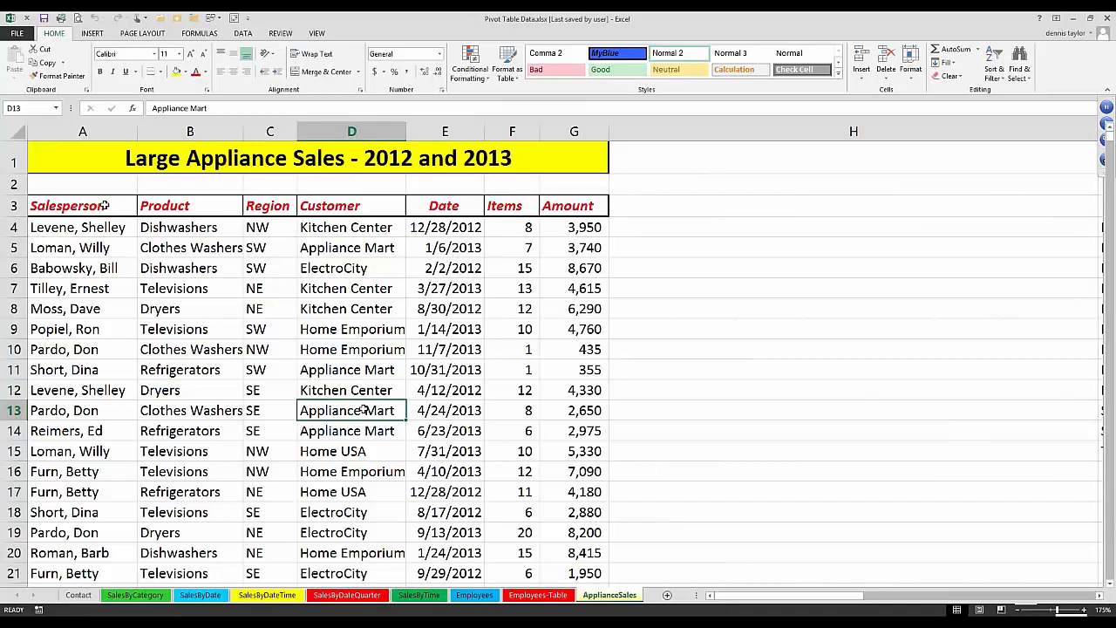
Examine the Large Appliance Sales records and the column headings from Salesperson to Amount
left_click(260, 268)
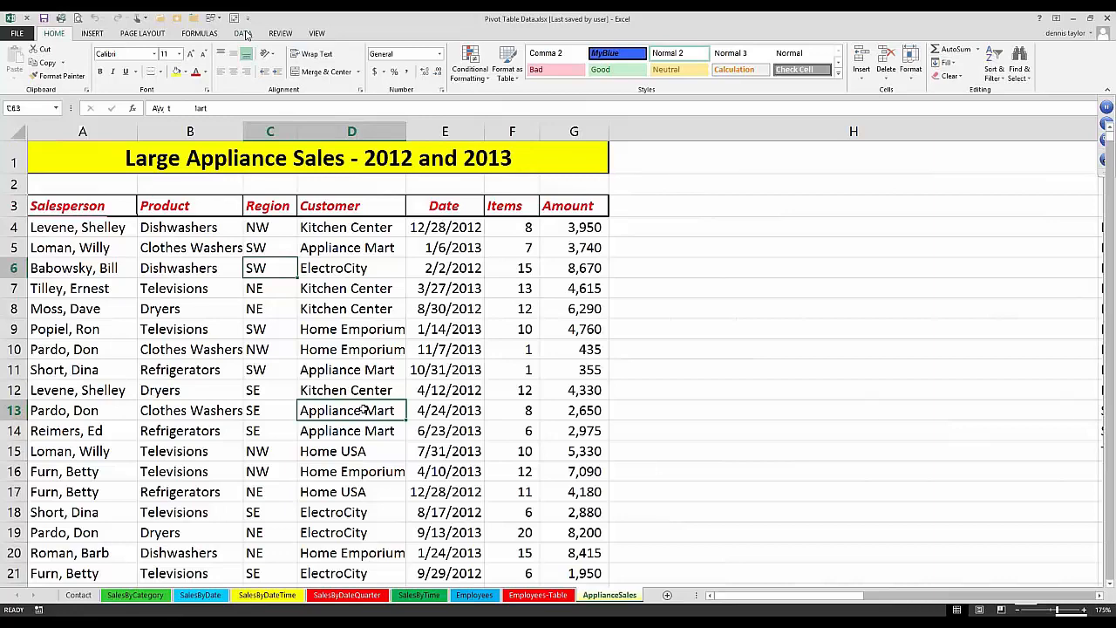
left_click(243, 34)
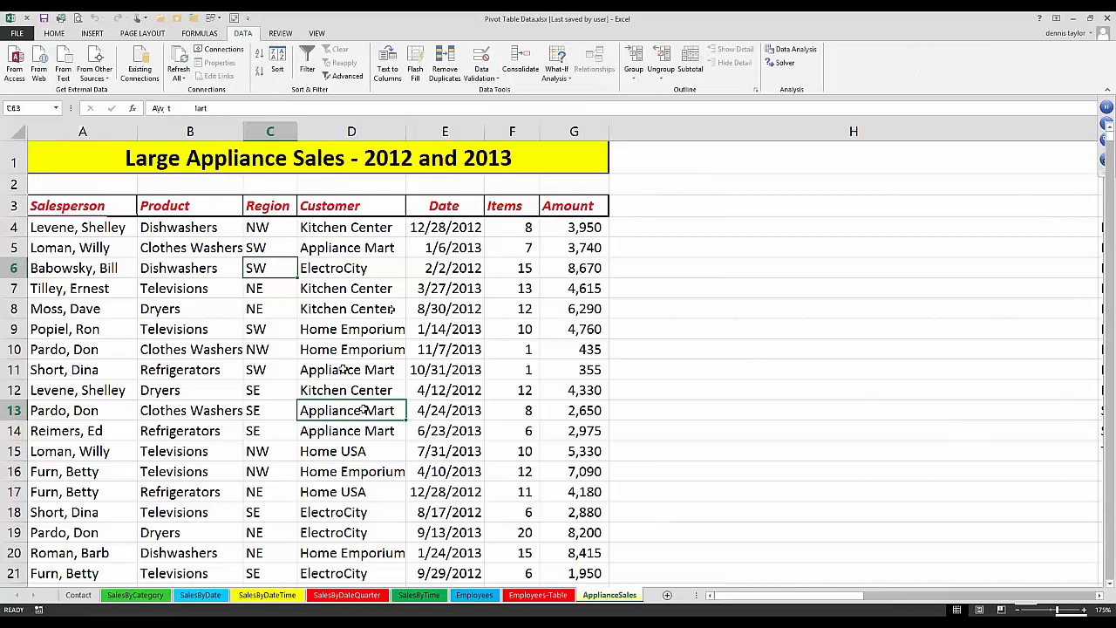
left_click(343, 369)
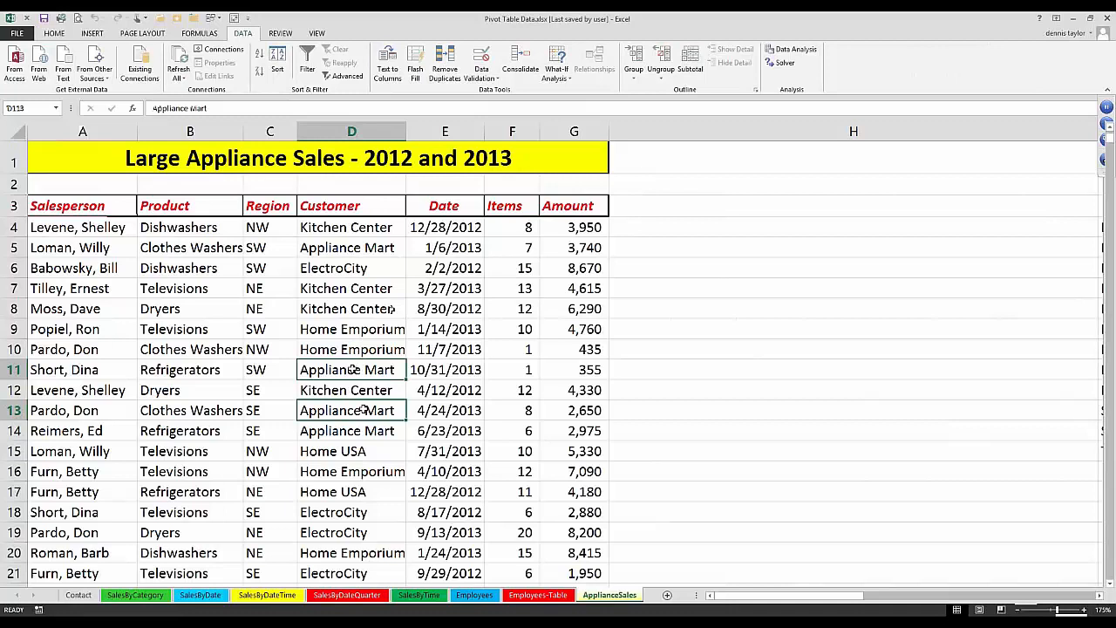
scroll(353, 369, "down", 5)
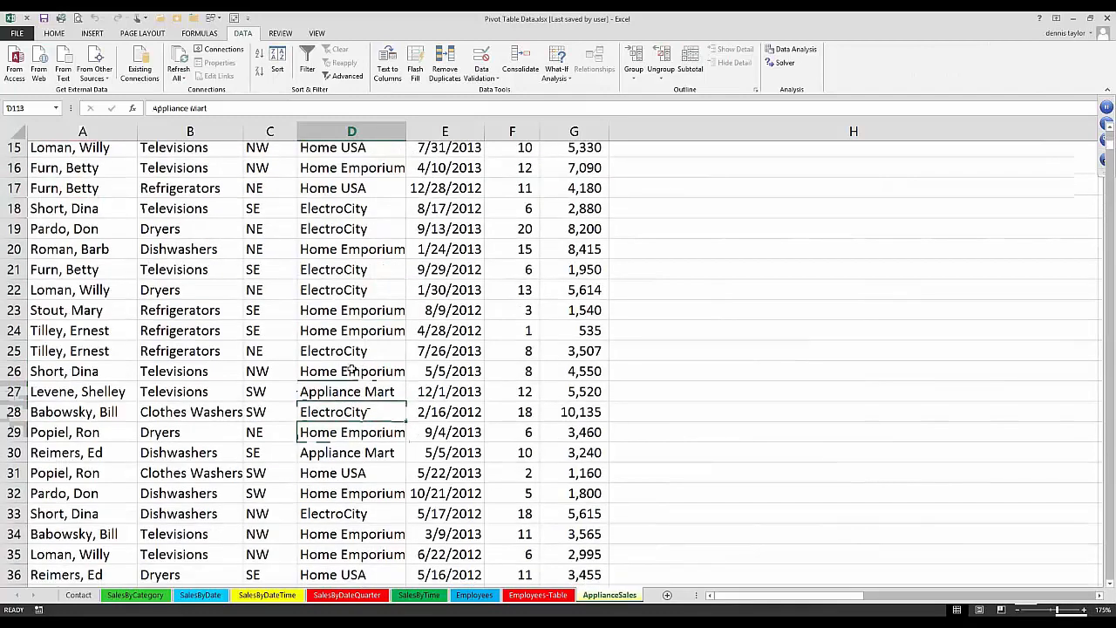
scroll(351, 370, "down", 11)
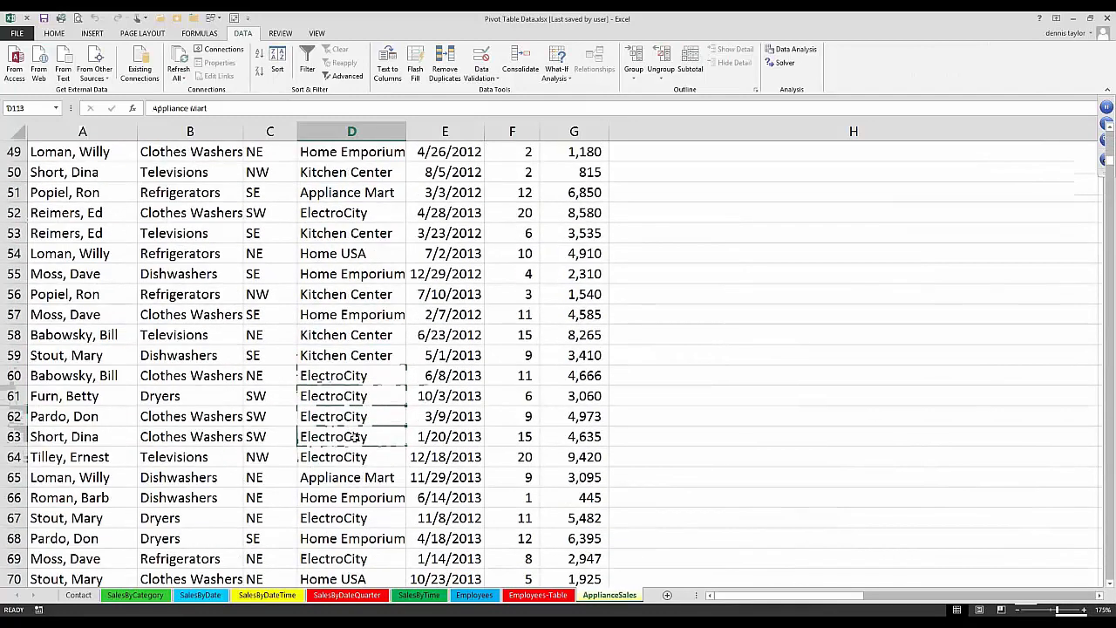
scroll(353, 433, "up", 16)
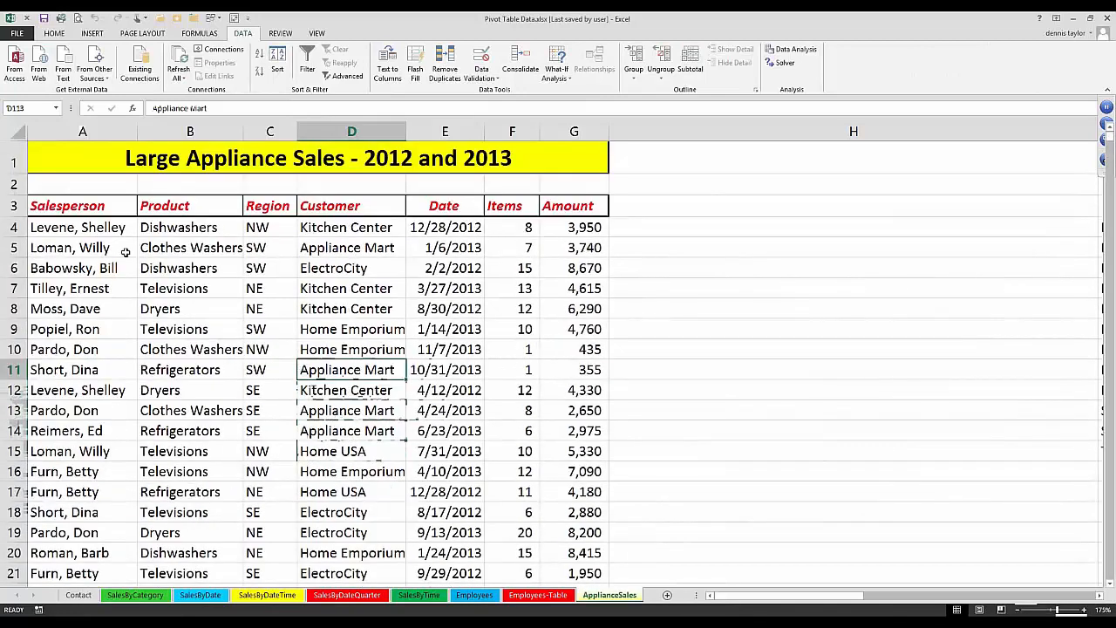
left_click(92, 206)
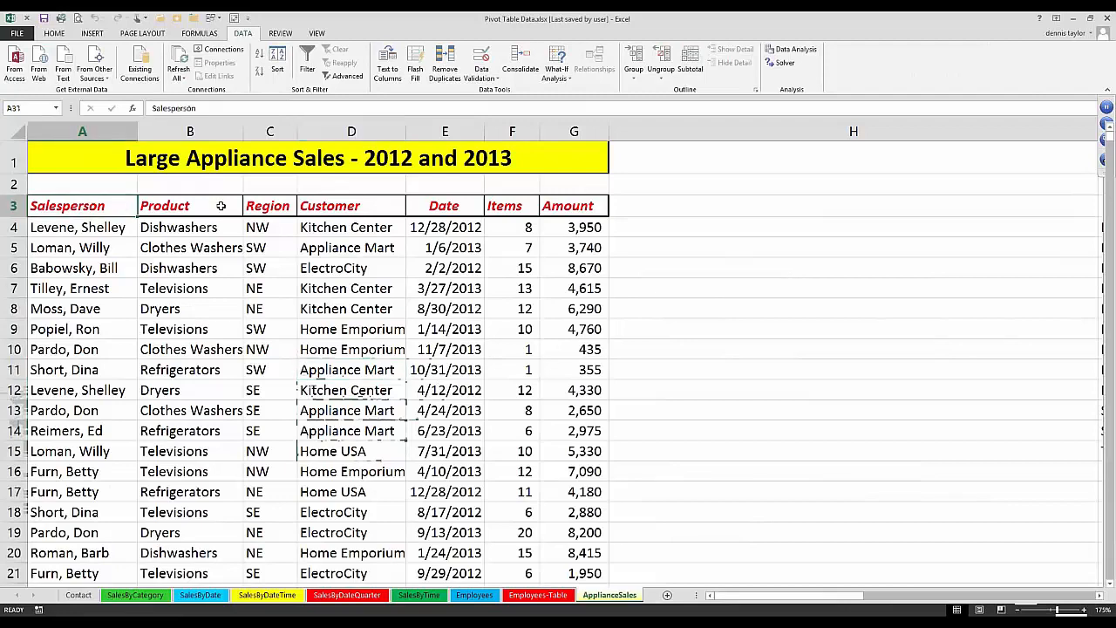
left_click_drag(221, 206, 540, 206)
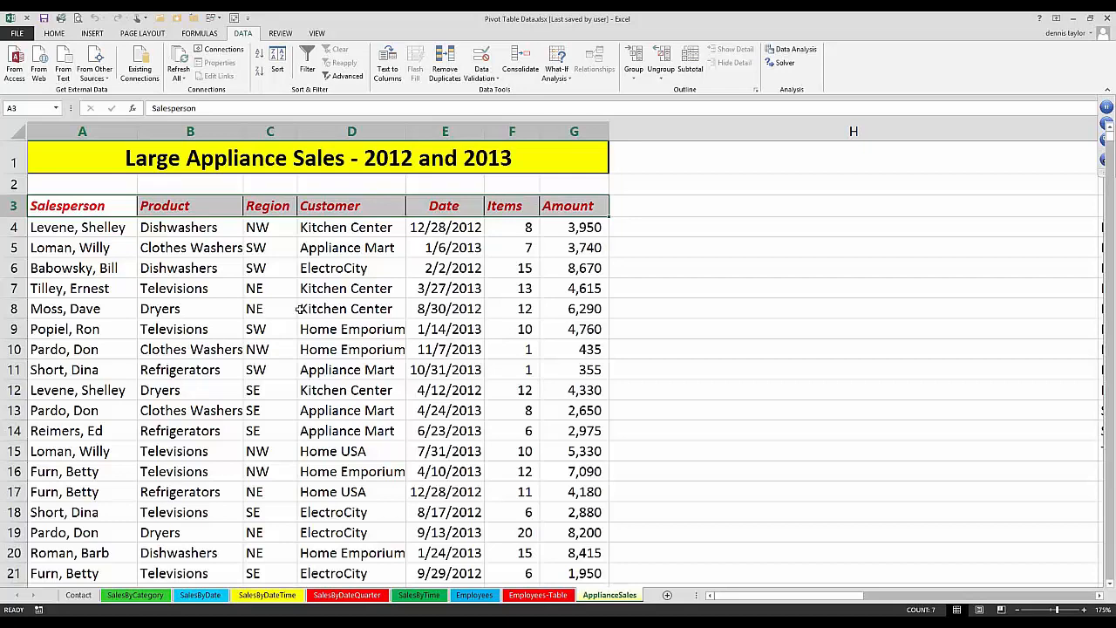
left_click(199, 303)
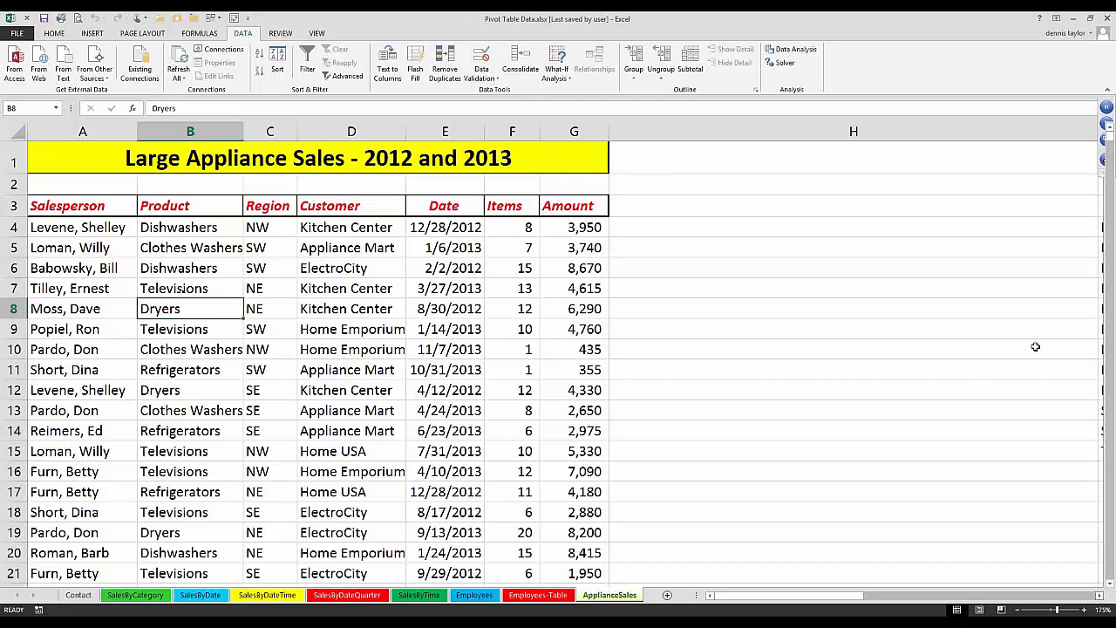
Narrow column H so the salesperson-by-region summary sits beside the sales list
scroll(1034, 347, "right", 1)
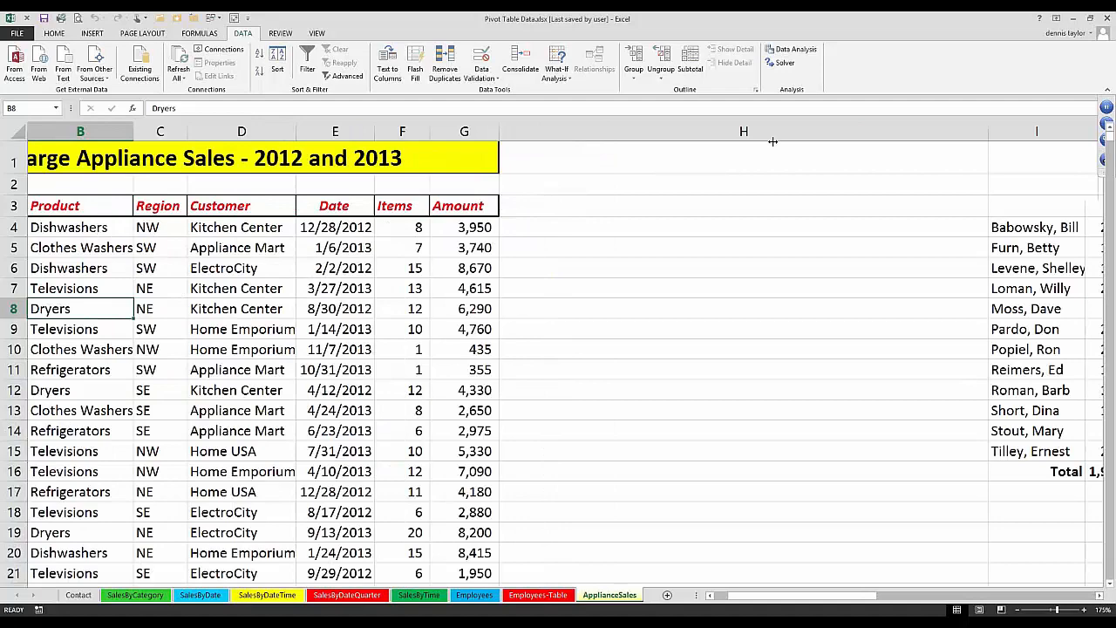
left_click_drag(772, 142, 566, 141)
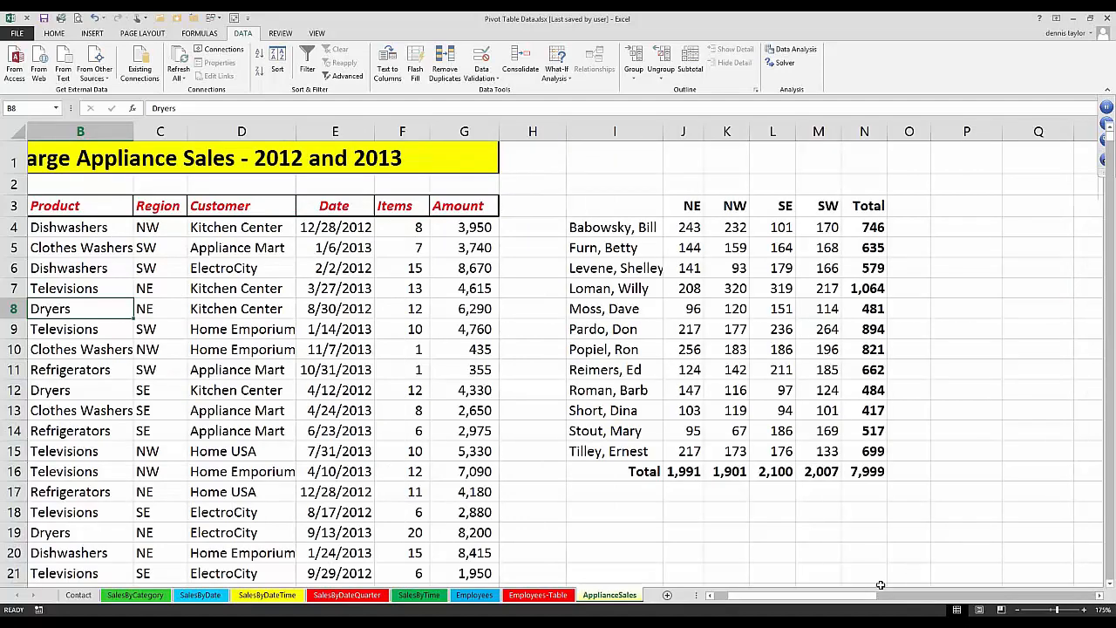
scroll(829, 598, "left", 1)
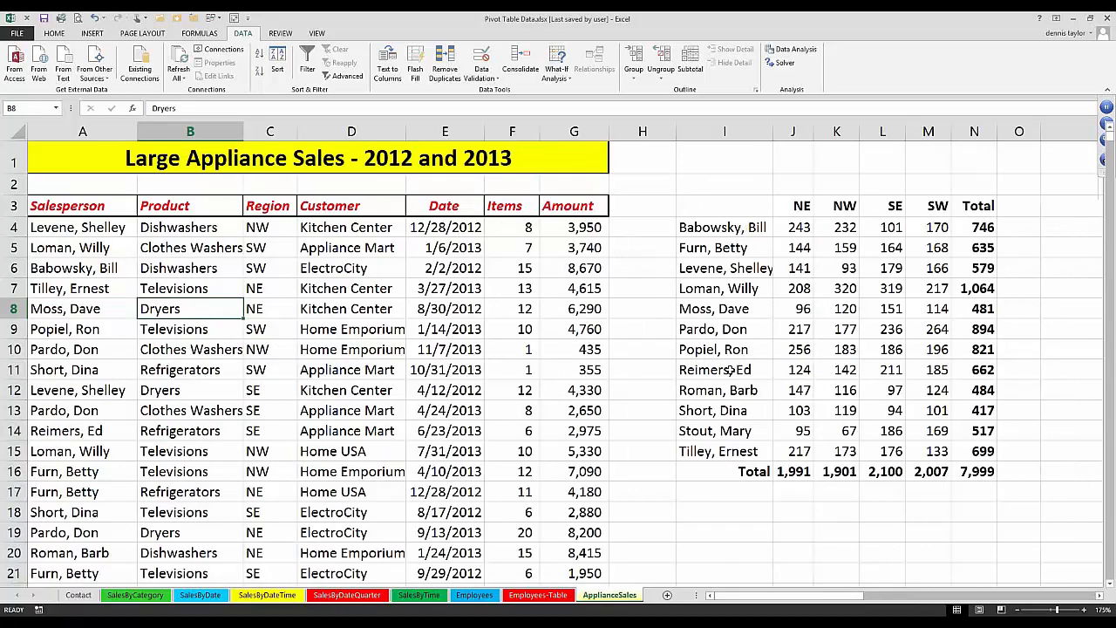
Examine the salesperson and region labels of the summary table and the SUMIFS formula in cell J4
left_click_drag(726, 228, 727, 451)
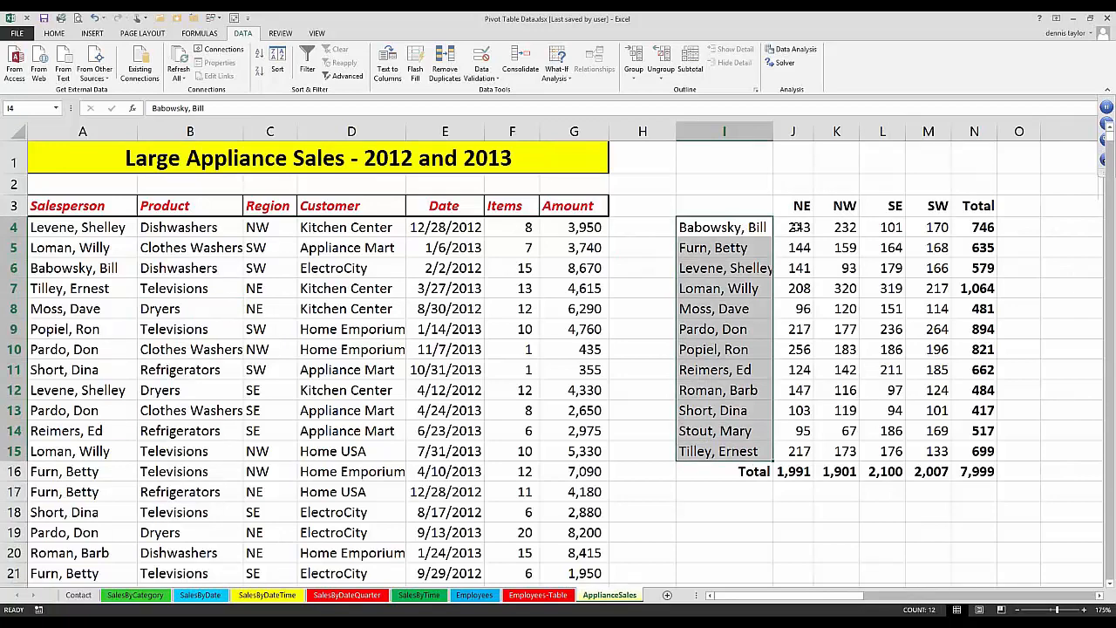
left_click(796, 228)
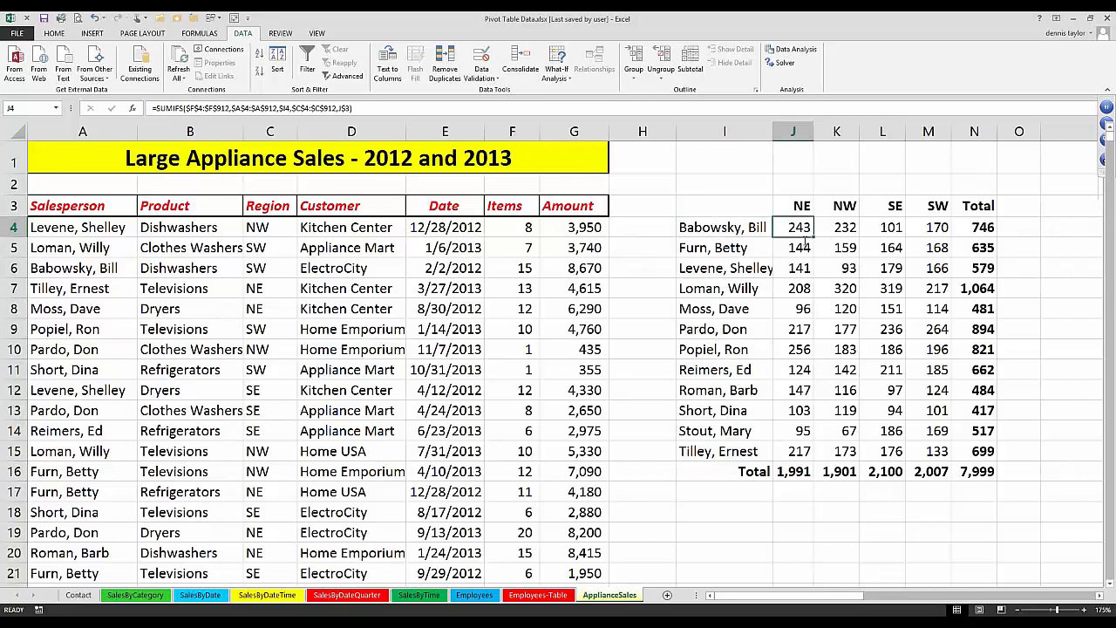
key("F2")
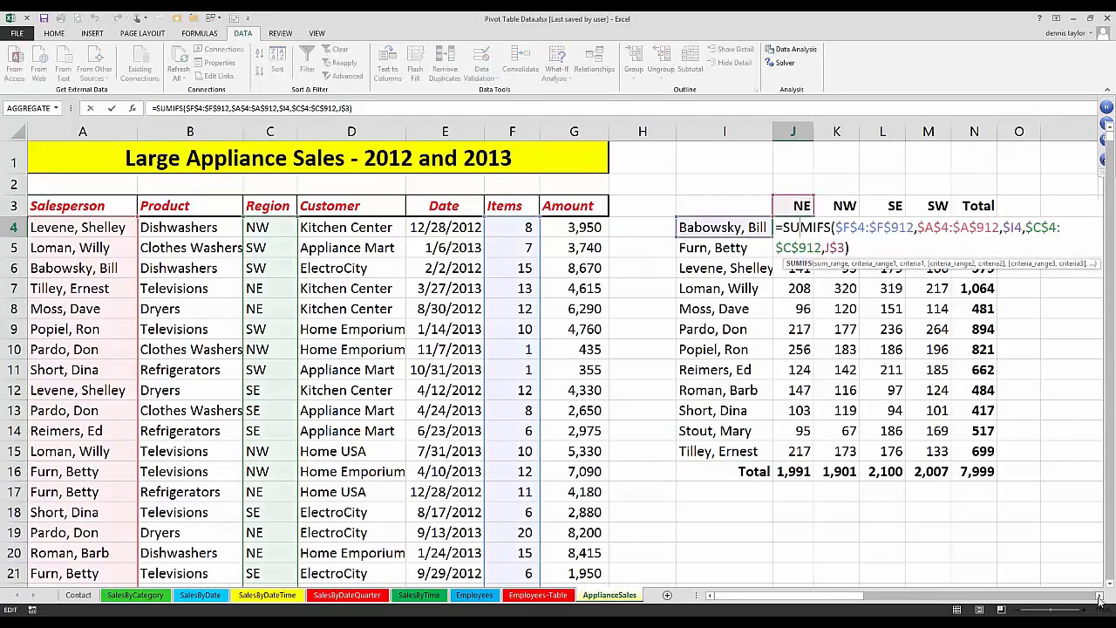
left_click(1100, 600)
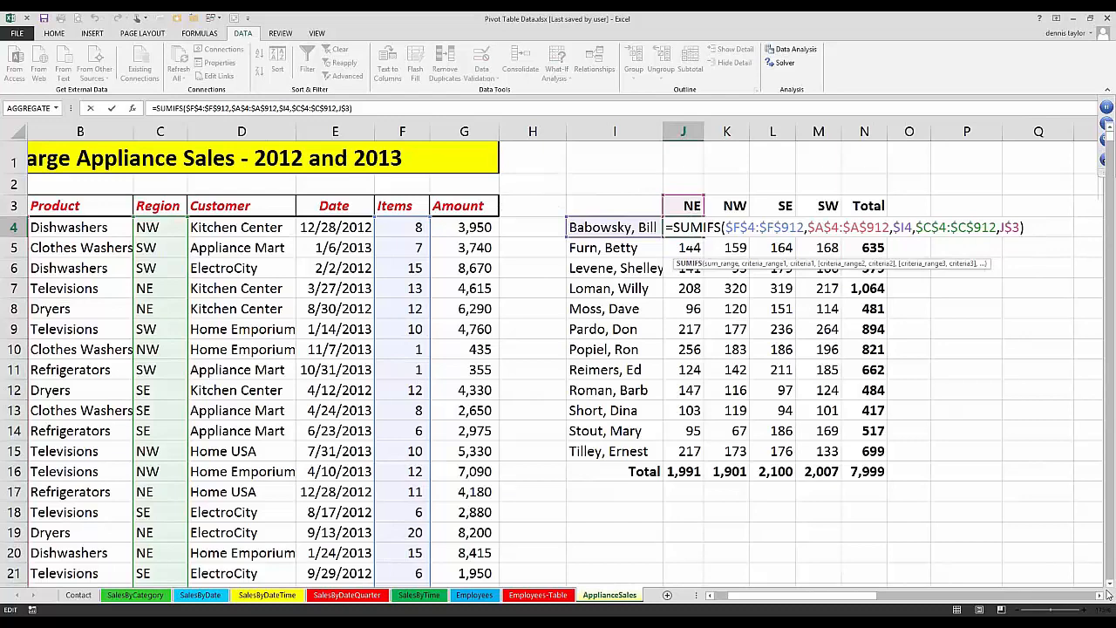
key("ctrl+Return")
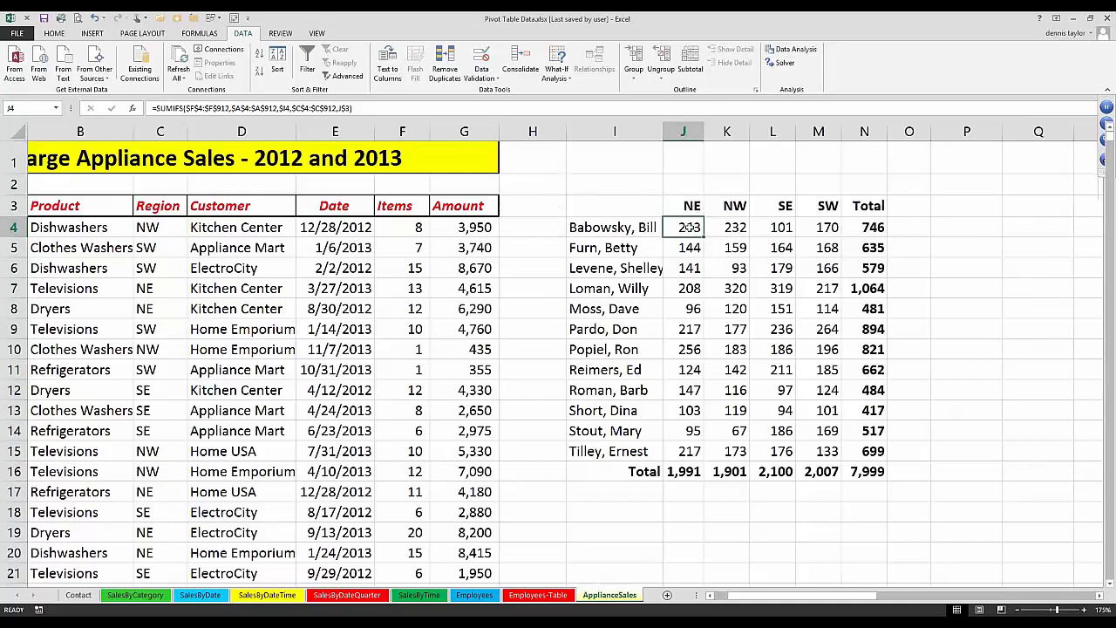
left_click_drag(684, 206, 811, 209)
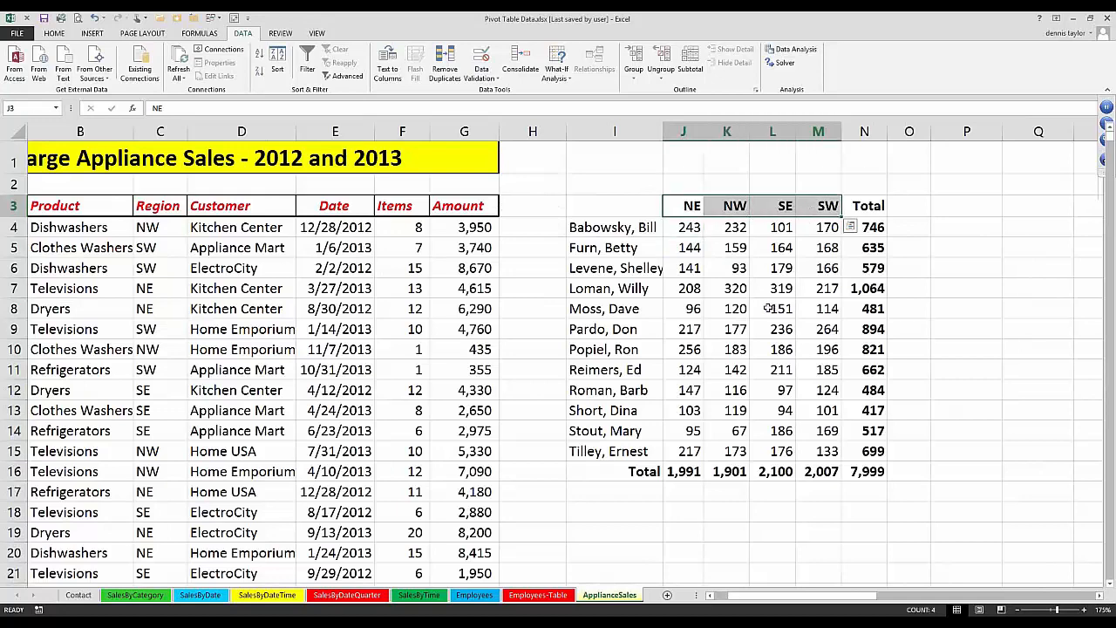
left_click(679, 227)
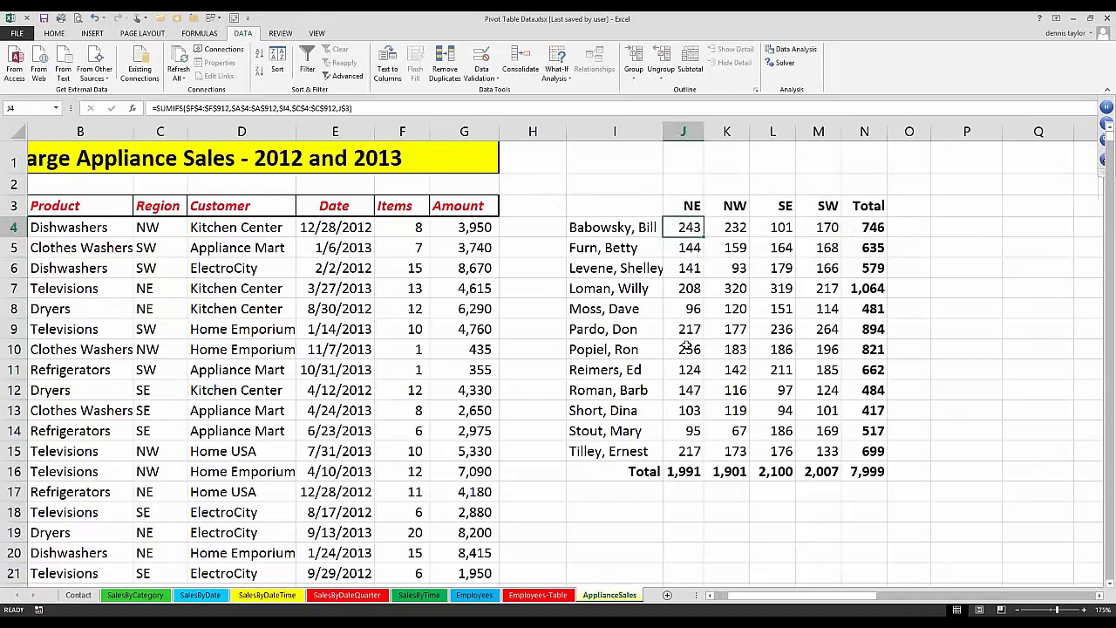
double_click(679, 227)
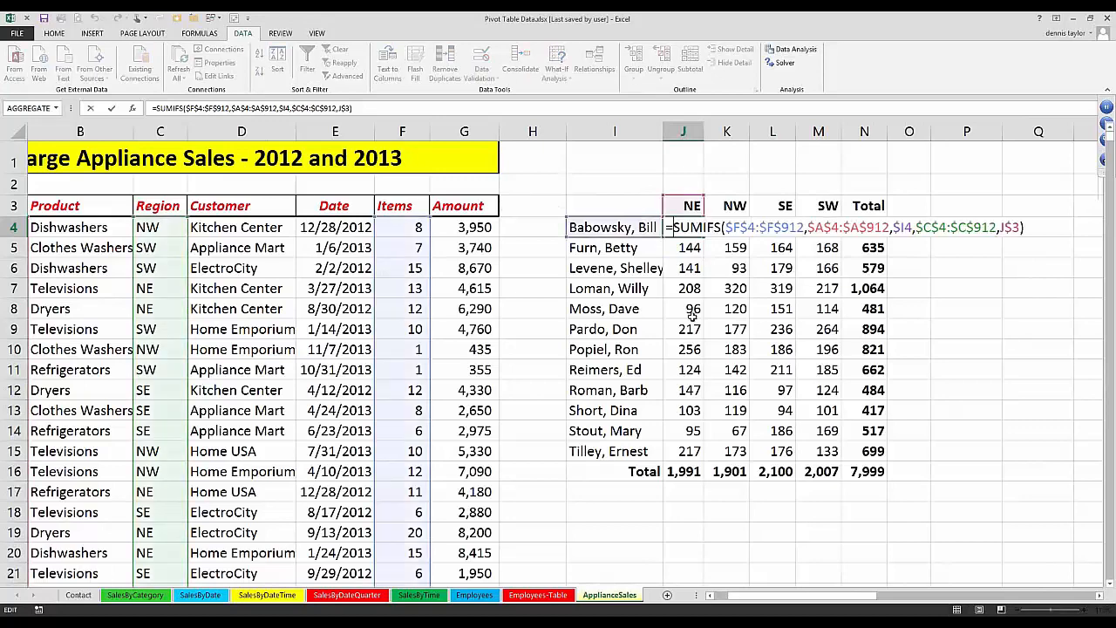
key("Escape")
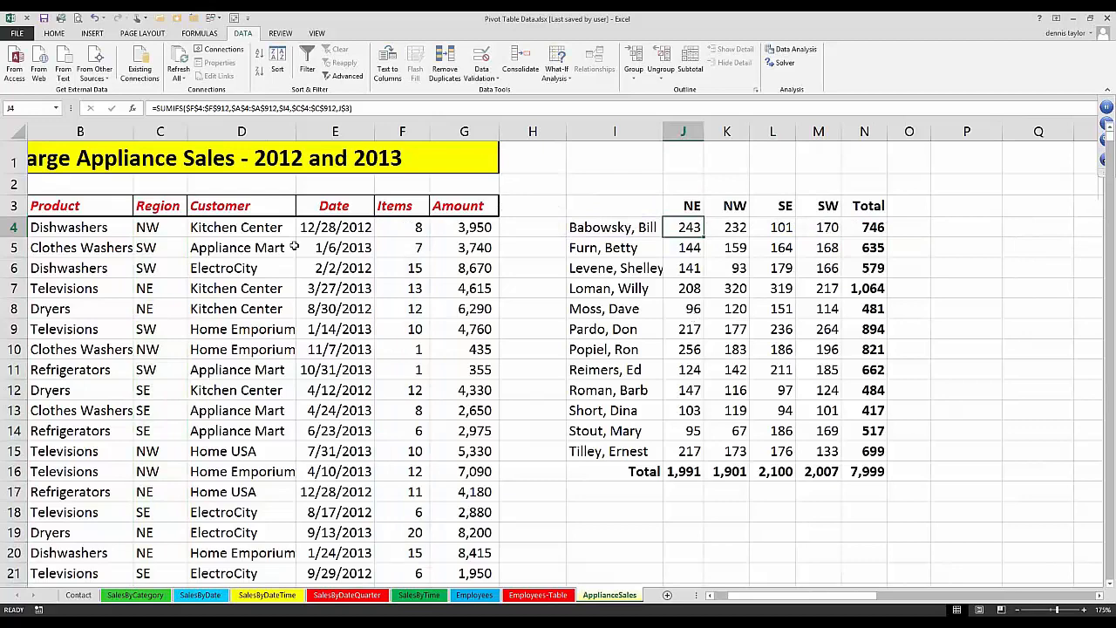
left_click(880, 599)
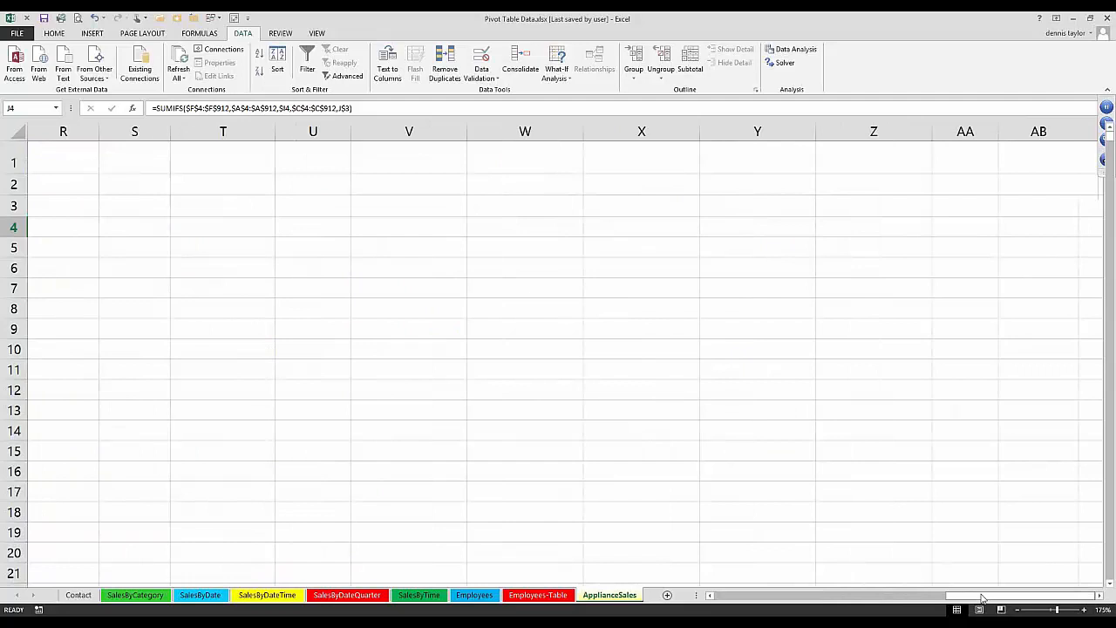
left_click_drag(981, 599, 748, 599)
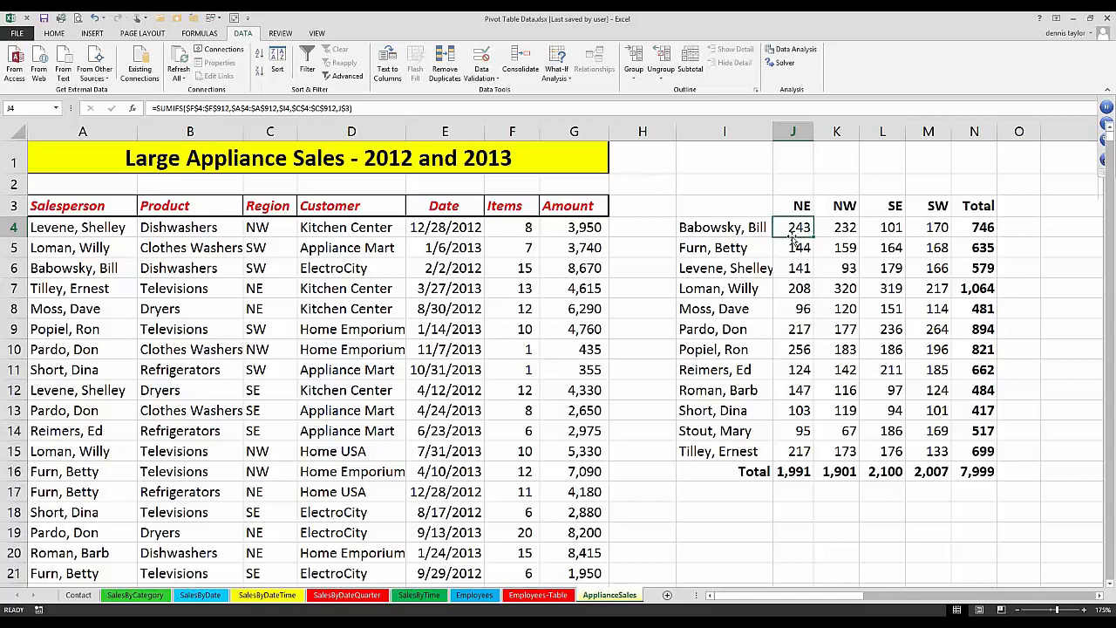
left_click(720, 206)
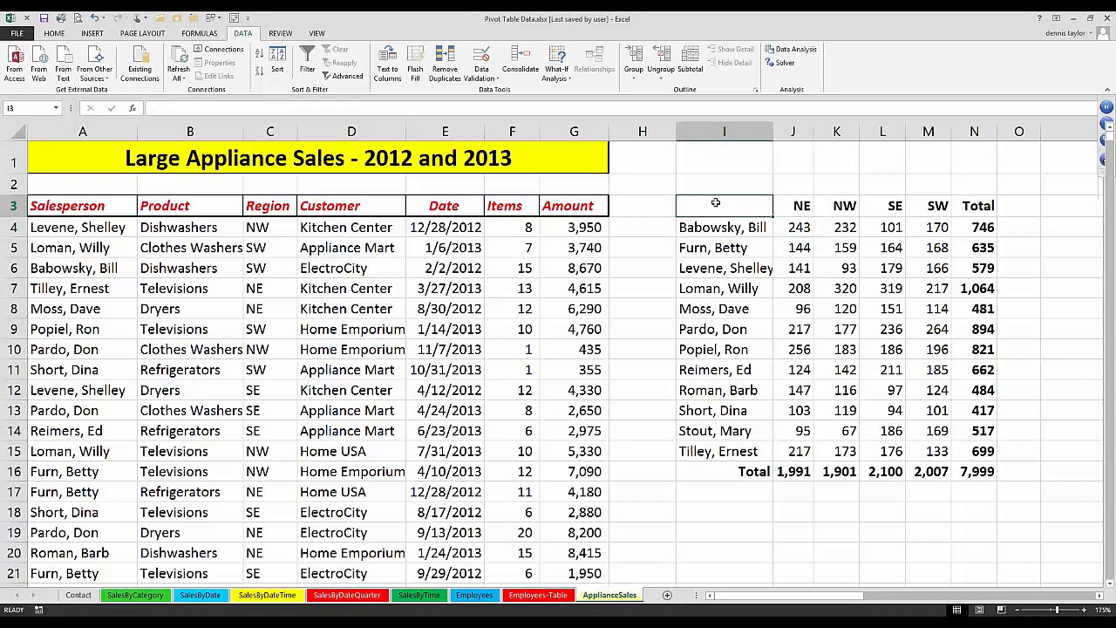
left_click(791, 268)
left_click(787, 228)
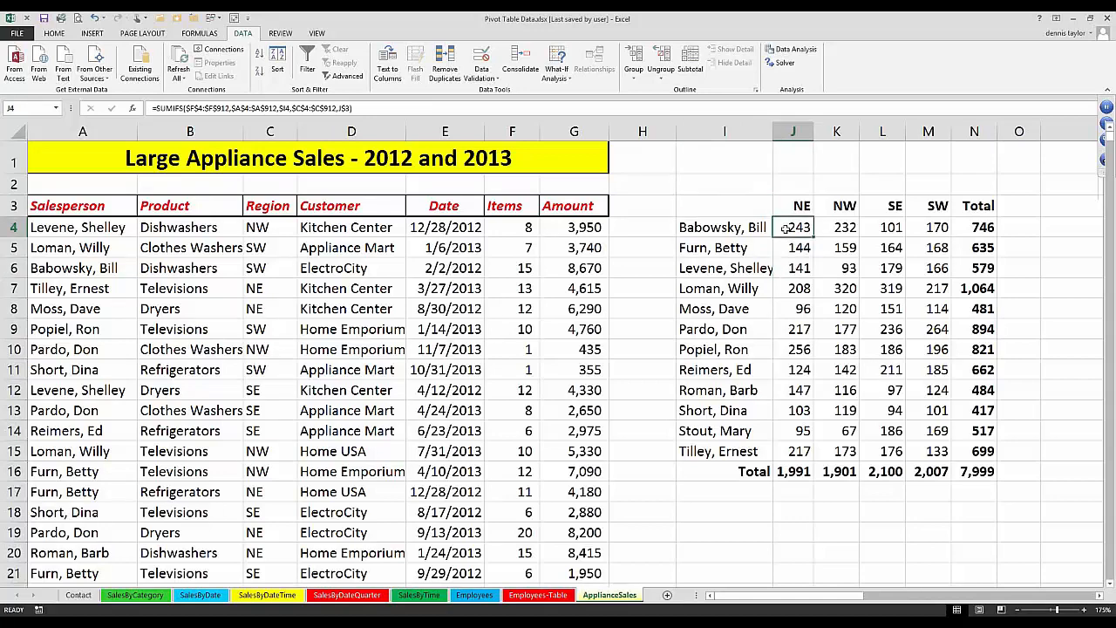
Create a PivotTable on a new worksheet from the sales list range ApplianceSales!$A$3:$G$912
left_click(336, 269)
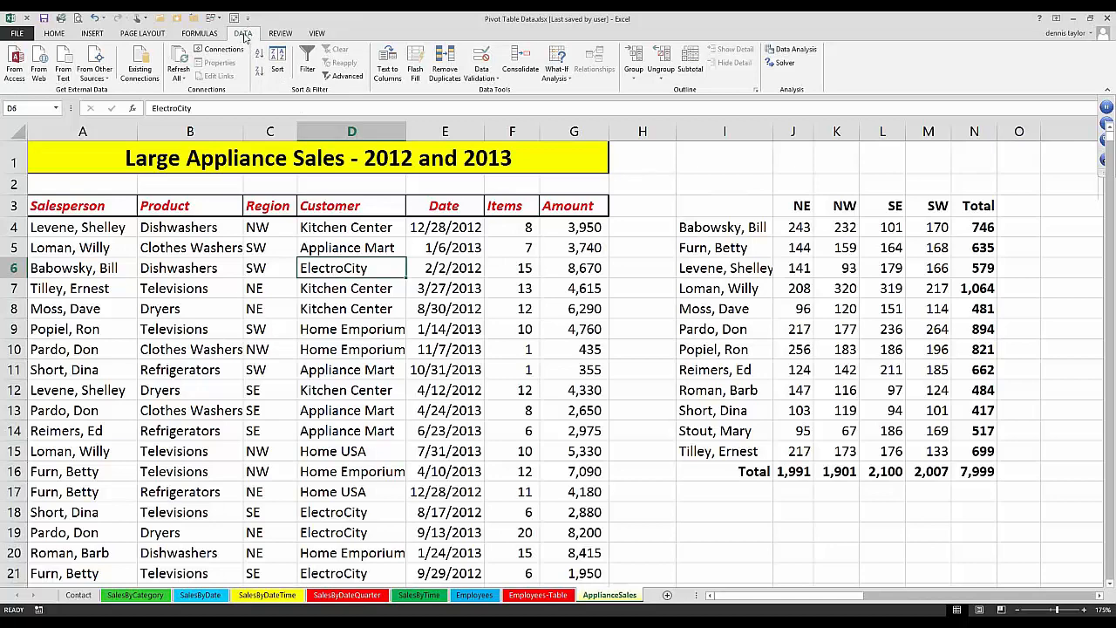
left_click(92, 33)
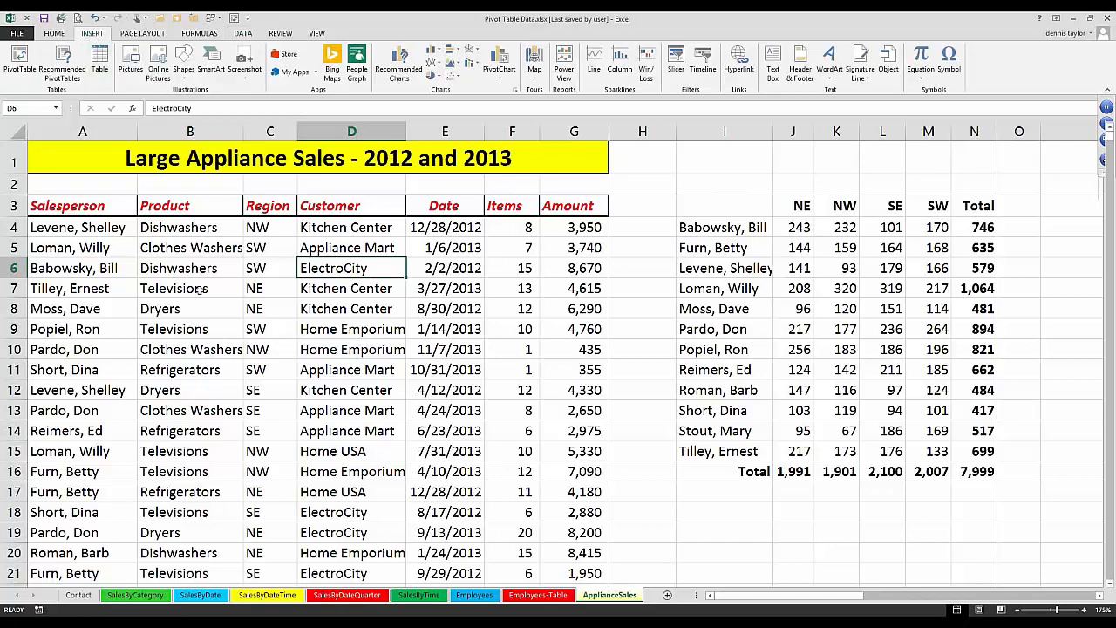
left_click(183, 275)
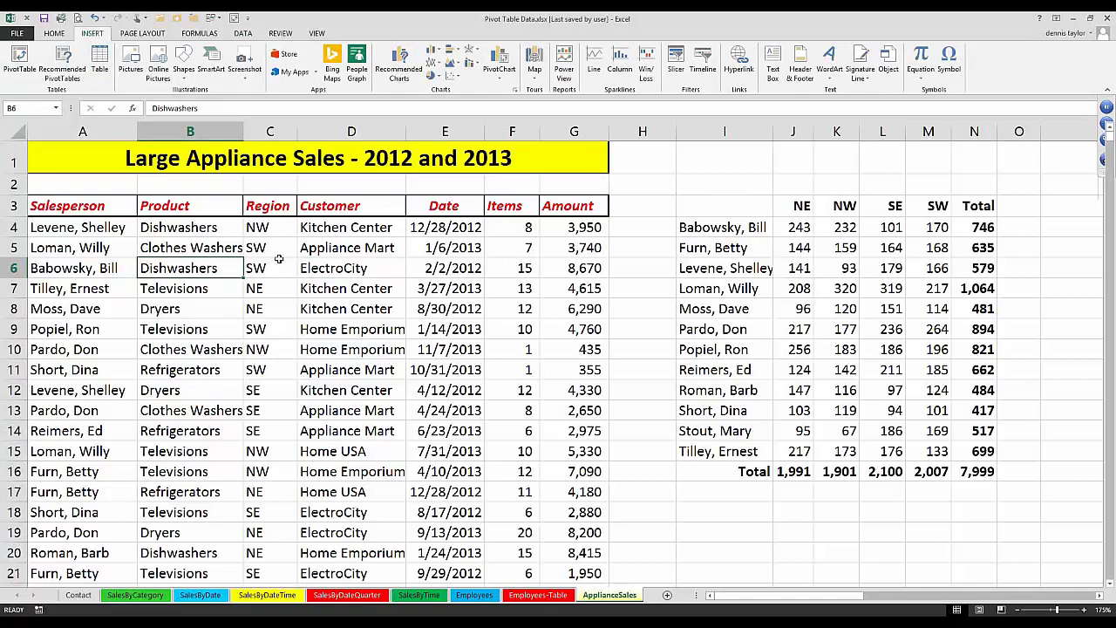
left_click(111, 206)
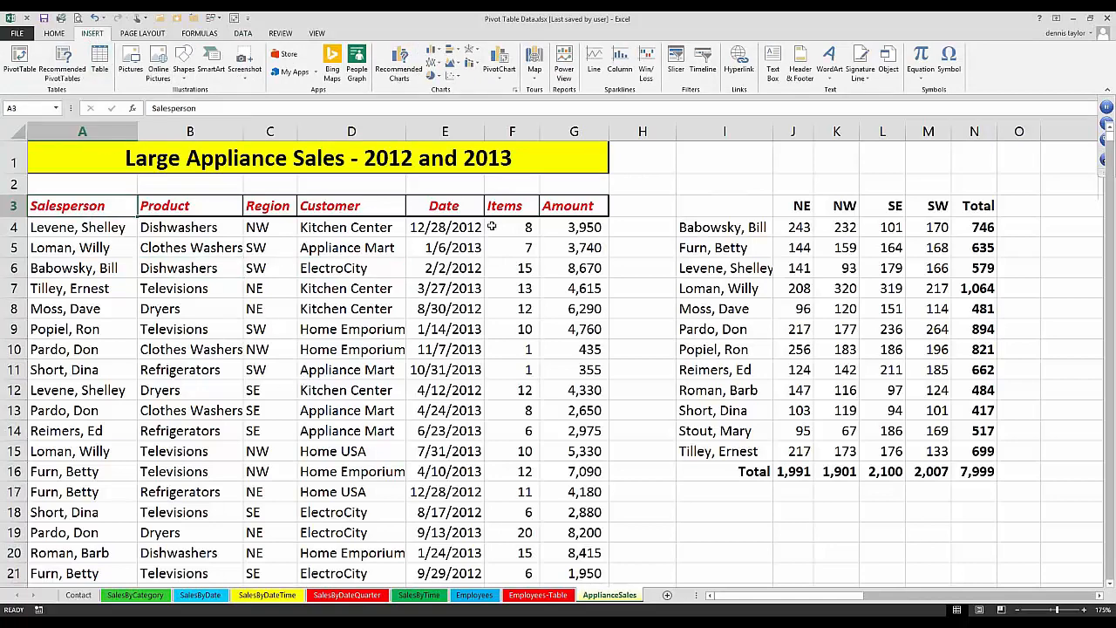
left_click_drag(491, 226, 566, 471)
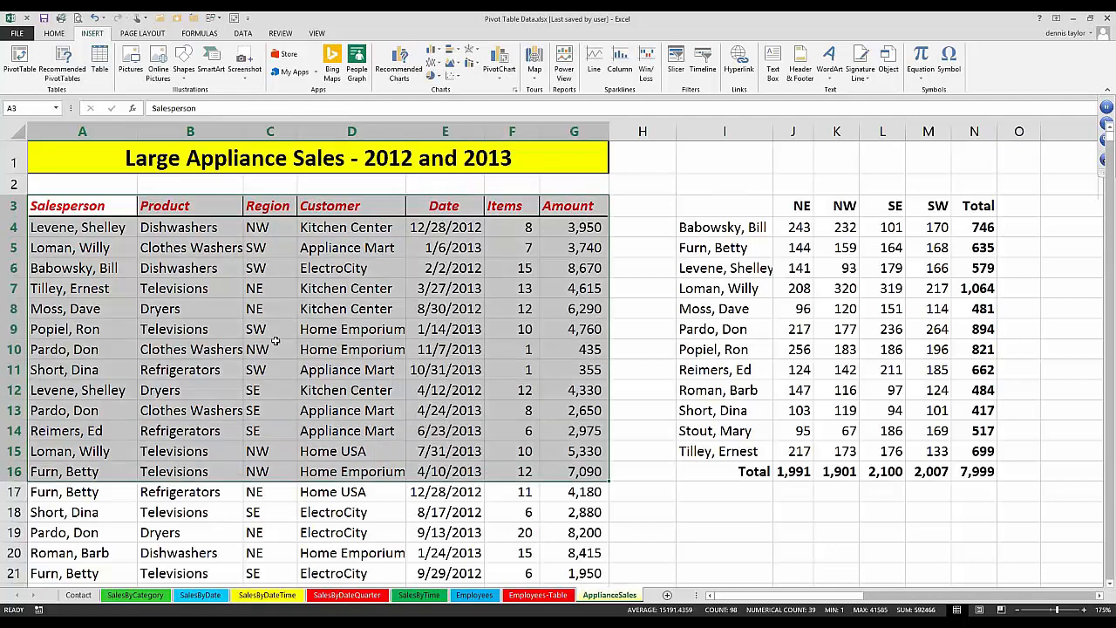
left_click(261, 328)
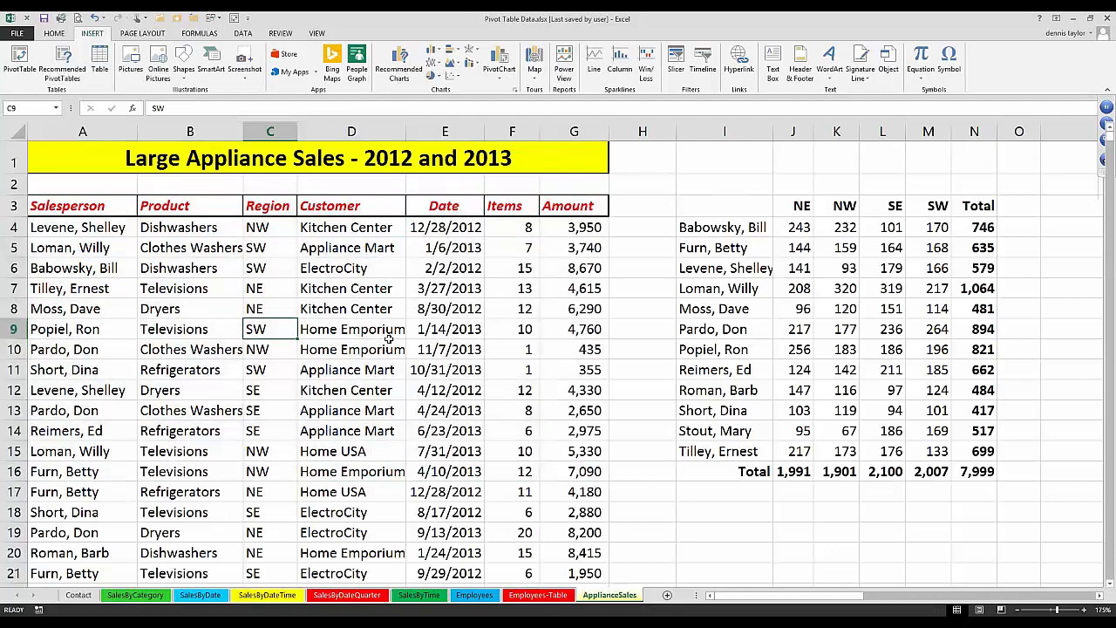
left_click(224, 289)
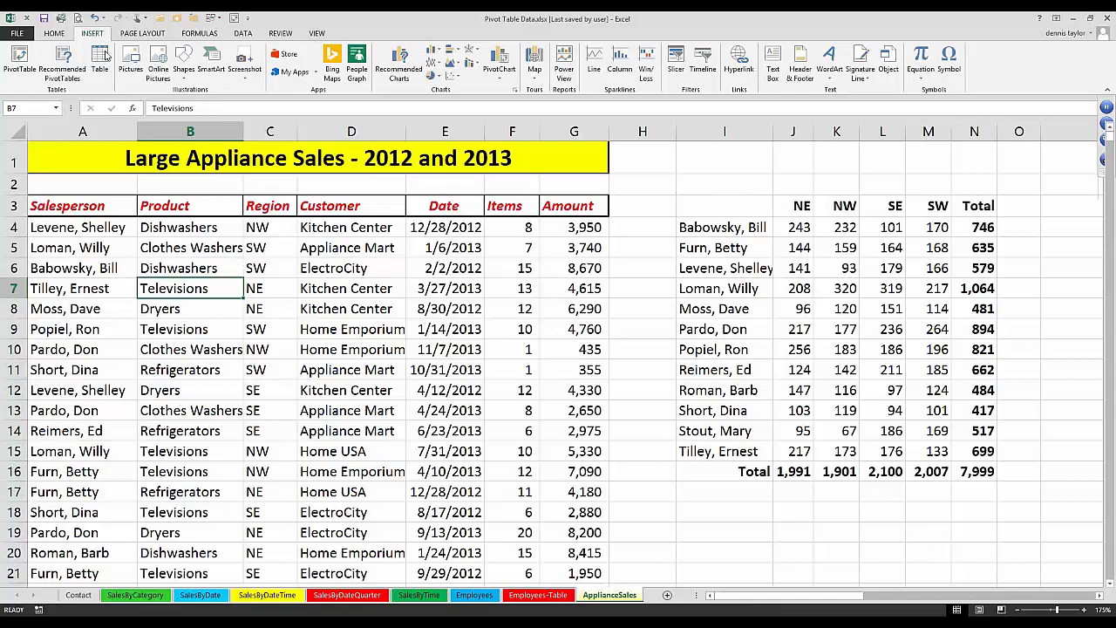
left_click(21, 55)
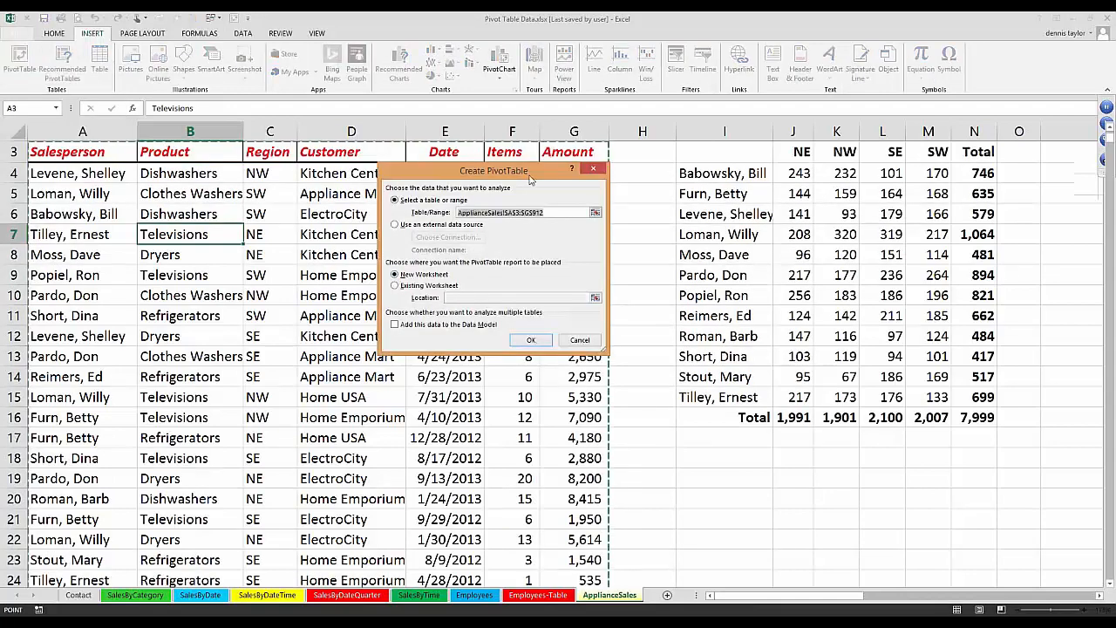
left_click_drag(530, 178, 534, 208)
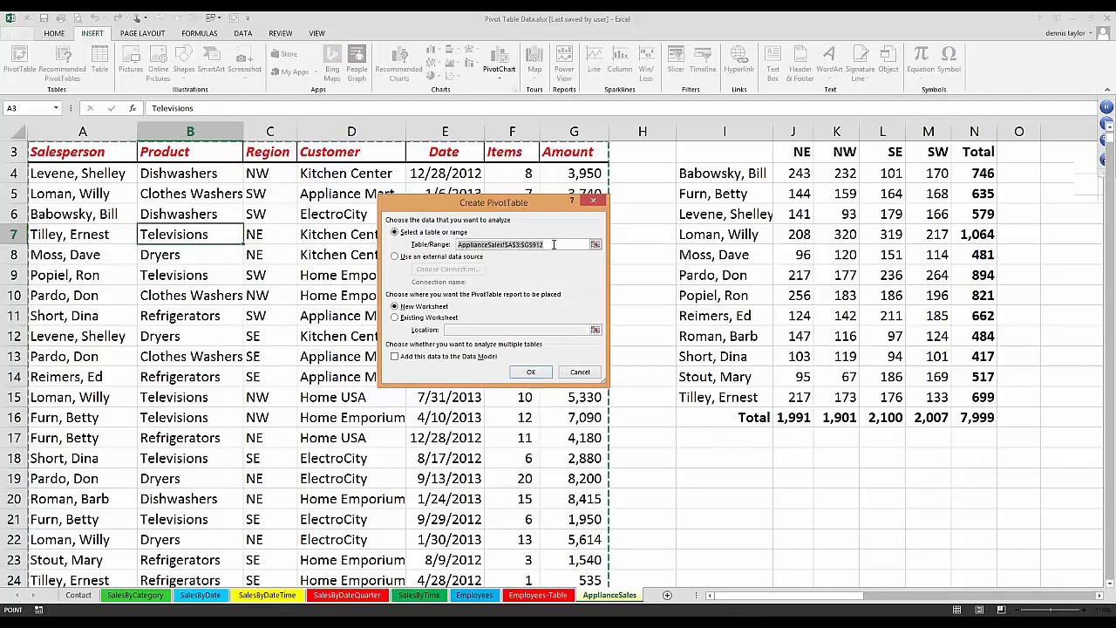
left_click(553, 244)
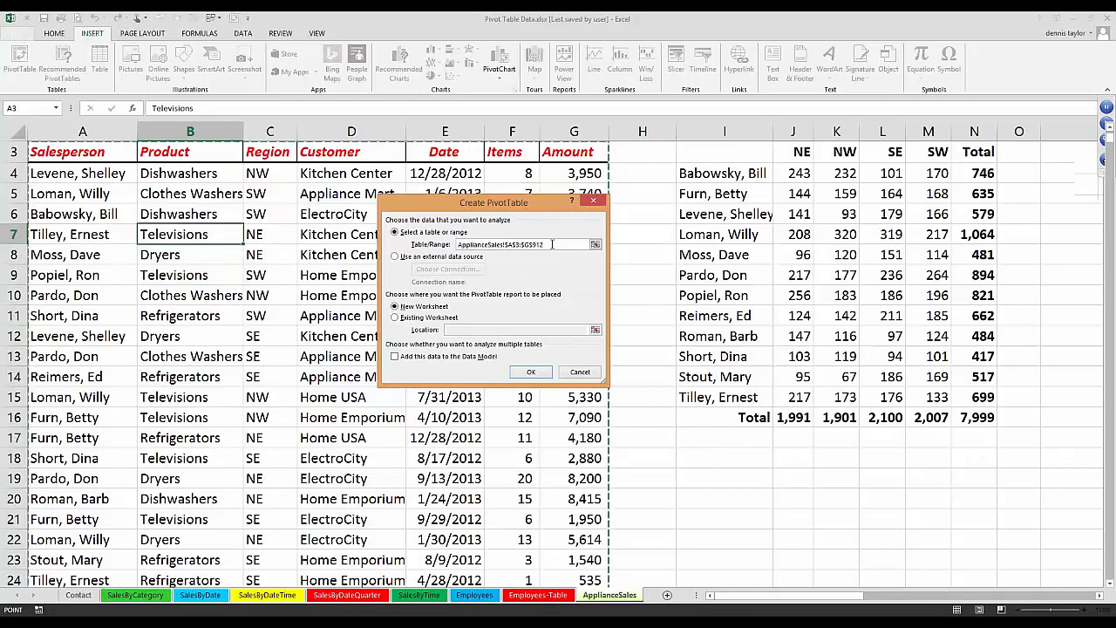
left_click_drag(543, 245, 457, 243)
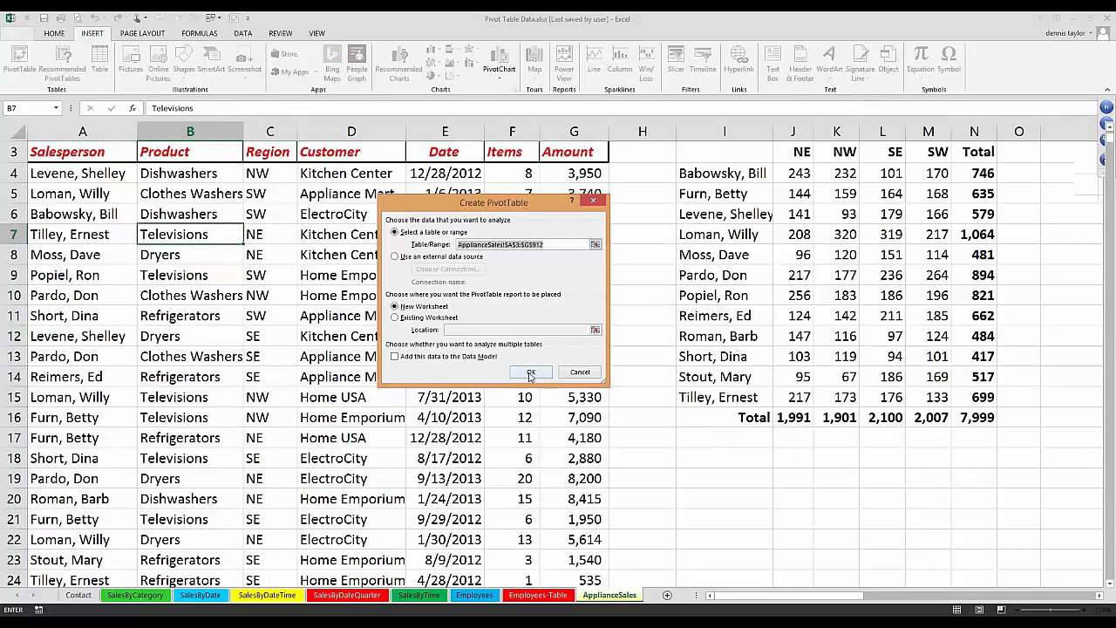
left_click(530, 375)
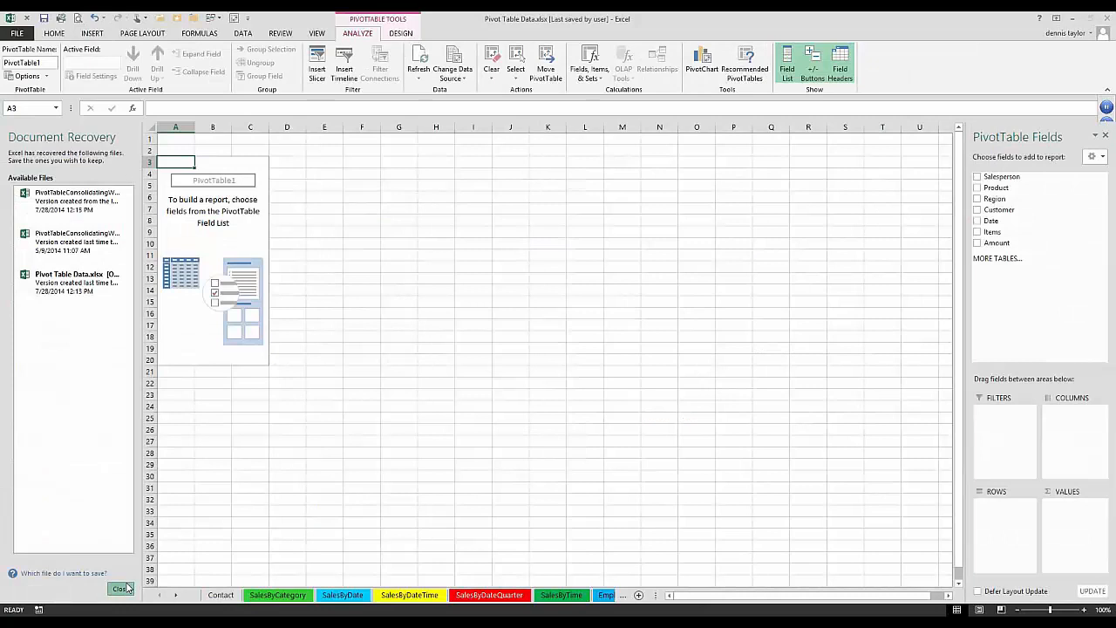
Dismiss the document recovery list, removing the recovered files, and float the PivotTable field list as an enlarged window over the sheet
left_click(121, 588)
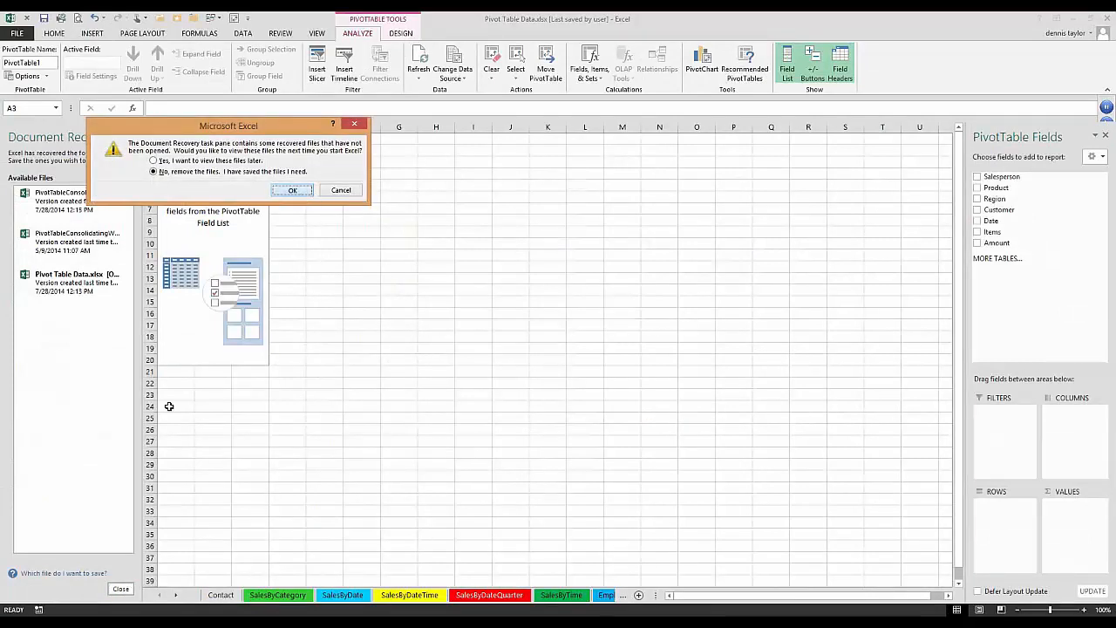
key("Return")
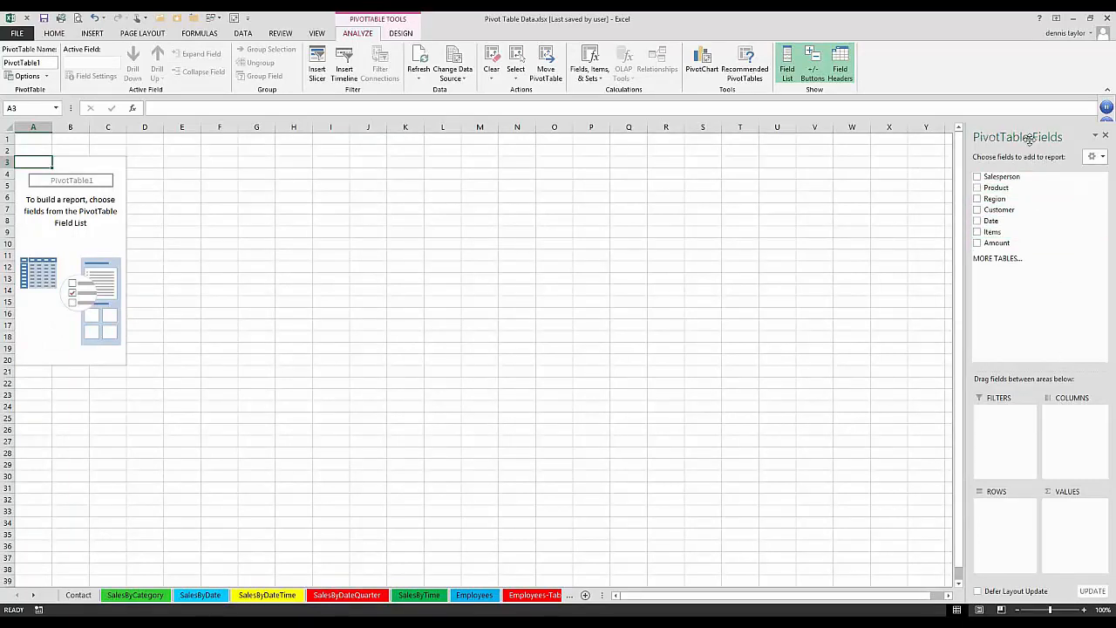
left_click_drag(979, 141, 641, 170)
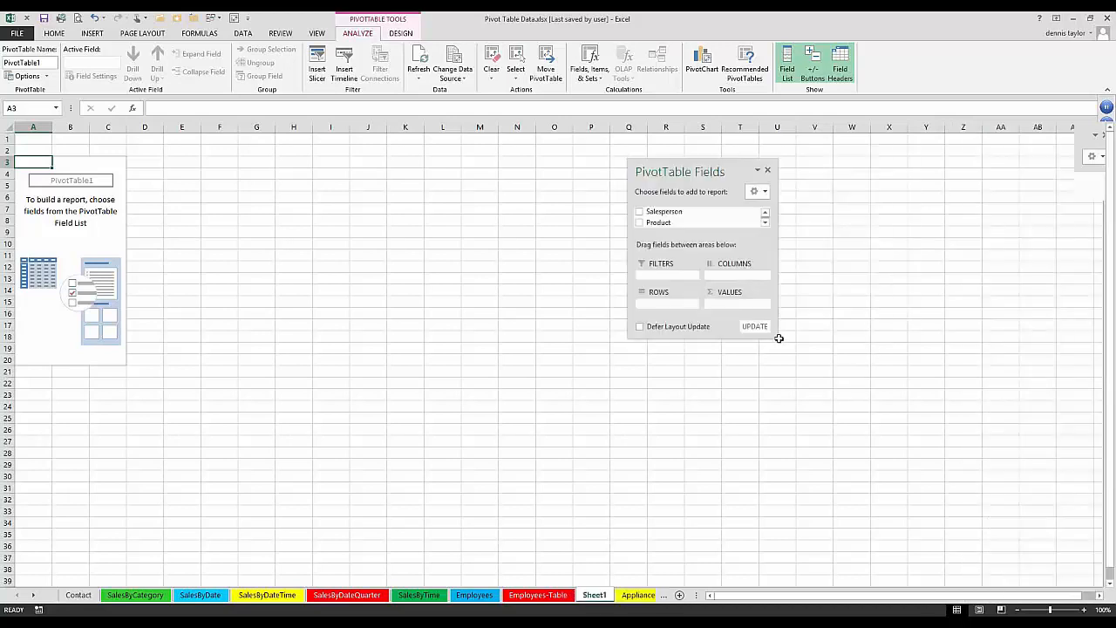
left_click_drag(772, 336, 917, 534)
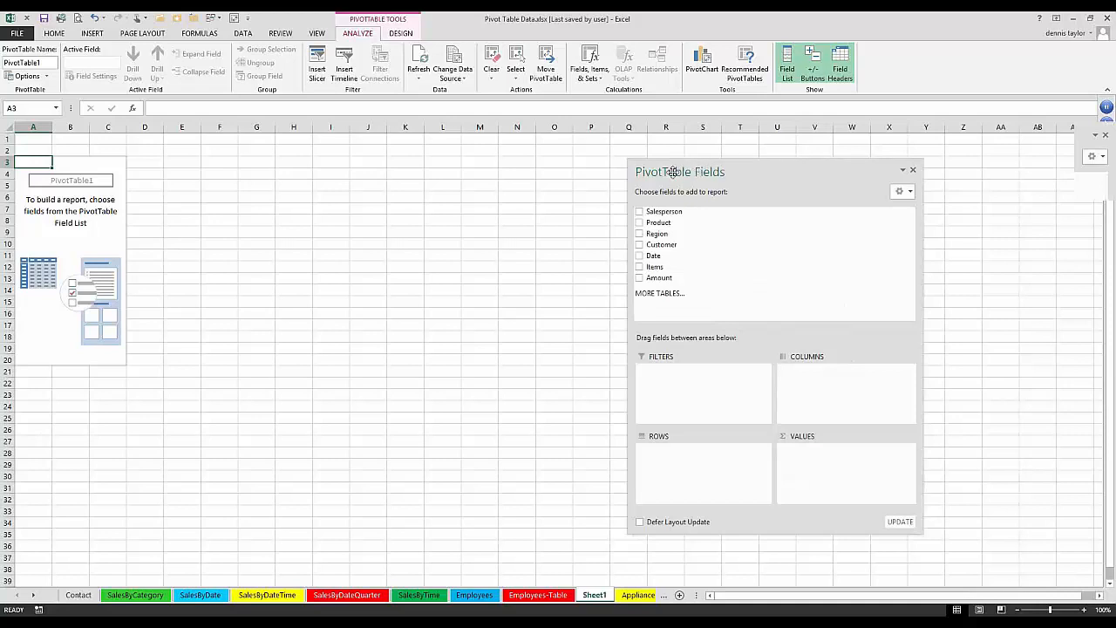
mouse_move(672, 172)
left_mouse_down()
mouse_move(1009, 140)
mouse_move(677, 165)
left_mouse_up()
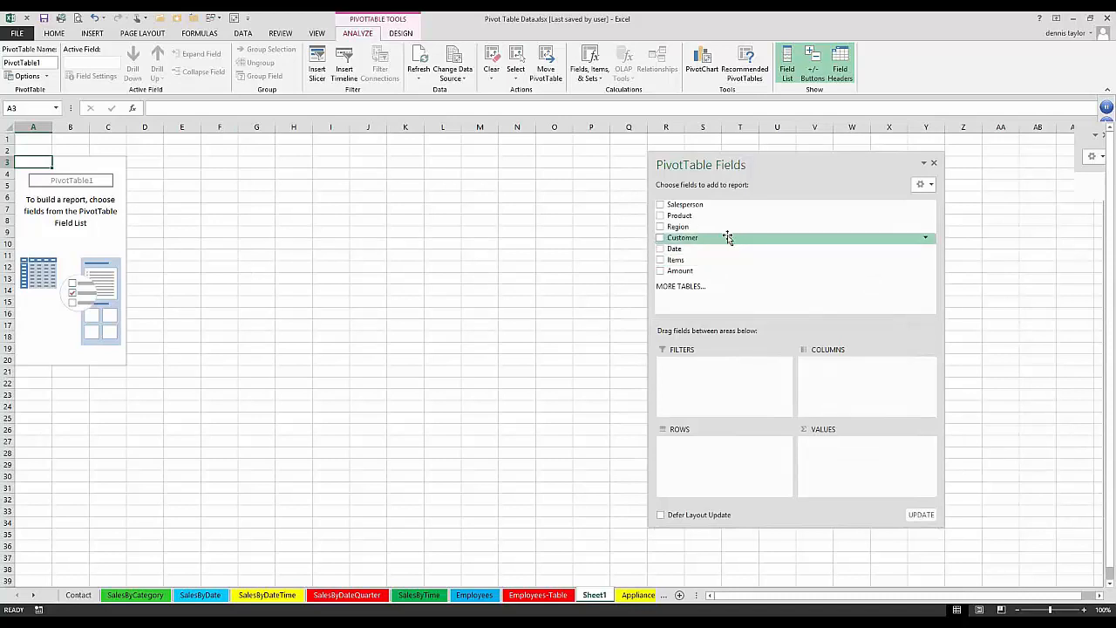
Lay out the PivotTable with Salesperson as rows, the sum of Items as values and Region as columns, enlarging the sheet to 175%
left_click(660, 205)
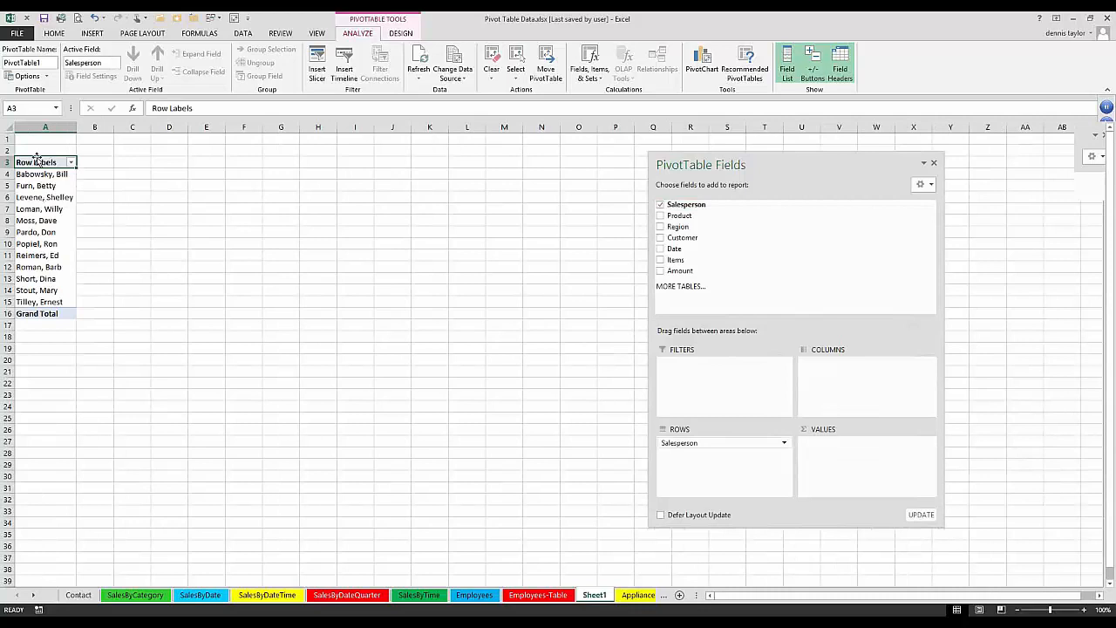
left_click(31, 137)
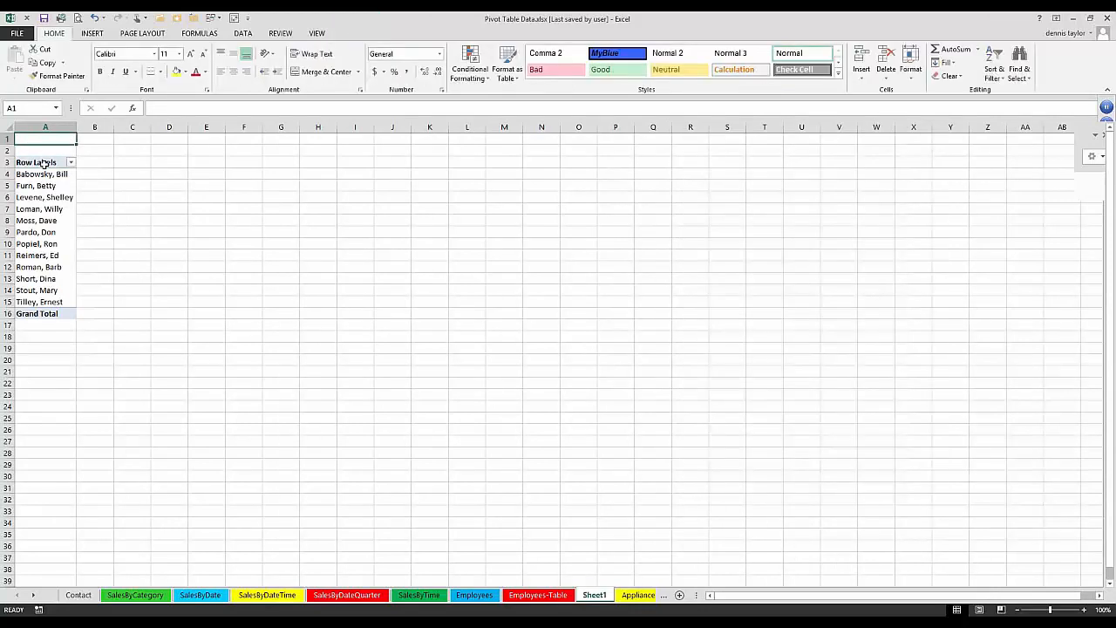
scroll(48, 199, "up", 5)
left_click(54, 210)
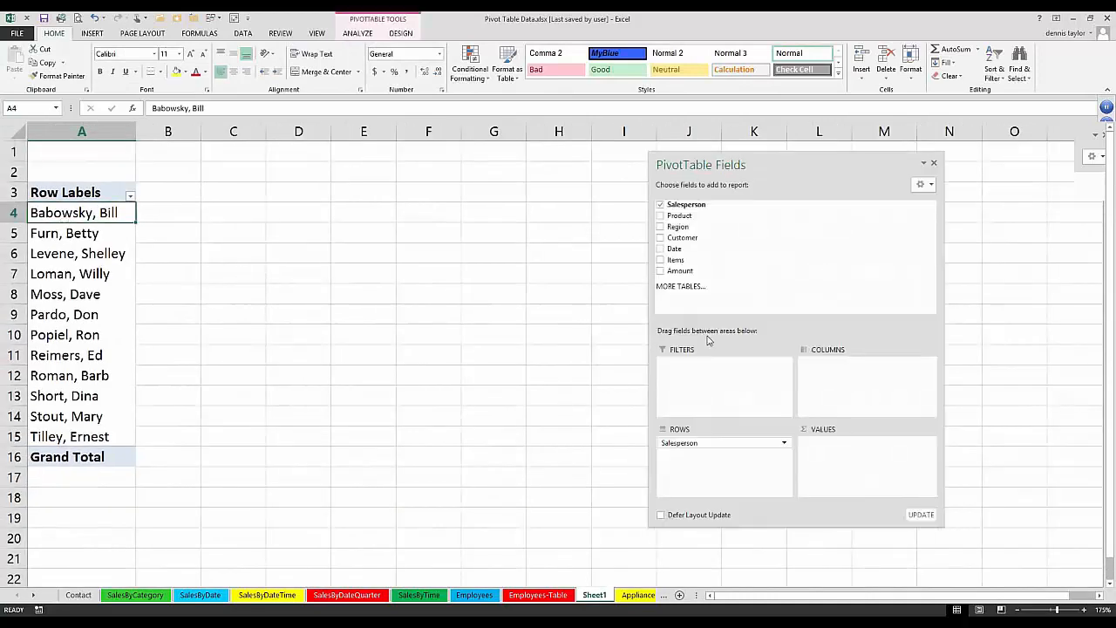
left_click(660, 259)
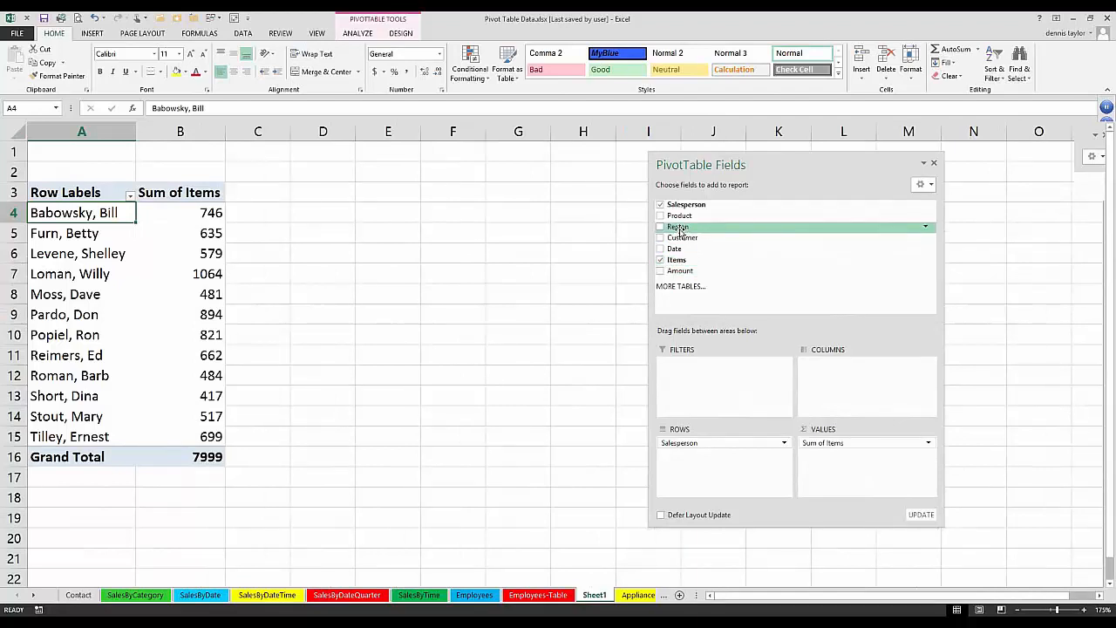
left_click_drag(679, 231, 847, 382)
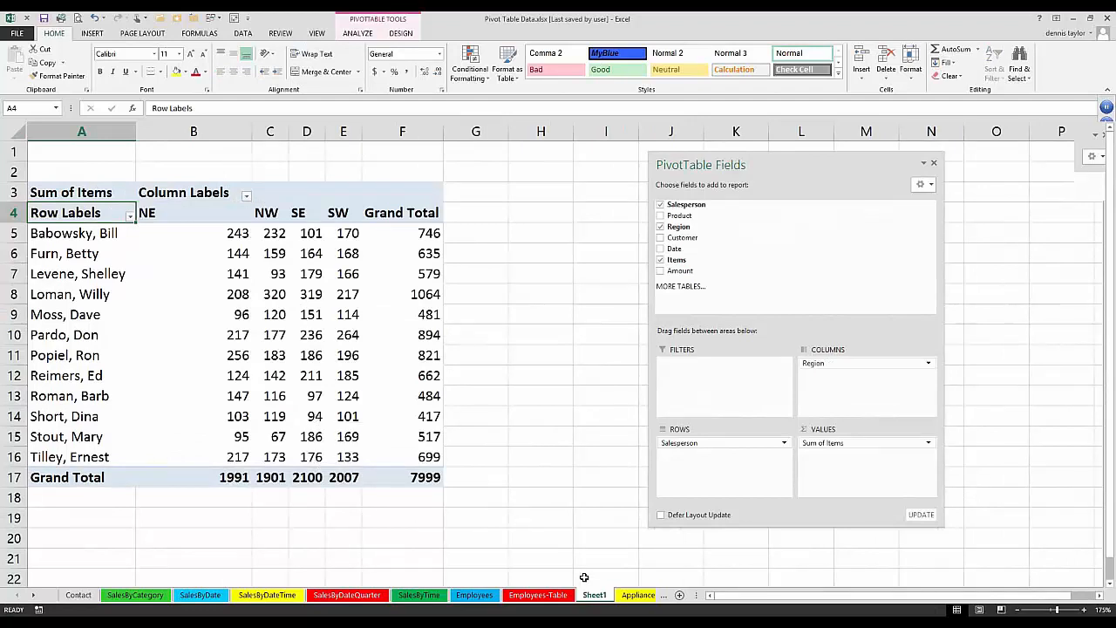
Review the overall total in N16 and the row total in N7 of the formula summary on the ApplianceSales sheet
left_click(637, 594)
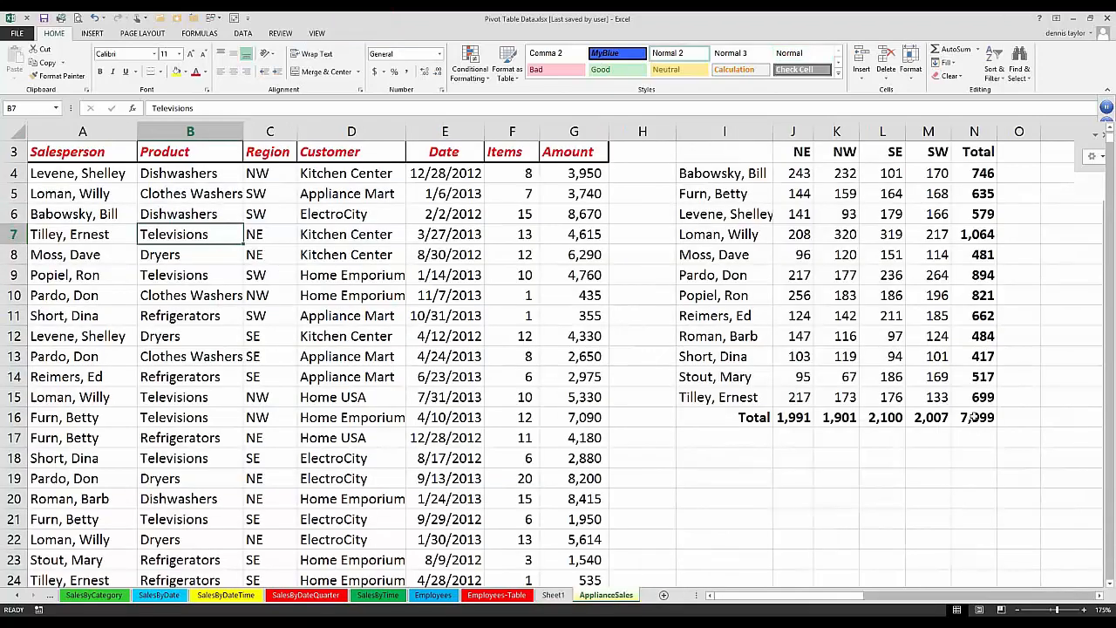
left_click(974, 417)
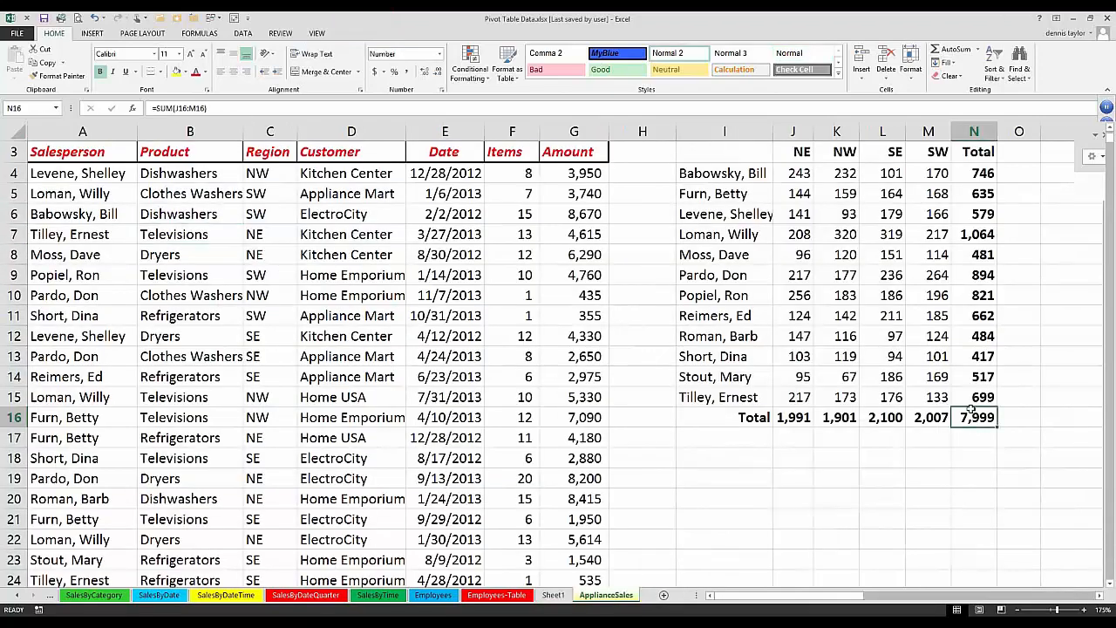
left_click(965, 233)
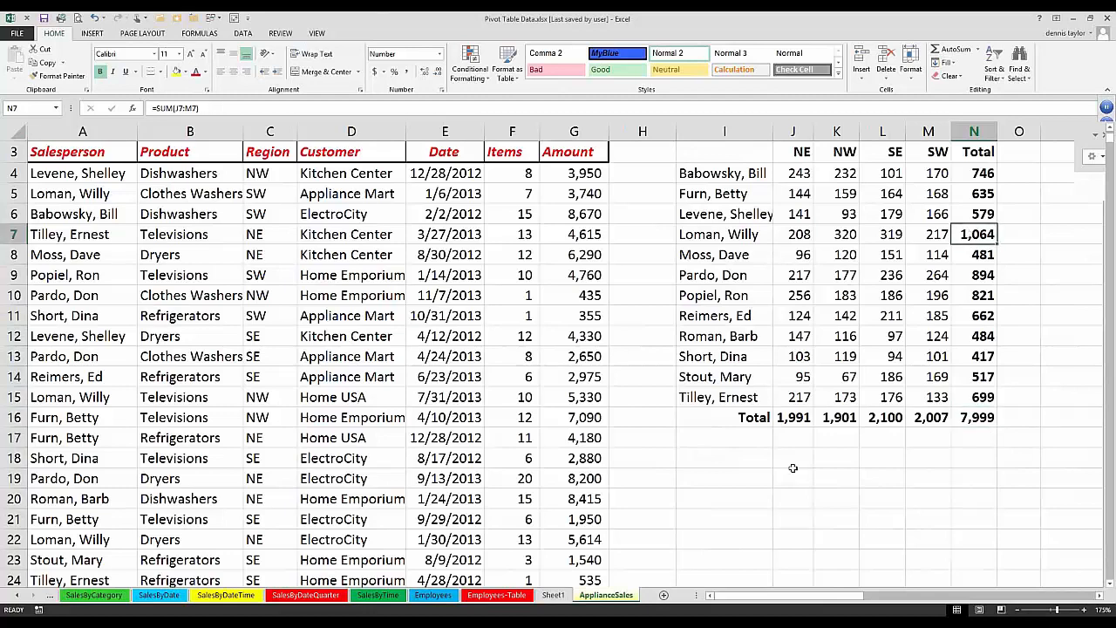
Examine the PivotTable on Sheet1: the regional item values in row 7, the grand totals, and the row and column label headings
left_click(551, 595)
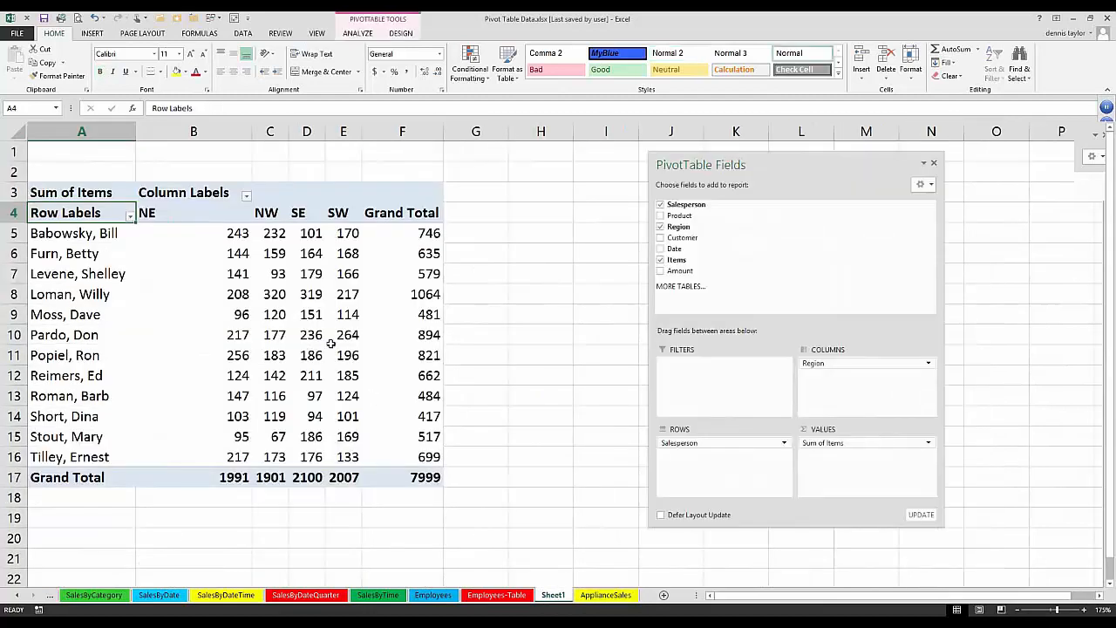
left_click(312, 274)
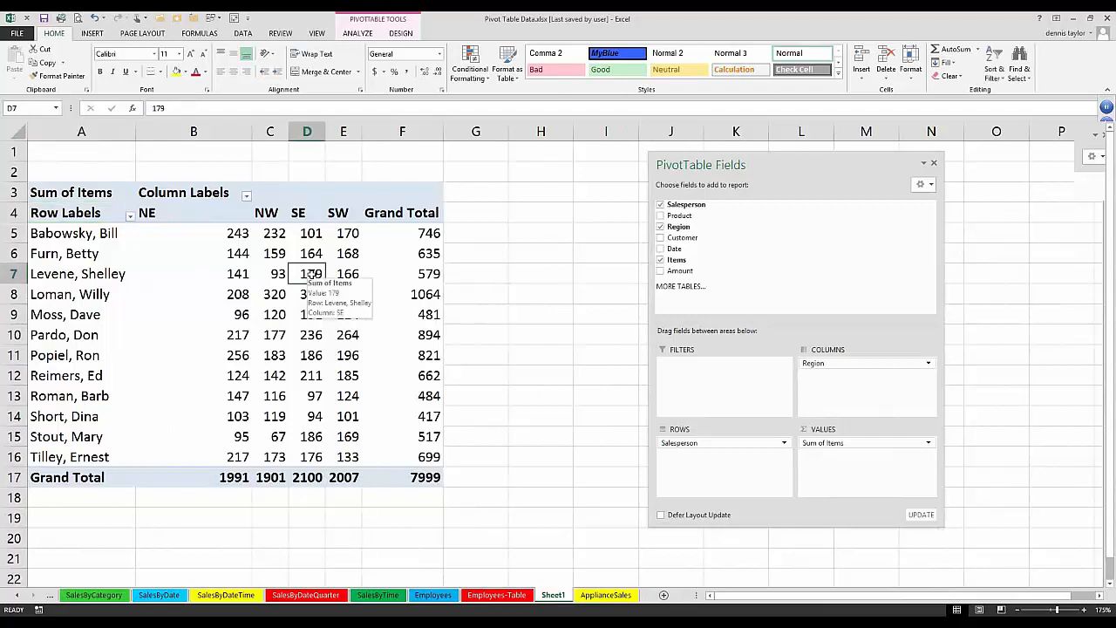
left_click(236, 272)
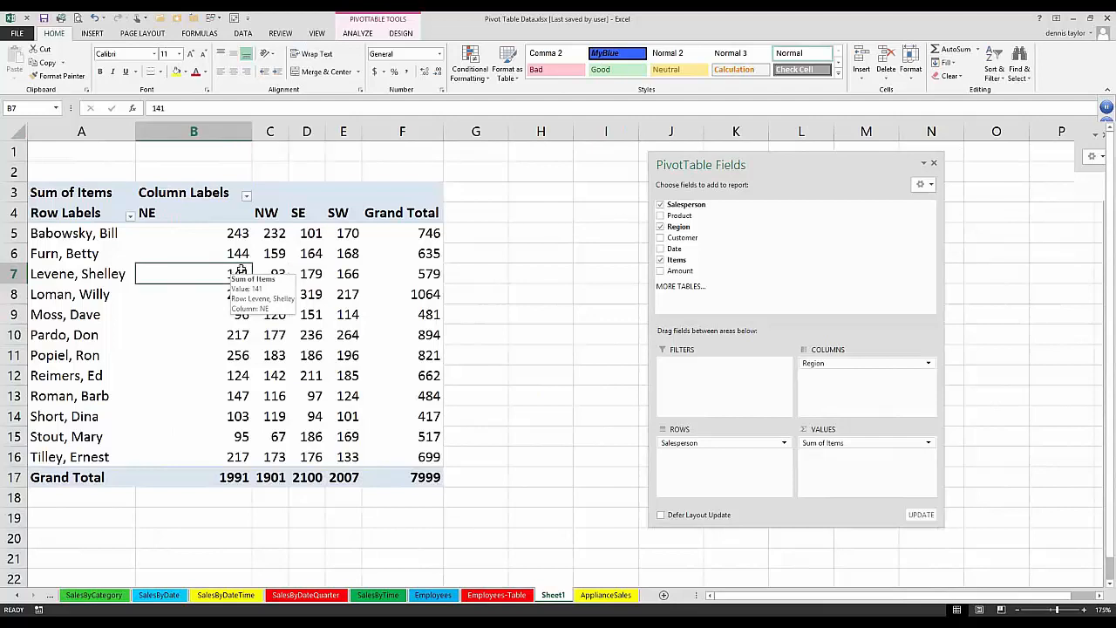
left_click(432, 272)
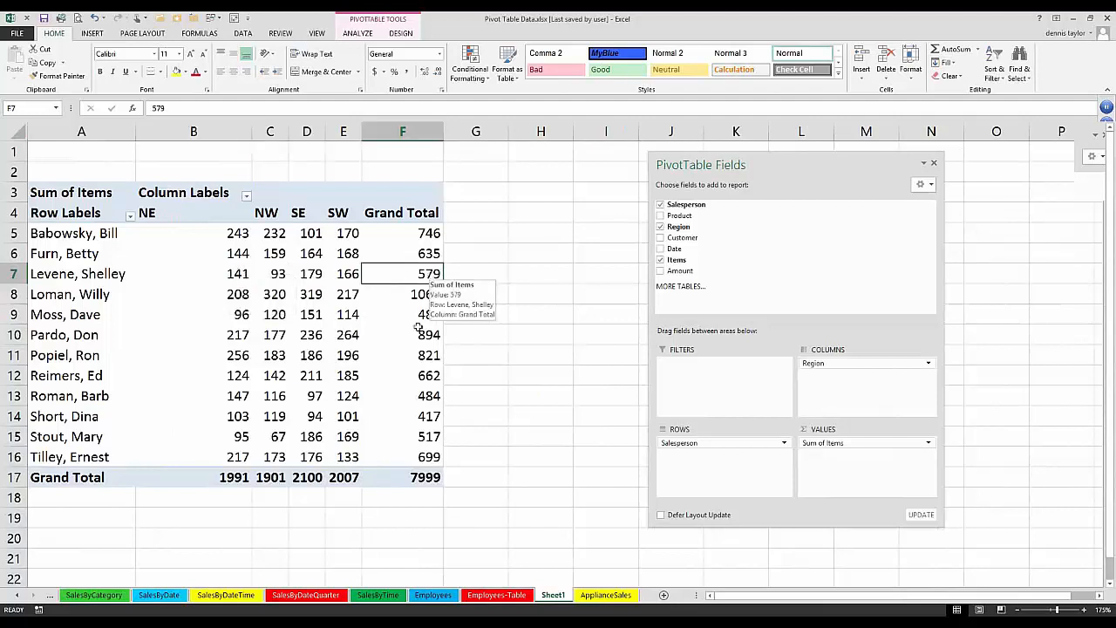
left_click(344, 477)
left_click(398, 478)
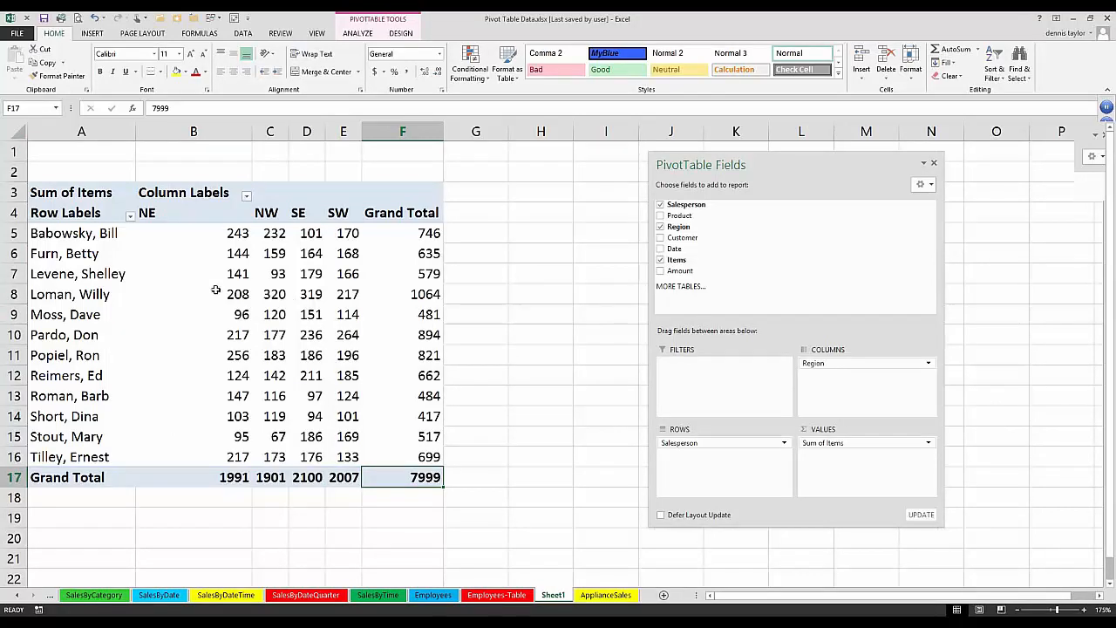
mouse_move(211, 291)
left_click(126, 207)
left_click(175, 194)
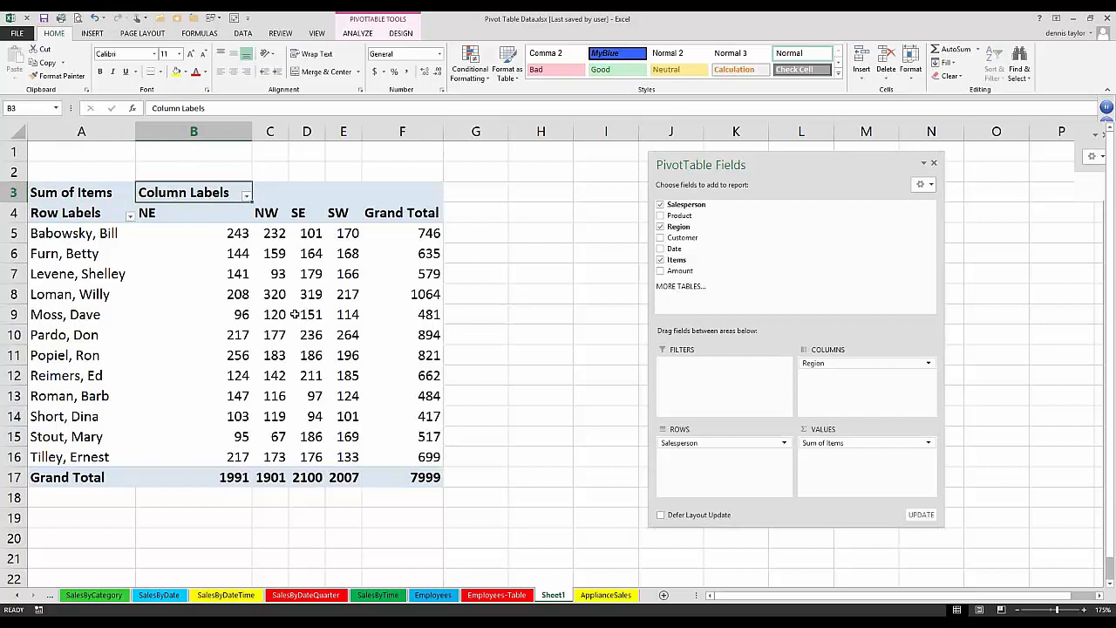
mouse_move(295, 314)
Narrow the floating PivotTable field window and shorten its field list to give the layout areas more height
left_click_drag(756, 177, 752, 171)
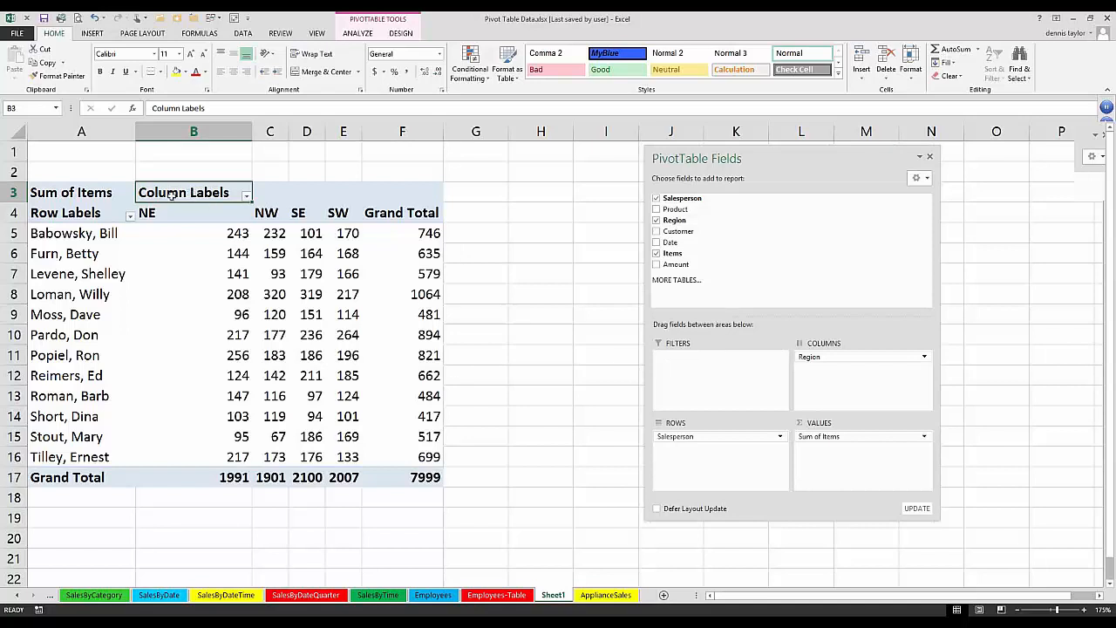
left_click(81, 212)
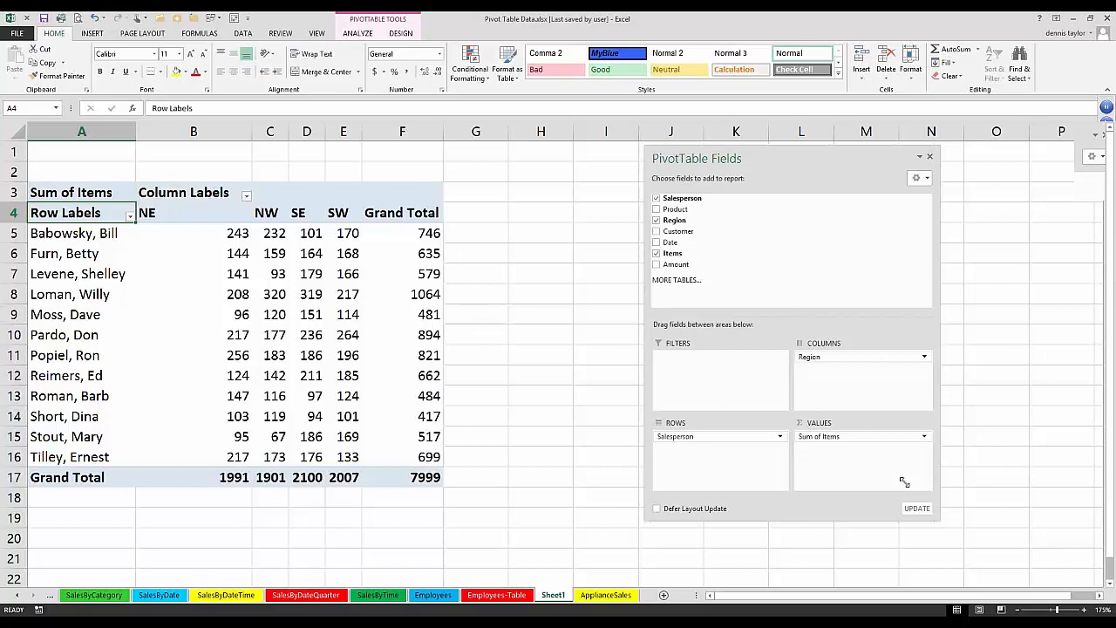
left_click_drag(904, 482, 889, 528)
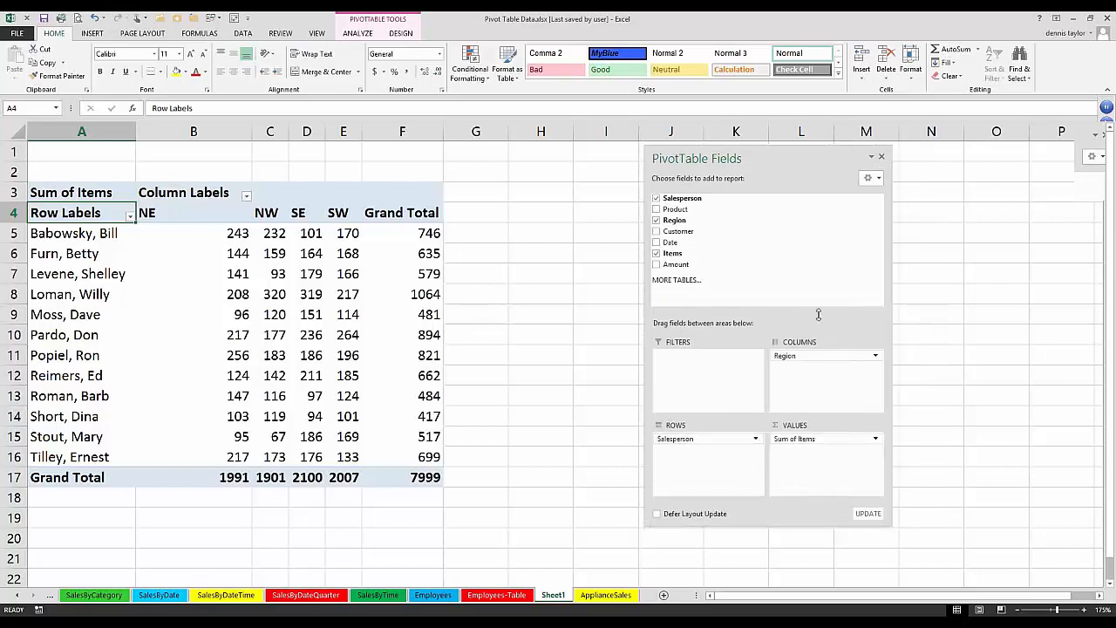
mouse_move(818, 315)
left_mouse_down()
mouse_move(814, 281)
mouse_move(812, 304)
left_mouse_up()
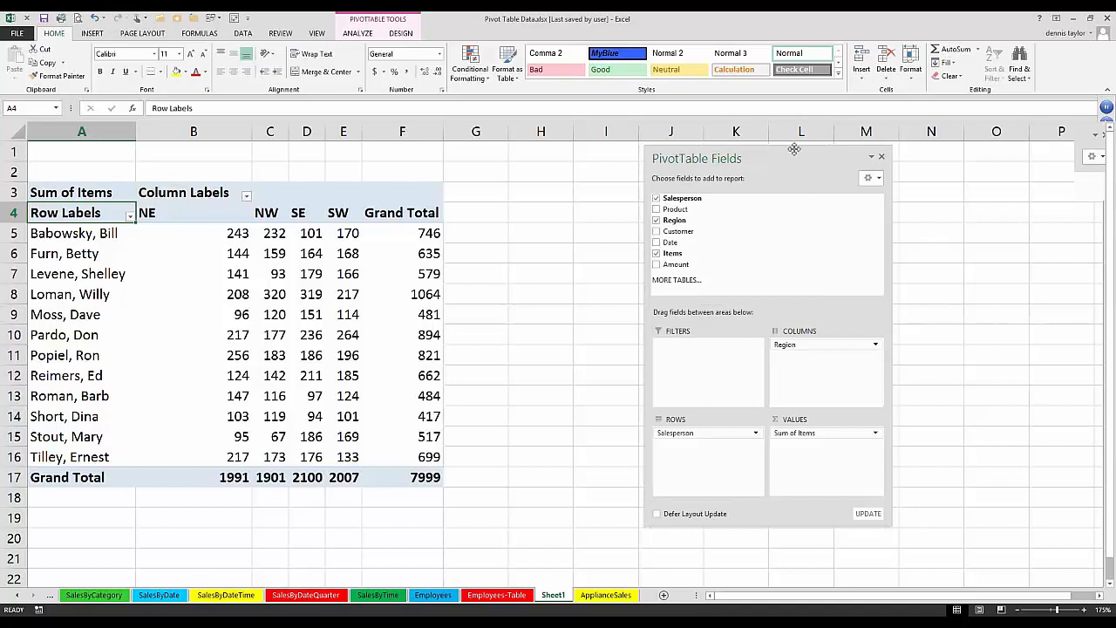
Shift the floating field window to the empty area beside the PivotTable, checking its display with a cell outside and inside the table selected
left_click_drag(789, 155, 814, 160)
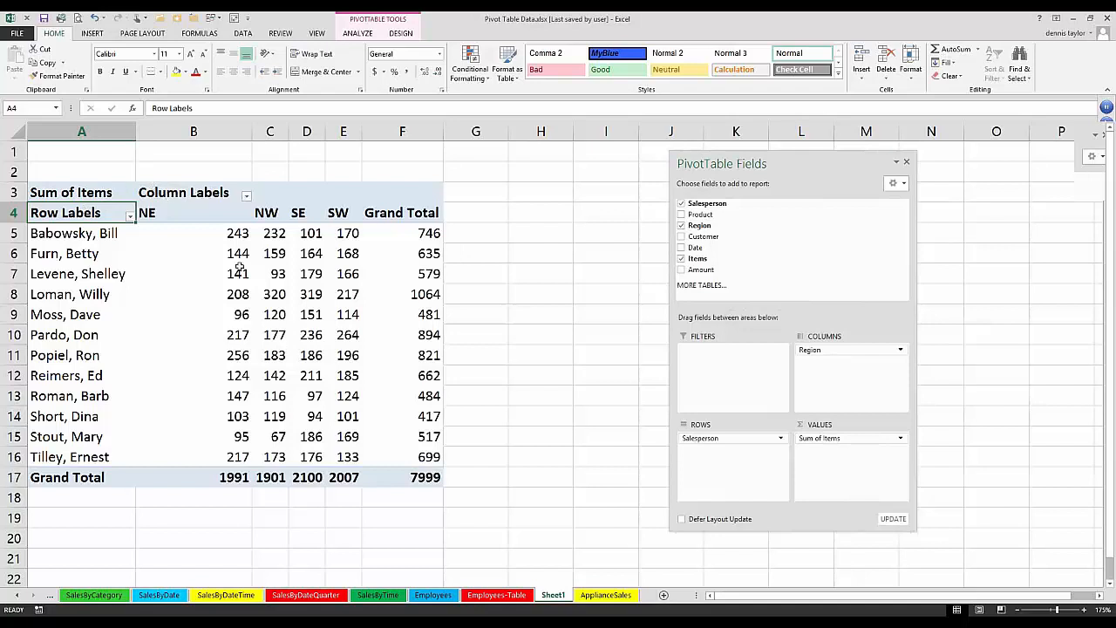
mouse_move(240, 274)
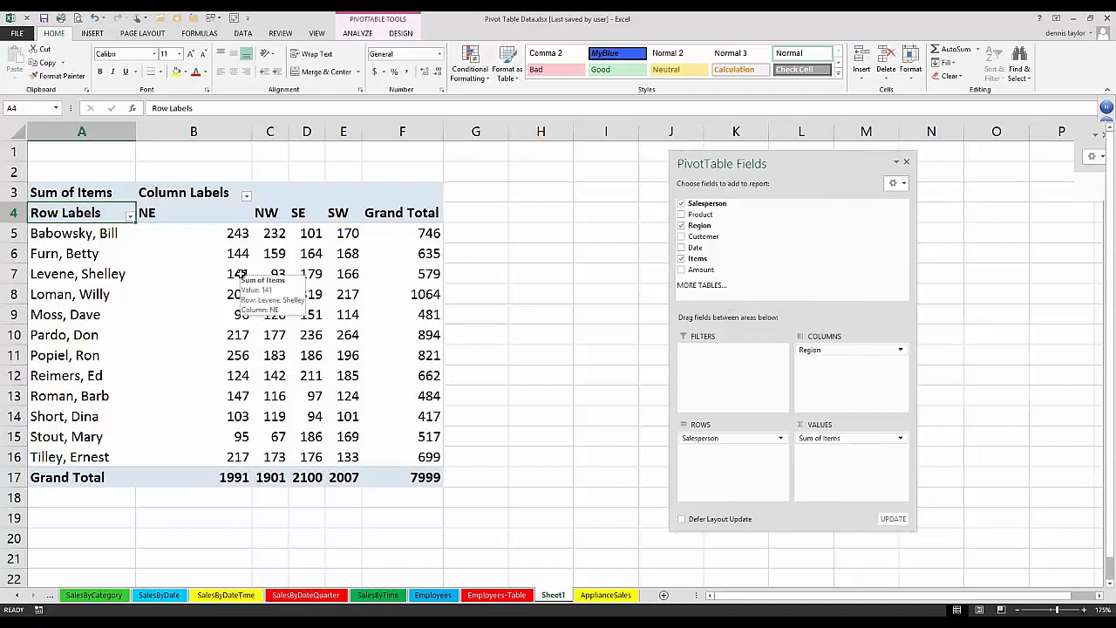
mouse_move(273, 293)
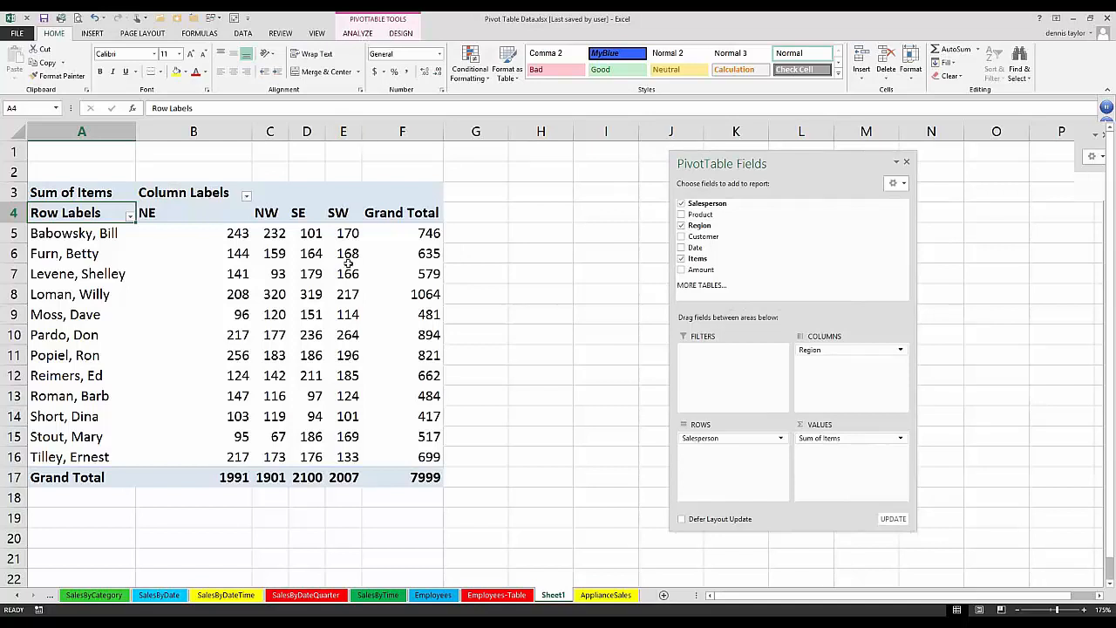
mouse_move(348, 253)
left_click(526, 252)
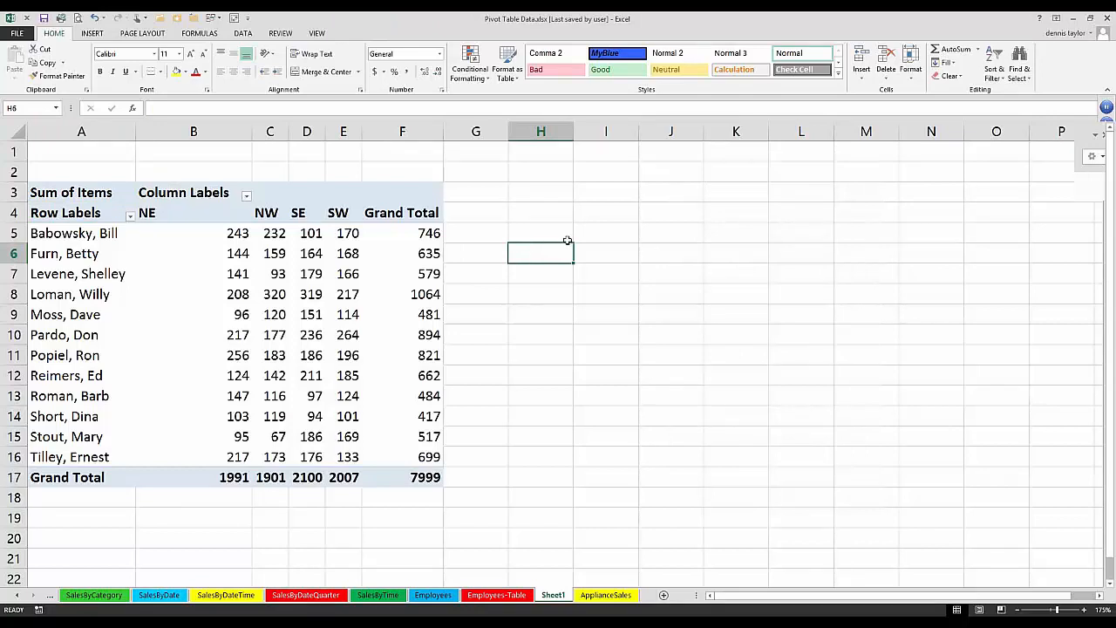
left_click(276, 274)
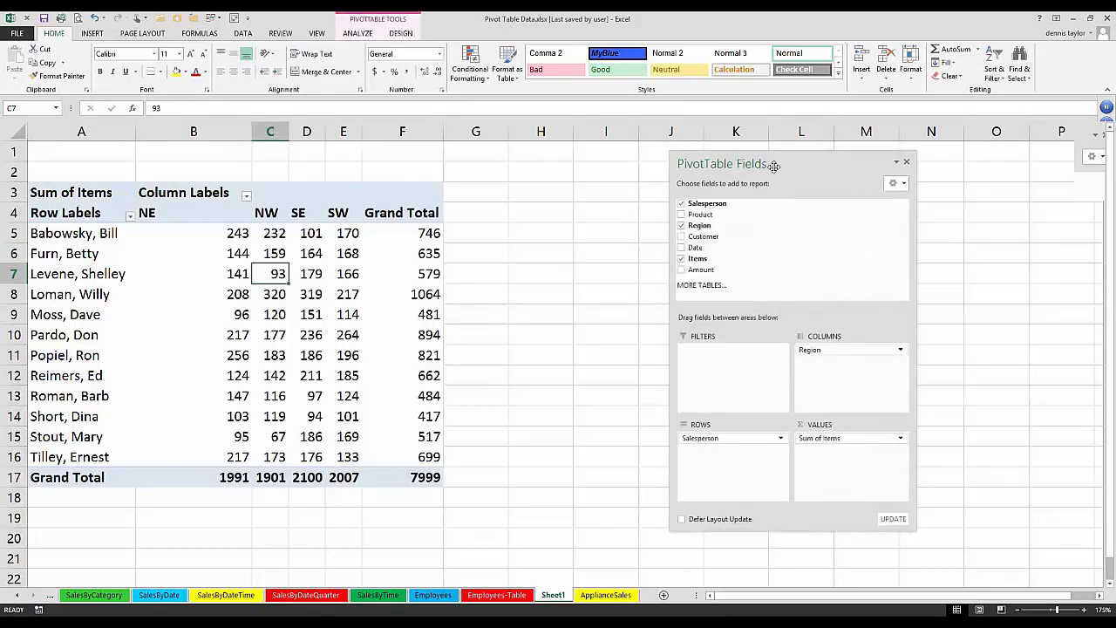
left_click_drag(773, 166, 765, 168)
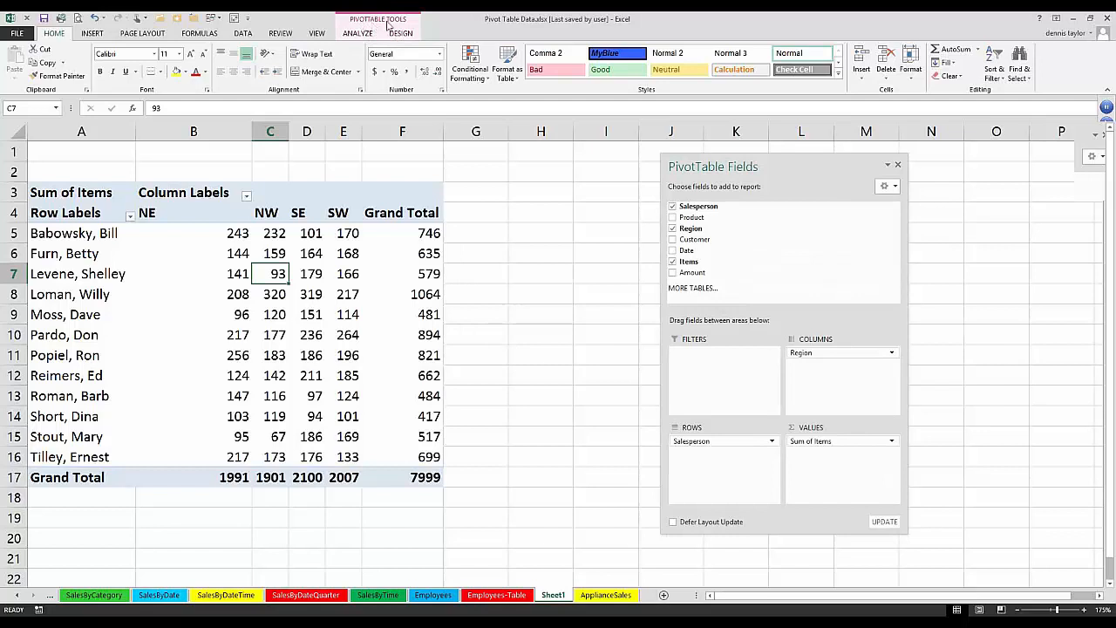
Review the PivotTable analysis and design tools, and hide and redisplay the field list
left_click(357, 34)
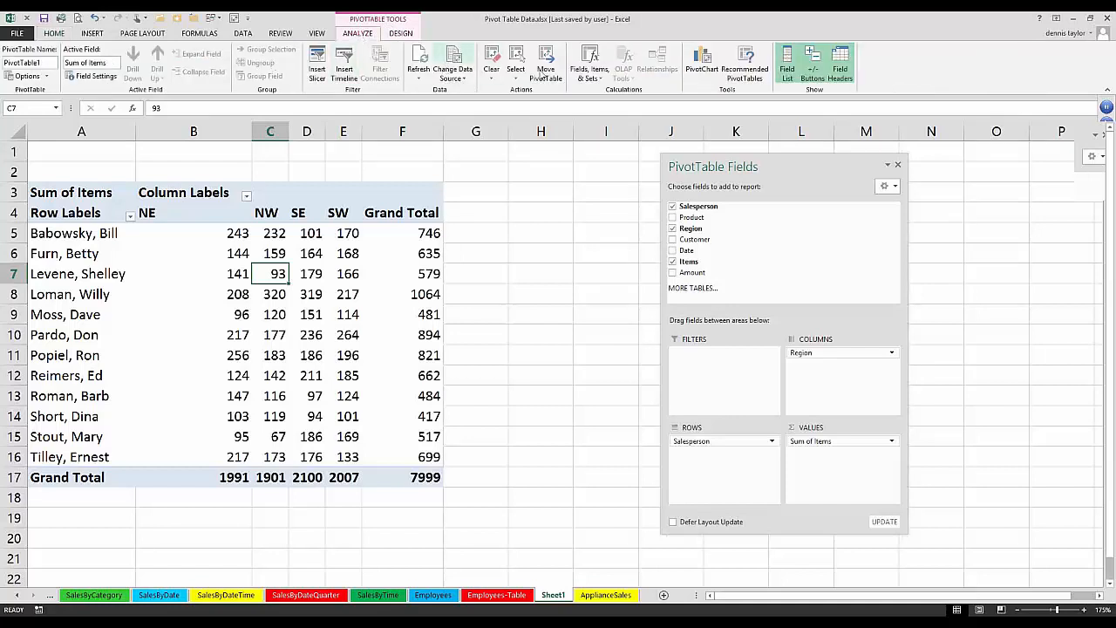
left_click(400, 34)
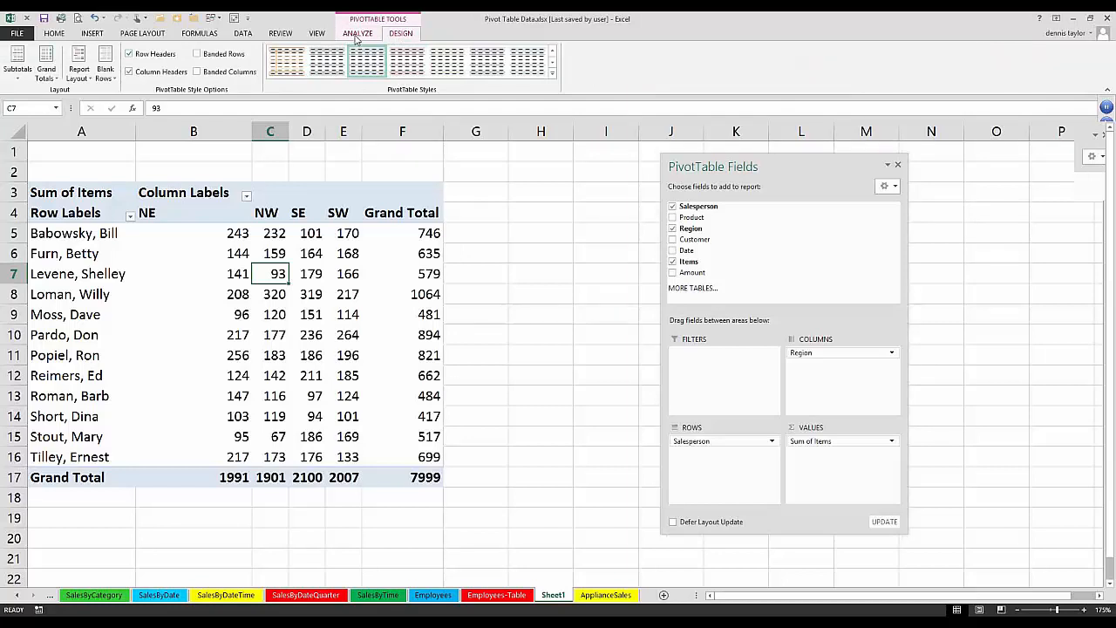
left_click(356, 34)
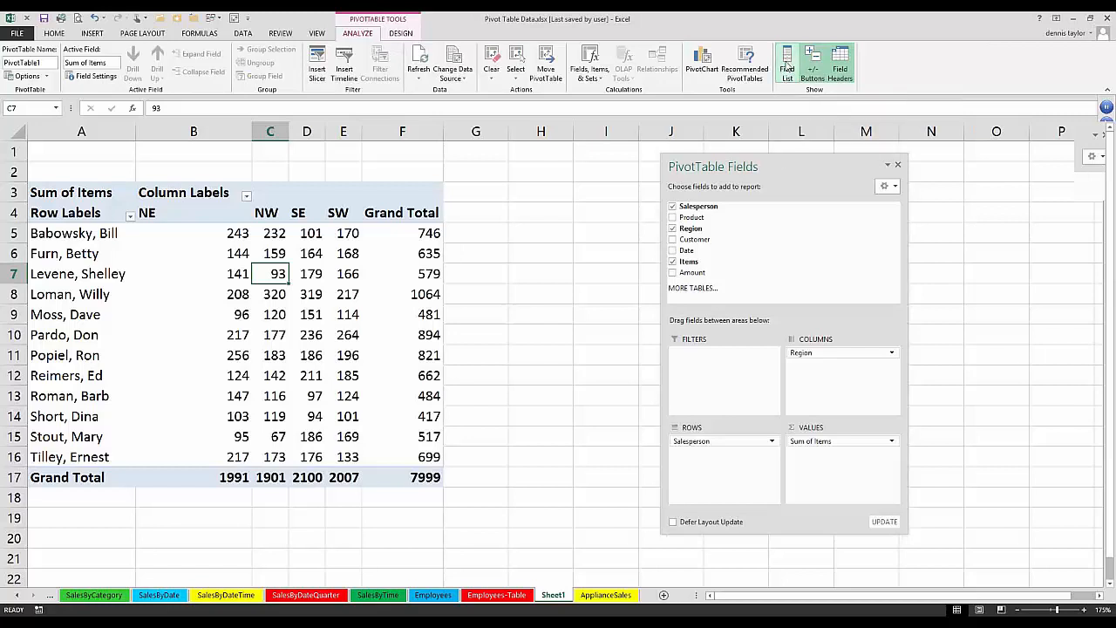
left_click(787, 66)
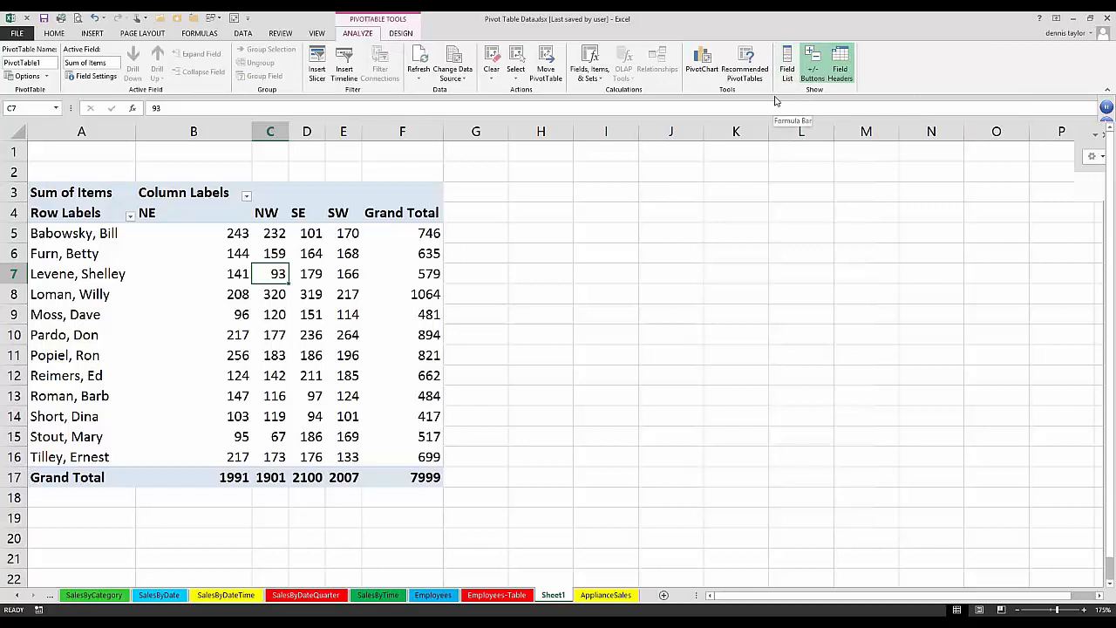
left_click(788, 67)
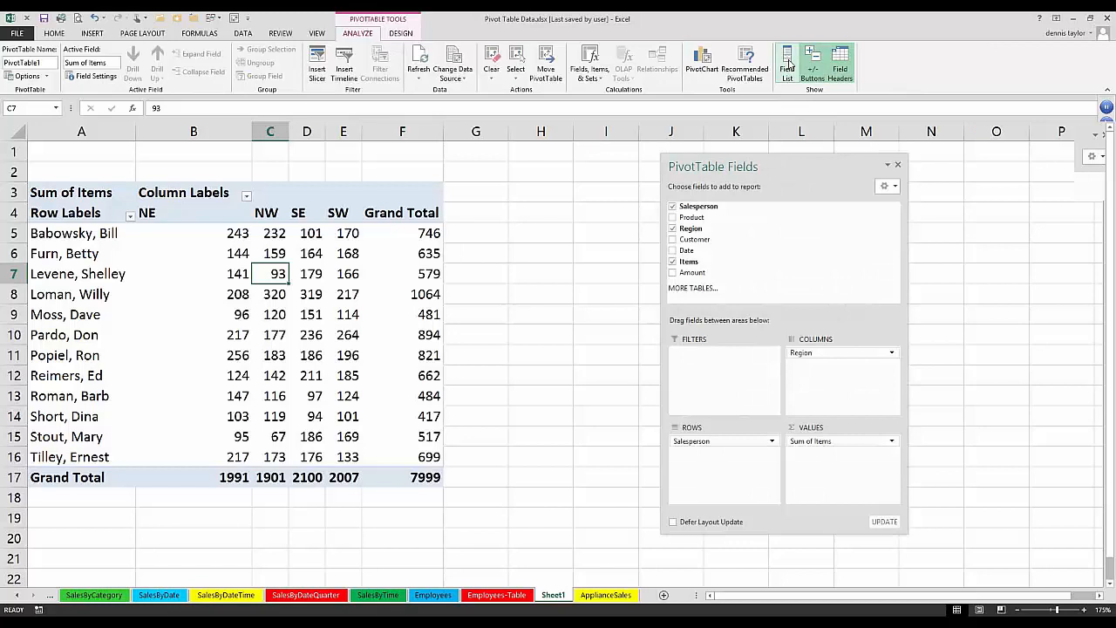
Show the PivotTable report in outline form to replace the generic row and column headings with field names, and switch it to tabular form
left_click(118, 210)
left_click(163, 196)
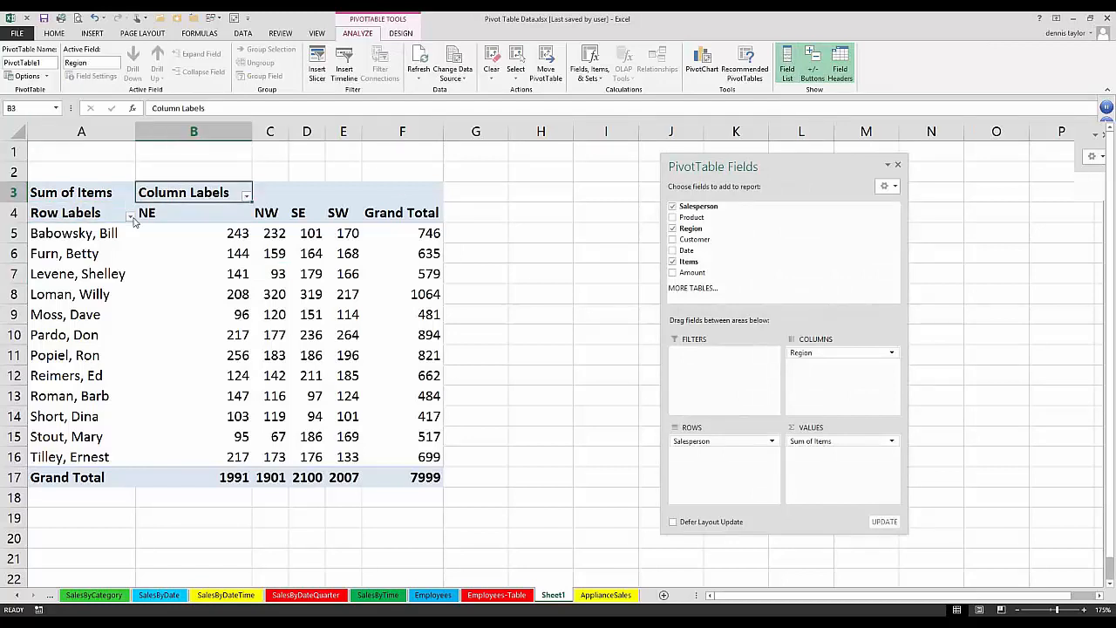
left_click(400, 35)
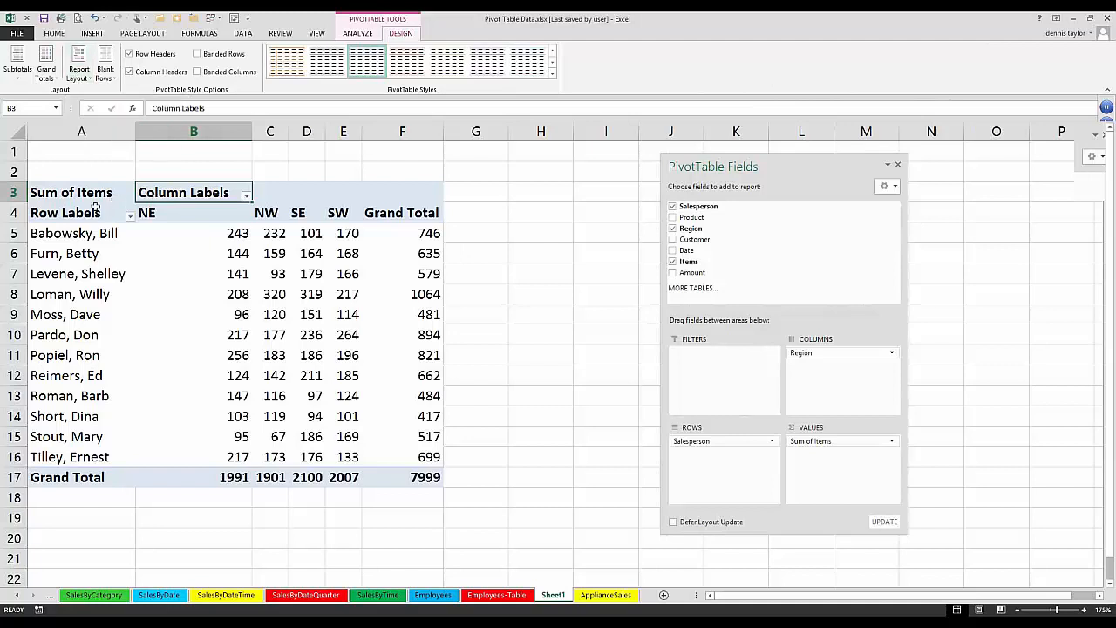
left_click(125, 206)
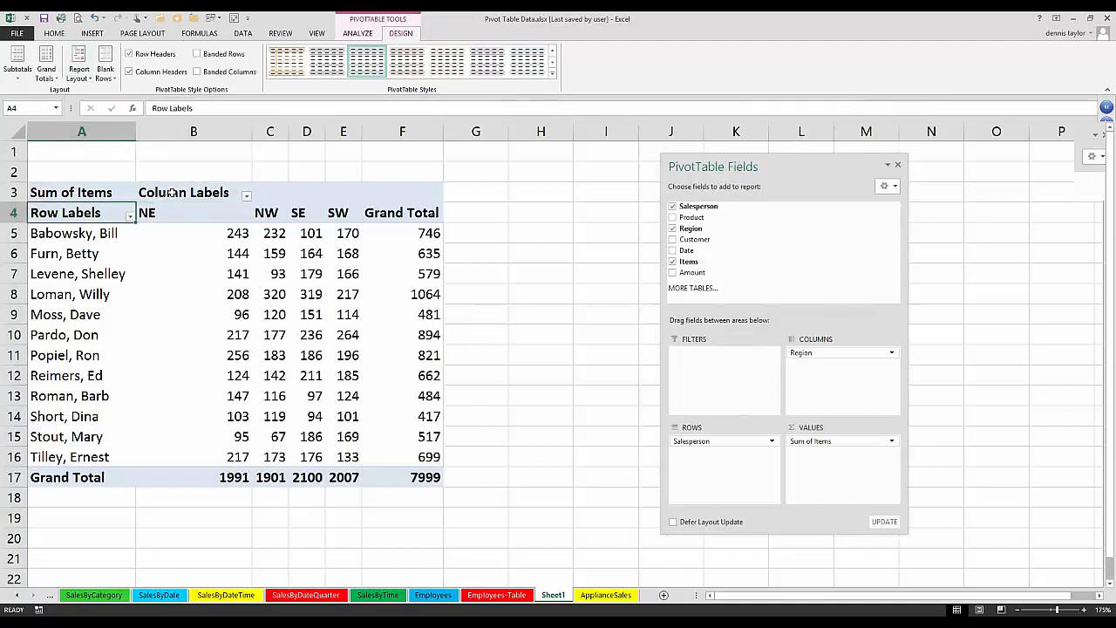
left_click(170, 192)
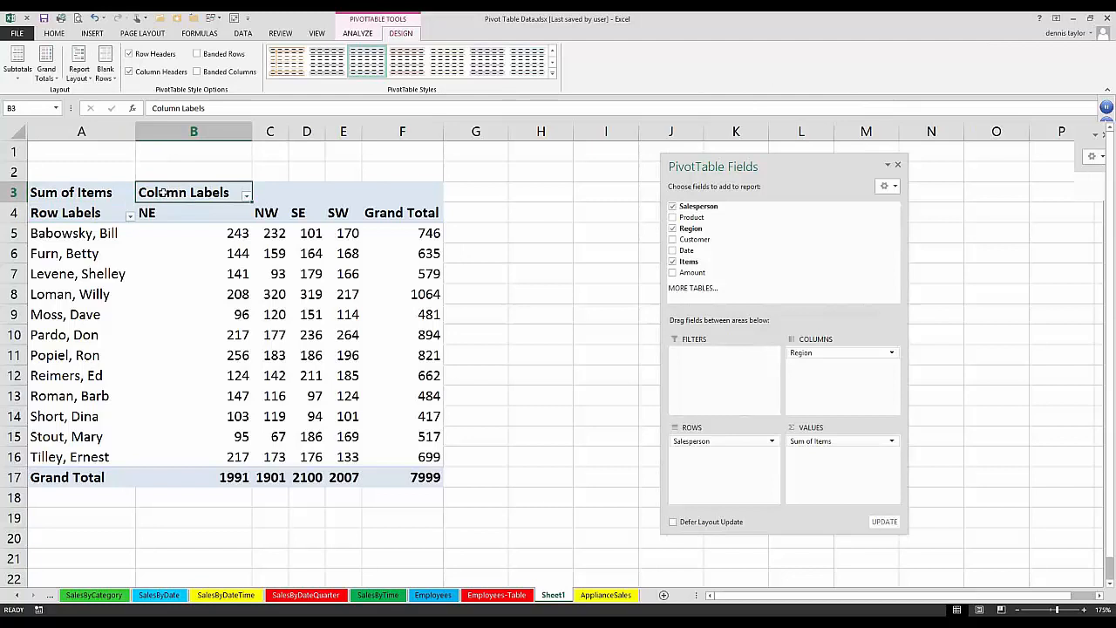
left_click(78, 70)
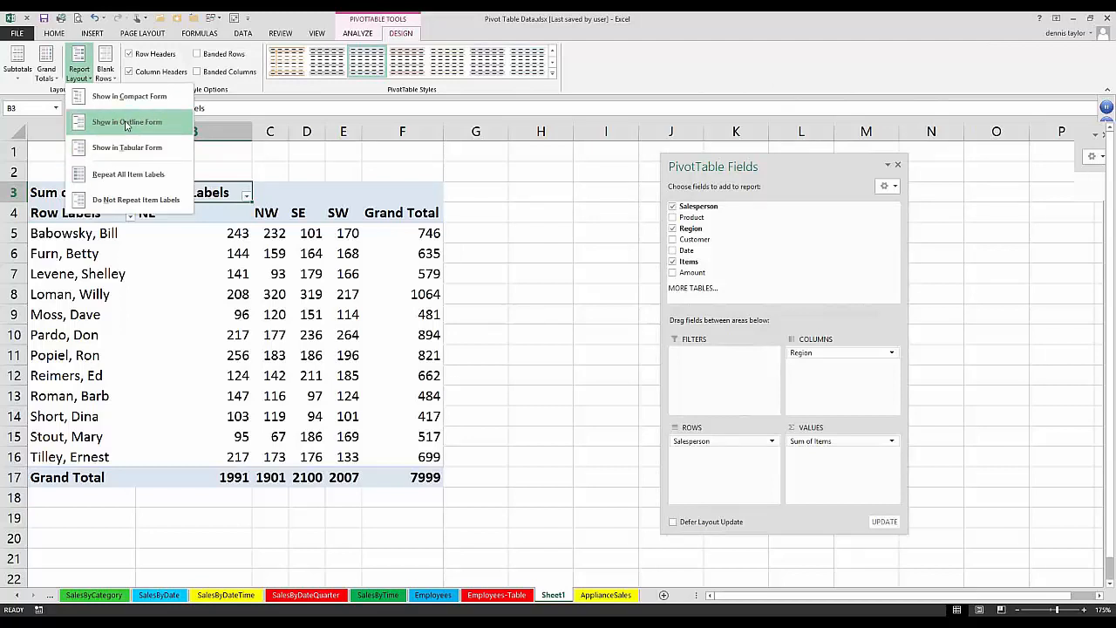
left_click(127, 123)
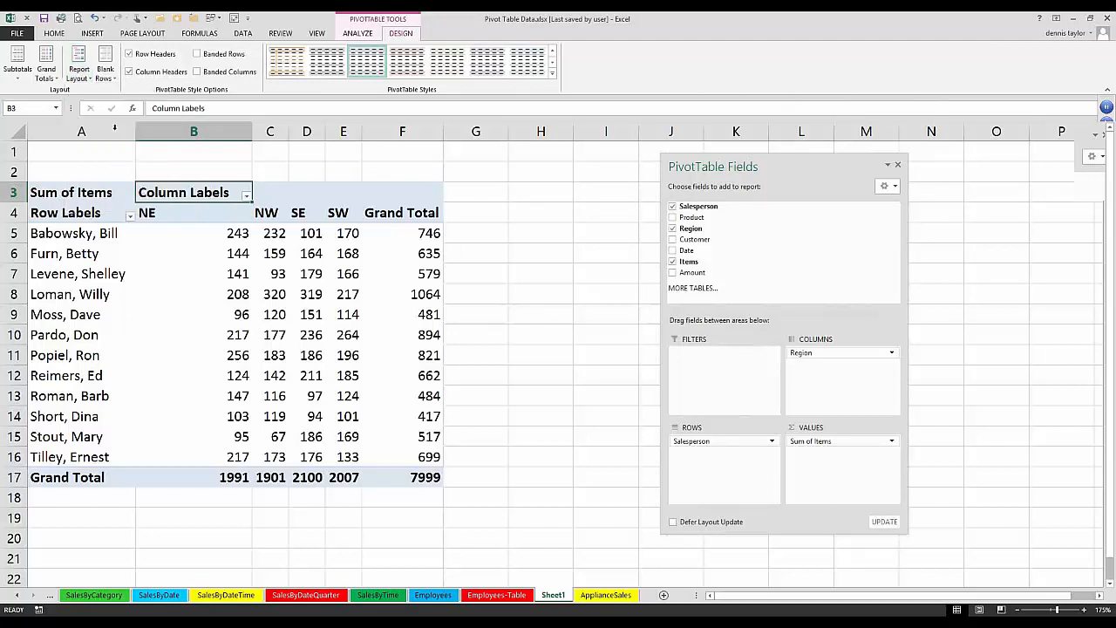
left_click(90, 213)
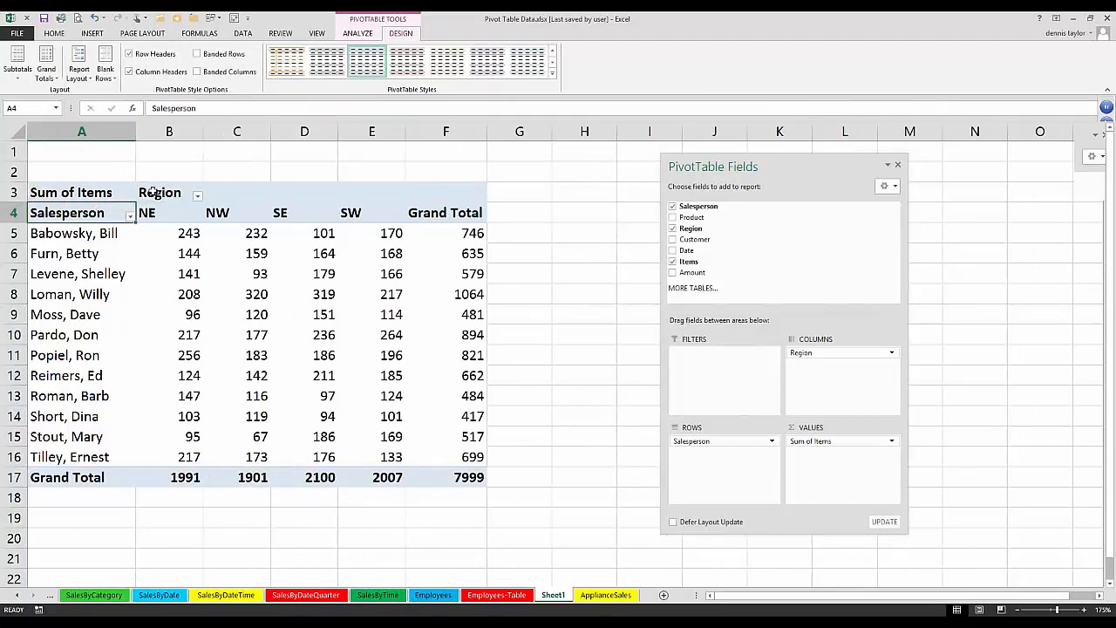
left_click(80, 70)
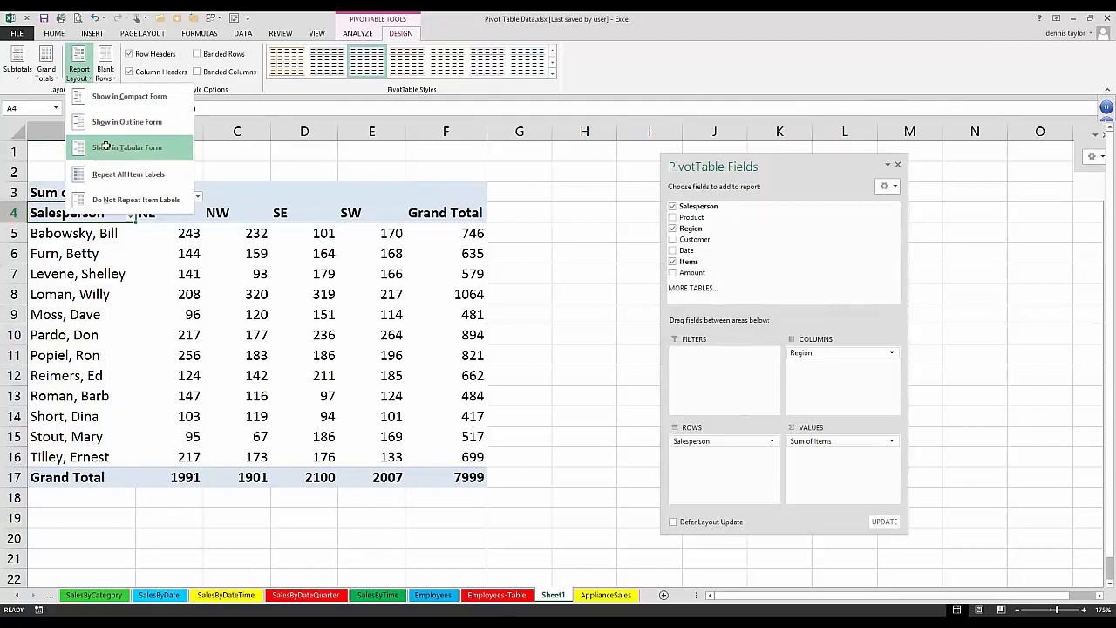
left_click(106, 150)
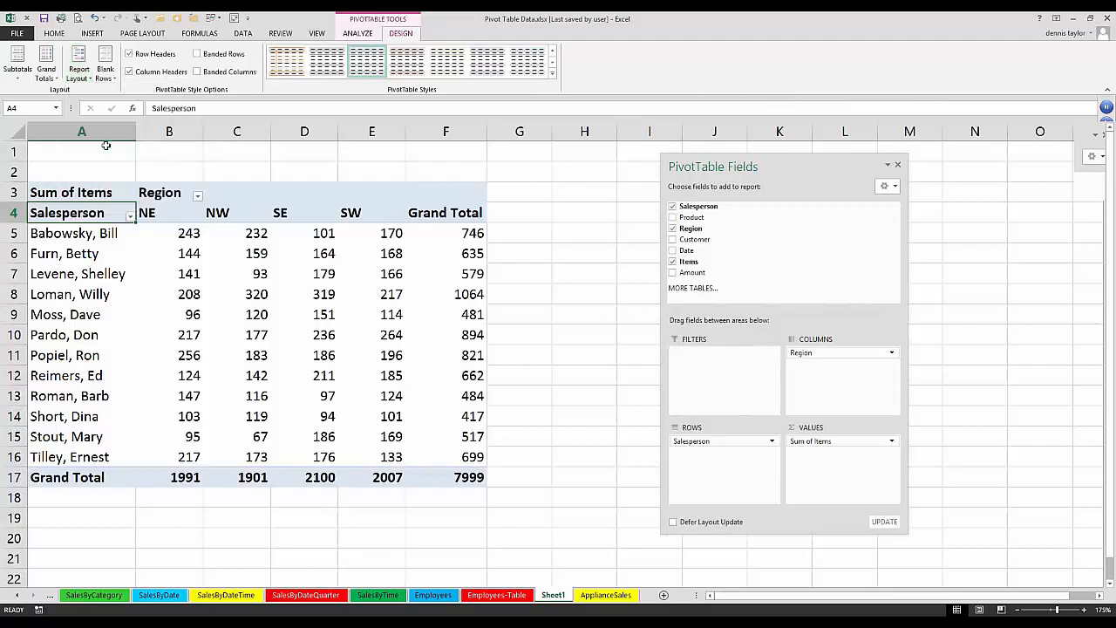
Autofit all column widths on the sheet and right-align the NE, NW, SE and SW headings in row 4
left_click(19, 131)
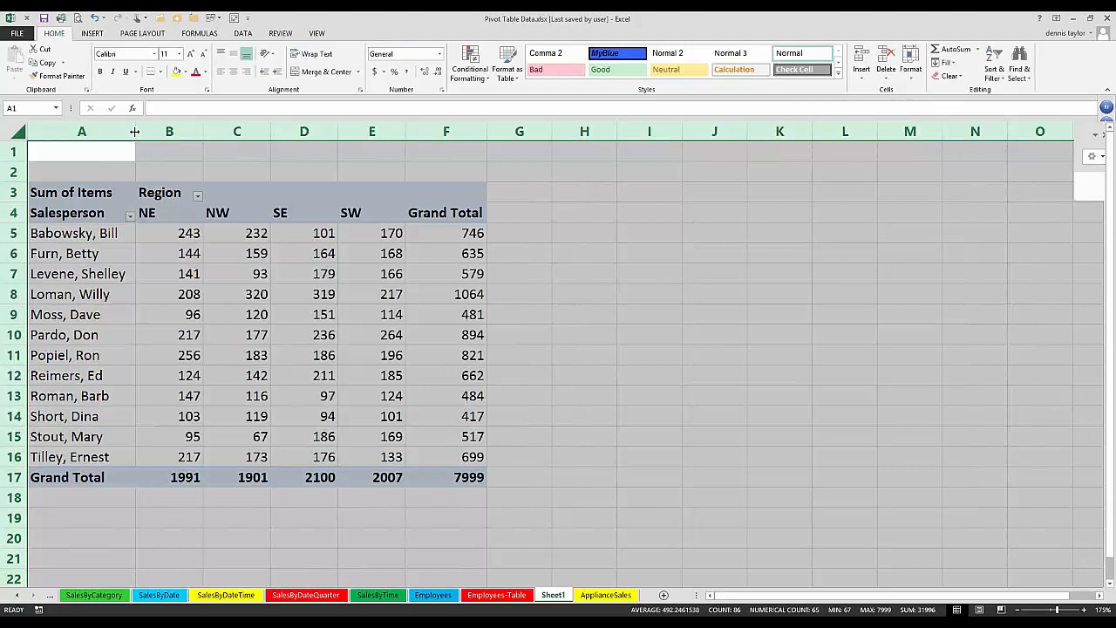
double_click(134, 131)
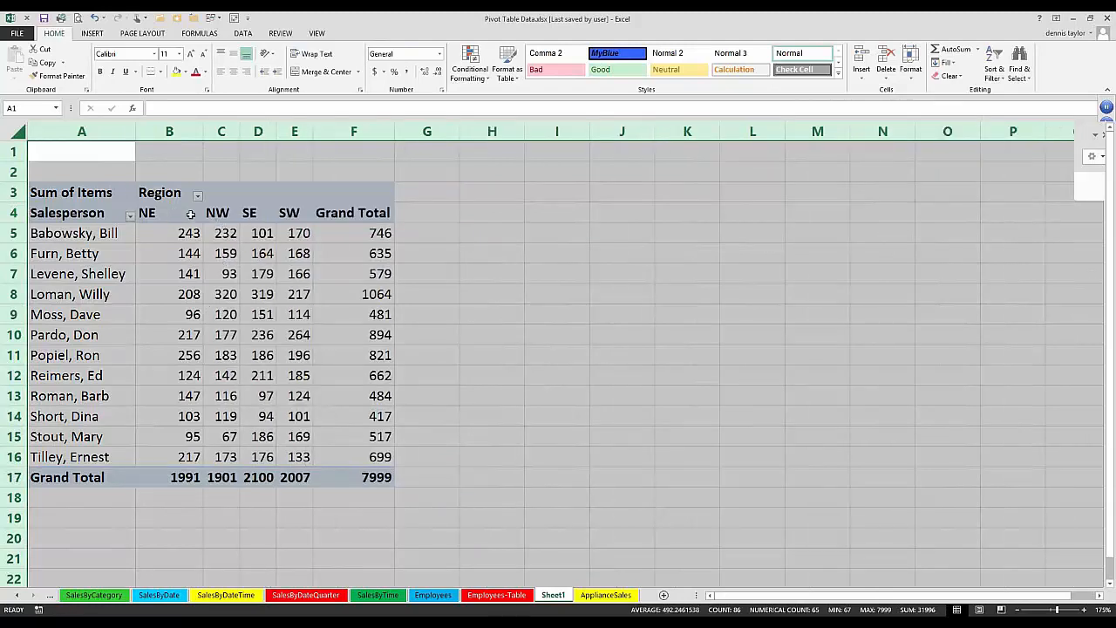
left_click_drag(190, 214, 292, 215)
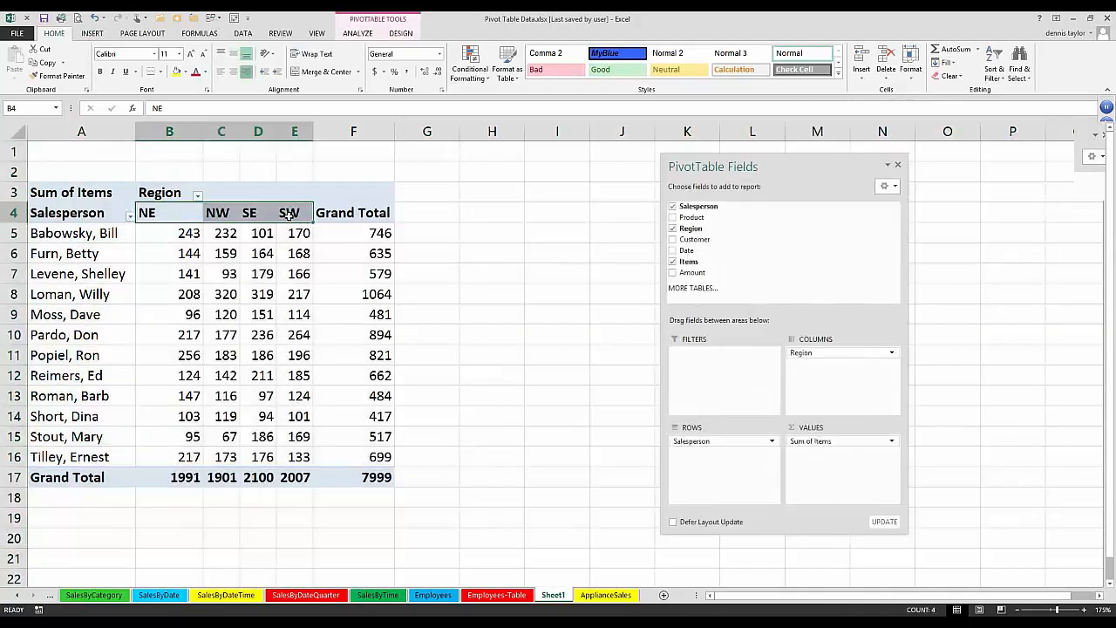
left_click(248, 77)
left_click(299, 334)
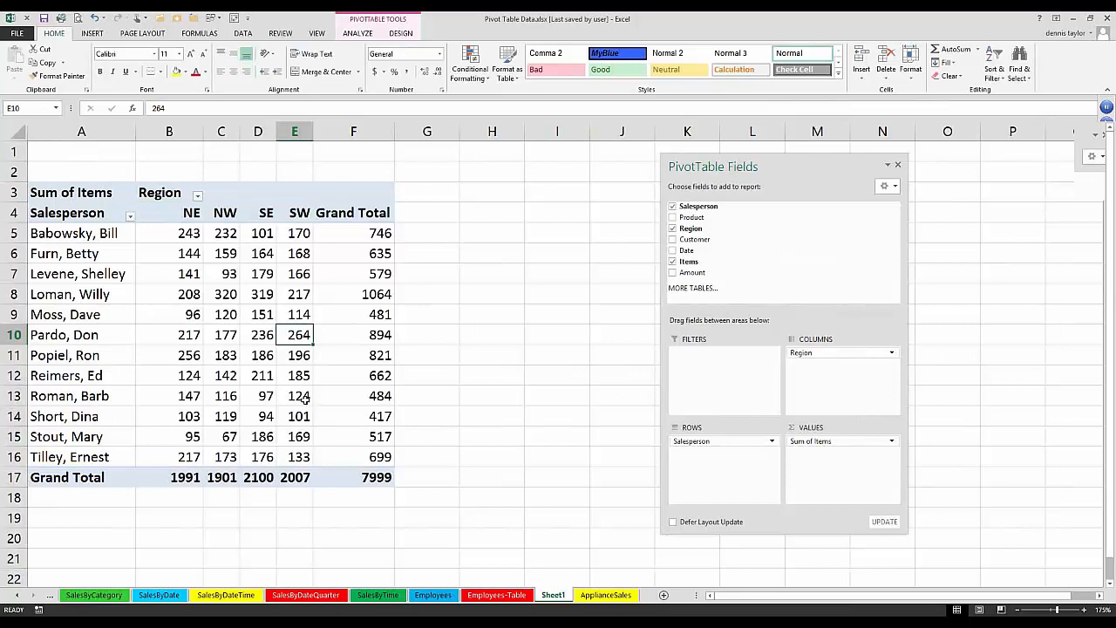
Replace Region with Product as the PivotTable's column field and move the field window off the widened table
mouse_move(230, 411)
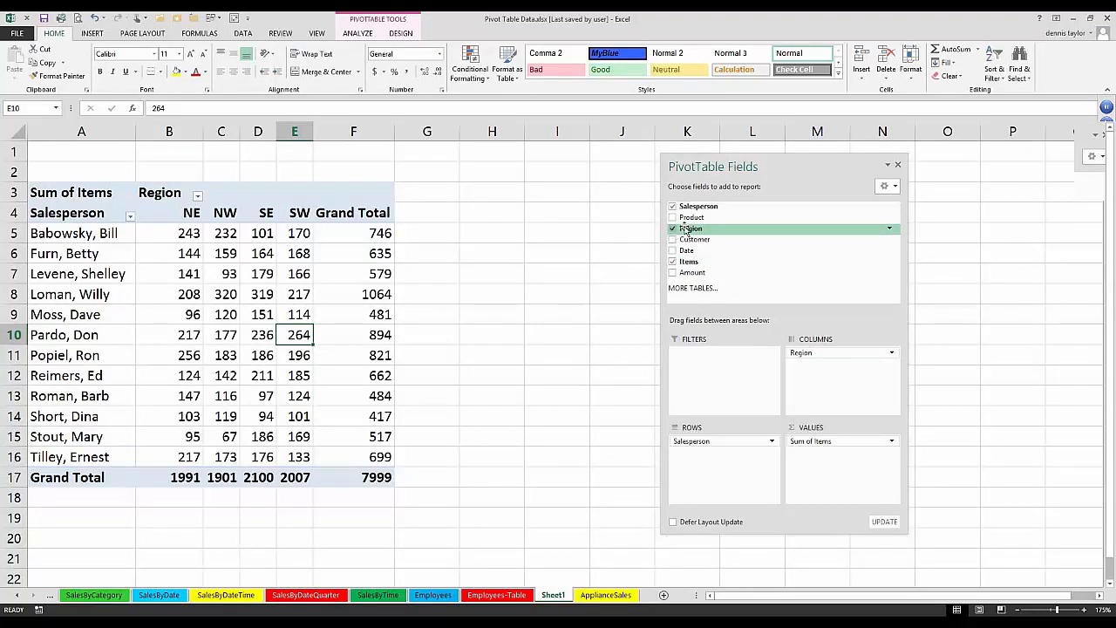
left_click(688, 229)
left_click_drag(692, 217, 831, 365)
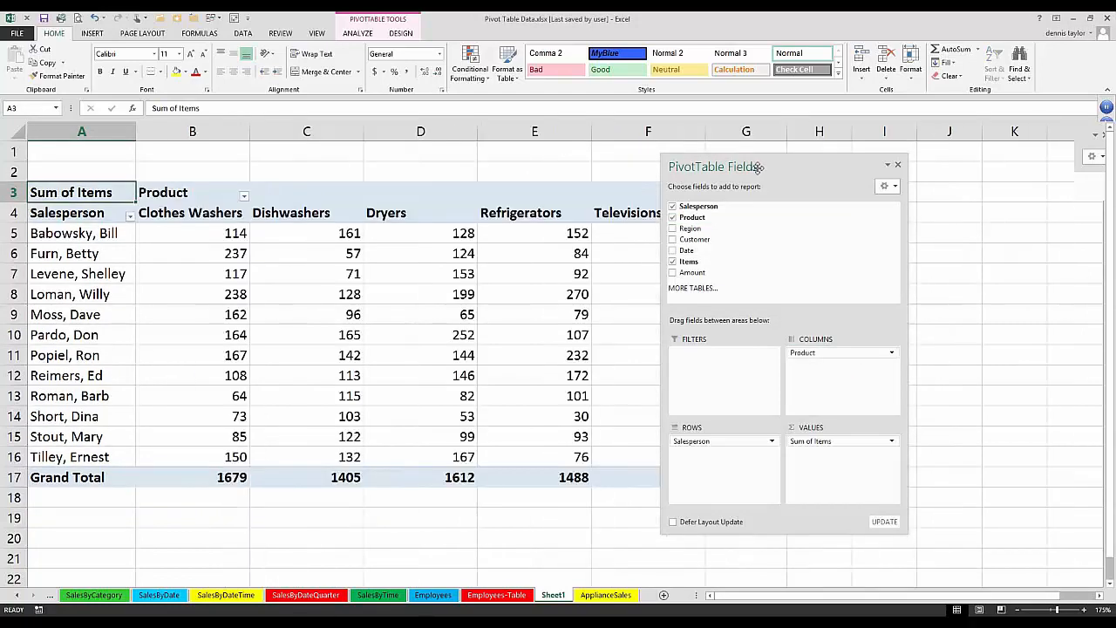
left_click_drag(758, 168, 954, 169)
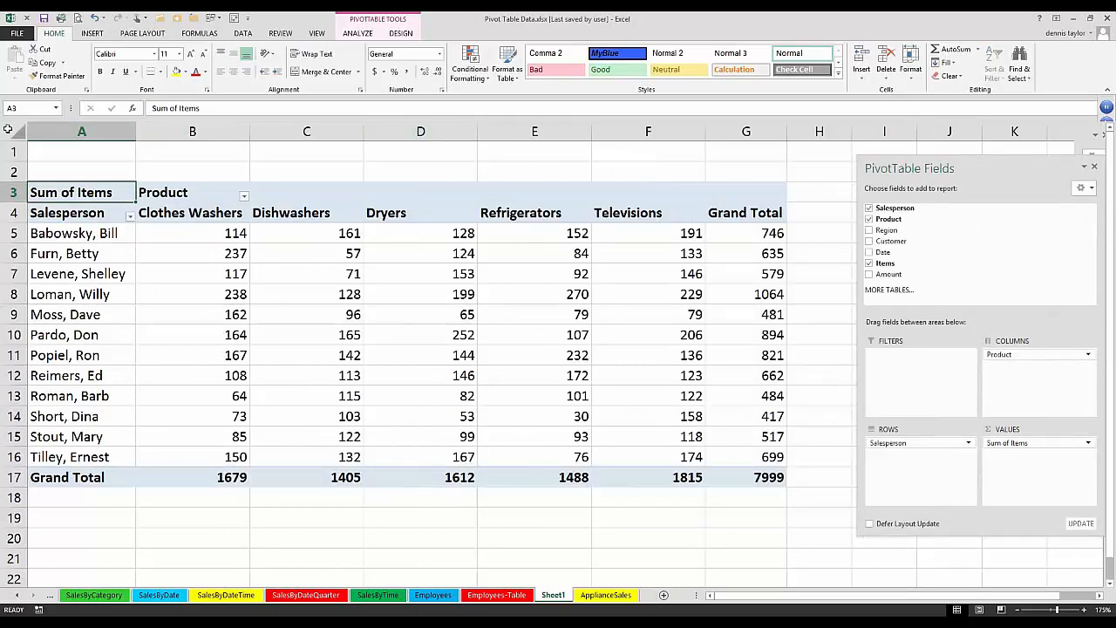
Autofit all column widths for the product summary and review its overall total in G17 and the items value in C6
left_click(14, 131)
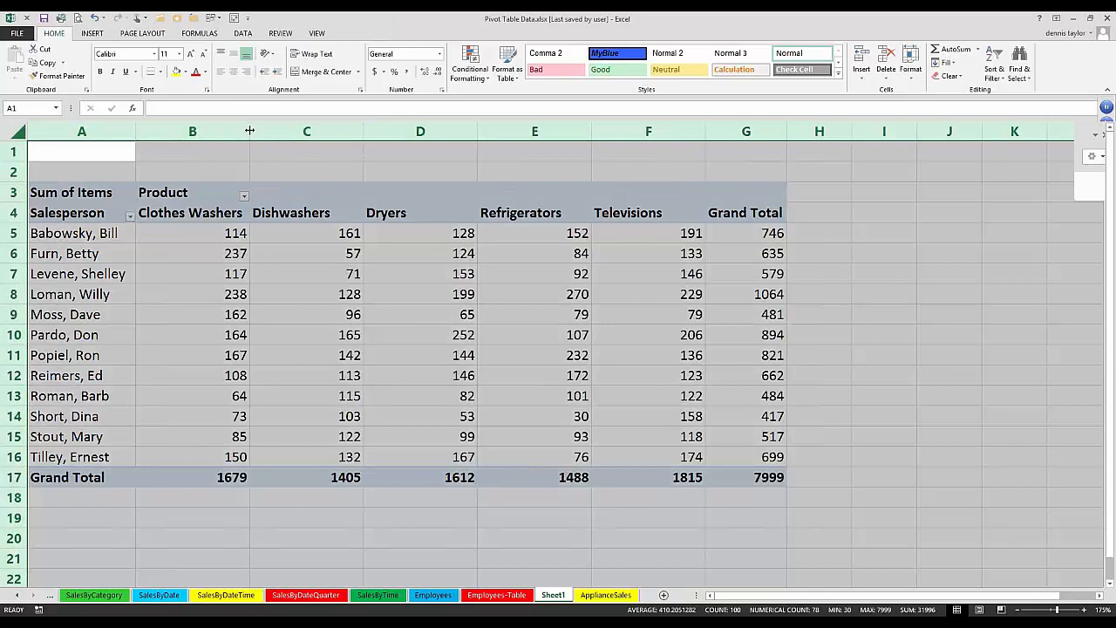
double_click(249, 131)
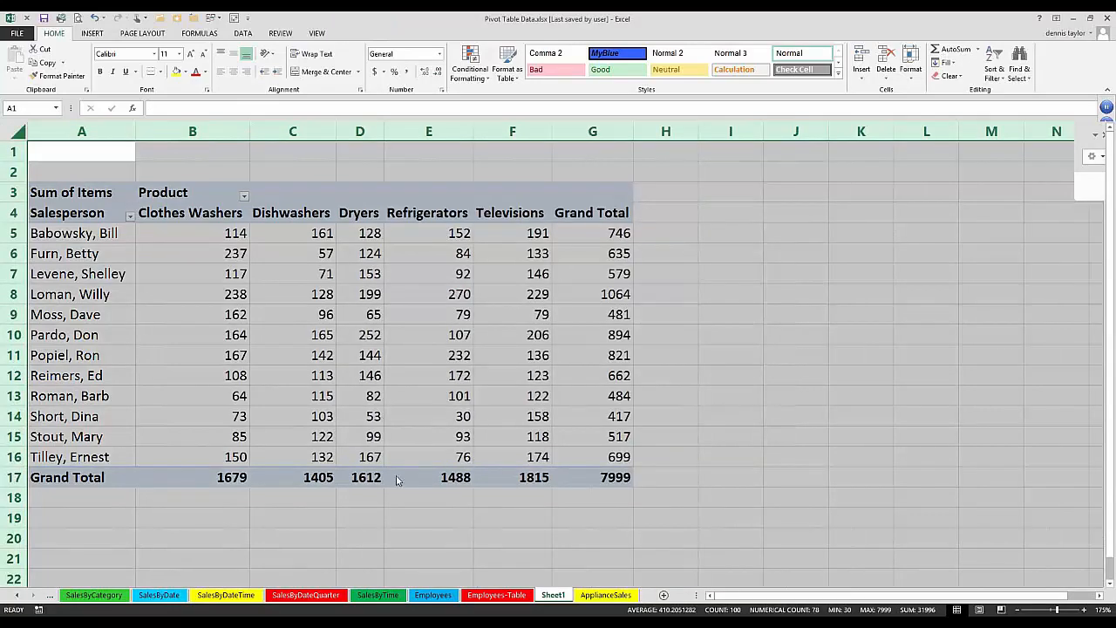
left_click(359, 436)
left_click(601, 477)
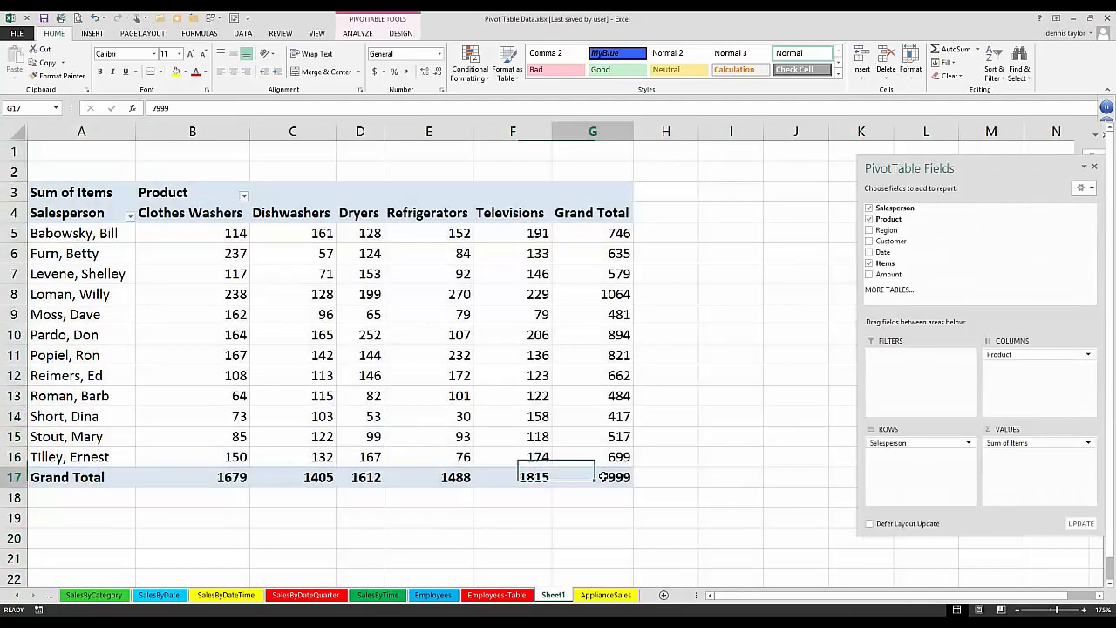
left_click(592, 294)
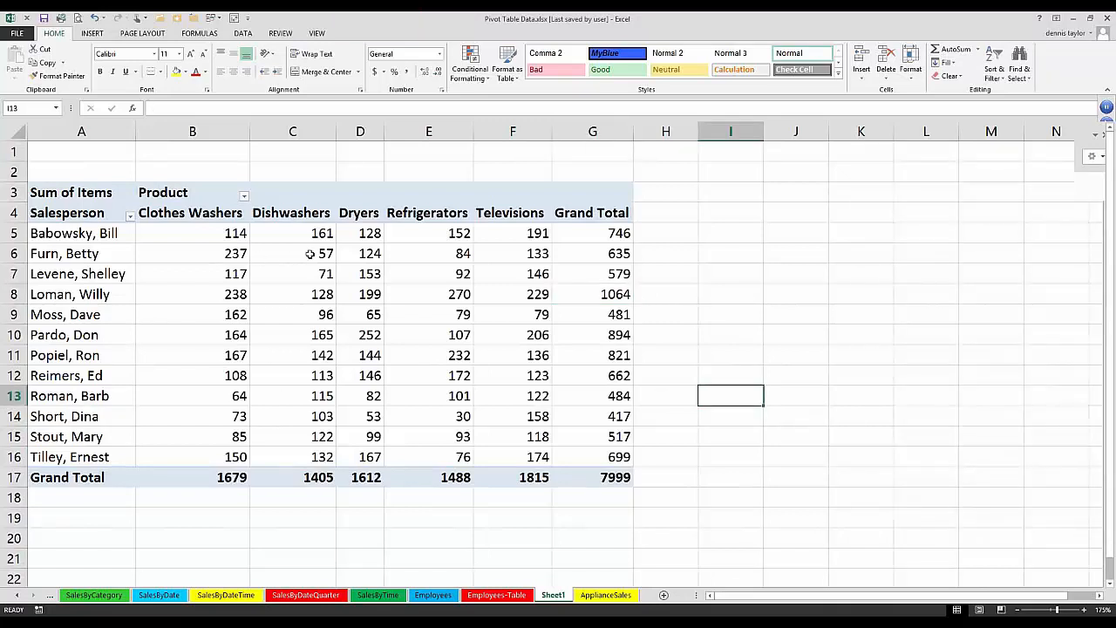
left_click(309, 255)
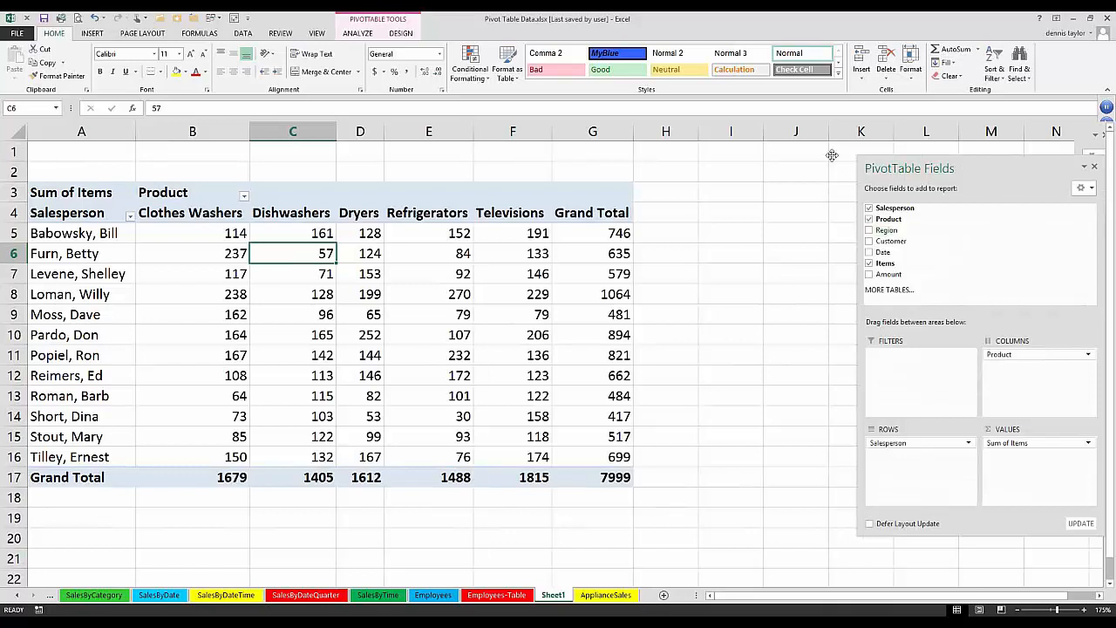
Replace Salesperson with Region as the PivotTable's row field and move the field window clear of the Grand Total column
left_click_drag(832, 156, 817, 162)
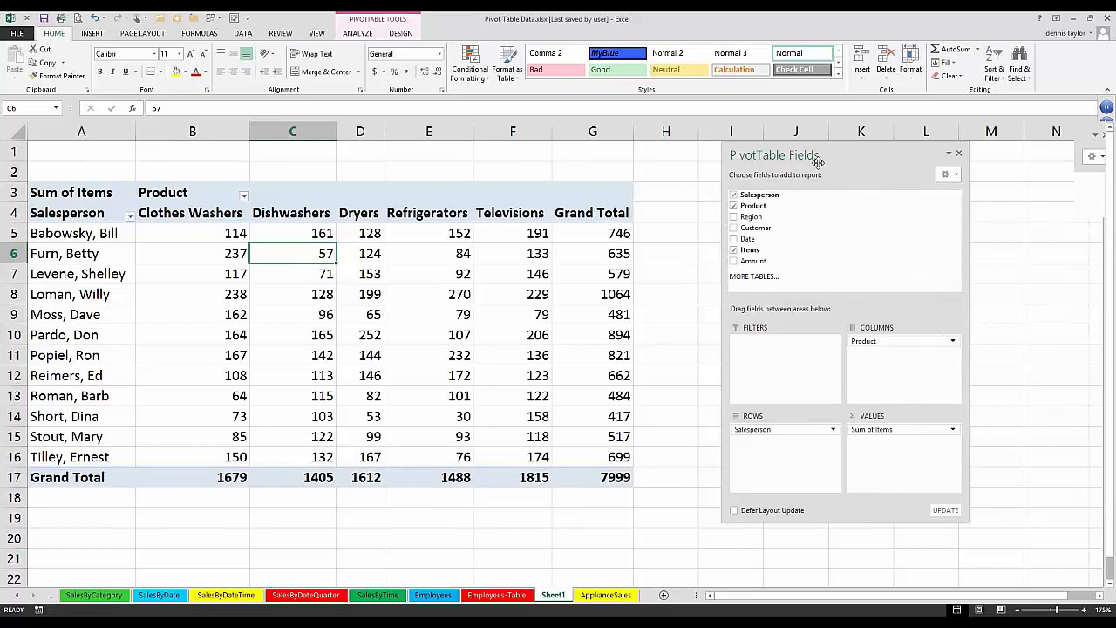
left_click_drag(818, 163, 818, 164)
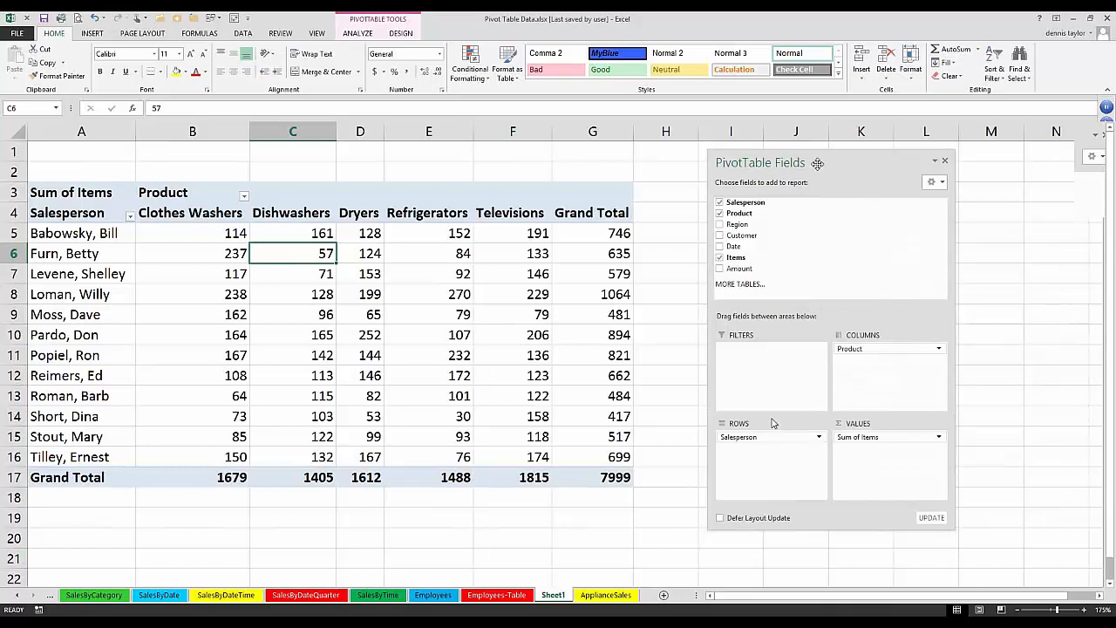
left_click(720, 202)
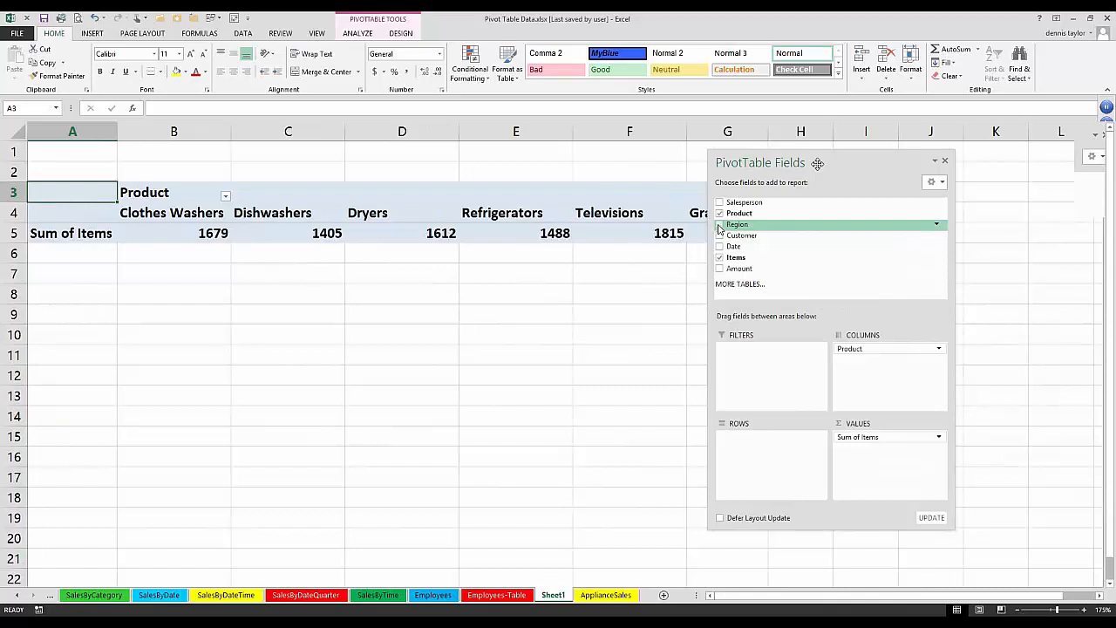
left_click(720, 228)
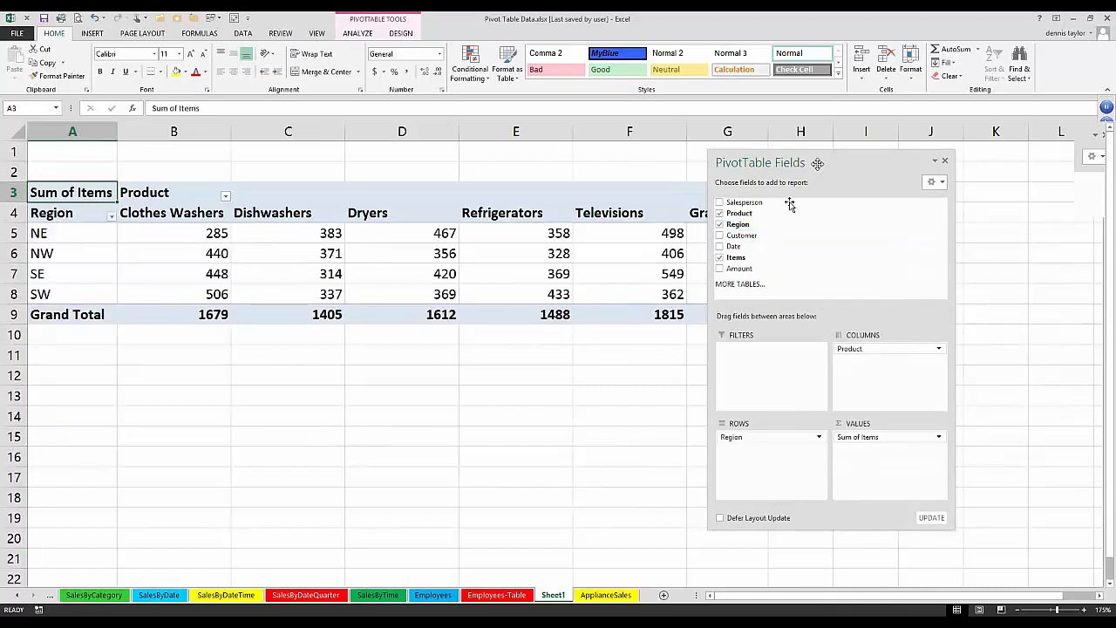
left_click_drag(817, 163, 918, 161)
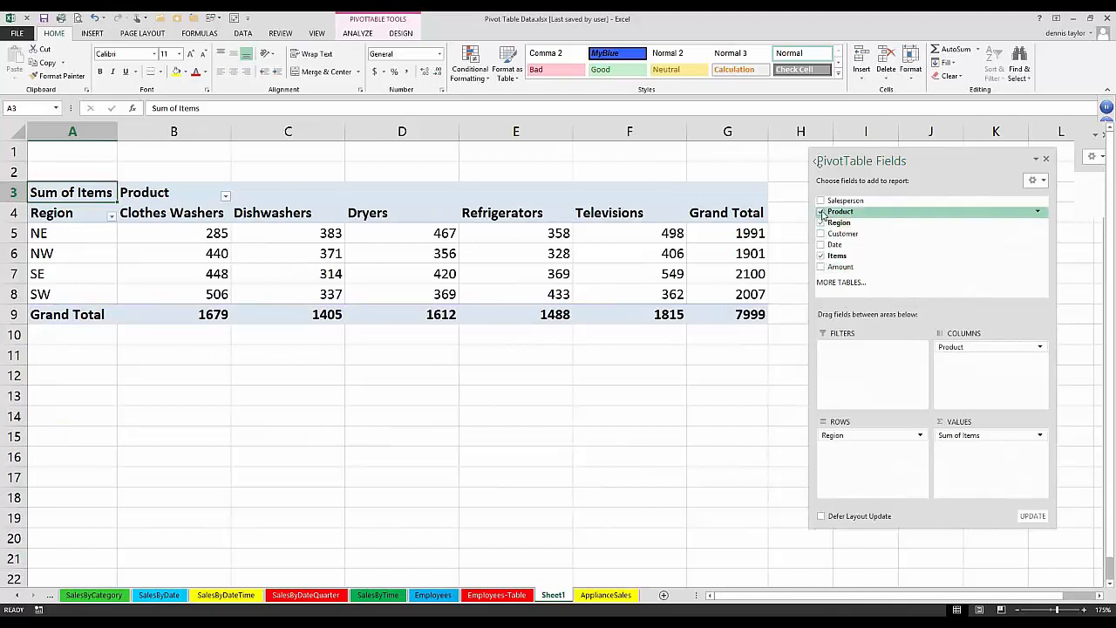
Replace Product with Salesperson as the PivotTable's column field and autofit all column widths on the sheet
left_click(820, 212)
left_click_drag(841, 201, 978, 357)
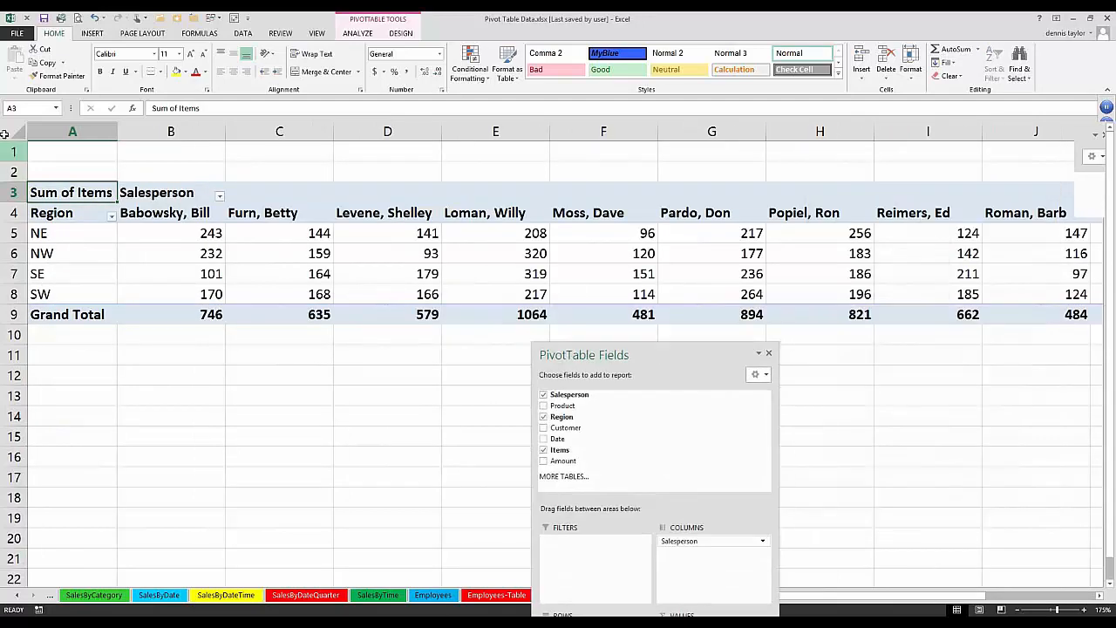
left_click(13, 131)
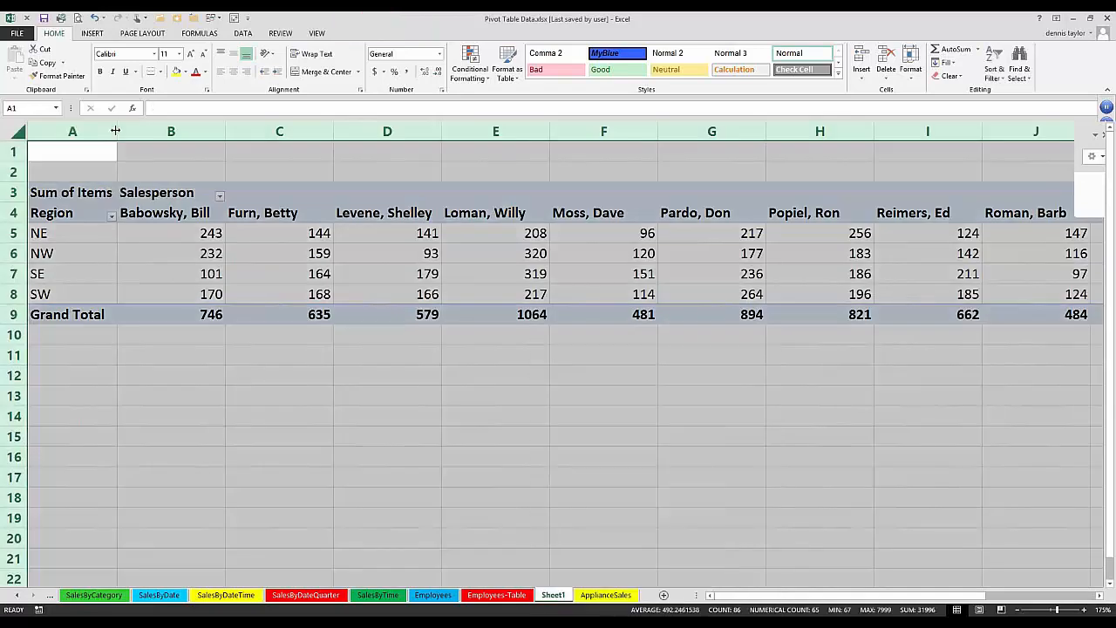
double_click(115, 130)
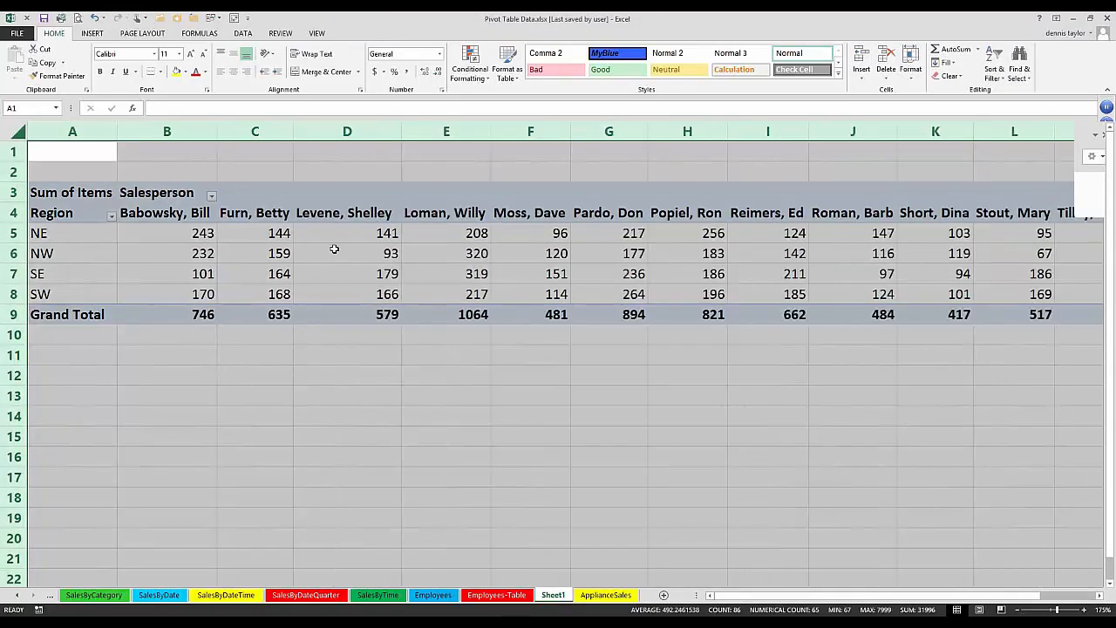
left_click(333, 249)
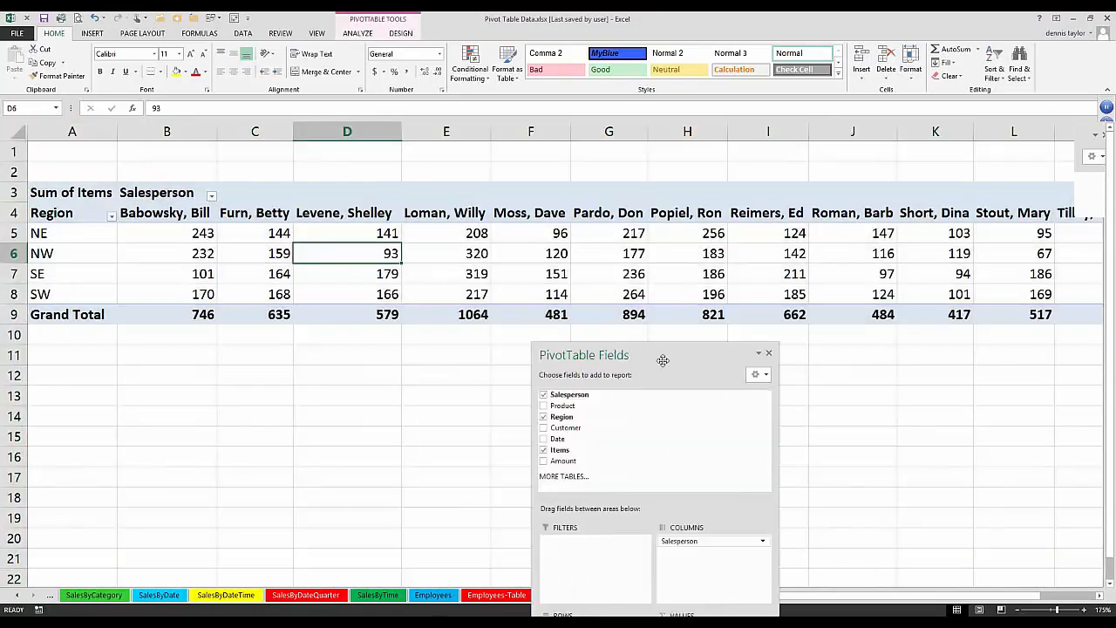
Move the field window below the PivotTable, zoom the sheet out to 145% and select the whole table, A3:N9
left_click_drag(663, 360, 704, 198)
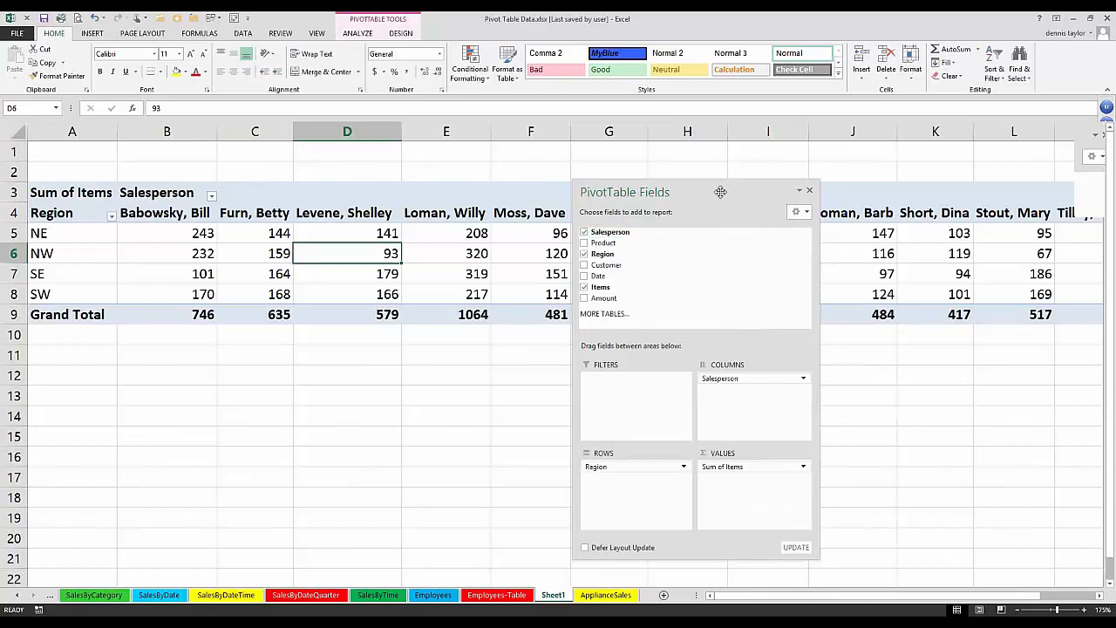
left_click_drag(735, 314, 706, 376)
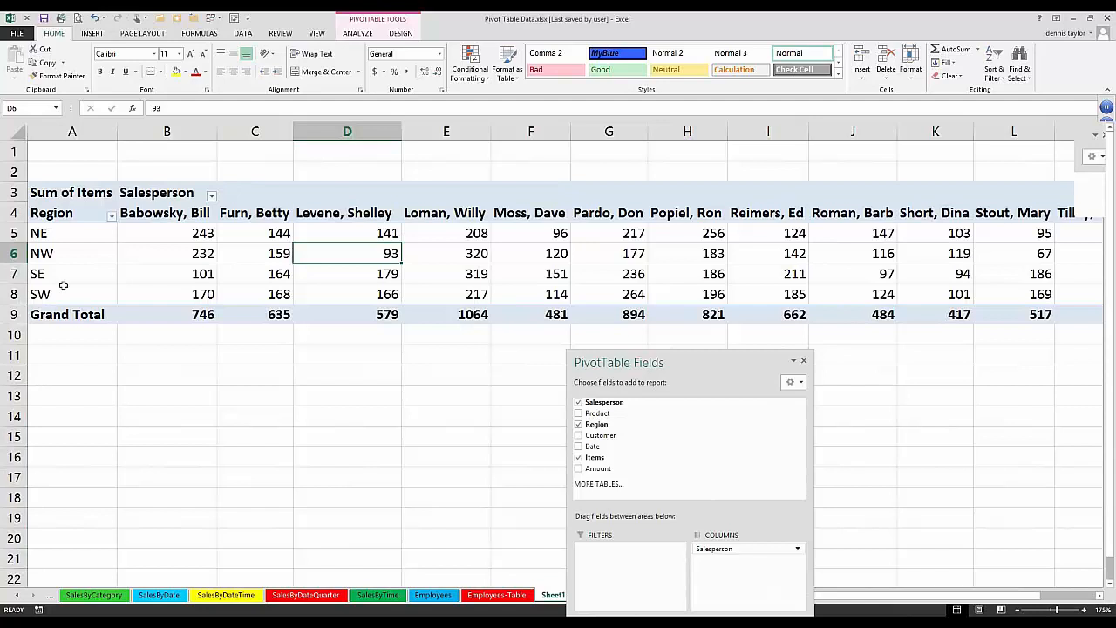
left_click_drag(52, 192, 1077, 310)
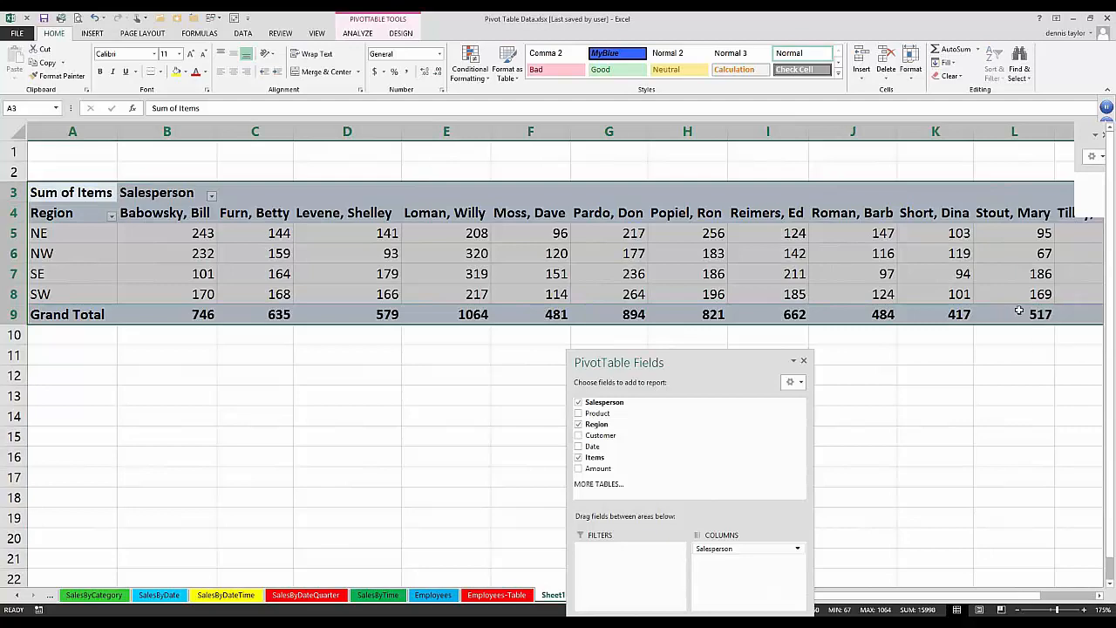
scroll(1018, 310, "down", 2)
left_click_drag(991, 281, 58, 181)
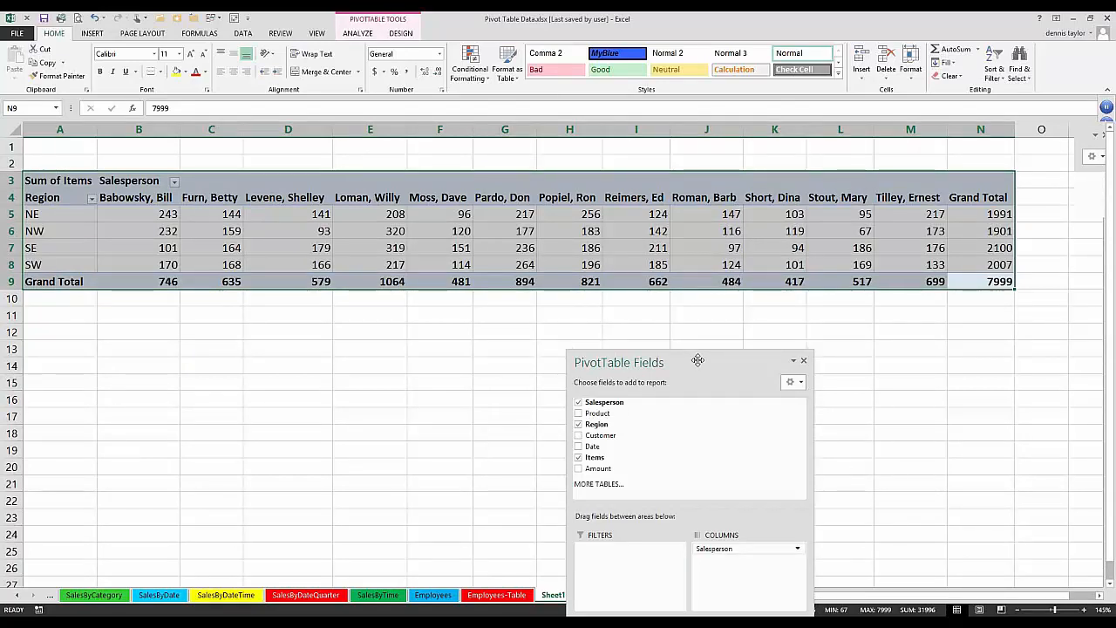
Move Salesperson from the column fields to the row fields beneath Region and review the long list down to its grand total
left_click_drag(698, 360, 744, 175)
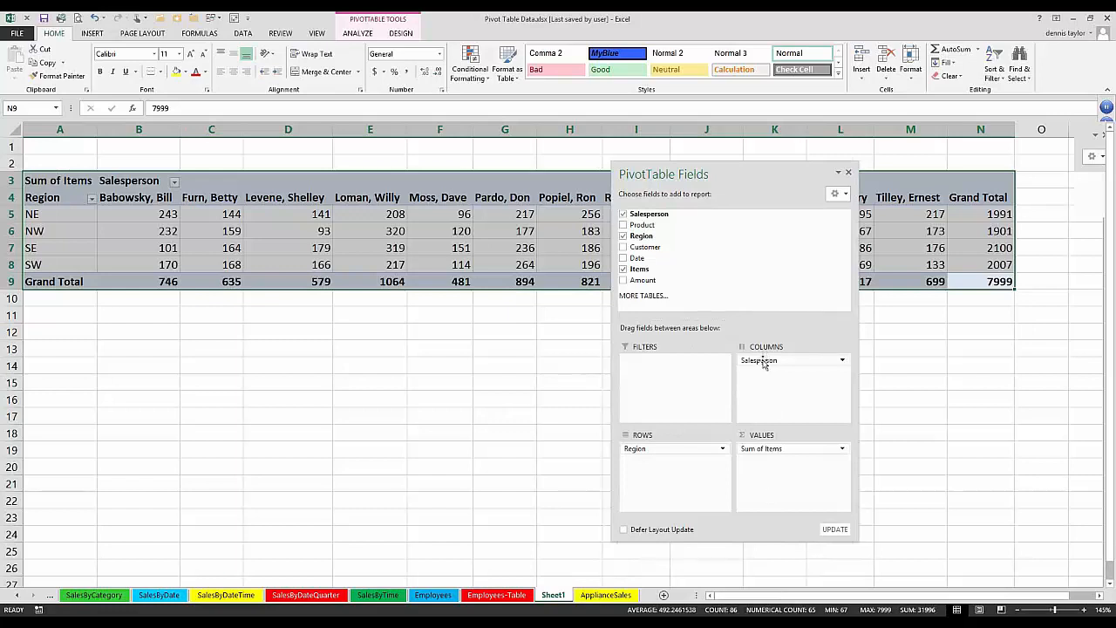
left_click_drag(762, 365, 644, 476)
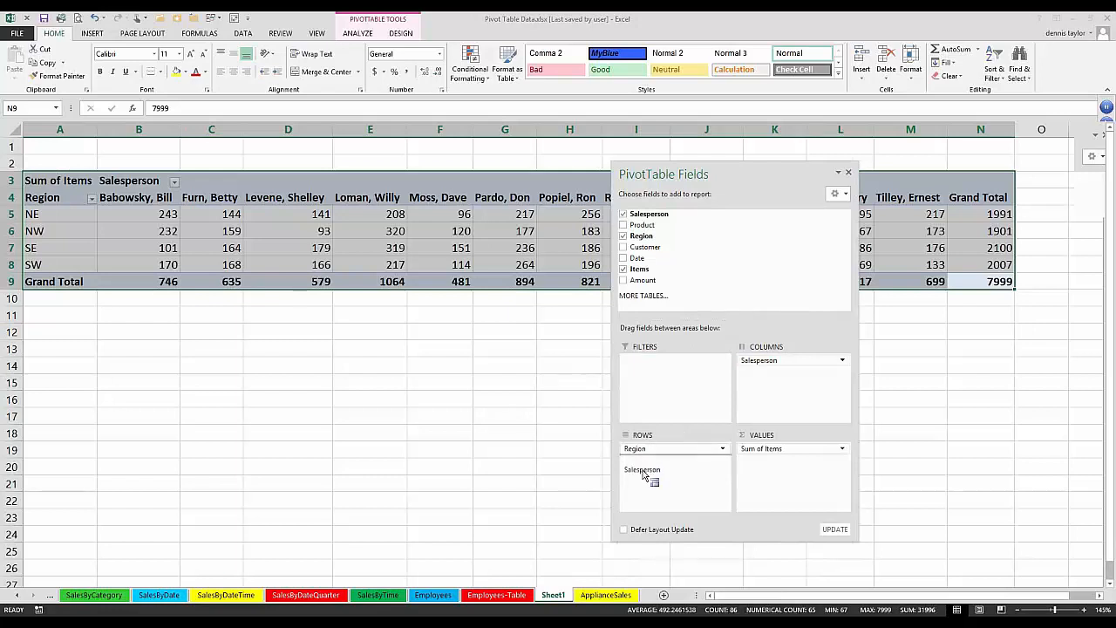
left_click_drag(643, 475, 643, 475)
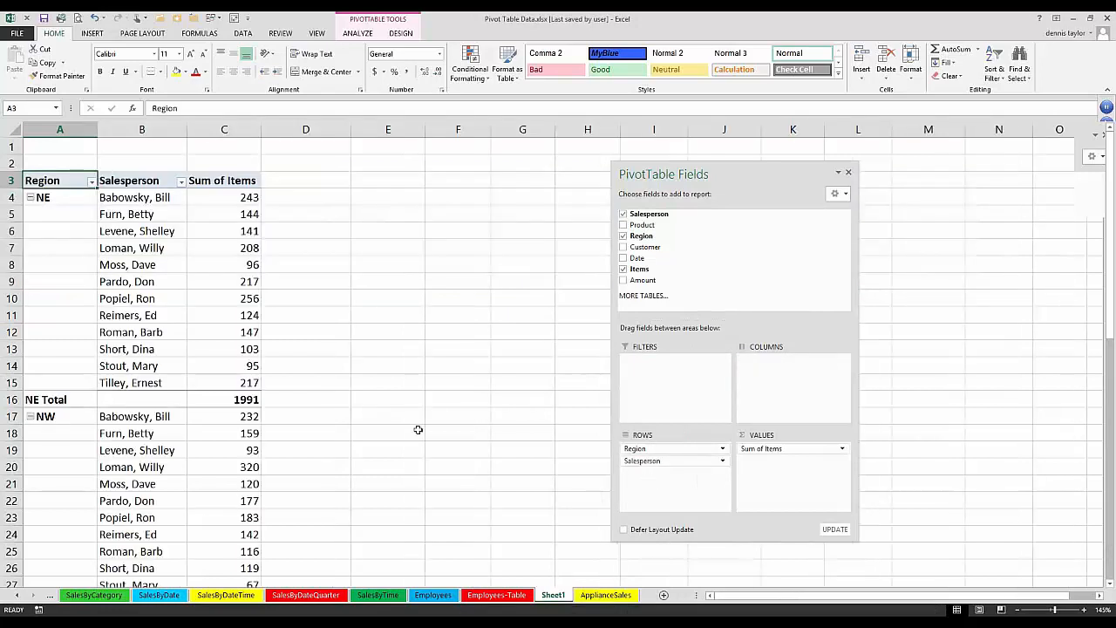
scroll(414, 427, "down", 13)
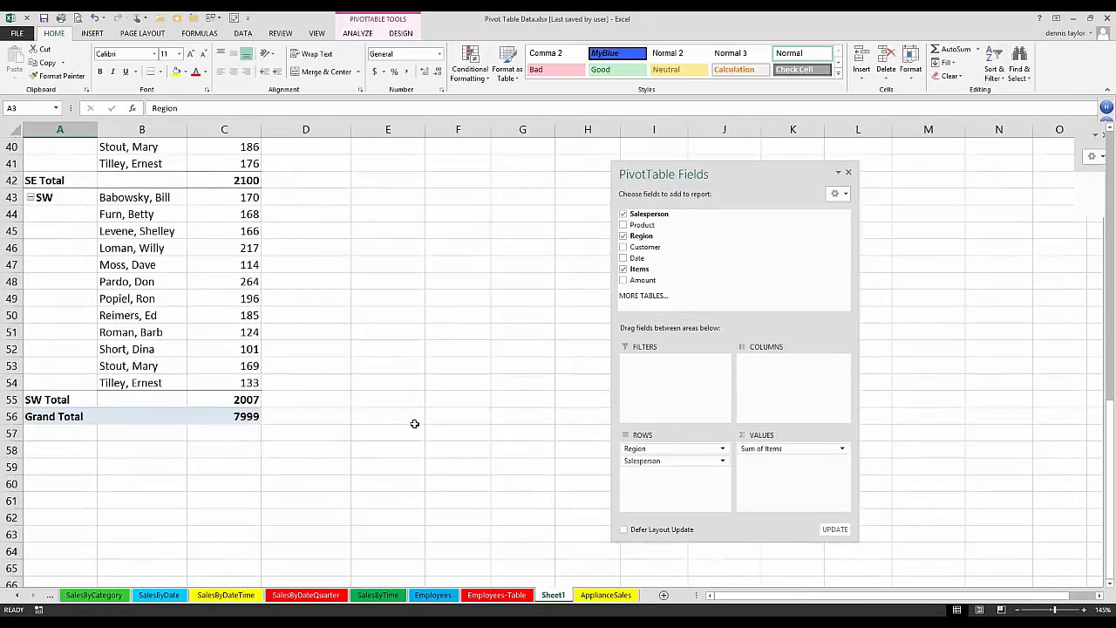
scroll(414, 424, "up", 10)
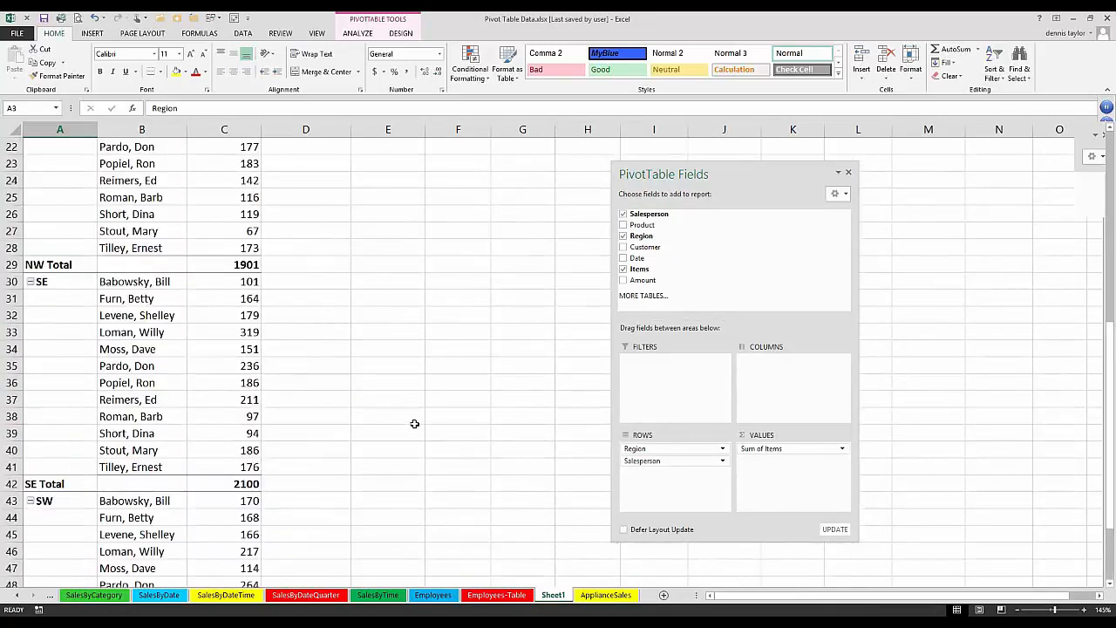
scroll(414, 424, "up", 4)
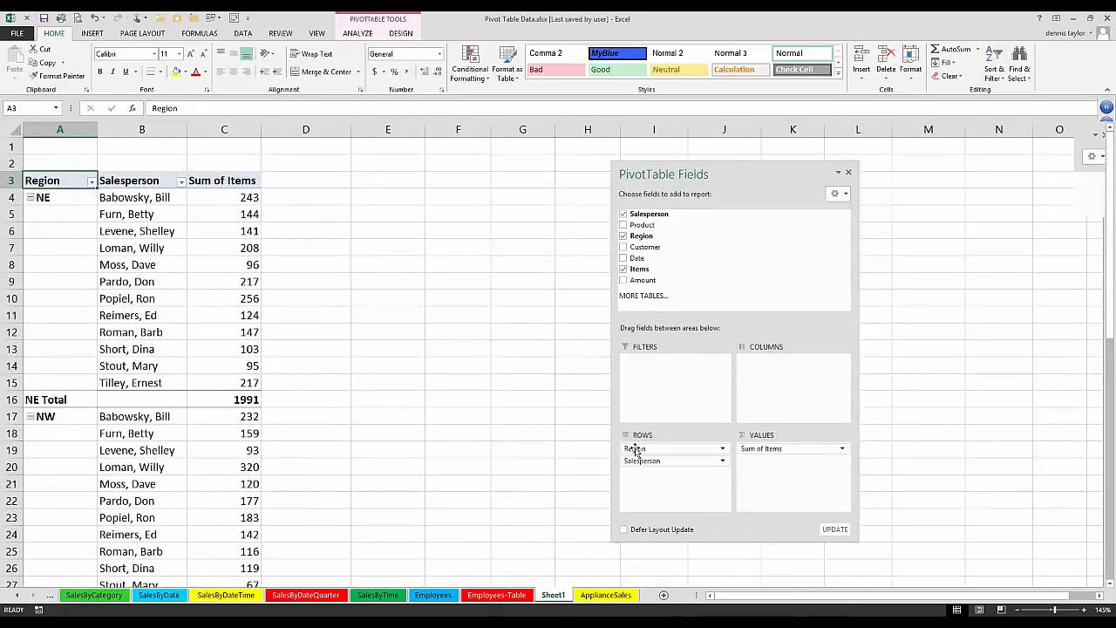
Move Region to the column fields for comparison, and return it to the row fields beneath Salesperson
left_click_drag(635, 449, 757, 365)
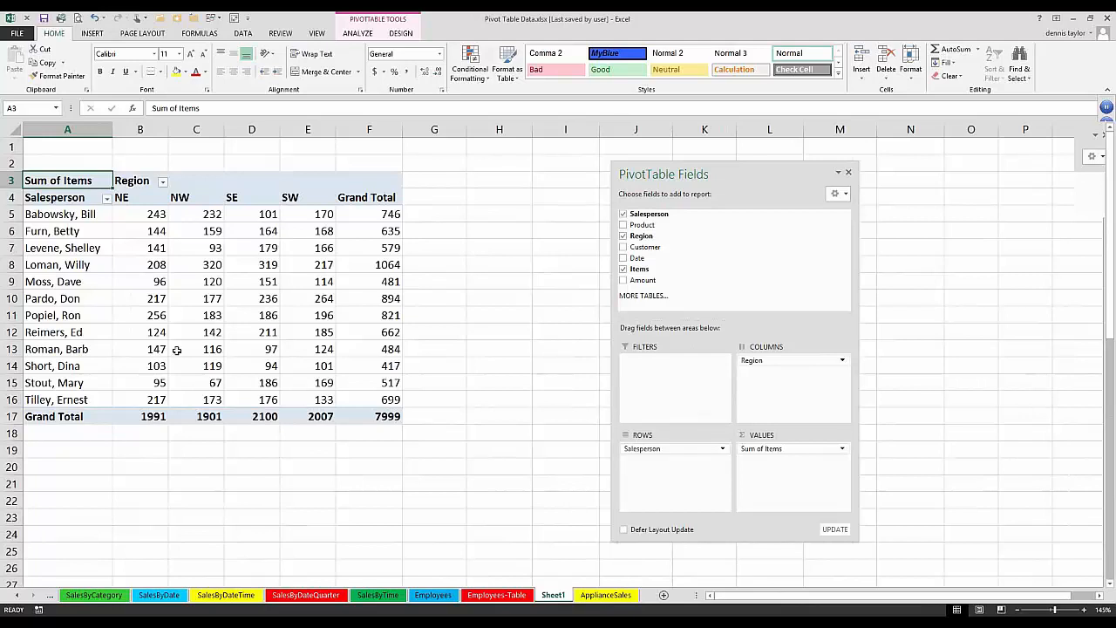
mouse_move(147, 314)
left_click_drag(766, 364, 666, 467)
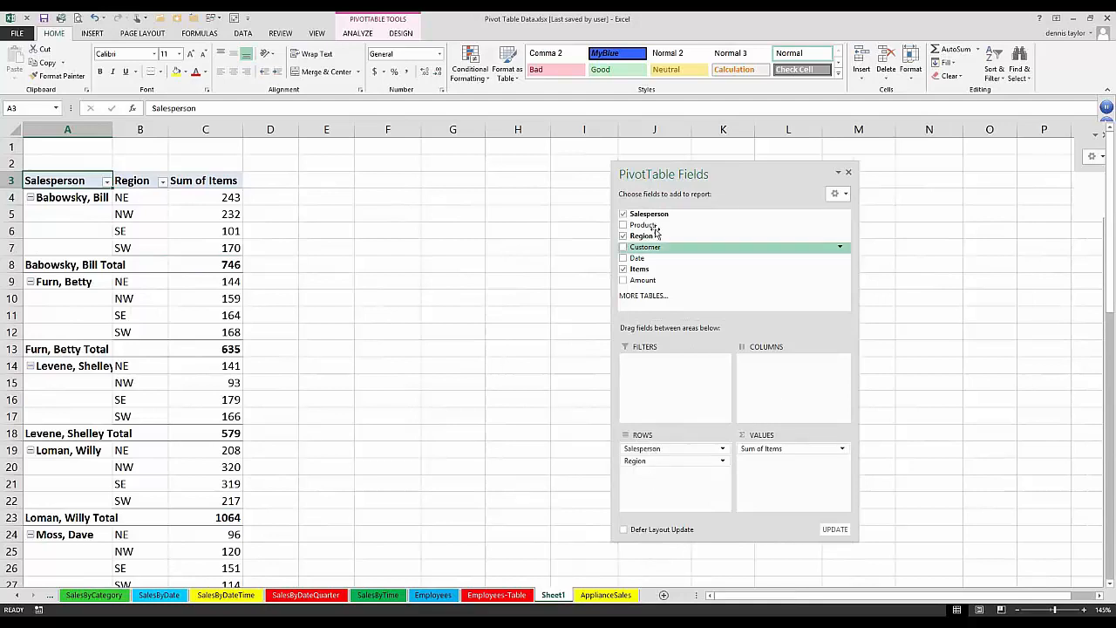
Add Product as the PivotTable's column field, move the field window off the table and review all rows down to the grand total
left_click_drag(641, 228, 789, 383)
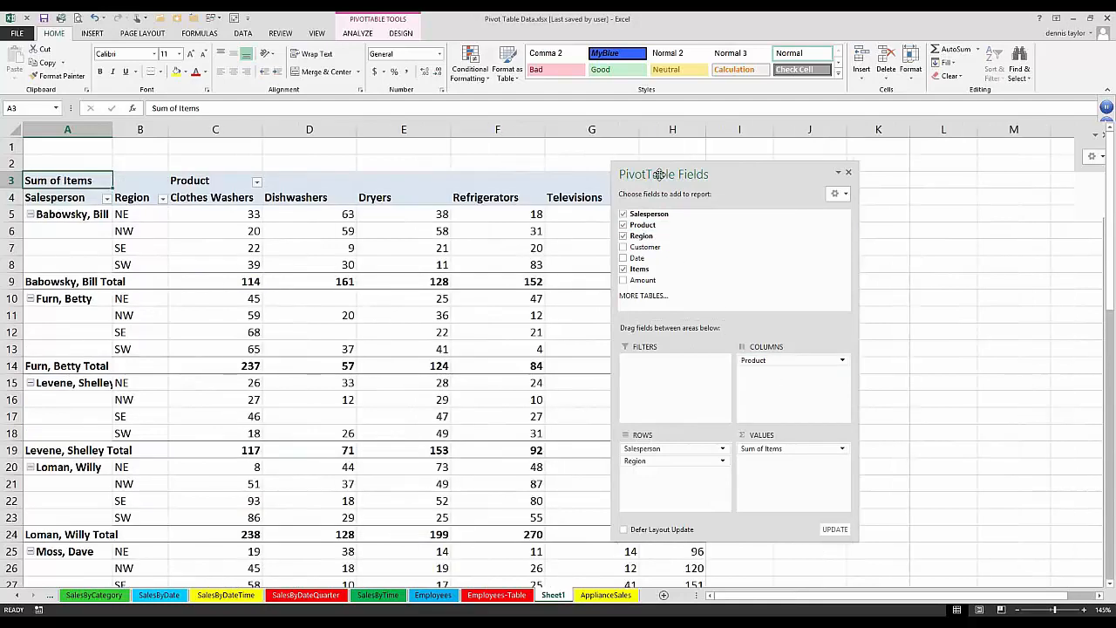
double_click(660, 174)
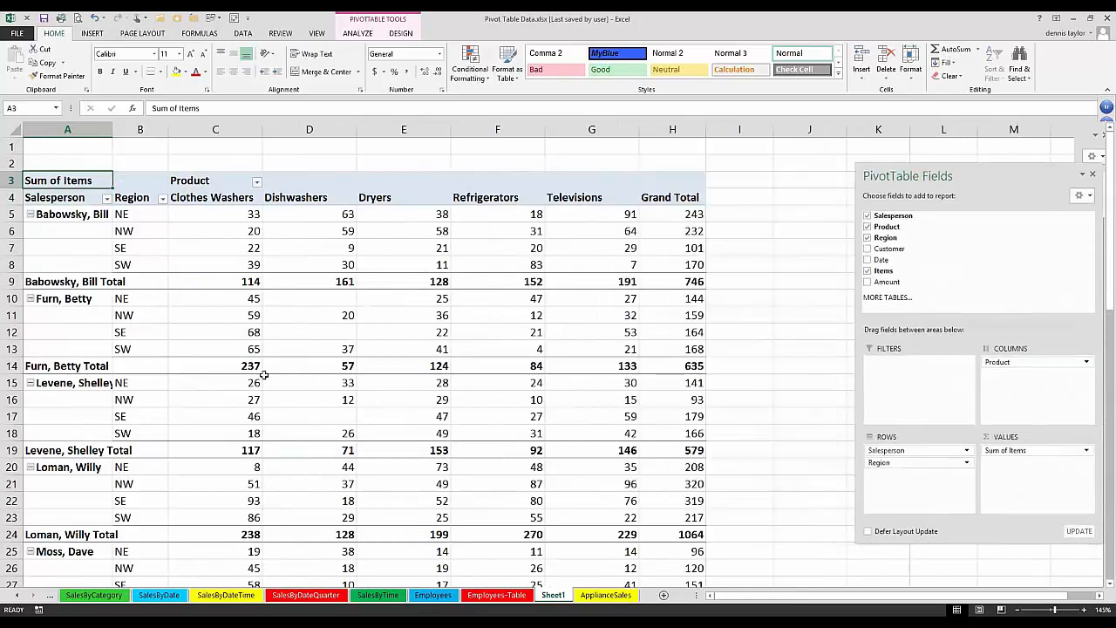
scroll(263, 375, "down", 10)
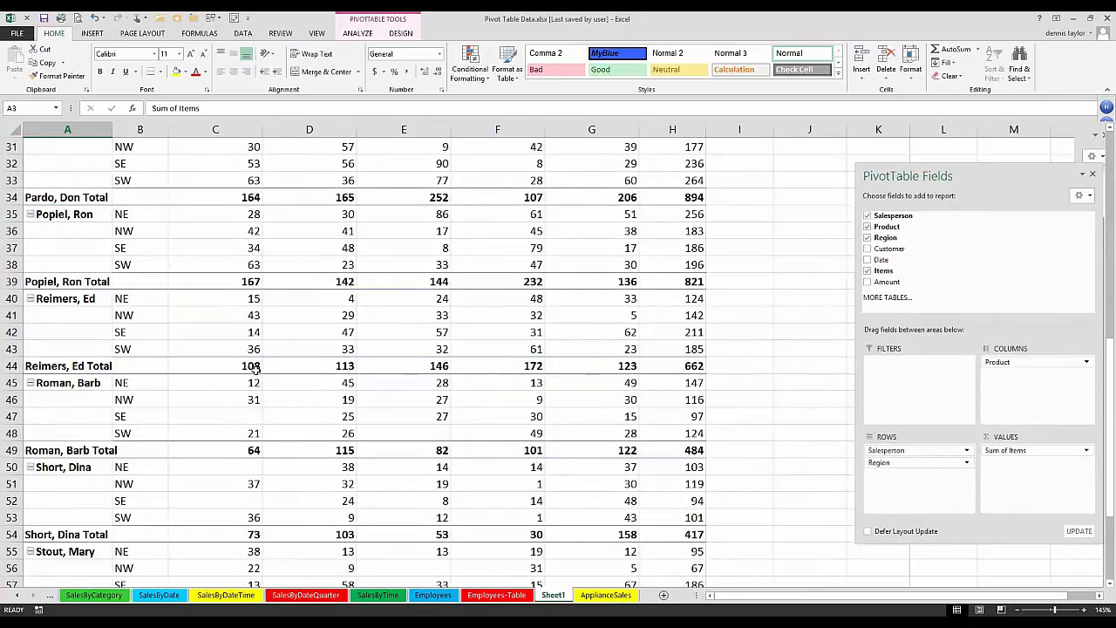
scroll(254, 369, "down", 8)
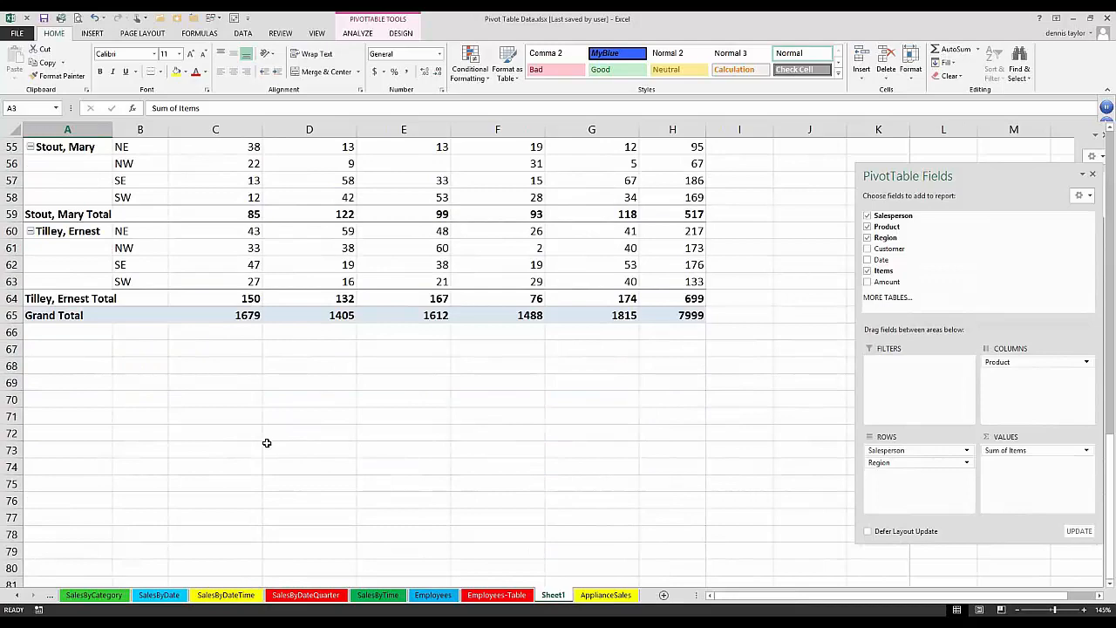
scroll(263, 438, "up", 6)
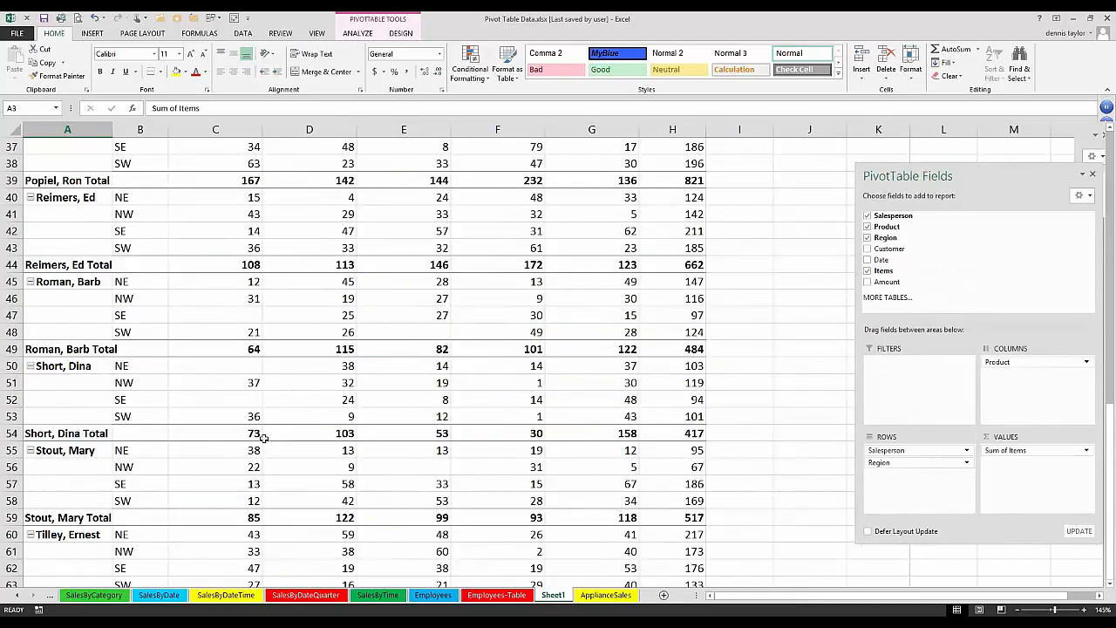
scroll(263, 439, "up", 12)
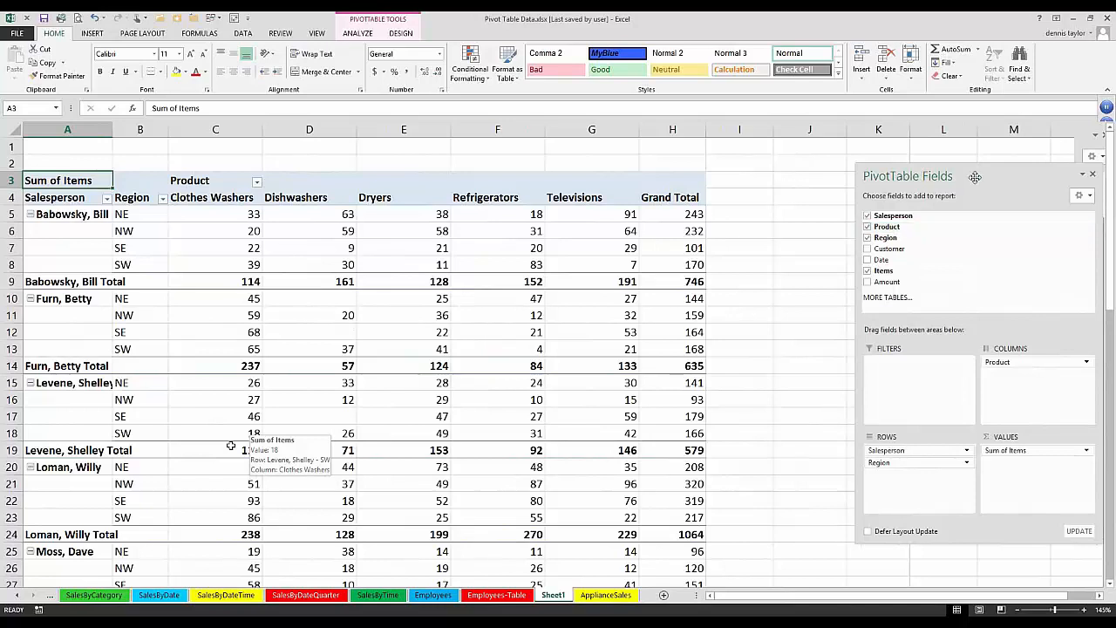
Bring the field window beside the PivotTable and examine the Product field's options and the Salesperson and Region row headings
left_click_drag(974, 176, 875, 152)
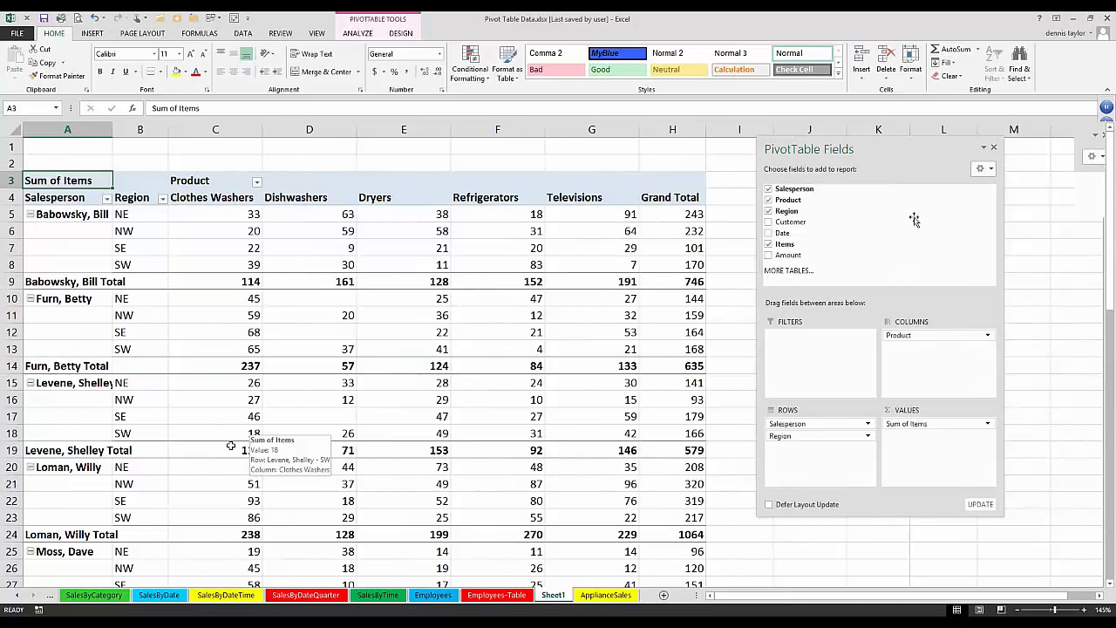
left_click(930, 338)
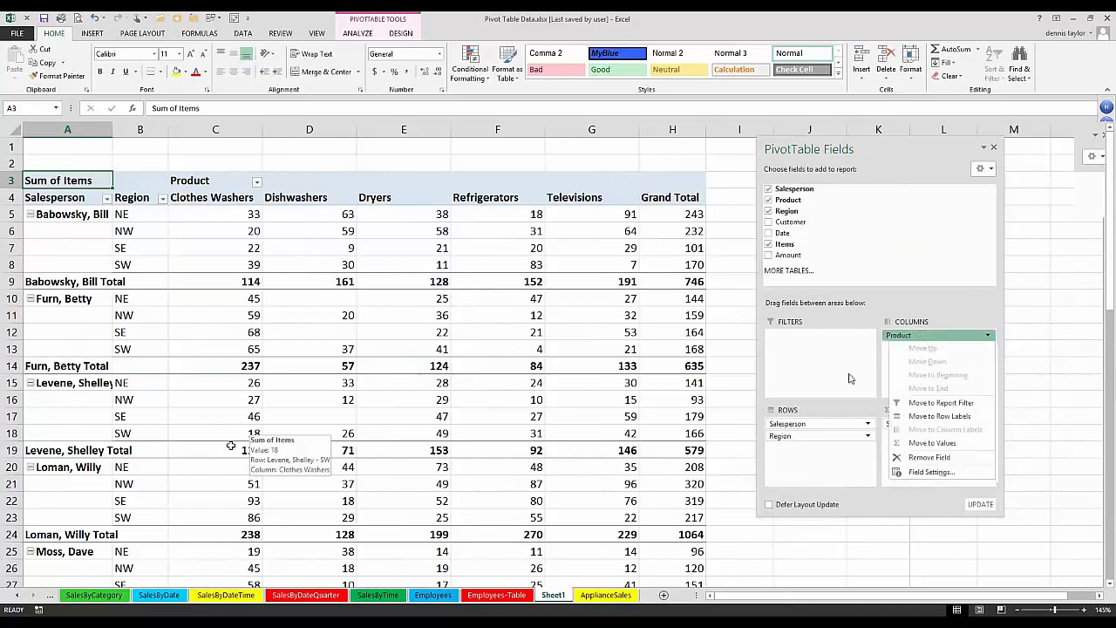
left_click(814, 410)
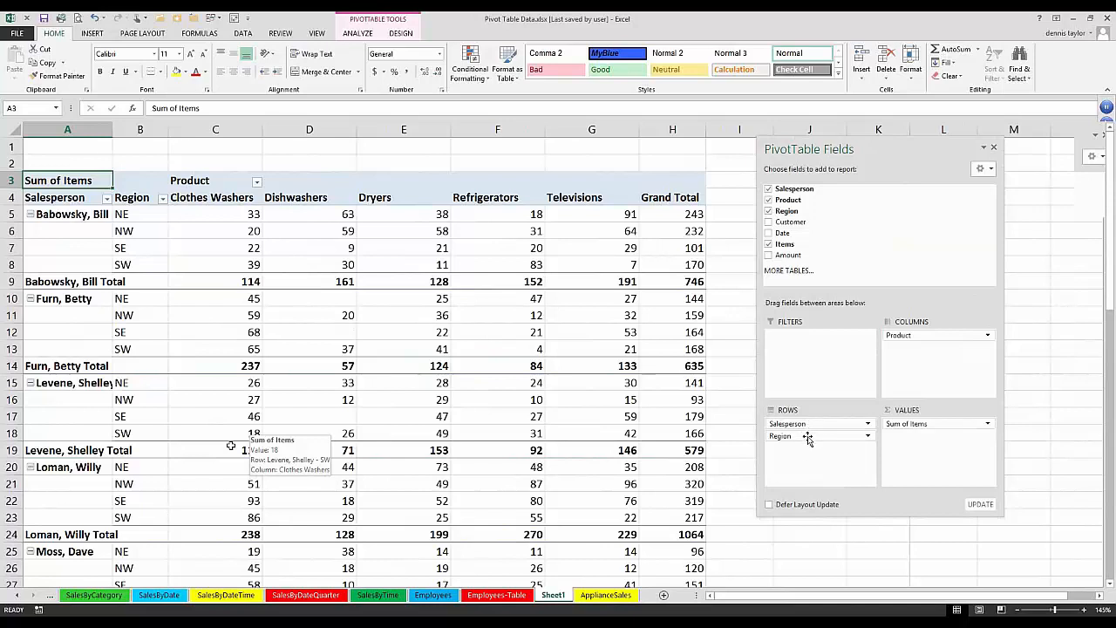
left_click(76, 198)
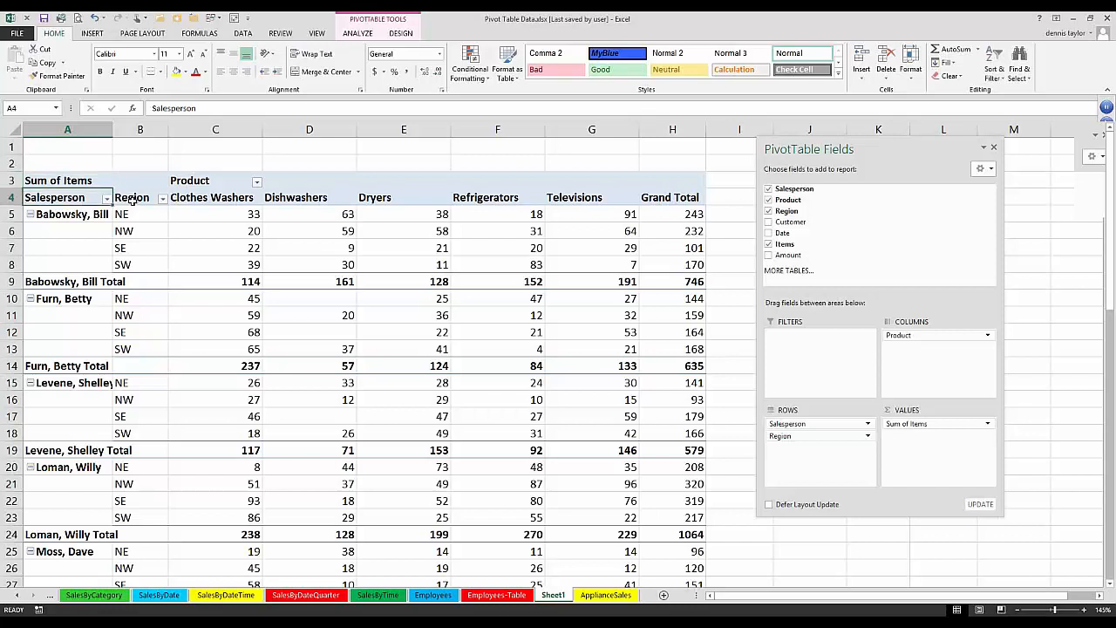
left_click(131, 200)
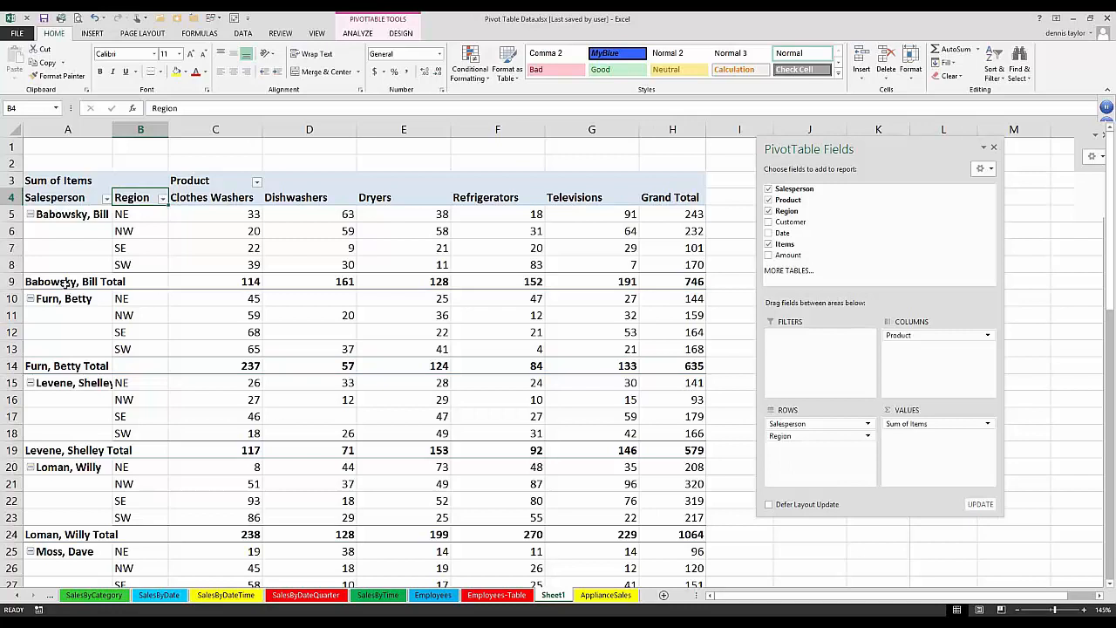
Set the PivotTable to show no subtotals for the salesperson groups
left_click(402, 34)
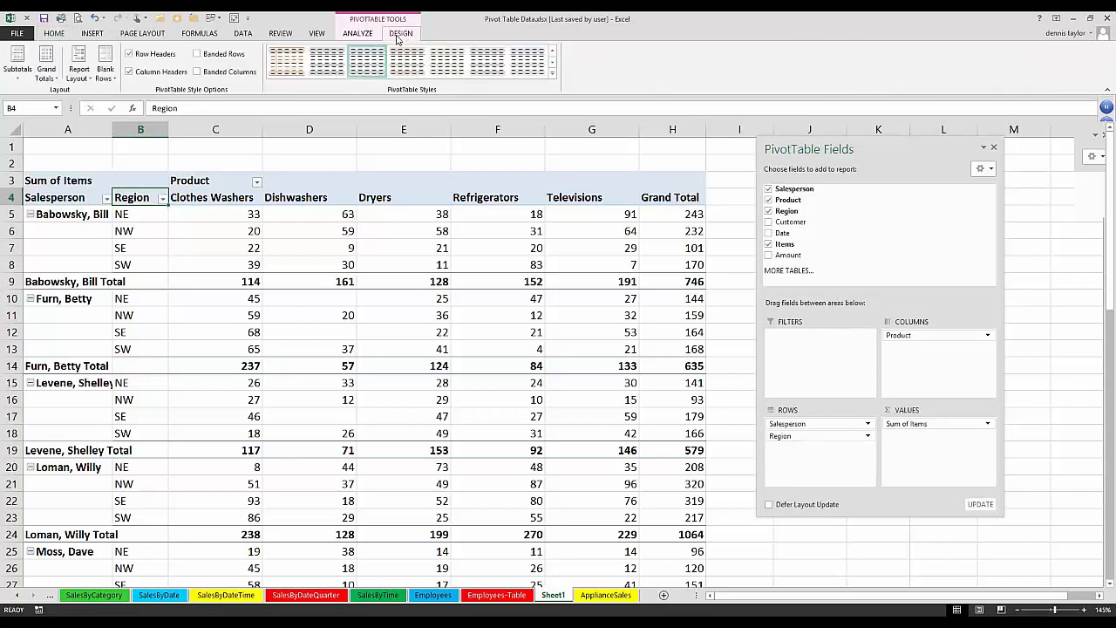
left_click(16, 61)
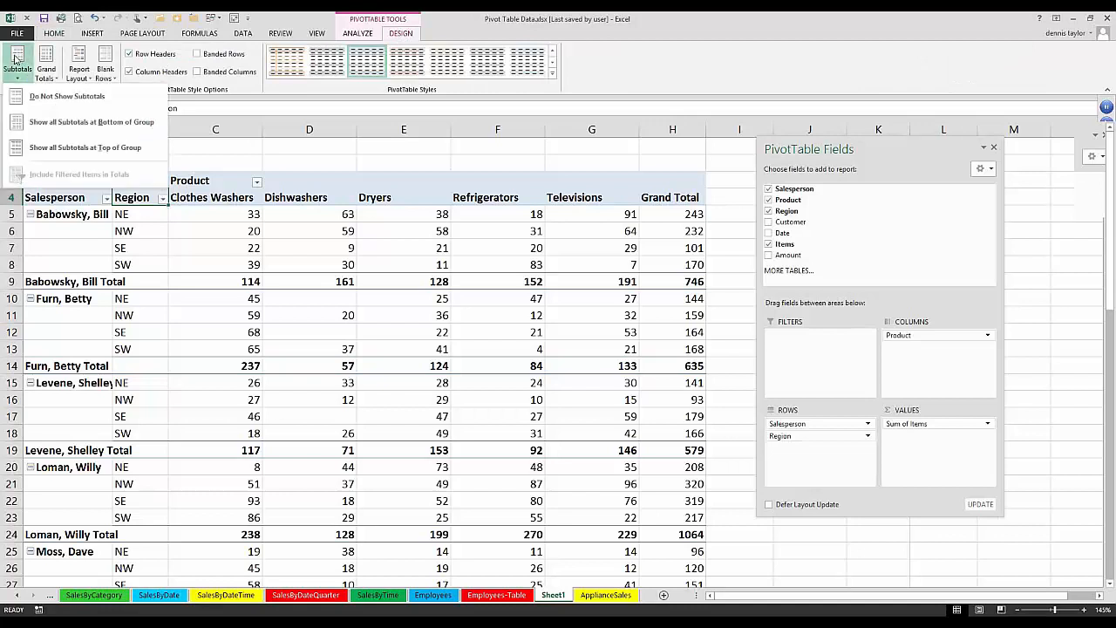
left_click(53, 97)
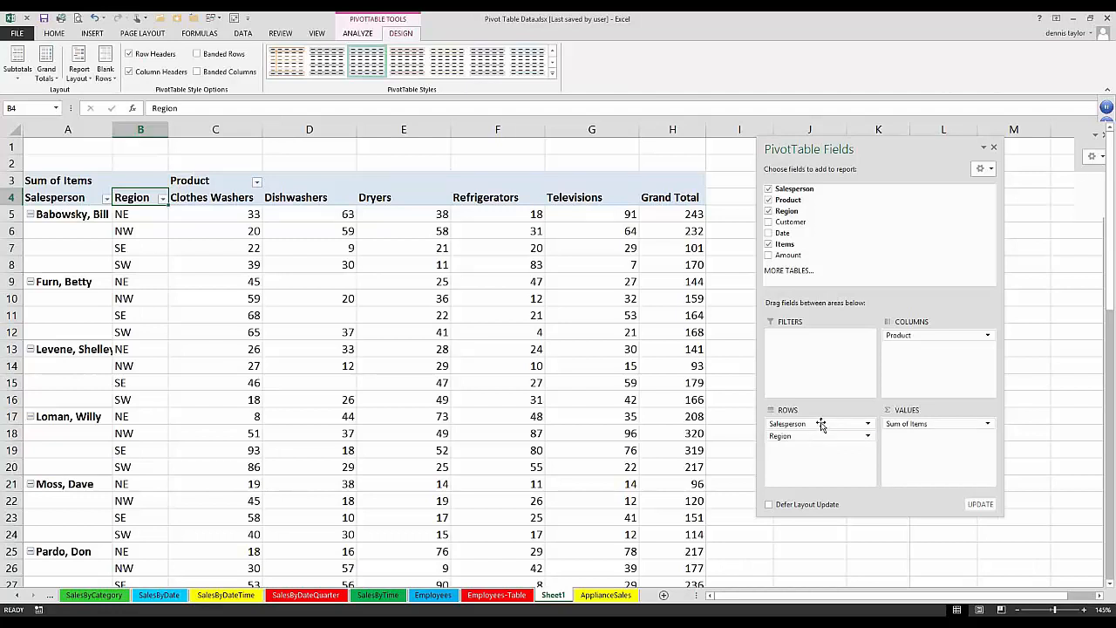
Move Salesperson beneath Region in the PivotTable's row fields and review the regrouped rows down to the grand total
left_click_drag(820, 424, 817, 449)
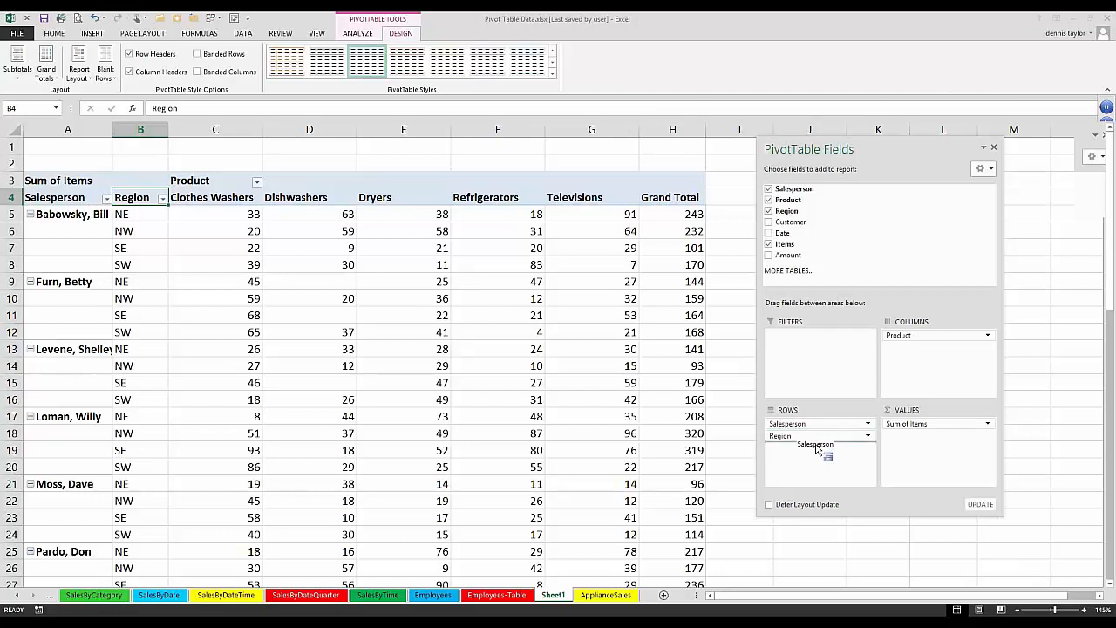
left_click_drag(816, 449, 811, 448)
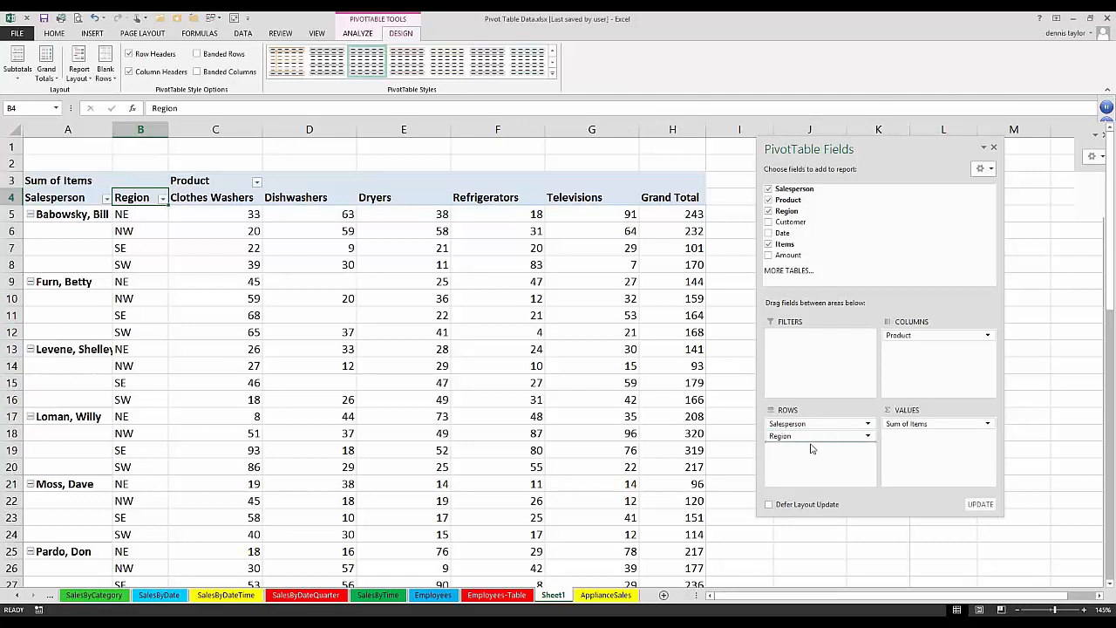
scroll(667, 440, "down", 6)
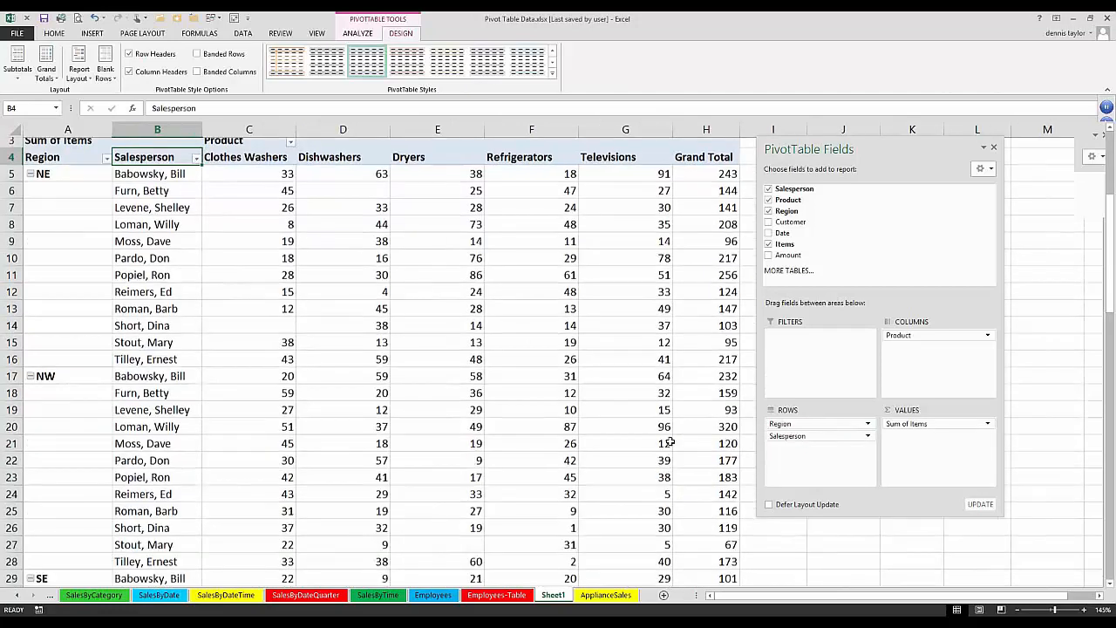
scroll(648, 432, "down", 5)
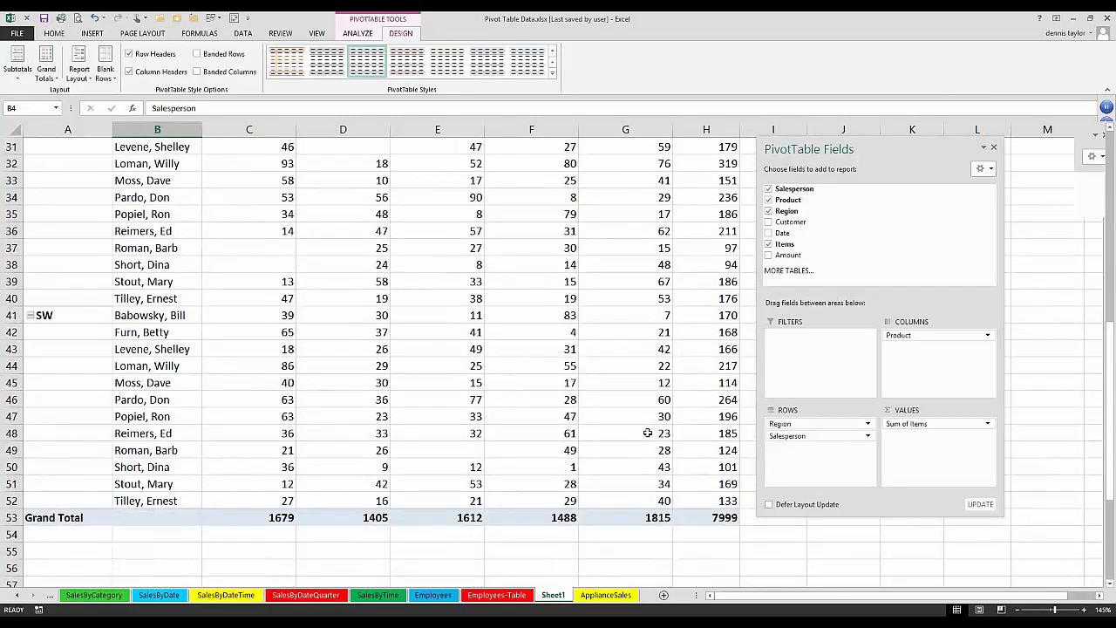
scroll(647, 432, "up", 2)
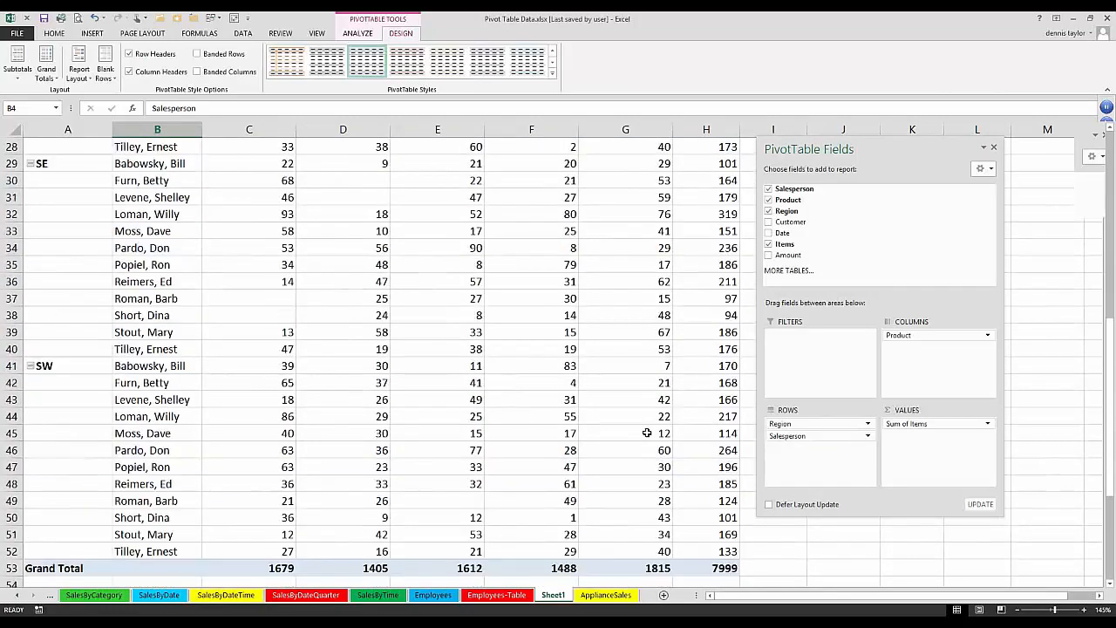
scroll(646, 432, "up", 3)
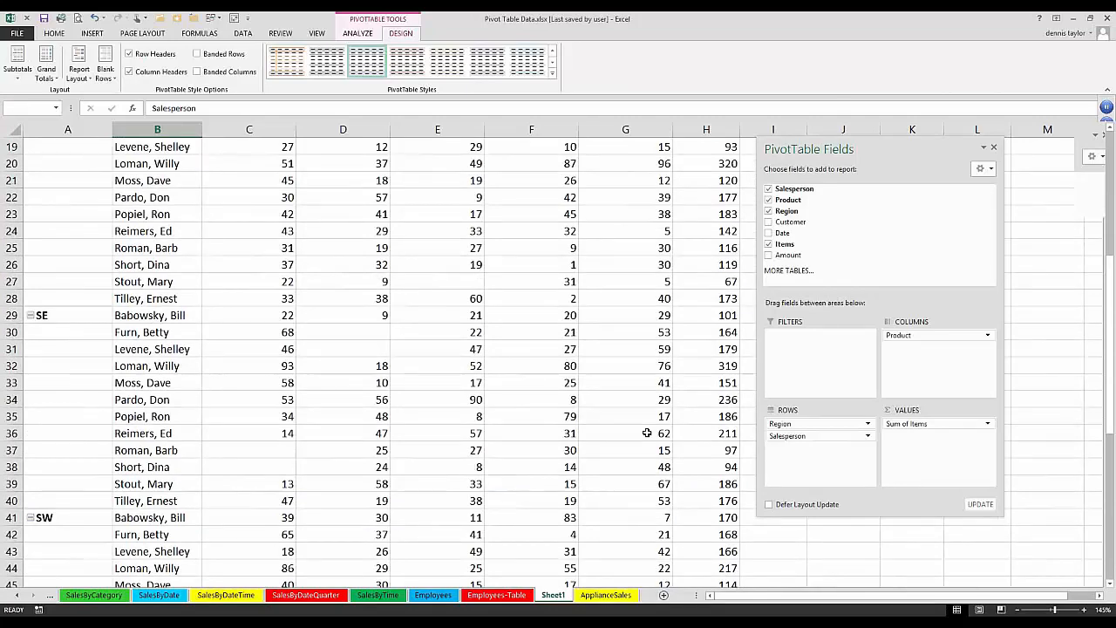
scroll(647, 432, "up", 2)
scroll(623, 433, "up", 4)
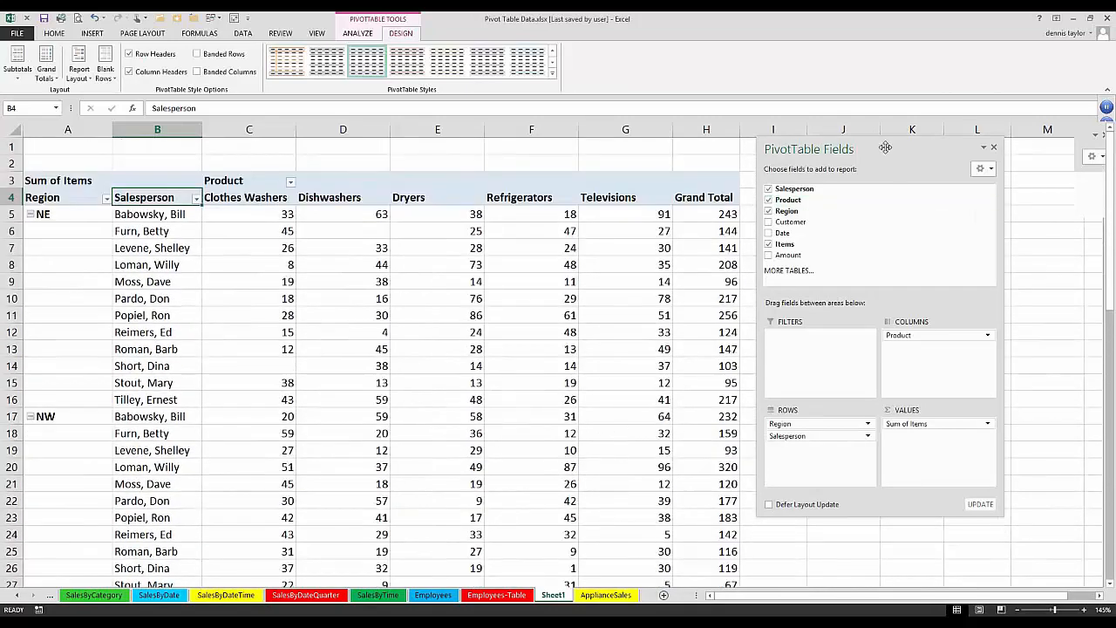
Shift the field window further from the PivotTable and replace Items with Amount as the summed value field
left_click_drag(885, 147, 923, 171)
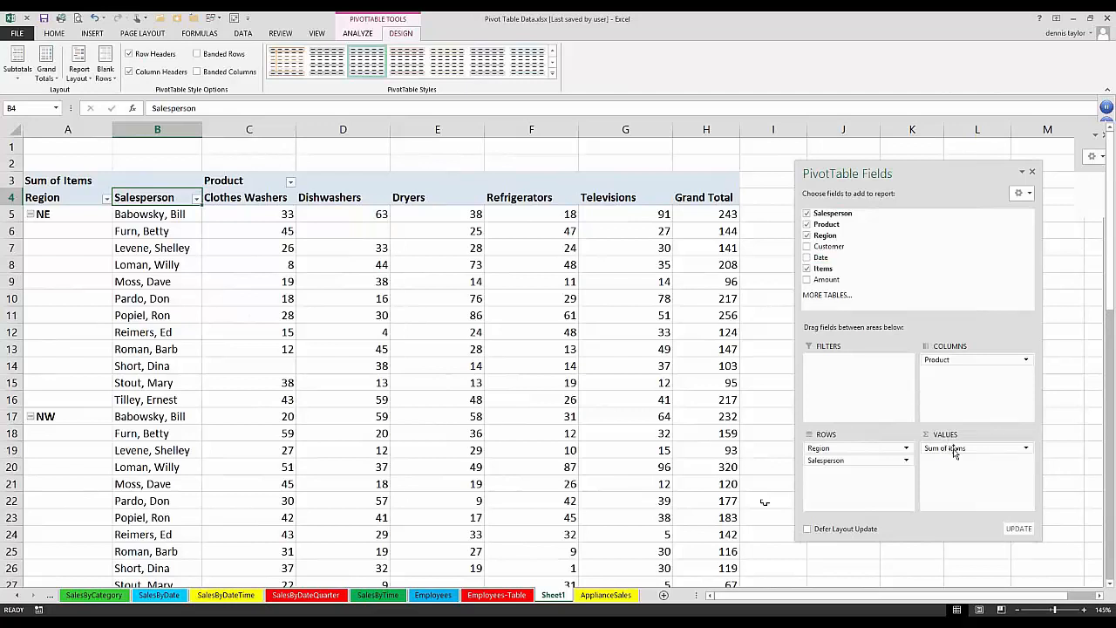
left_click_drag(955, 451, 1072, 470)
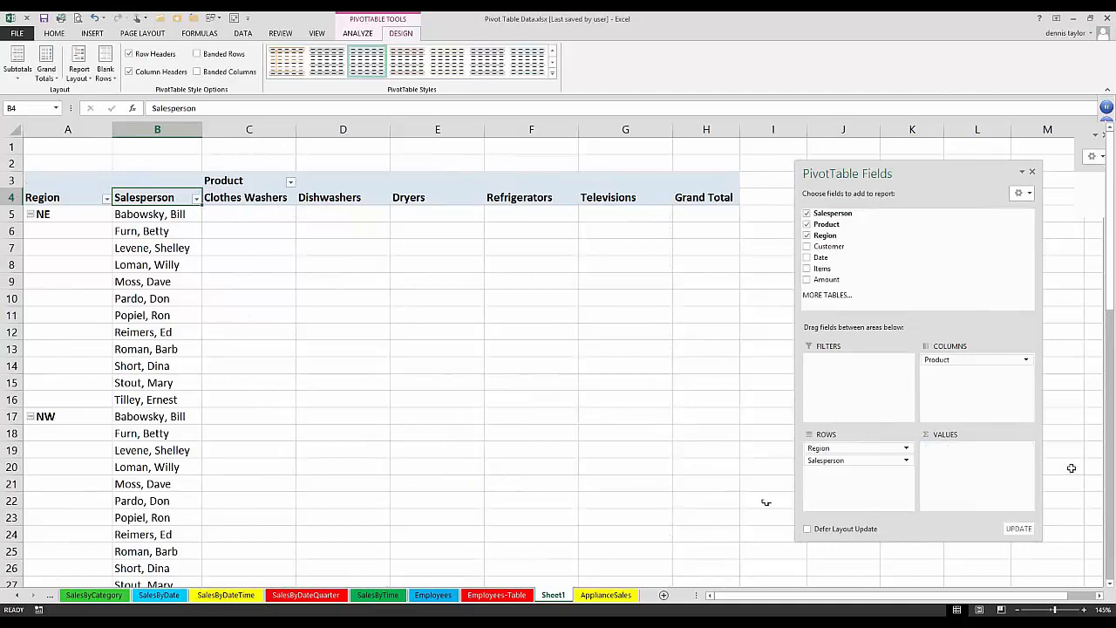
left_click(806, 280)
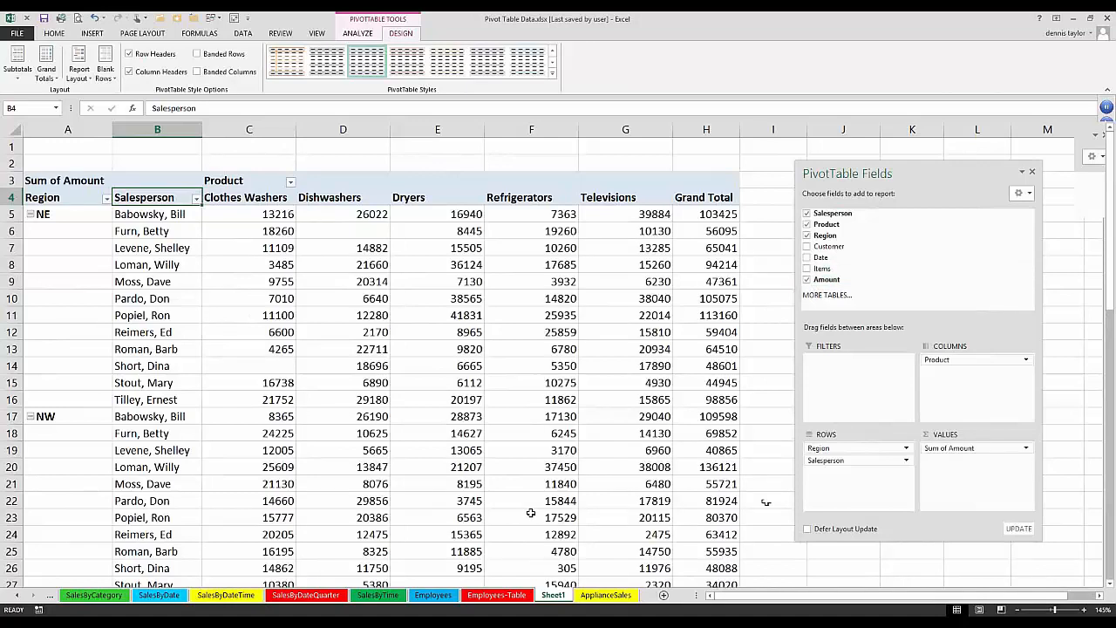
Format the PivotTable's Sum of Amount values as Number with 0 decimal places and the 1000 separator
mouse_move(530, 513)
right_click(441, 247)
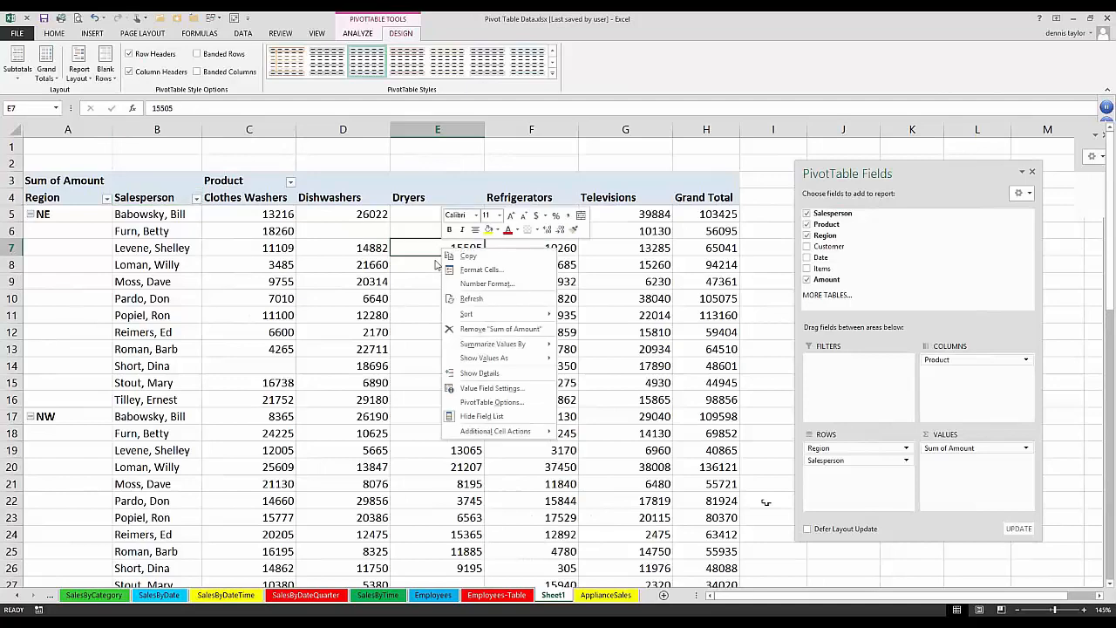
left_click(484, 285)
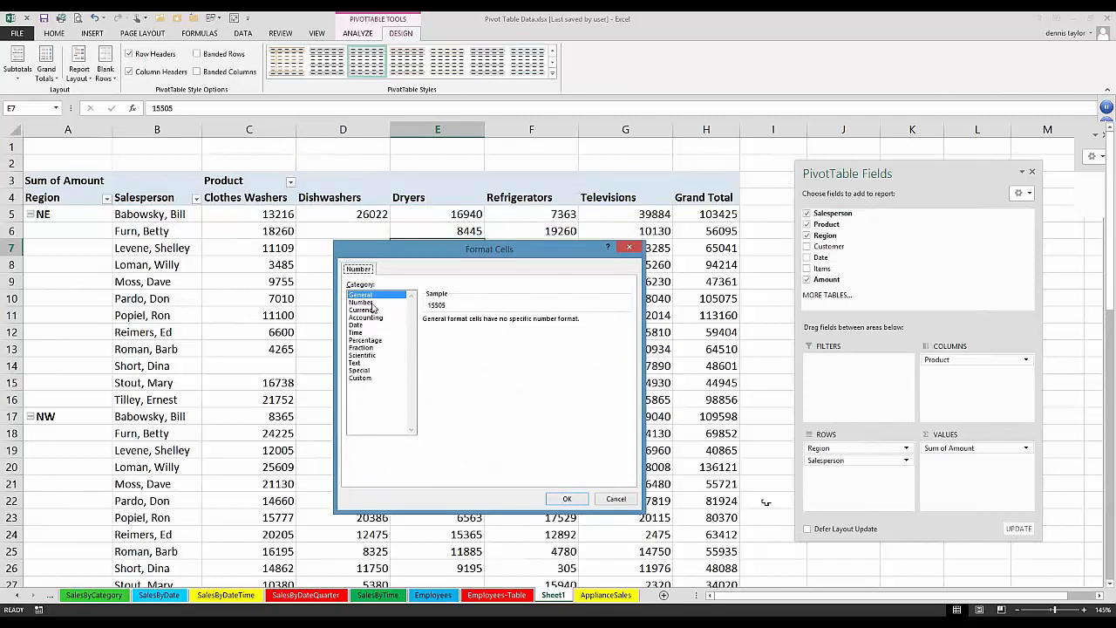
left_click(361, 301)
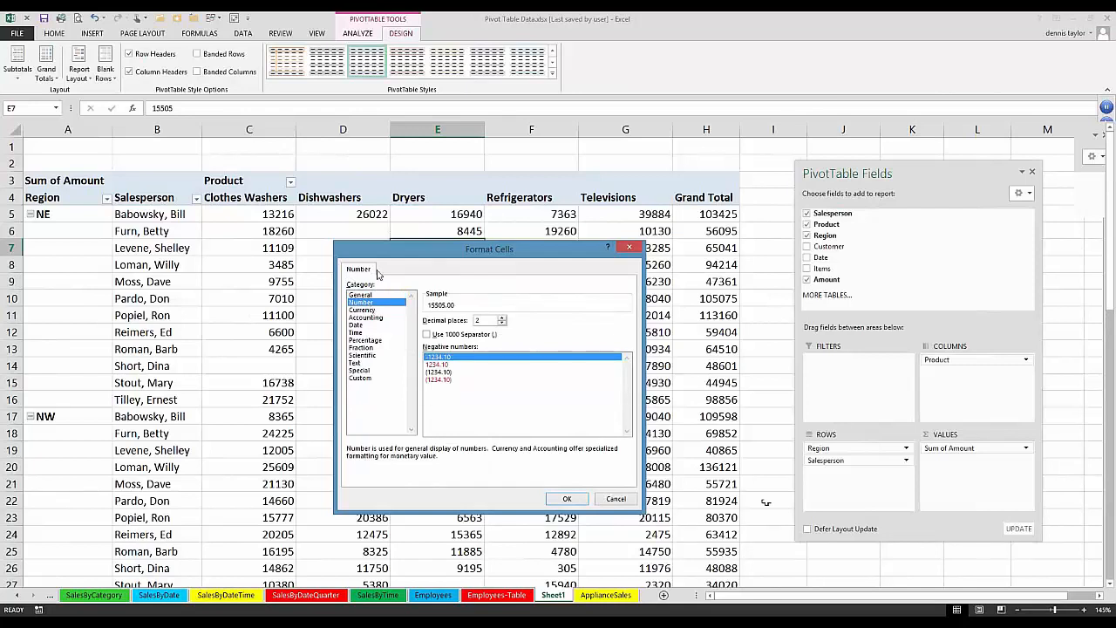
left_click(502, 325)
left_click(502, 324)
left_click(426, 334)
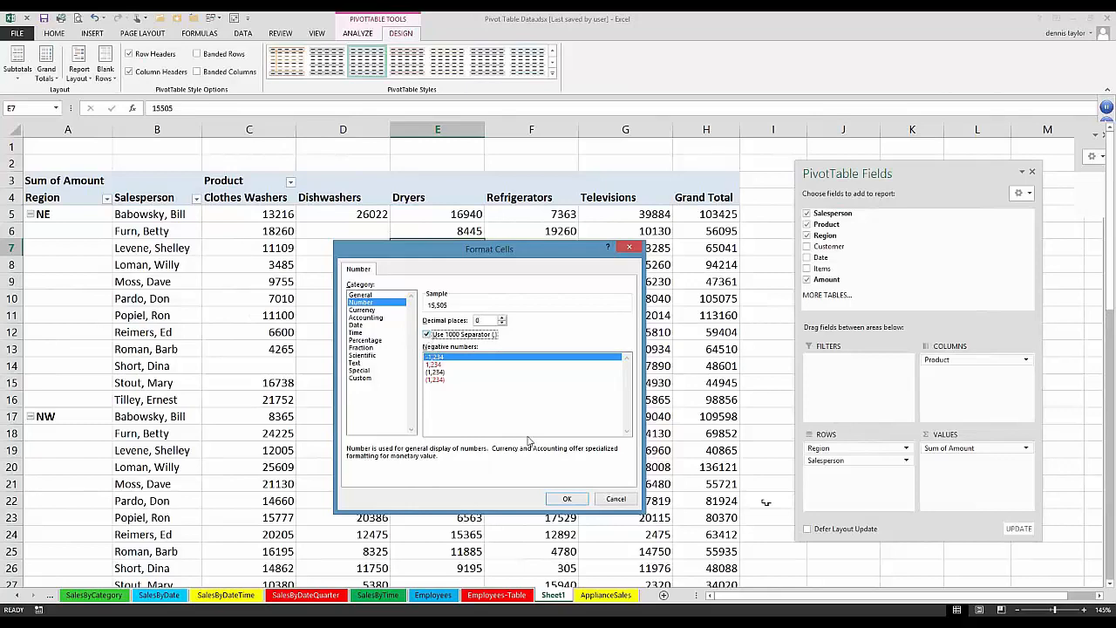
left_click(562, 500)
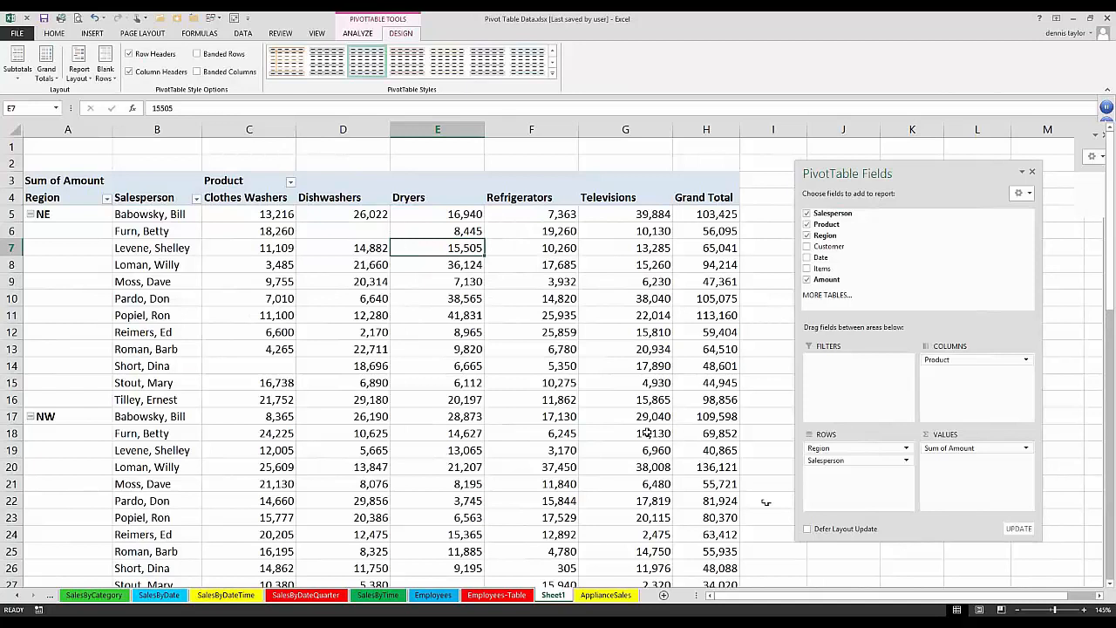
Open the Employees sheet and check how far the list extends down the Department column, returning to its heading
mouse_move(639, 430)
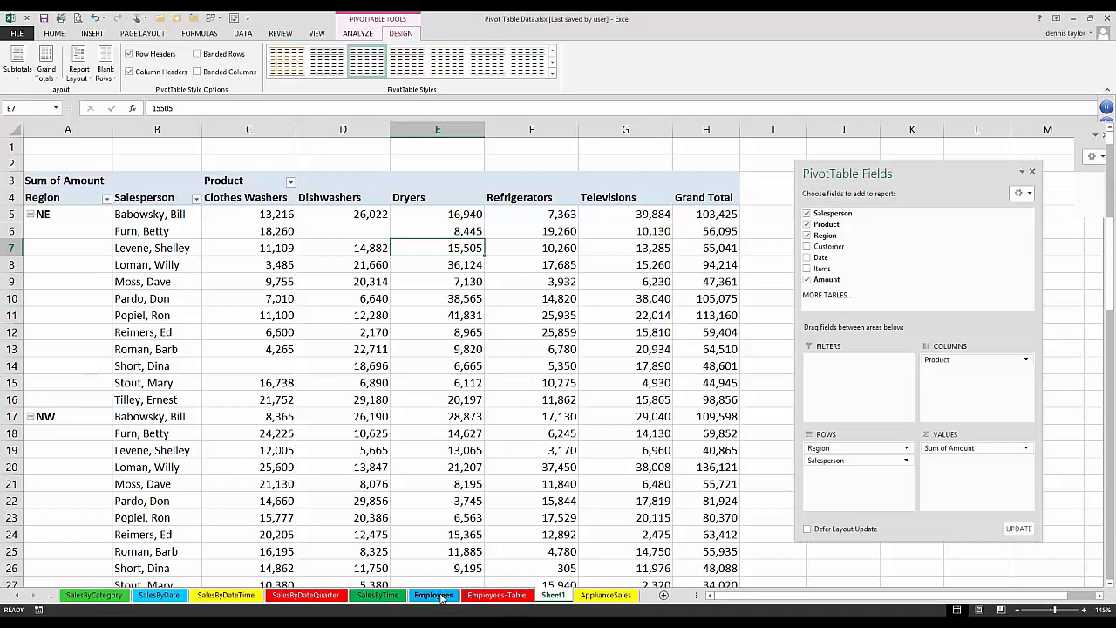
left_click(433, 594)
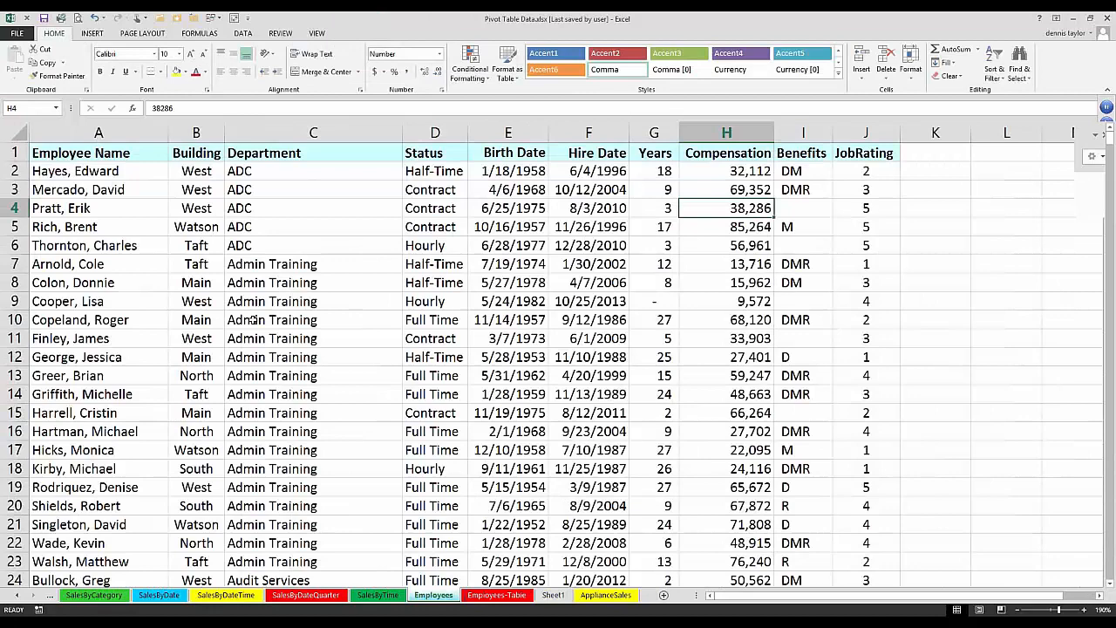
scroll(253, 320, "down", 1, "ctrl")
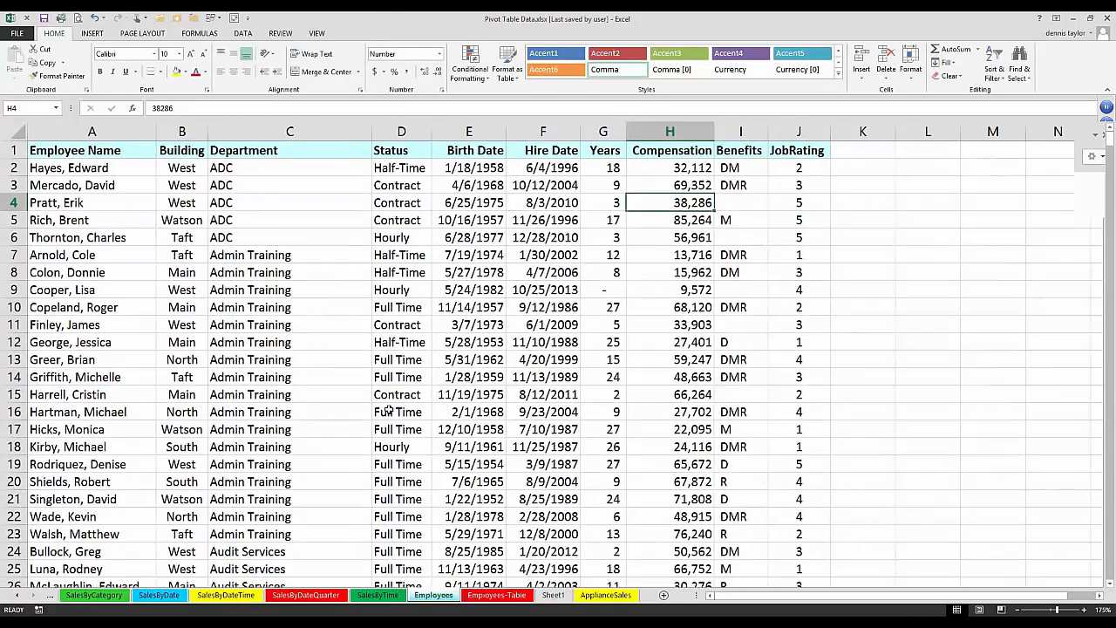
scroll(514, 291, "down", 1, "ctrl")
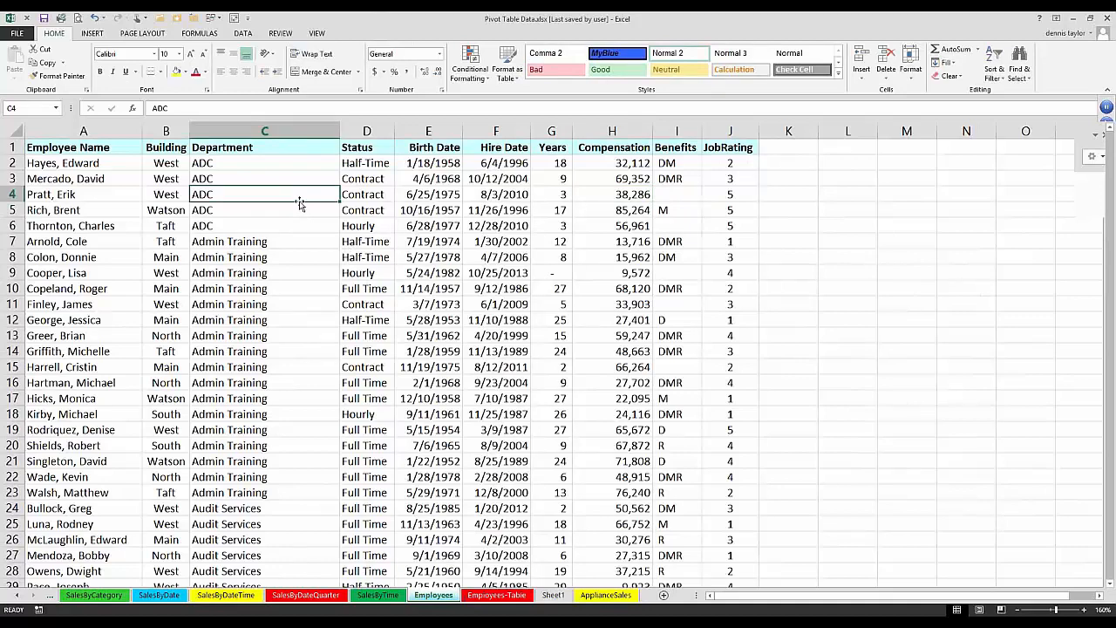
key("ctrl+Down")
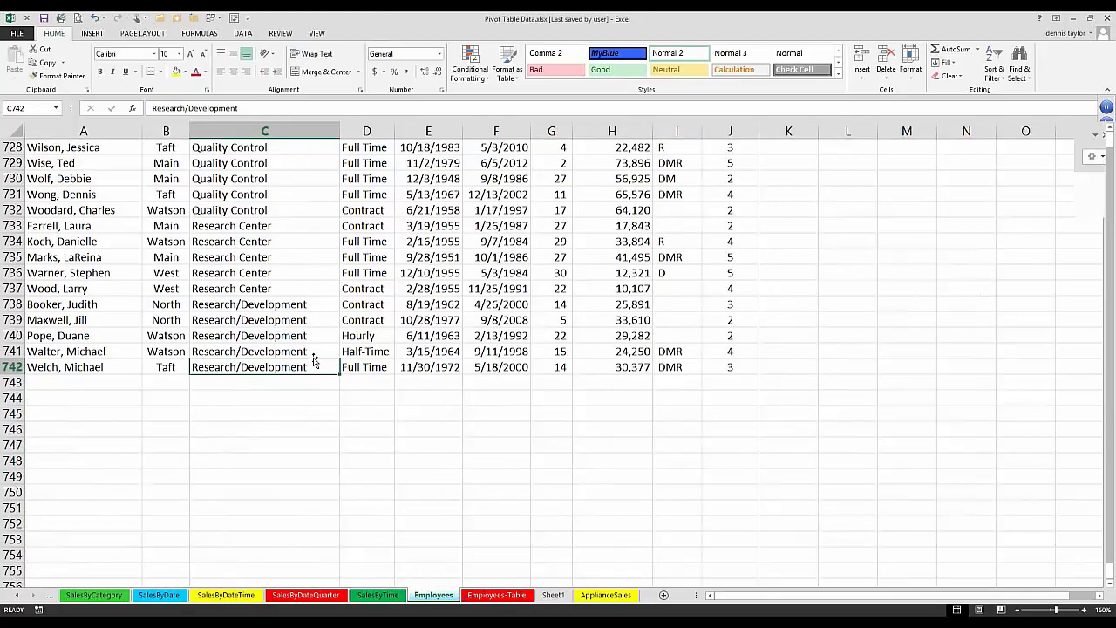
key("ctrl+Up")
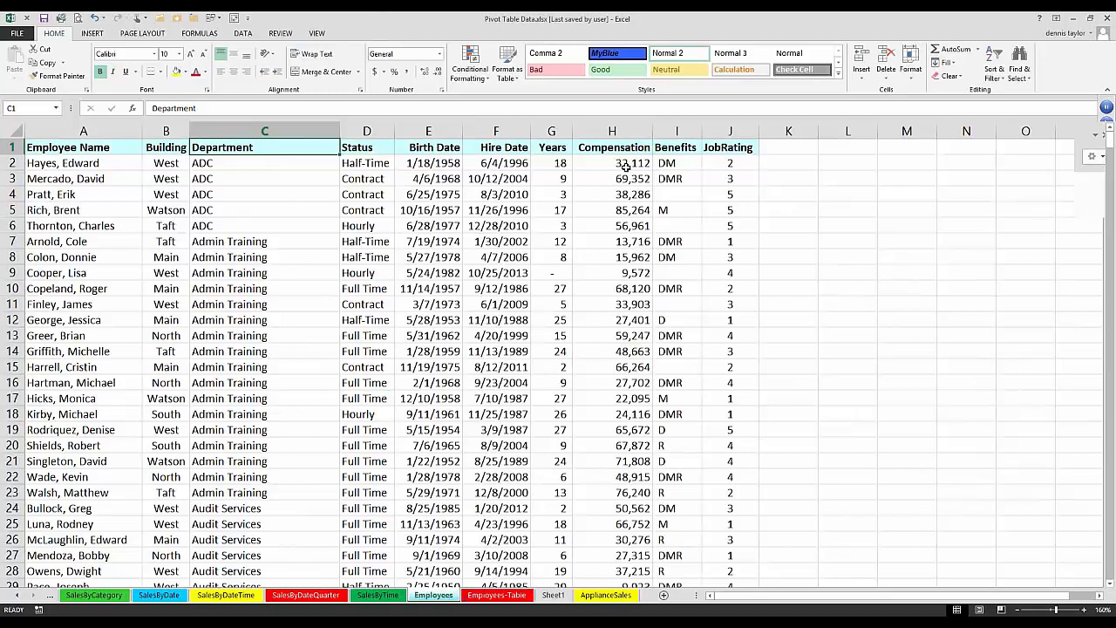
Examine the Compensation and Benefits headings and the blank Benefits cells in rows 9, 11 and 15
left_click(617, 148)
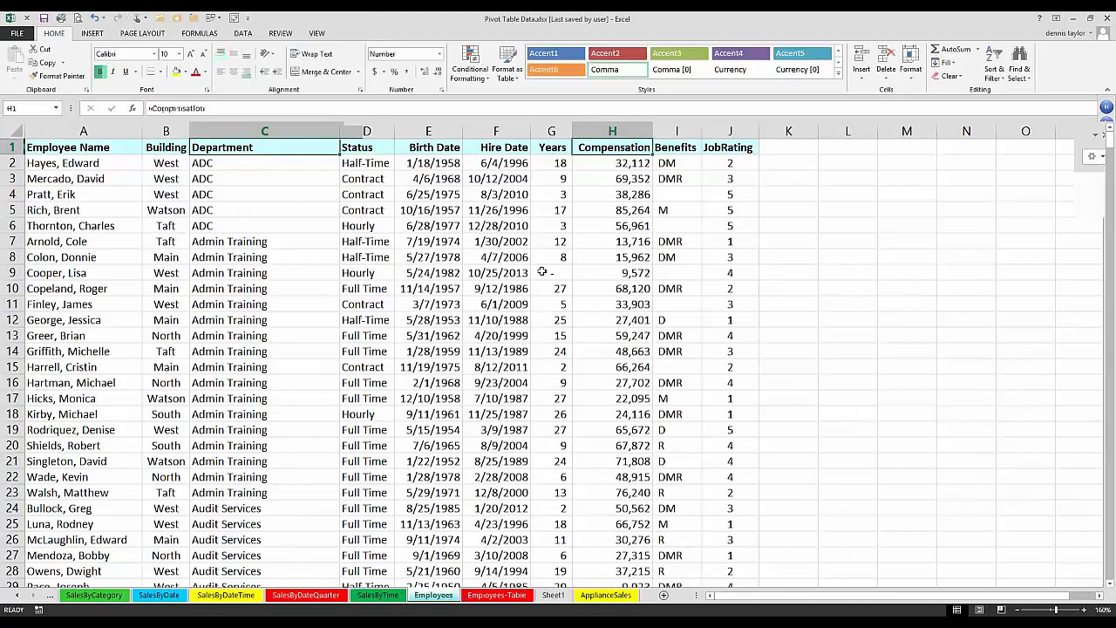
left_click(679, 274)
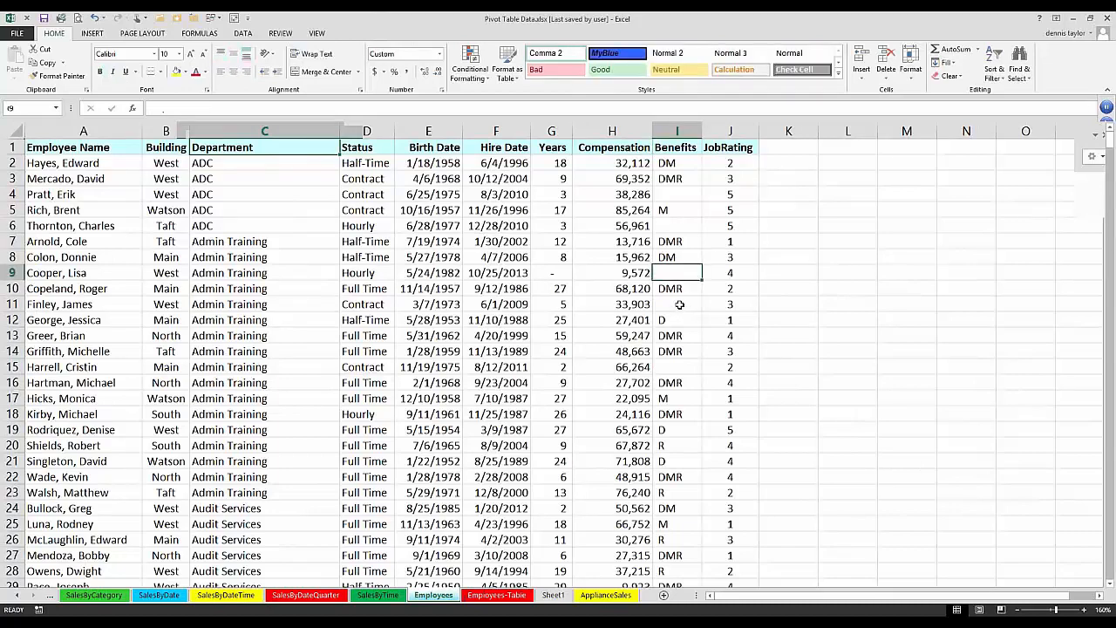
key("Down")
key("Down")
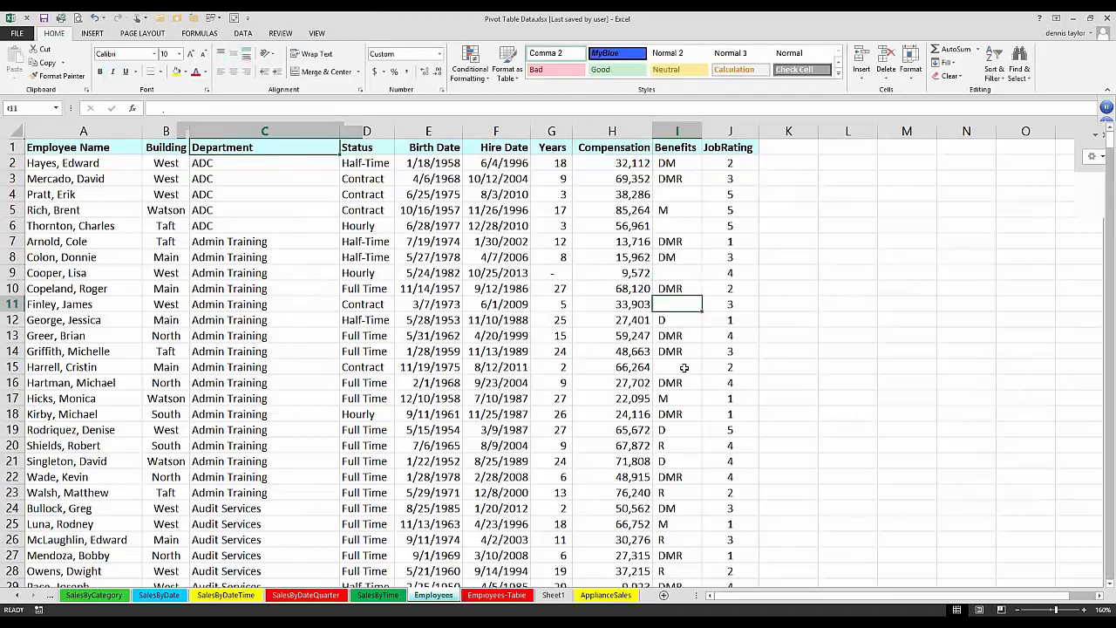
left_click(684, 367)
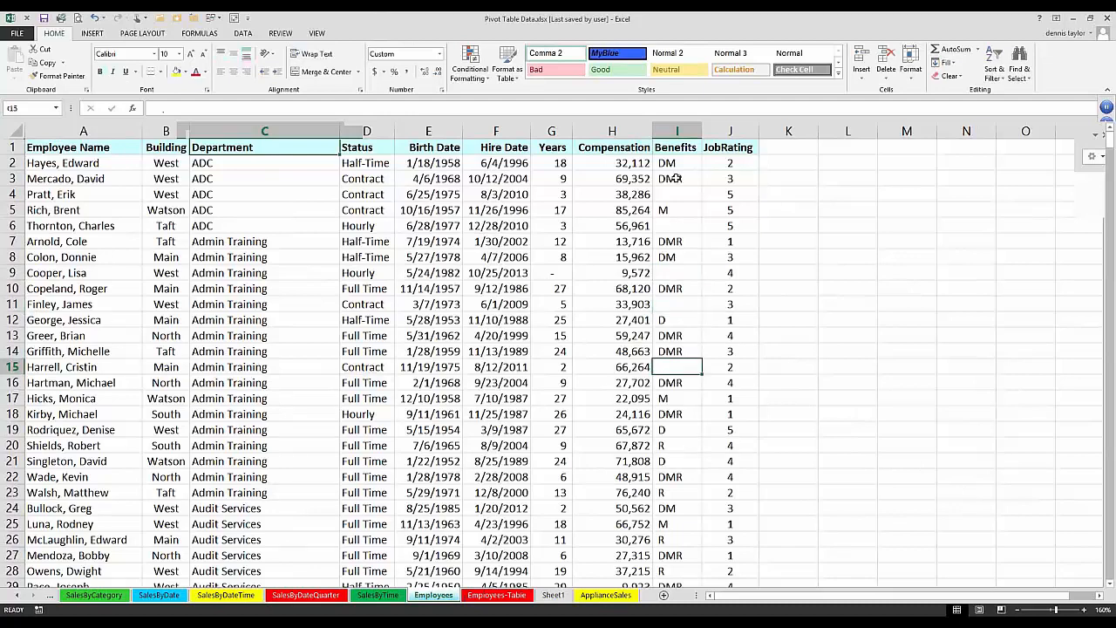
left_click(676, 273)
left_click(679, 148)
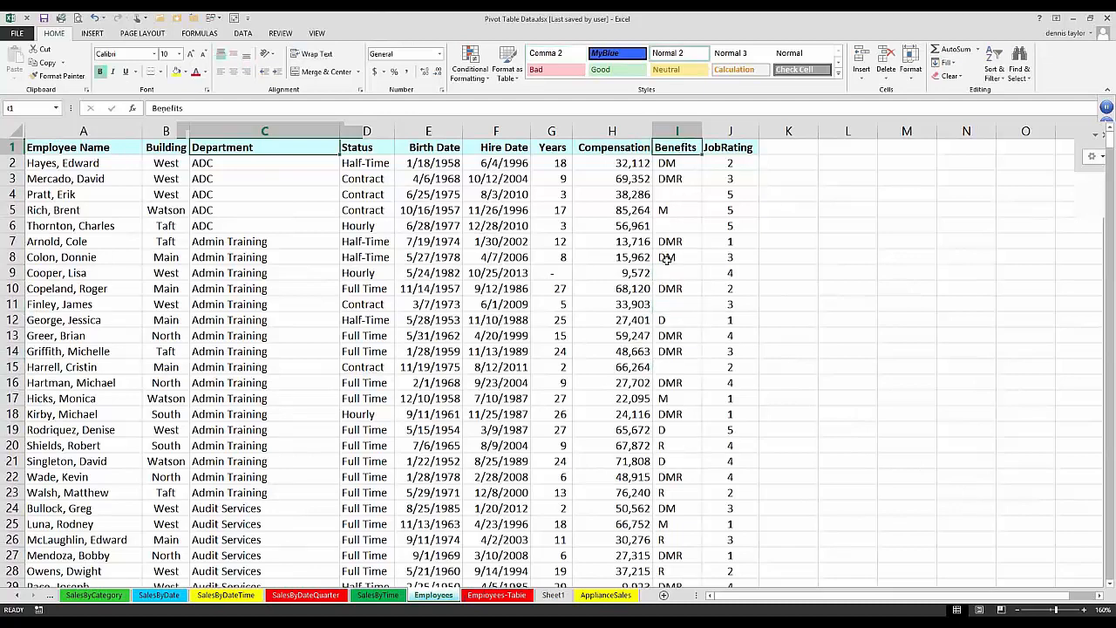
Compare the blank Benefits cells in rows 4 and 6 with the employee's Status in row 6, ending with I6:I7 selected
left_click(672, 195)
left_click(668, 227)
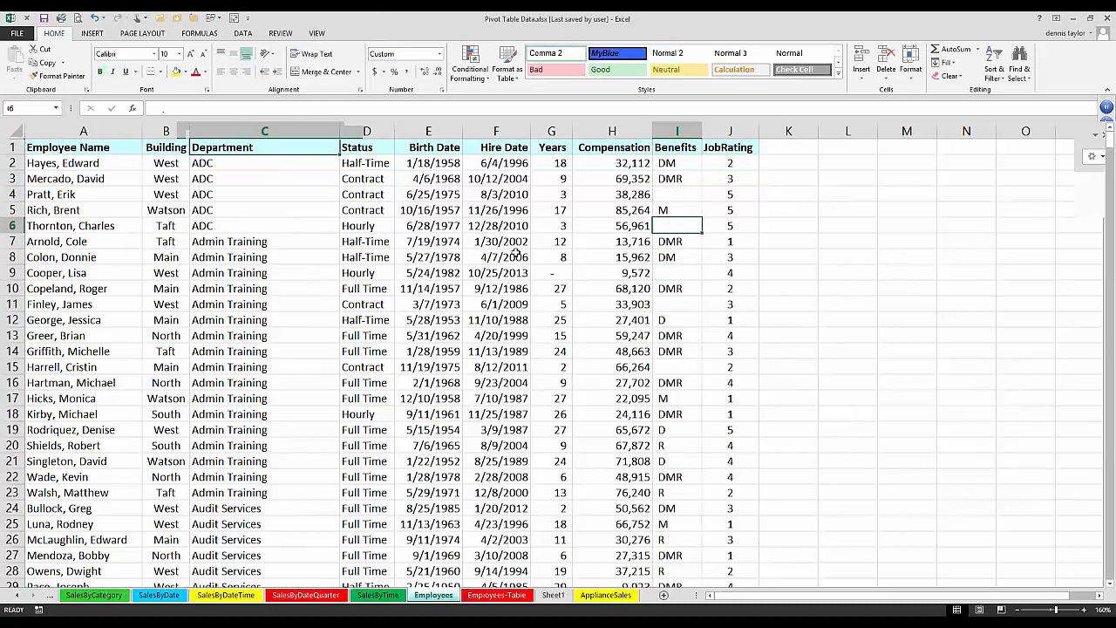
left_click(359, 225)
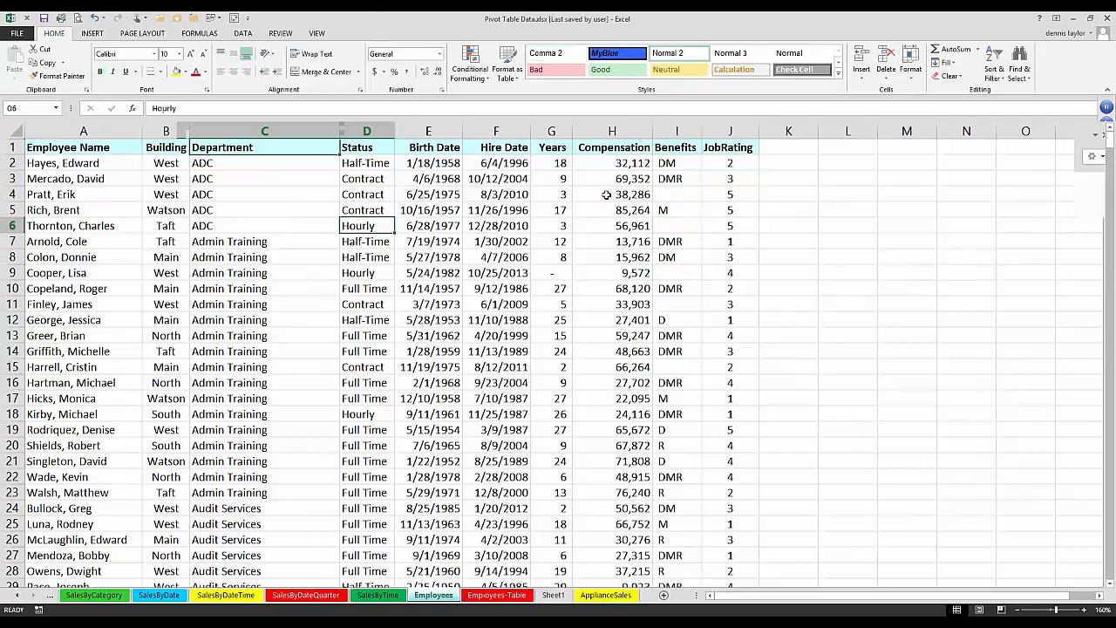
left_click(671, 196)
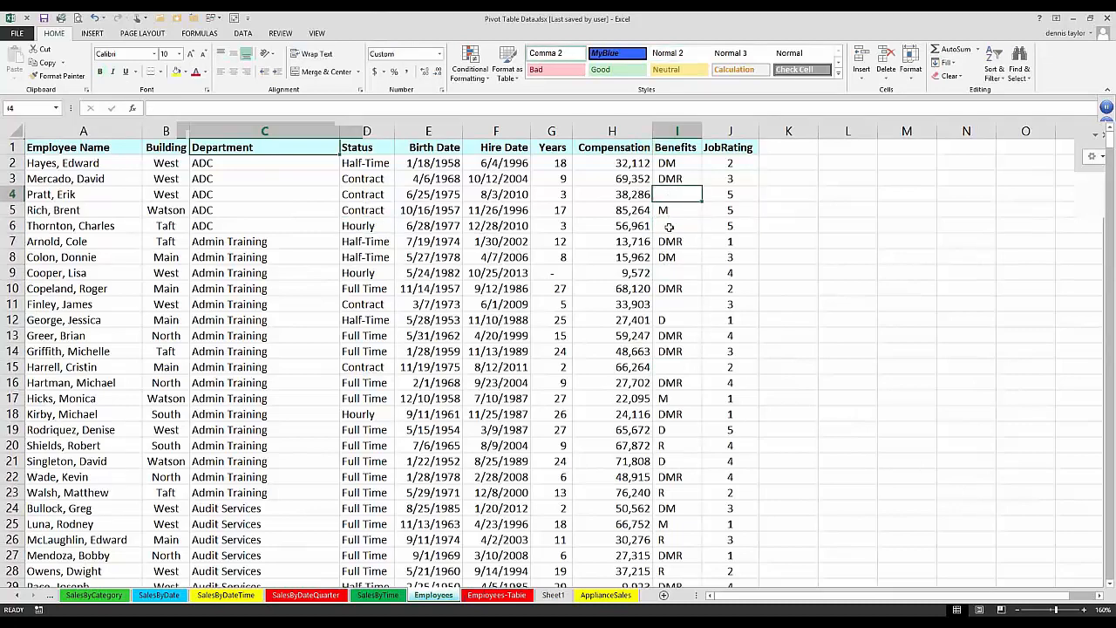
key("Down")
key("Down")
key("shift+Down")
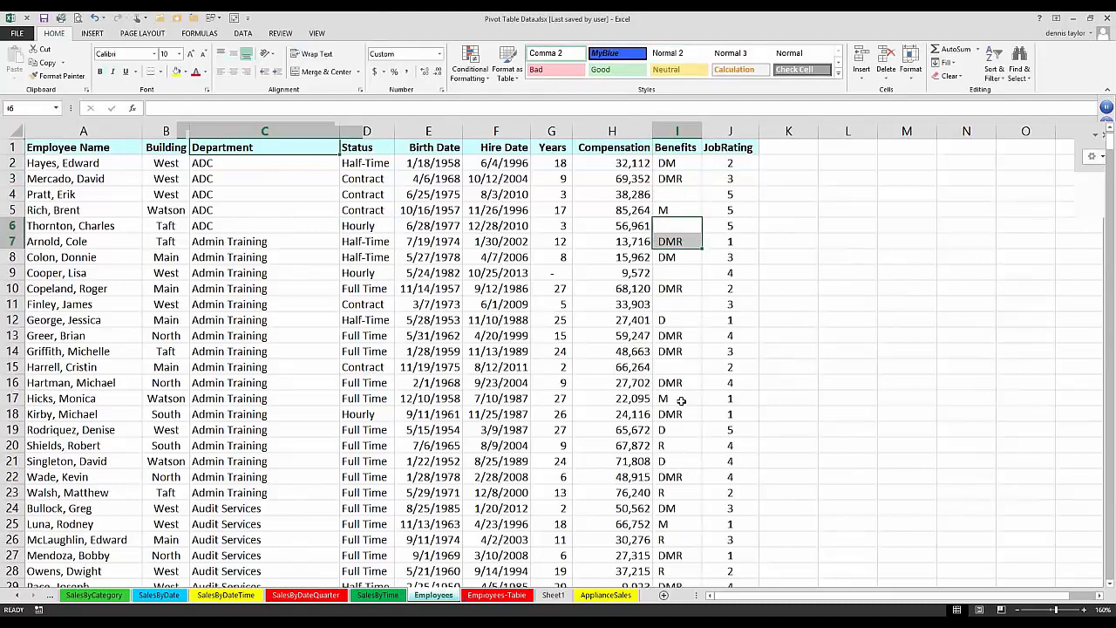
scroll(680, 400, "down", 1)
scroll(693, 461, "up", 1)
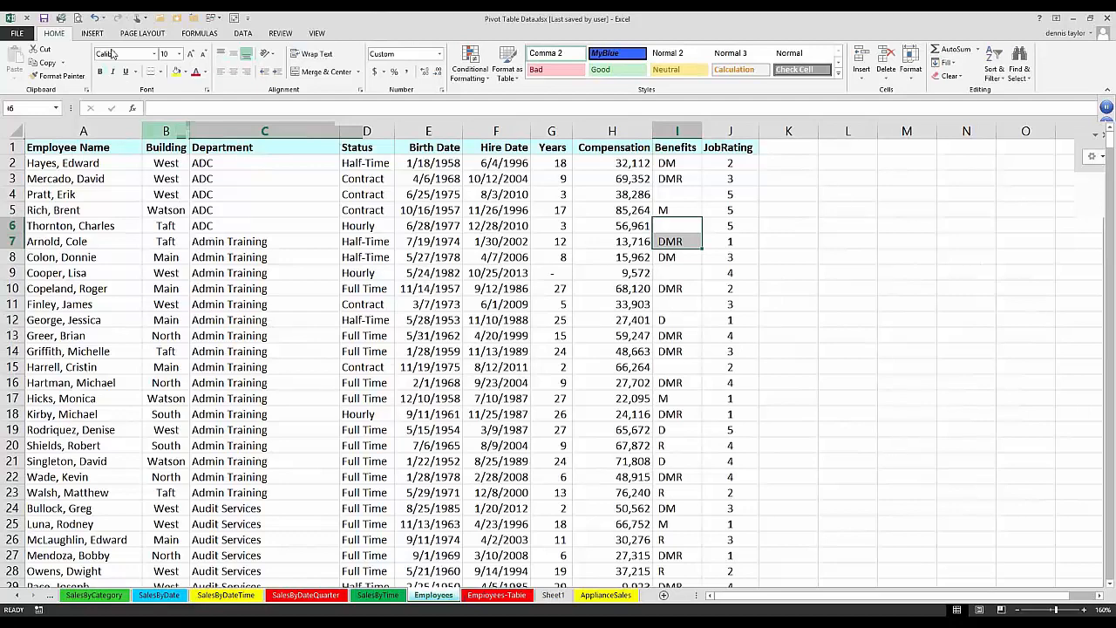
left_click(92, 34)
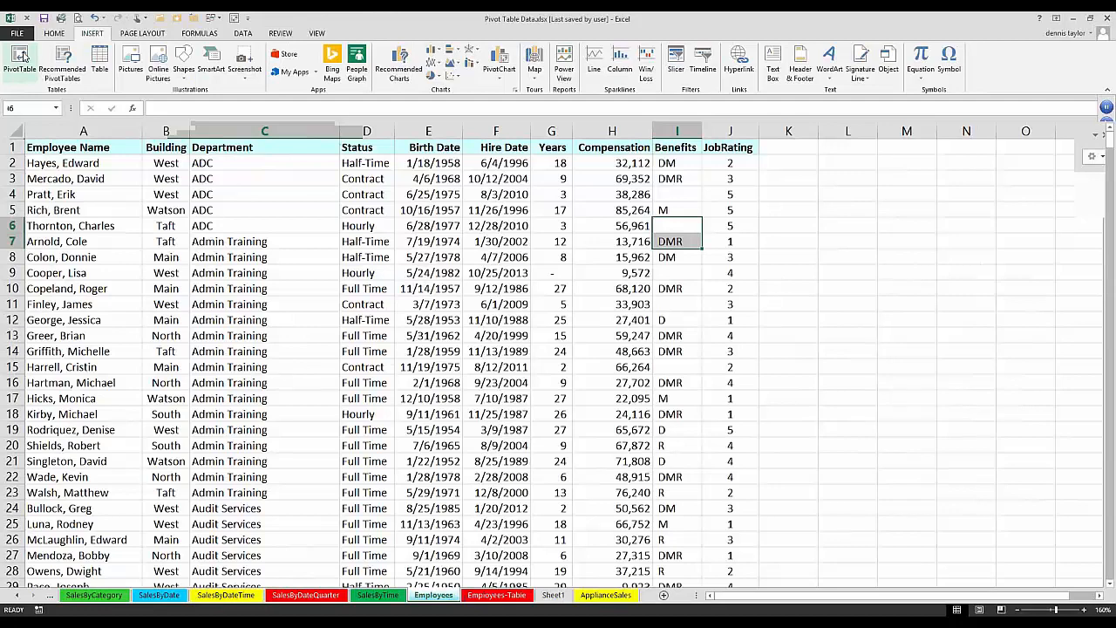
left_click(21, 59)
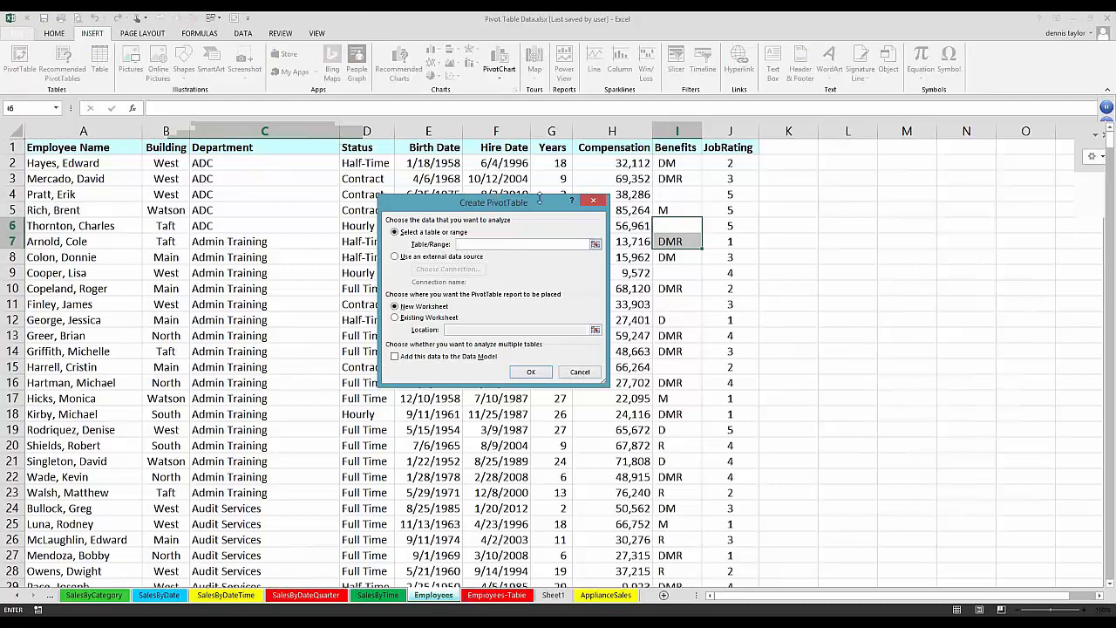
left_click_drag(538, 206, 398, 206)
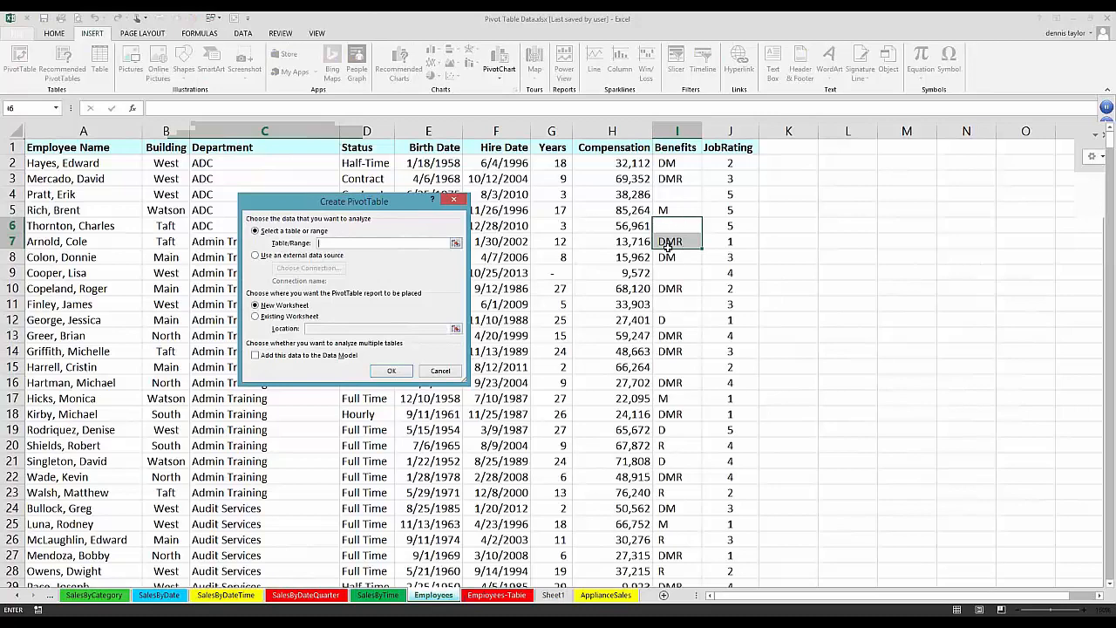
left_click(440, 371)
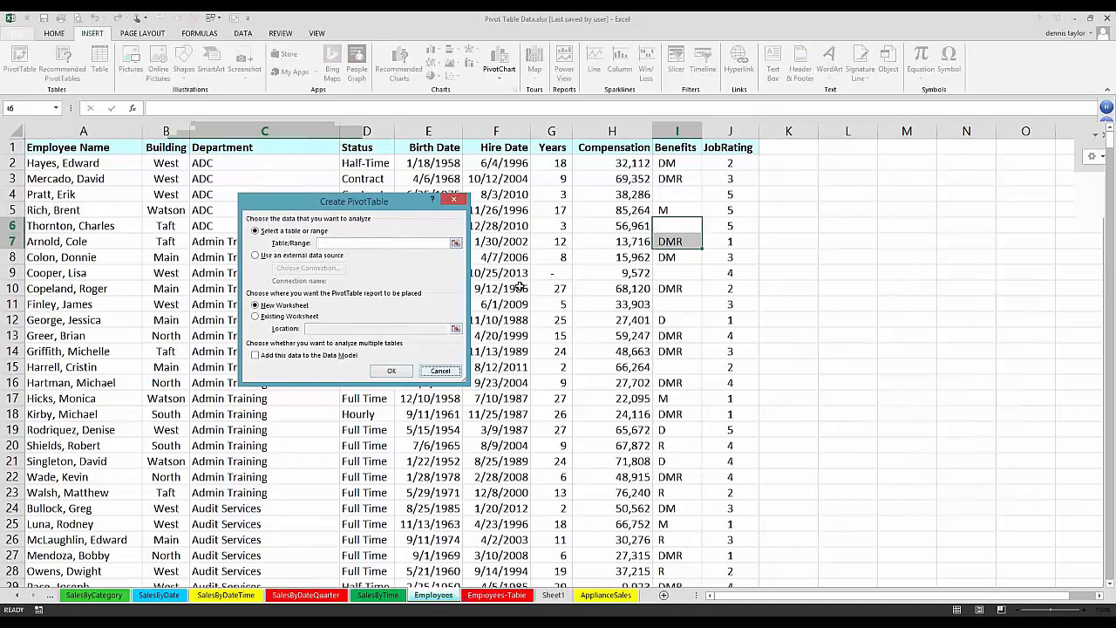
Open the recommended PivotTables for the Employees list and preview the Sum of Years by Status, Sum of Compensation by Status and Count of Employee Name by Building suggestions
left_click(520, 217)
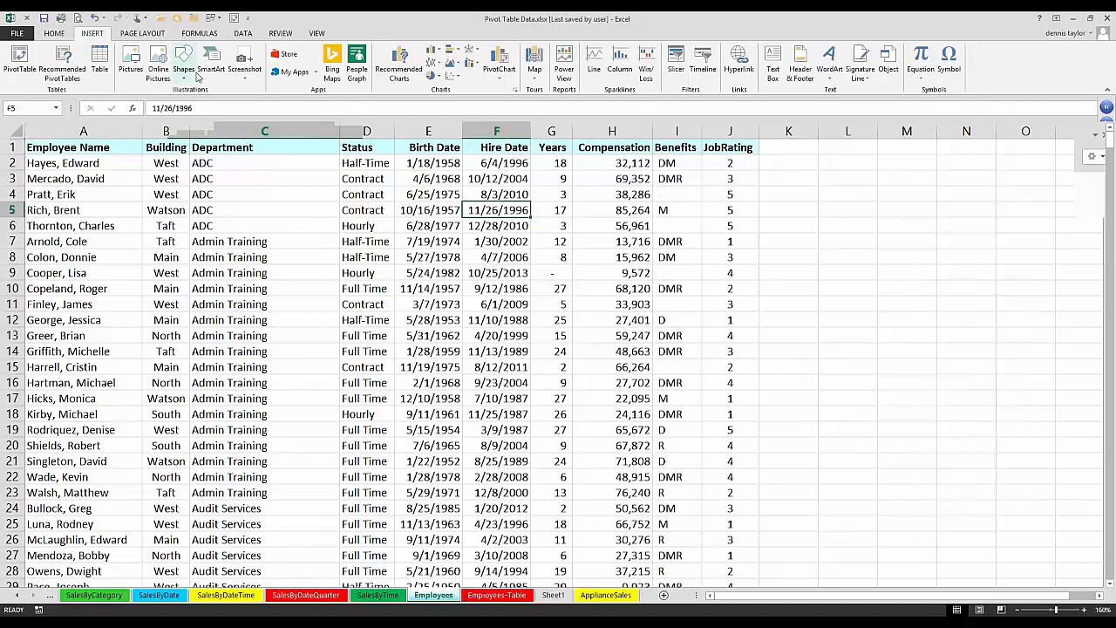
left_click(68, 61)
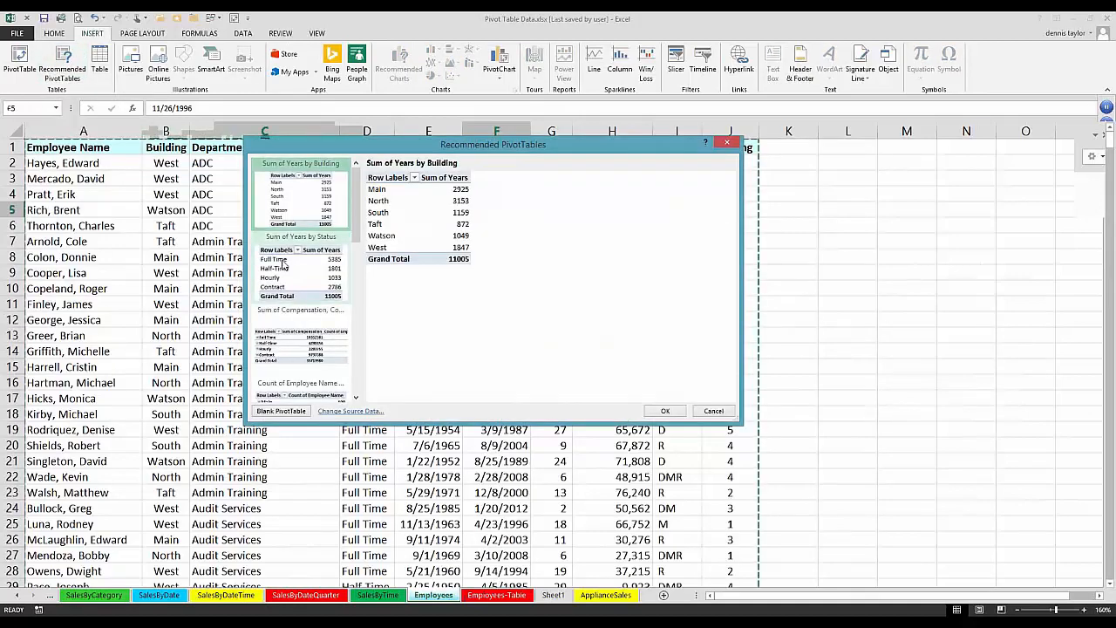
left_click(284, 266)
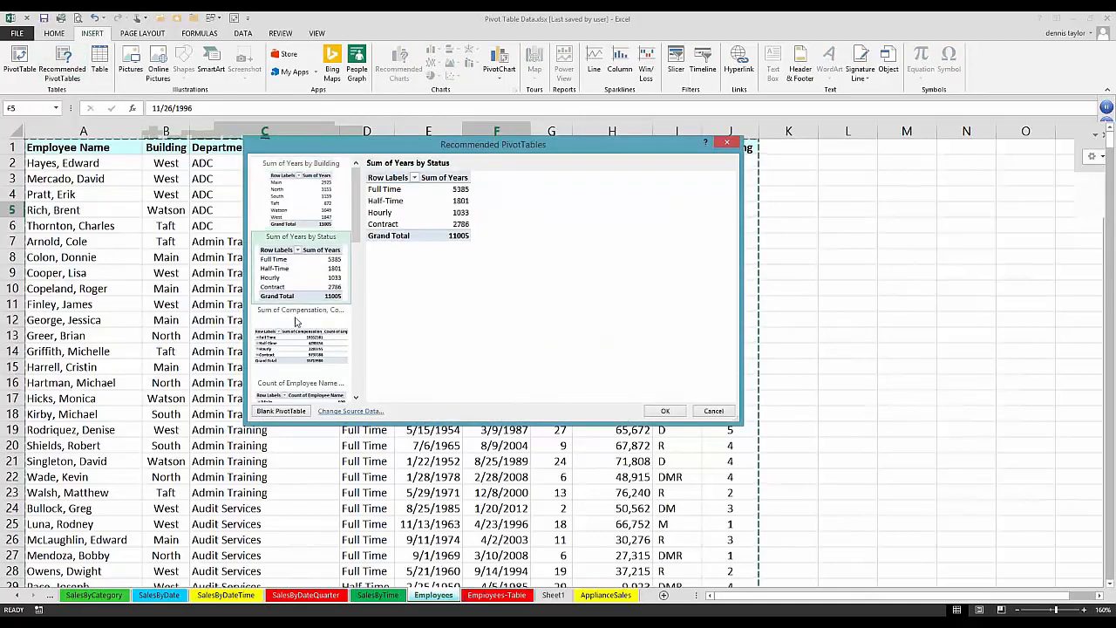
left_click(295, 321)
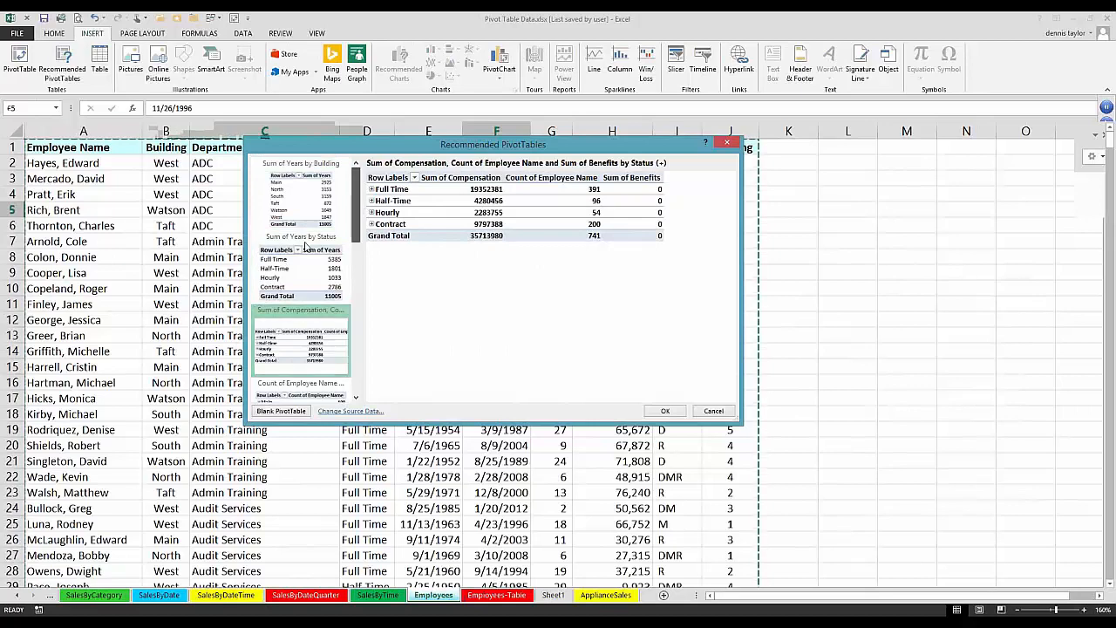
scroll(309, 247, "down", 3)
left_click(310, 246)
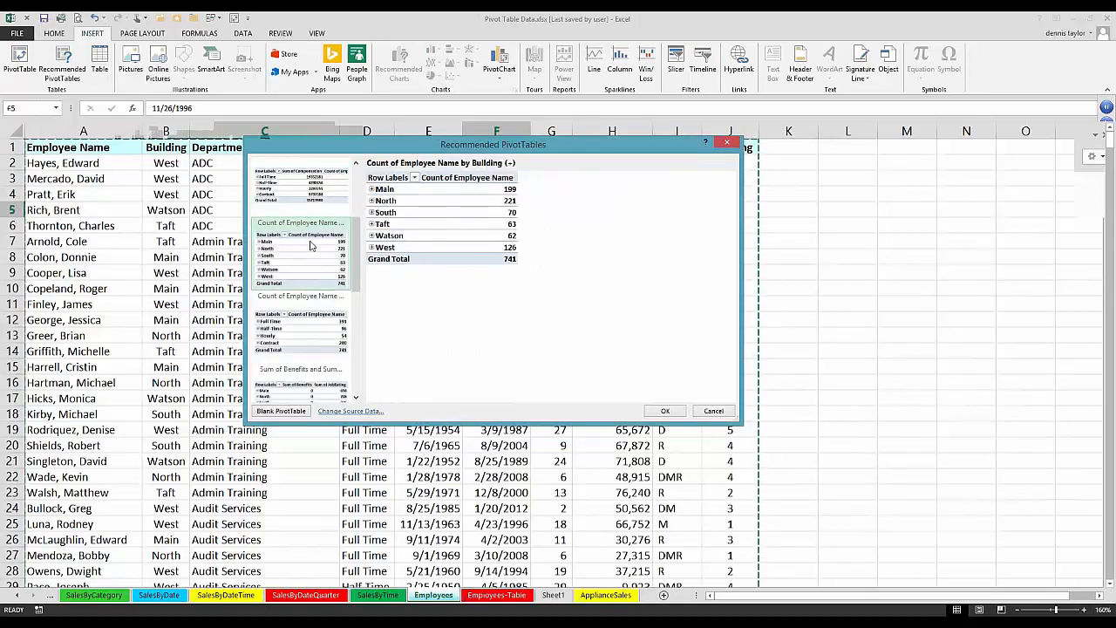
Preview the suggestions Count of Employee Name by Status, Sum of Years by Department, and Sum of Years by JobRating and Building
left_click(337, 337)
scroll(355, 289, "down", 4)
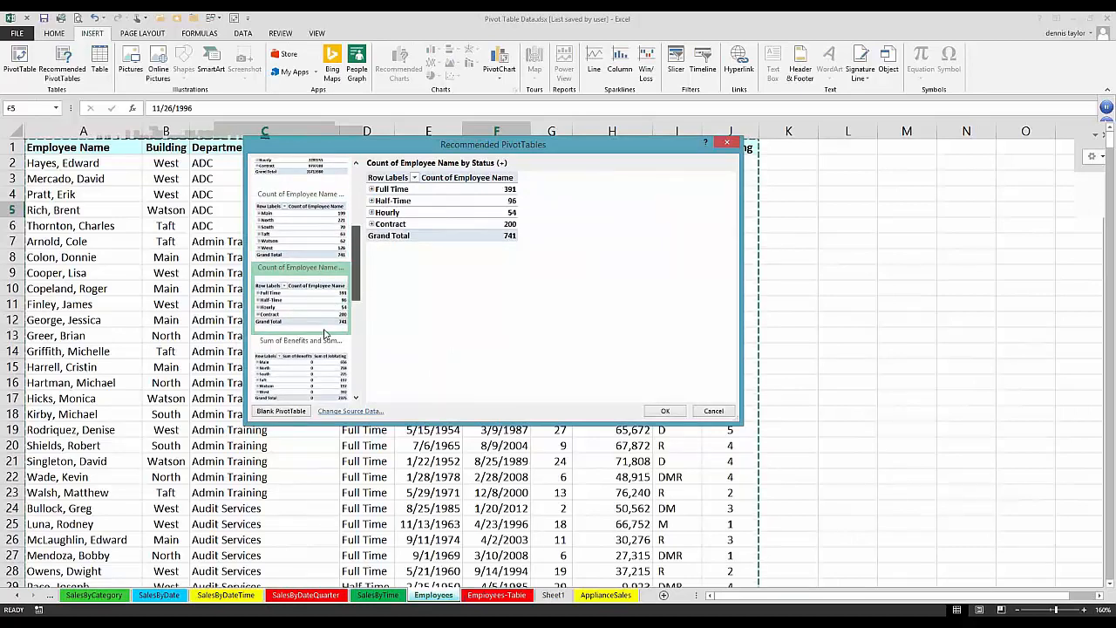
left_click(345, 318)
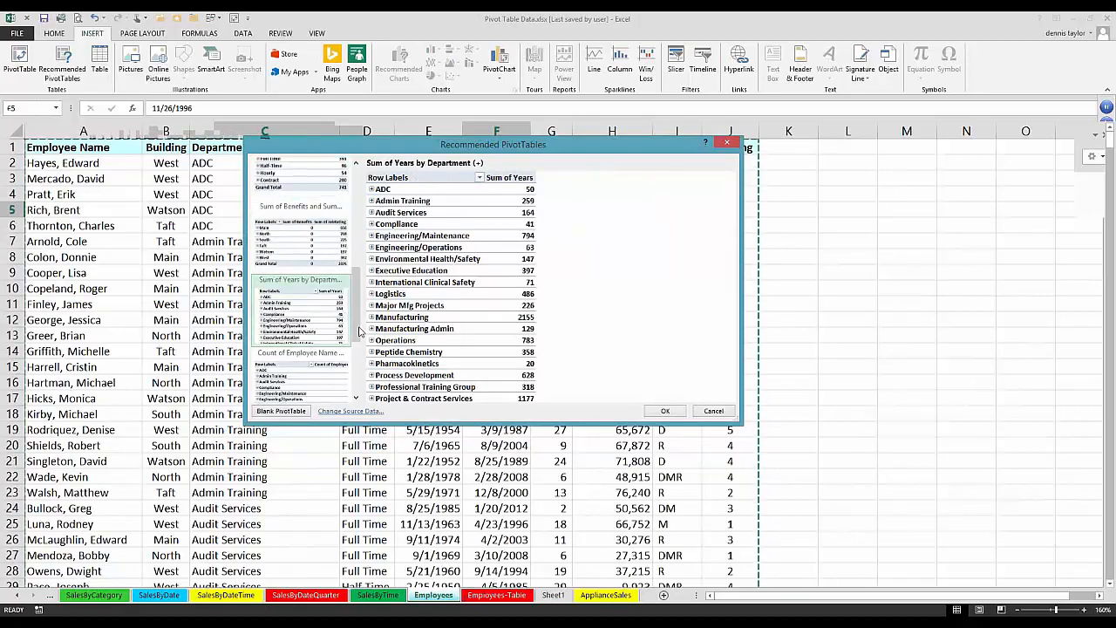
scroll(361, 332, "down", 3)
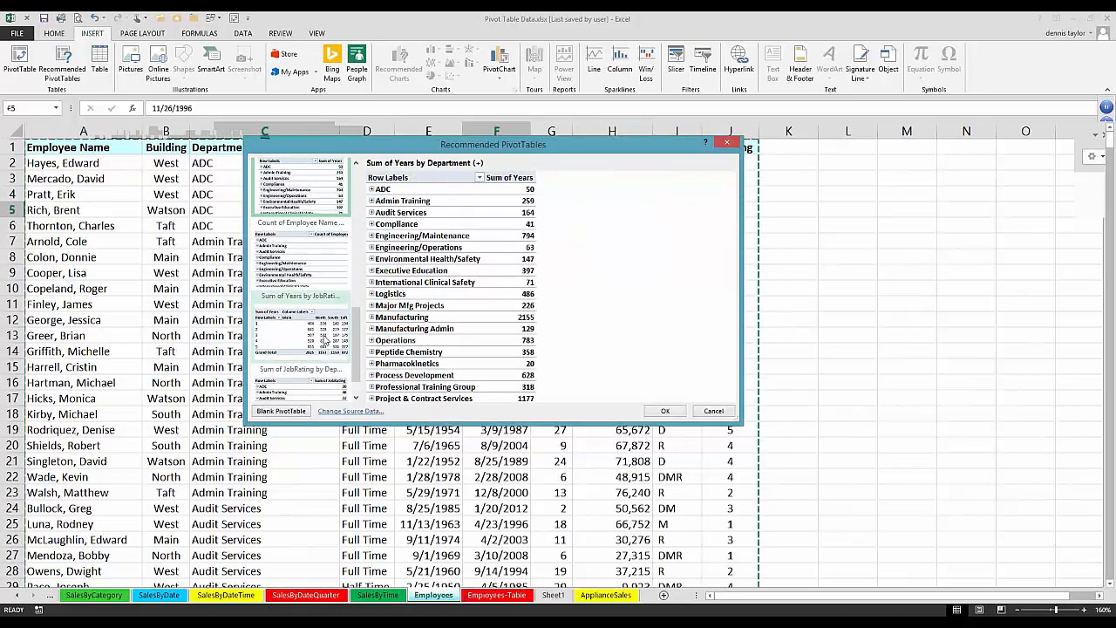
left_click(326, 340)
scroll(327, 361, "down", 1)
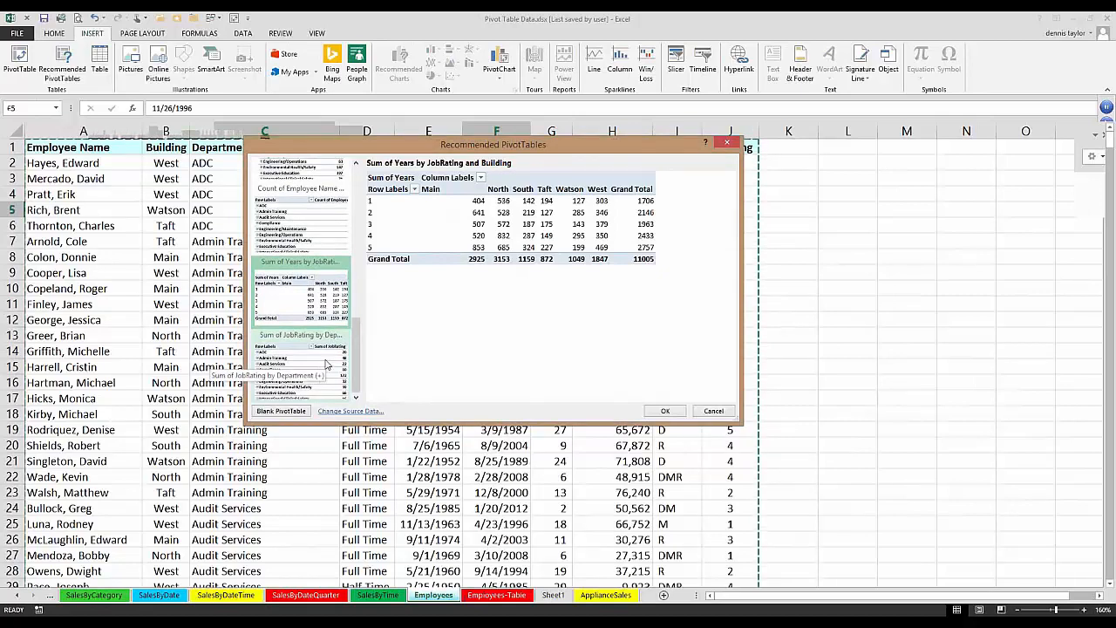
Create the recommended PivotTable Sum of Compensation, Count of Employee Name and Sum of Benefits by Status
left_click_drag(357, 337, 355, 274)
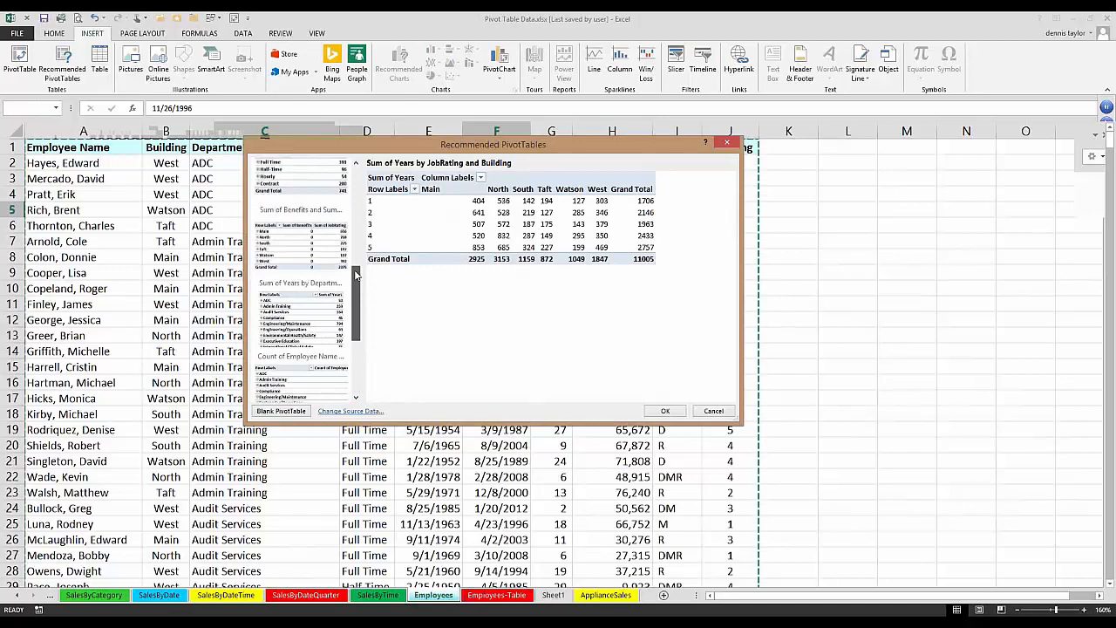
scroll(344, 277, "up", 1)
scroll(321, 287, "up", 1)
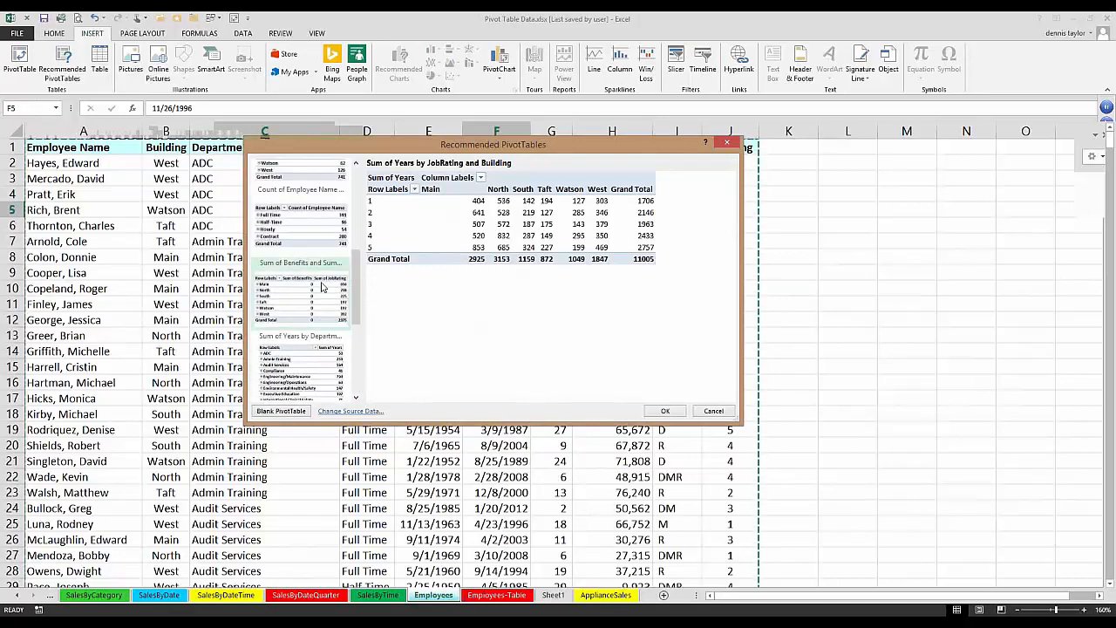
scroll(356, 264, "up", 3)
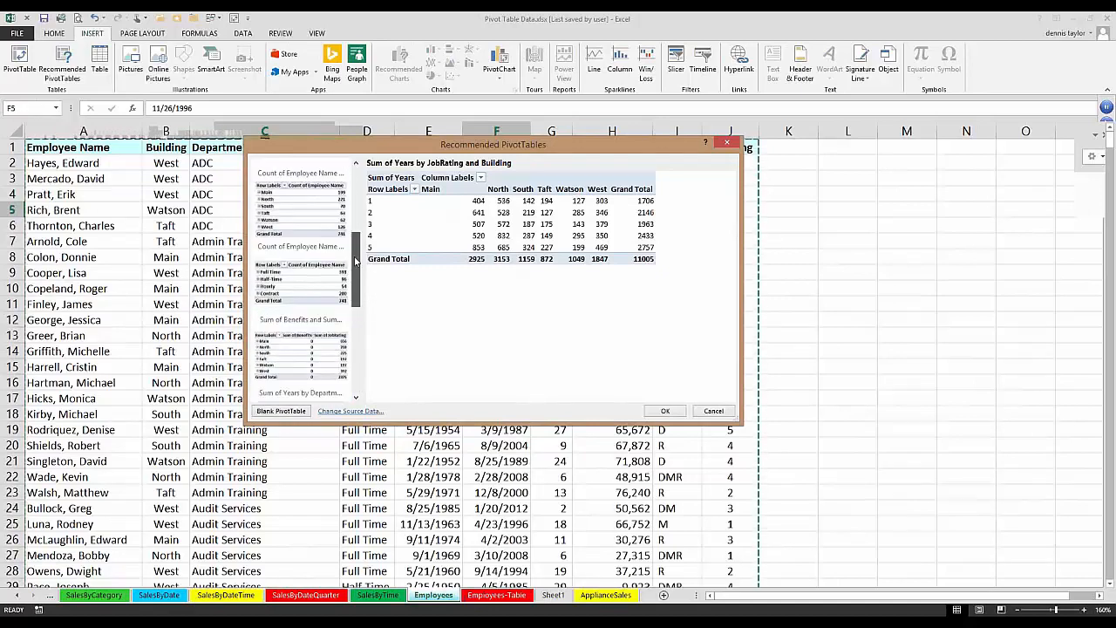
scroll(356, 263, "up", 4)
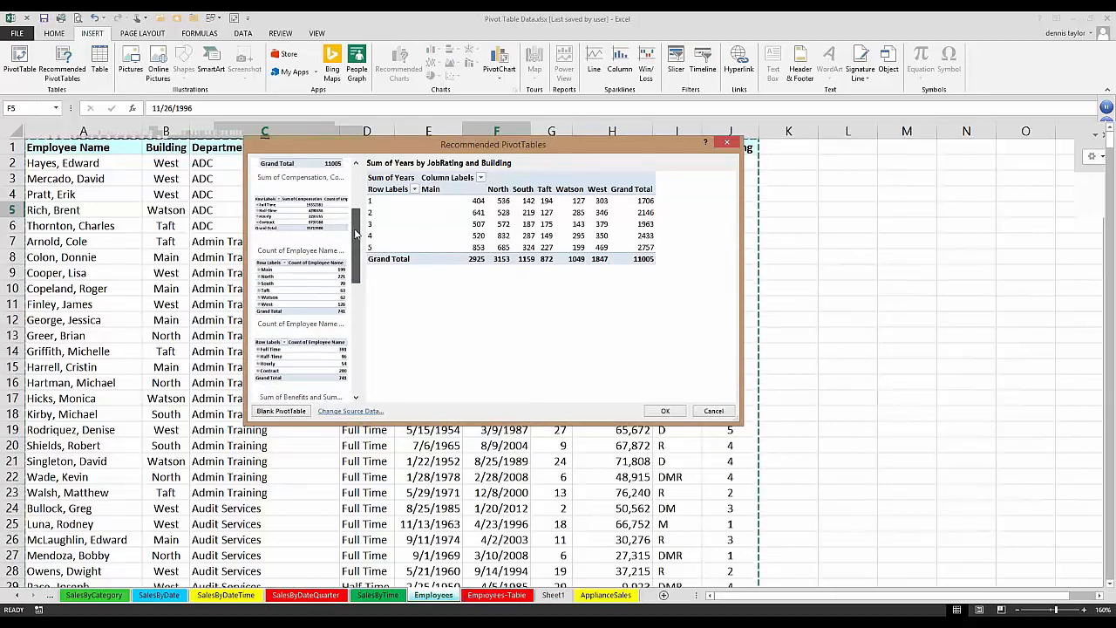
scroll(355, 225, "up", 1)
scroll(356, 218, "up", 2)
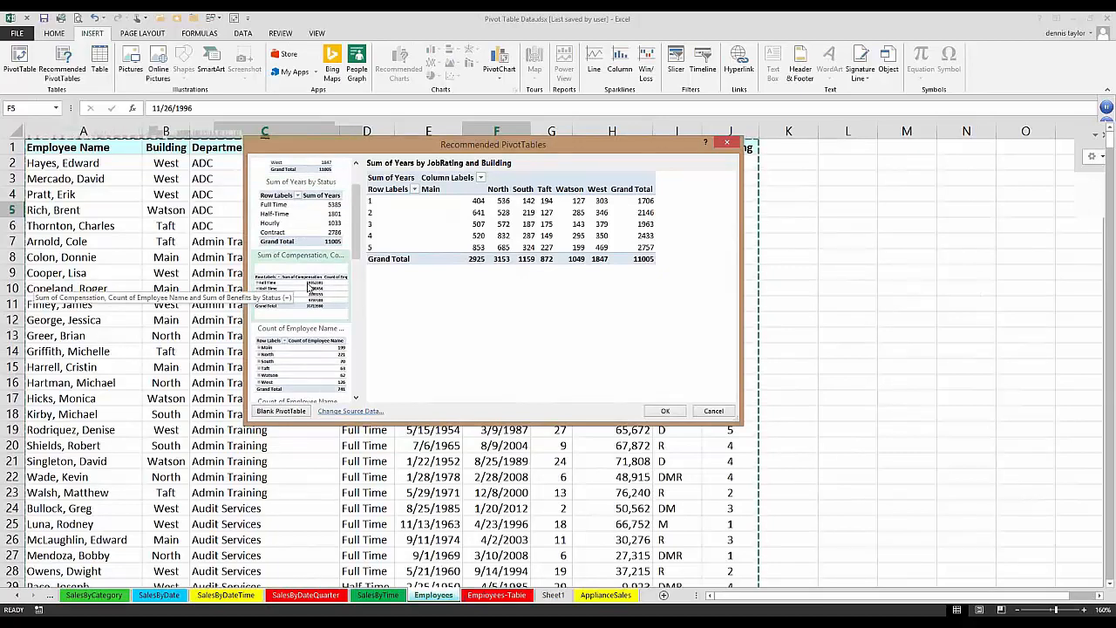
left_click(310, 286)
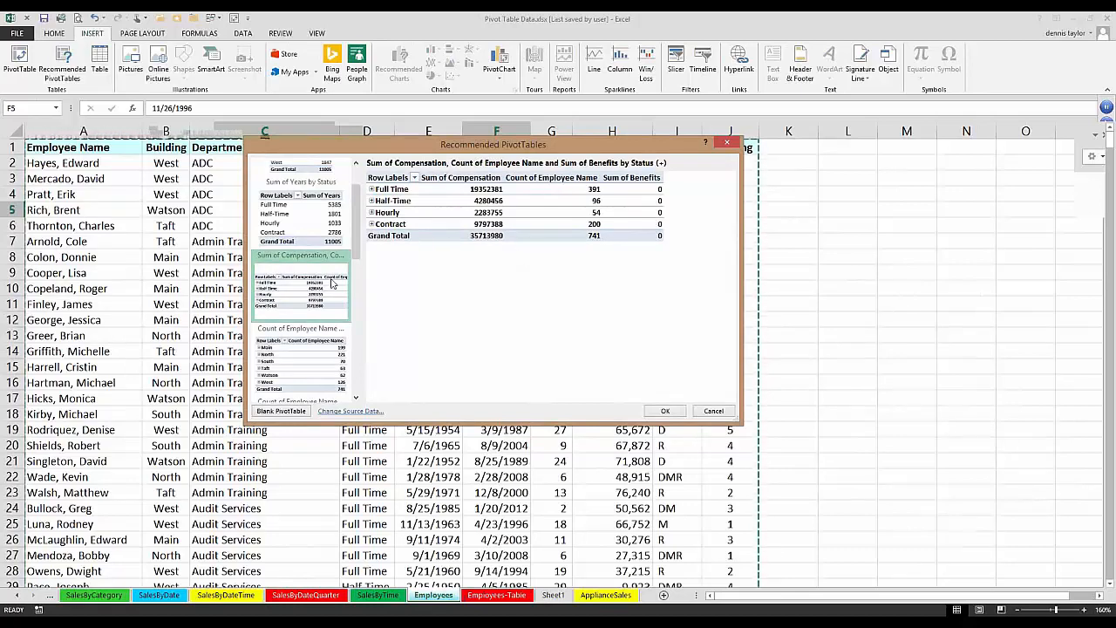
left_click(662, 409)
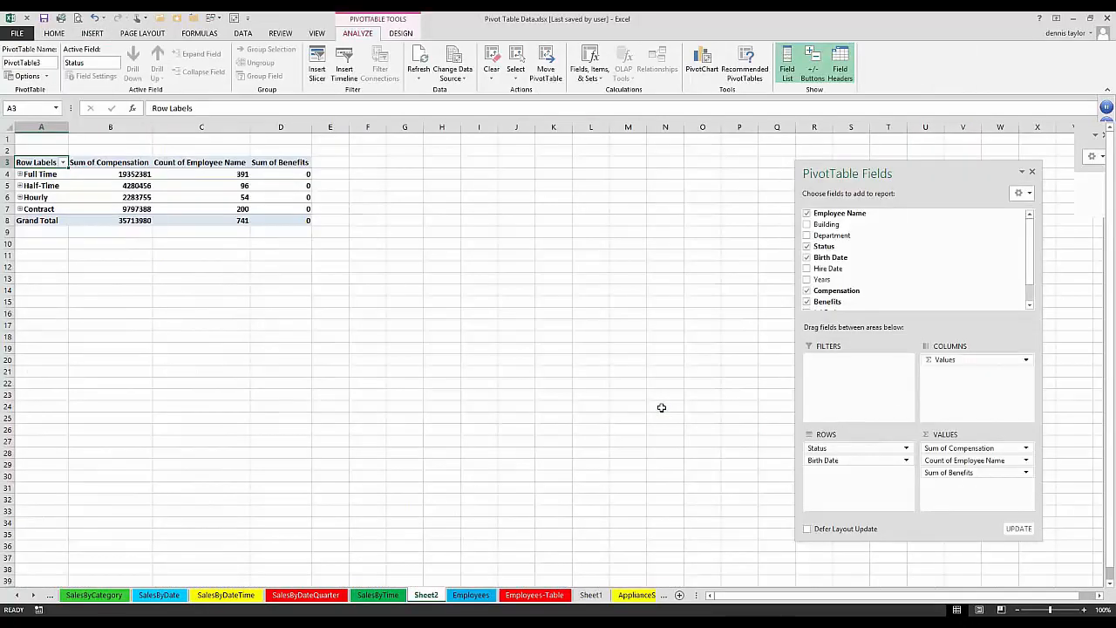
Check the Employees list, return to the PivotTable on Sheet2, and move the PivotTable Fields pane slightly up and left
left_click(471, 596)
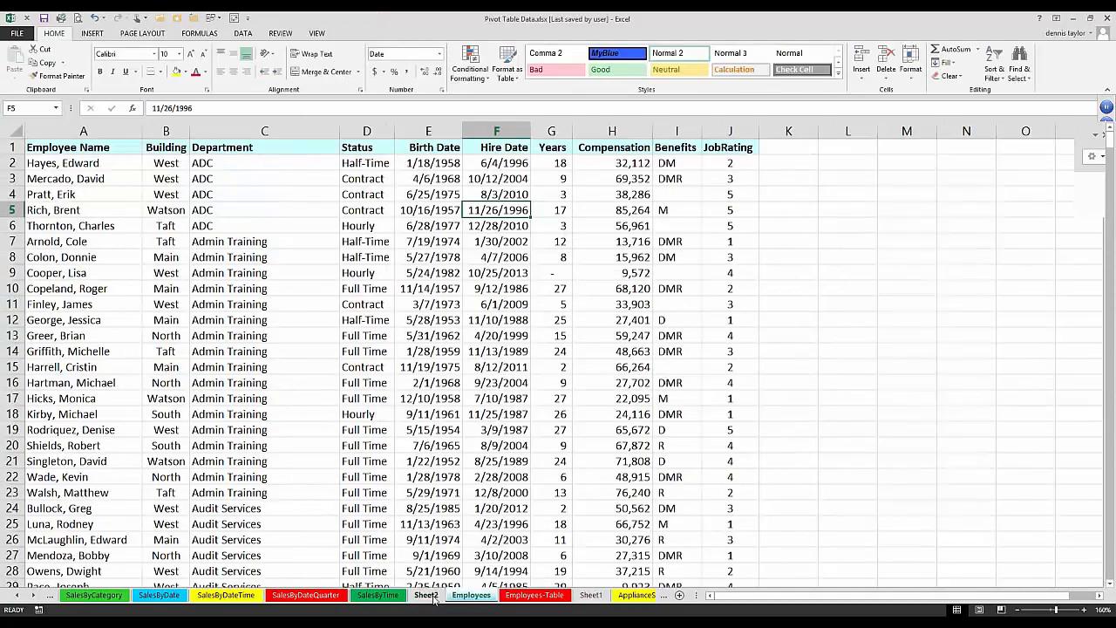
left_click(427, 596)
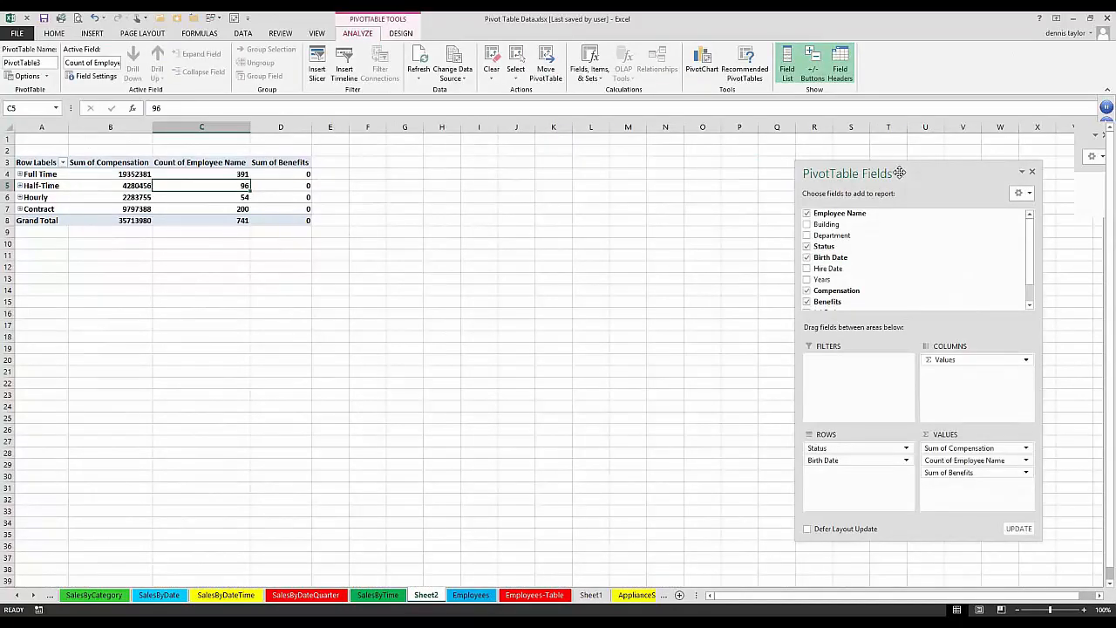
left_click_drag(899, 173, 874, 150)
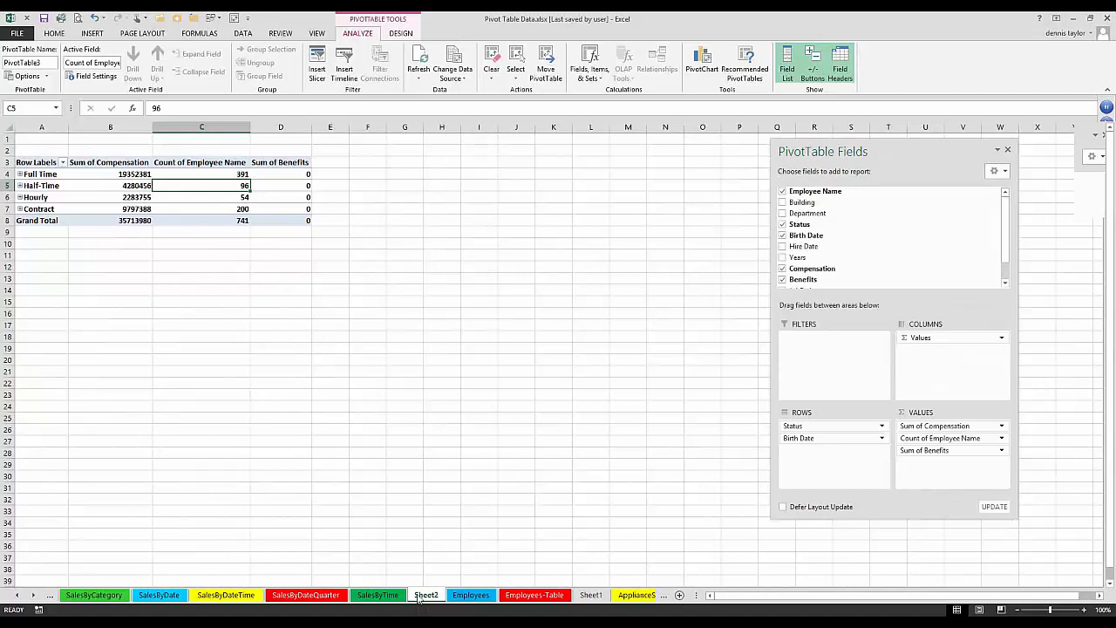
Create a blank PivotTable from the Employees range A1:J742, placed on the existing Employees worksheet at cell L1
left_click(469, 596)
left_click(440, 241)
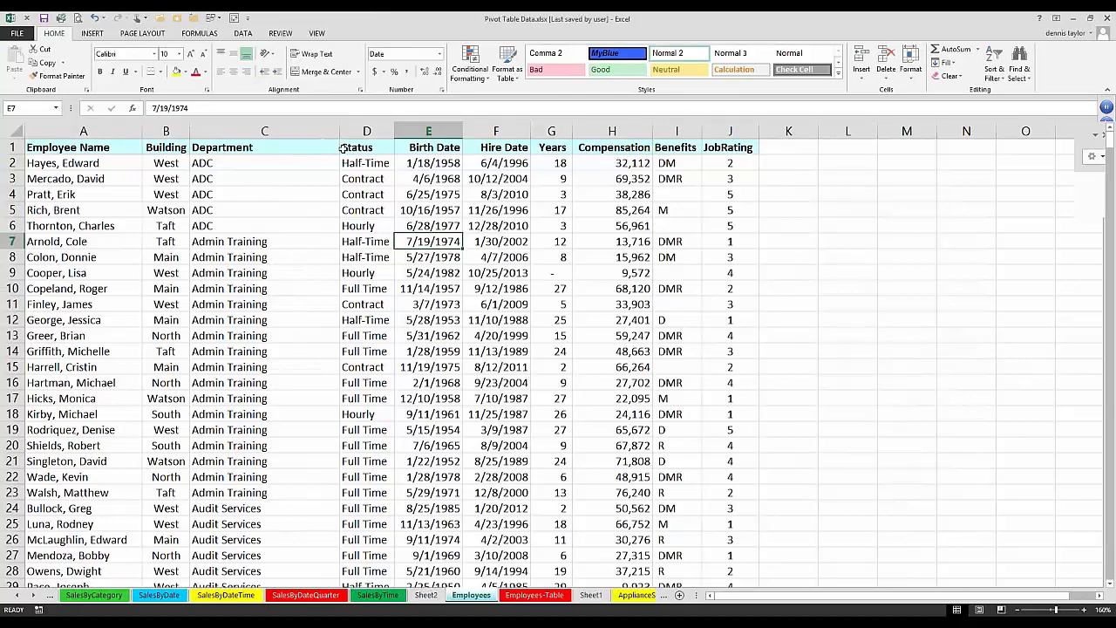
left_click(92, 33)
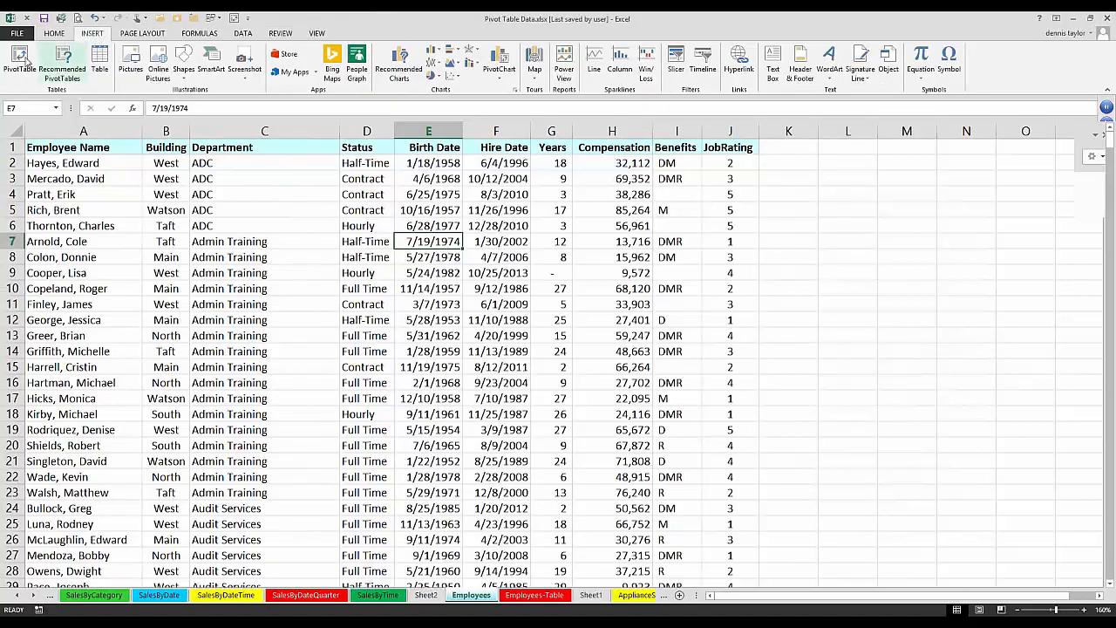
left_click(21, 56)
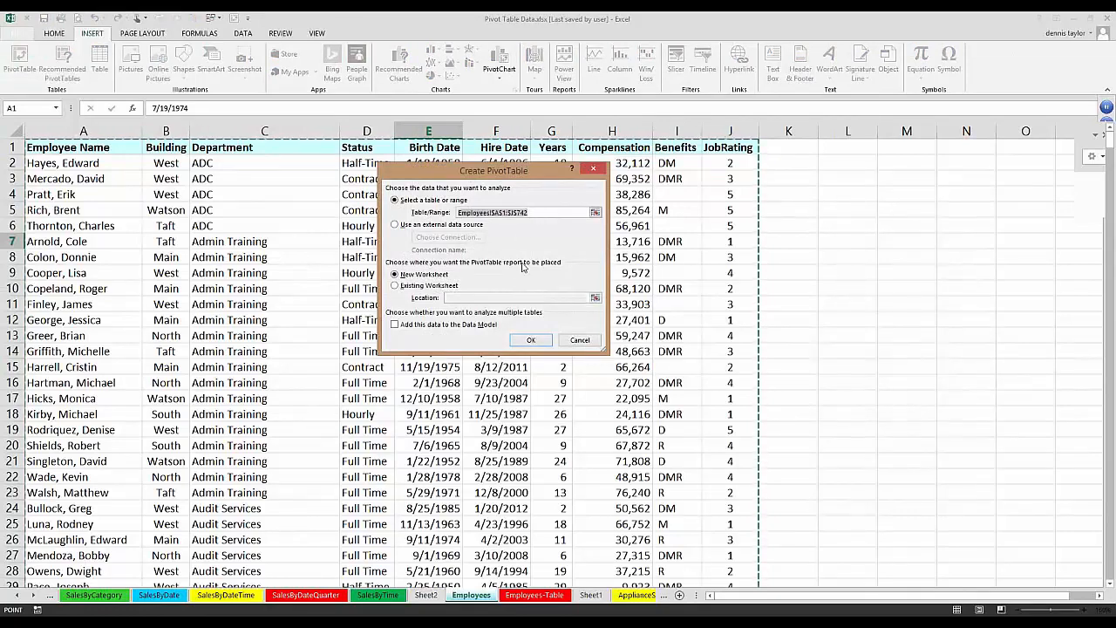
left_click(415, 288)
left_click(453, 298)
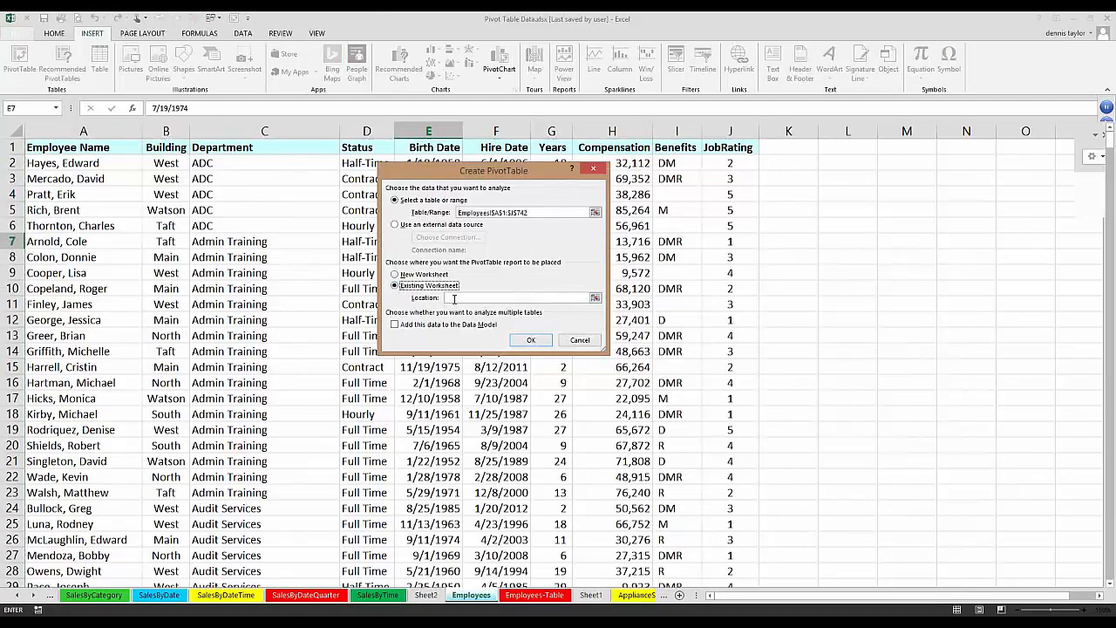
left_click(835, 152)
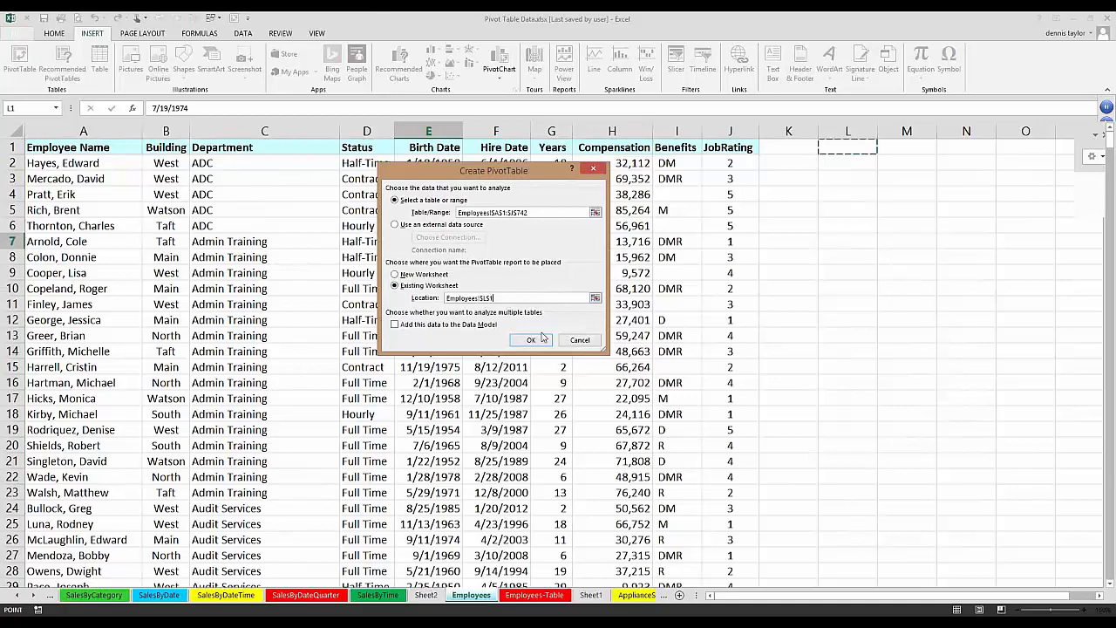
left_click(533, 341)
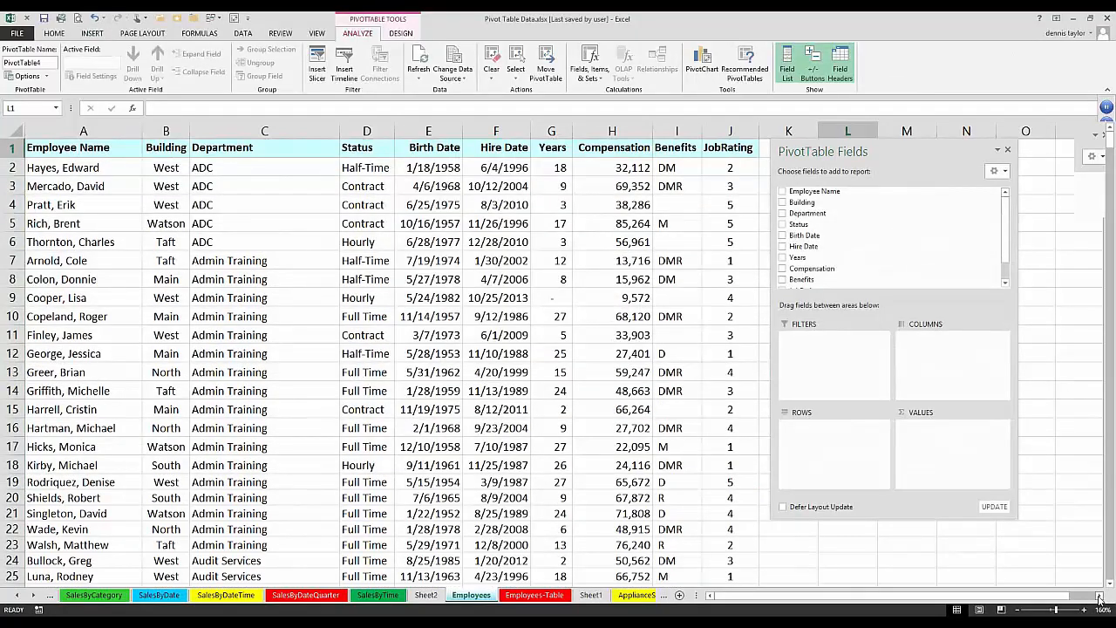
Lay out the PivotTable at L1 with Department in Rows, Status in Columns and Compensation in Values
left_click(1099, 597)
left_click(1099, 597)
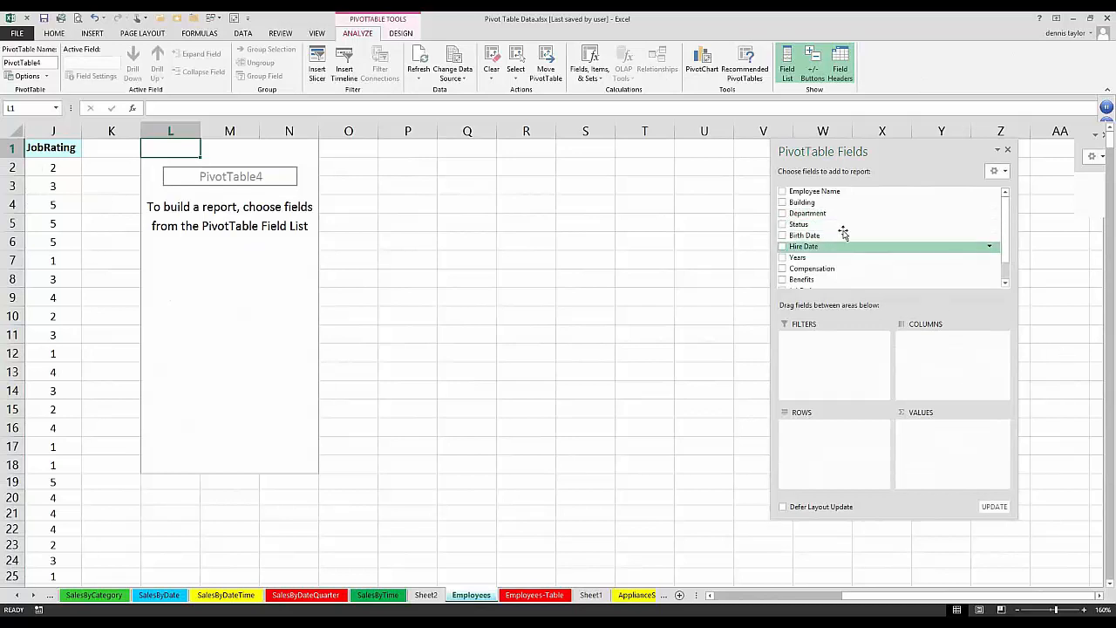
left_click(782, 214)
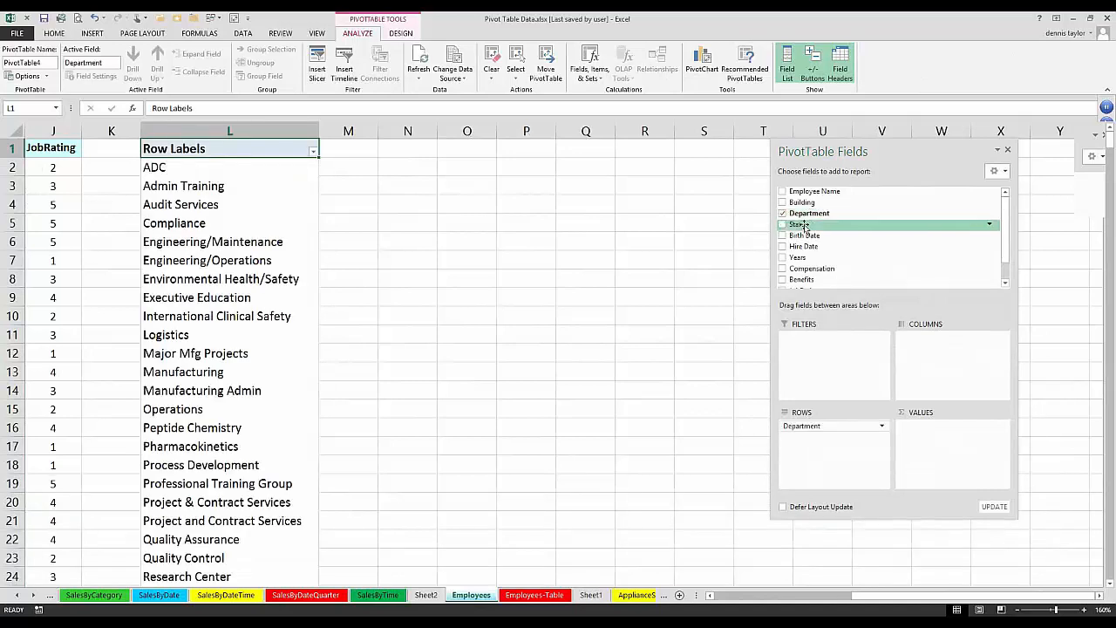
left_click_drag(802, 227, 938, 349)
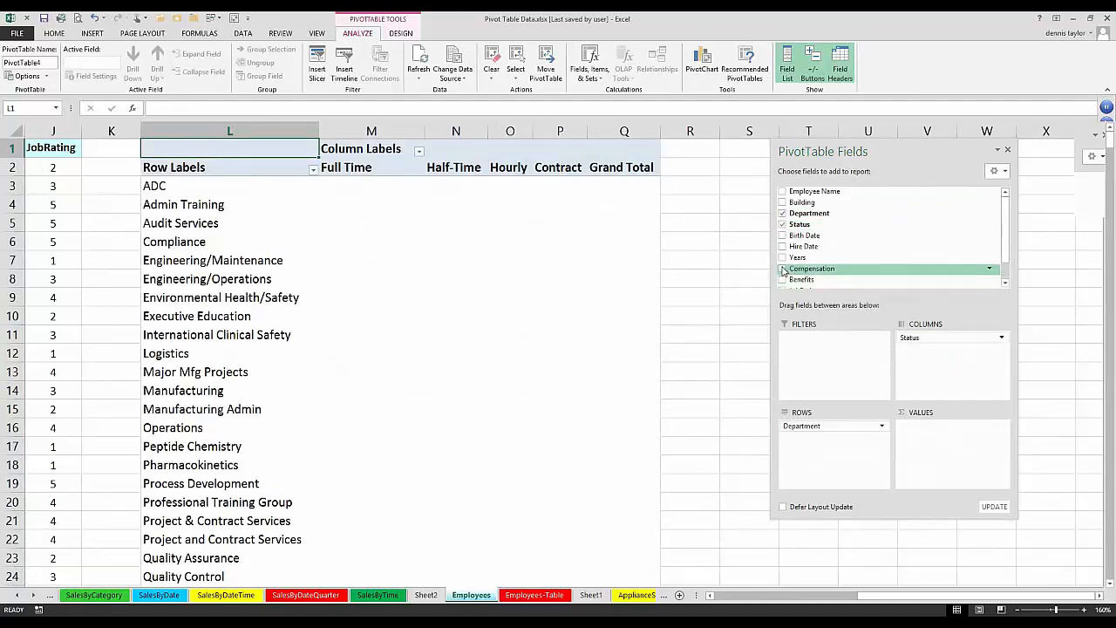
left_click_drag(770, 295, 592, 423)
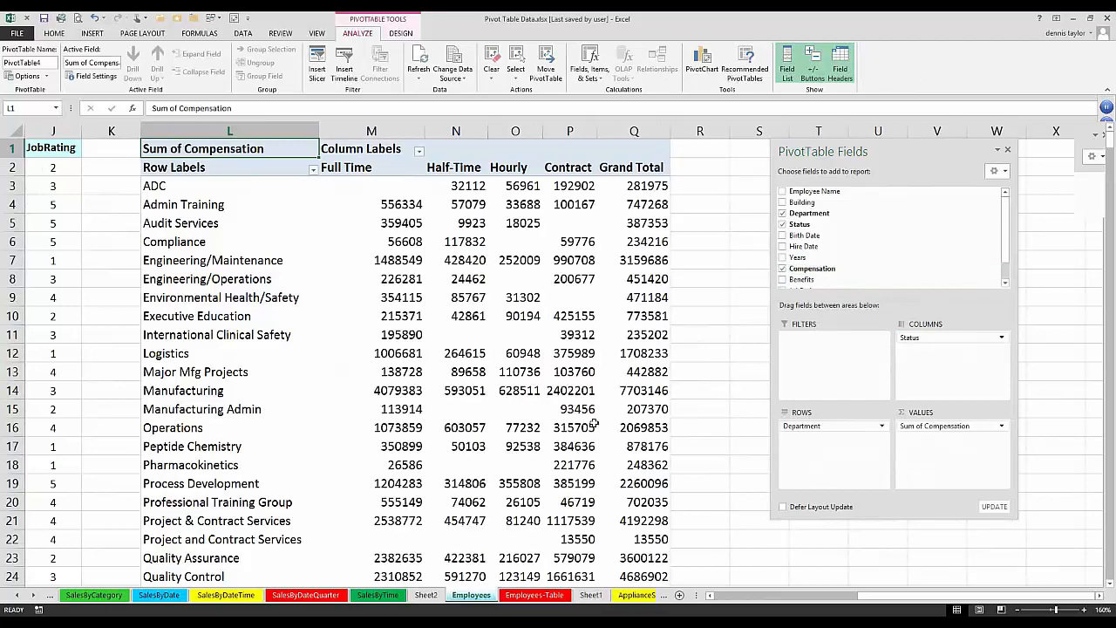
Review the compensation PivotTable down to its Grand Total row and look over the Department labels from ADC to Manufacturing
scroll(593, 424, "down", 2)
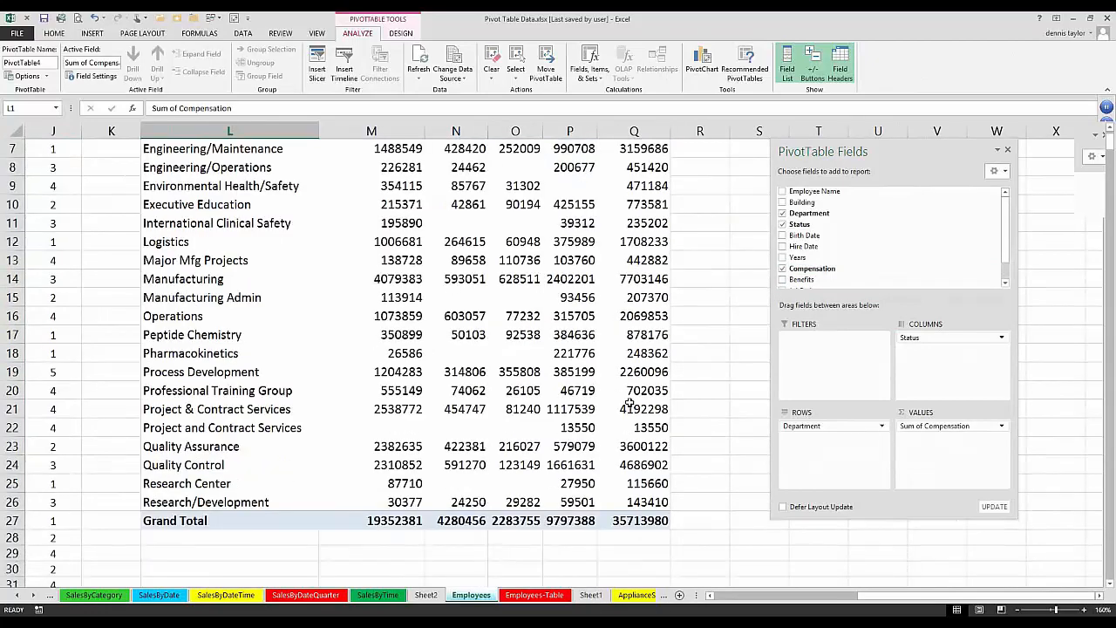
scroll(630, 403, "up", 2)
left_click(226, 185)
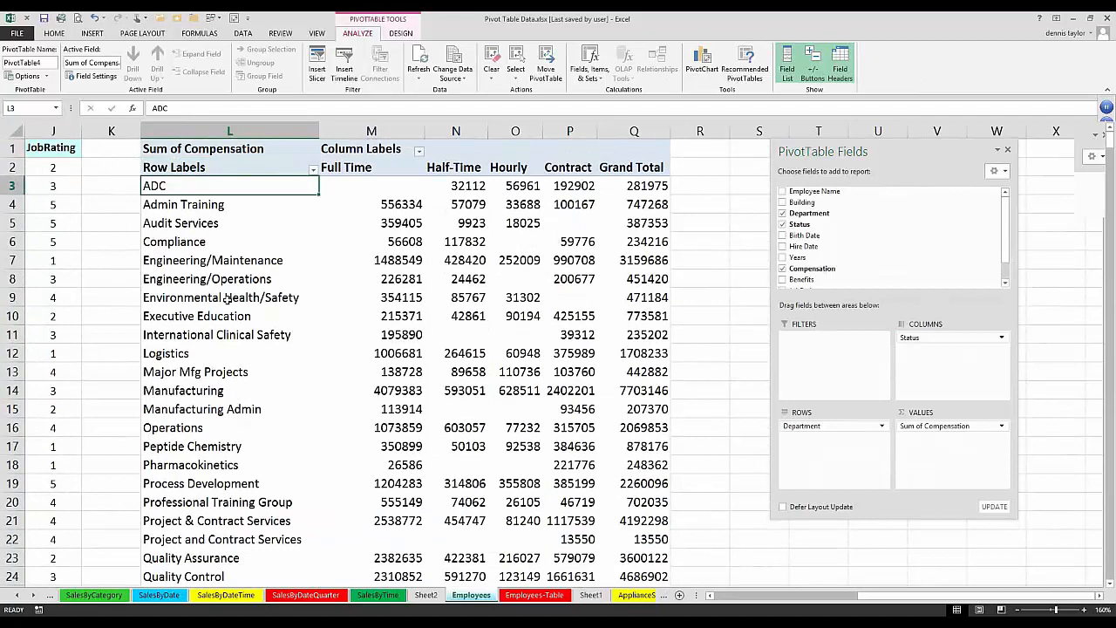
left_click_drag(225, 297, 232, 398)
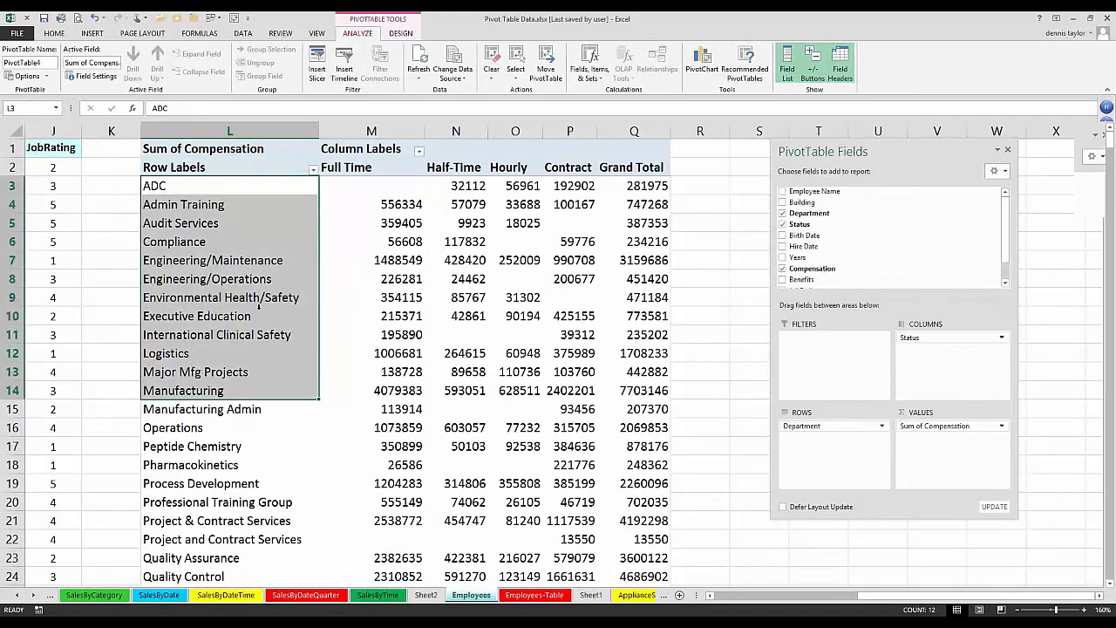
left_click(261, 299)
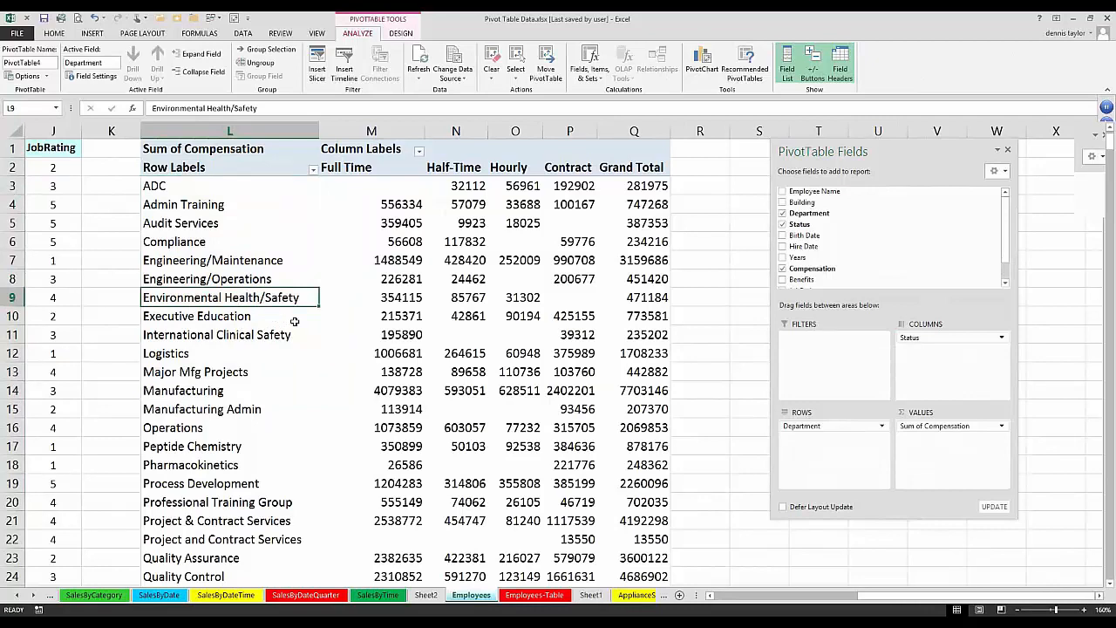
Compare the similarly named departments Project & Contract Services and Project and Contract Services in rows 21 and 22
scroll(295, 322, "down", 2)
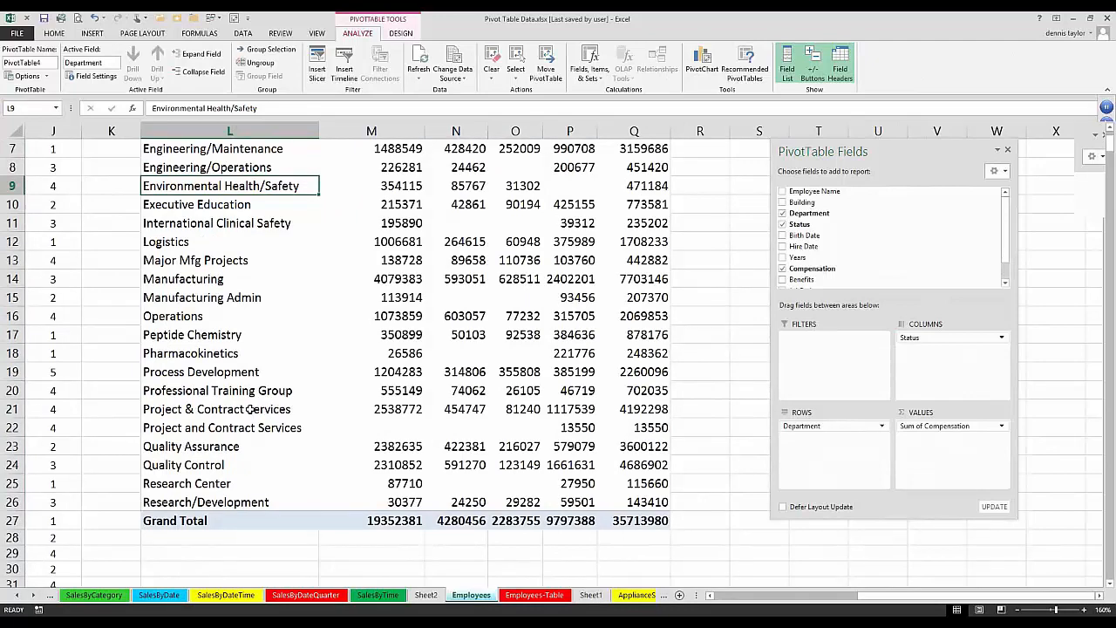
left_click(251, 408)
left_click(235, 429)
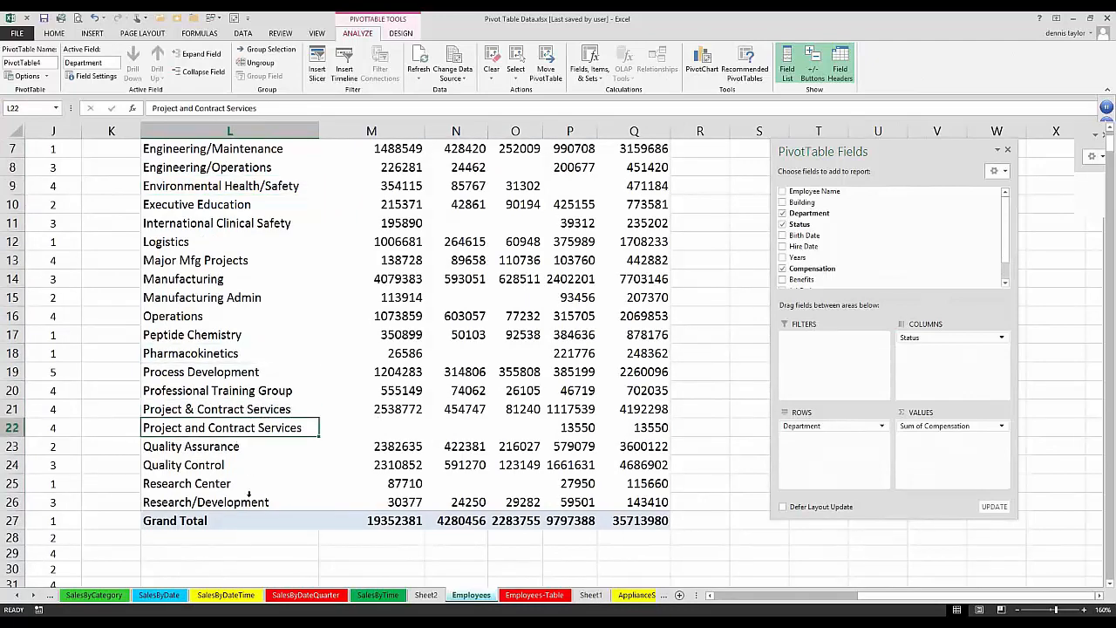
Check the compensation figures of the Project and Contract Services row against those of the Project & Contract Services row above it
left_click(247, 411)
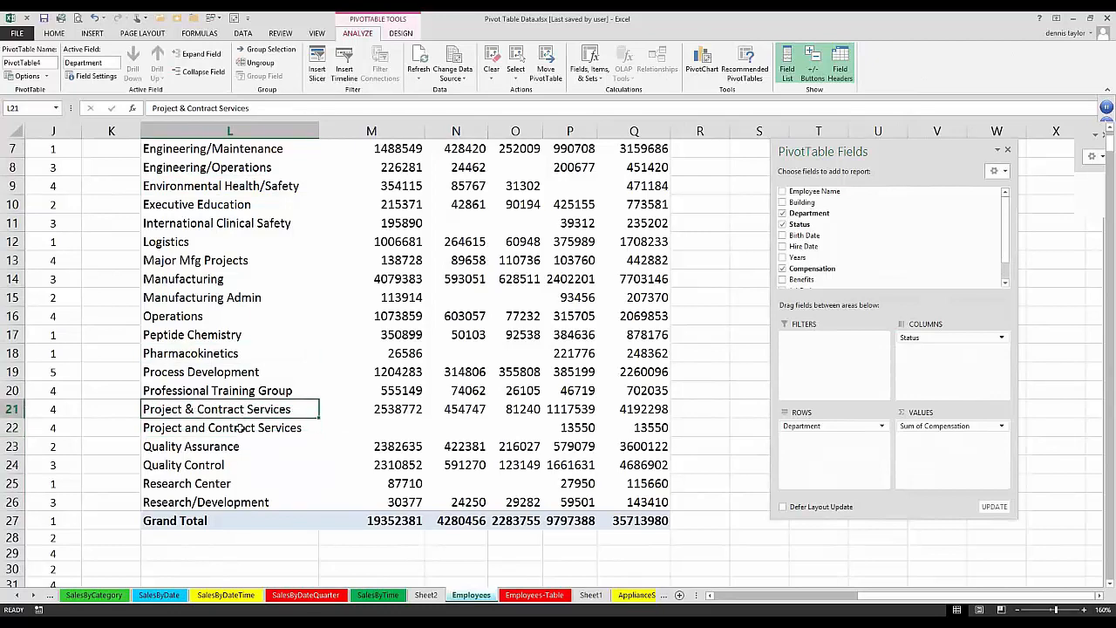
left_click(241, 427)
left_click(241, 410)
key("Down")
left_click_drag(583, 428, 638, 428)
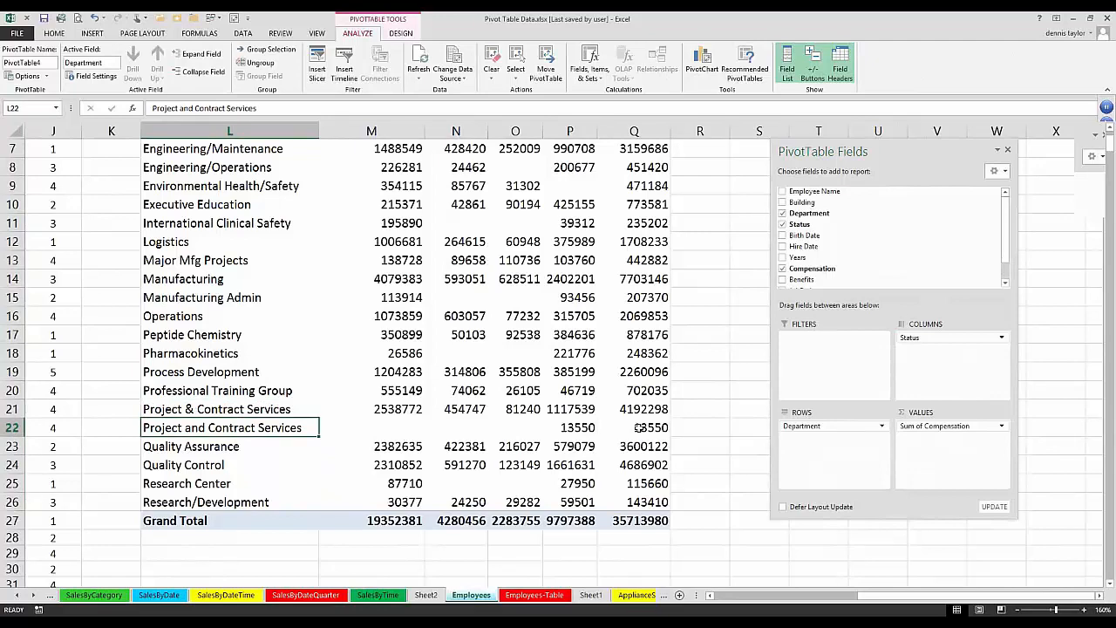
left_click(179, 428)
scroll(370, 353, "up", 1)
scroll(369, 353, "down", 1)
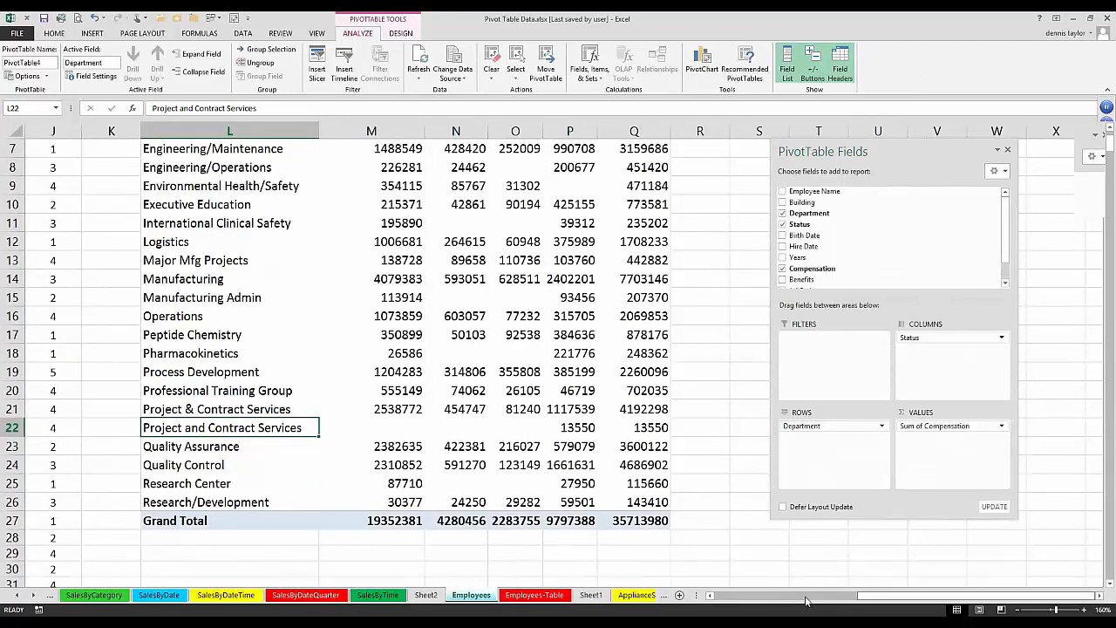
Correct the misnamed department in source cell C565 by filling Project & Contract Services from C564
left_click_drag(806, 599, 710, 600)
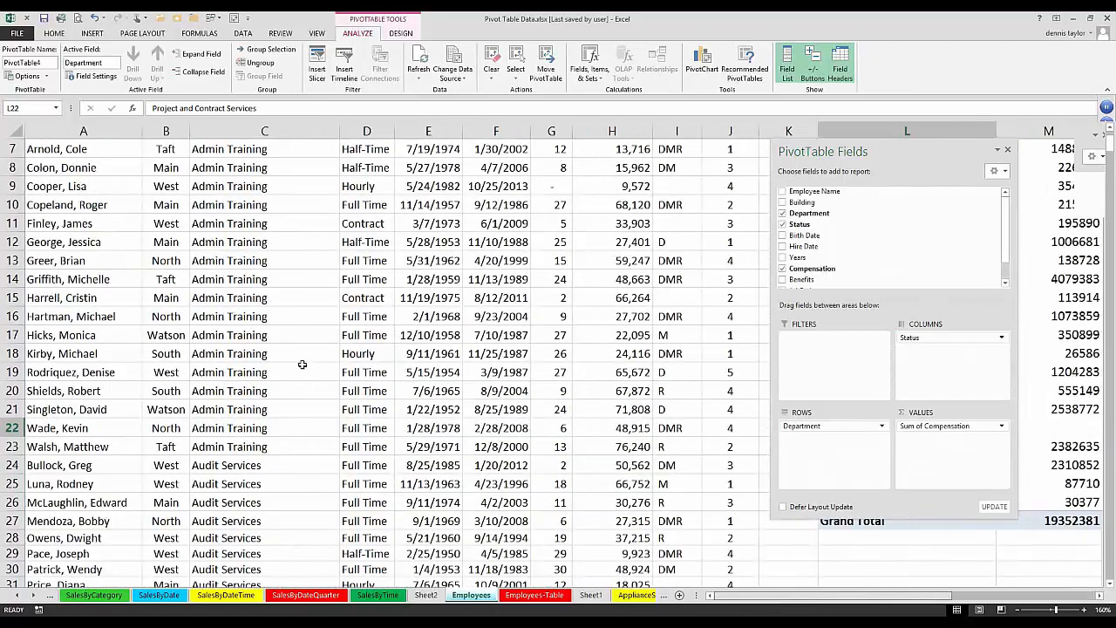
left_click(294, 359)
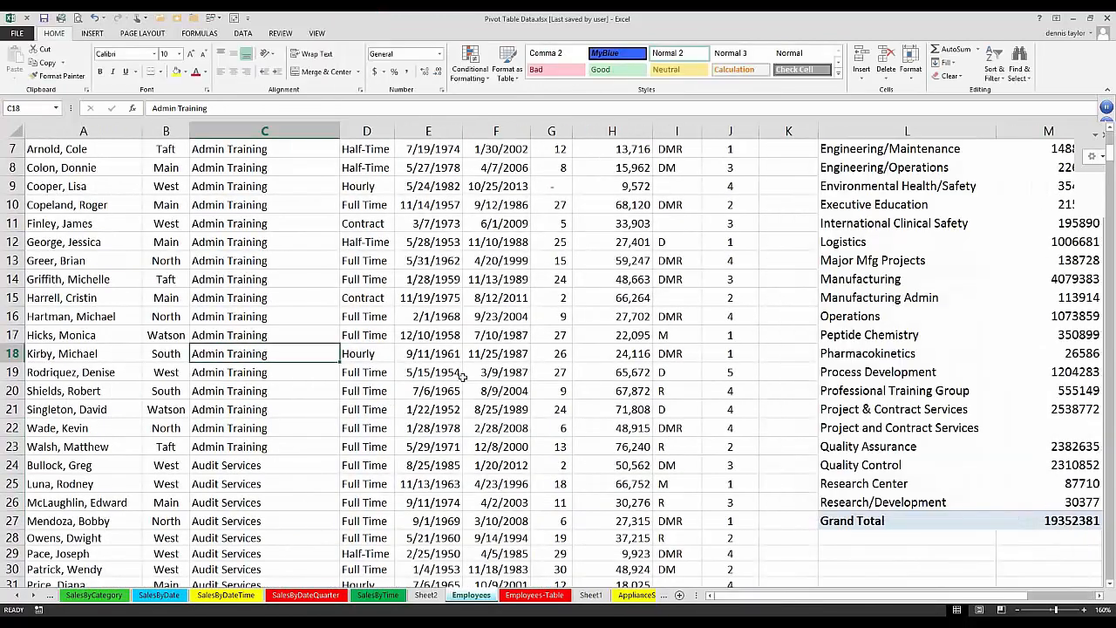
scroll(462, 375, "down", 20)
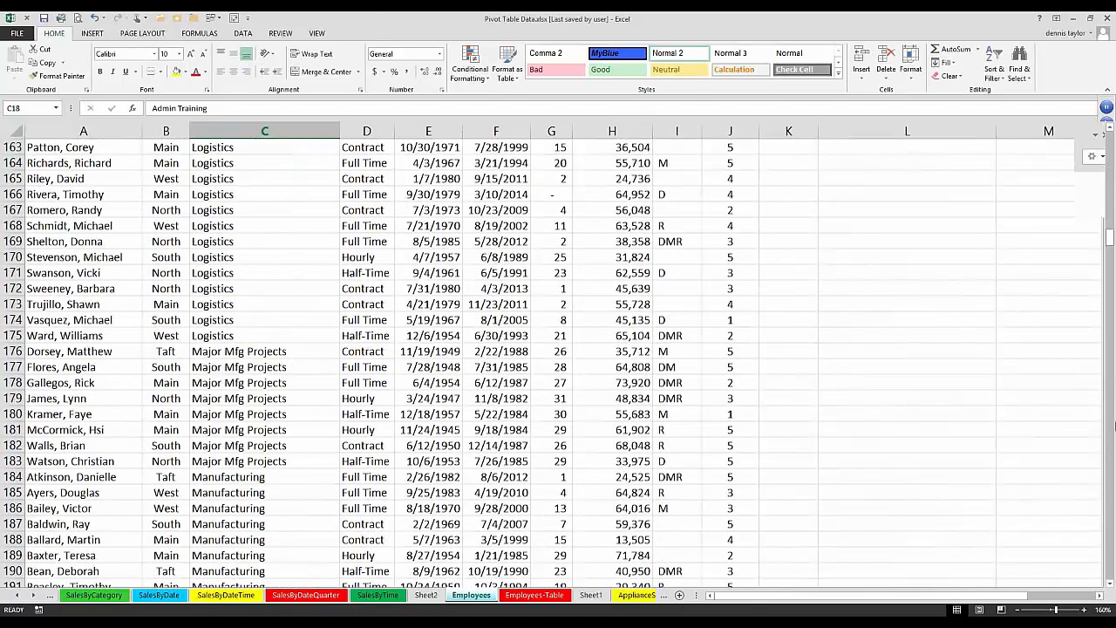
left_click_drag(1114, 424, 1114, 495)
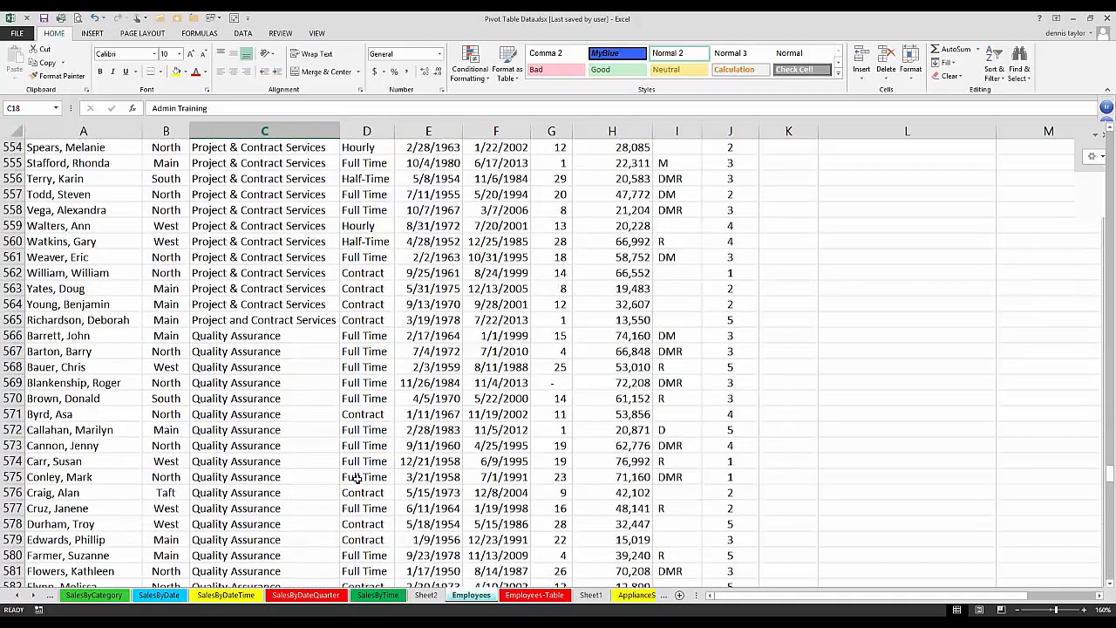
left_click(288, 319)
left_click(296, 302)
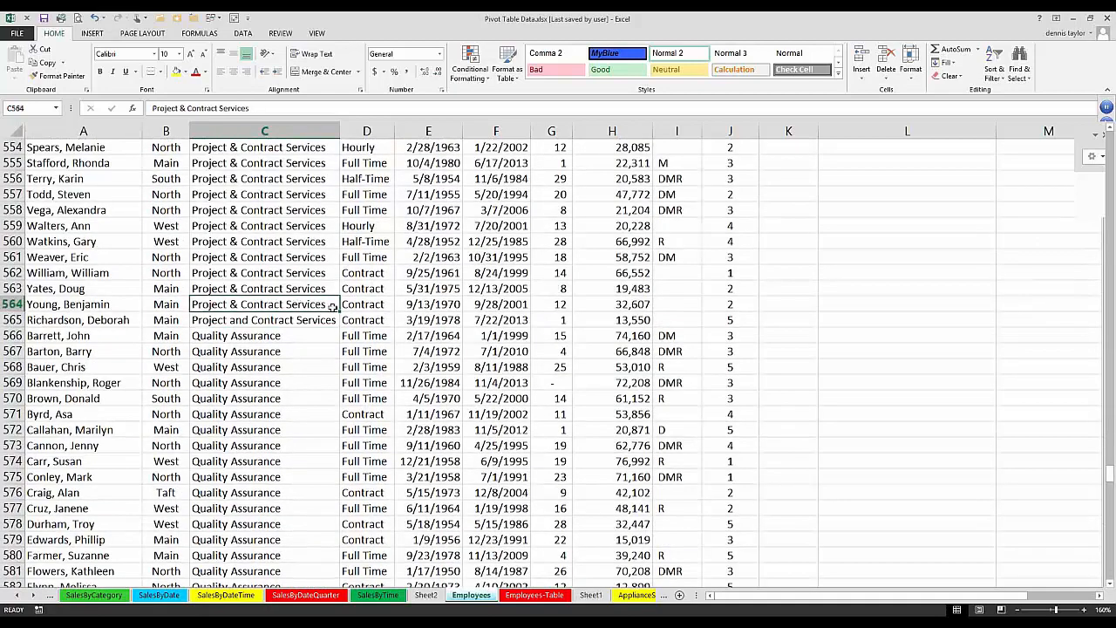
left_click_drag(339, 311, 298, 319)
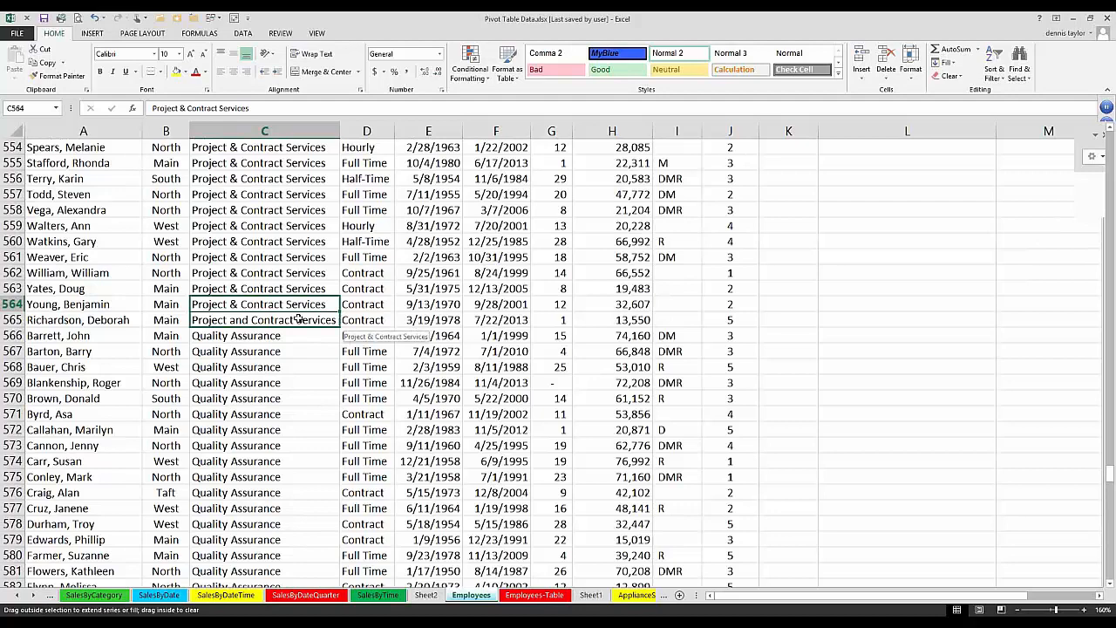
left_click(296, 319)
key("Up")
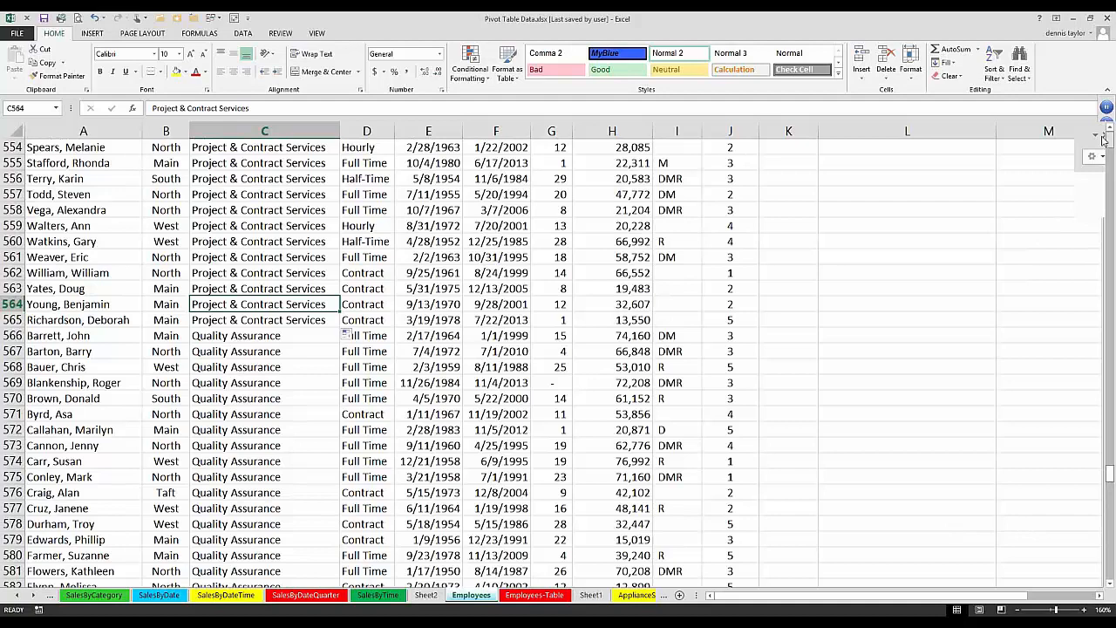
Return to the PivotTable and check whether its rows 21 and 22 reflect the corrected department name
left_click_drag(1109, 474, 1104, 140)
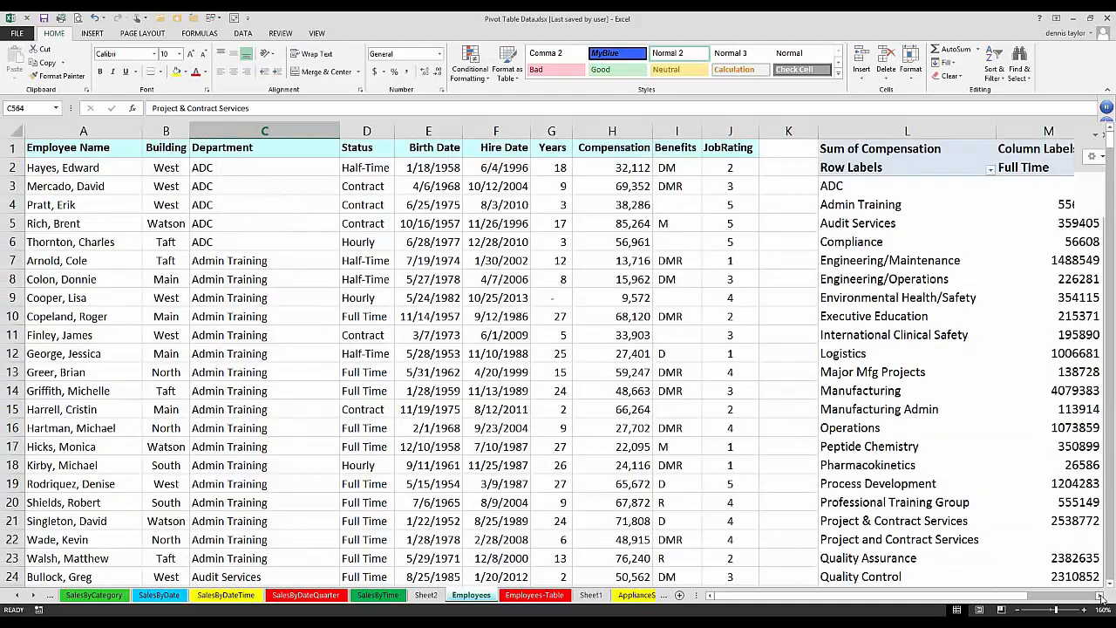
left_click_drag(1100, 597, 1100, 597)
scroll(518, 440, "down", 2)
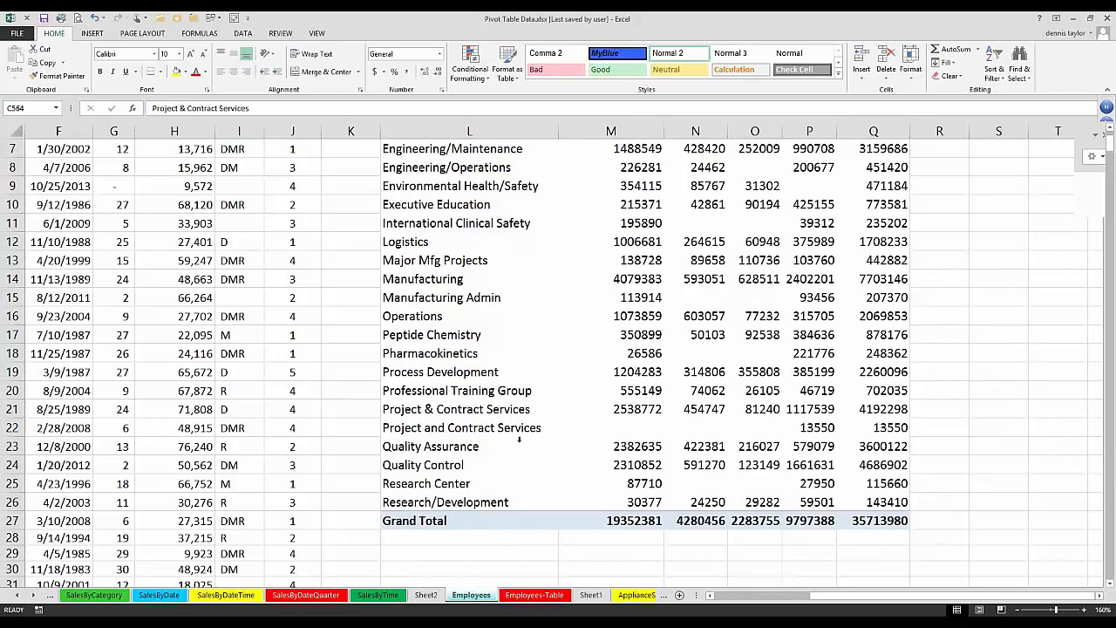
left_click(500, 427)
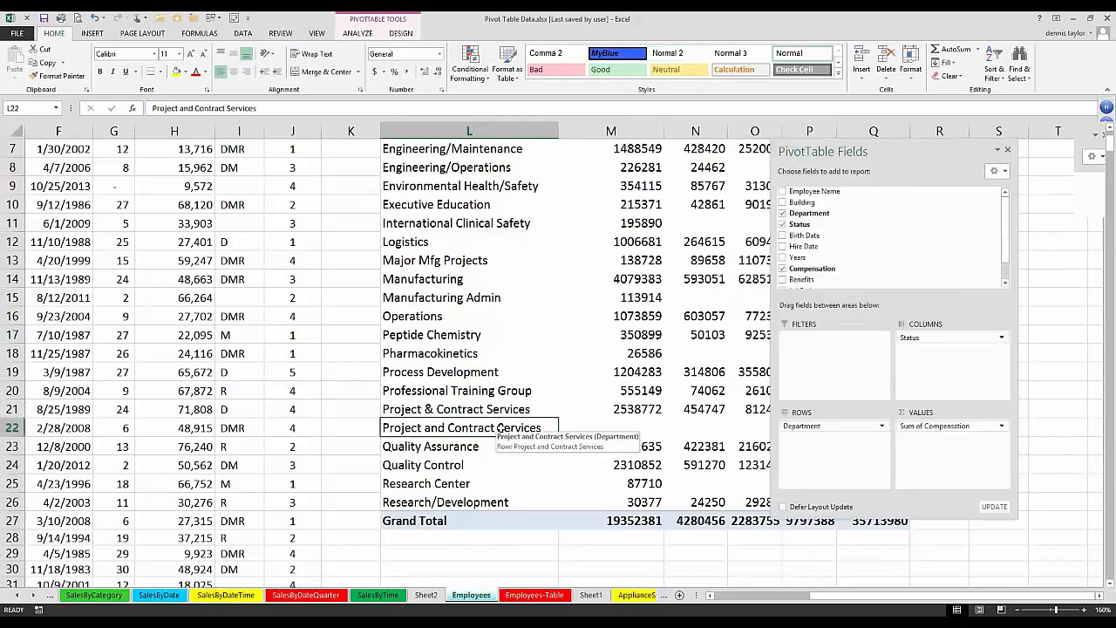
left_click(1099, 596)
left_click(1098, 596)
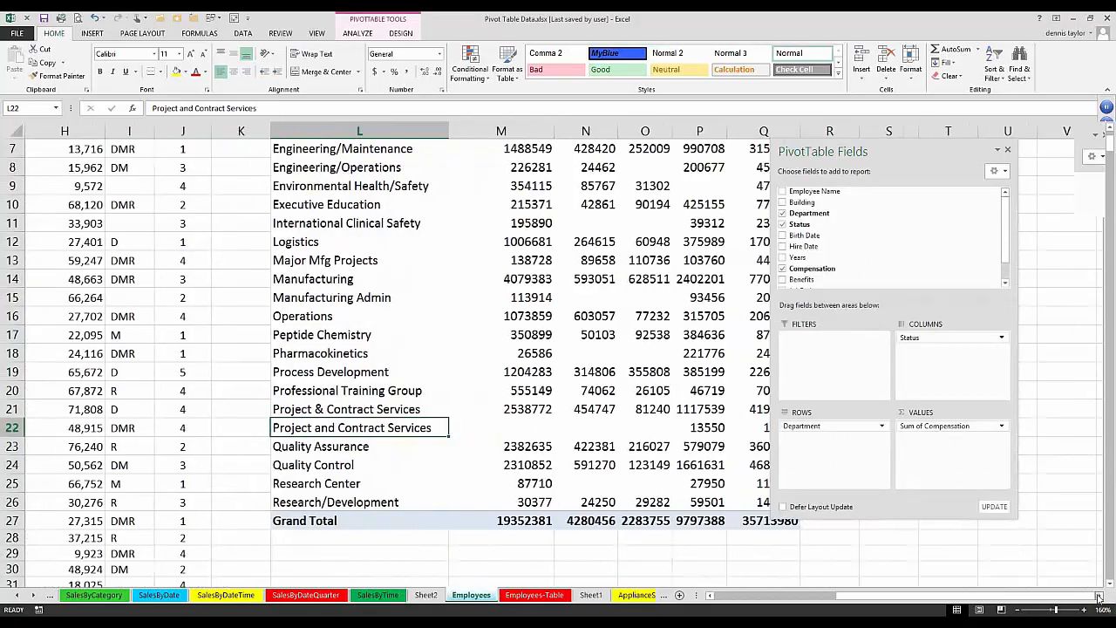
left_click(1098, 596)
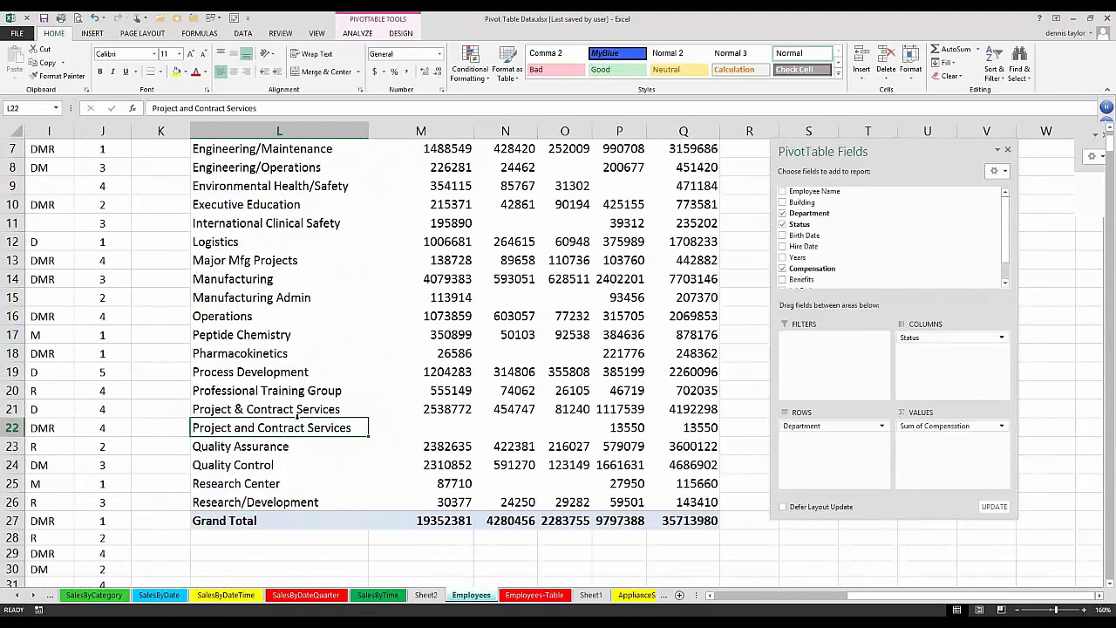
left_click(212, 408)
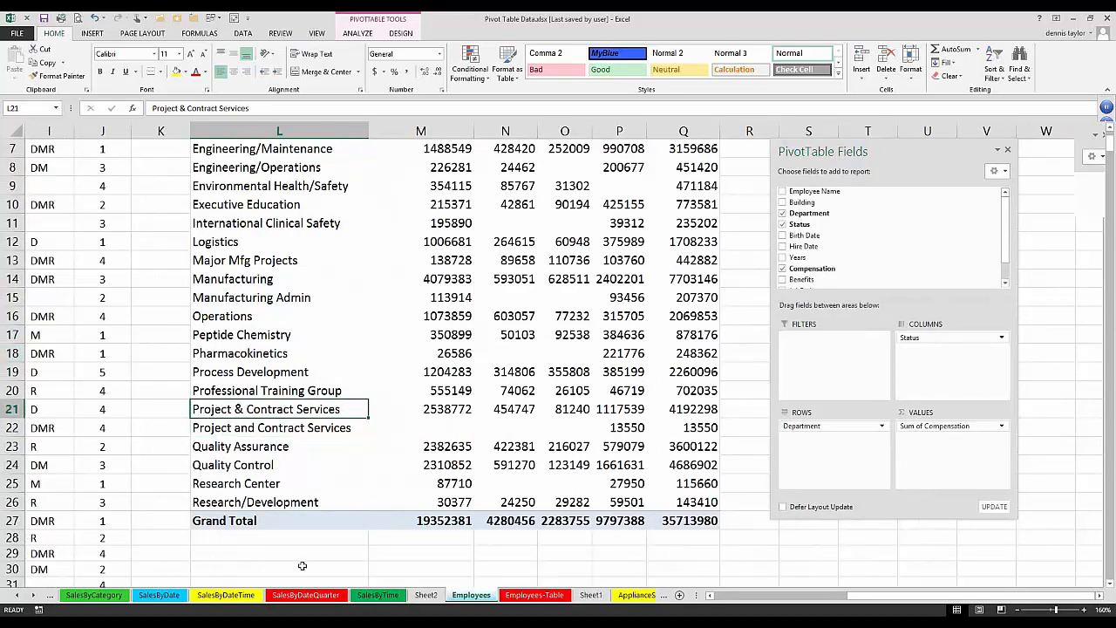
key("Down")
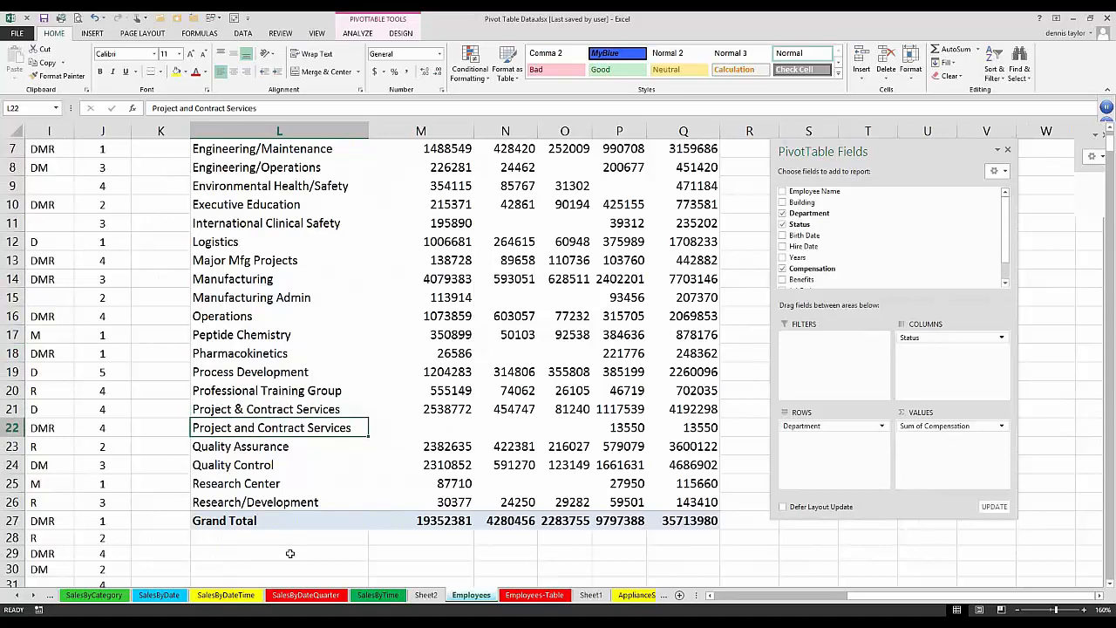
Examine the Peptide Chemistry and Major Mfg Projects rows, including the Full Time compensation for Major Mfg Projects
left_click(258, 338)
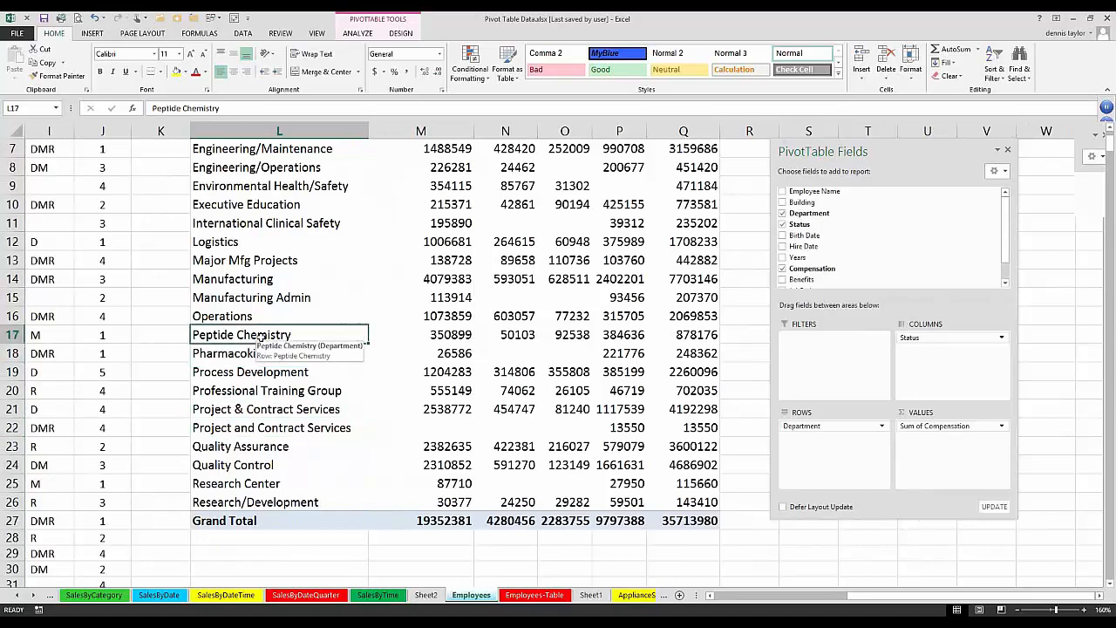
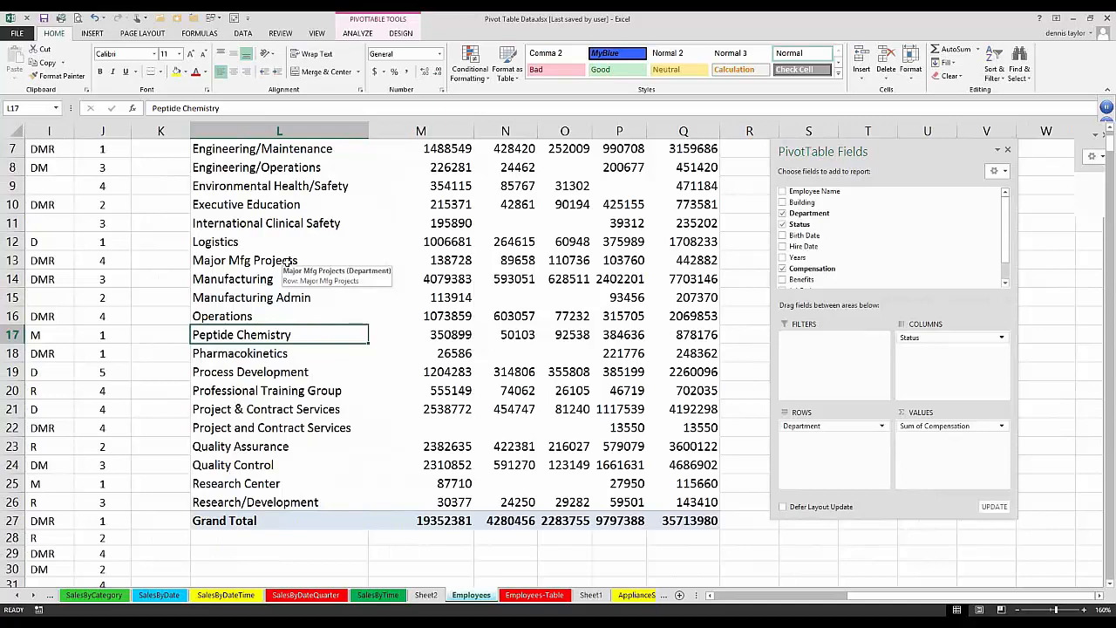
left_click(288, 261)
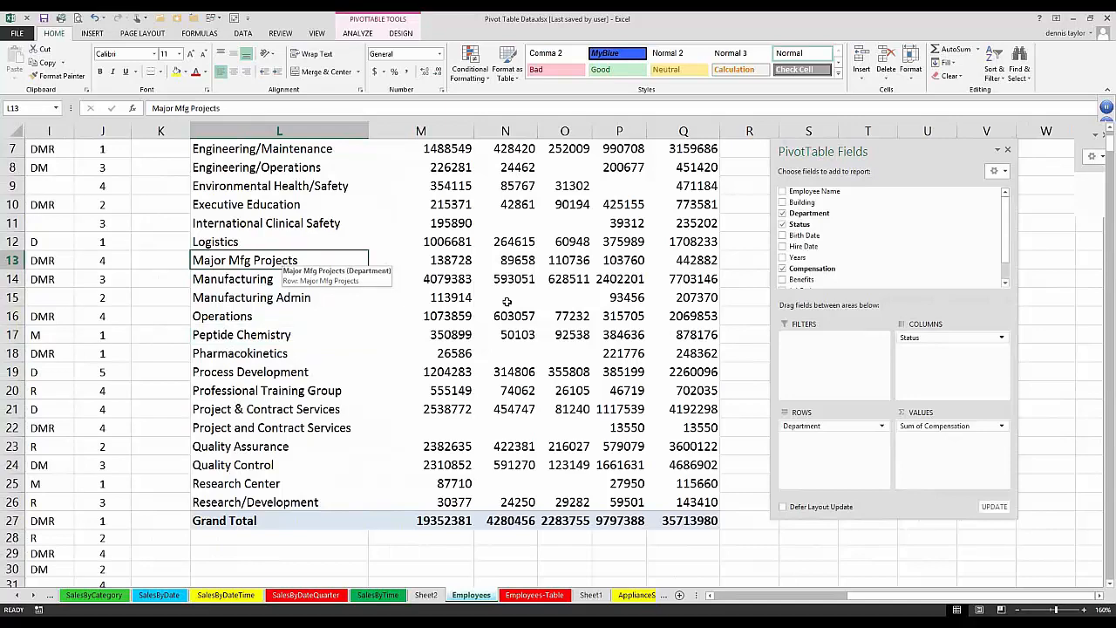
mouse_move(463, 259)
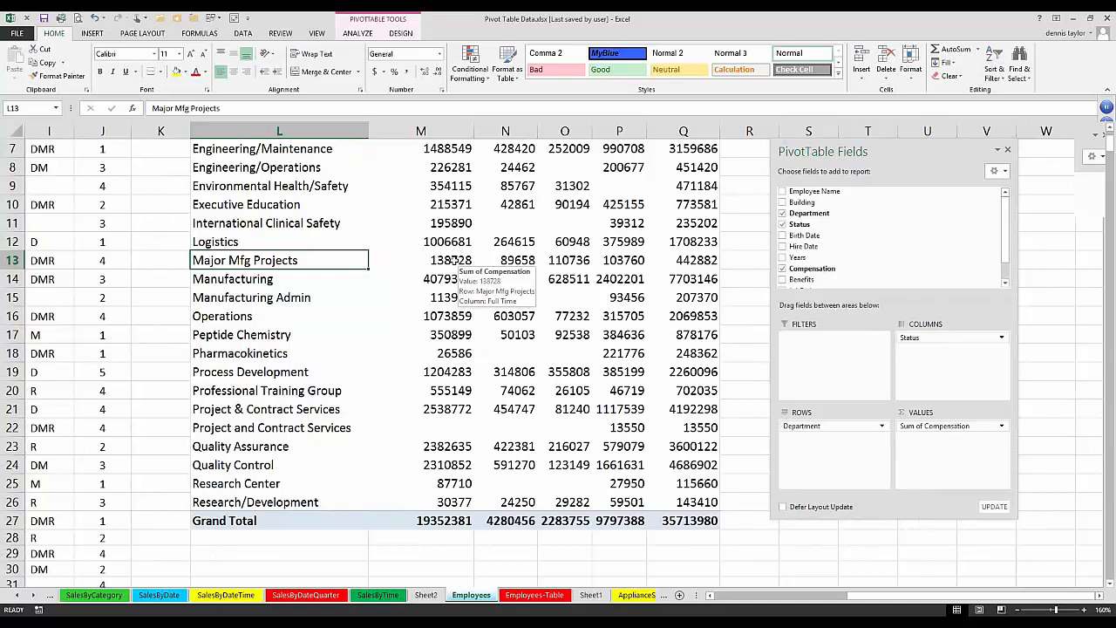
left_click(453, 260)
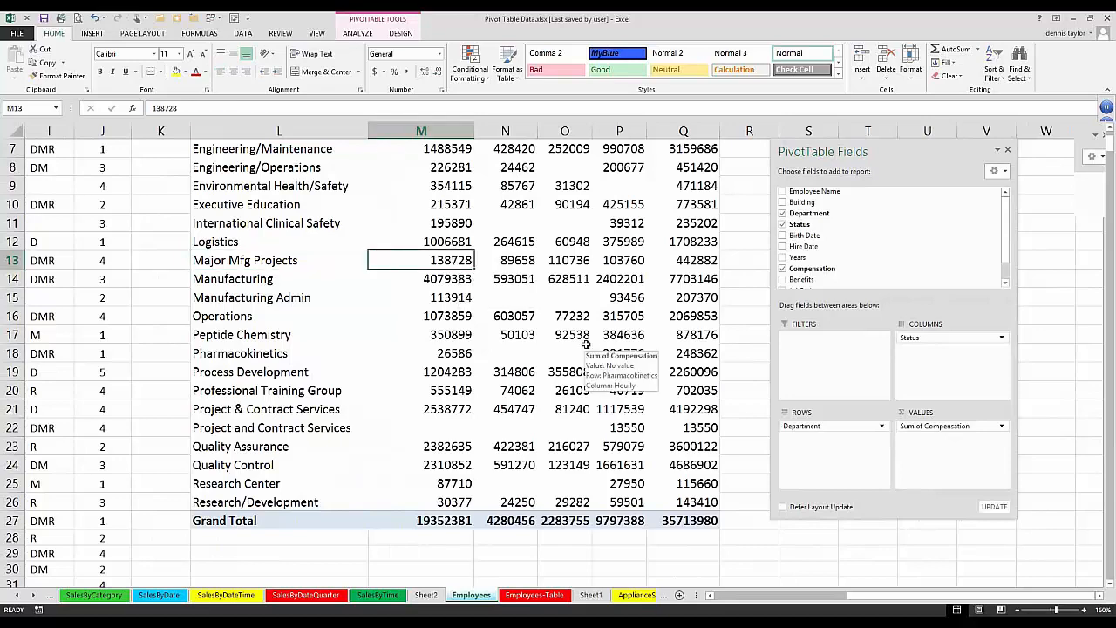
scroll(586, 344, "up", 2)
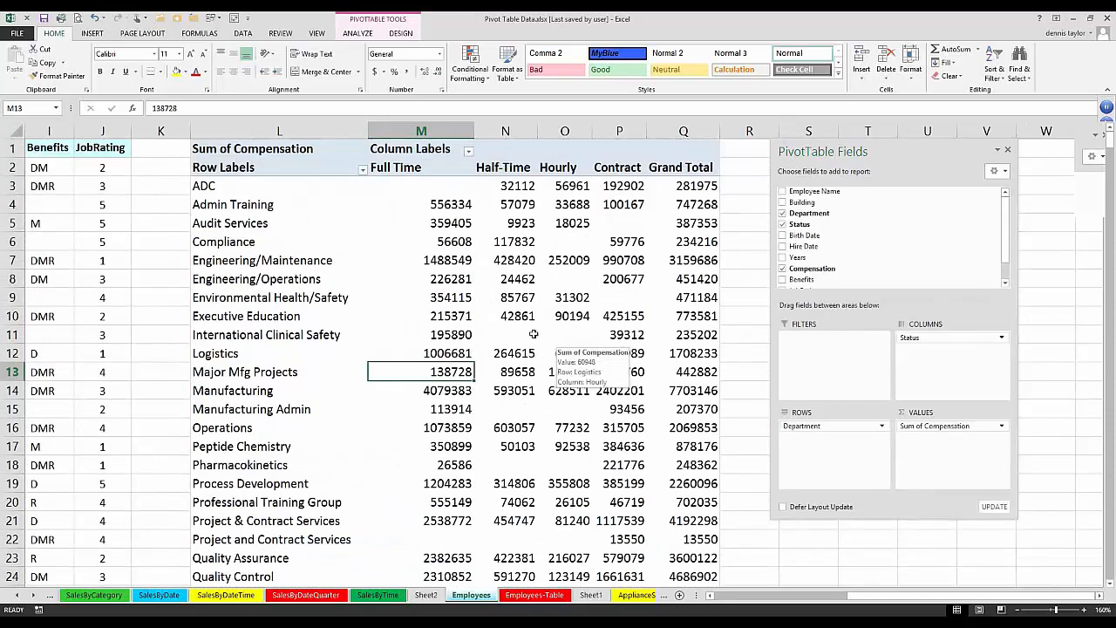
Refresh the PivotTable from the corrected Employees data and check the Grand Total for Project & Contract Services
left_click(356, 33)
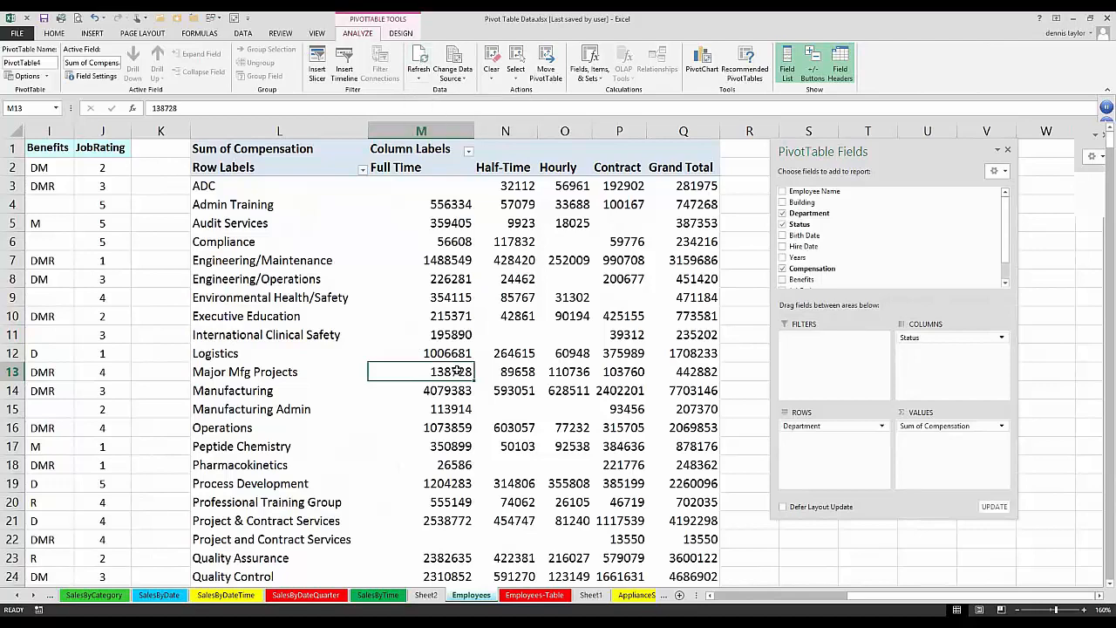
scroll(437, 343, "down", 5)
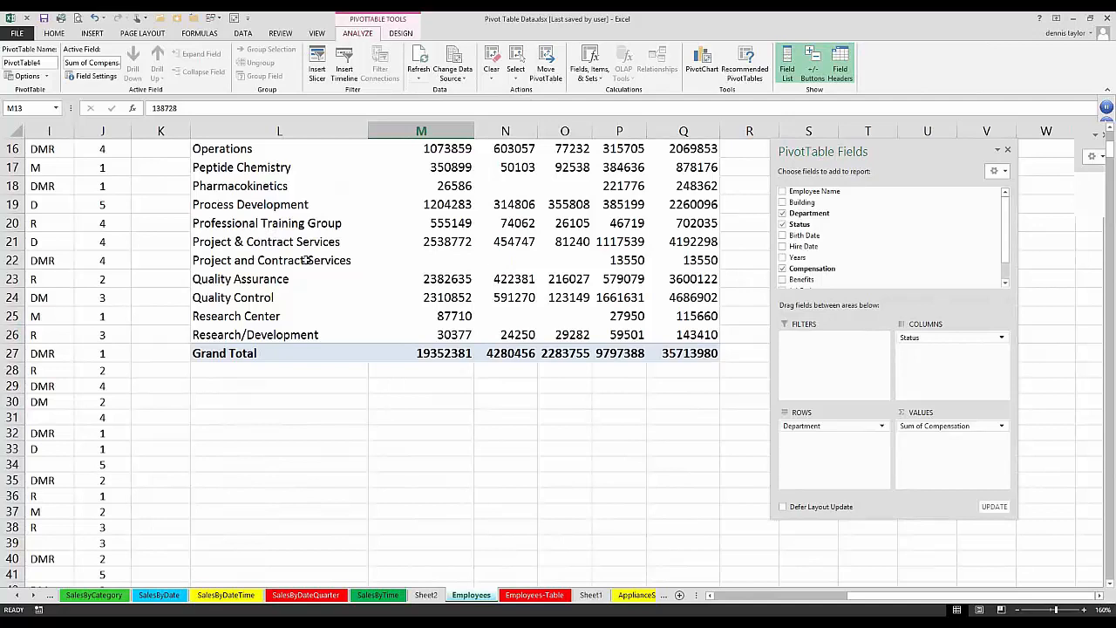
left_click_drag(307, 260, 669, 260)
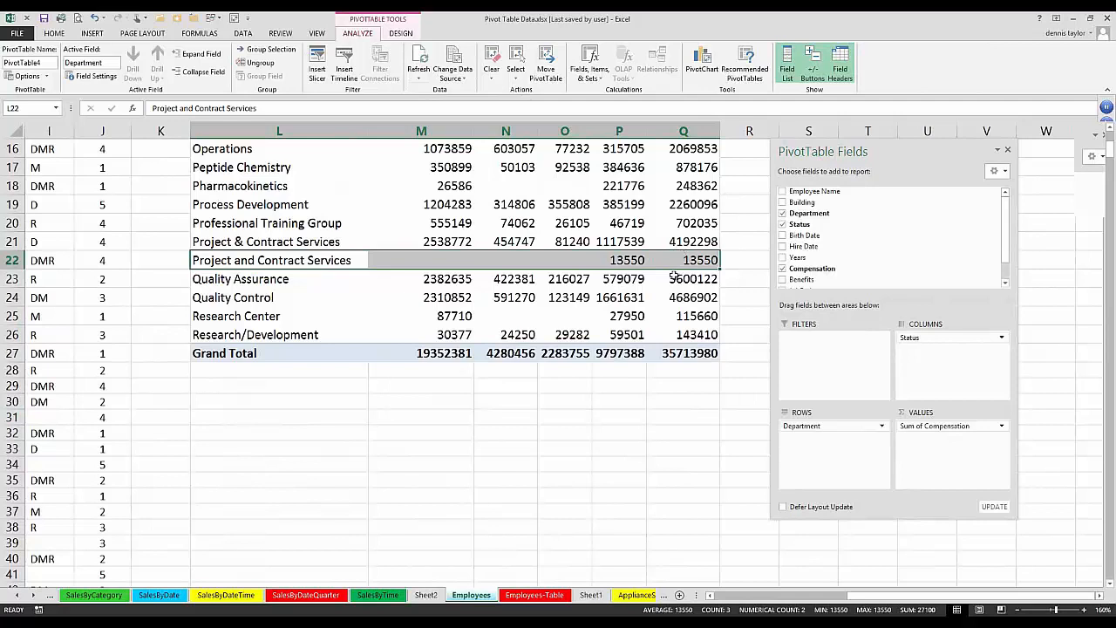
mouse_move(674, 275)
left_click(420, 55)
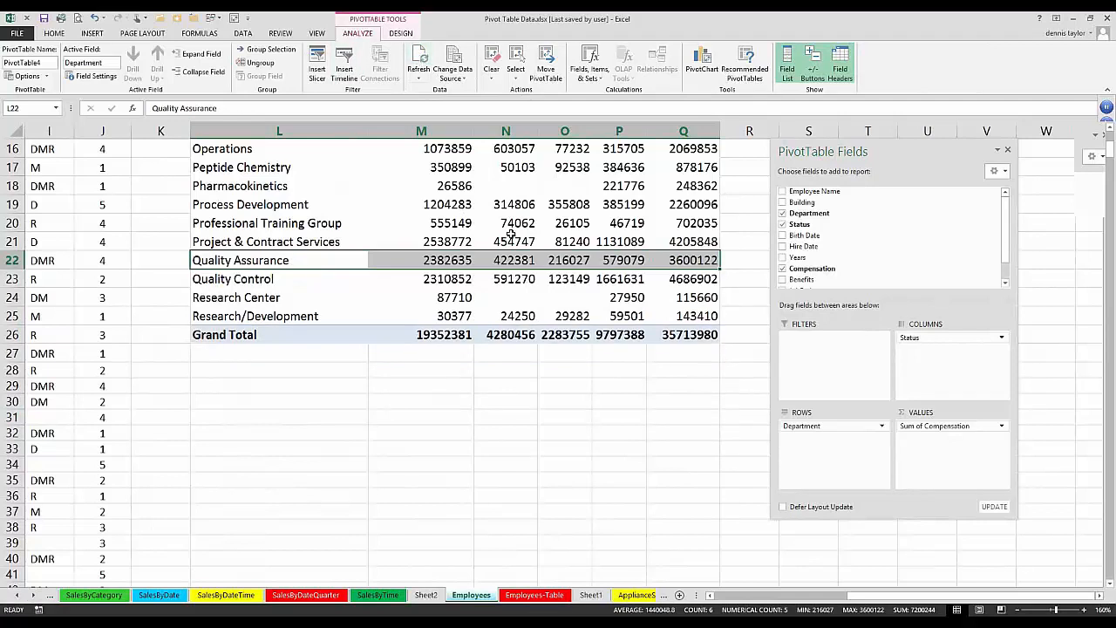
left_click(688, 242)
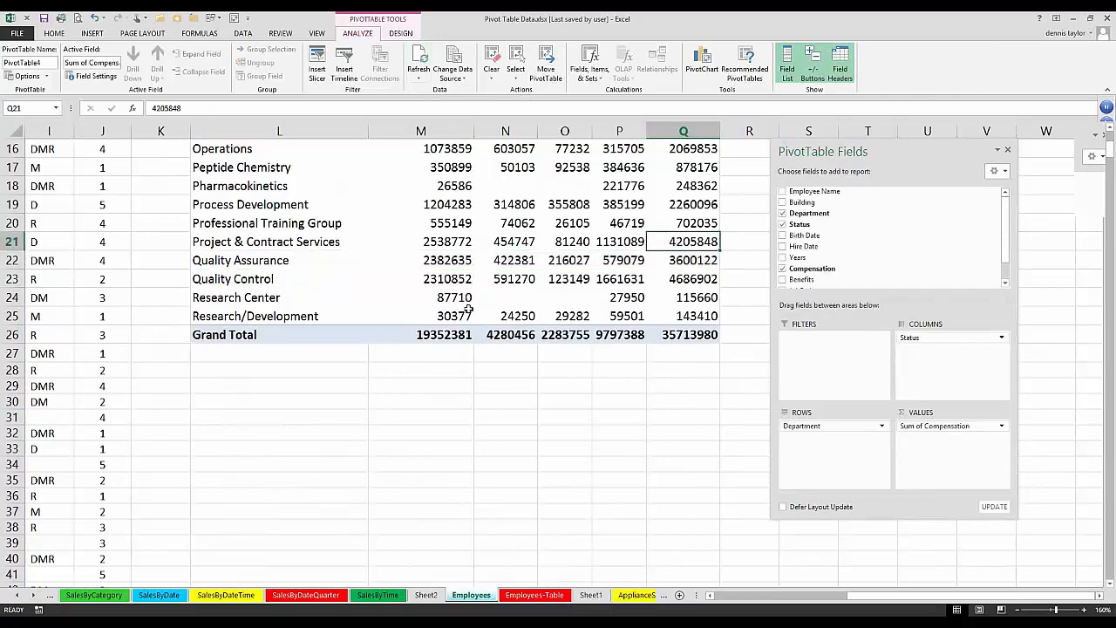
scroll(465, 303, "up", 4)
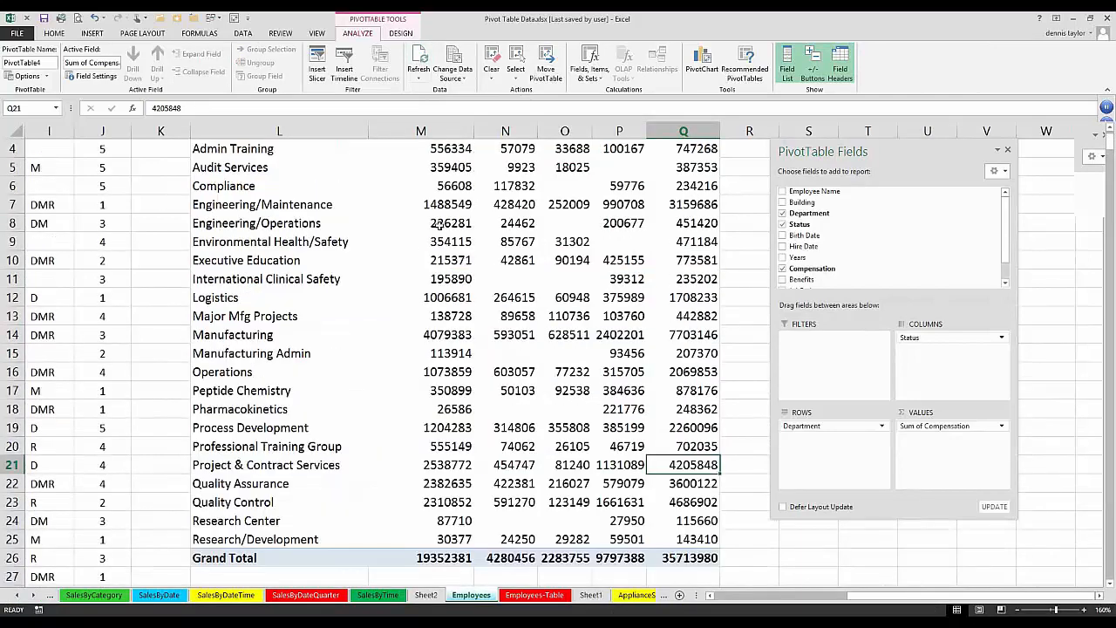
left_click(450, 224)
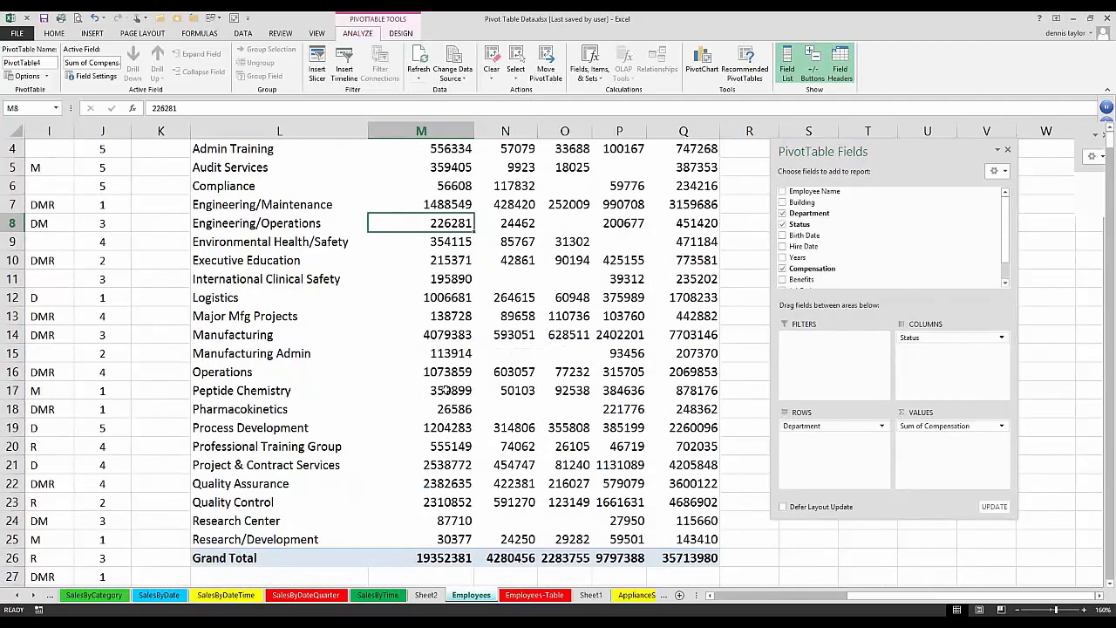
Switch the PivotTable's report layout to Tabular Form to replace the generic Row Labels and Column Labels headings with field names
scroll(445, 389, "up", 1)
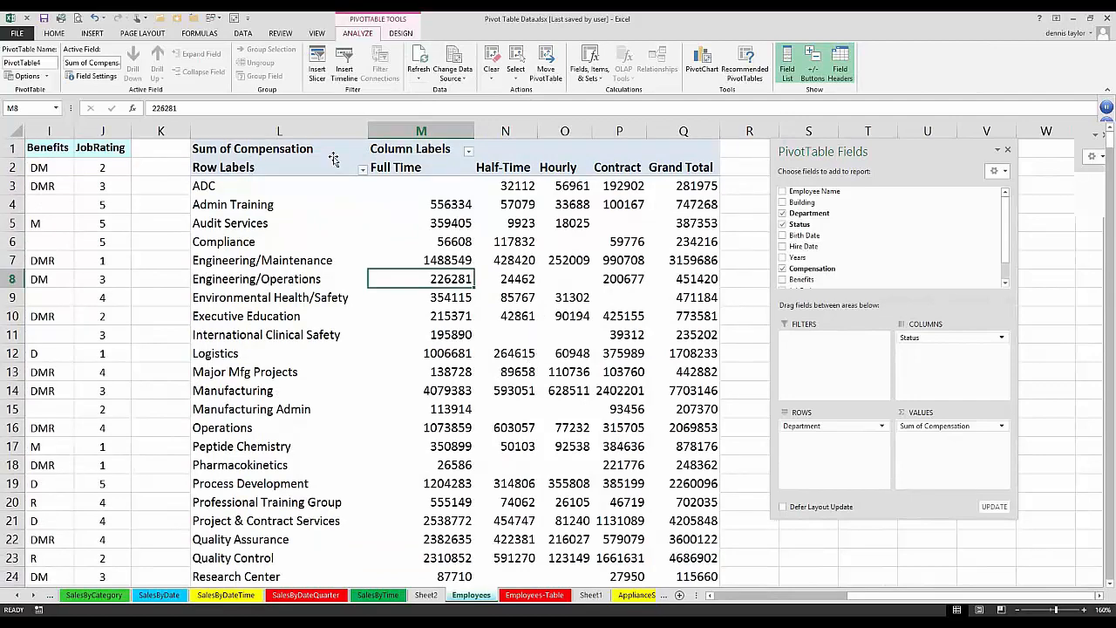
left_click(250, 167)
left_click(410, 149)
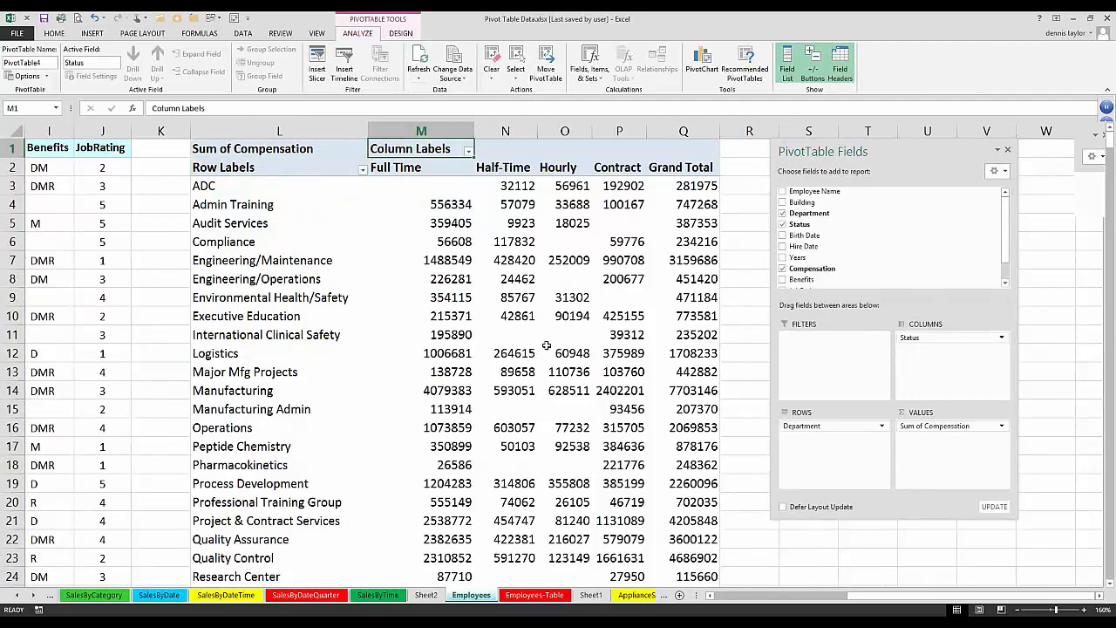
left_click(305, 168)
left_click(380, 146)
left_click(401, 35)
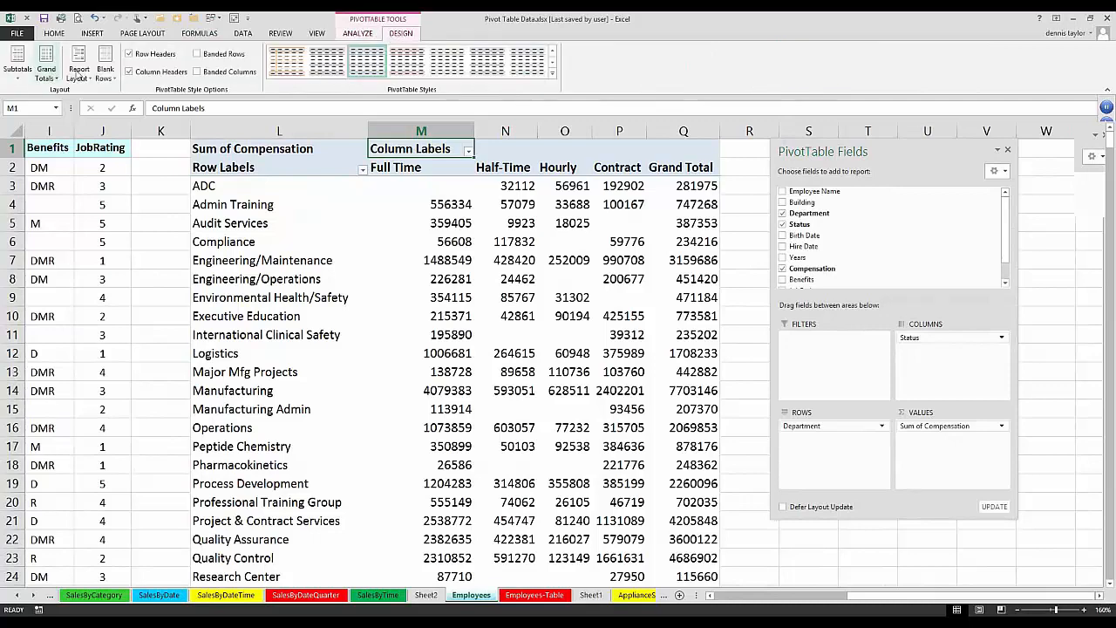
left_click(78, 74)
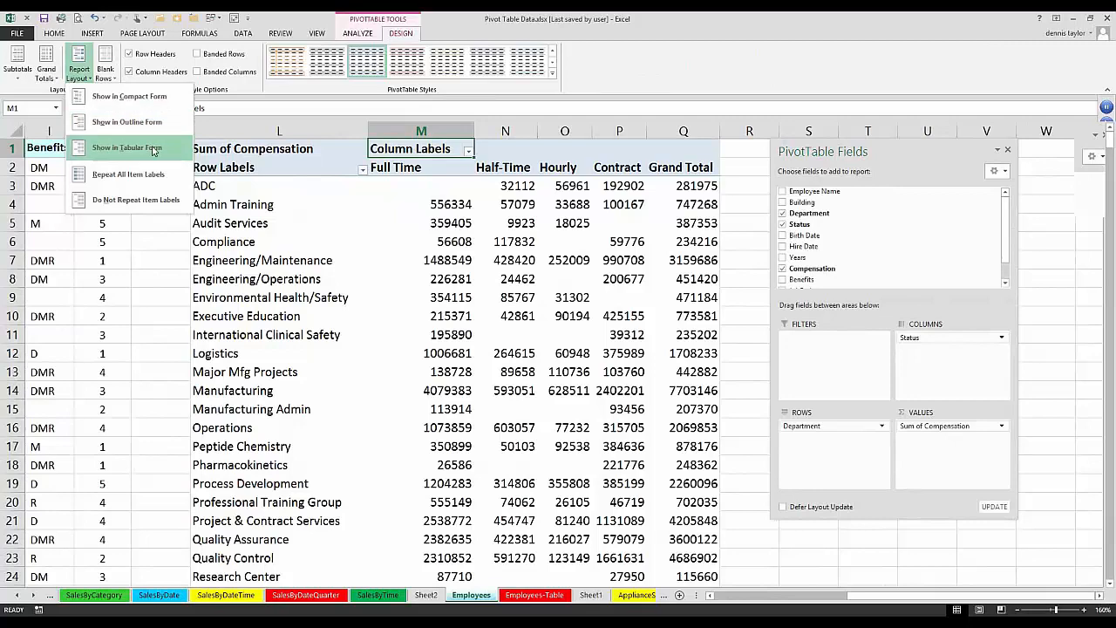
left_click(154, 148)
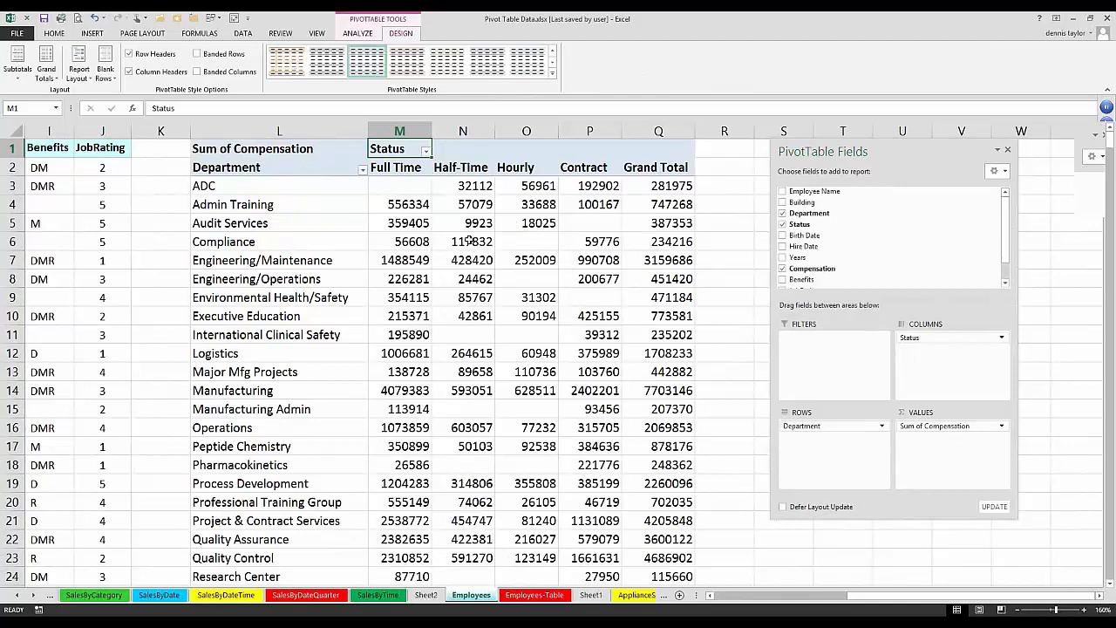
Open the number format of the compensation values and choose the custom type #,##0 as the base code
left_click(469, 241)
right_click(469, 242)
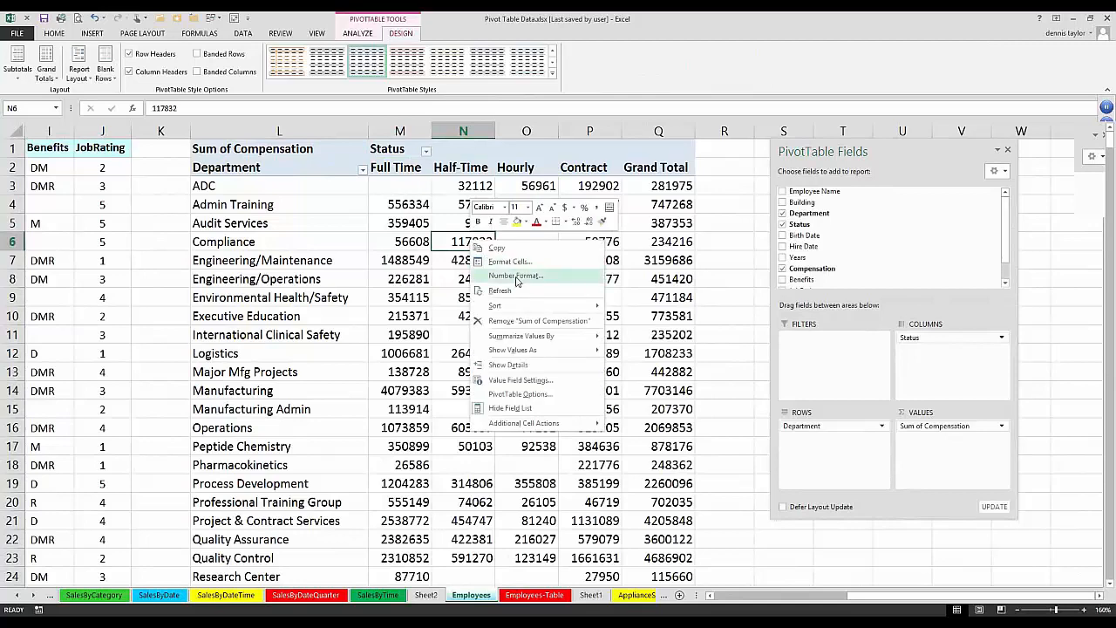
left_click(517, 277)
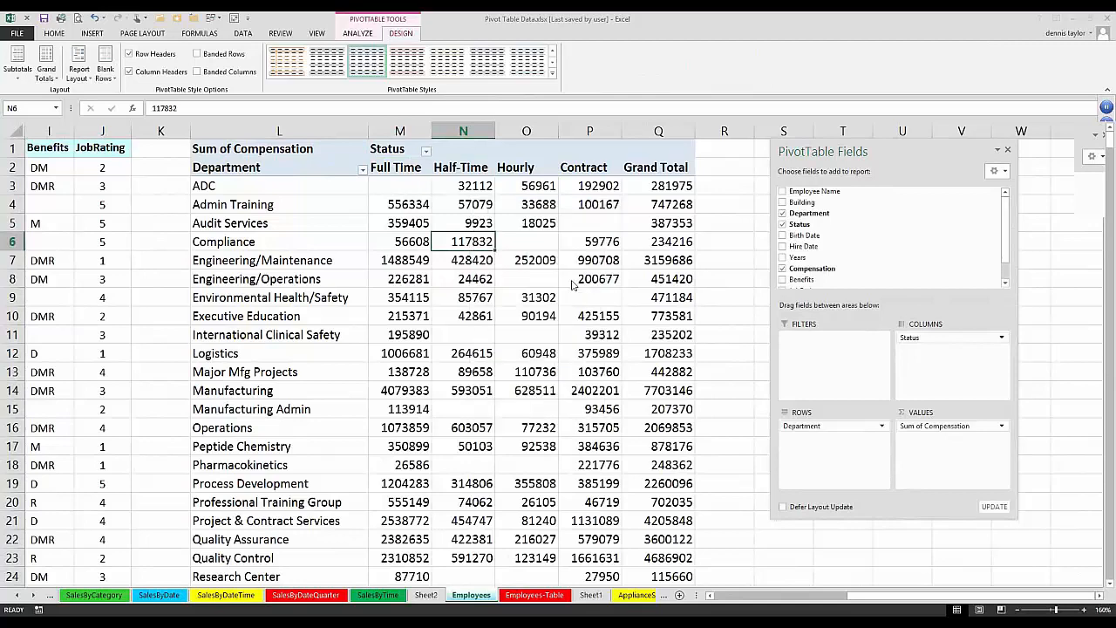
left_click_drag(551, 148, 589, 280)
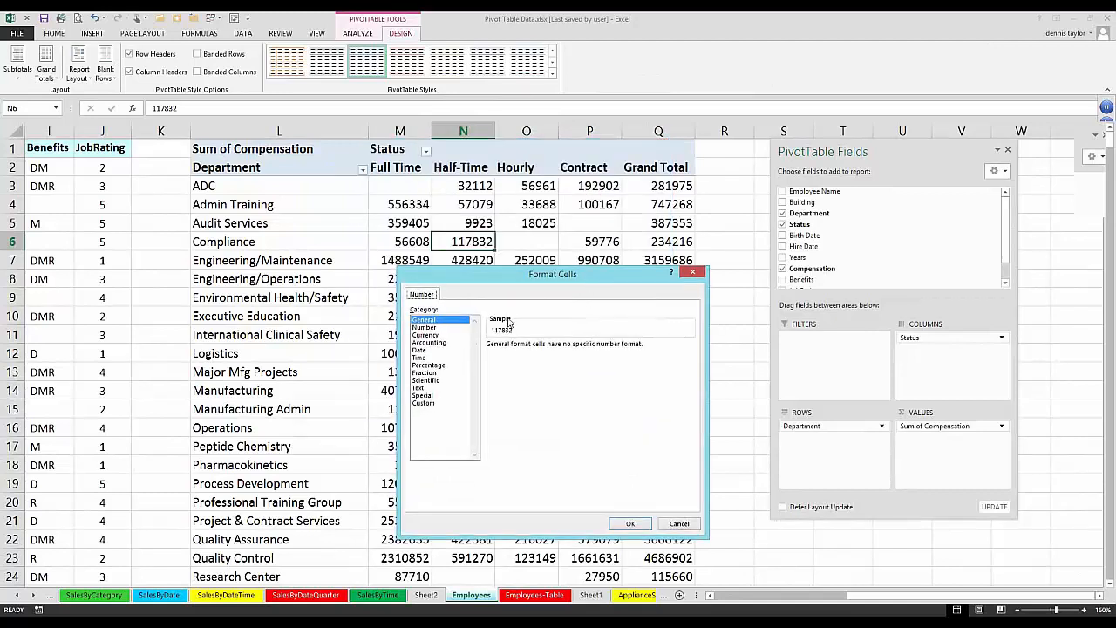
left_click(427, 403)
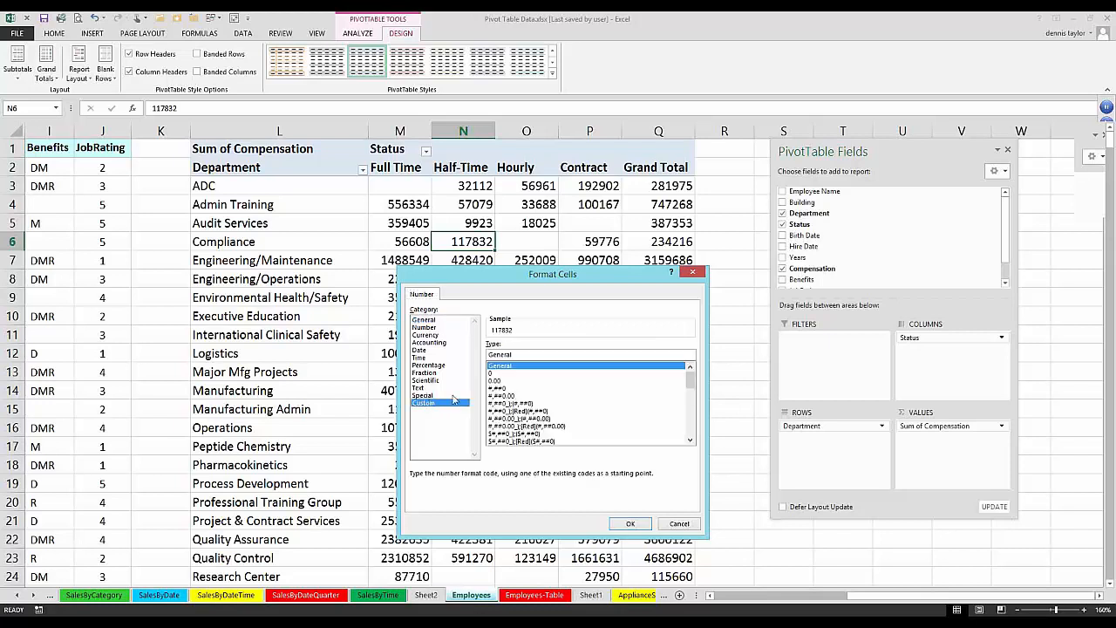
left_click(519, 351)
left_click(507, 388)
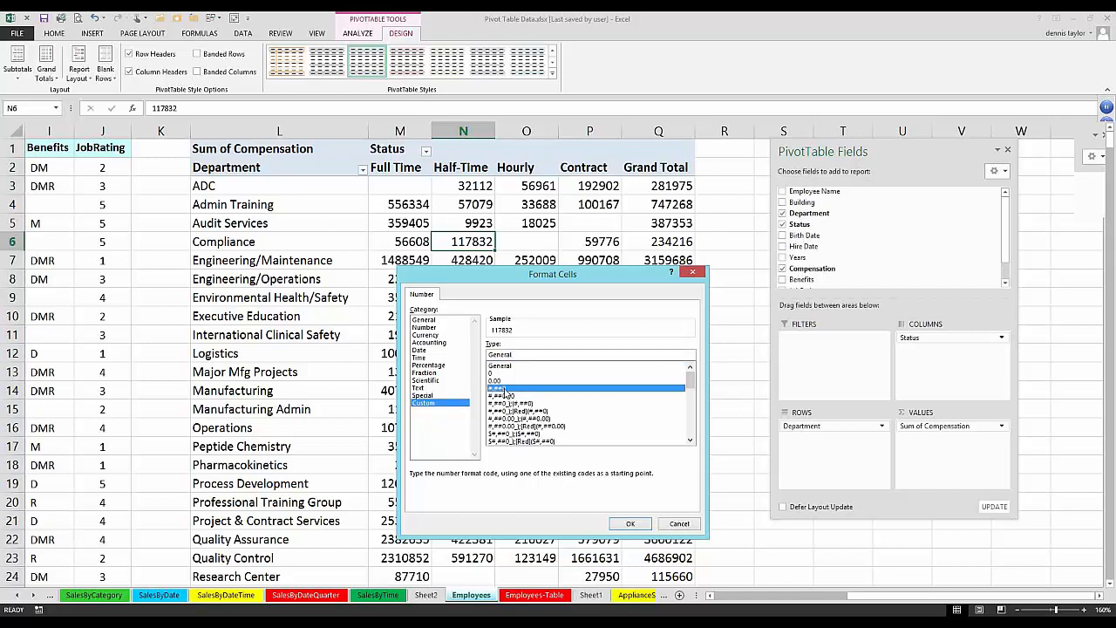
Extend the custom code to #,##0.0, for display in thousands, copy the code, and apply the format to the compensation values
left_click(542, 357)
type(".0")
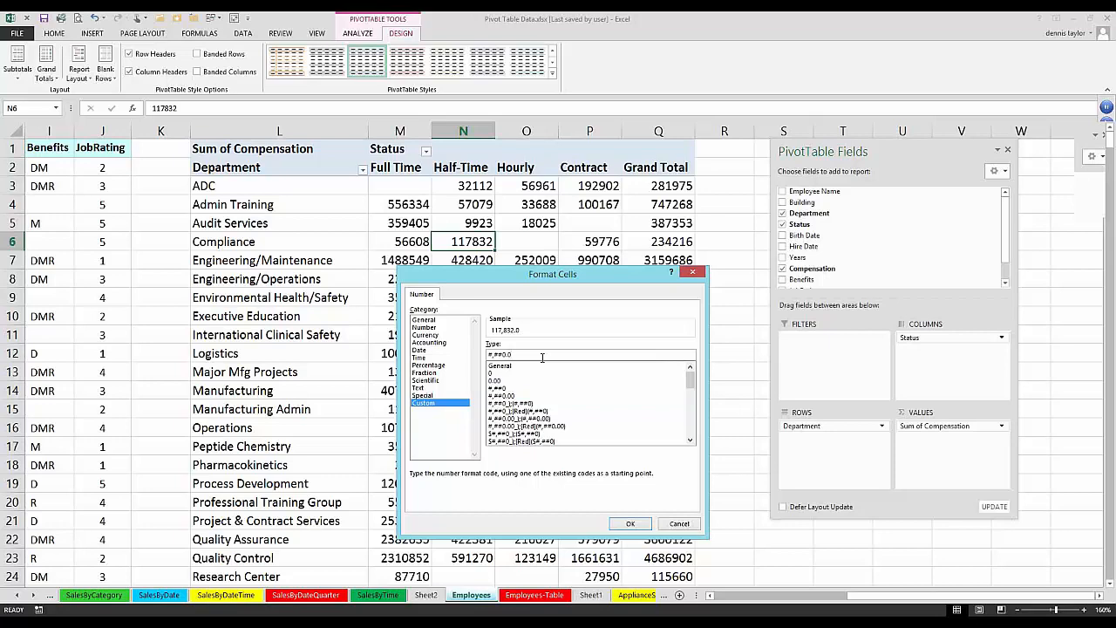
type(",")
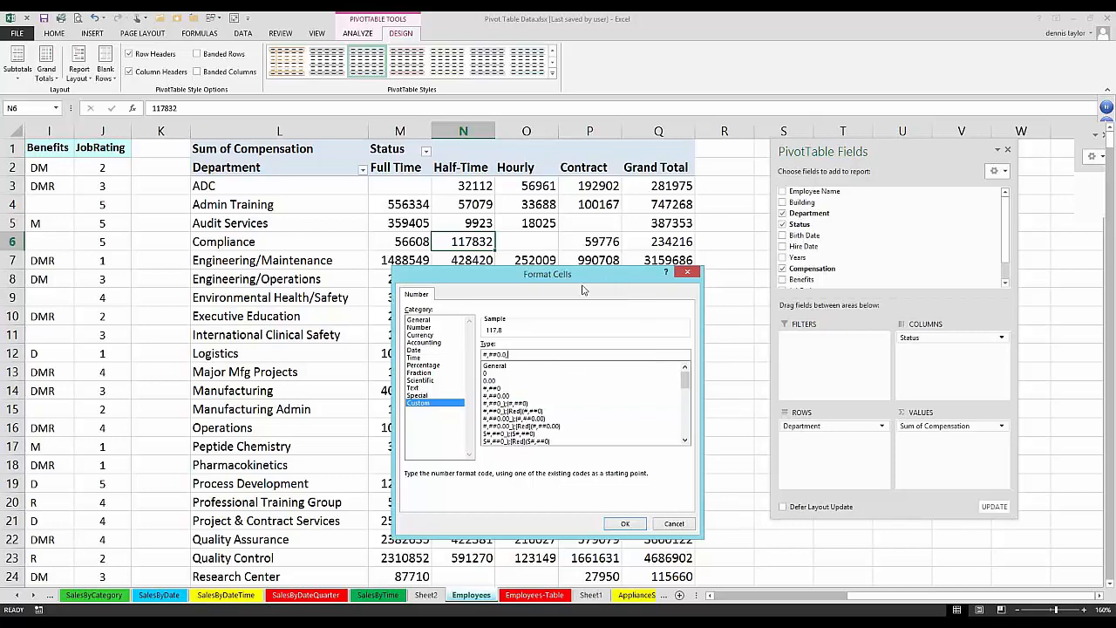
left_click_drag(610, 282, 572, 286)
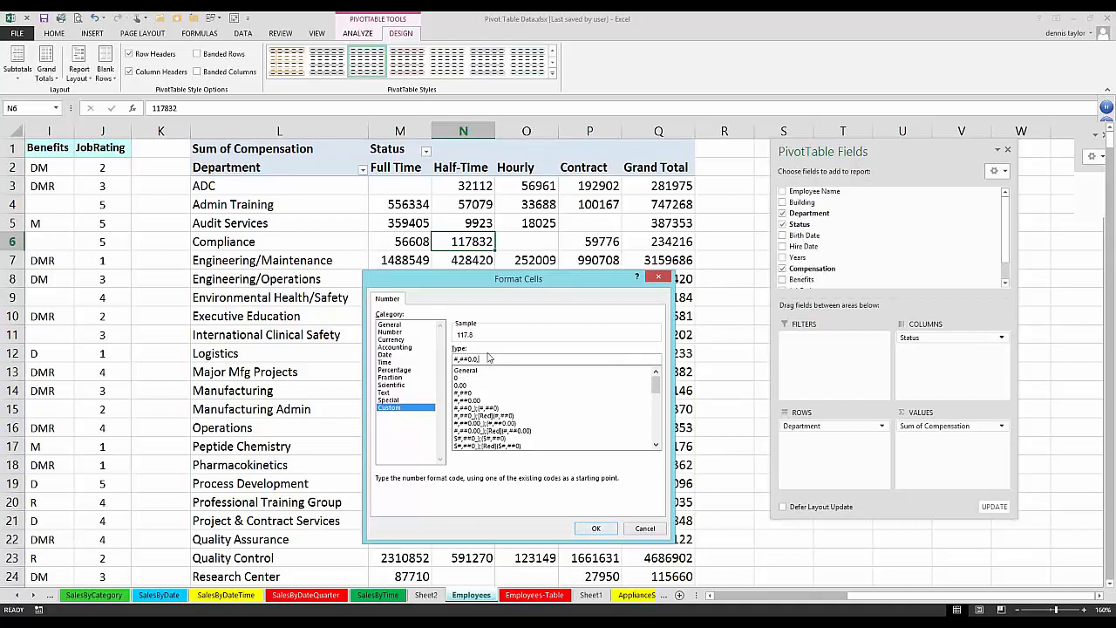
double_click(445, 357)
key("ctrl+c")
left_click(597, 530)
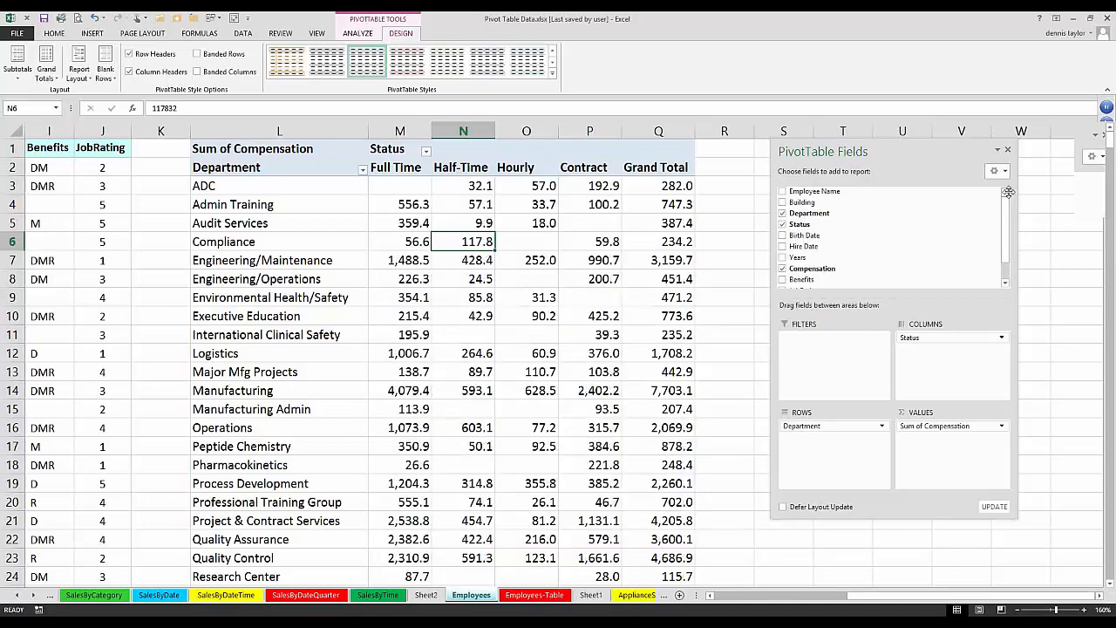
Paste the format code into cell S2 in bold 18-point type, clear of the field list, and widen column S to fit
left_click_drag(1008, 191, 1115, 224)
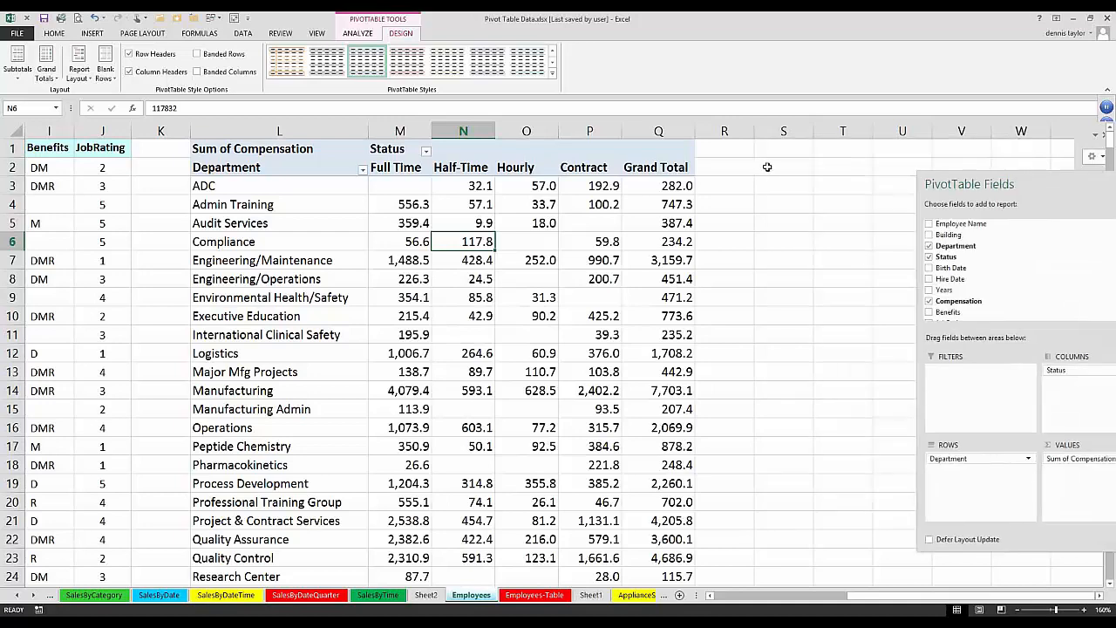
left_click(776, 166)
key("ctrl+v")
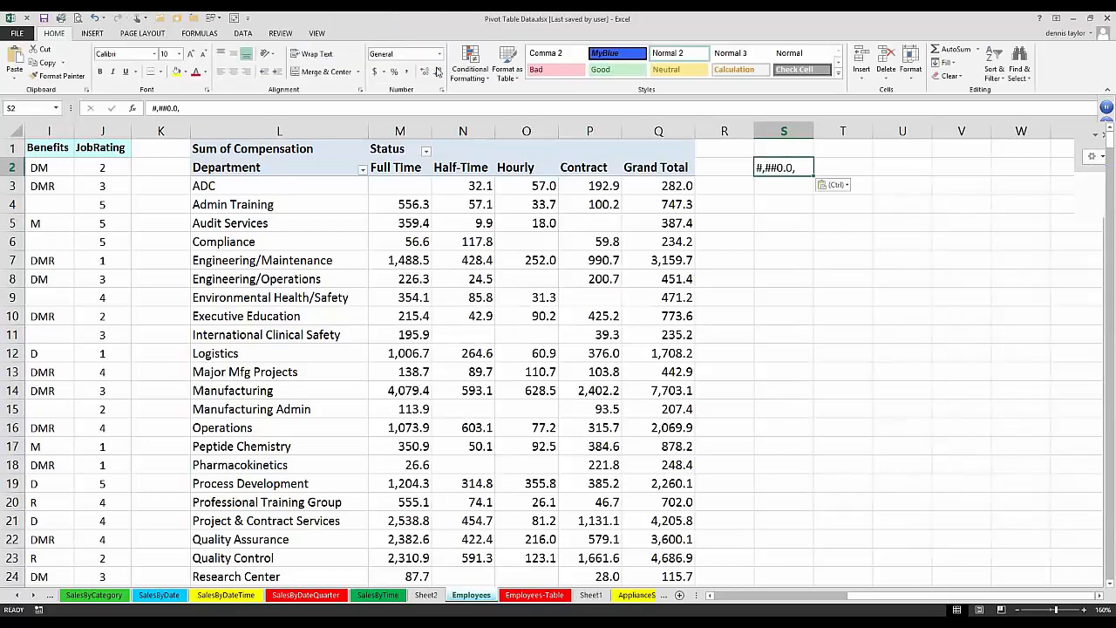
left_click(100, 72)
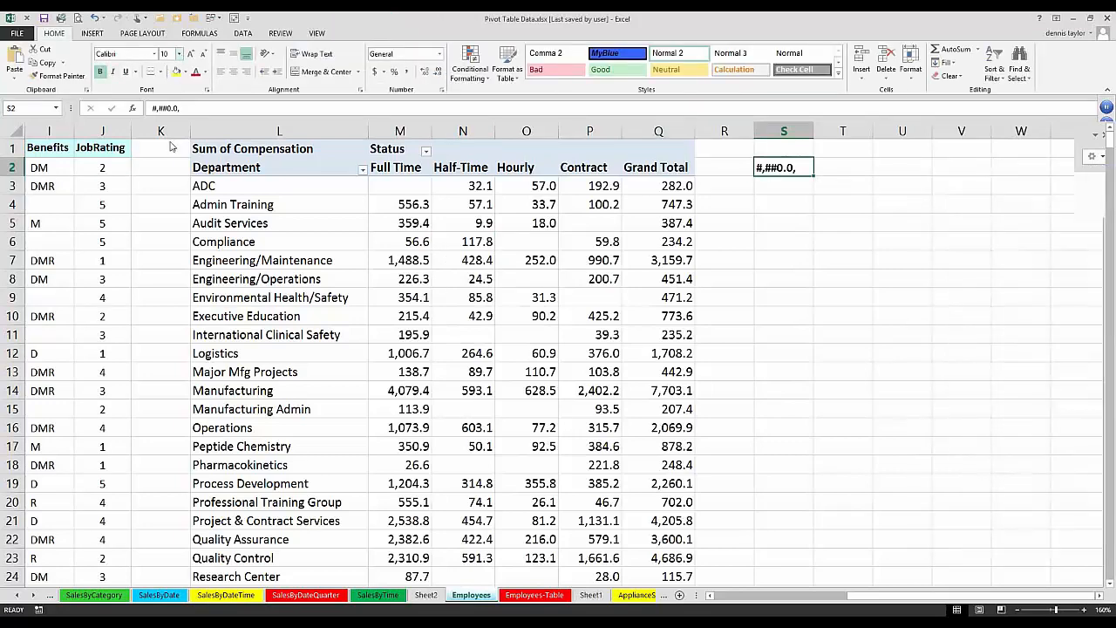
left_click(179, 54)
left_click(168, 144)
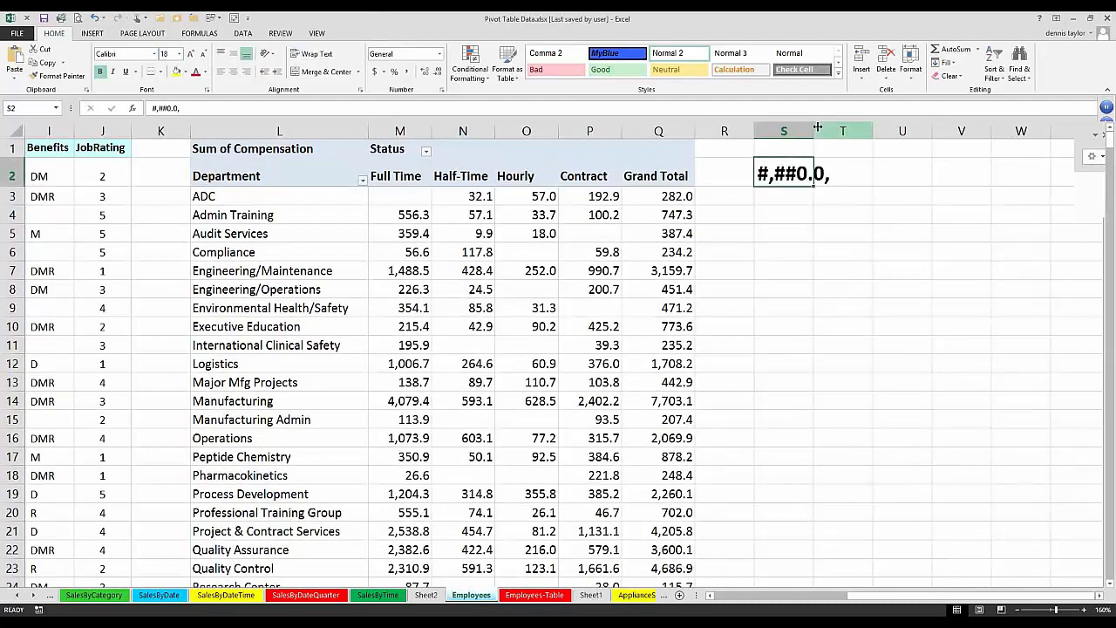
left_click_drag(819, 131, 850, 131)
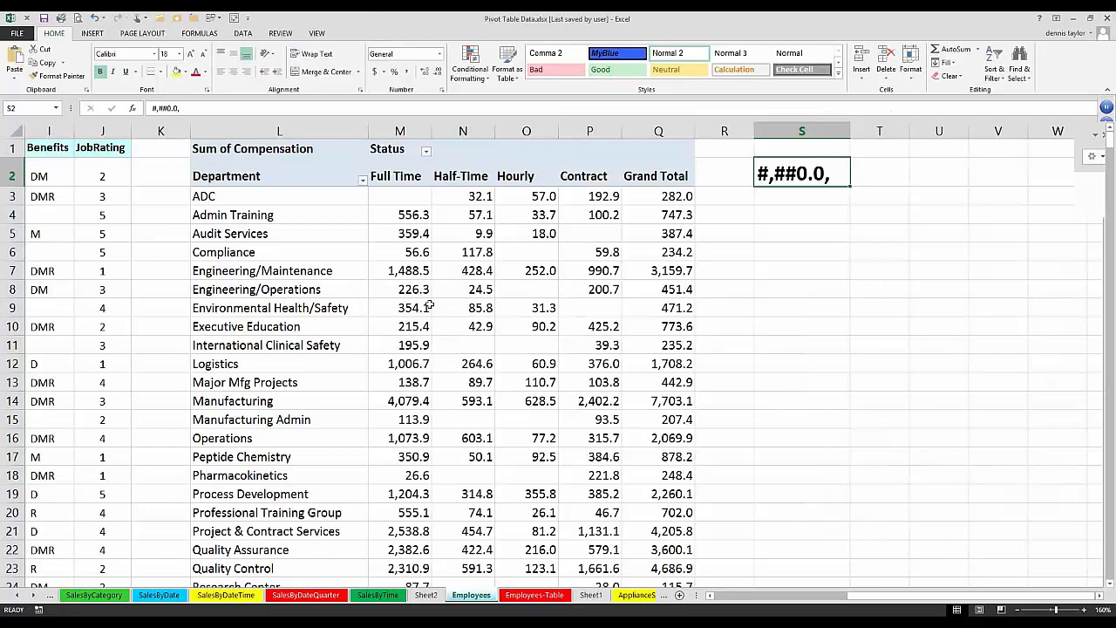
Format the PivotTable's compensation values as Number with 0 decimal places and the 1000 separator
left_click(410, 270)
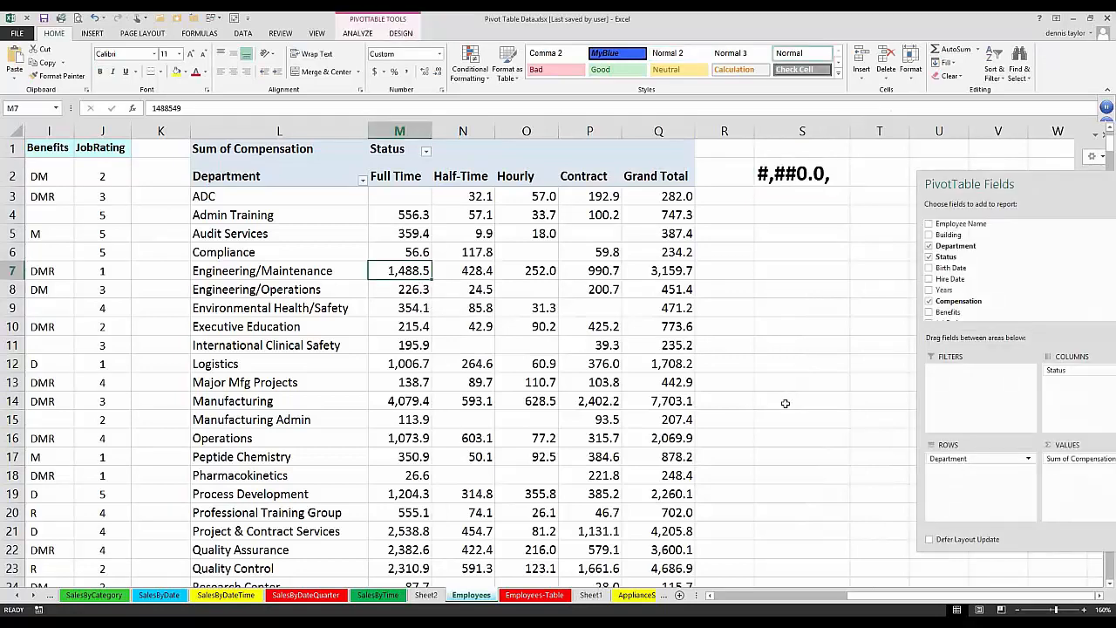
scroll(785, 403, "down", 3)
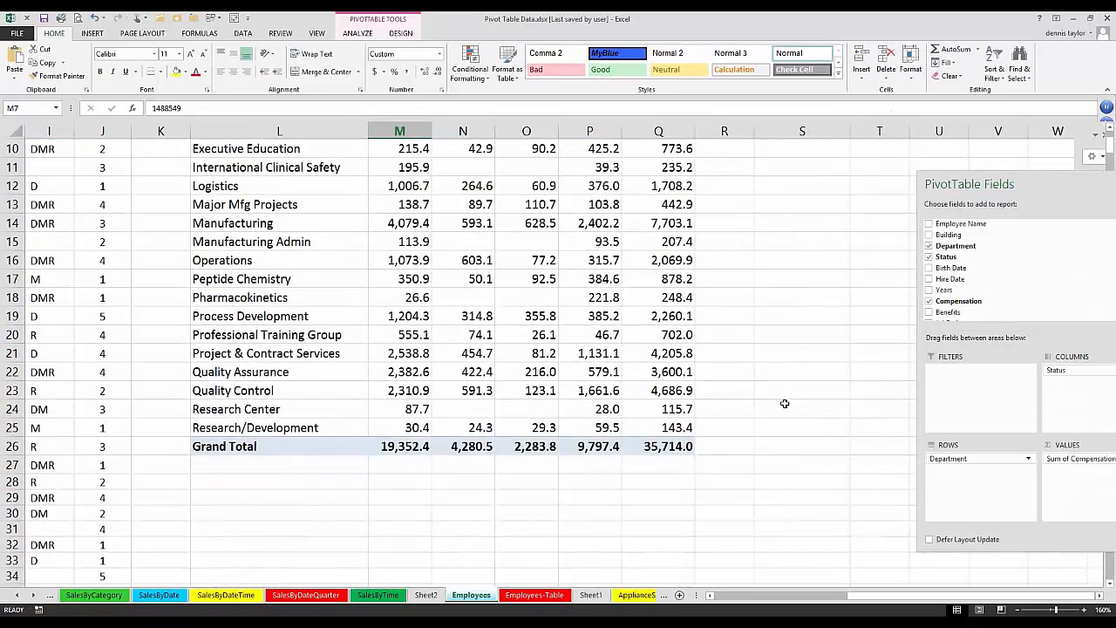
scroll(785, 403, "up", 3)
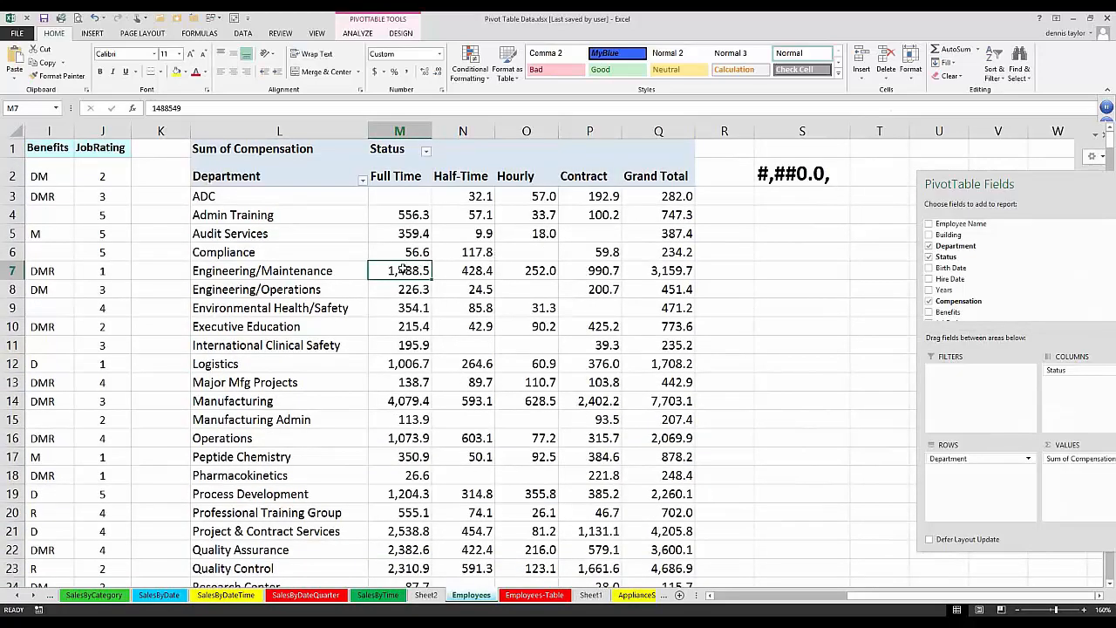
mouse_move(402, 271)
right_click(518, 270)
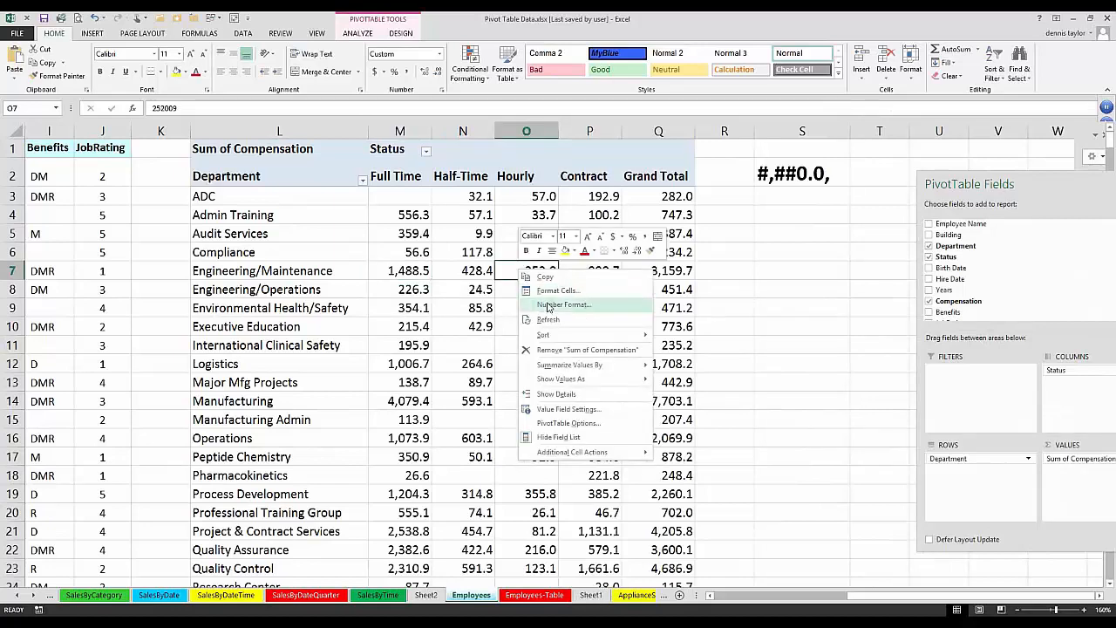
left_click(549, 305)
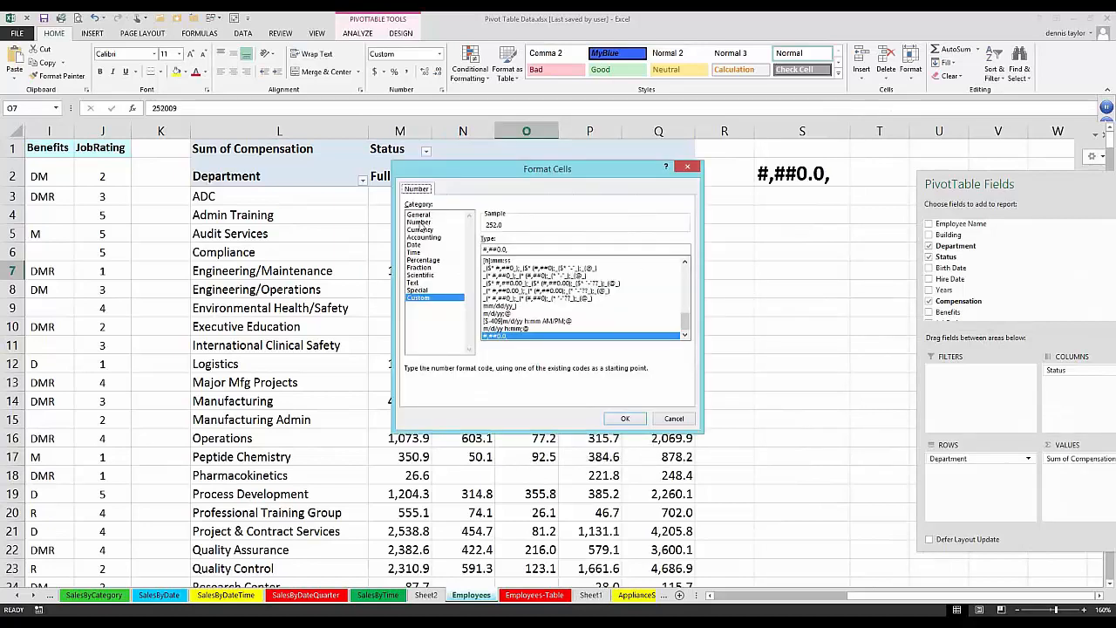
left_click(419, 222)
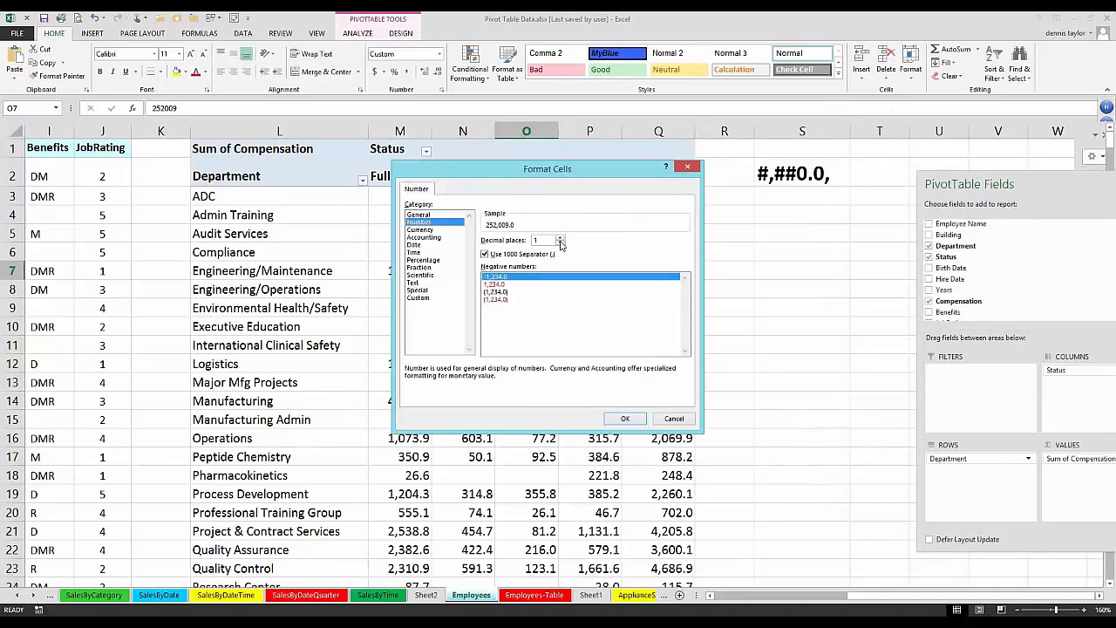
left_click(560, 243)
left_click_drag(592, 171, 648, 218)
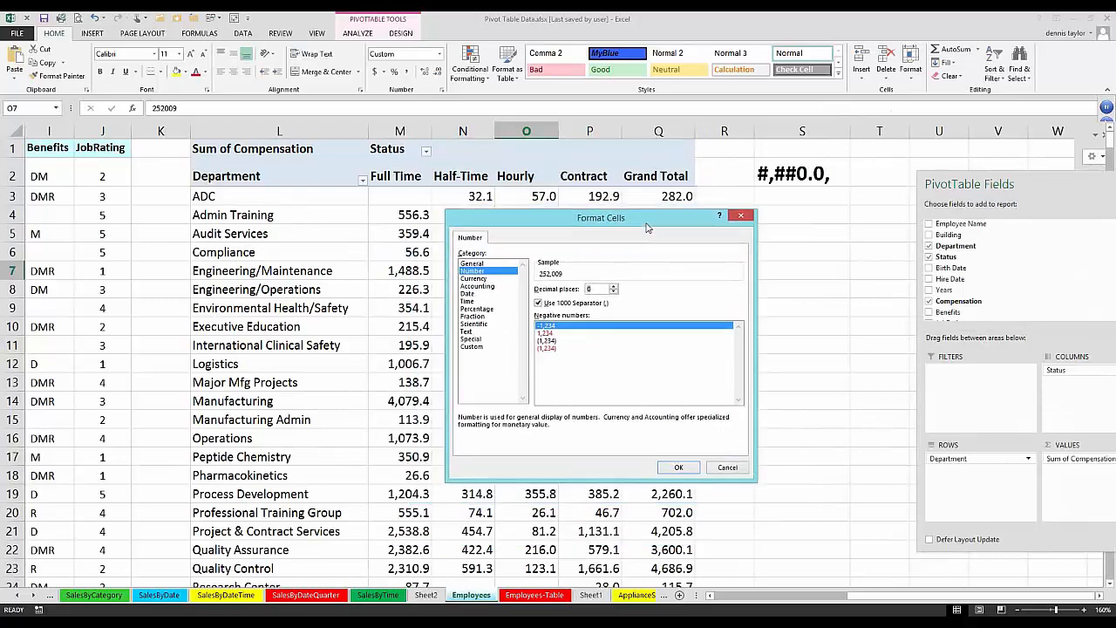
left_click(680, 468)
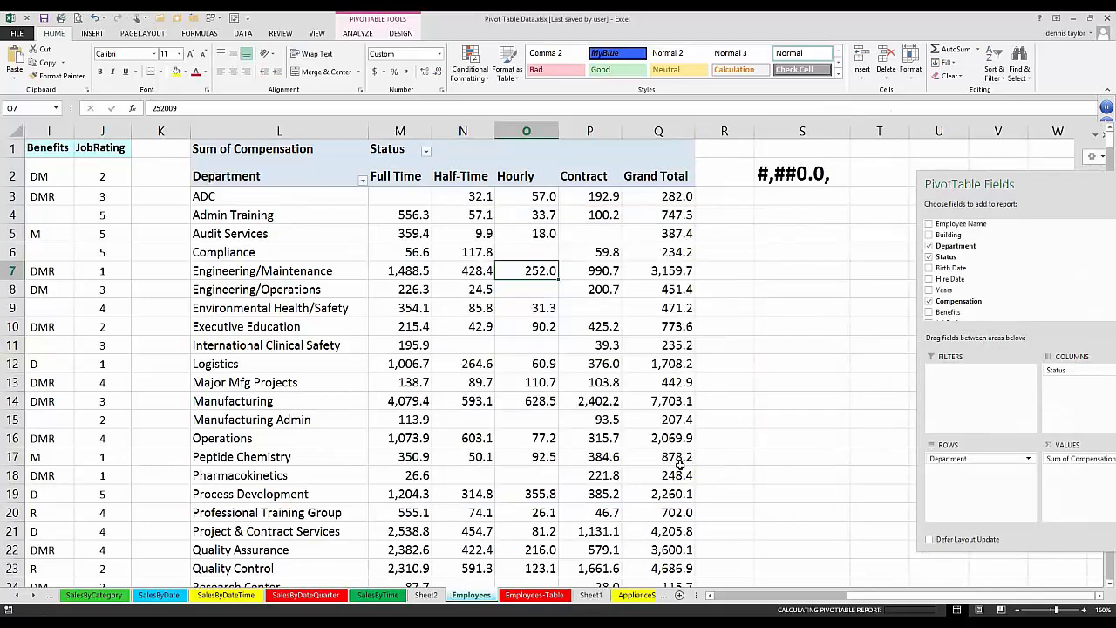
Check the reformatted values down to the Grand Total row and clear the format code from cell S2
left_click(703, 196)
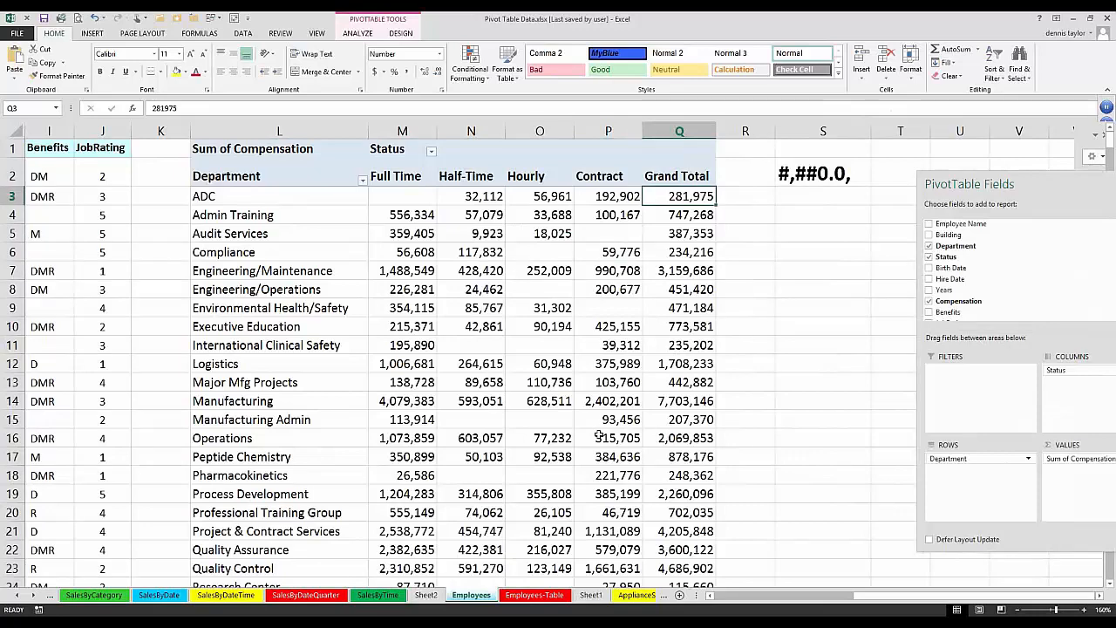
scroll(597, 438, "down", 3)
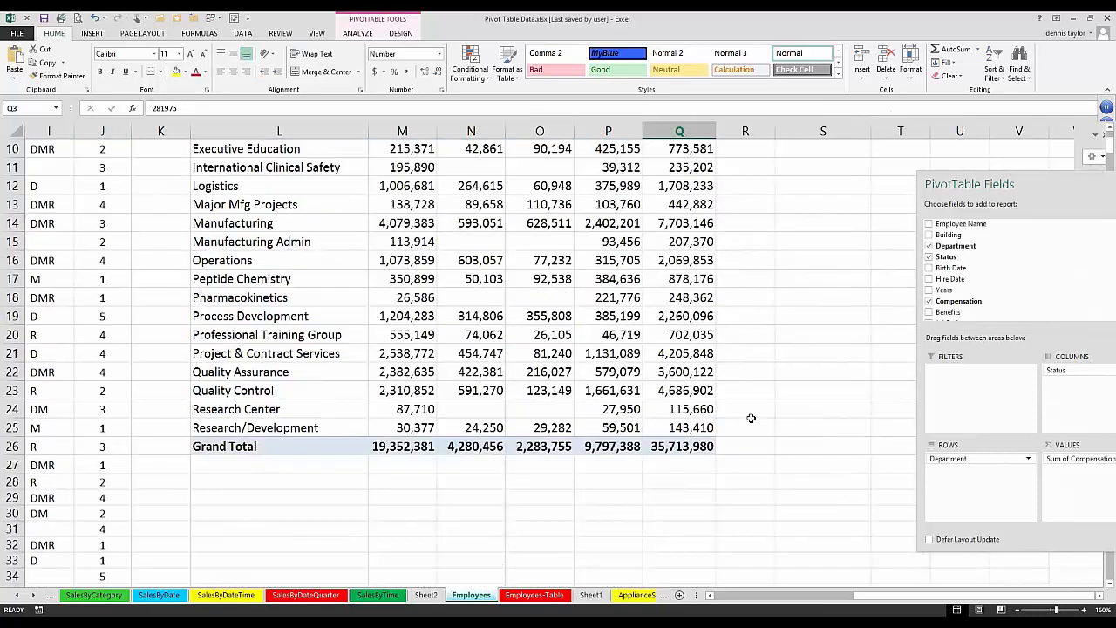
scroll(750, 419, "up", 3)
scroll(750, 418, "down", 2)
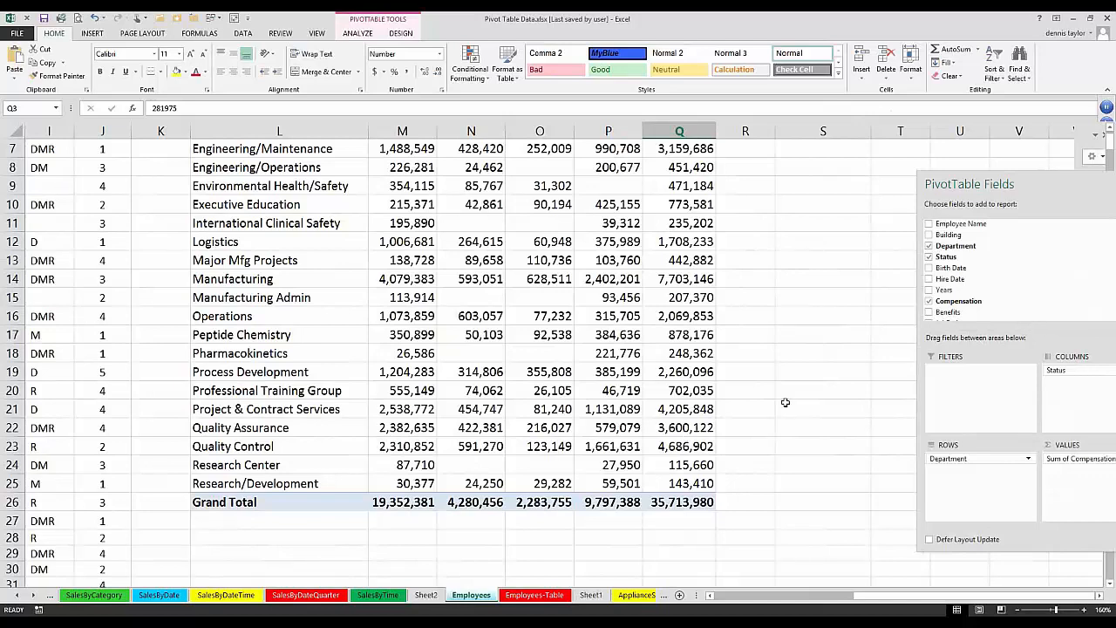
scroll(785, 402, "up", 2)
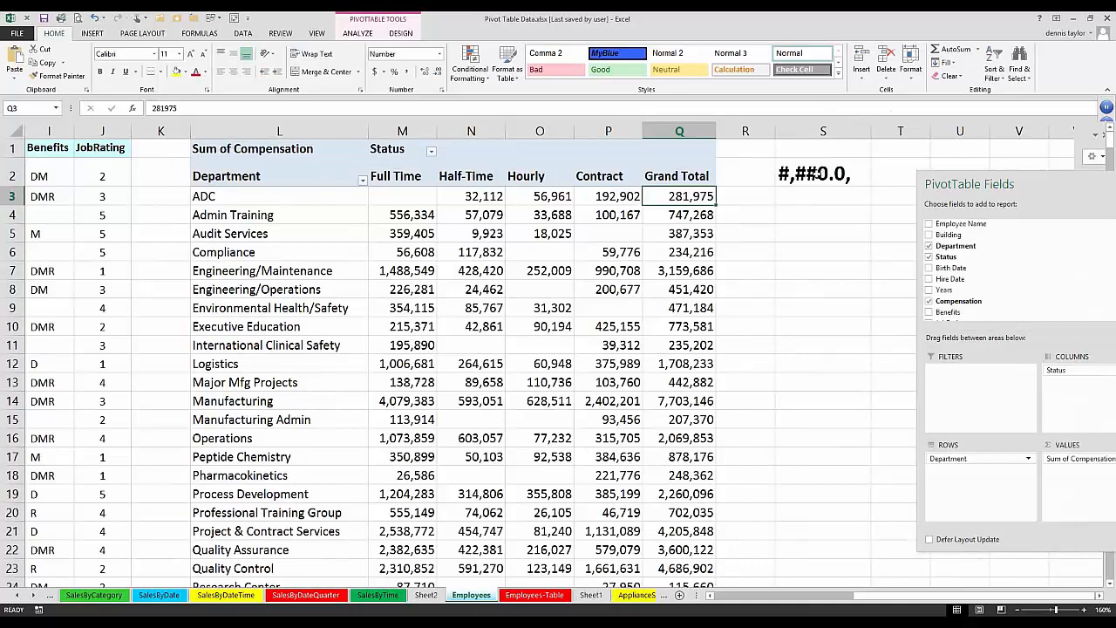
left_click(815, 173)
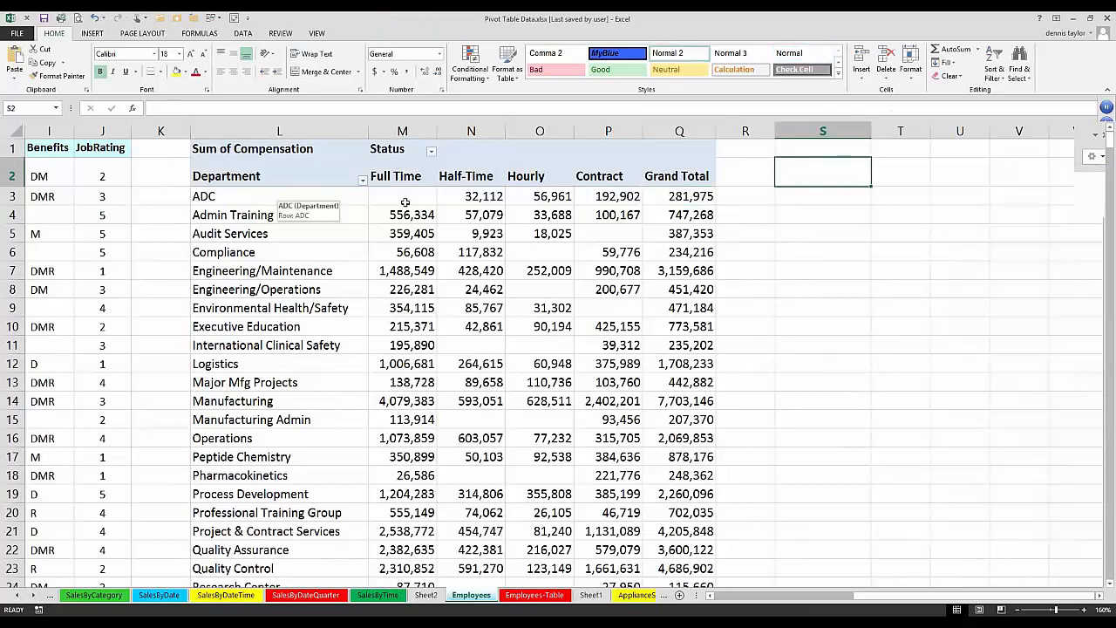
Highlight the PivotTable rows from ADC through Research/Development and compare them with the Employees source list
left_click_drag(209, 196, 677, 594)
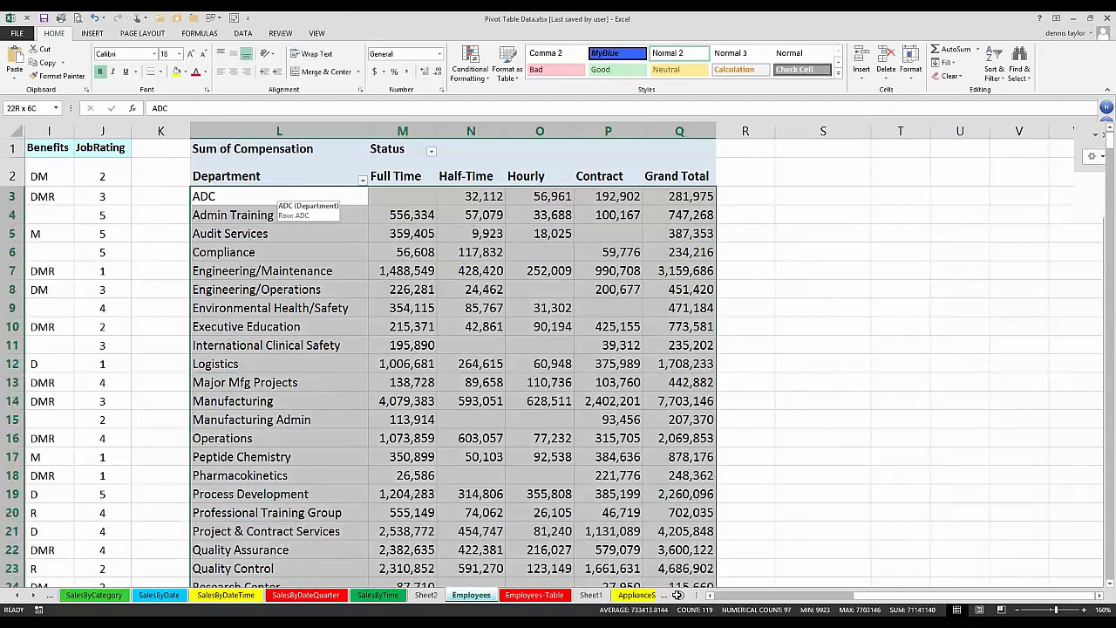
left_click_drag(677, 595, 680, 559)
scroll(831, 401, "up", 1)
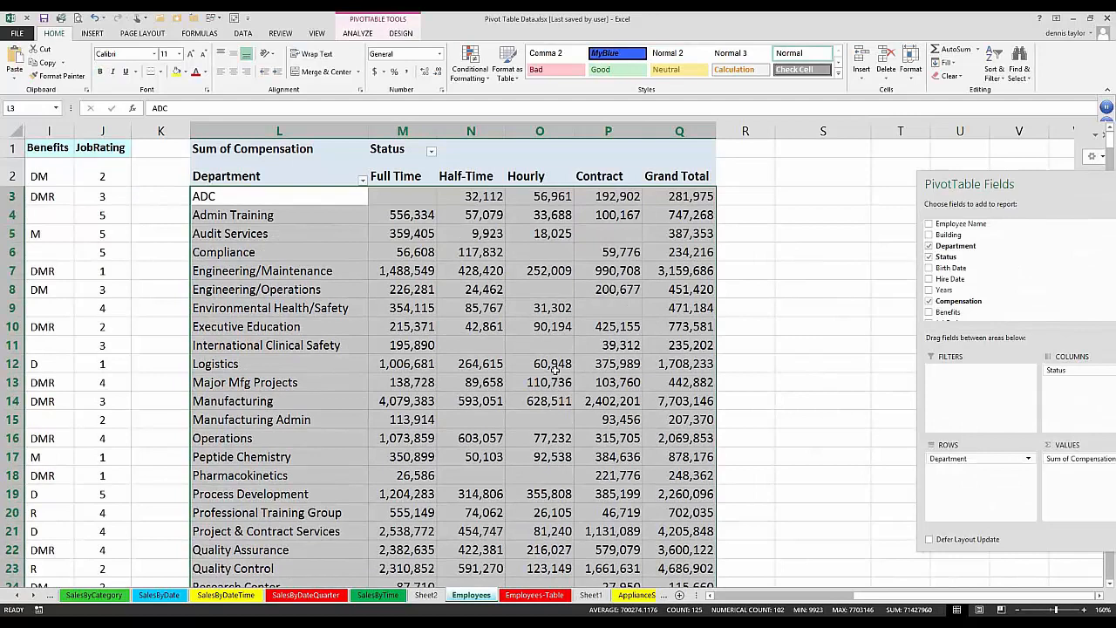
scroll(552, 366, "down", 1)
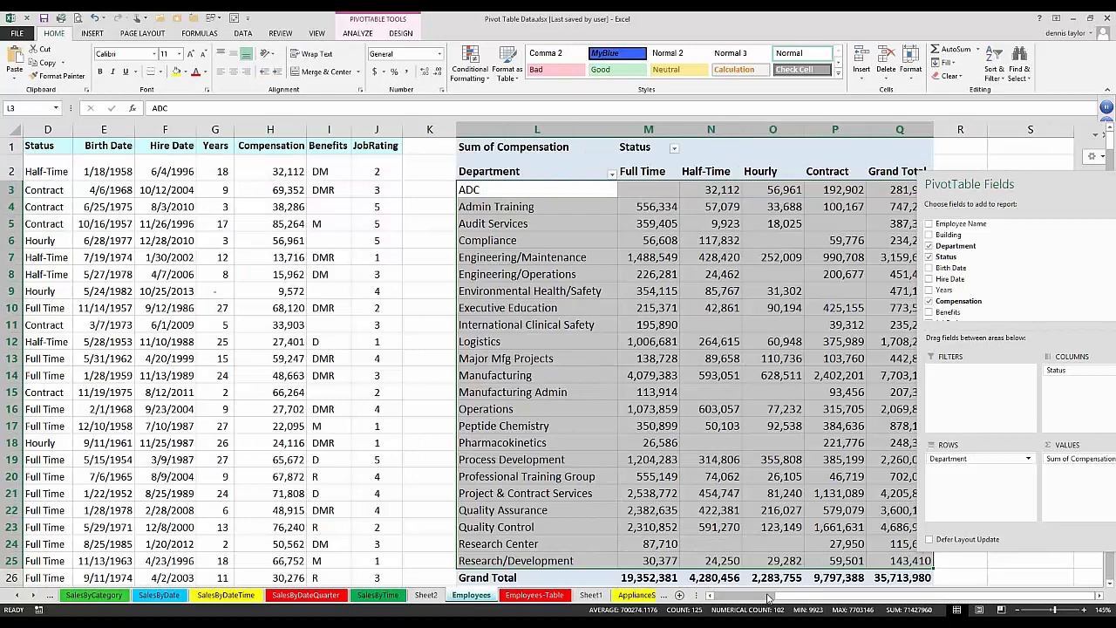
left_click(768, 597)
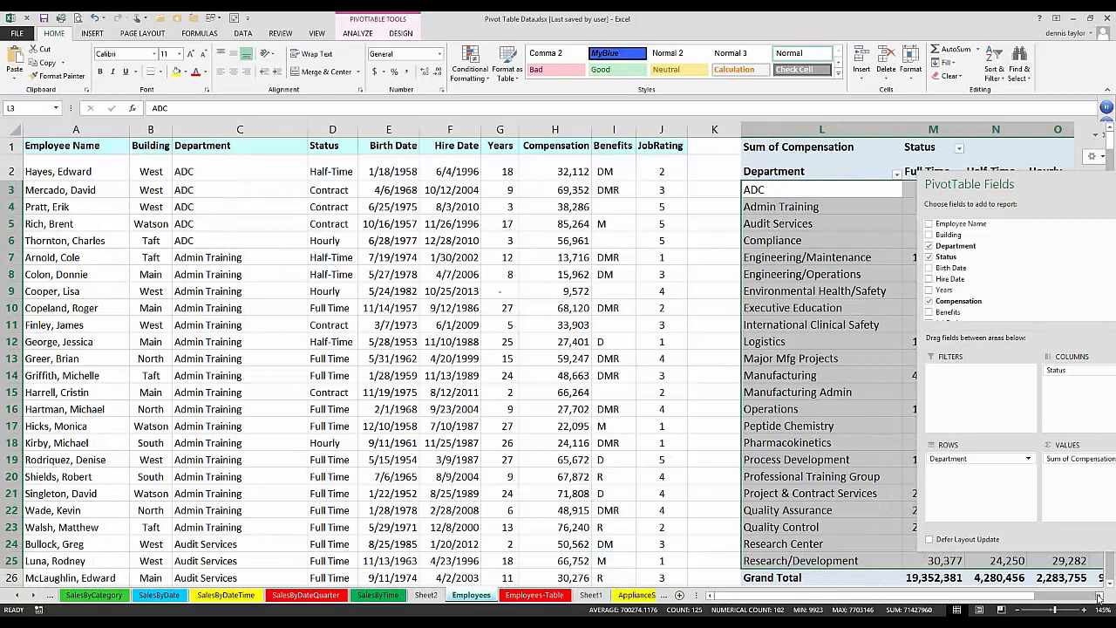
left_click(1098, 596)
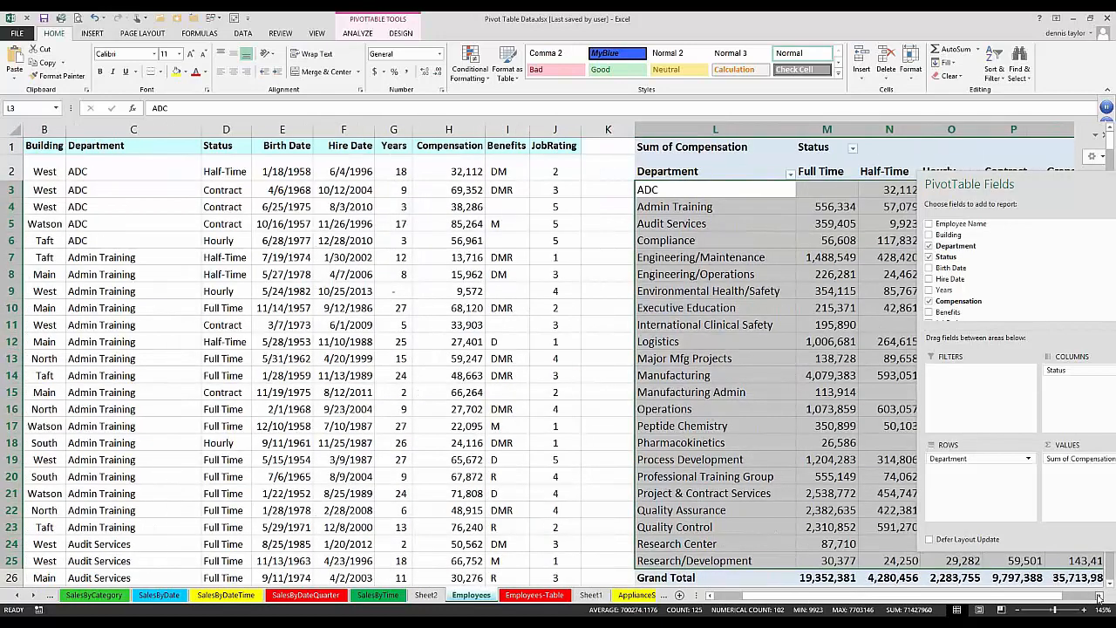
left_click(1098, 597)
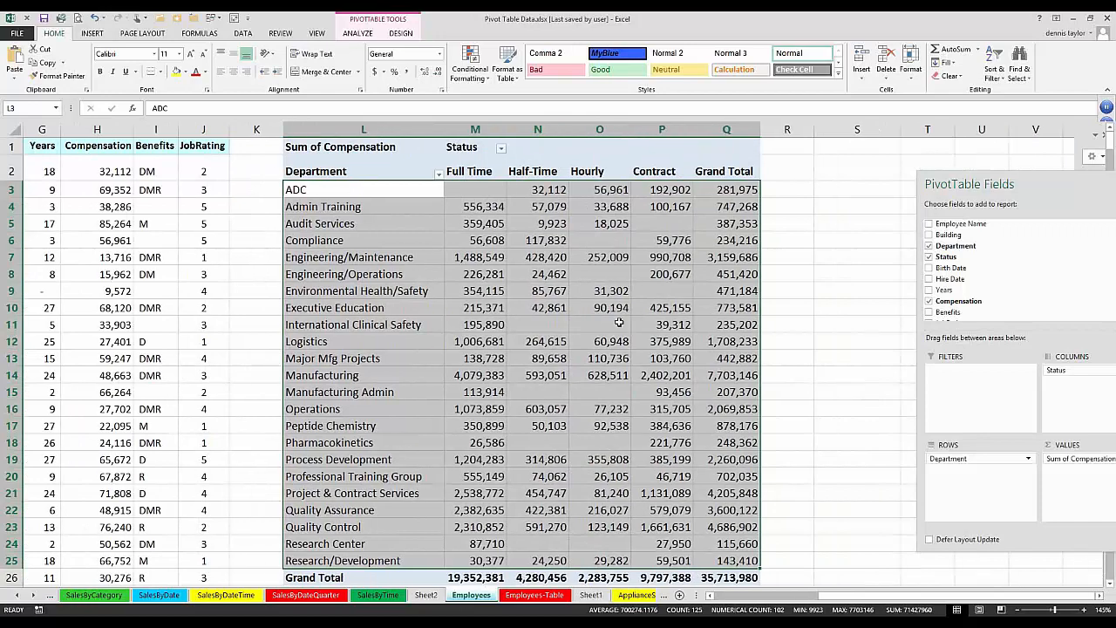
Sort the PivotTable's departments by Grand Total from largest to smallest and review the order down to the Grand Total row
left_click(706, 276)
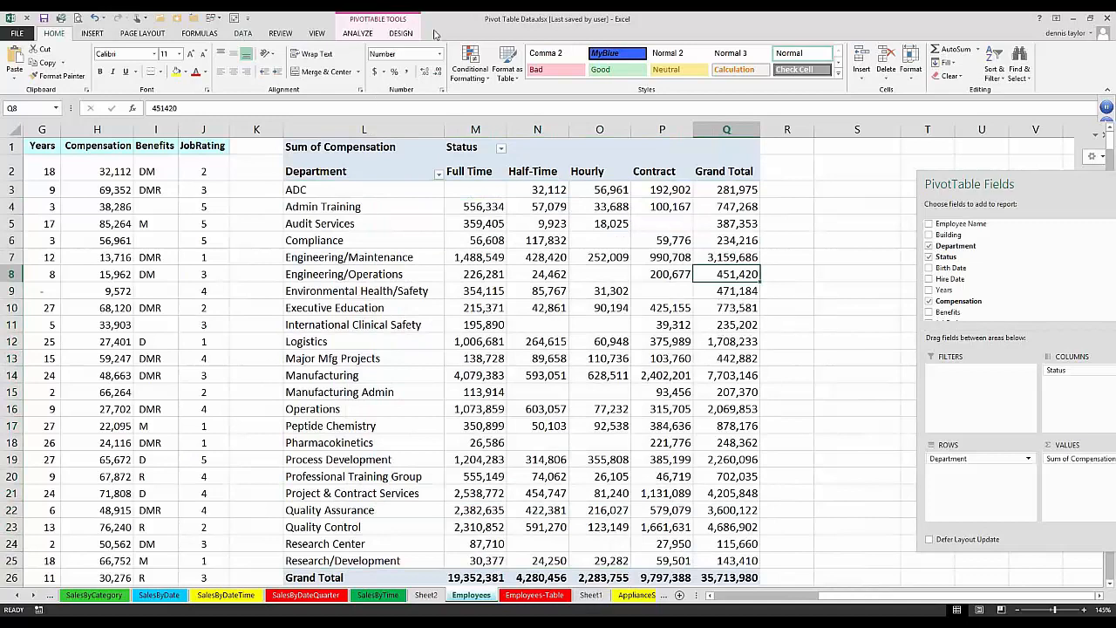
left_click(358, 33)
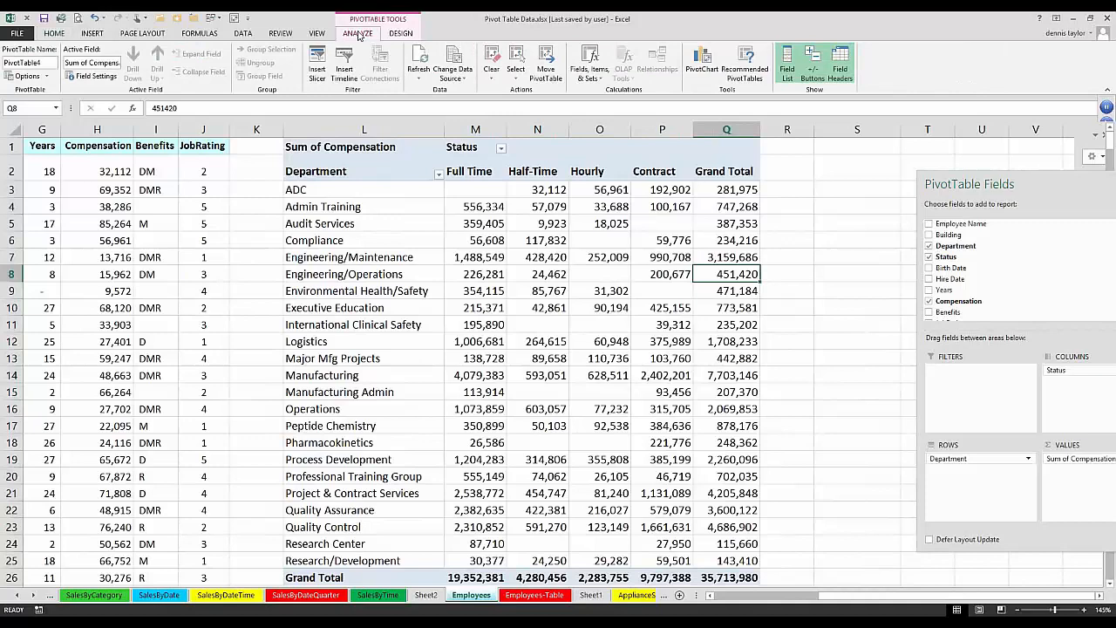
left_click(243, 34)
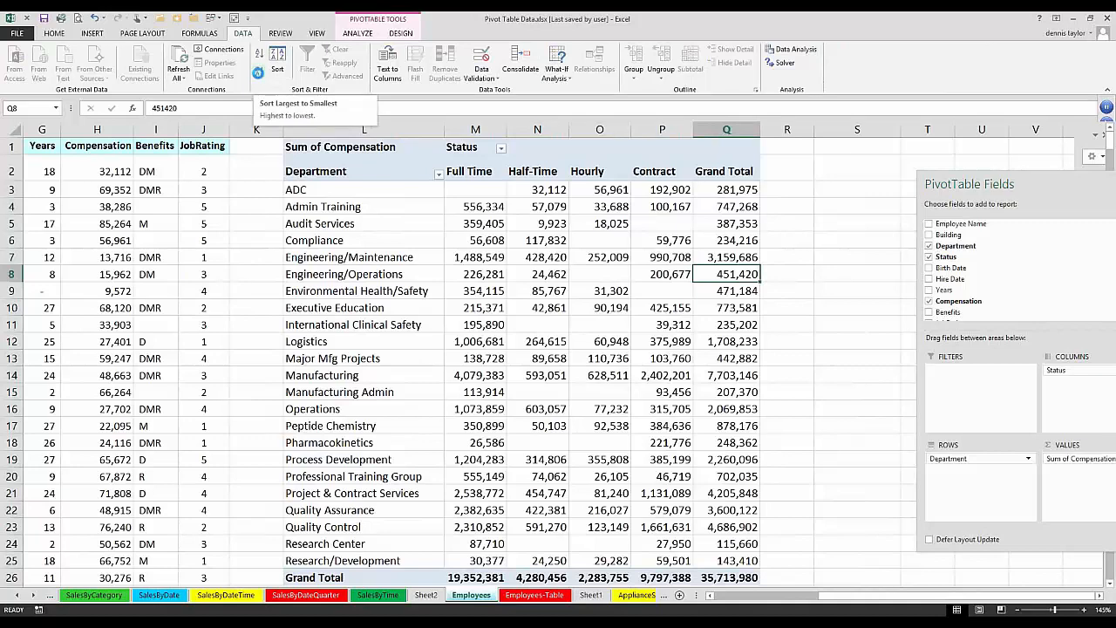
left_click(259, 77)
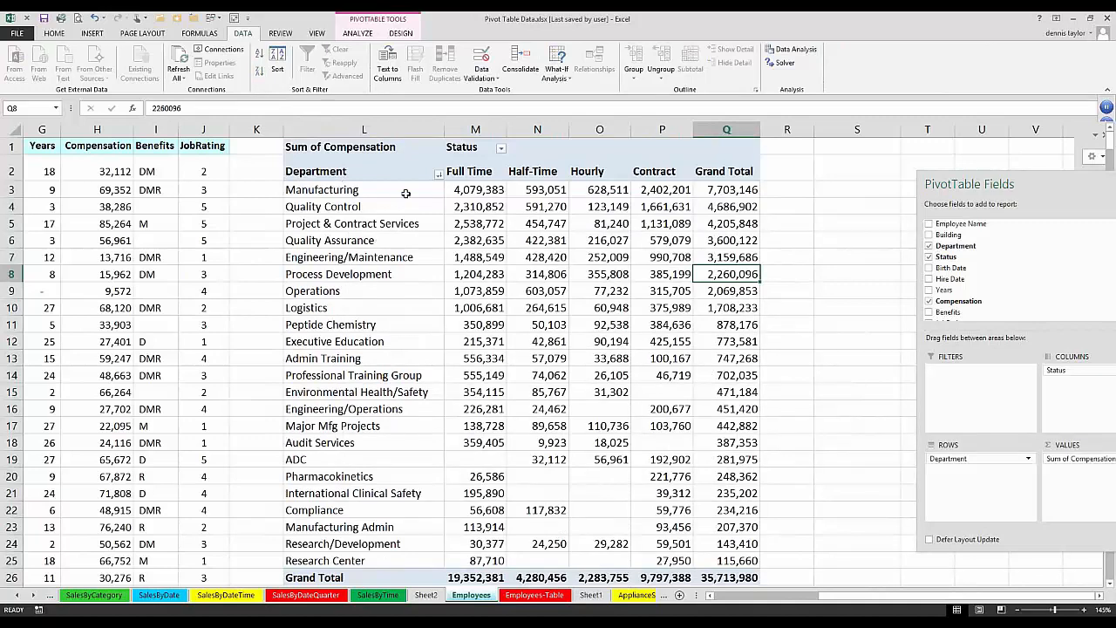
left_click_drag(405, 193, 726, 190)
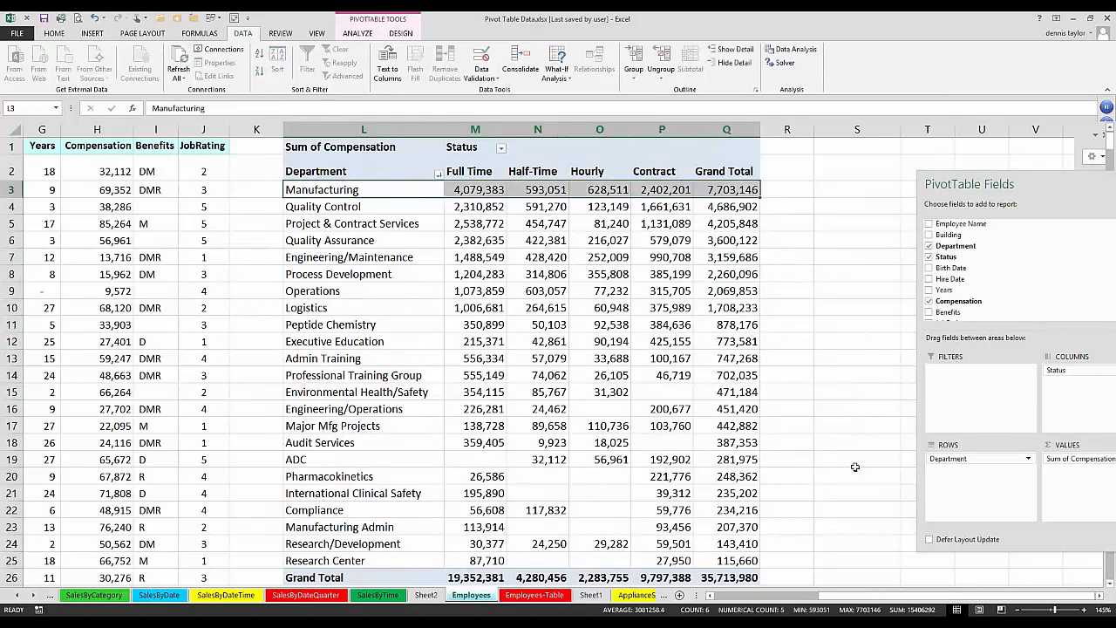
scroll(849, 462, "down", 3)
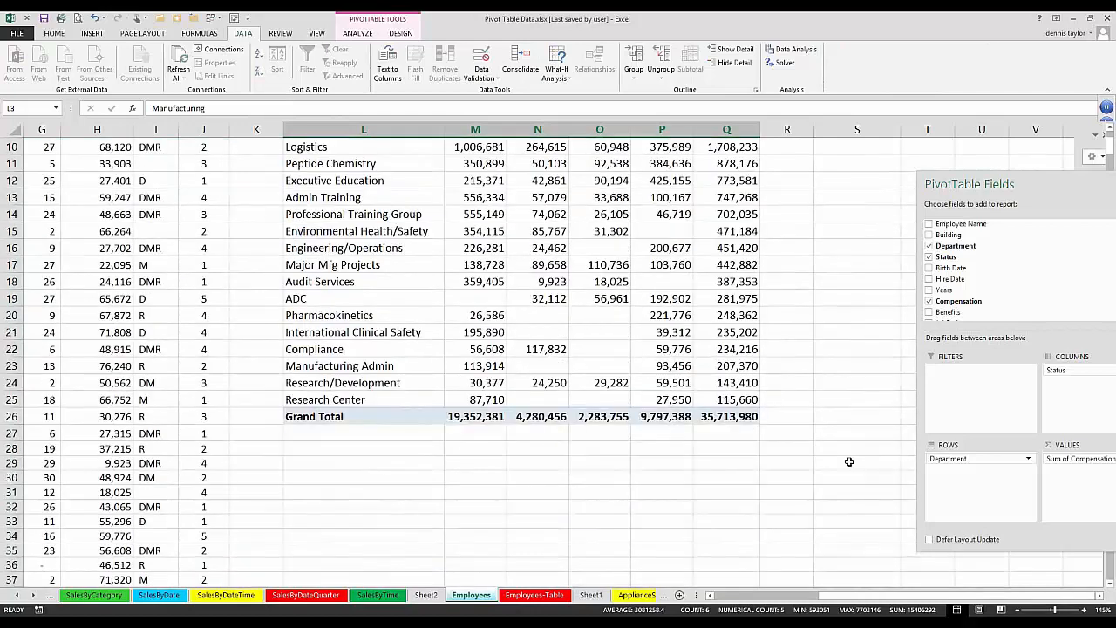
scroll(850, 463, "up", 3)
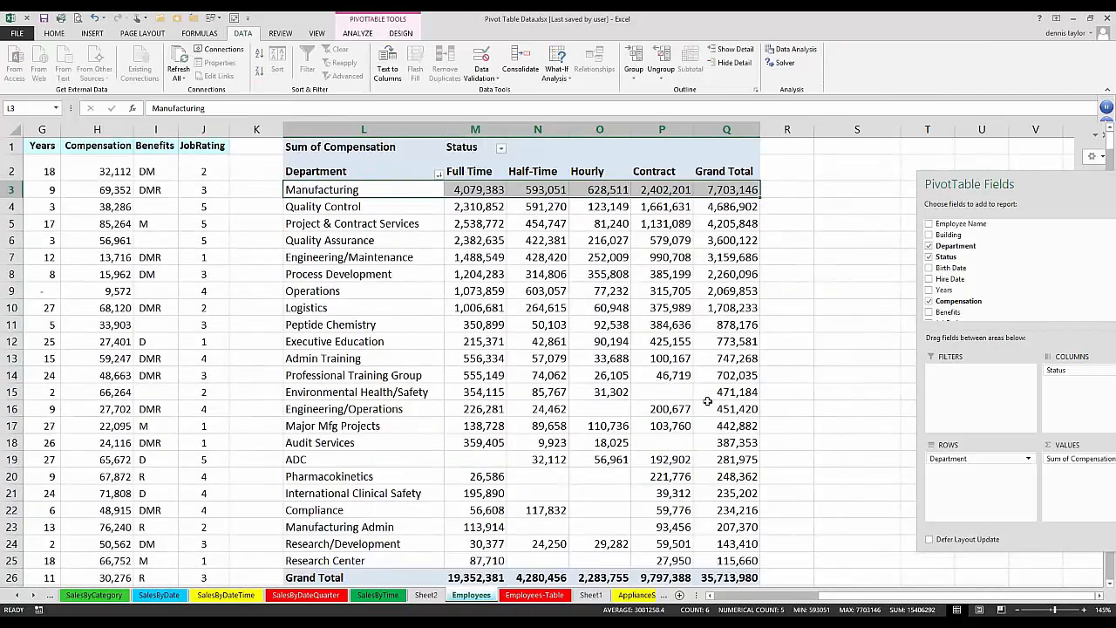
Re-sort the departments by Full Time compensation from largest to smallest and review the new order
mouse_move(658, 394)
scroll(490, 206, "down", 1)
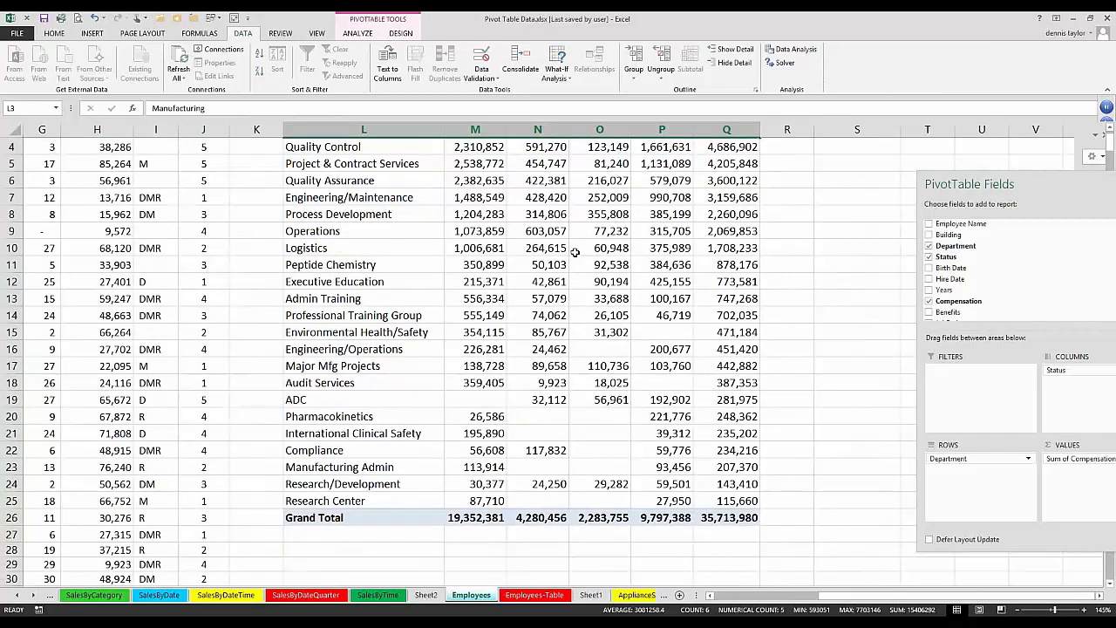
left_click(475, 180)
scroll(475, 180, "up", 1)
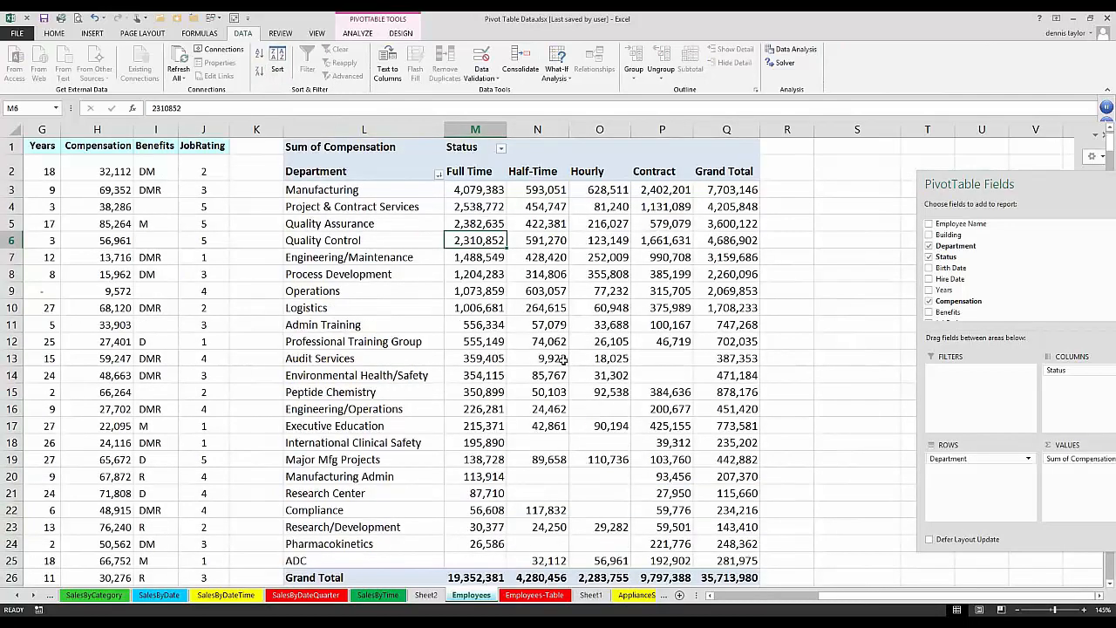
scroll(563, 359, "down", 2)
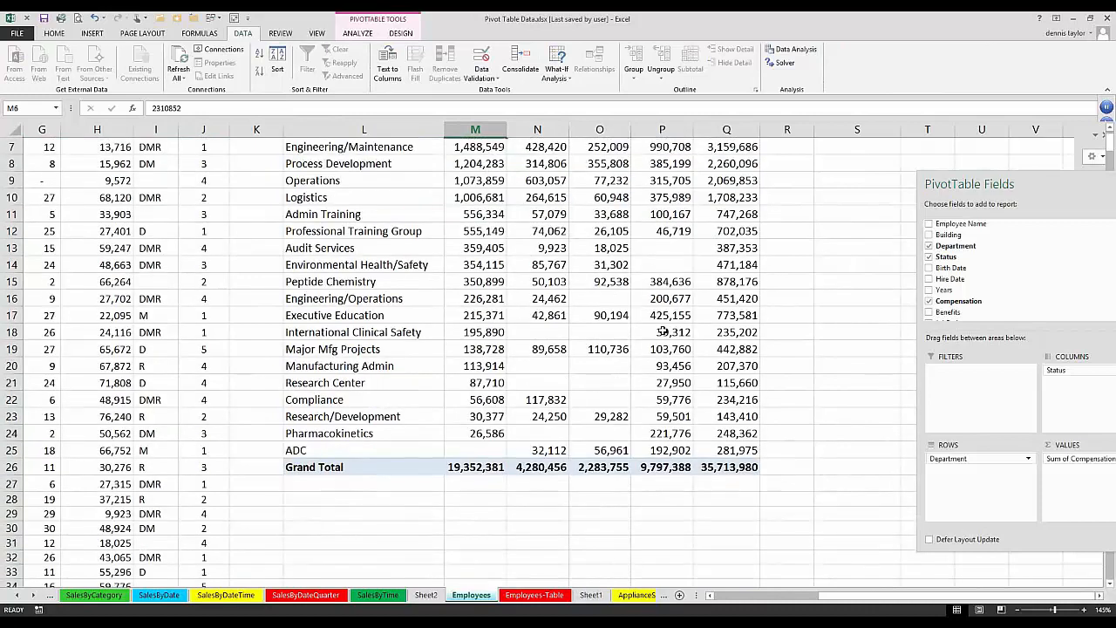
scroll(663, 331, "up", 2)
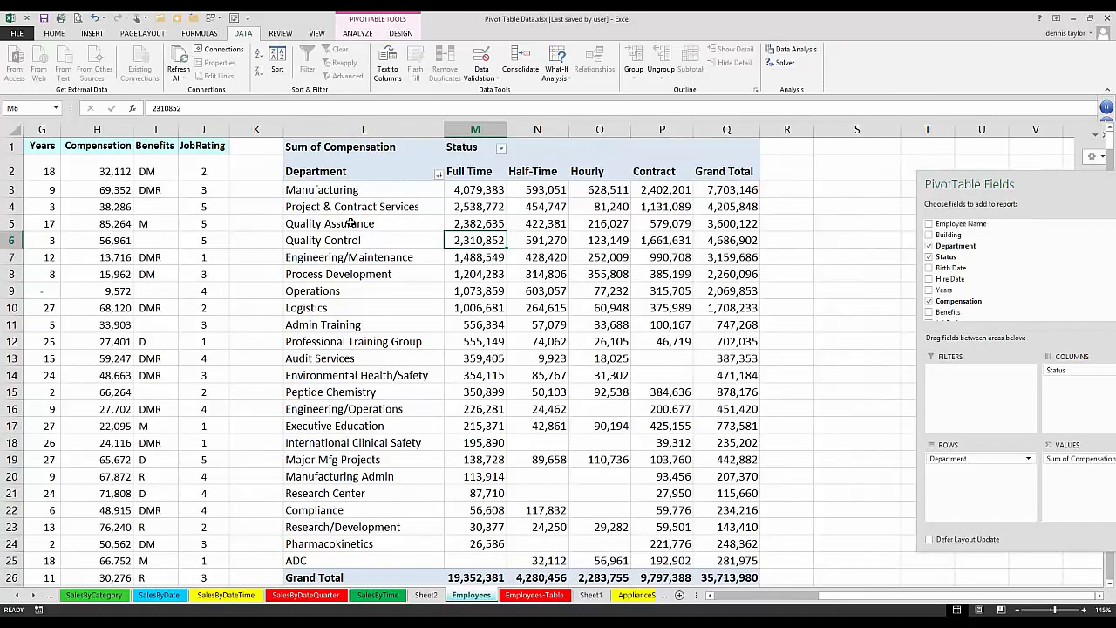
Sort the PivotTable alphabetically by Department from A to Z
left_click(351, 223)
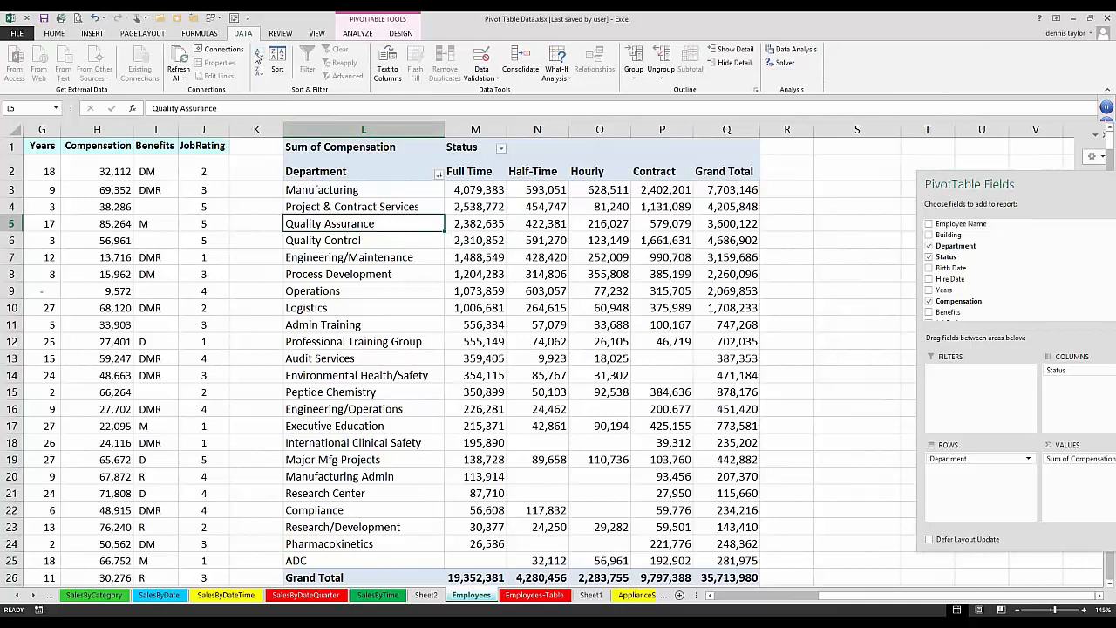
left_click(259, 54)
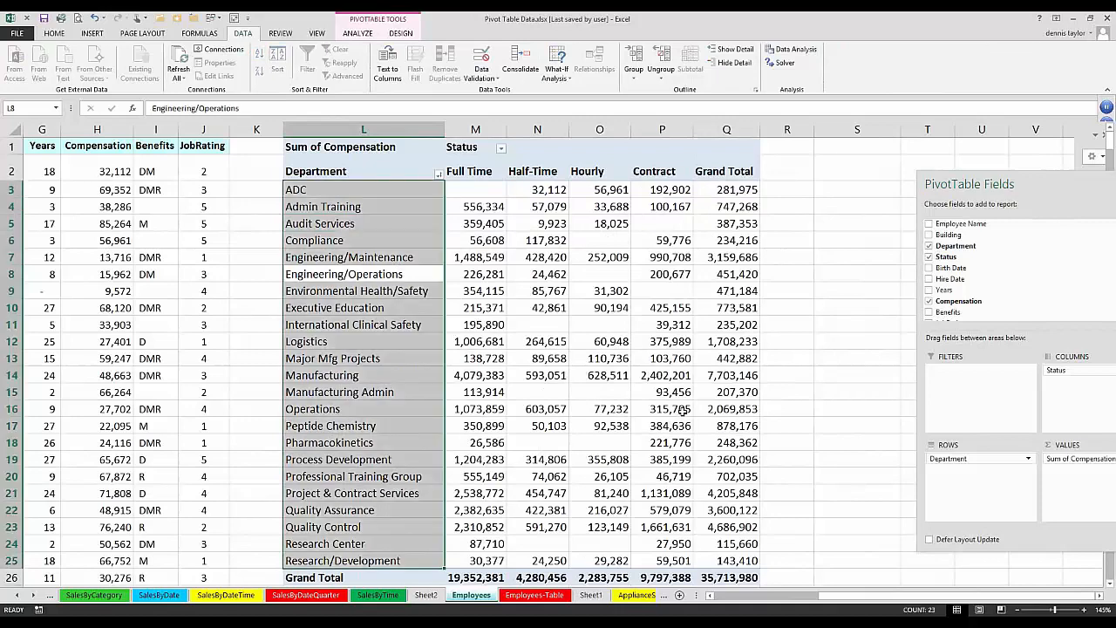
left_click(684, 410)
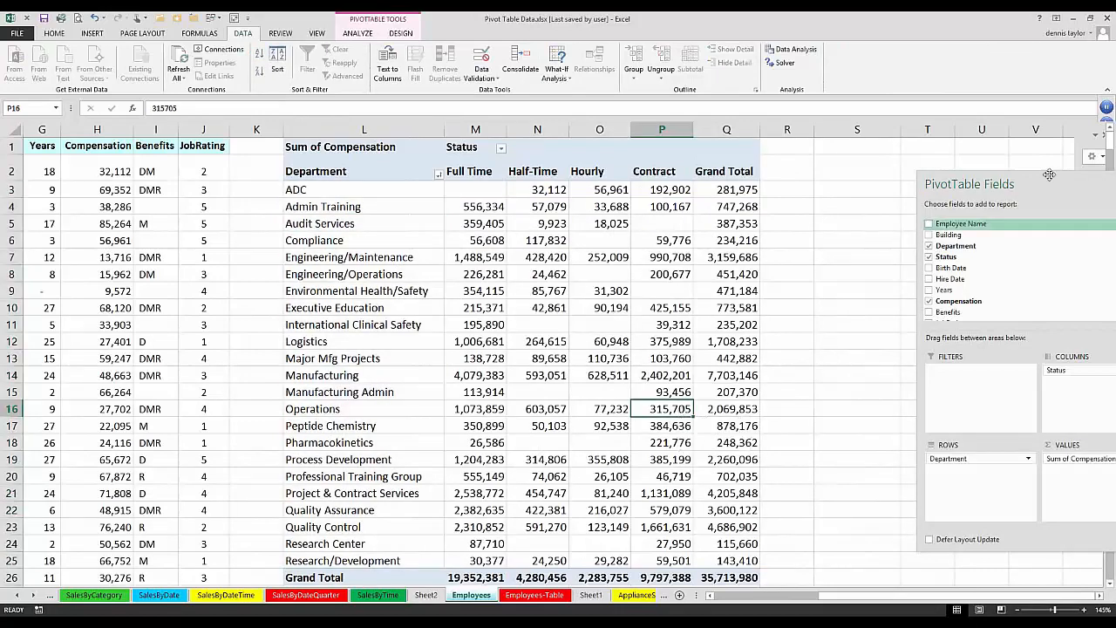
Add a count of Employee Name to the PivotTable values below Sum of Compensation and move the field list clear of the new columns
left_click_drag(1045, 185, 906, 162)
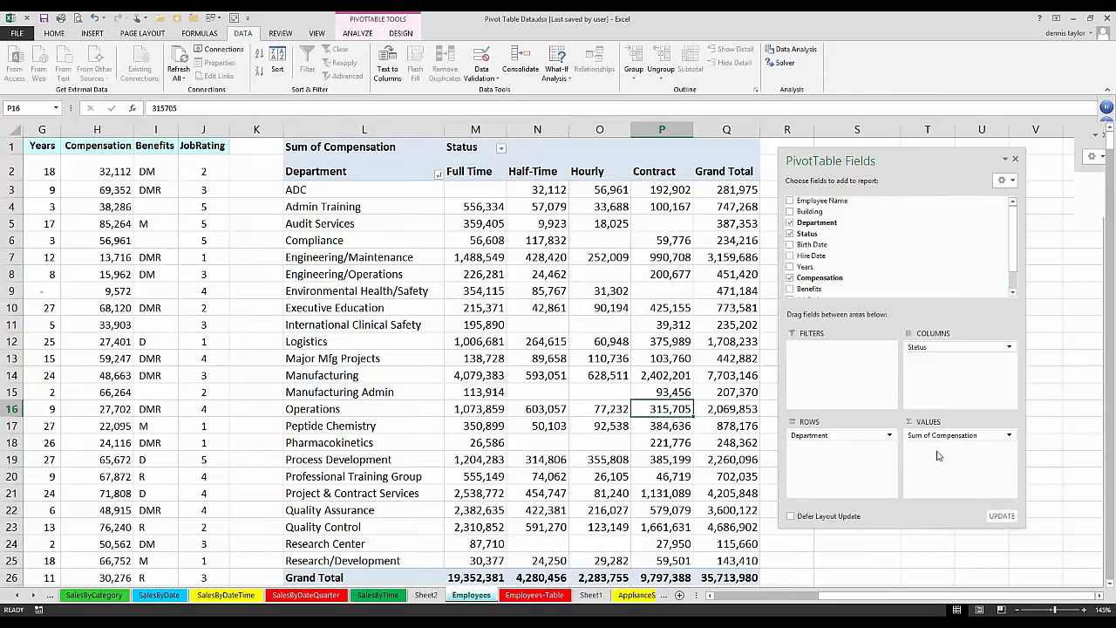
left_click(541, 307)
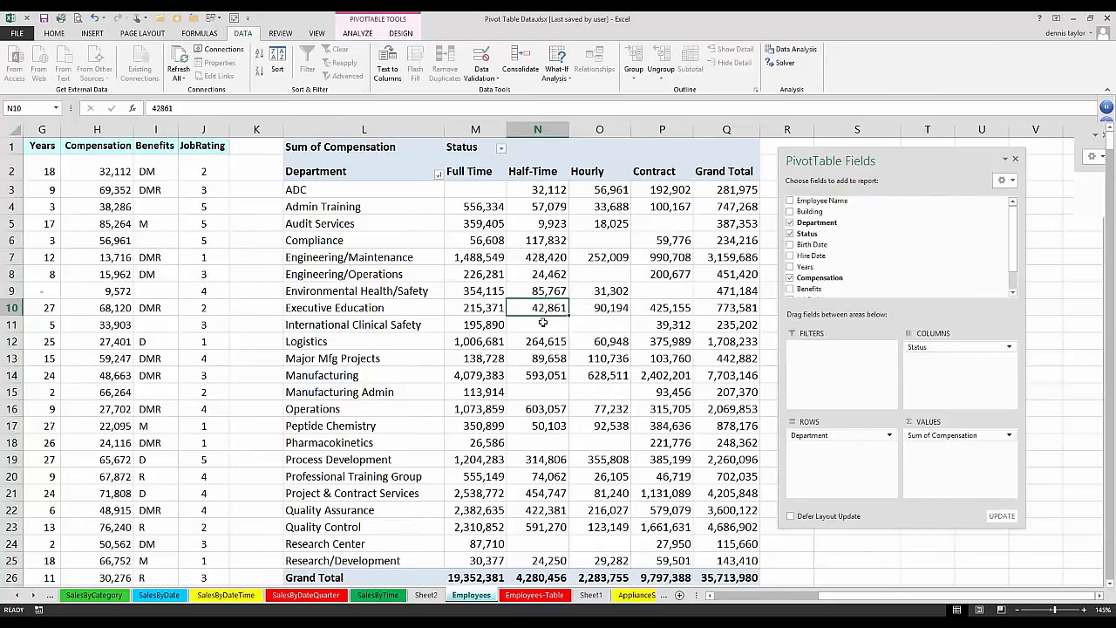
mouse_move(542, 323)
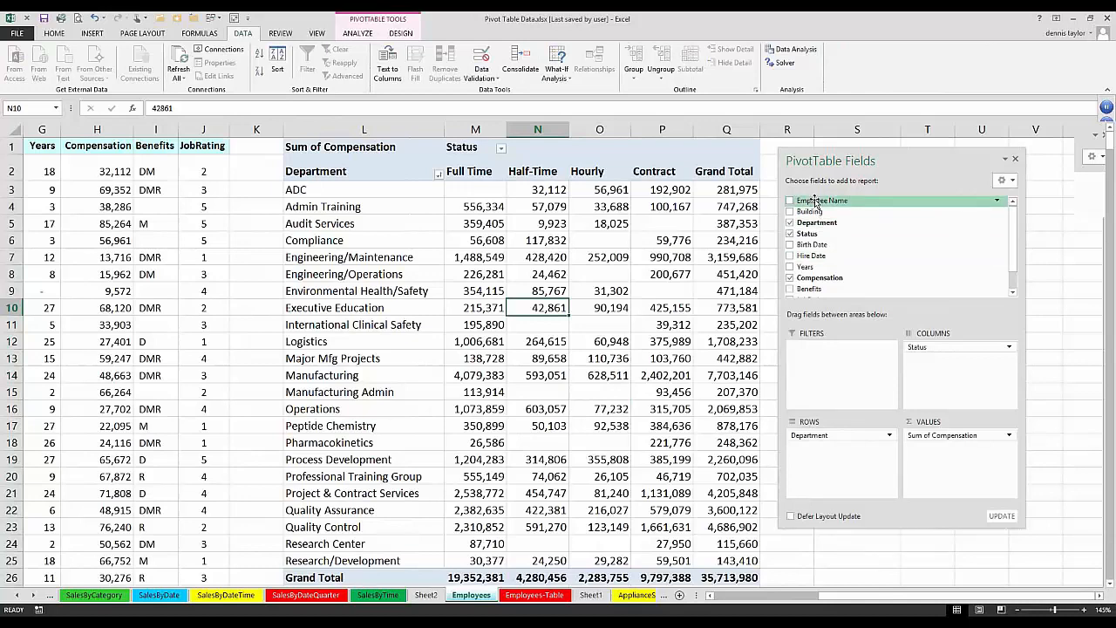
left_click_drag(815, 202, 938, 467)
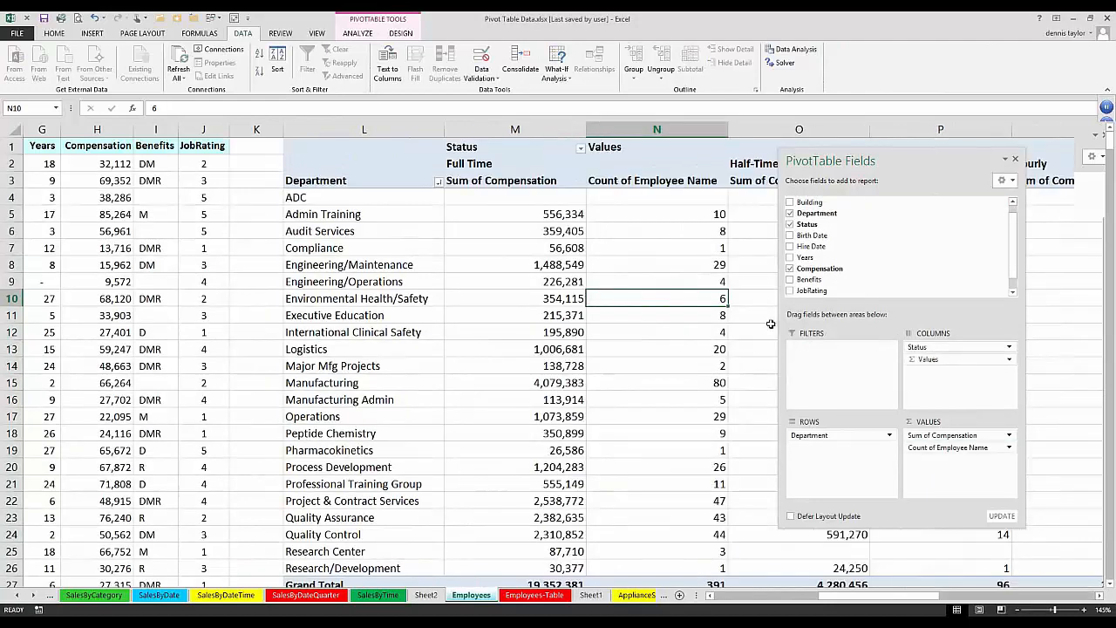
left_click(1100, 595)
left_click(1100, 594)
left_click(1100, 594)
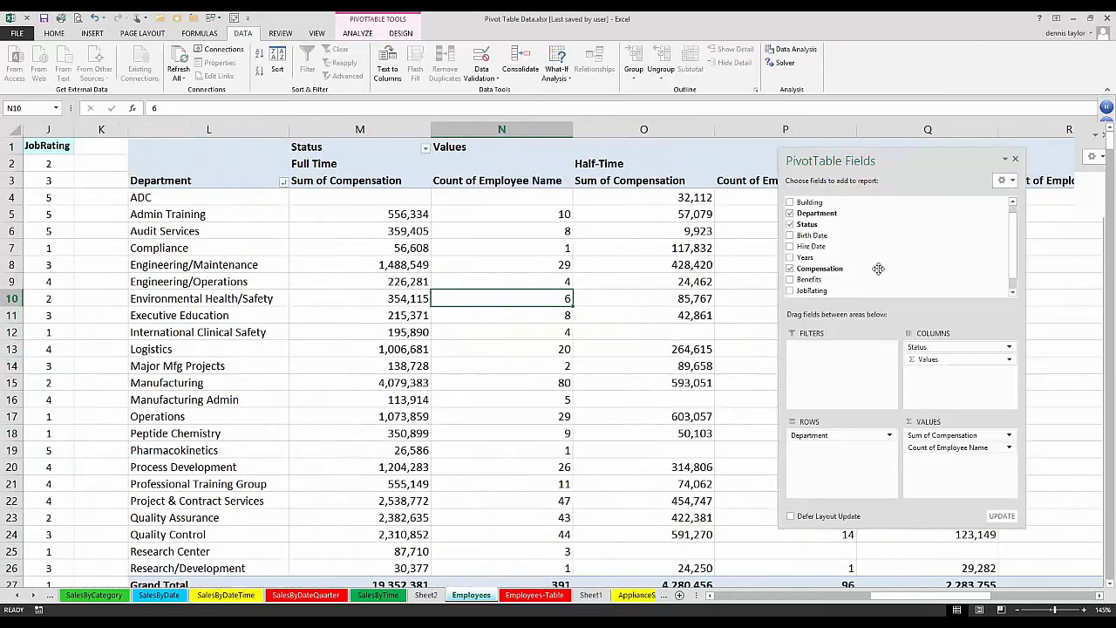
left_click_drag(878, 268, 939, 382)
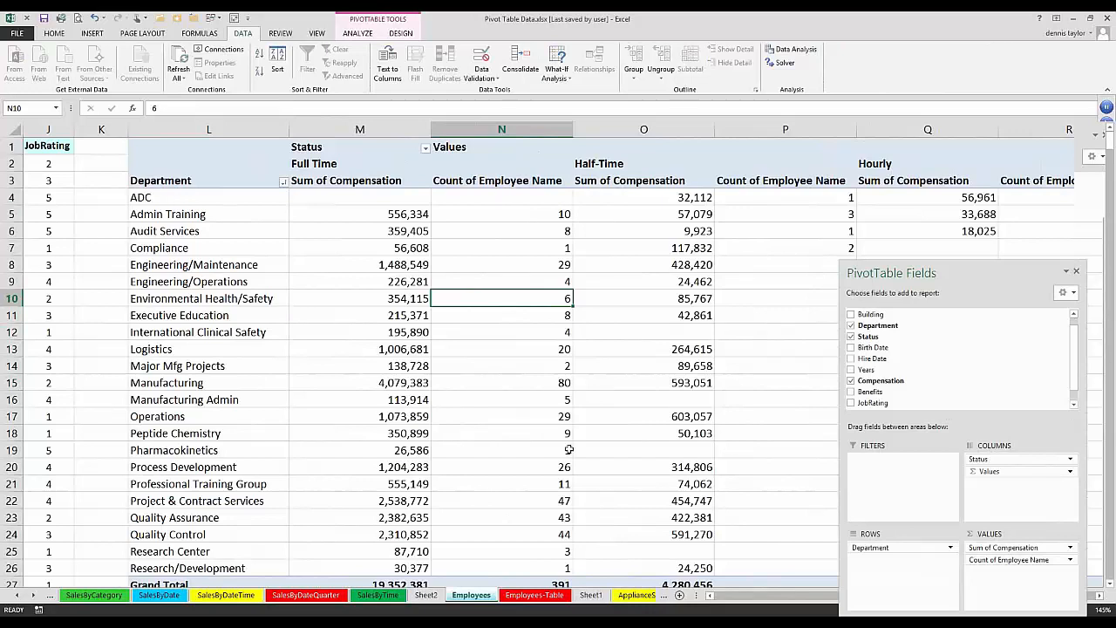
Rename the Count of Employee Name heading as Headcount
key("ctrl+Up")
key("ctrl+Up")
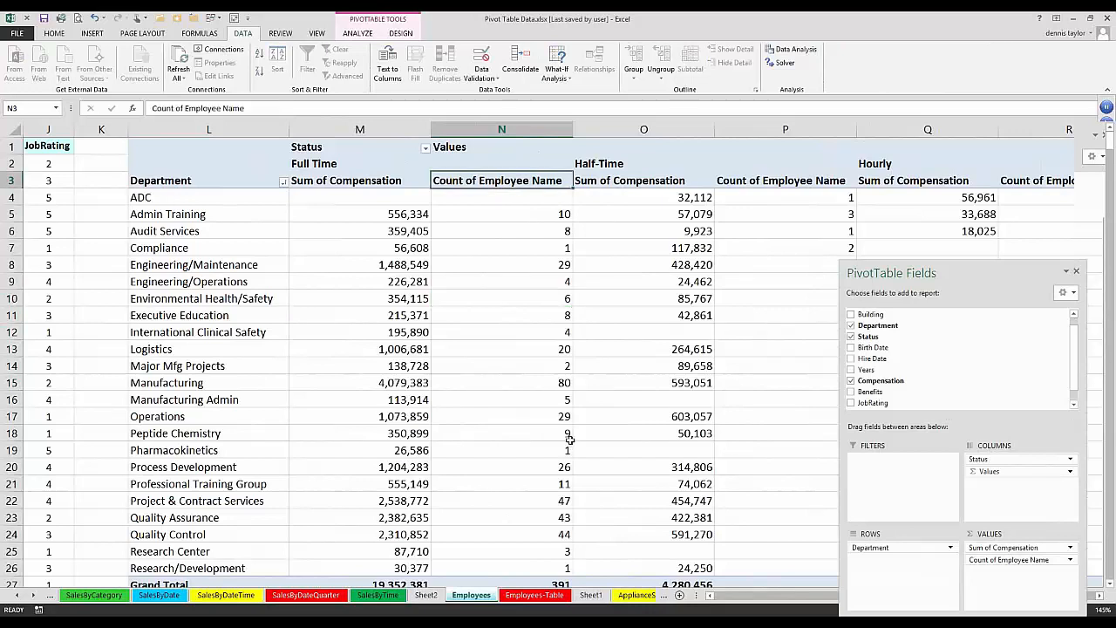
mouse_move(510, 439)
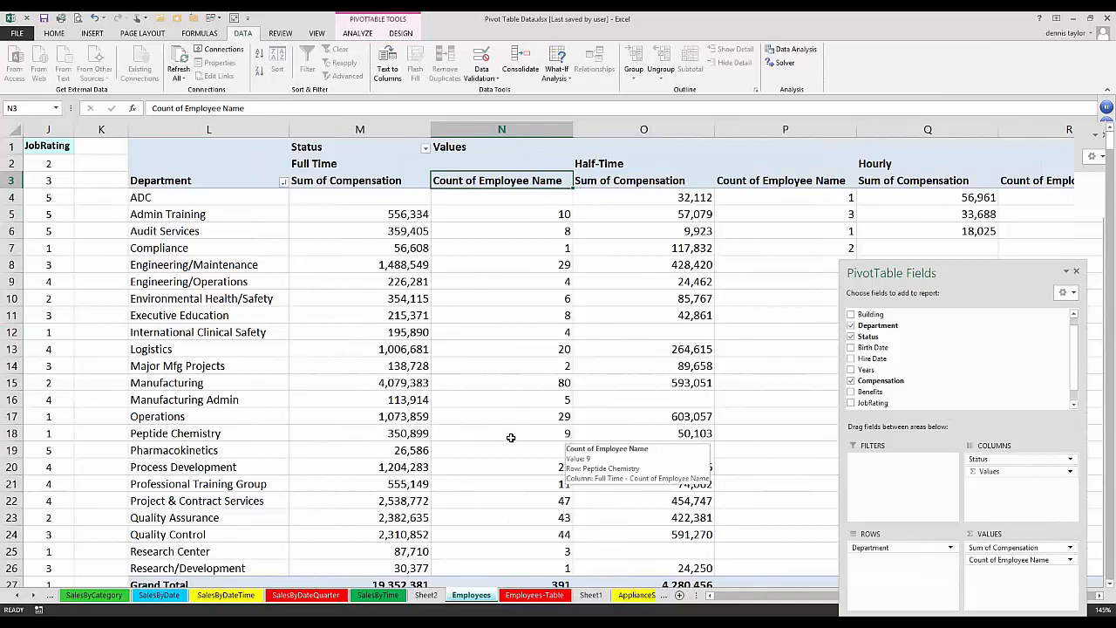
type("Head")
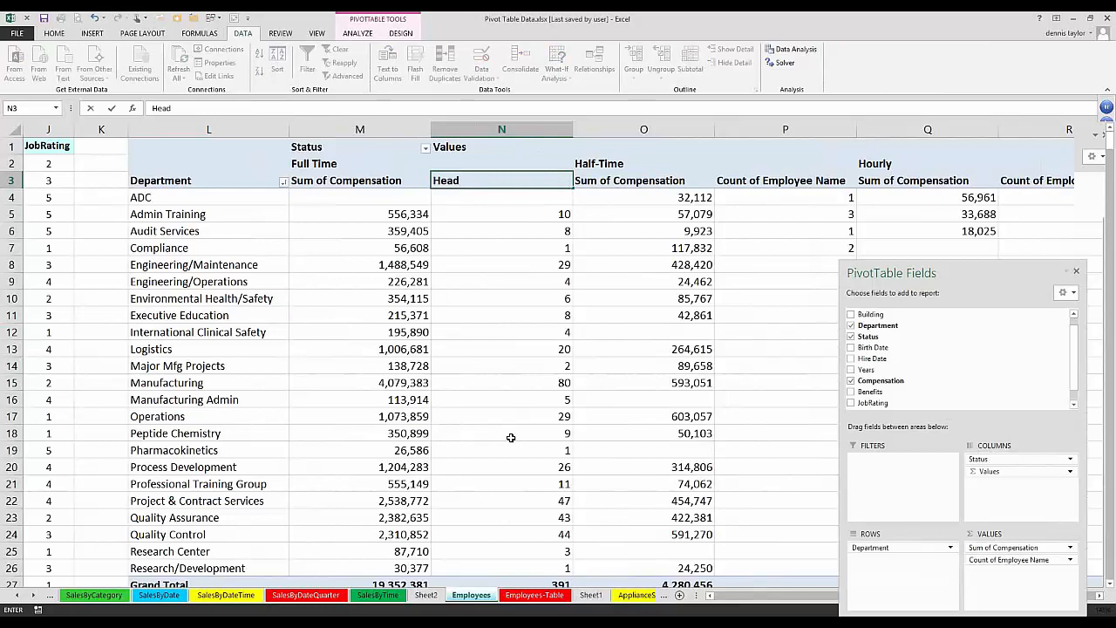
type("count")
key("Return")
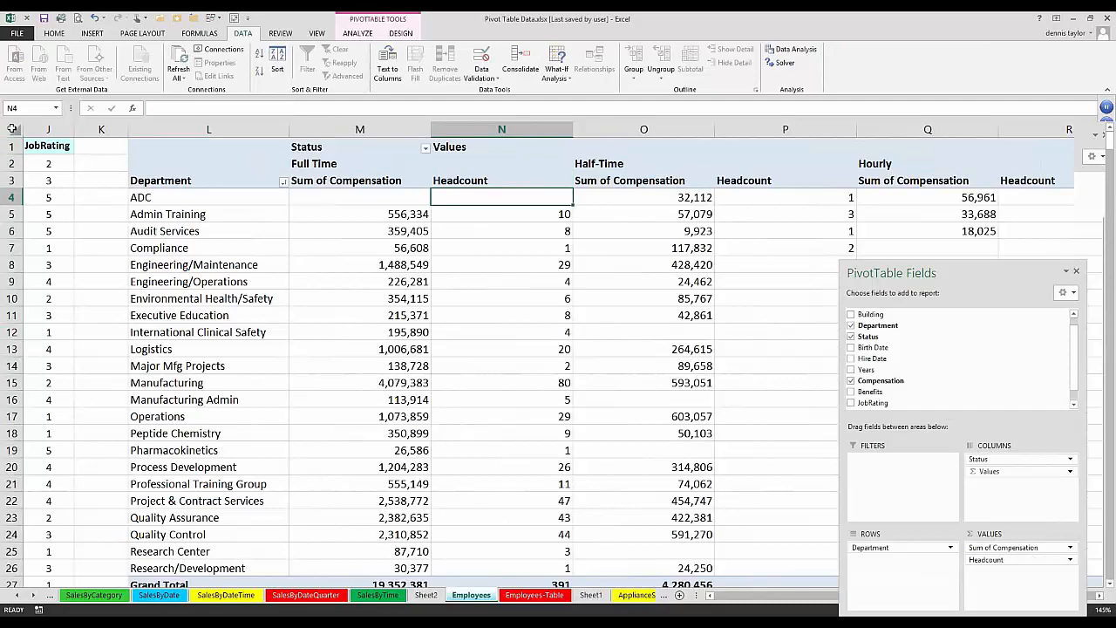
Fit the widths of all the sheet's columns to their contents
left_click(12, 128)
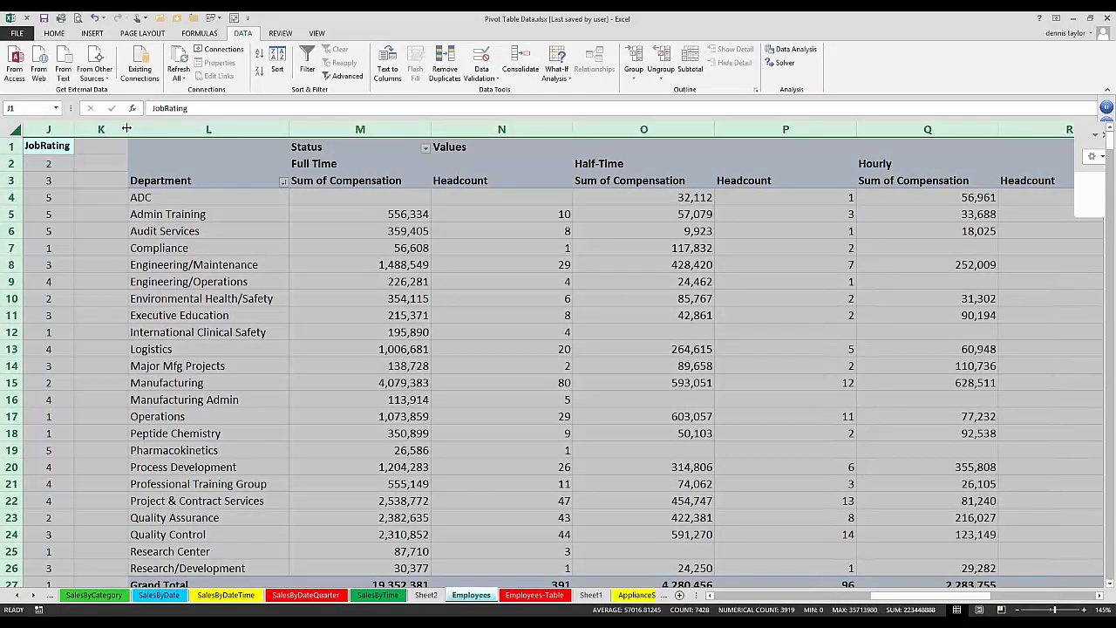
double_click(126, 128)
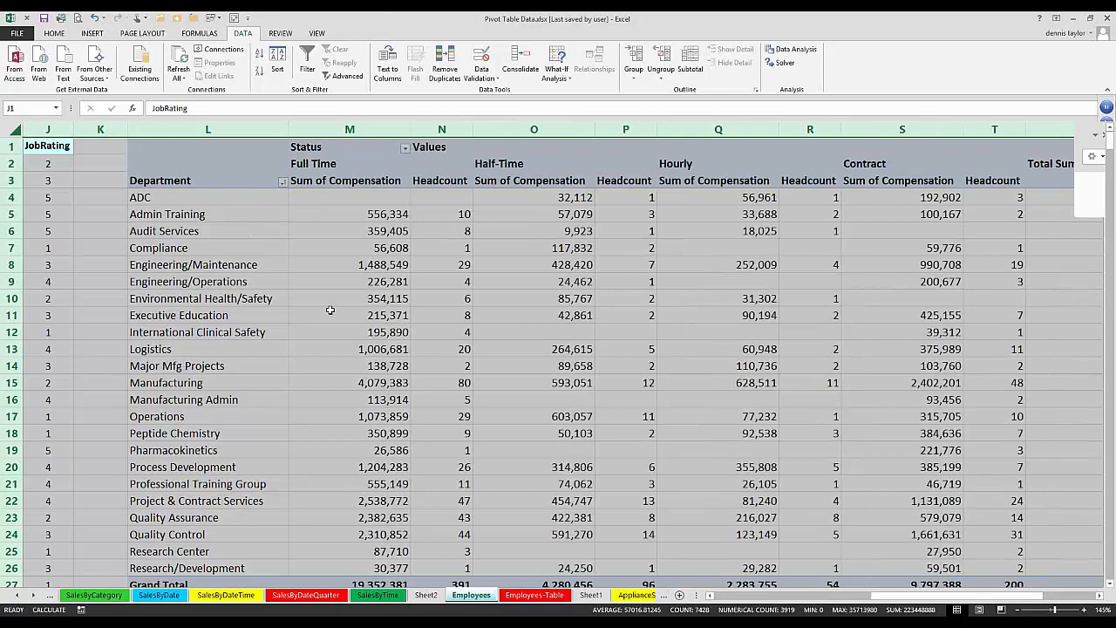
left_click(348, 281)
Rename the Sum of Compensation heading under Full Time as Comp Total
left_click(353, 174)
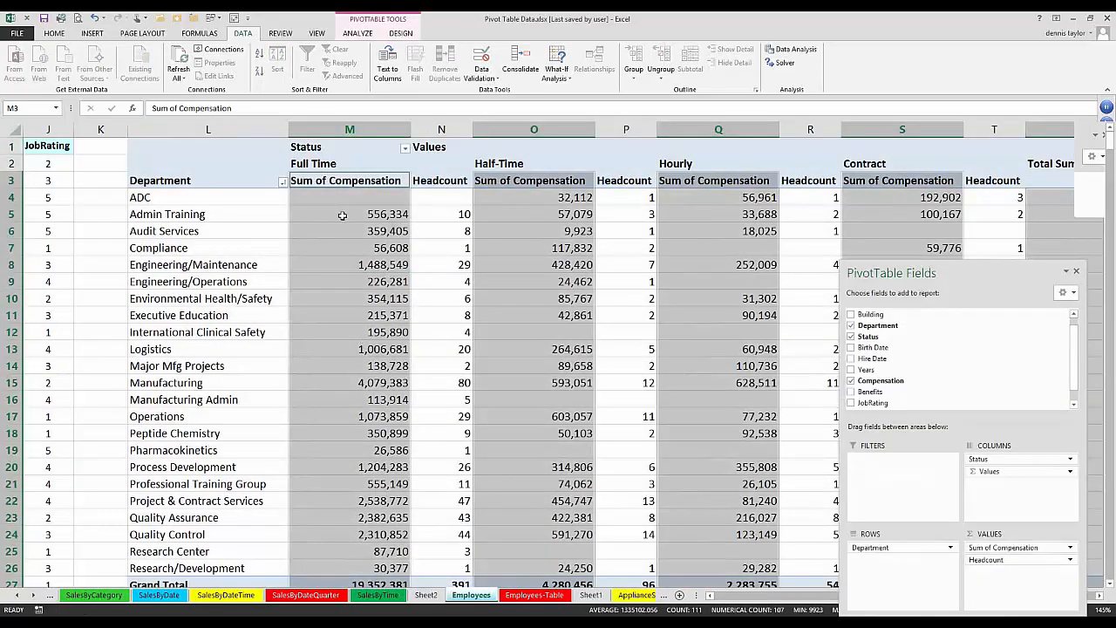
left_click(353, 175)
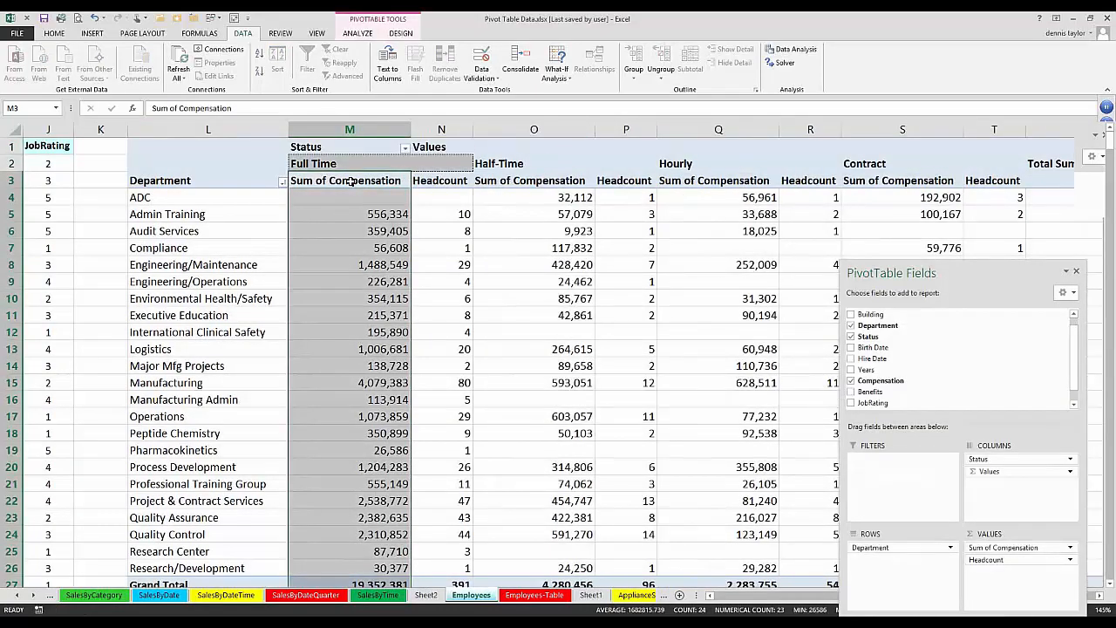
left_click(349, 179)
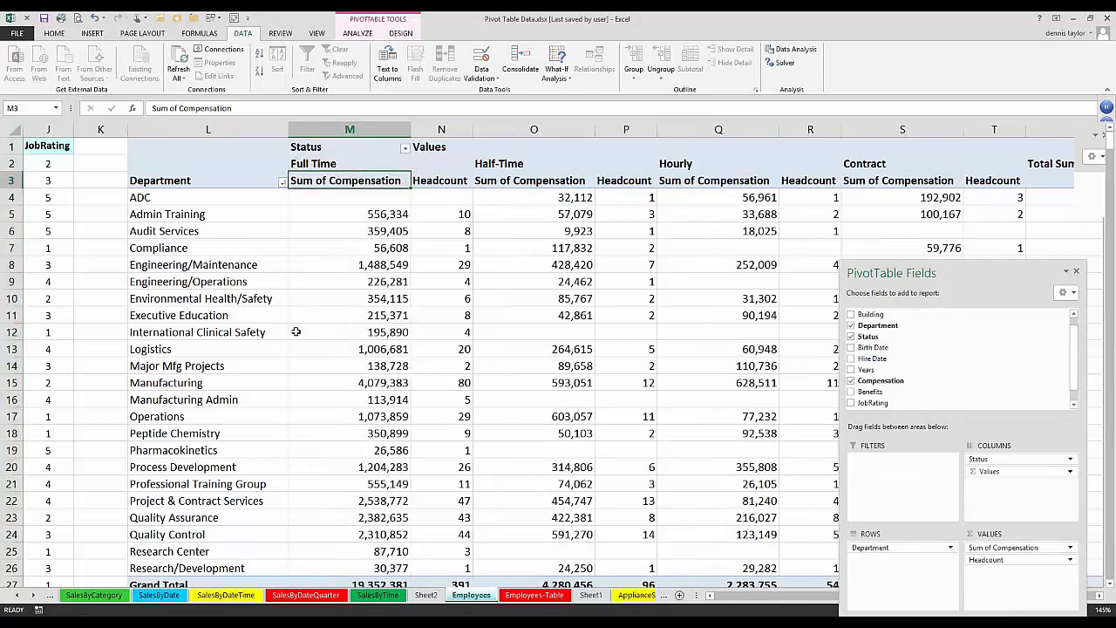
type("Co")
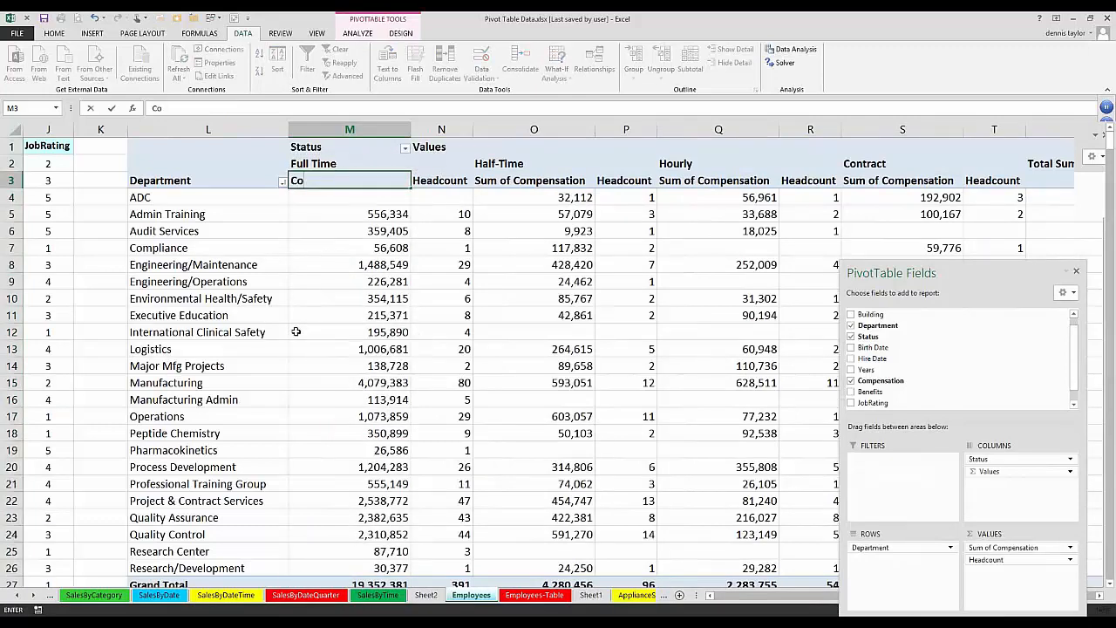
type("mp Total")
key("Return")
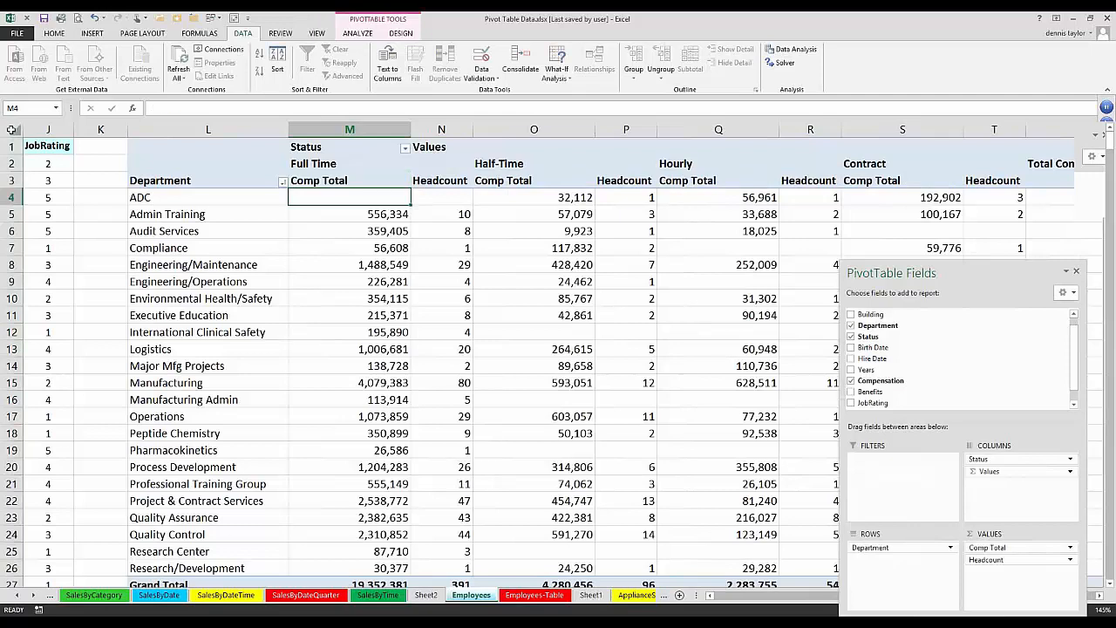
Refit all column widths to the shortened Comp Total headings
left_click(11, 129)
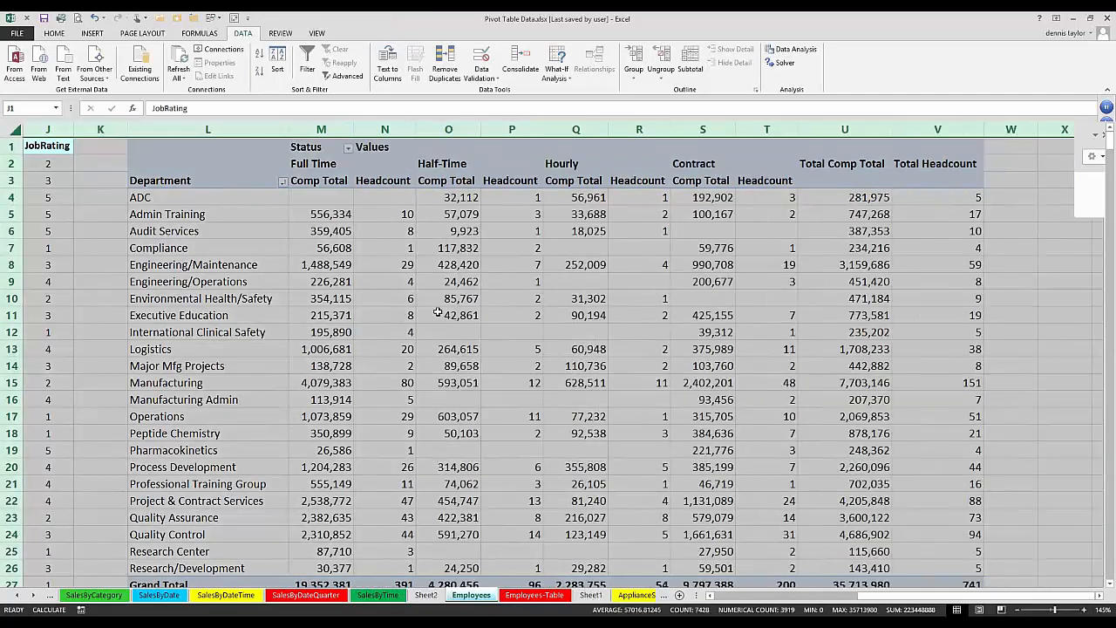
left_click(438, 312)
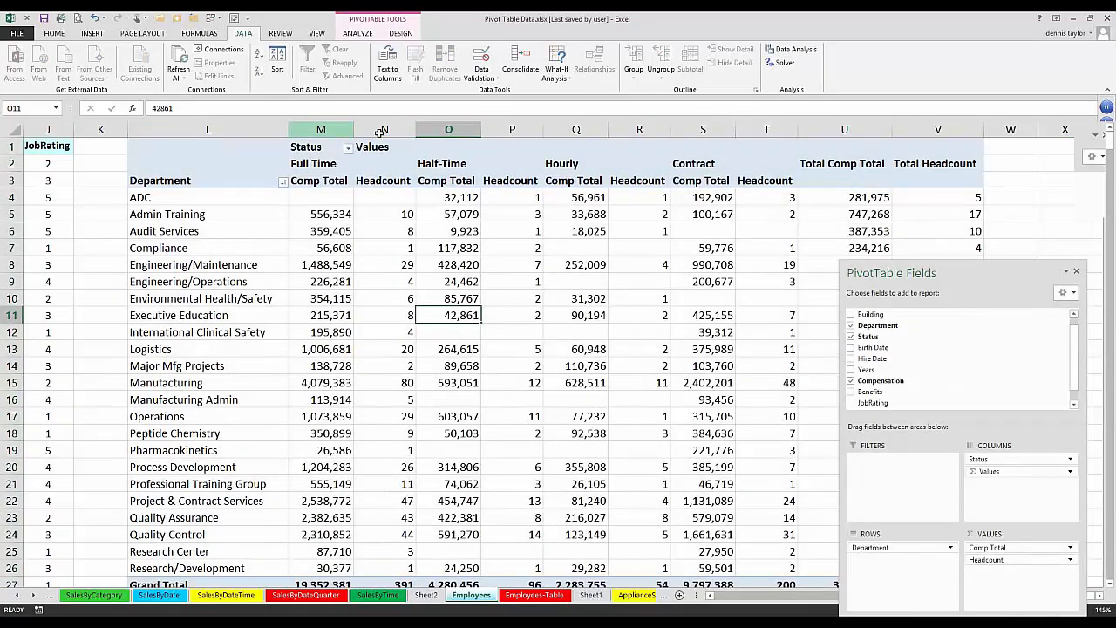
Place Values above Status in the PivotTable's column fields, grouping the statuses under Comp Total and Headcount
left_click_drag(321, 130, 385, 129)
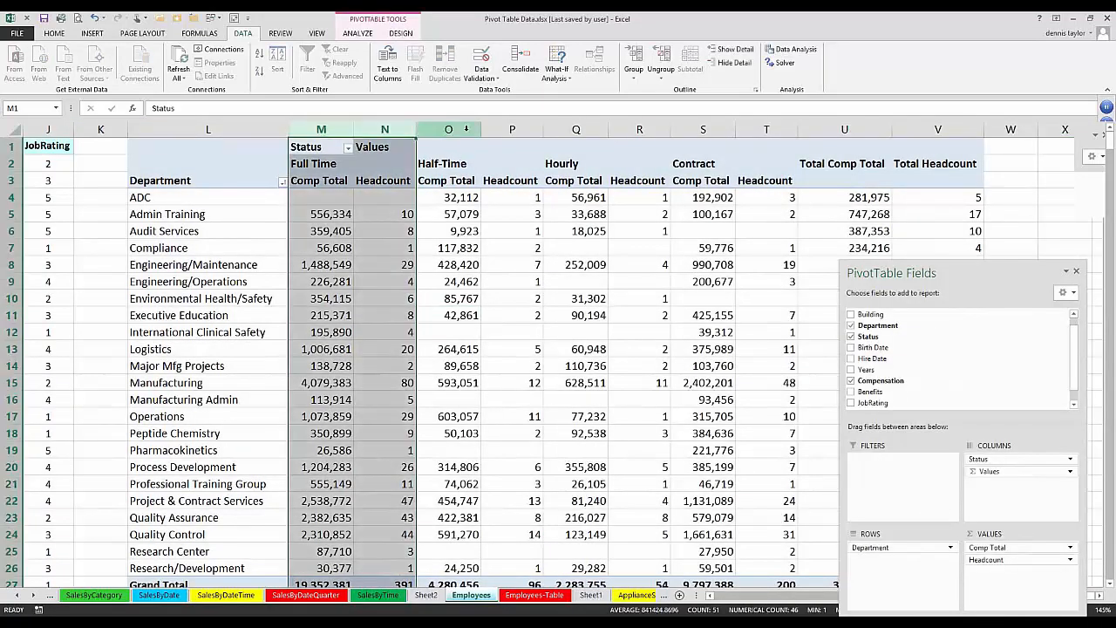
left_click_drag(448, 130, 512, 130)
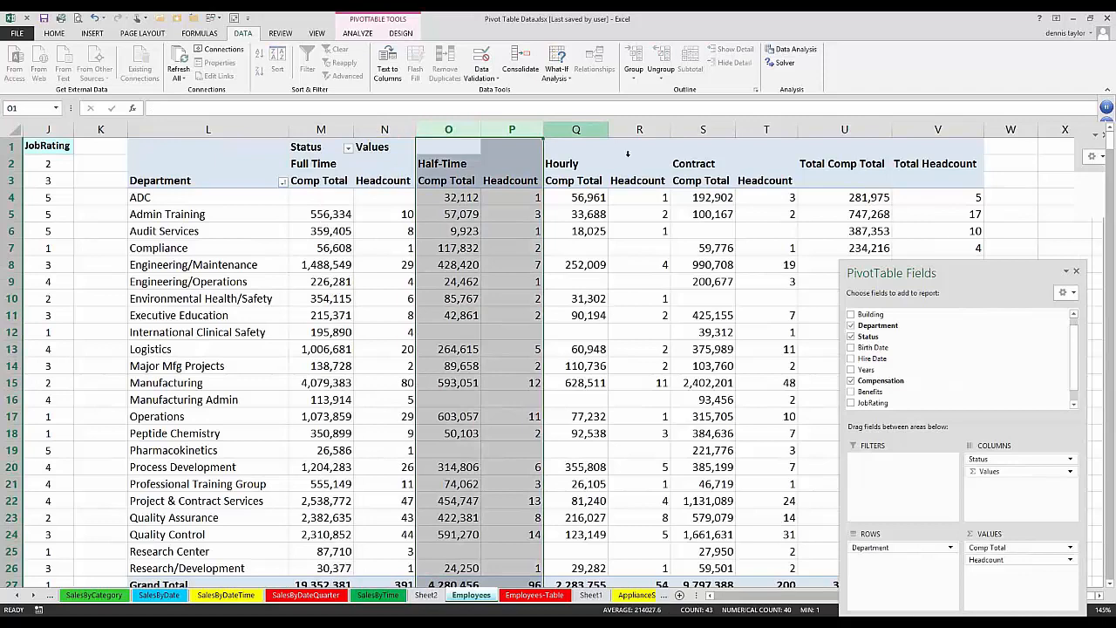
left_click(575, 130)
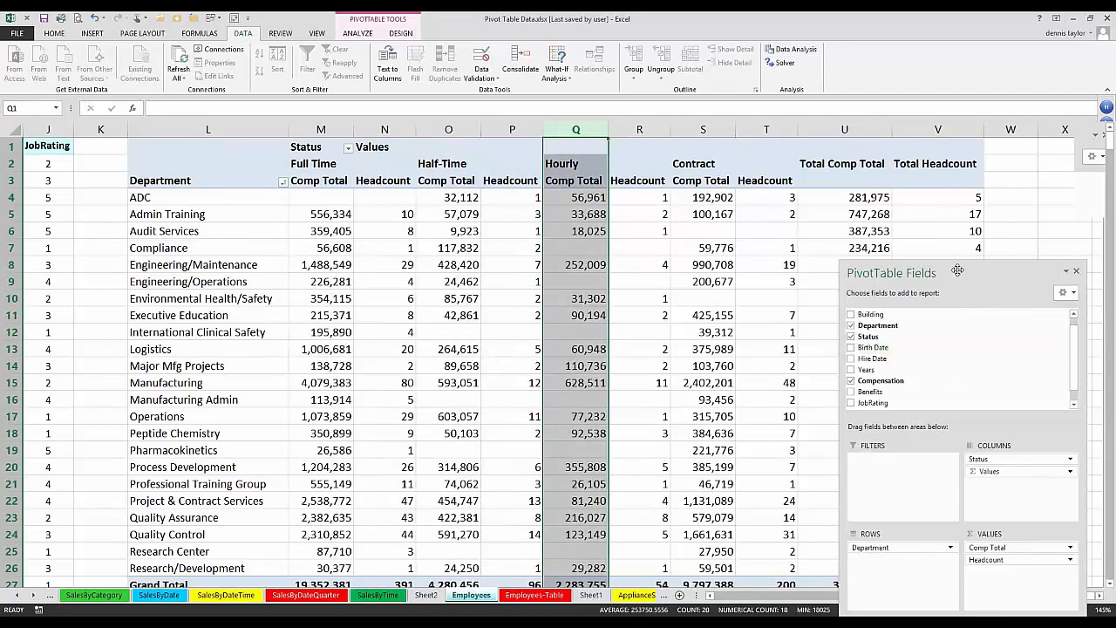
left_click_drag(957, 270, 945, 134)
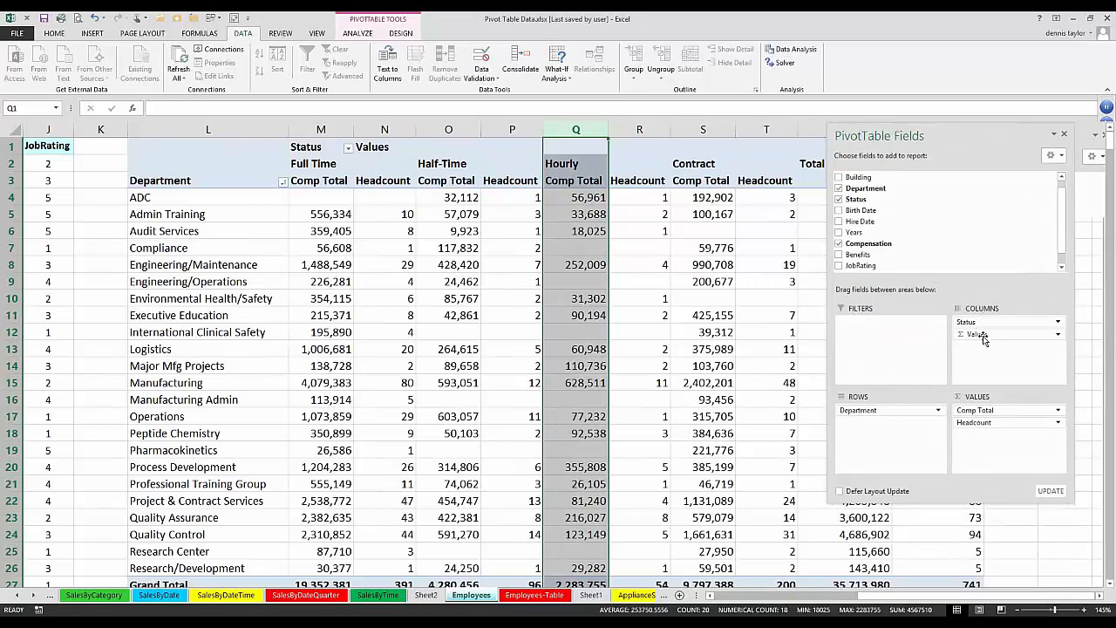
left_click_drag(977, 321, 984, 347)
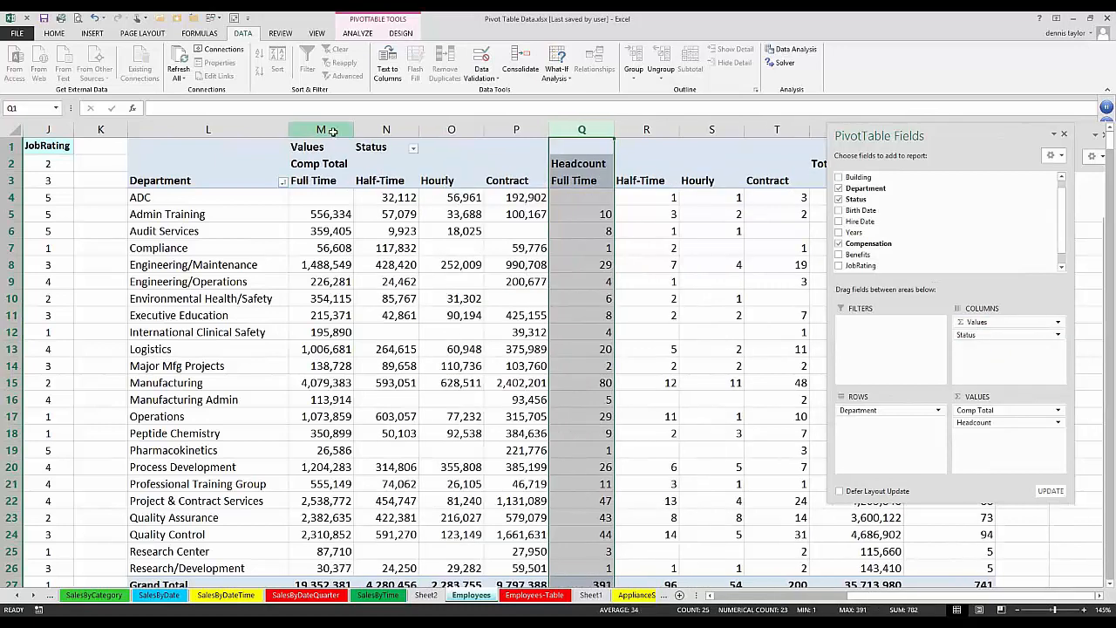
Fit the widths of columns M through T, spanning the Comp Total and Headcount groups, to their contents
left_click_drag(332, 131, 494, 128)
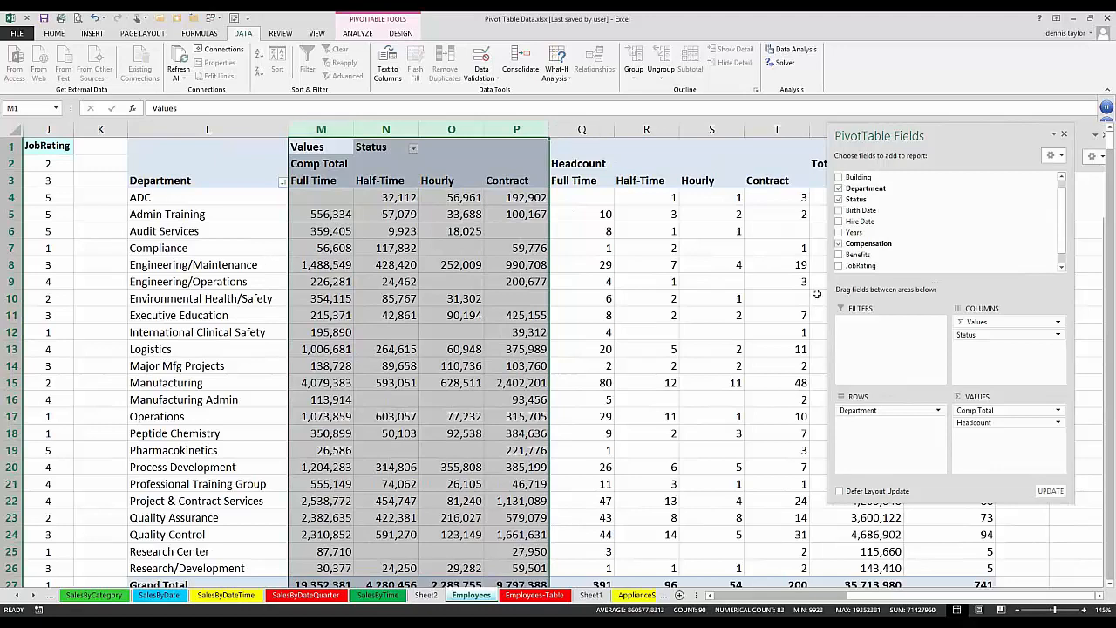
left_click_drag(881, 171, 886, 232)
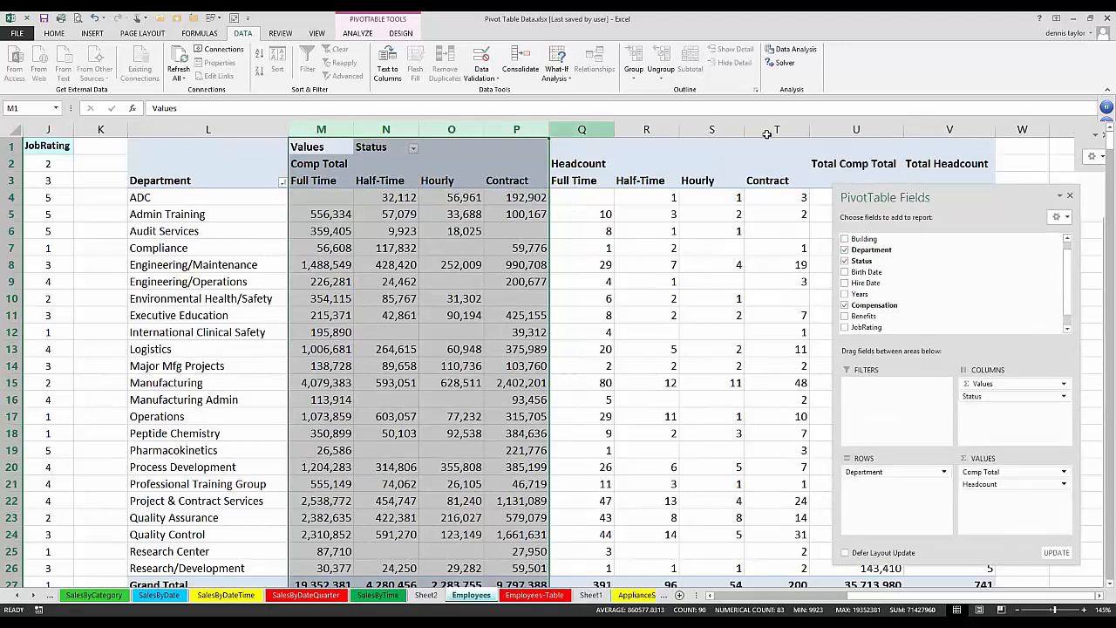
left_click_drag(766, 133, 581, 129)
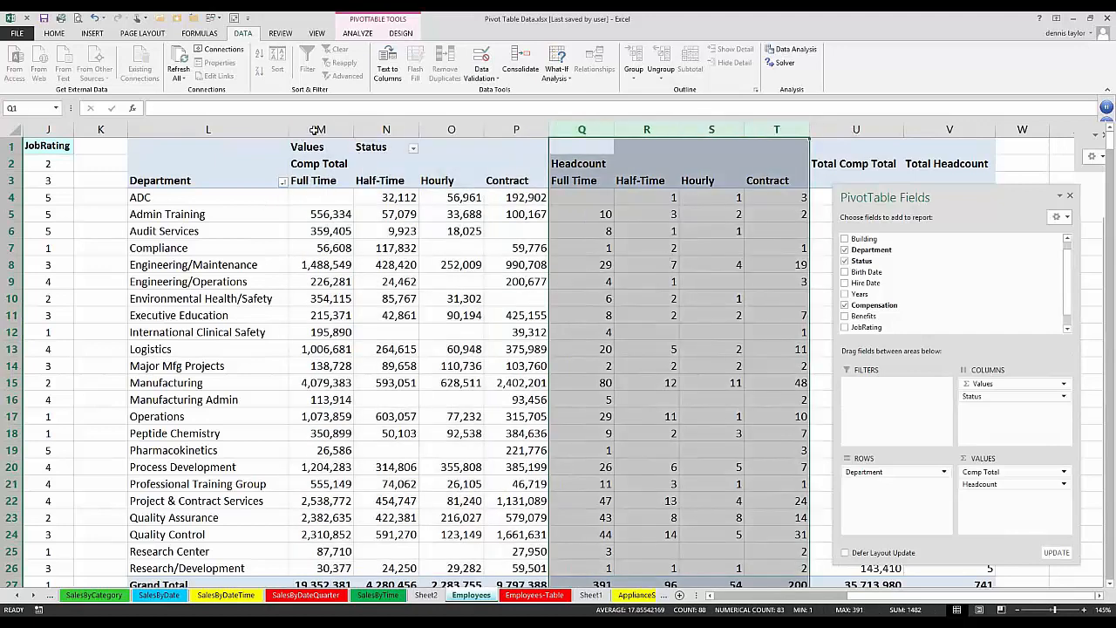
left_click_drag(321, 129, 800, 127)
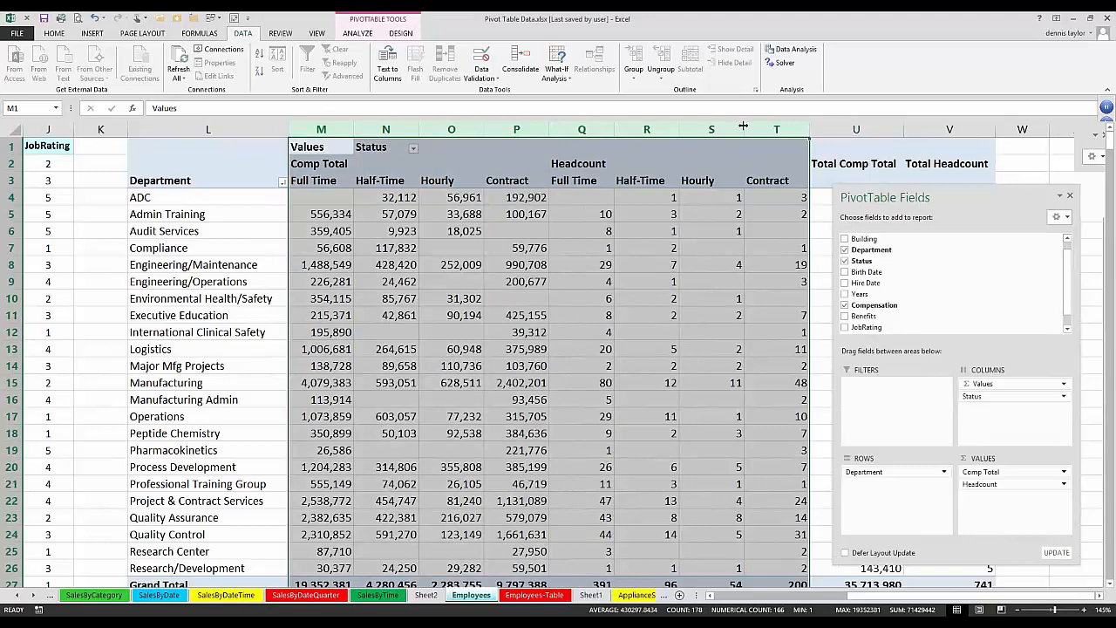
double_click(742, 125)
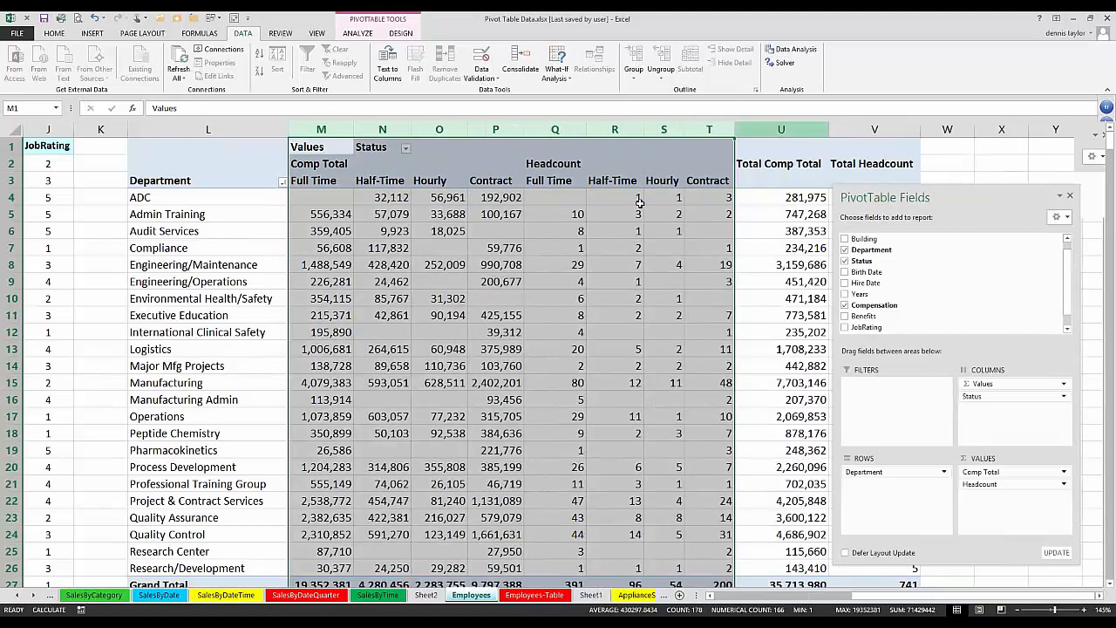
Reorder the value fields with Headcount ahead of Comp Total and refit columns M through T to their contents
left_click(539, 229)
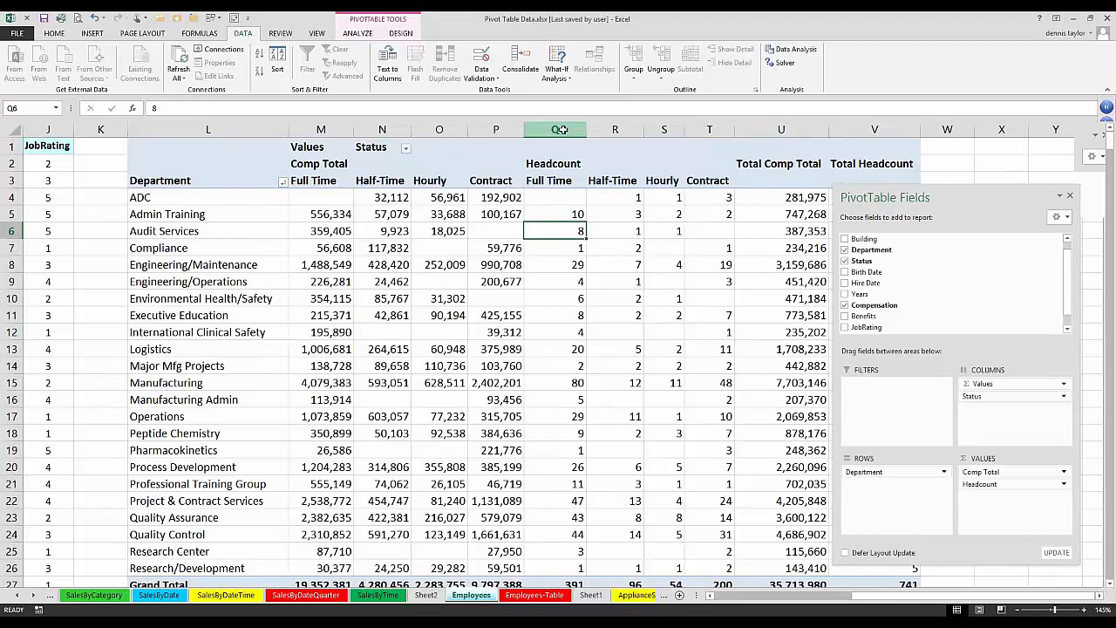
left_click_drag(562, 129, 709, 129)
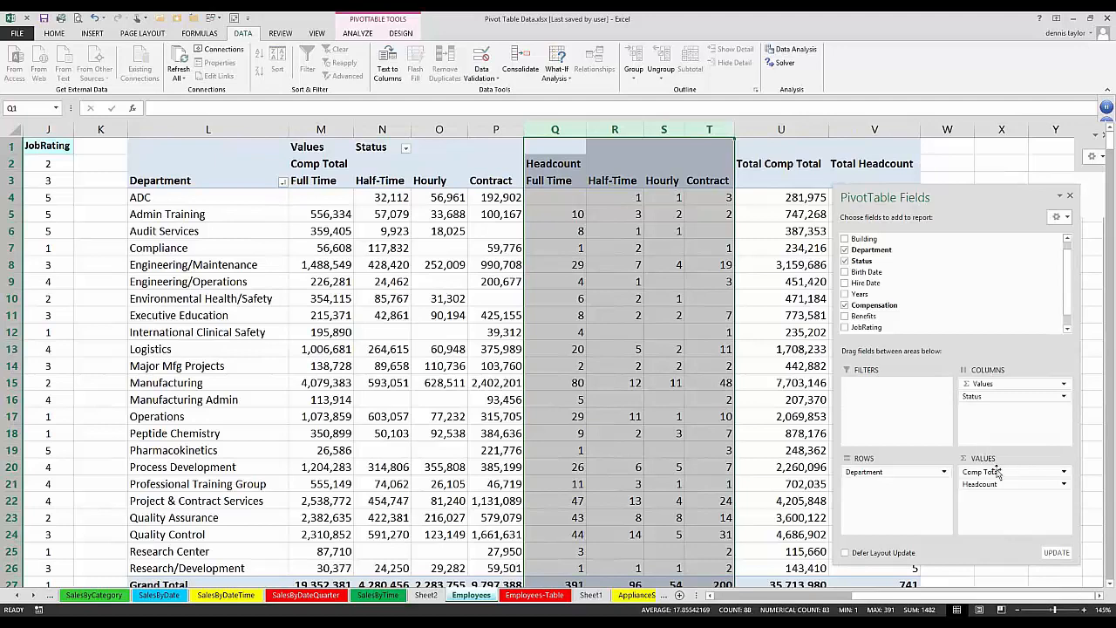
left_click_drag(996, 472, 993, 498)
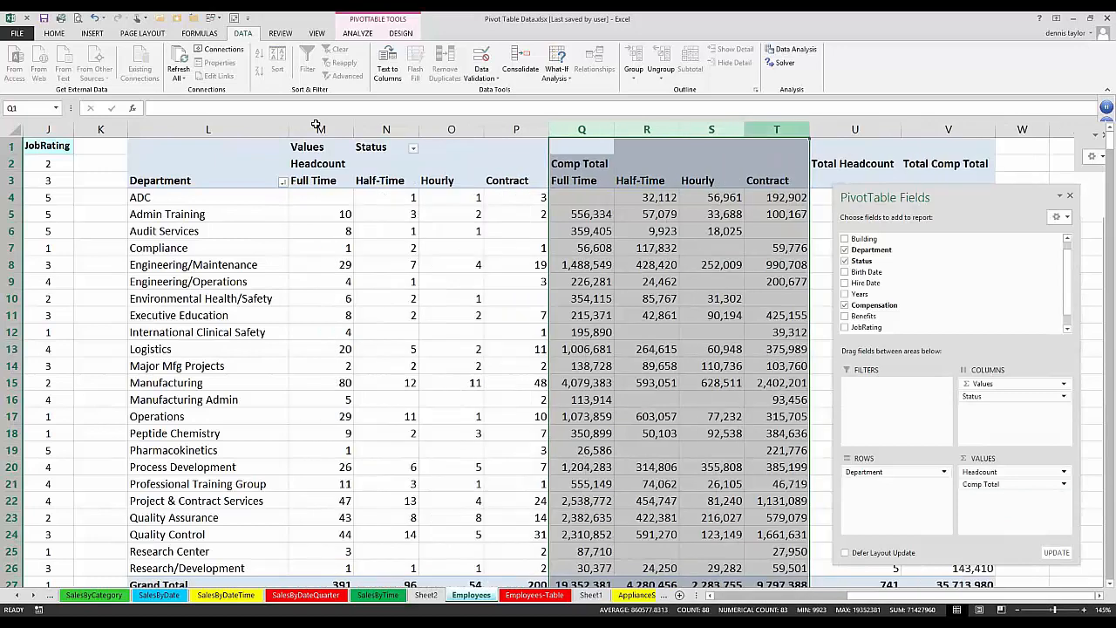
left_click_drag(316, 125, 319, 126)
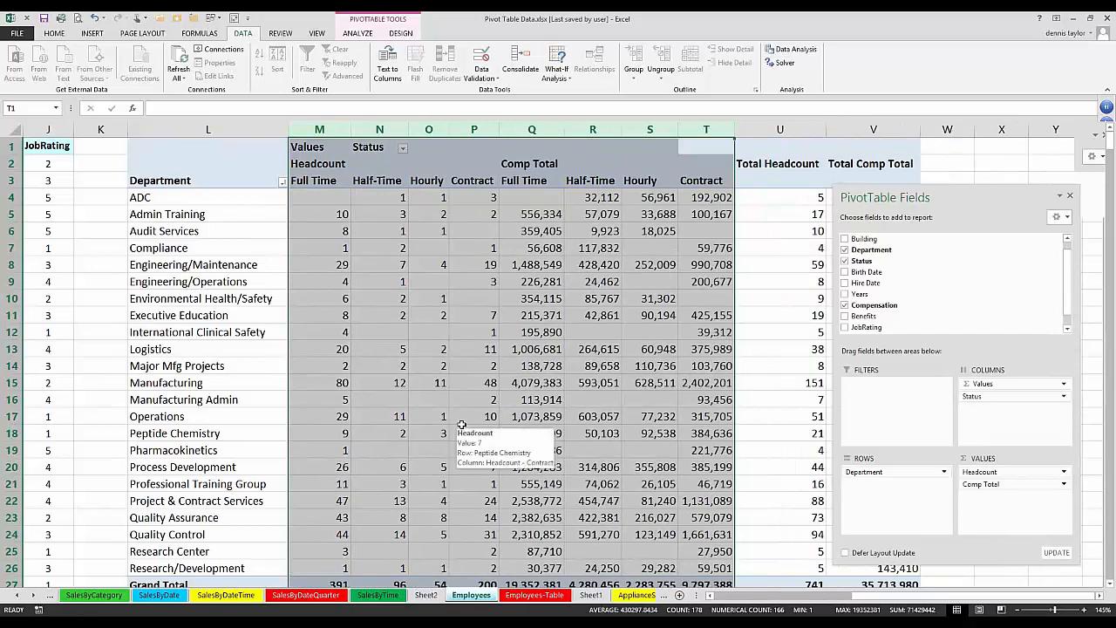
Examine the rearranged PivotTable with its field list hidden, from the headings down to the Grand Total row
left_click(786, 281)
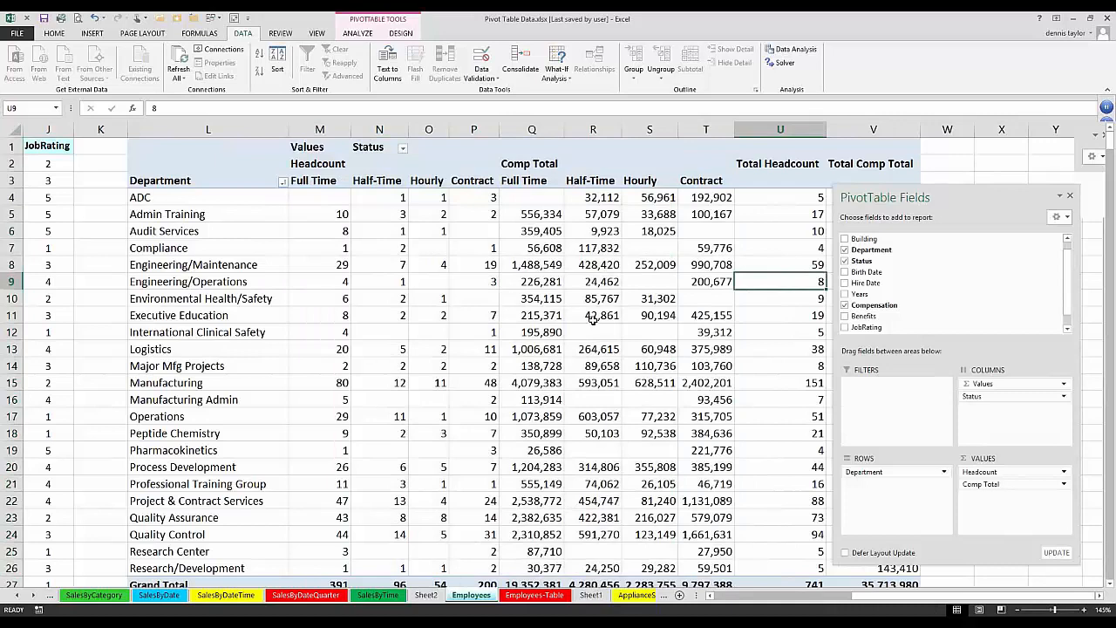
left_click(947, 164)
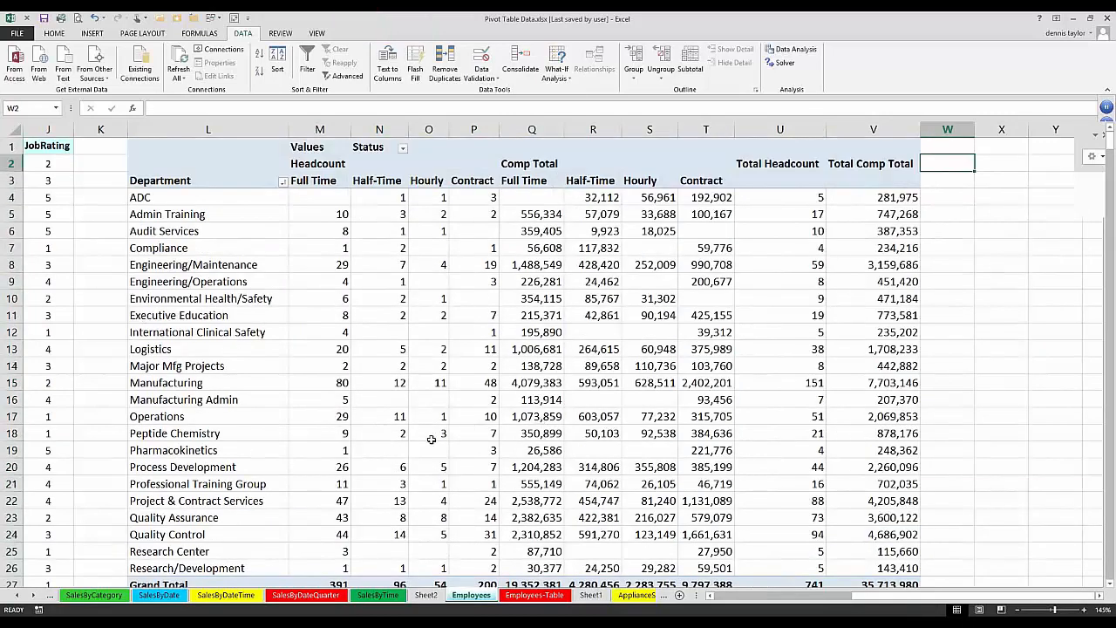
mouse_move(431, 435)
mouse_move(425, 393)
mouse_move(439, 370)
mouse_move(642, 284)
left_click(1034, 380)
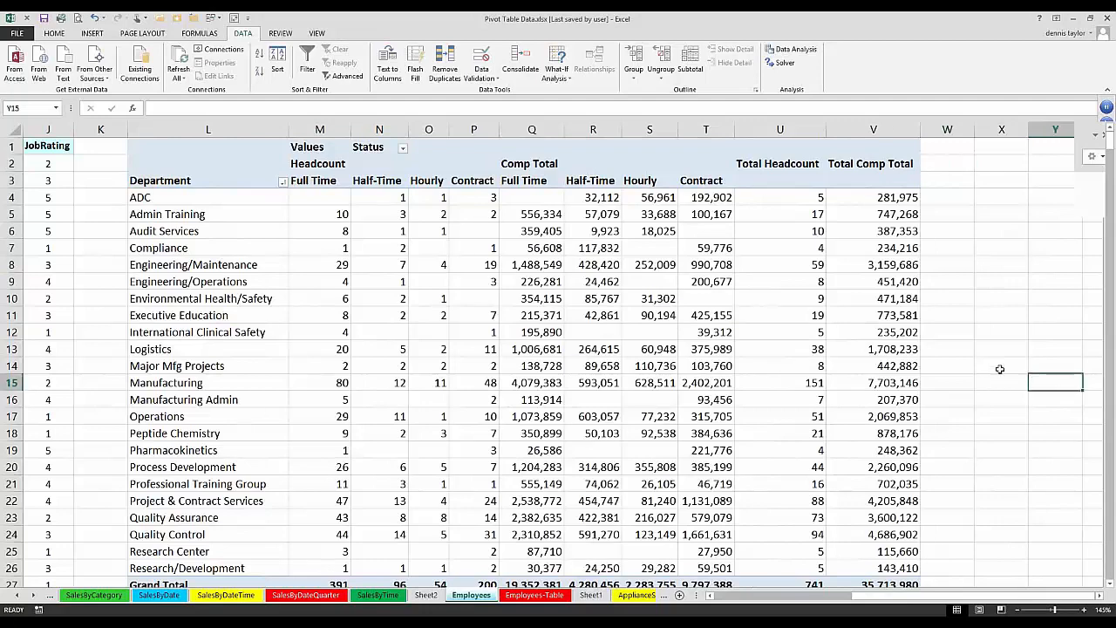
scroll(999, 369, "down", 1)
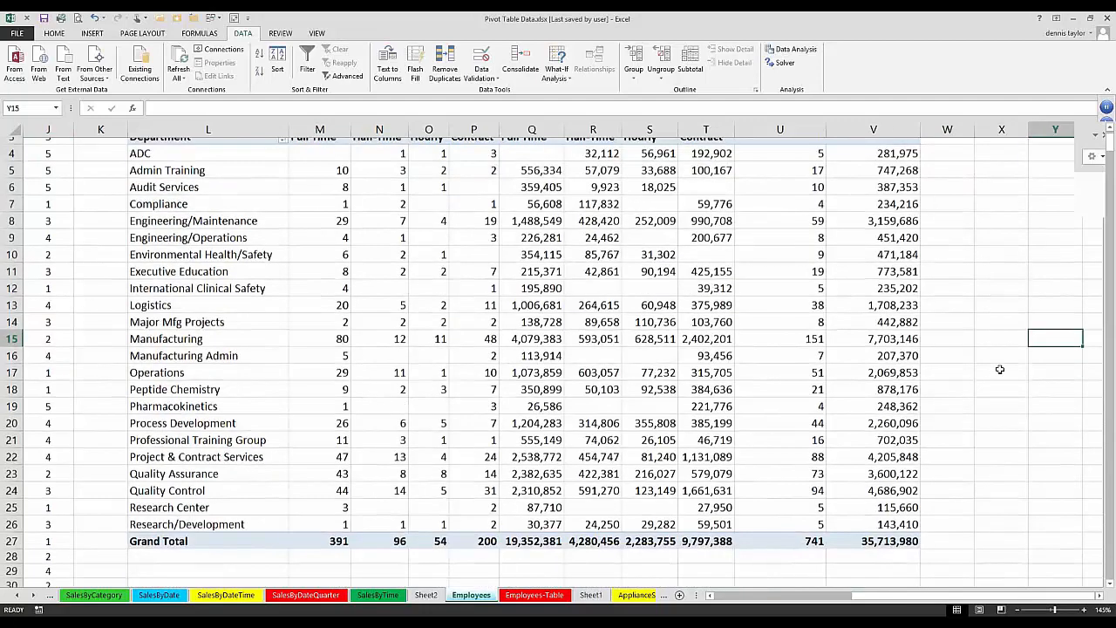
scroll(997, 369, "up", 1)
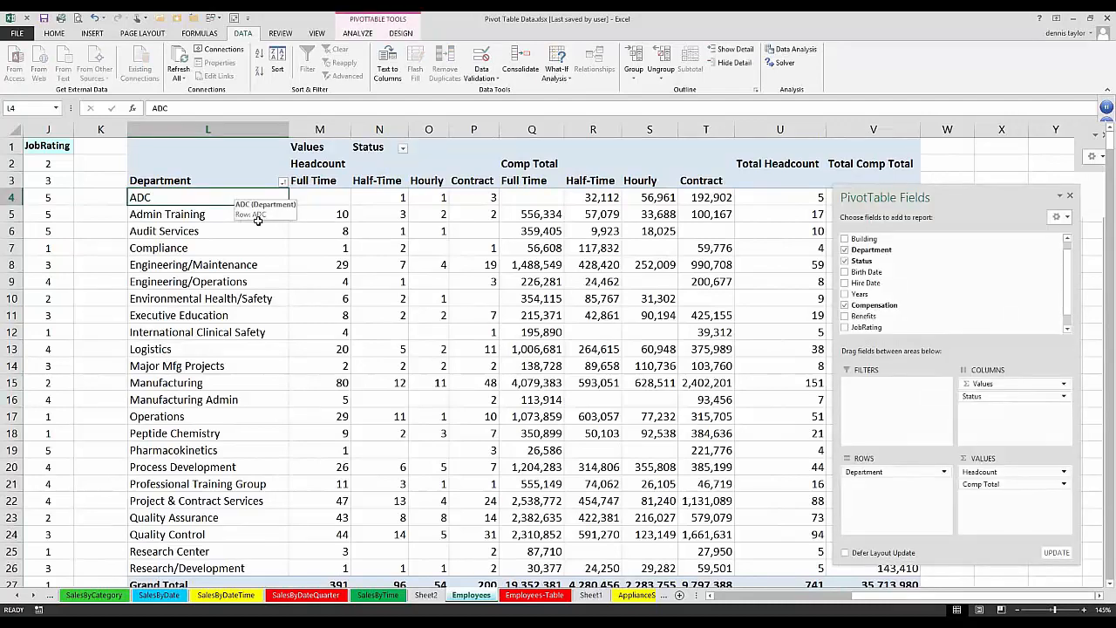
Select the entire Employees PivotTable and paste a copy of it starting at cell X1
left_click(357, 35)
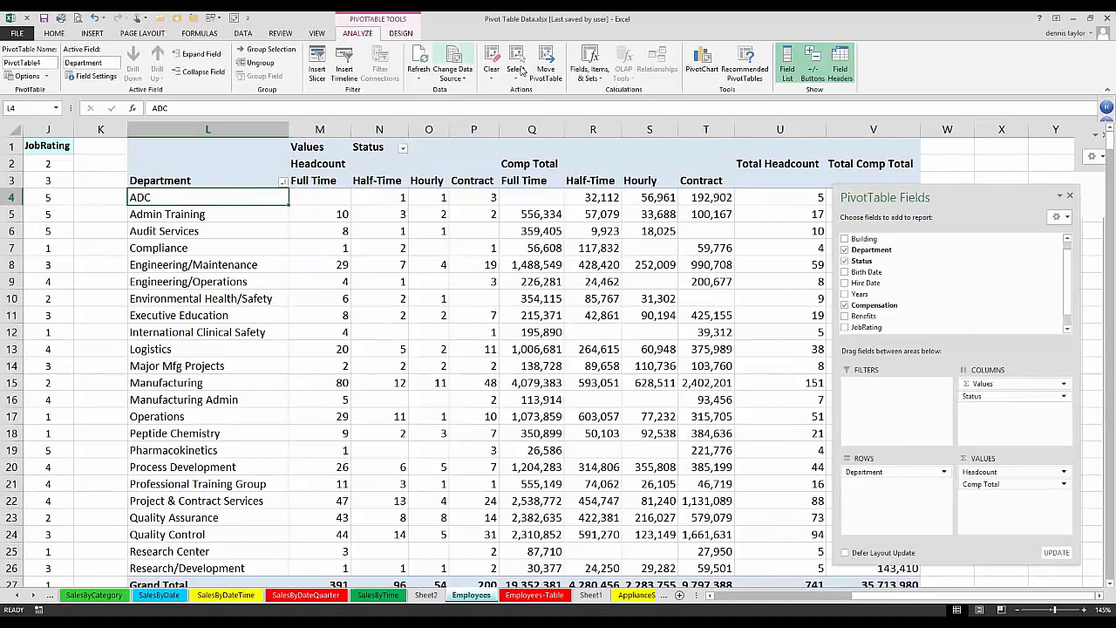
left_click(518, 69)
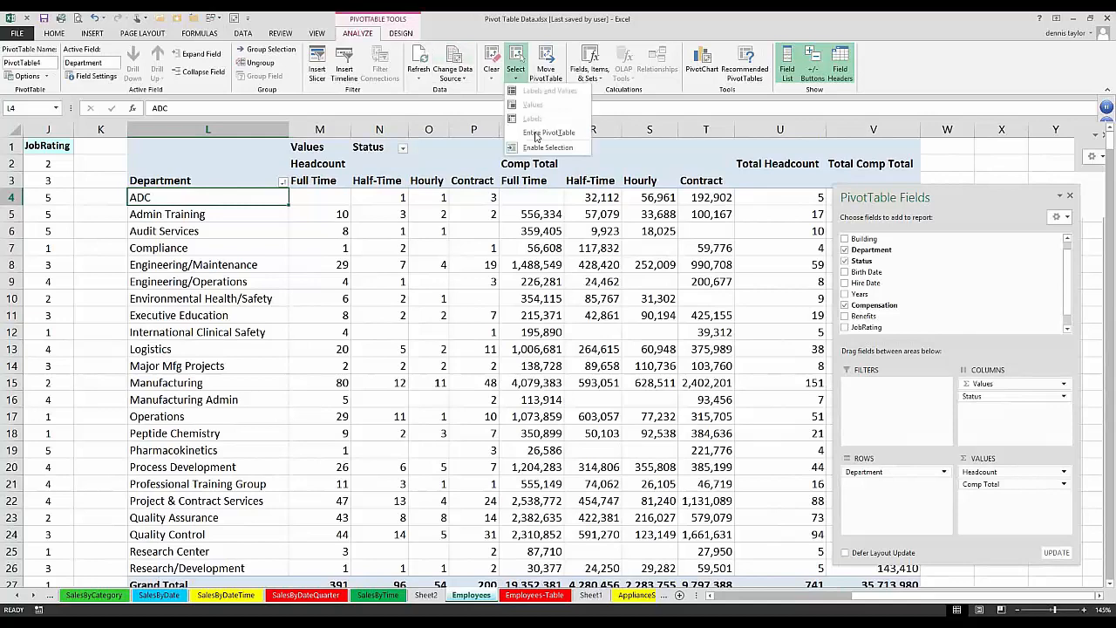
left_click(532, 128)
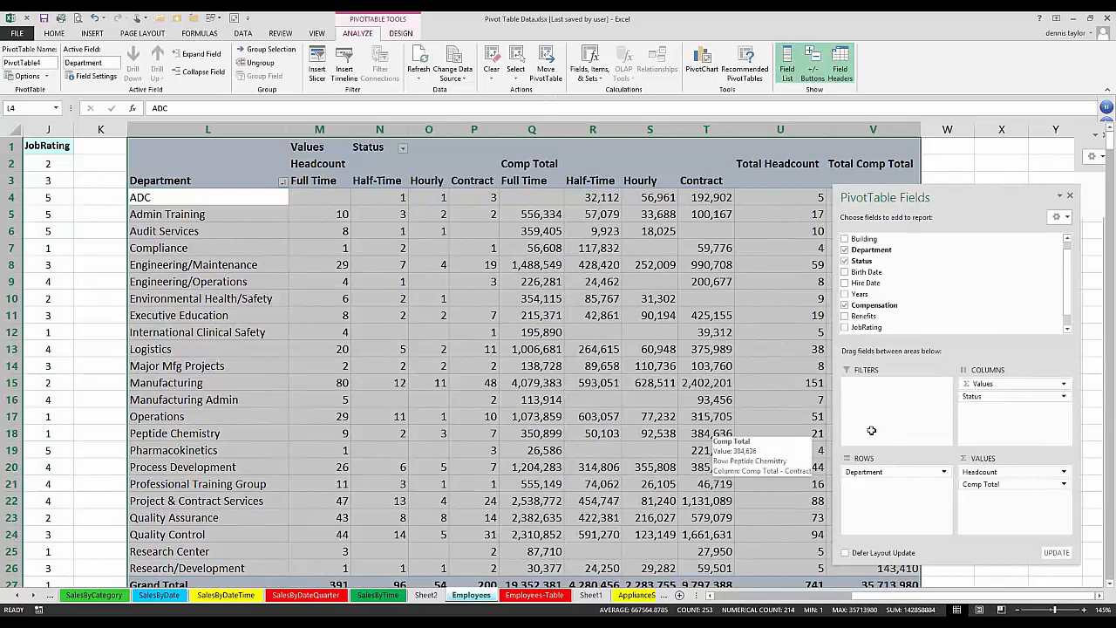
key("ctrl+c")
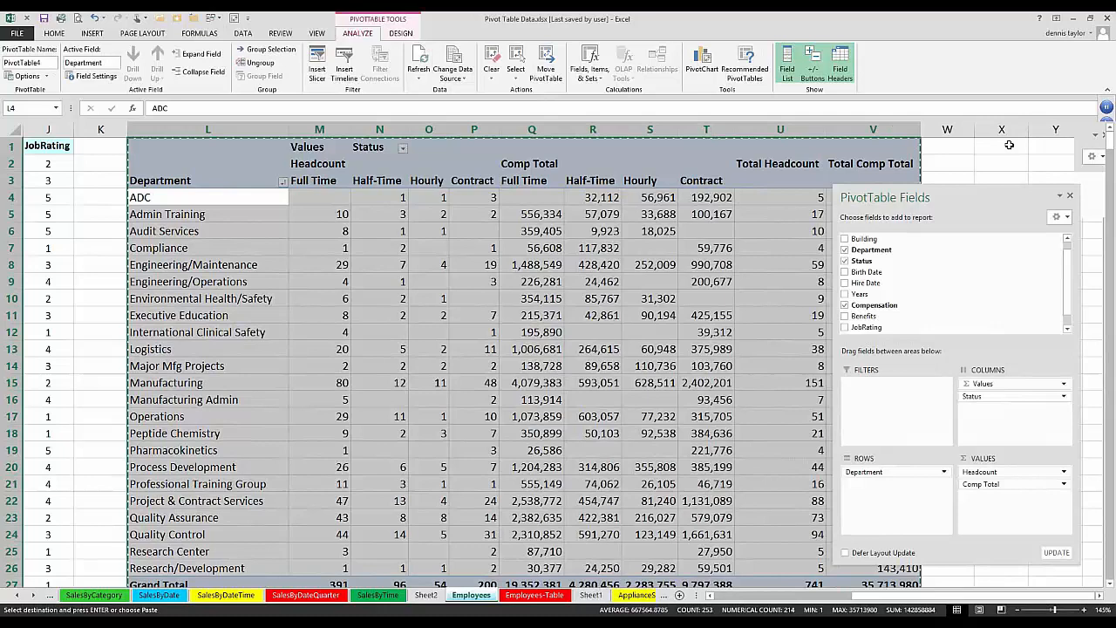
mouse_move(1008, 144)
left_mouse_down()
mouse_move(404, 368)
mouse_move(355, 334)
left_mouse_up()
key("ctrl+v")
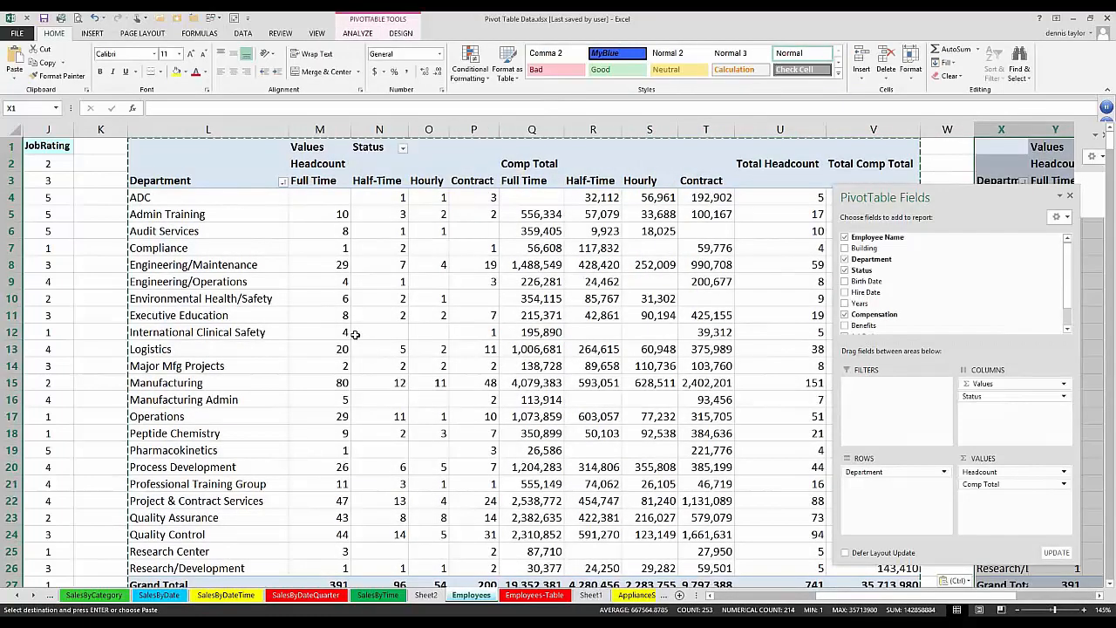
Remove the Employee Name field from the copied PivotTable, leaving Comp Total as its only value field
scroll(355, 334, "down", 4)
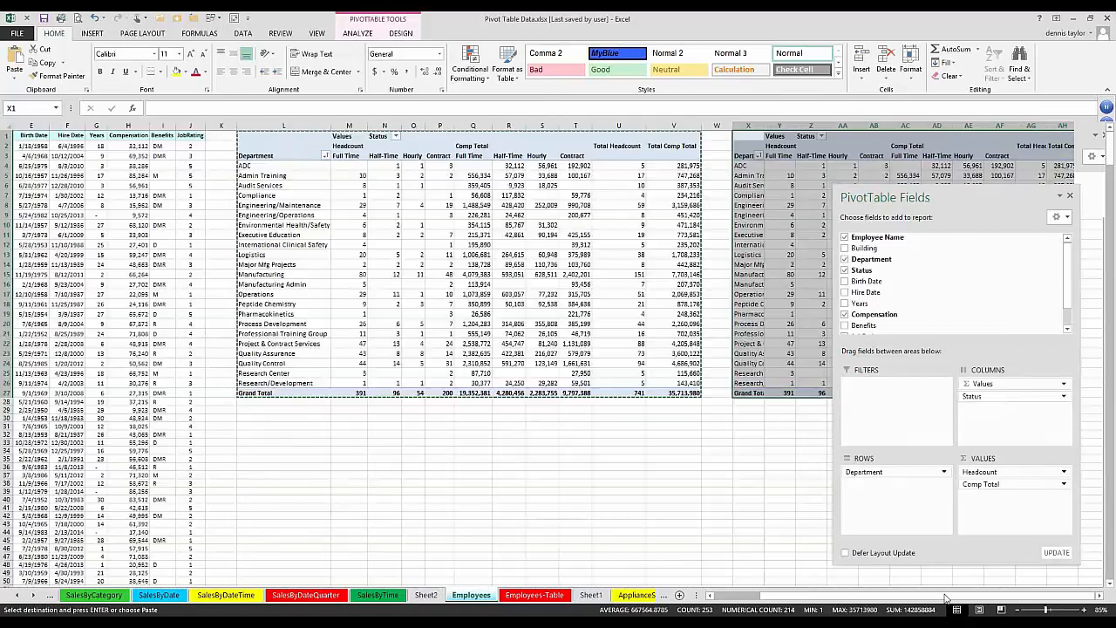
left_click(1100, 596)
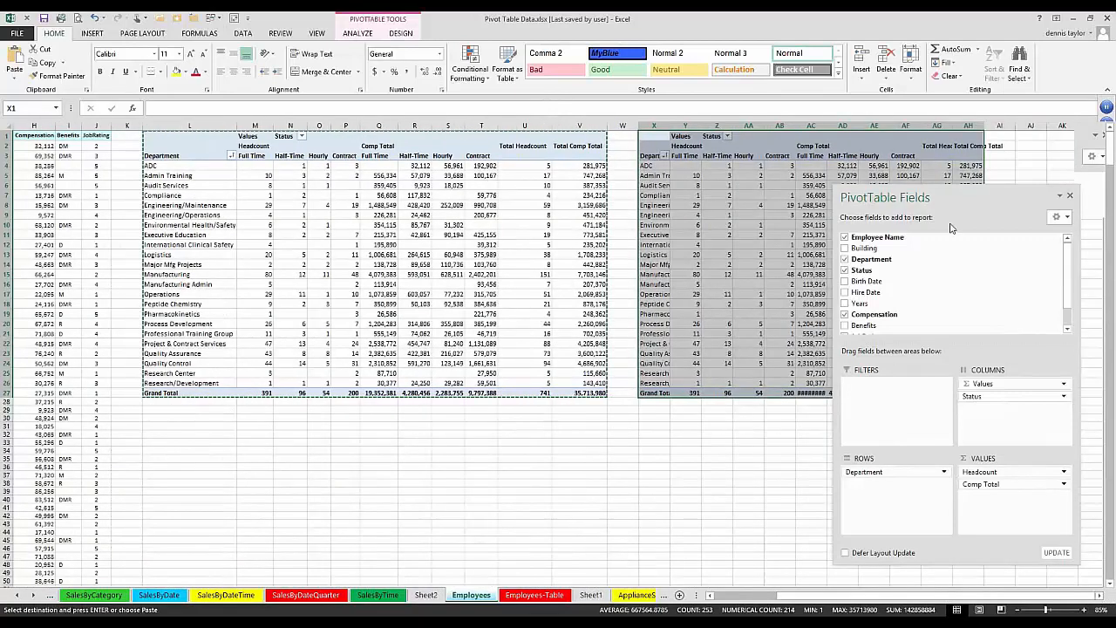
left_click_drag(943, 200, 740, 412)
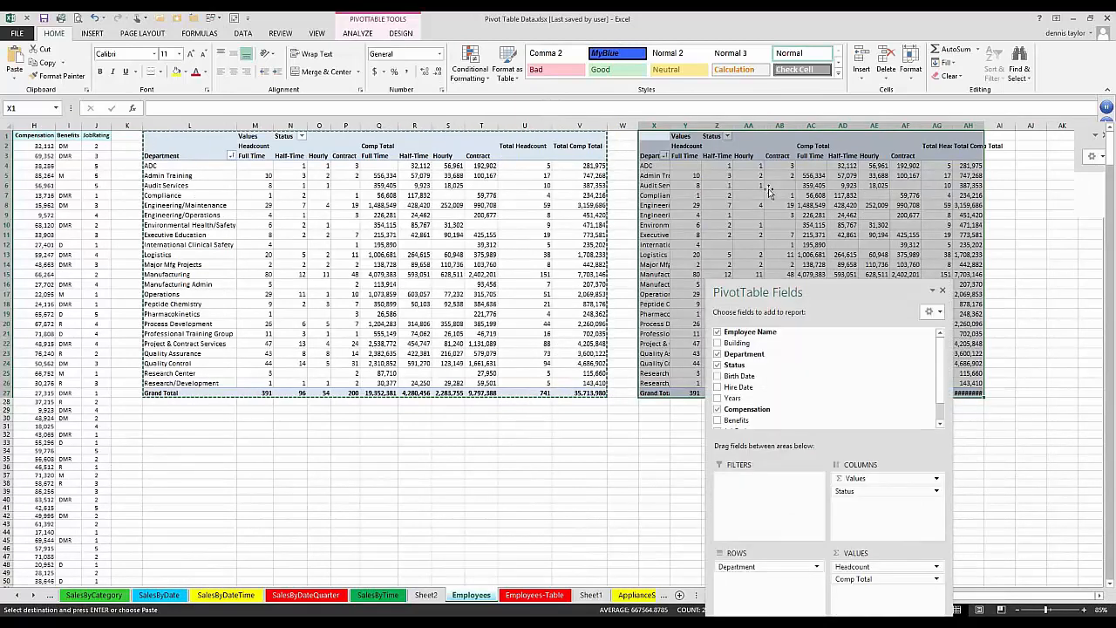
left_click(769, 192)
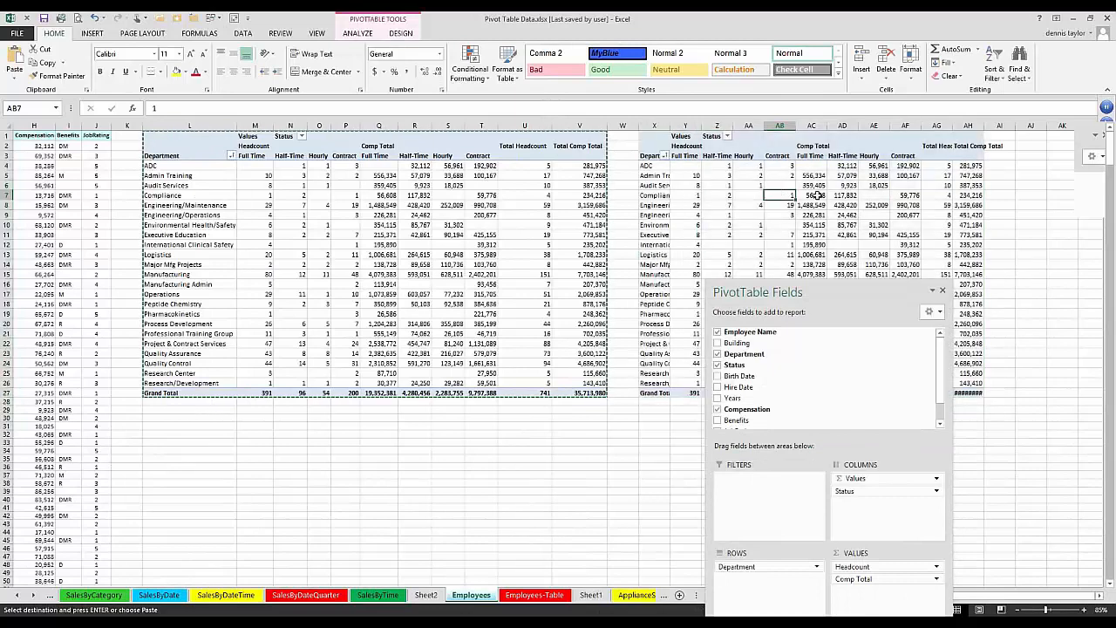
left_click(817, 195)
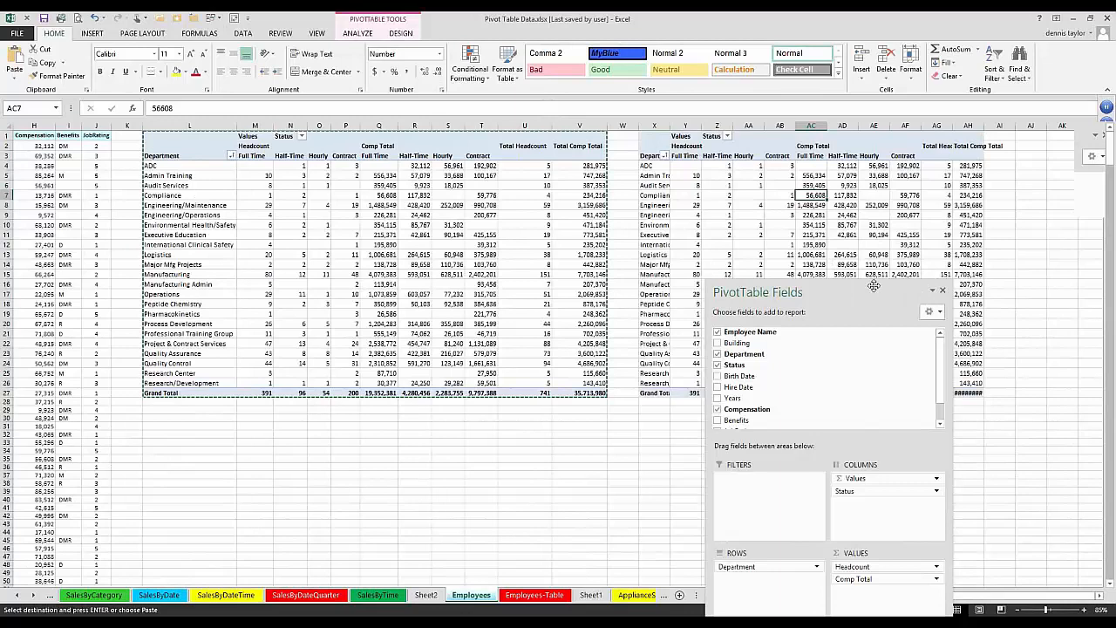
left_click_drag(872, 286, 987, 174)
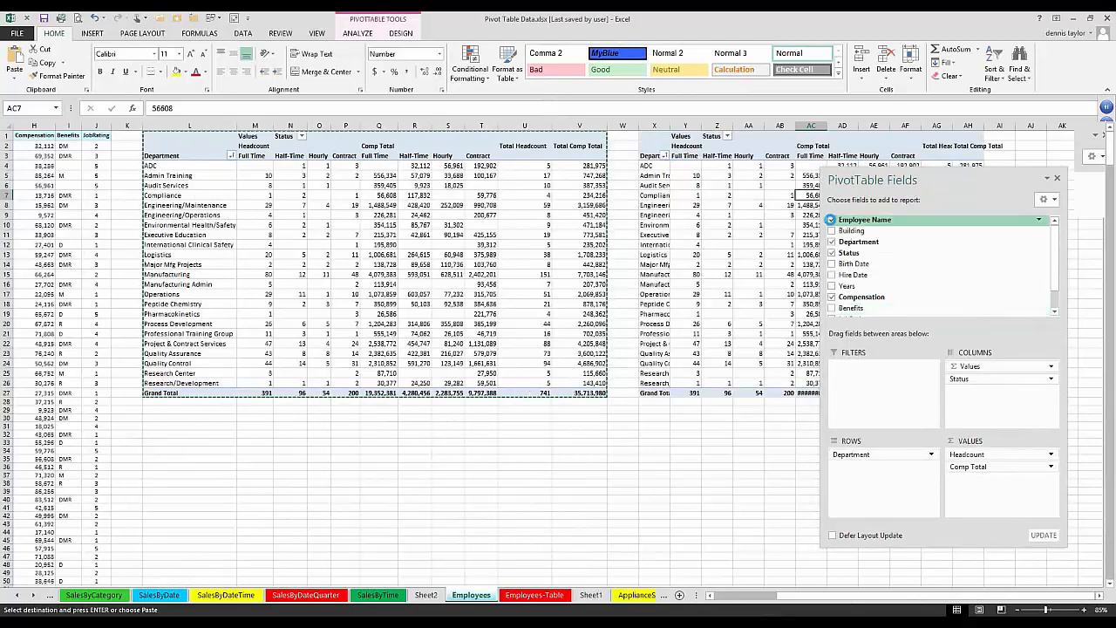
left_click(830, 220)
key("ctrl+z")
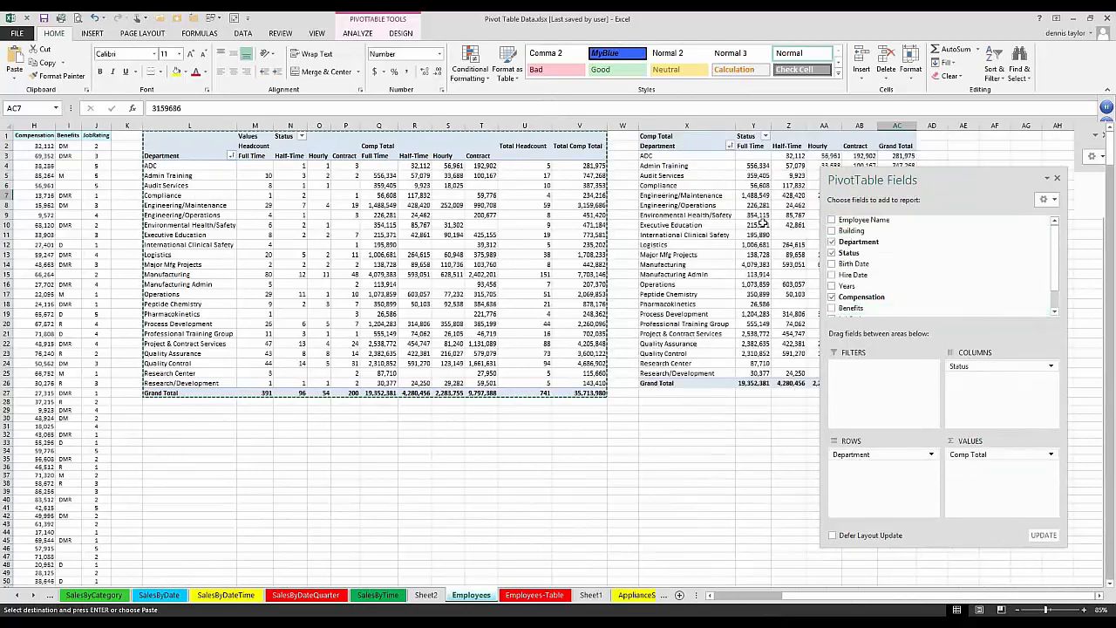
Remove the Compensation field from the original PivotTable, leaving Headcount as its only value field
left_click_drag(881, 179, 889, 272)
left_click(424, 234)
key("ctrl+y")
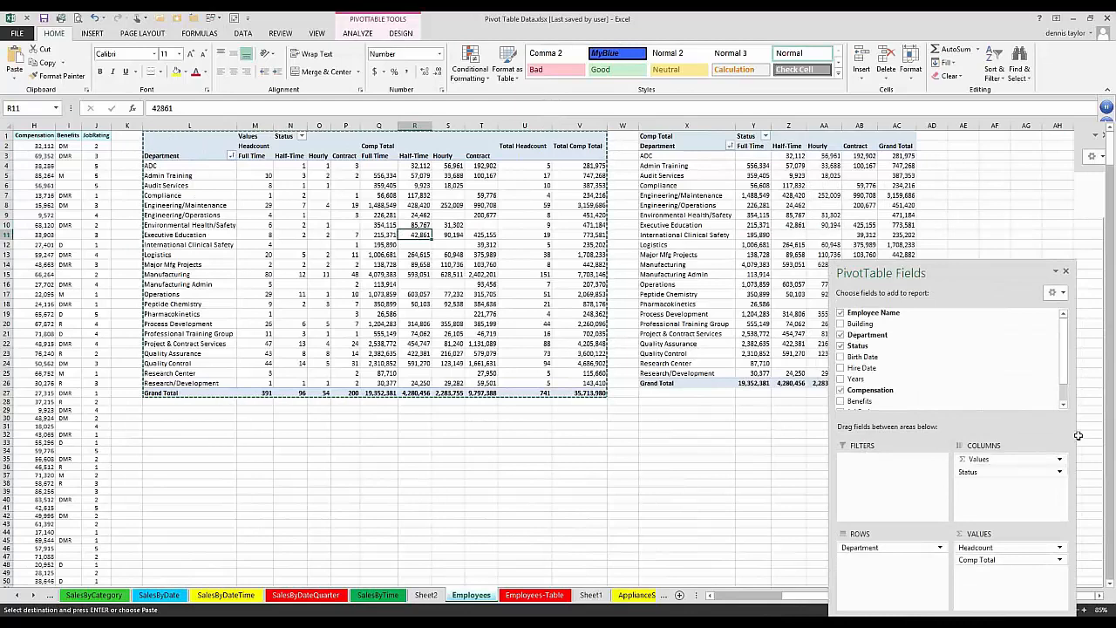
left_click(839, 392)
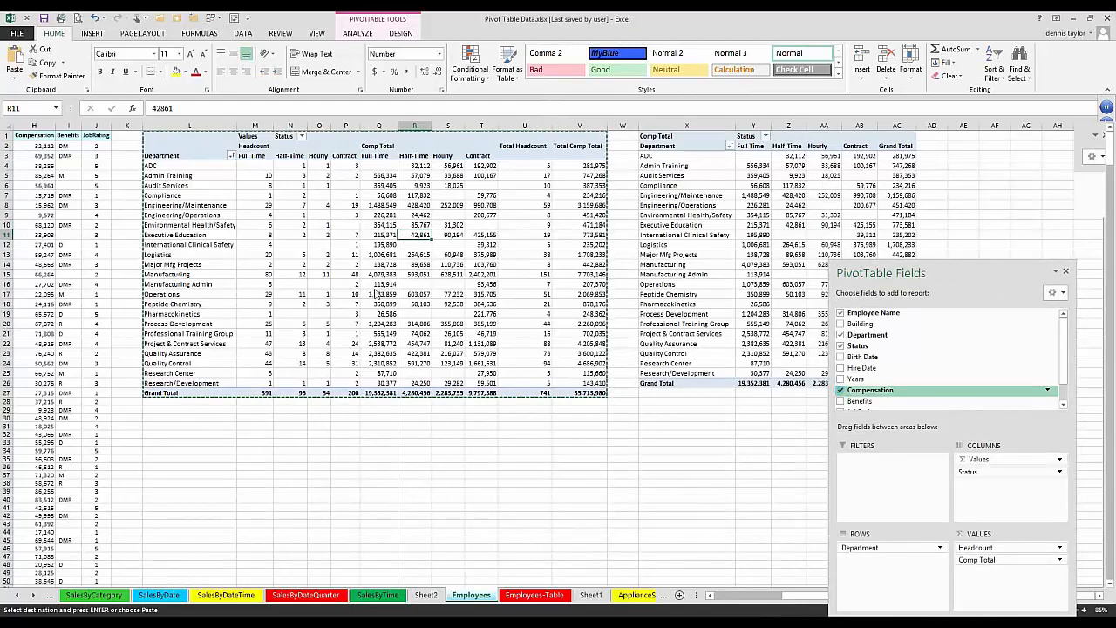
key("ctrl+z")
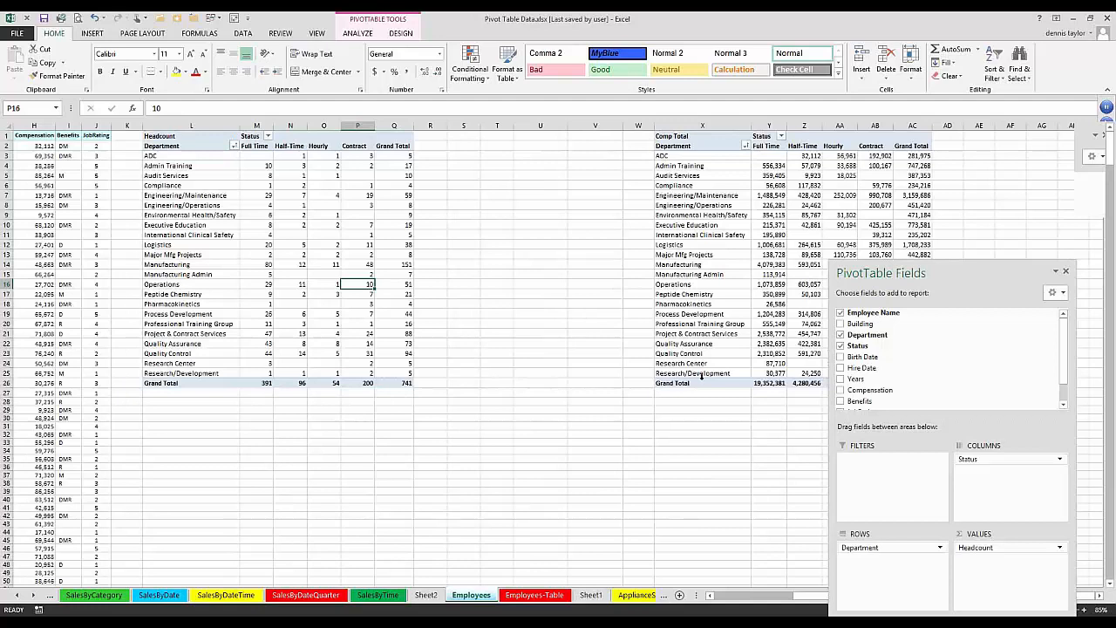
left_click(355, 215)
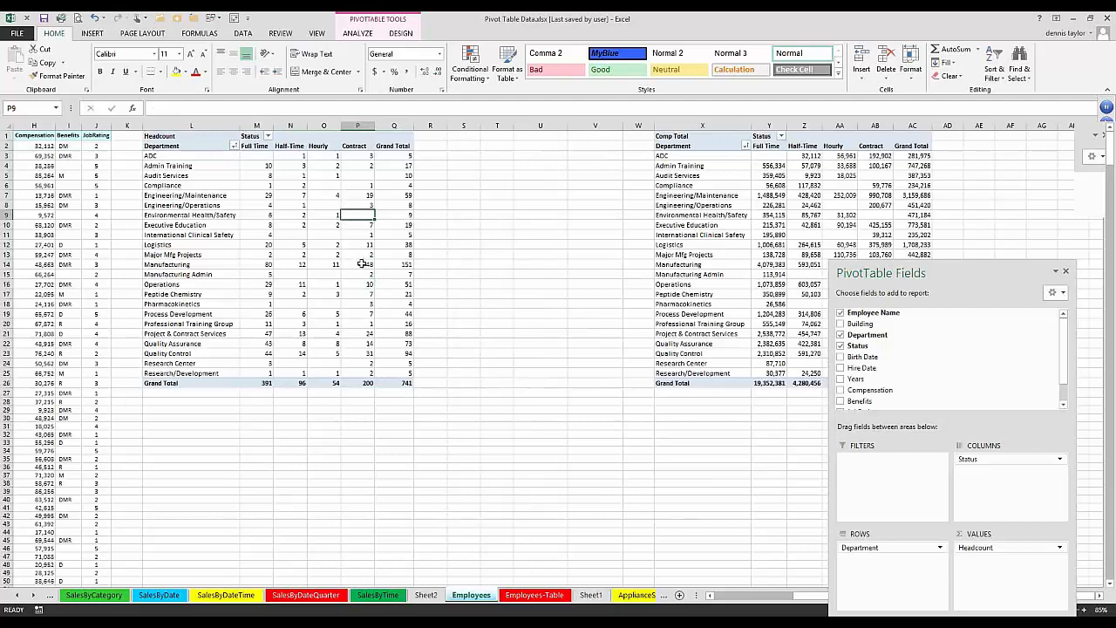
Copy the entire Headcount PivotTable and paste the duplicate below it, starting at cell L31
mouse_move(360, 264)
left_click(179, 129)
left_click(270, 245)
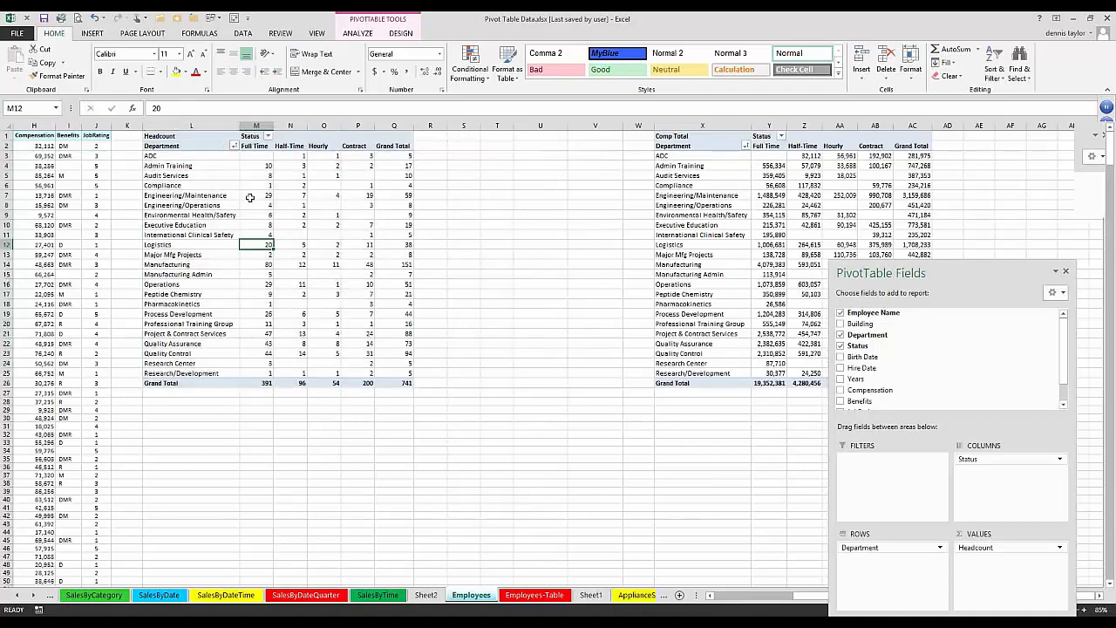
left_click_drag(165, 136, 388, 378)
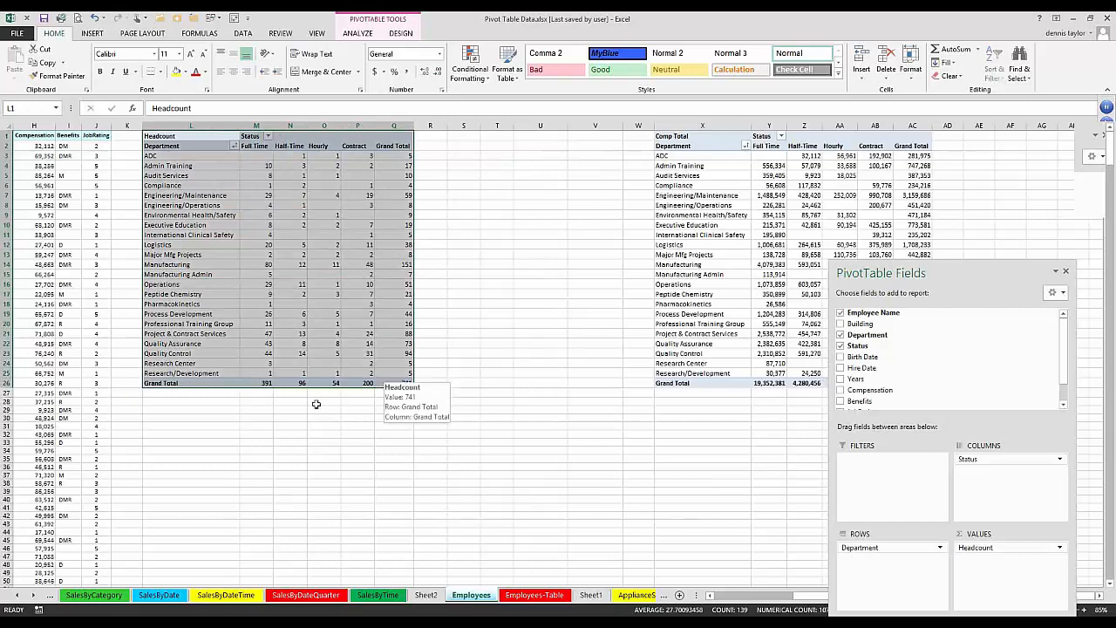
key("ctrl+c")
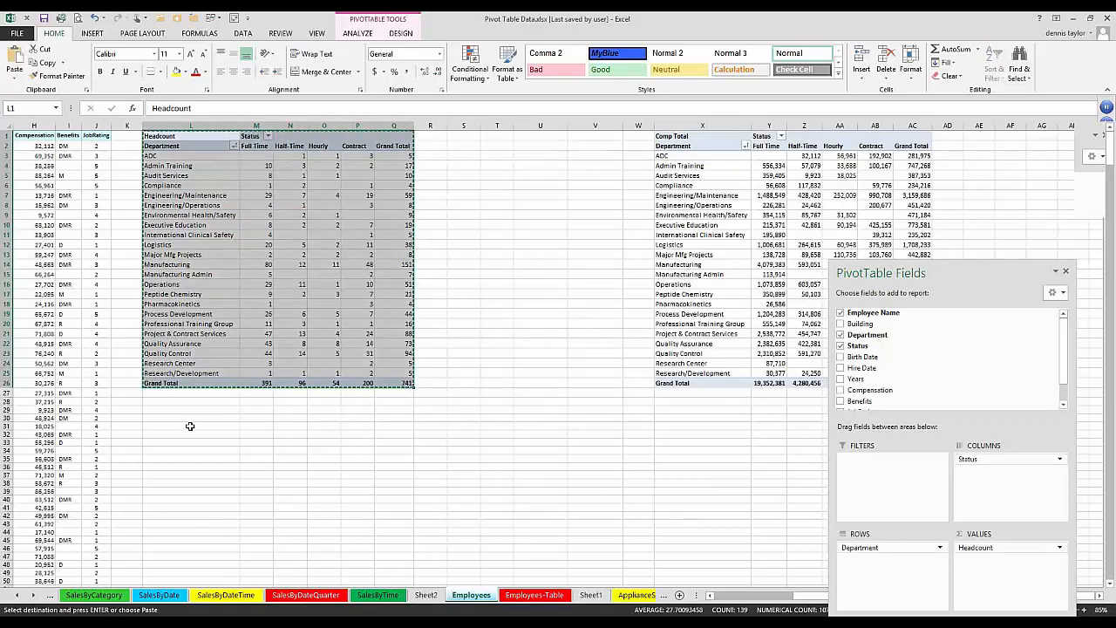
left_click(189, 425)
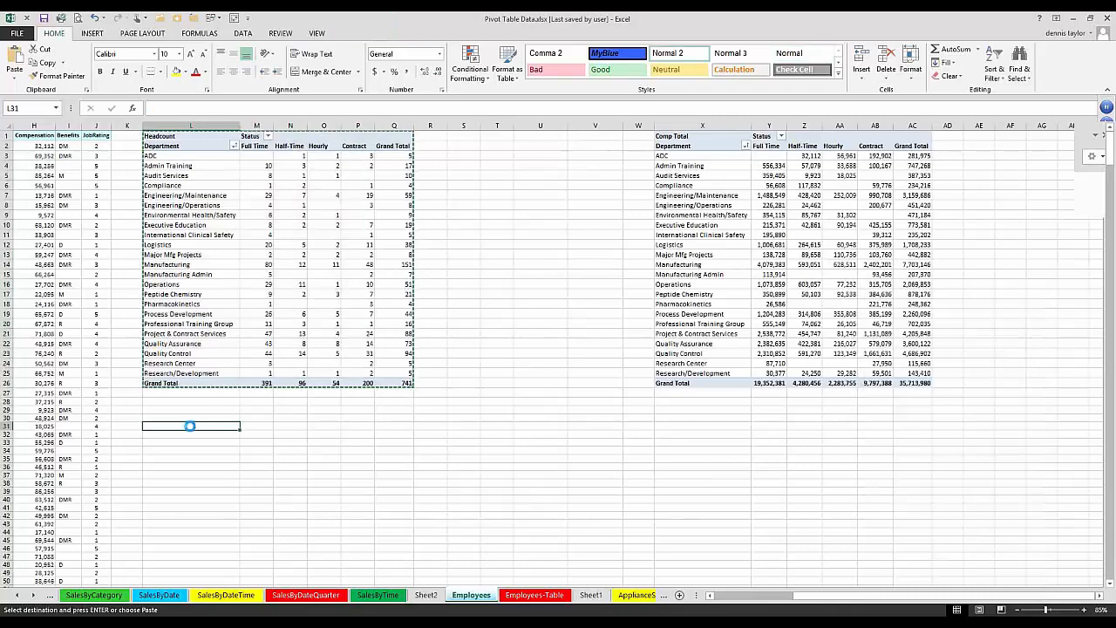
key("ctrl+v")
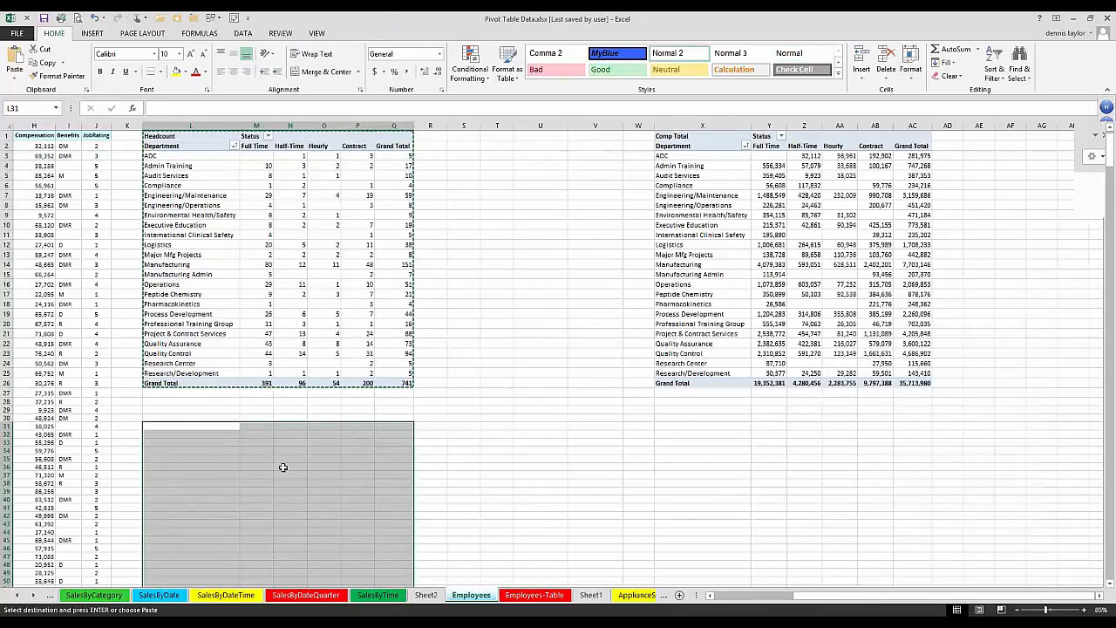
Replace the Status field with Building as the column field of the lower Headcount PivotTable
scroll(282, 467, "down", 1)
left_click(282, 467)
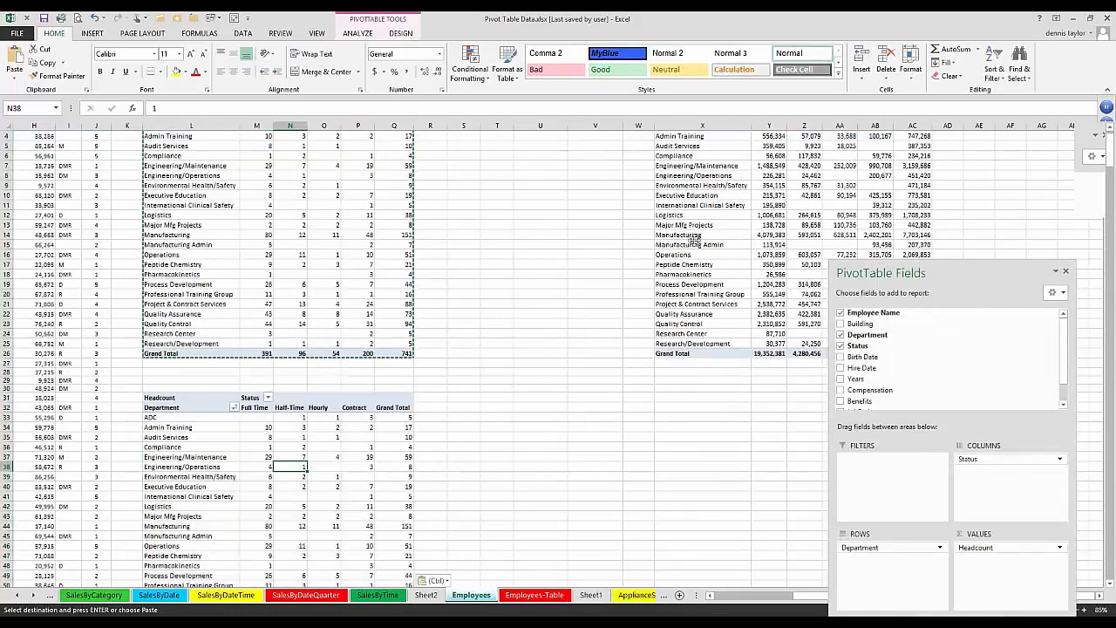
left_click_drag(693, 240, 571, 308)
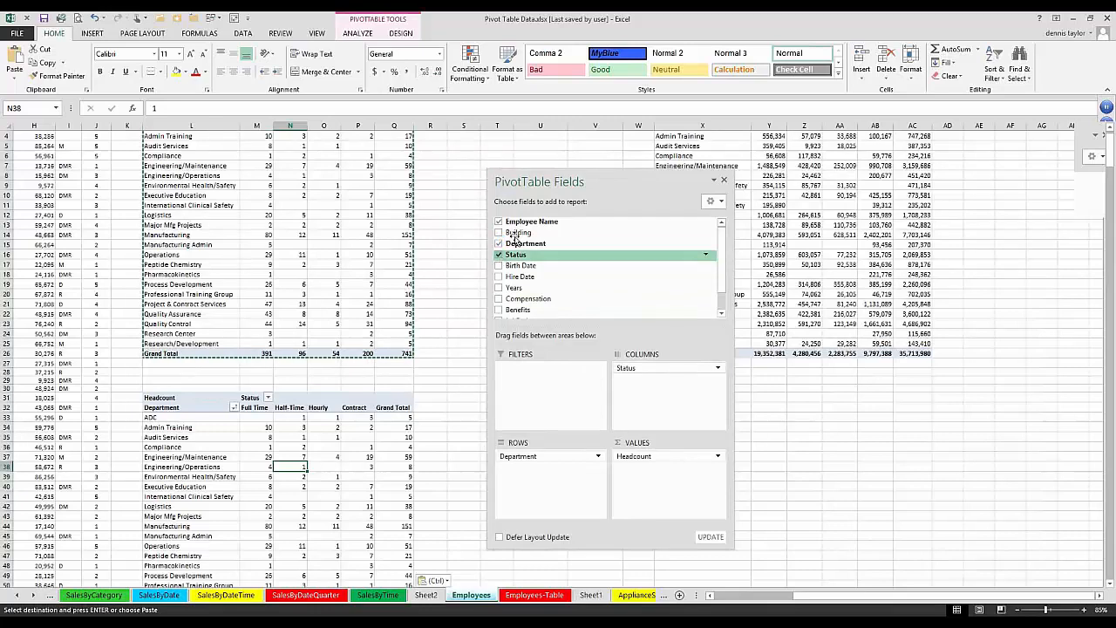
left_click_drag(514, 238, 640, 369)
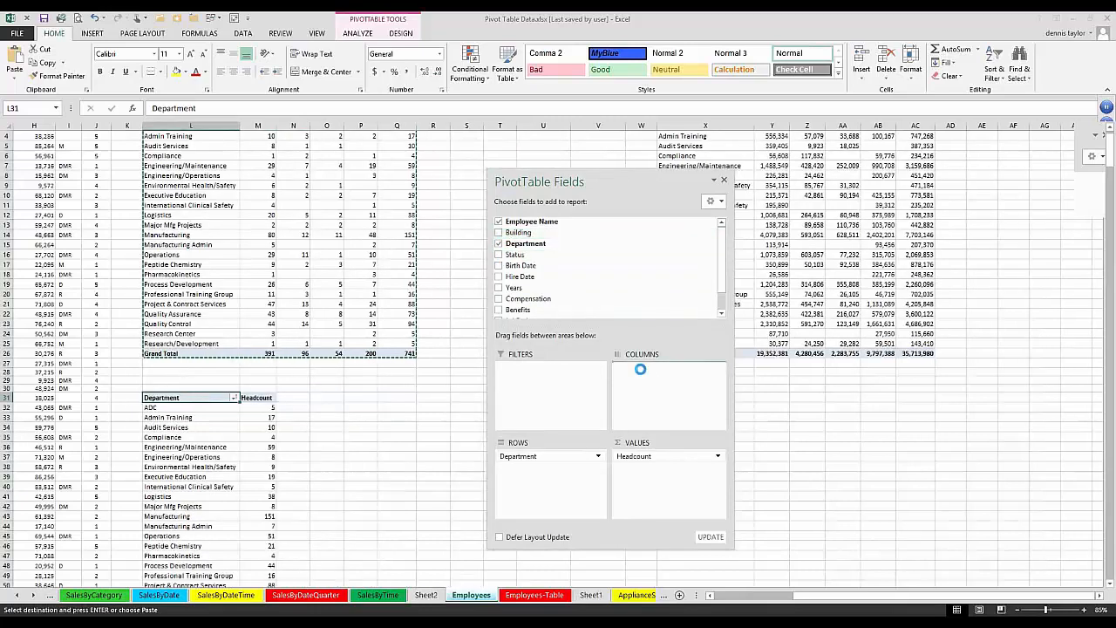
double_click(612, 195)
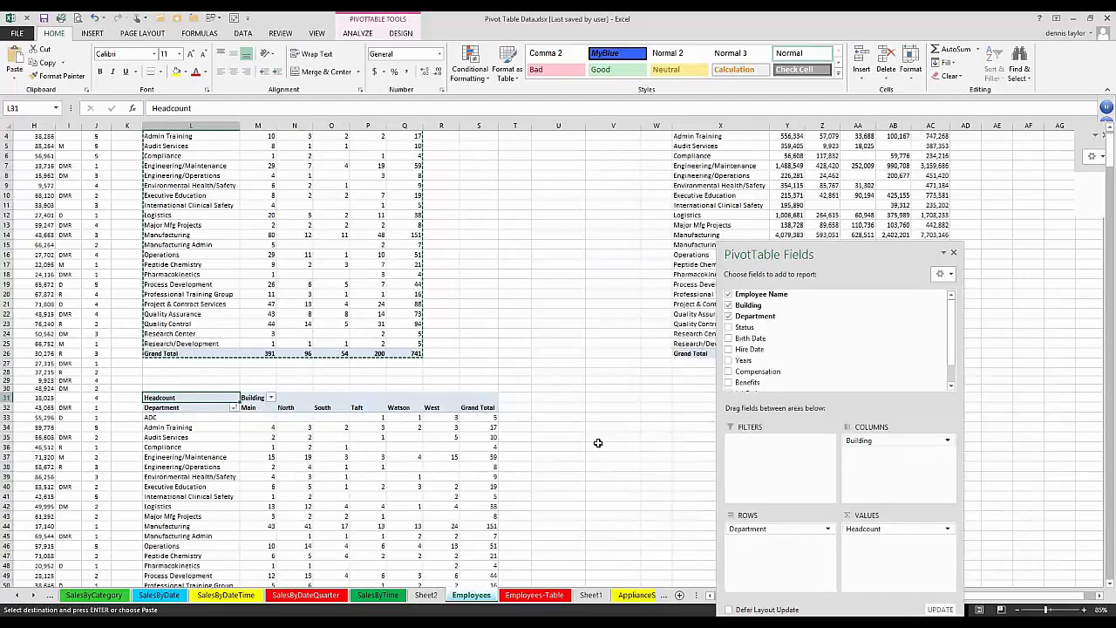
Examine the headcounts by building in the lower PivotTable, clear the pending copy selection, and compare it with the status-based PivotTable above
left_click(560, 400)
scroll(560, 399, "down", 7)
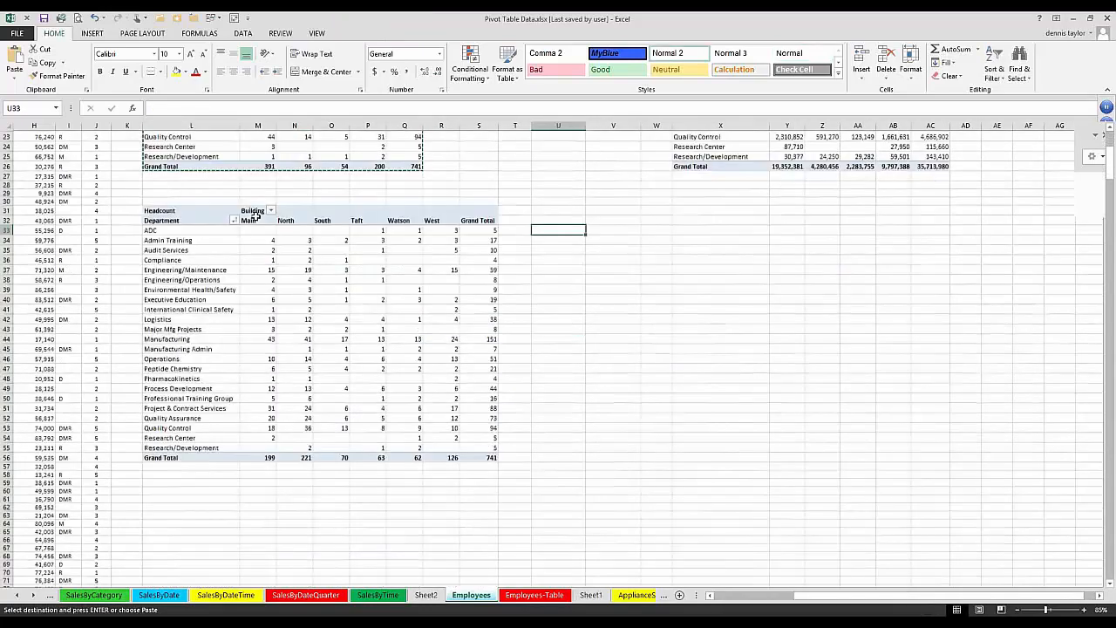
left_click(192, 210)
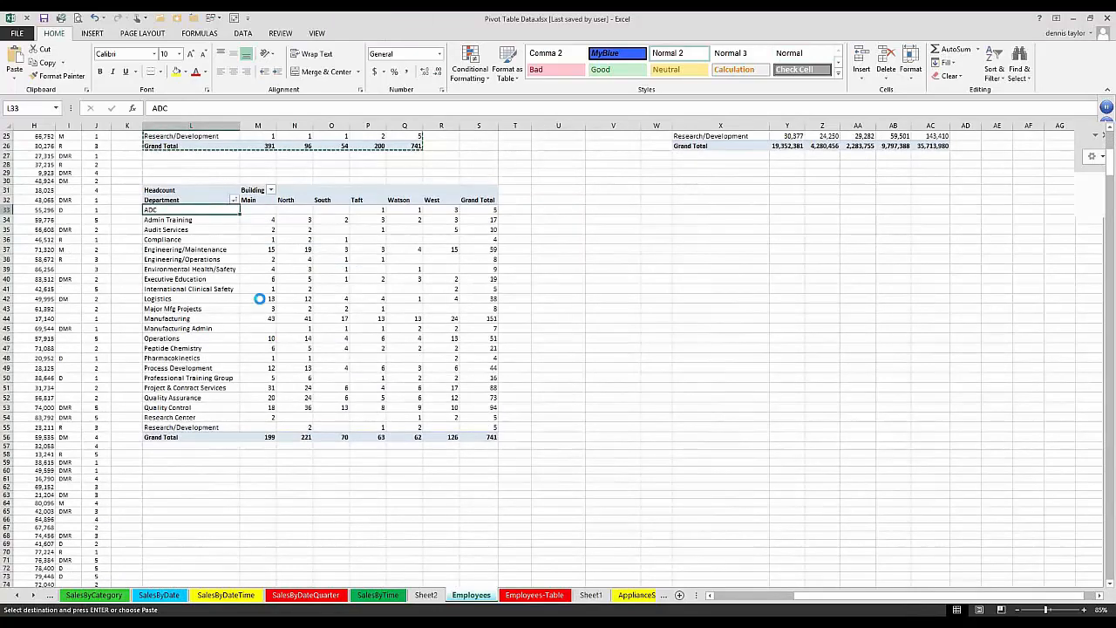
scroll(259, 299, "up", 3)
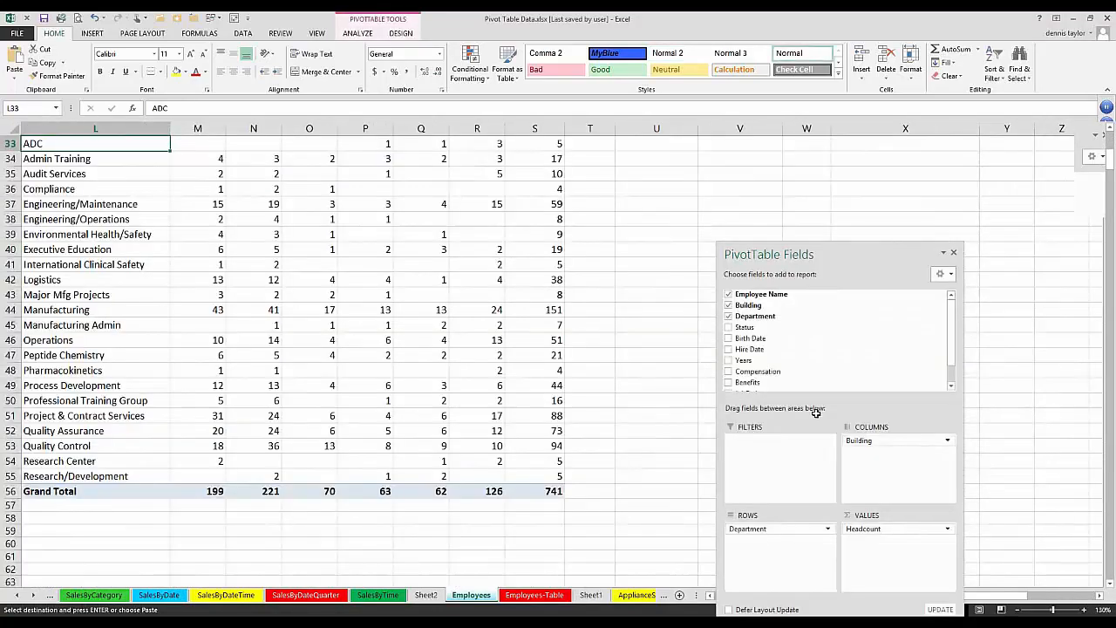
scroll(815, 413, "up", 2)
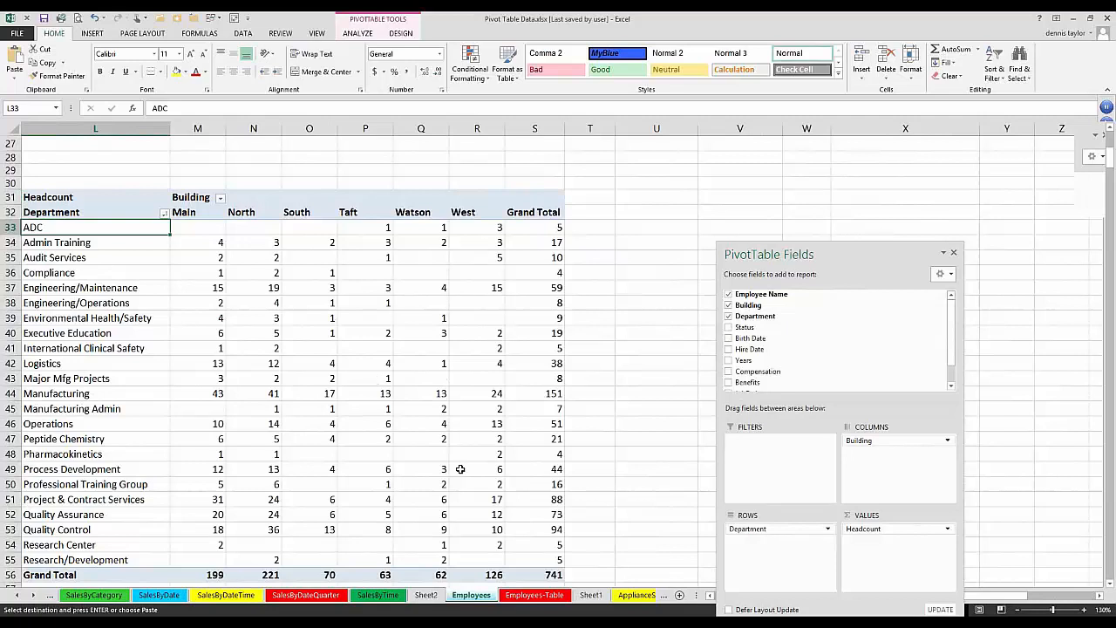
scroll(459, 469, "up", 2)
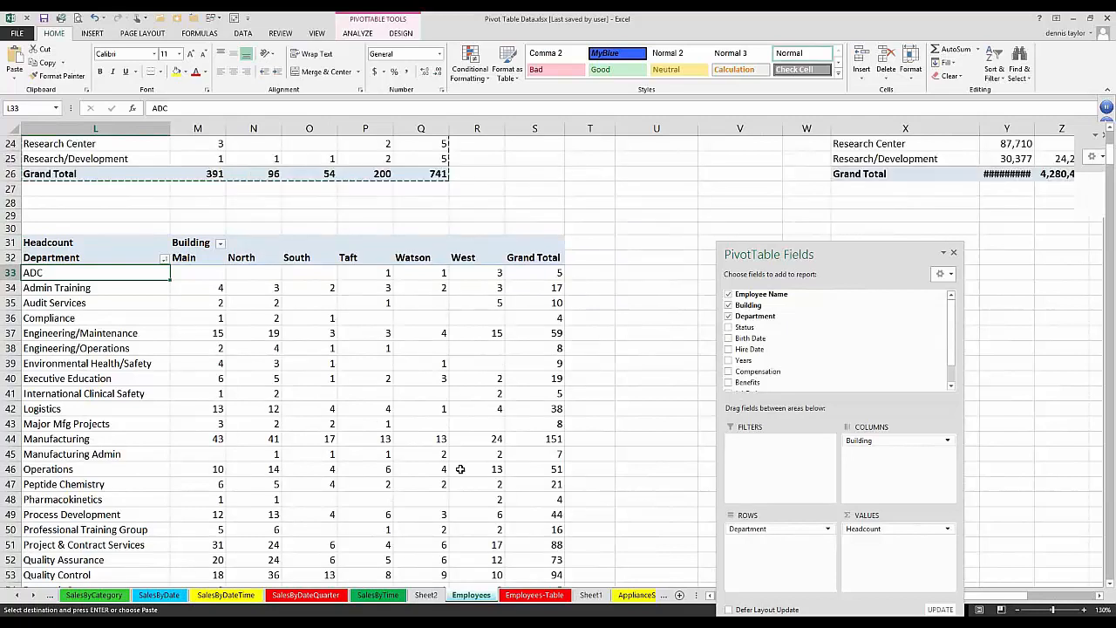
key("Escape")
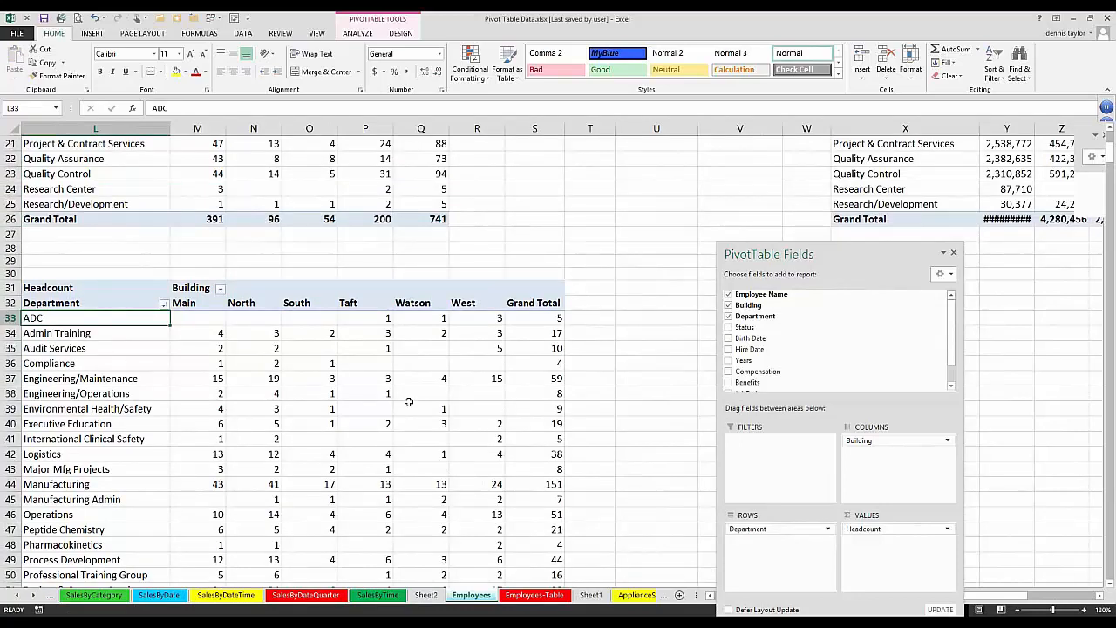
scroll(540, 525, "up", 4)
scroll(539, 527, "down", 6)
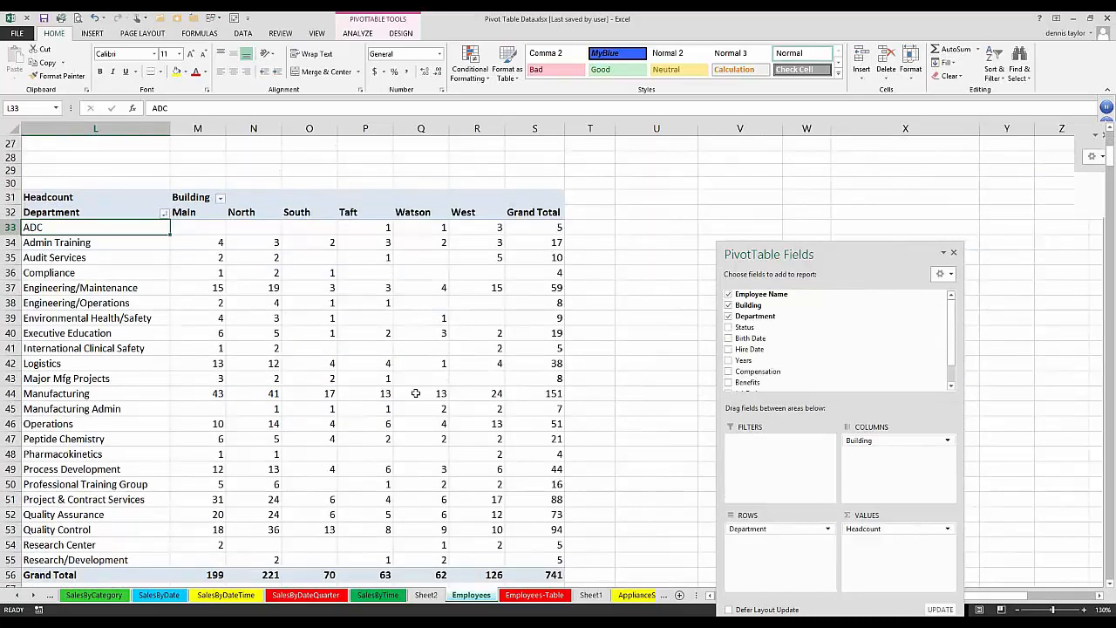
scroll(416, 393, "up", 9)
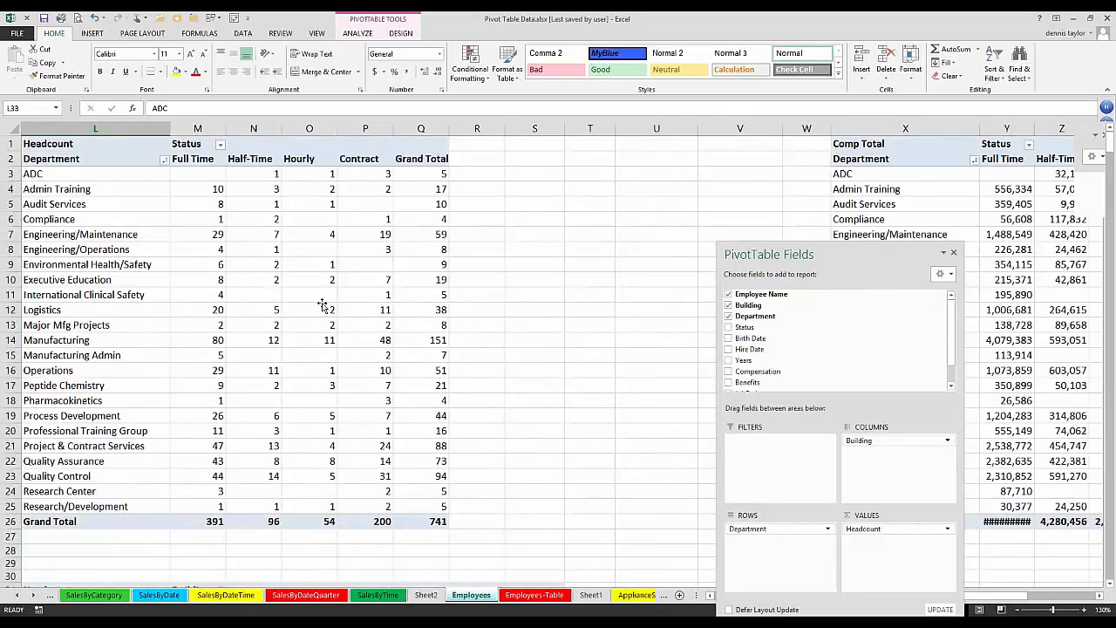
Extract the records behind the Contract count for Engineering/Maintenance to a new sheet, enlarge the view, and deselect the resulting table
left_click(321, 307)
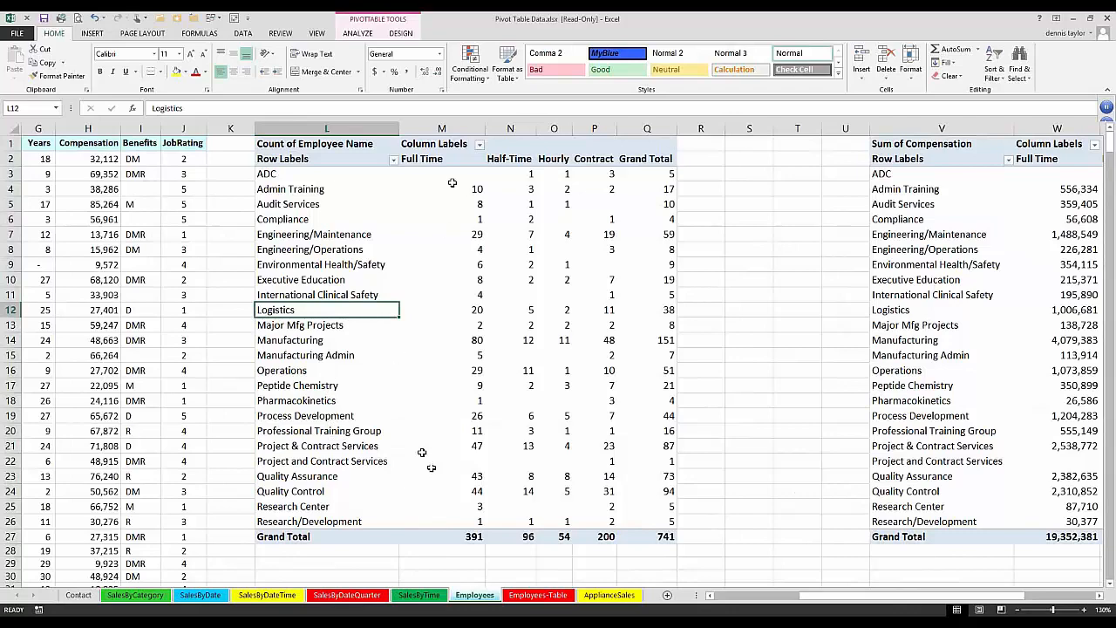
left_click_drag(449, 173, 657, 536)
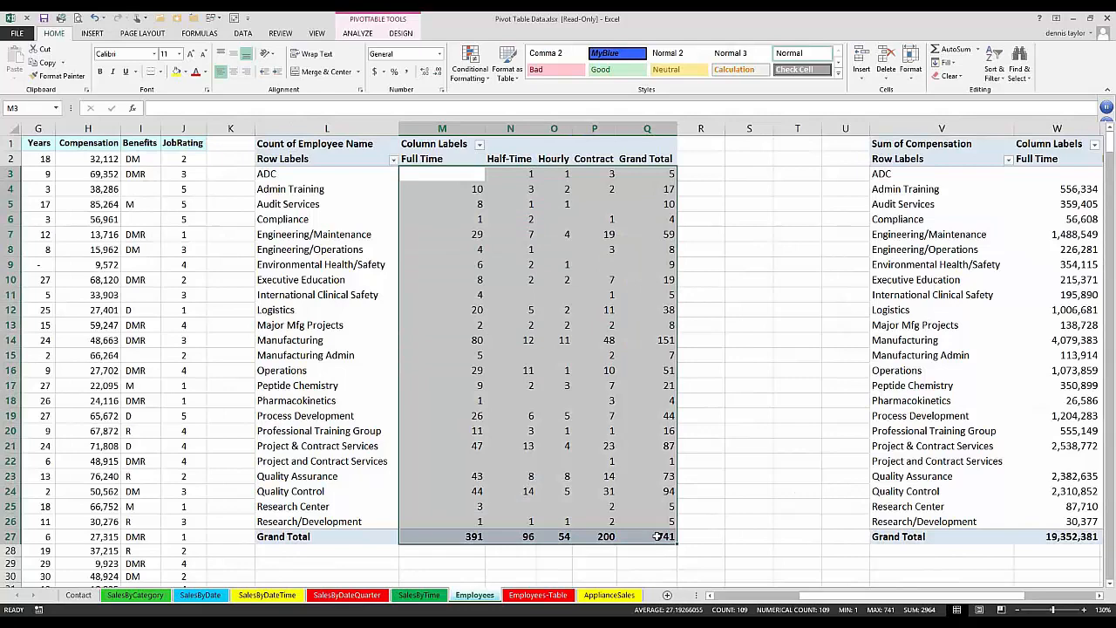
left_click(605, 340)
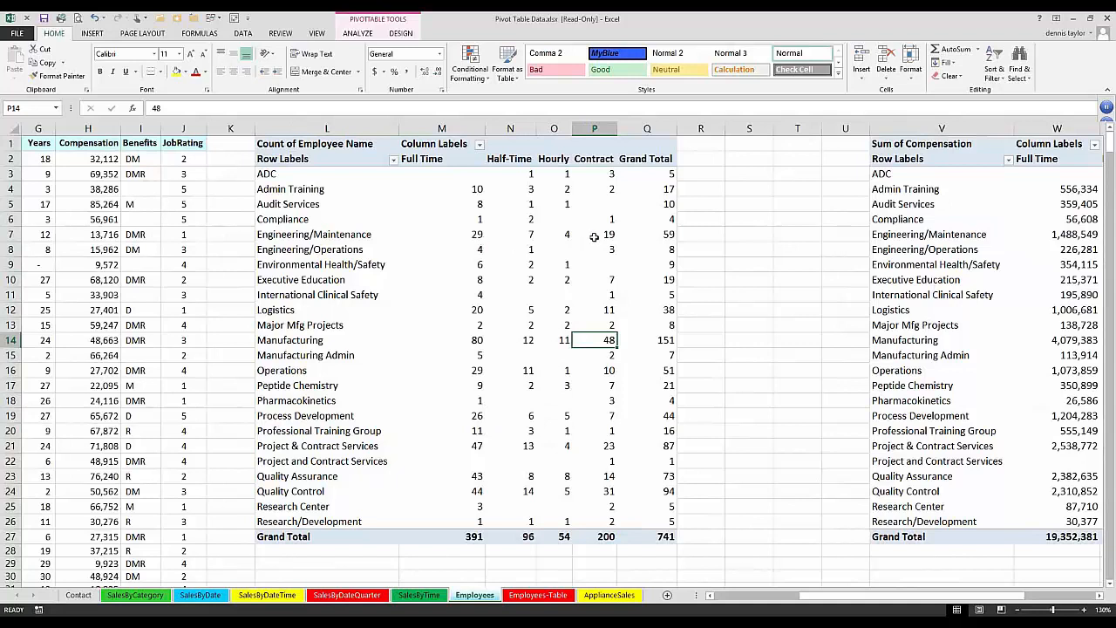
mouse_move(592, 234)
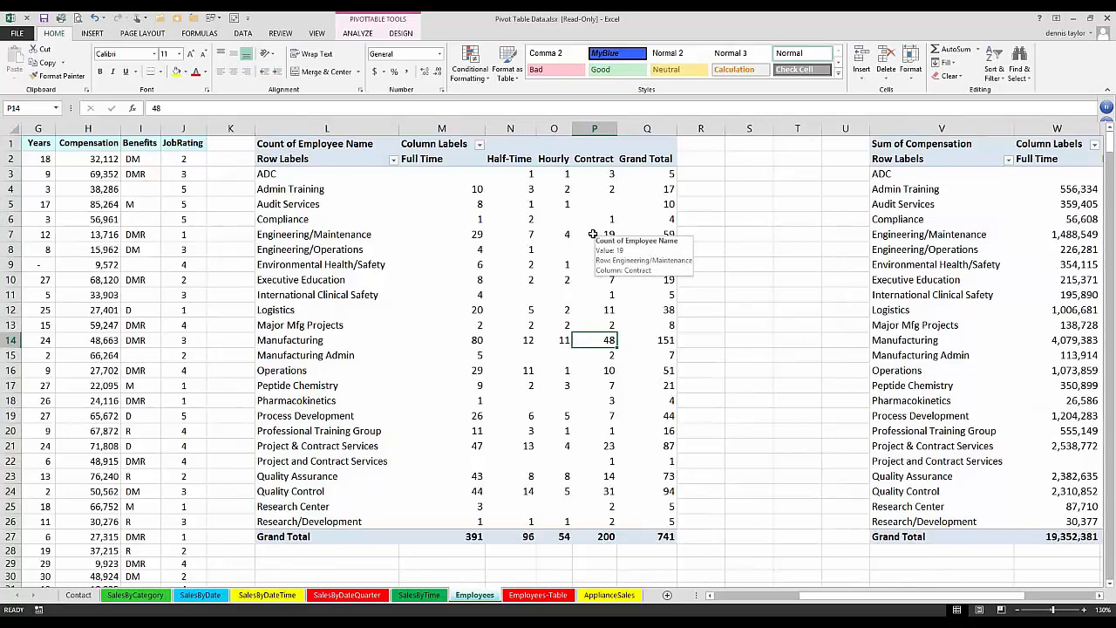
double_click(592, 234)
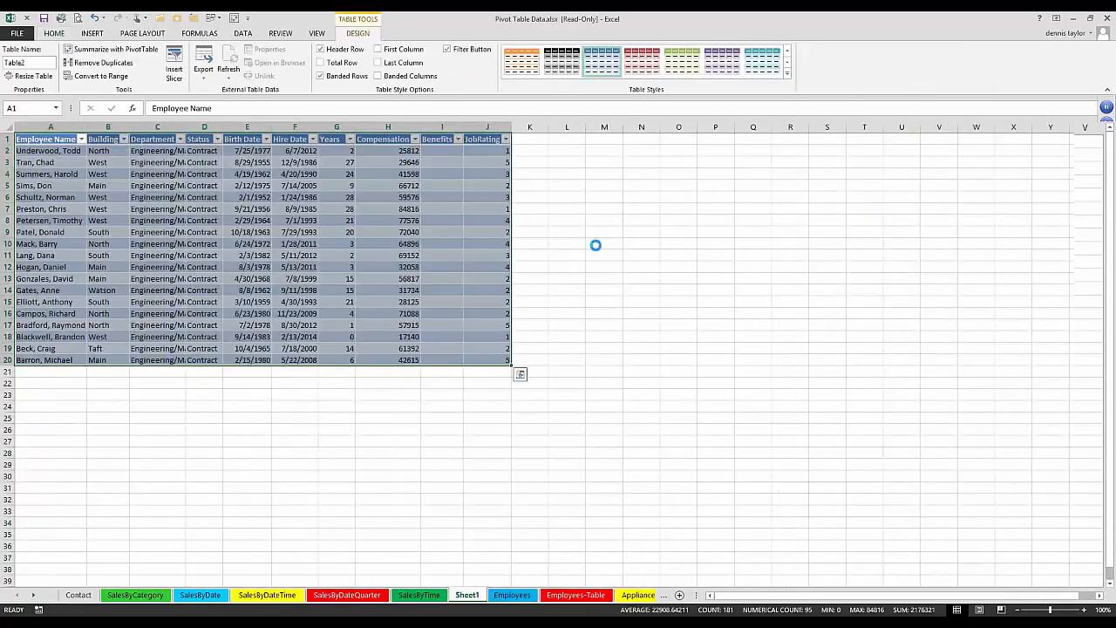
scroll(595, 245, "up", 1)
scroll(595, 245, "up", 4)
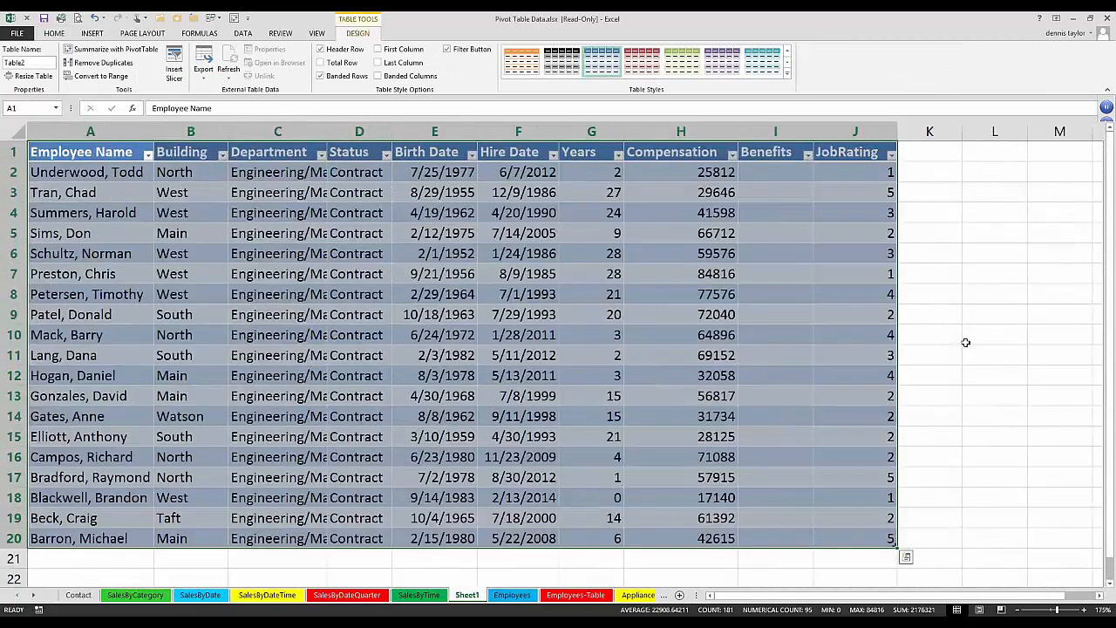
left_click(995, 334)
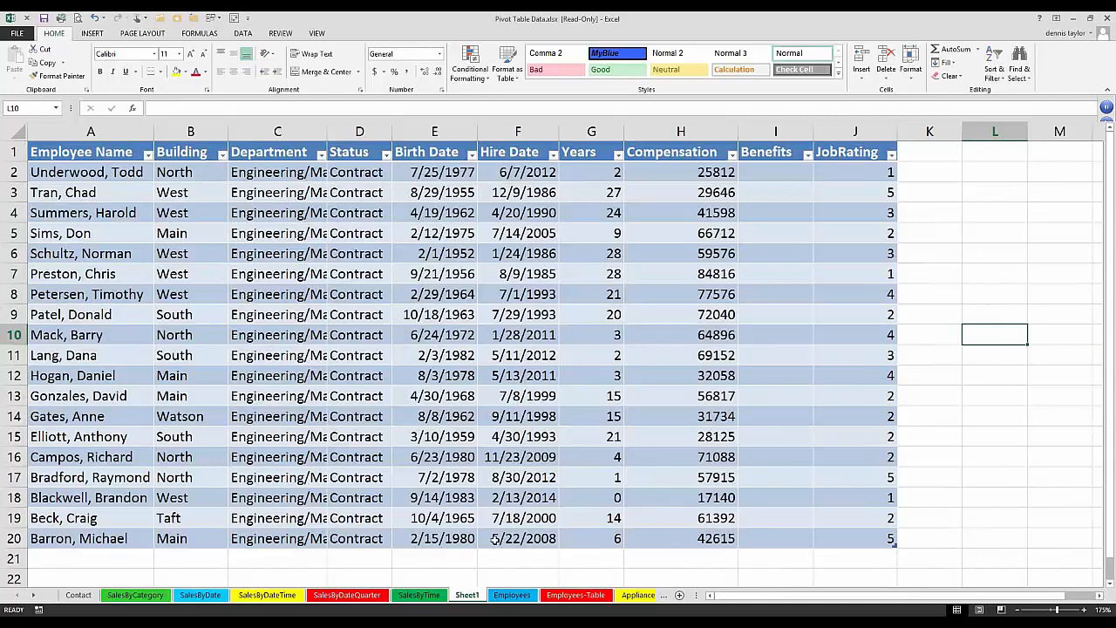
Compare the extracted records on Sheet1 with the Engineering/Maintenance Contract count and the Compensation column of the source list on the Employees sheet
left_click(510, 596)
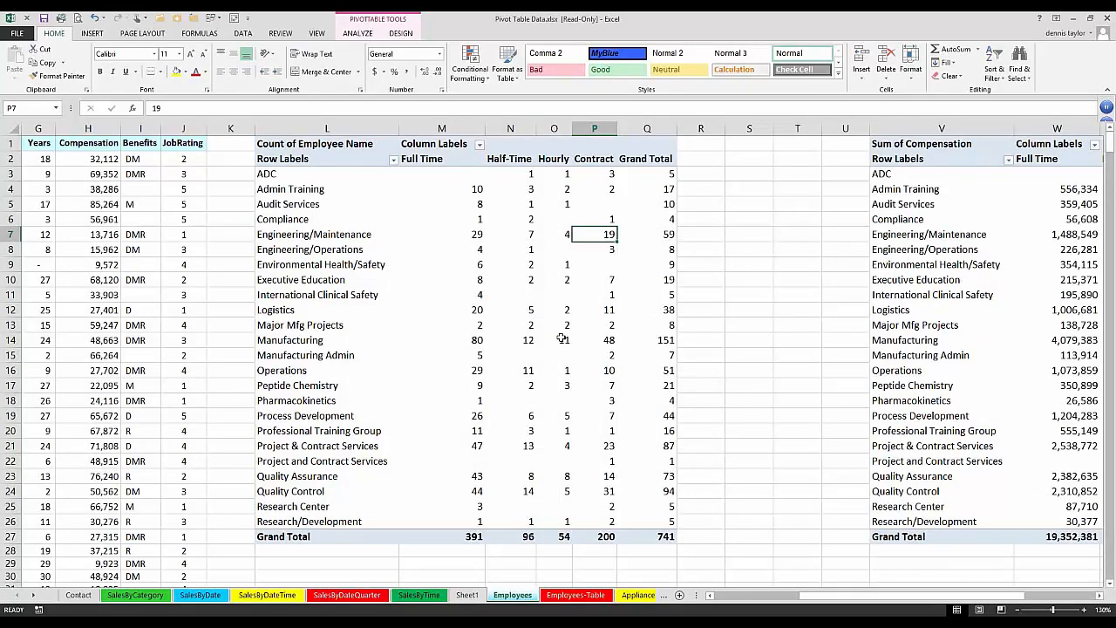
mouse_move(562, 340)
mouse_move(595, 235)
left_click(469, 595)
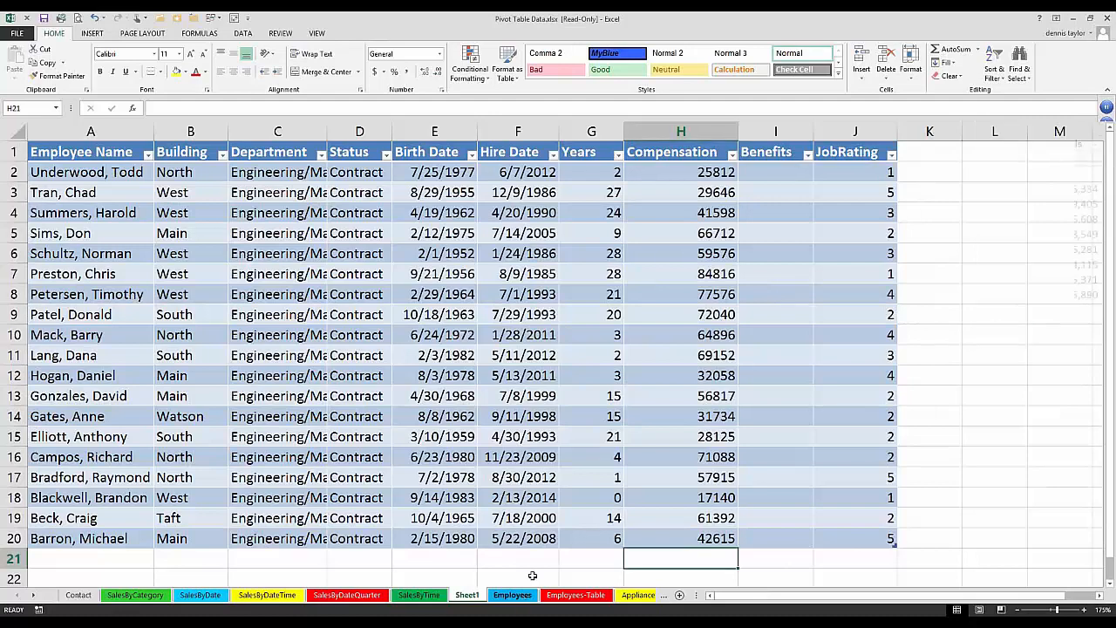
left_click(512, 594)
left_click(77, 242)
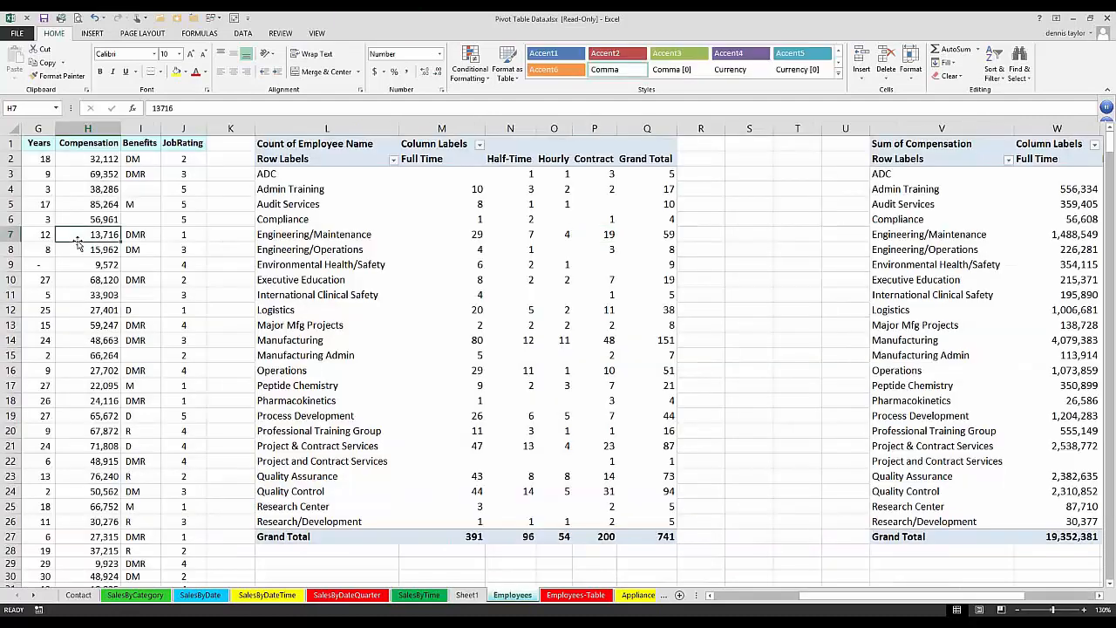
left_click(100, 291)
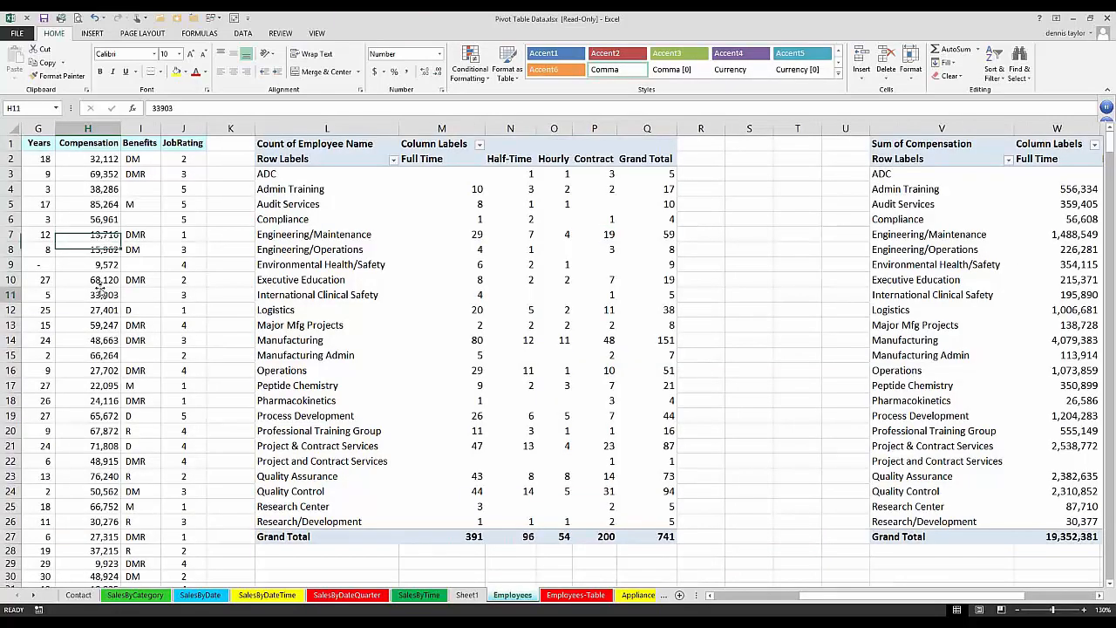
Check the employee detail records on Sheet1 and return to the Employees sheet
left_click(438, 261)
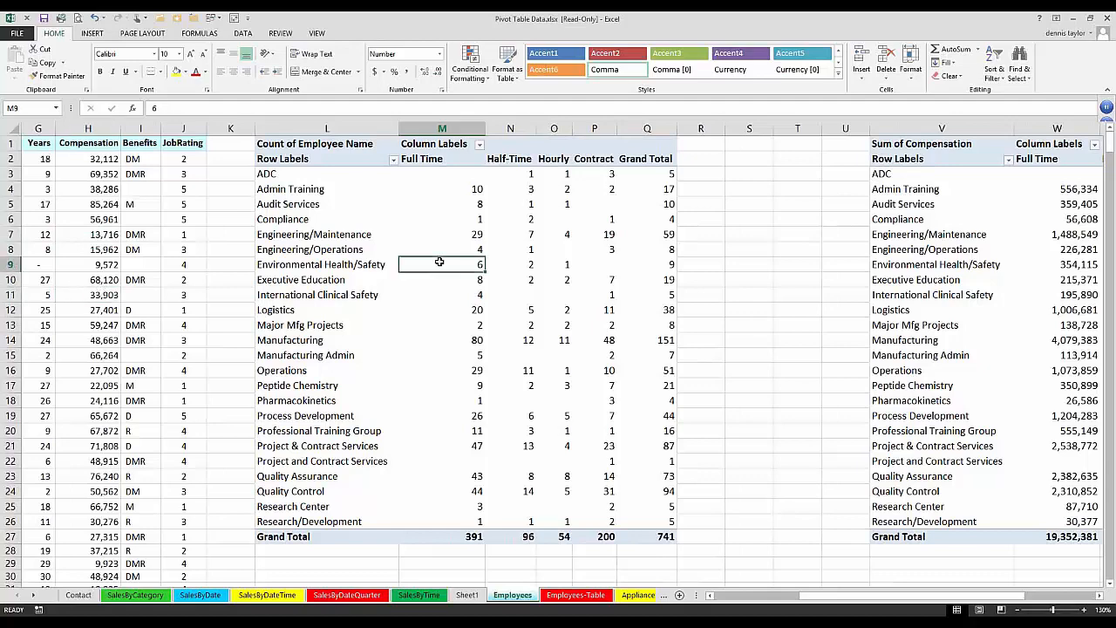
left_click(468, 595)
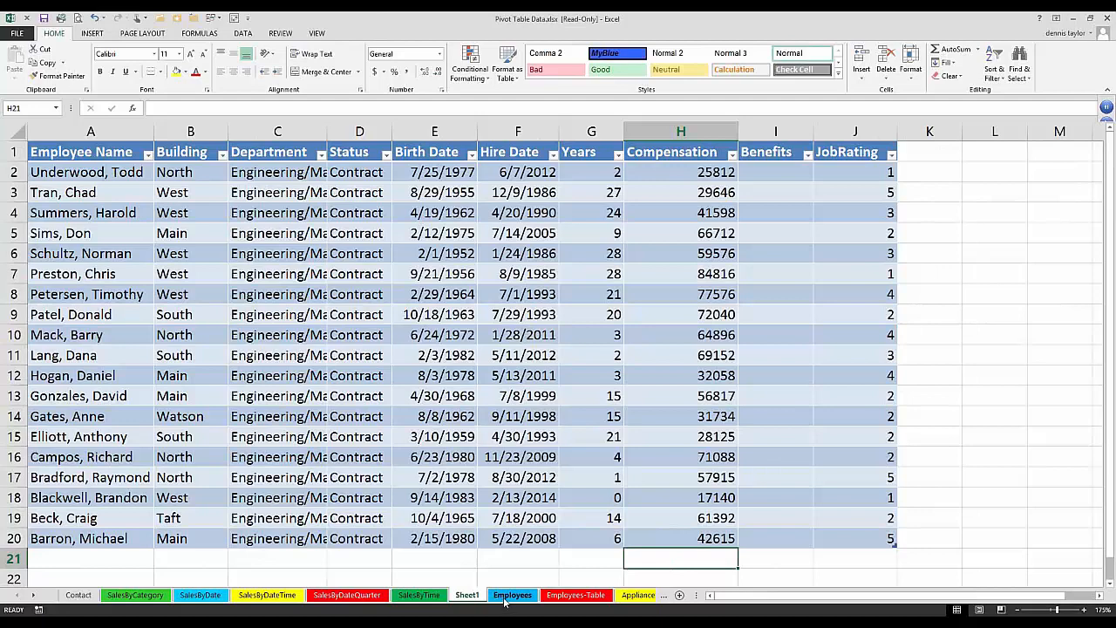
left_click(511, 595)
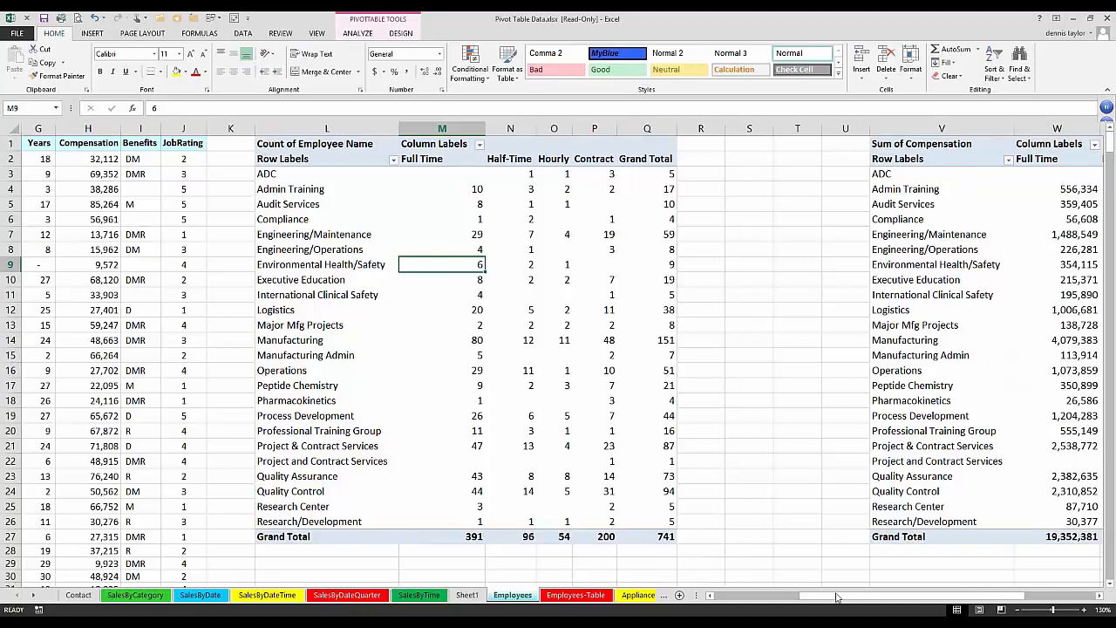
Set the Status of the ADC employees in D3:D4 to Full Time in one entry
left_click_drag(837, 600, 767, 598)
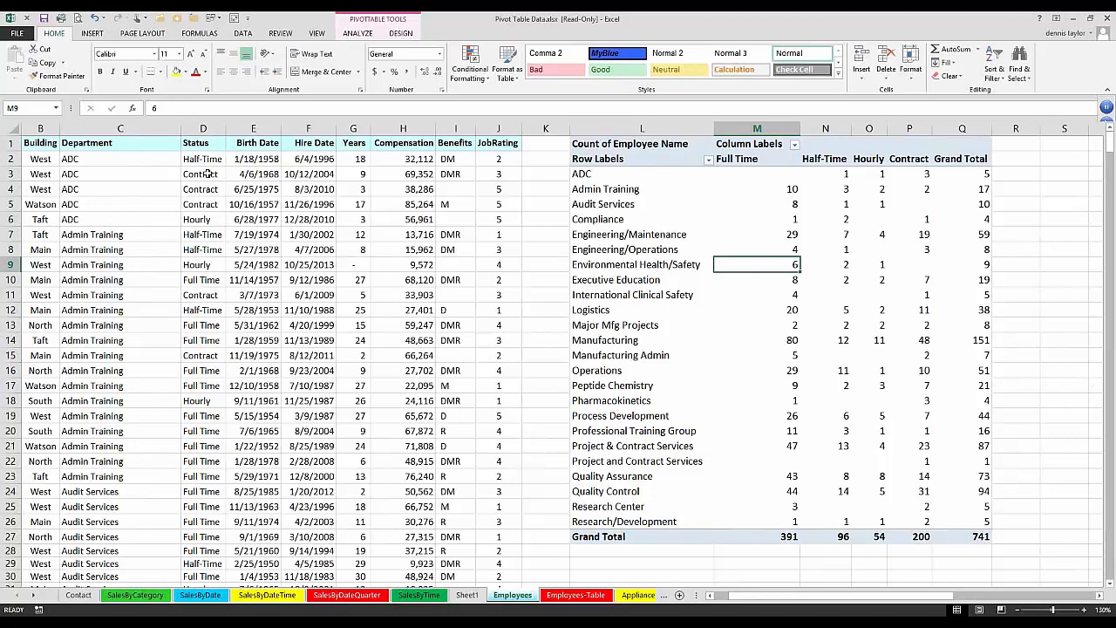
left_click_drag(209, 177, 206, 187)
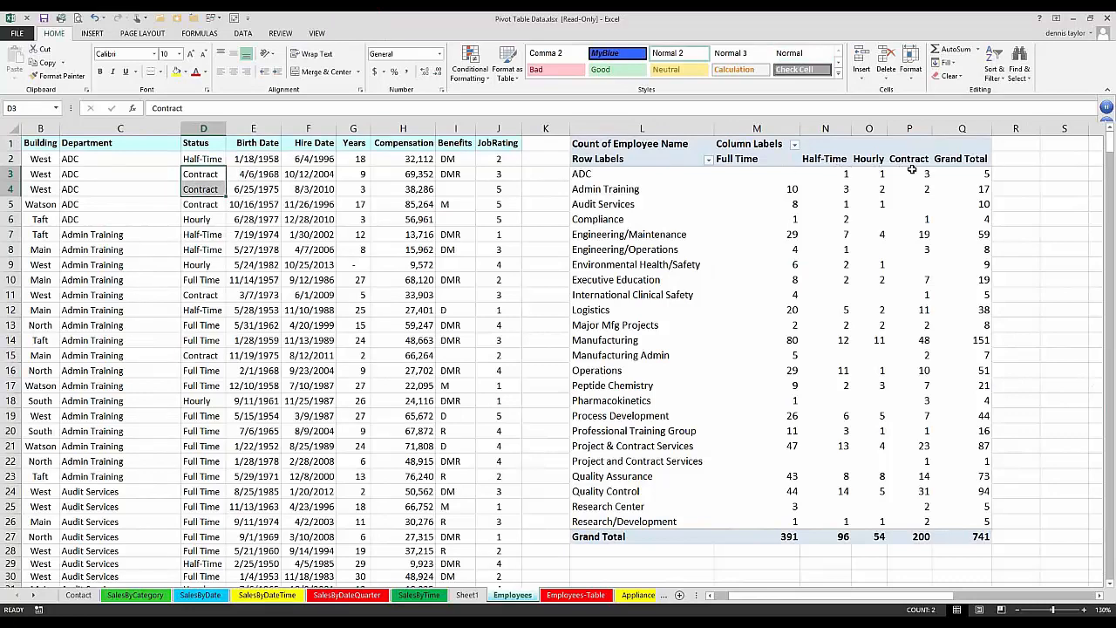
mouse_move(911, 170)
left_click_drag(200, 173, 196, 187)
type("Full Time")
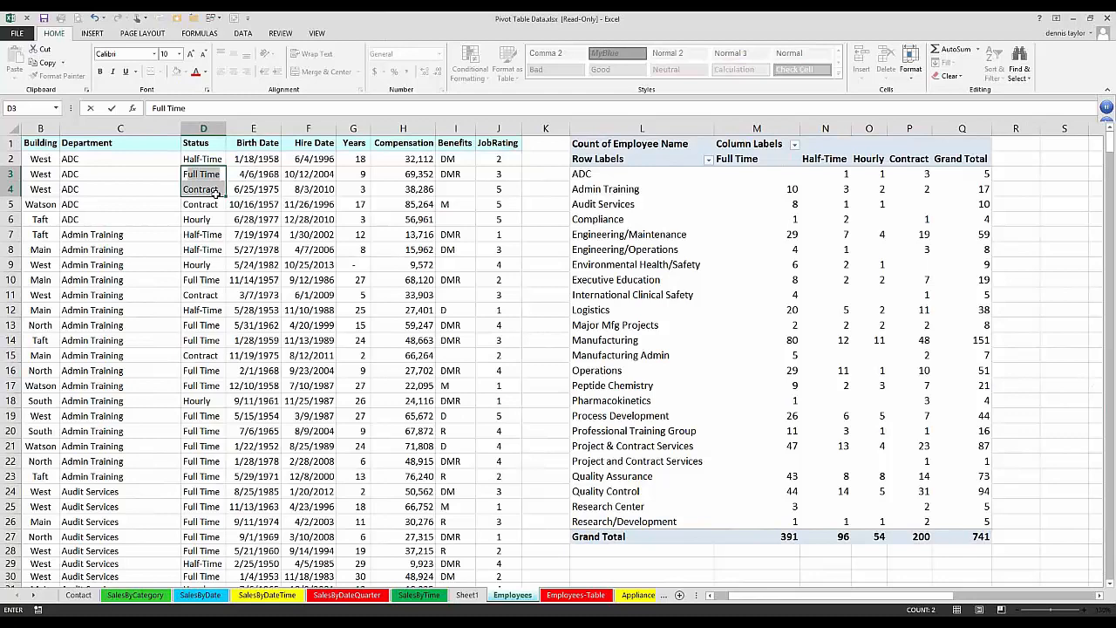
key("ctrl+Return")
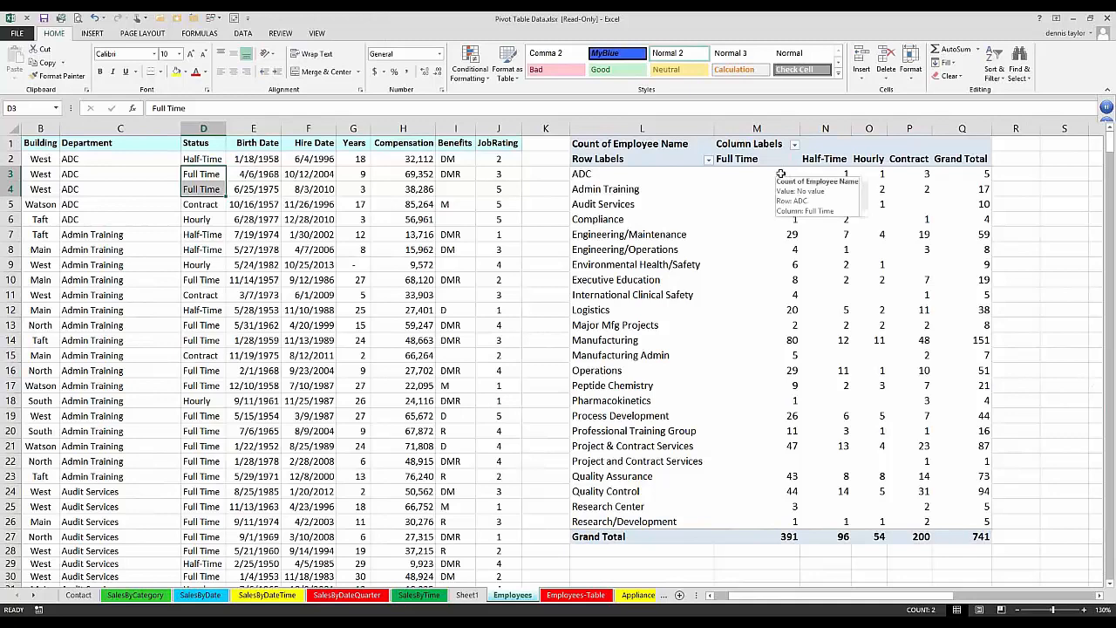
Refresh the employee-count PivotTable beside the list and check its Contract value for ADC
left_click(780, 174)
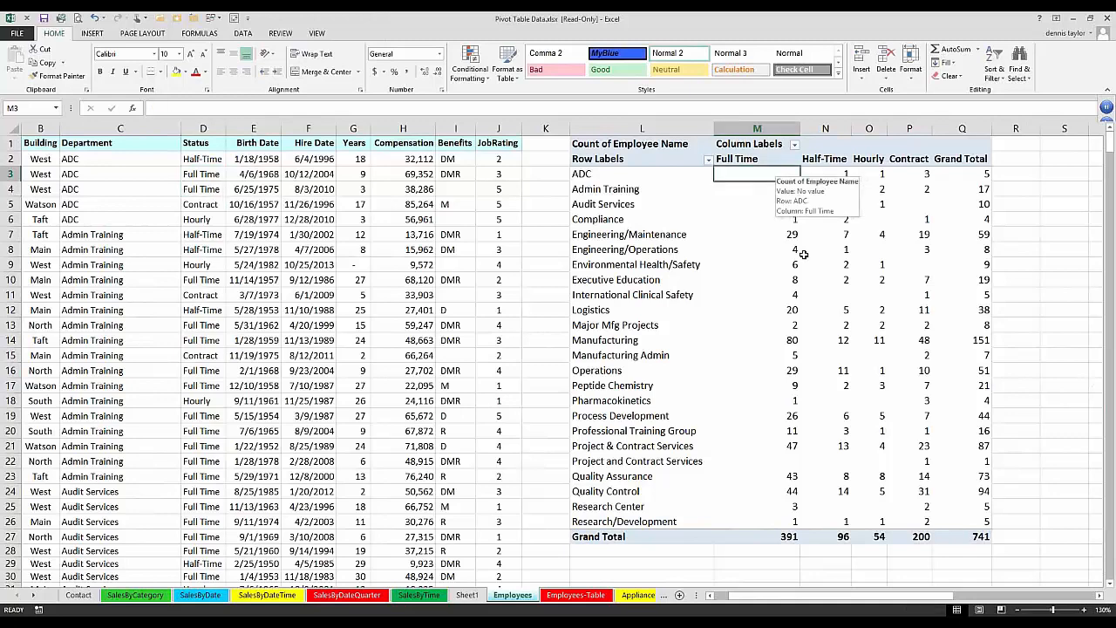
left_click(915, 172)
left_click(783, 172)
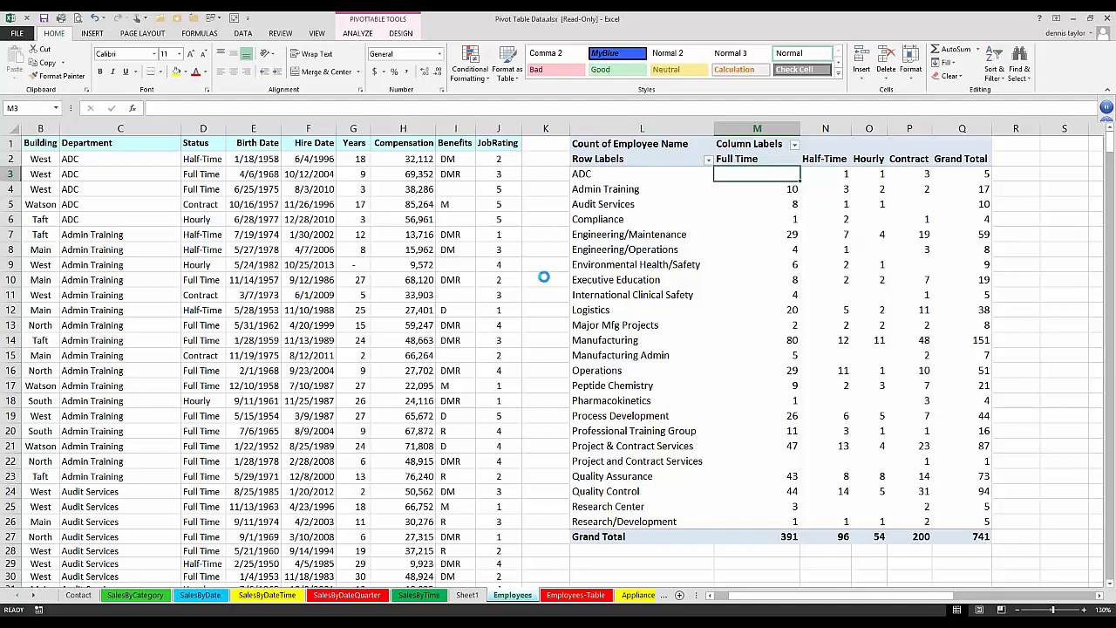
key("alt+F5")
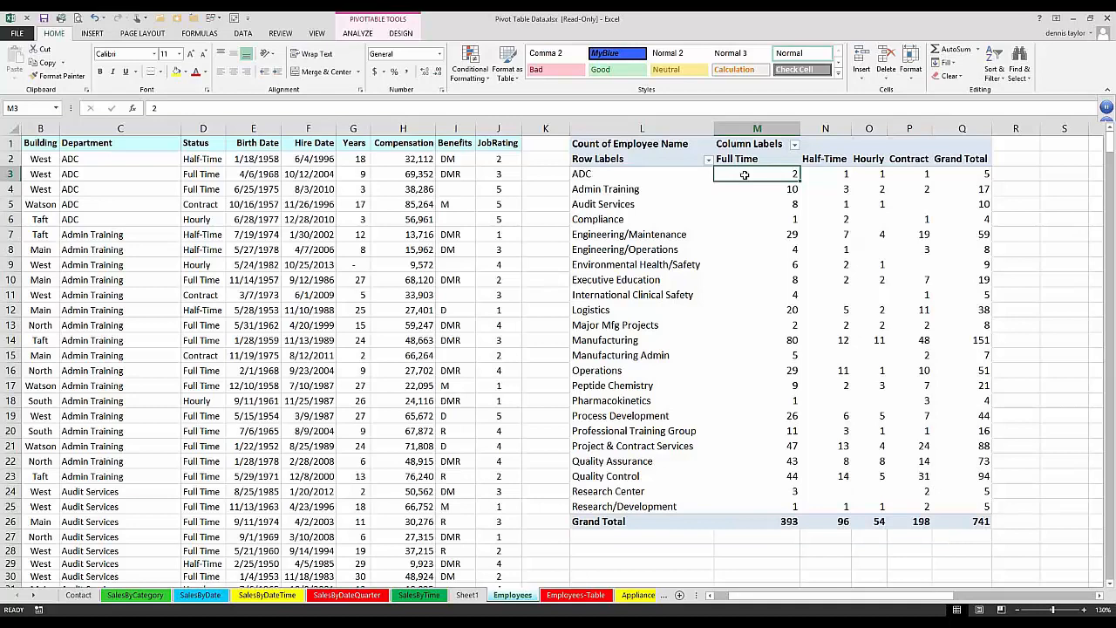
left_click(916, 174)
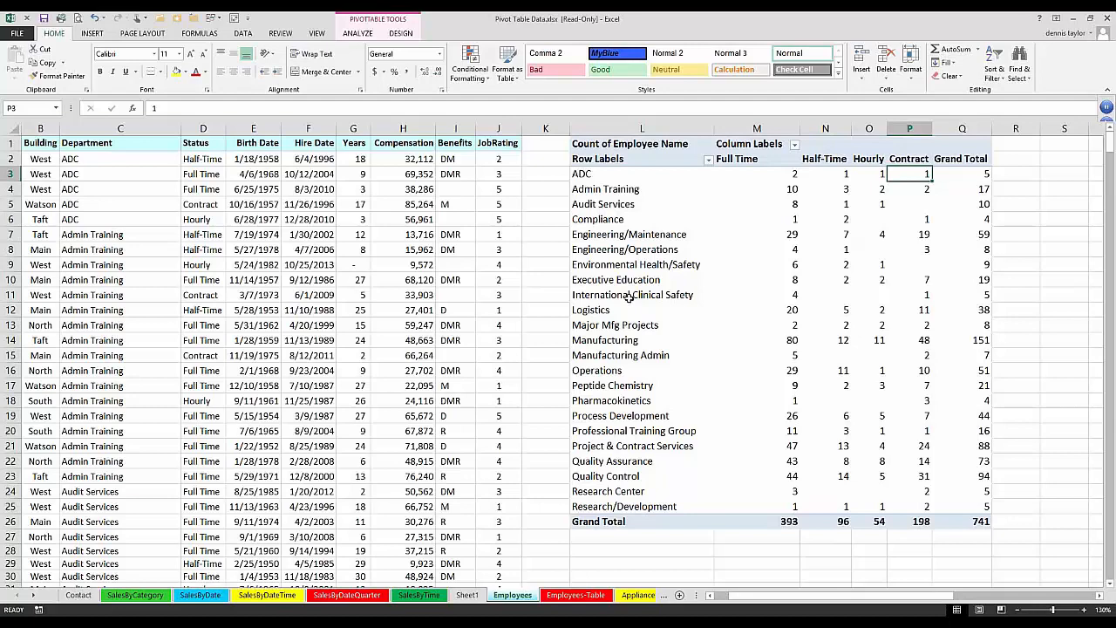
Try to insert an entire worksheet row above row 8 of the employee list
left_click(353, 340)
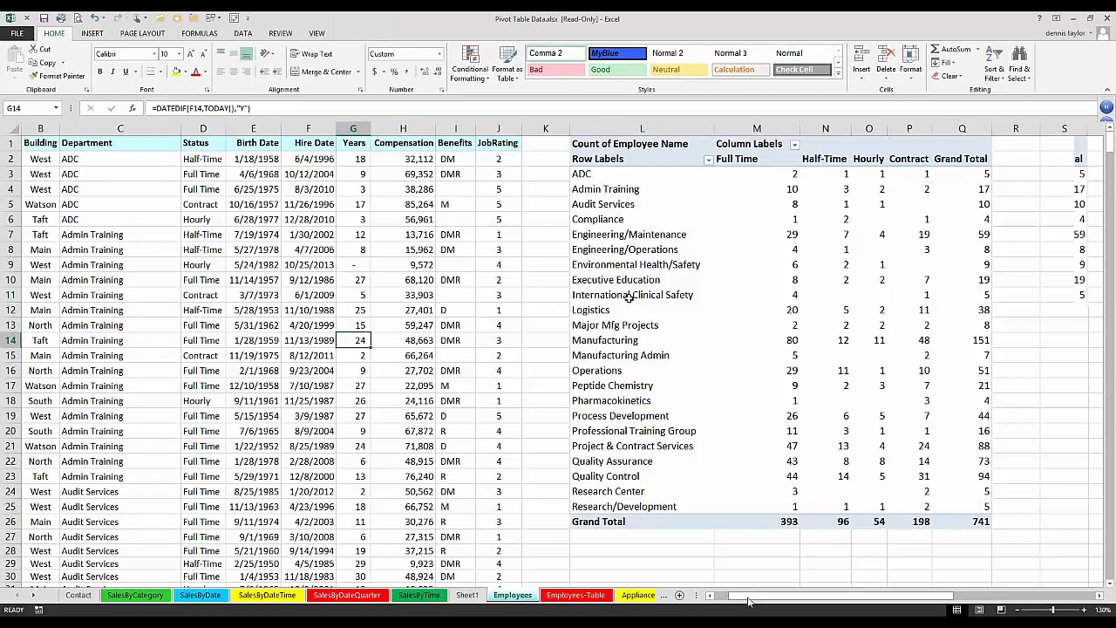
left_click_drag(748, 601, 735, 602)
left_click(185, 323)
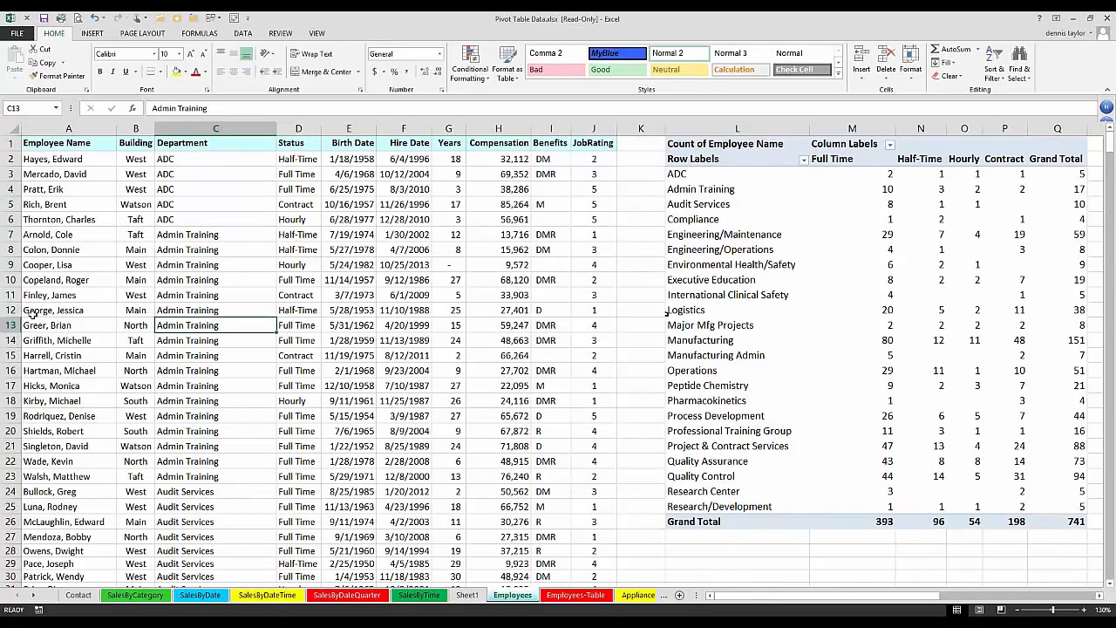
right_click(8, 249)
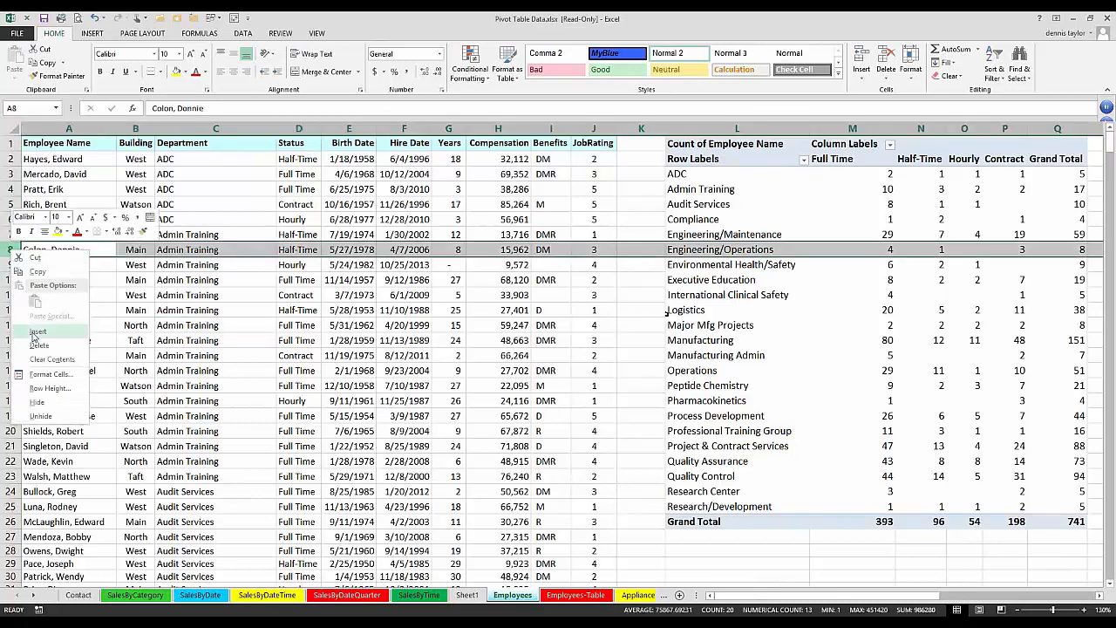
left_click(36, 332)
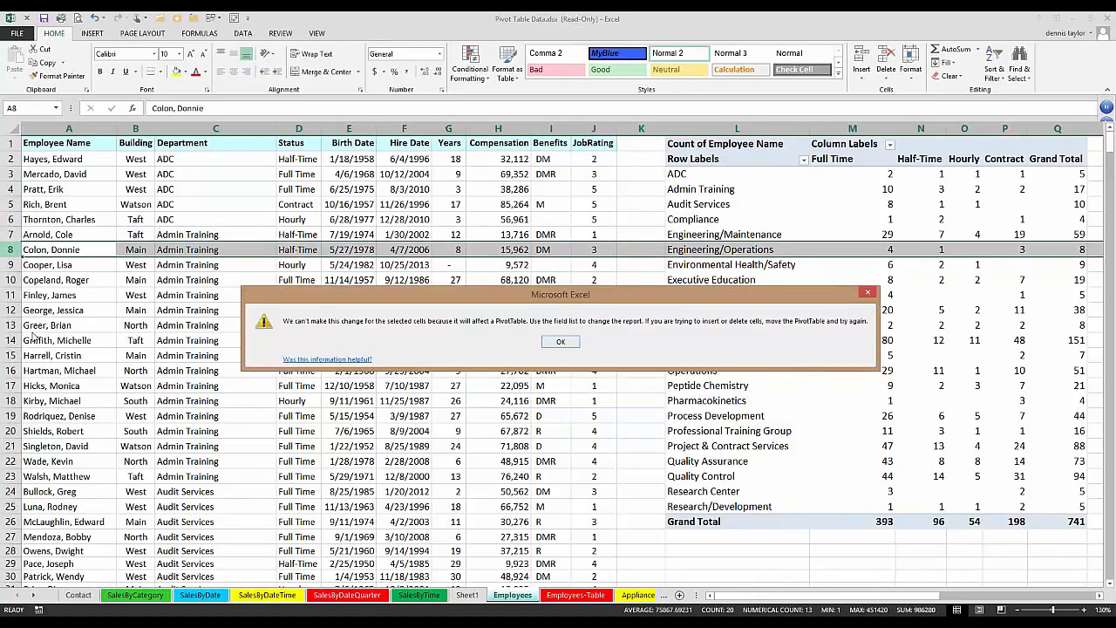
left_click(867, 294)
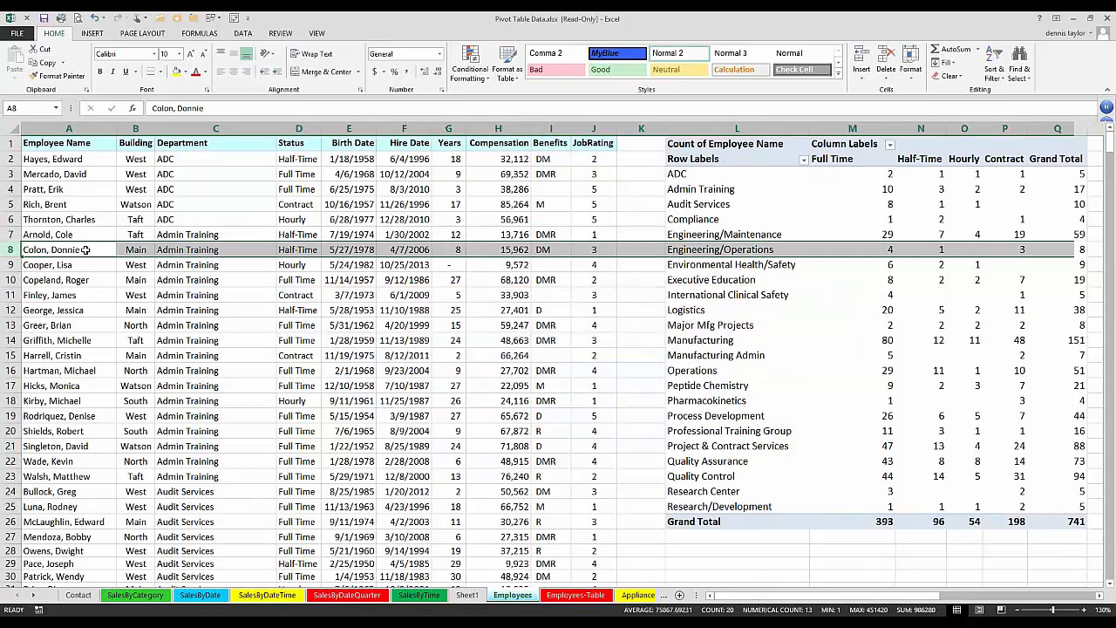
Insert blank cells at A8:J8 within the employee list, shifting the existing cells down
left_click_drag(86, 249, 301, 250)
left_click_drag(504, 256, 585, 252)
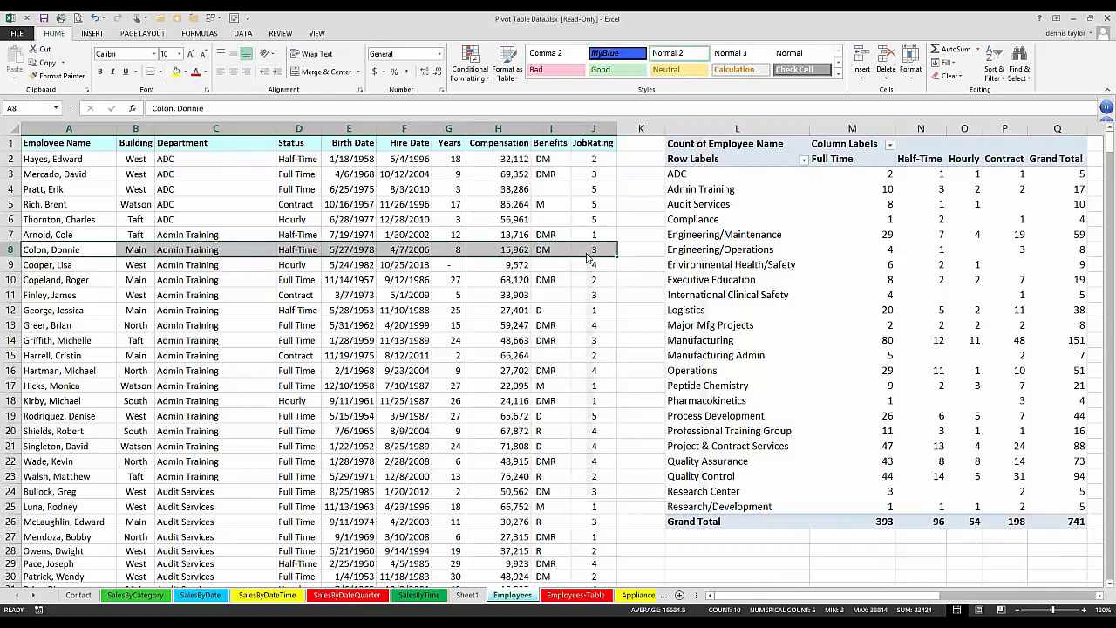
right_click(587, 251)
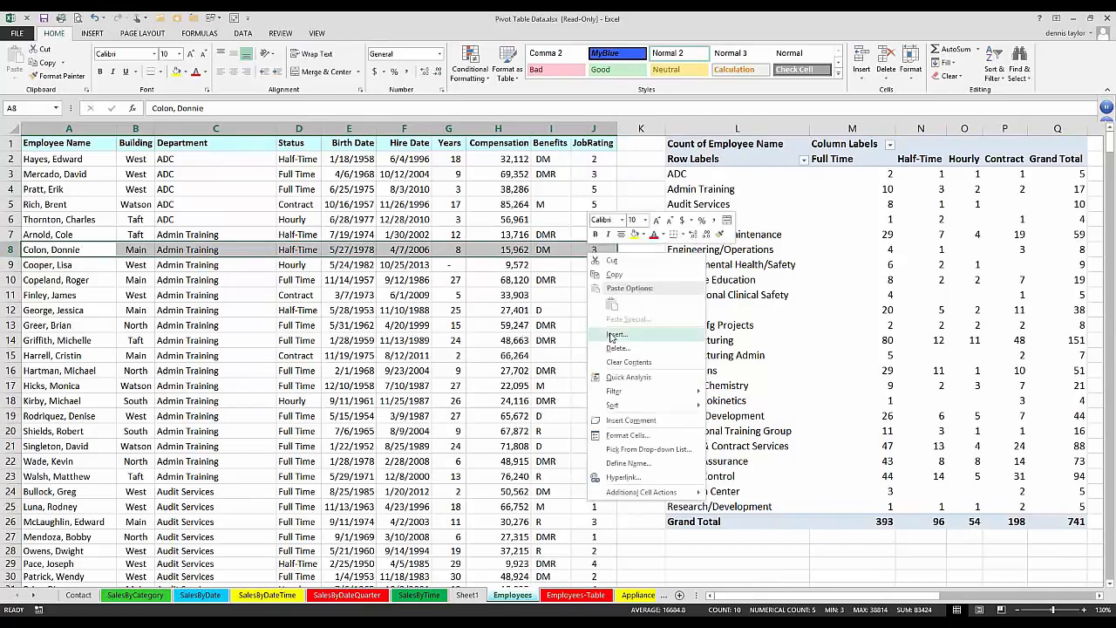
left_click(614, 336)
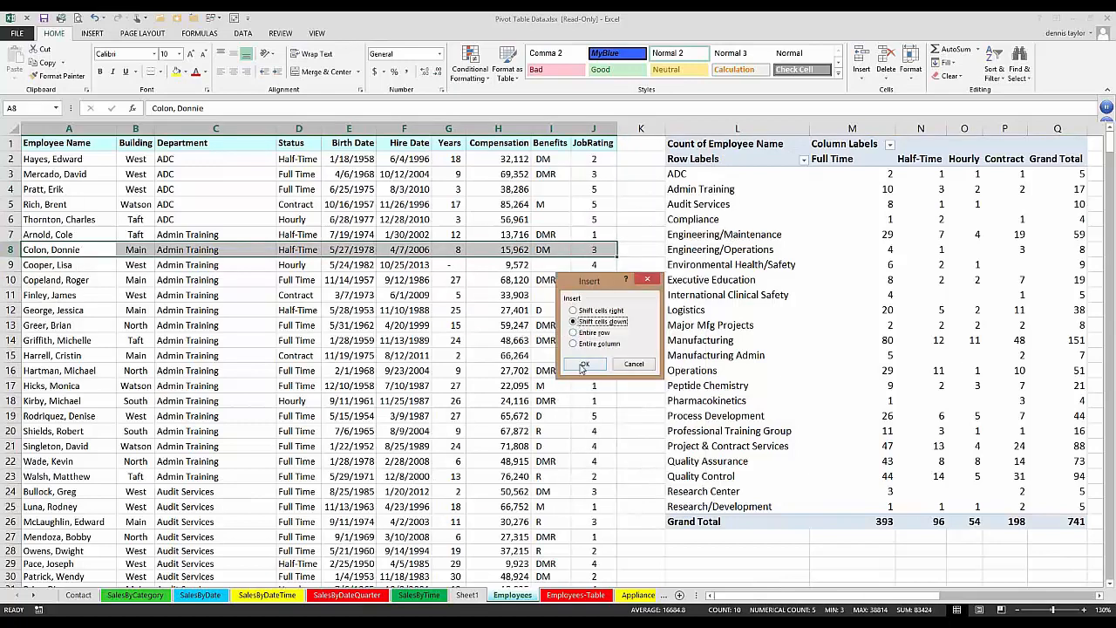
left_click(582, 366)
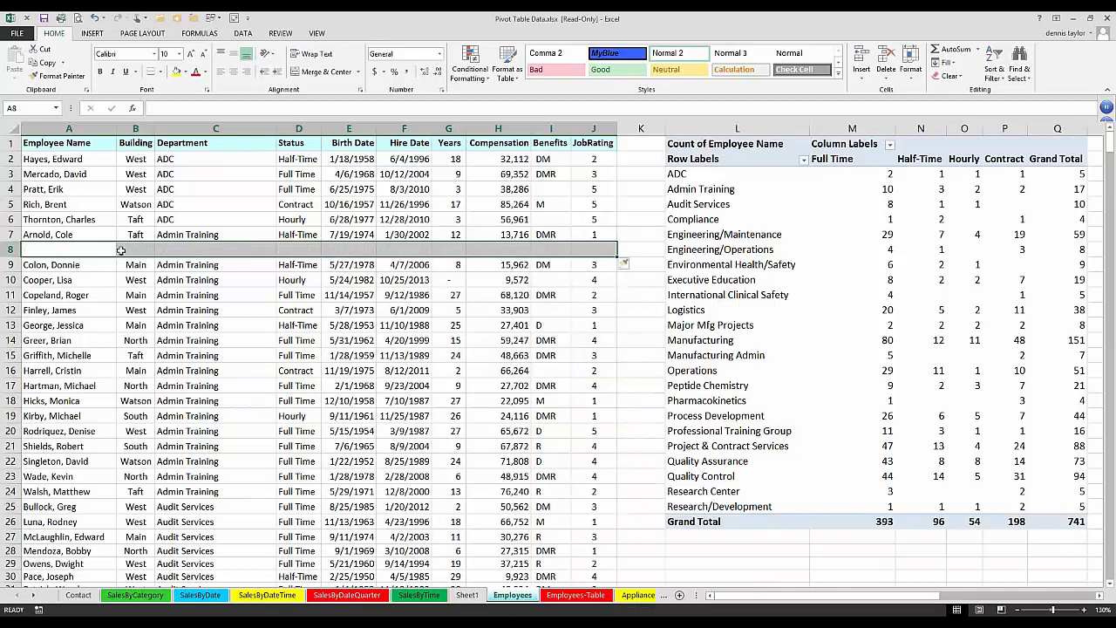
Undo the insertion of blank cells in row 8 of the employee list
left_click_drag(584, 252, 584, 252)
left_click(423, 281)
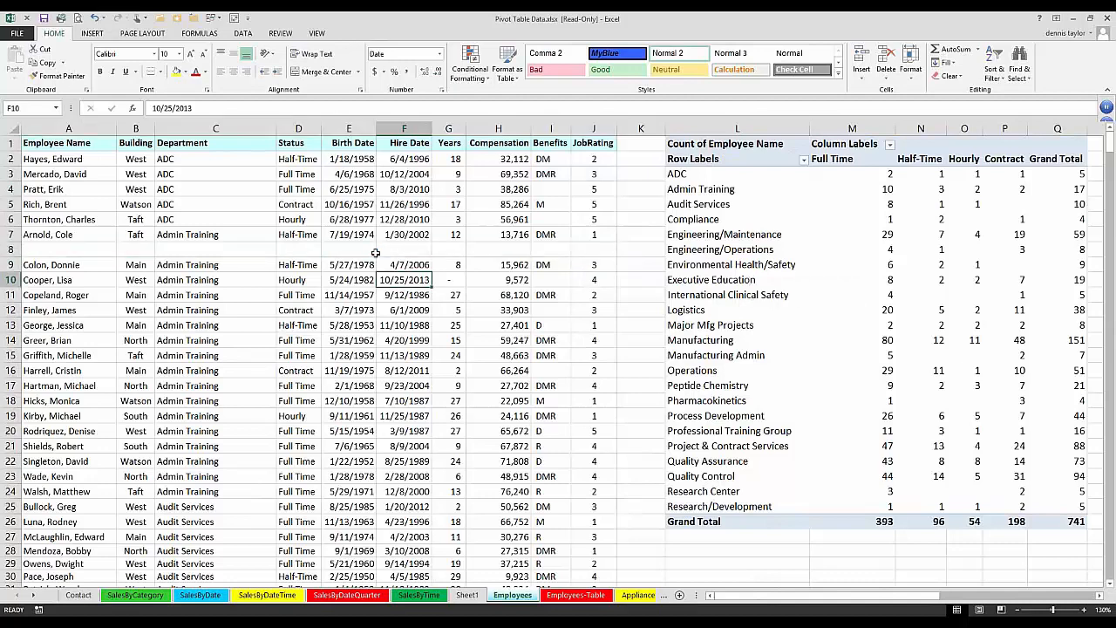
key("ctrl+z")
left_click(364, 266)
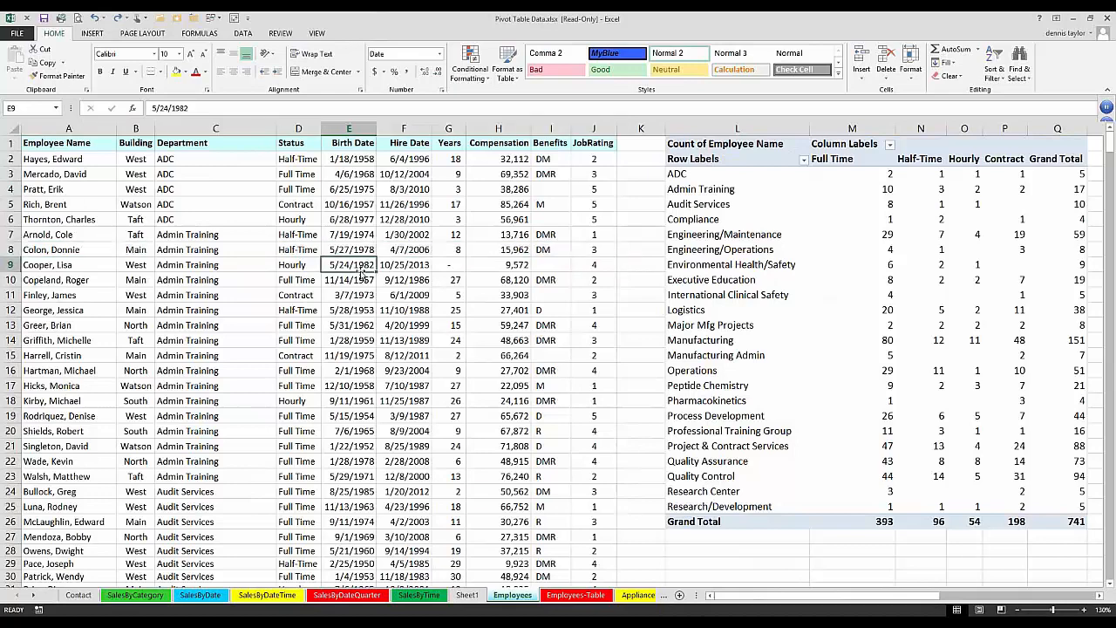
Copy the five employee records in A731:J735 to the blank rows A743:J747 directly beneath the list
left_click_drag(362, 272, 361, 272)
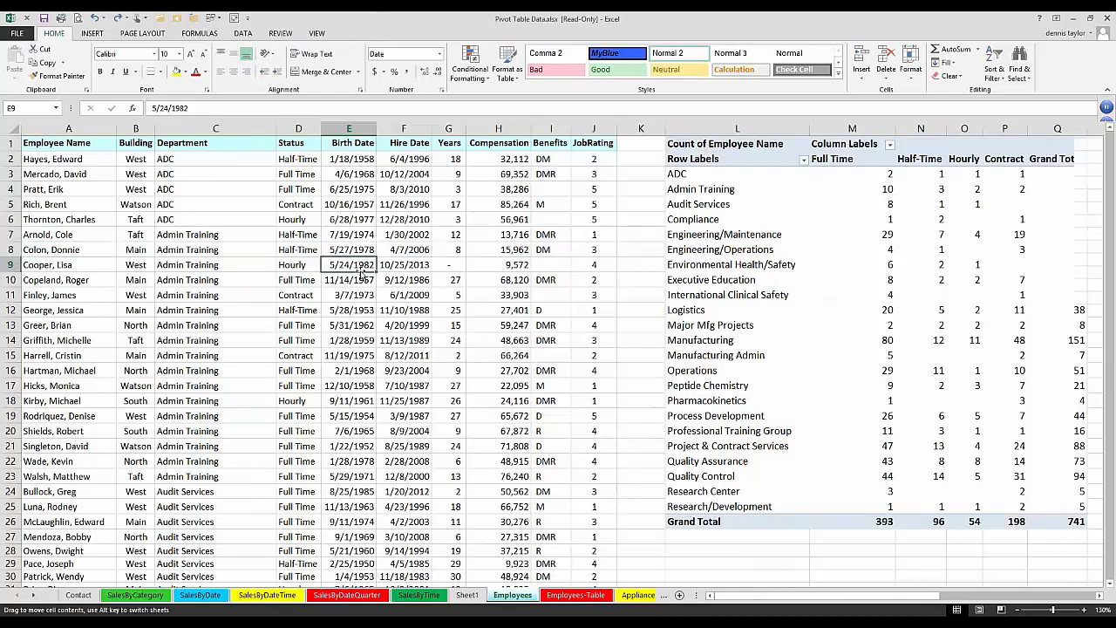
double_click(360, 273)
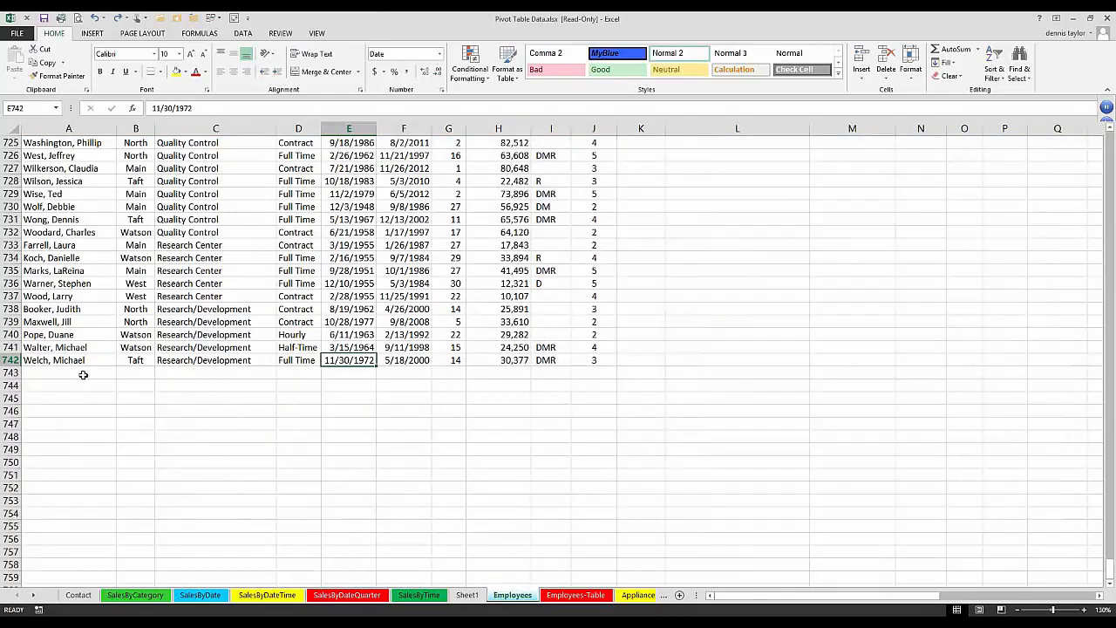
left_click_drag(105, 372, 592, 373)
left_click_drag(589, 414, 591, 429)
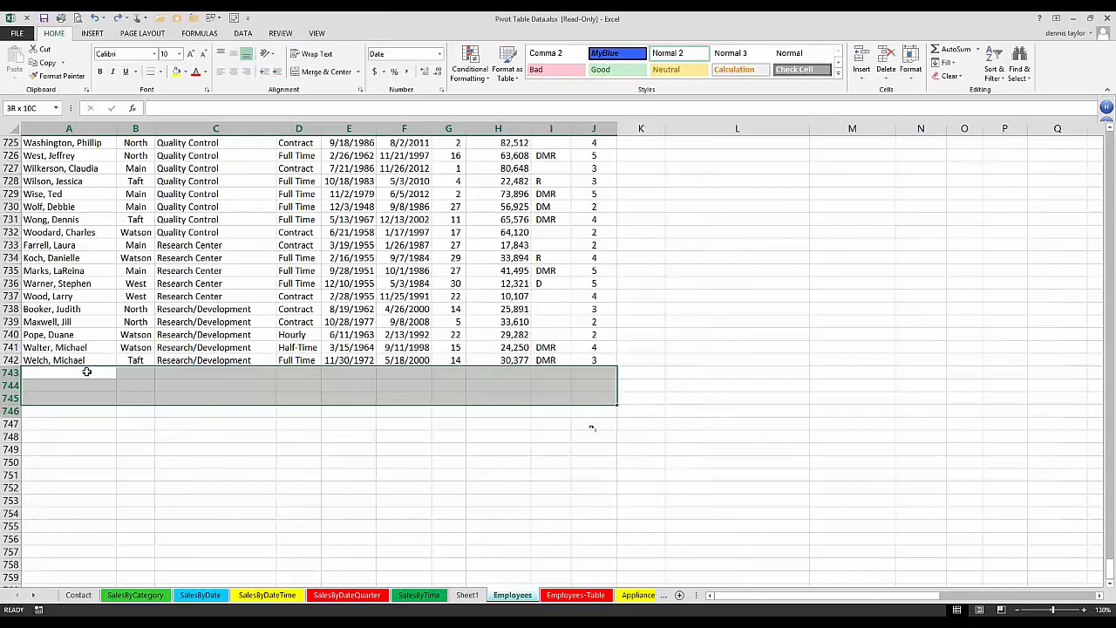
left_click_drag(116, 373, 591, 427)
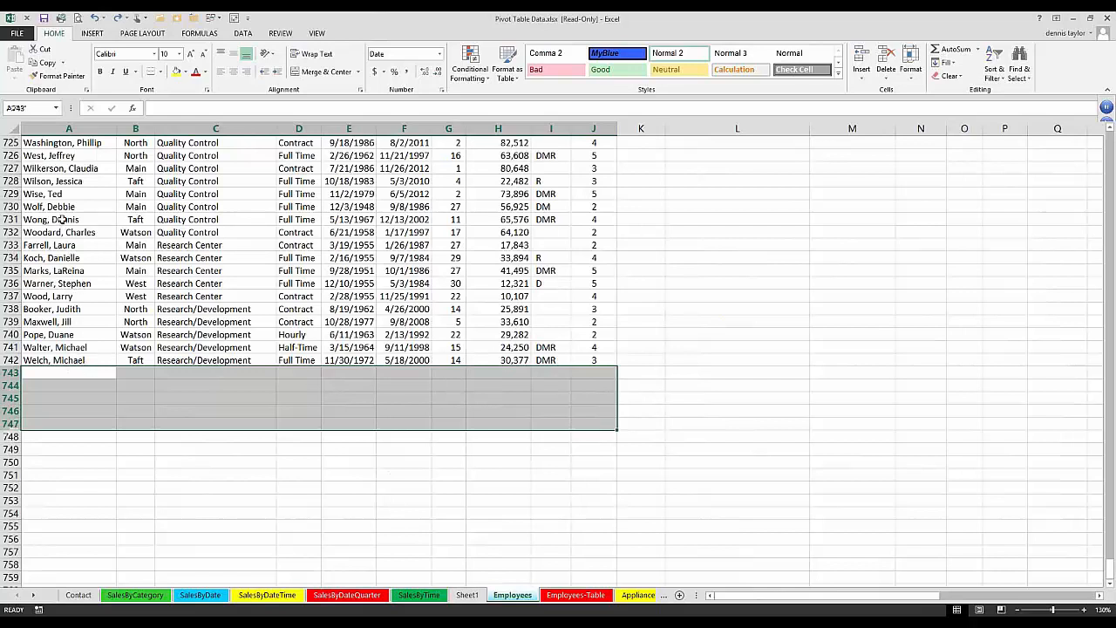
left_click_drag(62, 219, 588, 274)
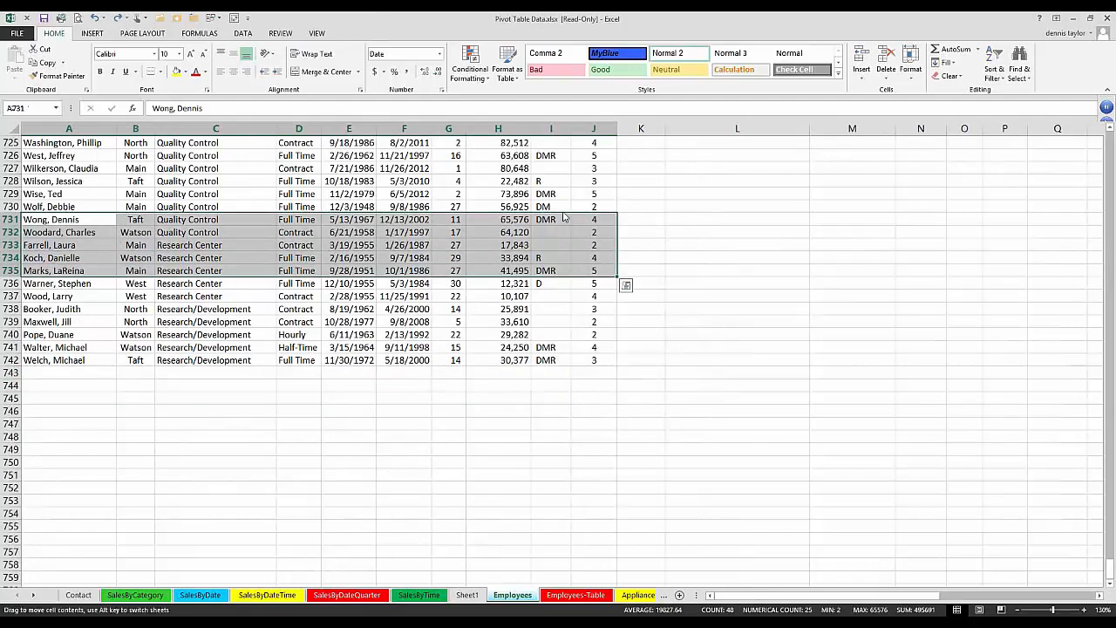
left_click_drag(560, 285, 477, 392)
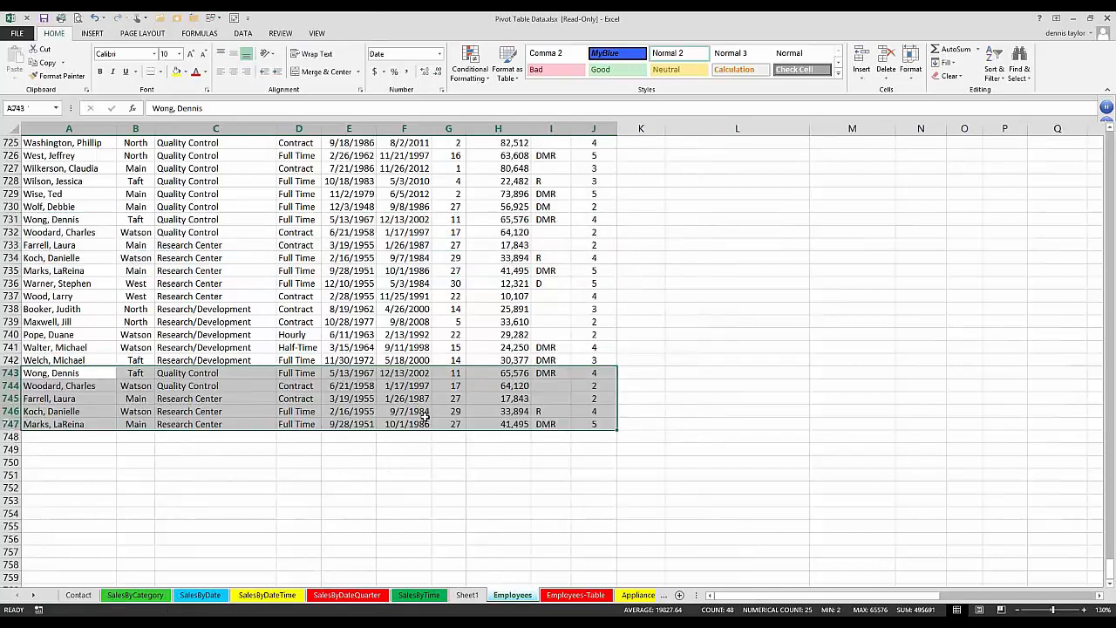
key("ctrl+q")
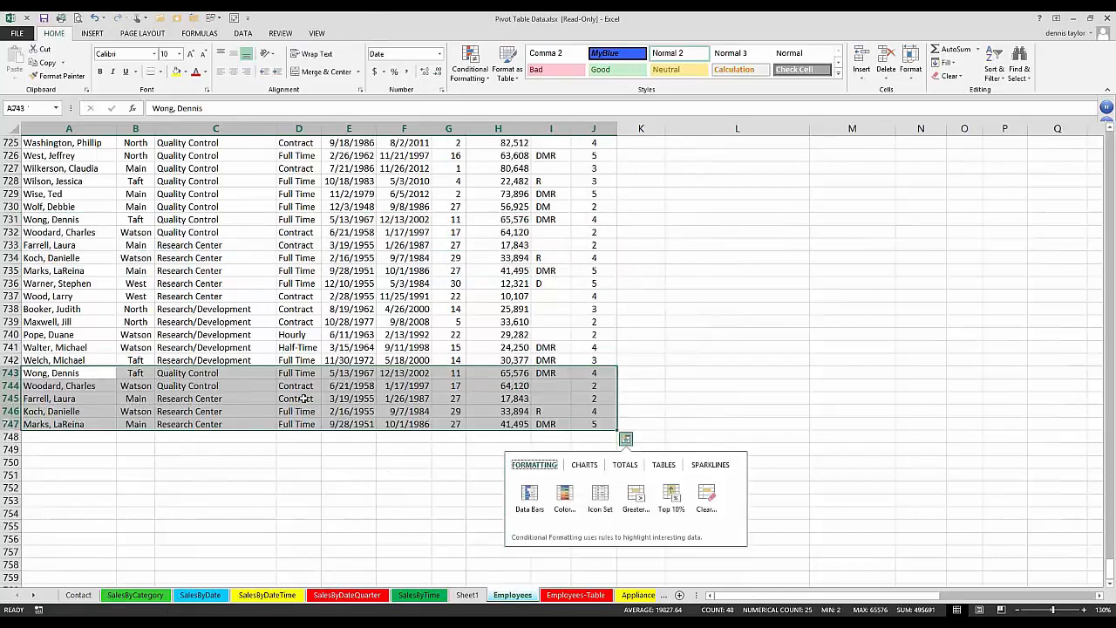
left_click(299, 385)
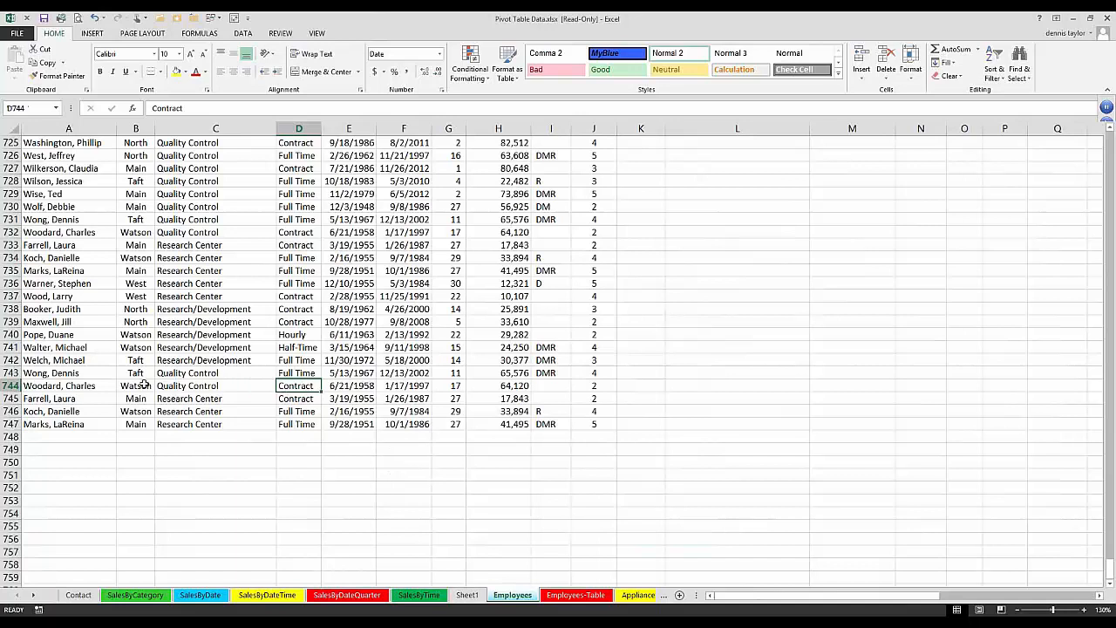
left_click(284, 314)
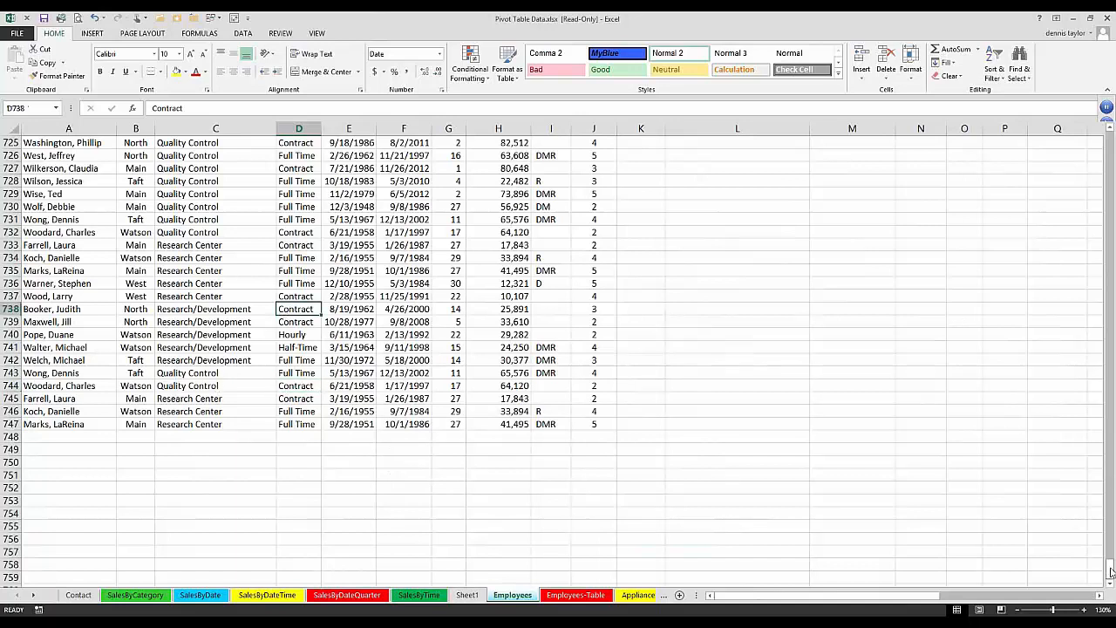
Refresh the employee-count PivotTable at the top of the sheet with the appended records in the list
left_click_drag(1112, 553, 1112, 117)
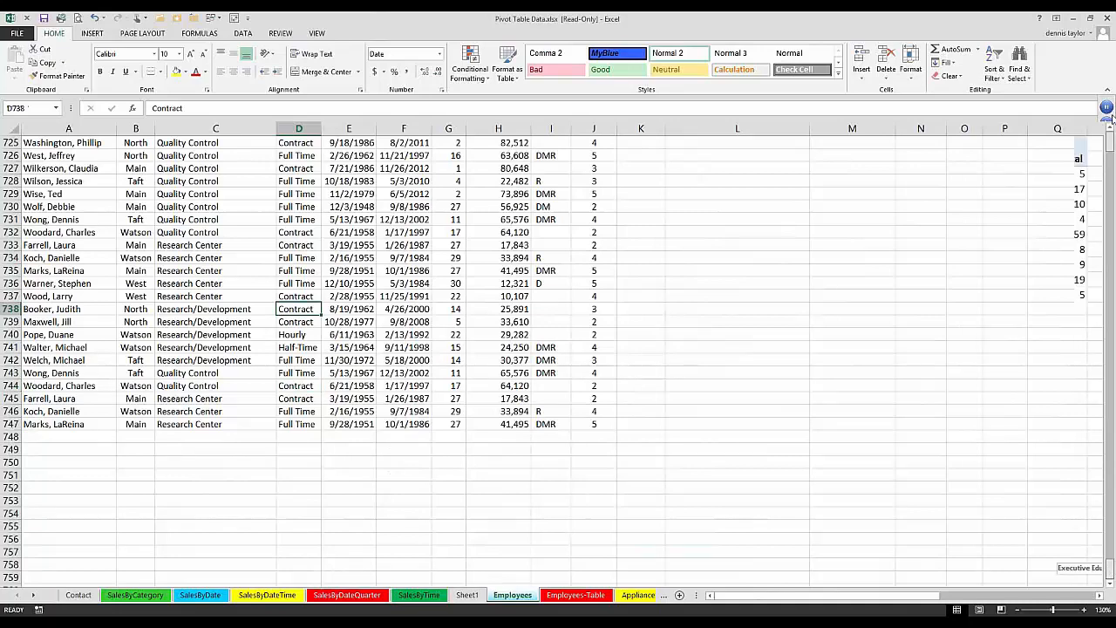
left_click(730, 190)
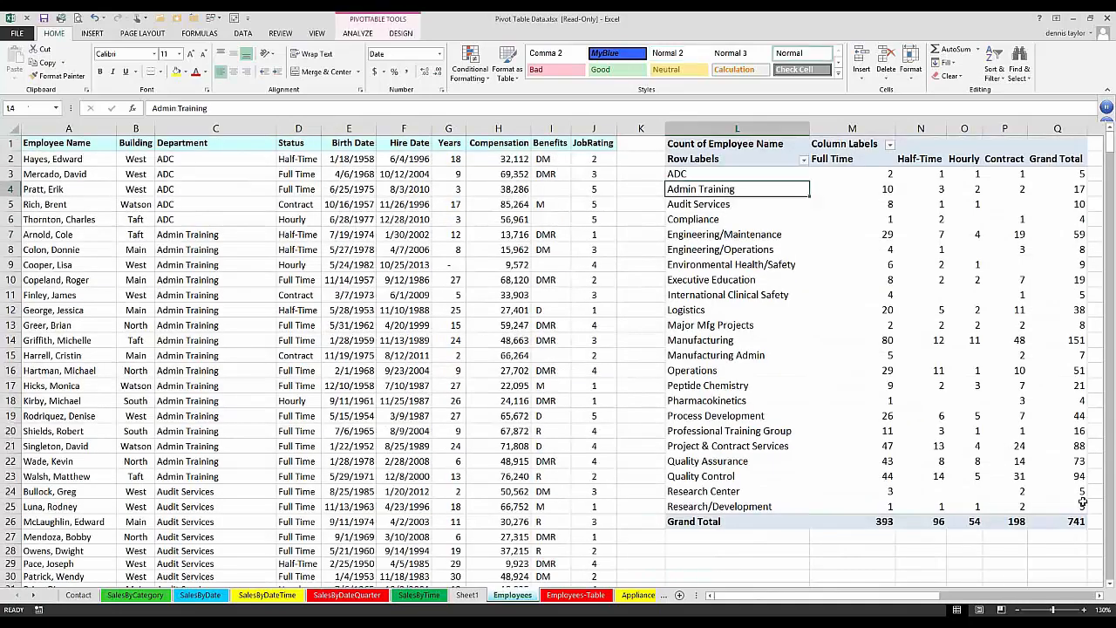
left_click(1066, 521)
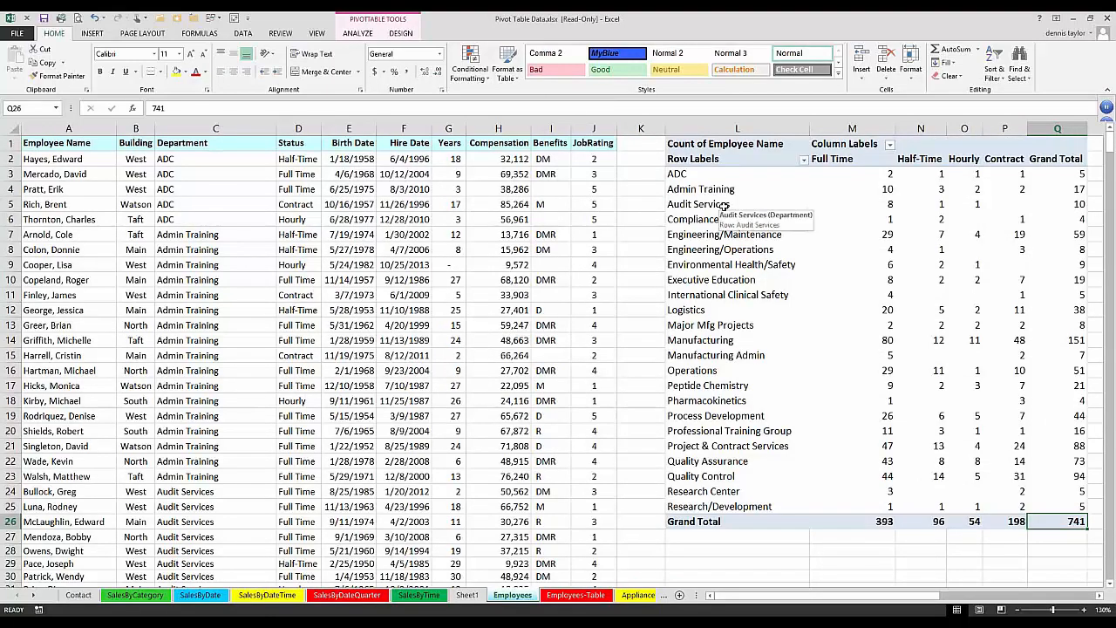
left_click(359, 33)
left_click(419, 60)
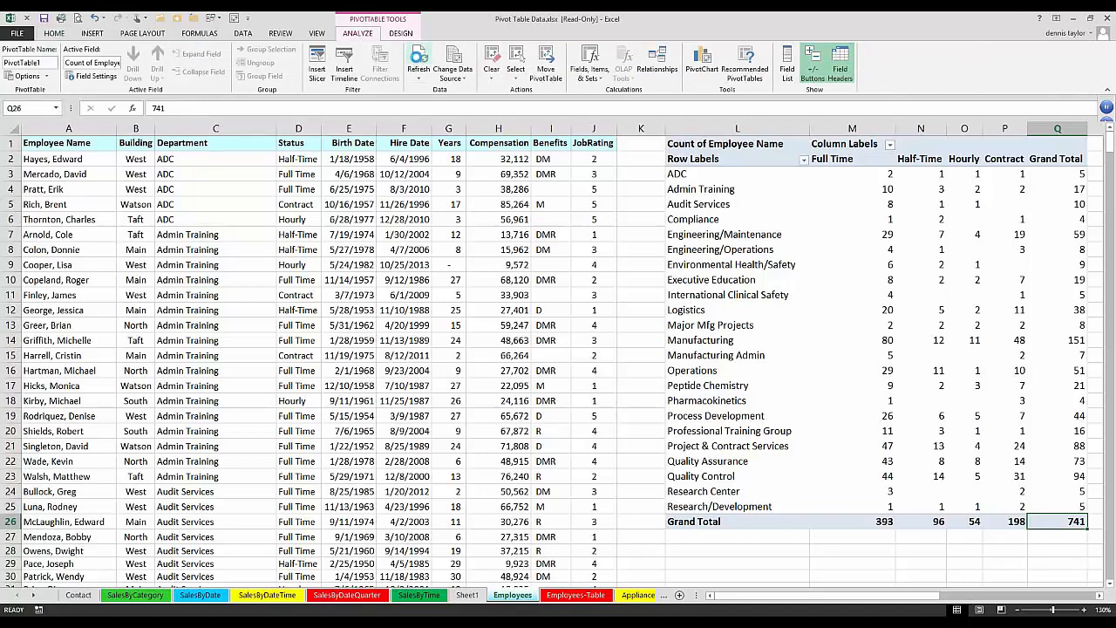
Change the employee-count PivotTable's data source range to Employees!$A$1:$J$747 to include the appended records
left_click(713, 204)
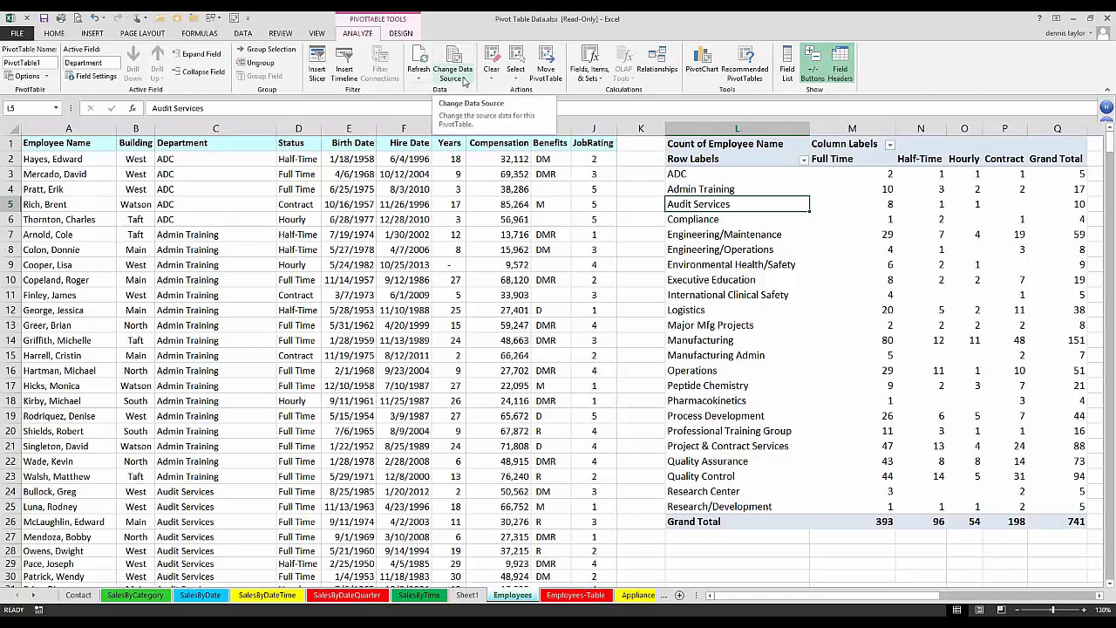
left_click(463, 81)
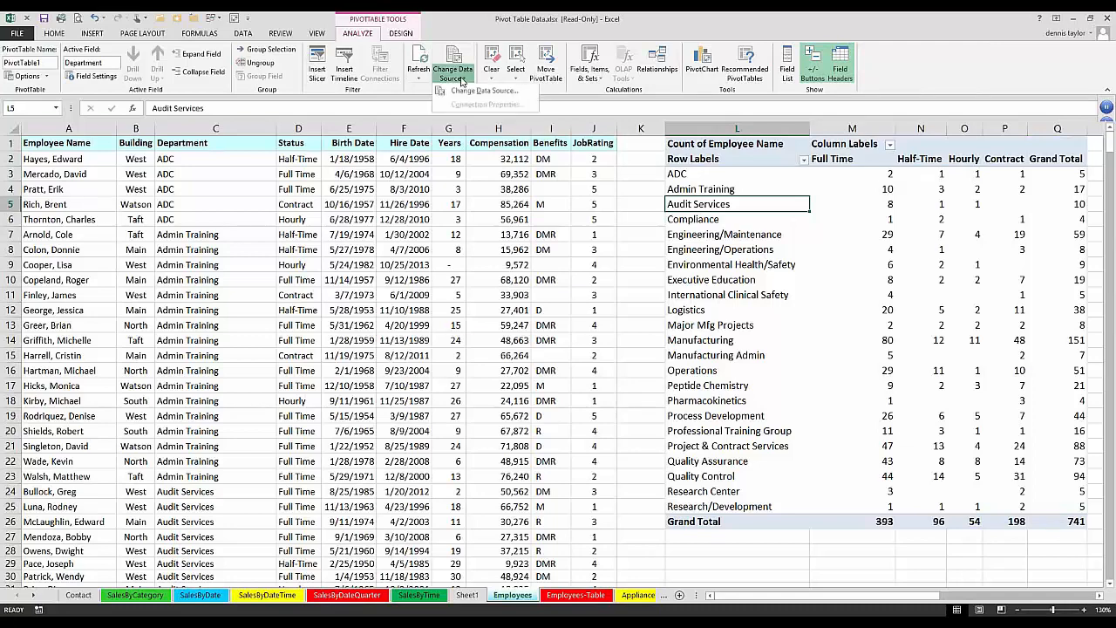
left_click(464, 92)
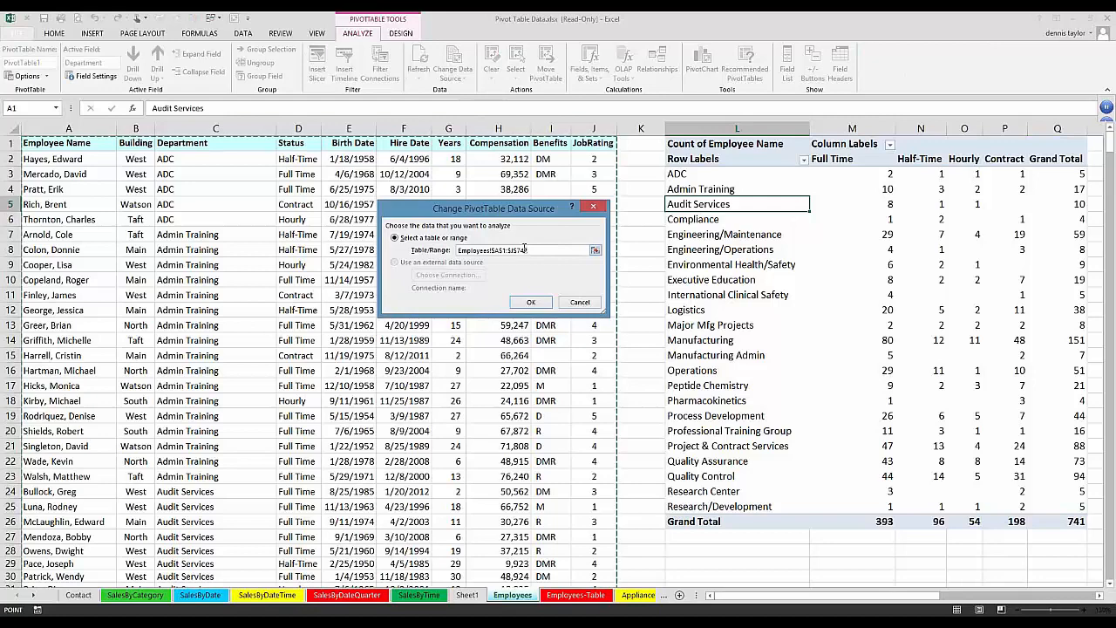
left_click(524, 249)
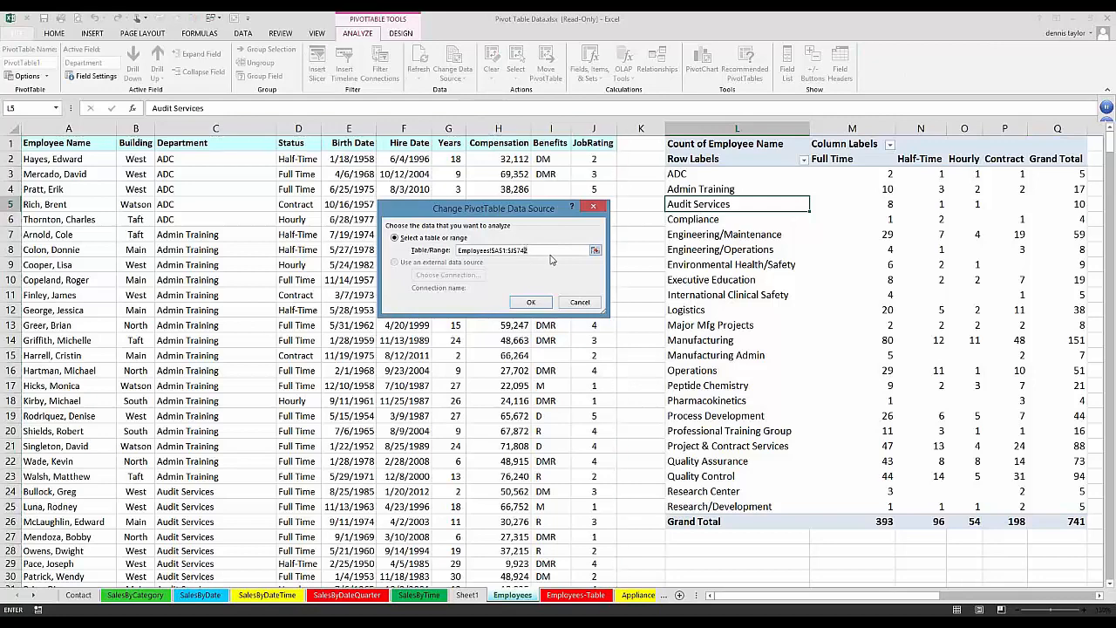
key("BackSpace")
type("7")
left_click(531, 303)
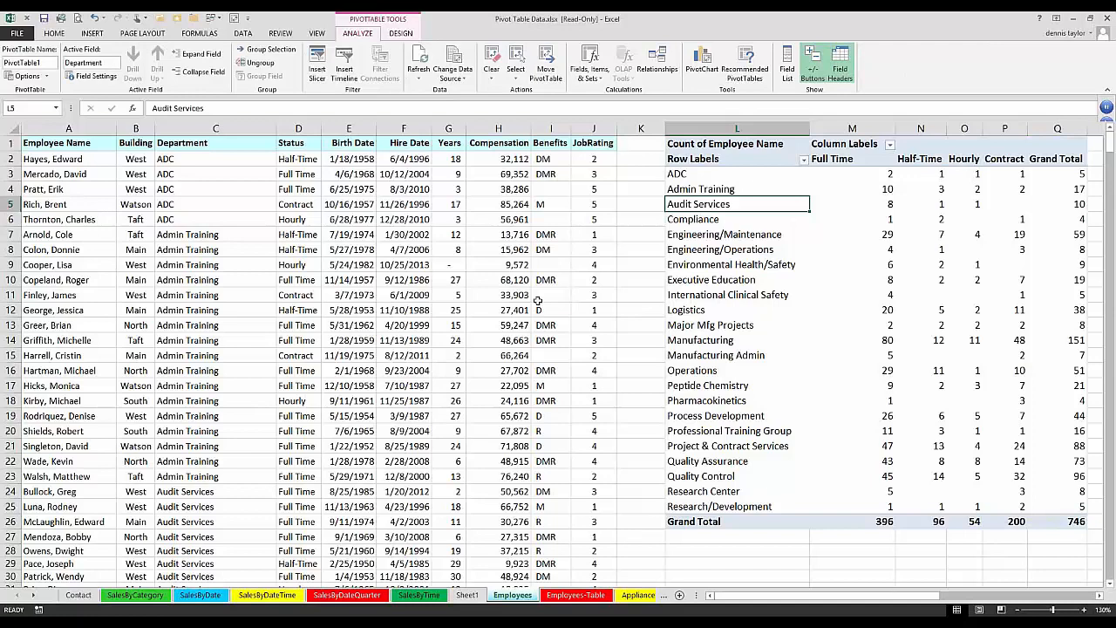
left_click(760, 295)
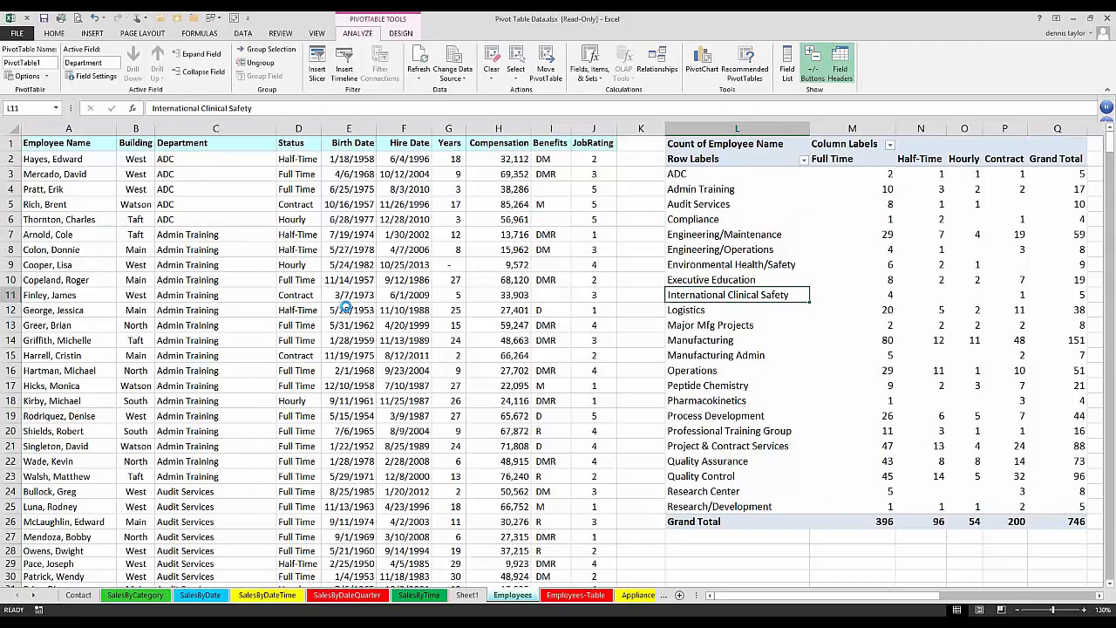
Undo the PivotTable source range change and the copying of five employee records into rows 743 to 747
key("ctrl+z")
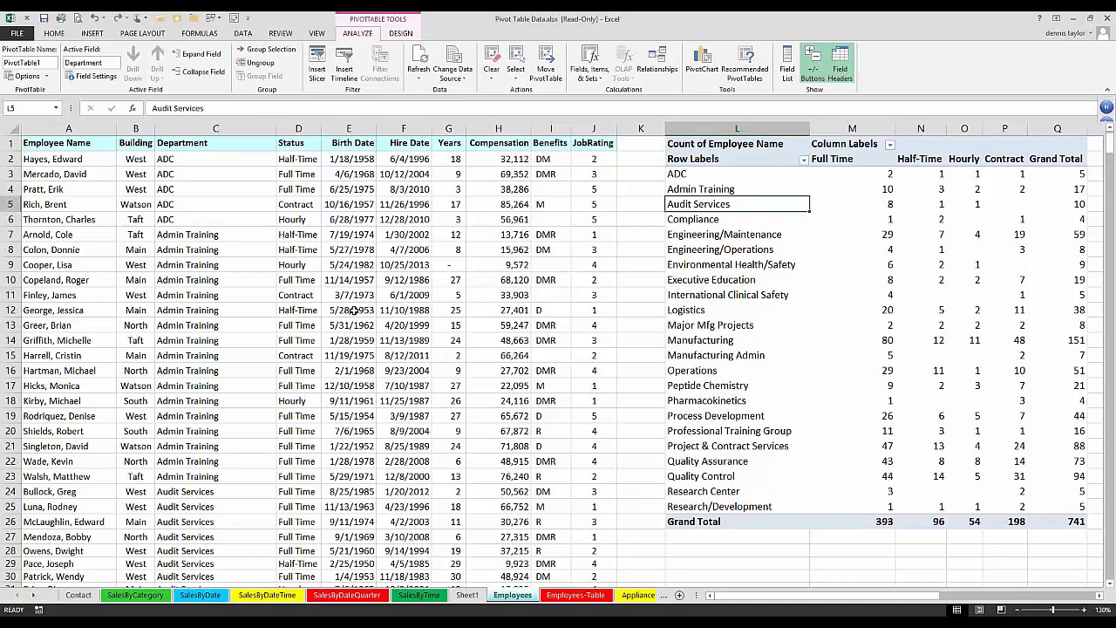
scroll(353, 310, "down", 20)
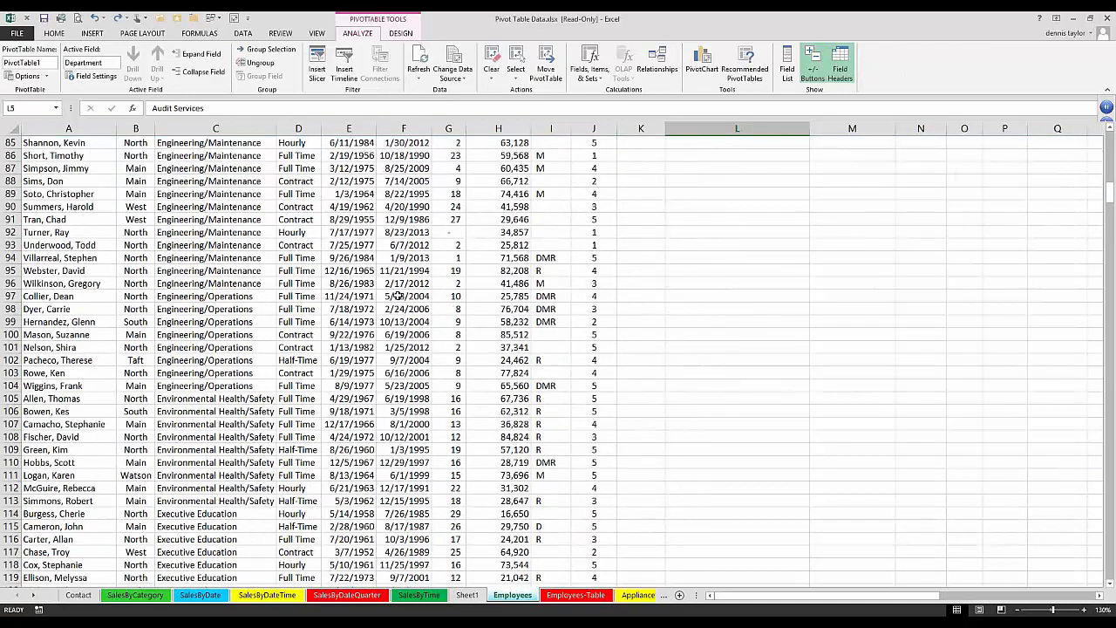
left_click(398, 296)
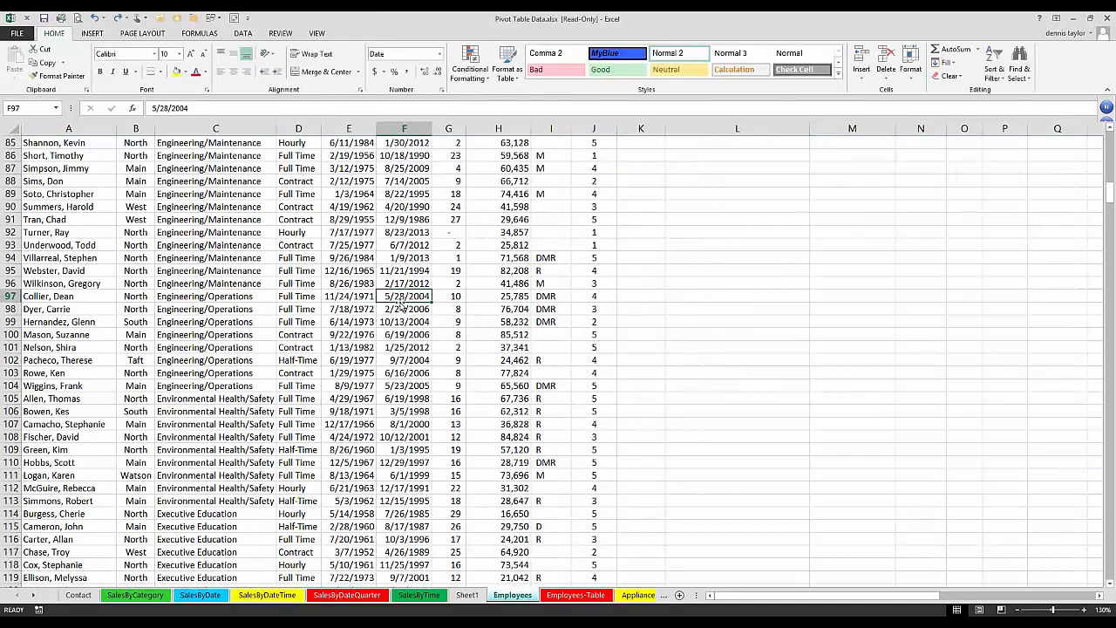
double_click(401, 303)
double_click(401, 303)
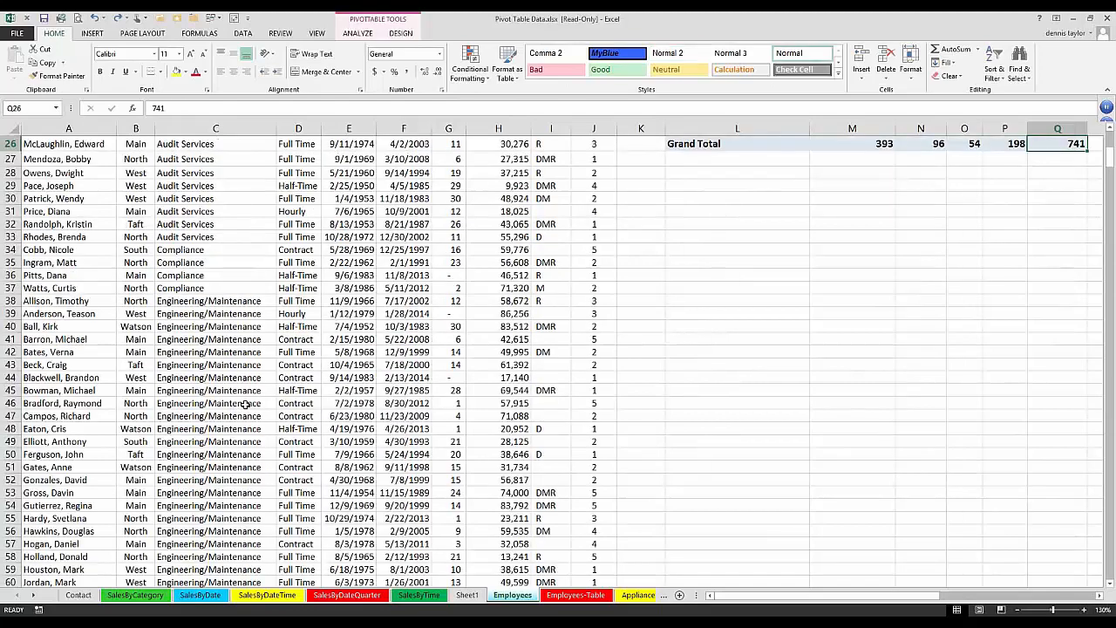
left_click(246, 403)
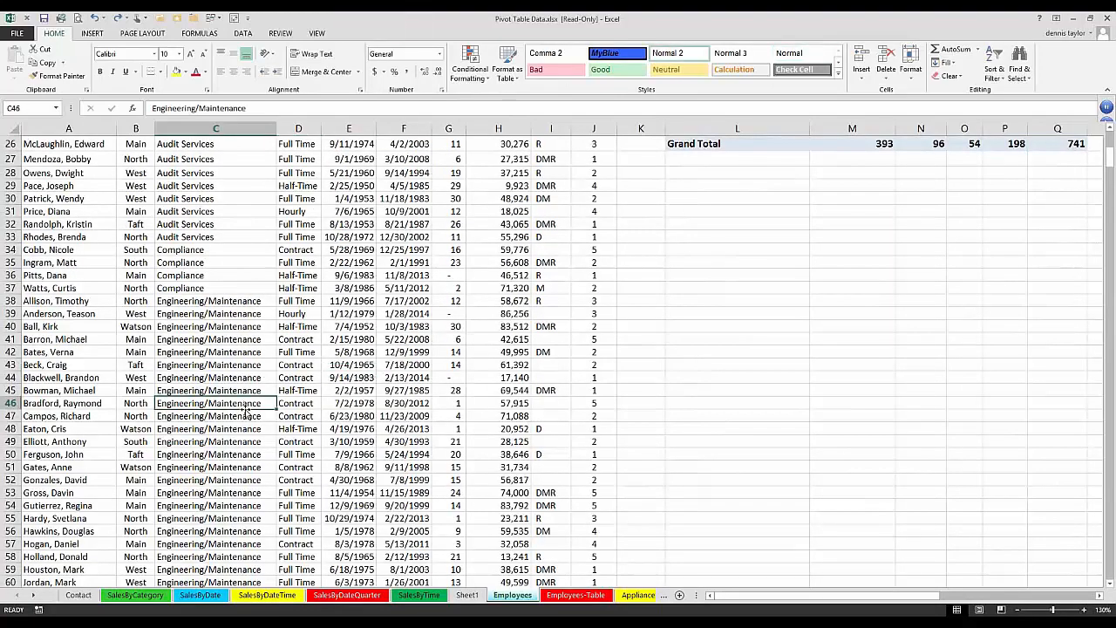
key("ctrl+Down")
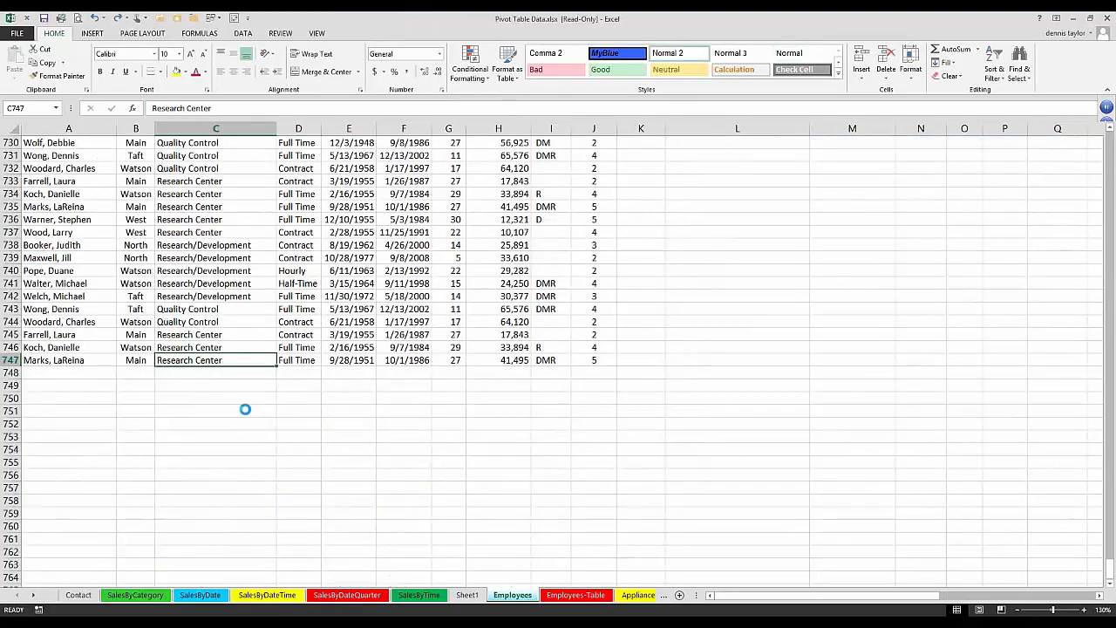
key("ctrl+z")
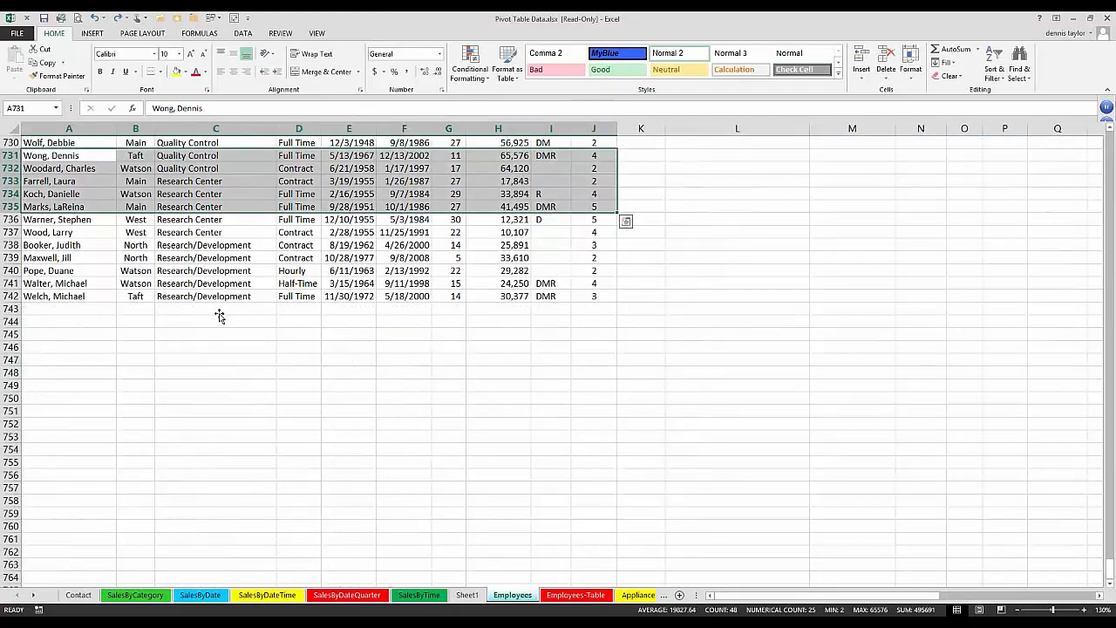
left_click(219, 316)
left_click(245, 297)
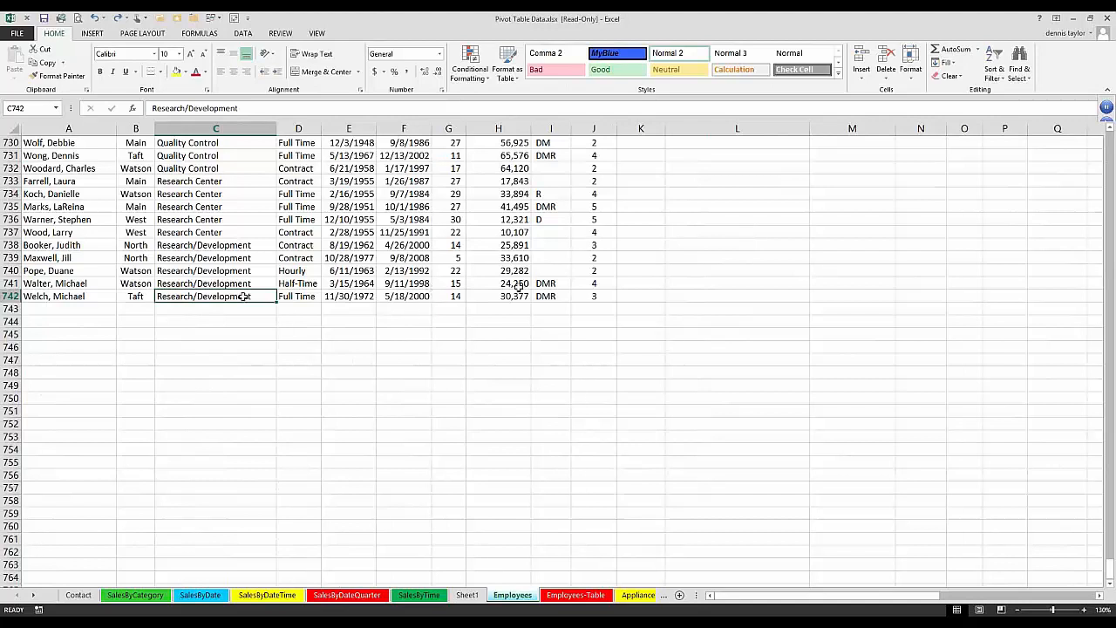
left_click(347, 270)
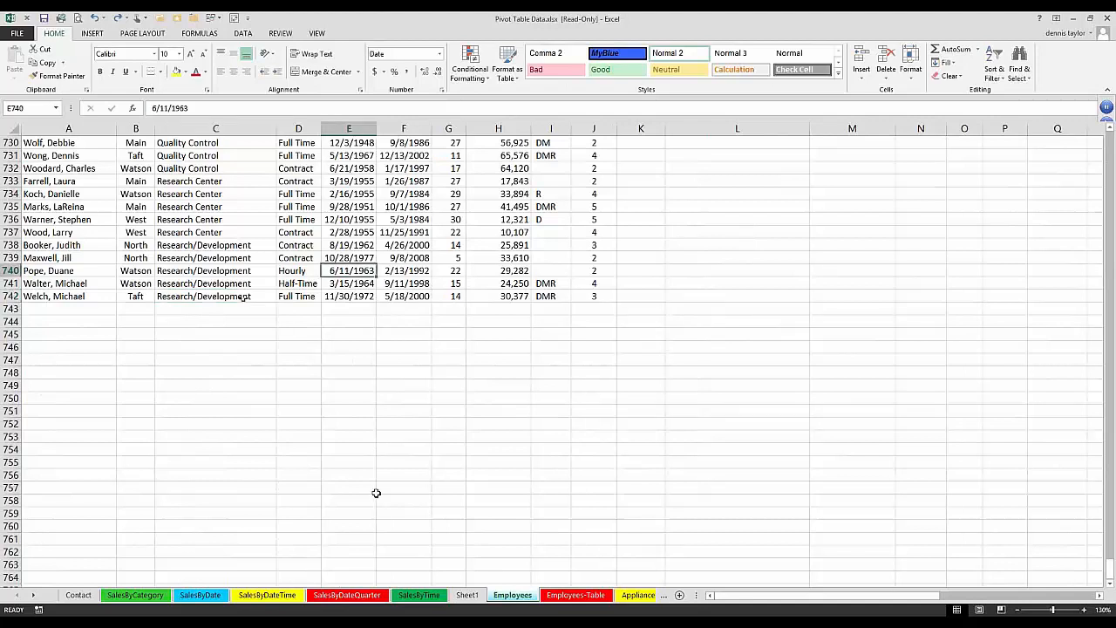
Open the Employees-Table sheet and go to the last record in the table's Department column
left_click(574, 595)
key("Down")
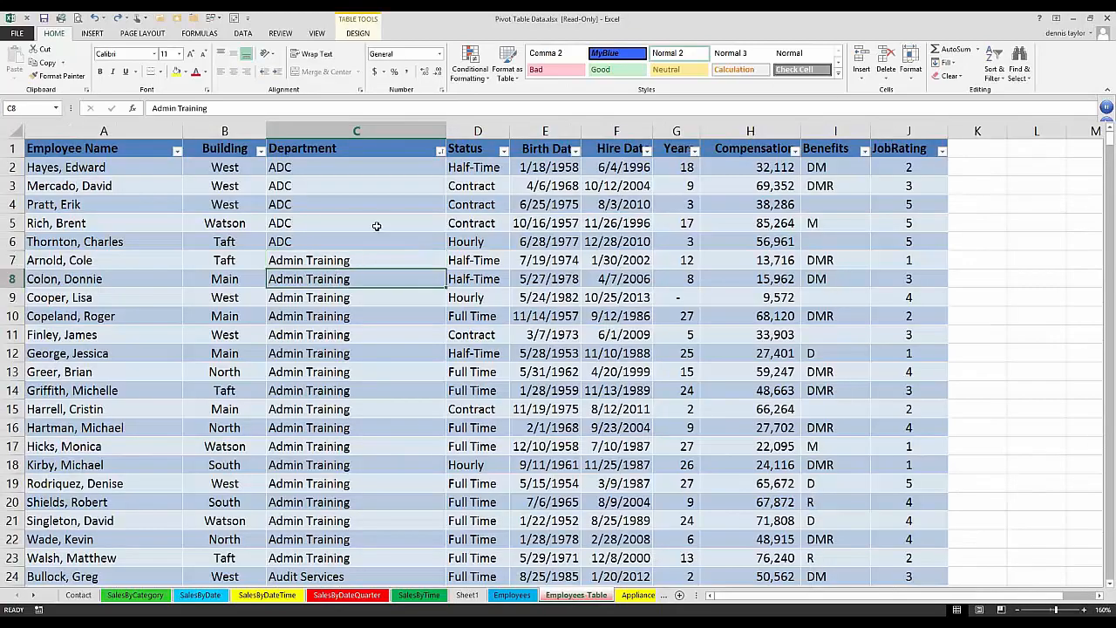
key("Up")
key("Up")
key("Up")
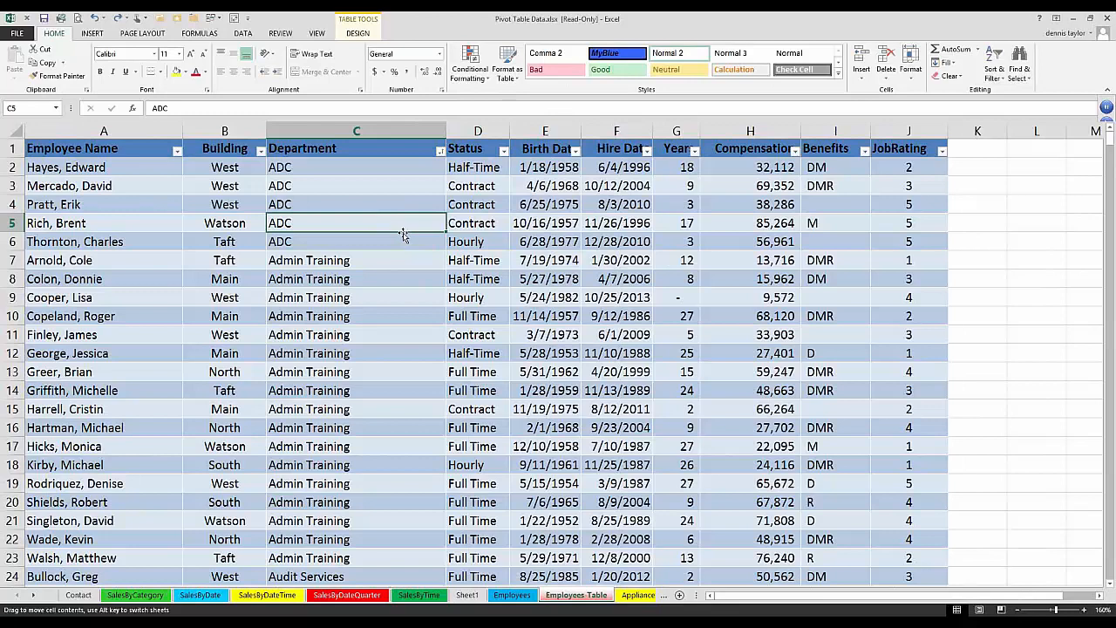
key("ctrl+Down")
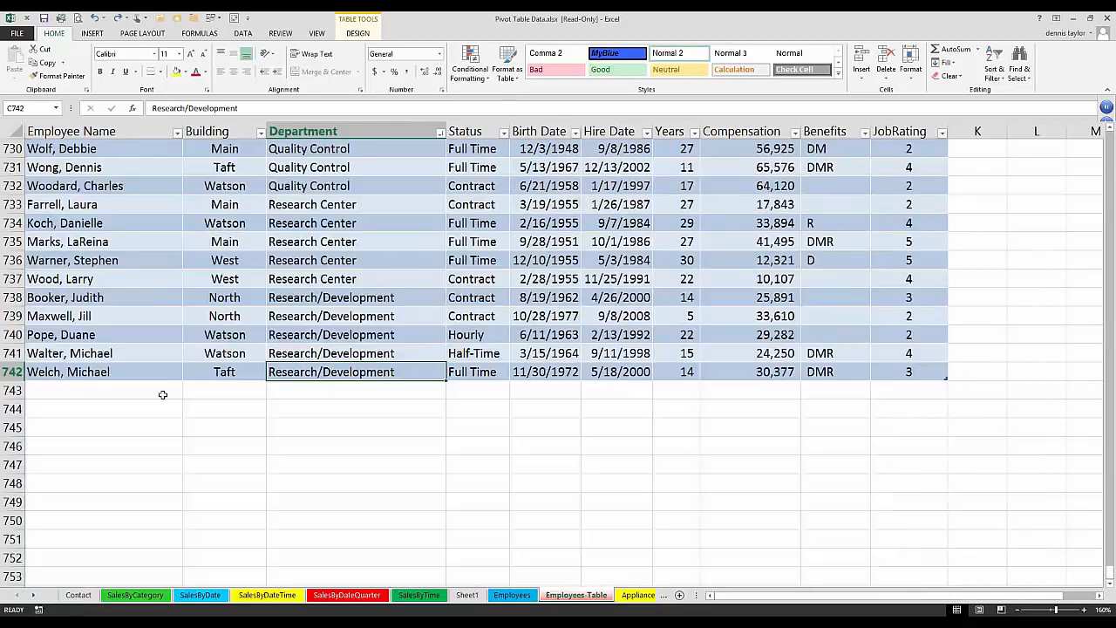
Extend the table with a new record by entering an employee's name in A743, directly beneath the last row
left_click_drag(163, 395, 903, 393)
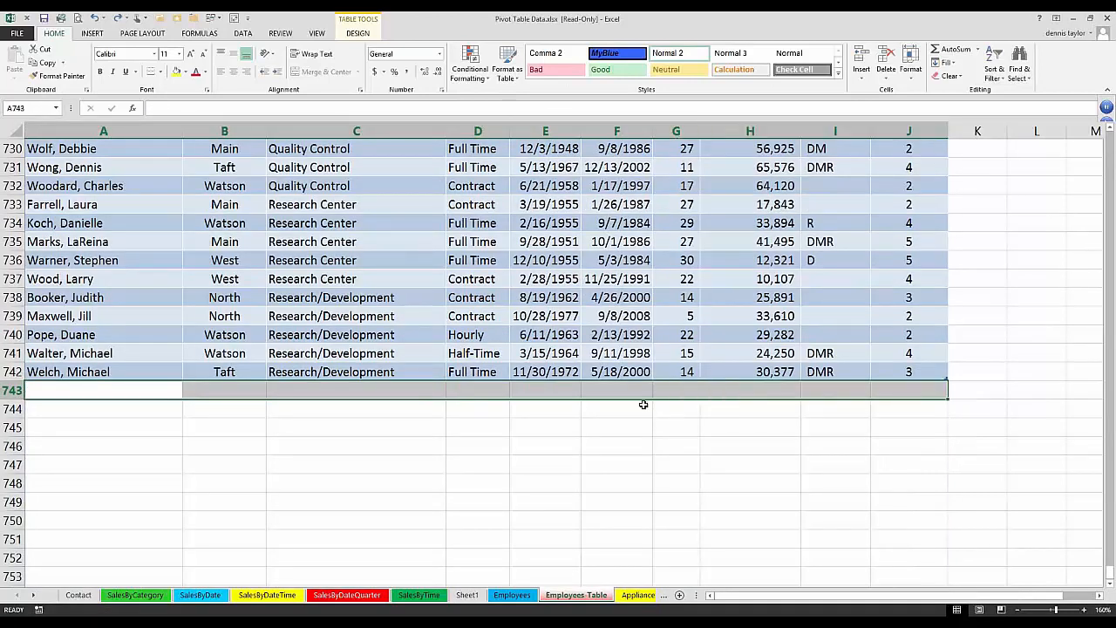
left_click(122, 389)
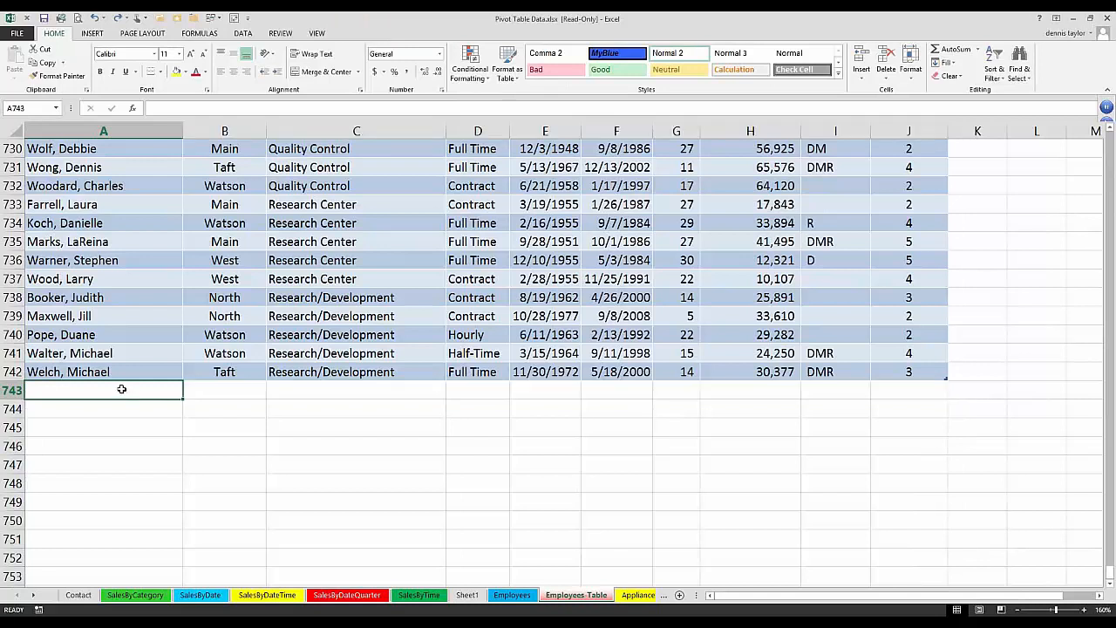
type("Woo")
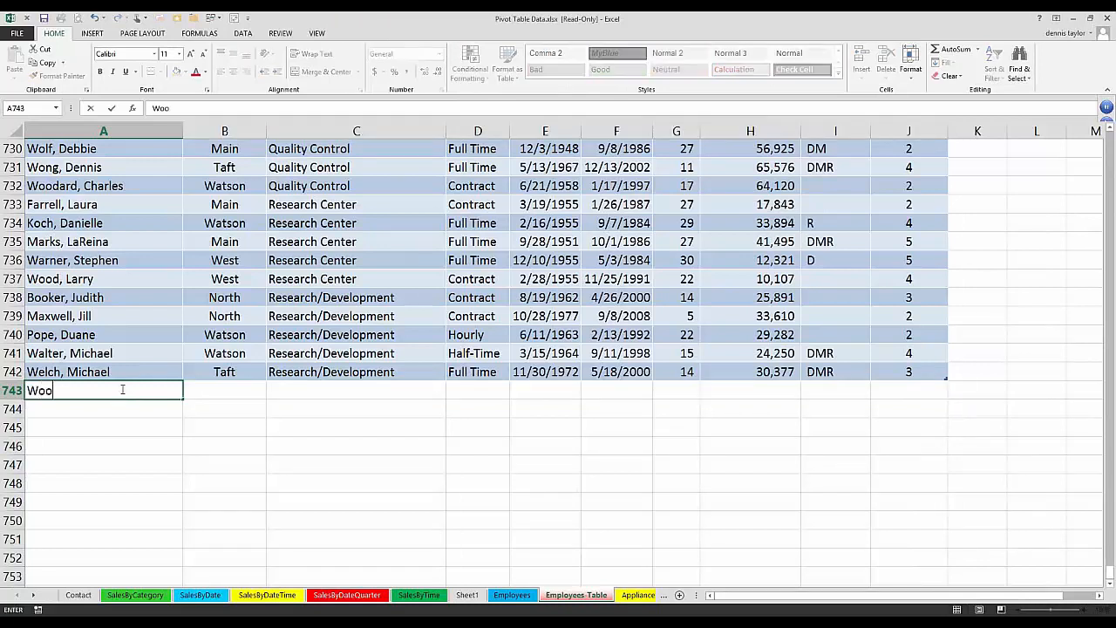
type("d,")
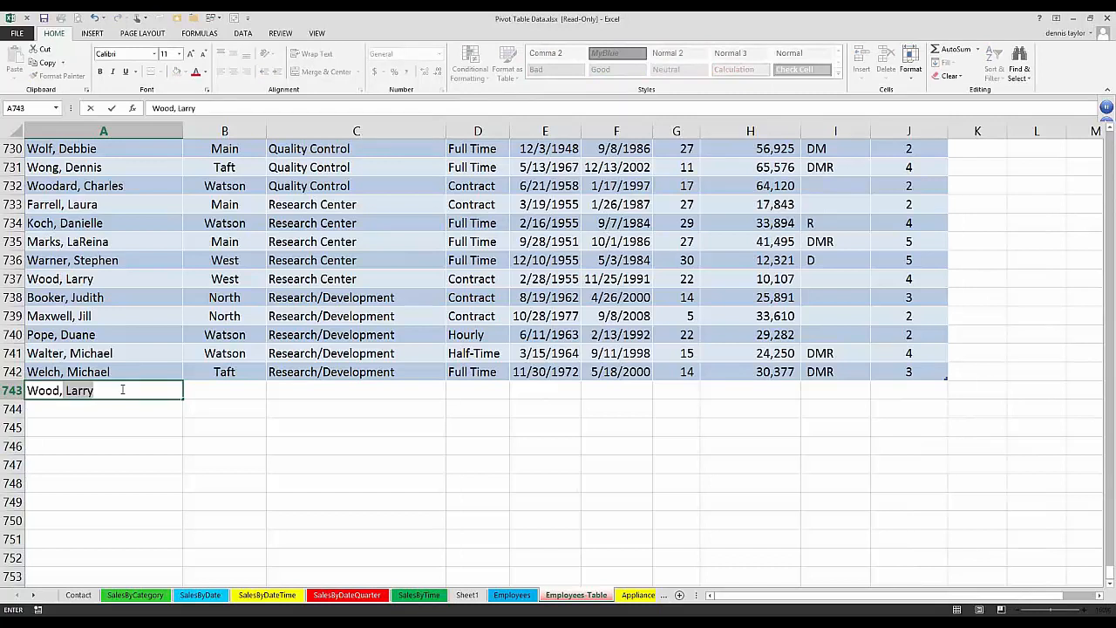
key("BackSpace")
key("BackSpace")
type("Mary")
key("Tab")
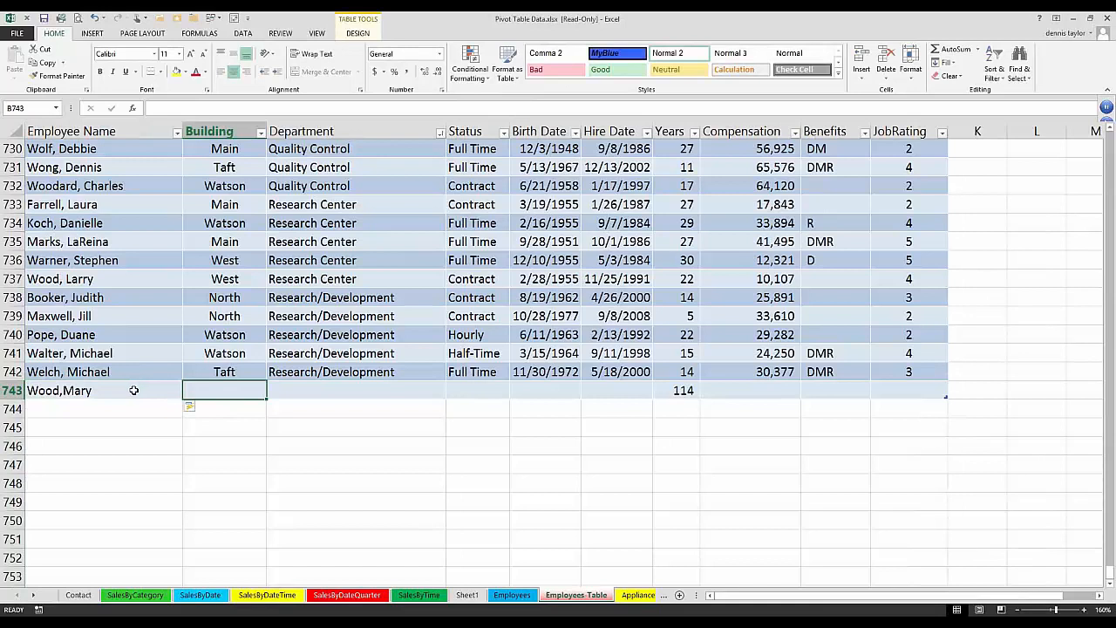
Clear the contents of row 743 on the Employees-Table sheet
left_click_drag(104, 390, 907, 460)
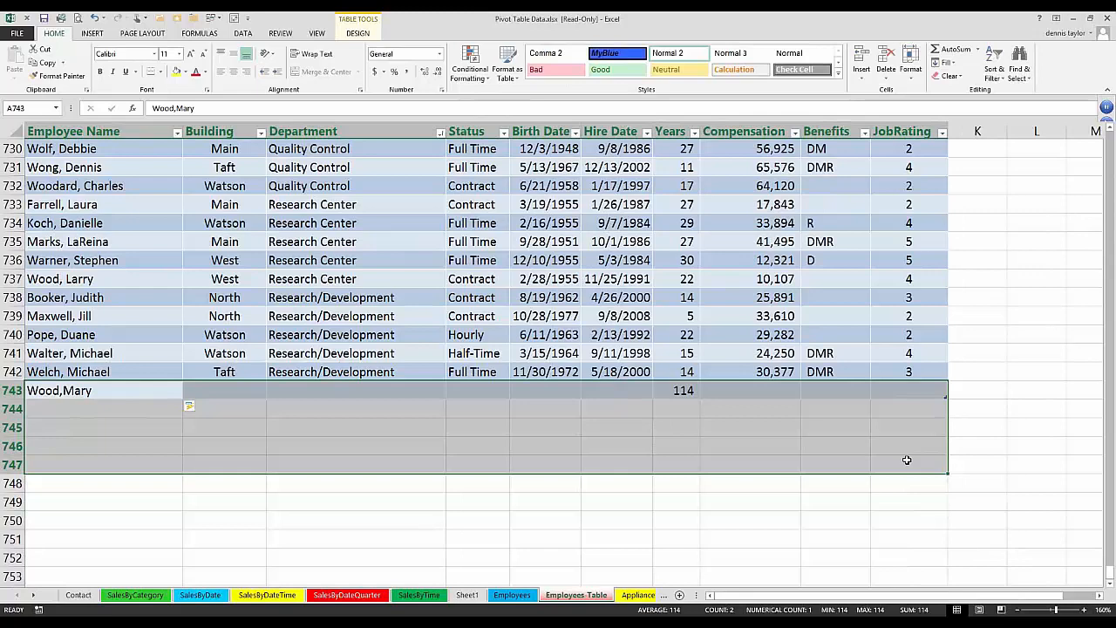
left_click(120, 391)
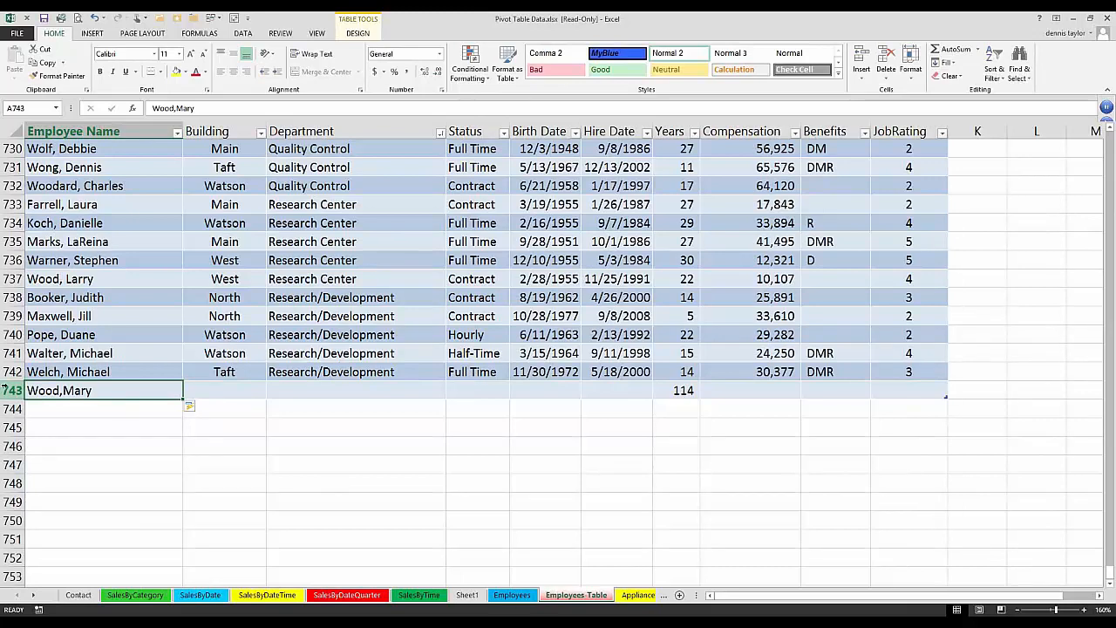
left_click(5, 390)
key("Delete")
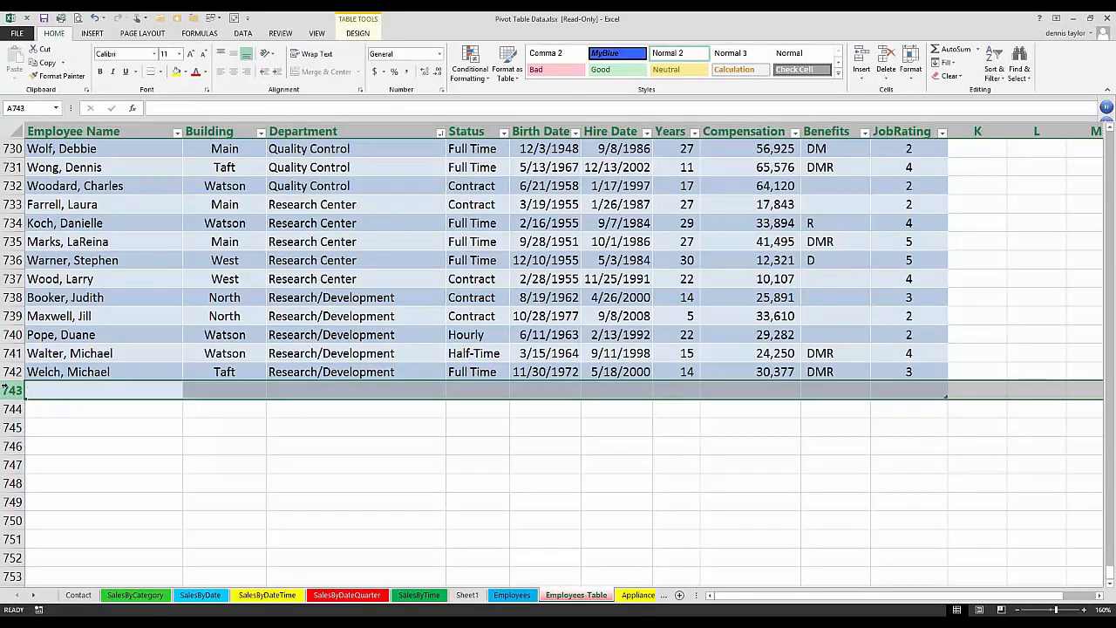
left_click(118, 320)
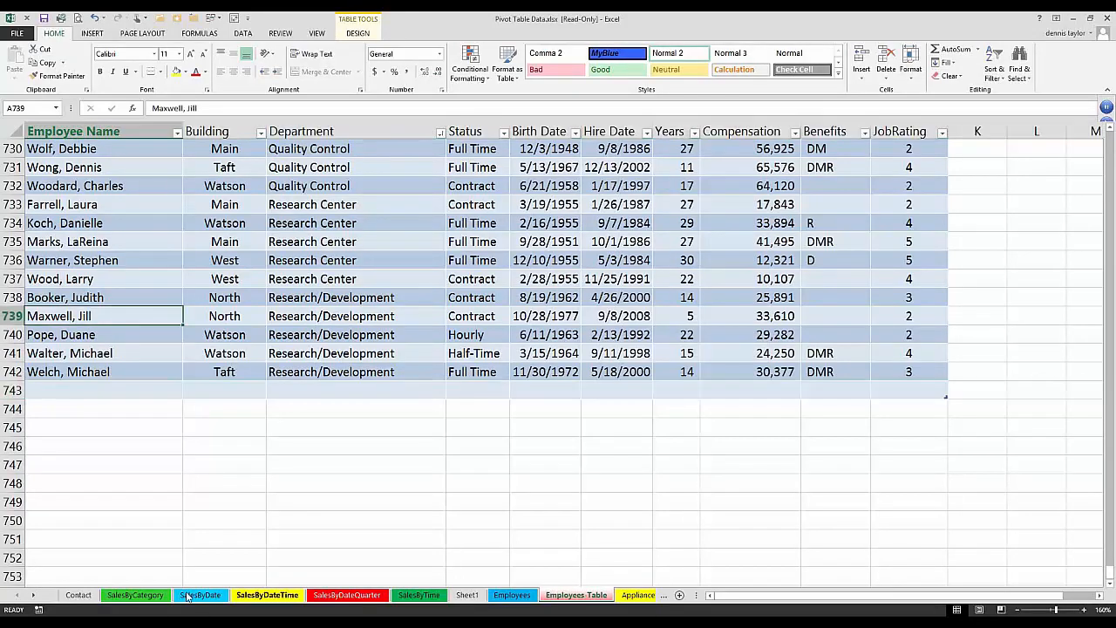
Open the SalesByCategory sheet at a larger zoom and examine its Region, Year and Sales columns
left_click(139, 596)
left_click(50, 169)
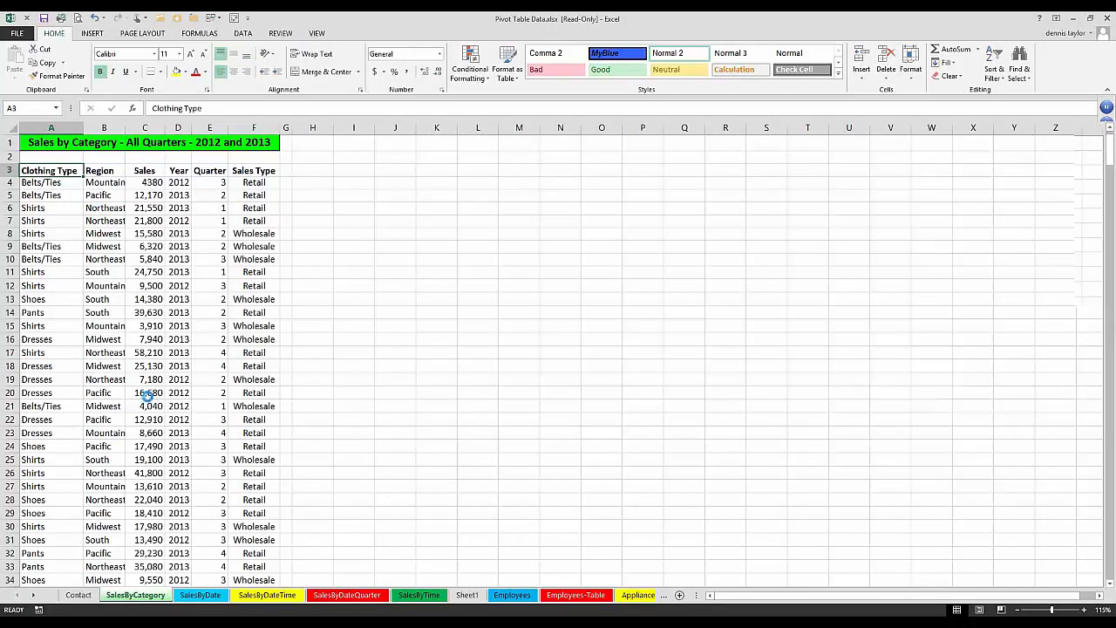
scroll(149, 395, "up", 3)
scroll(157, 371, "up", 1)
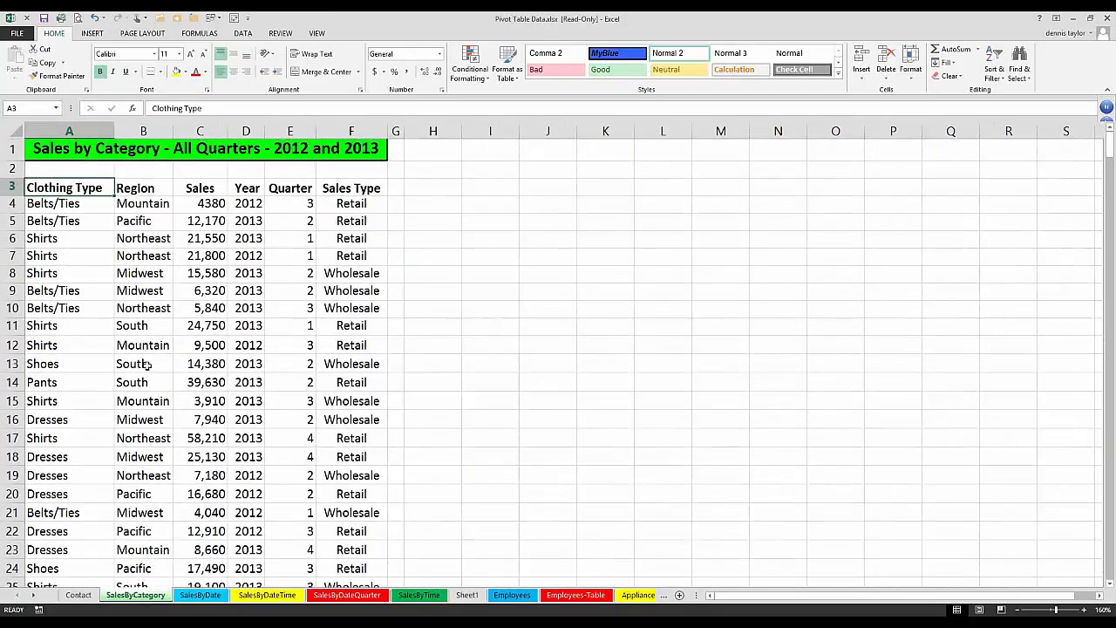
left_click(148, 364)
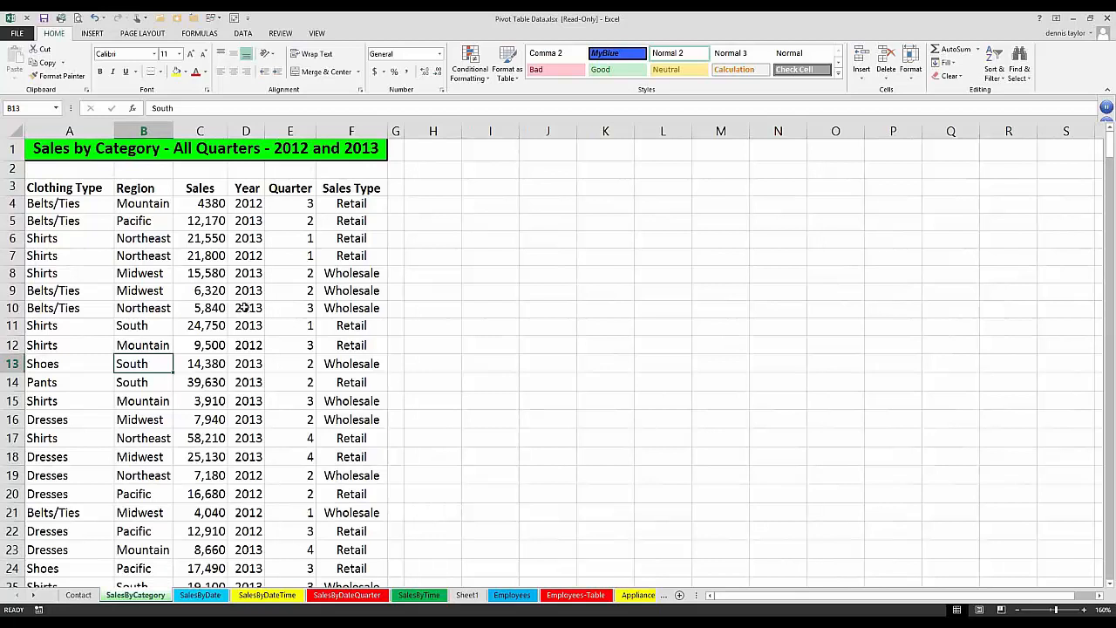
left_click(238, 308)
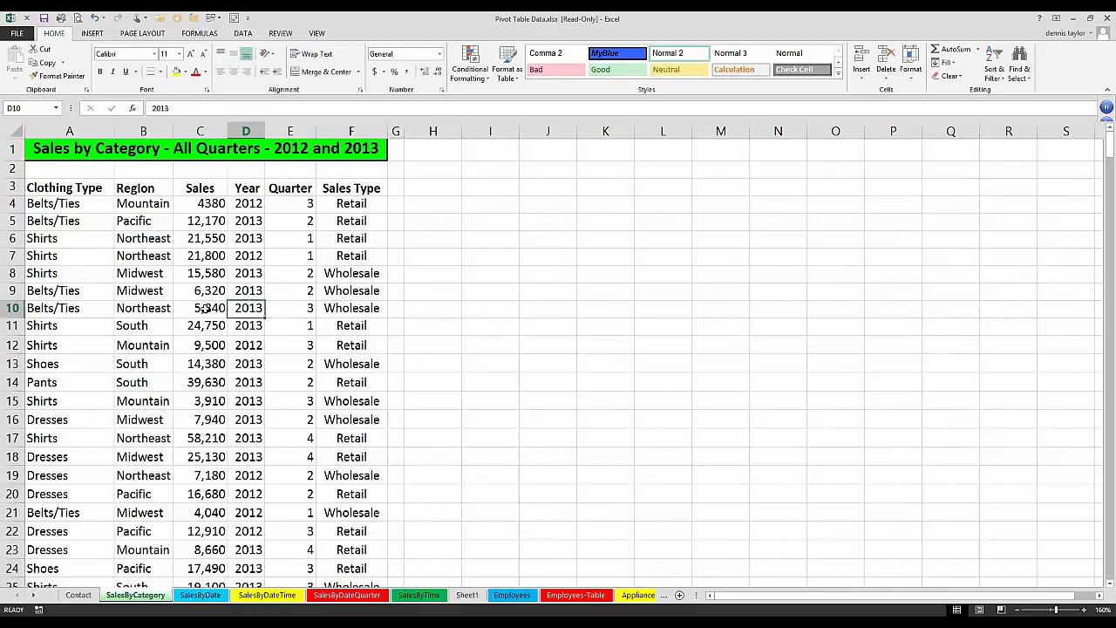
left_click(203, 308)
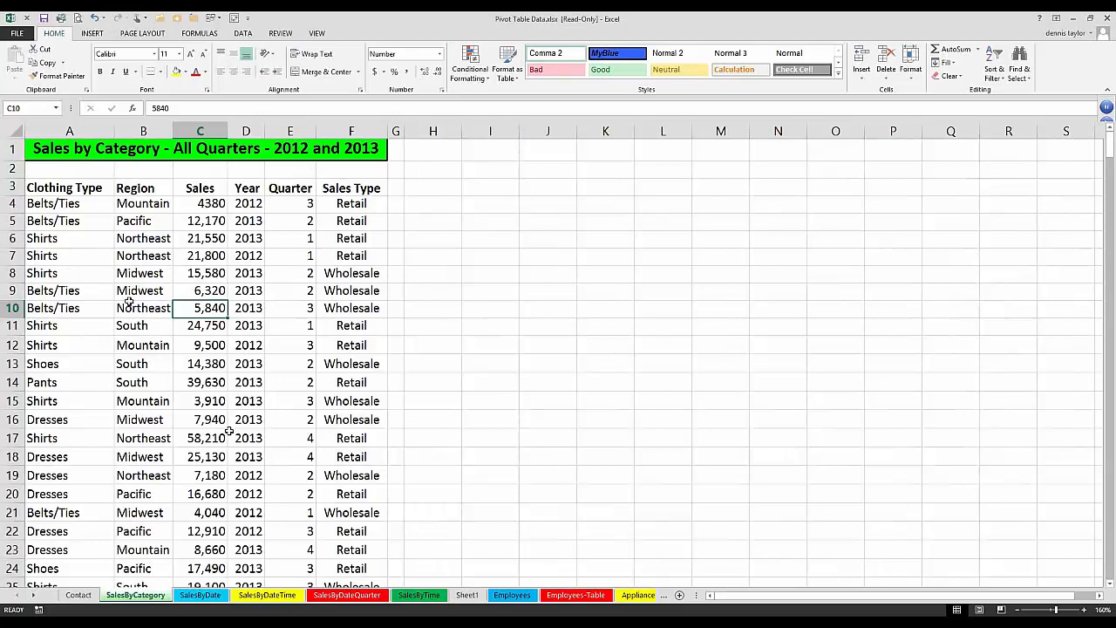
Create a PivotTable from the SalesByCategory list, placing it on the existing worksheet at cell H1
left_click(99, 223)
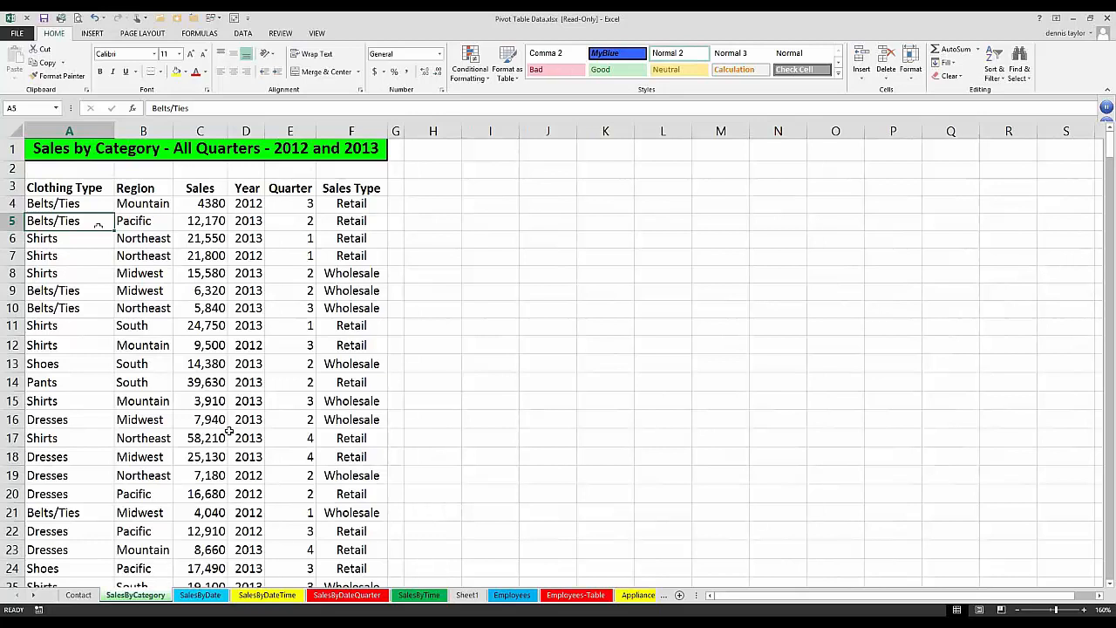
left_click(94, 35)
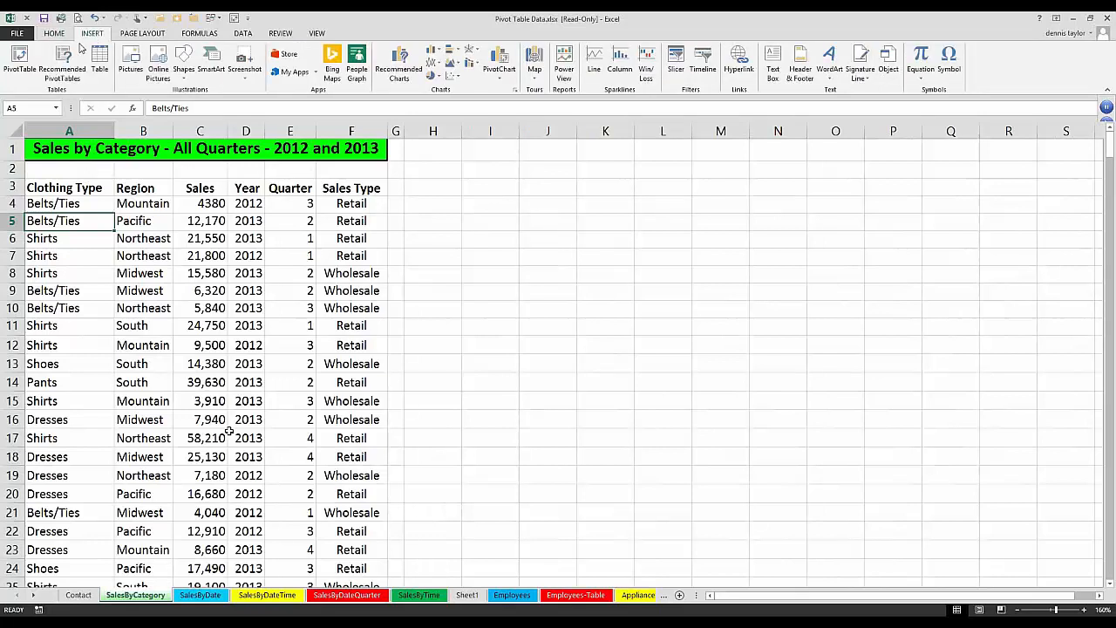
left_click(23, 59)
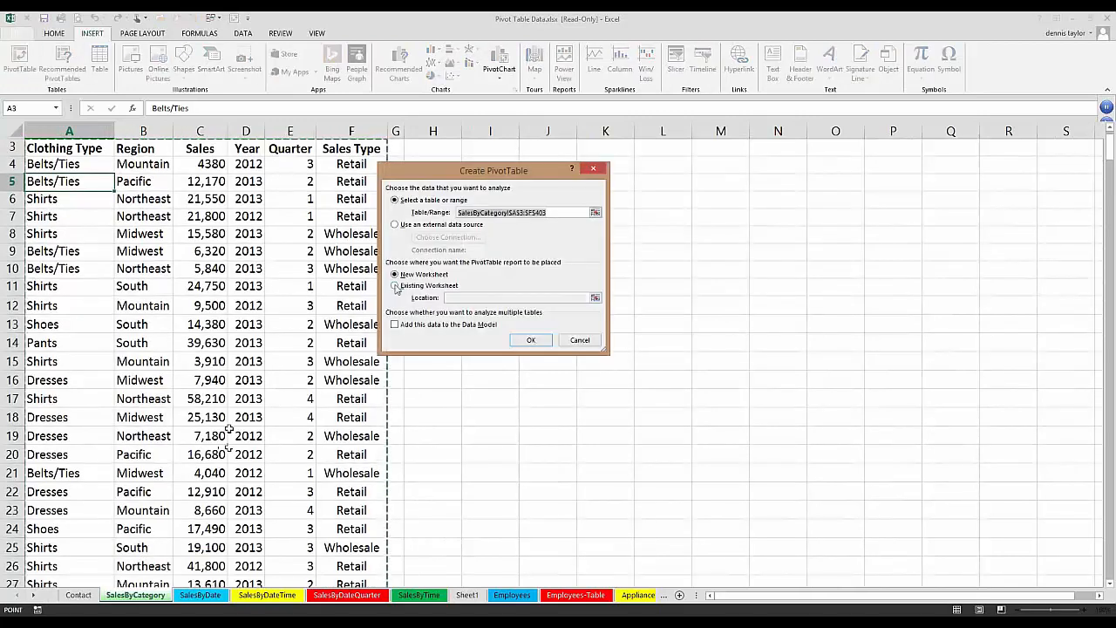
left_click(394, 287)
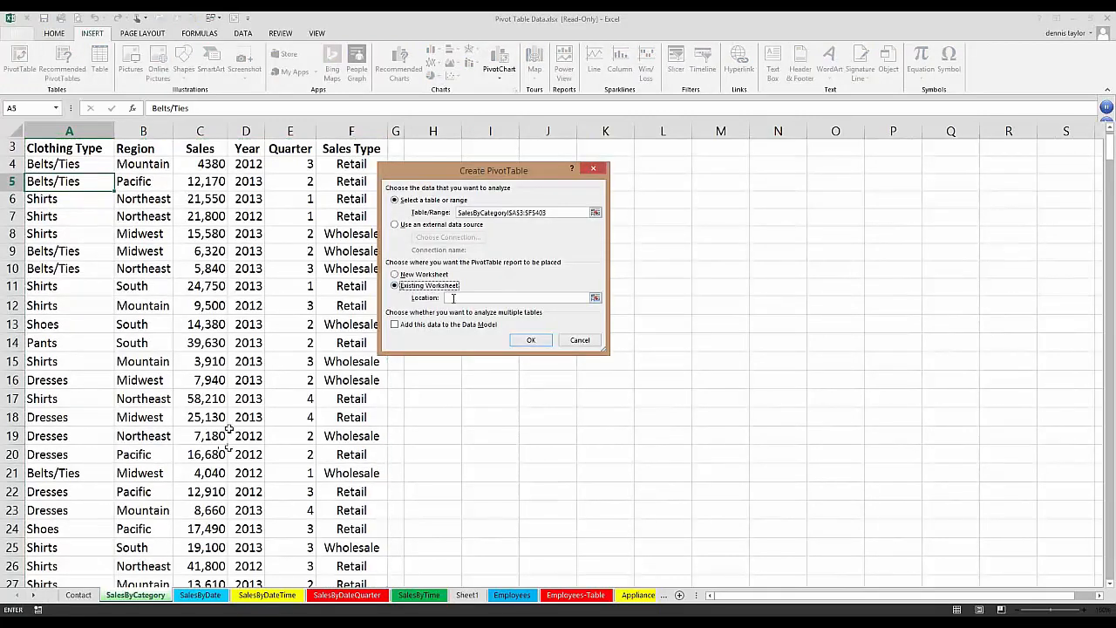
left_click(452, 298)
left_click(443, 150)
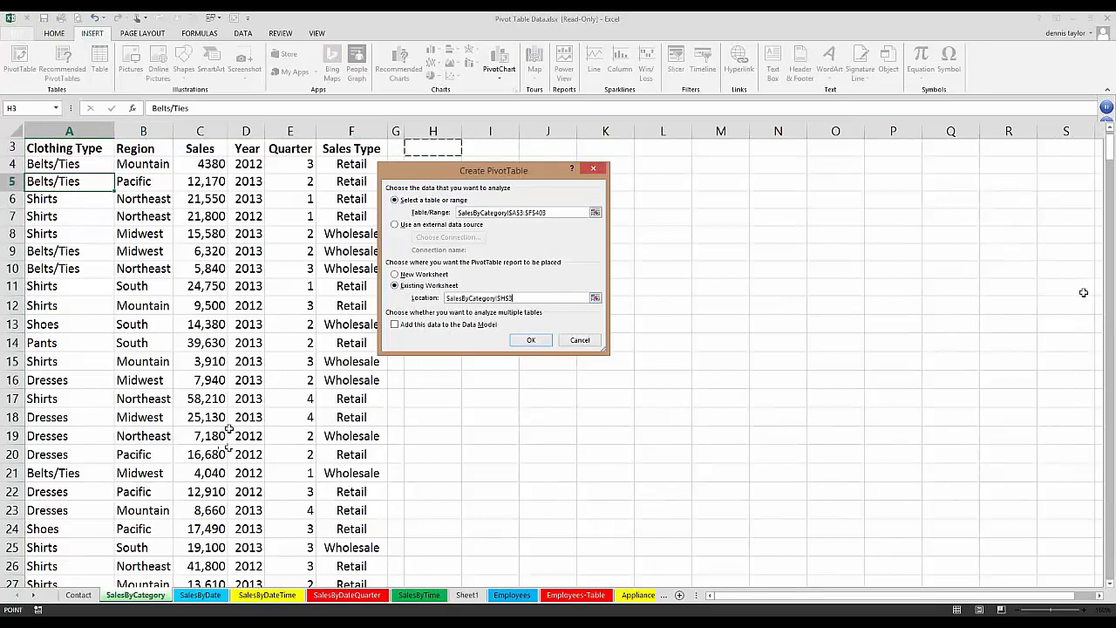
scroll(434, 151, "up", 1)
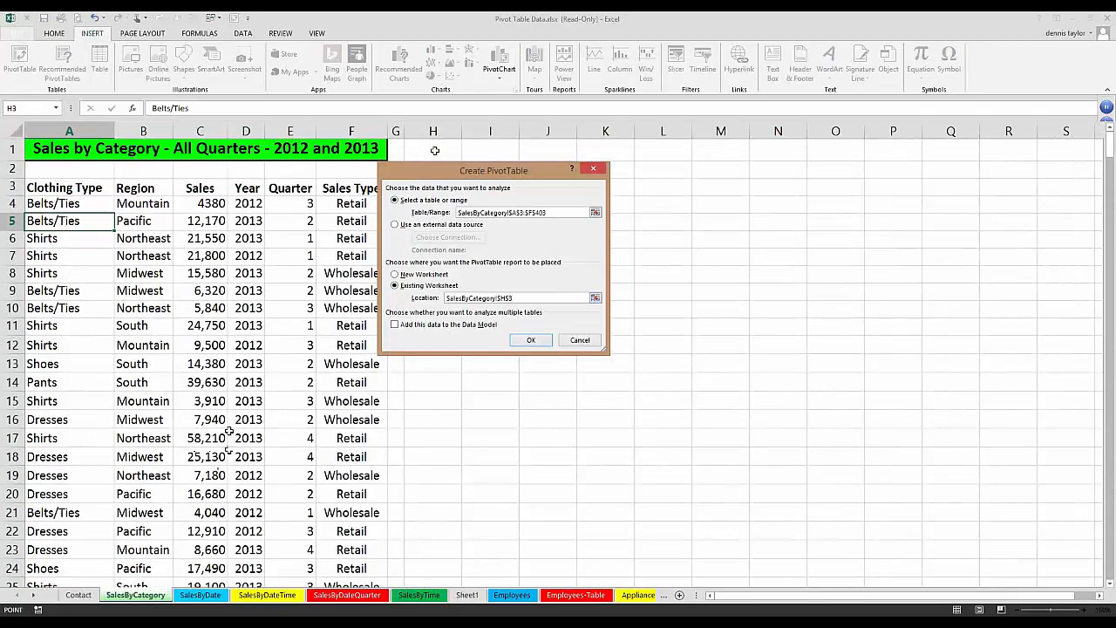
left_click(434, 151)
left_click(530, 340)
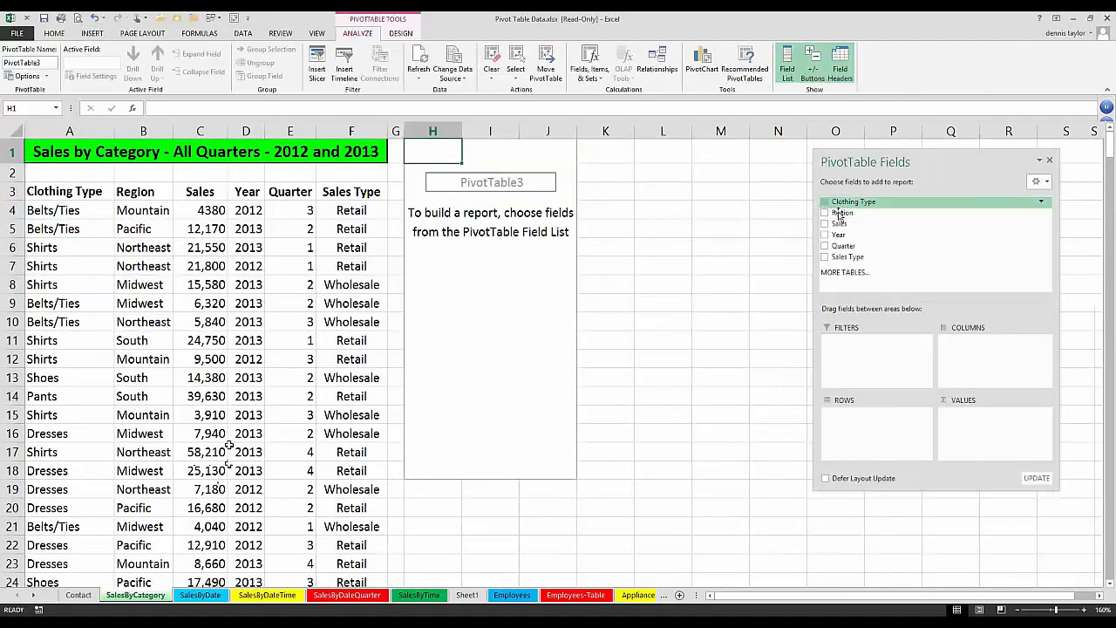
Lay out the PivotTable with Clothing Type in rows, Region in columns and Sales as values, and move the field list off the data
left_click_drag(838, 215, 968, 349)
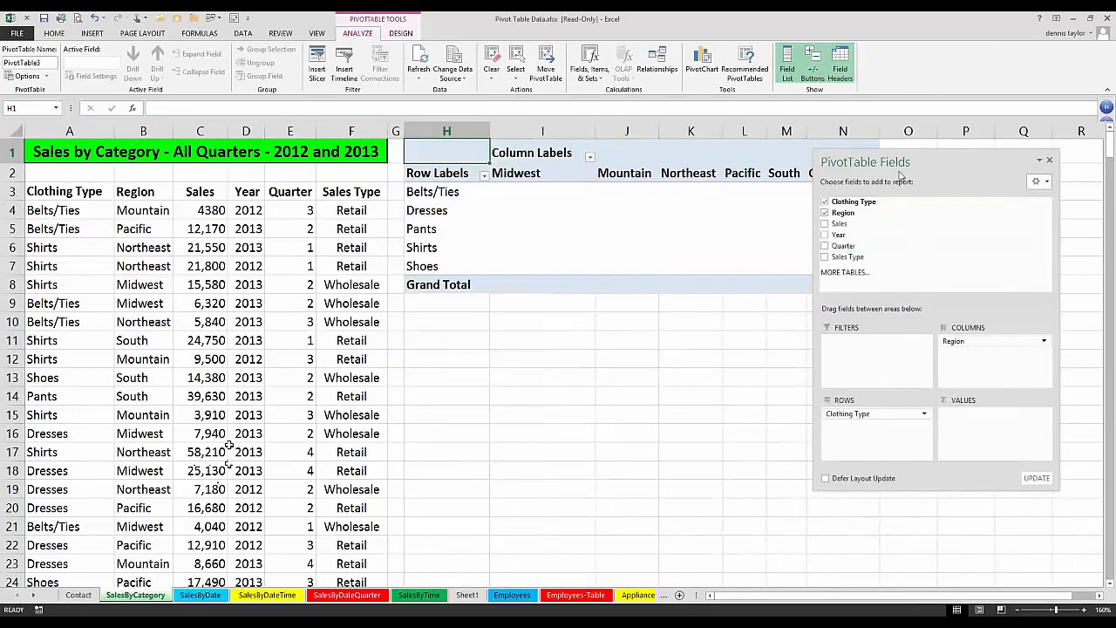
left_click(824, 224)
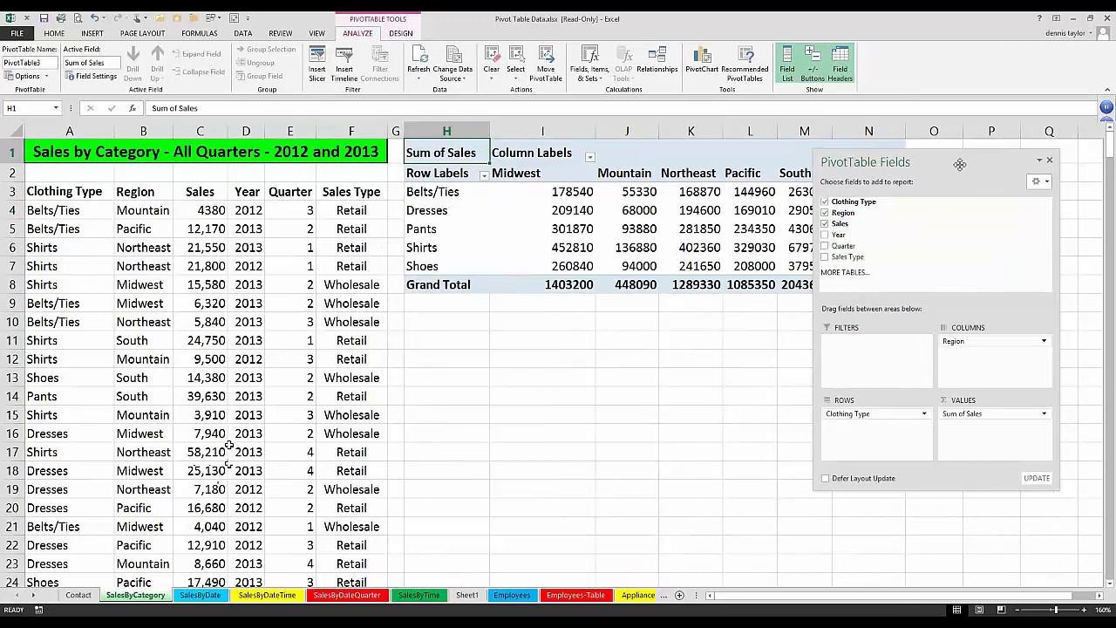
left_click_drag(959, 163, 1023, 249)
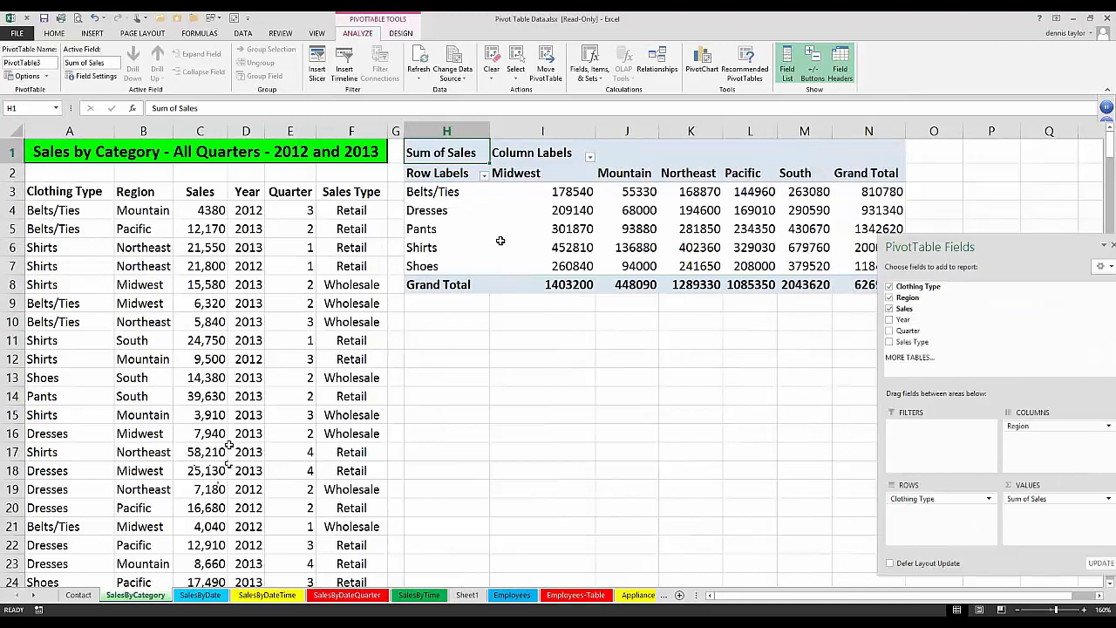
Show the PivotTable's report layout in Tabular Form
left_click(545, 249)
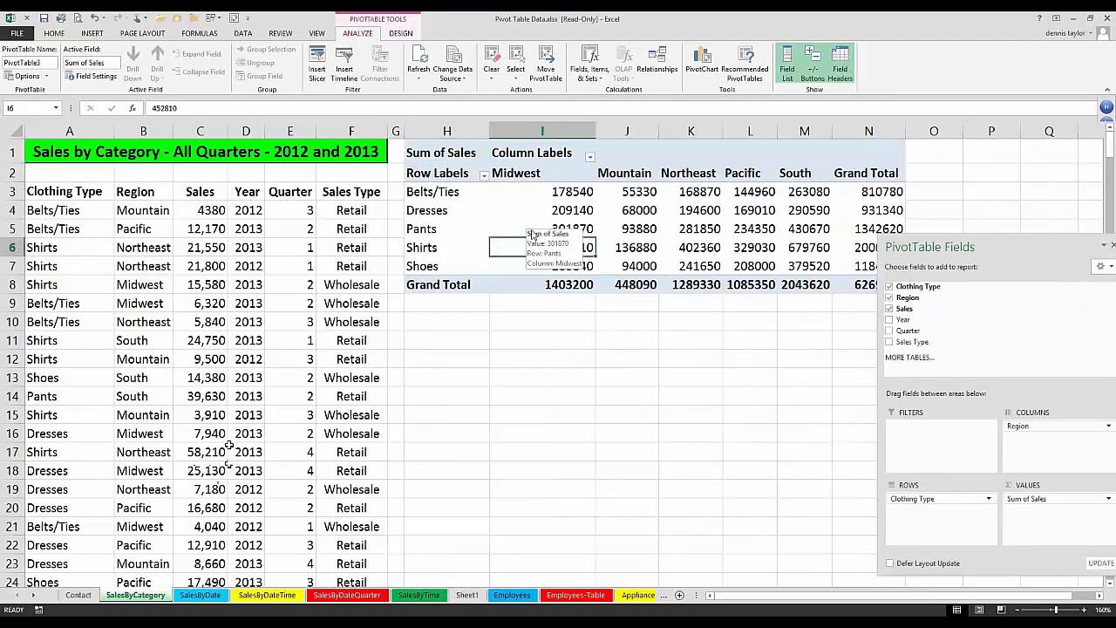
left_click(402, 34)
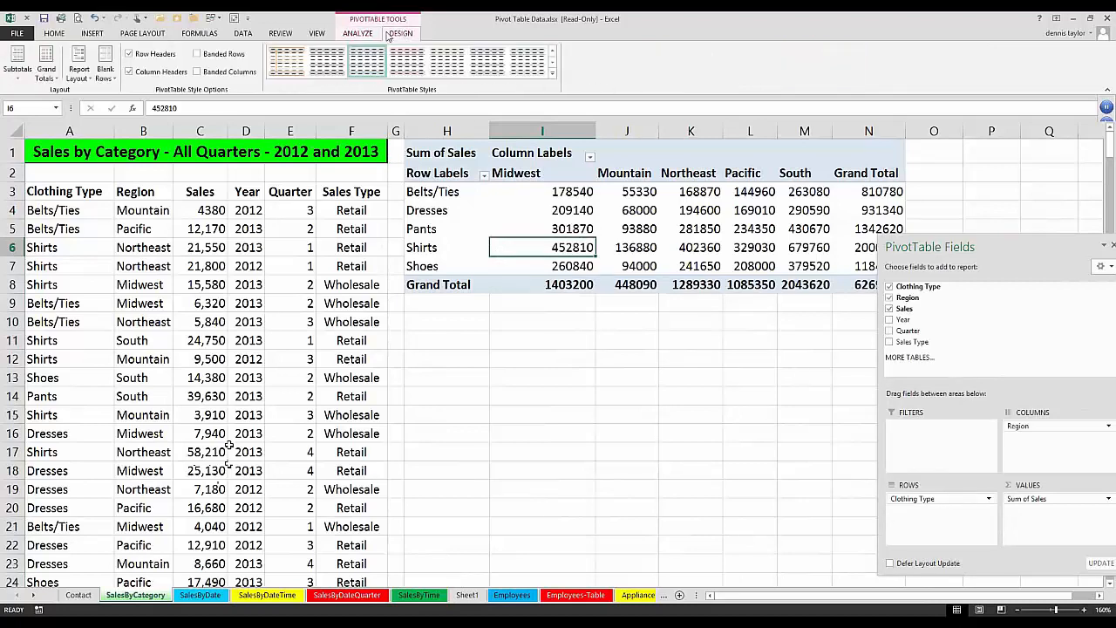
left_click(78, 58)
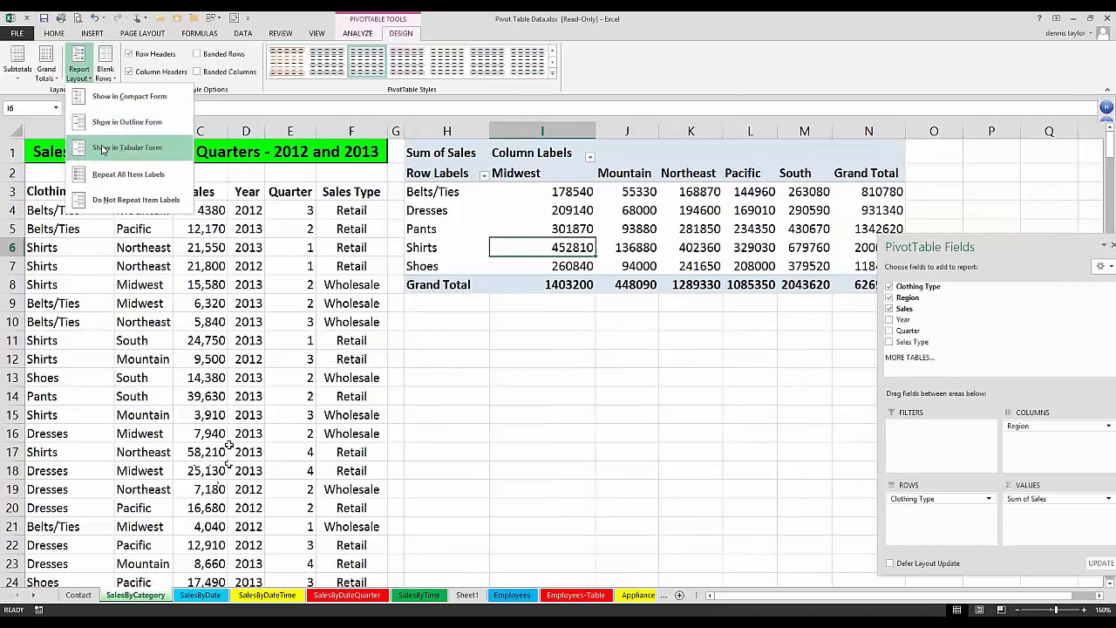
left_click(102, 146)
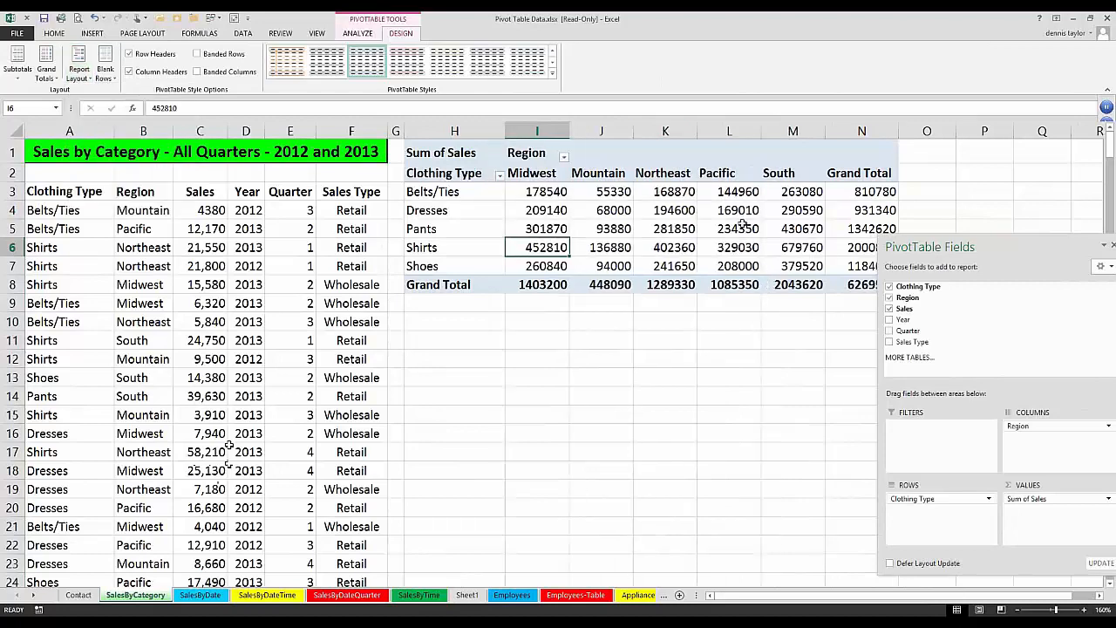
Format the PivotTable's sales values as Number with the 1000 separator and 0 decimal places
left_click(672, 210)
right_click(674, 211)
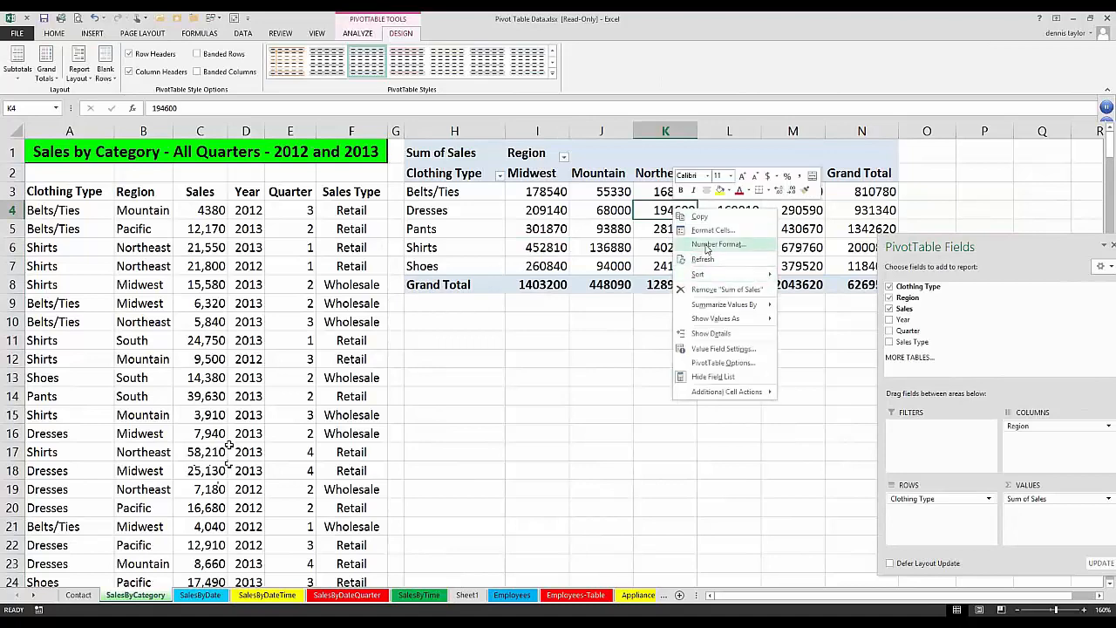
left_click(706, 245)
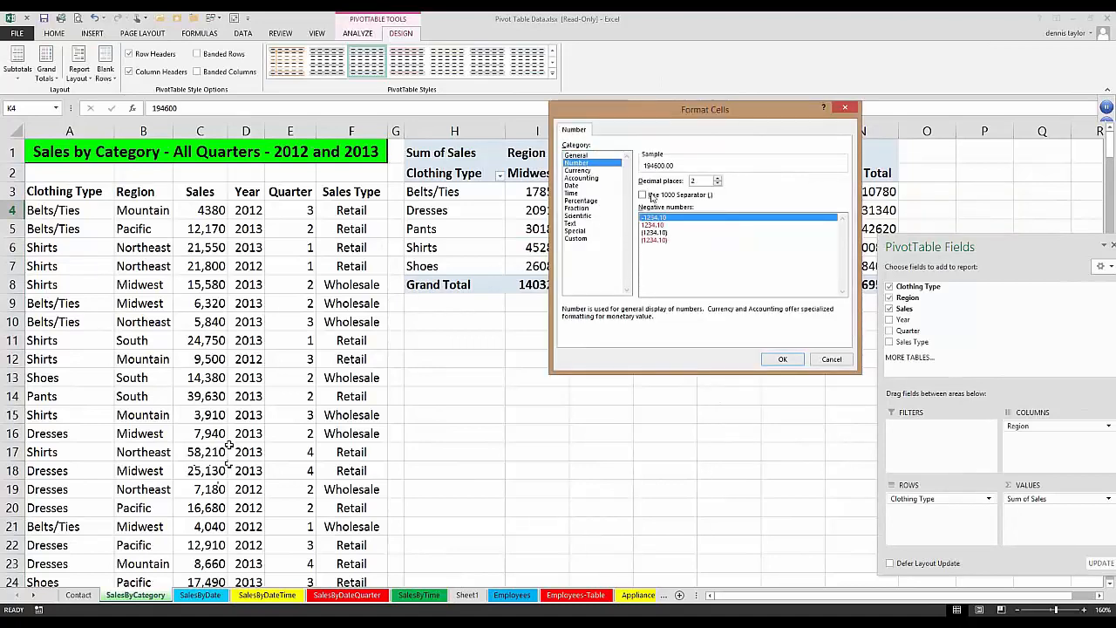
left_click(651, 196)
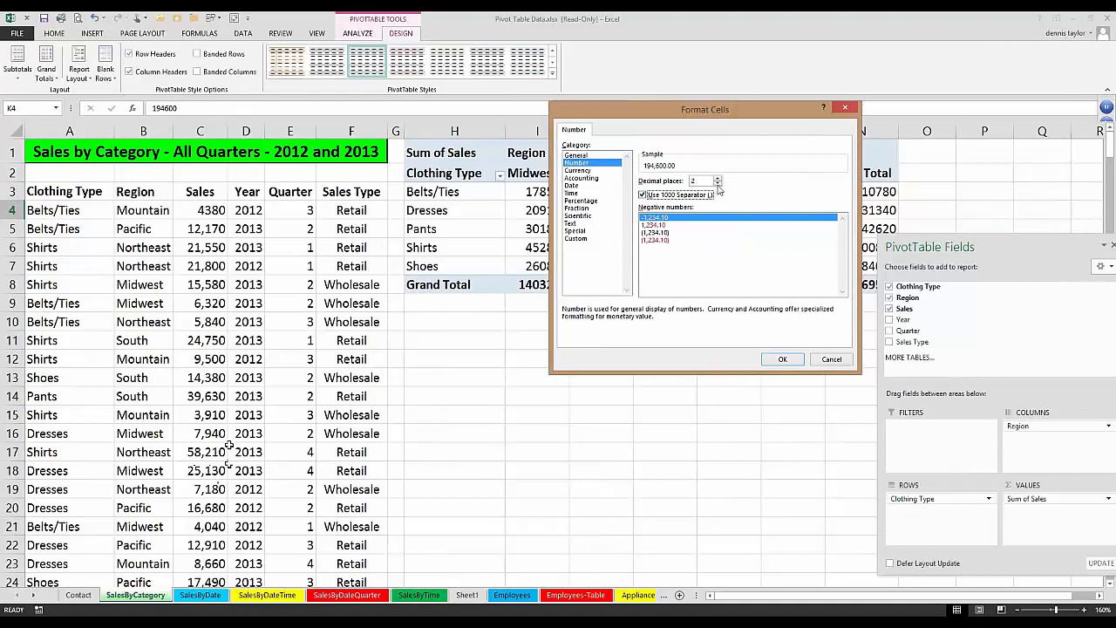
left_click(717, 184)
left_click(717, 184)
left_click(787, 359)
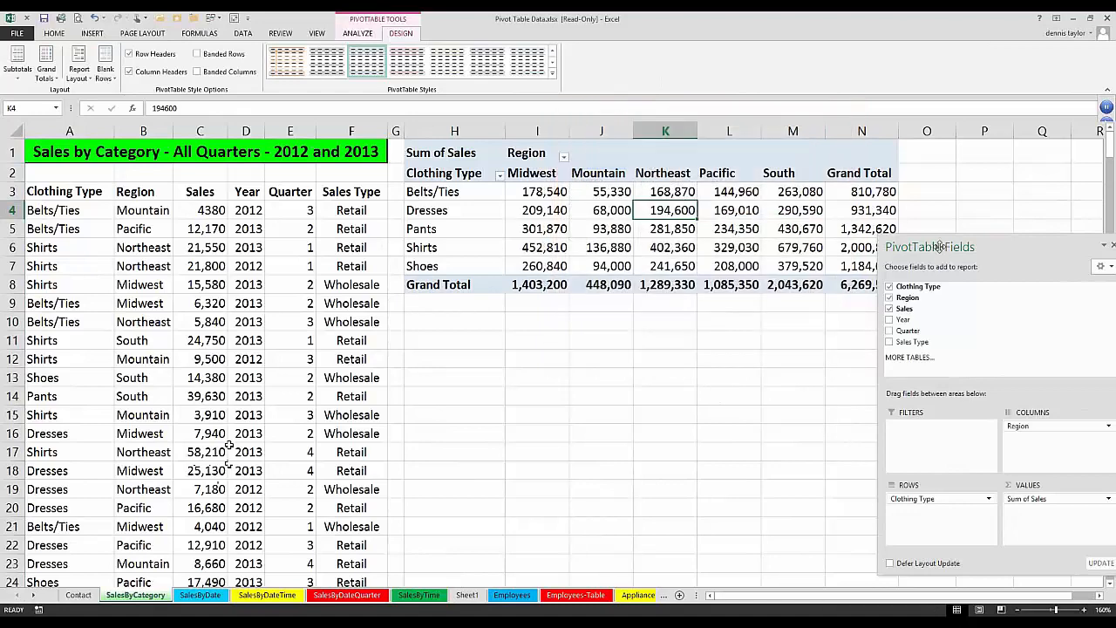
Examine the whole PivotTable, comparing the sales cells by clothing type and region with and without the grand totals
left_click_drag(939, 247, 830, 223)
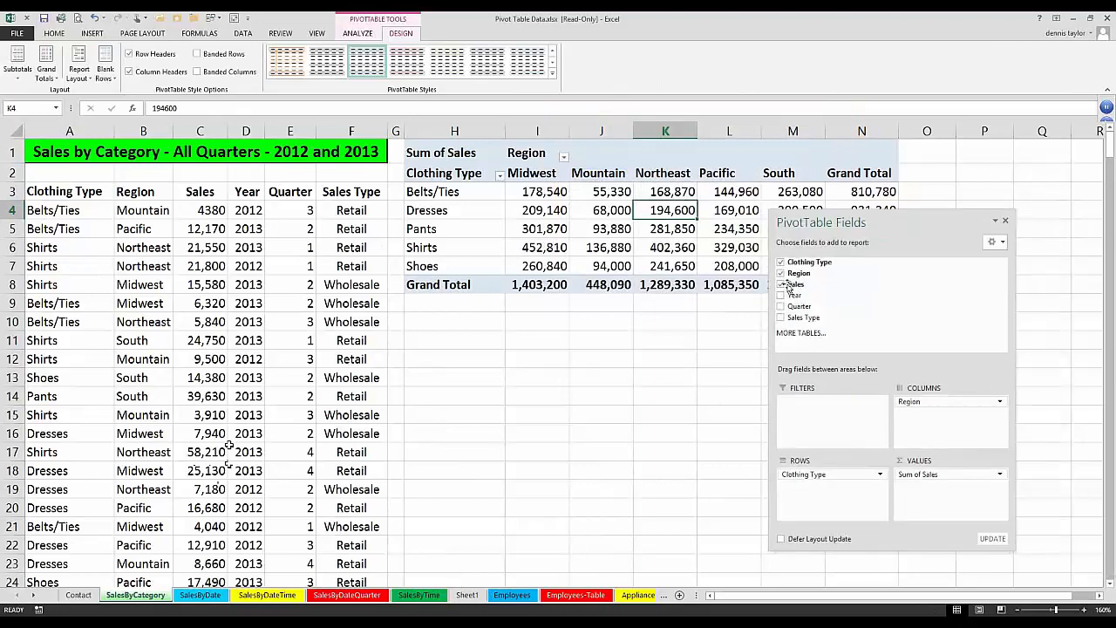
left_click(1099, 595)
left_click(1099, 596)
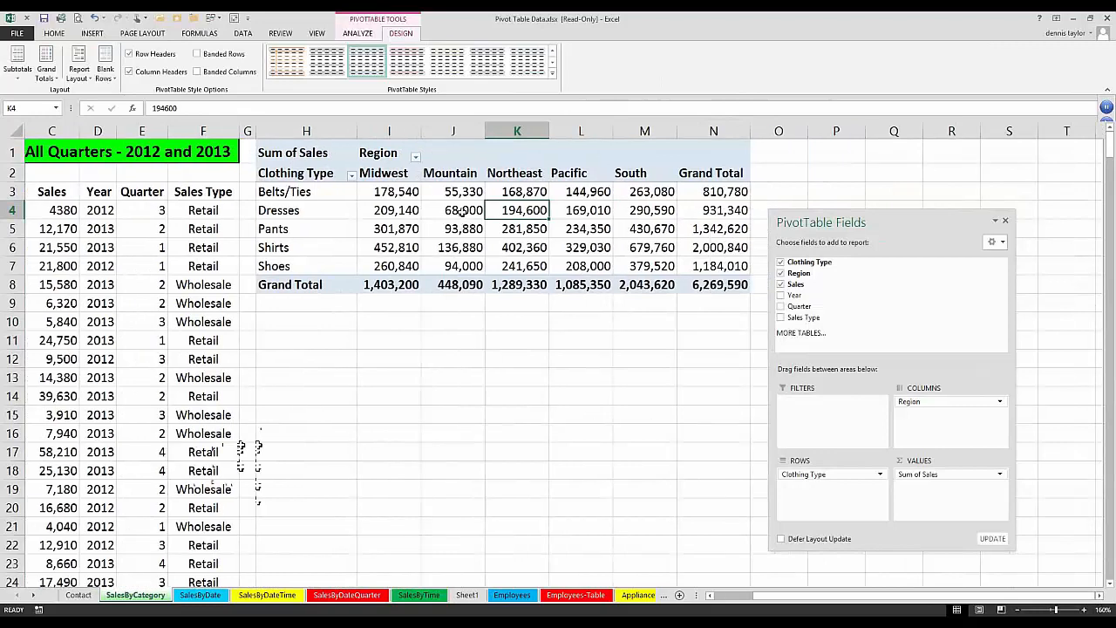
left_click(455, 216)
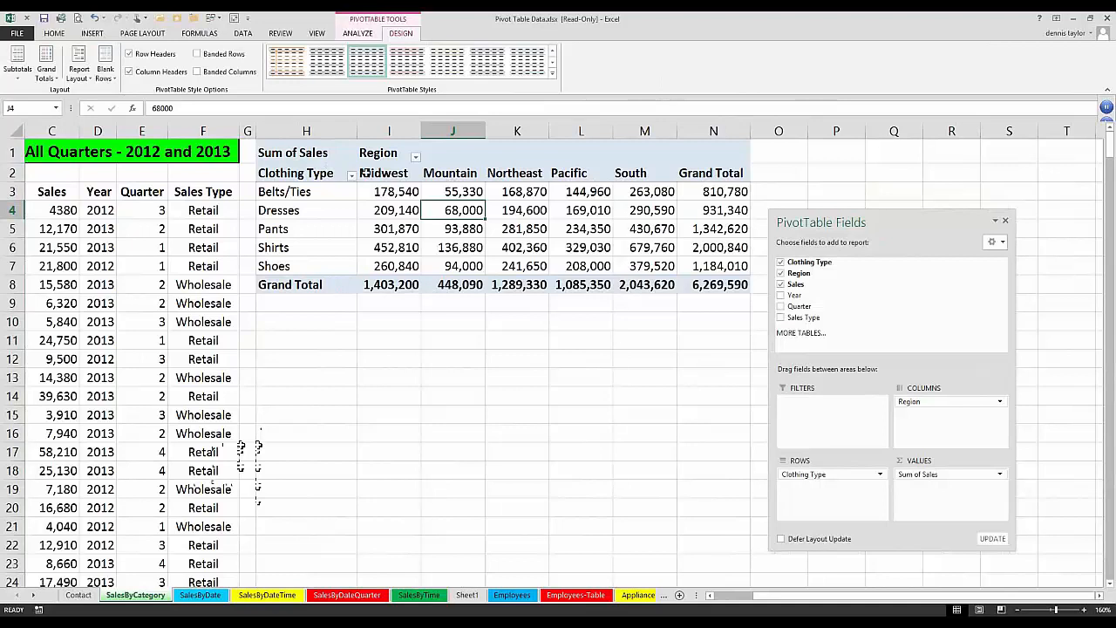
left_click_drag(331, 173, 719, 284)
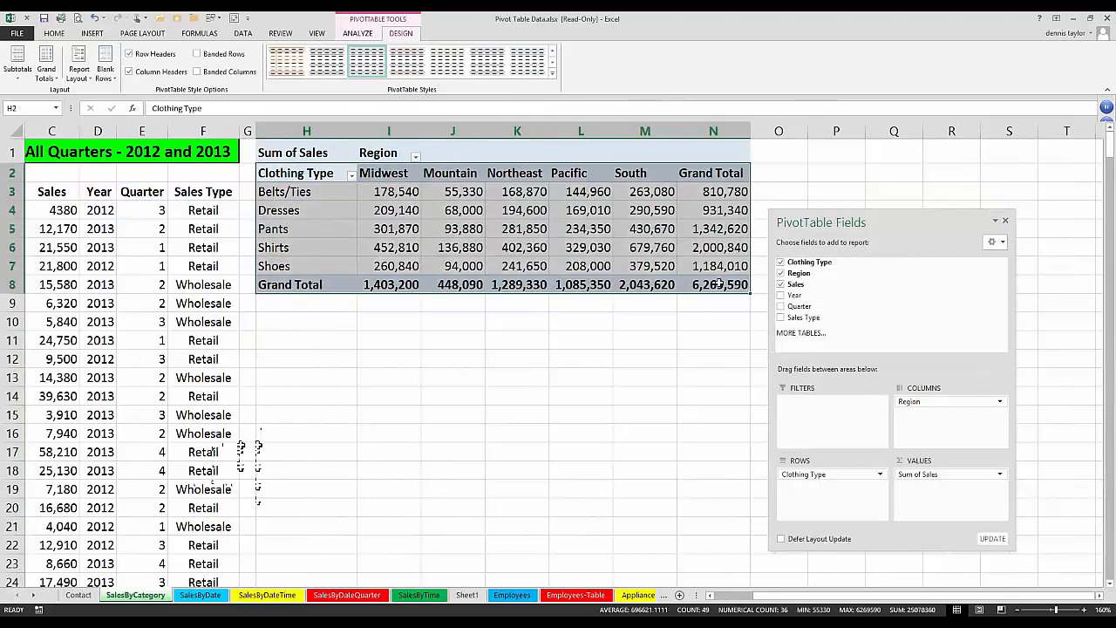
left_click(632, 231)
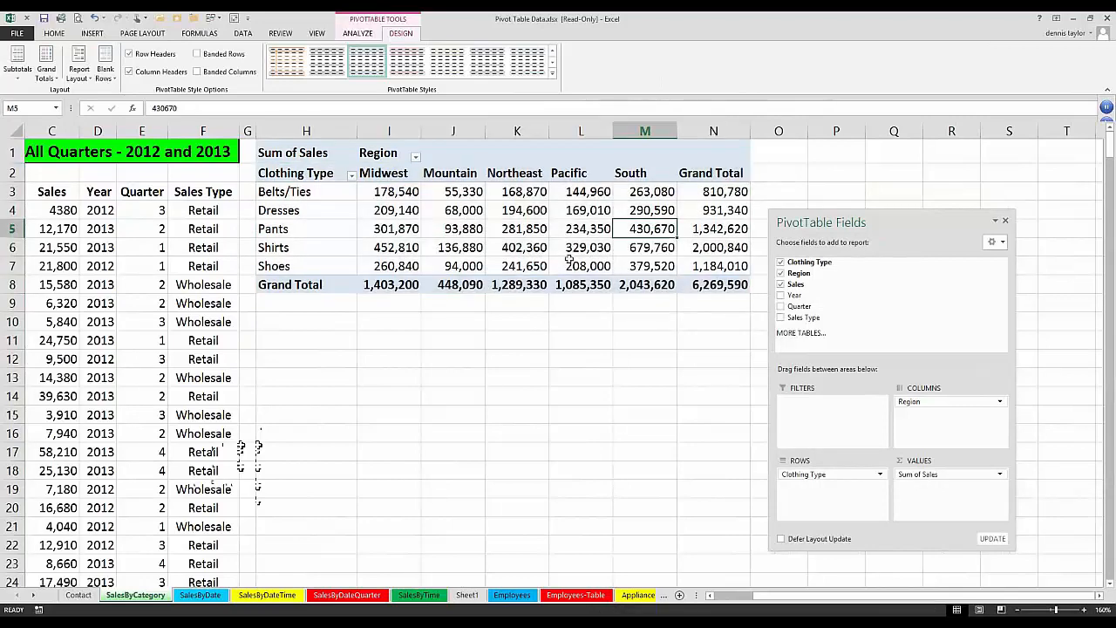
left_click(523, 229)
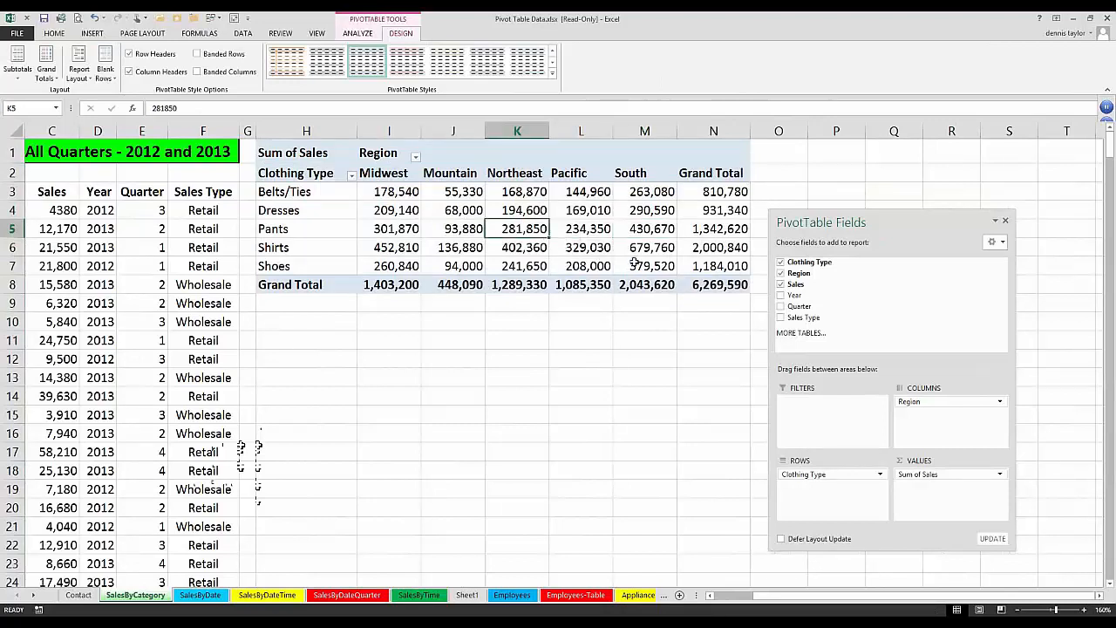
left_click_drag(629, 266, 304, 172)
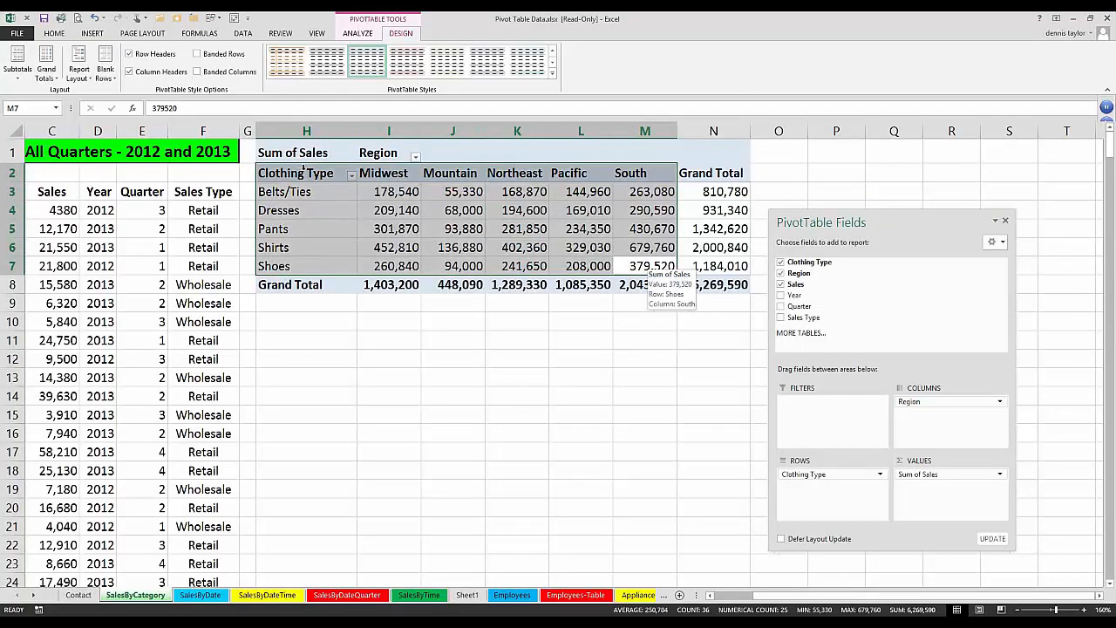
Create a clustered column PivotChart from the PivotTable and place it directly beneath the Grand Total row
left_click(384, 222)
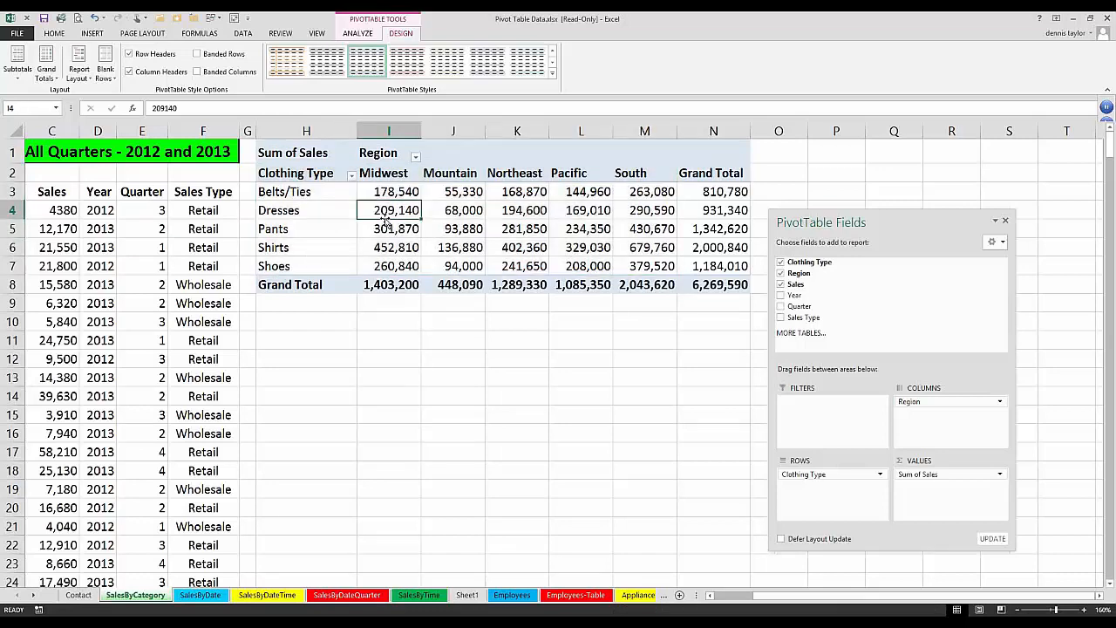
key("alt+F1")
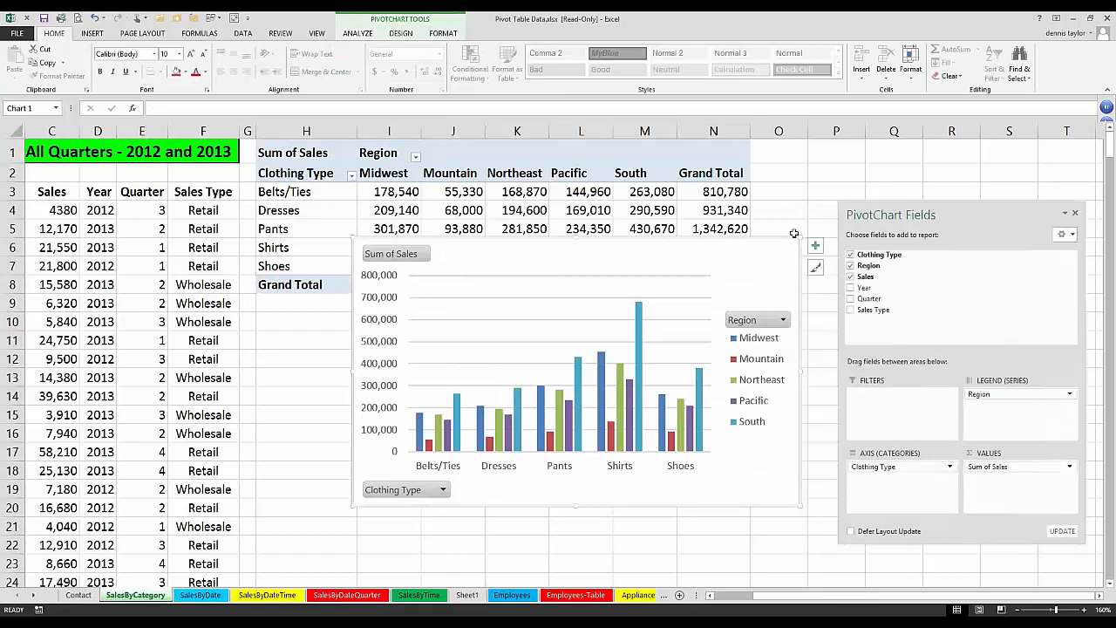
left_click_drag(732, 256, 683, 309)
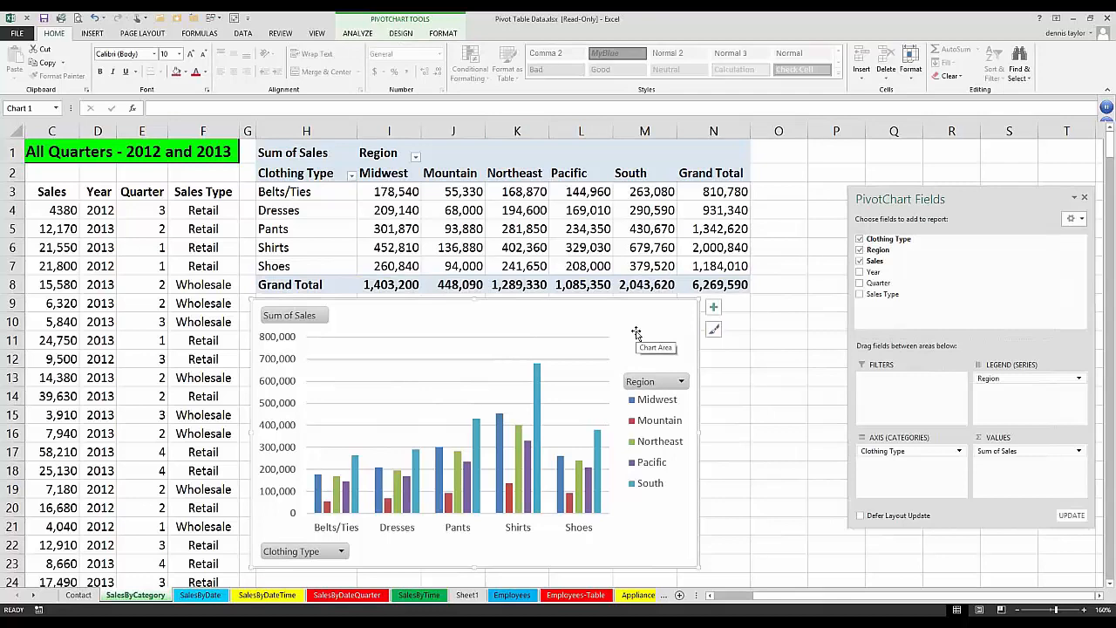
Change the PivotChart's type to Stacked Column and shift the chart slightly away from the PivotTable
left_click(356, 34)
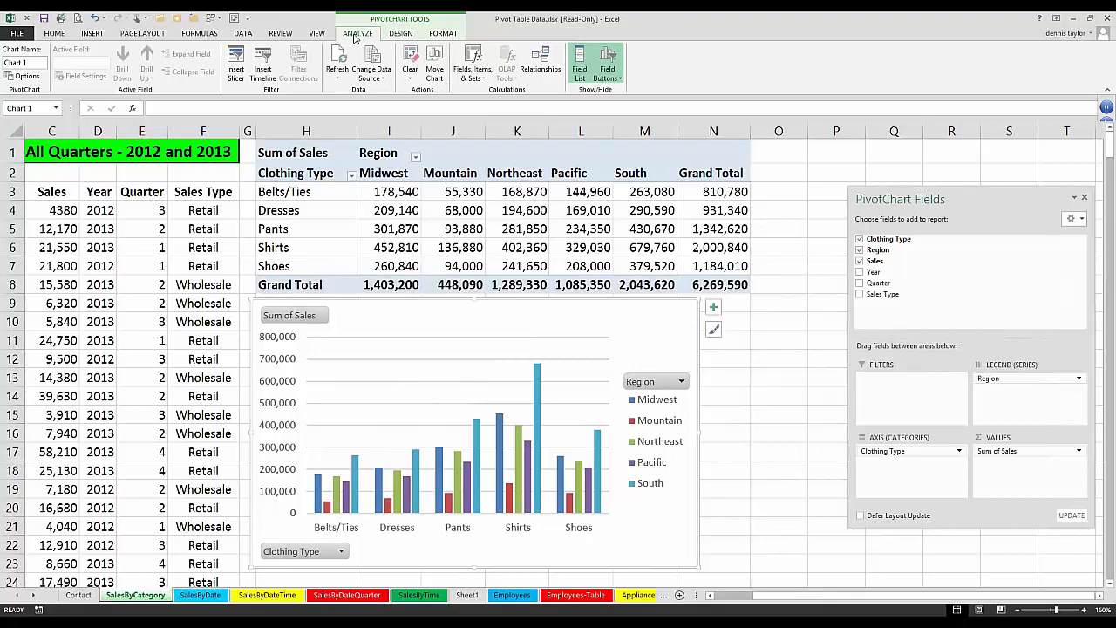
left_click(401, 35)
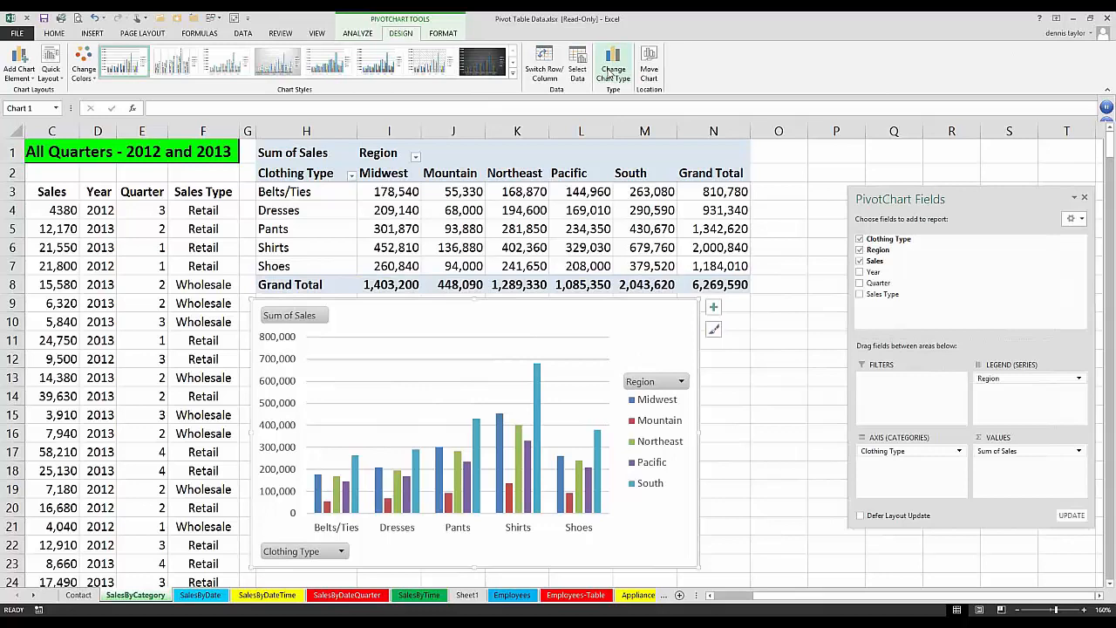
left_click(612, 75)
left_click(490, 123)
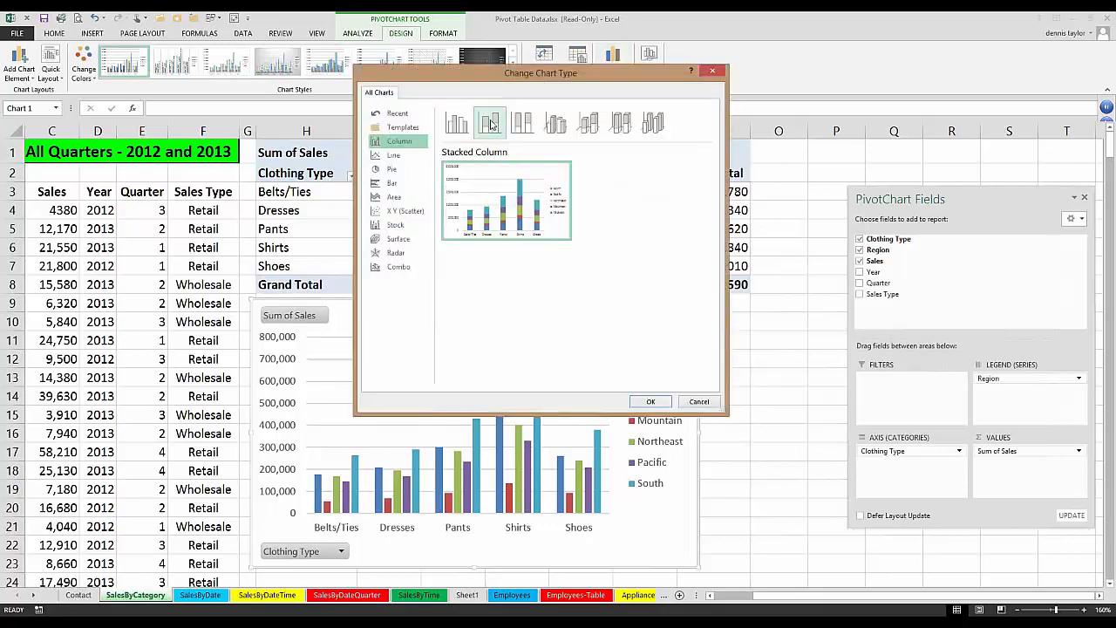
left_click(670, 401)
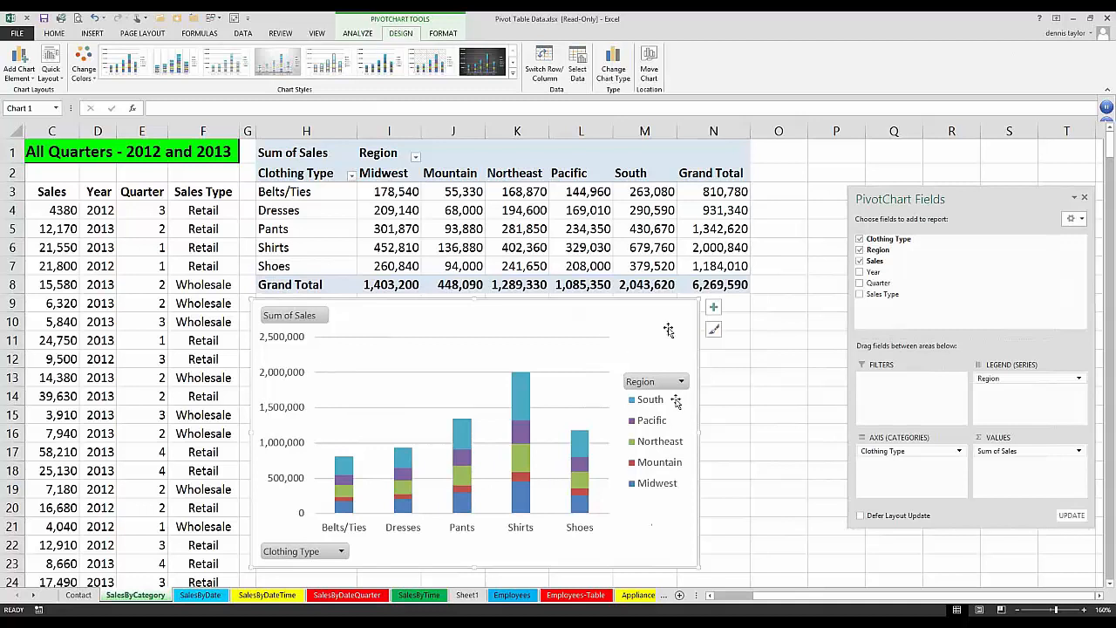
left_click_drag(676, 401, 683, 410)
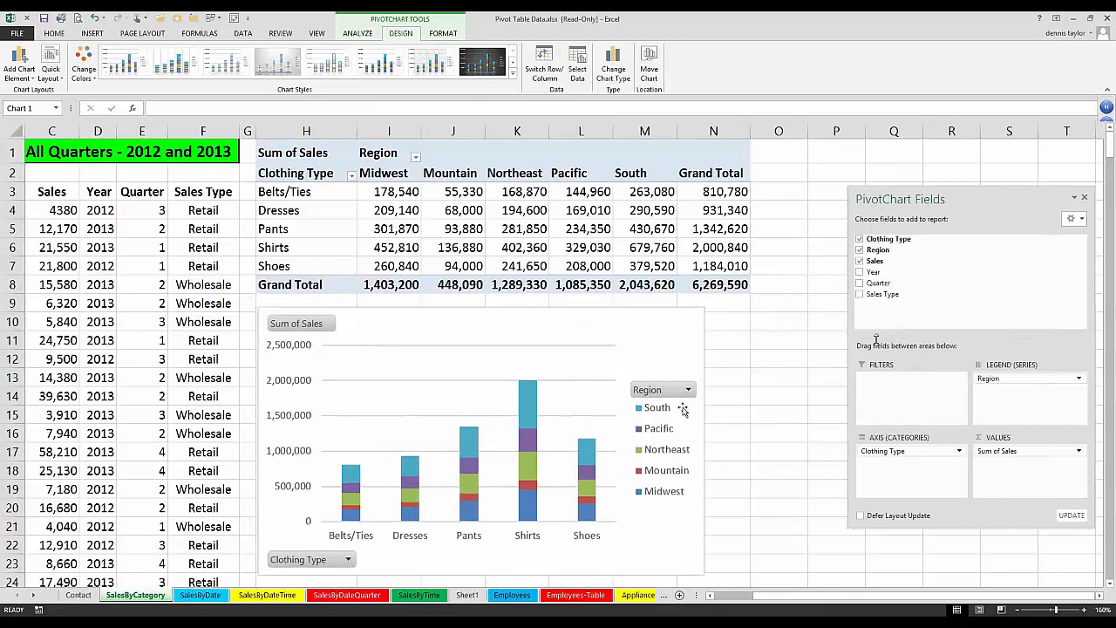
Move the field list closer to the PivotChart, and undo the chart's last move and the change to Stacked Column
left_click_drag(982, 200, 926, 170)
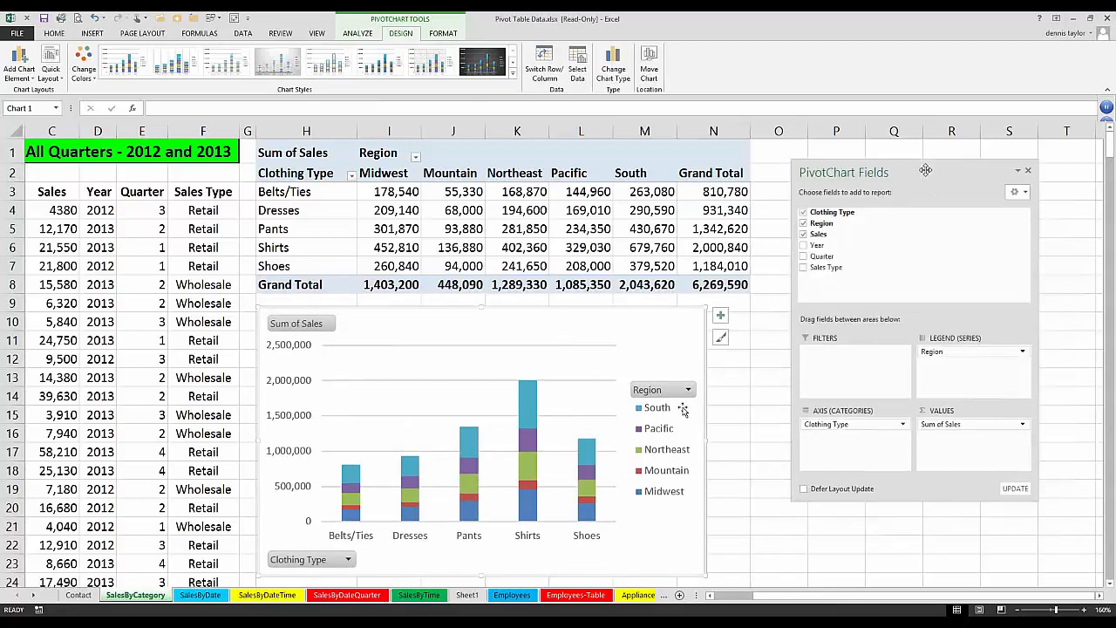
key("ctrl+z")
key("ctrl+z")
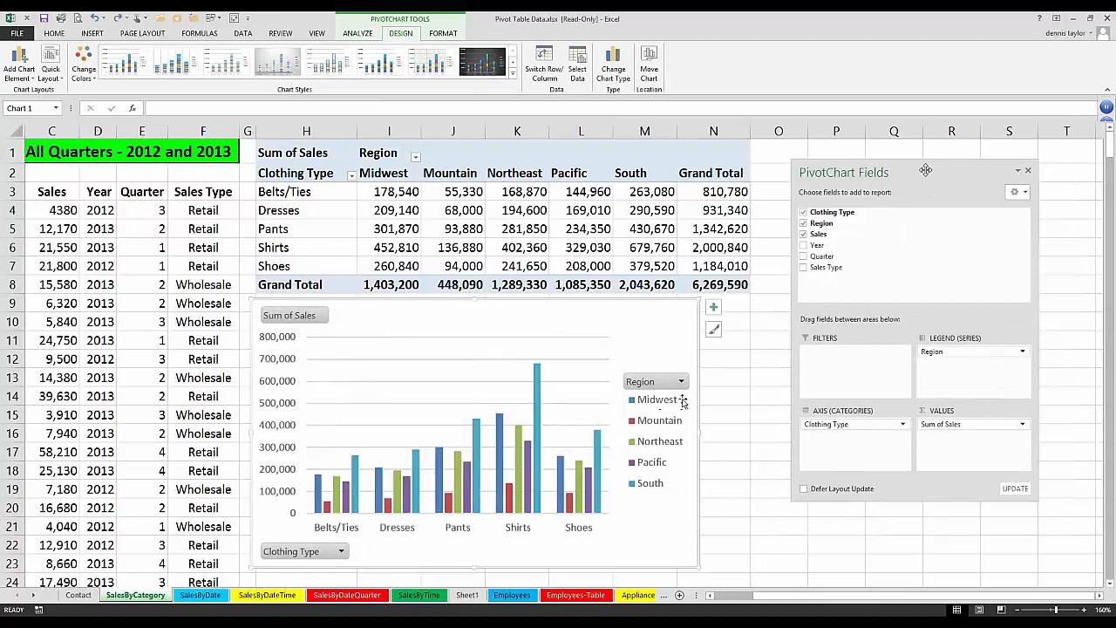
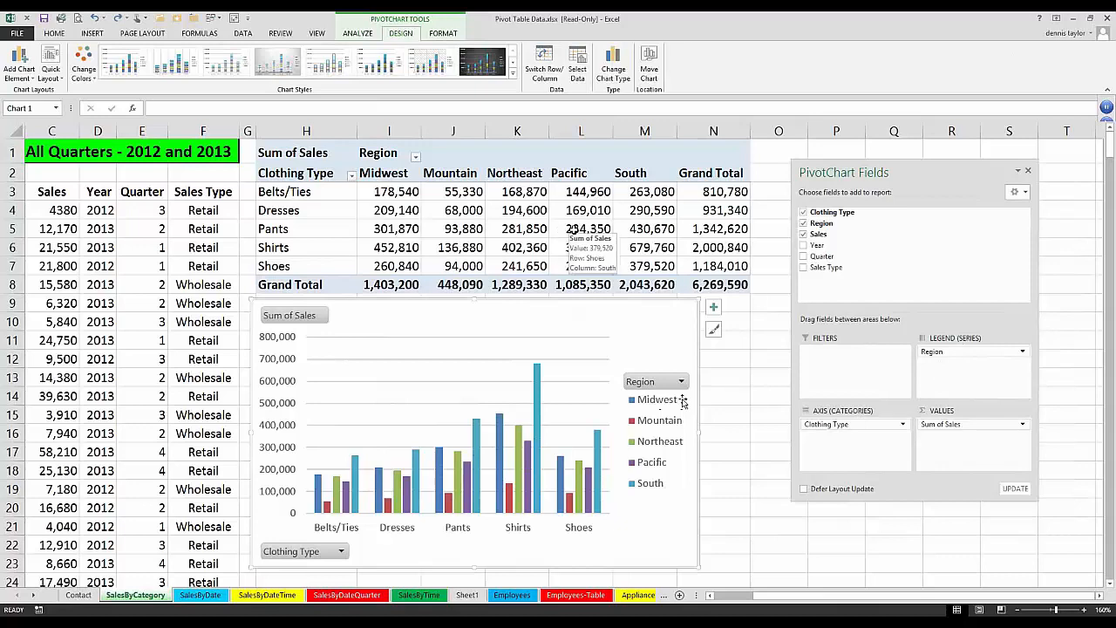
Add the Sales Type, Year and Quarter fields to the PivotTable in their default areas
left_click(573, 229)
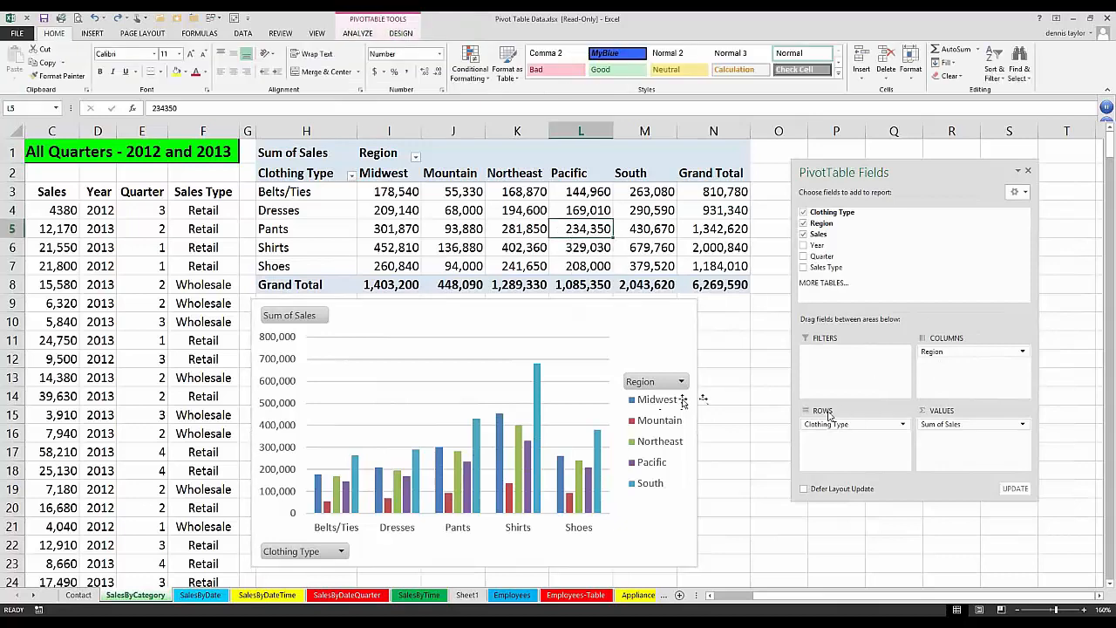
left_click(803, 268)
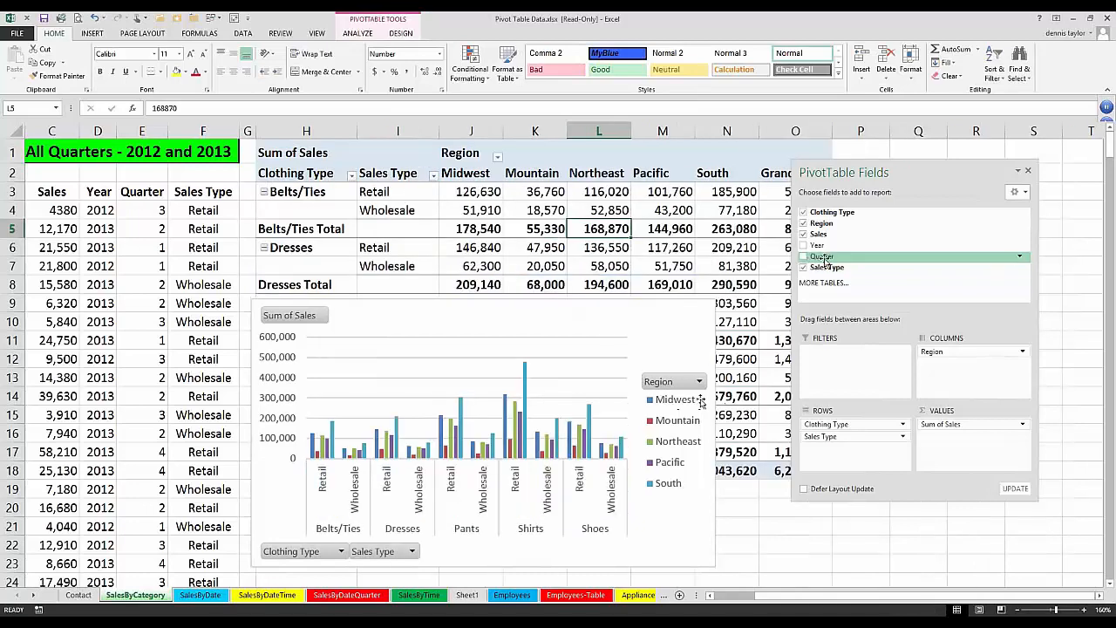
left_click(802, 245)
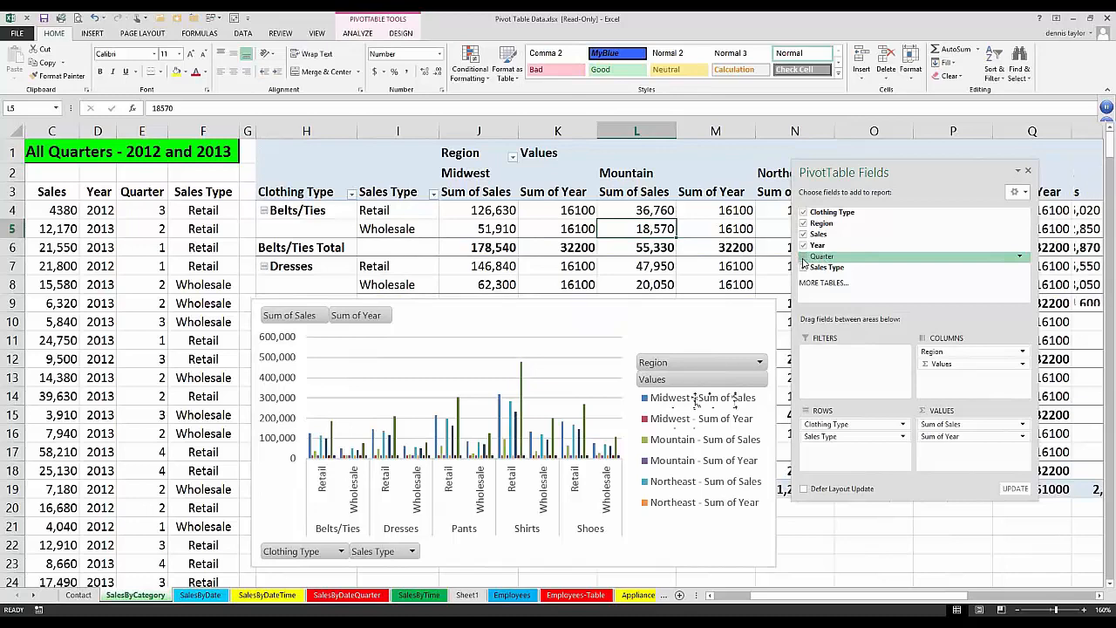
left_click(802, 257)
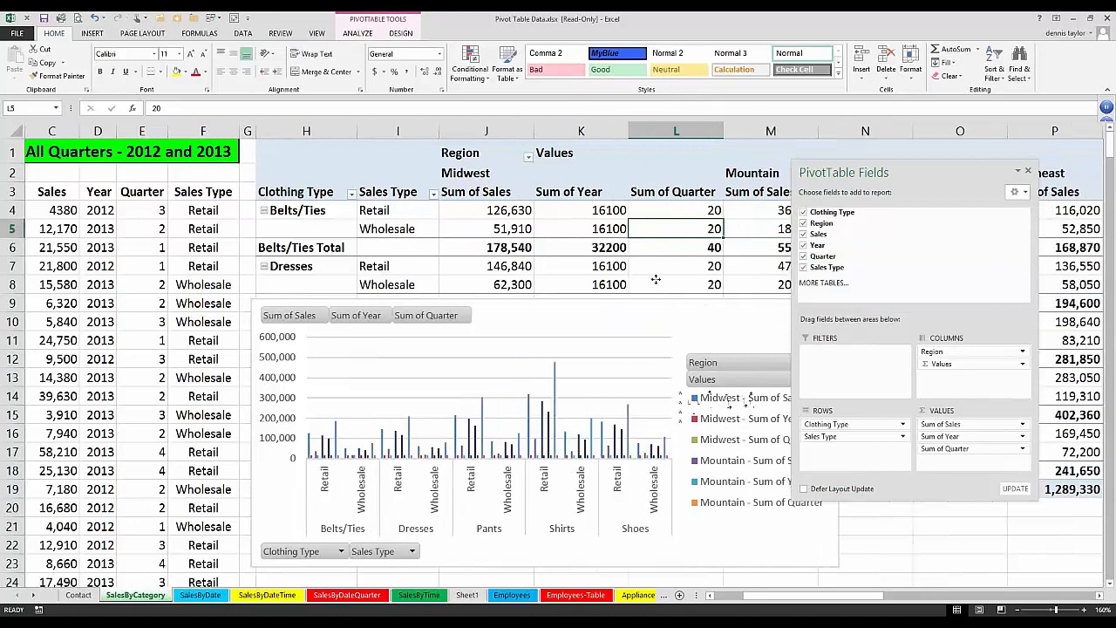
Change the PivotChart's type to Stacked Column, repositioning the chart over the PivotTable before and after the change
left_click_drag(711, 313, 656, 278)
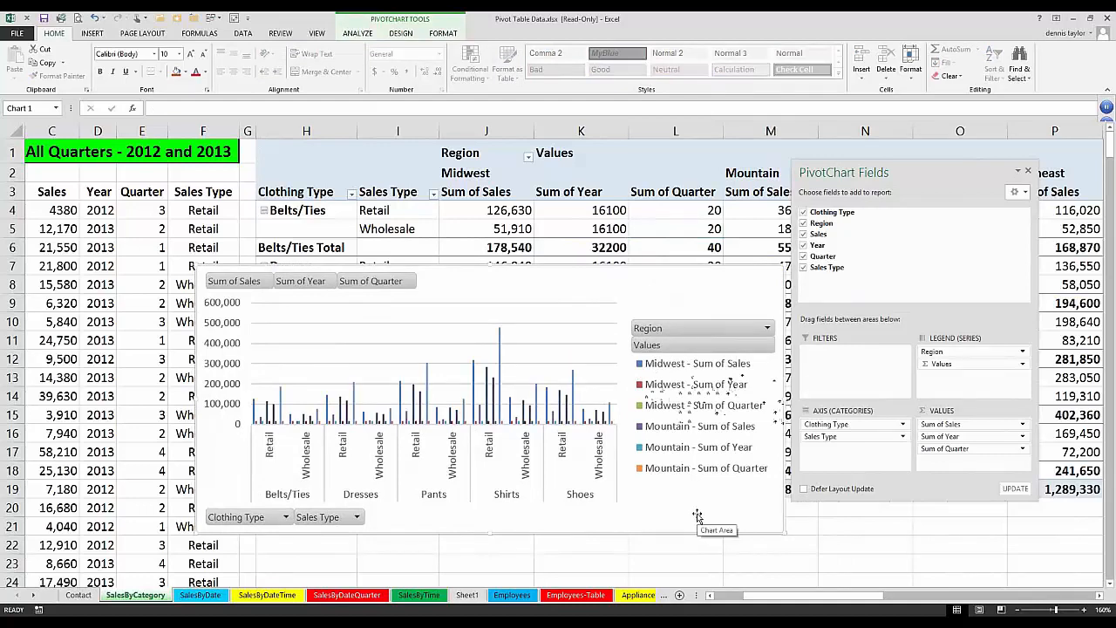
left_click(442, 33)
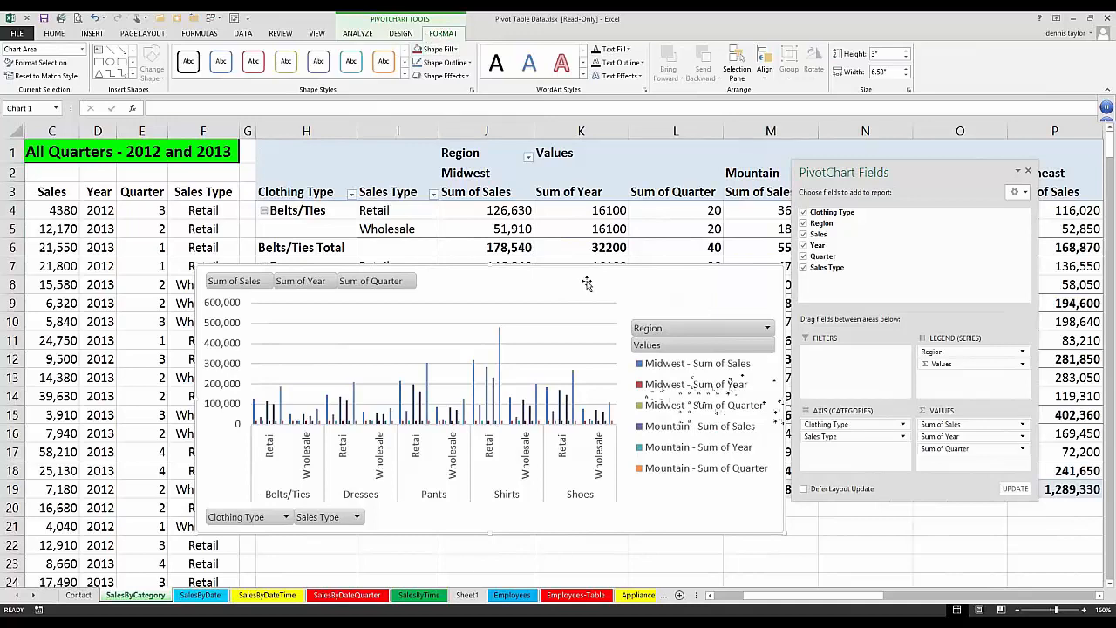
left_click(401, 33)
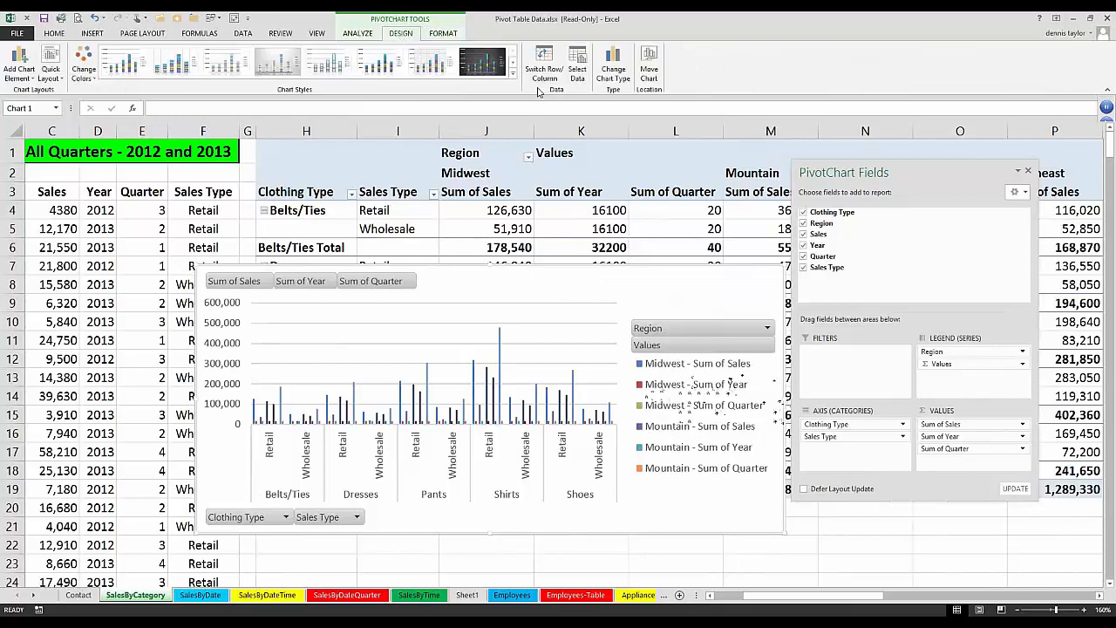
left_click(615, 67)
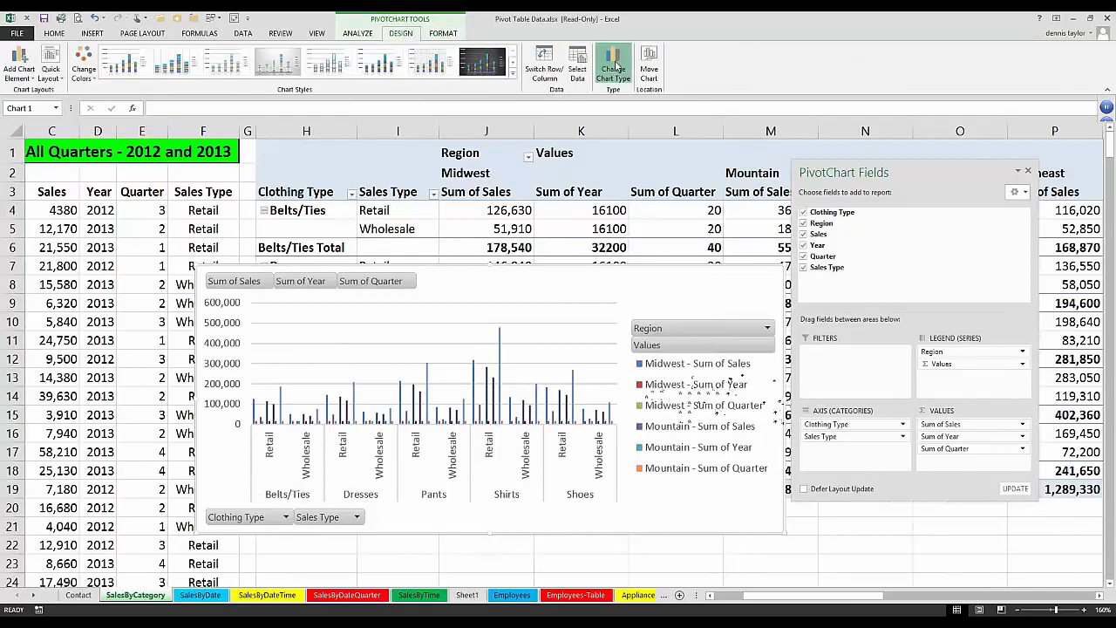
left_click(490, 123)
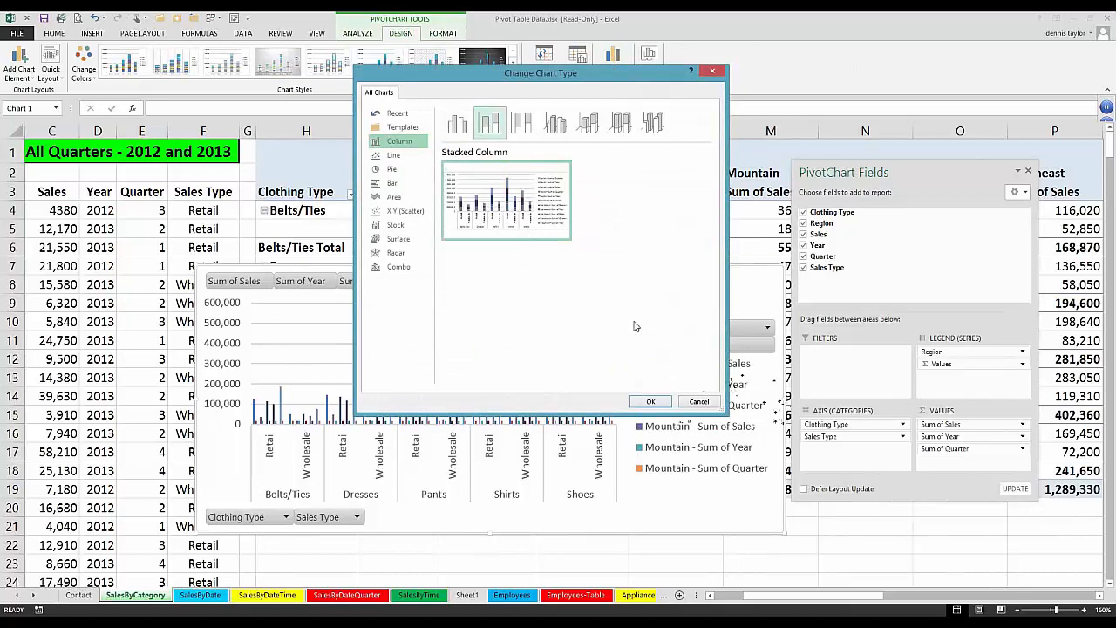
left_click(645, 402)
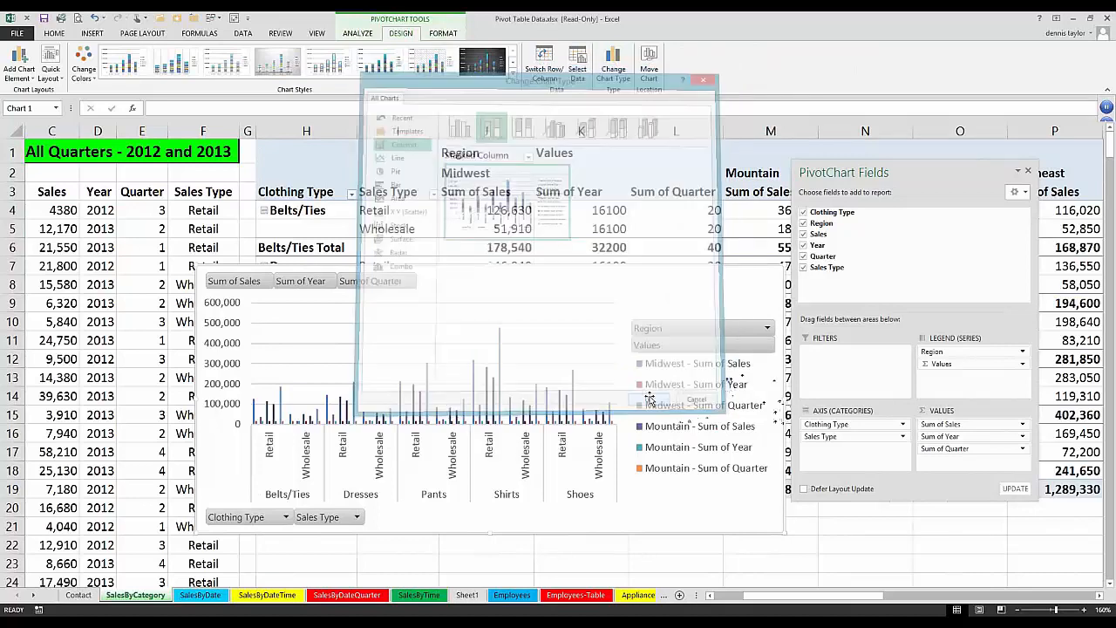
left_click_drag(700, 317, 702, 353)
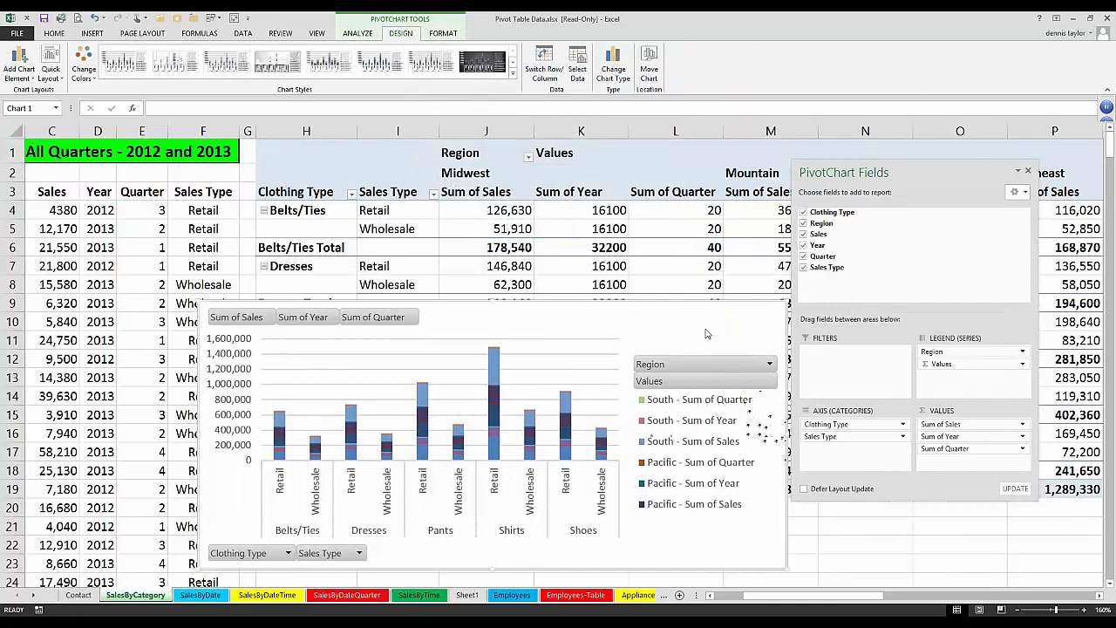
Undo the chart's last move and toggle the Stacked Column change off and on to compare, leaving it applied
key("ctrl+z")
key("ctrl+z")
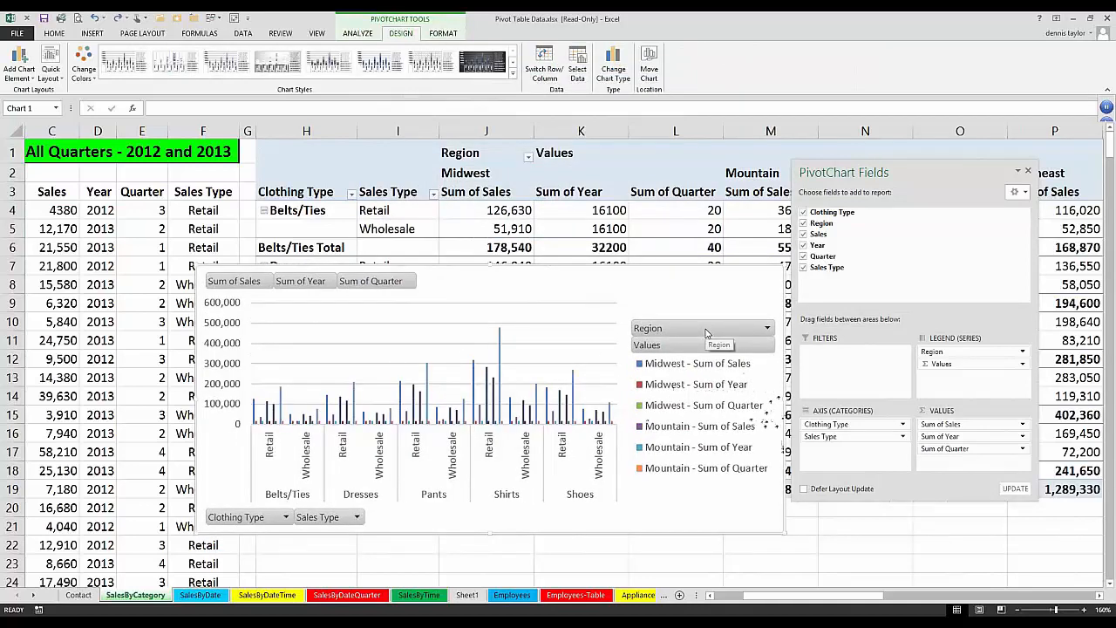
key("ctrl+y")
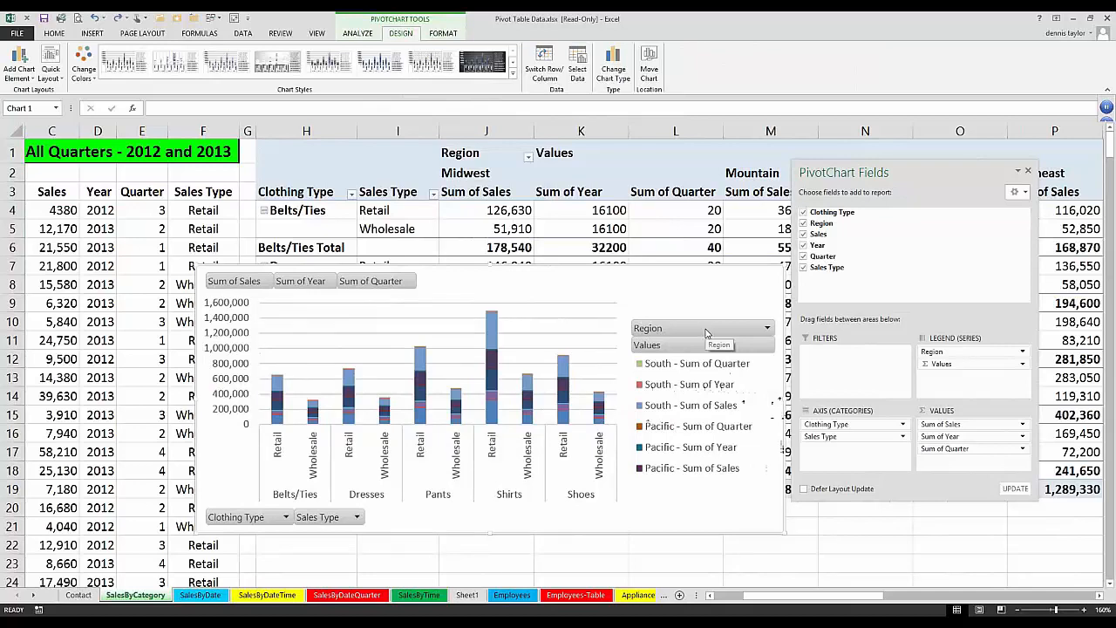
key("ctrl+z")
key("ctrl+y")
Move the PivotChart below the PivotTable's Grand Total row and bring the field list closer to the row labels
left_click_drag(773, 344, 801, 523)
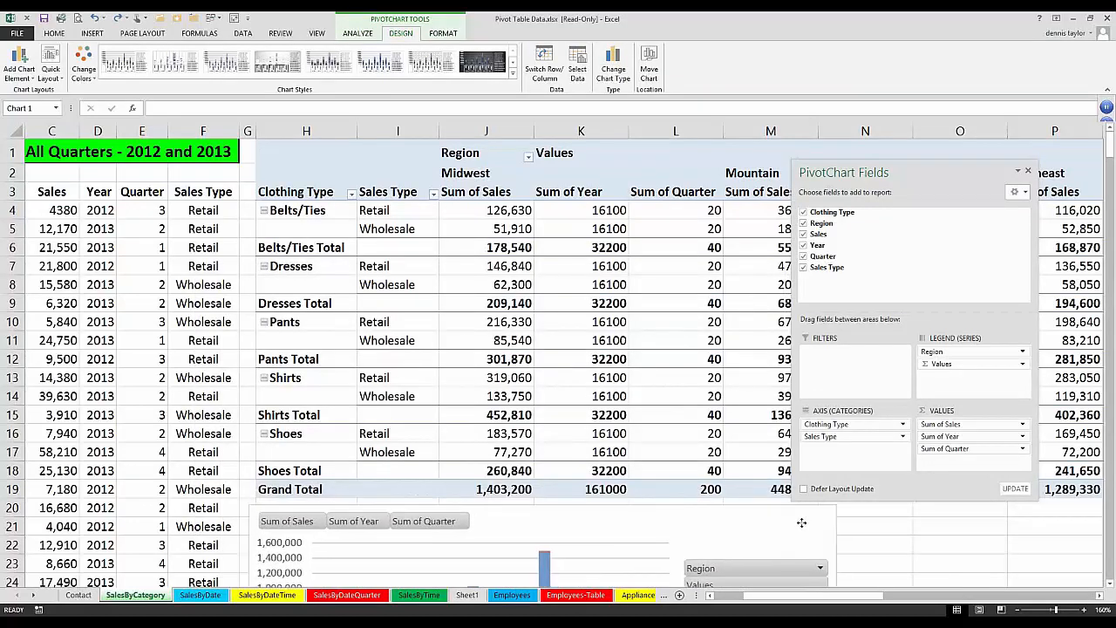
left_click_drag(801, 522, 771, 286)
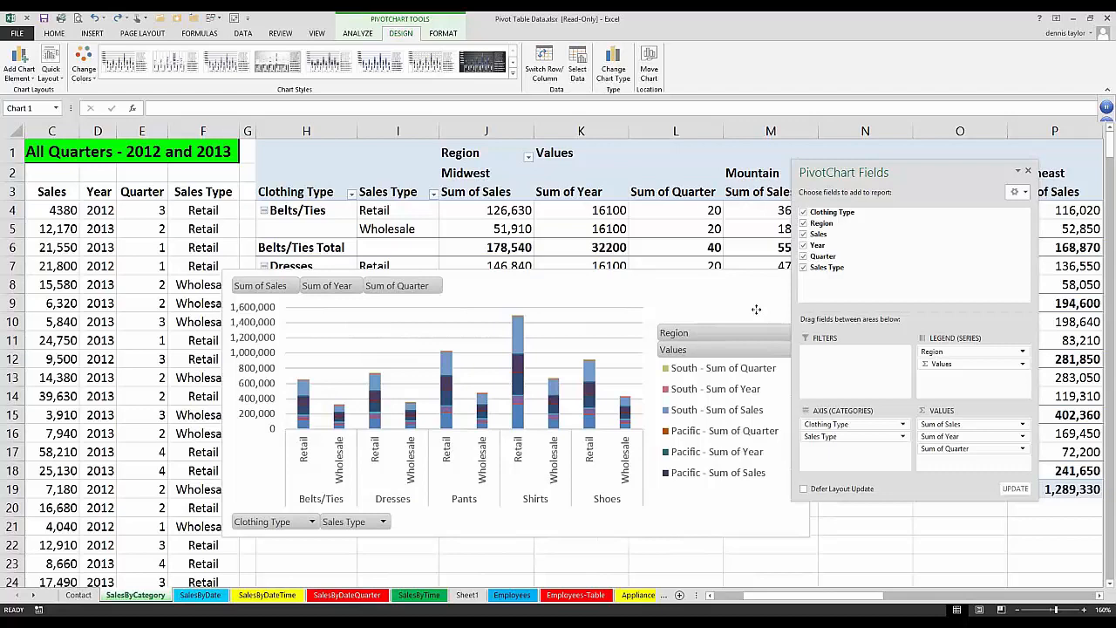
left_click_drag(756, 308, 1100, 595)
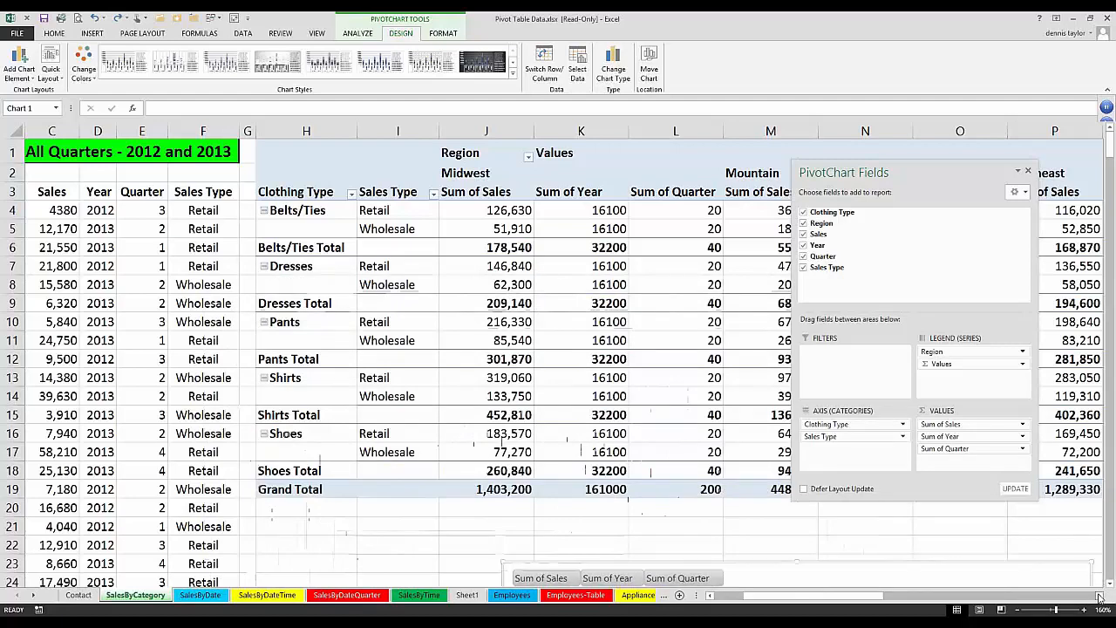
left_click(1099, 596)
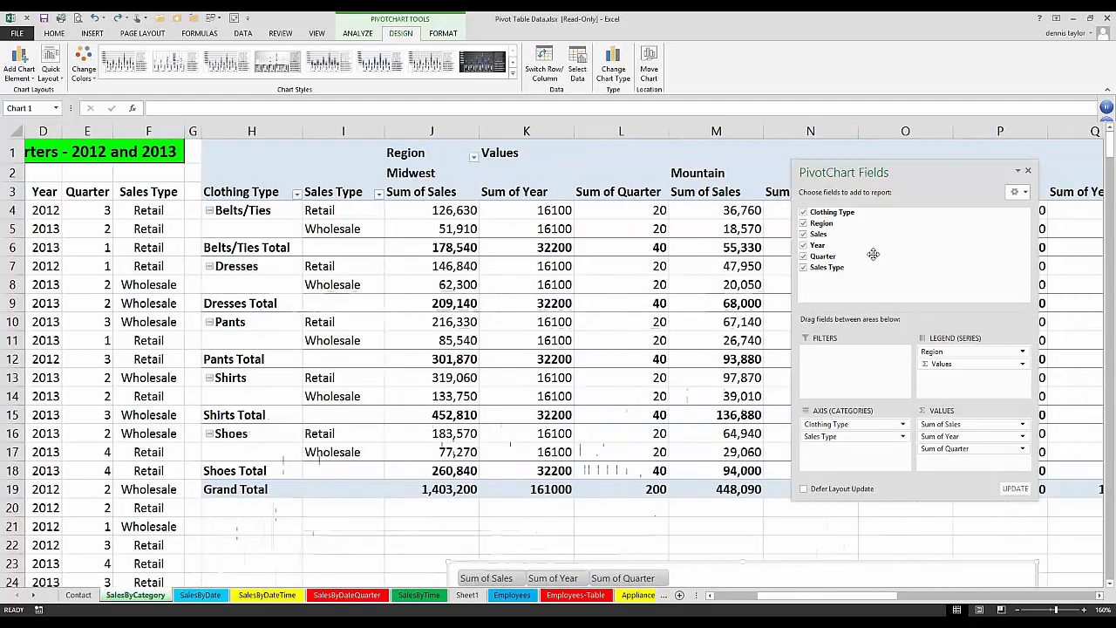
left_click_drag(872, 254, 724, 157)
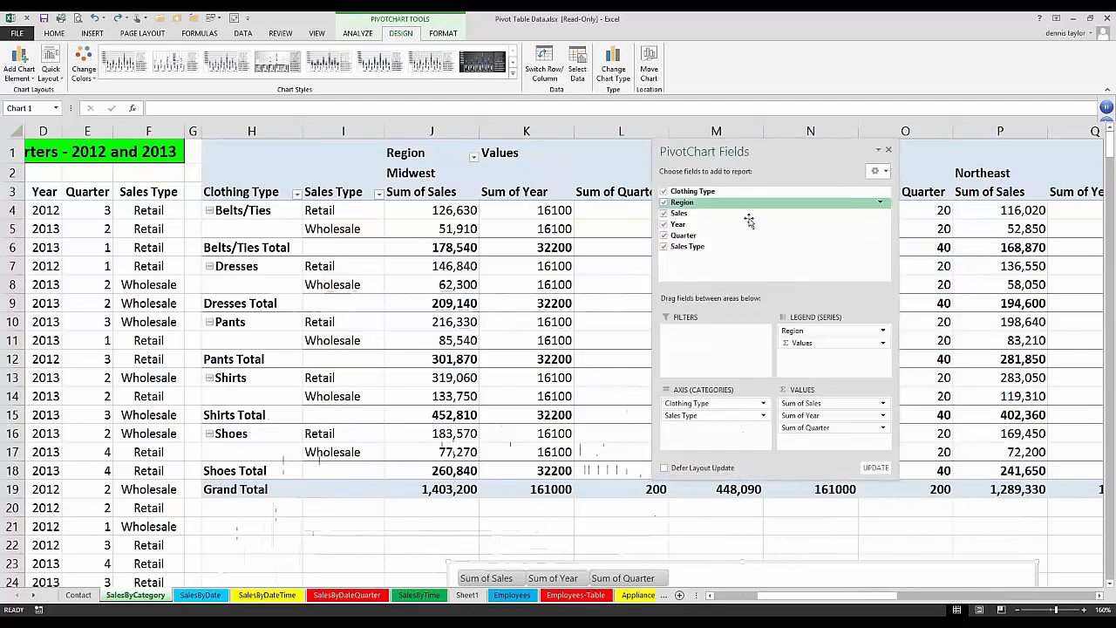
Remove the Sales, Year and Quarter fields from the report, and add Sales back as the only values field
left_click(663, 214)
left_click(664, 224)
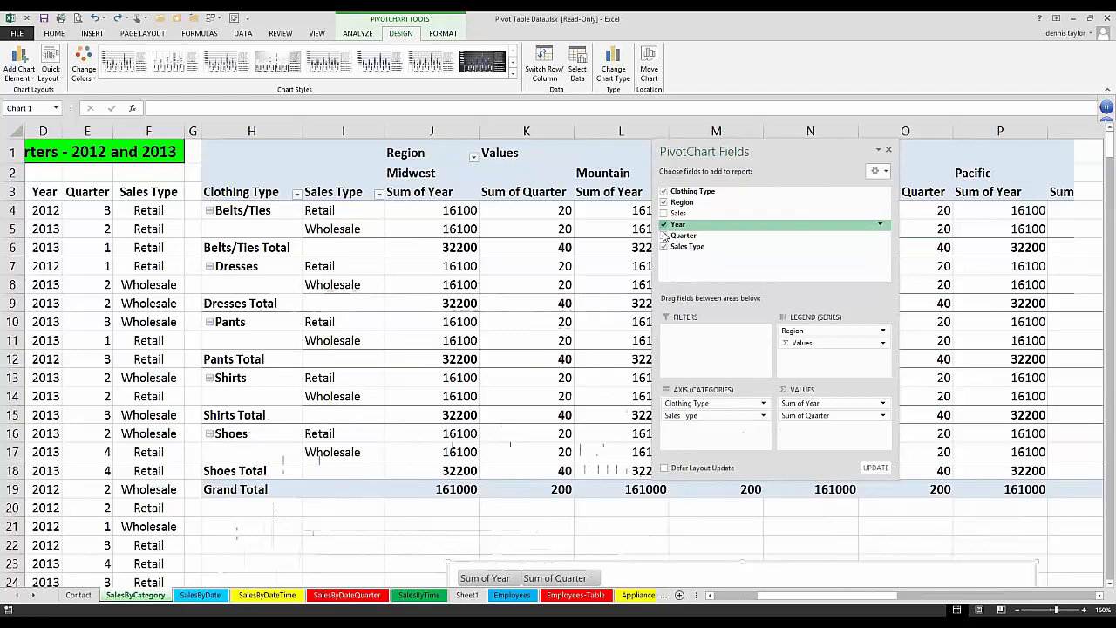
left_click(664, 235)
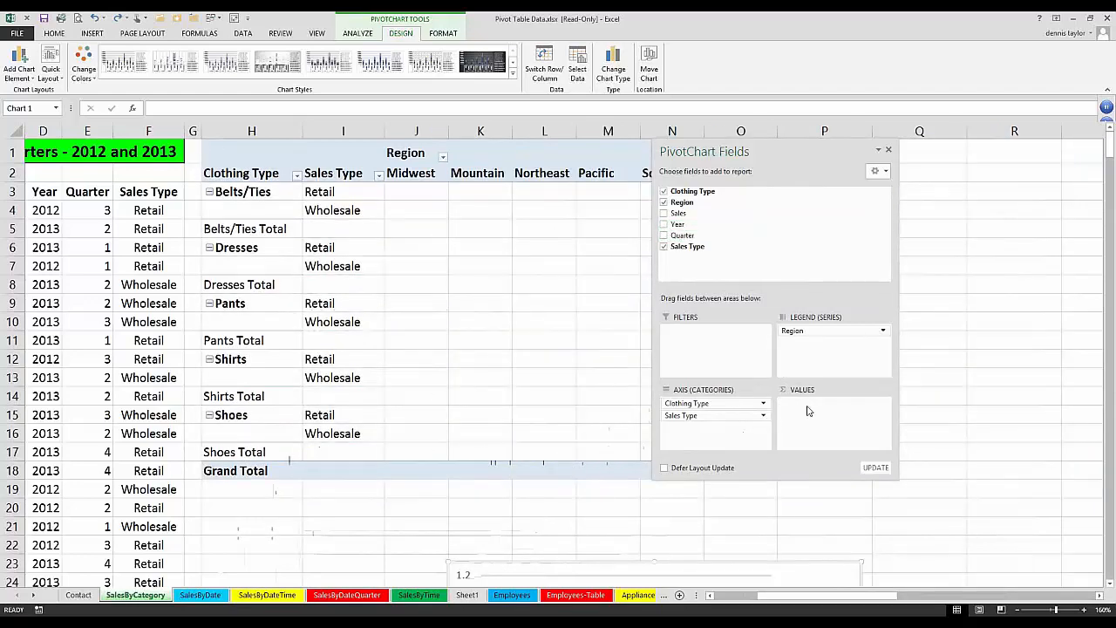
left_click(664, 214)
Add Year and Quarter as row fields beneath Sales Type in the PivotTable
left_click_drag(666, 225, 605, 347)
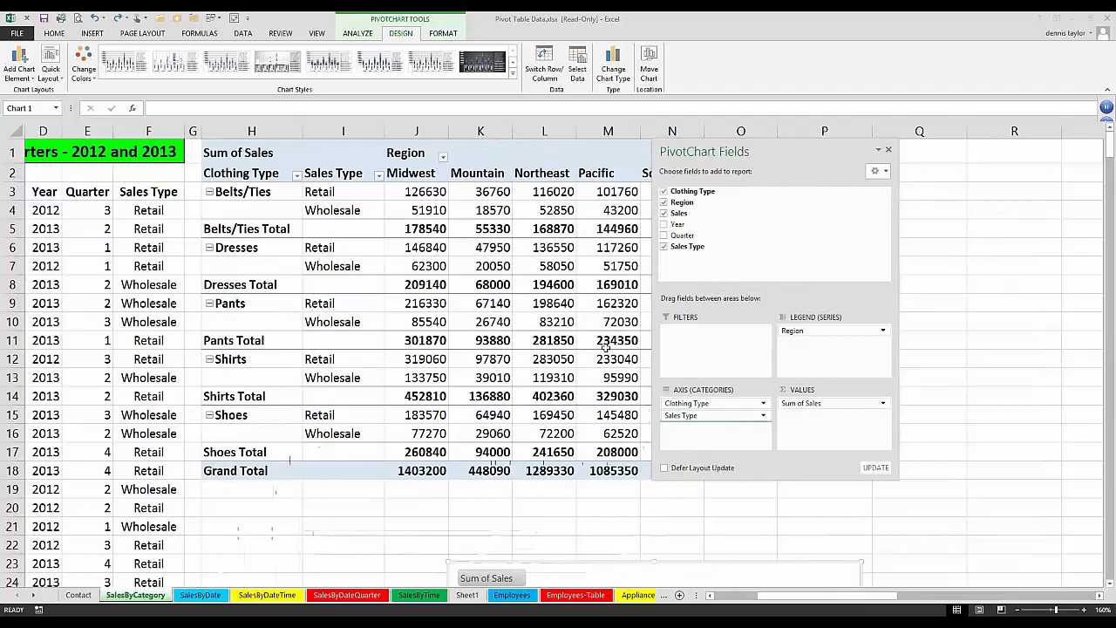
left_click(605, 347)
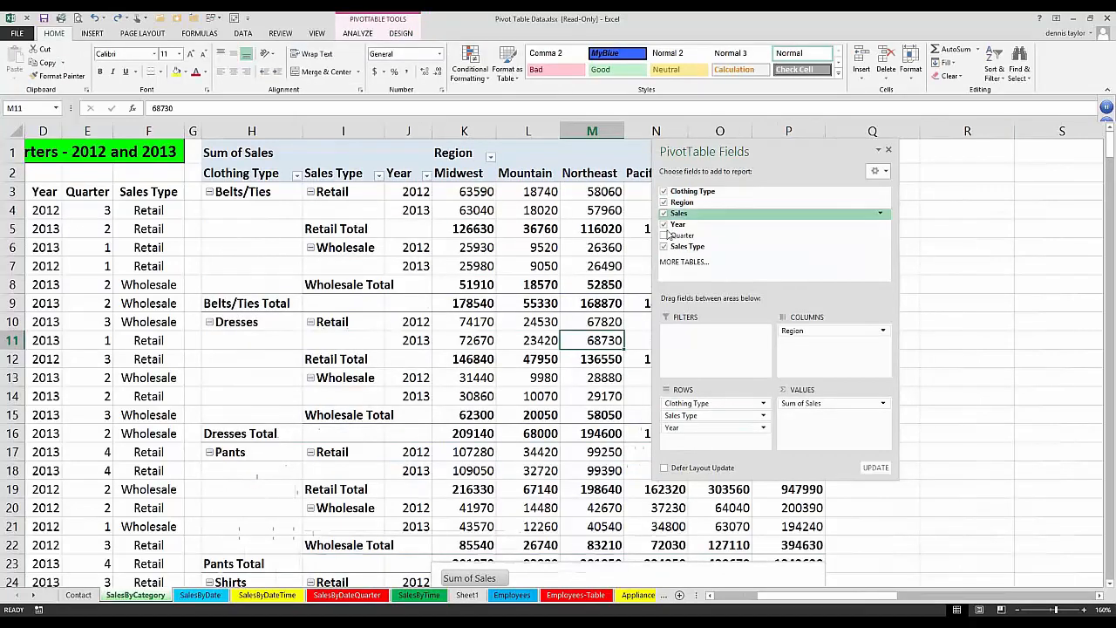
left_click(664, 235)
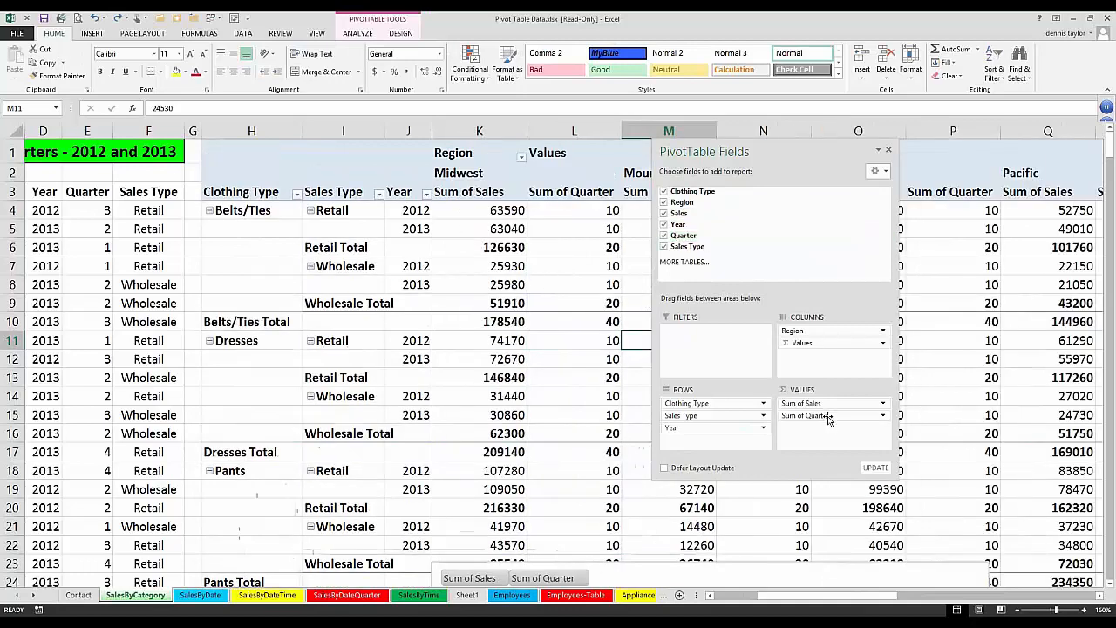
left_click_drag(785, 416, 698, 440)
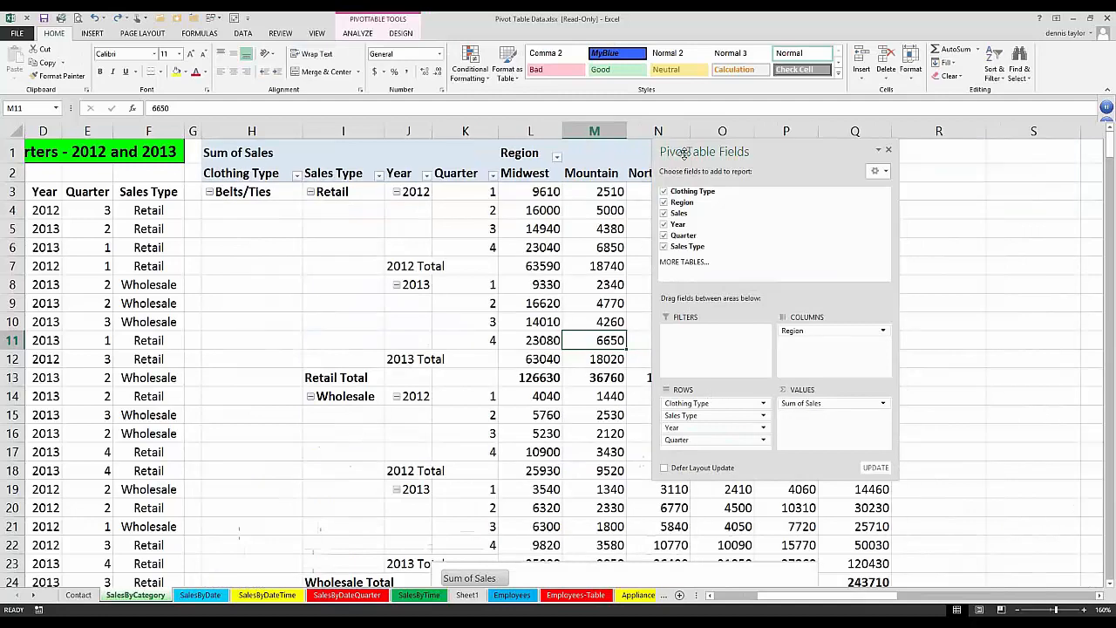
Move the field list away from the PivotTable so that it no longer covers the Grand Total column
left_click_drag(684, 153, 847, 161)
key("Up")
key("Up")
key("Up")
key("Up")
key("Up")
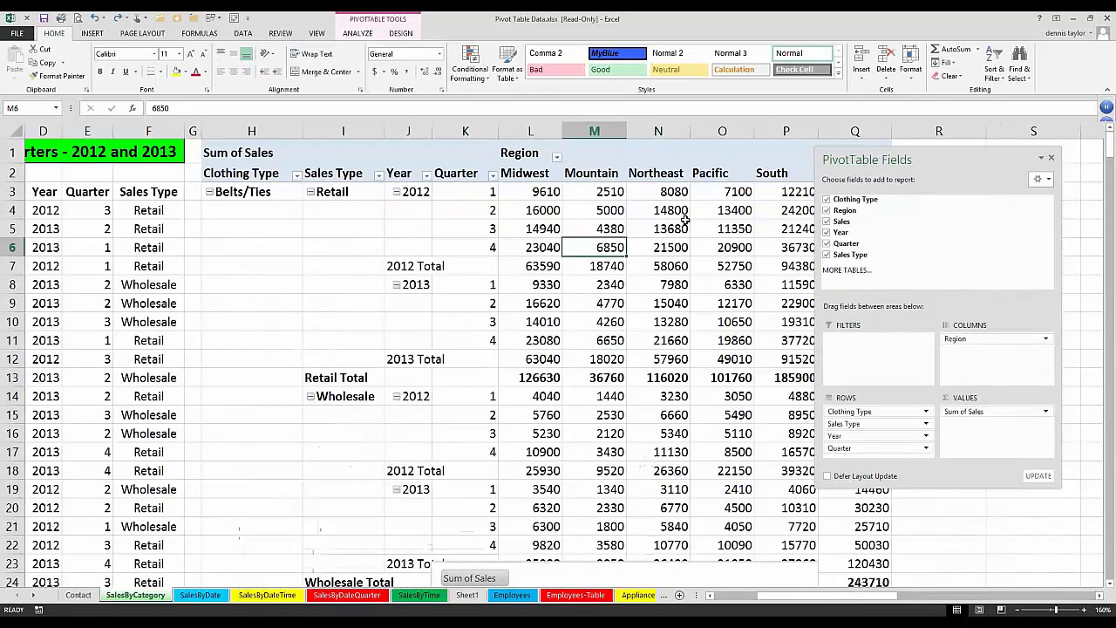
left_click_drag(865, 162, 964, 164)
key("Up")
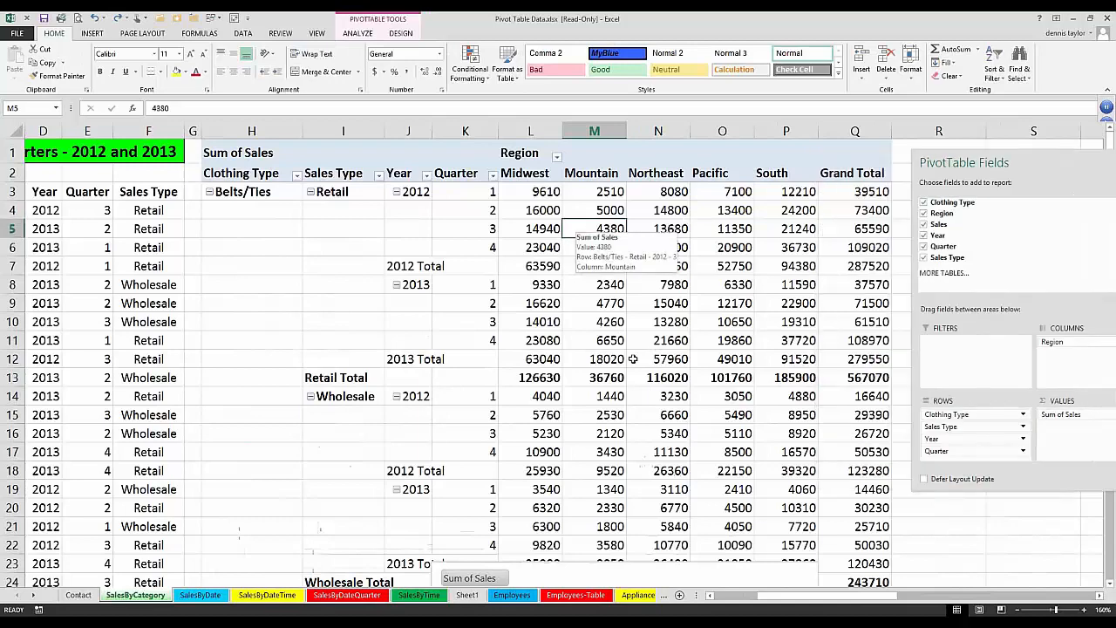
Apply the Stacked Column type to the PivotChart again and move the chart clear of the PivotTable's data
scroll(632, 353, "down", 4)
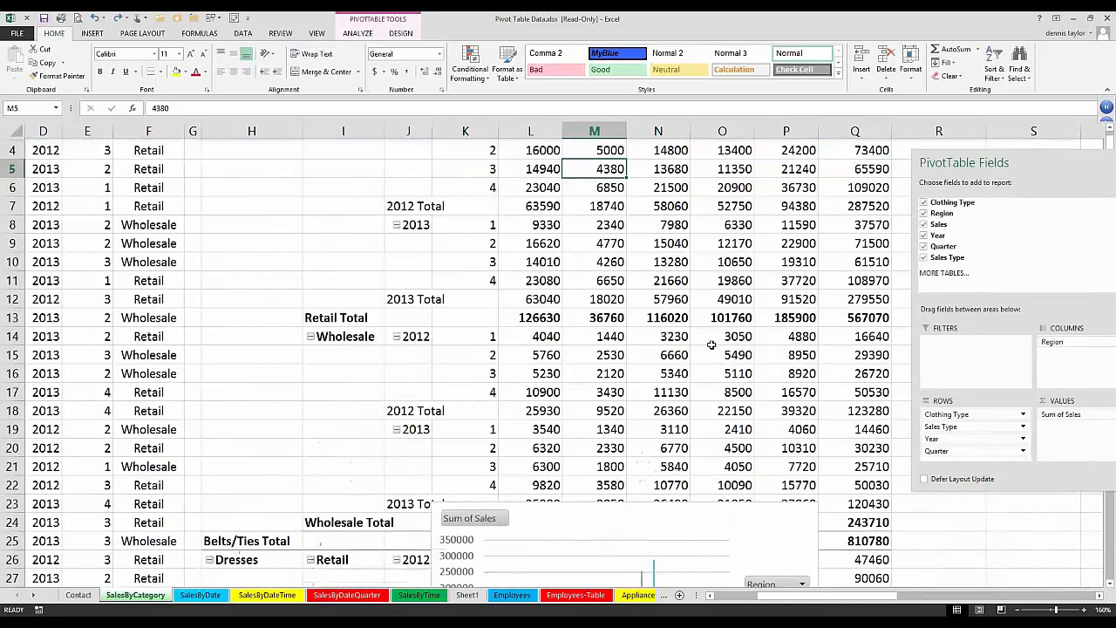
left_click(761, 251)
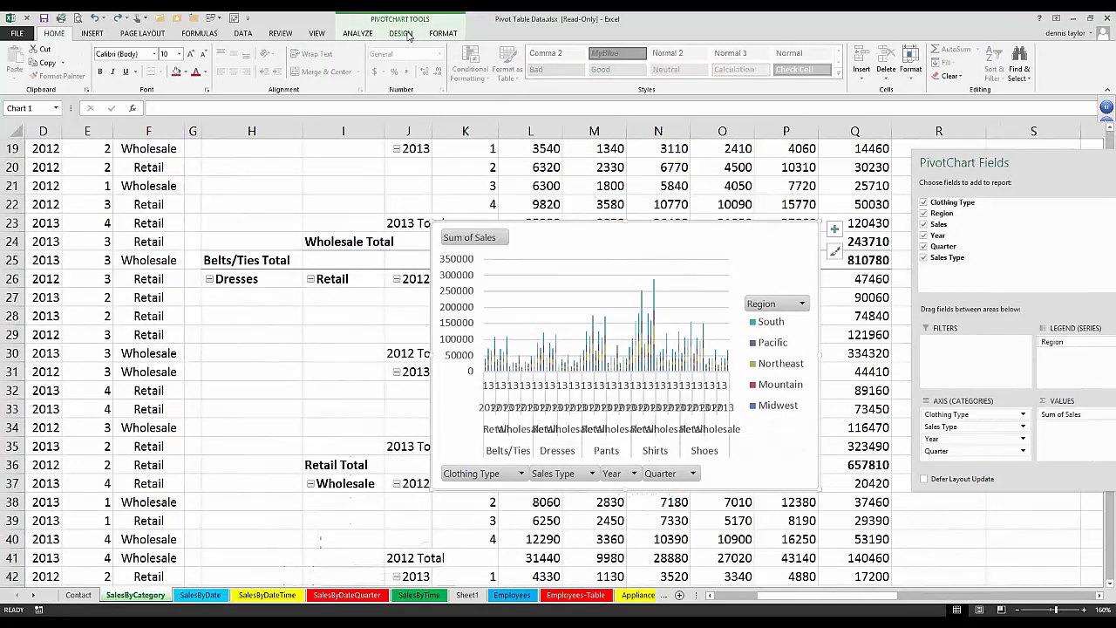
left_click(408, 35)
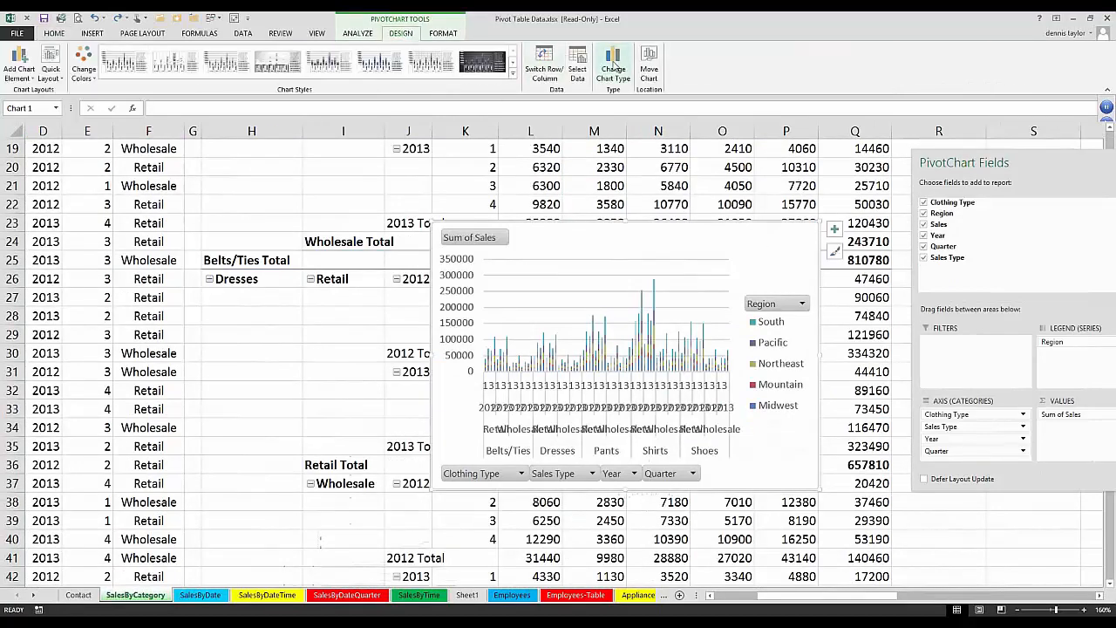
left_click(614, 65)
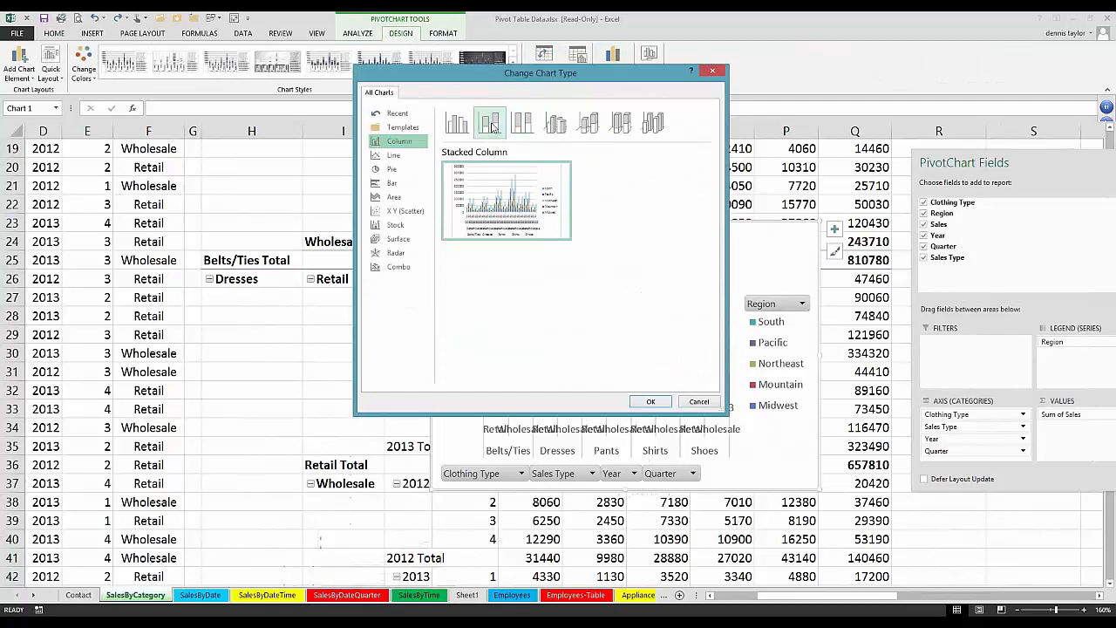
left_click(649, 401)
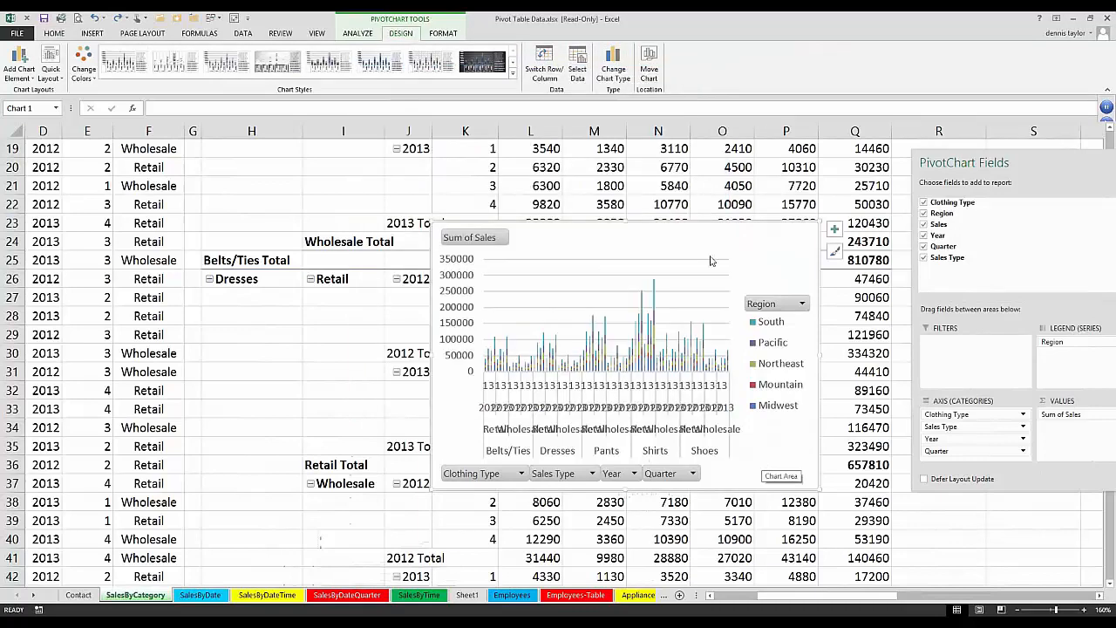
left_click_drag(562, 254, 1057, 552)
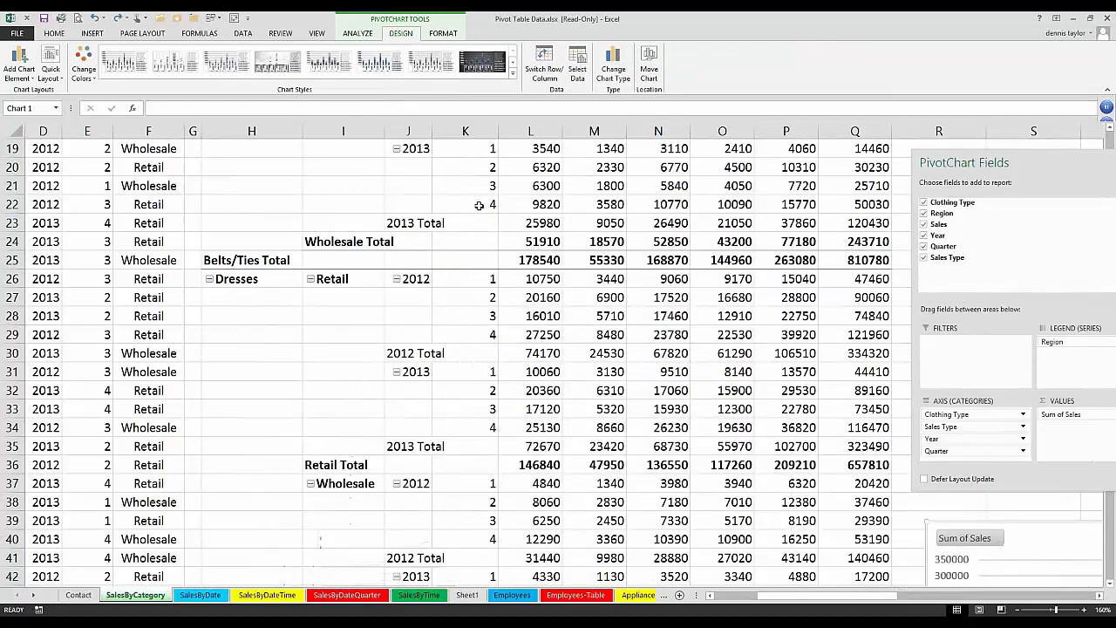
Select the Mountain sales cell for wholesale Belts/Ties in quarter 2 of 2013 and return to the PivotTable's first rows
left_click(479, 204)
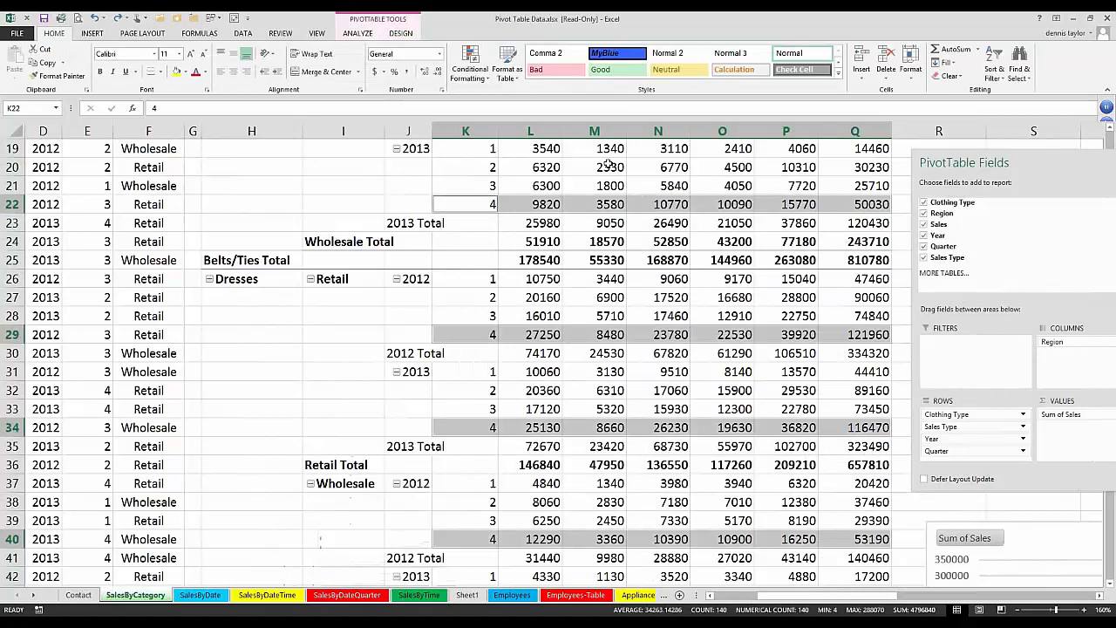
left_click(608, 166)
scroll(660, 214, "up", 6)
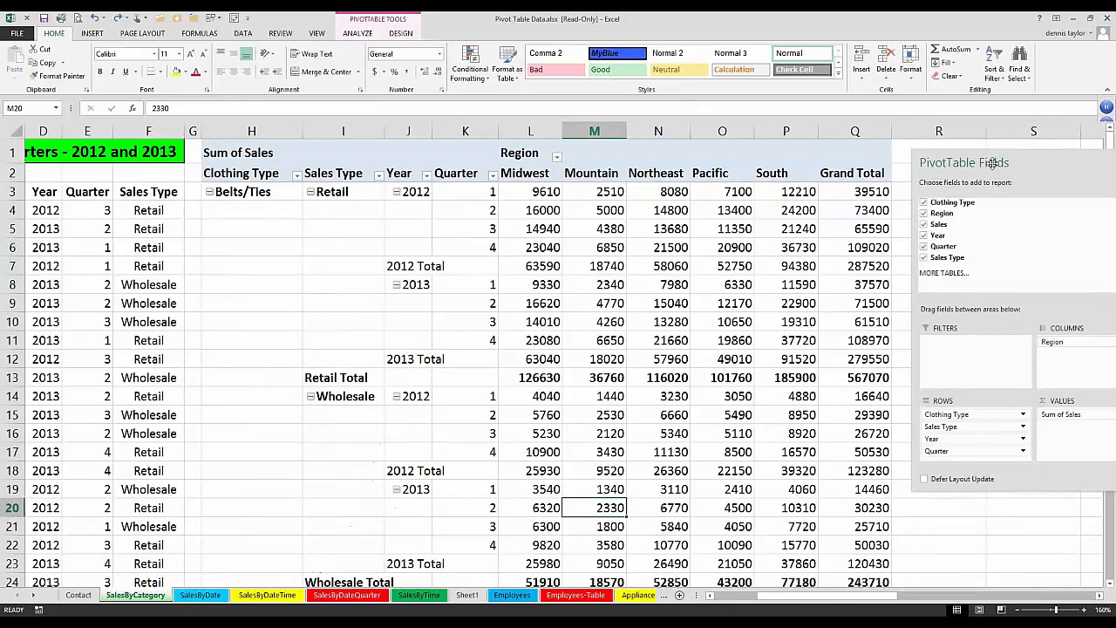
Bring the field list fully into view and remove the Quarter and Year fields from the PivotTable
left_click_drag(863, 157, 863, 155)
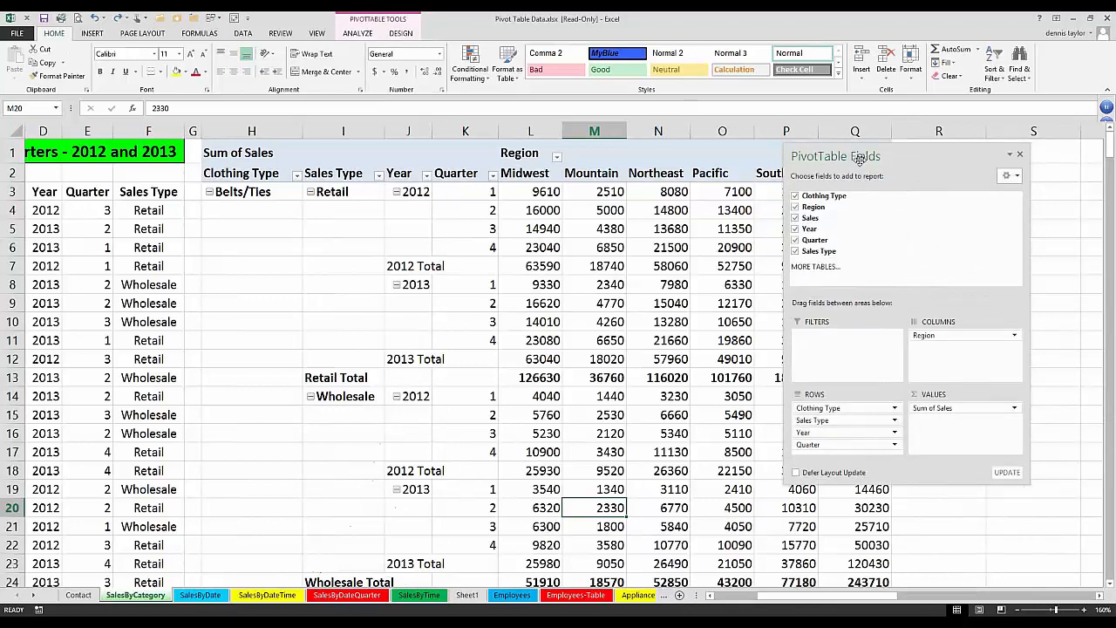
left_click(794, 239)
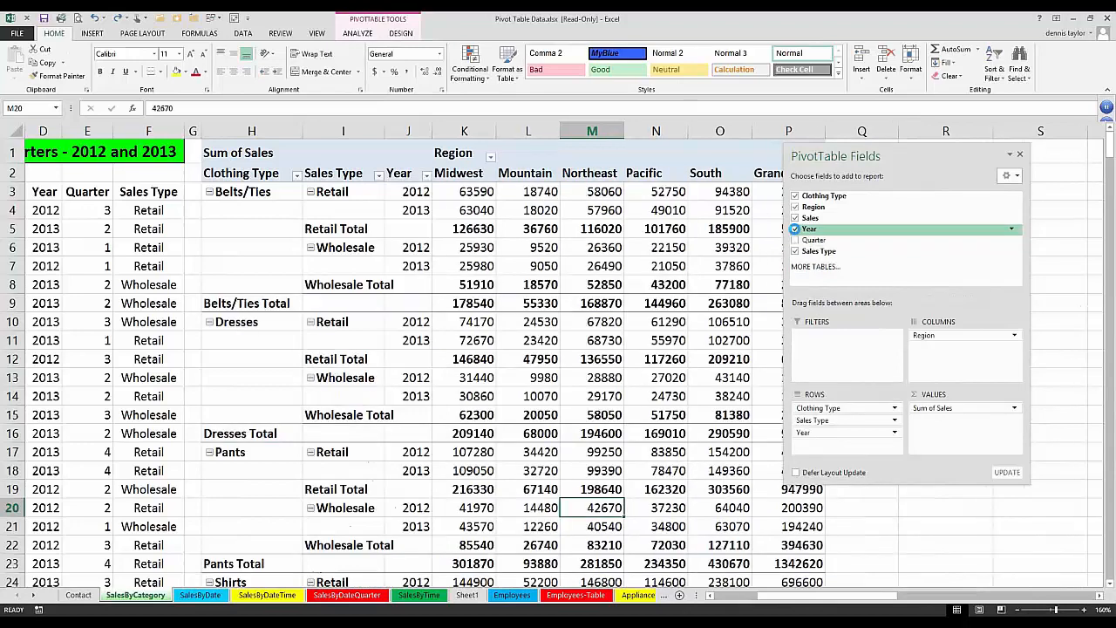
left_click(794, 229)
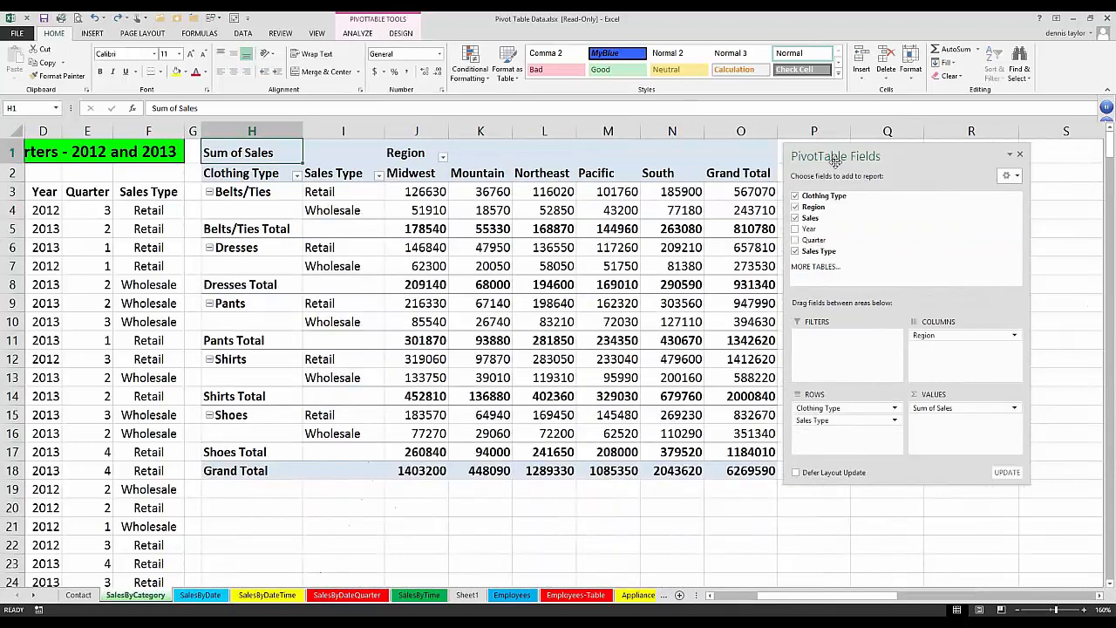
Position the field list beside the enlarged PivotTable so that it leaves the Grand Total column uncovered
left_click_drag(834, 162, 915, 174)
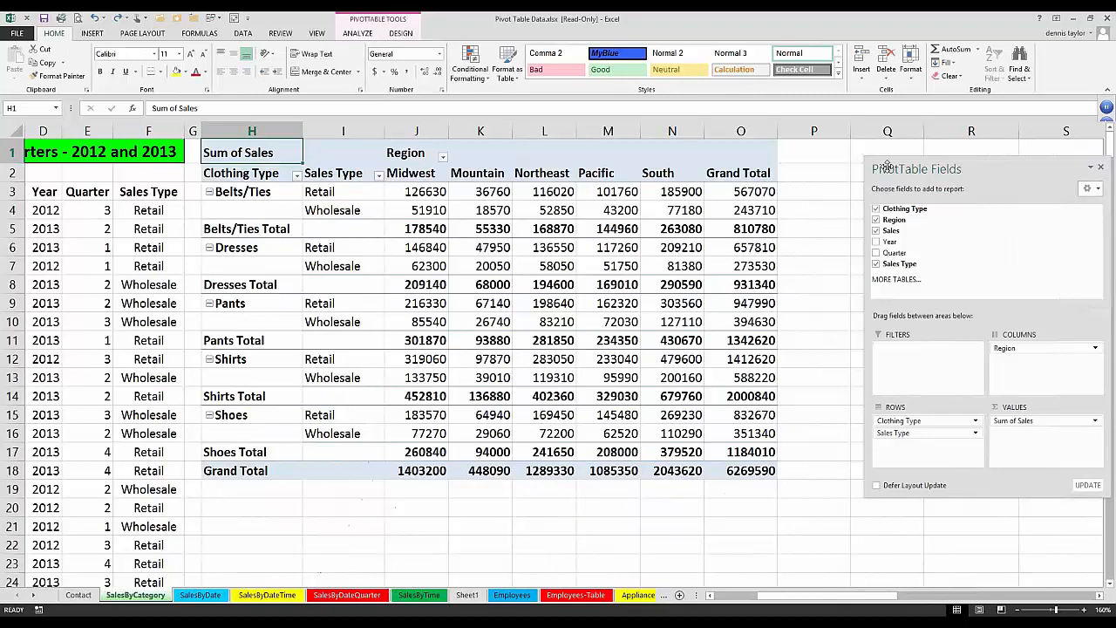
left_click(1099, 595)
left_click(1098, 596)
left_click(1099, 595)
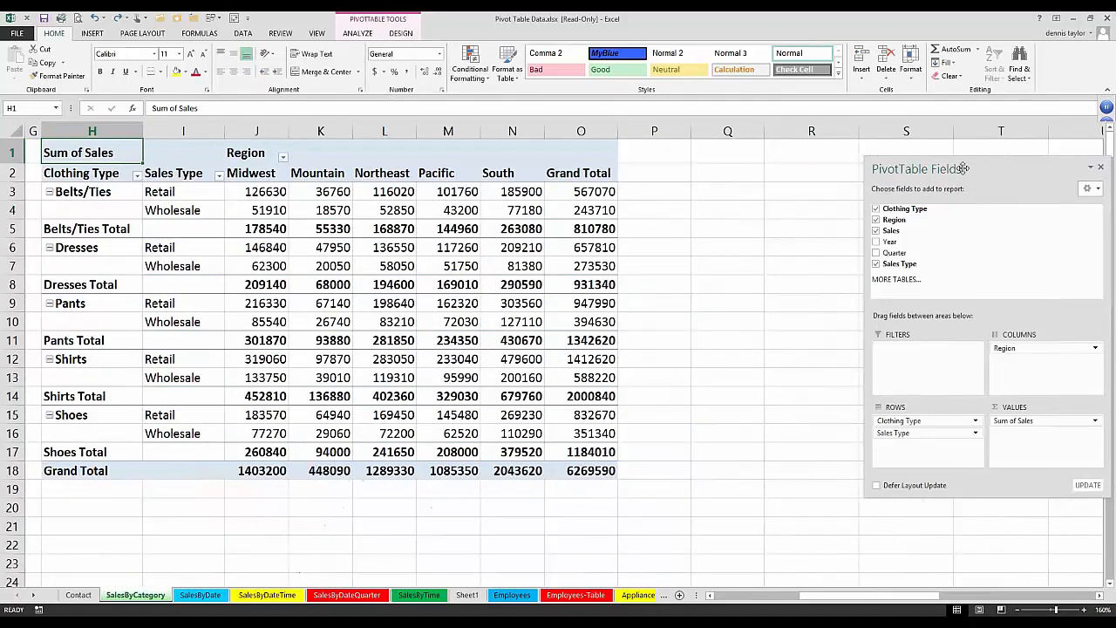
left_click_drag(758, 159, 706, 165)
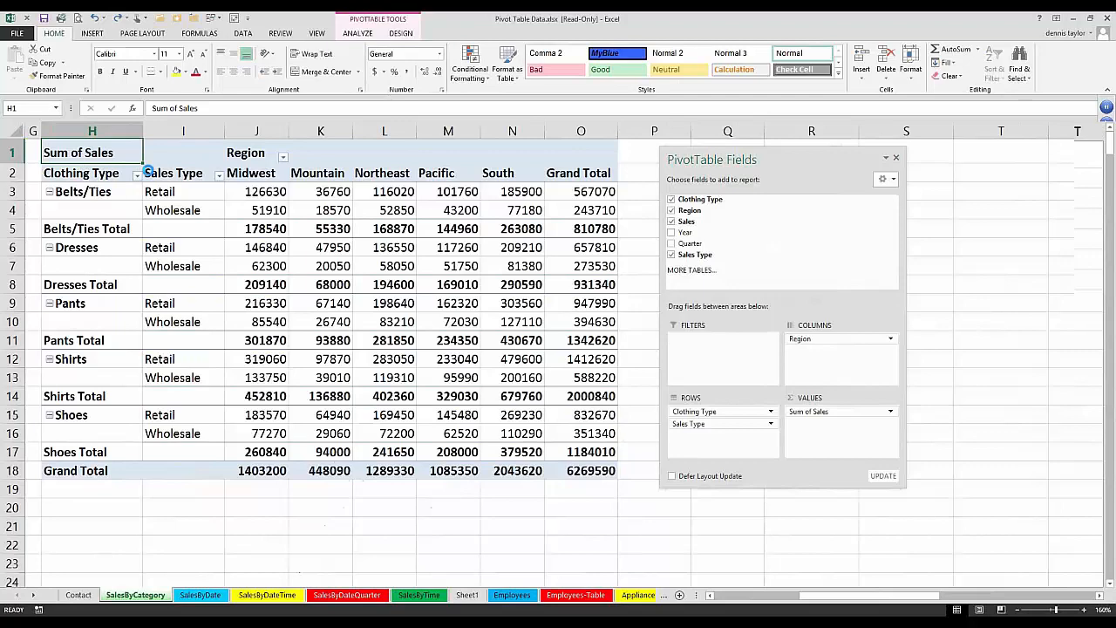
scroll(148, 171, "up", 2)
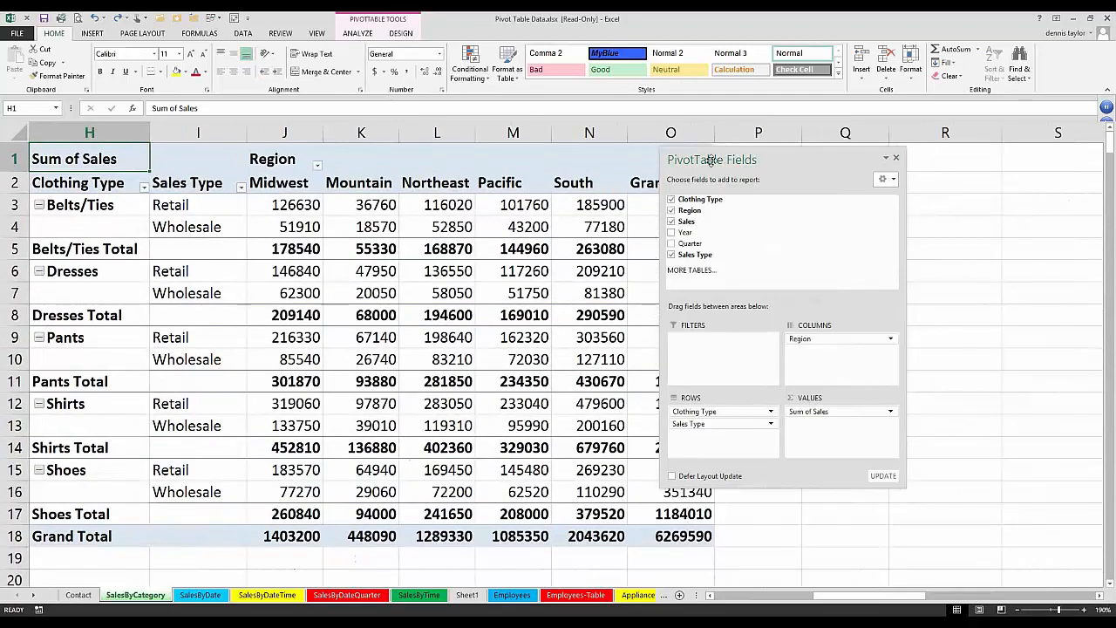
left_click_drag(713, 160, 806, 164)
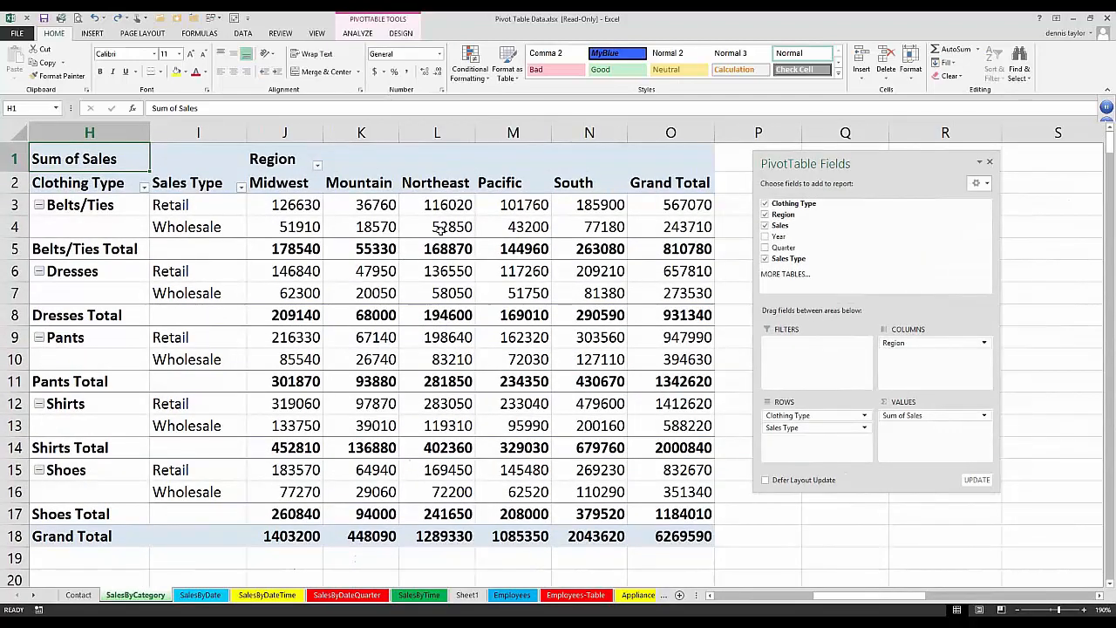
Format the Sum of Sales values as Number with a 1000 separator and 0 decimal places
mouse_move(441, 228)
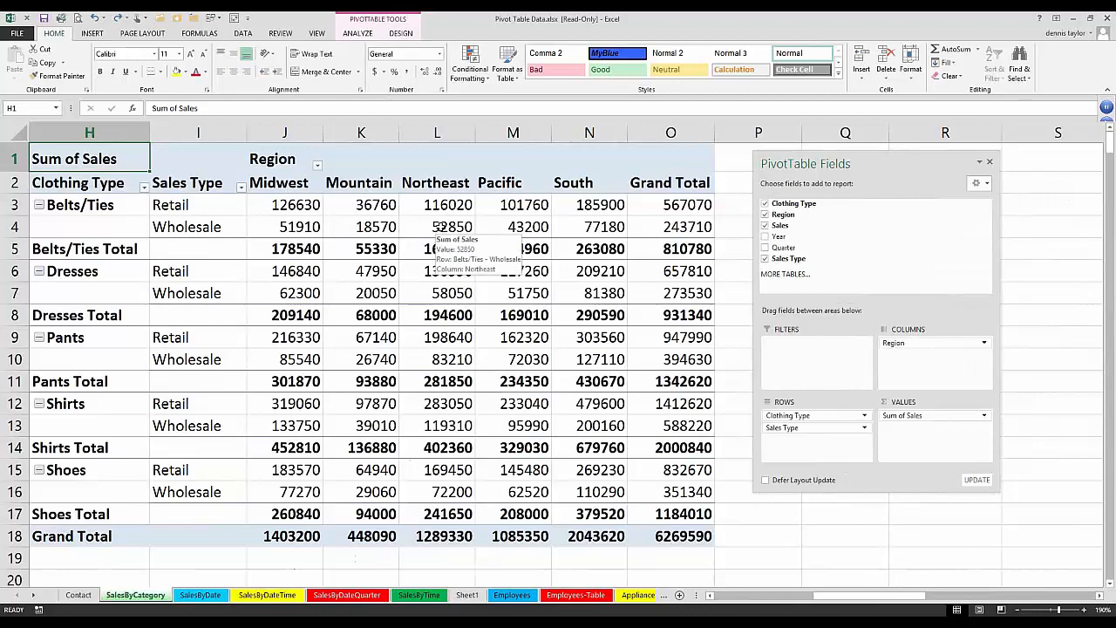
right_click(442, 228)
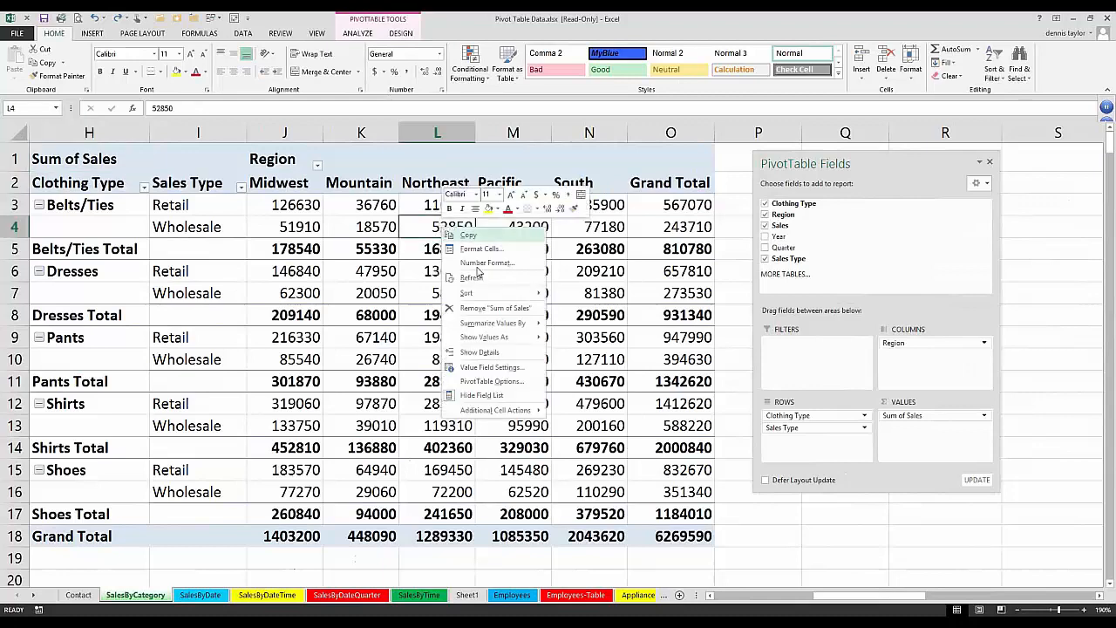
left_click(476, 264)
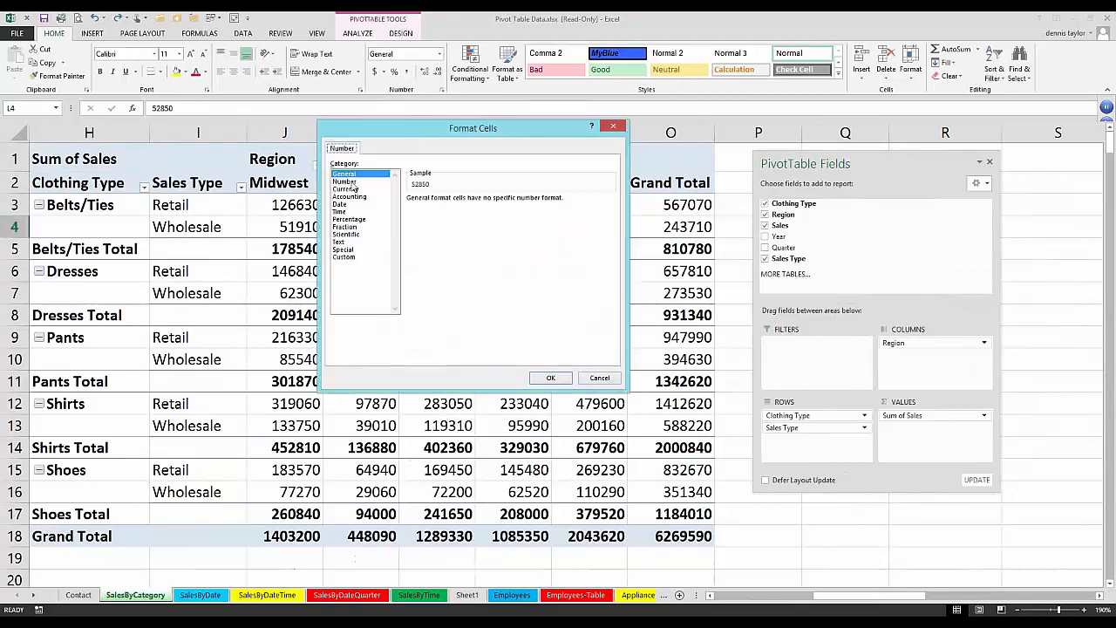
left_click(345, 181)
left_click(480, 214)
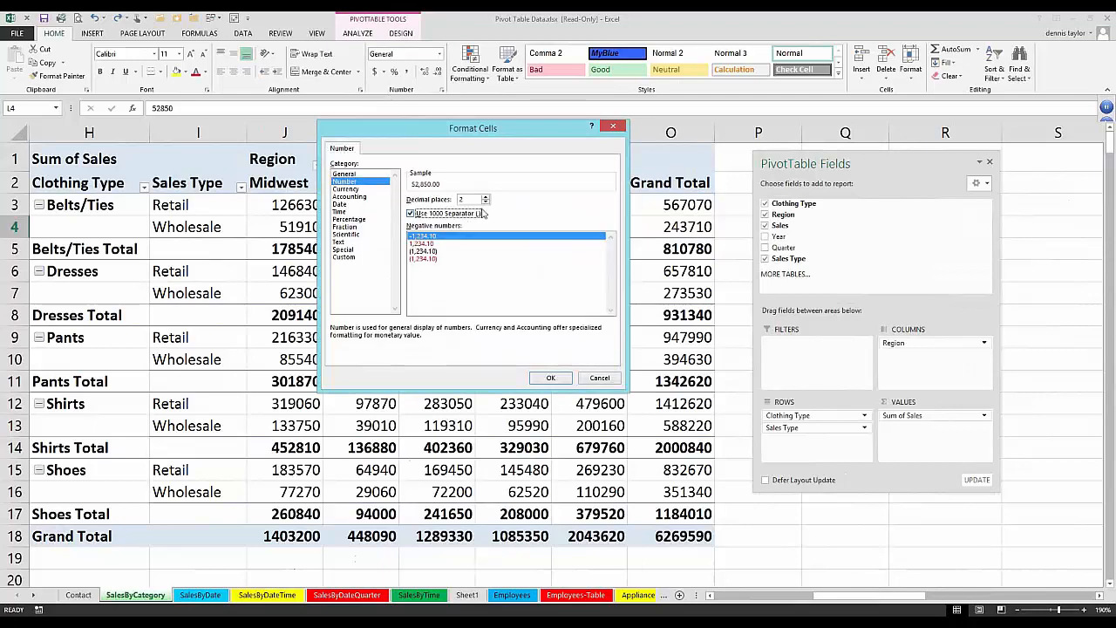
left_click(486, 203)
left_click(486, 202)
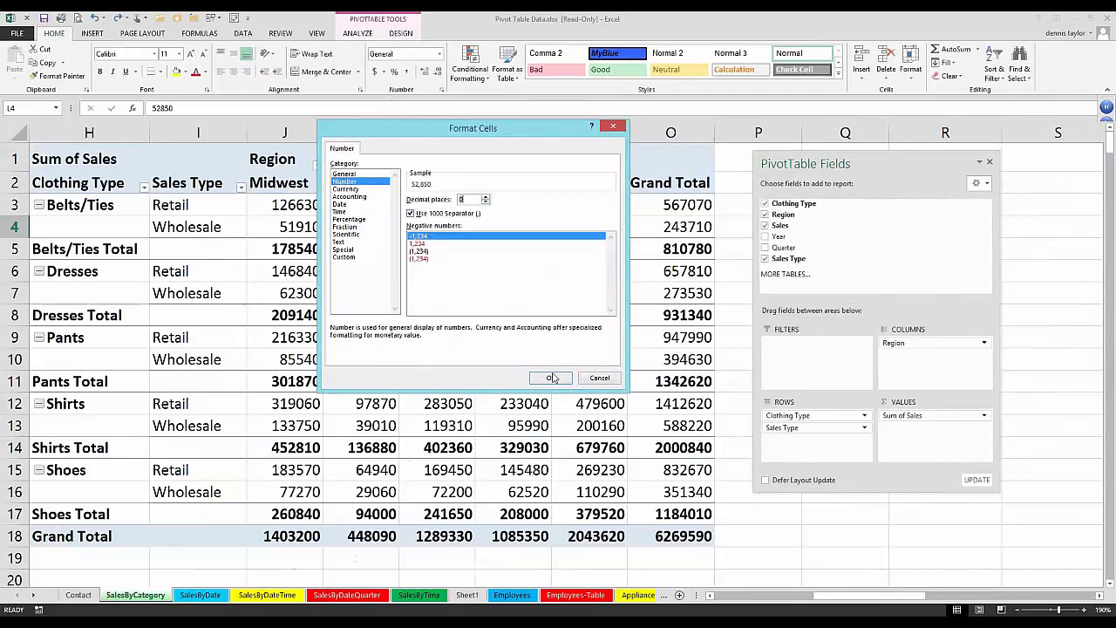
left_click(551, 378)
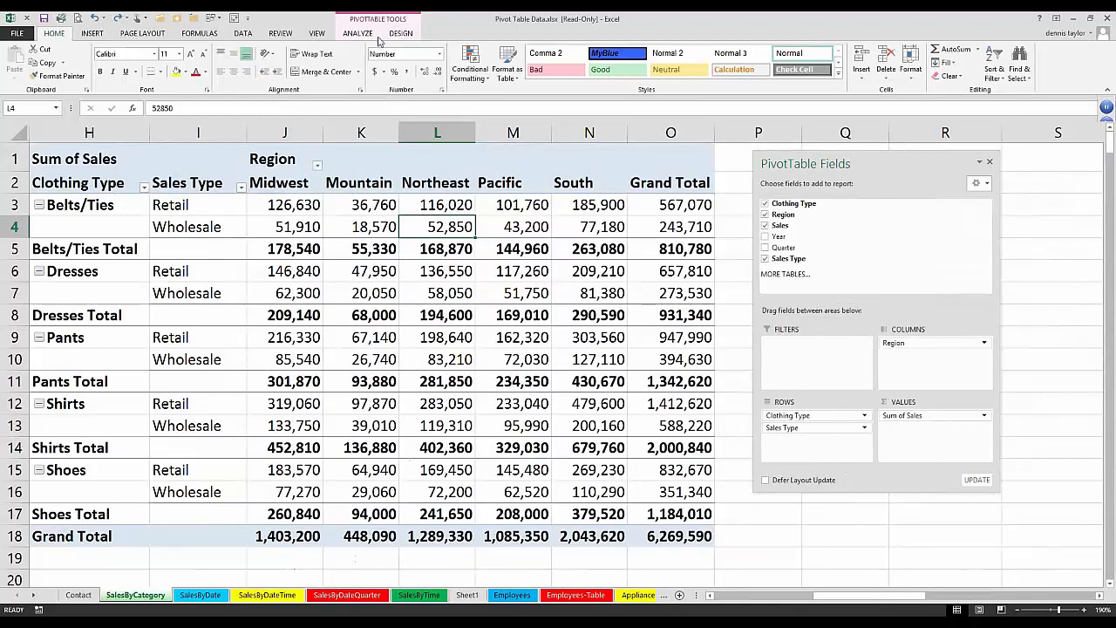
Hide all subtotals in the PivotTable
left_click(401, 33)
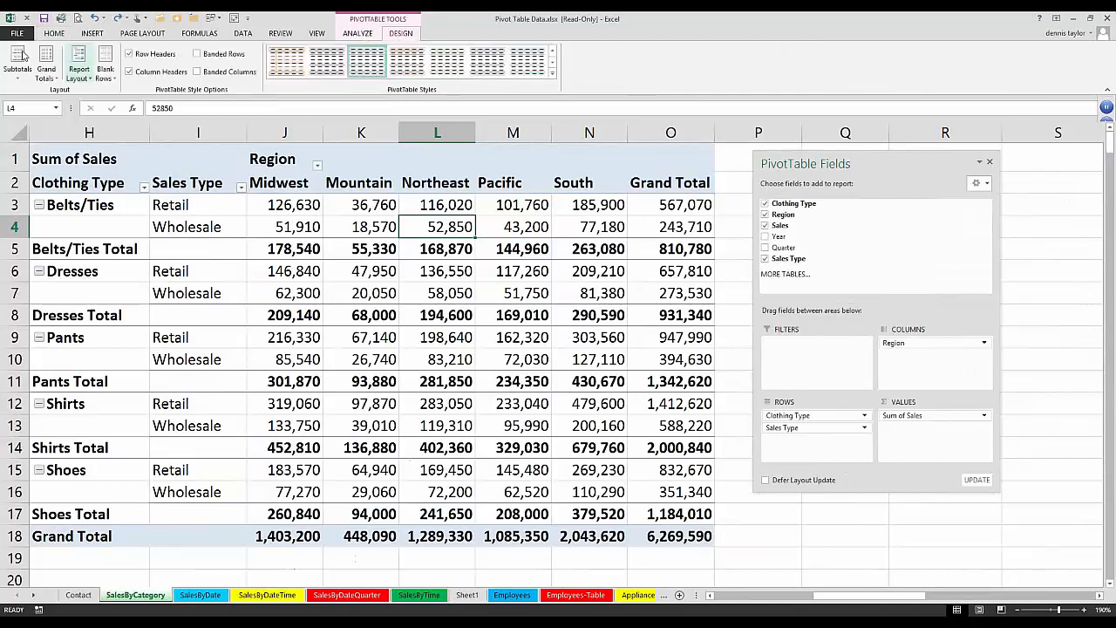
left_click(18, 66)
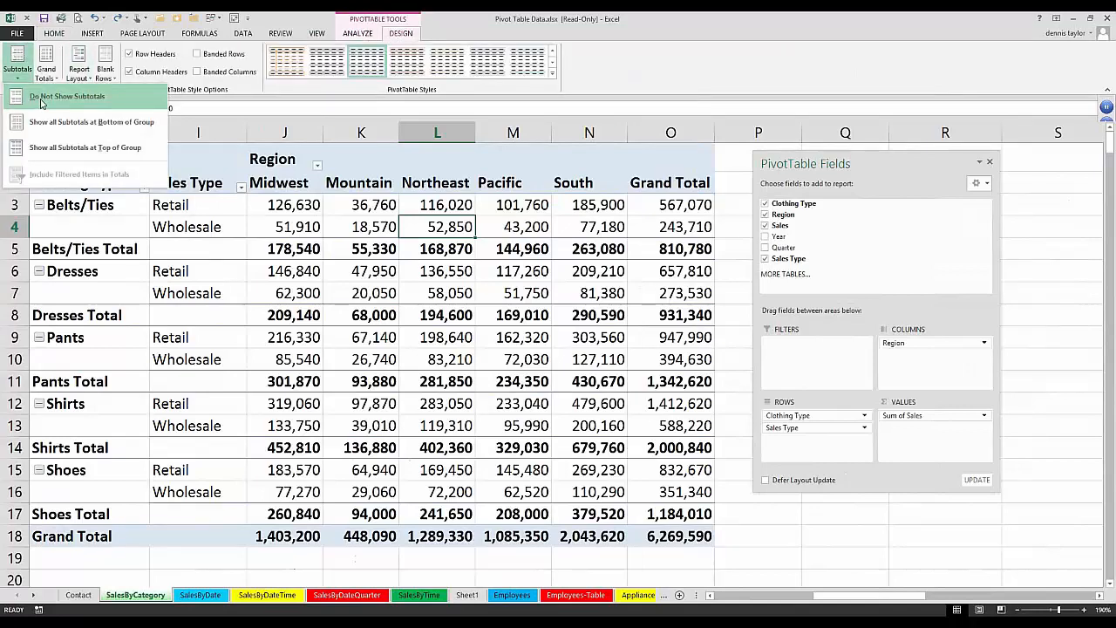
left_click(42, 104)
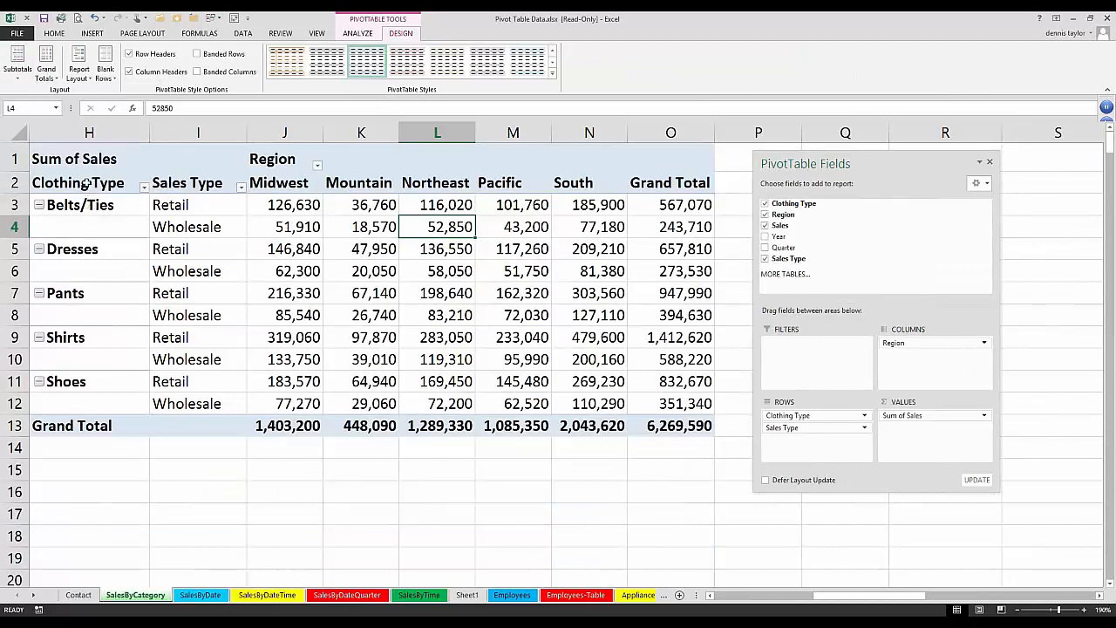
Reorder the row fields so that Sales Type comes before Clothing Type, and move the field list clear of the Grand Total column
left_click(87, 182)
left_click(188, 182)
left_click(119, 182)
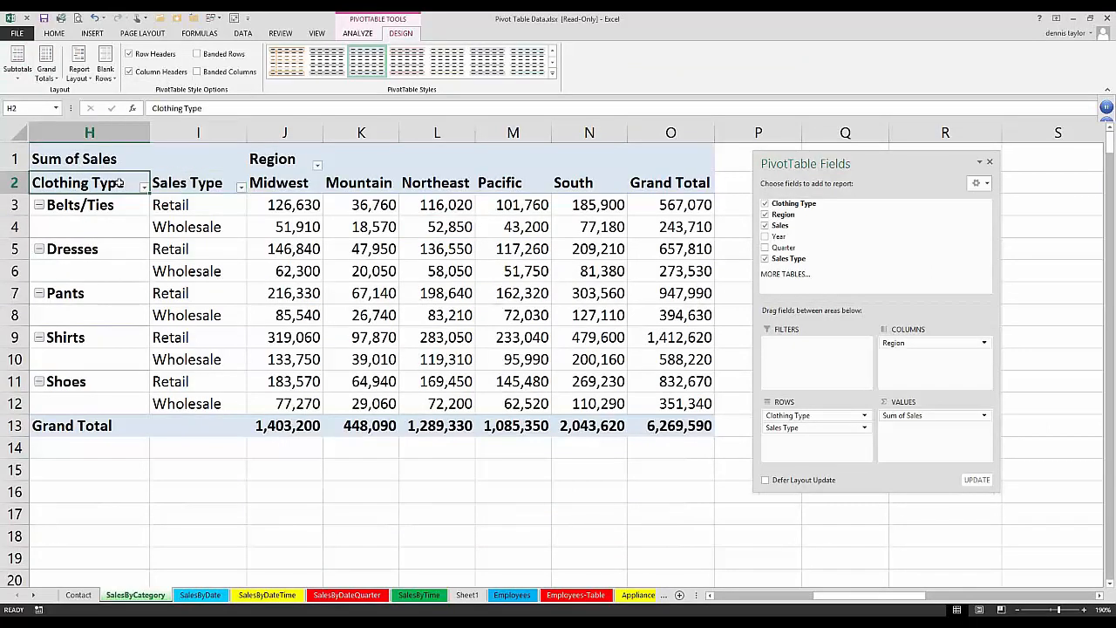
left_click(196, 183)
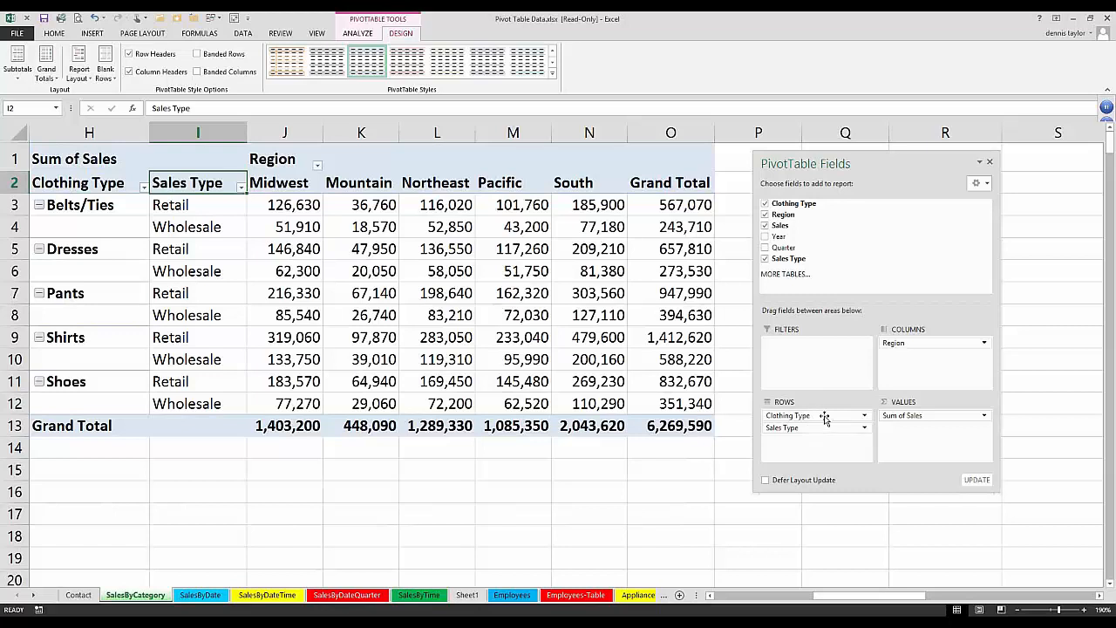
mouse_move(824, 418)
left_mouse_down()
mouse_move(834, 442)
mouse_move(822, 439)
left_mouse_up()
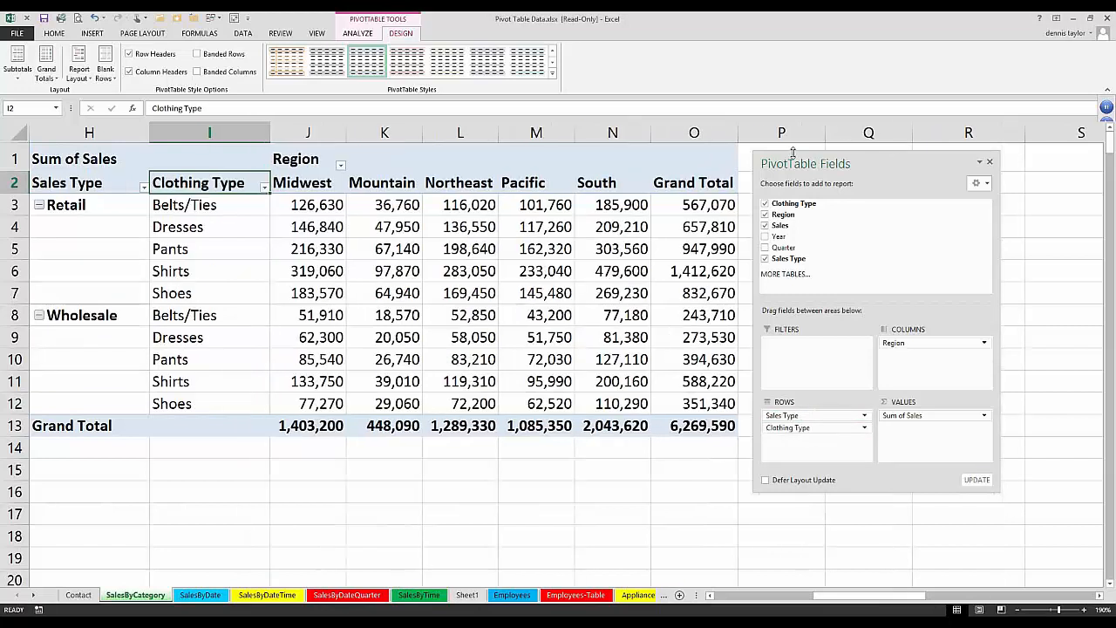
left_click_drag(816, 163, 817, 162)
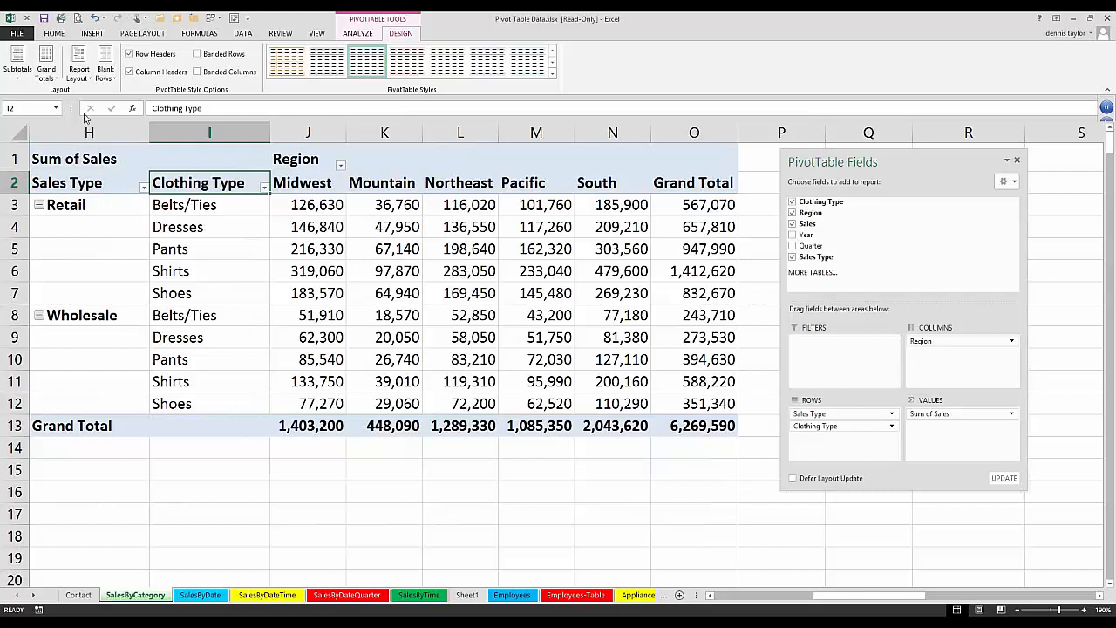
Show all subtotals at the bottom of each group and highlight the Retail and Wholesale blocks with their totals
left_click(18, 54)
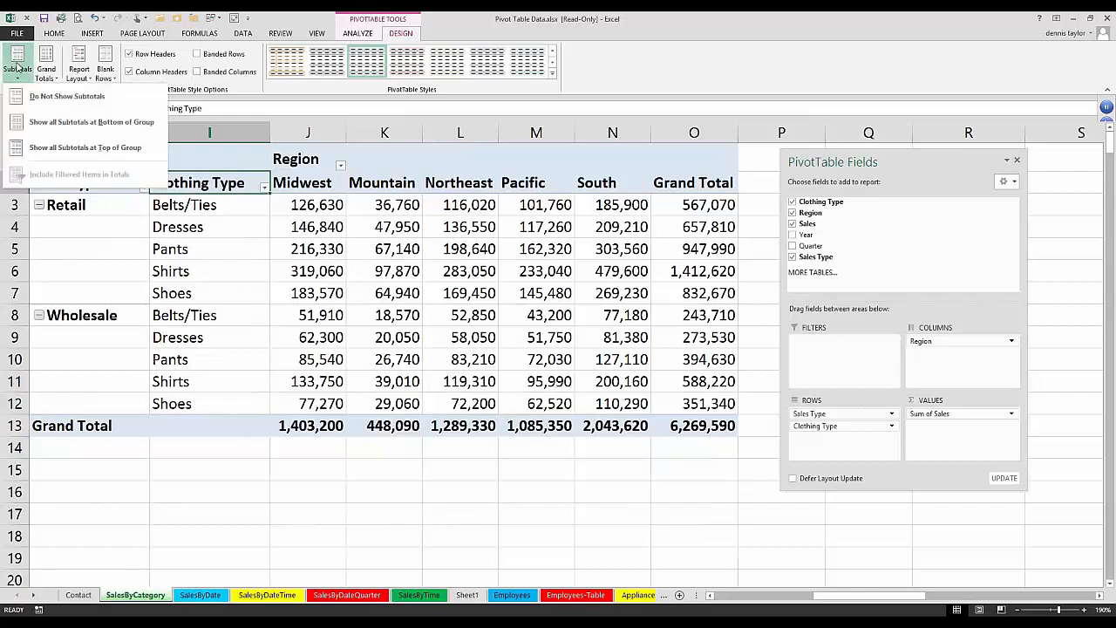
left_click(56, 126)
left_click_drag(94, 316, 642, 204)
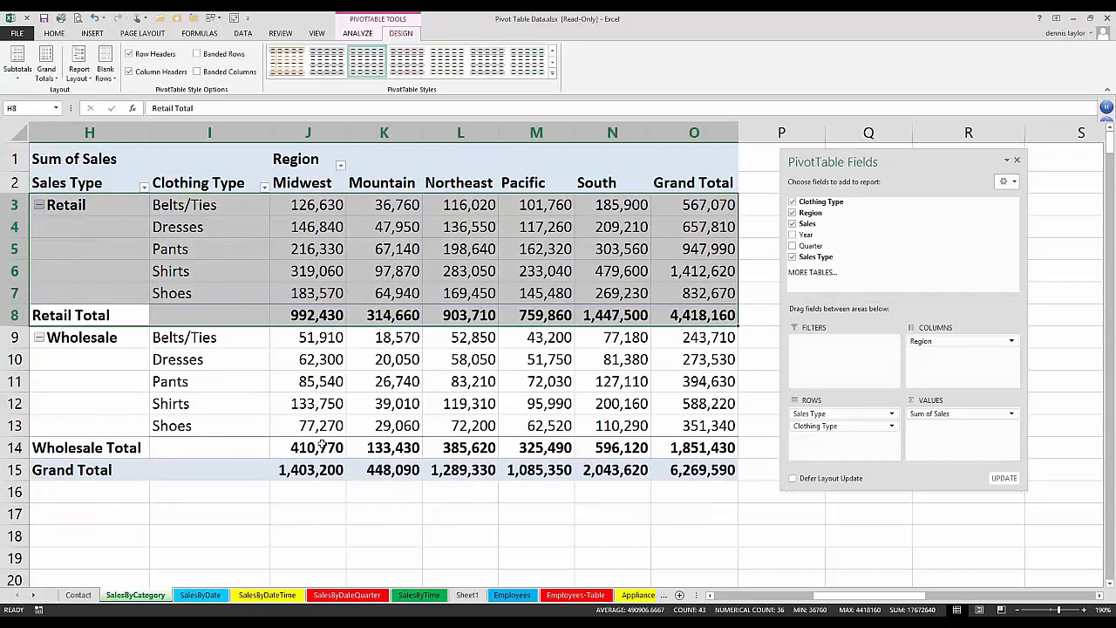
left_click_drag(87, 447, 554, 320)
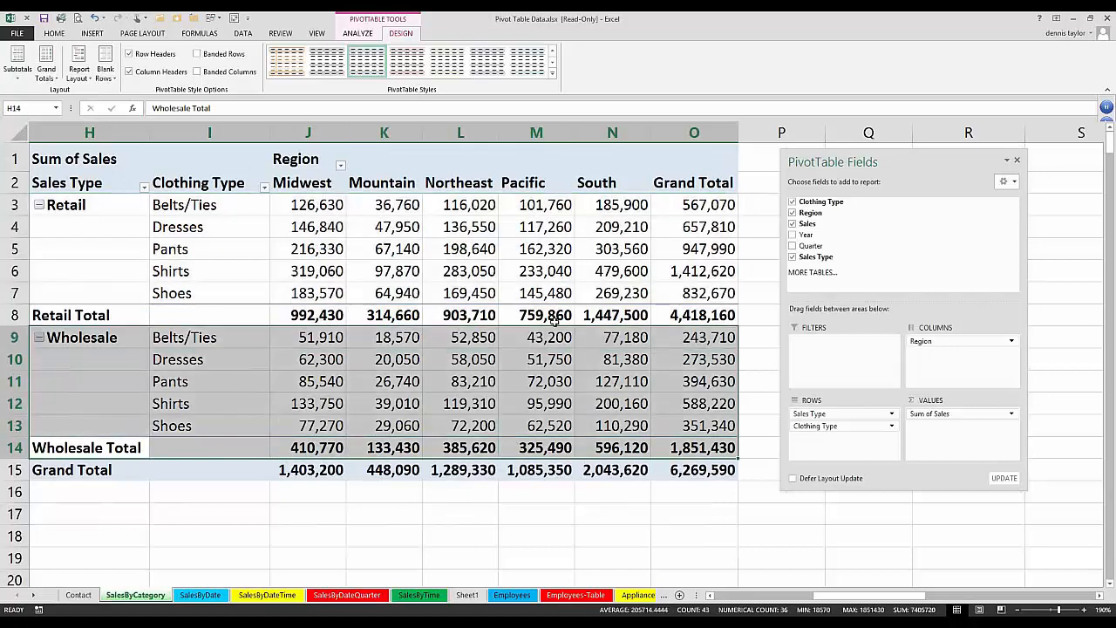
left_click(120, 206)
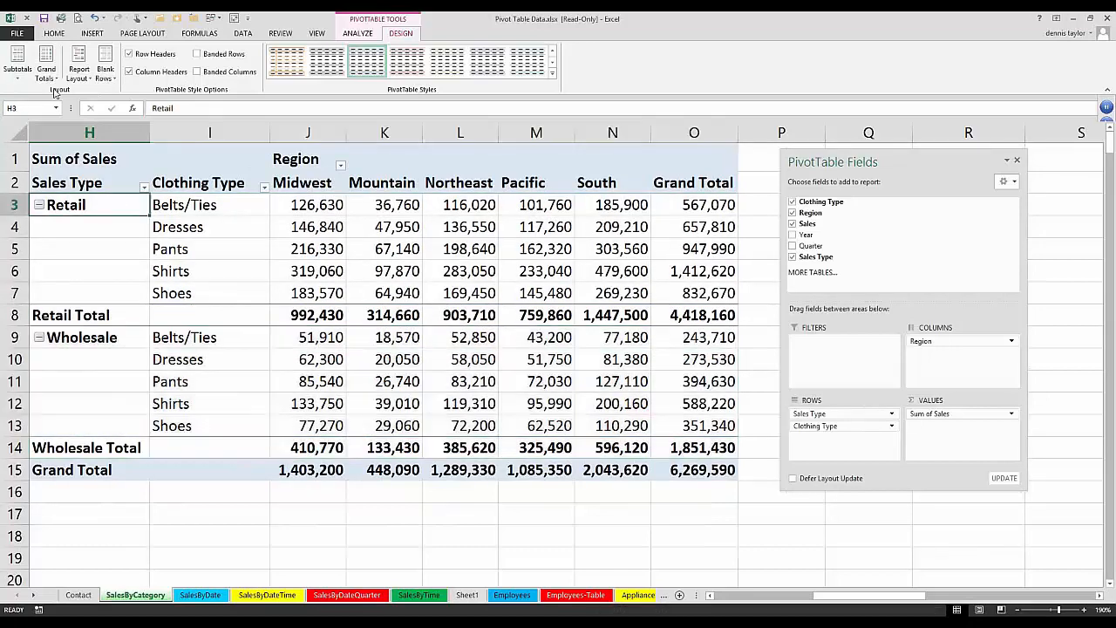
Try to show all subtotals at the top of each Sales Type group
left_click(17, 63)
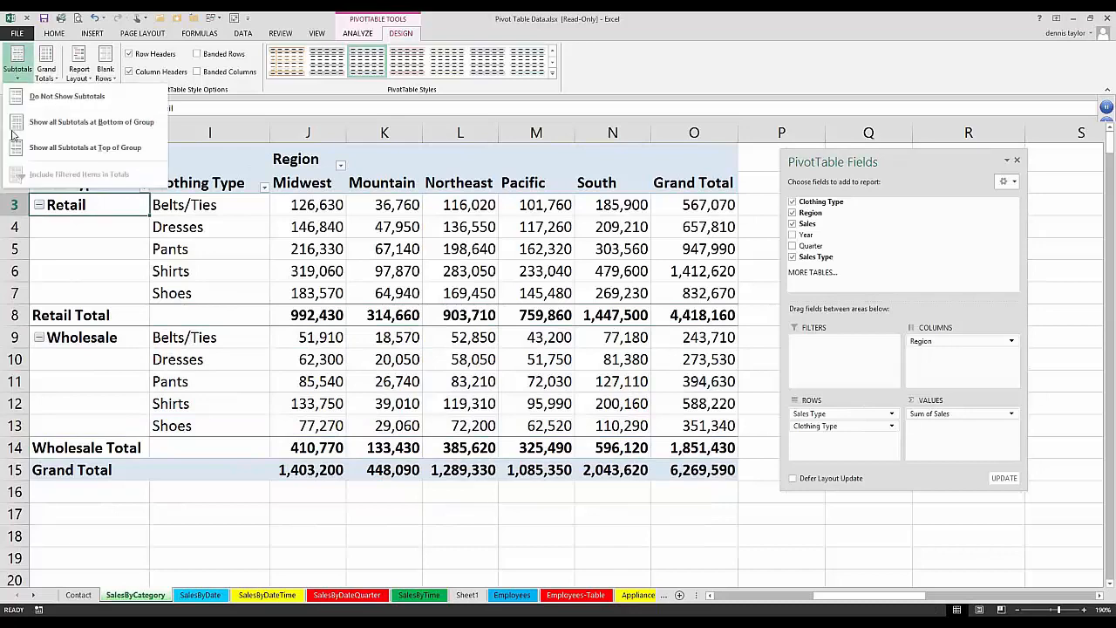
left_click(71, 150)
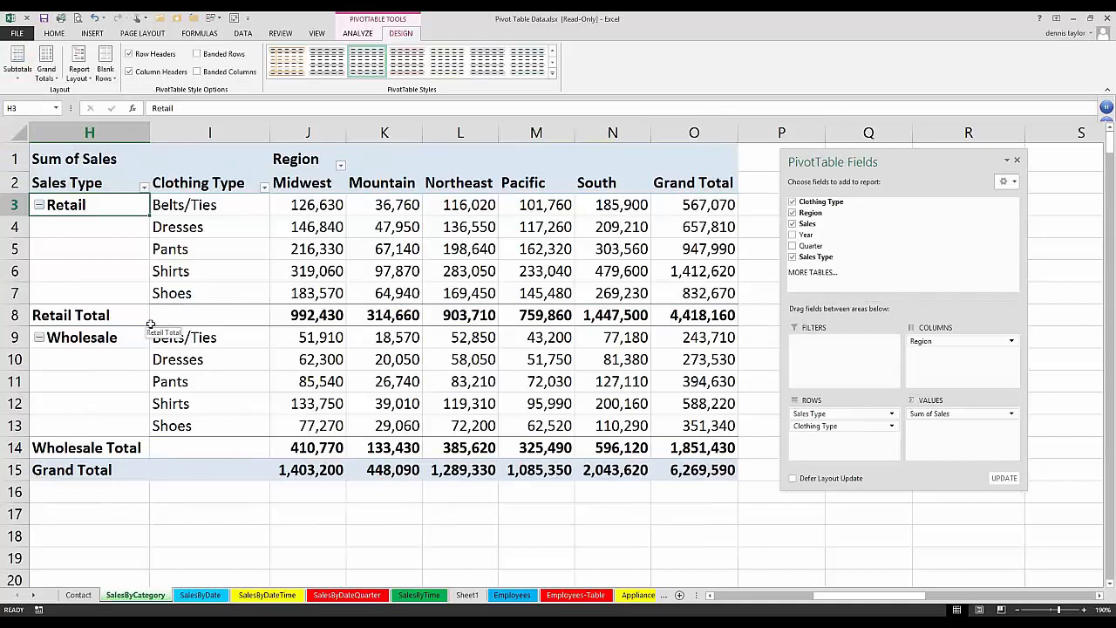
left_click(121, 291)
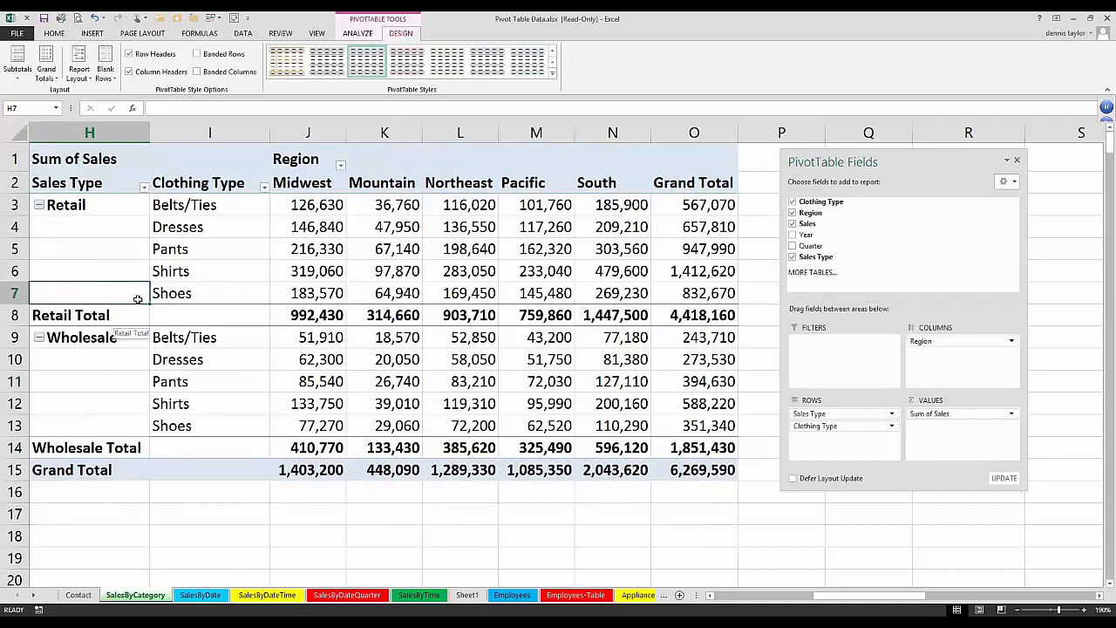
Change the PivotTable's report layout to Outline Form
left_click(18, 59)
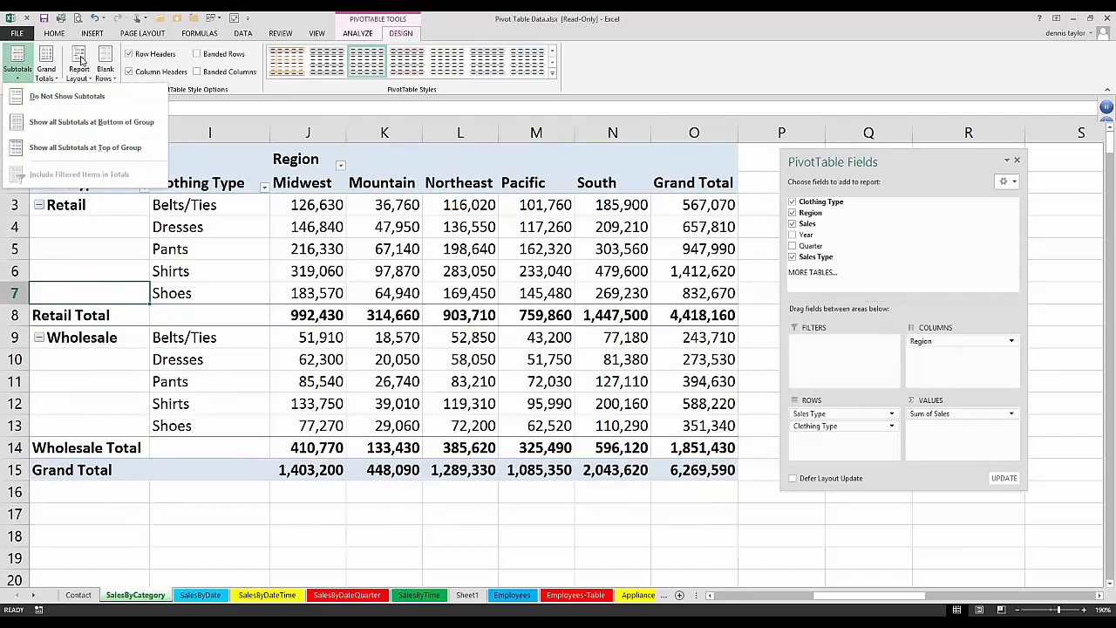
left_click(80, 63)
left_click(80, 64)
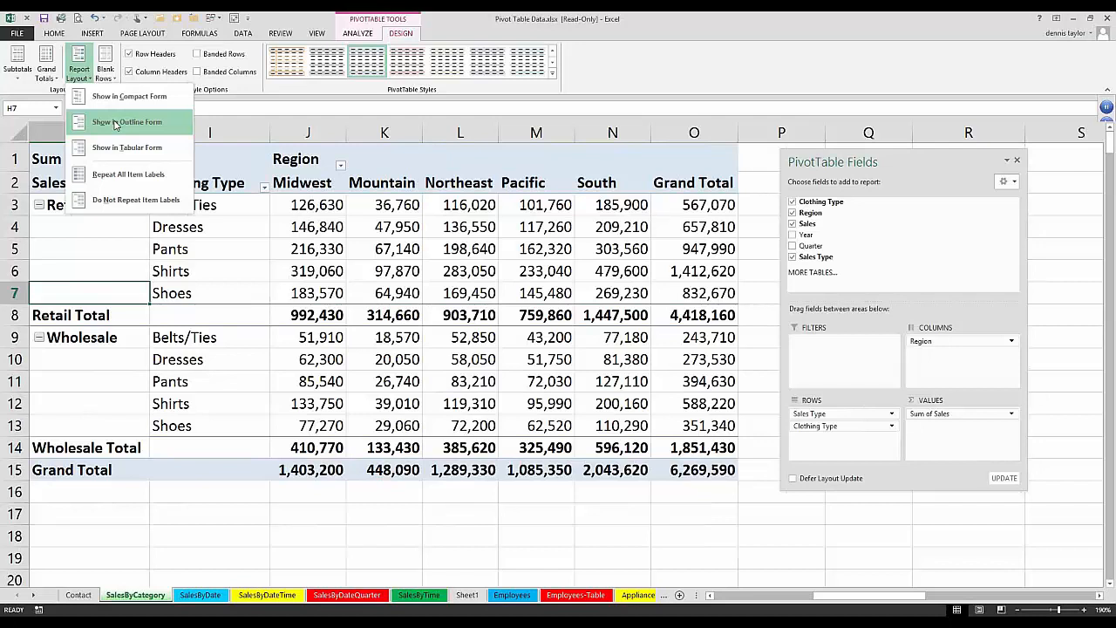
left_click(114, 125)
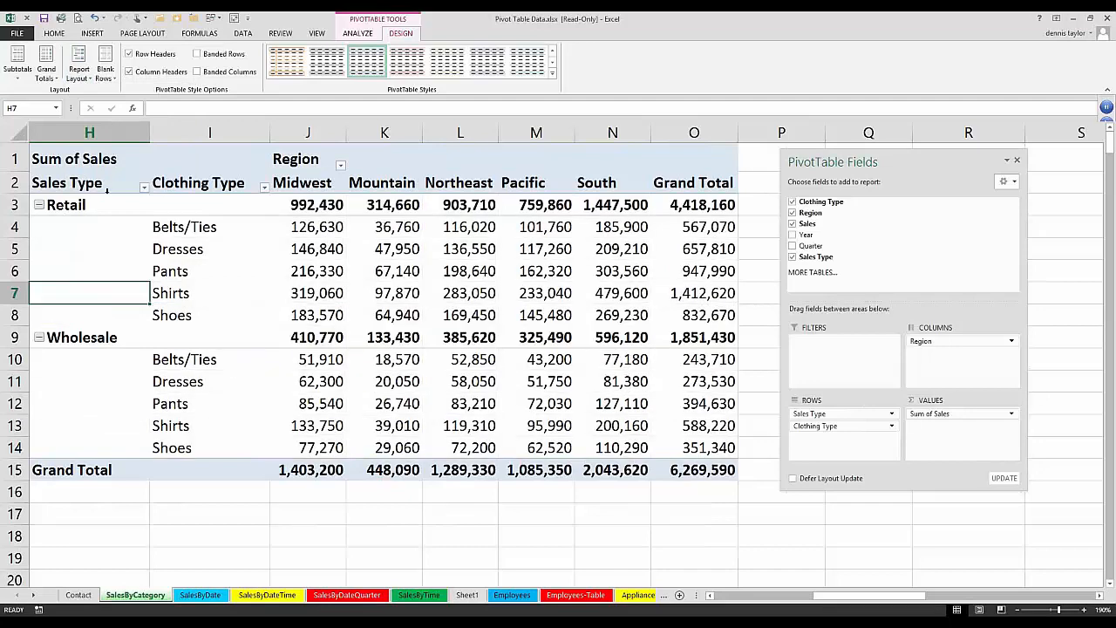
Highlight the Retail block including its subtotal row, and select the Northeast sales cell for wholesale Shirts
left_click_drag(345, 202, 209, 204)
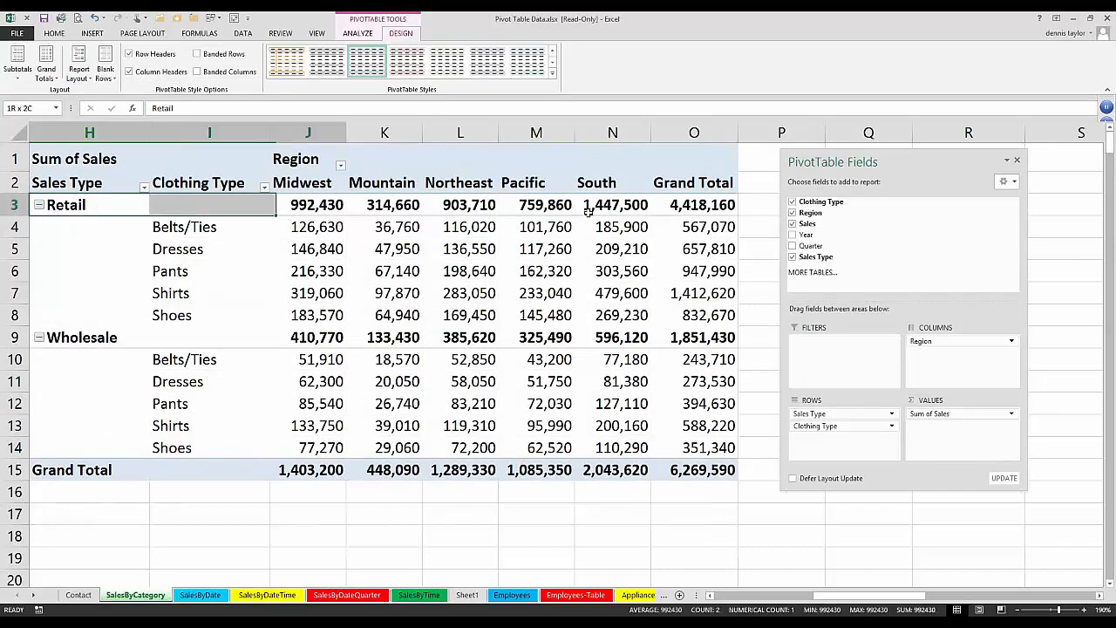
left_click_drag(588, 211, 697, 206)
left_click_drag(689, 288, 687, 312)
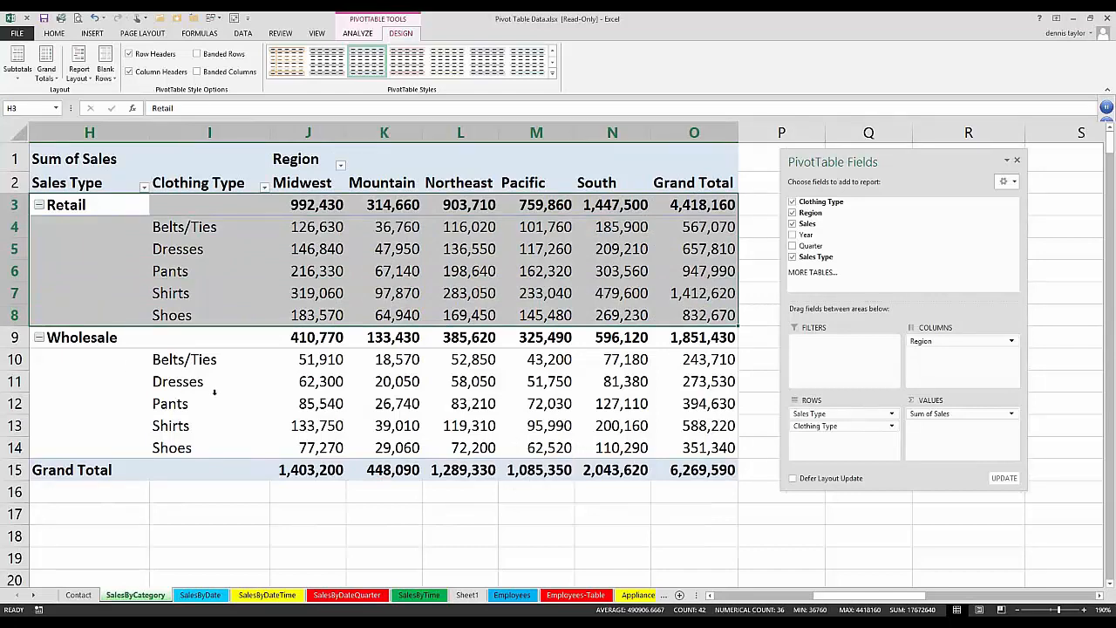
left_click(218, 408)
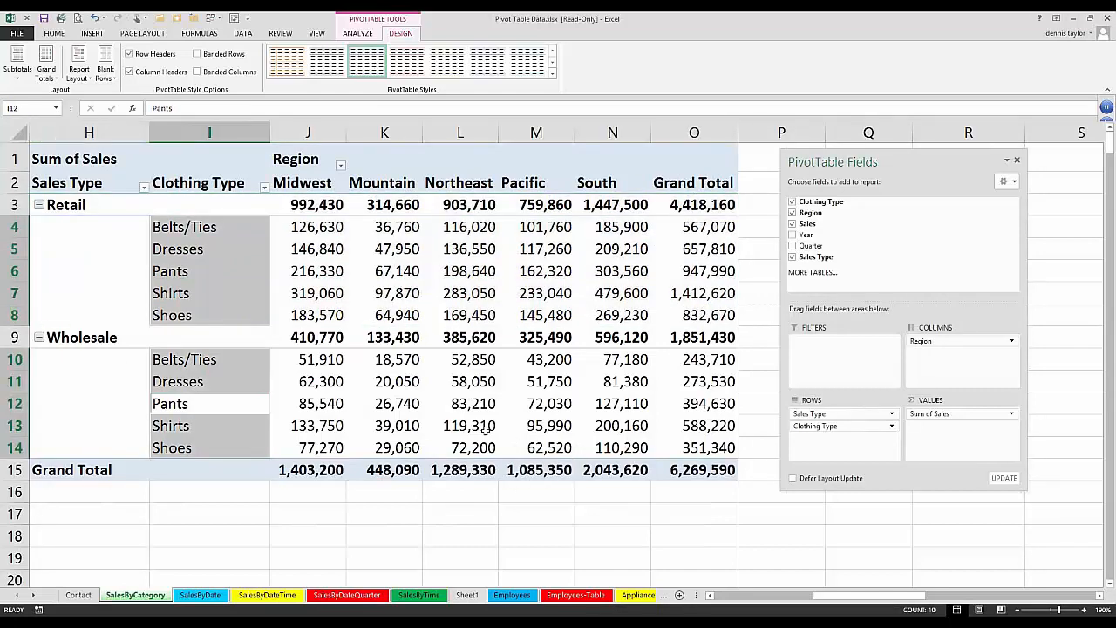
left_click(478, 424)
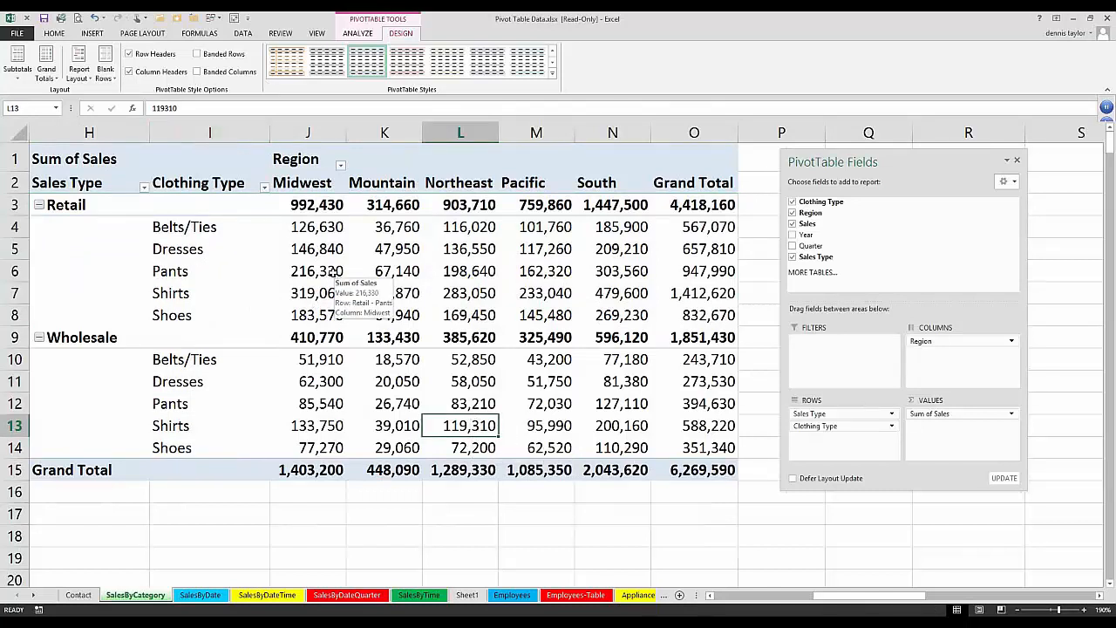
Change the PivotTable's report layout to Compact Form and highlight the row labels and the region headings through Grand Total
left_click(80, 63)
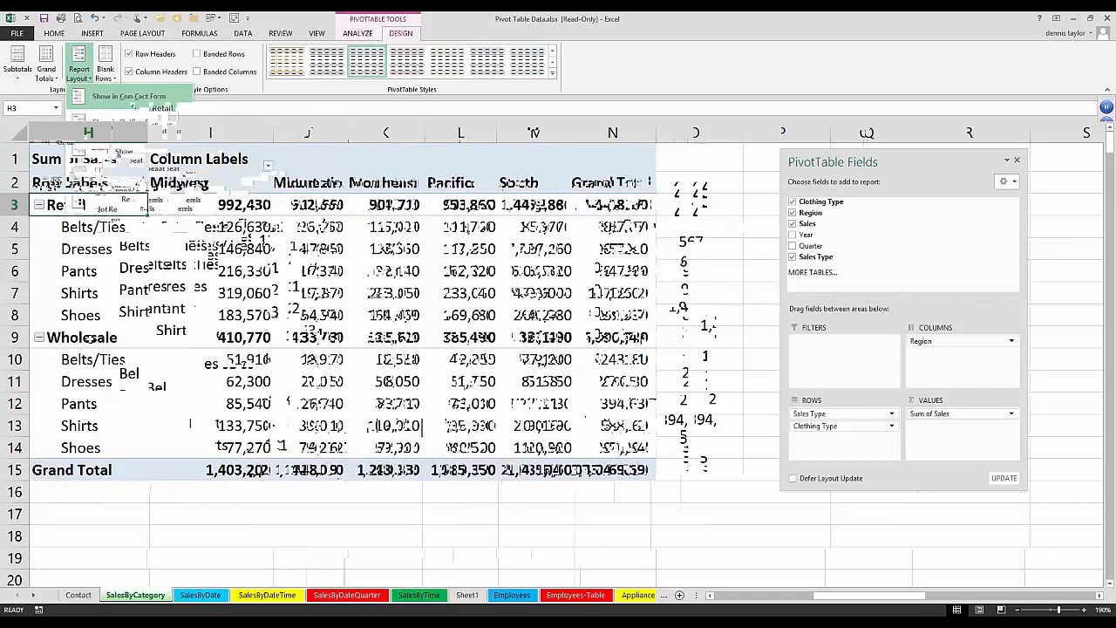
left_click_drag(87, 205, 80, 448)
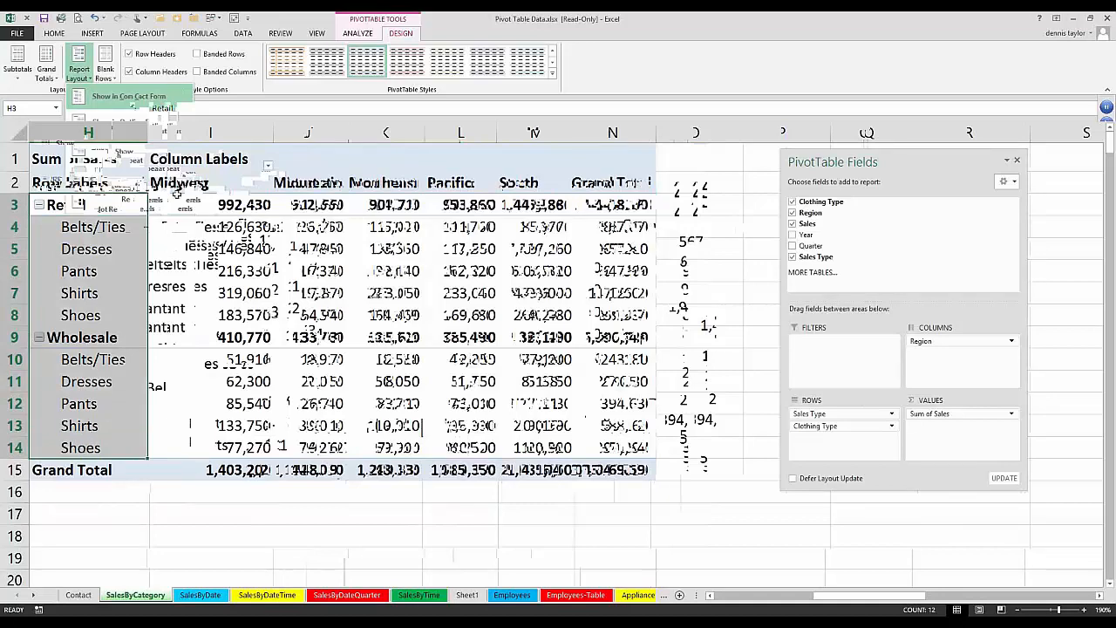
left_click_drag(179, 182, 608, 196)
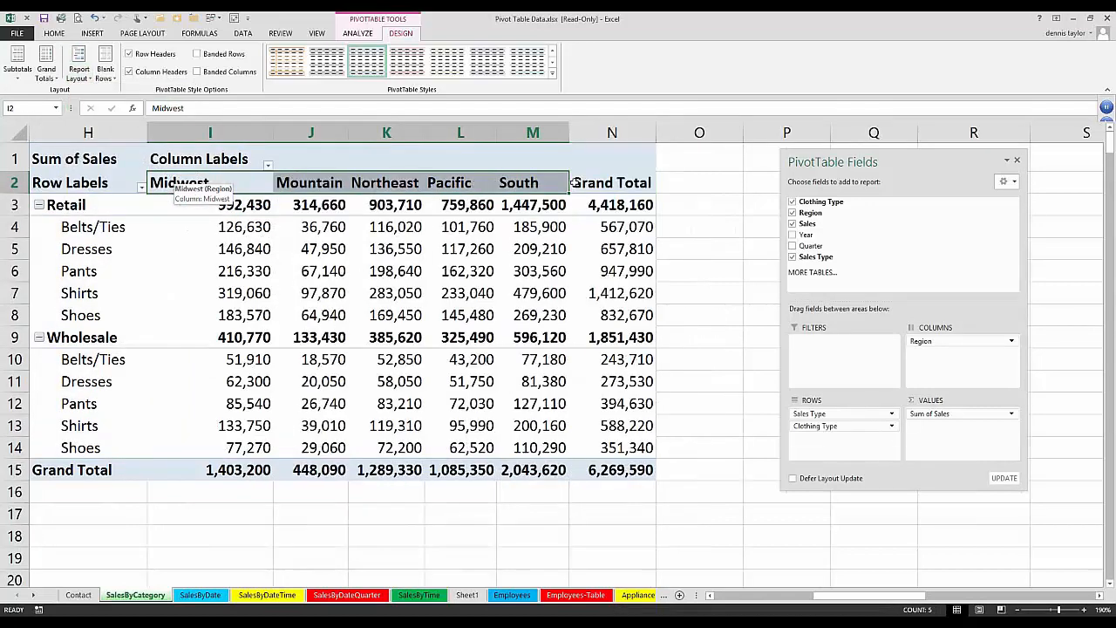
left_click_drag(532, 183, 612, 184)
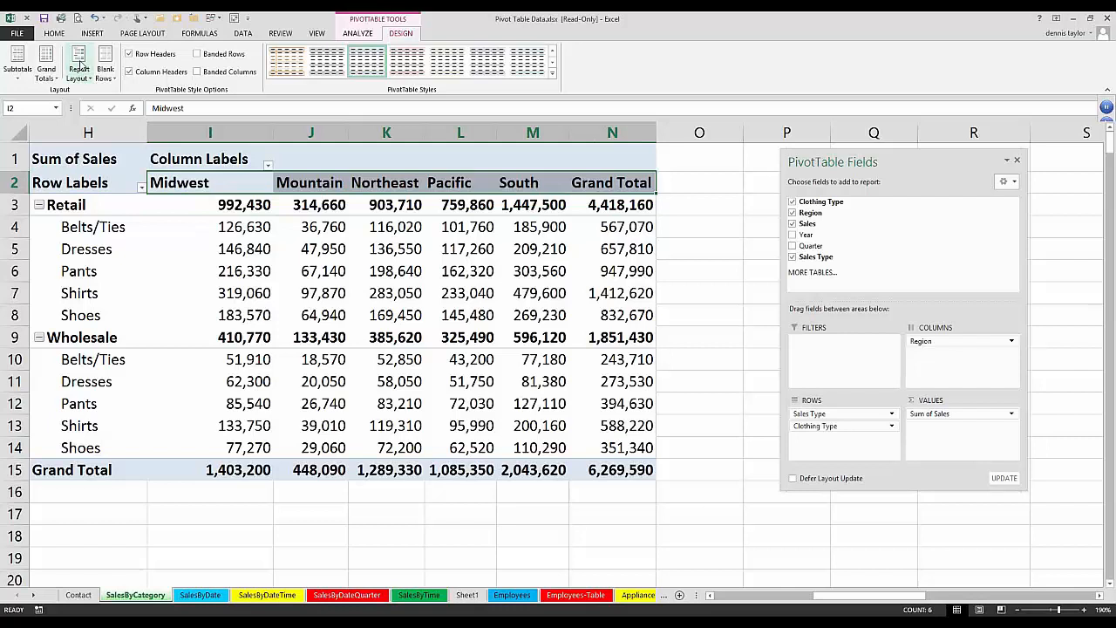
Set the PivotTable's report layout to Outline Form and select the Region and Clothing Type headings
left_click(79, 69)
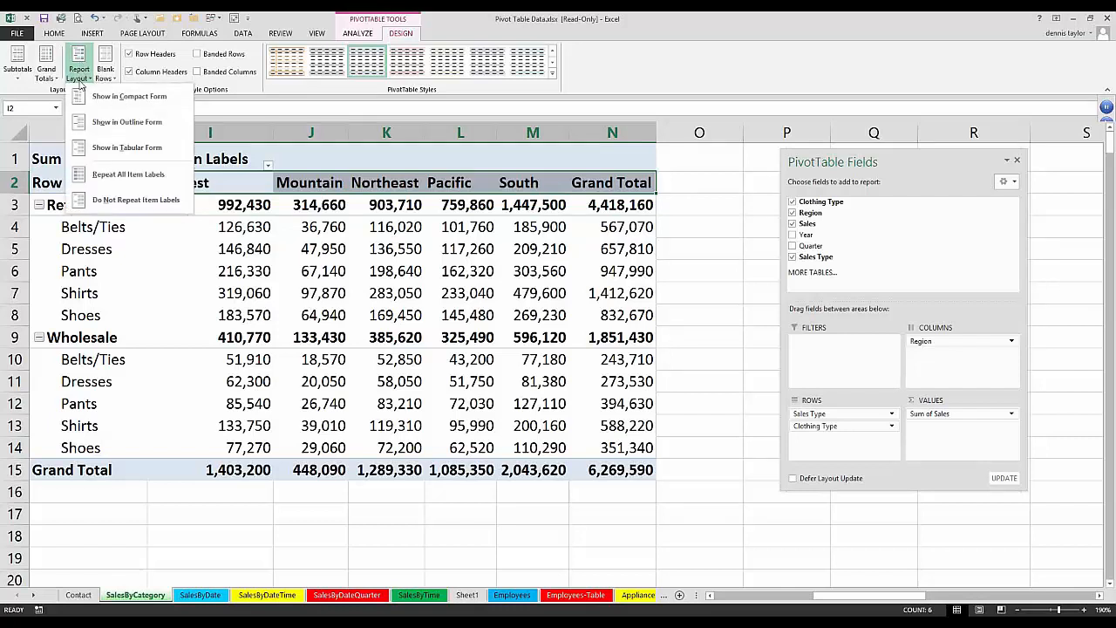
left_click(109, 124)
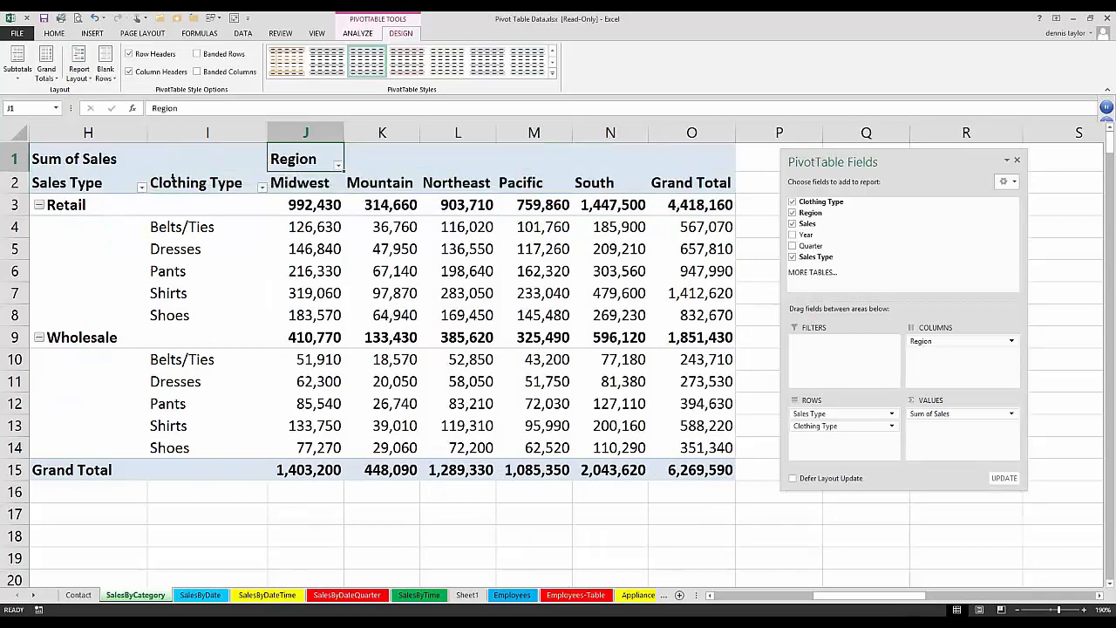
left_click(292, 161)
left_click(209, 185)
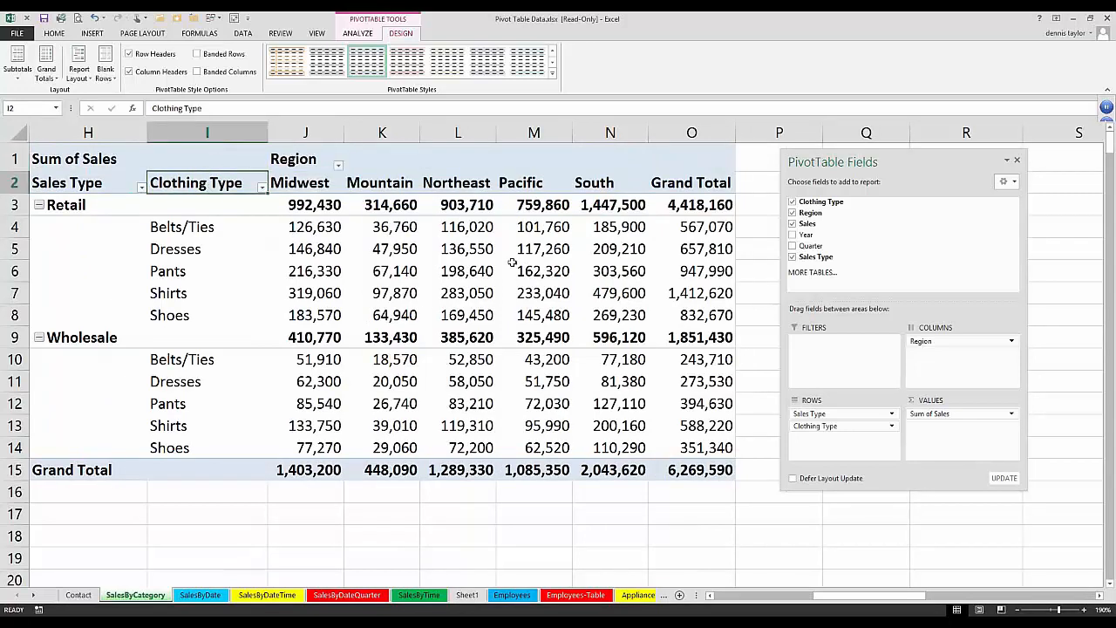
Try filtering Clothing Type to only Belts/Ties and Shoes, and undo the filter
left_click(262, 189)
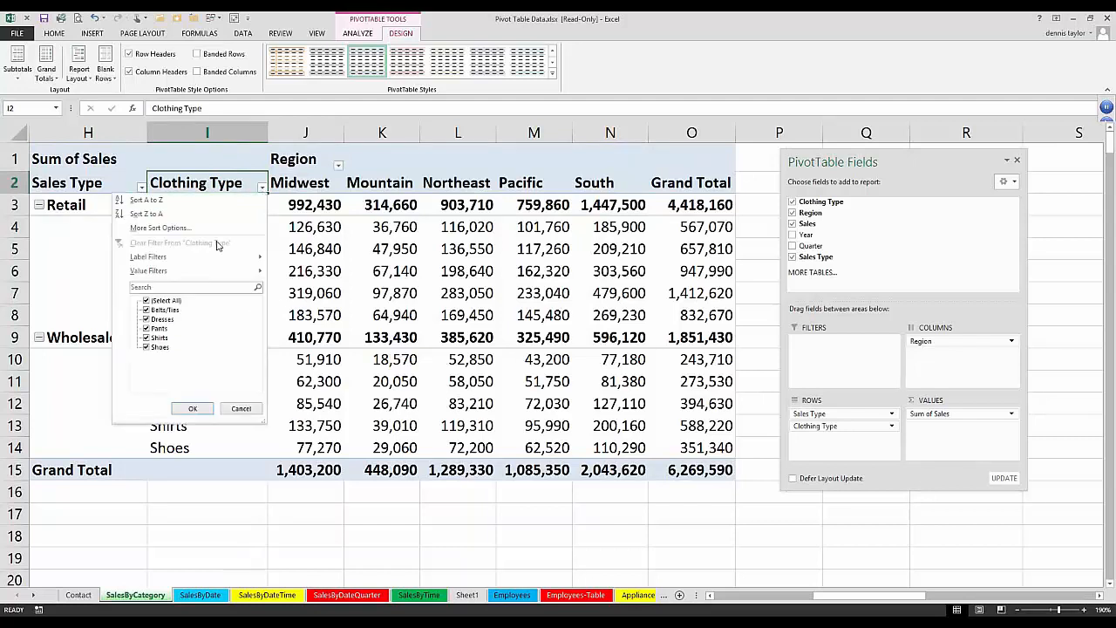
left_click(146, 301)
left_click(146, 311)
left_click(146, 347)
left_click(193, 408)
left_click(192, 408)
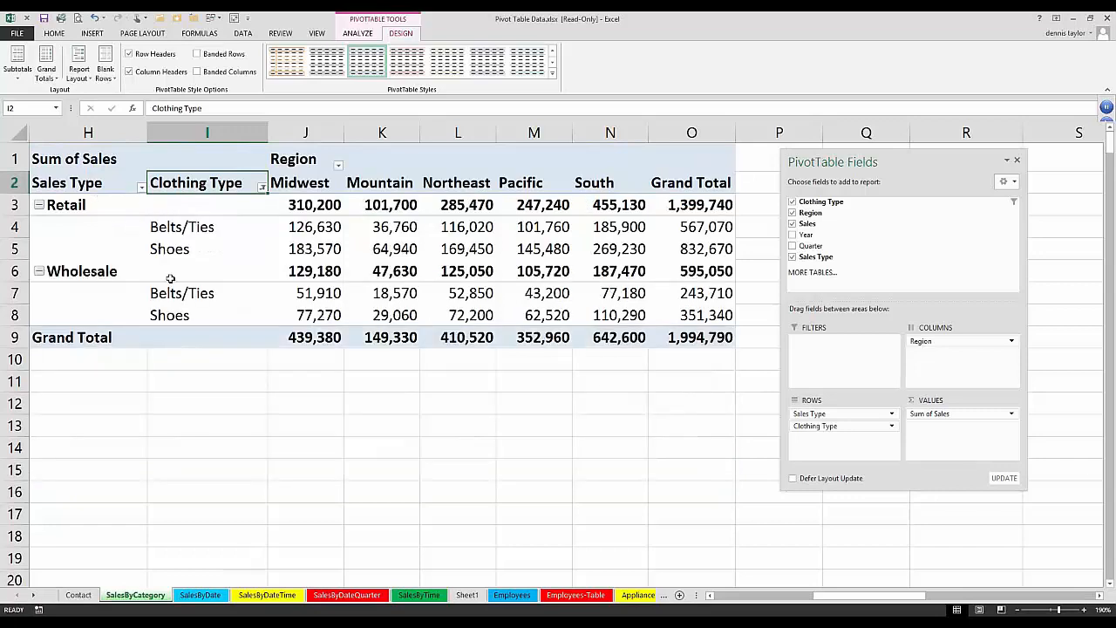
left_click(672, 338)
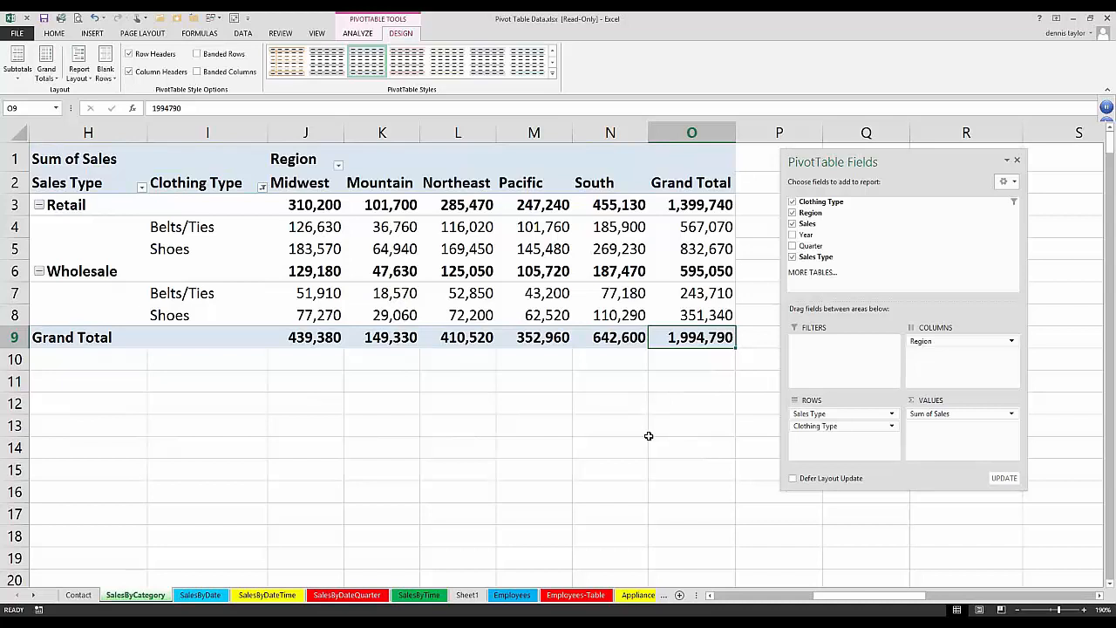
key("ctrl+z")
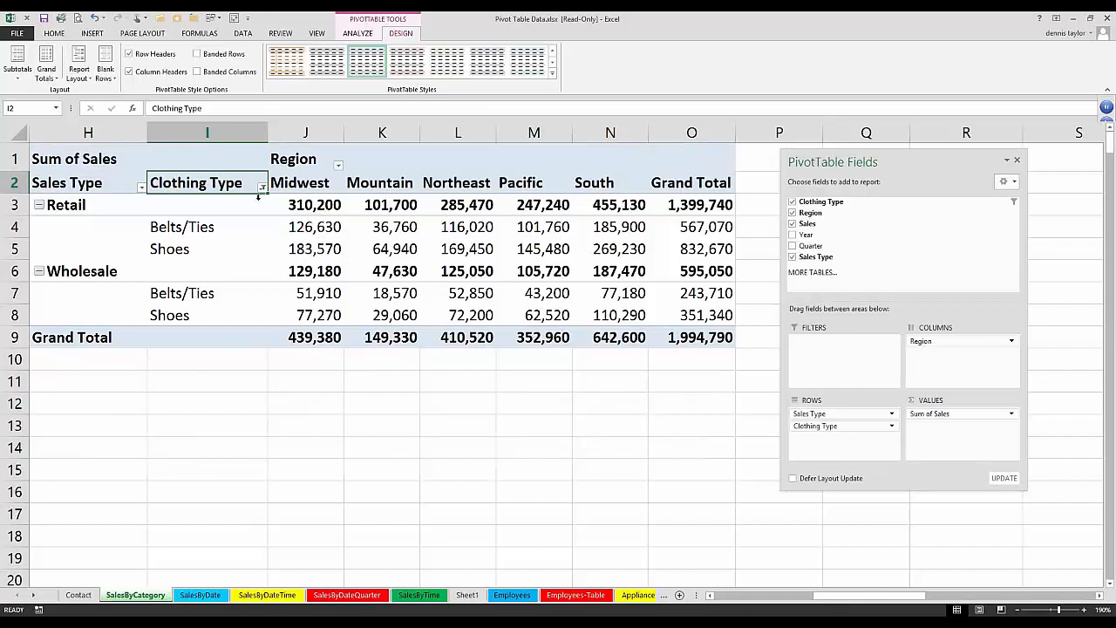
key("ctrl+z")
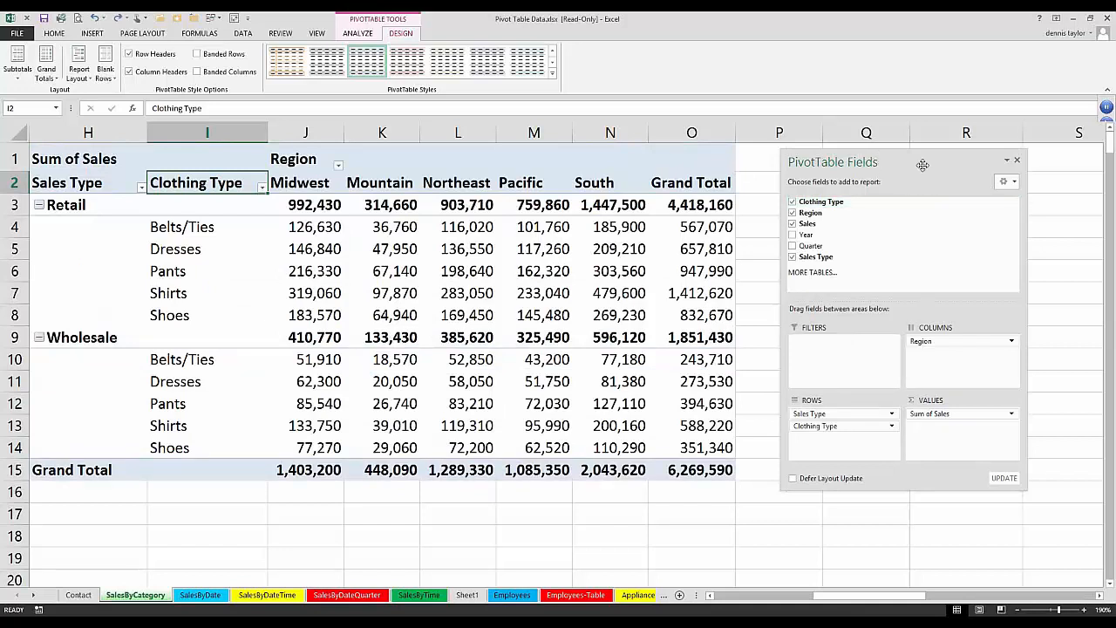
Add the Year field to the PivotTable's Filters area and highlight the whole table below it
left_click_drag(922, 165, 965, 172)
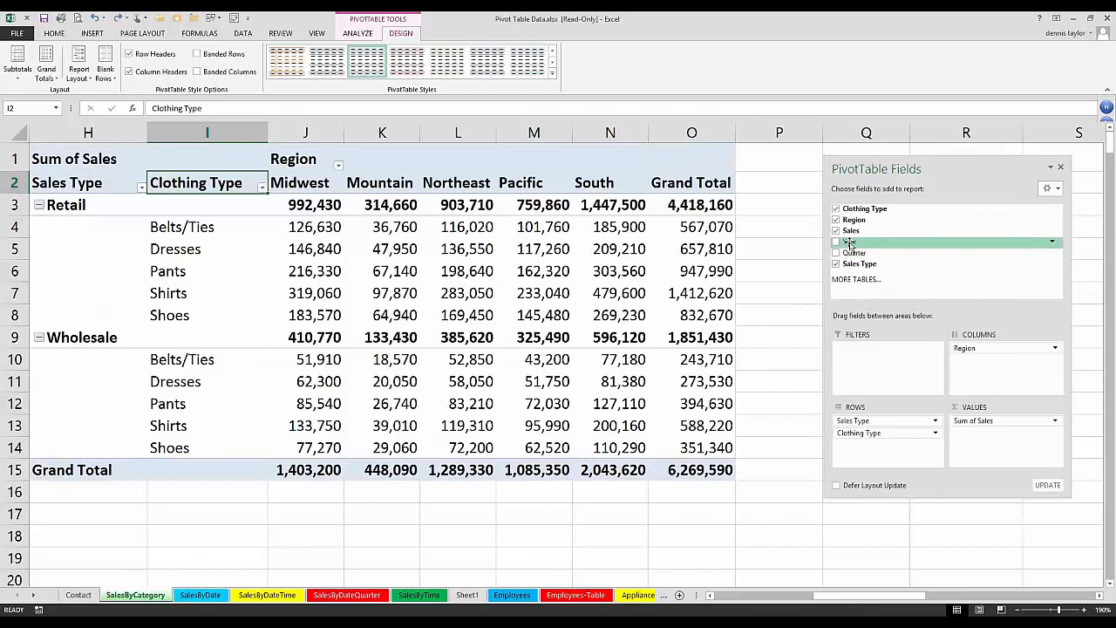
left_click_drag(849, 243, 864, 354)
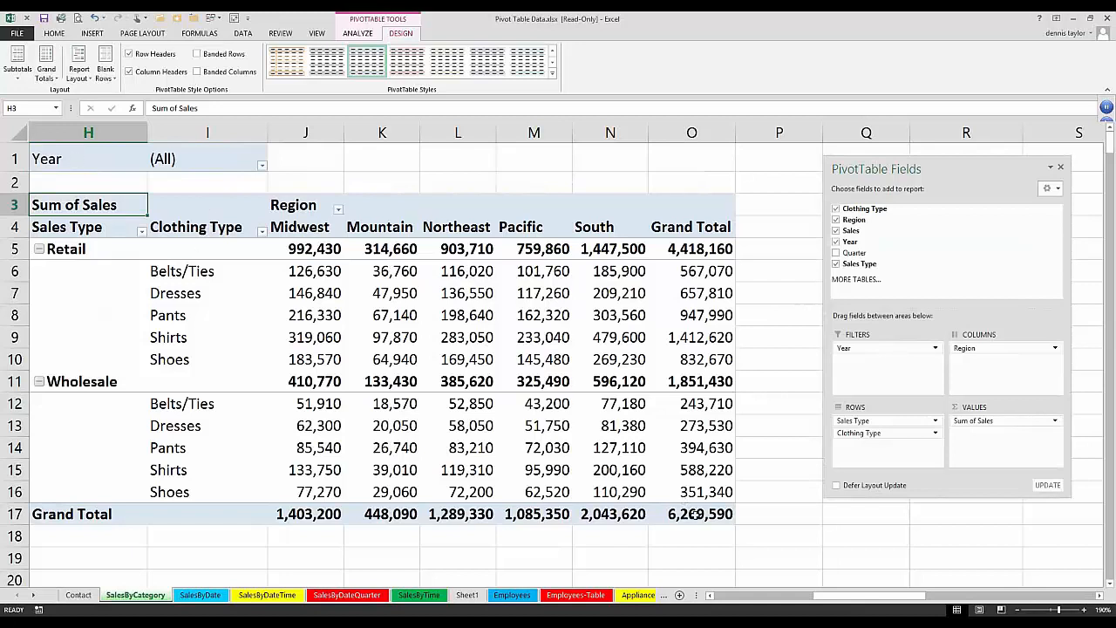
left_click_drag(697, 514, 52, 208)
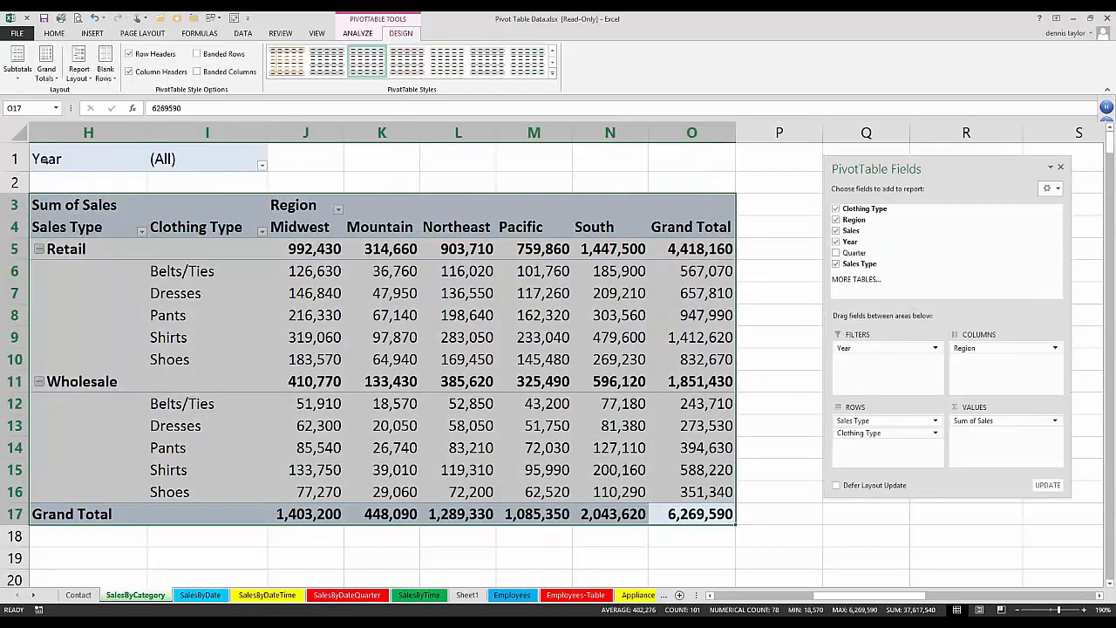
Filter the PivotTable by Year to show only 2012
left_click(365, 157)
left_click(261, 165)
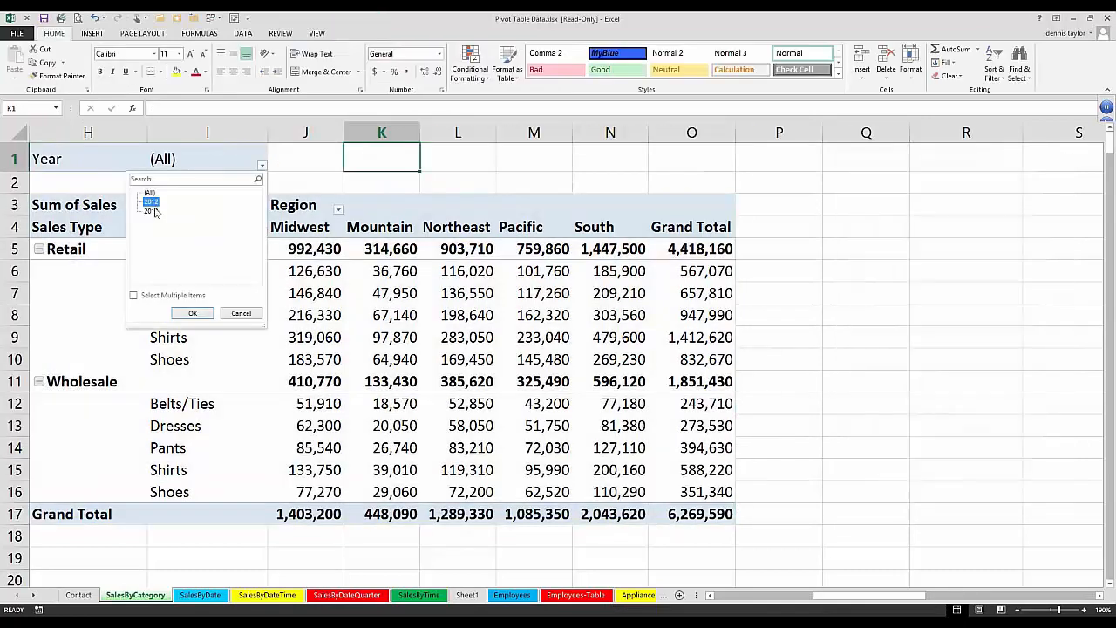
left_click(192, 314)
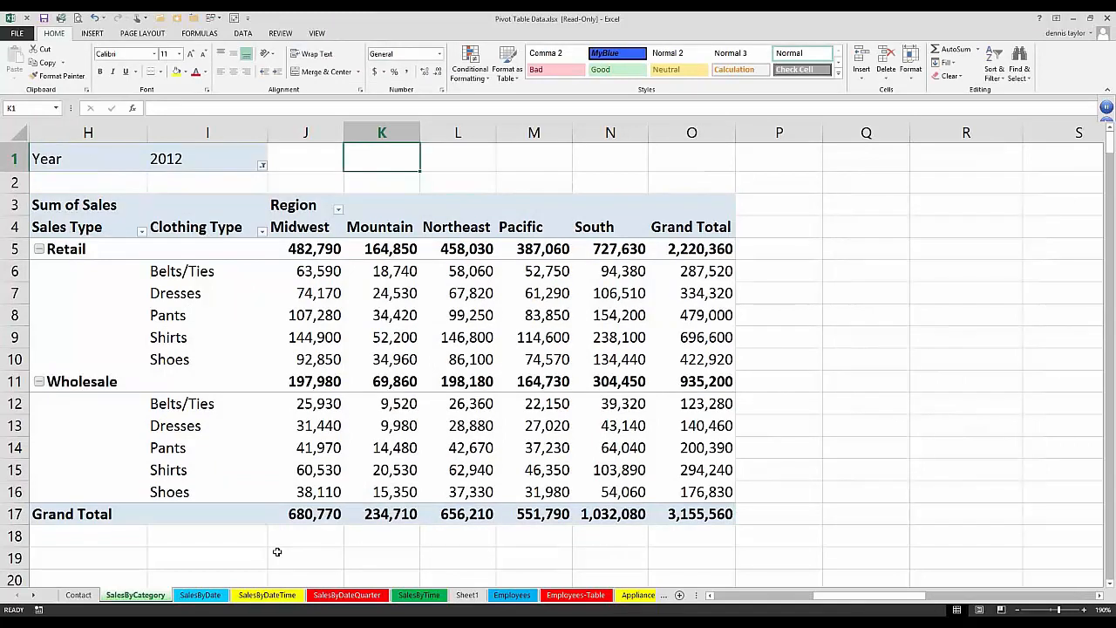
Switch the Year filter to 2013 and select the retail Belts/Ties label
left_click(261, 165)
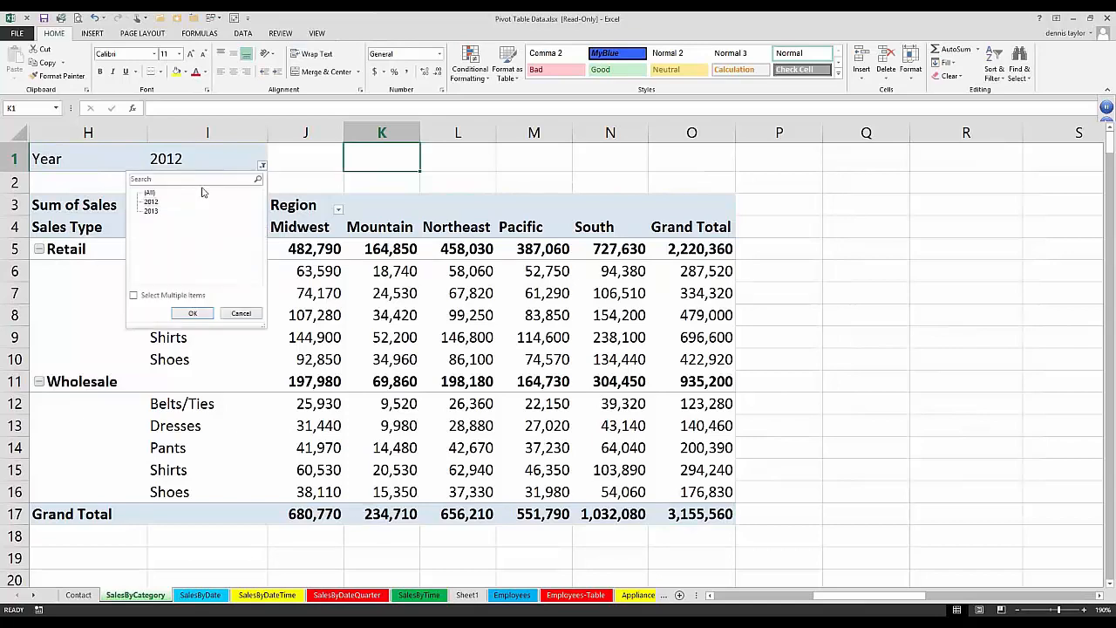
left_click(152, 211)
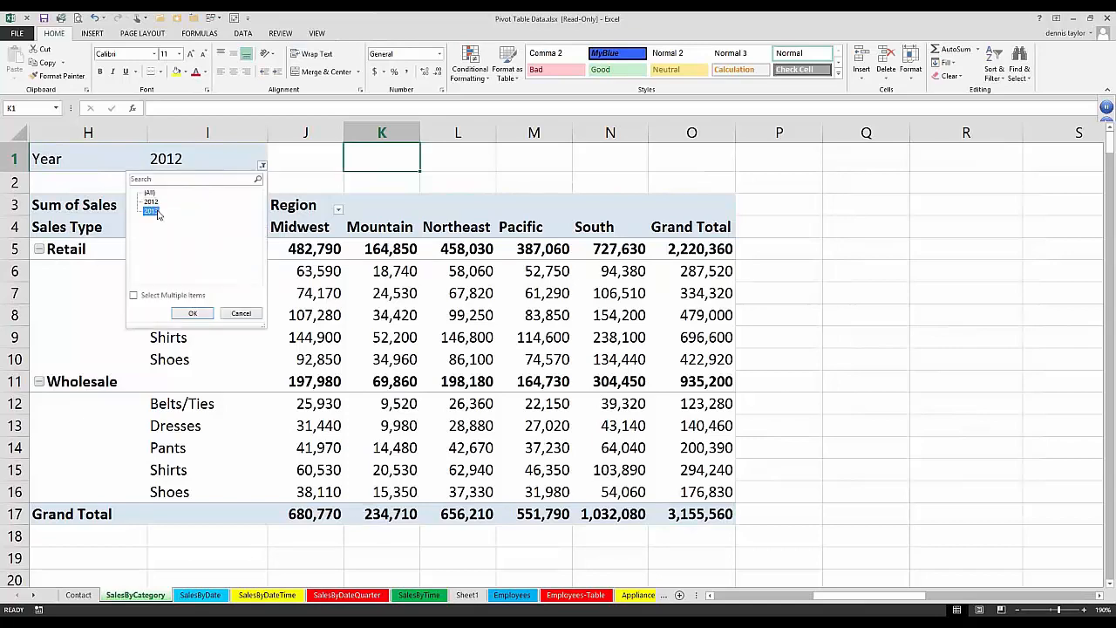
left_click(189, 312)
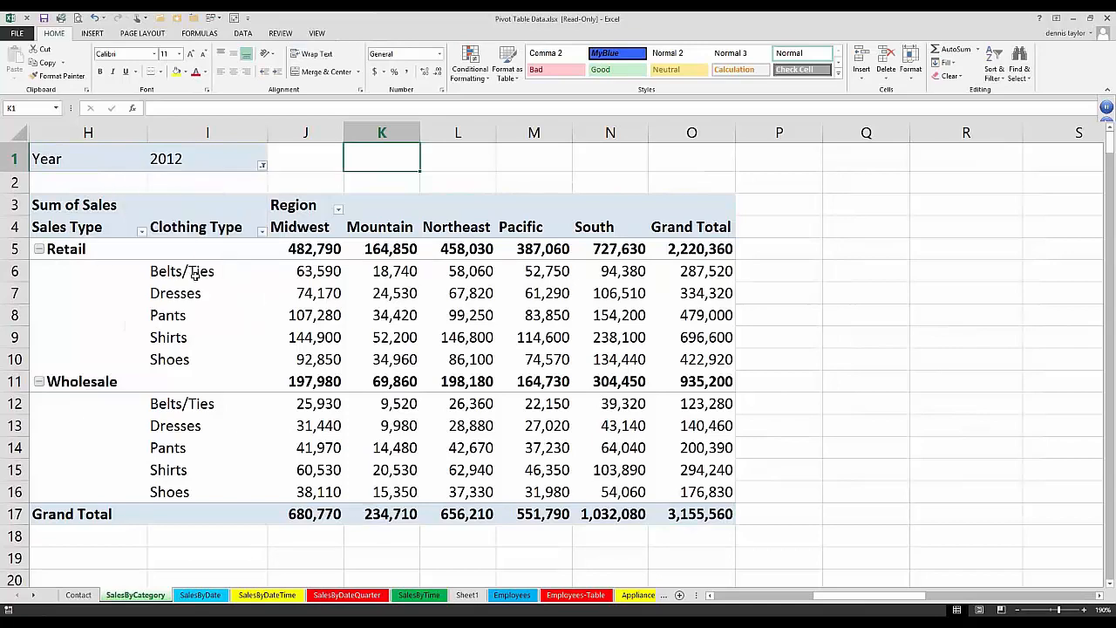
left_click(248, 280)
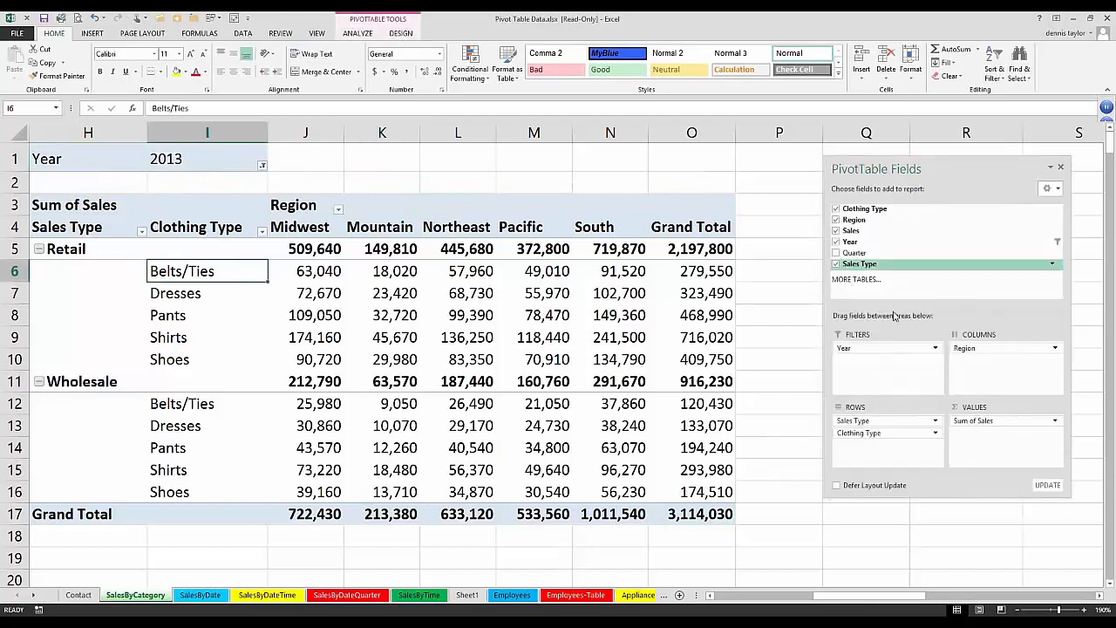
Reset the Year filter to (All)
left_click(260, 167)
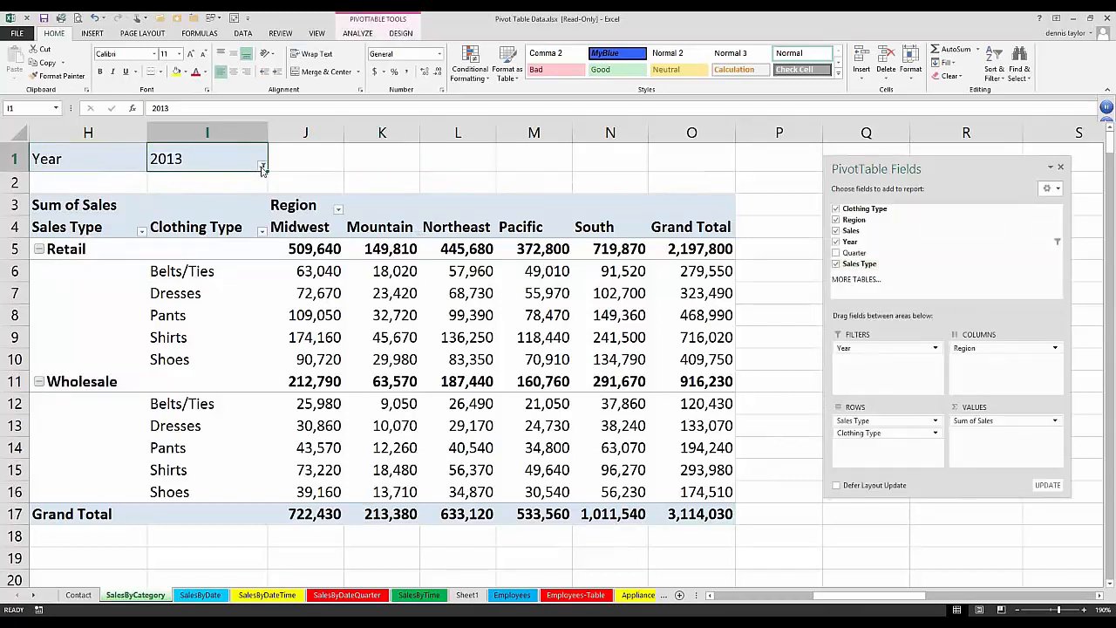
left_click(261, 166)
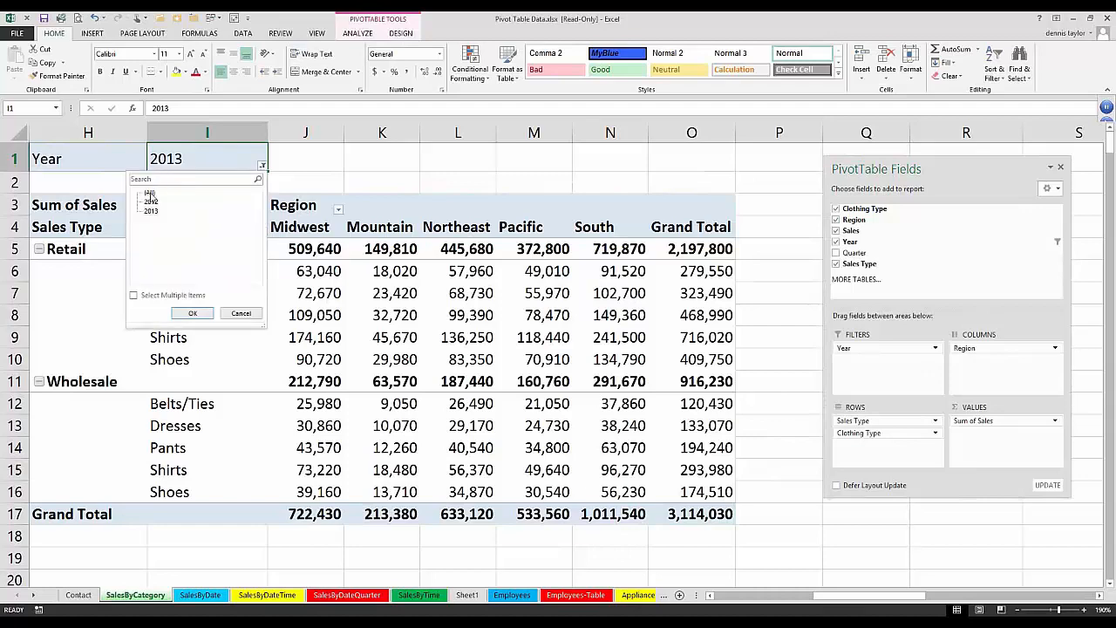
left_click(192, 312)
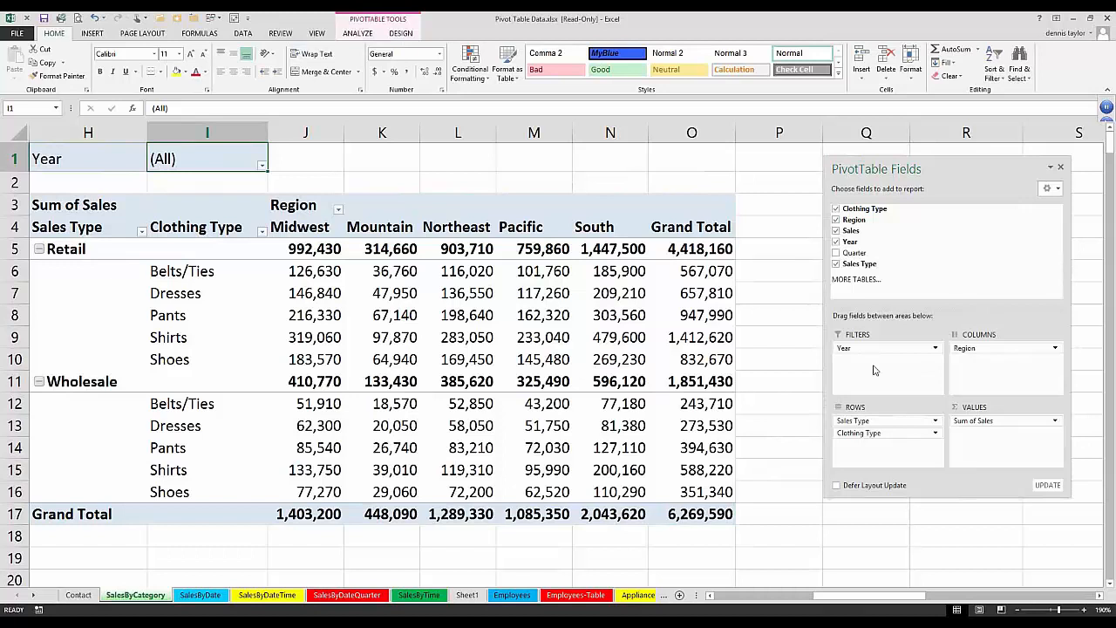
Move the Year field from Filters to Rows, placing it above Sales Type
mouse_move(865, 349)
left_mouse_down()
mouse_move(865, 425)
mouse_move(856, 421)
mouse_move(854, 348)
left_mouse_up()
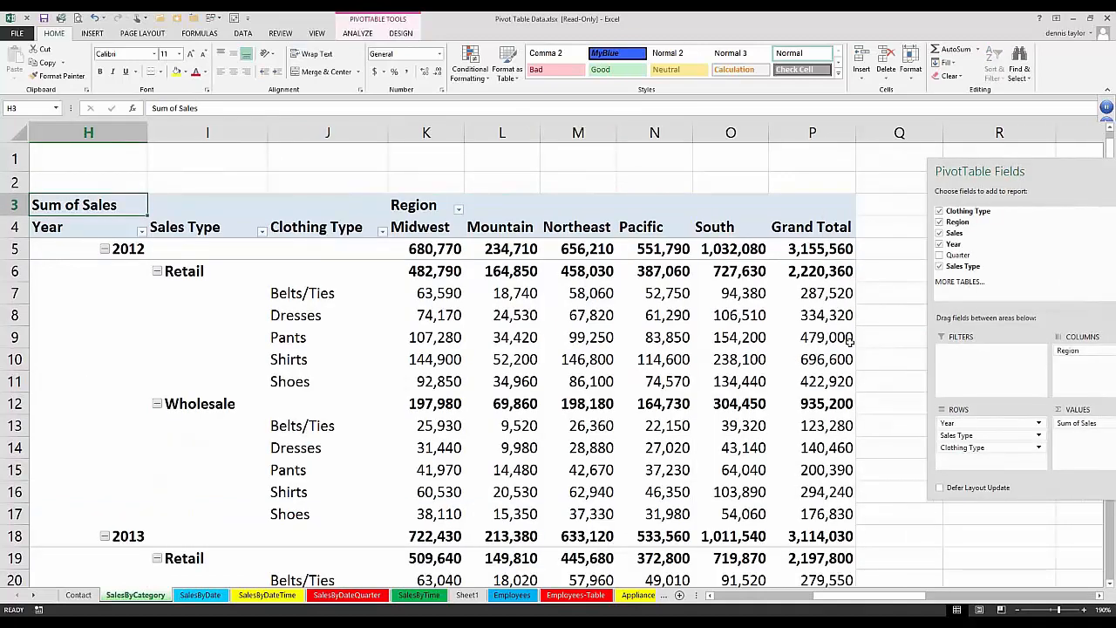
scroll(850, 340, "down", 7)
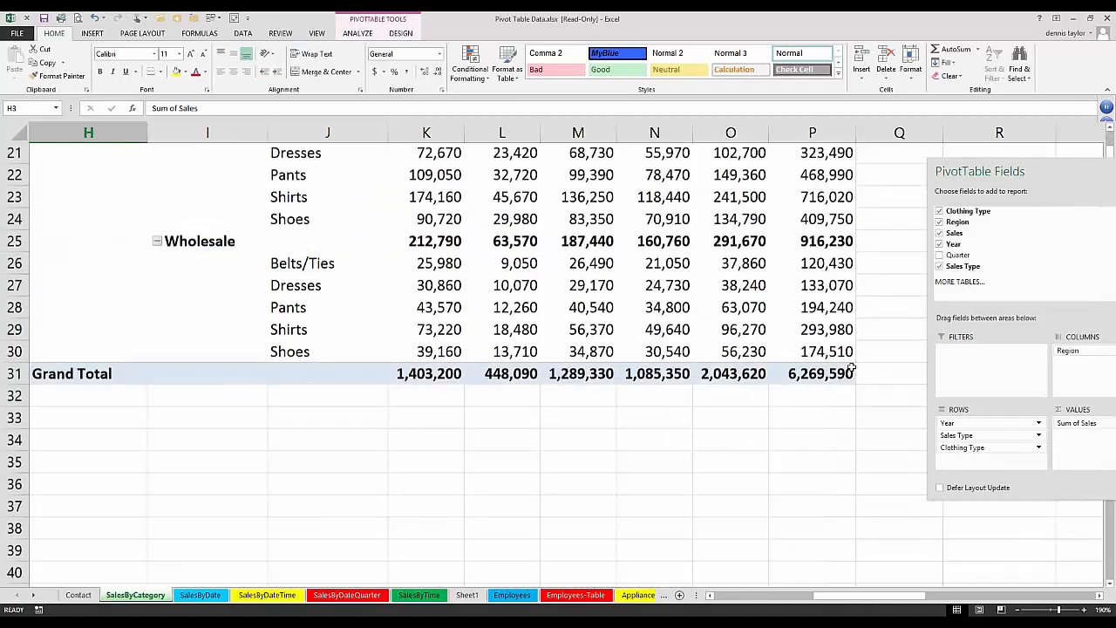
scroll(852, 367, "up", 7)
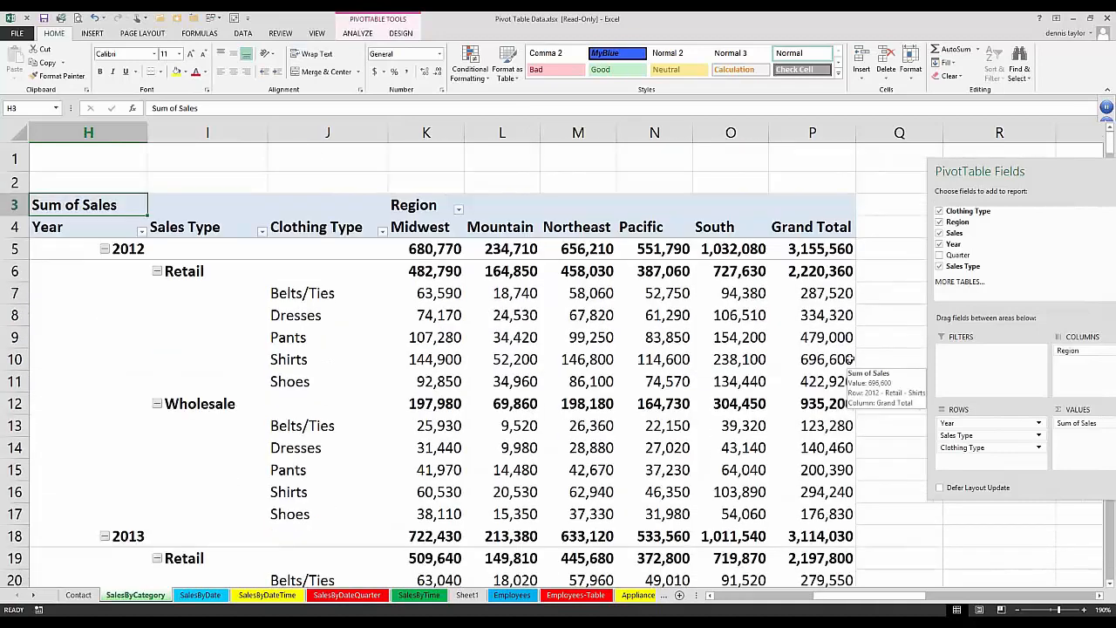
Highlight the 2012 block with its Retail and Wholesale rows, down through the 2013 total row
left_click(143, 249)
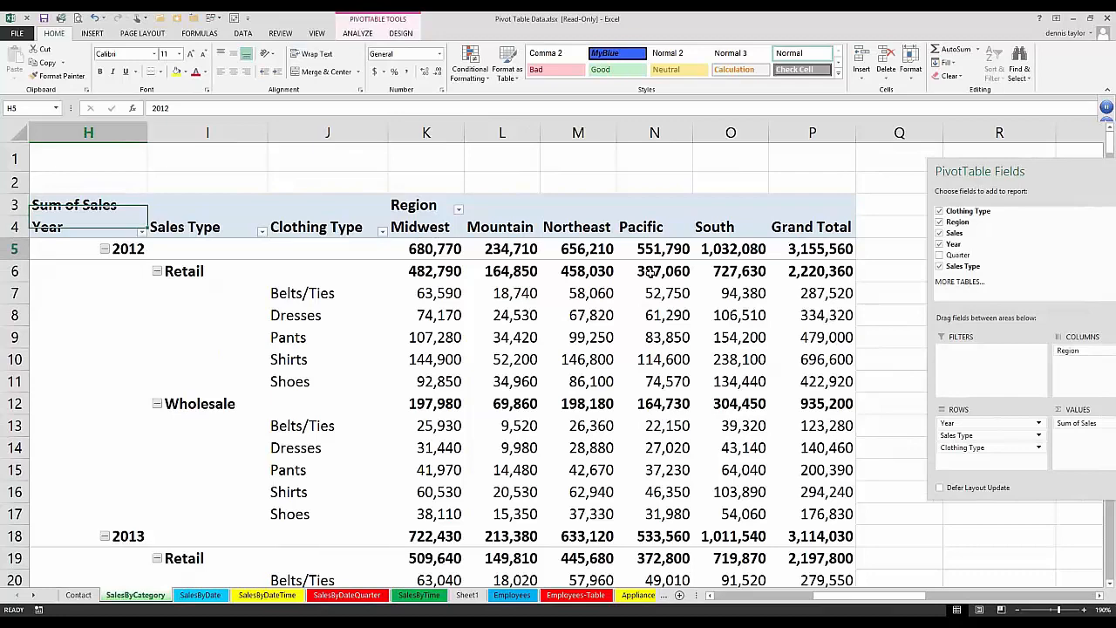
left_click_drag(651, 272, 872, 495)
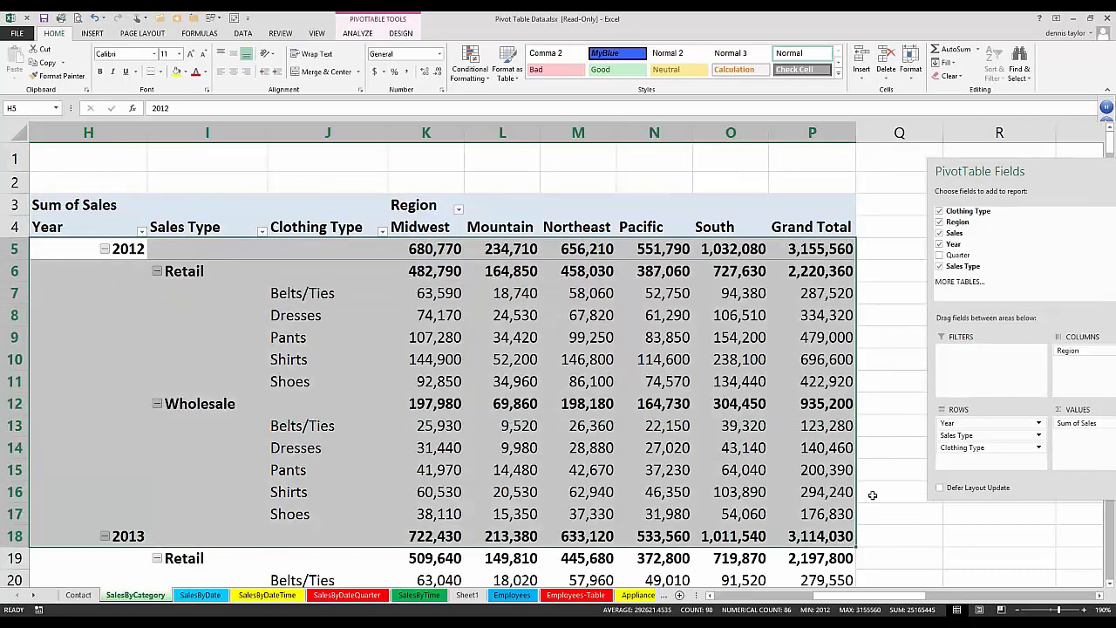
scroll(190, 208, "down", 3)
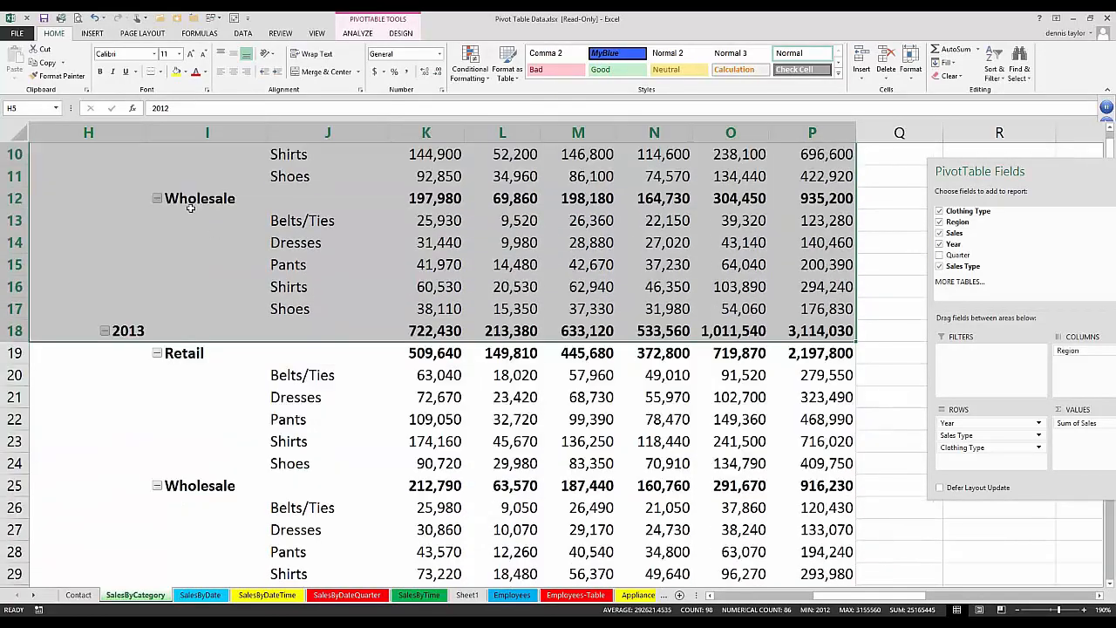
scroll(190, 207, "up", 3)
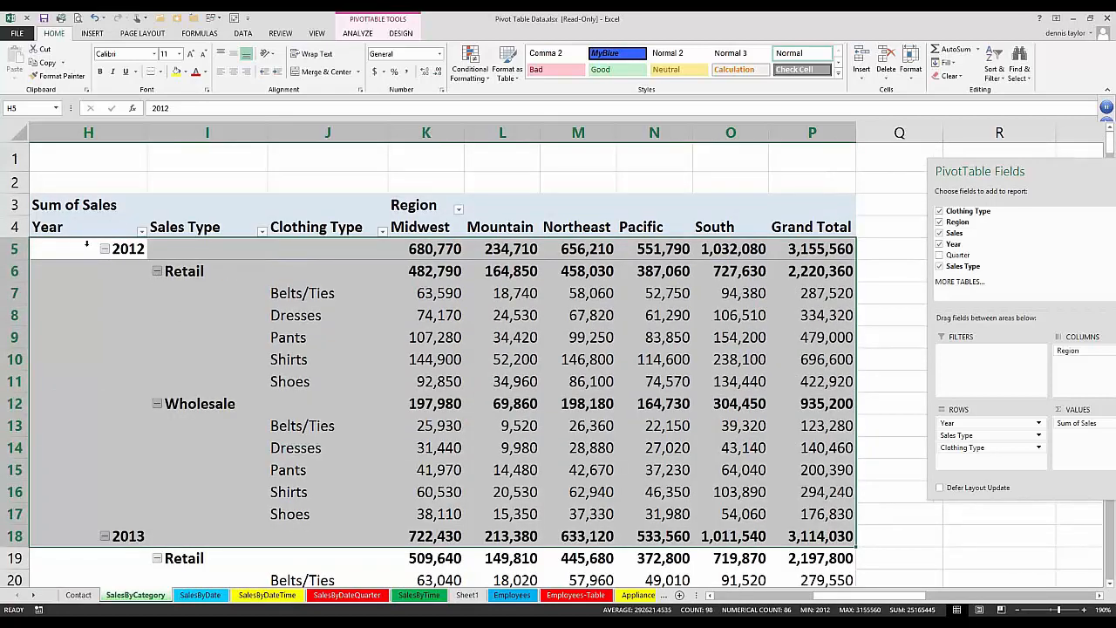
Collapse the 2012 group, and highlight its total row and the expanded 2013 block through Grand Total
left_click(86, 245)
left_click(106, 252)
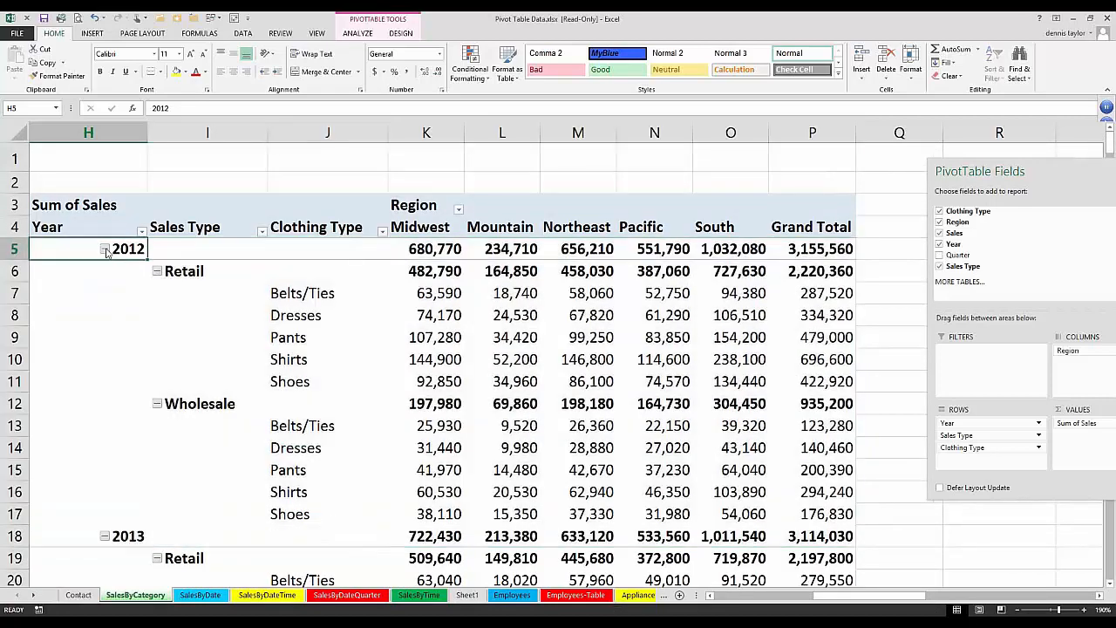
left_click(105, 250)
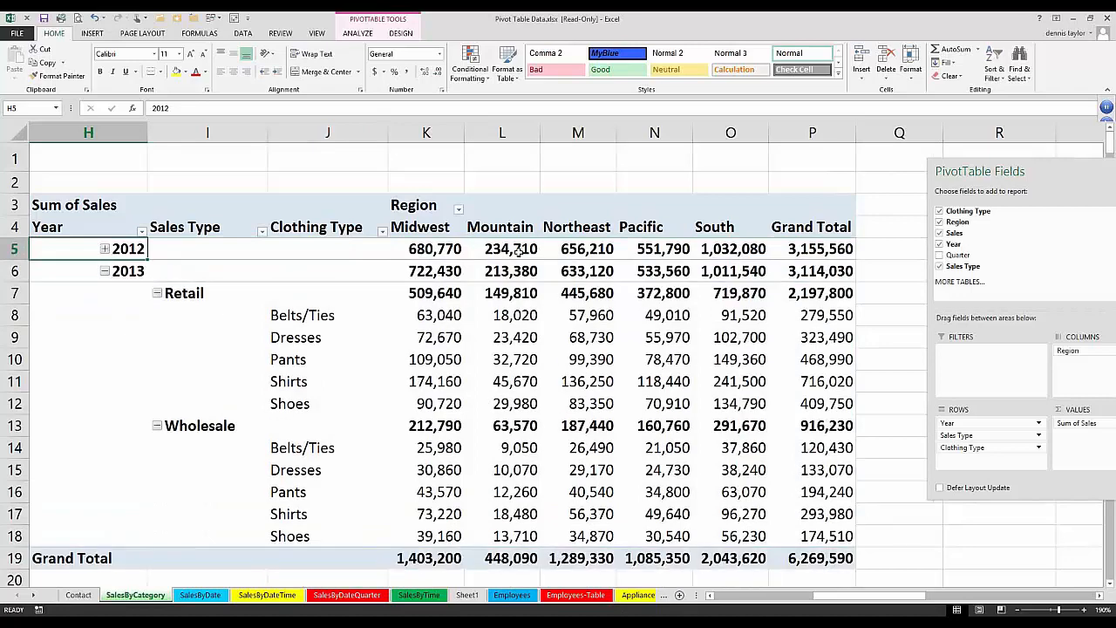
left_click(139, 248)
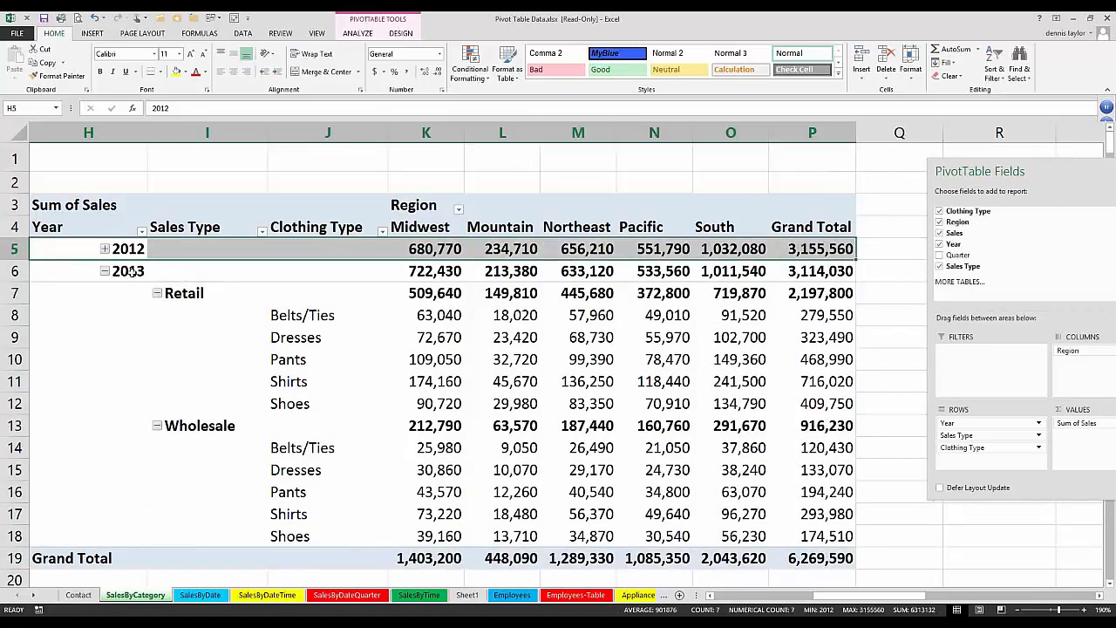
left_click_drag(748, 314, 812, 548)
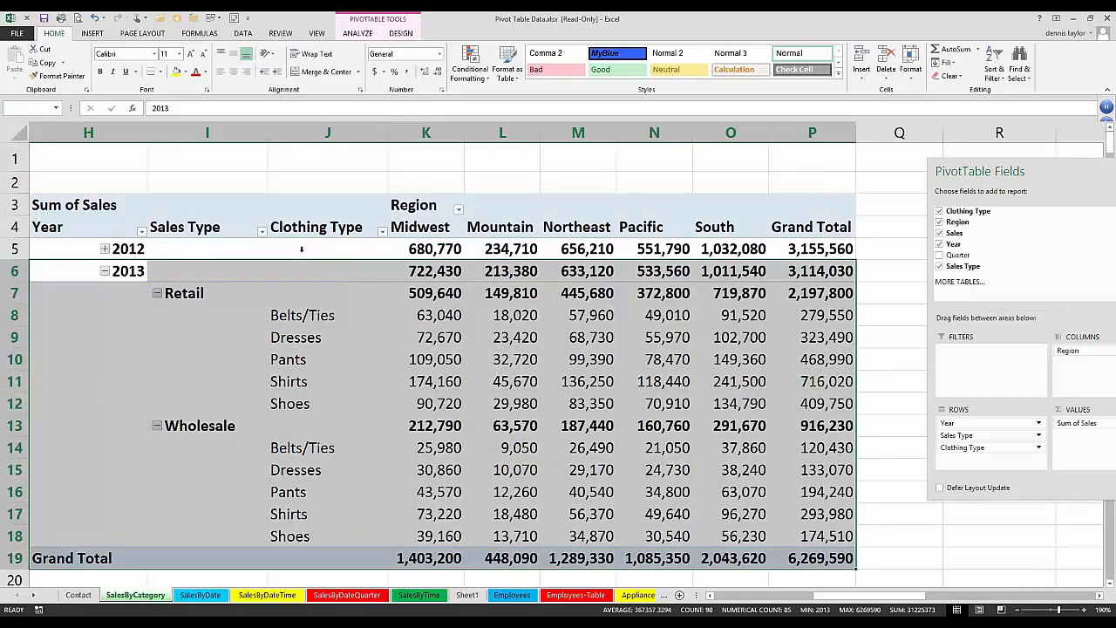
Highlight the 2013 block with its Retail and Wholesale rows and the 2012 total row, and expand the 2012 group
left_click(125, 248)
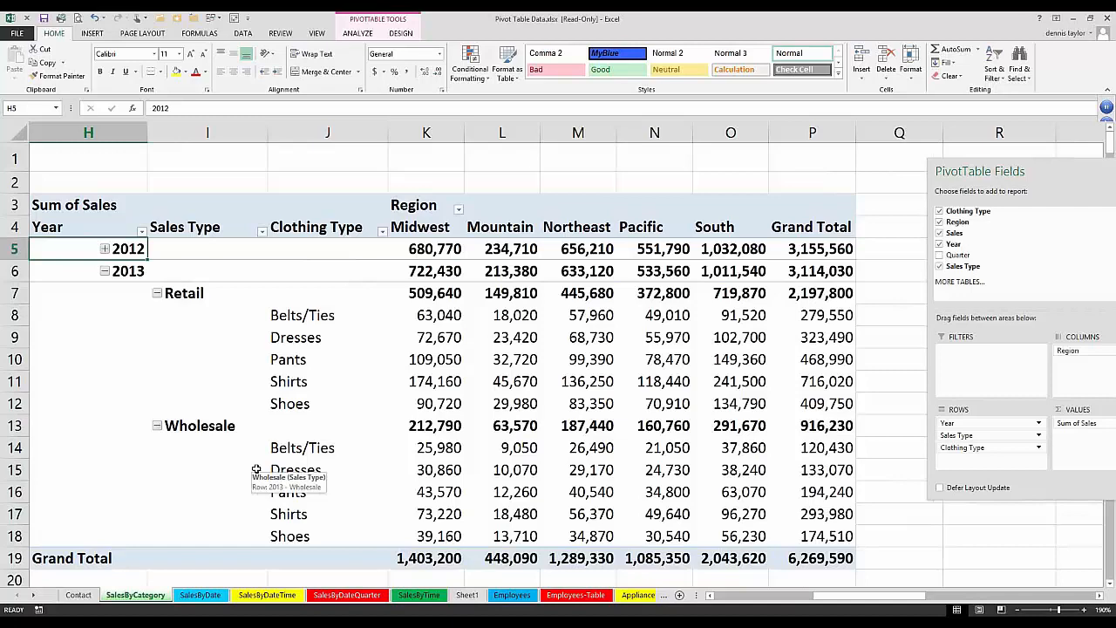
key("alt+shift+Right")
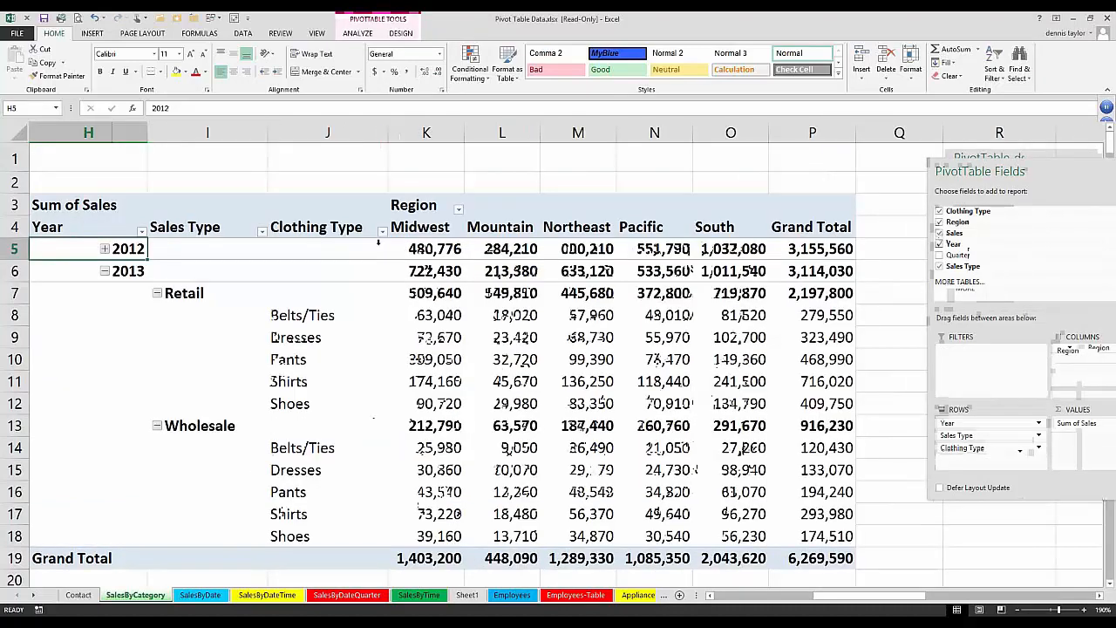
left_click(141, 271)
left_click_drag(687, 299, 798, 271)
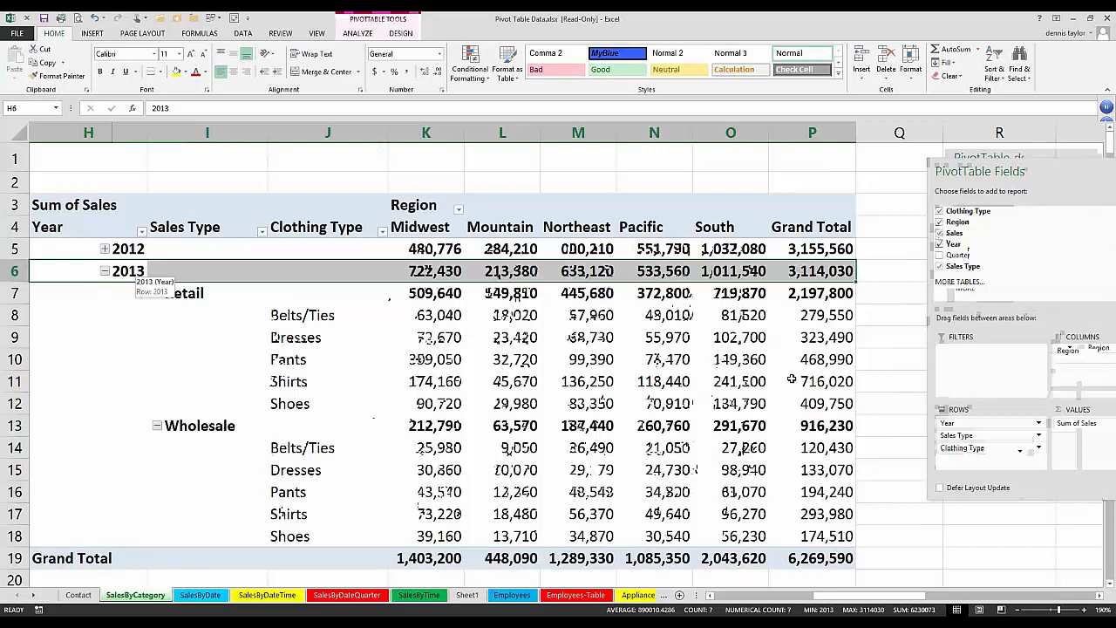
left_click_drag(791, 381, 802, 528)
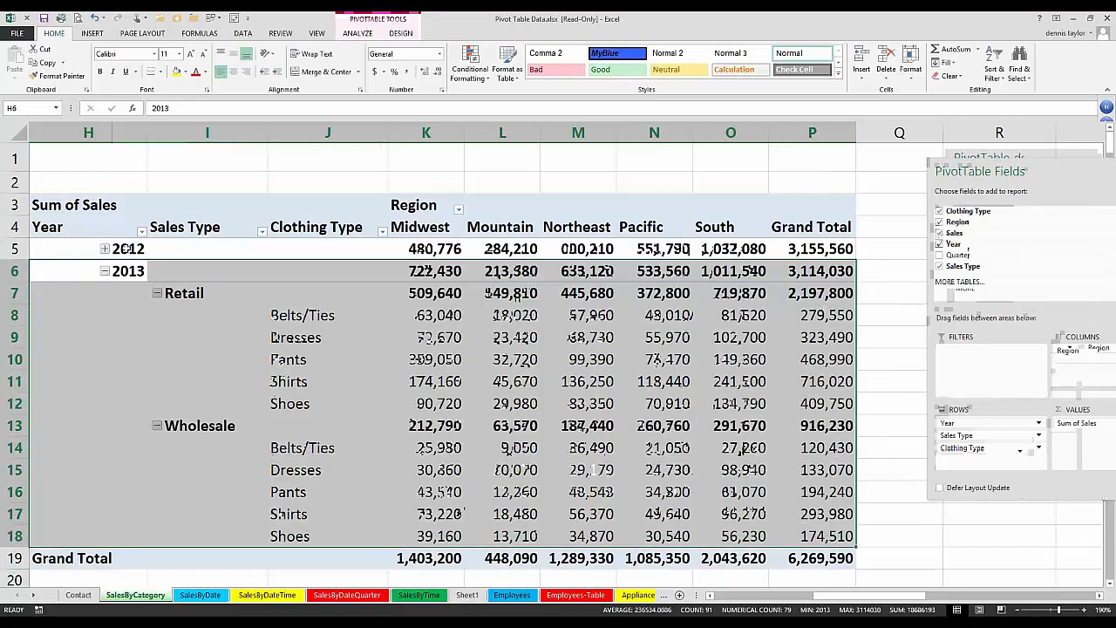
left_click(87, 241)
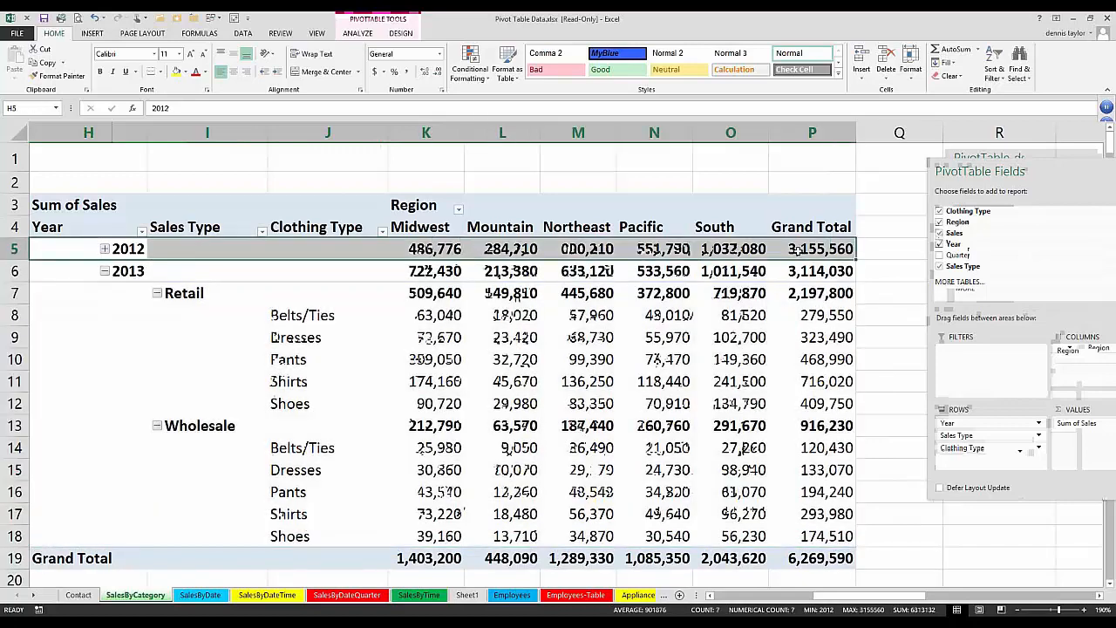
left_click(105, 249)
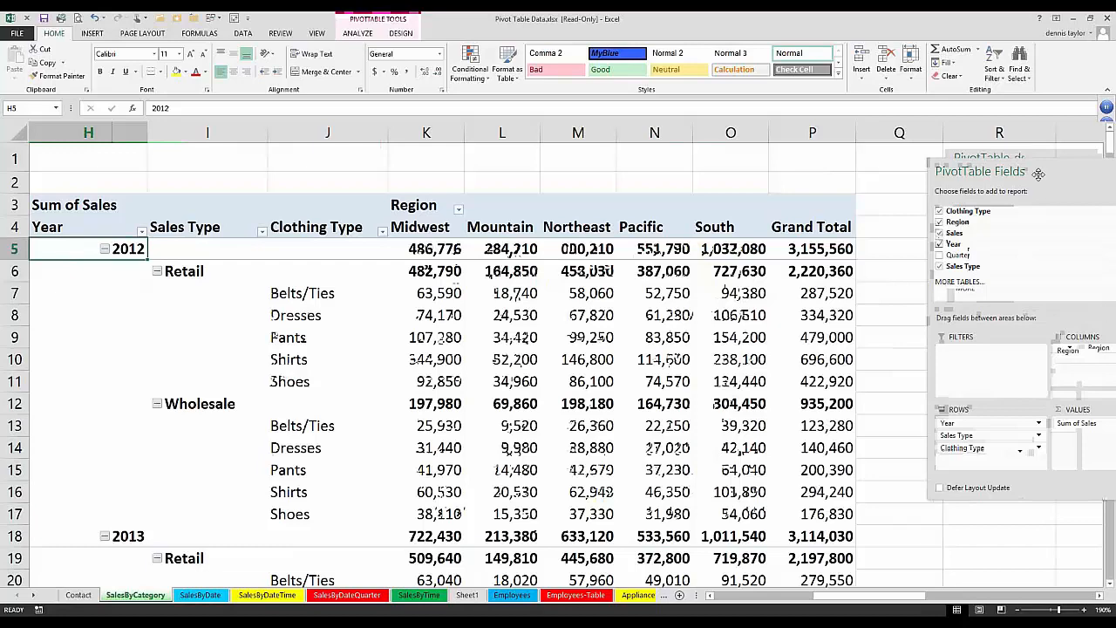
Move the Clothing Type field from Rows to Filters, and remove the Year field from the PivotTable
left_click_drag(1038, 174, 961, 157)
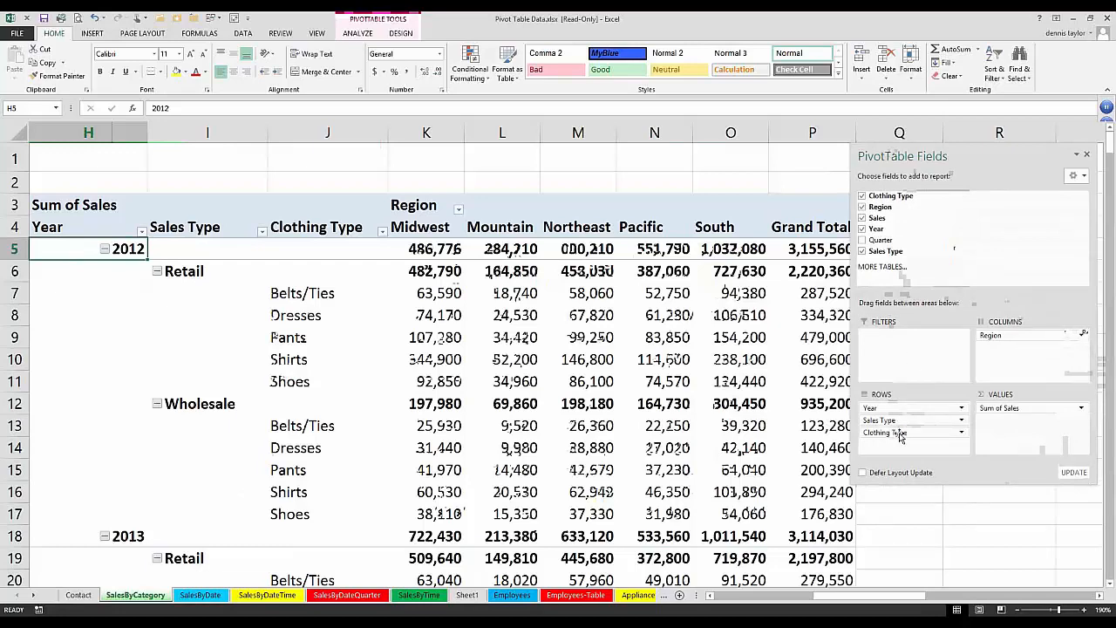
left_click_drag(897, 438, 887, 351)
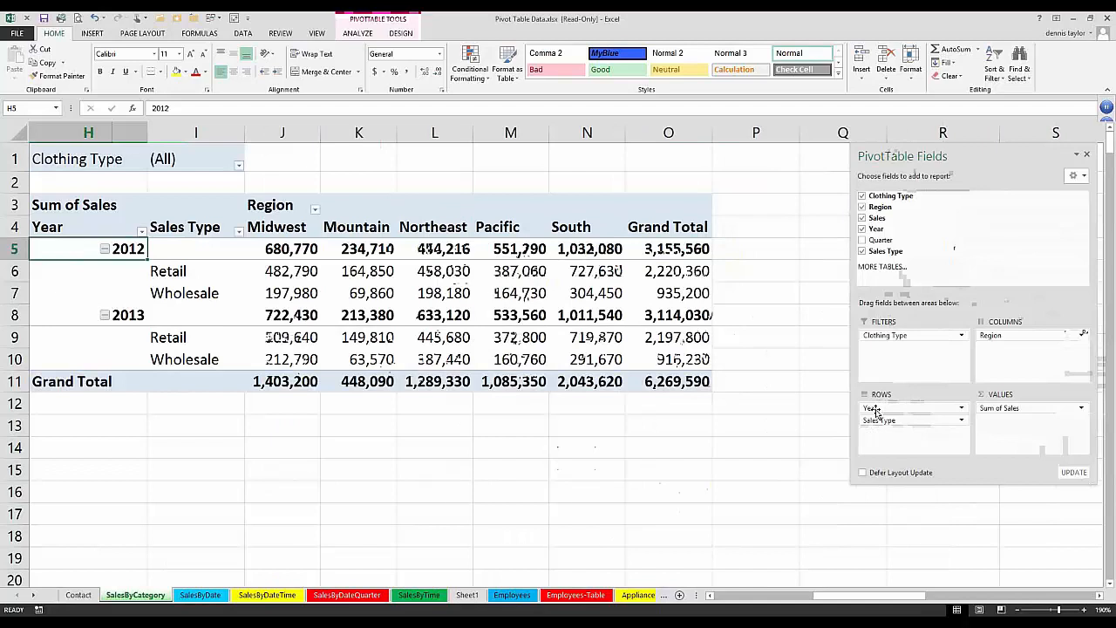
left_click_drag(800, 413, 680, 373)
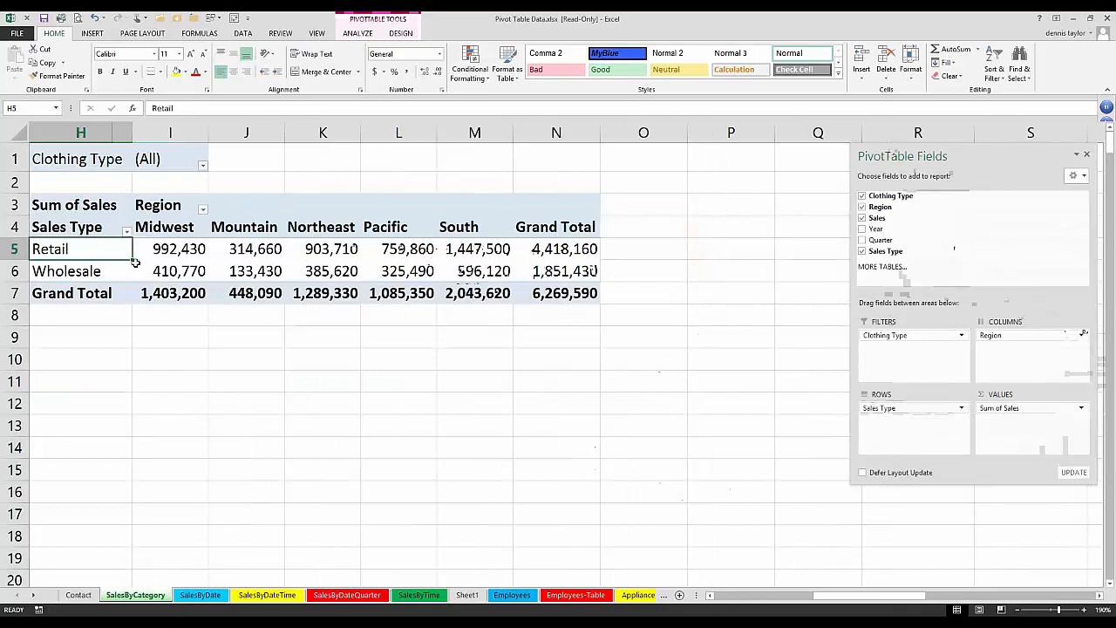
Filter the PivotTable's Clothing Type to multiple items, keeping only Belts/Ties and Shoes
left_click(202, 167)
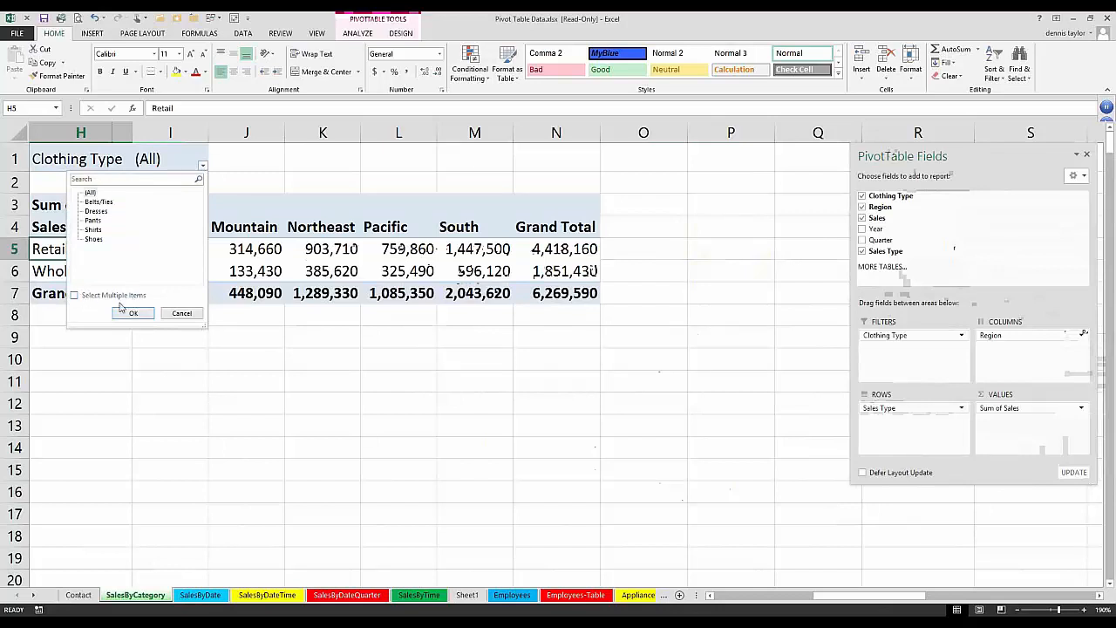
left_click(75, 296)
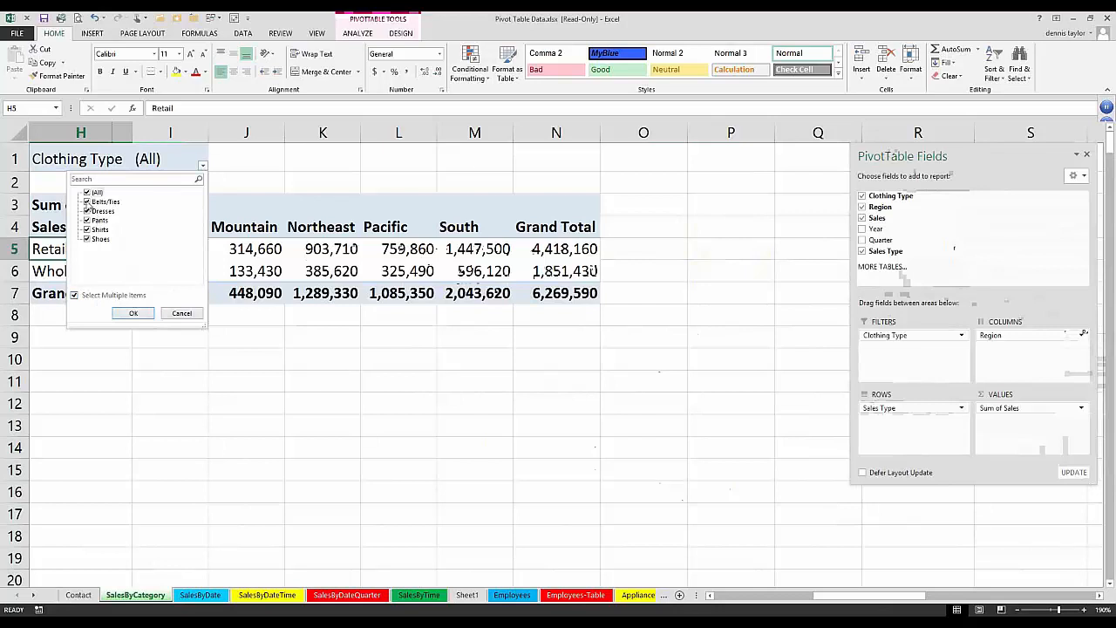
left_click(88, 191)
left_click(87, 201)
left_click(87, 239)
left_click(134, 313)
Autofit the width of all worksheet columns, and highlight the Retail, Wholesale and Grand Total row labels
left_click(16, 130)
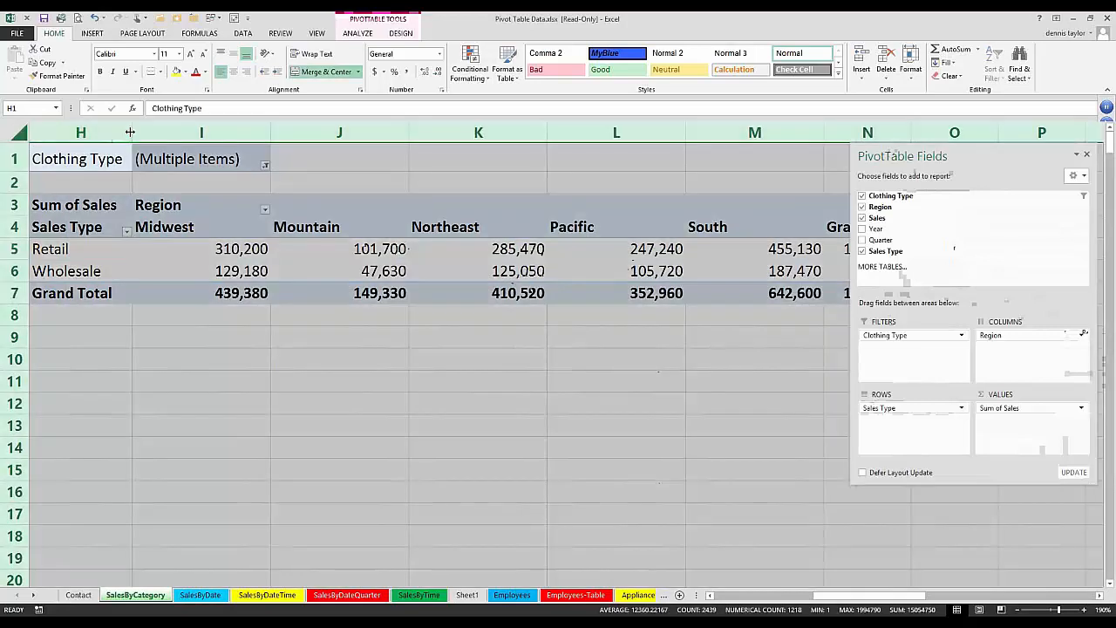
double_click(130, 132)
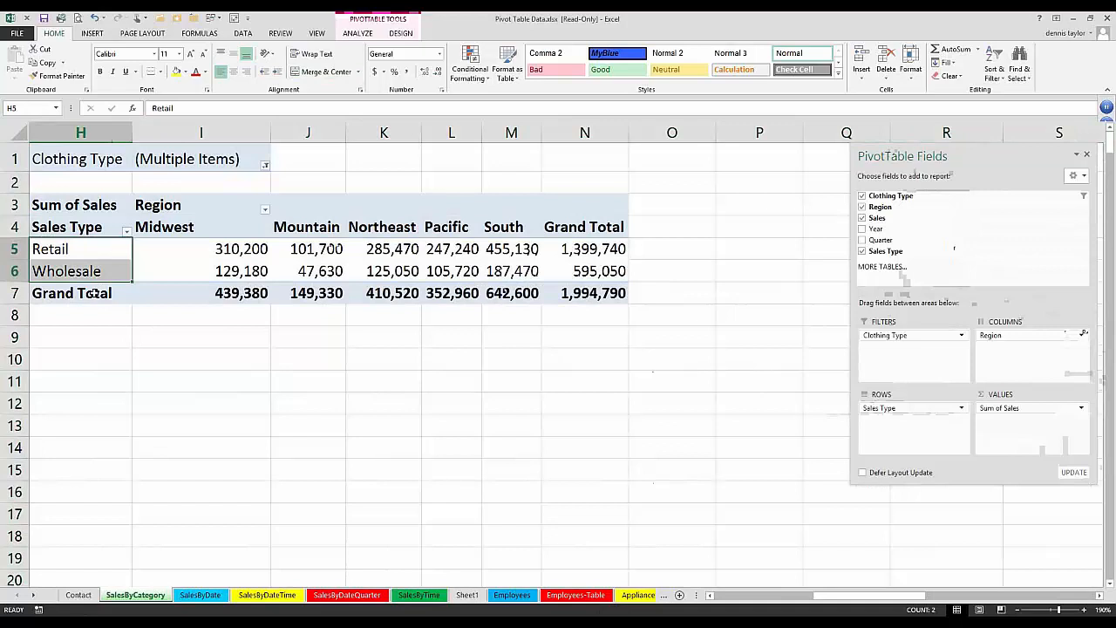
left_click(95, 293)
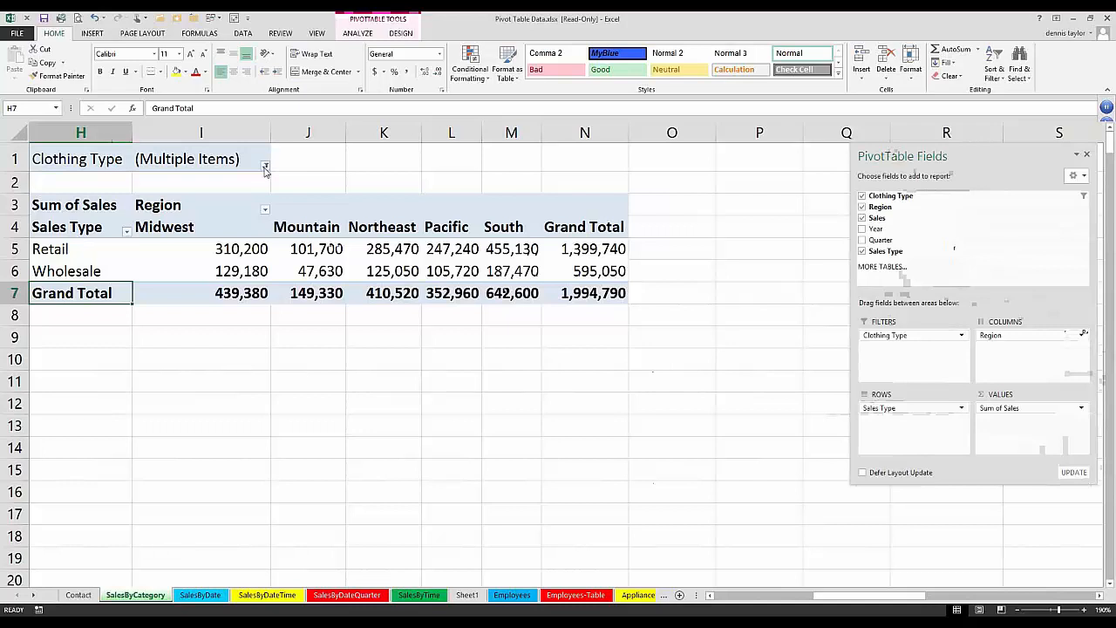
Reset the Clothing Type filter to (All)
left_click(265, 167)
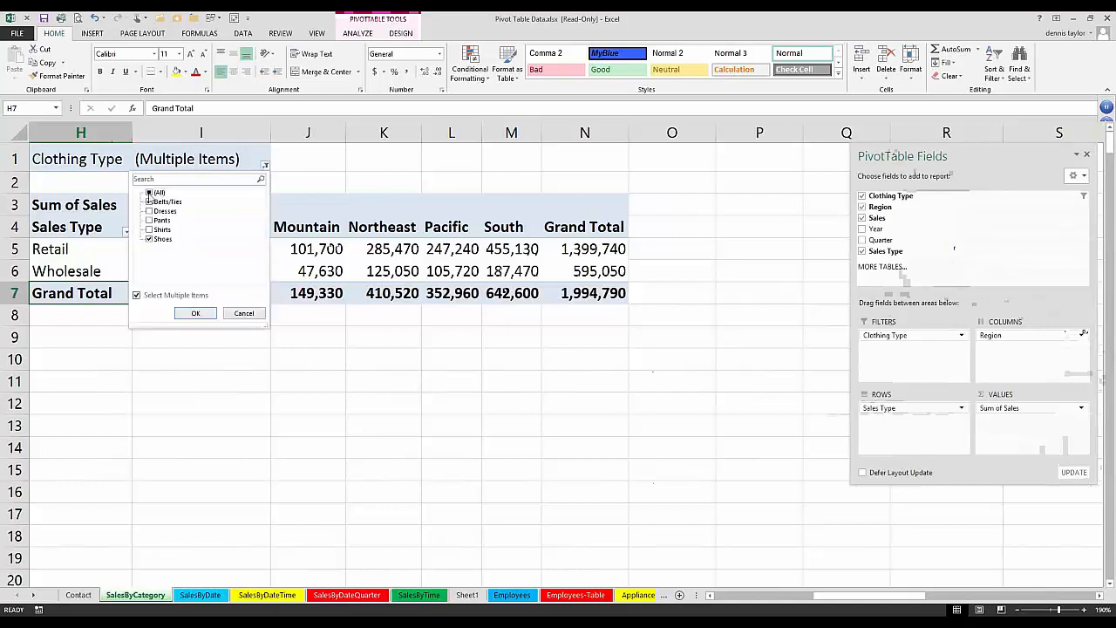
left_click(149, 194)
left_click(189, 314)
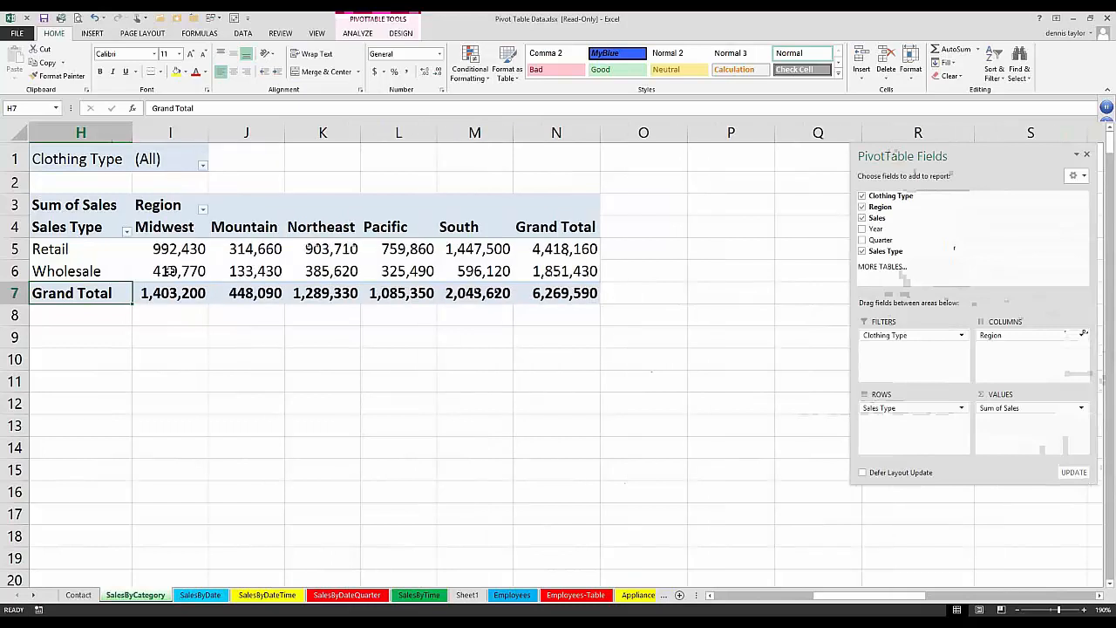
Insert slicers for Clothing Type, Region, Year, Quarter and Sales Type from the PivotTable
left_click(168, 271)
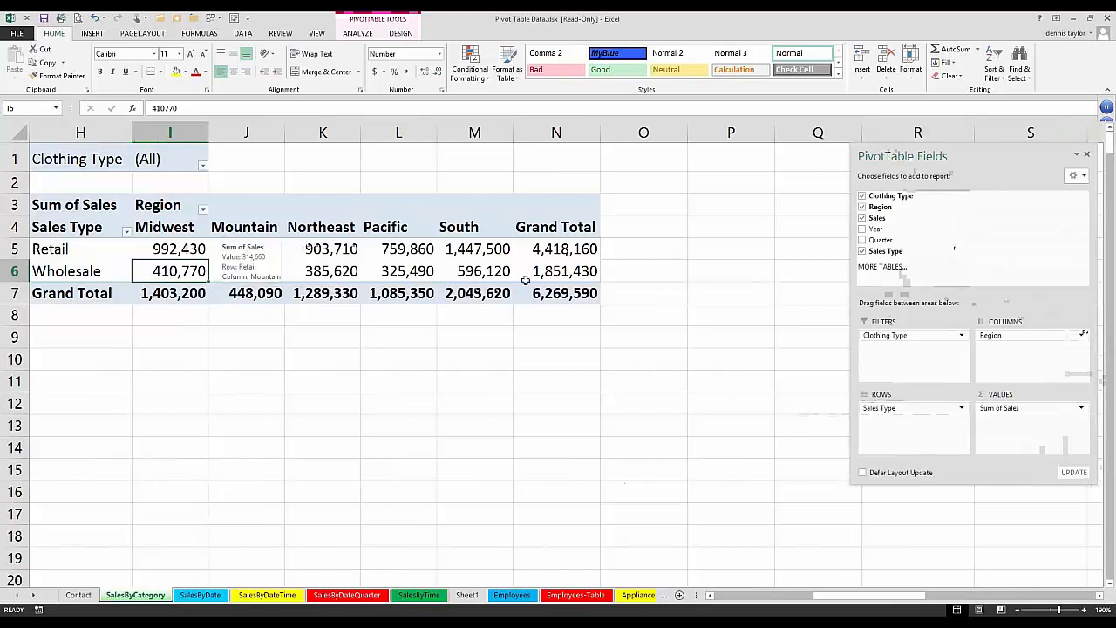
left_click(357, 33)
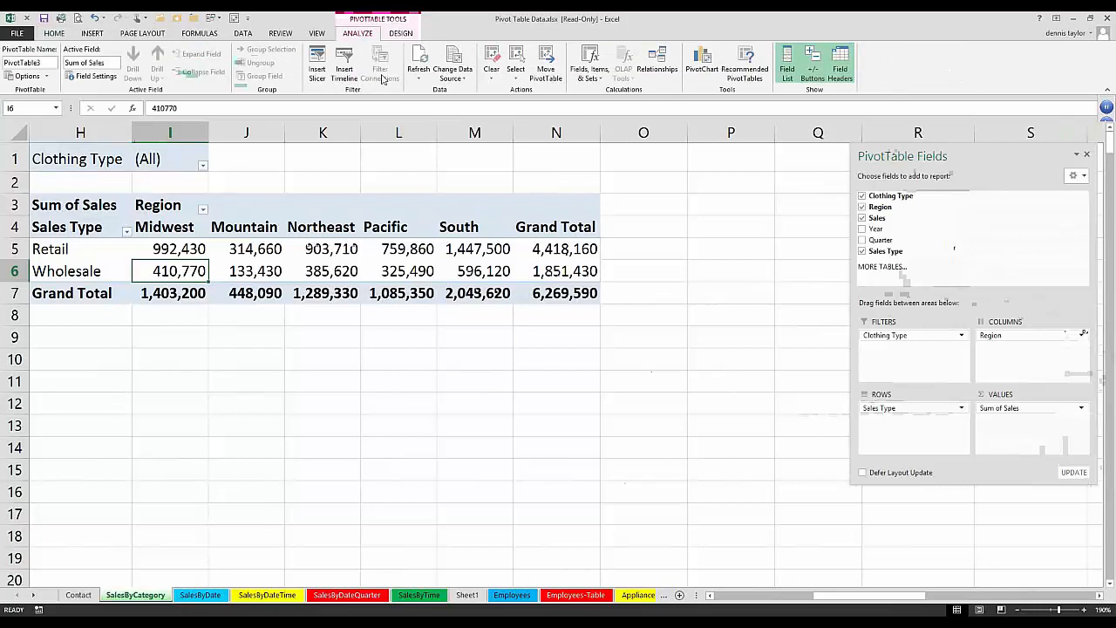
left_click(317, 73)
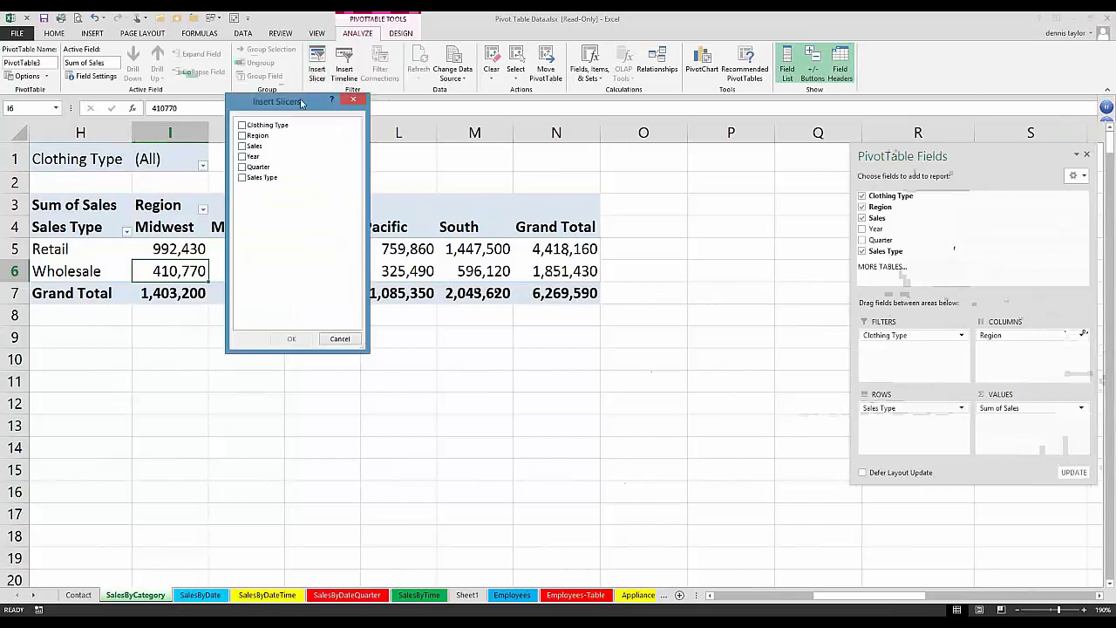
left_click_drag(301, 103, 538, 159)
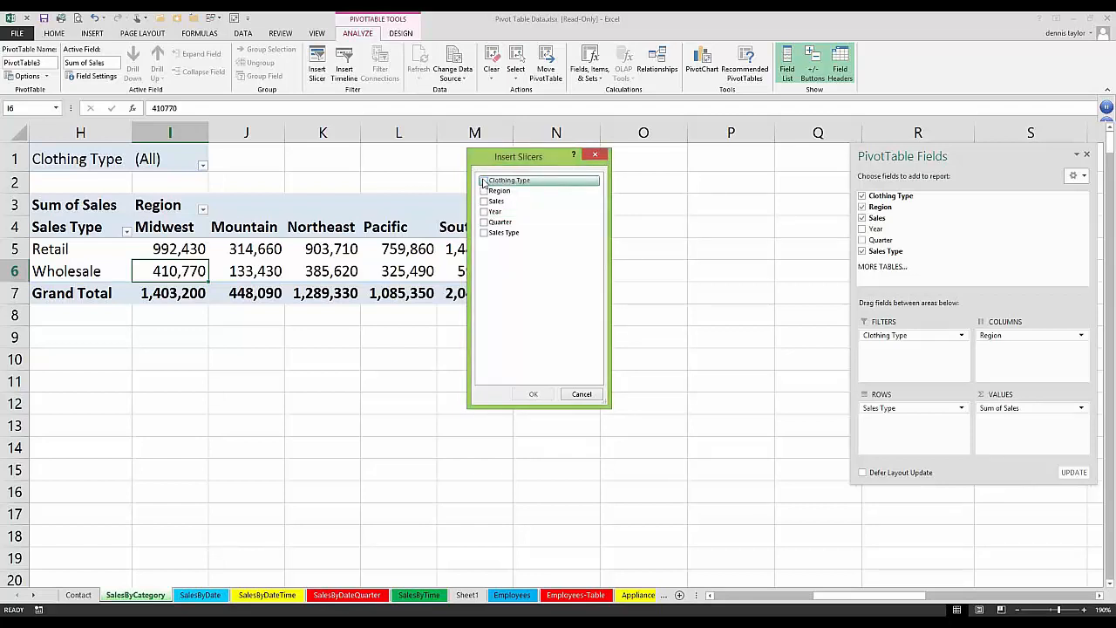
left_click(484, 182)
left_click(483, 192)
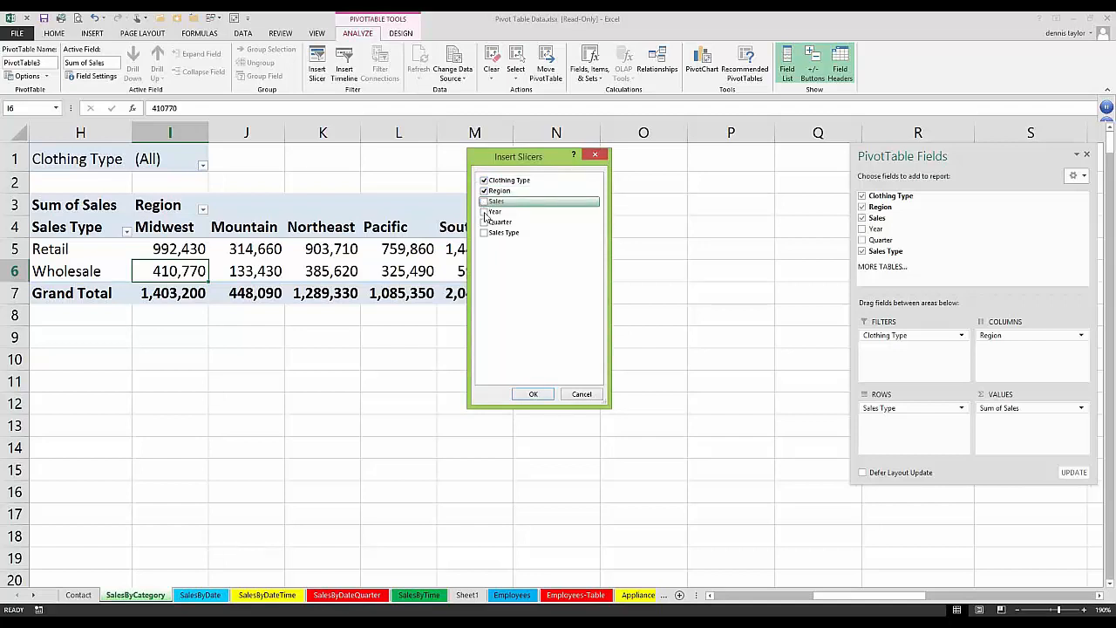
left_click(484, 211)
left_click(483, 222)
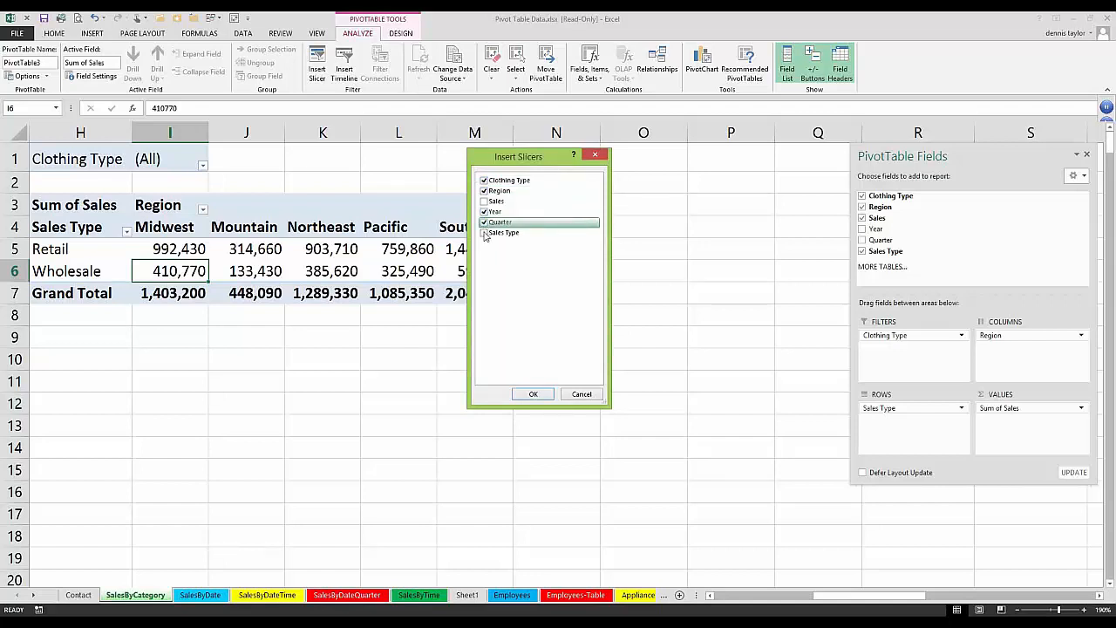
left_click(484, 233)
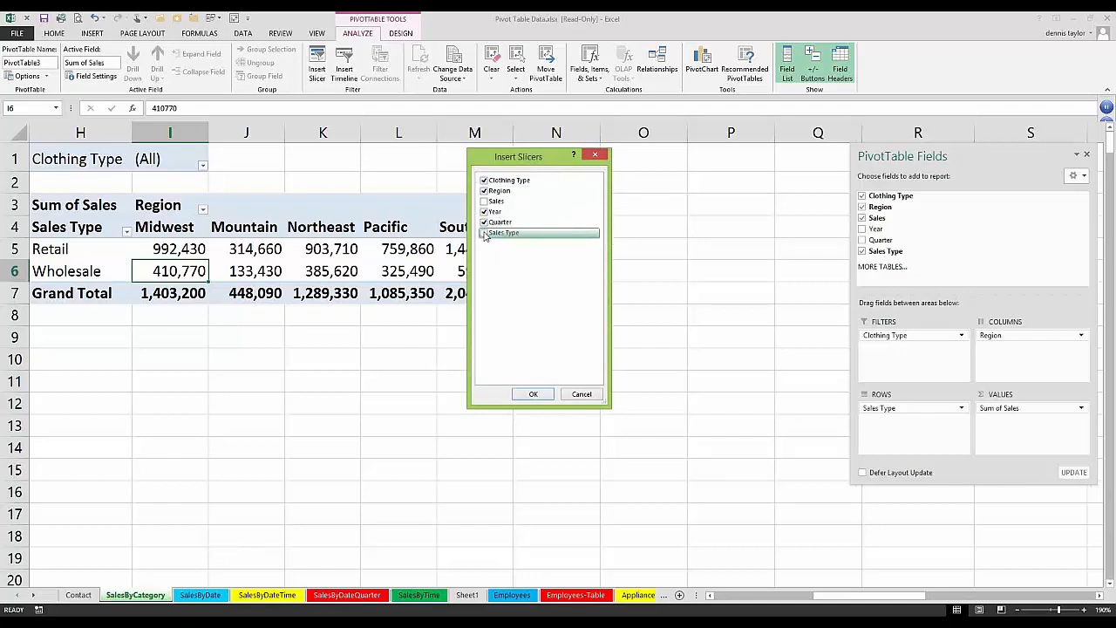
left_click(530, 395)
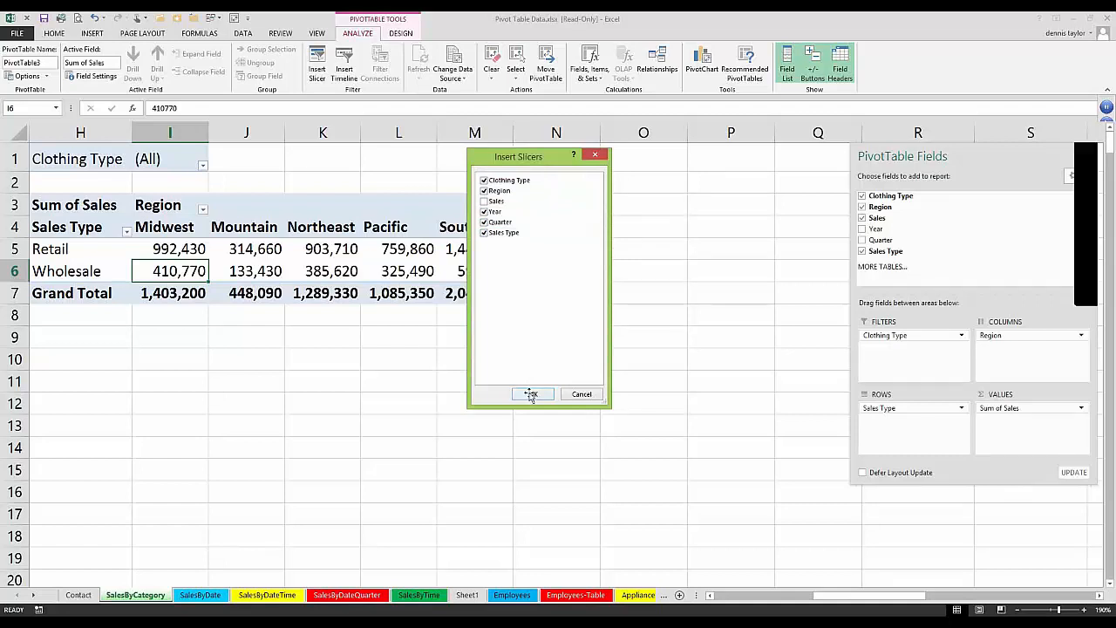
Move the Sales Type and Quarter slicers over columns P and Q, one above the other, and shrink both to fit their buttons
left_click_drag(689, 327, 864, 203)
left_click_drag(959, 453, 891, 269)
left_click_drag(669, 335, 906, 303)
left_click_drag(964, 544, 883, 432)
mouse_move(814, 287)
left_mouse_down()
mouse_move(814, 306)
mouse_move(799, 286)
left_mouse_up()
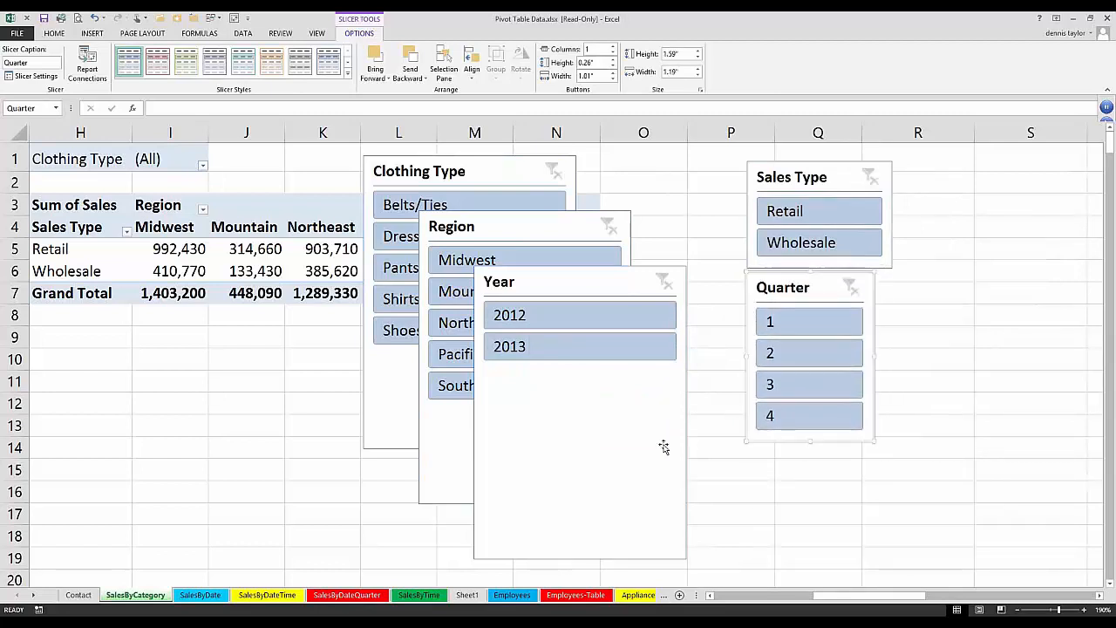
Shrink the Year slicer to about 1 inch high by 0.83 inch wide, and place it beside the Quarter slicer
left_click(686, 557)
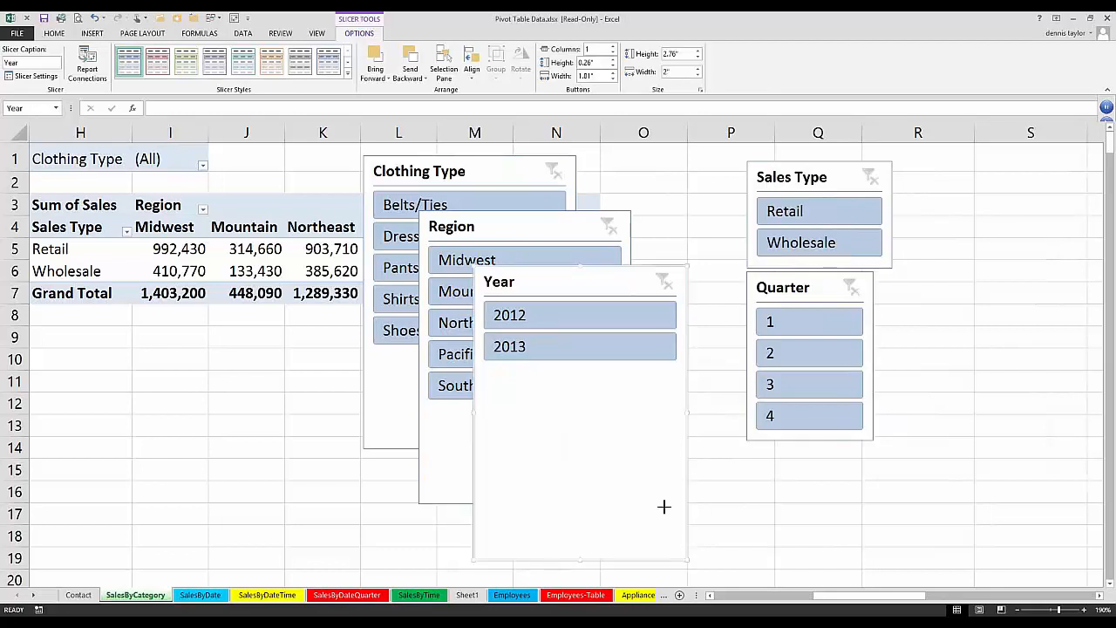
left_click_drag(664, 507, 564, 372)
left_click_drag(556, 384, 552, 378)
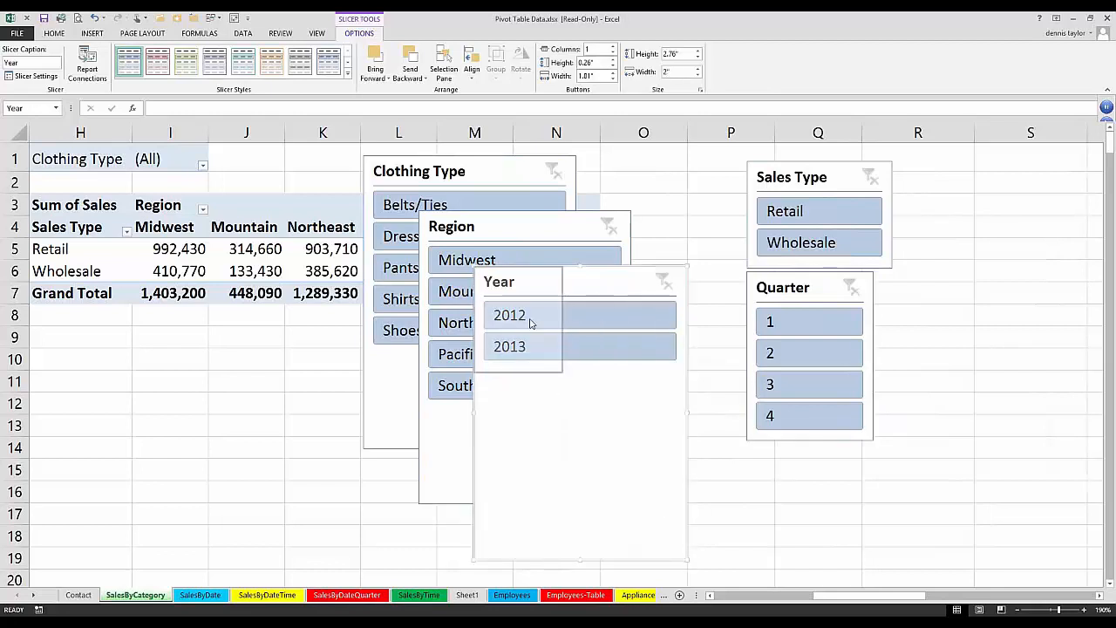
left_click_drag(523, 287, 964, 299)
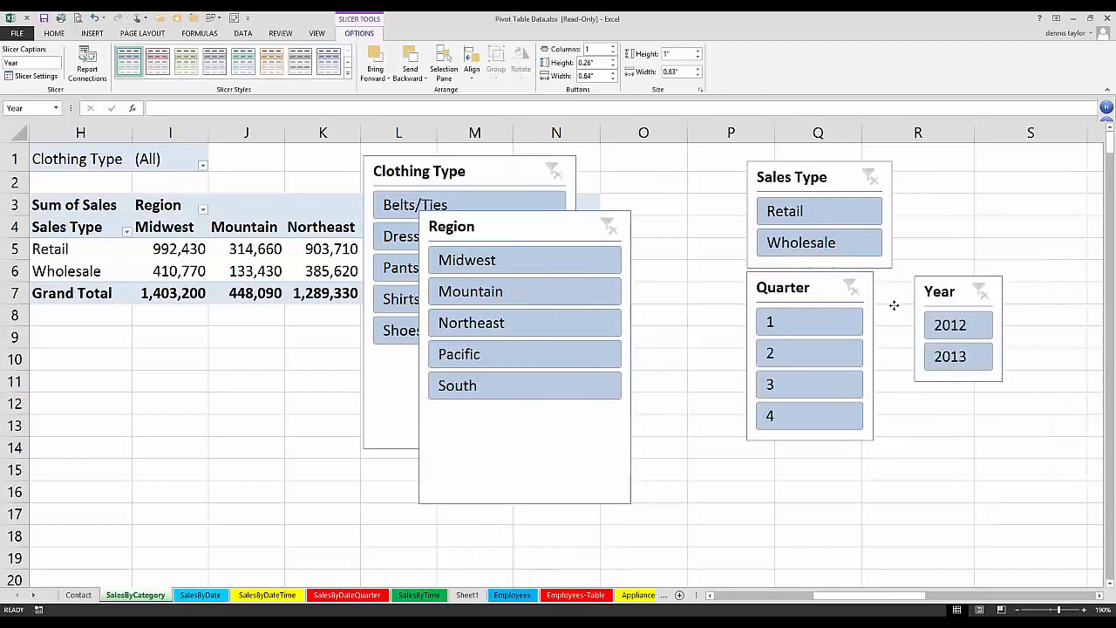
Shrink the Region slicer to about 1.96 inches high by 1.43 inches wide, and place it beside the Sales Type slicer
left_click(619, 484)
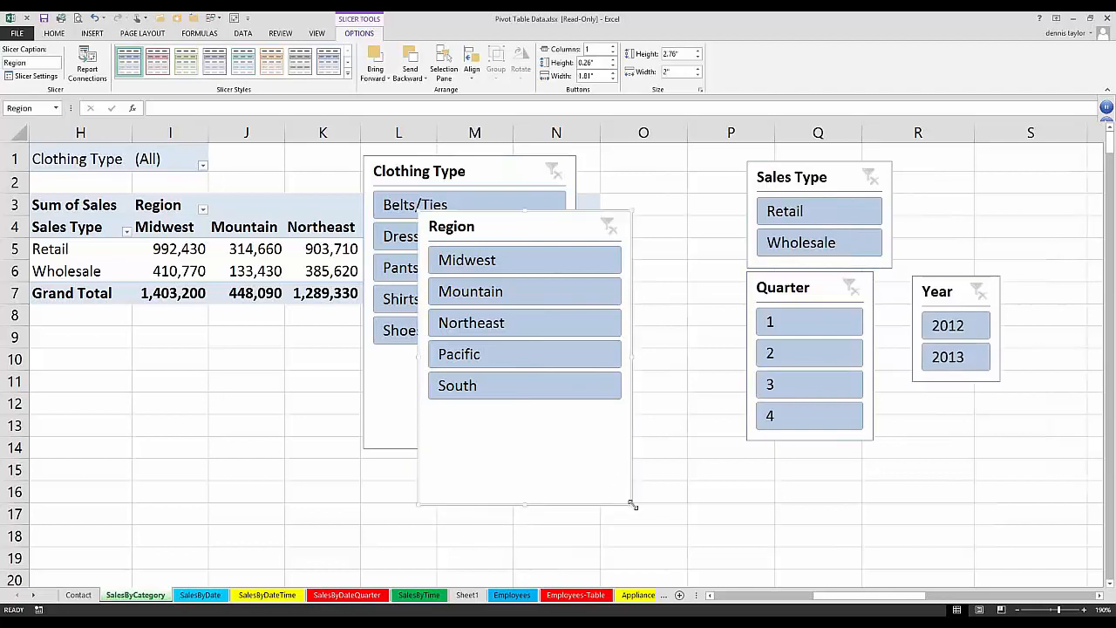
left_click_drag(632, 503, 573, 421)
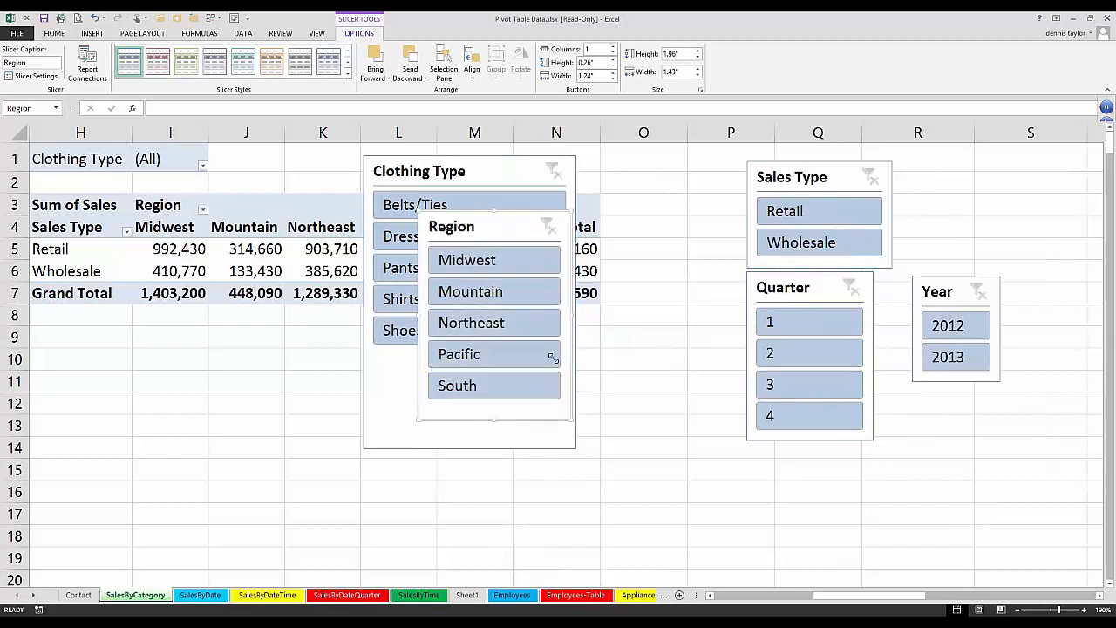
left_click_drag(508, 234, 669, 169)
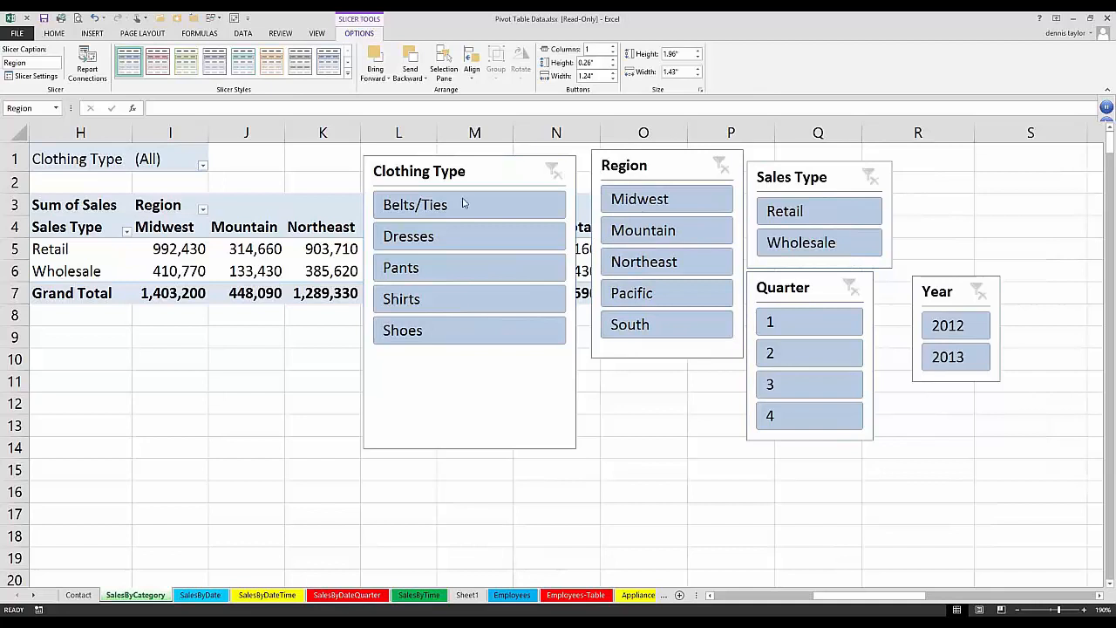
Shrink the Clothing Type slicer to about 1.9 by 1.47 inches, place it below Region, and move the Quarter slicer beside it
left_click(567, 445)
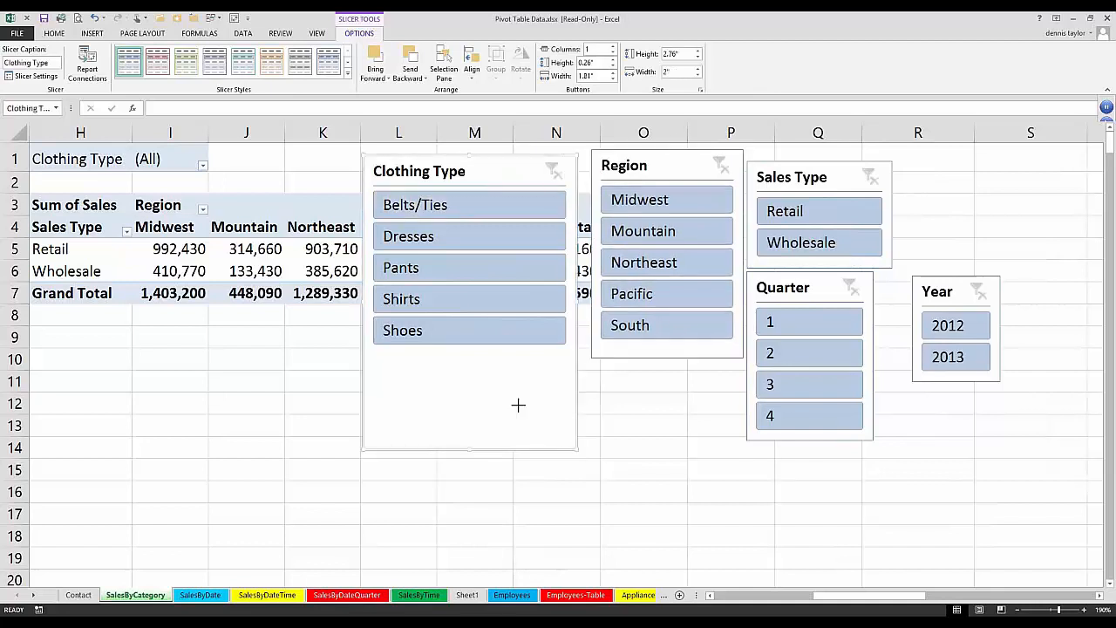
left_click_drag(517, 405, 520, 356)
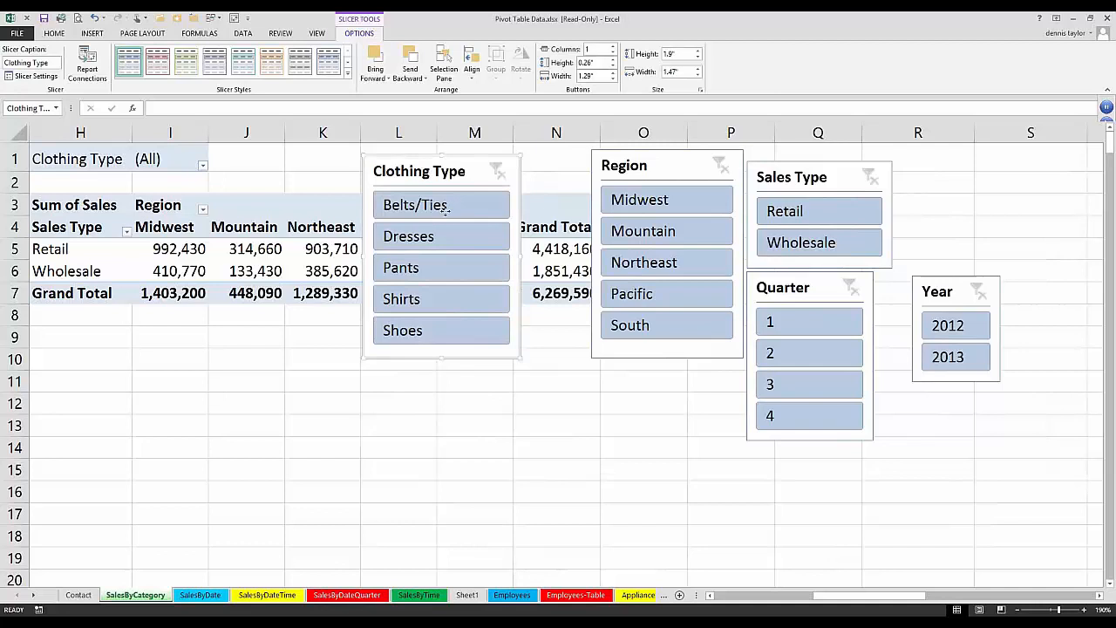
left_click_drag(446, 207, 662, 424)
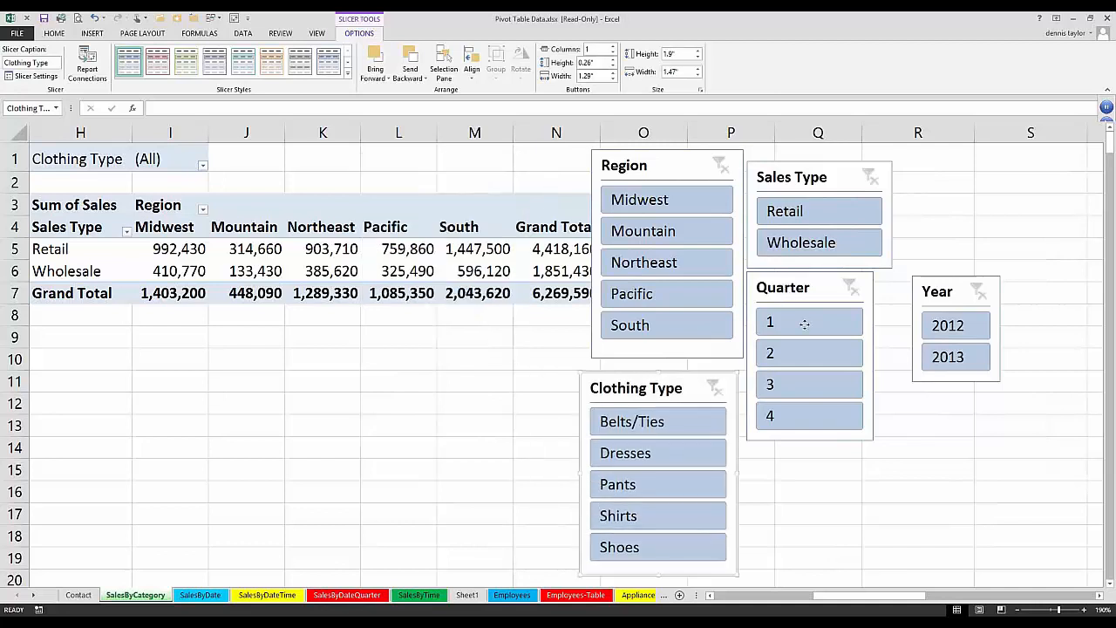
left_click_drag(804, 323, 814, 429)
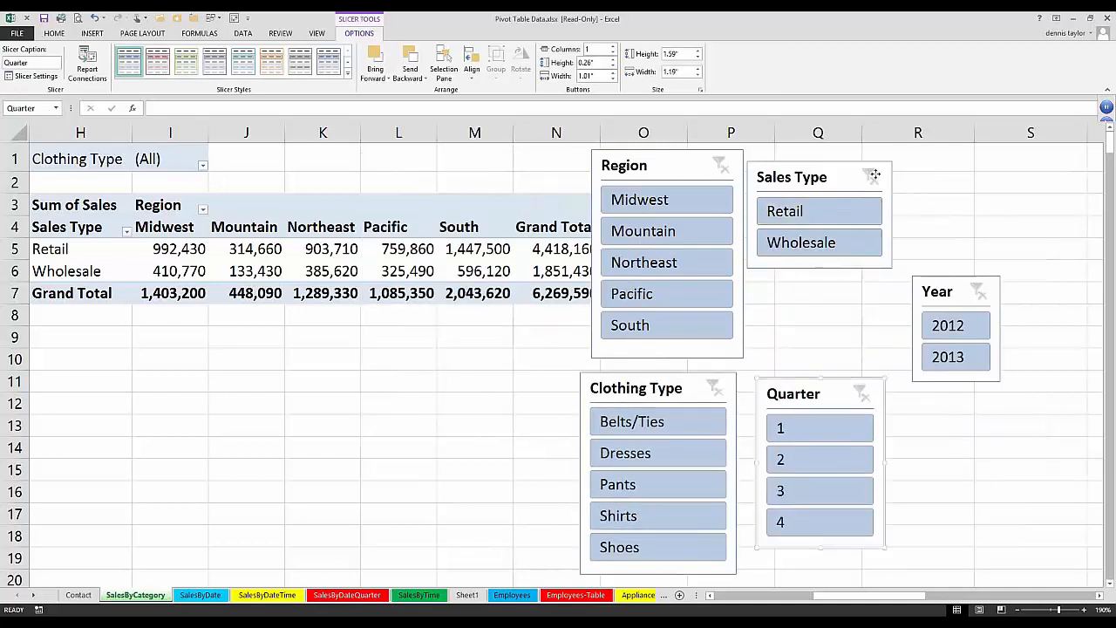
Move the Sales Type slicer over columns Q and R and the Region slicer over columns O and P, and move the PivotTable Fields pane clear of them
left_click_drag(874, 174, 965, 160)
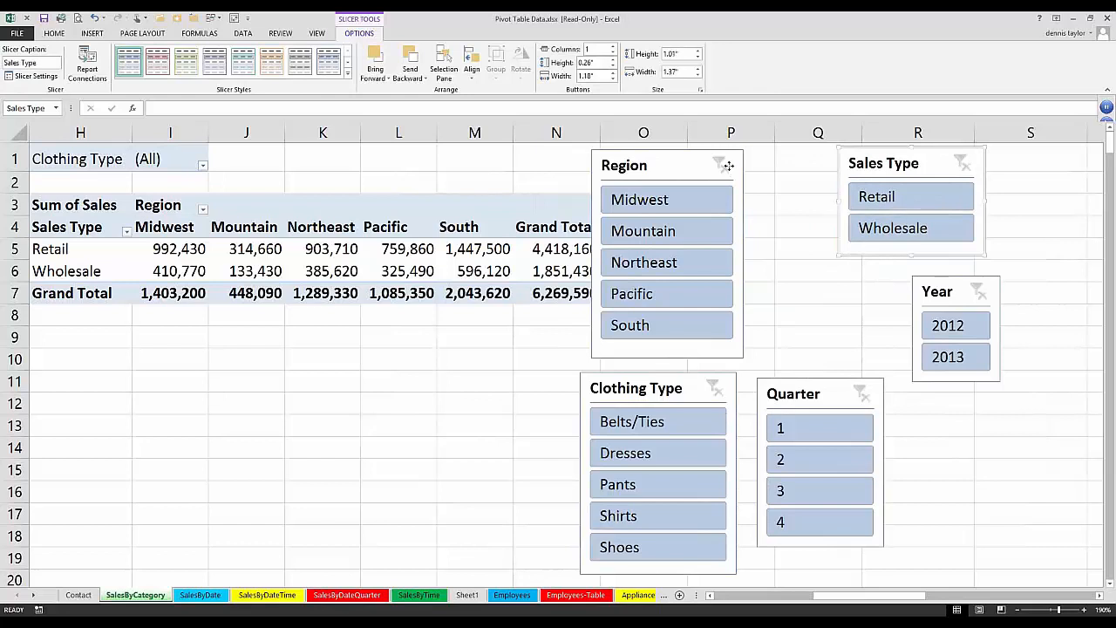
left_click_drag(728, 166, 780, 160)
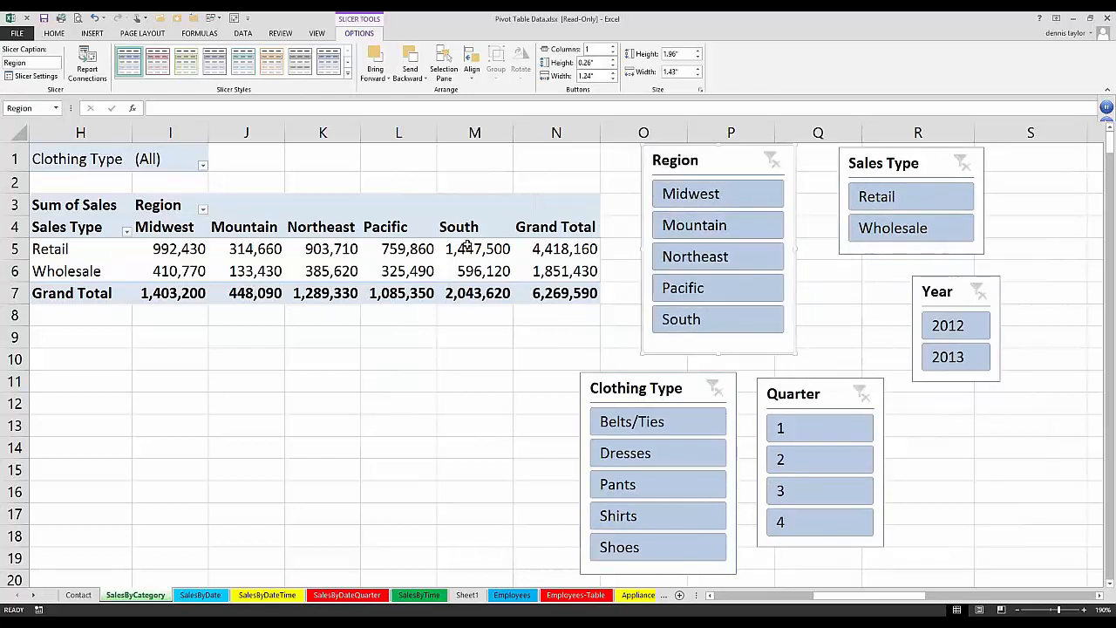
left_click(467, 246)
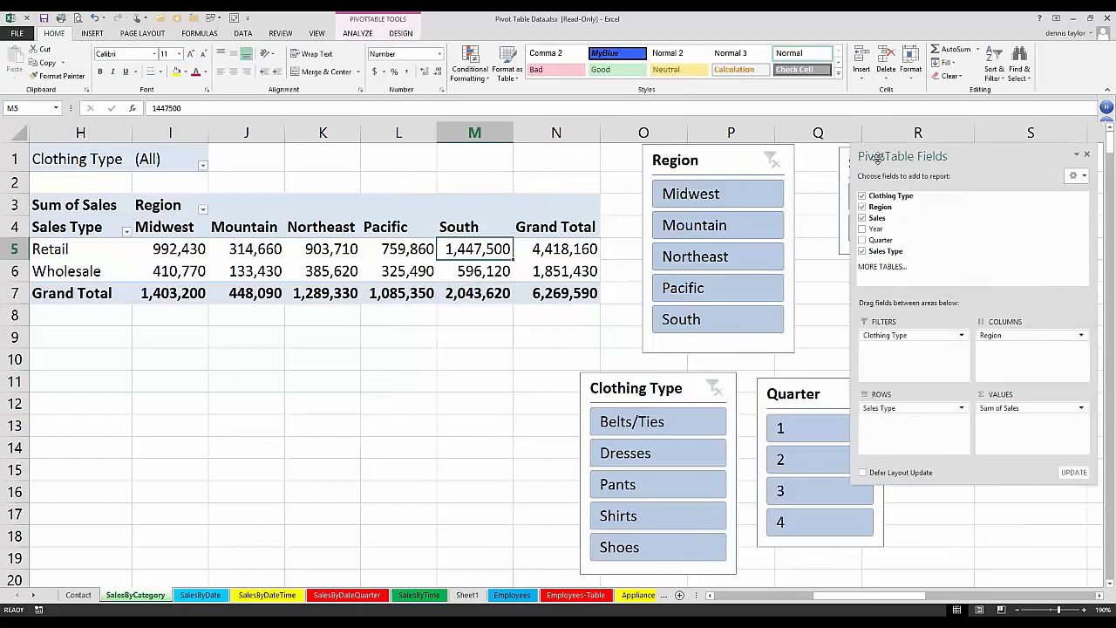
left_click_drag(877, 157, 996, 433)
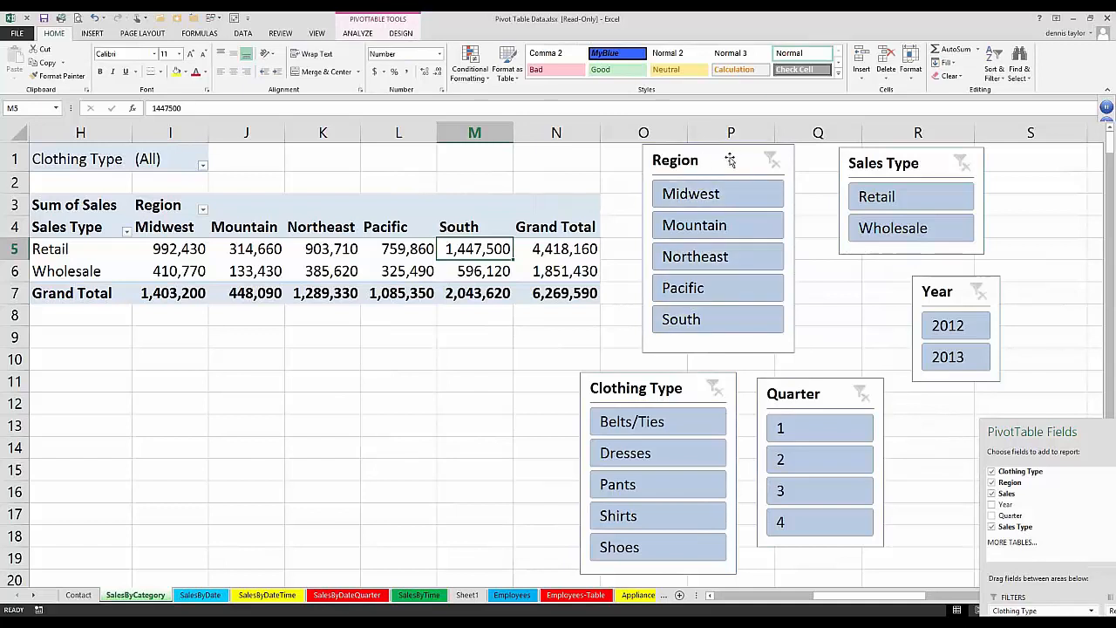
left_click_drag(719, 159, 705, 165)
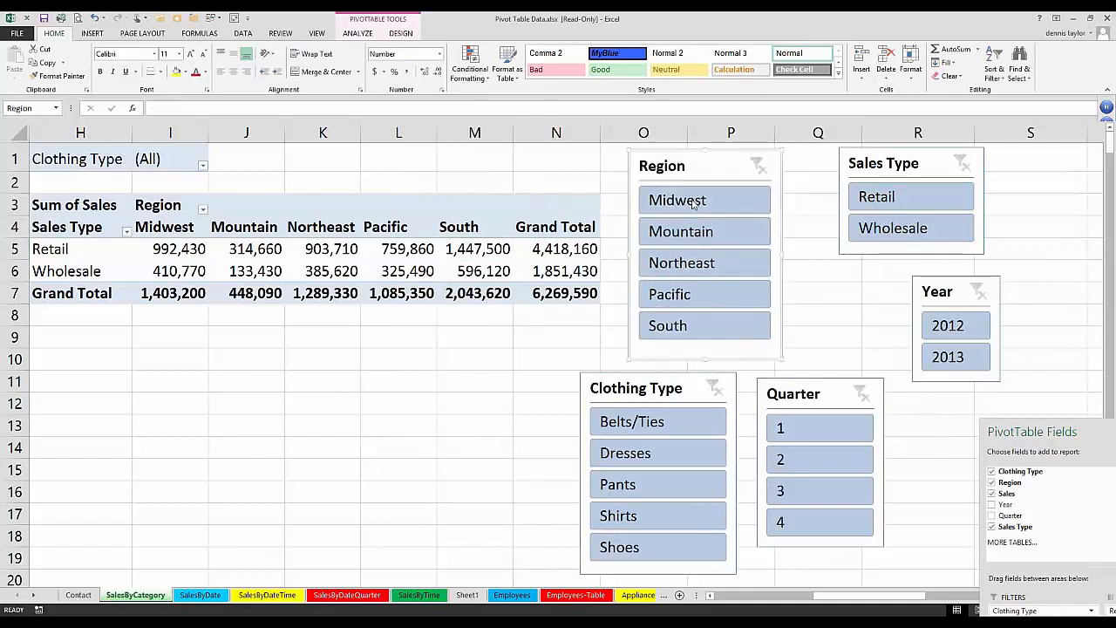
Use the slicers to filter the PivotTable to the Midwest and Mountain regions and the year 2013
left_click(695, 202)
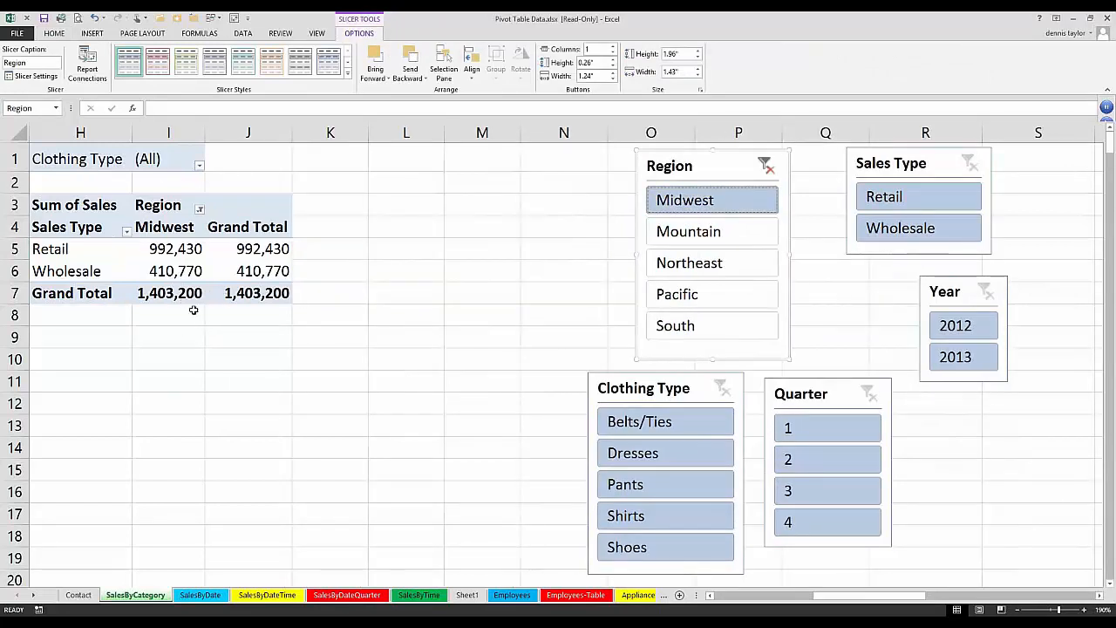
left_click(170, 228)
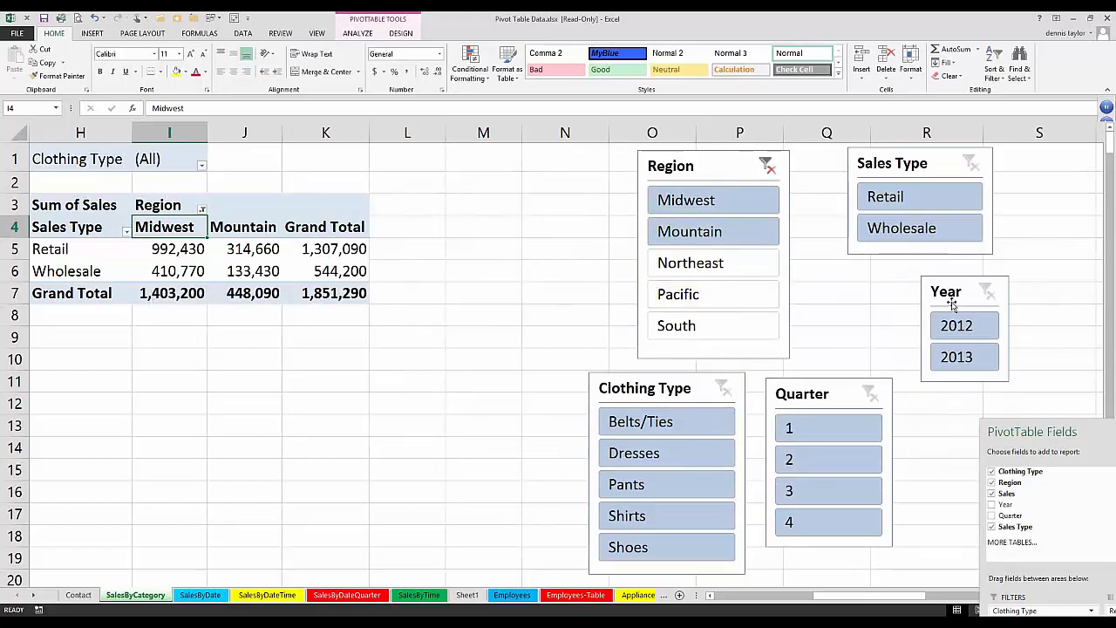
left_click(956, 360)
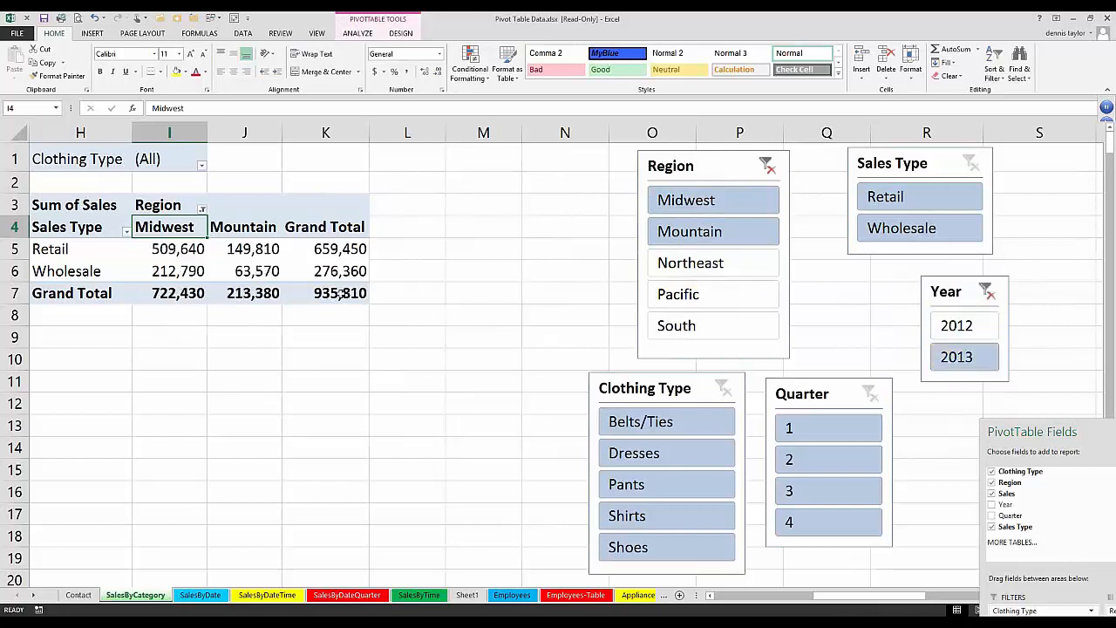
left_click(103, 206)
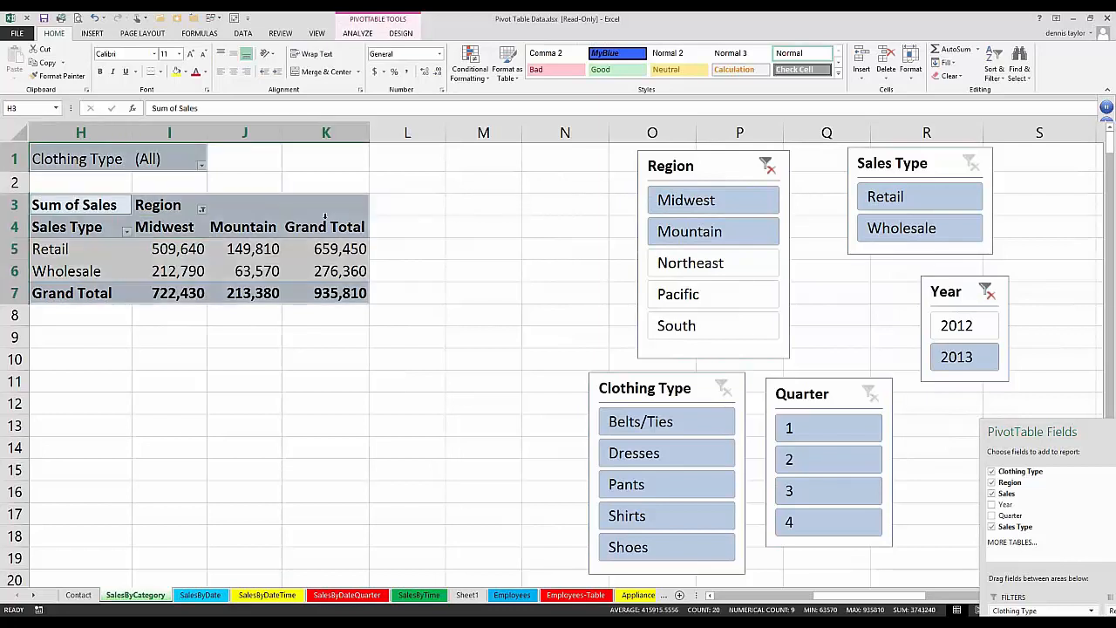
left_click(347, 293)
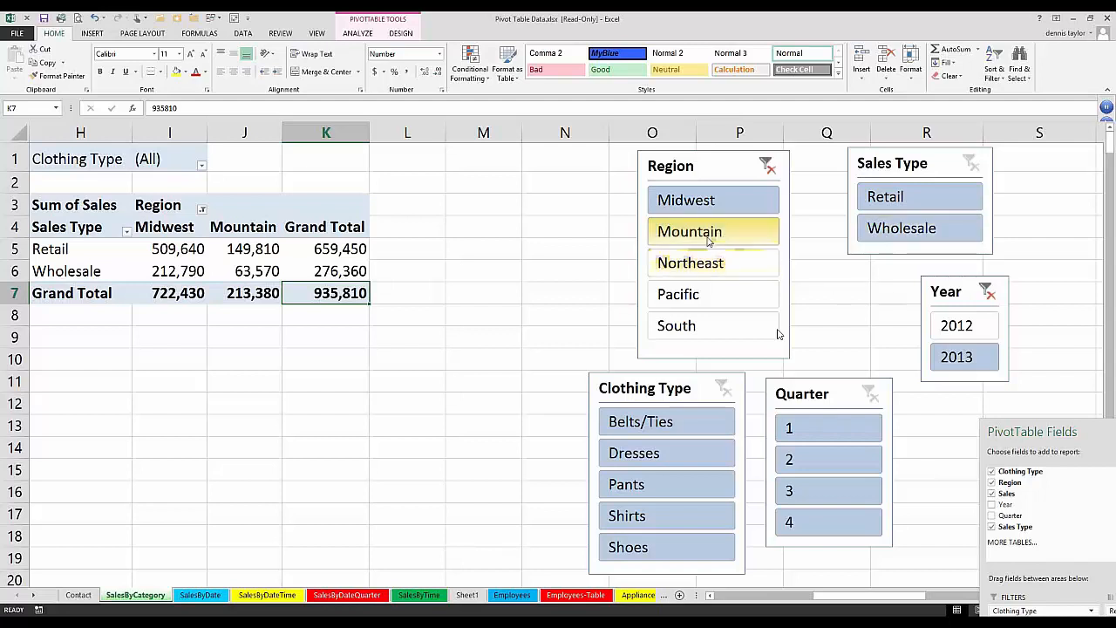
left_click(247, 249)
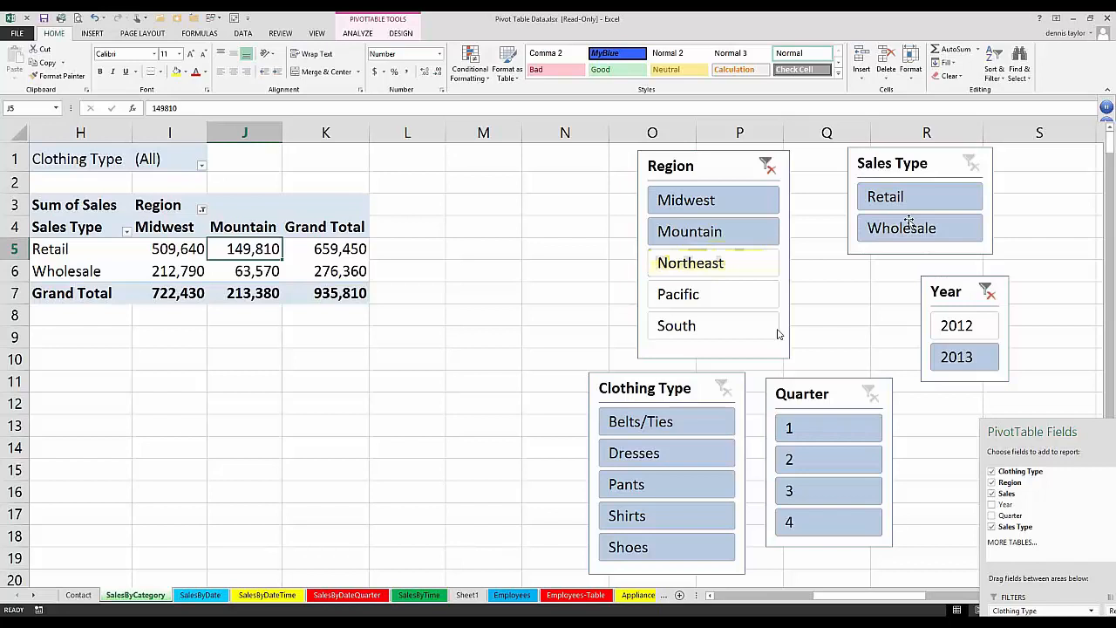
Keep the fields pane clear of the slicers, move Clothing Type beside Region over columns M and N, and resize it to about 1.94 by 1.43 inches
left_click_drag(908, 223, 912, 179)
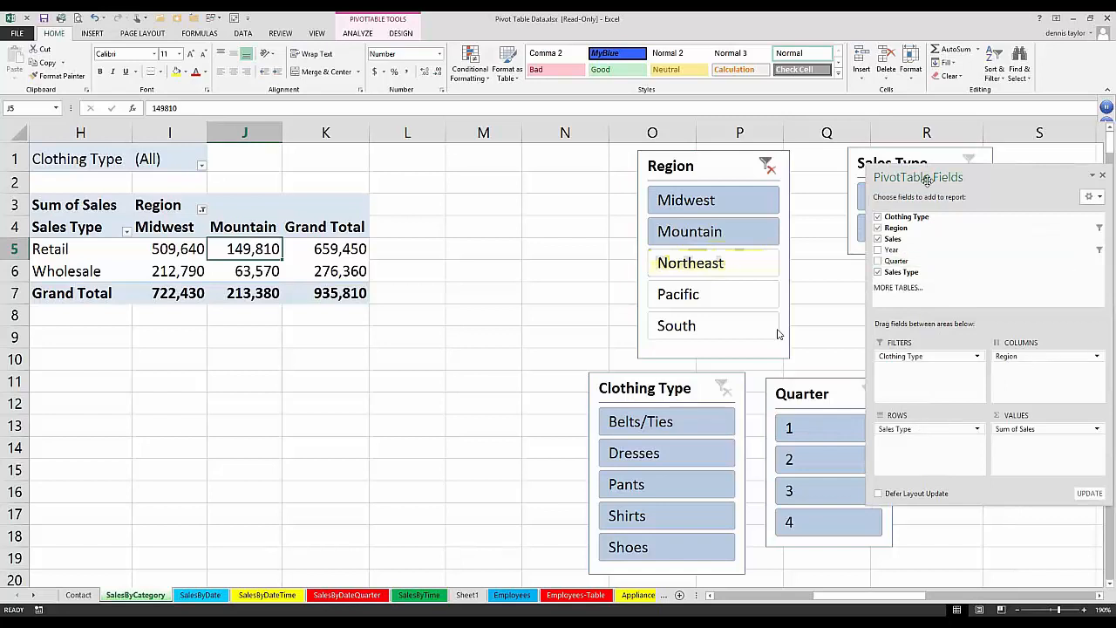
left_click_drag(926, 178, 978, 407)
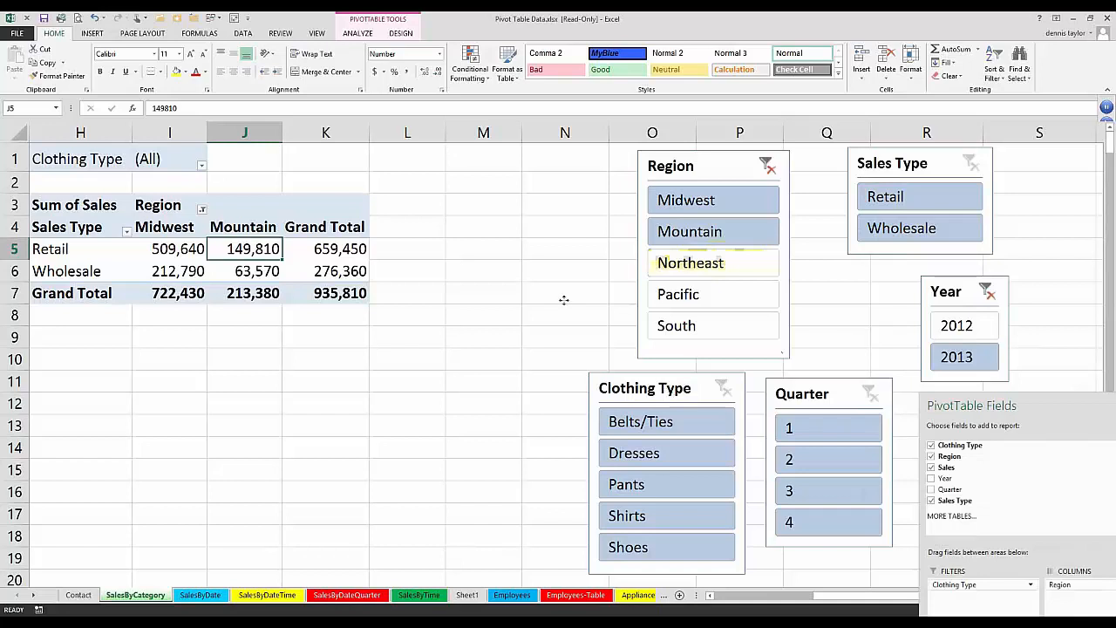
left_click_drag(665, 391, 562, 180)
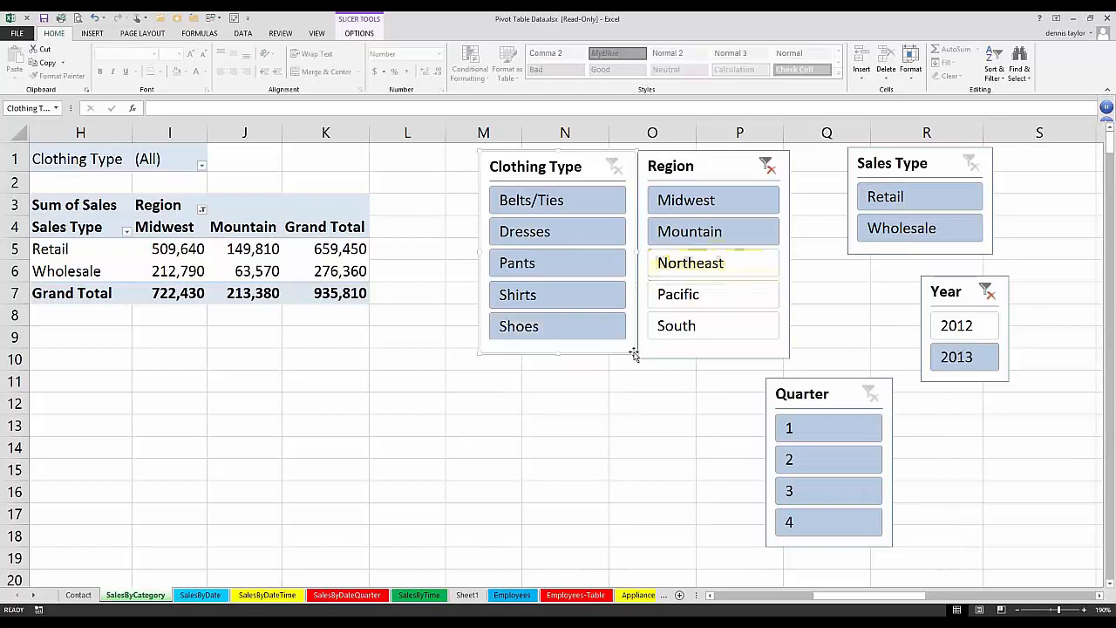
mouse_move(635, 352)
left_mouse_down()
mouse_move(616, 335)
mouse_move(632, 357)
left_mouse_up()
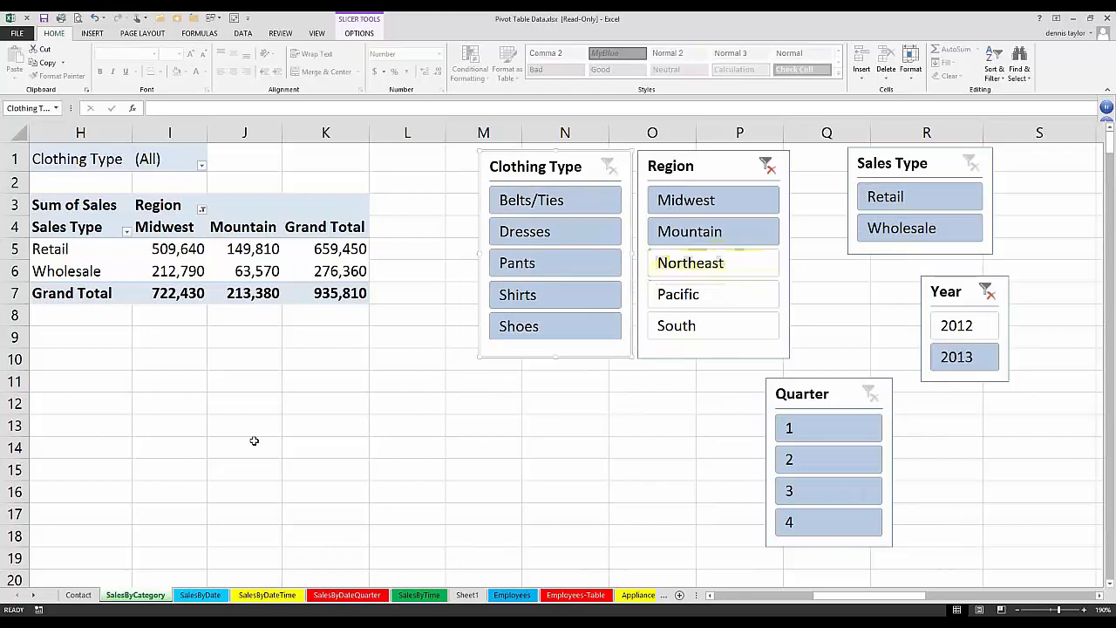
Filter Clothing Type to Belts/Ties and Shoes with its slicer, and remove the Clothing Type field from the PivotTable's Filters area
left_click(558, 197)
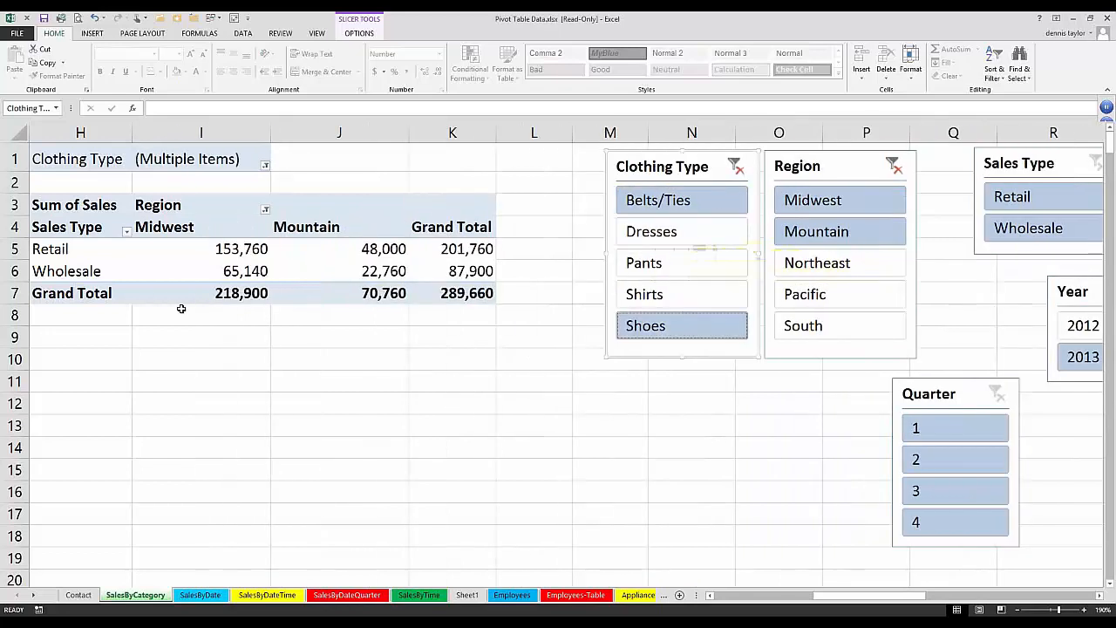
left_click(80, 158)
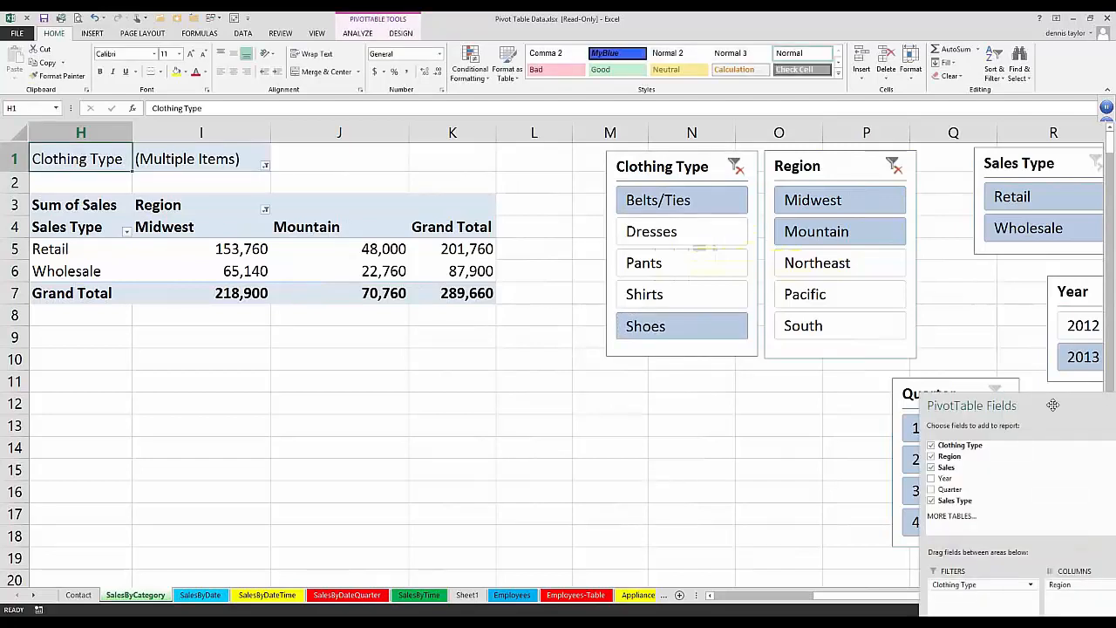
left_click_drag(1047, 412, 772, 216)
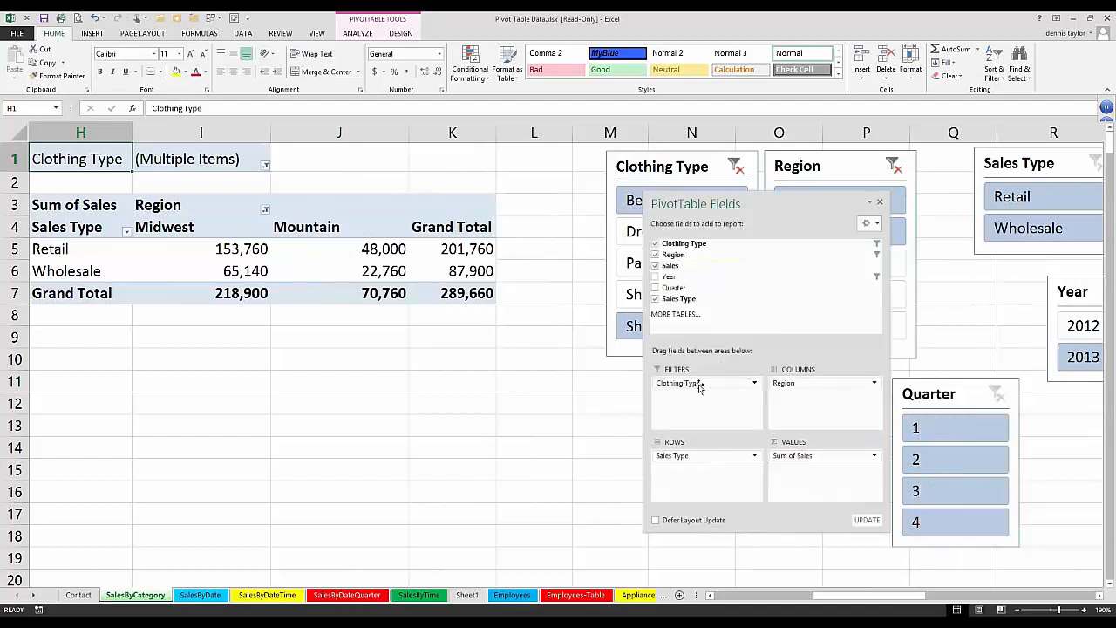
left_click_drag(700, 387, 563, 400)
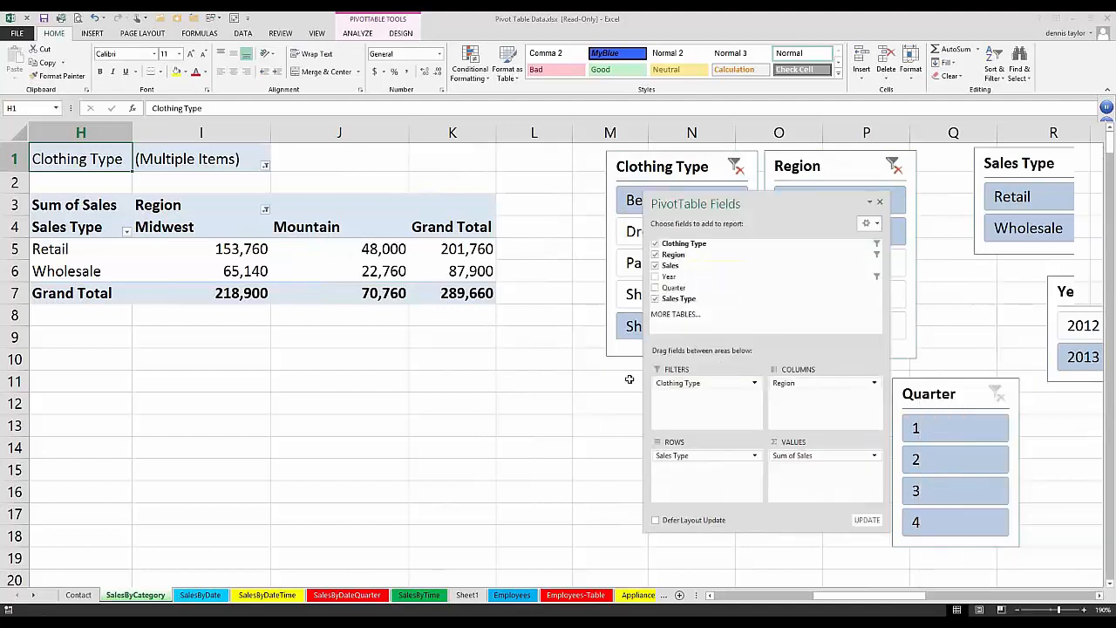
left_click_drag(629, 379, 629, 380)
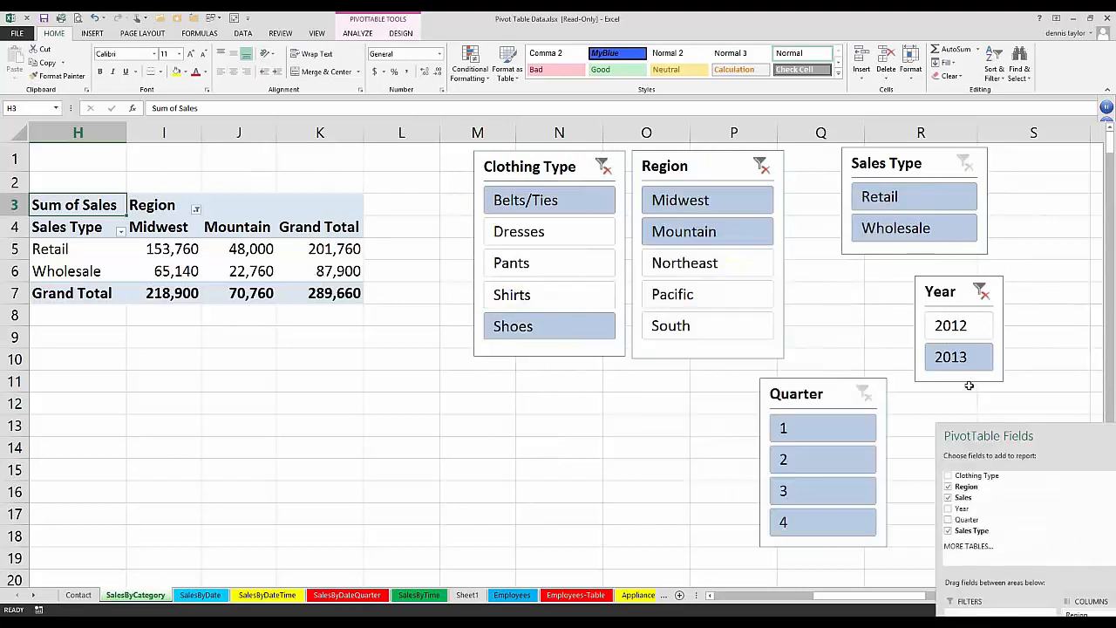
Move the Year slicer directly beneath Sales Type and the Quarter slicer beneath Region
left_click_drag(947, 298, 832, 280)
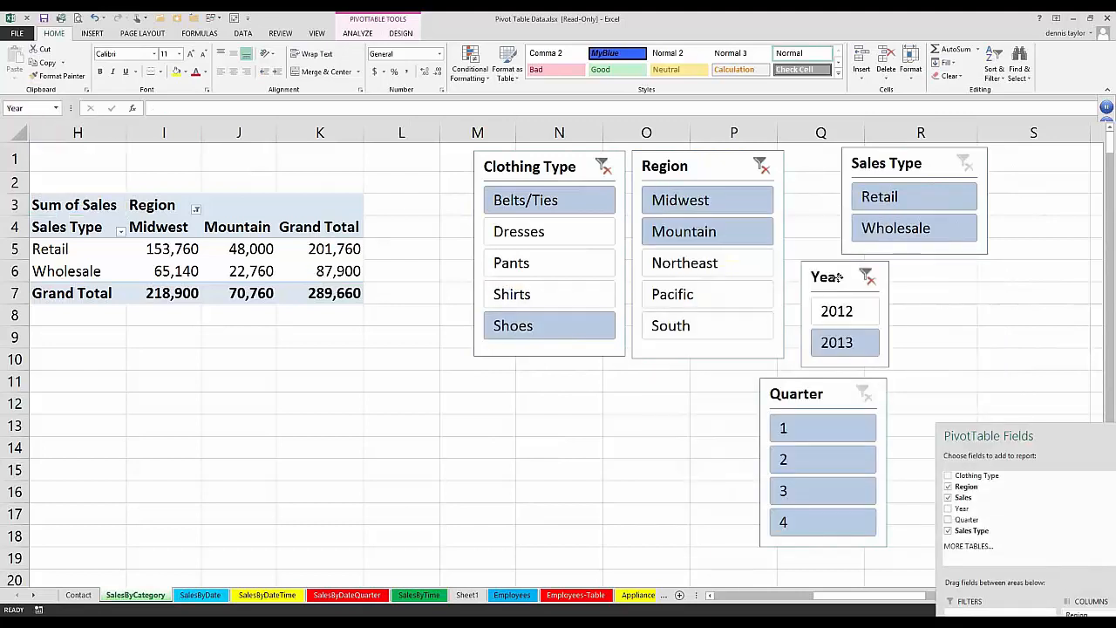
left_click_drag(829, 395, 689, 390)
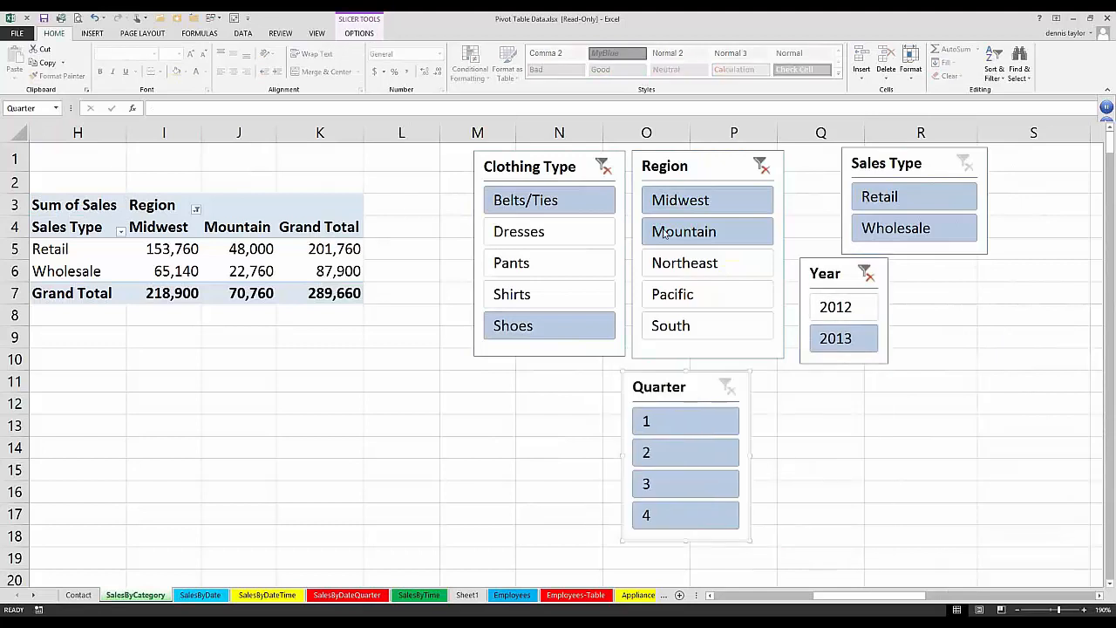
left_click(540, 172)
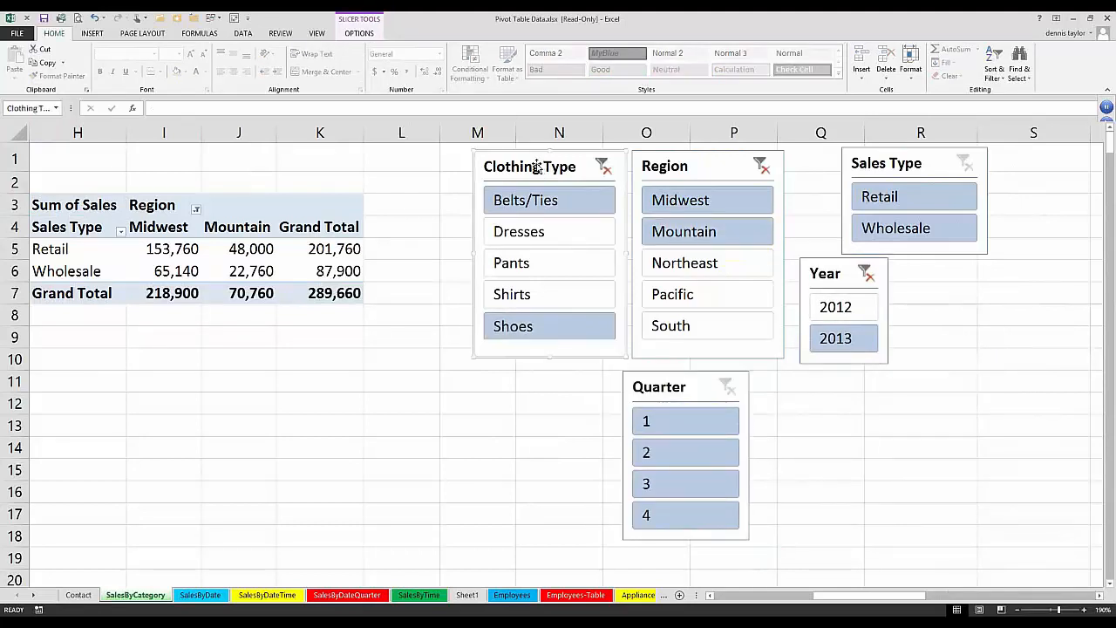
left_click(665, 169)
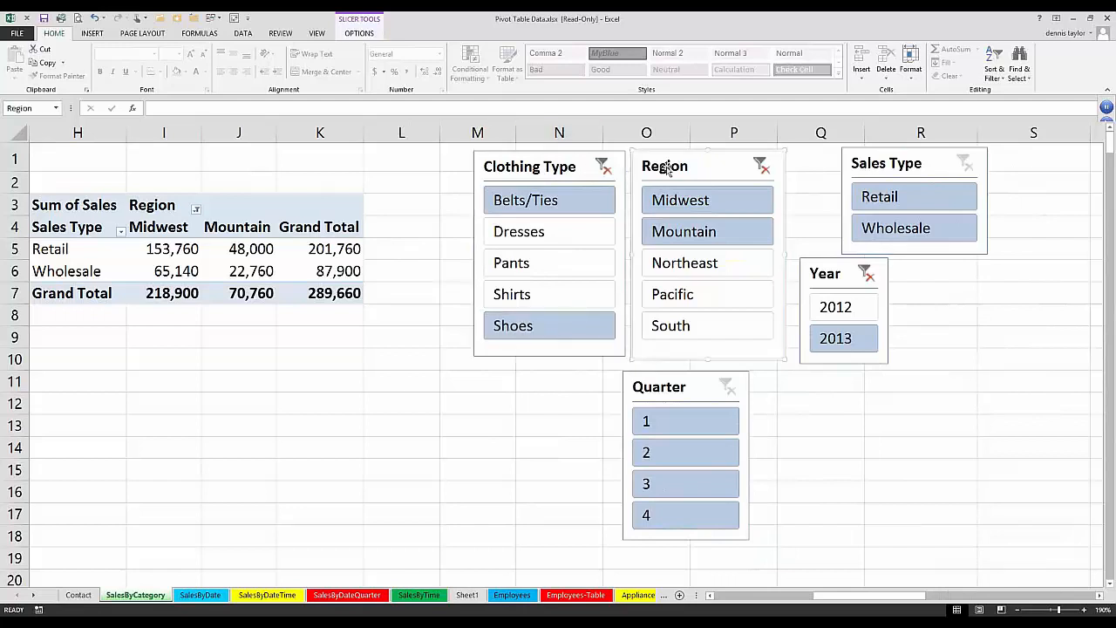
Give the slicers different light styles: red for Clothing Type, green for Quarter, light blue for Sales Type and orange for Year
left_click(359, 34)
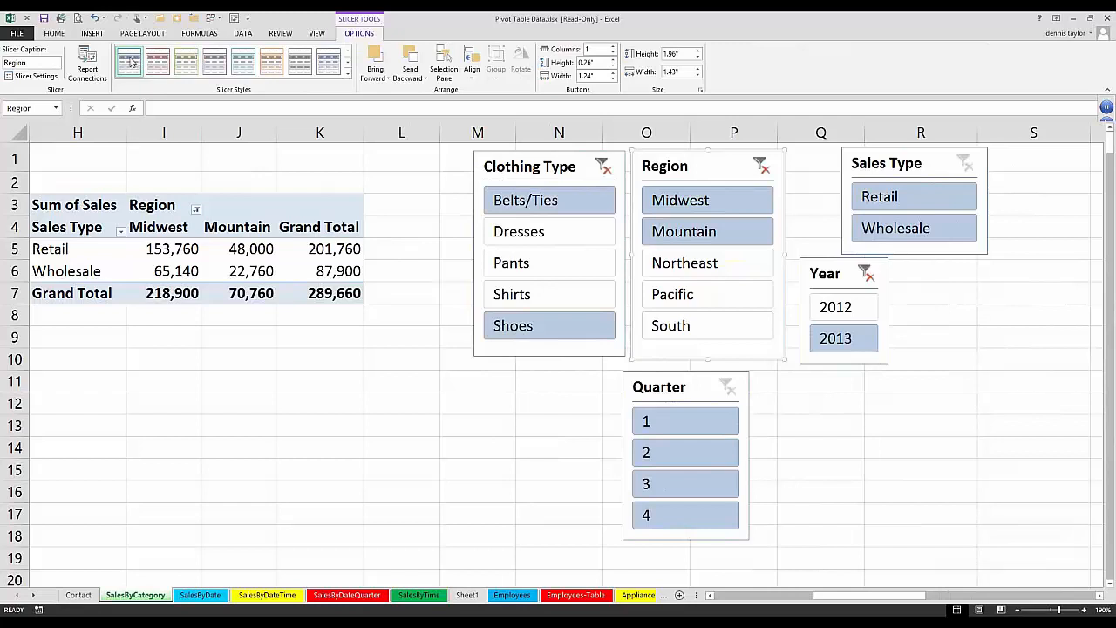
left_click(519, 169)
left_click(160, 59)
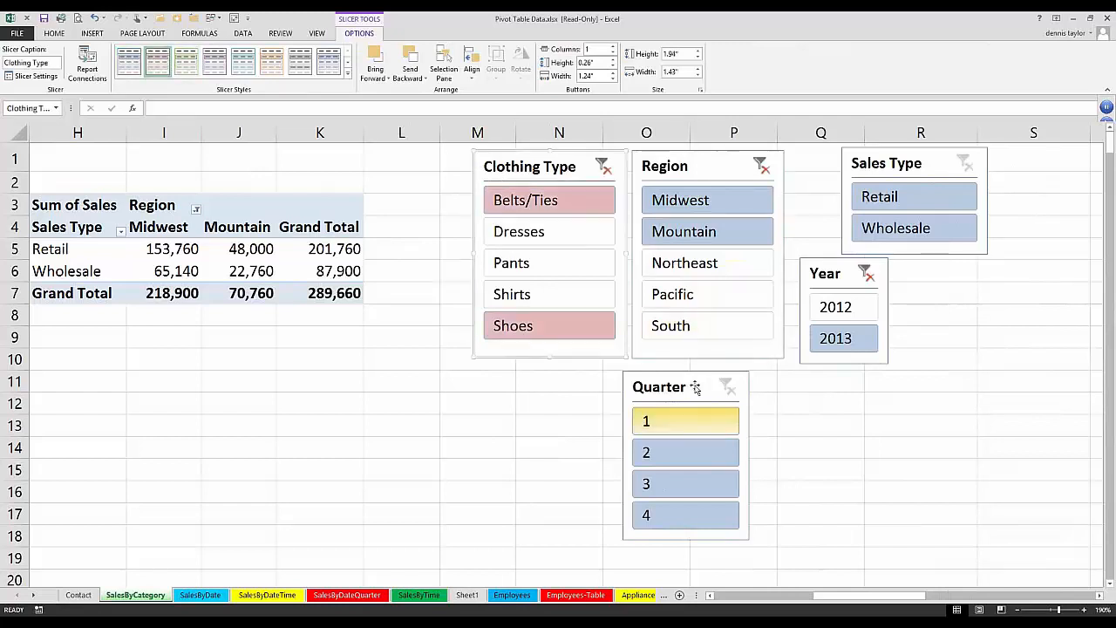
left_click(671, 386)
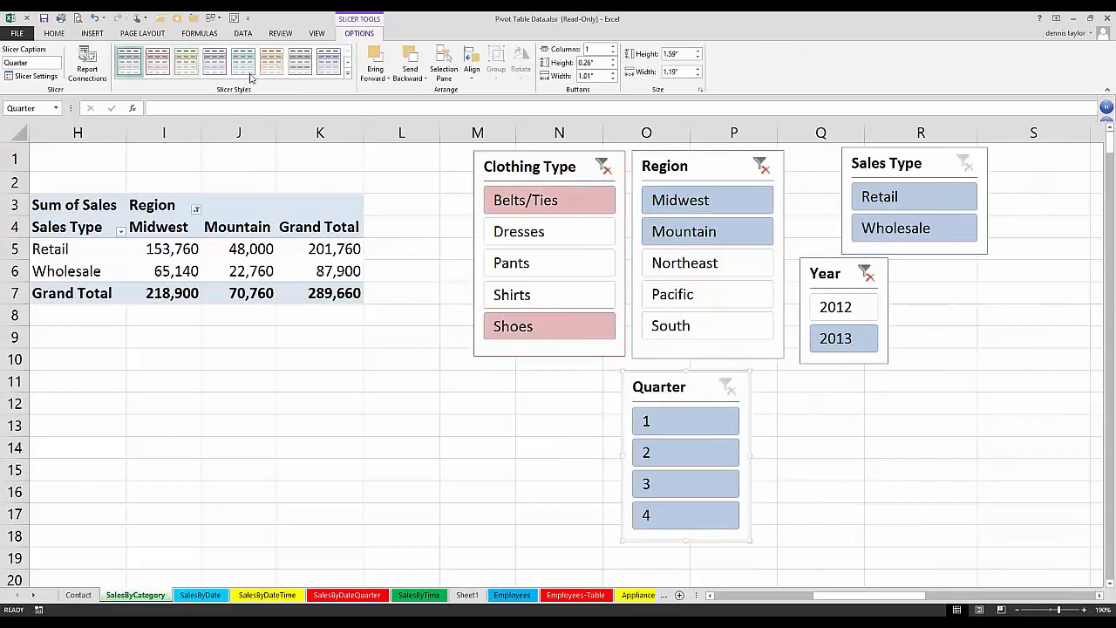
left_click(881, 164)
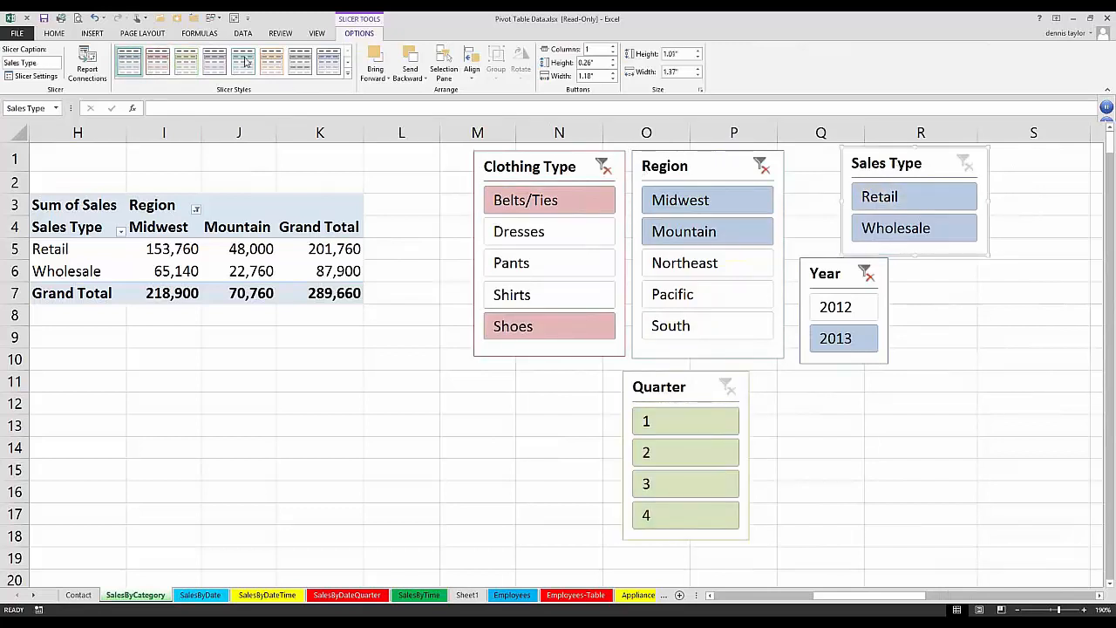
left_click(243, 65)
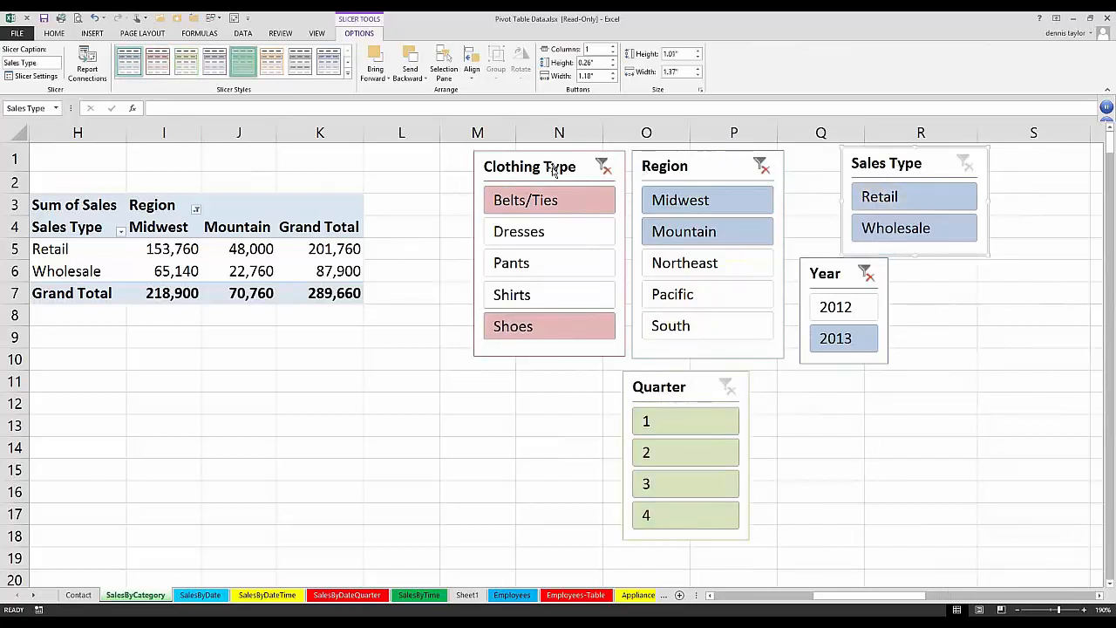
left_click(820, 277)
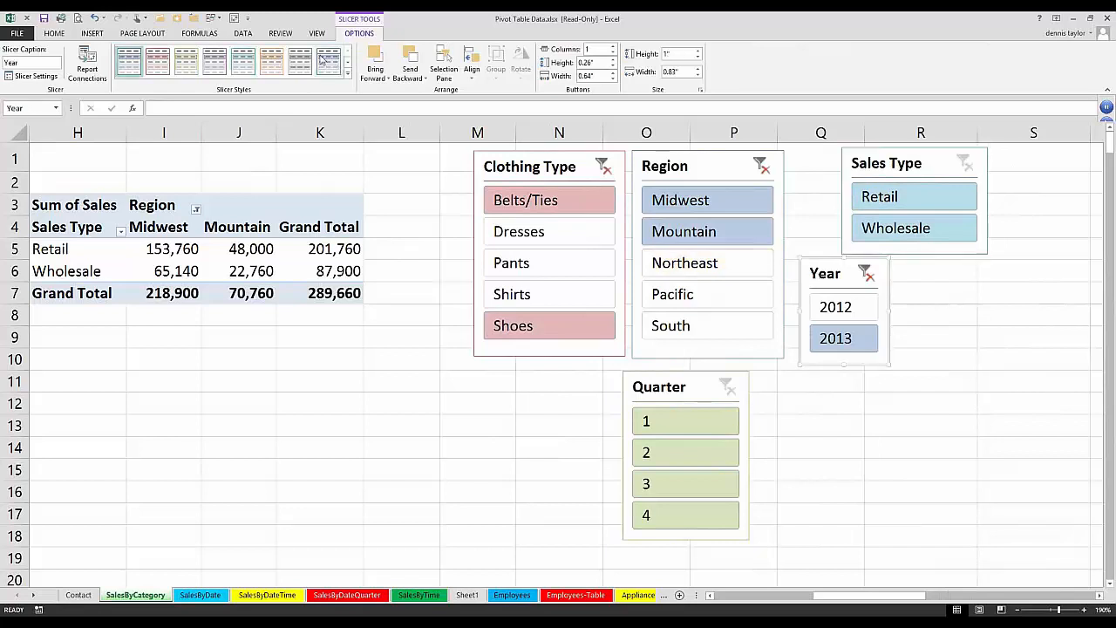
left_click(274, 60)
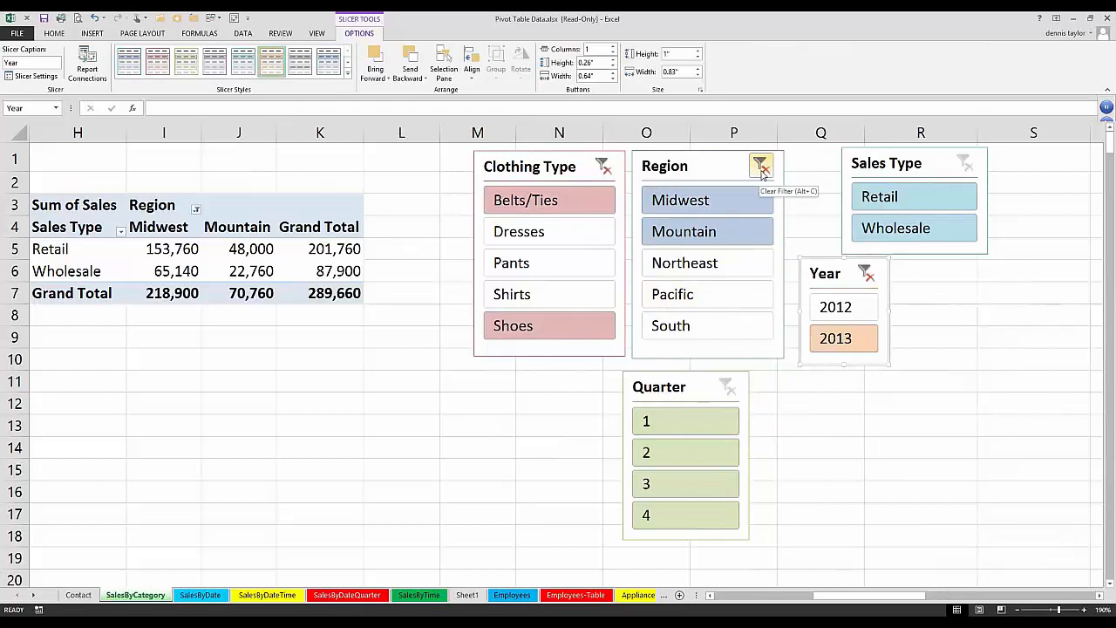
Clear the Region slicer's filter, and move the Clothing Type slicer off the PivotTable to the far side of the Year slicer
left_click(761, 169)
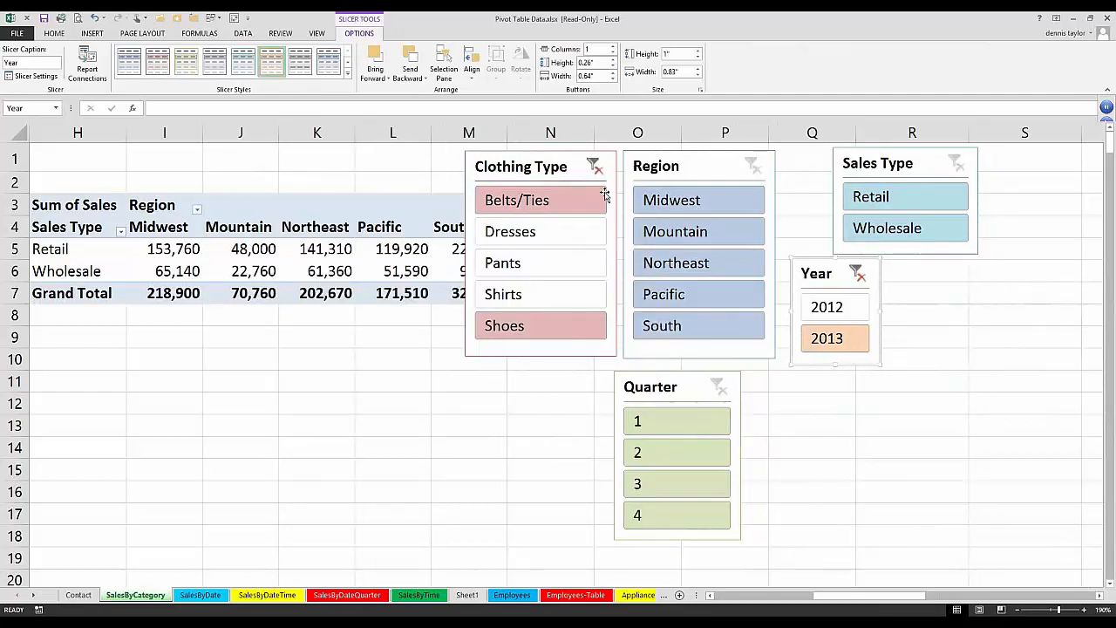
left_click_drag(546, 166, 978, 283)
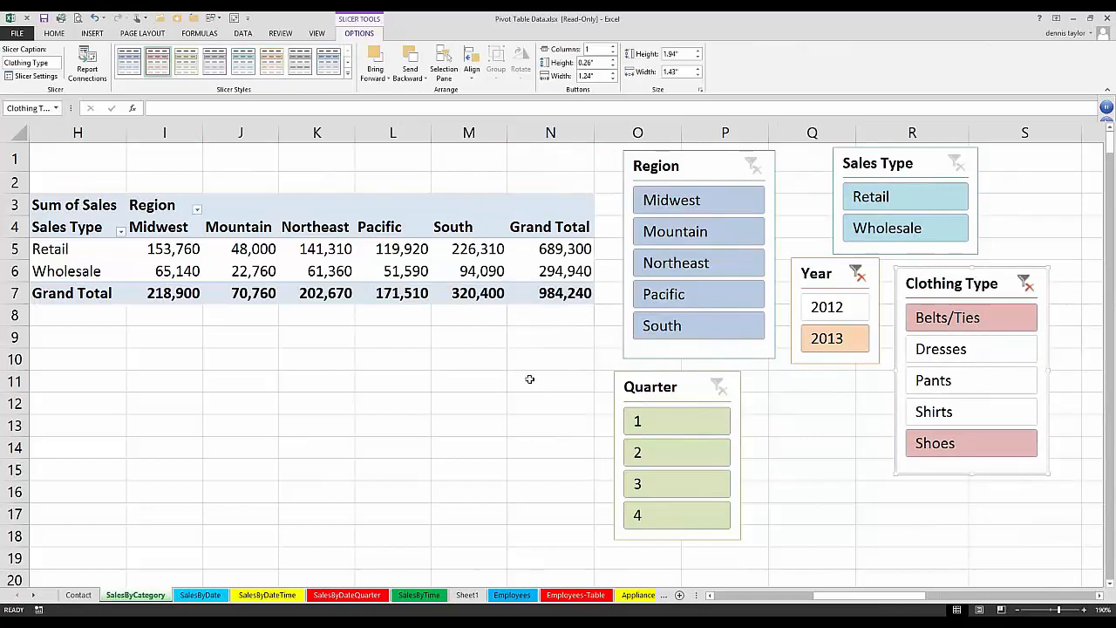
left_click(285, 423)
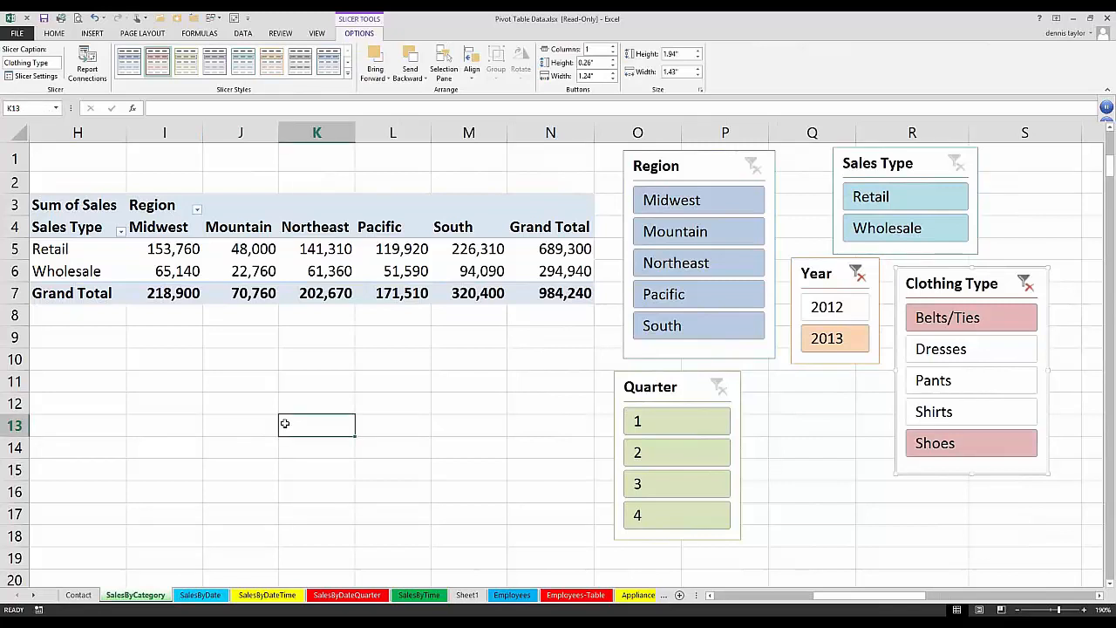
Bring the PivotChart up beneath the PivotTable, placing it over columns I to N from about row 12 to row 26
scroll(285, 424, "down", 8)
left_click_drag(1046, 493, 288, 217)
scroll(645, 454, "up", 5)
left_click_drag(543, 539, 854, 444)
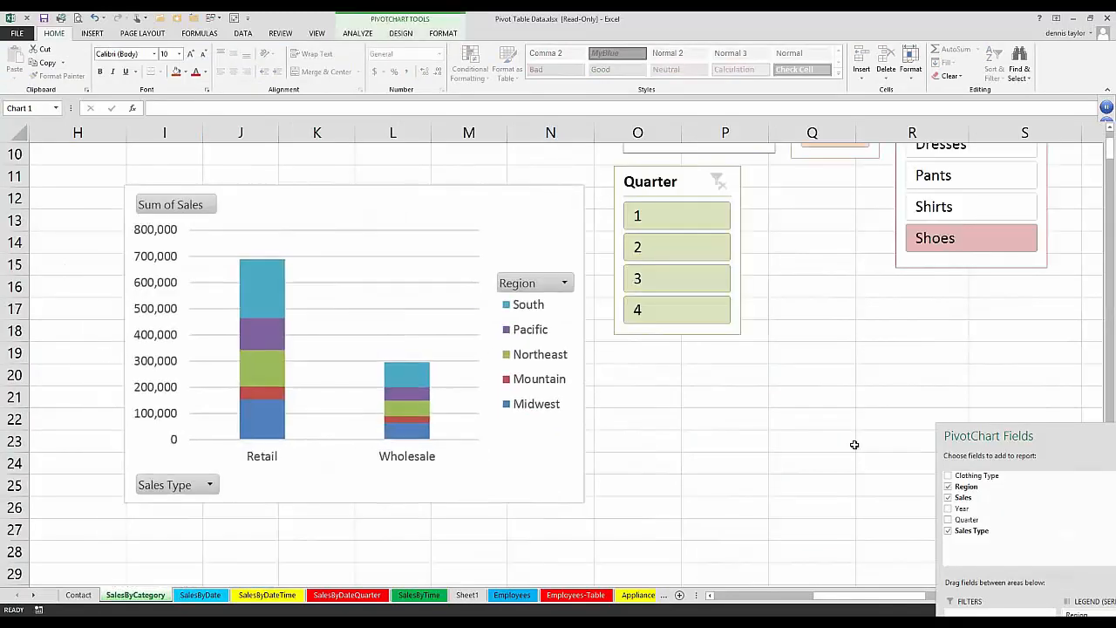
Bring the PivotChart field list fully into view, and deselect the PivotChart by selecting cell N17
scroll(472, 364, "up", 3)
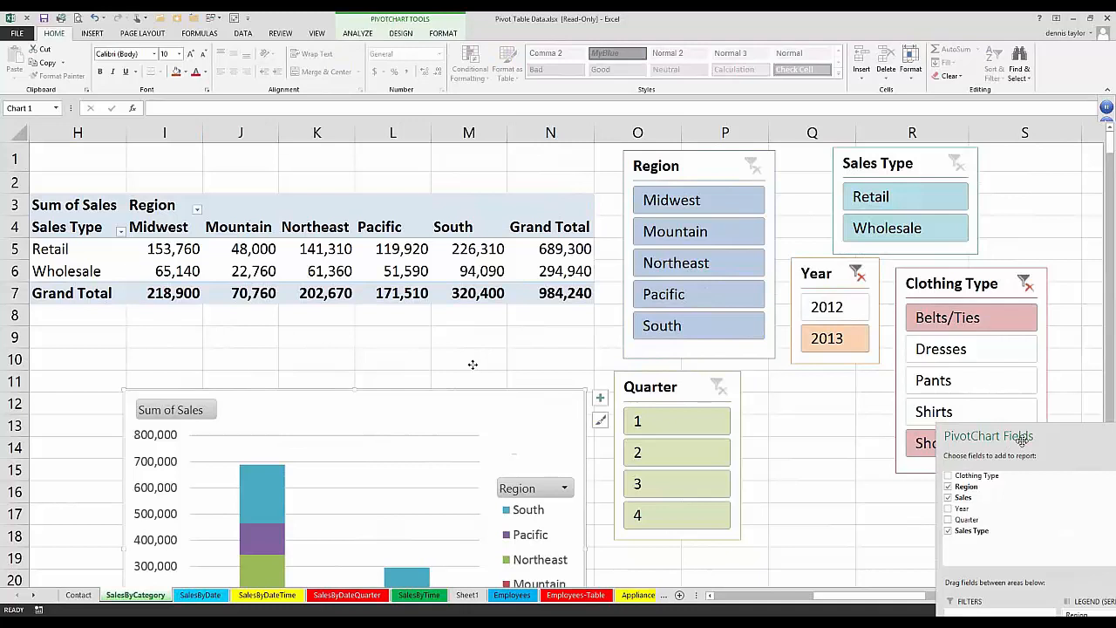
left_click_drag(1021, 441, 855, 266)
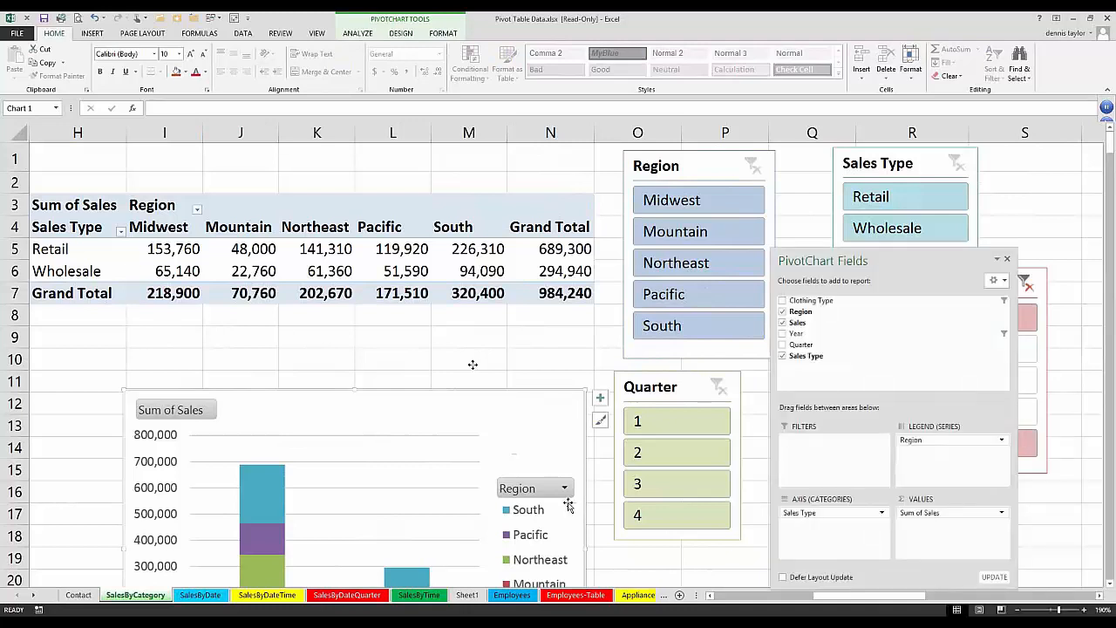
left_click(568, 505)
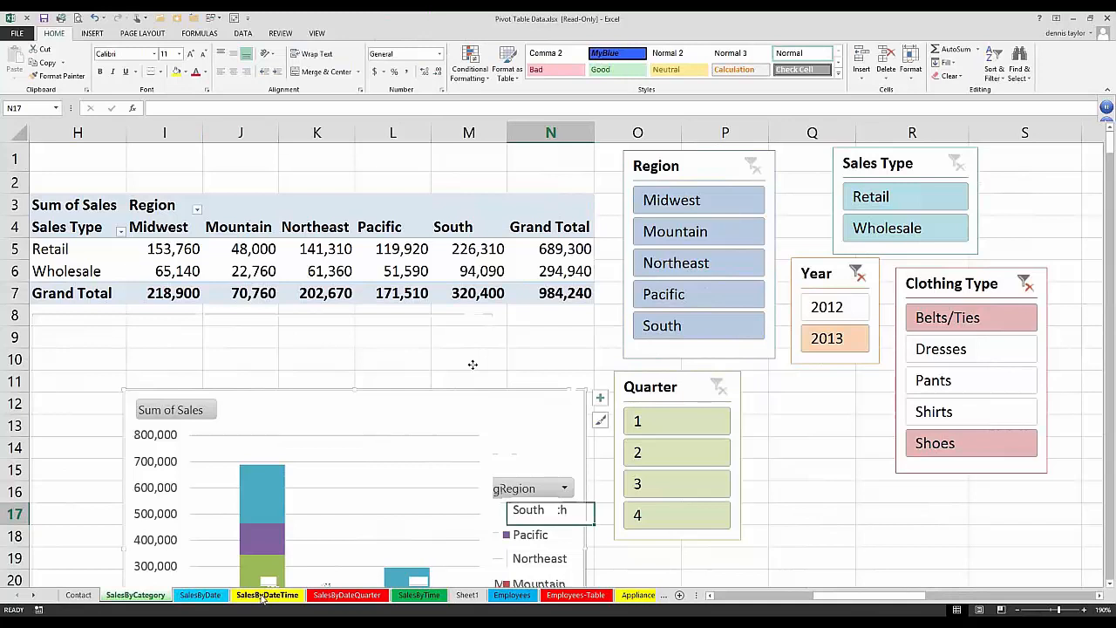
Switch to the SalesByDate sheet and open the recommended PivotTables for its sales list
left_click(218, 594)
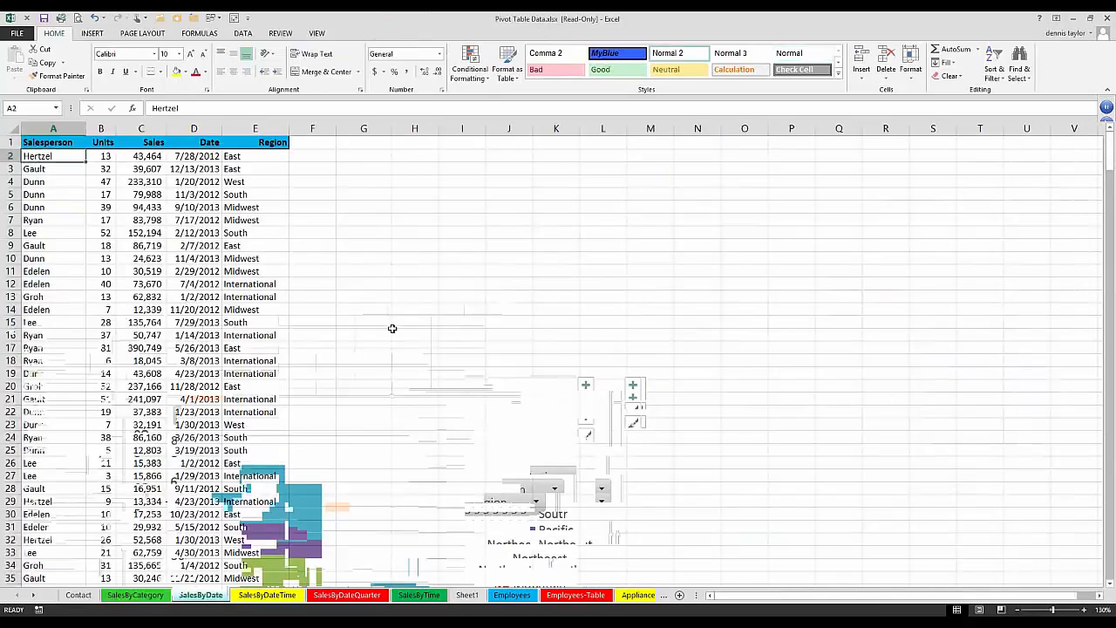
scroll(463, 321, "up", 3)
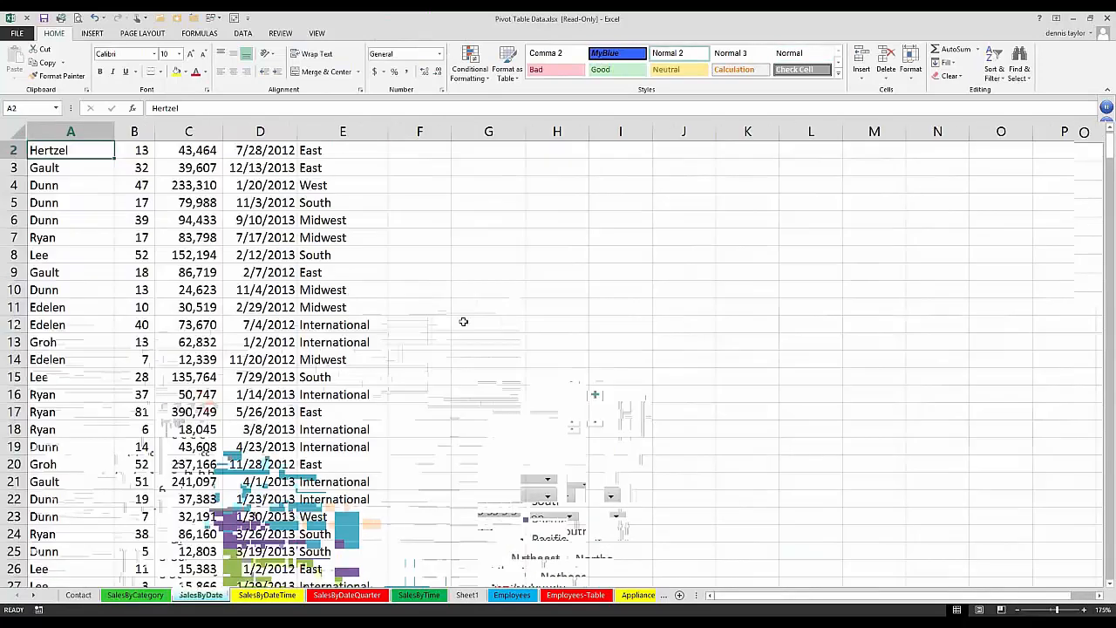
scroll(463, 322, "up", 1)
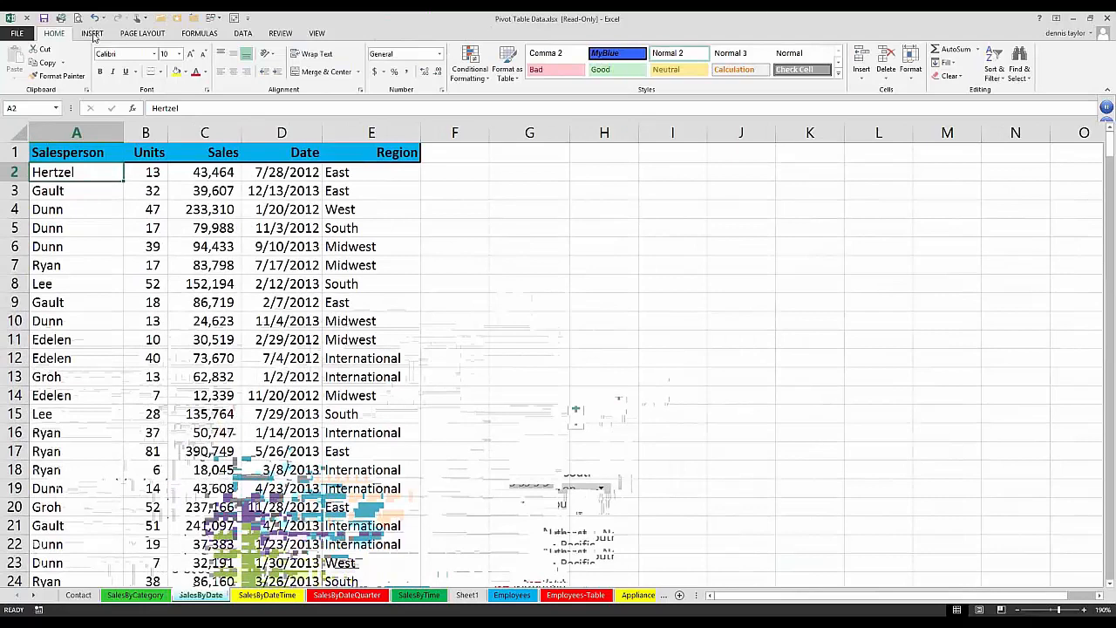
left_click(93, 34)
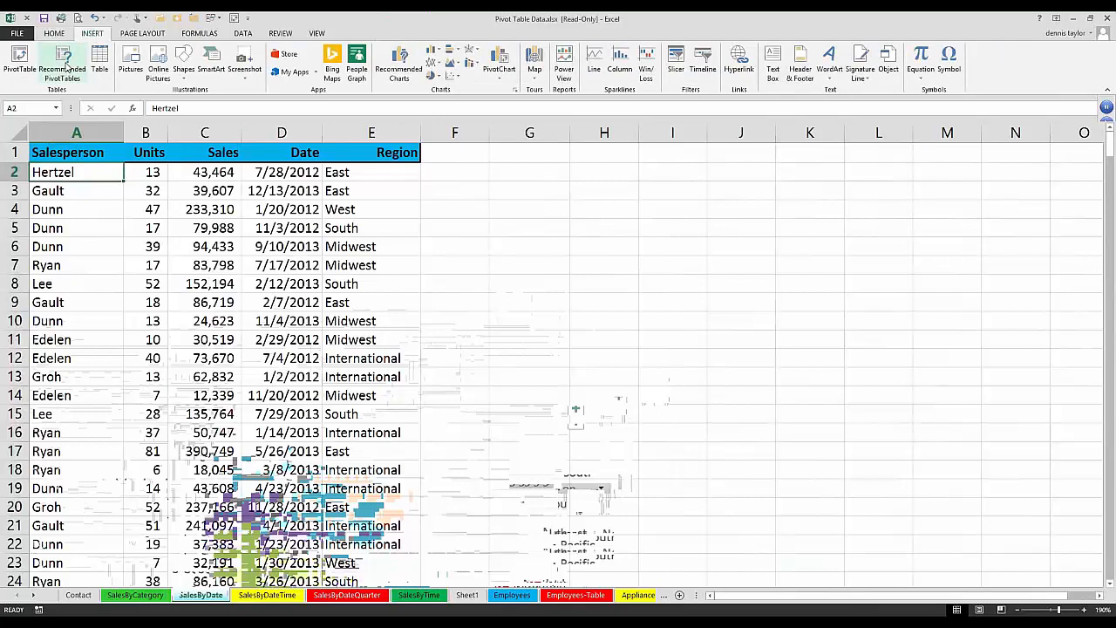
left_click(67, 66)
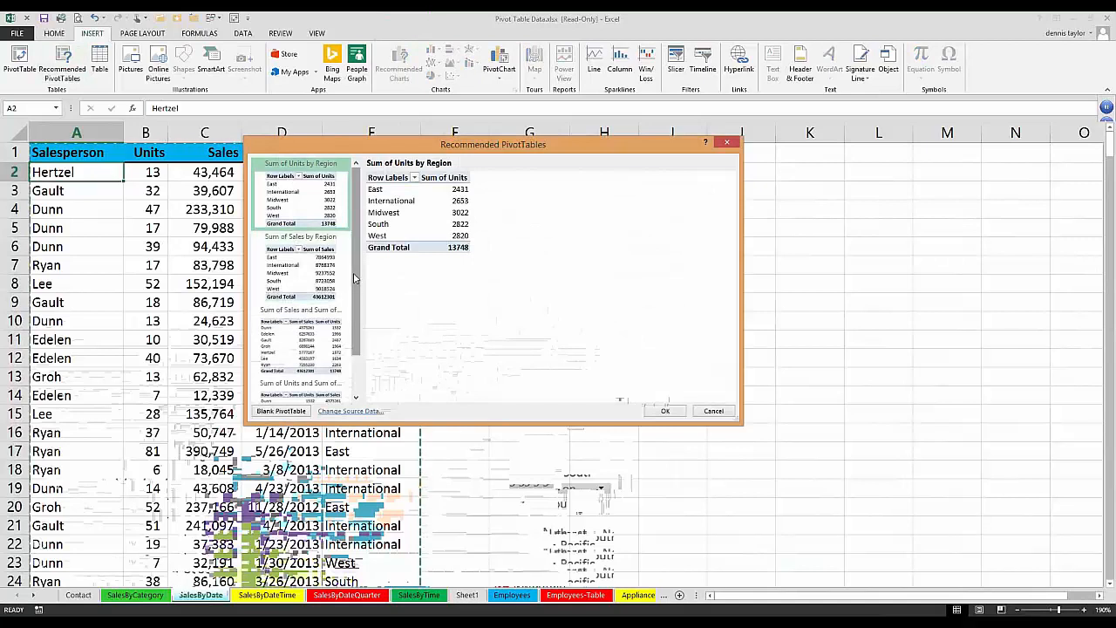
Look through the recommended PivotTables and create the one with Sum of Sales and Sum of Units by Salesperson
left_click_drag(357, 278, 362, 324)
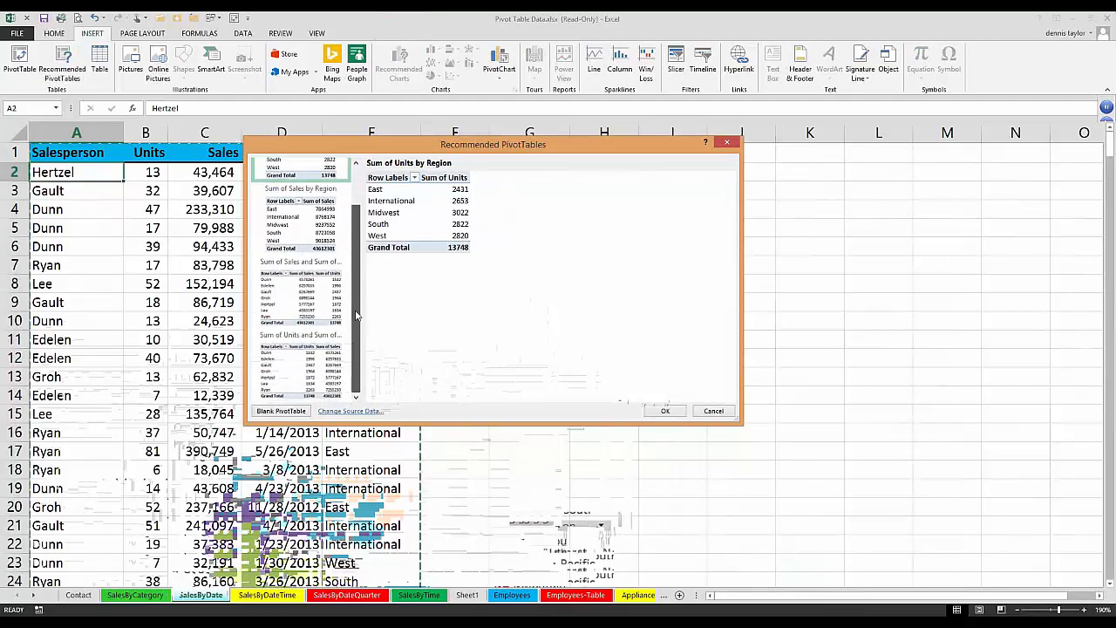
scroll(359, 253, "up", 2)
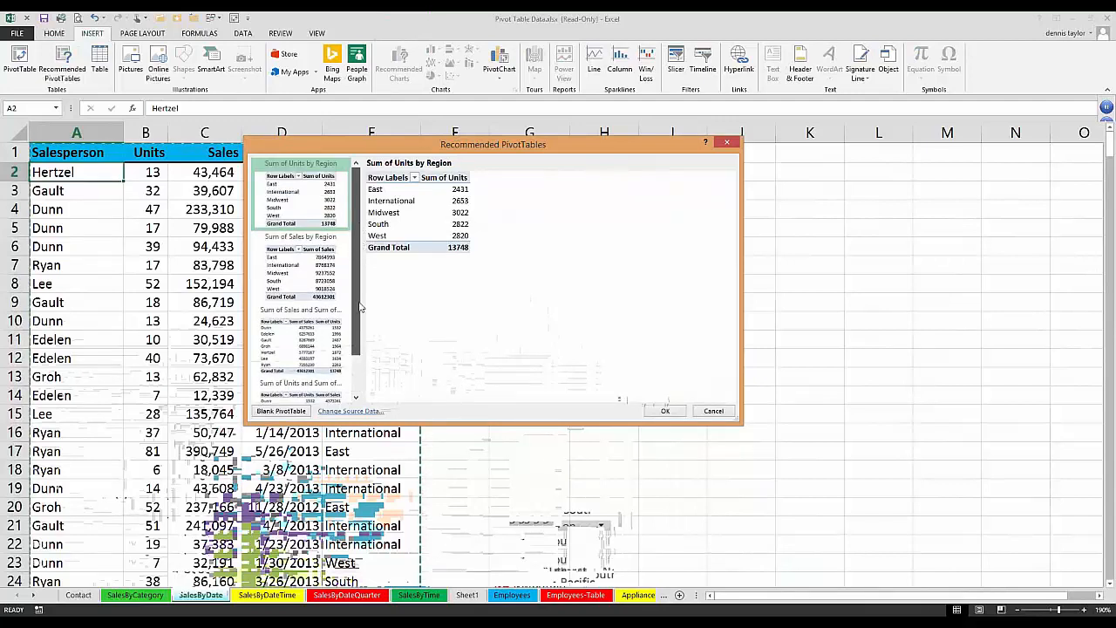
left_click_drag(360, 306, 354, 339)
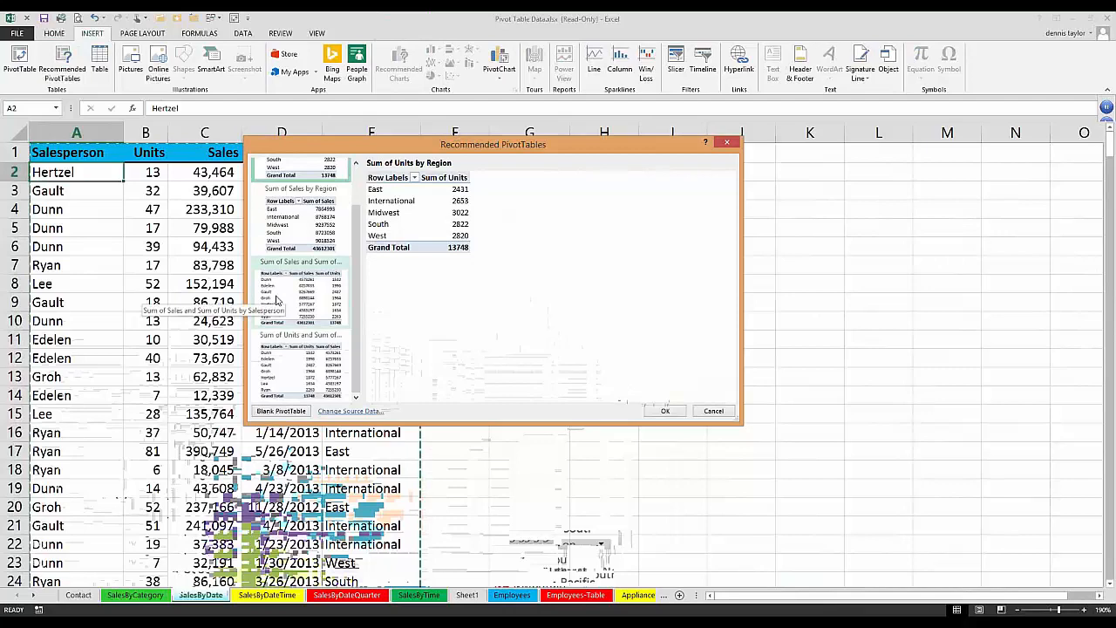
left_click(276, 301)
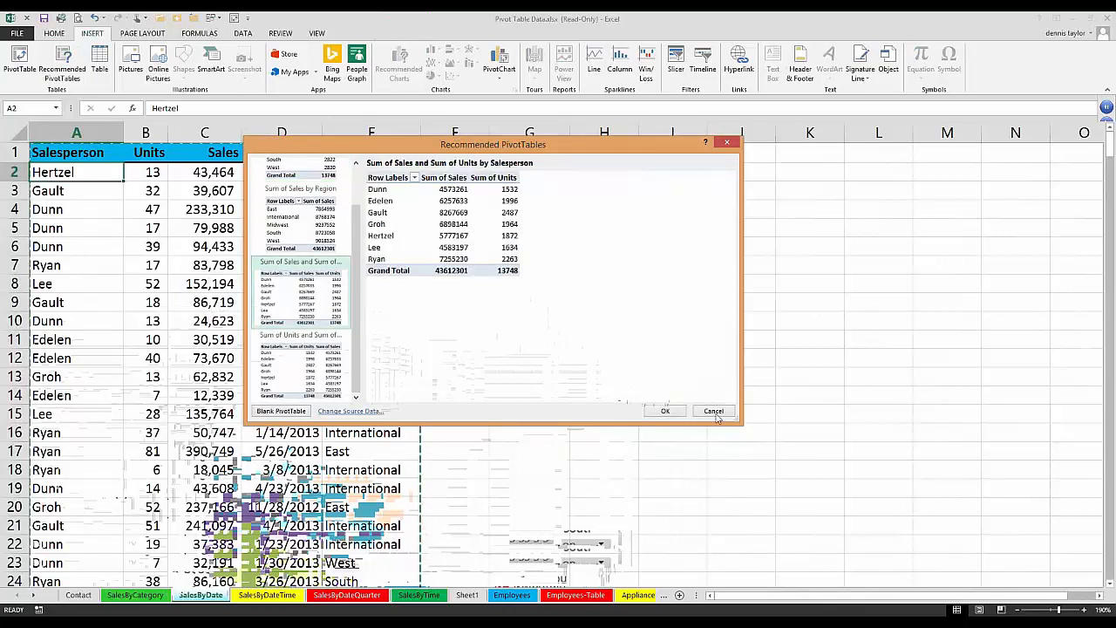
left_click(664, 411)
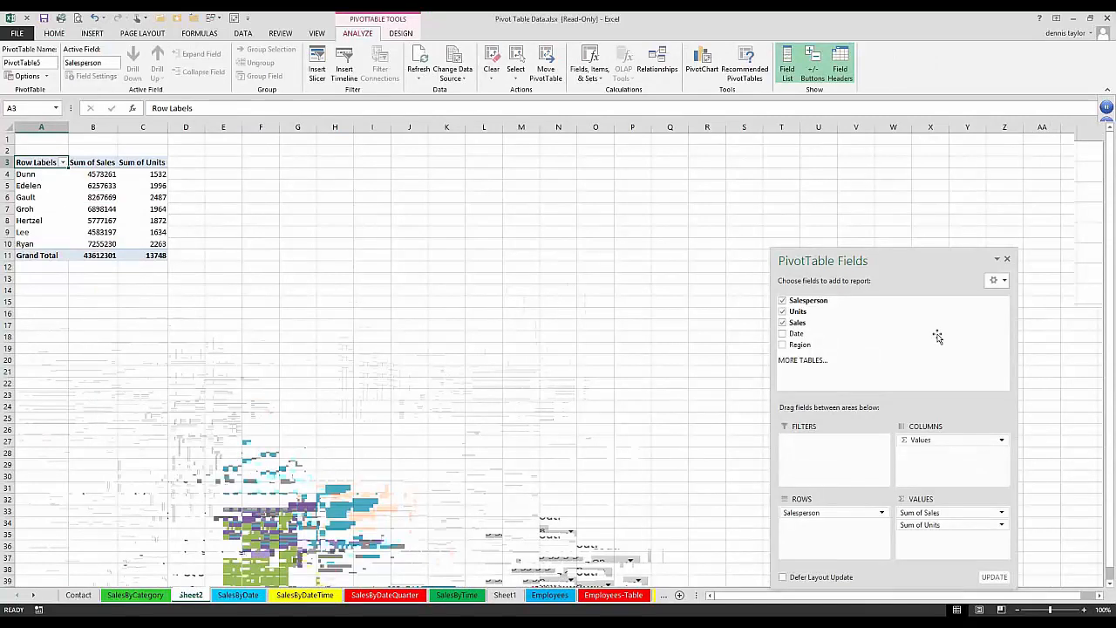
Rearrange the new PivotTable with Salesperson in rows, Region in columns and only Units as values, and move the field list clear of it
scroll(722, 174, "up", 5, "ctrl")
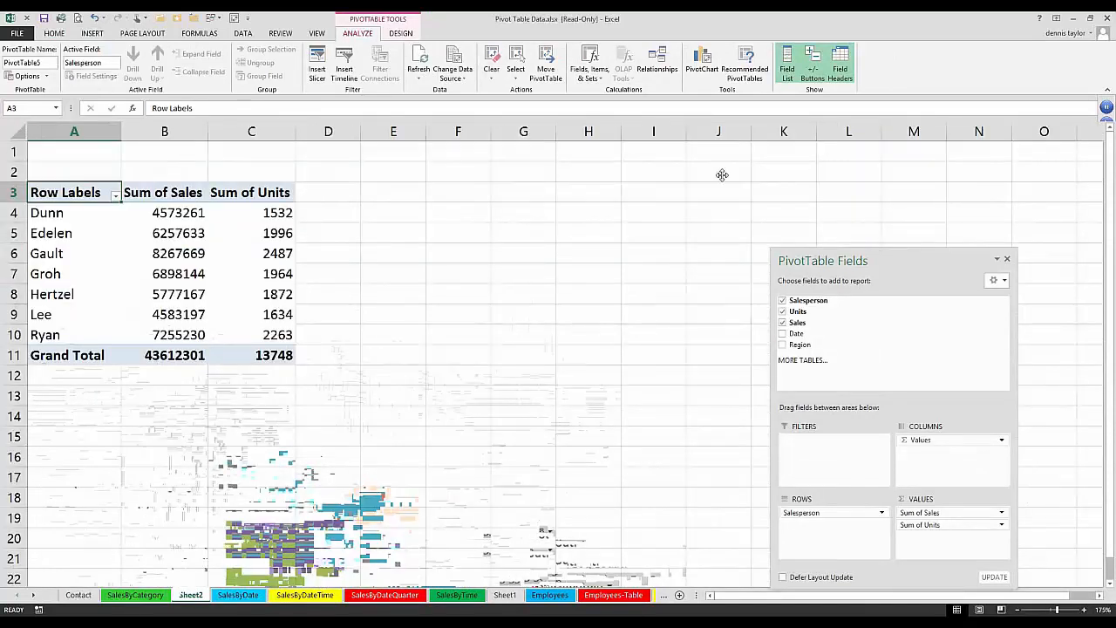
mouse_move(721, 174)
left_mouse_down()
mouse_move(742, 166)
mouse_move(722, 176)
left_mouse_up()
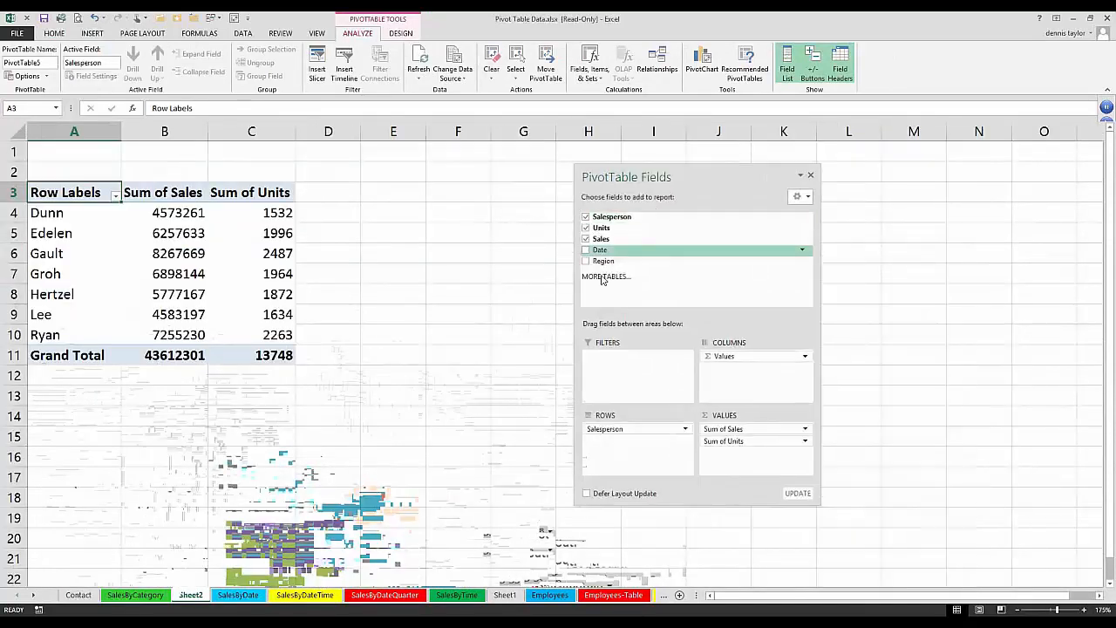
left_click(722, 359)
left_click_drag(721, 361, 869, 364)
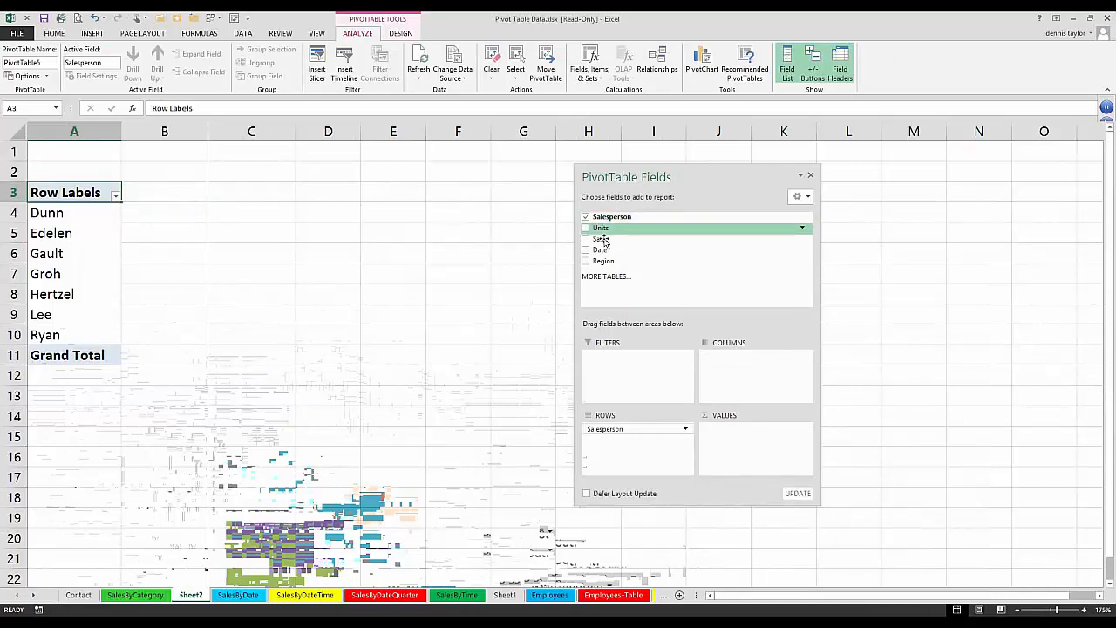
left_click_drag(602, 265, 742, 375)
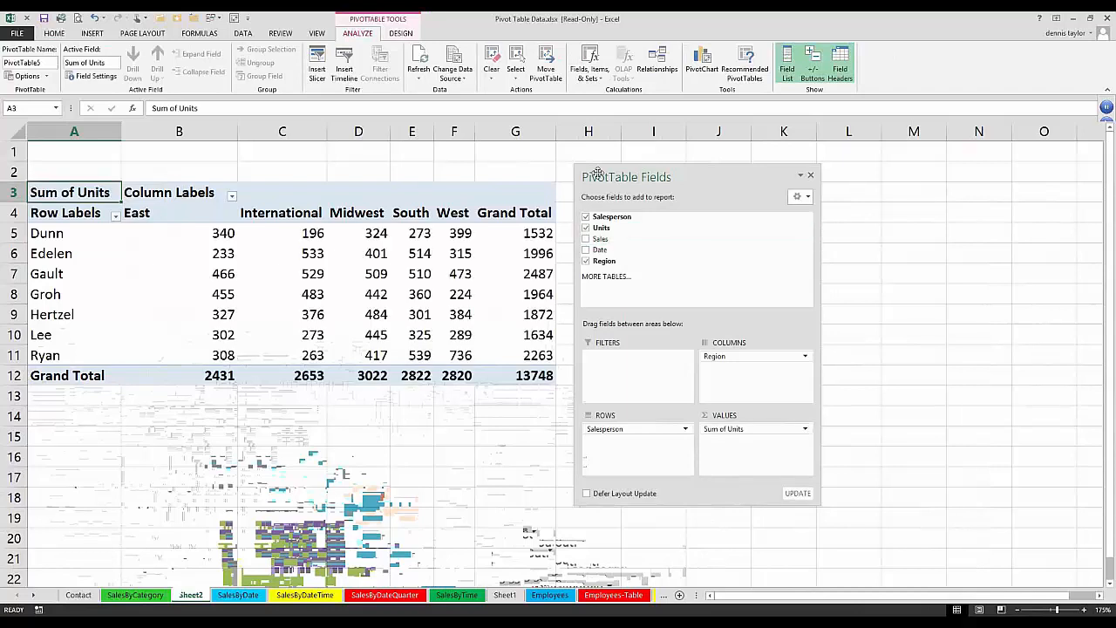
left_click_drag(598, 175, 875, 189)
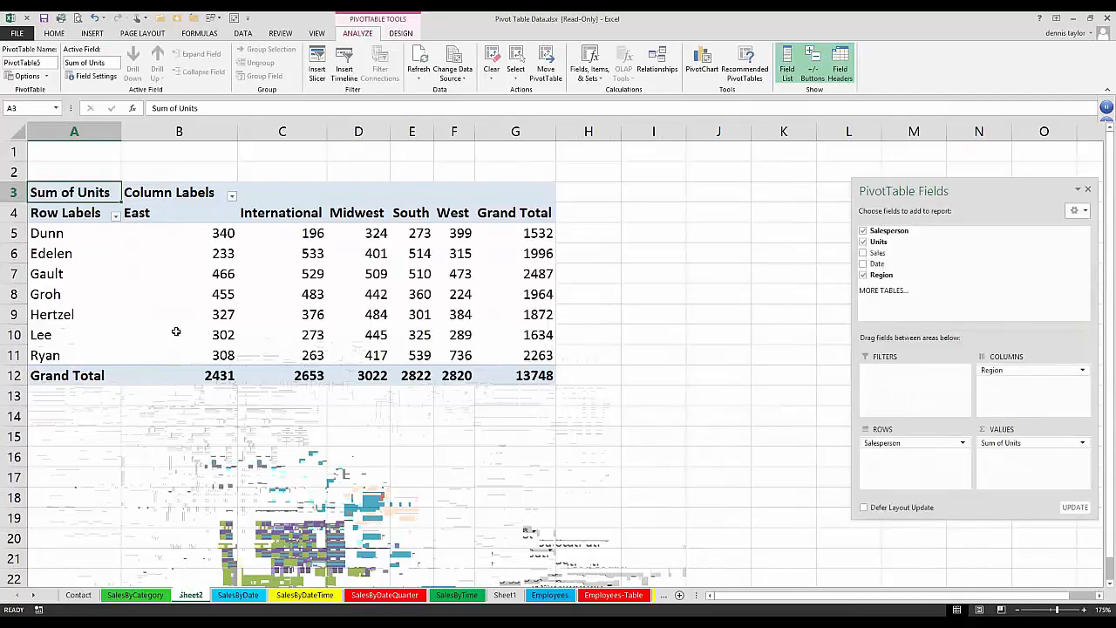
Change the PivotTable's report layout to one that shows the field names Salesperson and Region as headings
left_click(203, 332)
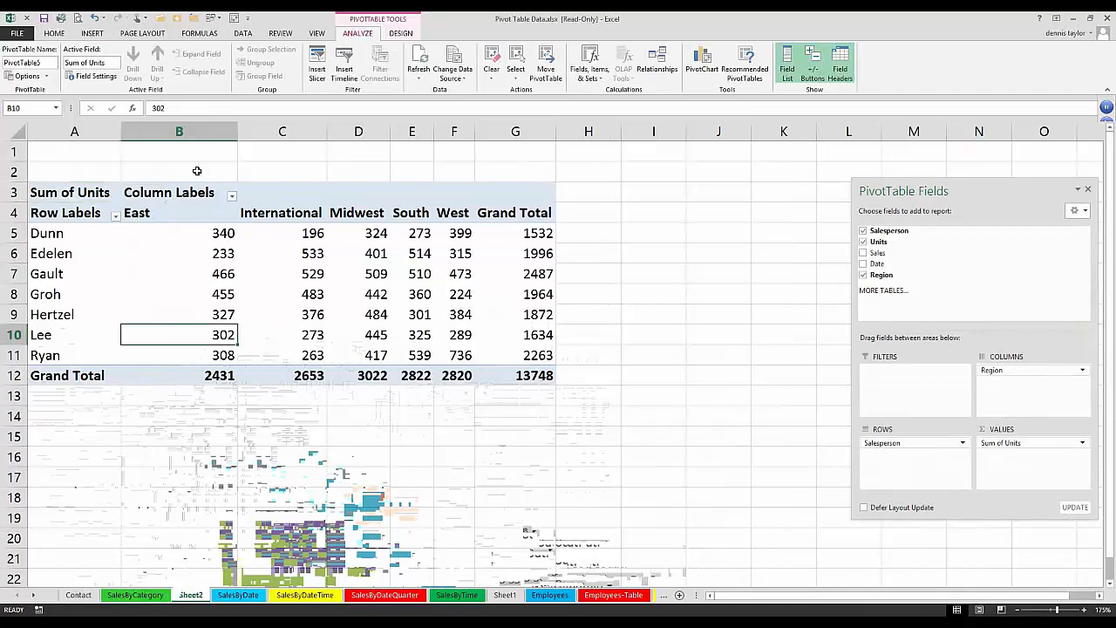
left_click(398, 35)
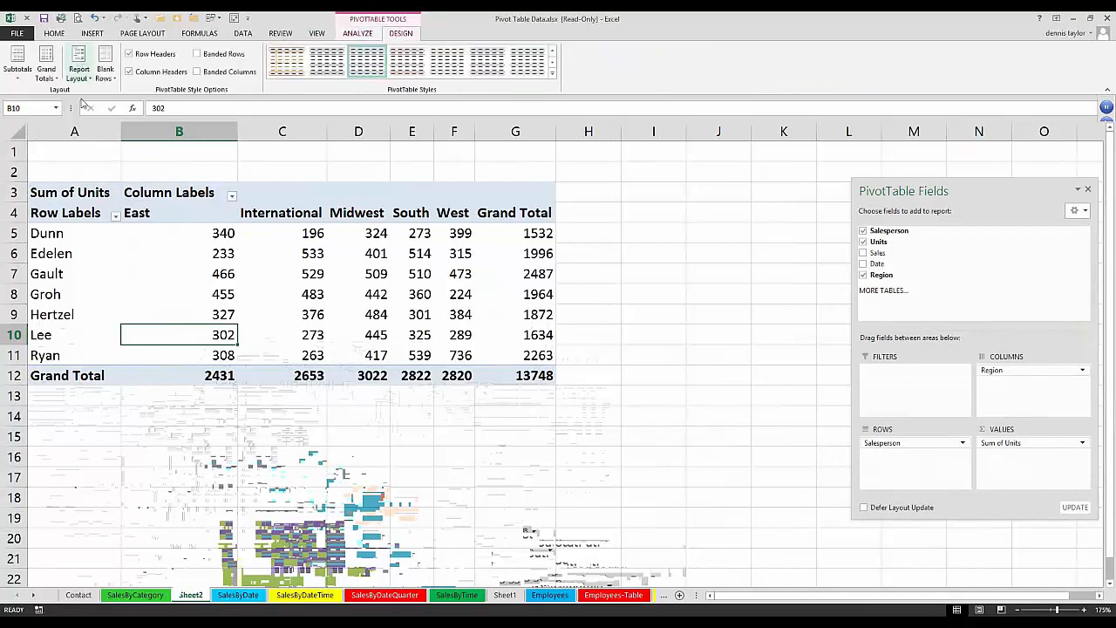
left_click(79, 65)
key("Escape")
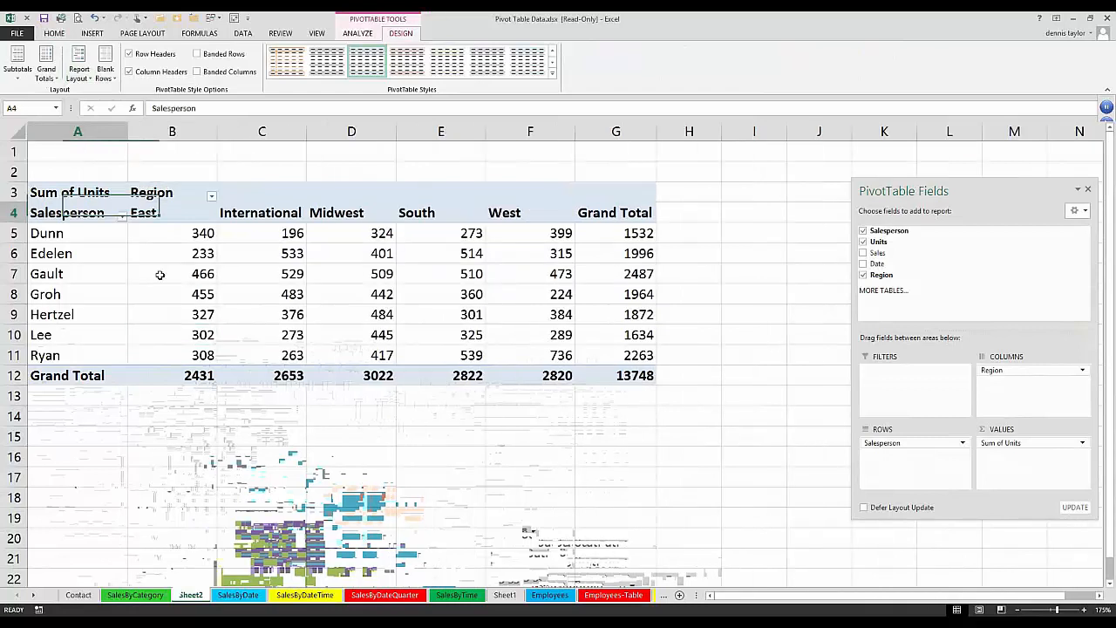
left_click(160, 274)
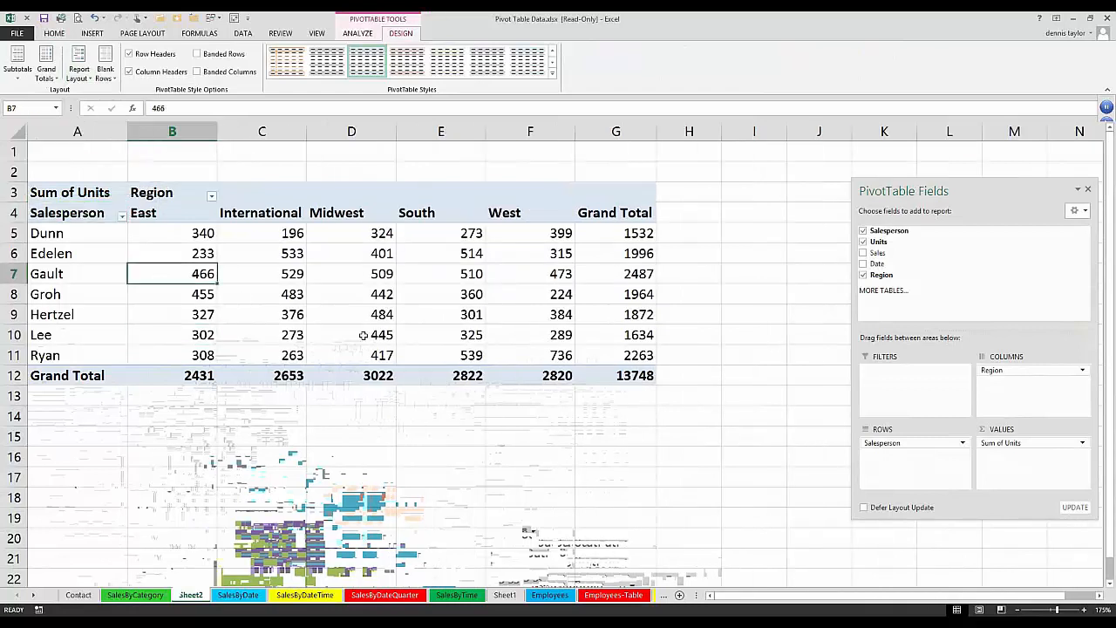
Create a PivotChart from the units PivotTable on the same sheet, and move it over the table's lower rows
left_click(344, 296)
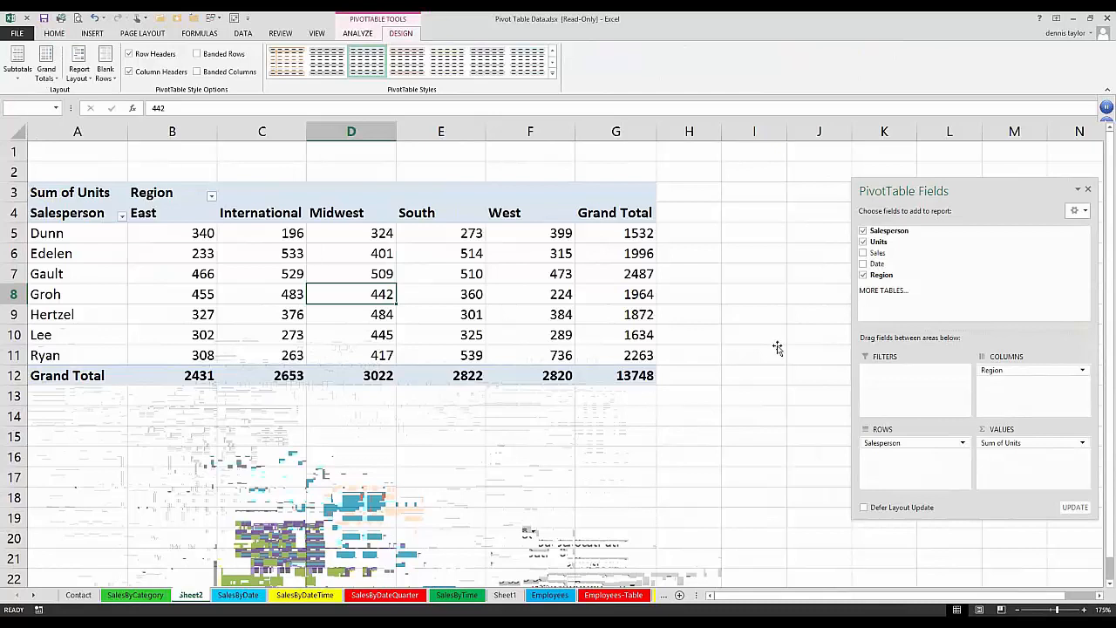
key("alt+F1")
left_click_drag(615, 306, 438, 347)
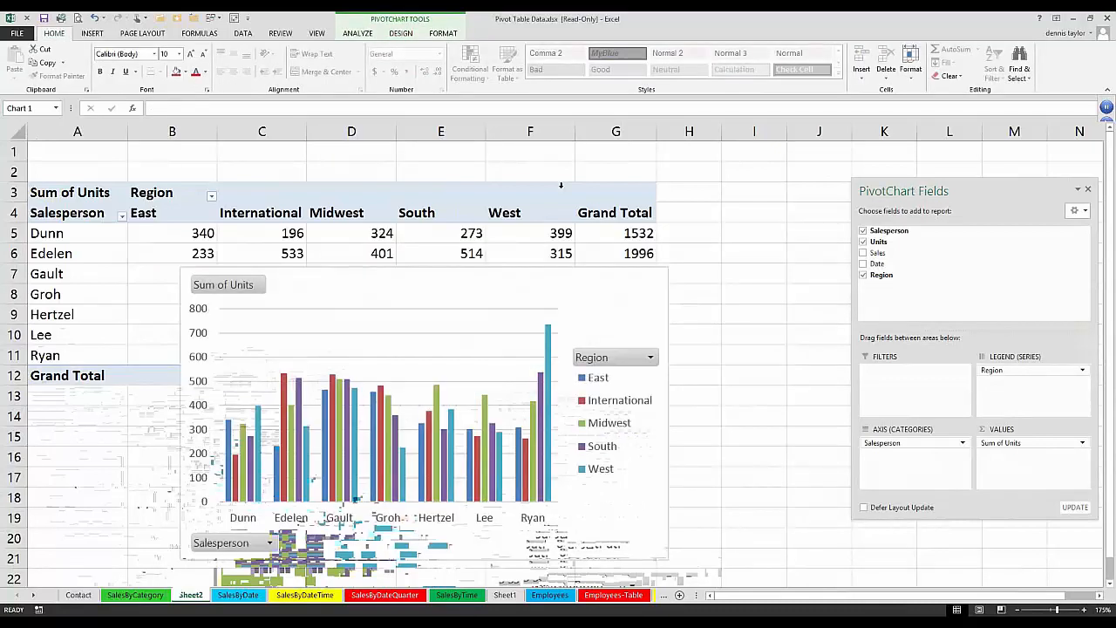
Change the PivotChart's type to Stacked Column
left_click(402, 34)
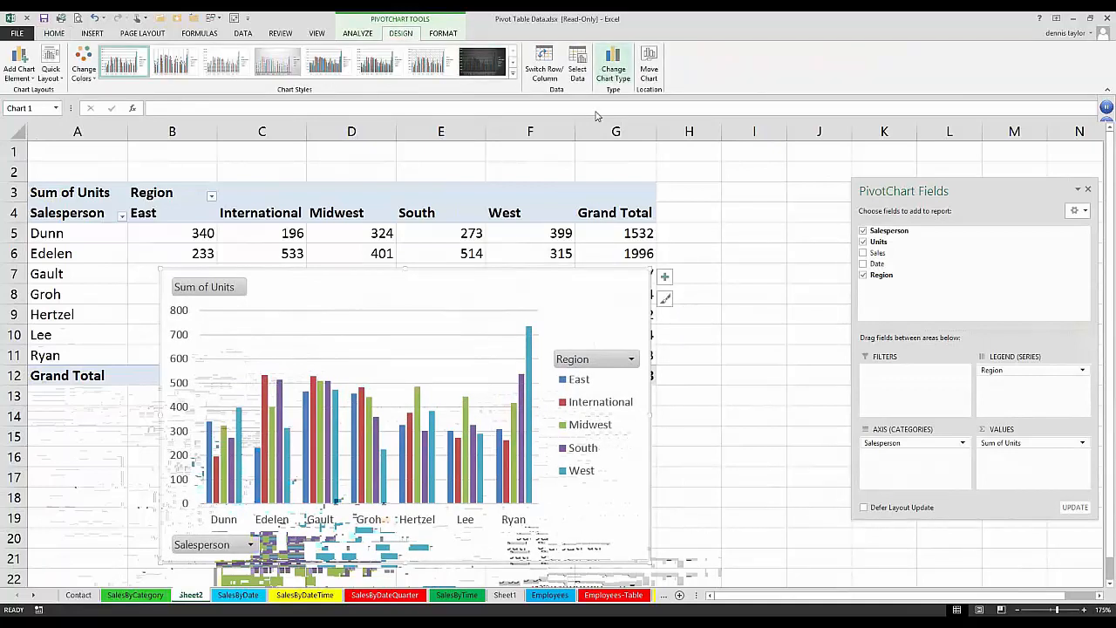
left_click(613, 72)
left_click(491, 124)
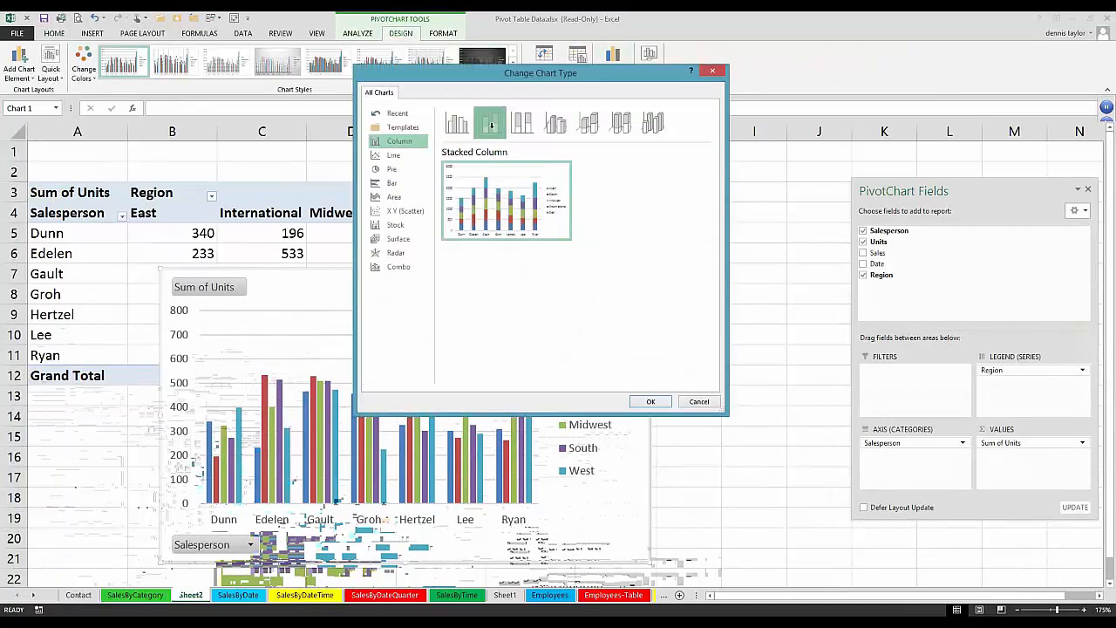
double_click(490, 124)
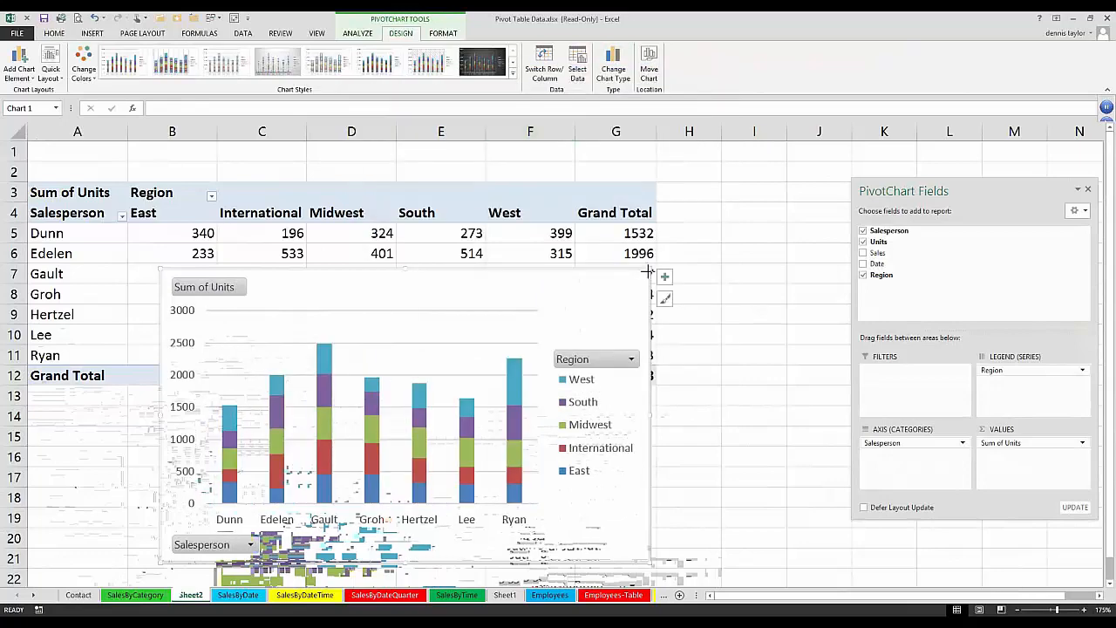
Shrink the PivotChart slightly and move it directly beneath the PivotTable, over columns A to F from row 13
left_click_drag(650, 269, 523, 352)
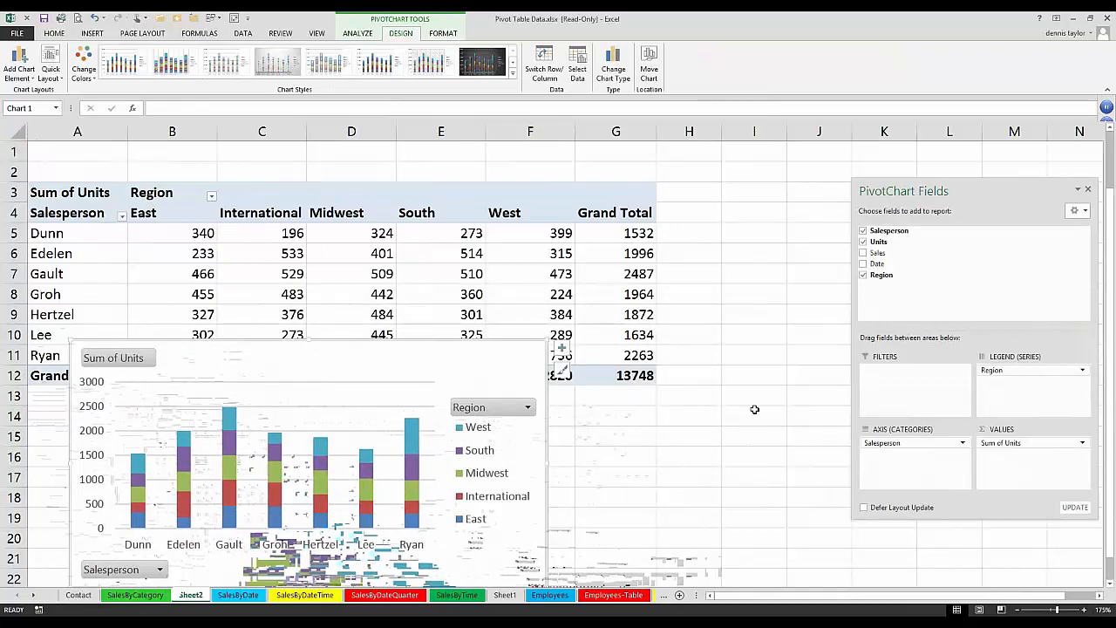
scroll(558, 331, "down", 1)
left_click_drag(500, 295, 468, 346)
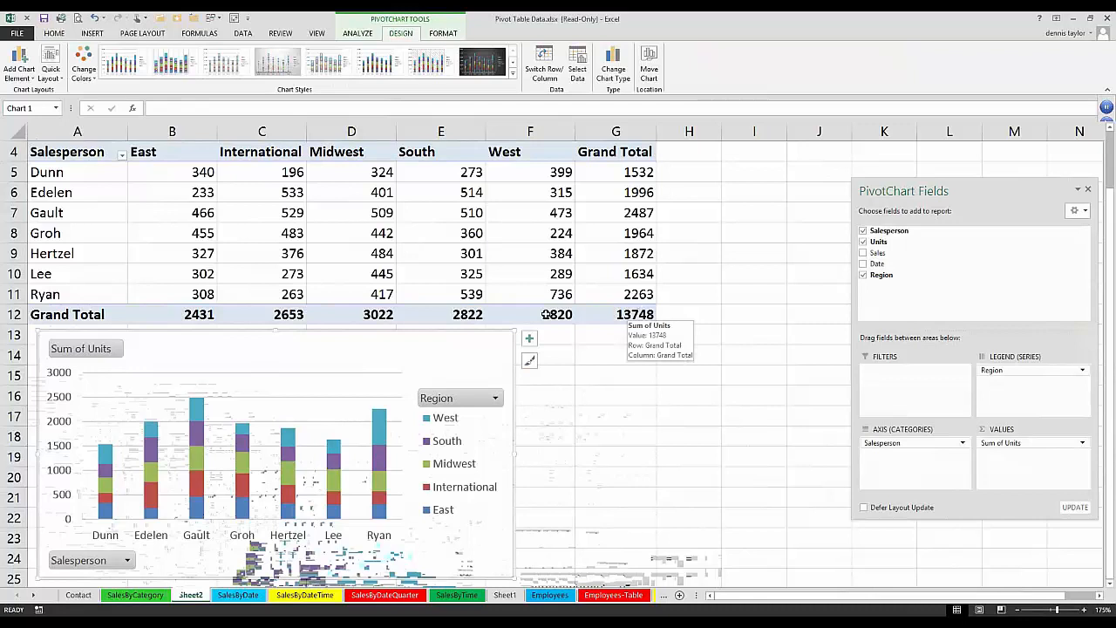
Try hiding column C with the International figures, and undo the hiding
left_click(247, 130)
right_click(249, 132)
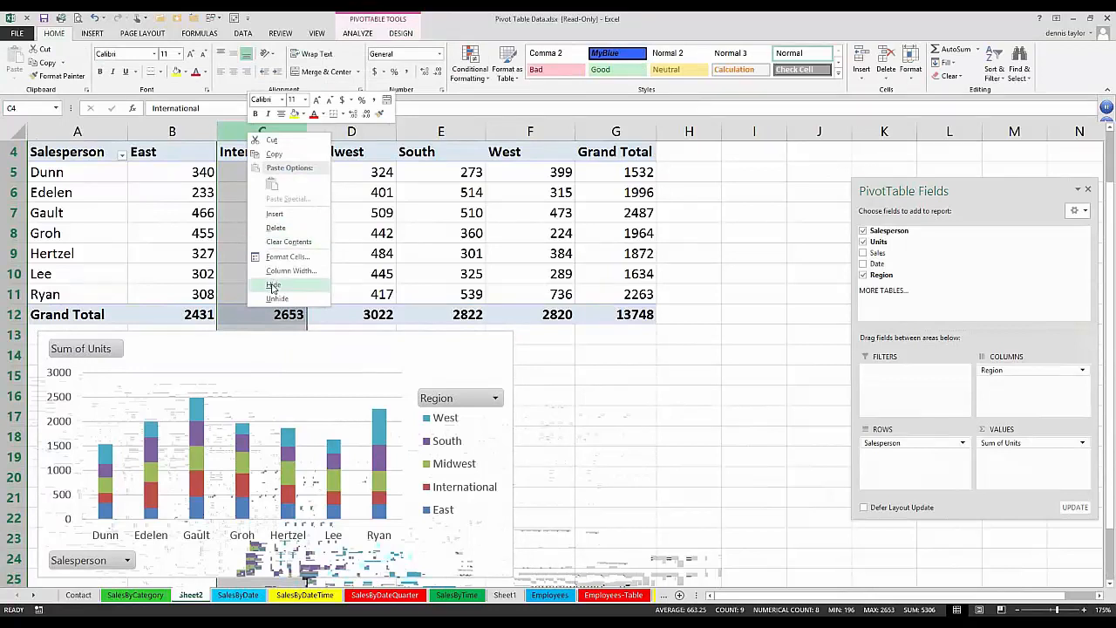
key("h")
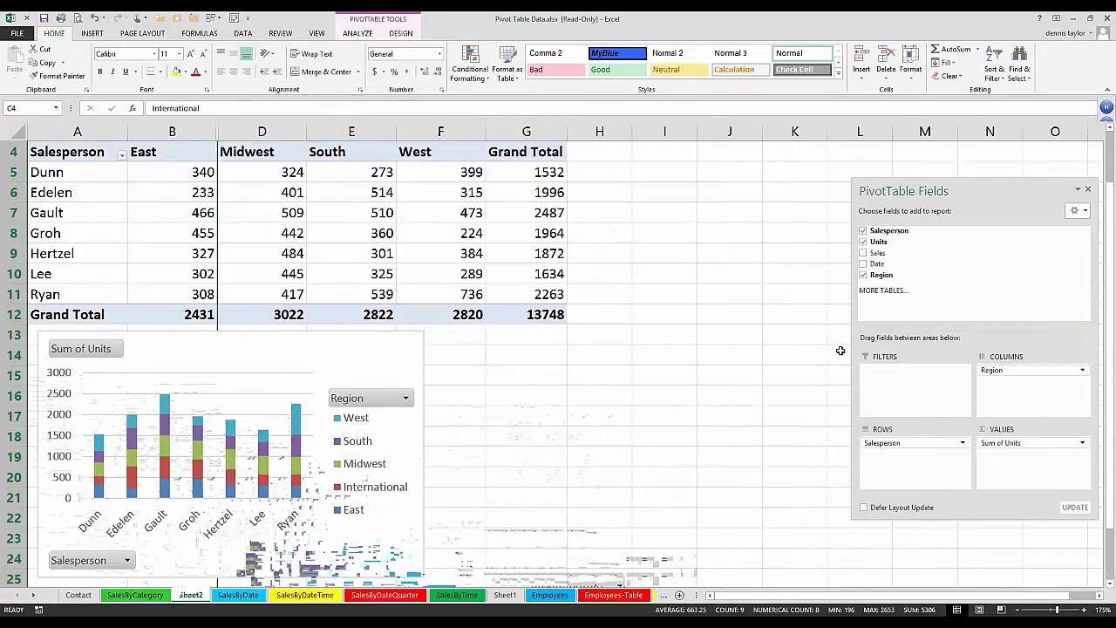
left_click(420, 281)
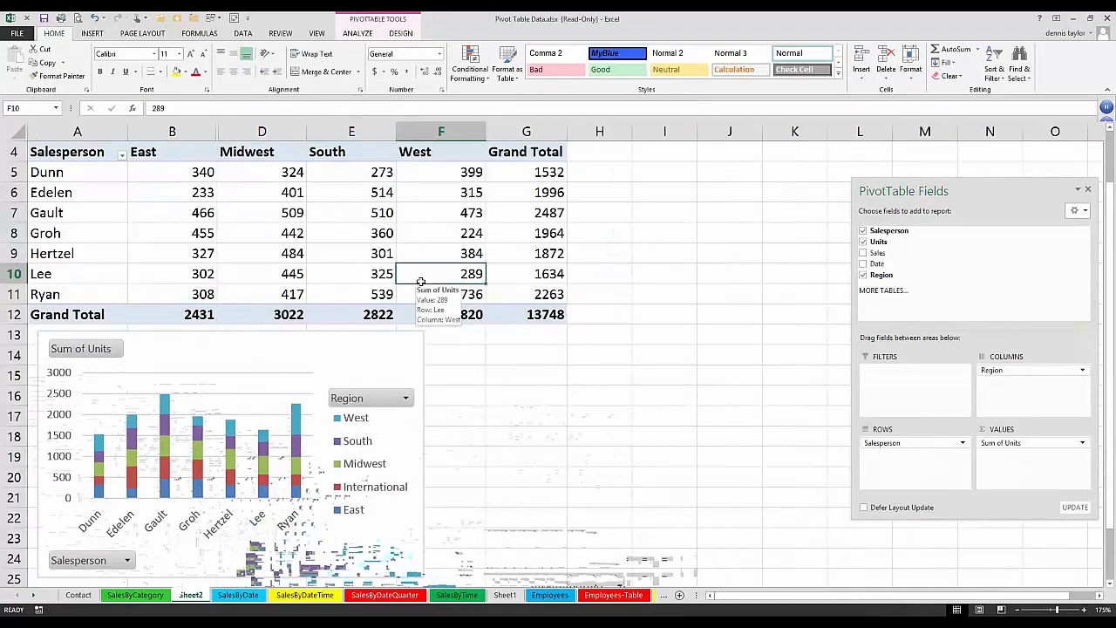
left_click(528, 313)
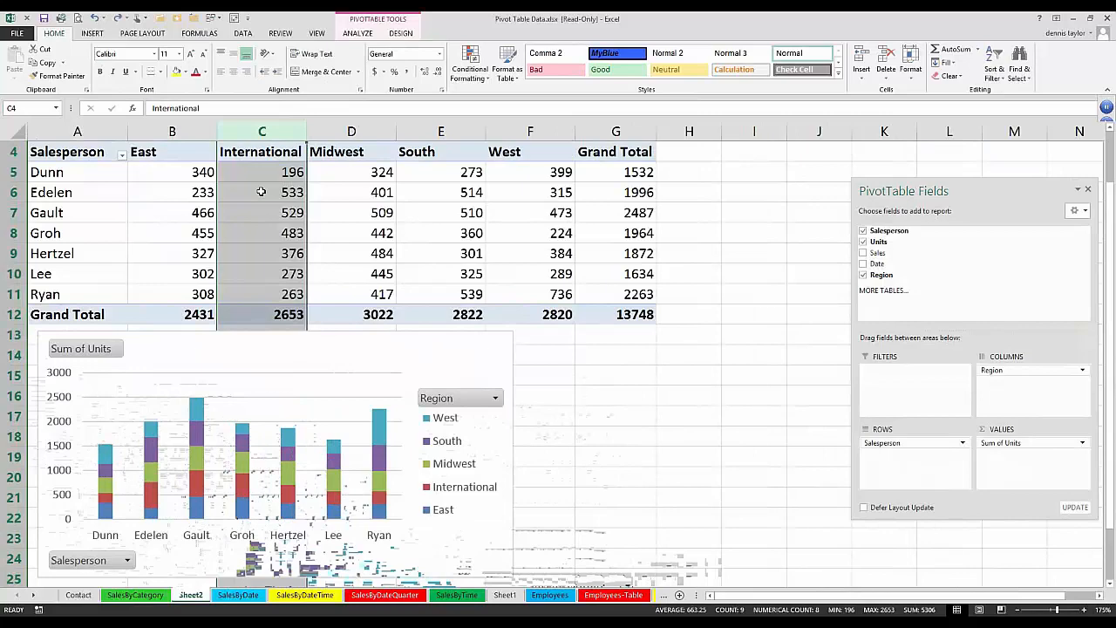
left_click(261, 192)
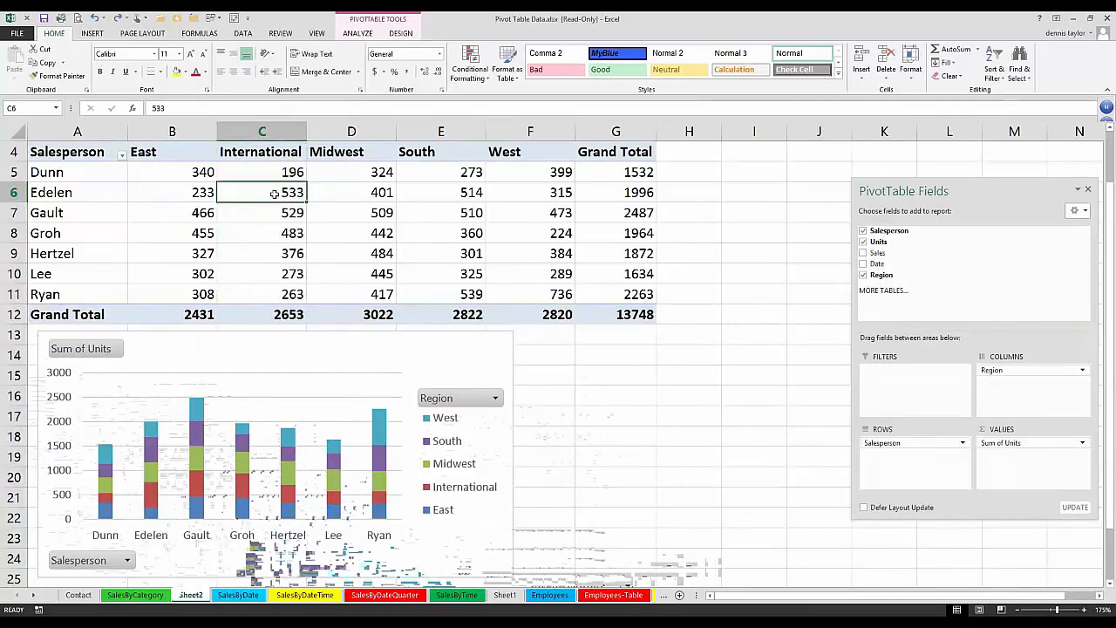
scroll(273, 193, "up", 1)
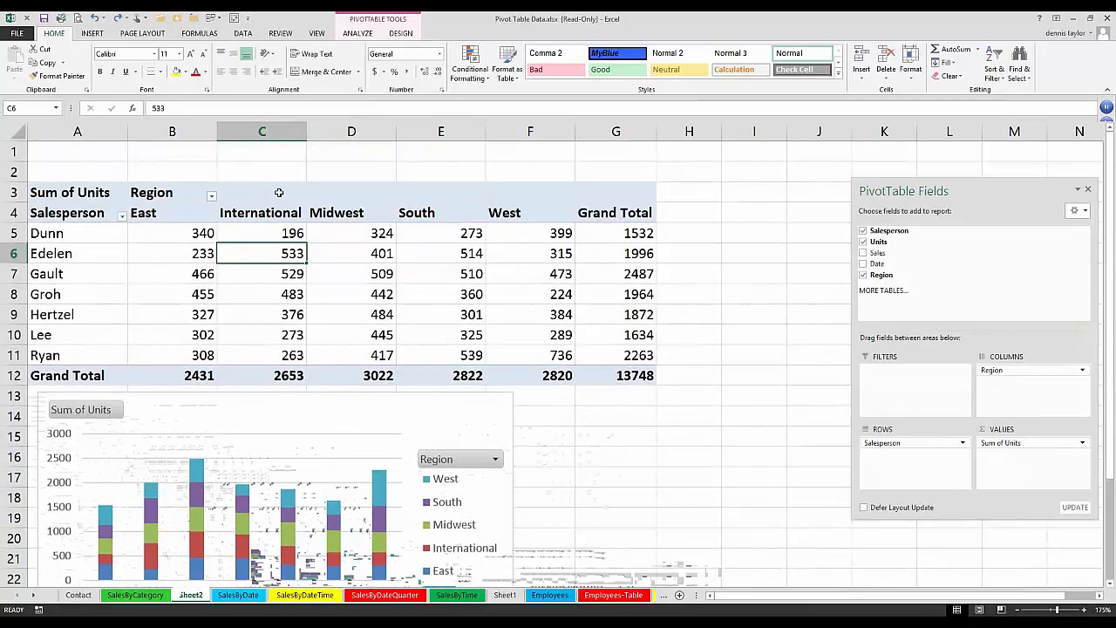
Filter the PivotTable's Region field to exclude International
scroll(278, 192, "down", 1)
scroll(230, 194, "up", 1)
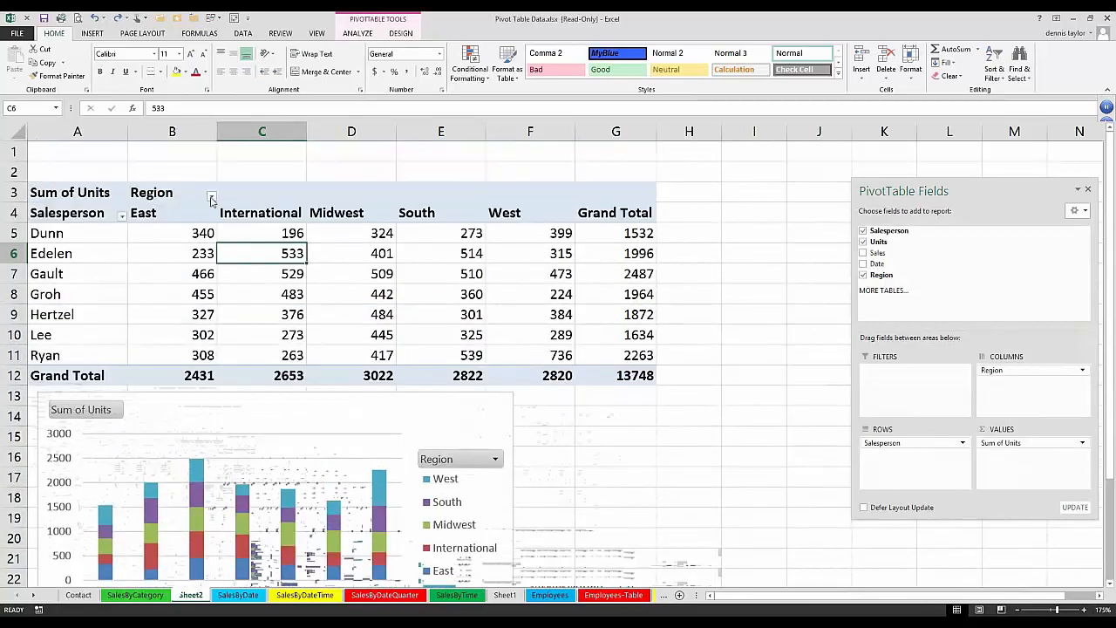
left_click(211, 198)
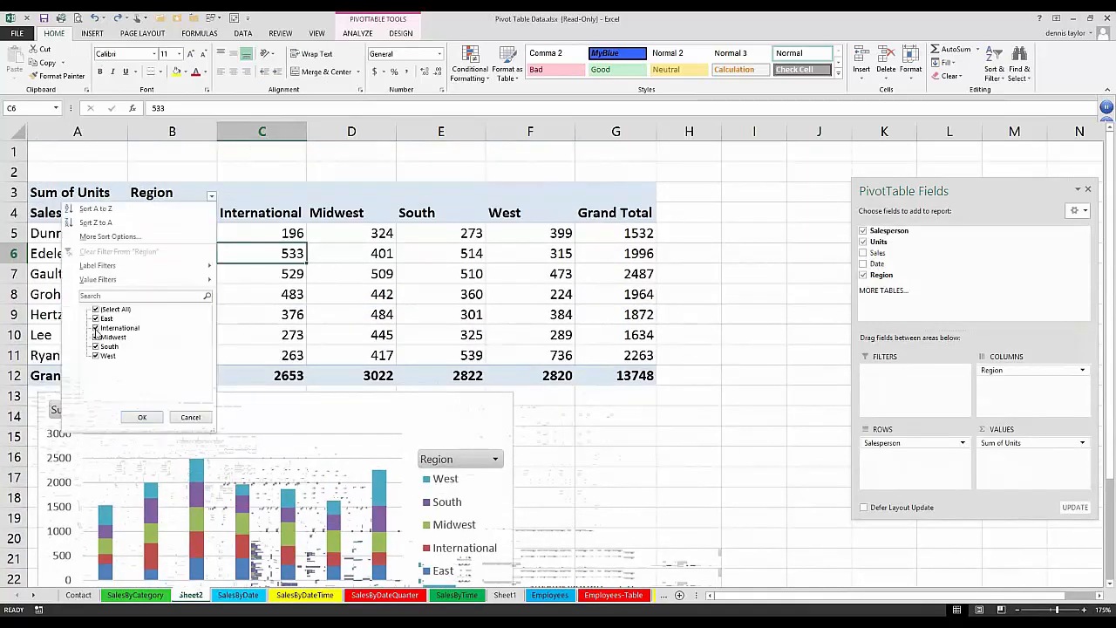
left_click(96, 328)
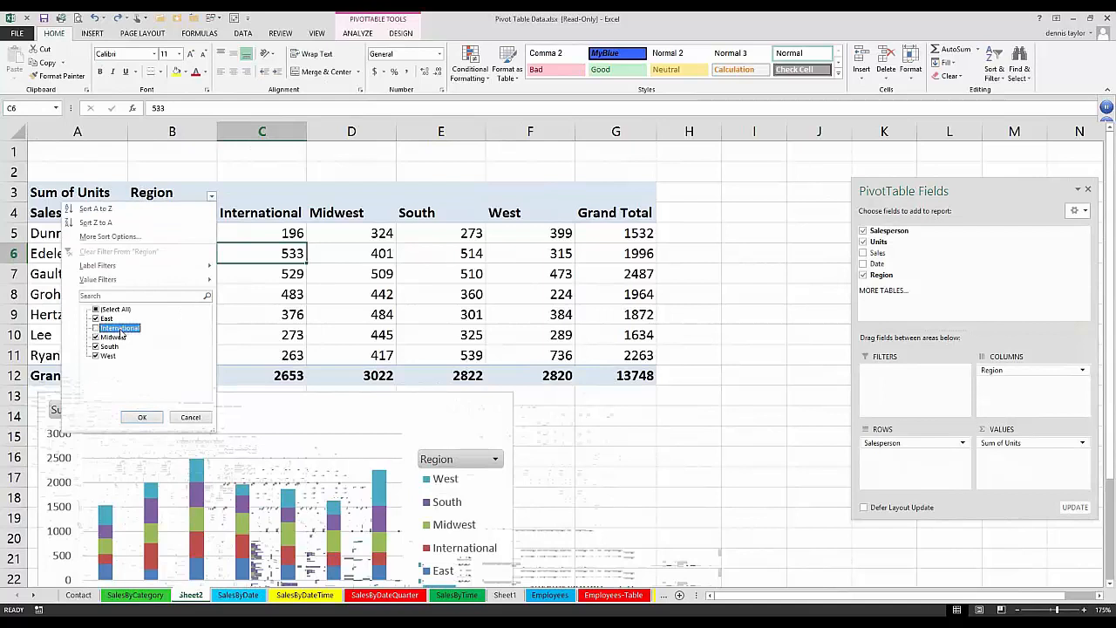
left_click(138, 418)
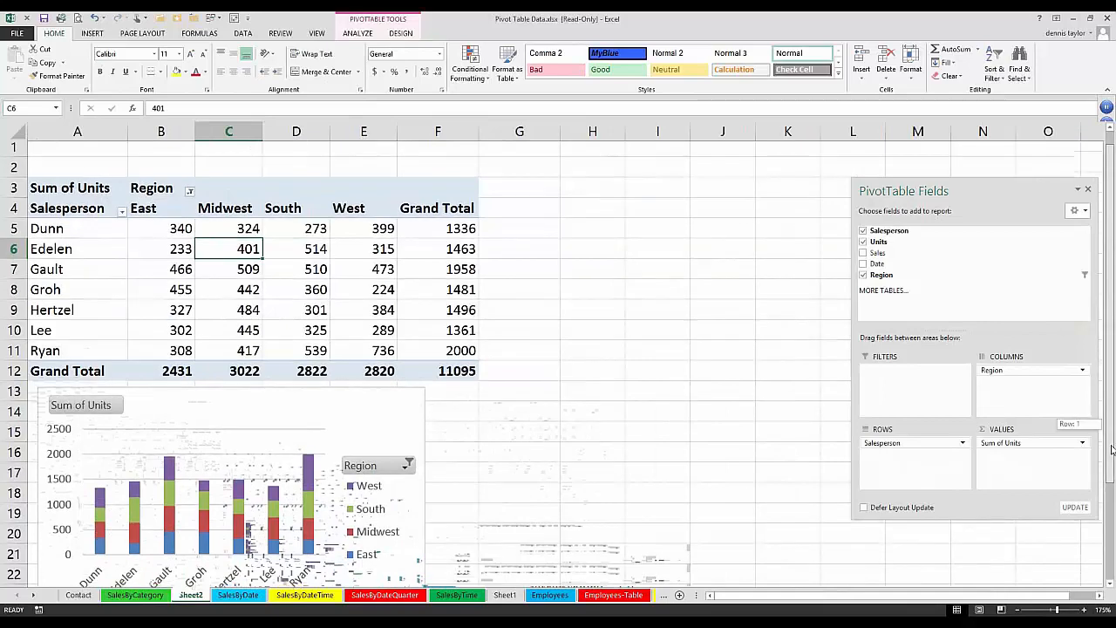
left_click_drag(1112, 433, 1111, 457)
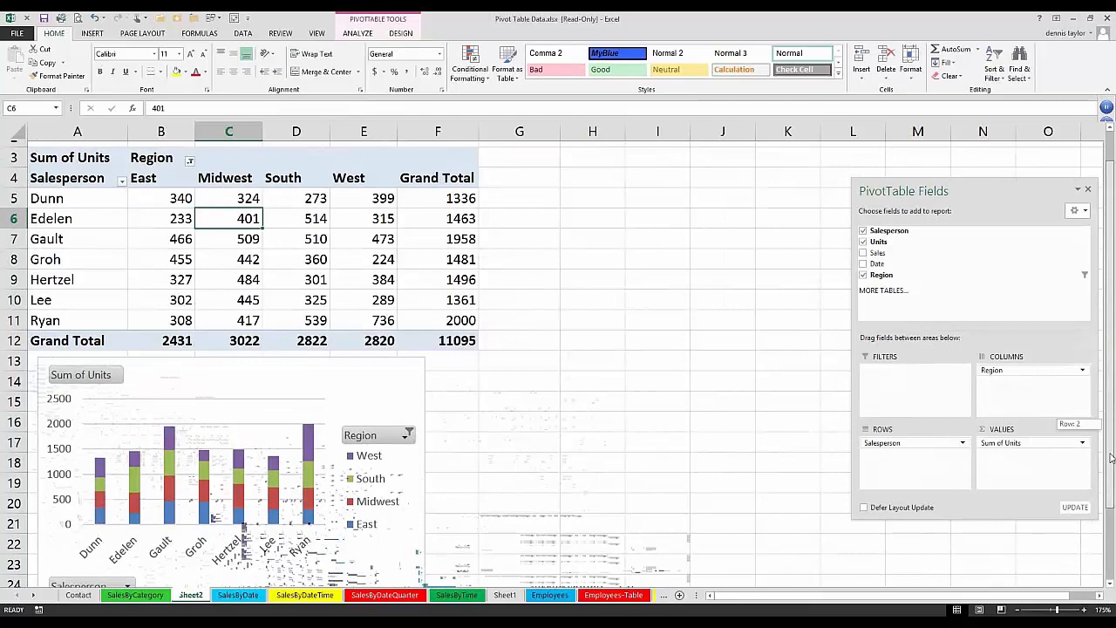
Sort the salespeople in the PivotTable by their Grand Total values, from largest to smallest
left_click(380, 256)
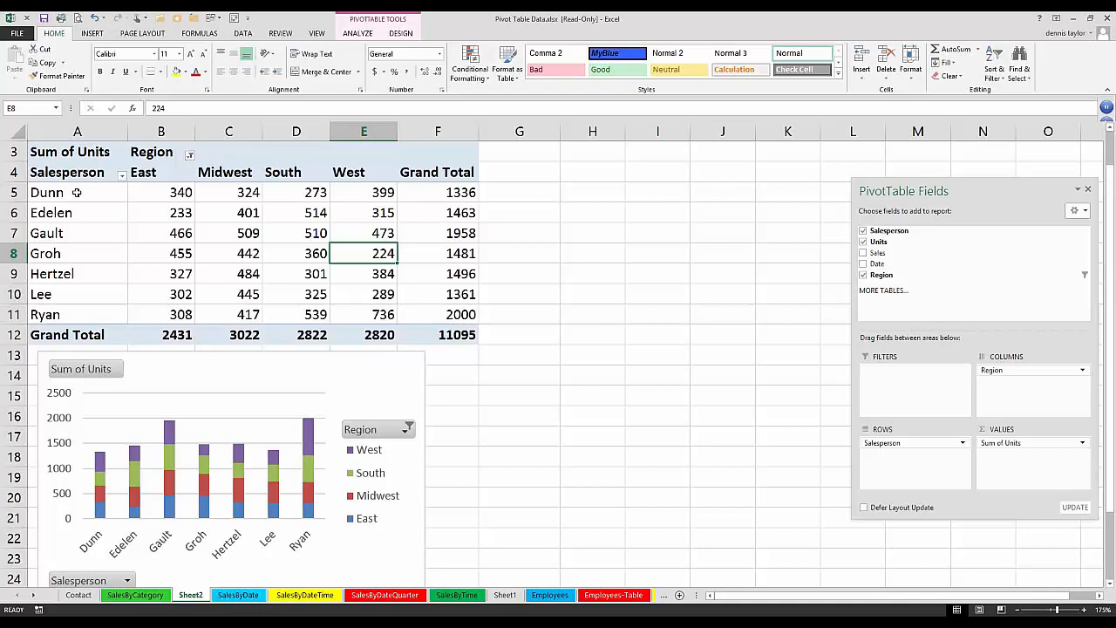
left_click_drag(258, 199, 434, 316)
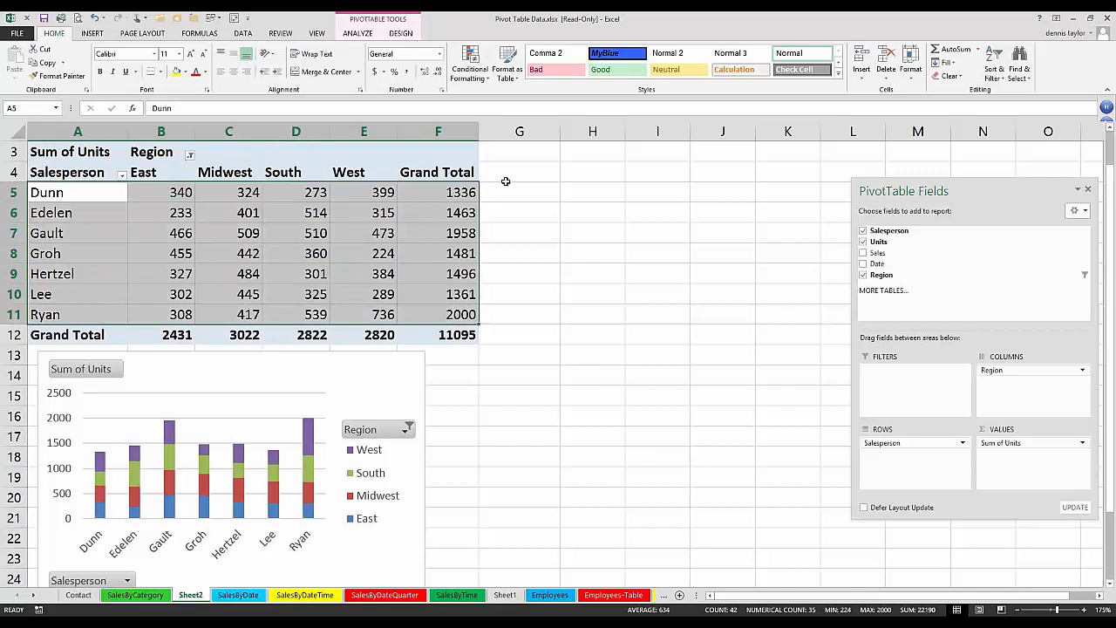
left_click(423, 232)
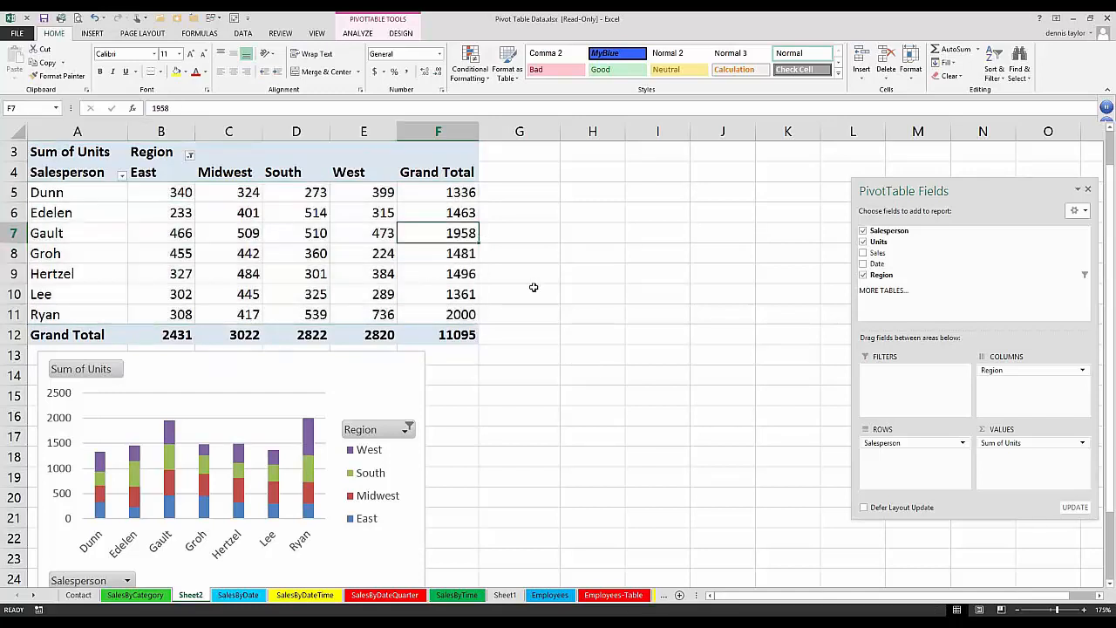
left_click(243, 34)
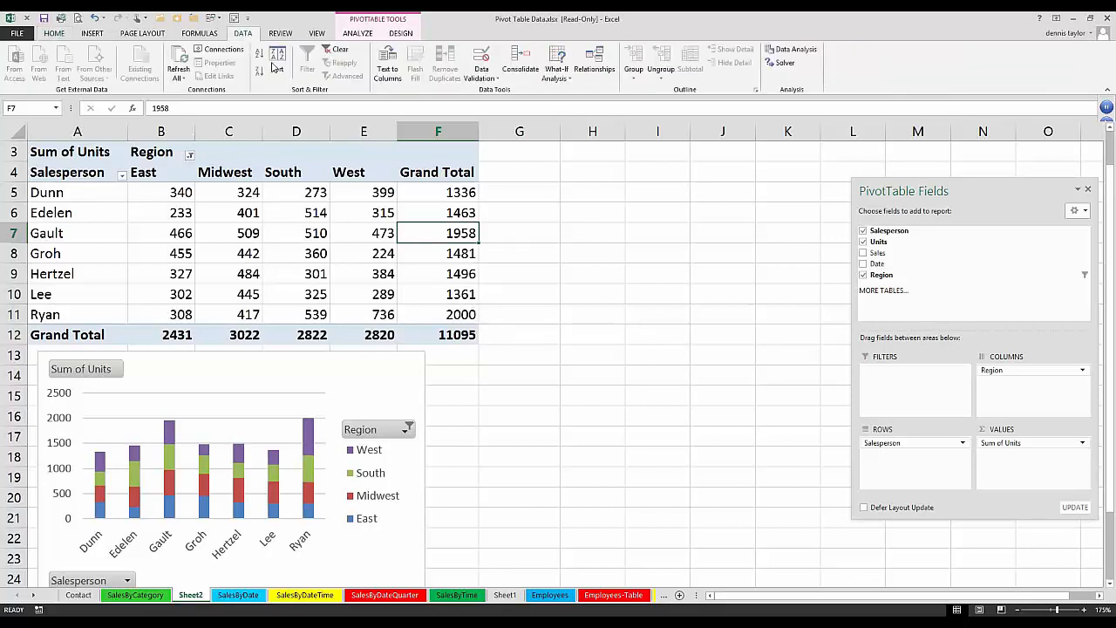
left_click(259, 74)
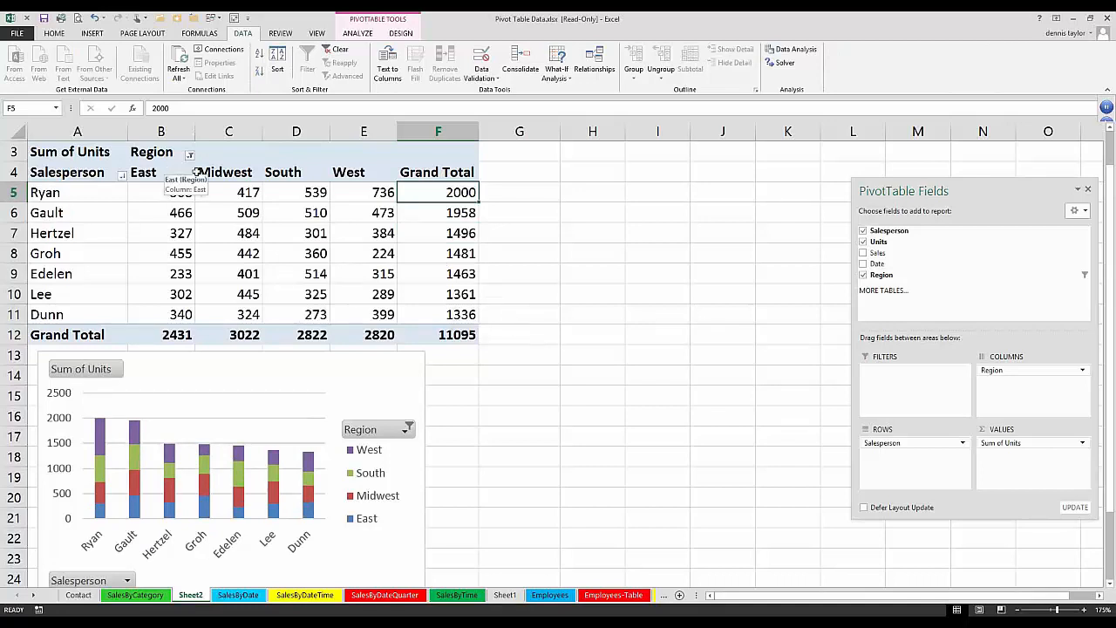
Sort the region columns by their Grand Total row values from largest to smallest, and review the reordered columns
left_click_drag(197, 171, 375, 335)
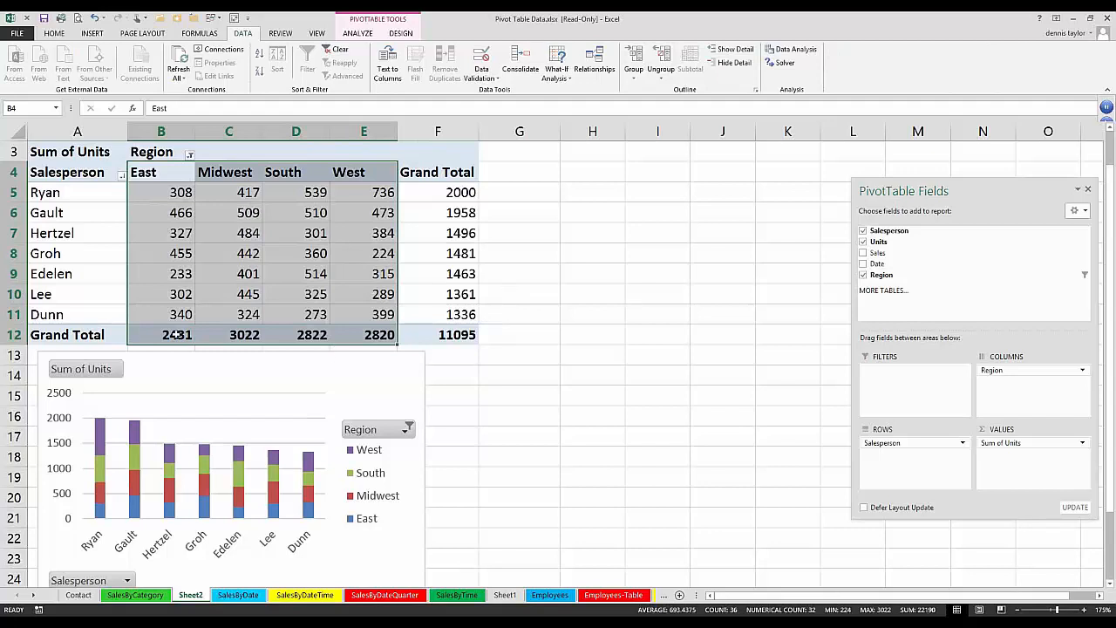
left_click_drag(174, 334, 367, 335)
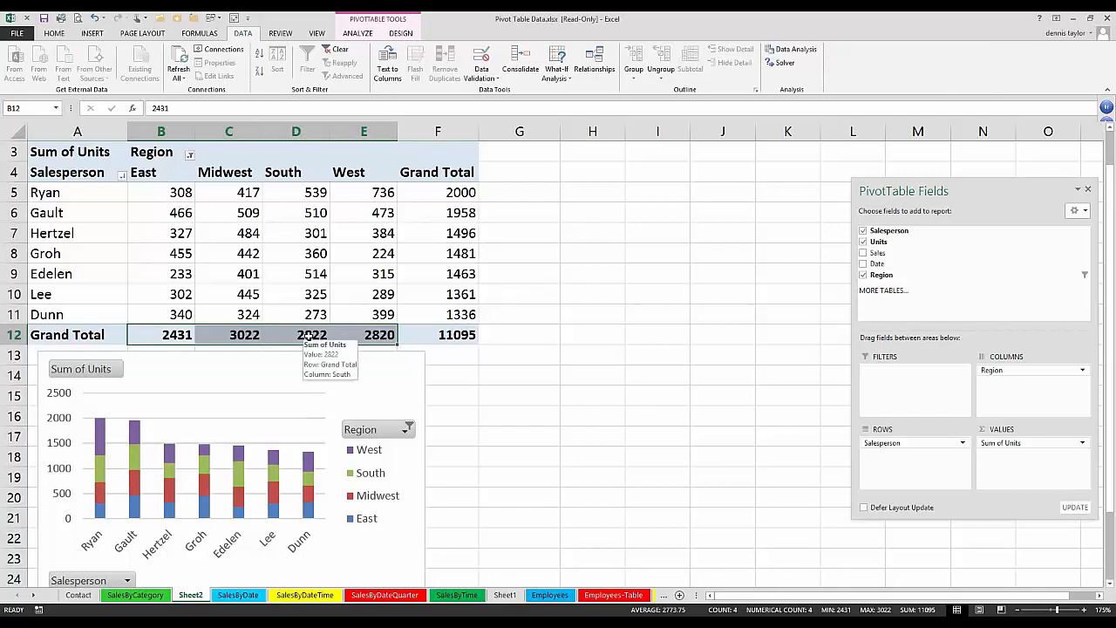
left_click(315, 338)
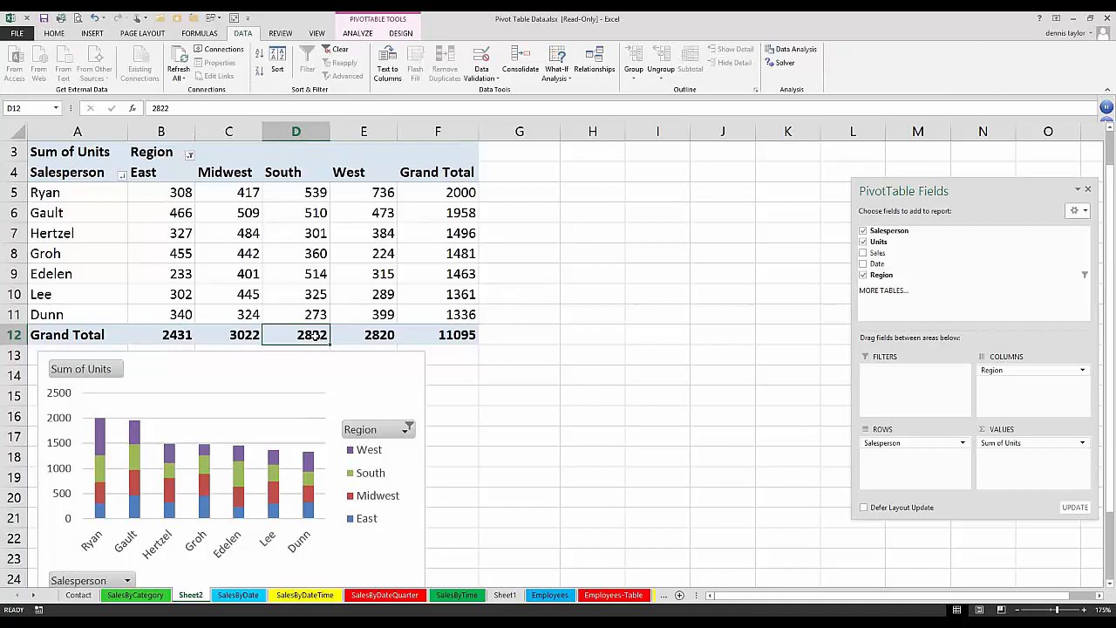
left_click(259, 75)
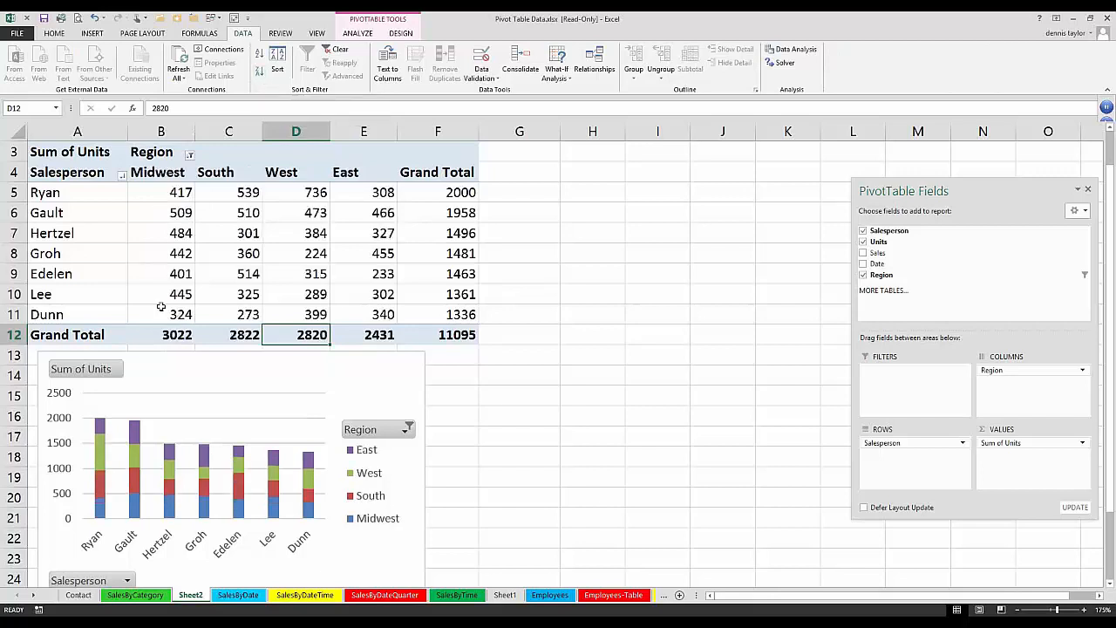
left_click_drag(161, 172, 184, 333)
left_click(228, 338, "shift")
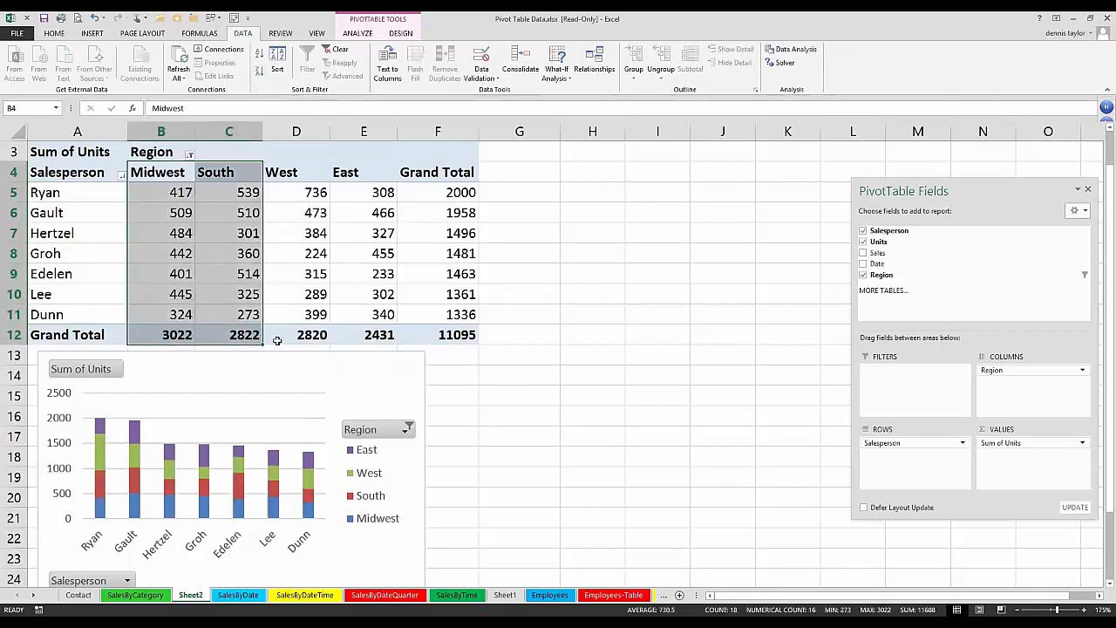
left_click(292, 340, "shift")
left_click(353, 342, "shift")
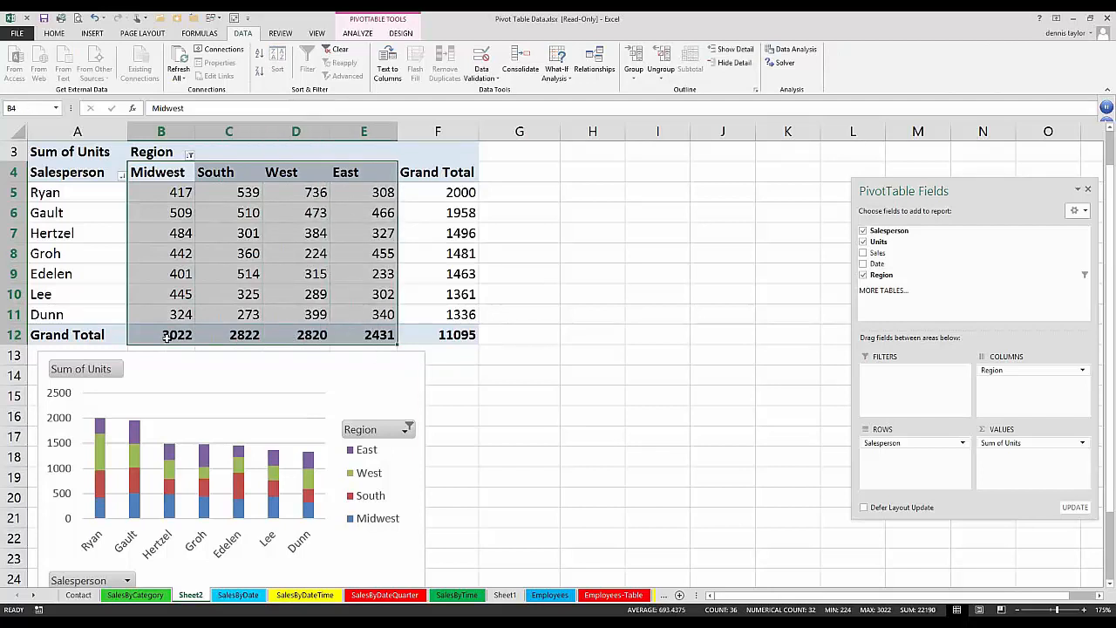
left_click_drag(175, 340, 366, 335)
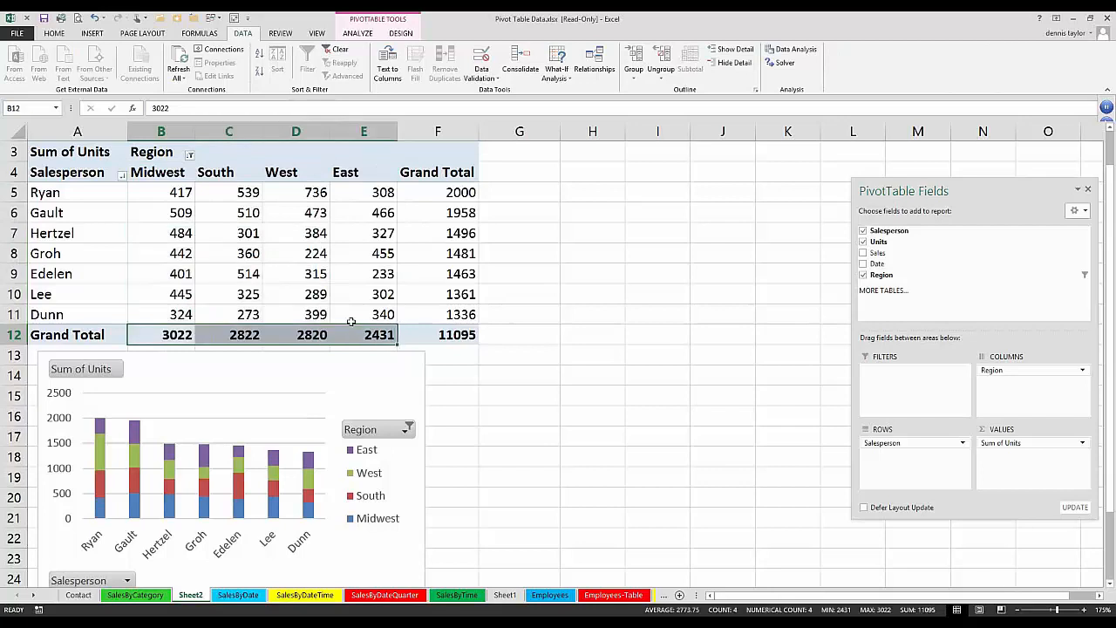
left_click(346, 287)
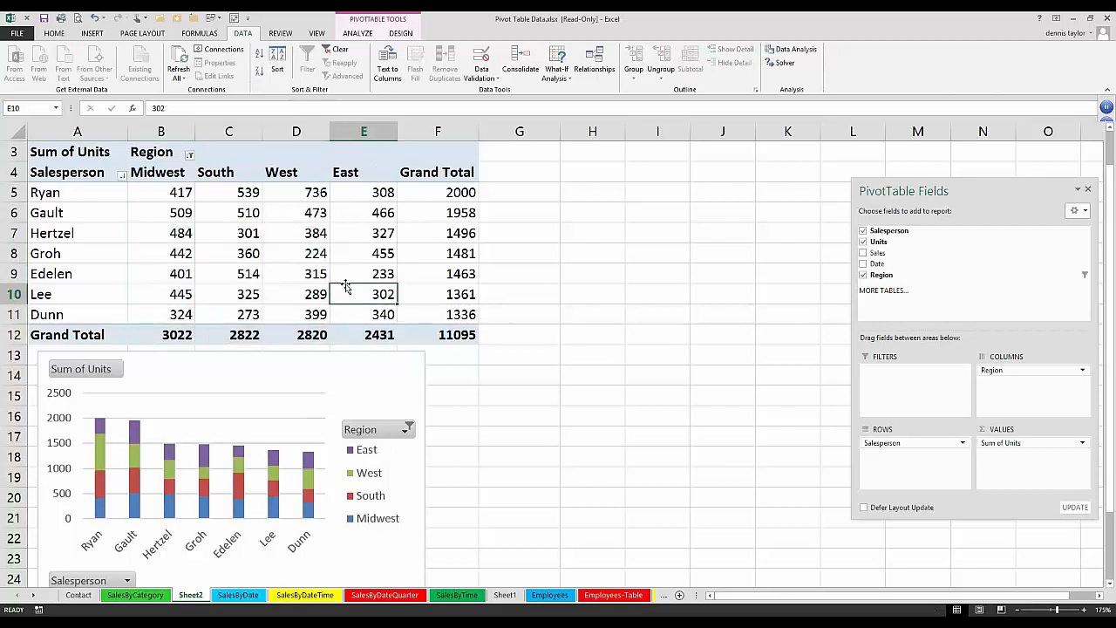
Include all regions in the PivotTable's Region filter again, bringing back International
left_click(189, 157)
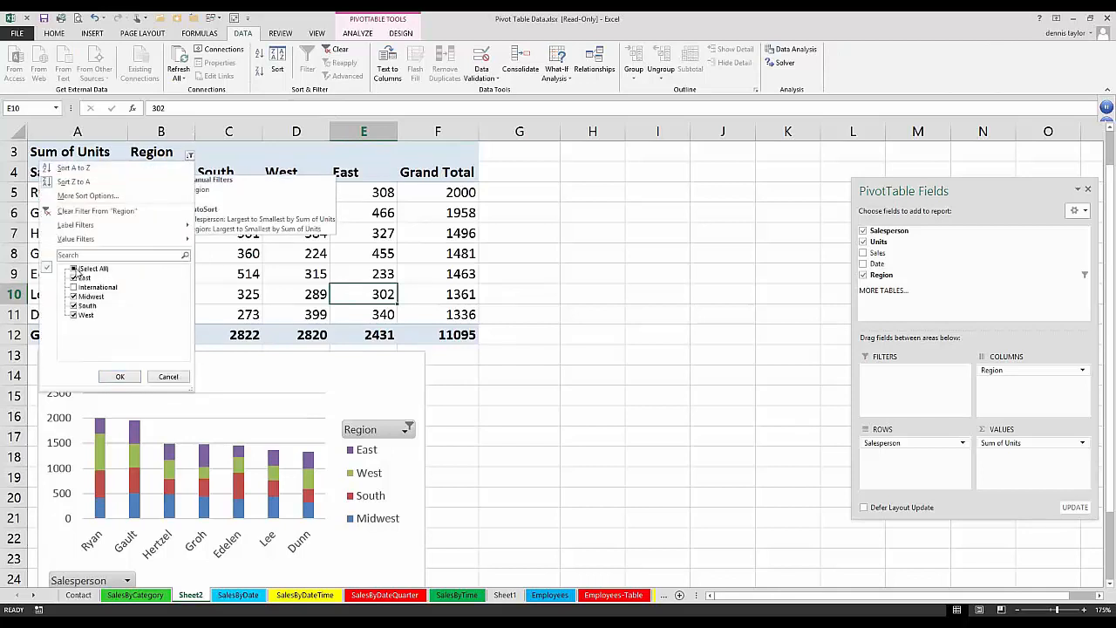
left_click(74, 268)
left_click(111, 379)
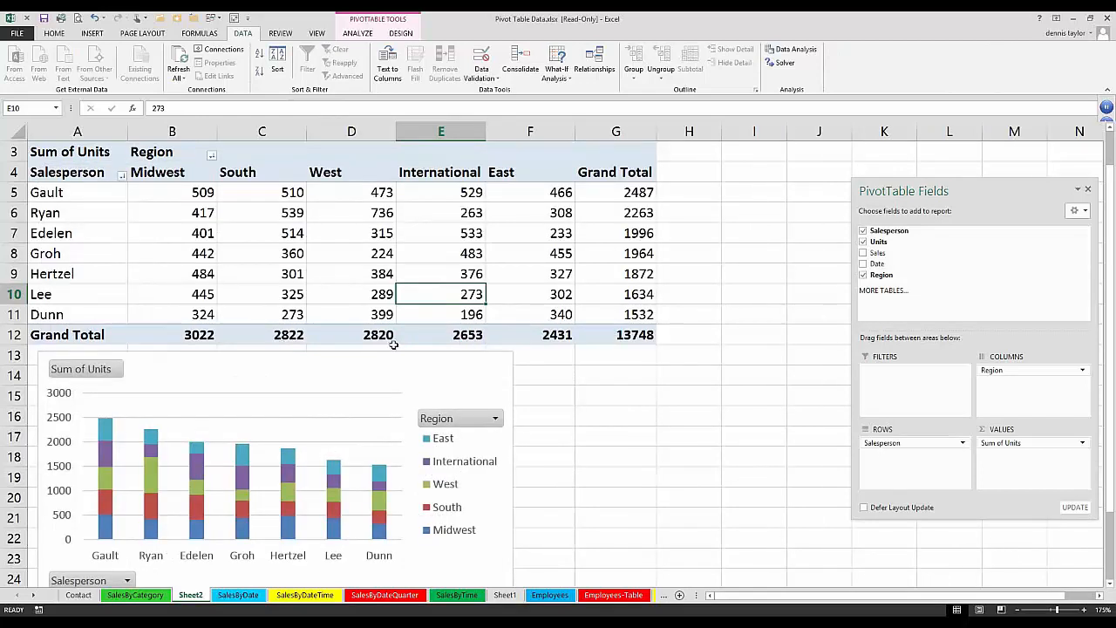
left_click(529, 333)
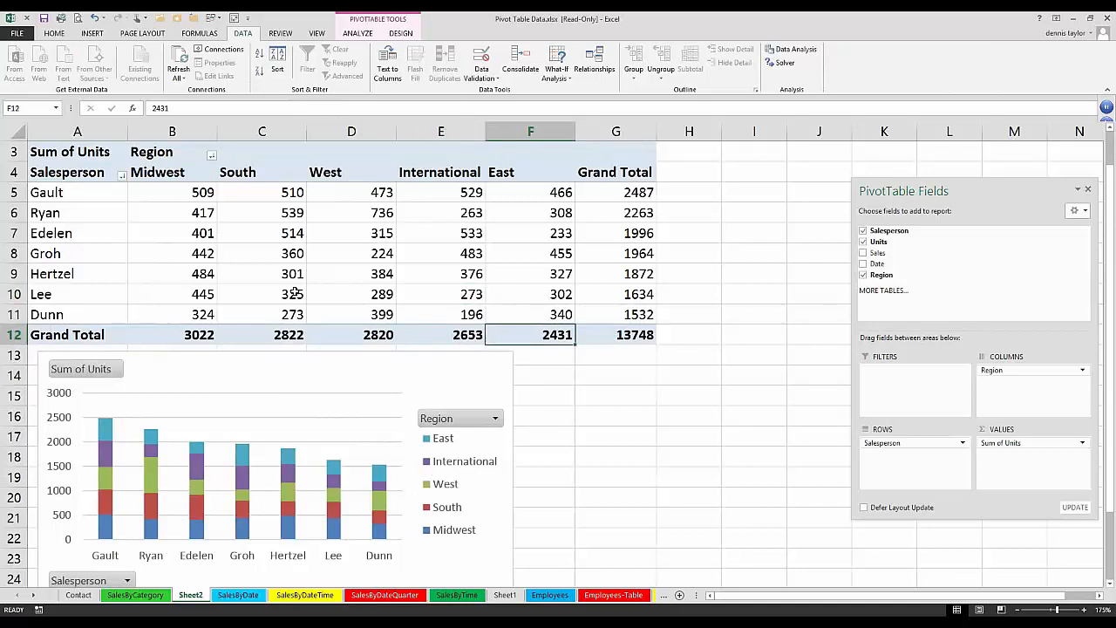
left_click(761, 471)
left_click(536, 274)
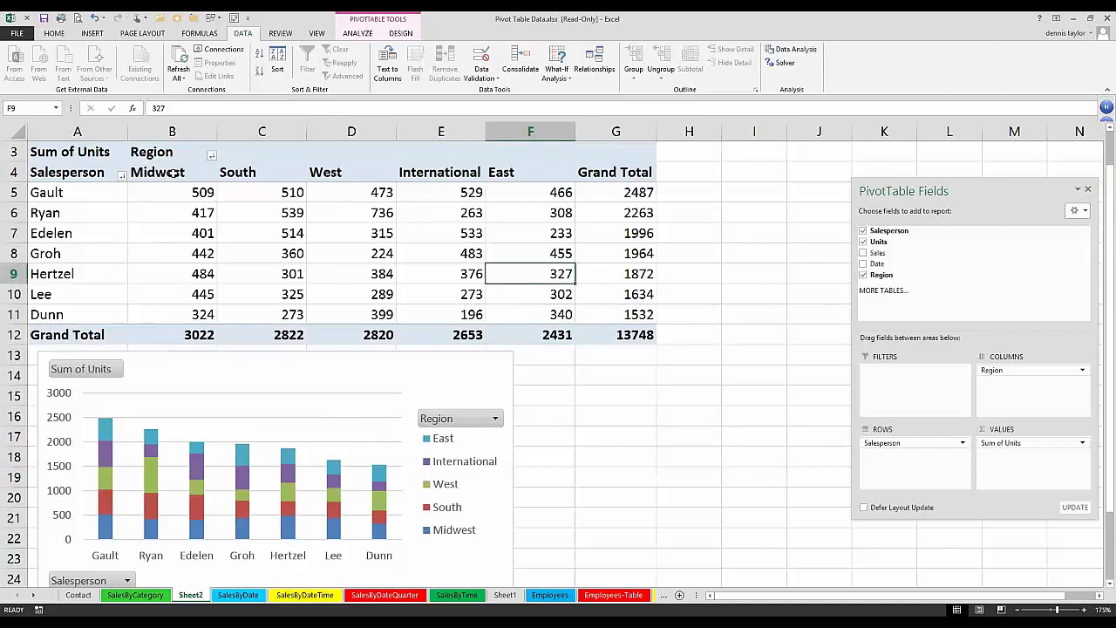
Manually move the East column to the second position among the PivotTable's region columns
left_click_drag(174, 173, 495, 175)
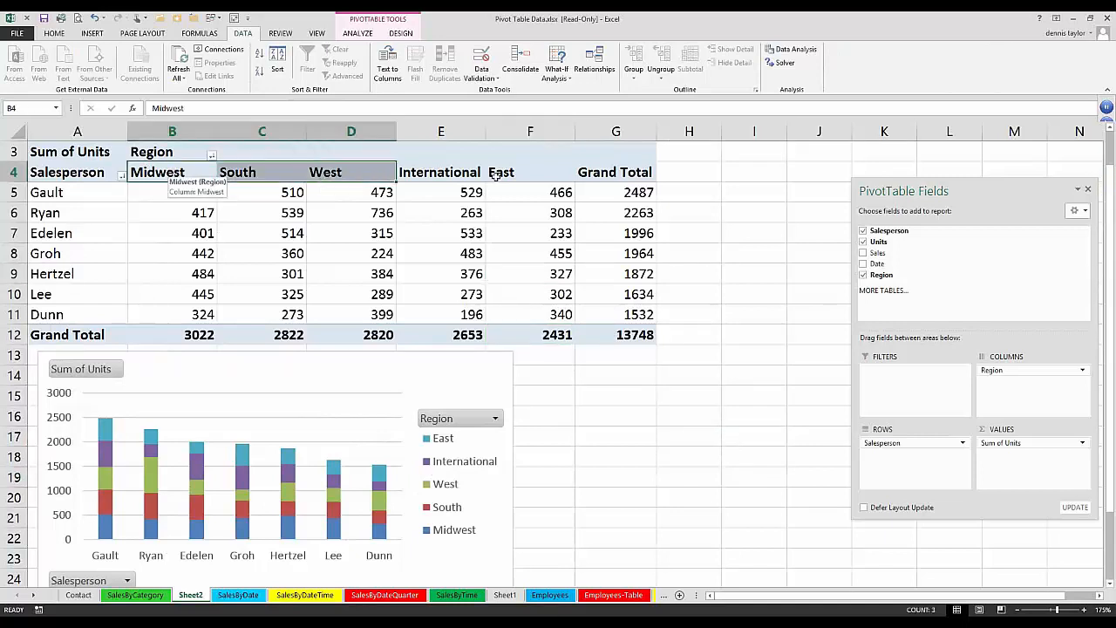
left_click(497, 173)
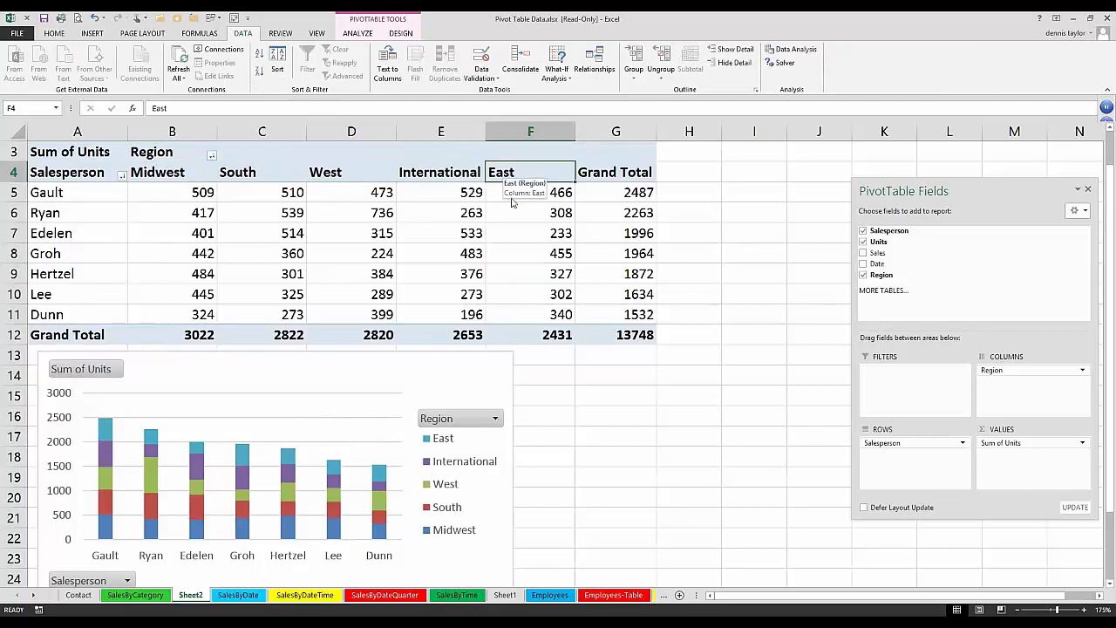
left_click(517, 331, "shift")
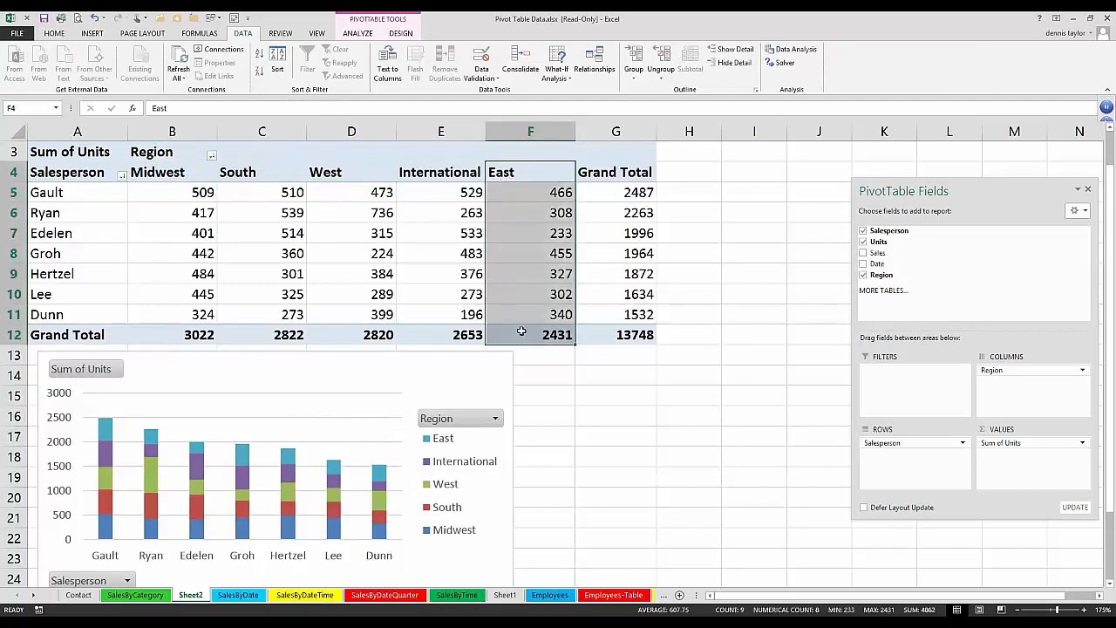
left_click(534, 173)
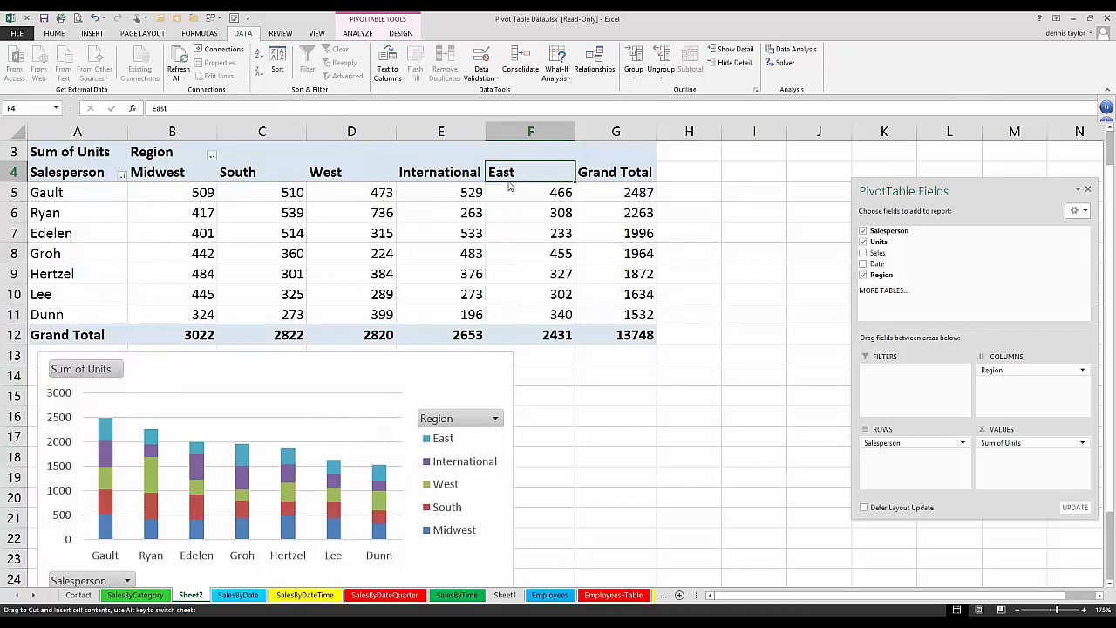
left_click_drag(290, 177, 228, 294)
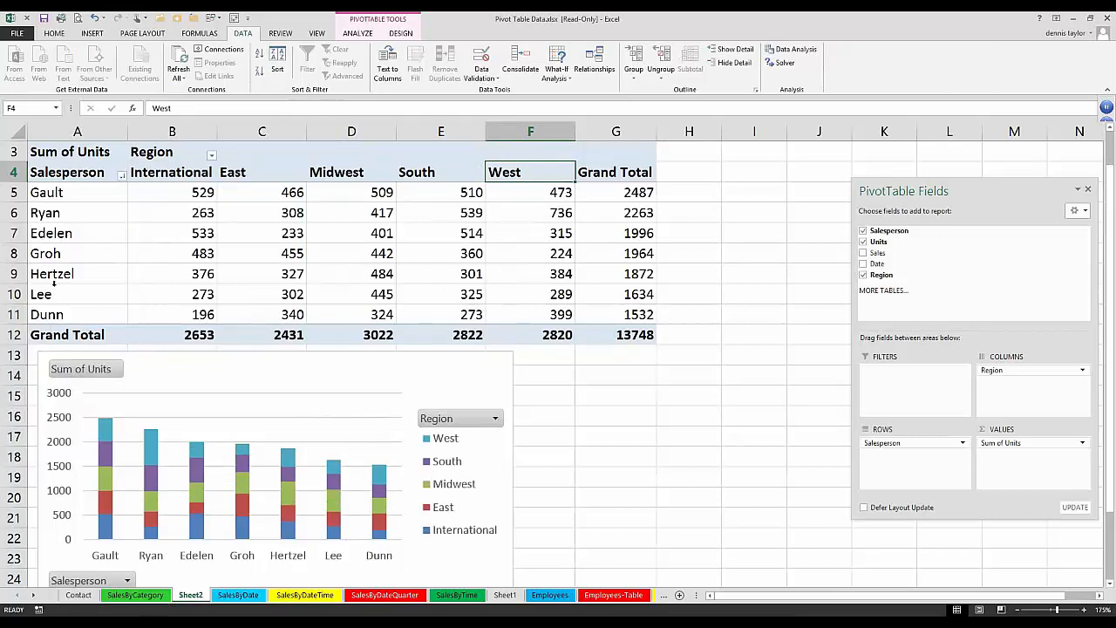
Try moving the salesperson in row 10 up to row 6 of the PivotTable, and undo the move
left_click(89, 294)
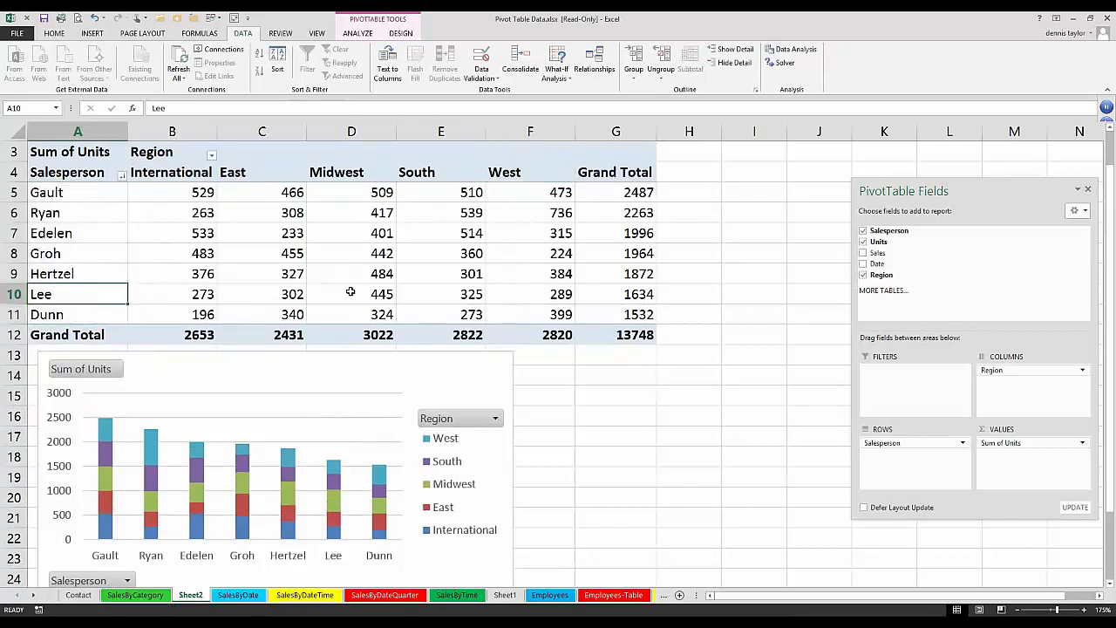
left_click_drag(350, 292, 634, 294)
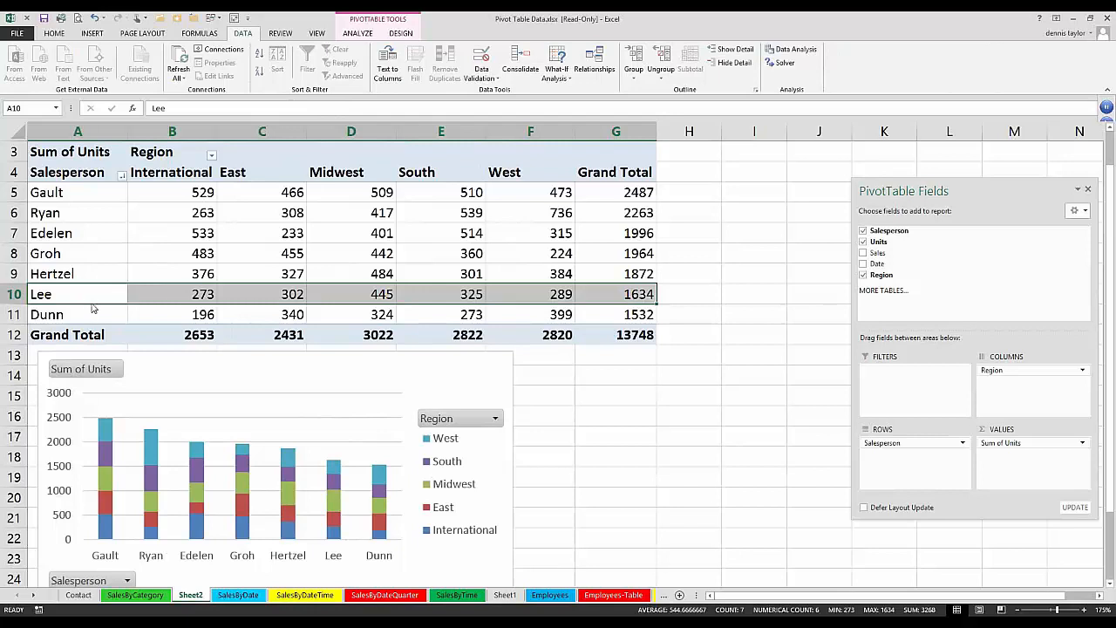
left_click_drag(94, 306, 97, 220)
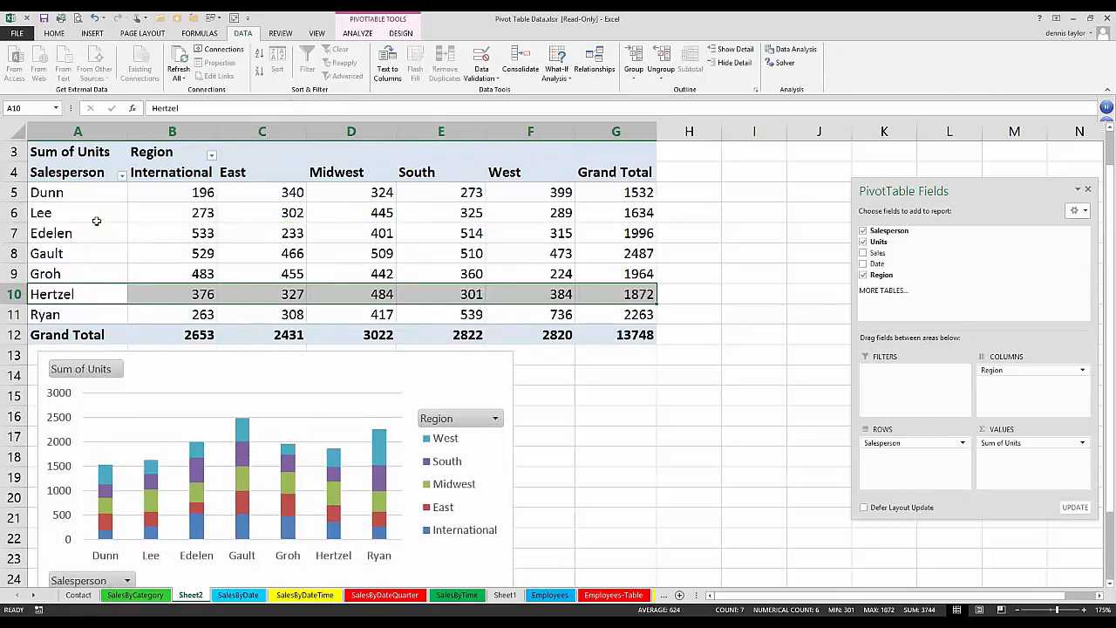
key("ctrl+z")
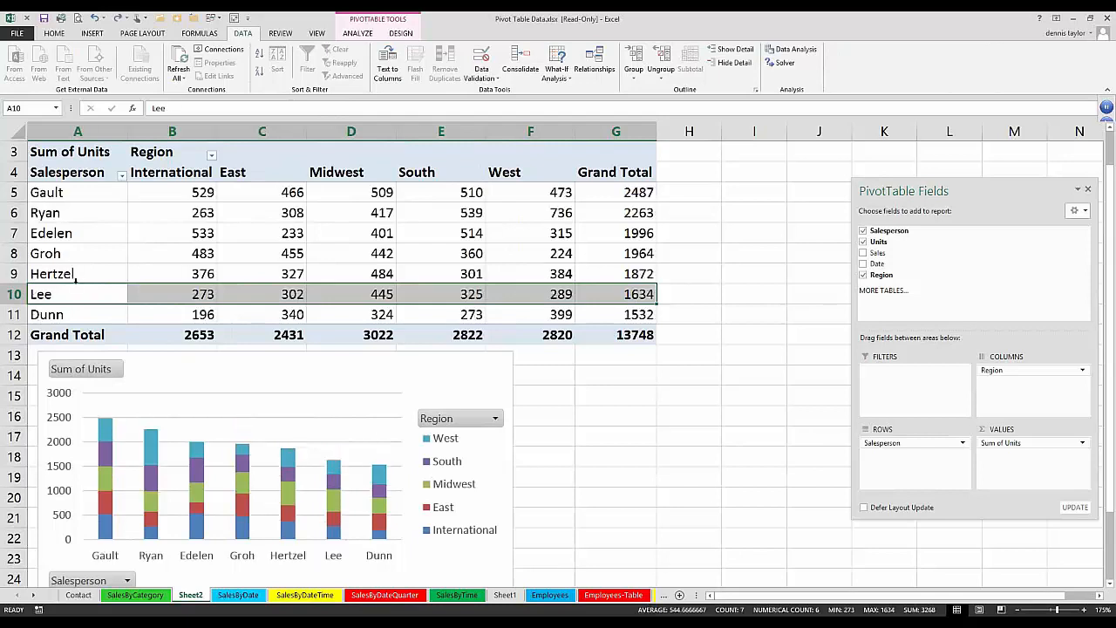
Manually move the salesperson in row 6 of the PivotTable down to row 10
left_click(67, 213)
left_click_drag(660, 210, 647, 213)
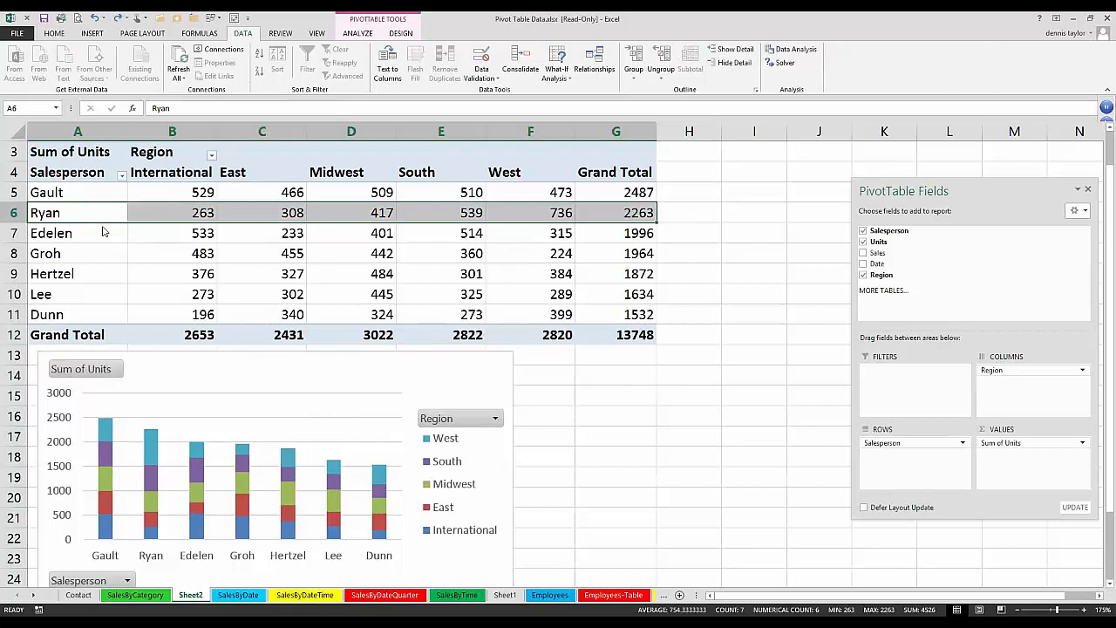
left_click_drag(103, 223, 94, 280)
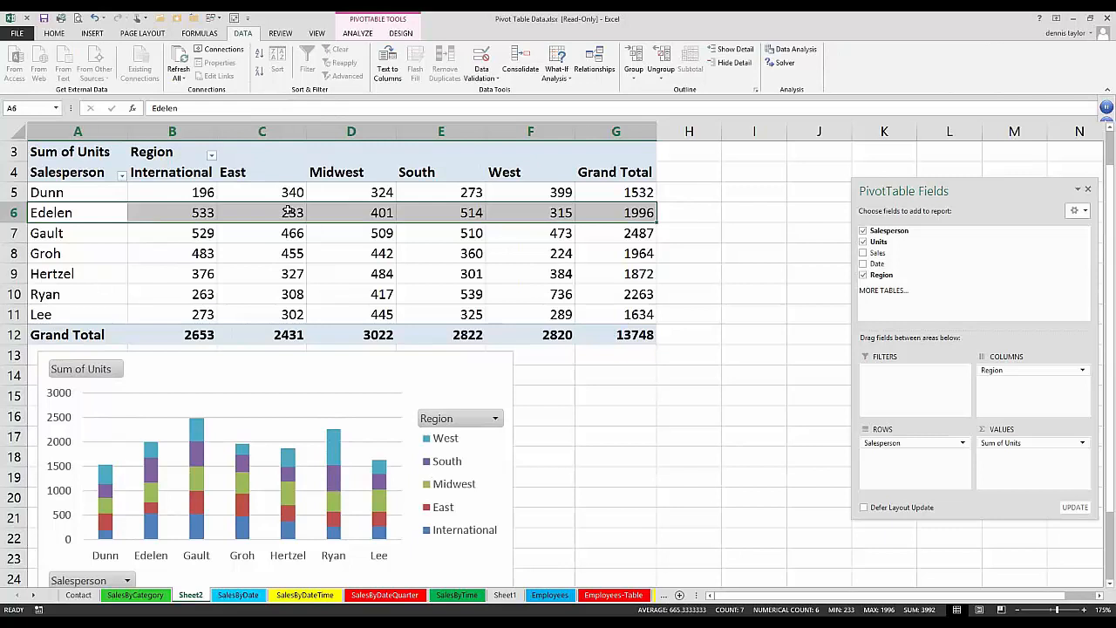
left_click(90, 251)
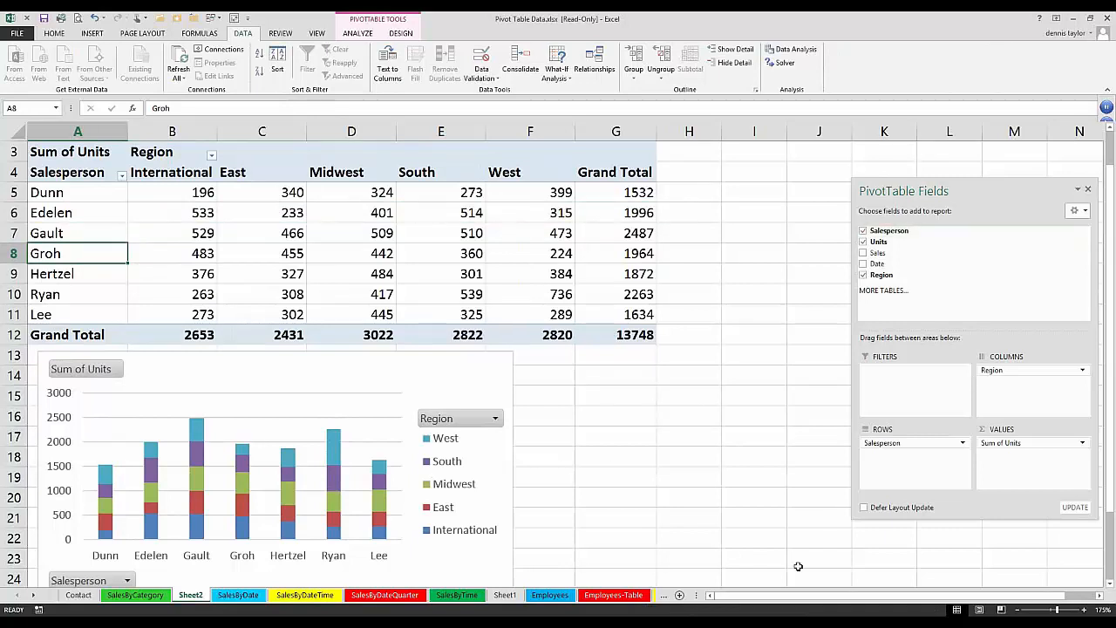
Review the SalesByTime, SalesByCategory and SalesByDate sheets against the PivotTable on Sheet2, examining the source list's Date column
left_click(458, 595)
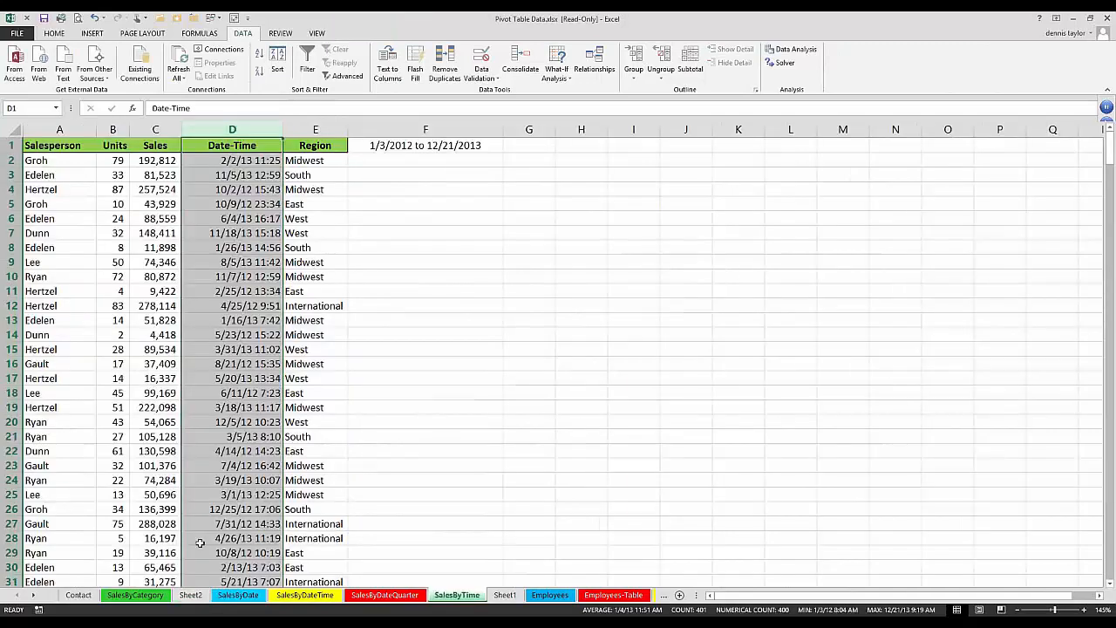
left_click(194, 596)
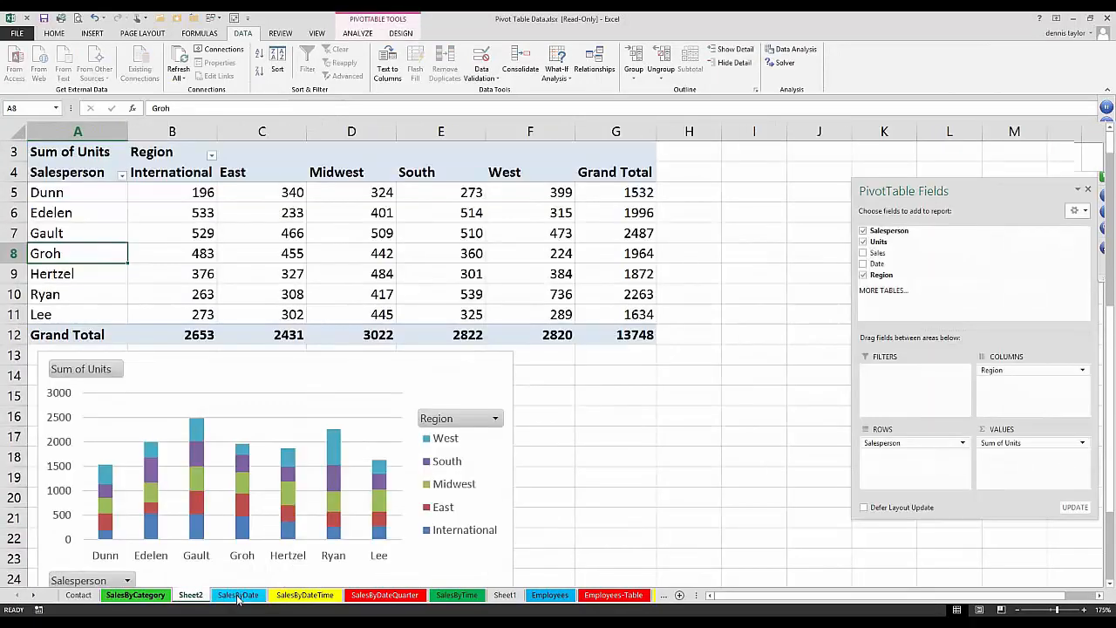
left_click(151, 597)
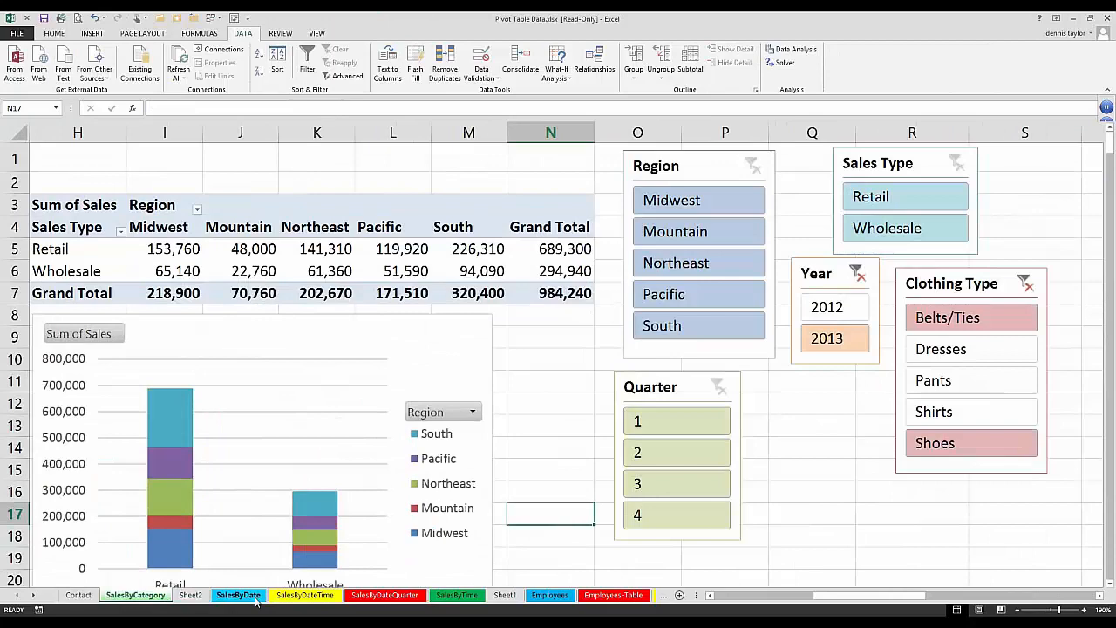
left_click(192, 596)
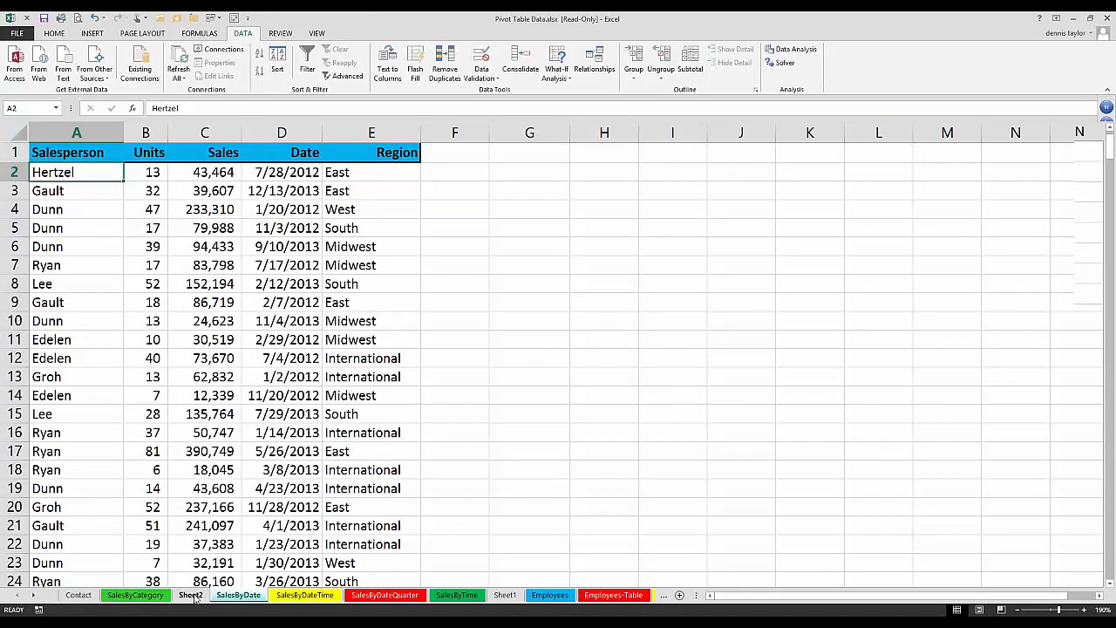
left_click(190, 594)
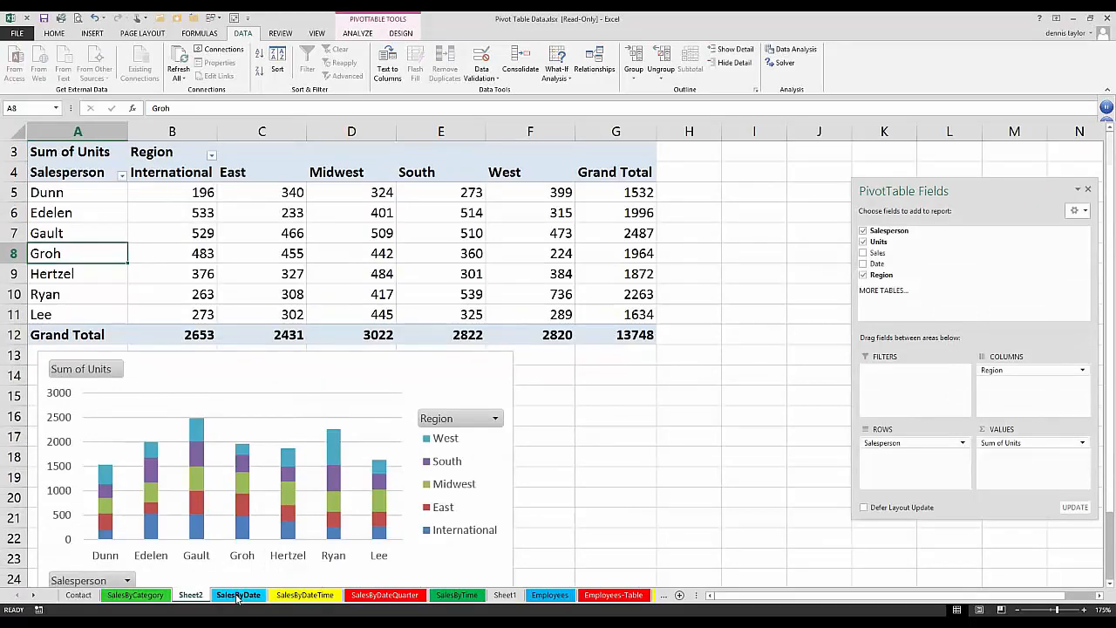
left_click(236, 594)
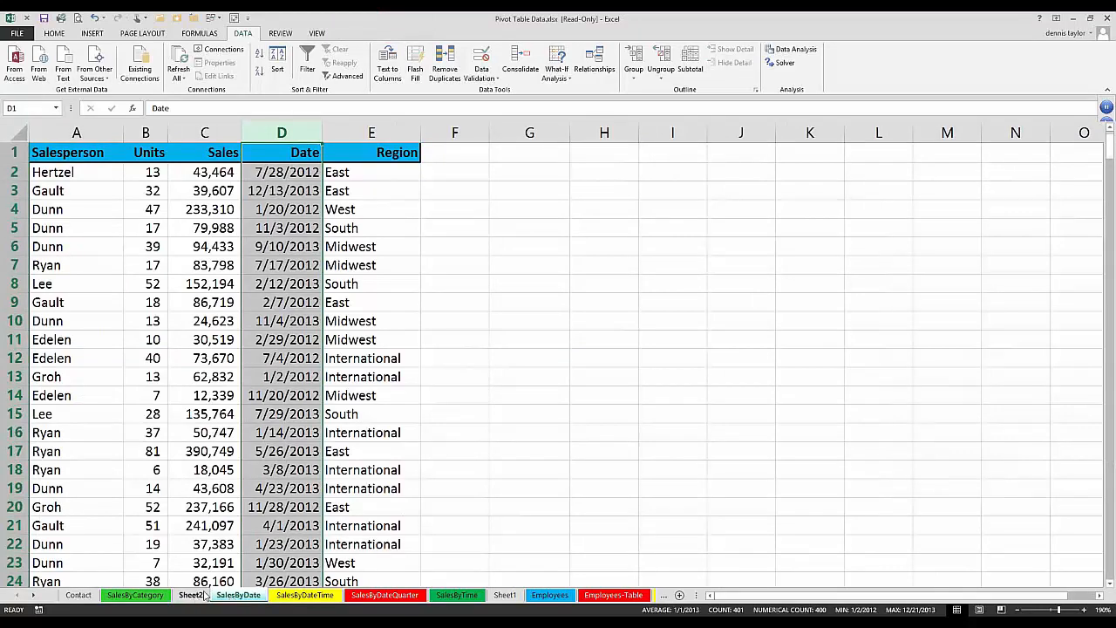
left_click(191, 594)
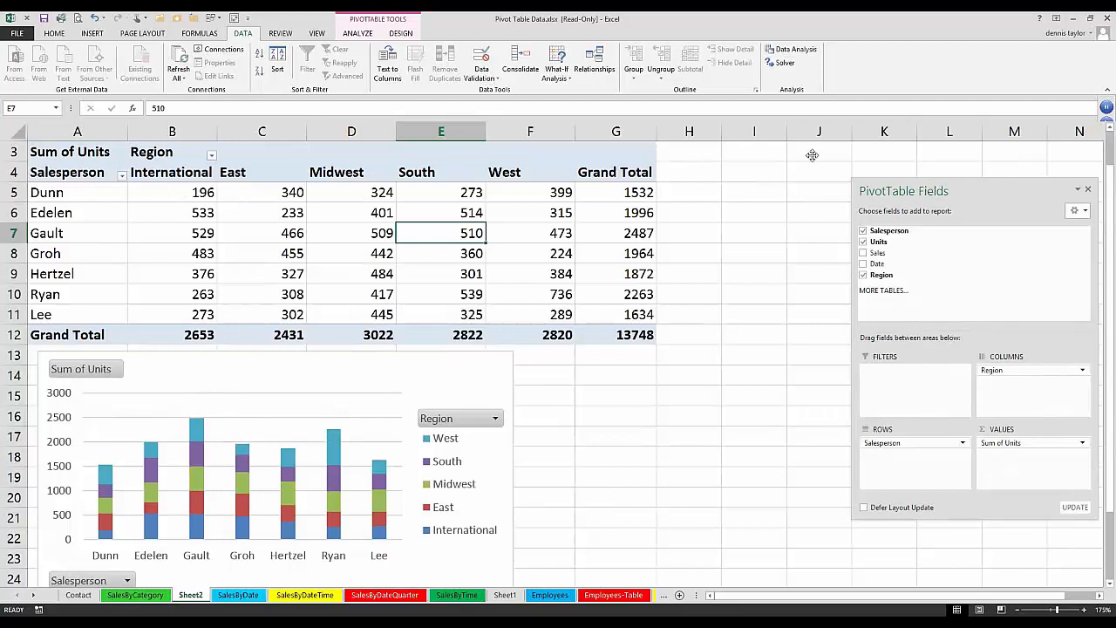
Replace Salesperson with Date as the PivotTable's row field, keeping Region in the columns and Units as the values
left_click_drag(812, 156, 811, 157)
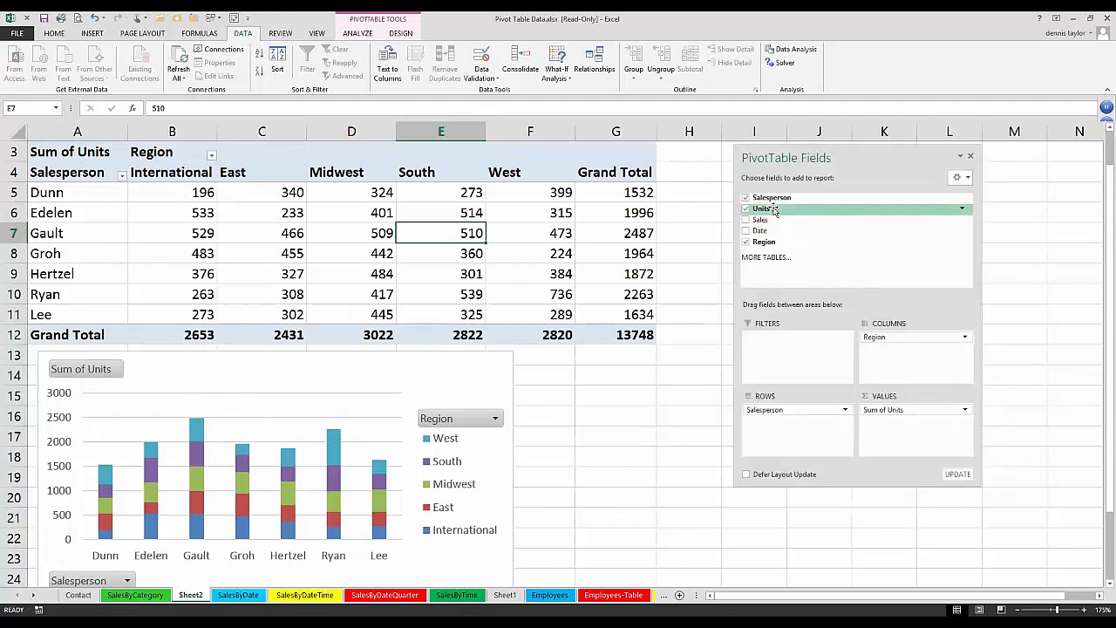
left_click(746, 198)
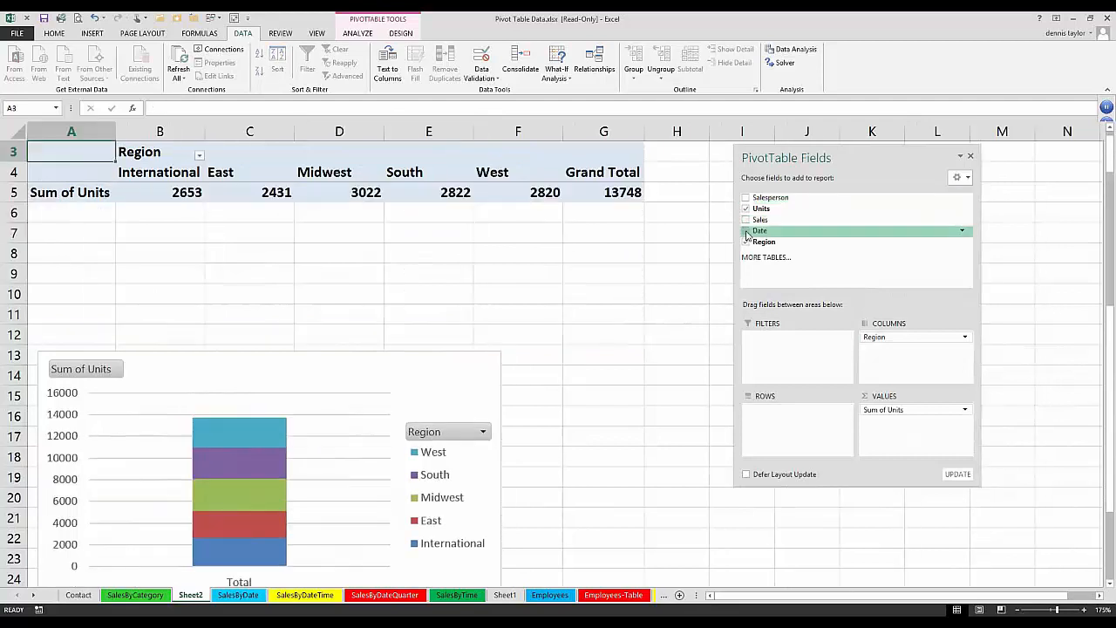
left_click(745, 231)
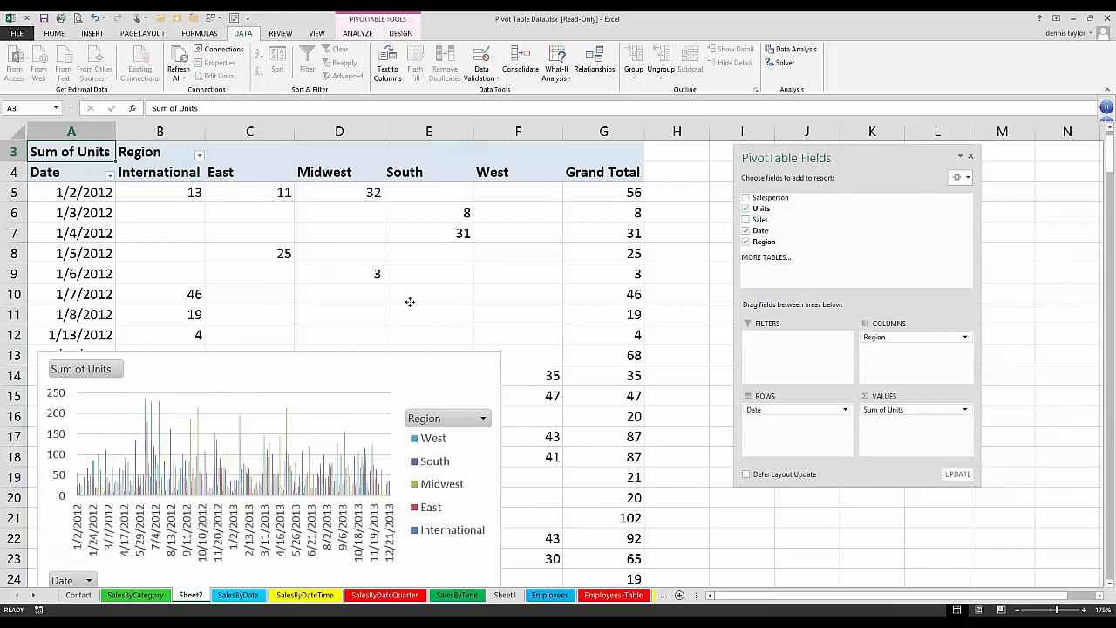
left_click_drag(351, 354, 497, 294)
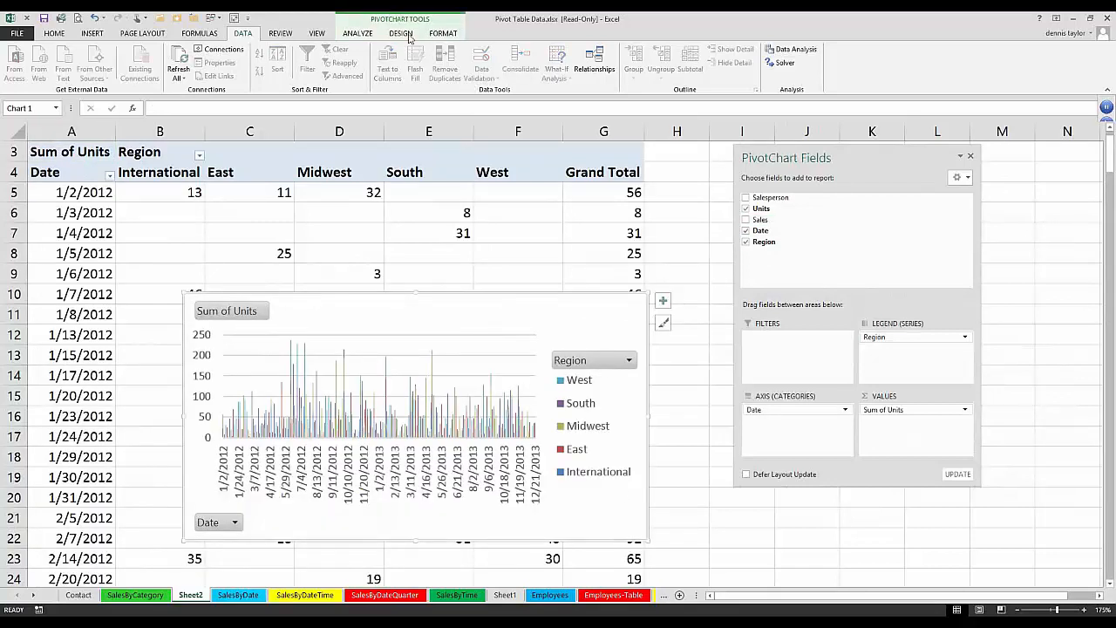
left_click(401, 33)
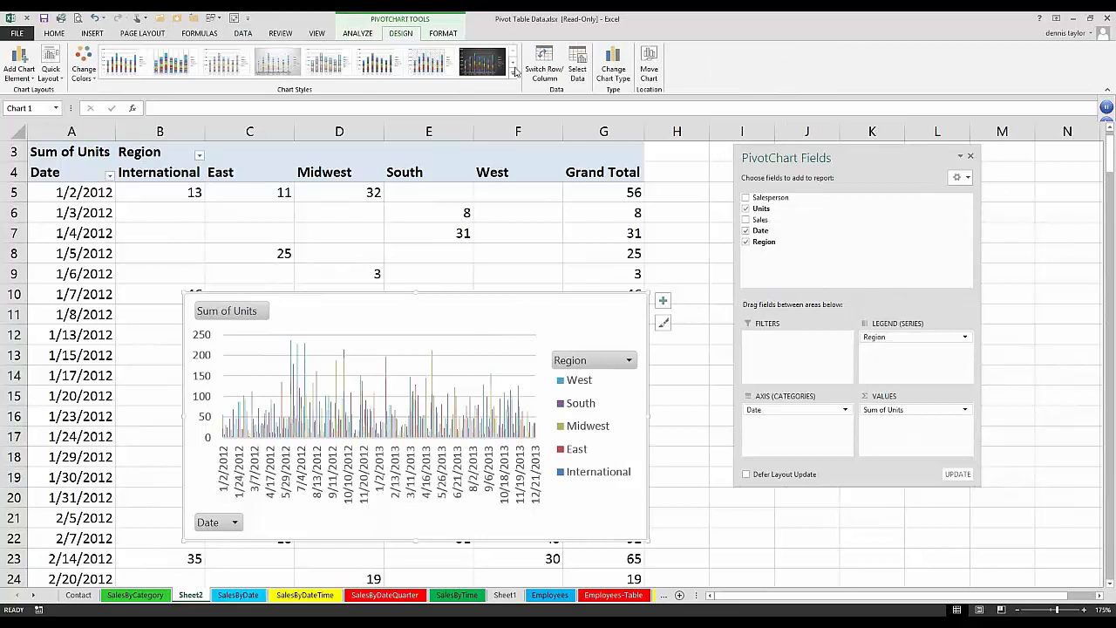
left_click(614, 70)
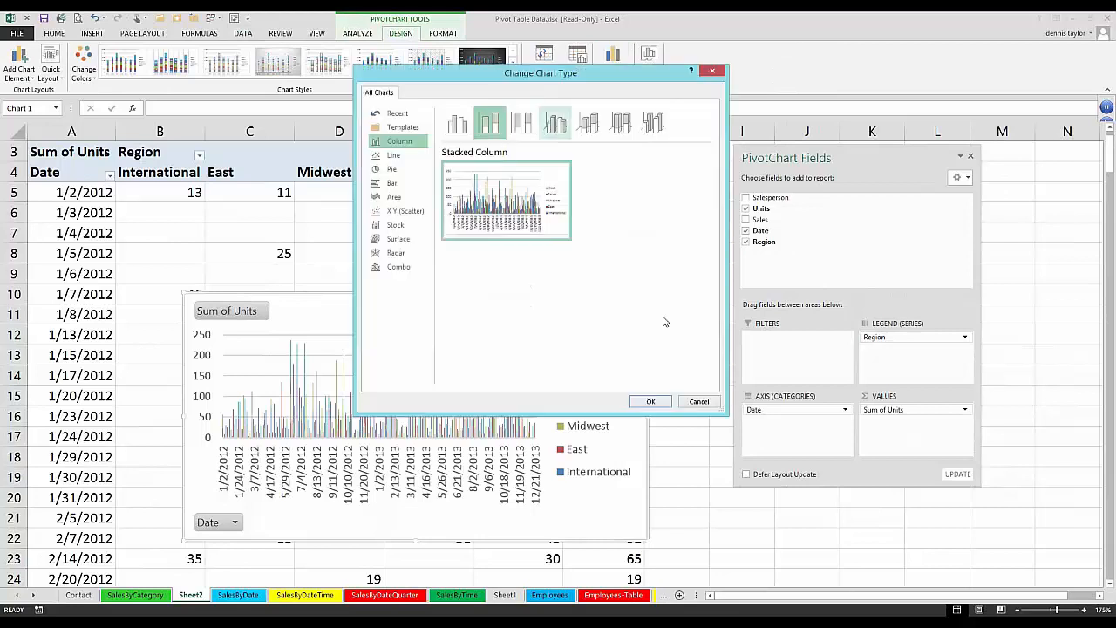
key("Escape")
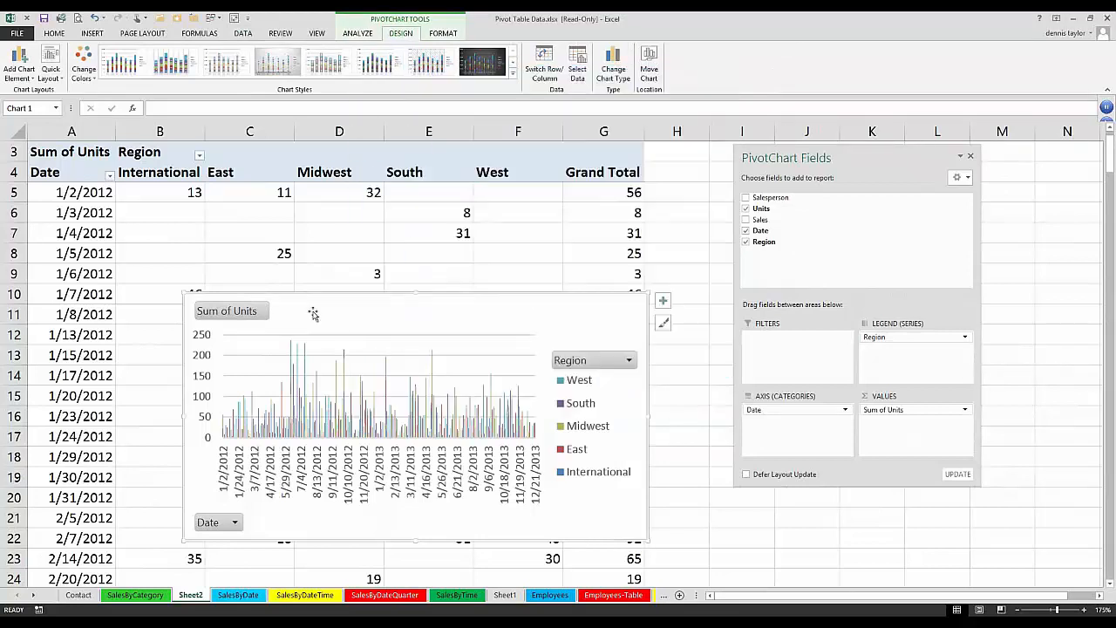
Move the PivotChart well clear of the PivotTable, to around columns L to N, and look through the individual dates in column A
left_click_drag(783, 323, 1048, 304)
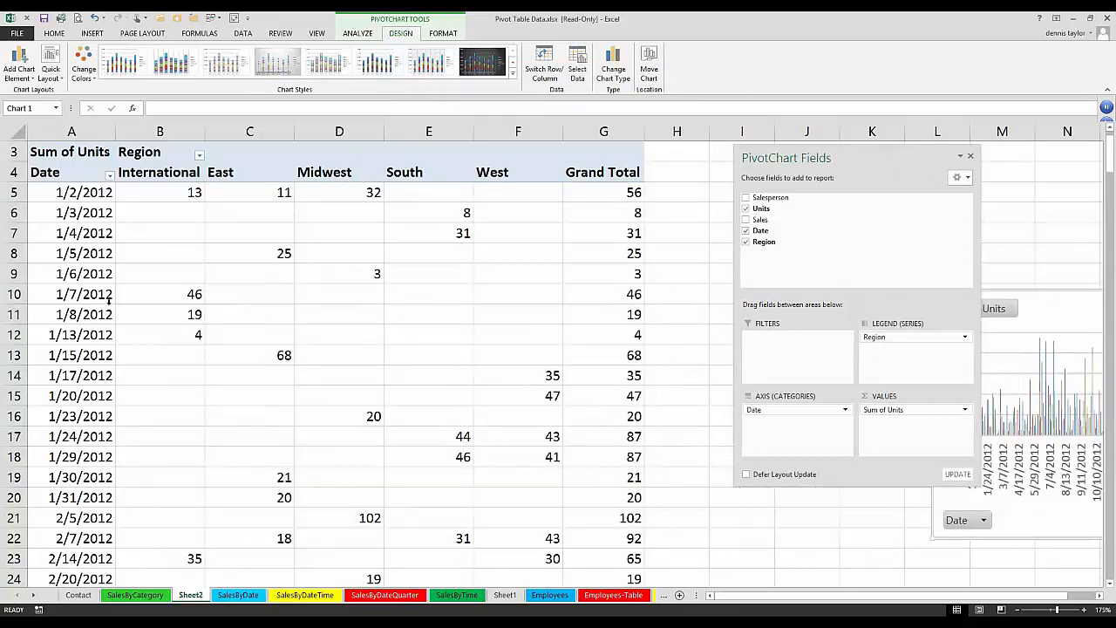
left_click(87, 233)
scroll(87, 307, "down", 9)
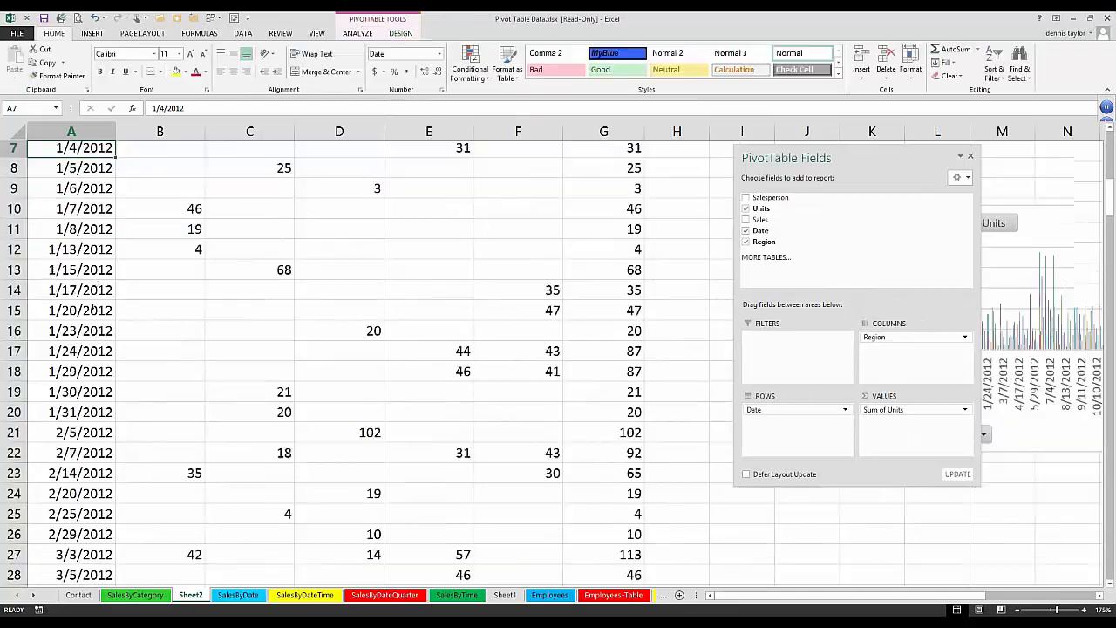
Look through the individual date rows of the pivot table on Sheet2
scroll(87, 307, "down", 6)
scroll(86, 308, "up", 5)
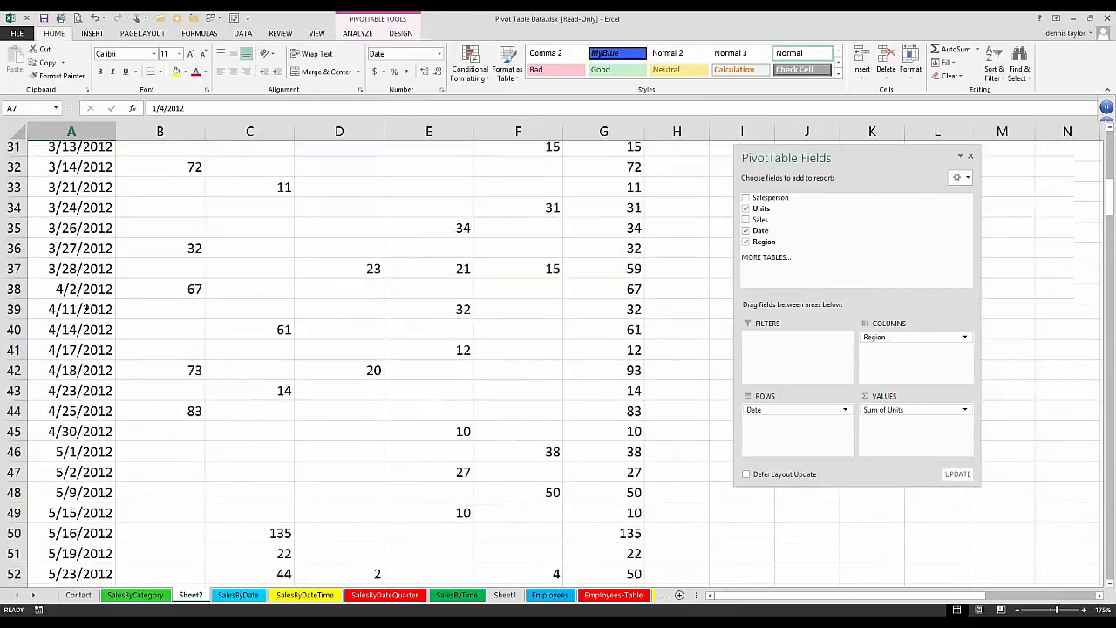
scroll(86, 308, "up", 10)
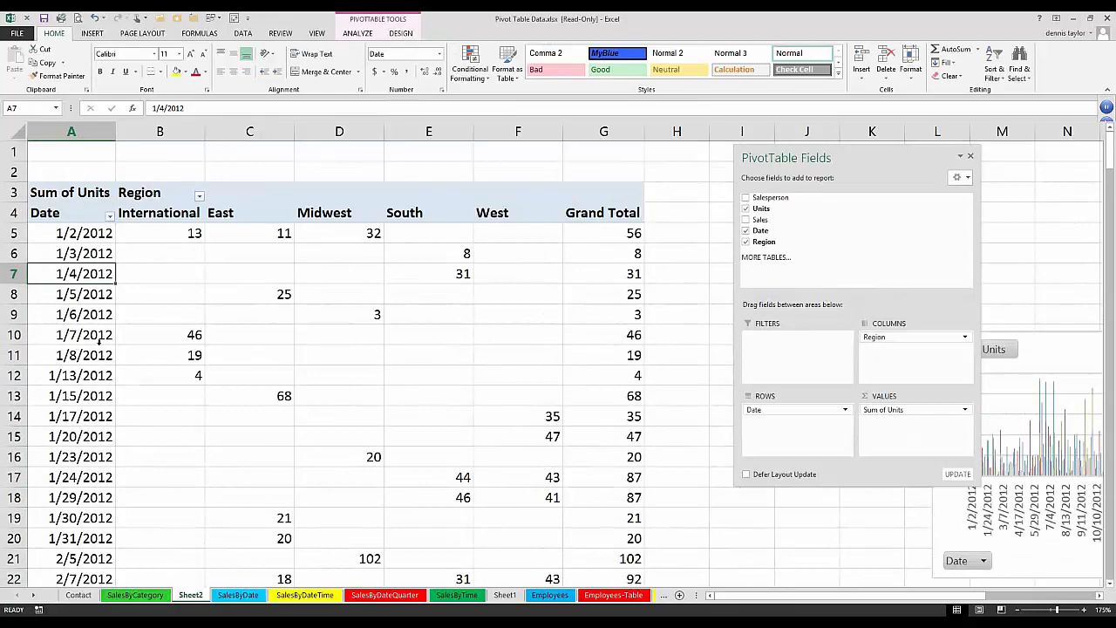
left_click(94, 355)
key("Return")
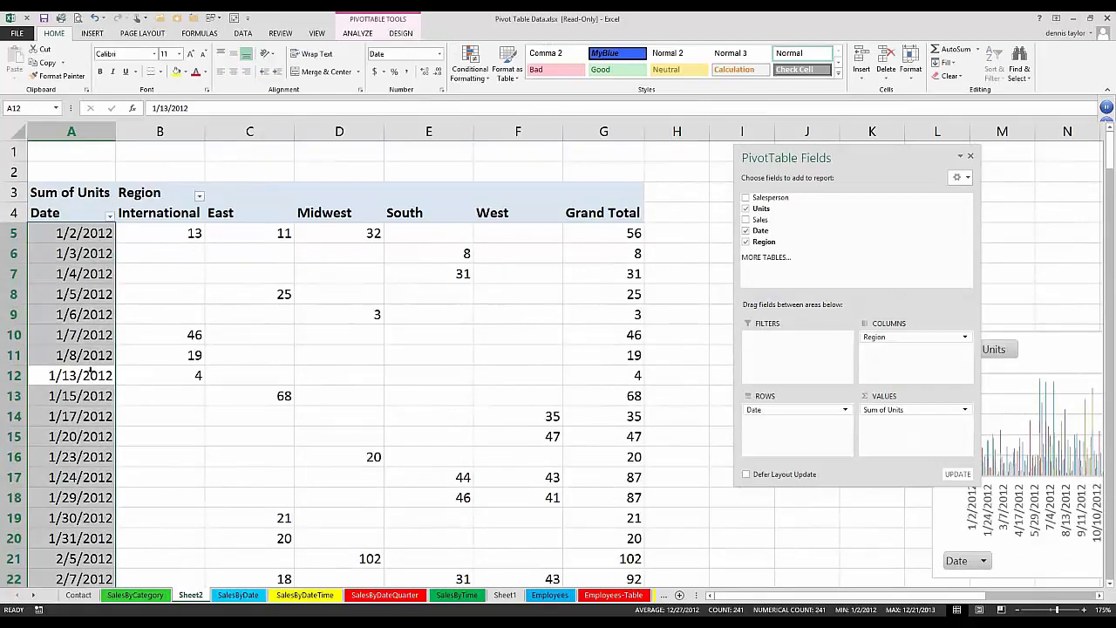
scroll(90, 370, "down", 5)
scroll(83, 367, "down", 5)
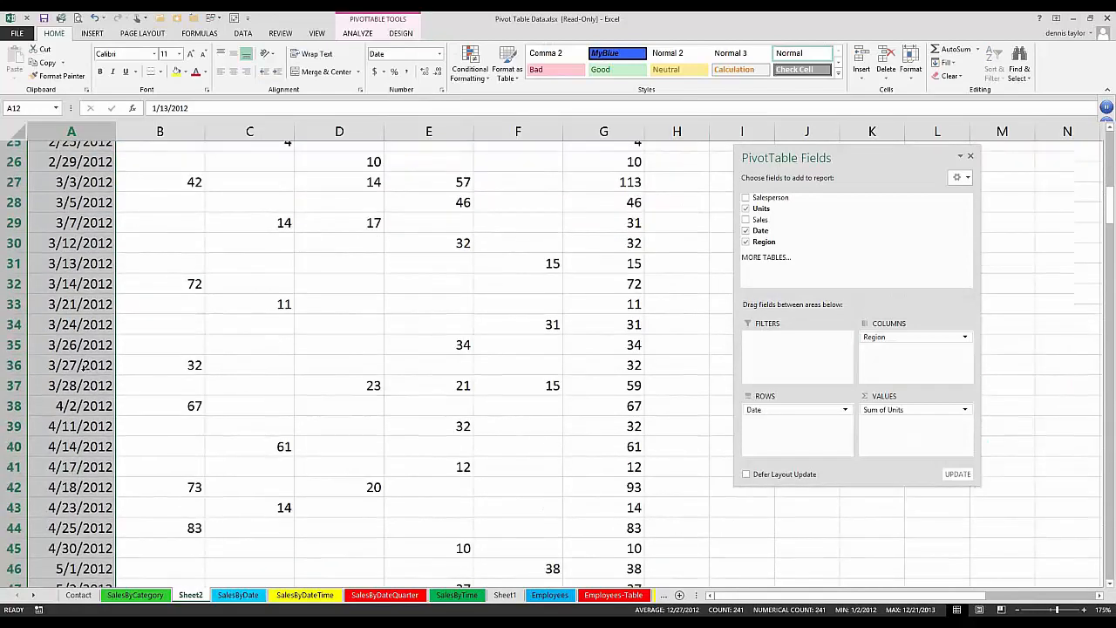
left_click(83, 368)
scroll(82, 368, "down", 3)
scroll(83, 368, "down", 5)
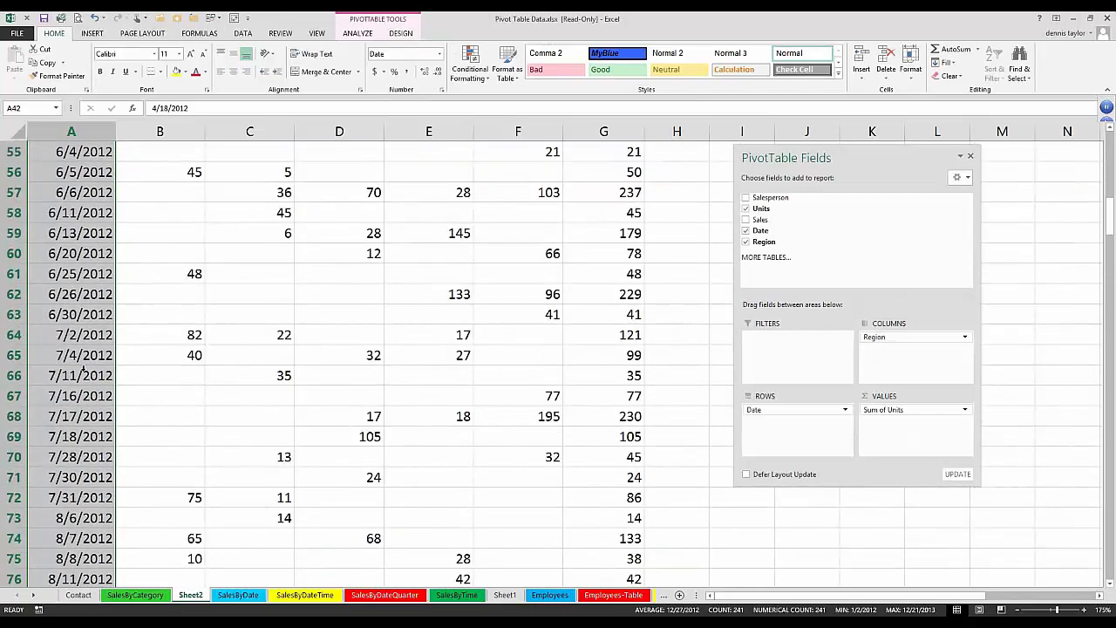
scroll(83, 367, "up", 17)
Group the pivot table's Date row items by Months, keeping the automatic start and end dates
left_click(79, 274)
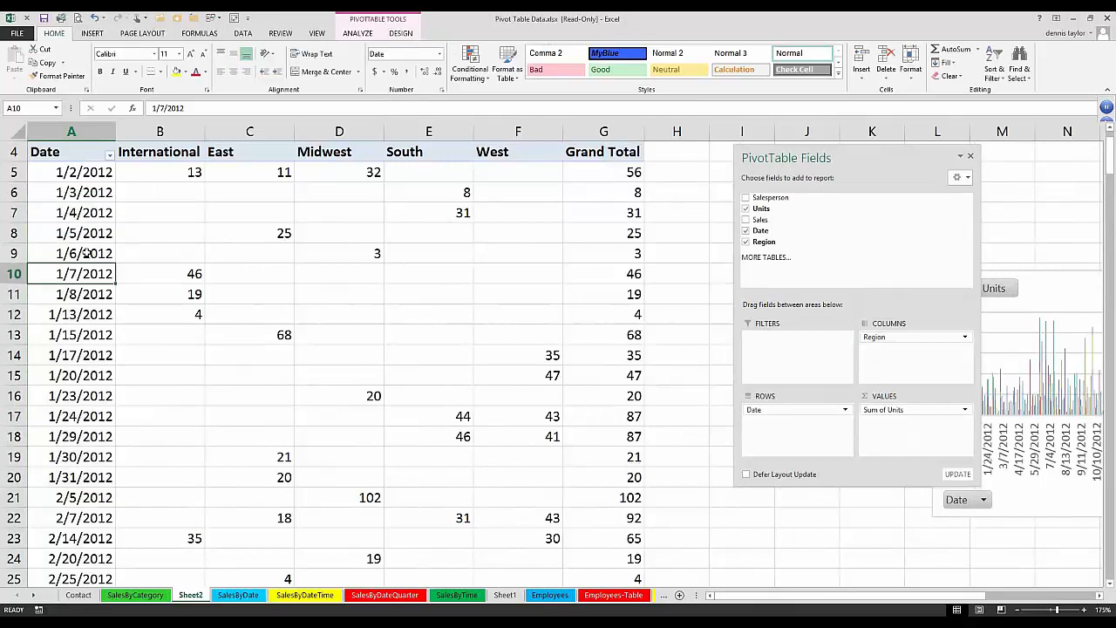
right_click(88, 256)
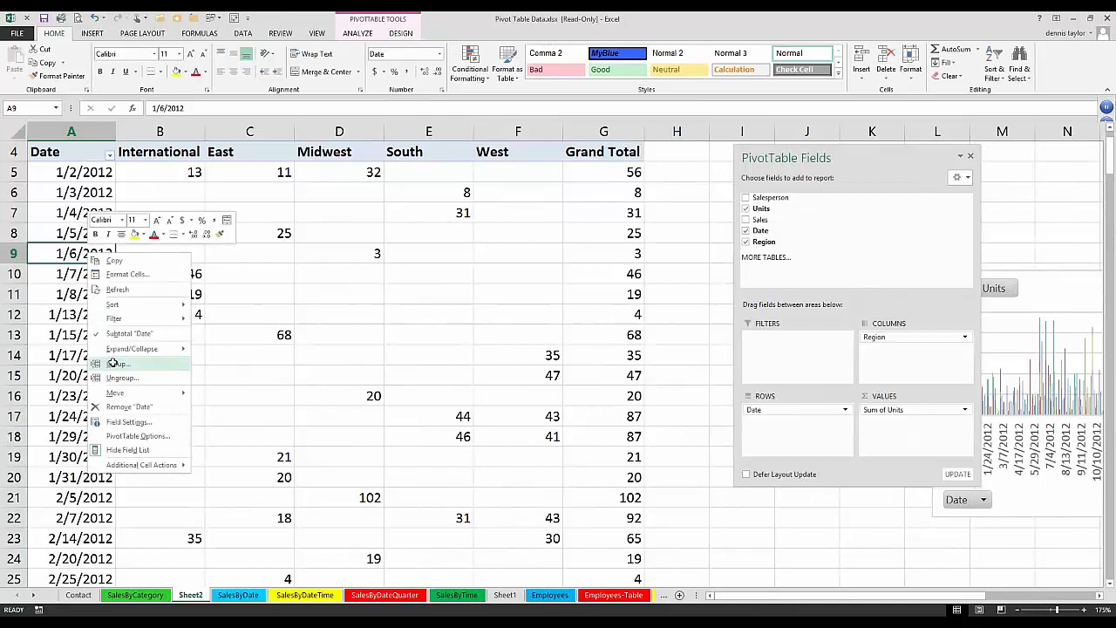
left_click(113, 363)
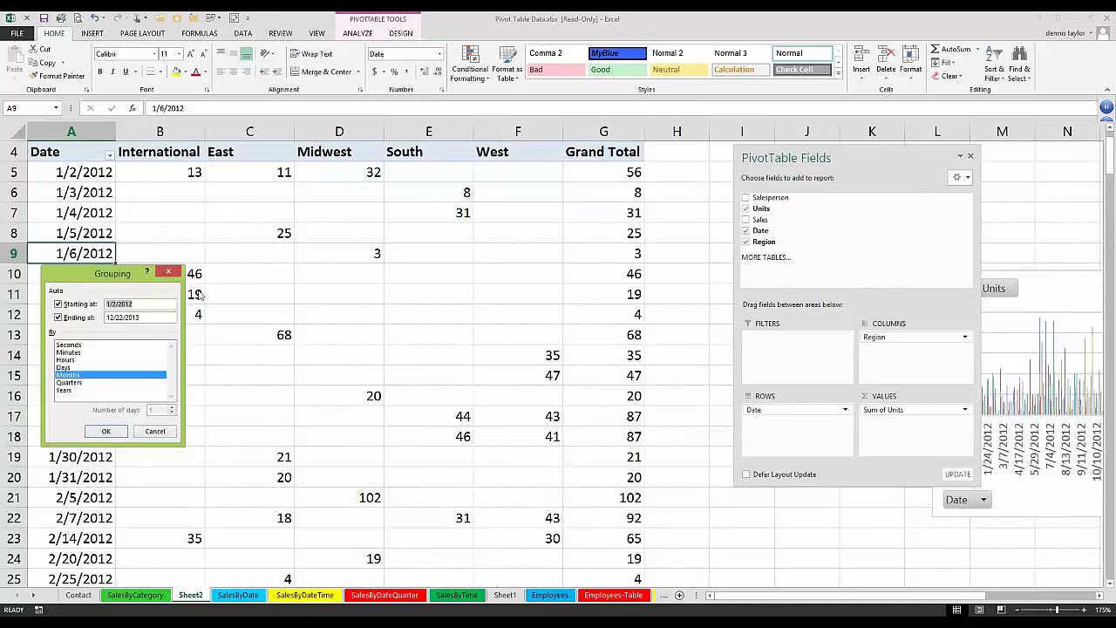
left_click_drag(90, 273, 201, 298)
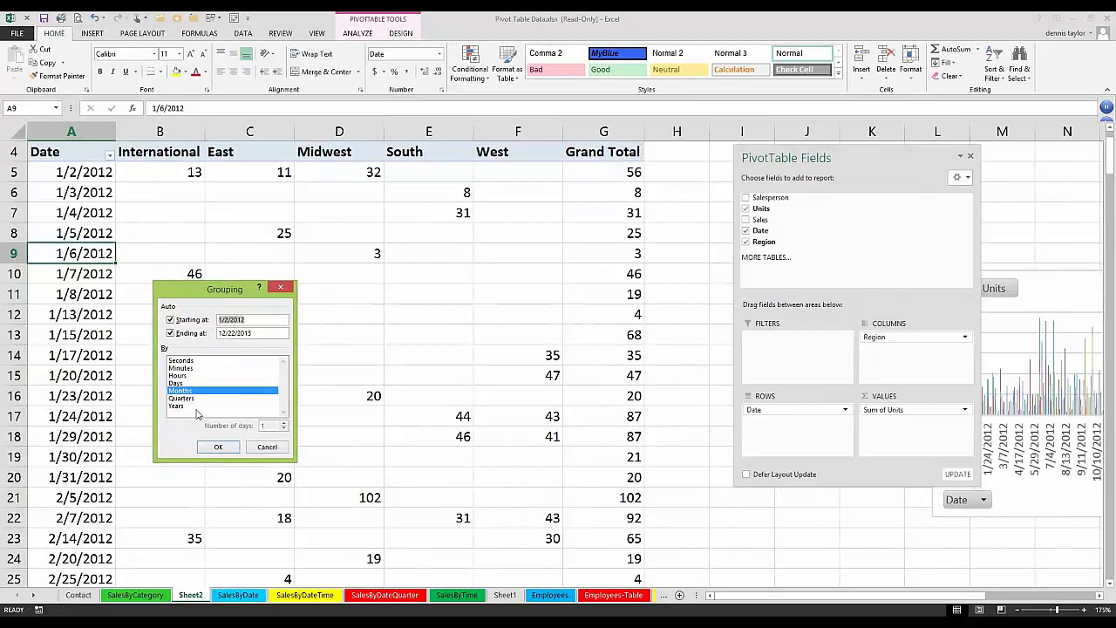
left_click(213, 447)
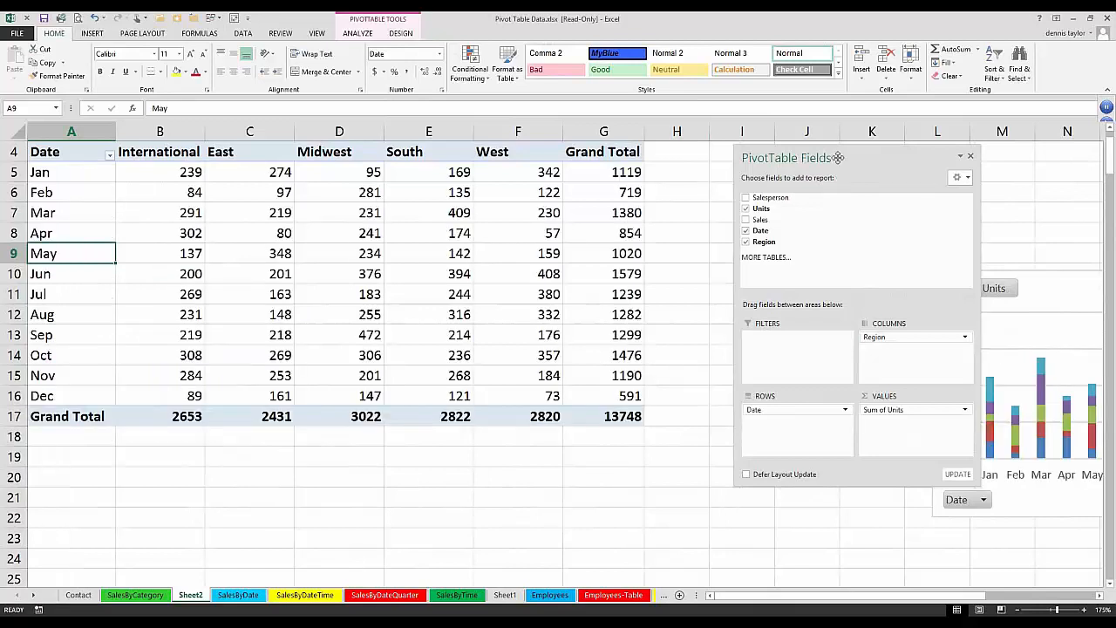
Place the pivot chart directly beside the Grand Total column and shift the floating fields pane off the table
left_click_drag(836, 158, 650, 201)
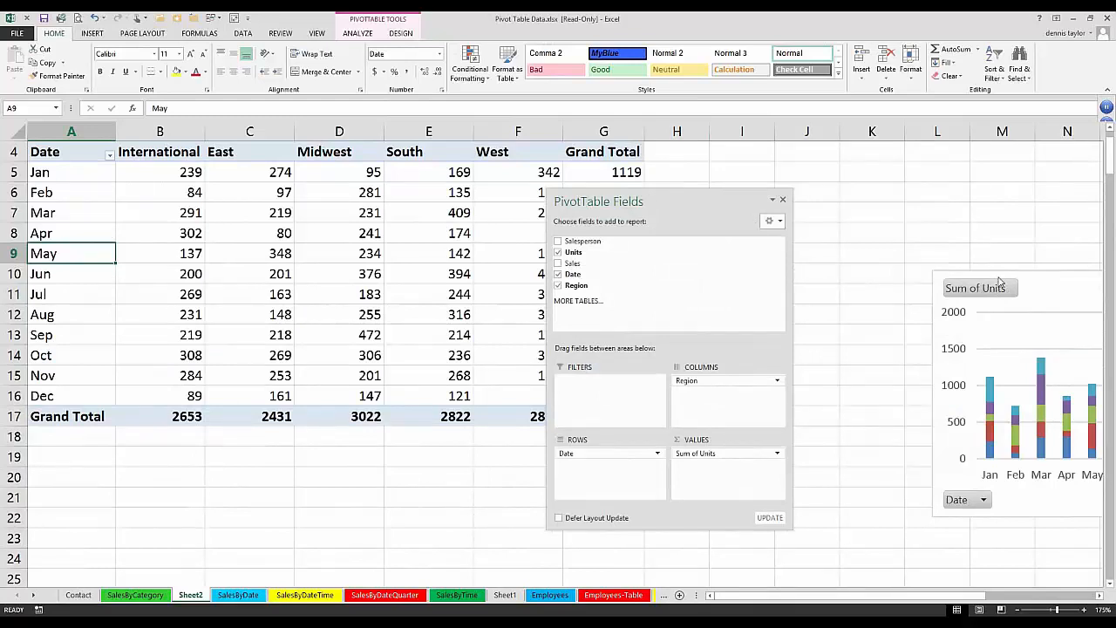
left_click_drag(945, 250, 776, 189)
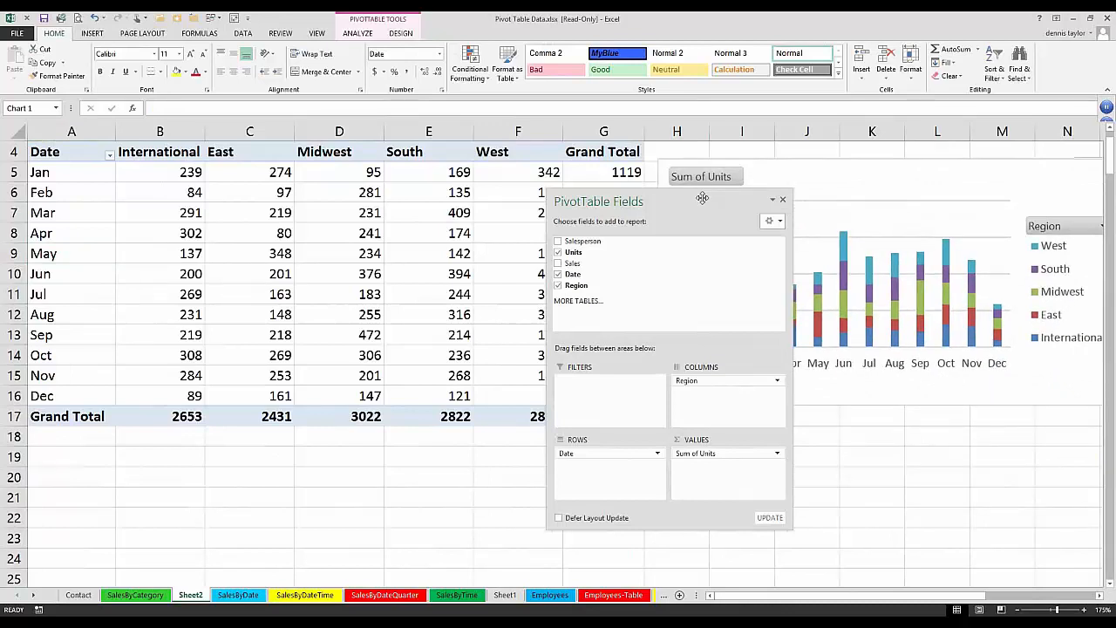
left_click_drag(702, 198, 585, 445)
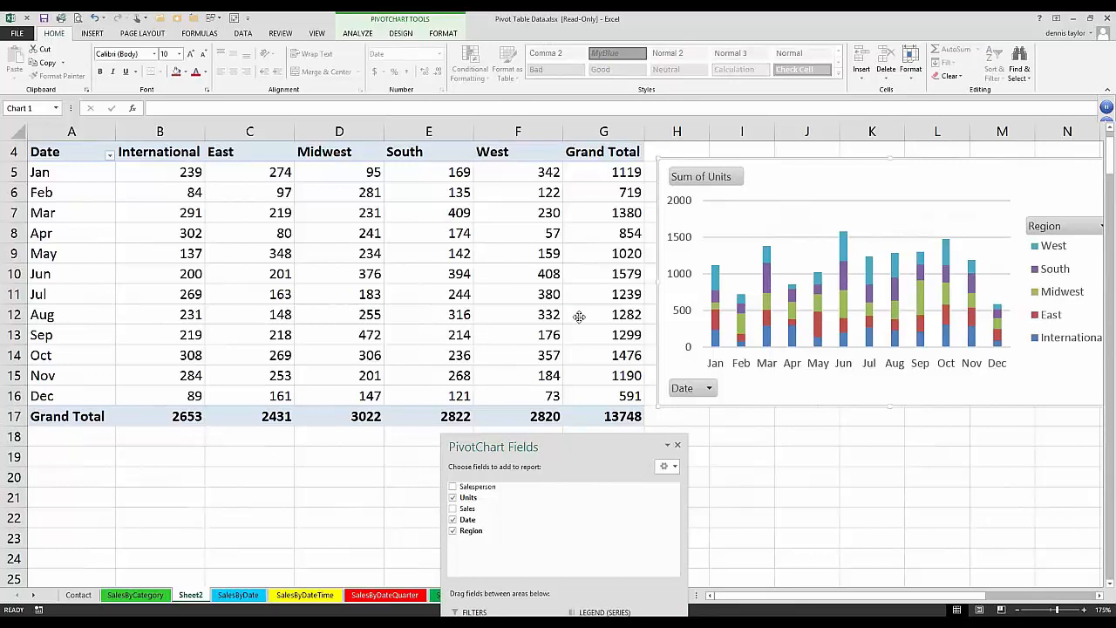
left_click_drag(579, 317, 566, 192)
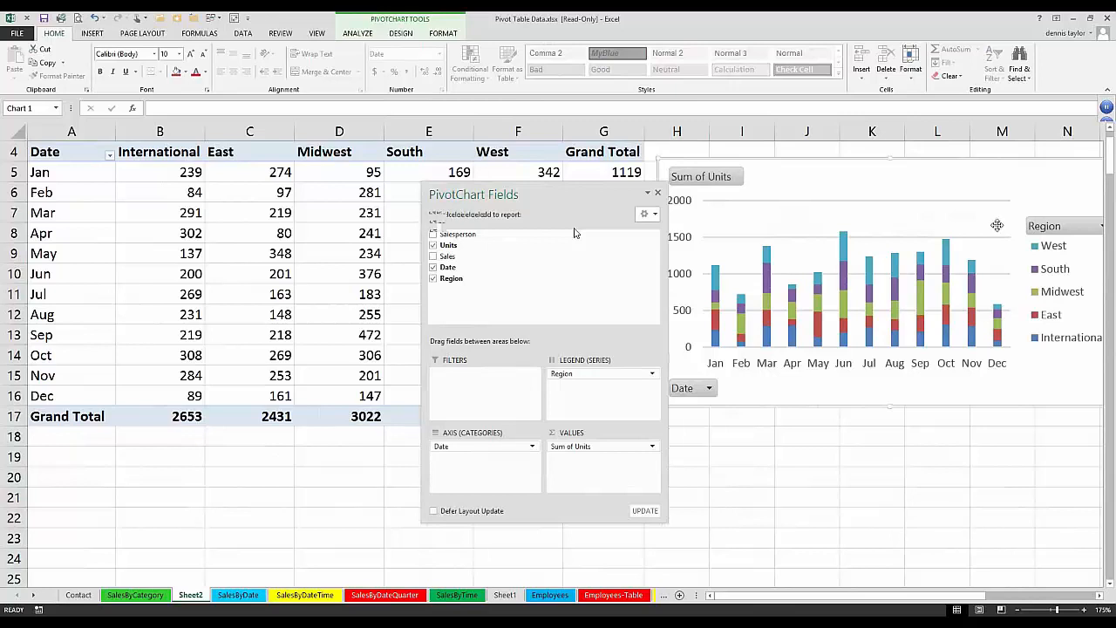
left_click_drag(540, 195, 926, 203)
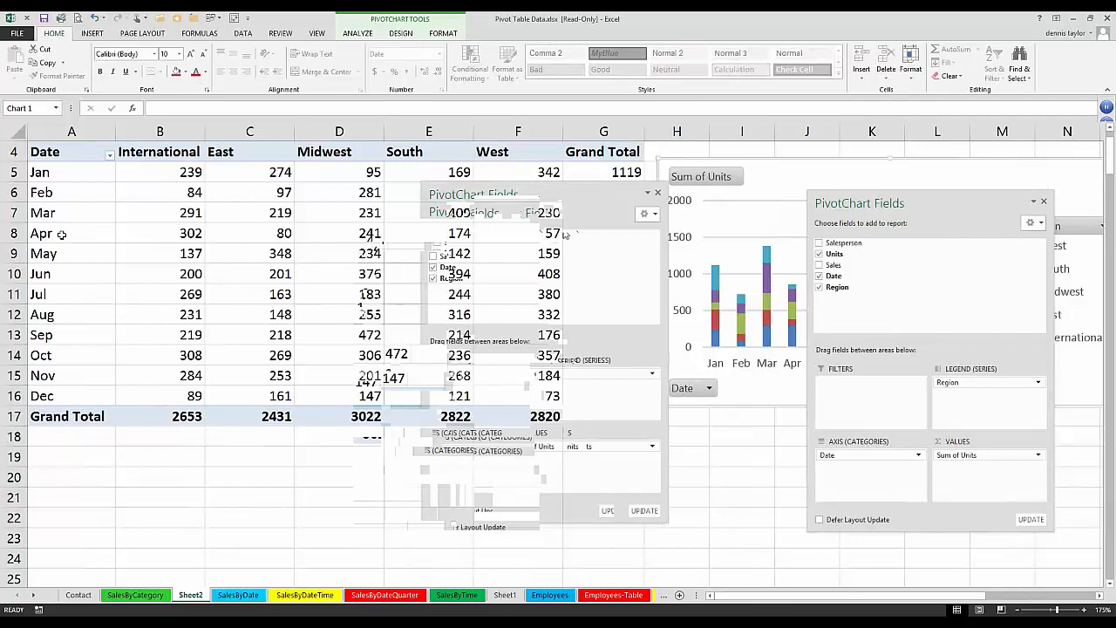
Extend the Date grouping to Months, Quarters and Years
left_click(61, 233)
right_click(62, 234)
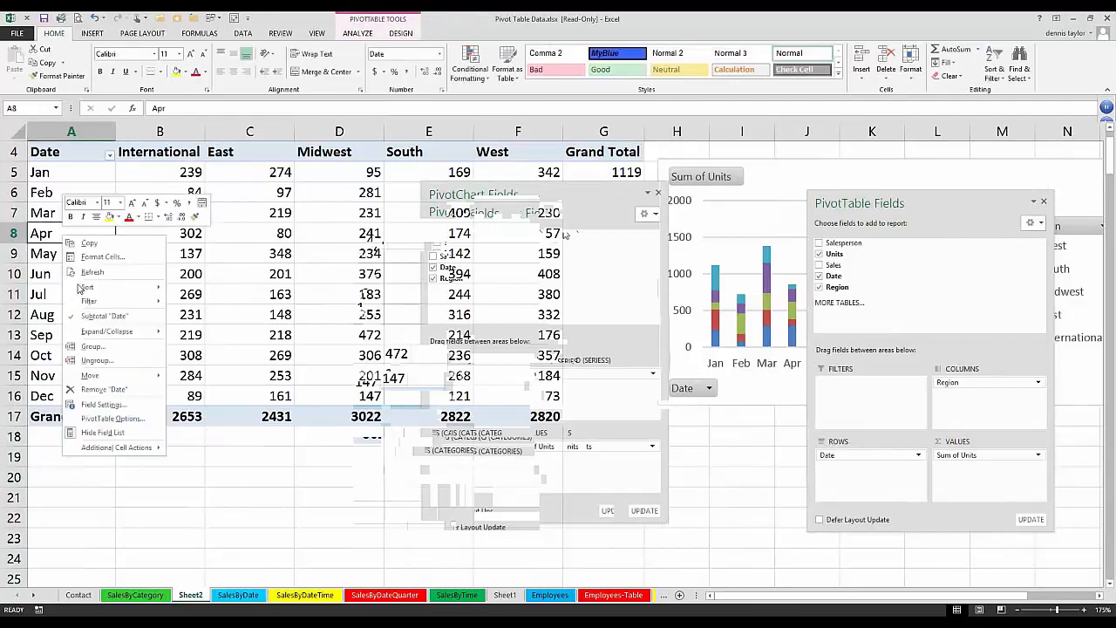
left_click(91, 348)
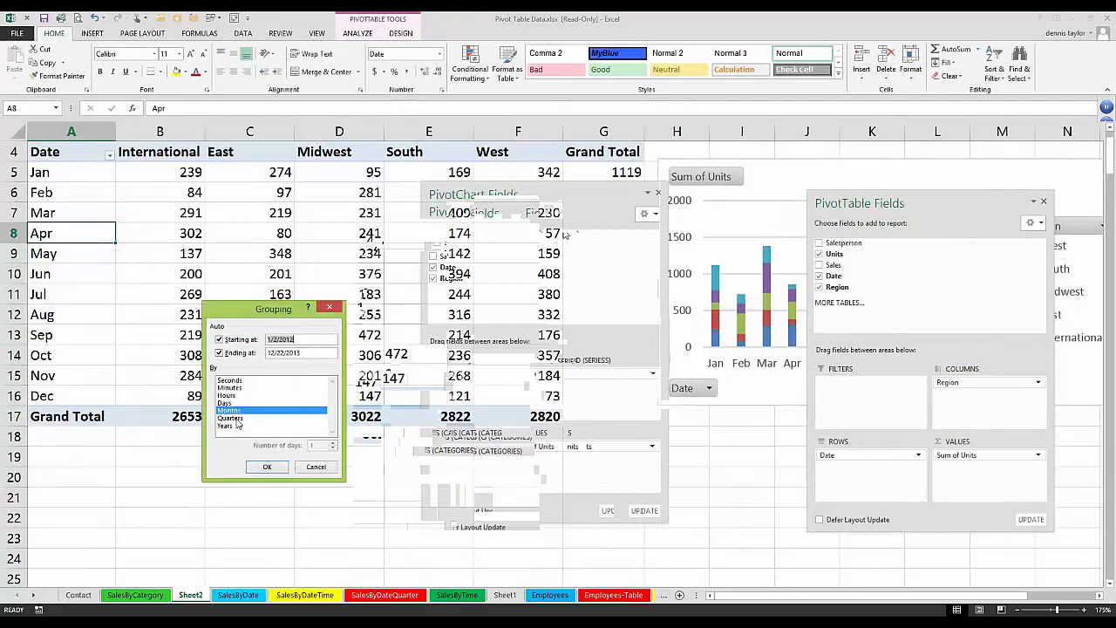
left_click(232, 418)
left_click(227, 426)
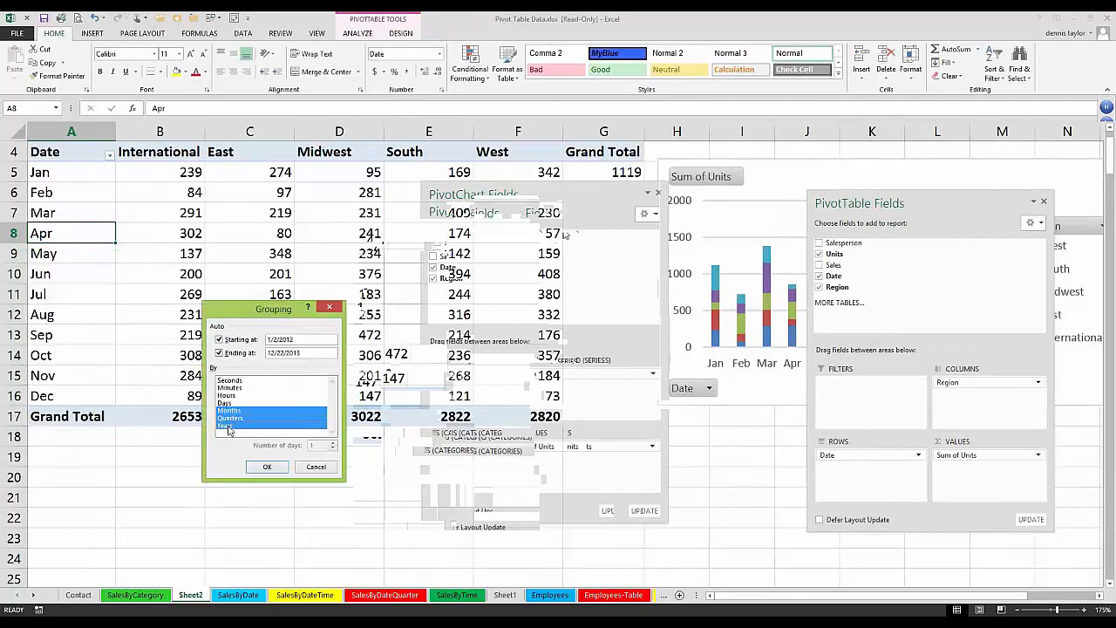
left_click(264, 469)
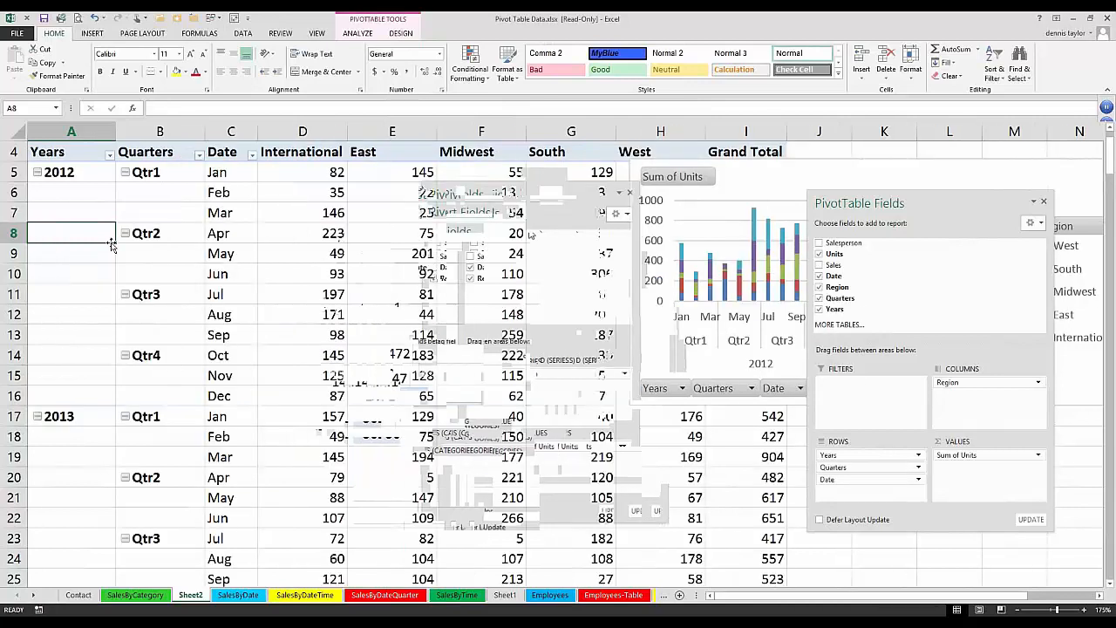
Move the pivot chart clear of the widened pivot table and reposition the fields pane beside the table
key("Up")
key("Up")
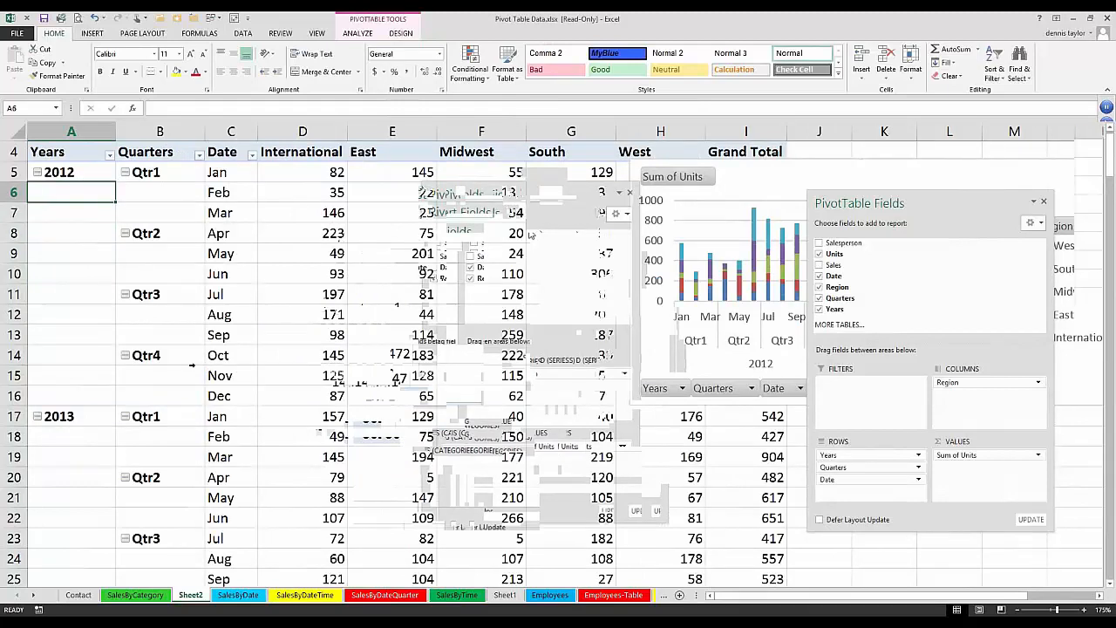
scroll(530, 234, "down", 3, "ctrl")
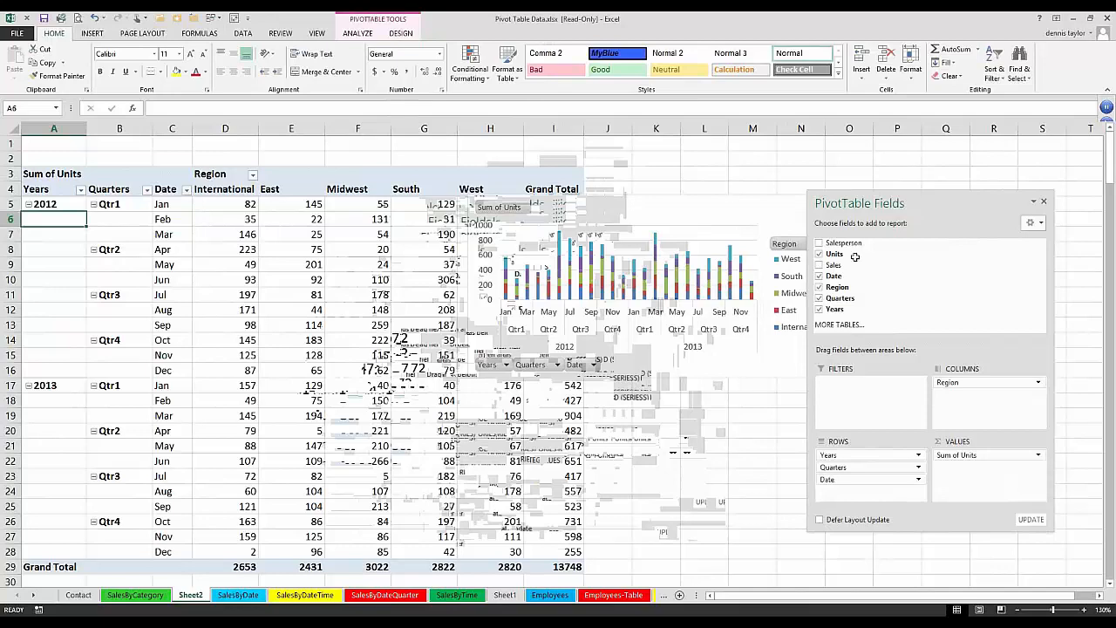
left_click_drag(915, 205, 918, 337)
left_click_drag(965, 169, 1009, 155)
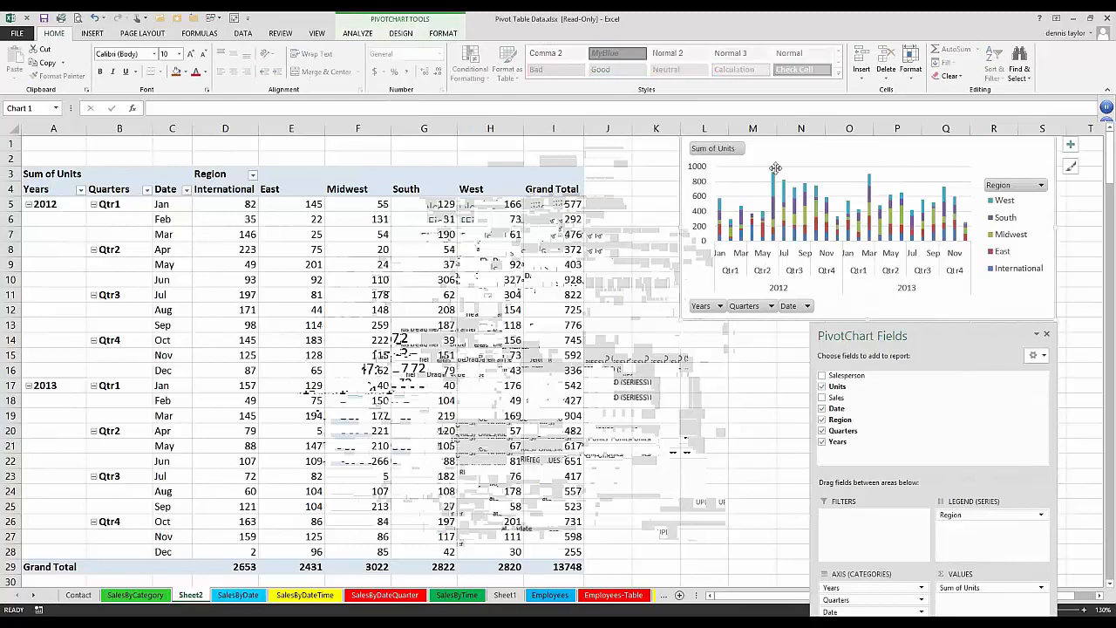
left_click_drag(775, 167, 775, 167)
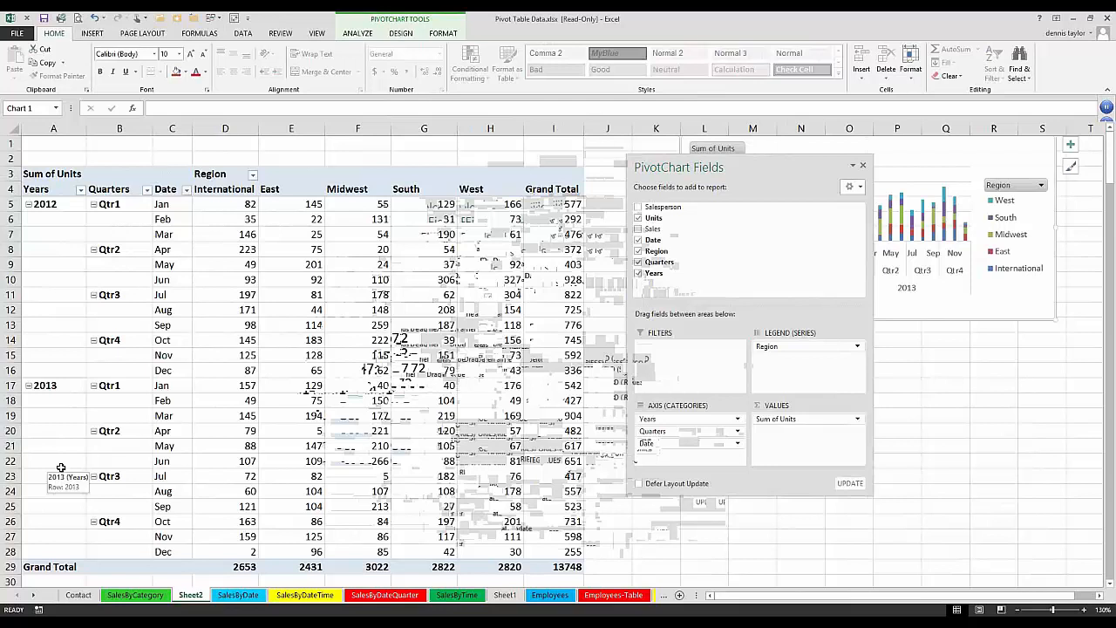
Compare the pivot table's Years, Quarters and Date headings with the original Date column on the SalesByDate sheet
key("Escape")
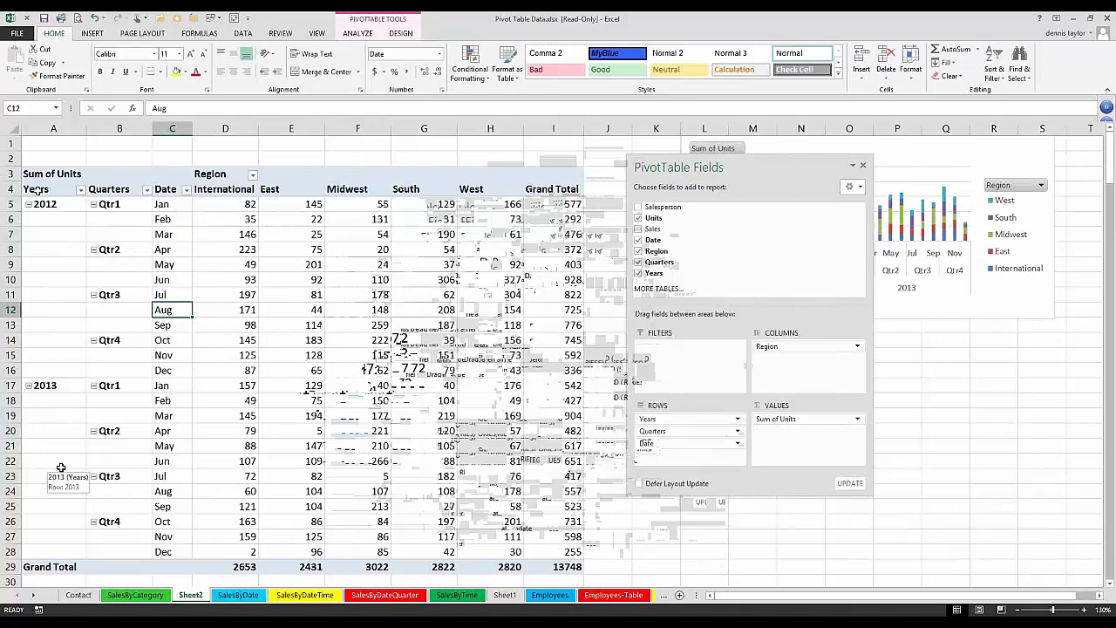
left_click(63, 193)
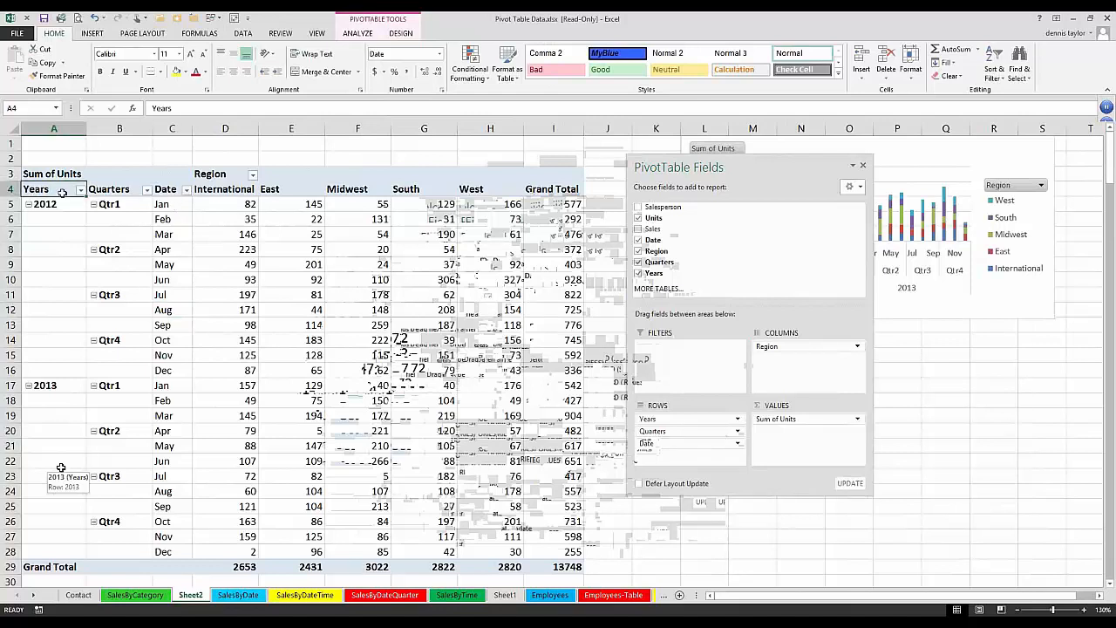
left_click(105, 189)
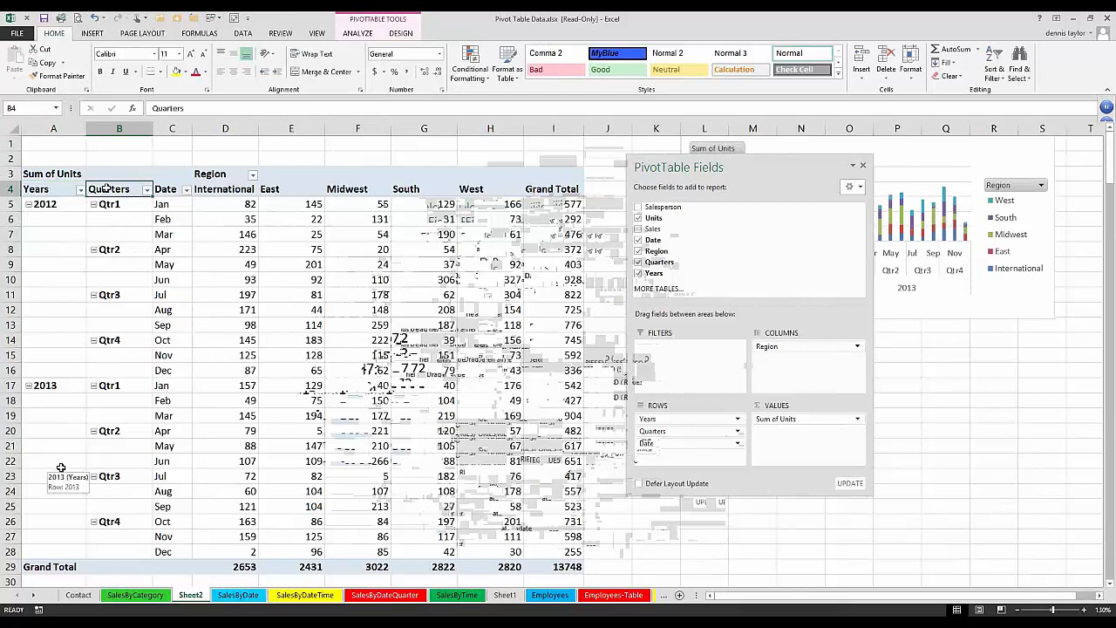
left_click(165, 189)
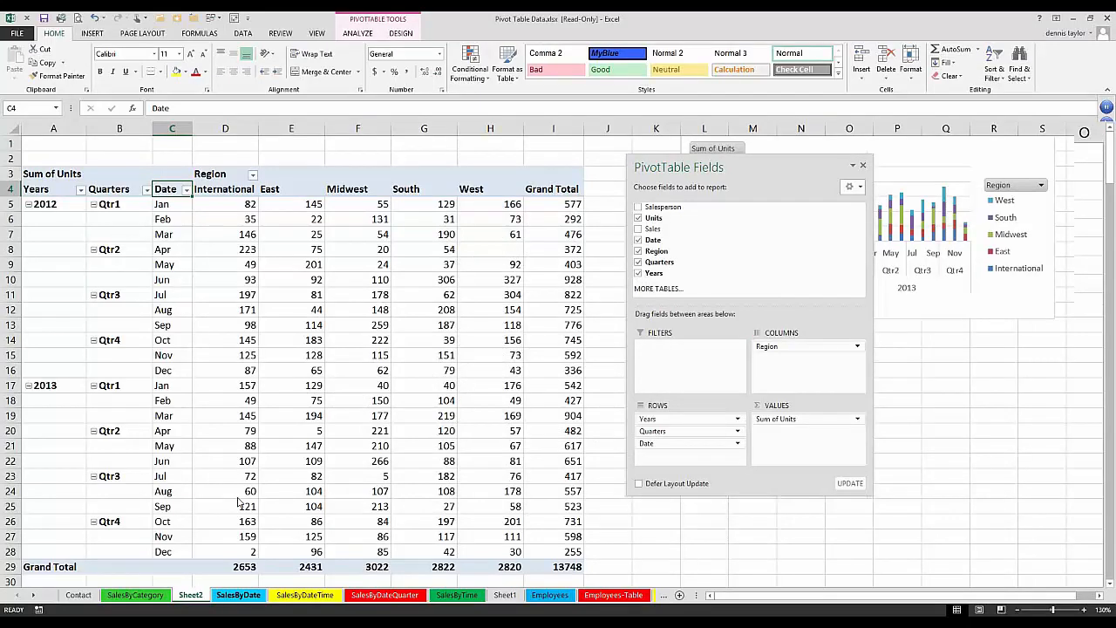
key("ctrl+Page_Down")
left_click(289, 154)
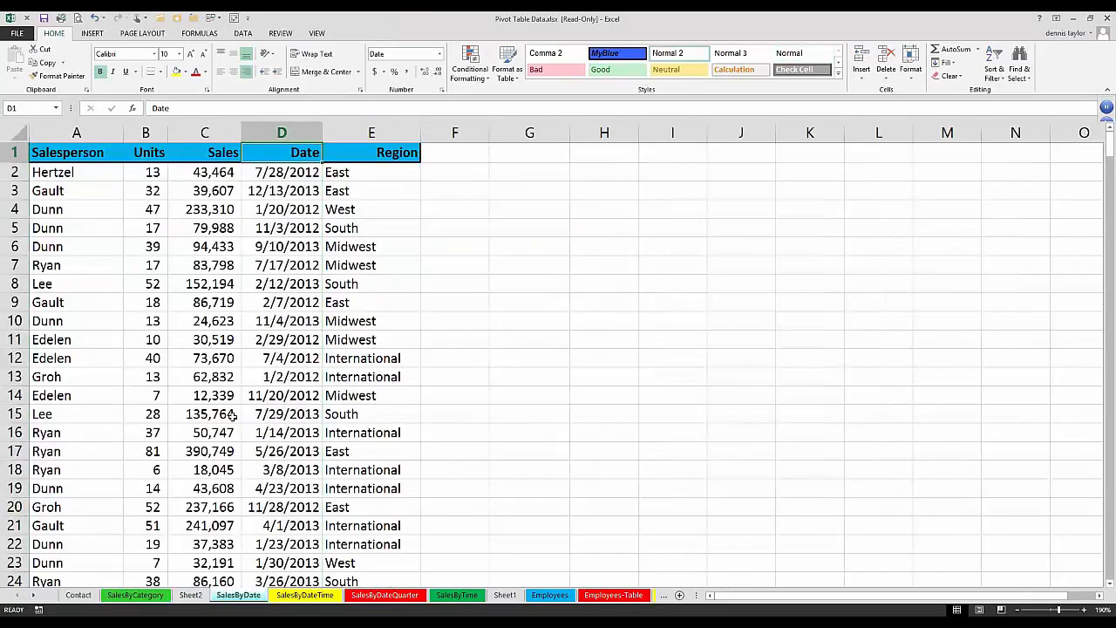
Return to Sheet2 and rename the pivot table's Date heading in C4 to Months
left_click(190, 595)
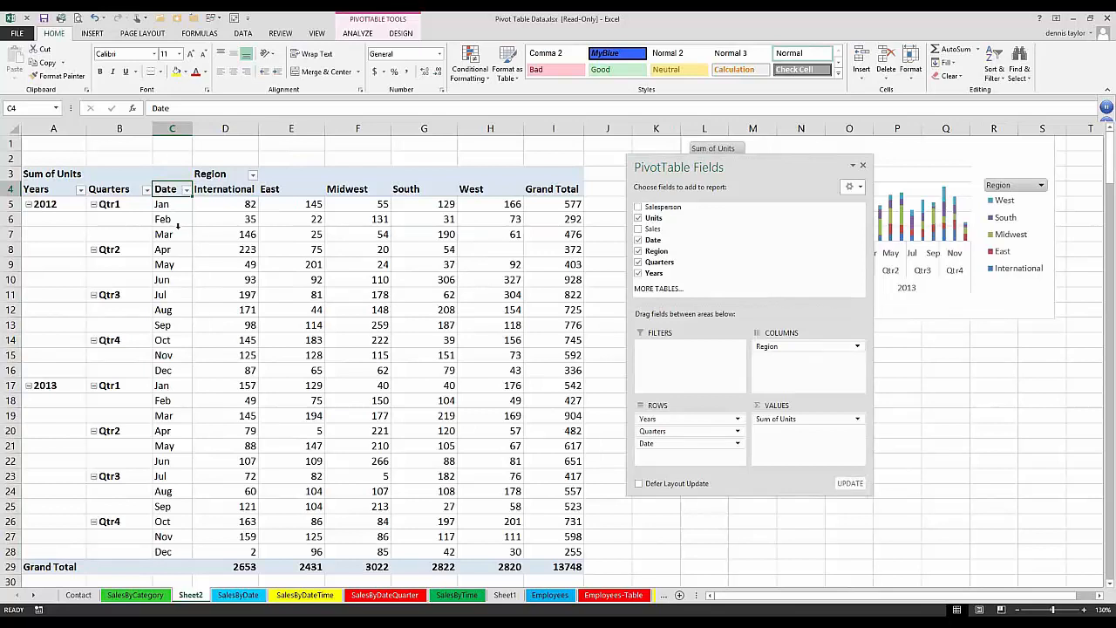
type("Mon")
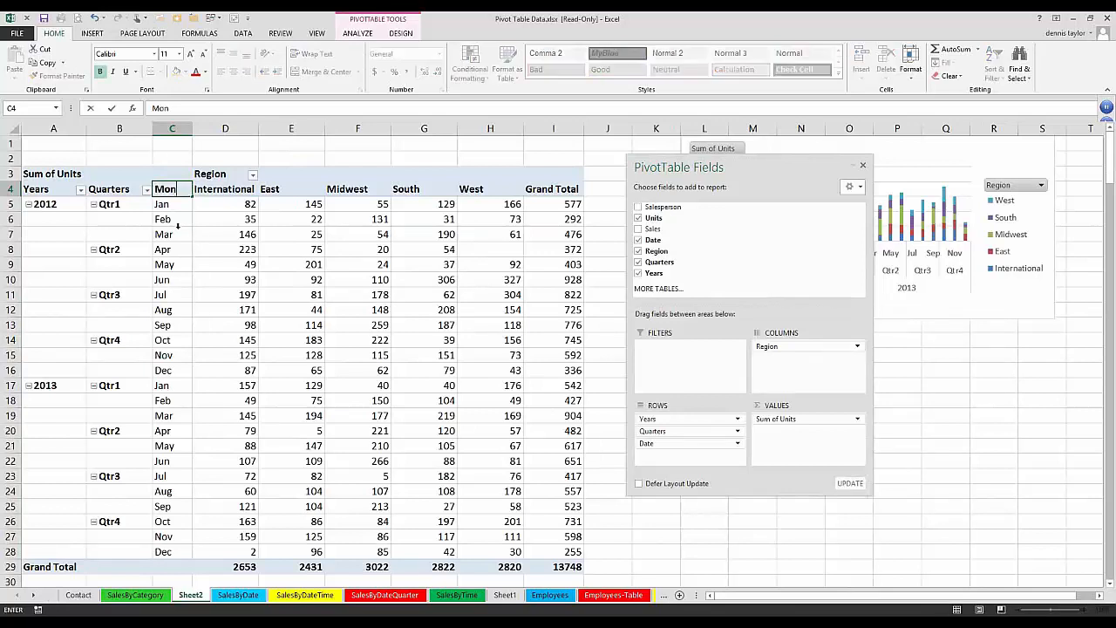
type("ths")
key("Return")
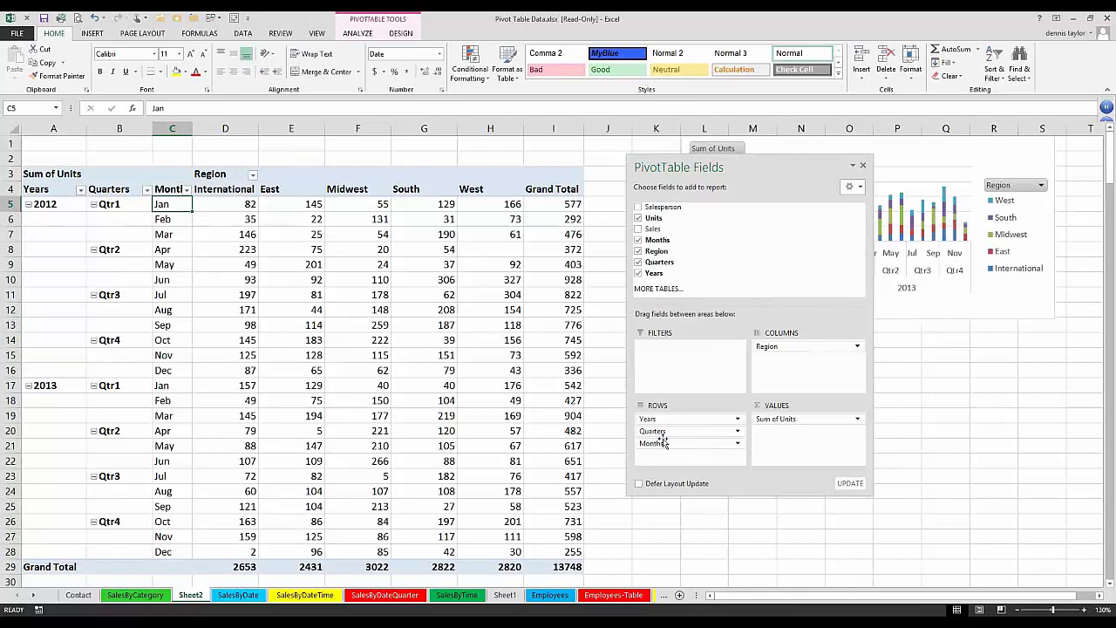
Move the Months field from the rows to the report filters and shift the fields pane farther from the table
left_click(346, 290)
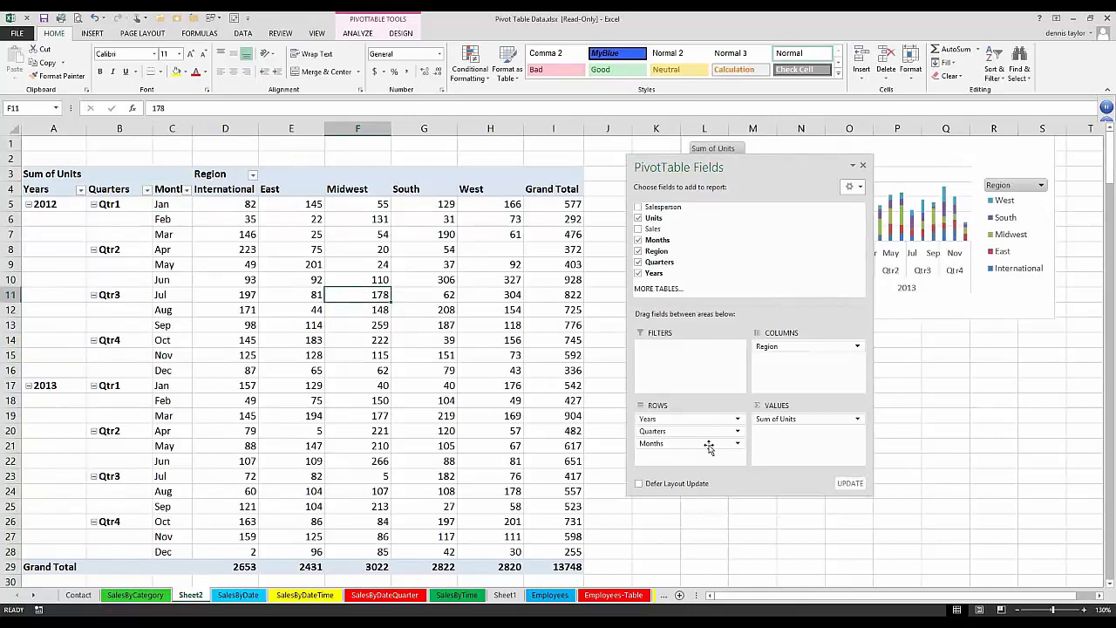
left_click_drag(709, 447, 691, 358)
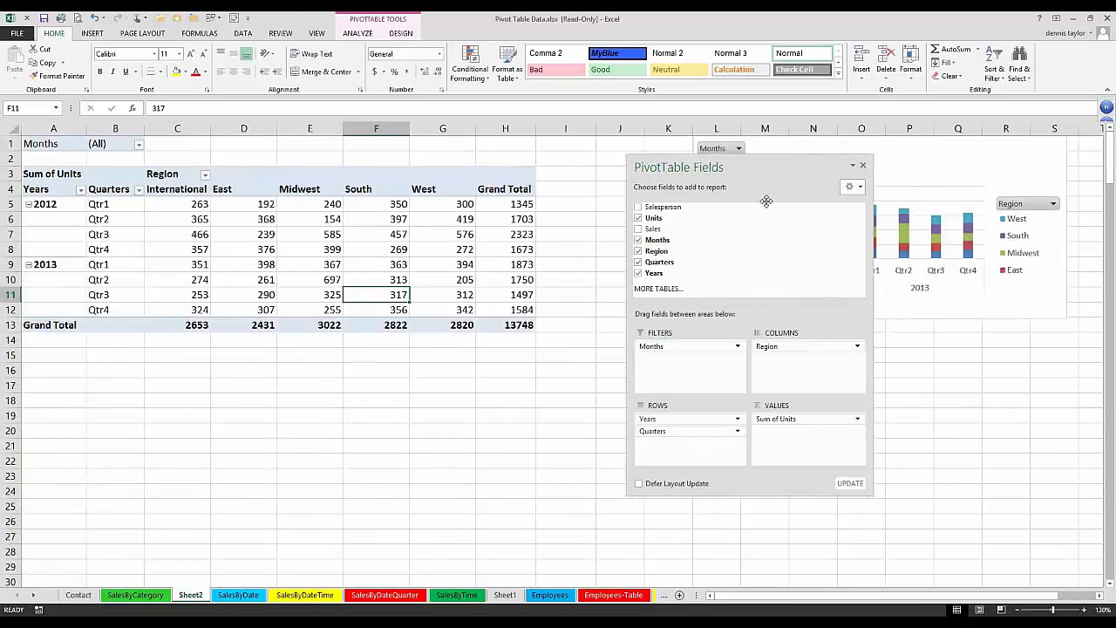
left_click_drag(766, 201, 813, 231)
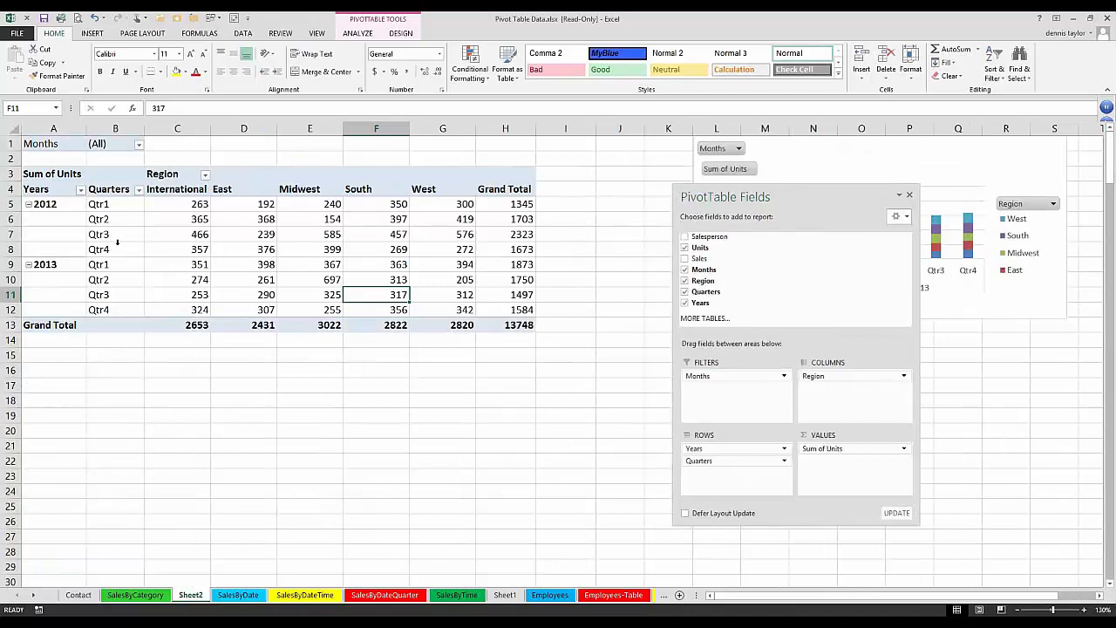
left_click(61, 205)
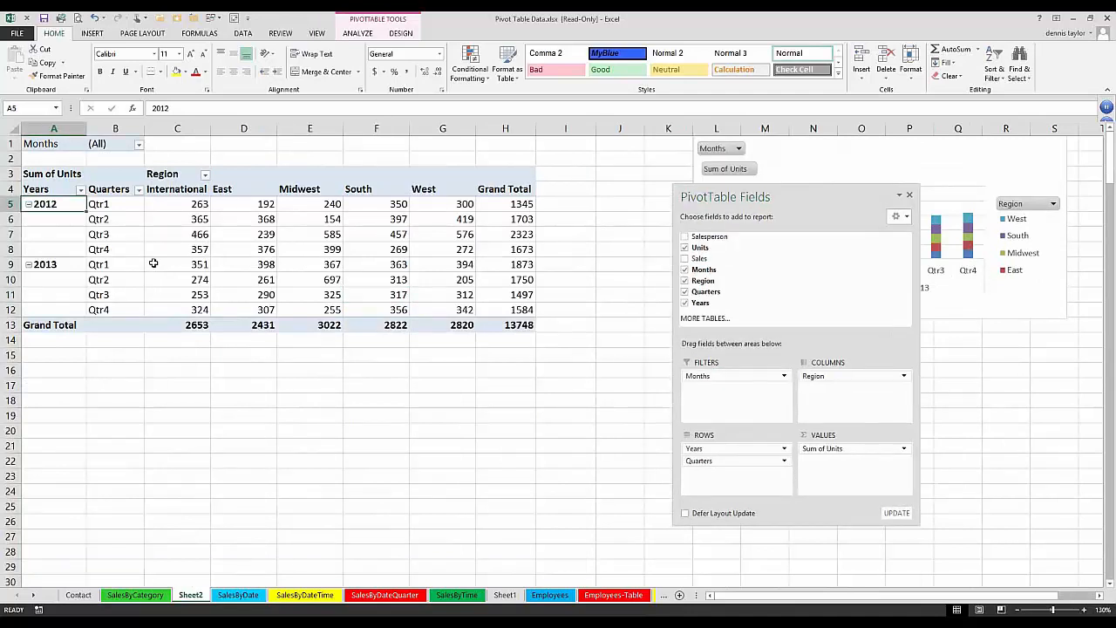
Move the Months field from the report filters back to the pivot table's rows, below Quarters
scroll(153, 263, "up", 3)
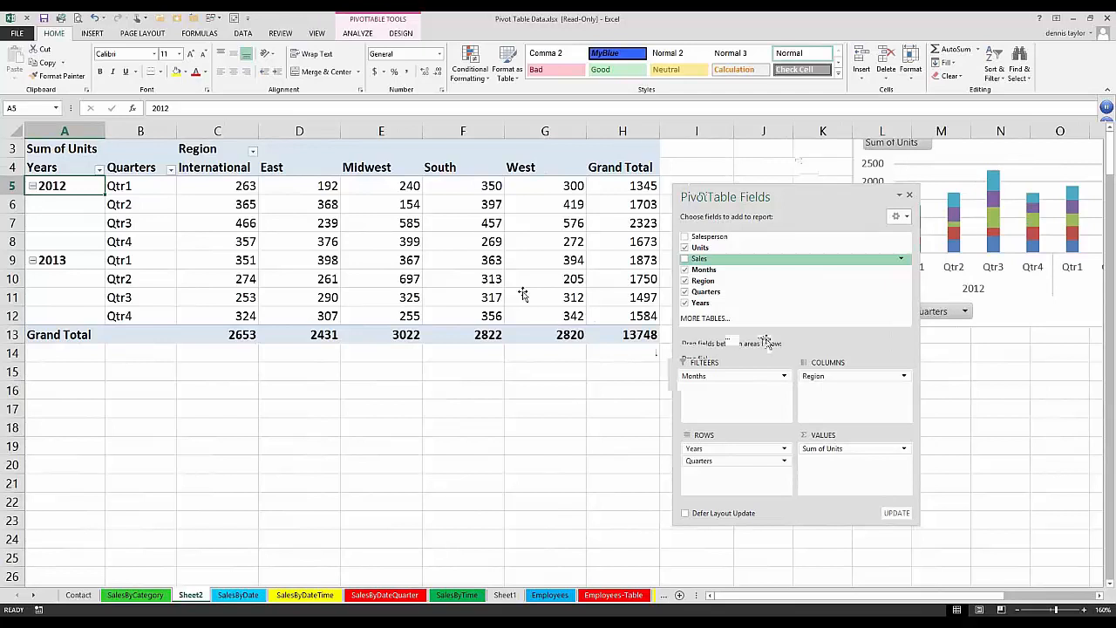
left_click_drag(757, 376, 770, 441)
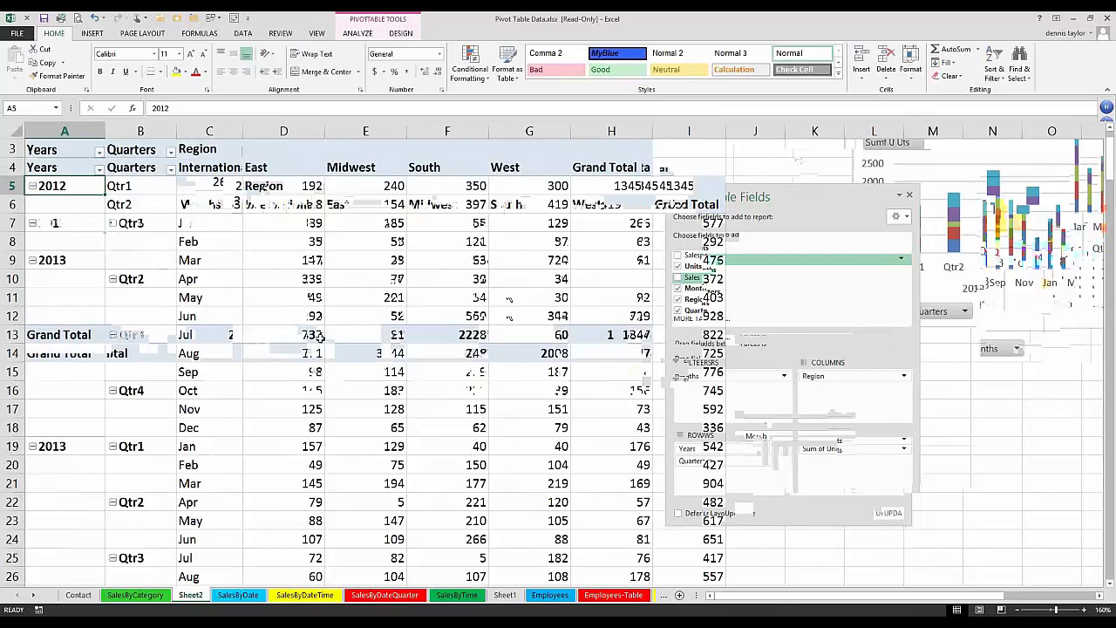
Collapse the month details under Qtr3 and Qtr4 in the pivot table
scroll(345, 409, "up", 1)
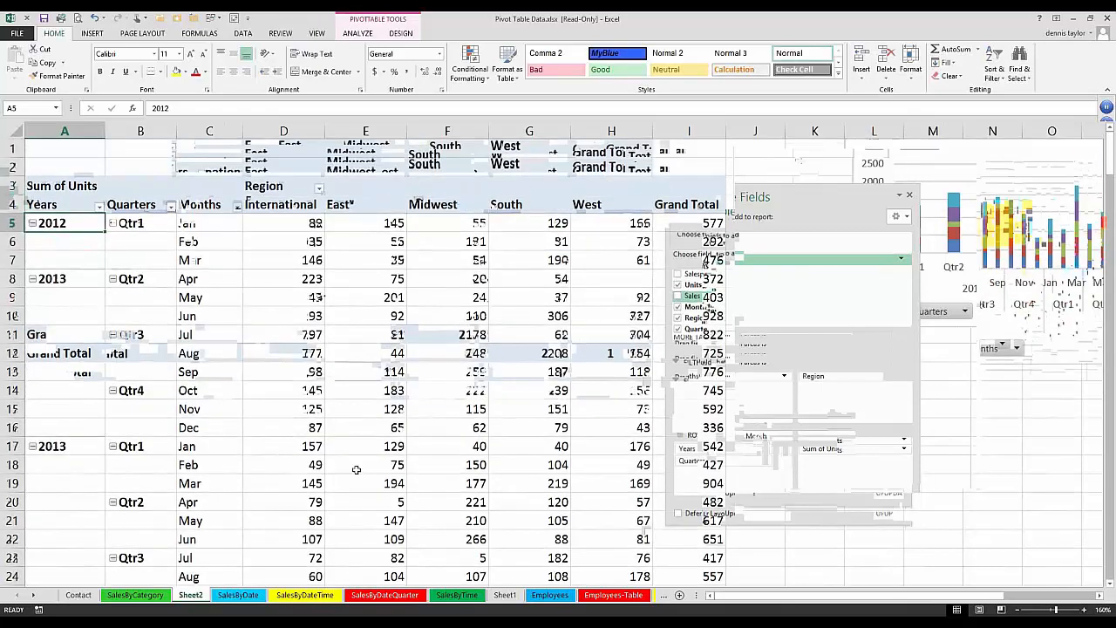
left_click(112, 335)
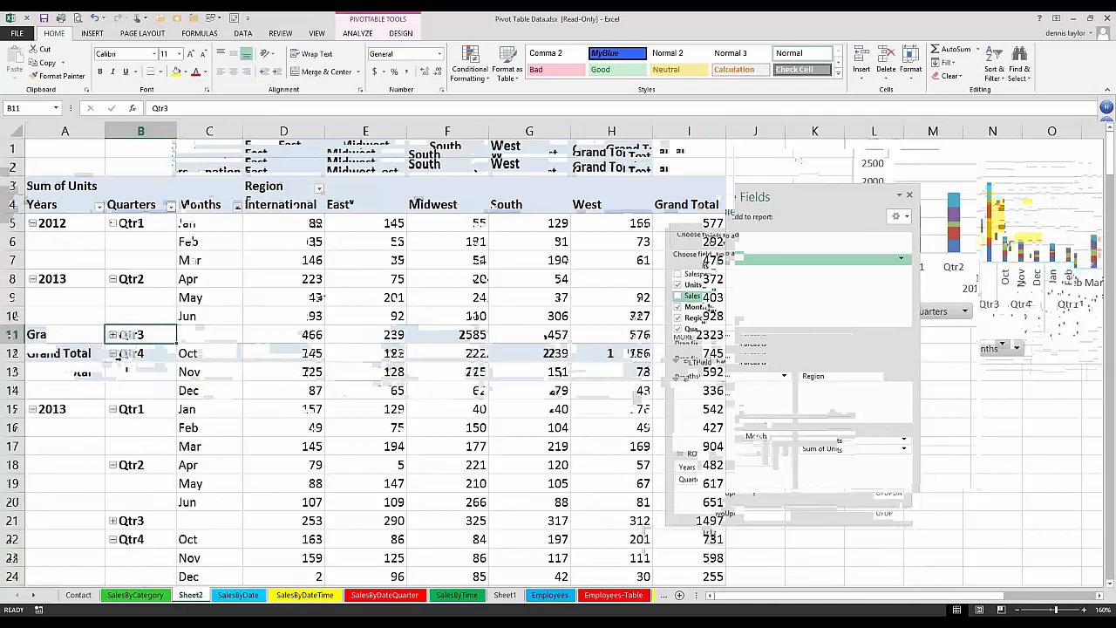
left_click(113, 353)
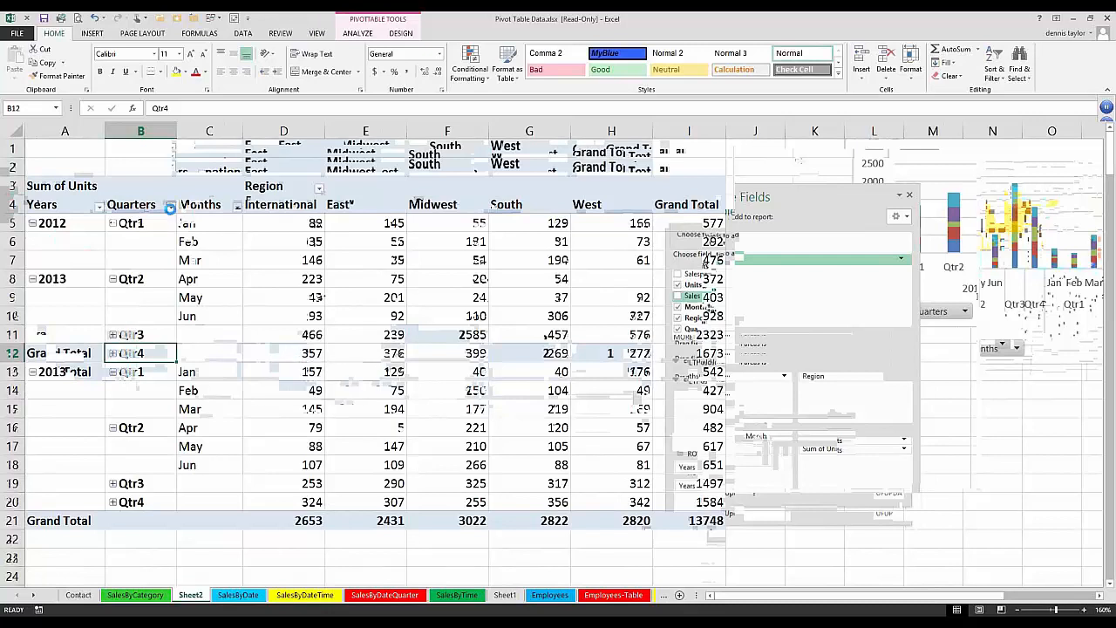
Filter the Quarters field to show only Qtr1 and Qtr2, and undo the filter
left_click(170, 206)
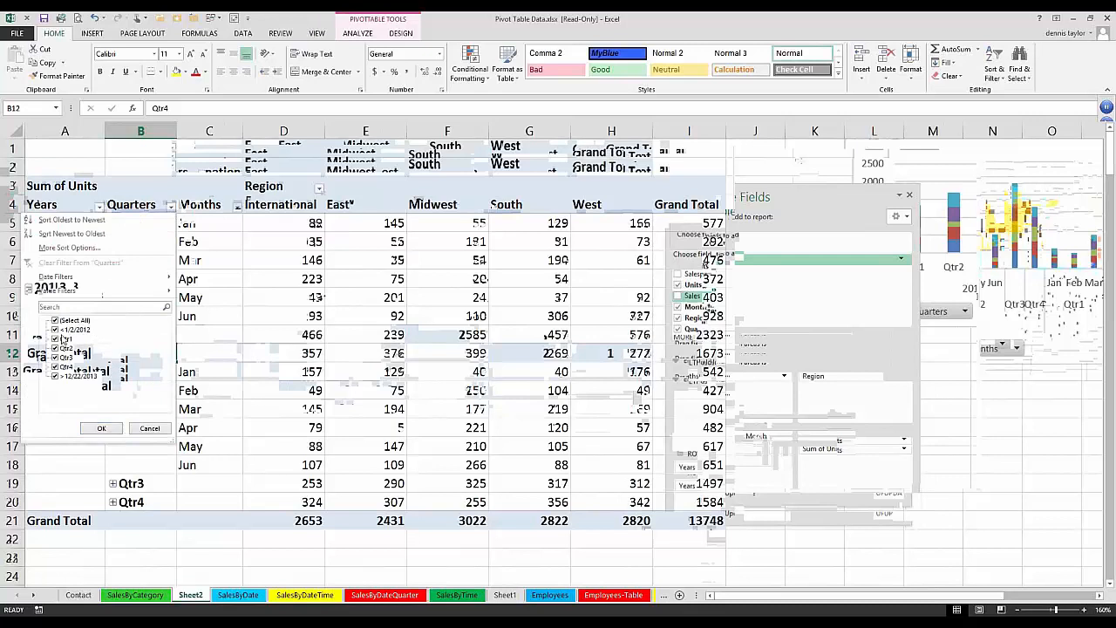
left_click(54, 329)
left_click(55, 321)
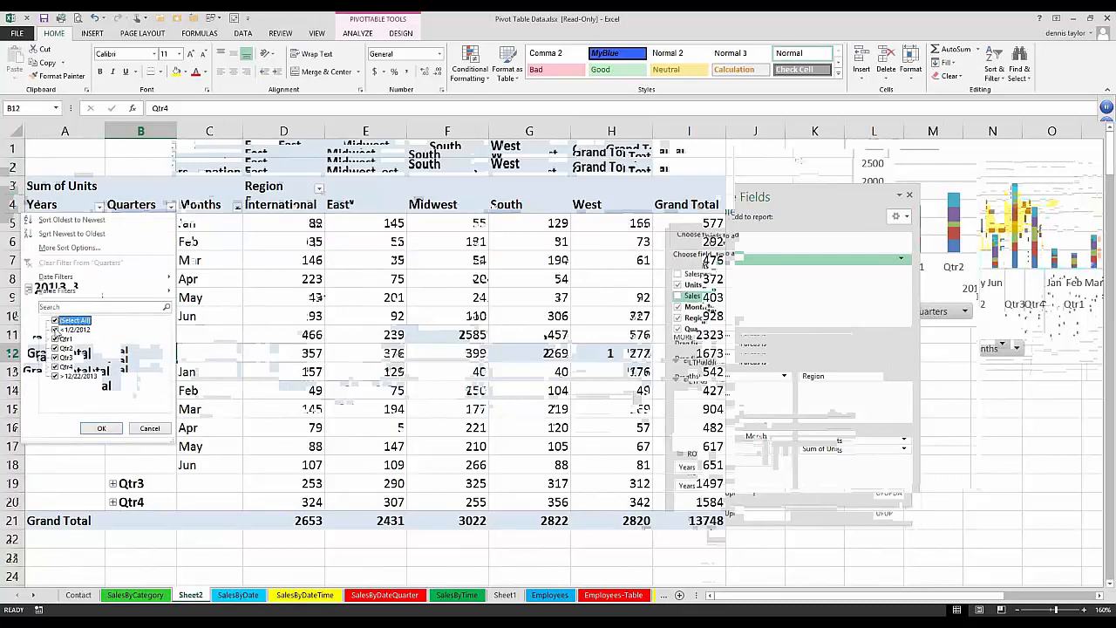
left_click(55, 330)
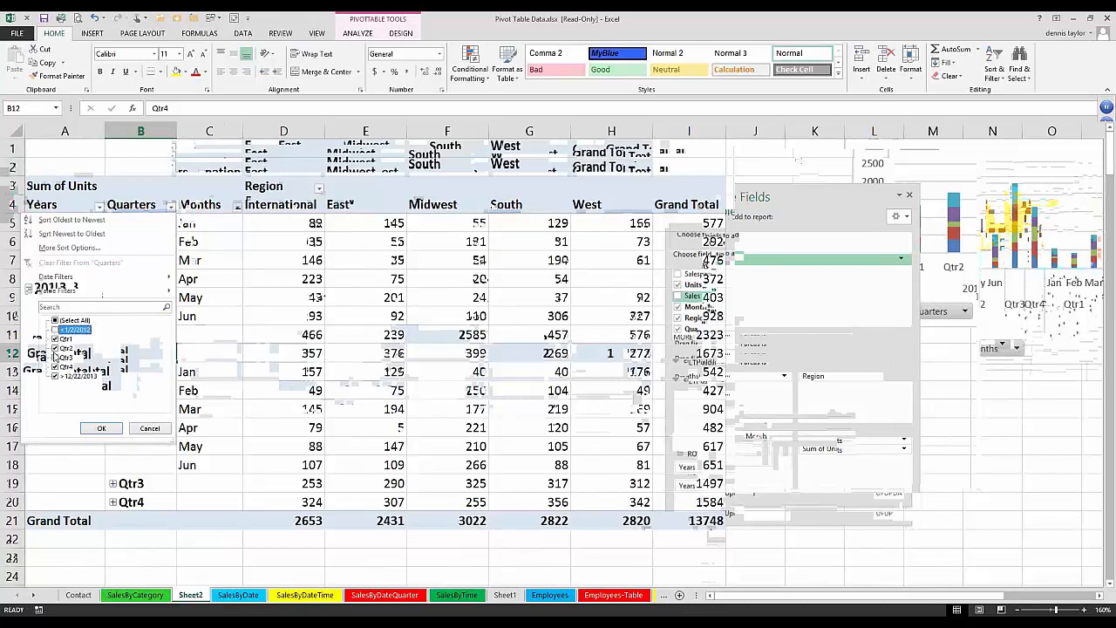
left_click(54, 357)
left_click(55, 366)
left_click(55, 375)
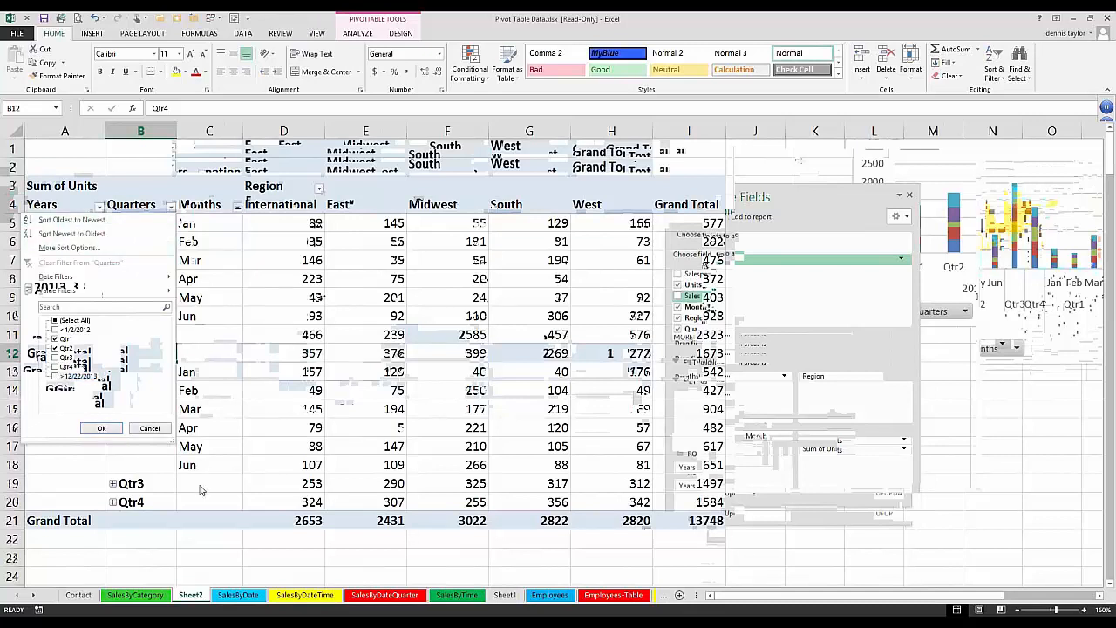
left_click(99, 428)
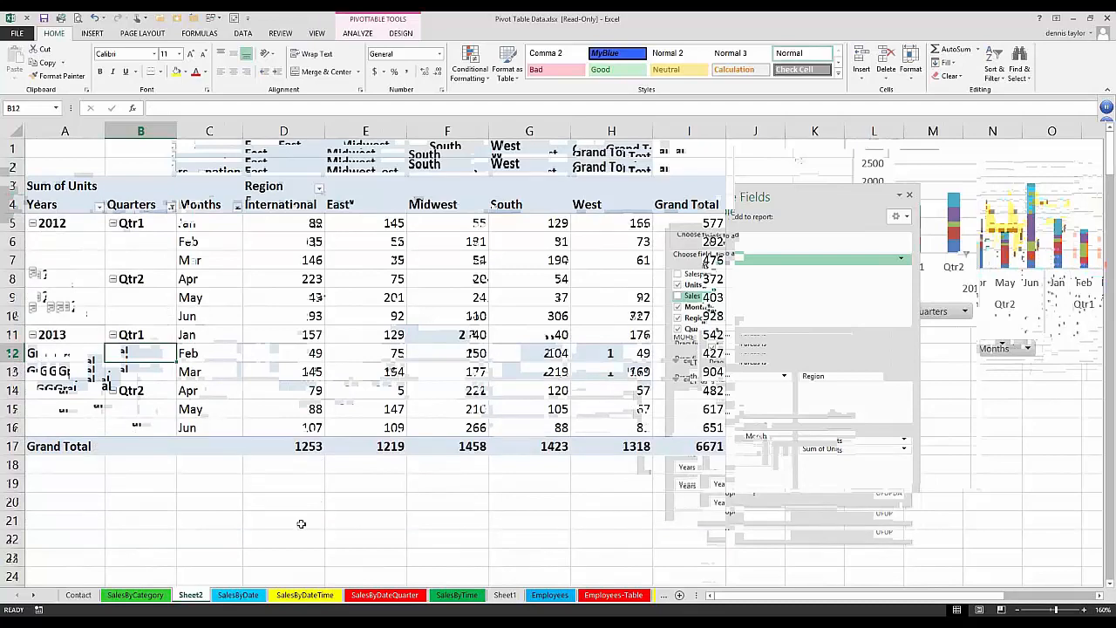
key("ctrl+z")
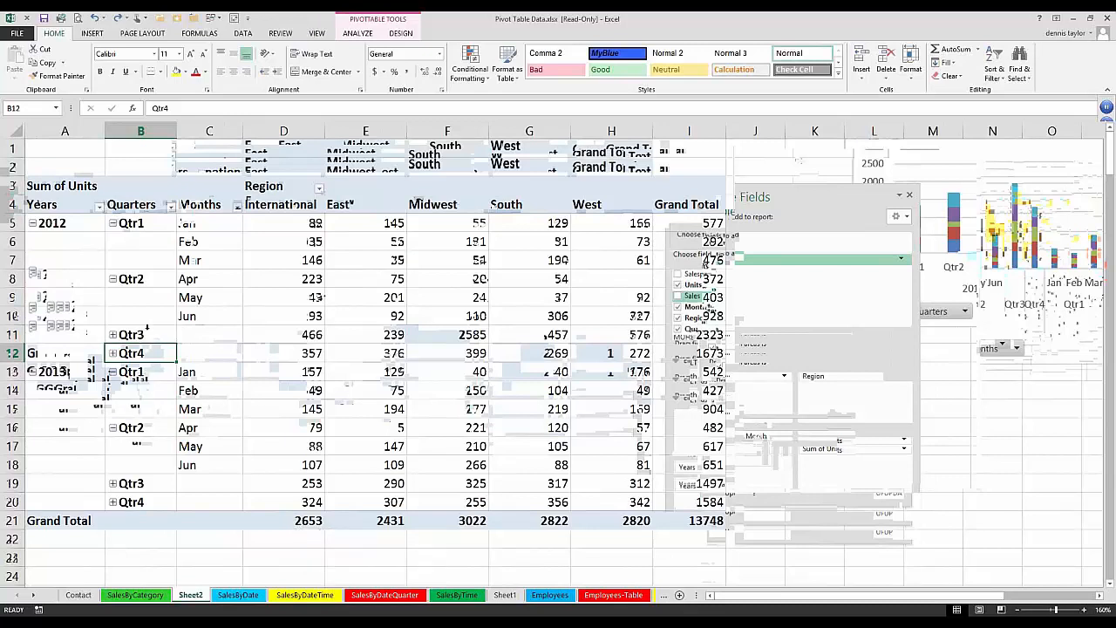
Expand Qtr3 and Qtr4 to show their months again
left_click(140, 335)
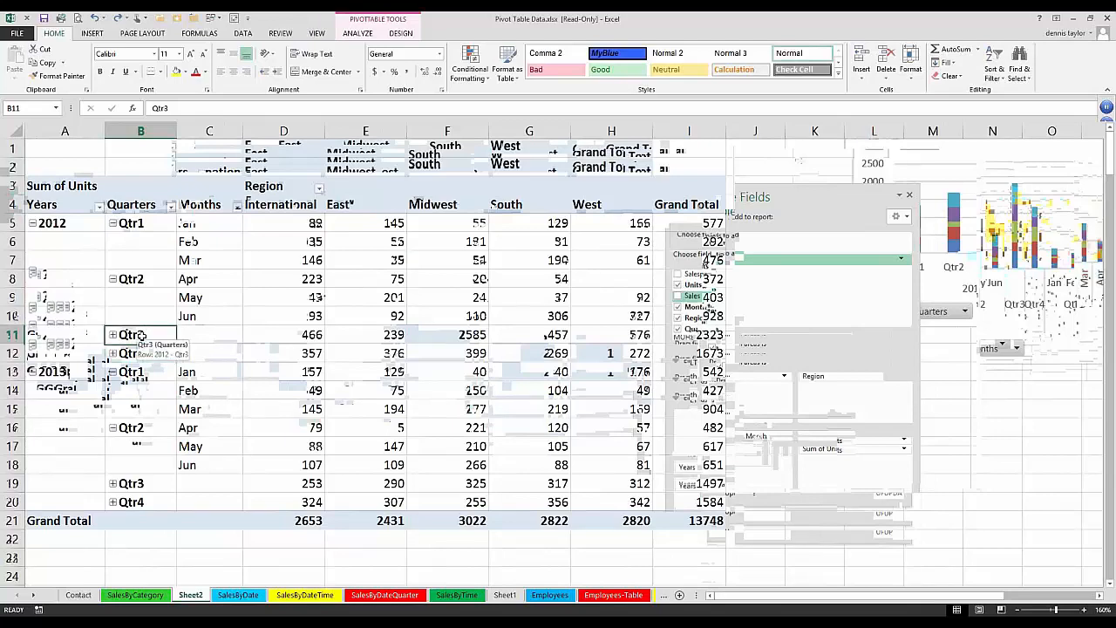
double_click(140, 335)
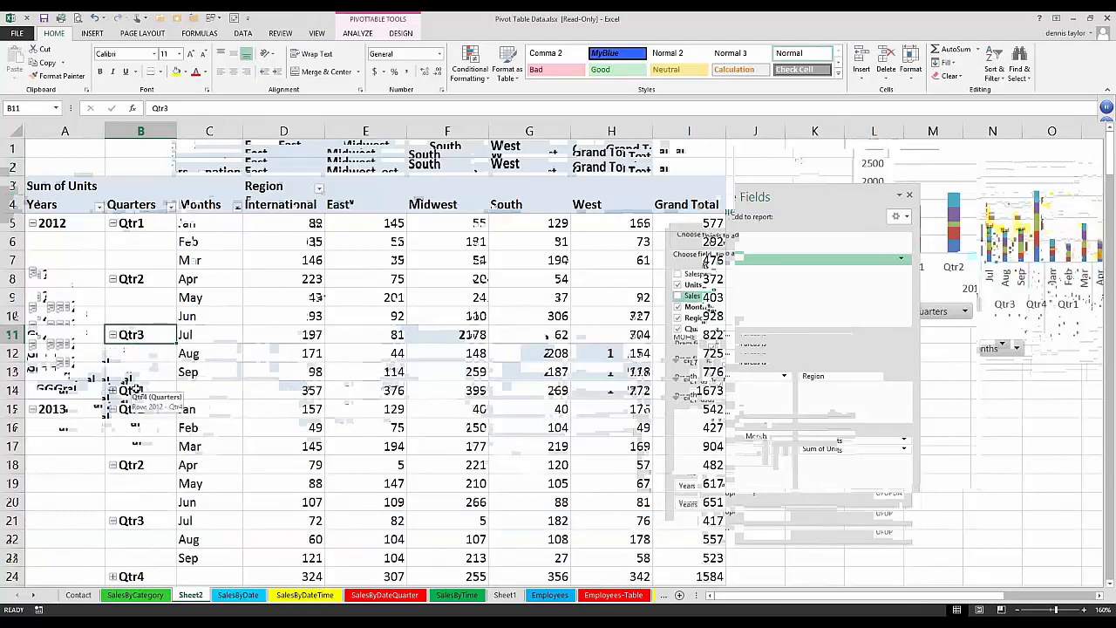
left_click(132, 389)
double_click(132, 389)
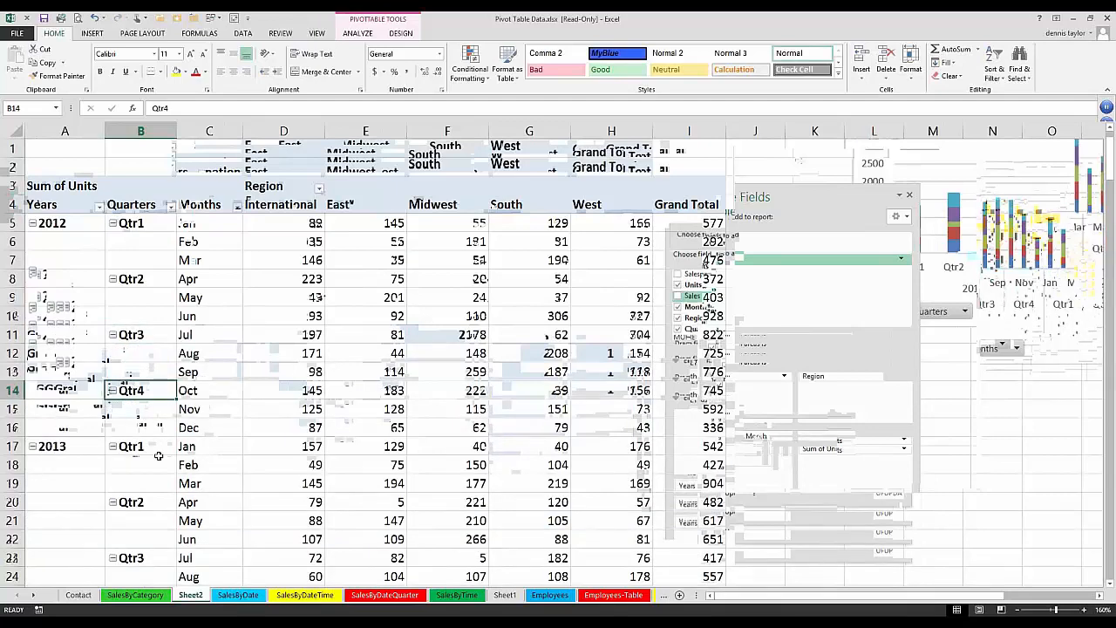
Collapse the 2012 details in the Years column and expand them again
scroll(158, 455, "down", 1)
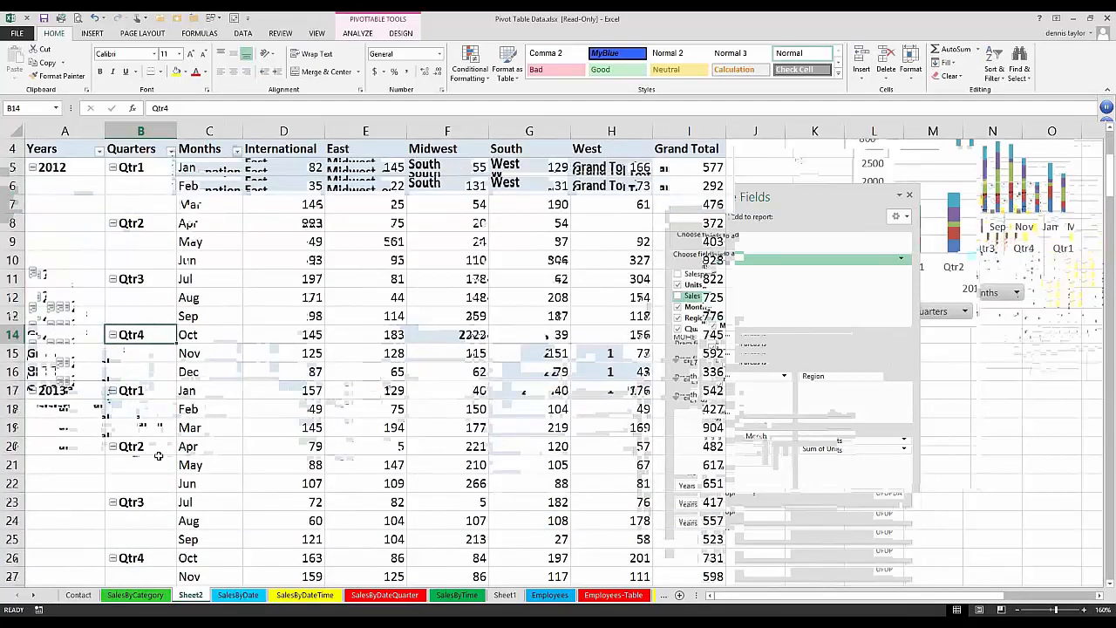
scroll(159, 455, "down", 1)
scroll(64, 223, "up", 2)
left_click(64, 223)
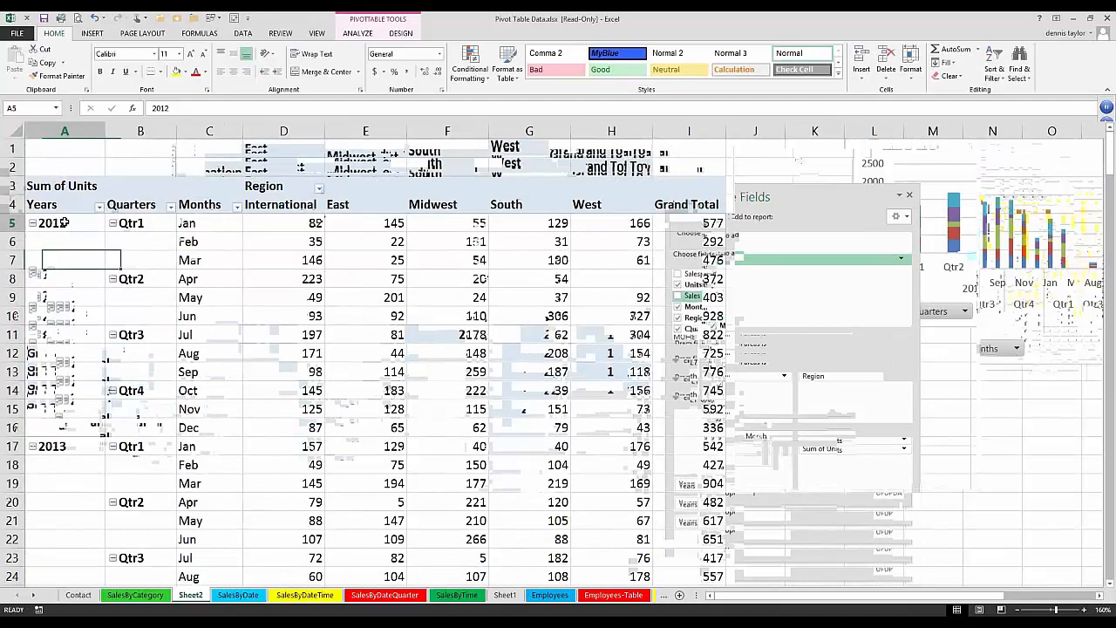
left_click(32, 223)
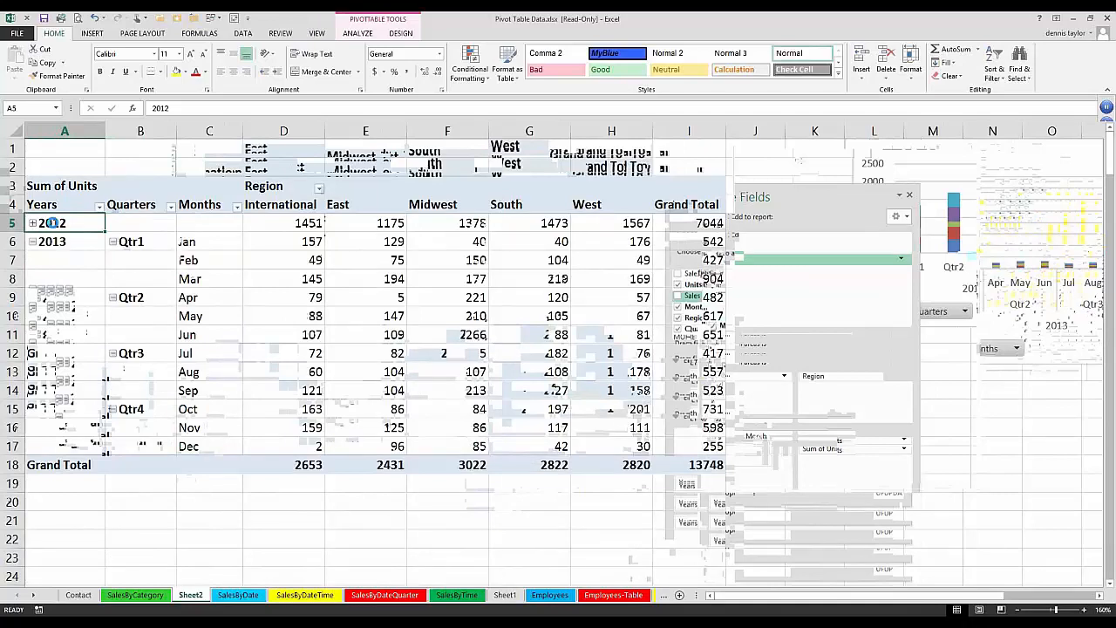
double_click(52, 223)
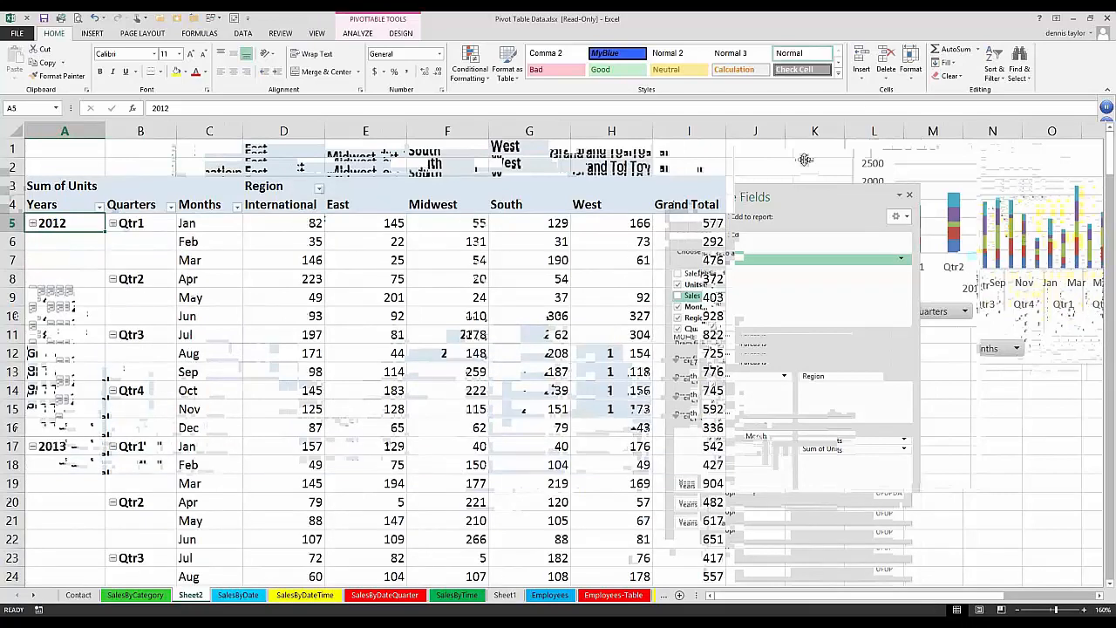
Shift the fields pane clear of the pivot table and fill the May rows of both years with yellow
left_click_drag(804, 161, 821, 162)
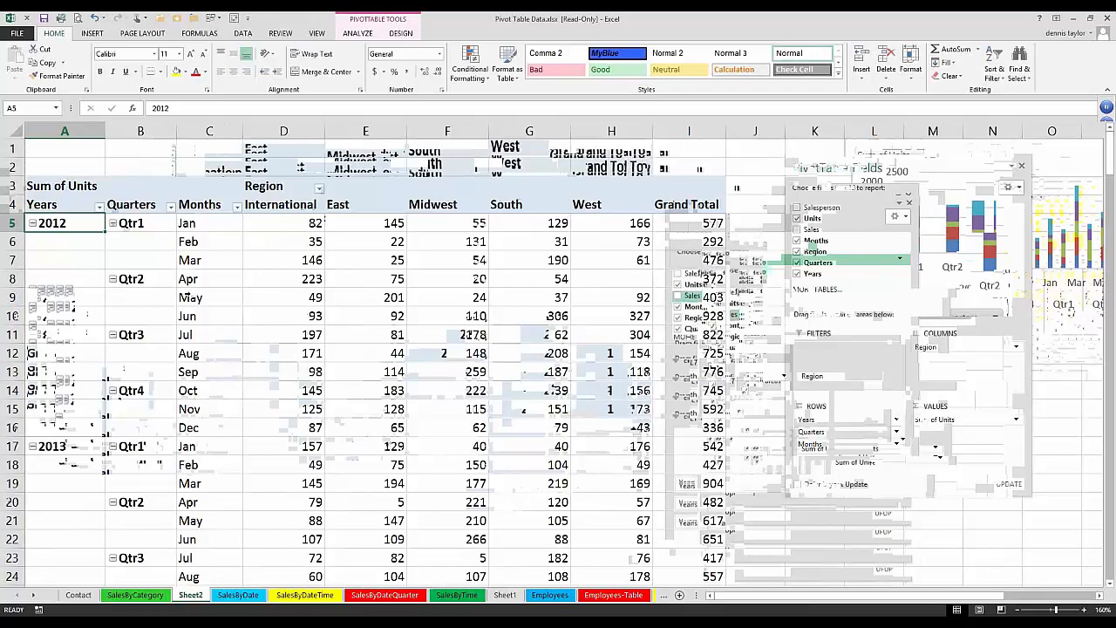
left_click(212, 298)
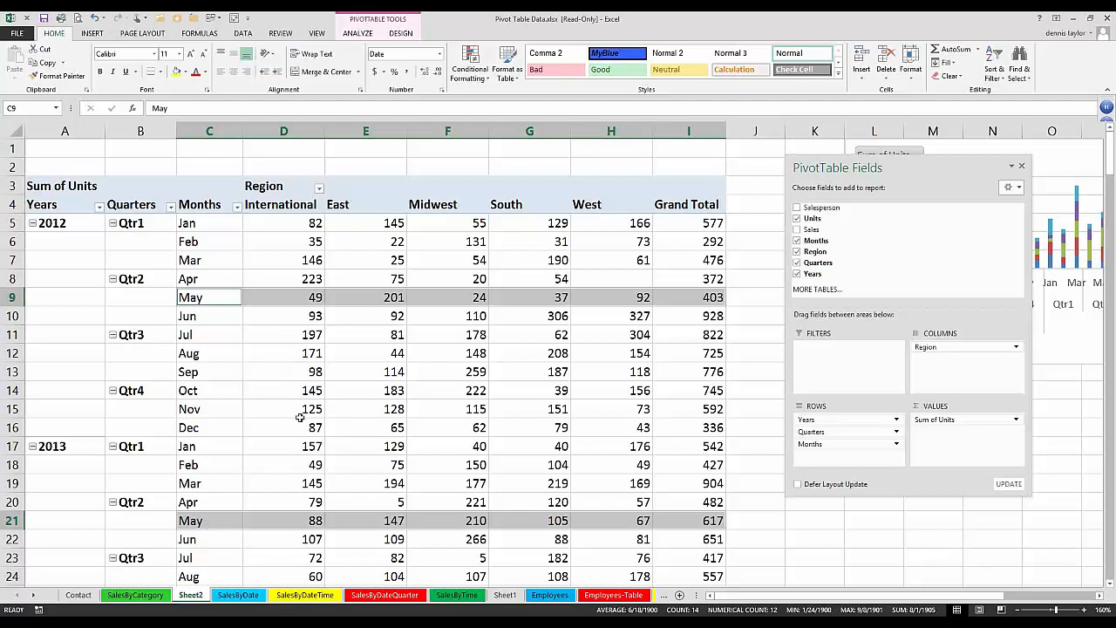
left_click(176, 73)
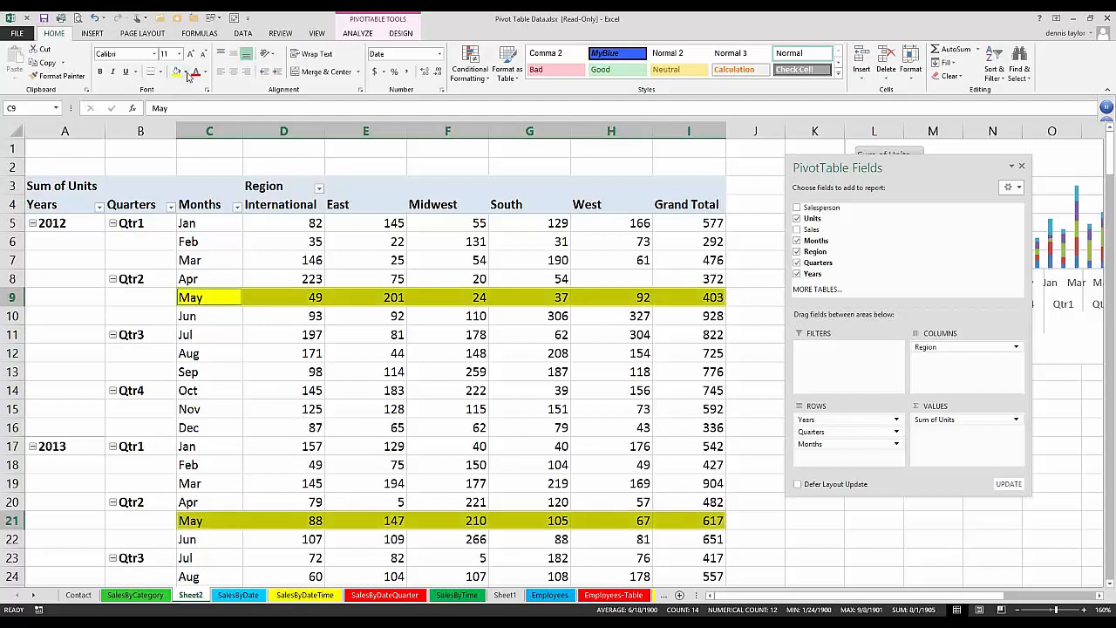
left_click(235, 390)
left_click(329, 430)
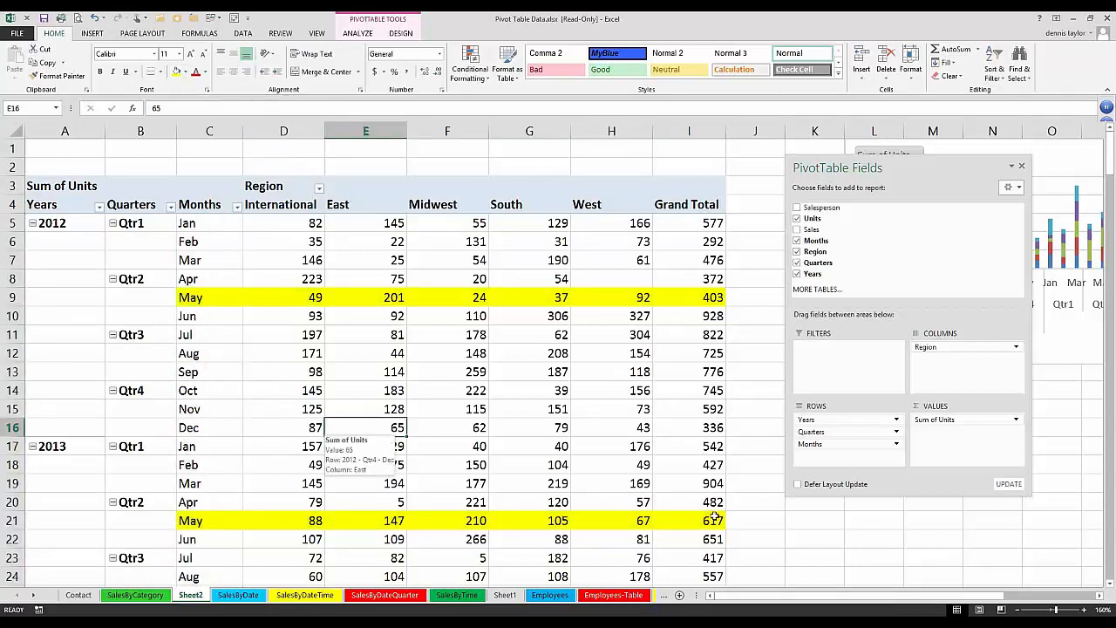
Rearrange the pivot table with Months in the columns, Years and Region in the rows, and Quarters in the report filters
mouse_move(817, 434)
left_mouse_down()
mouse_move(808, 356)
mouse_move(809, 425)
left_mouse_up()
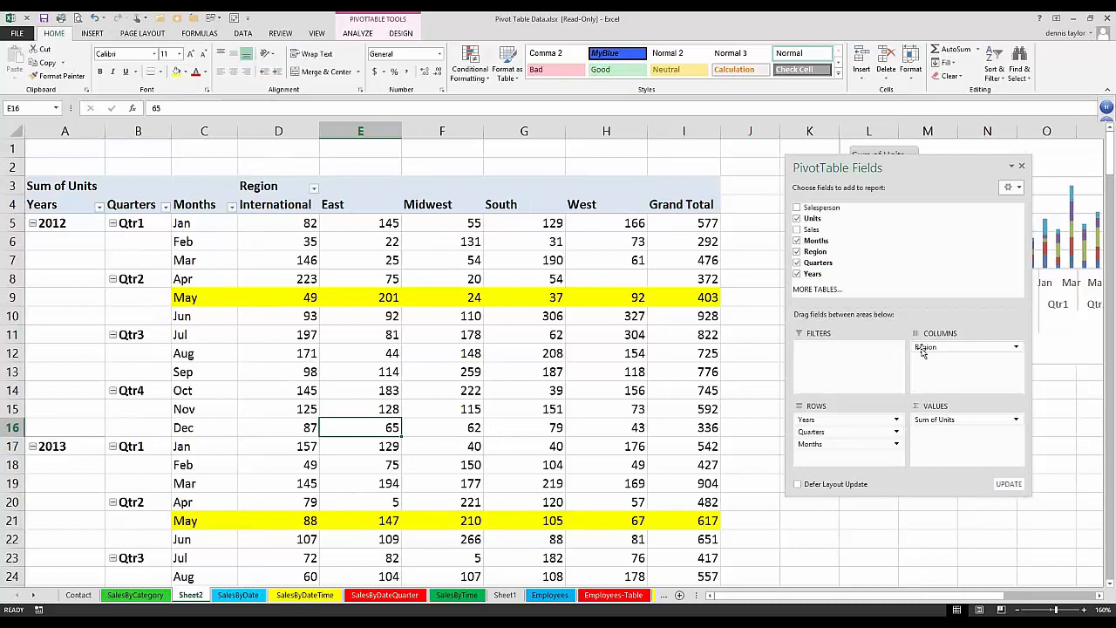
mouse_move(922, 350)
left_mouse_down()
mouse_move(857, 451)
mouse_move(810, 459)
mouse_move(927, 353)
left_mouse_up()
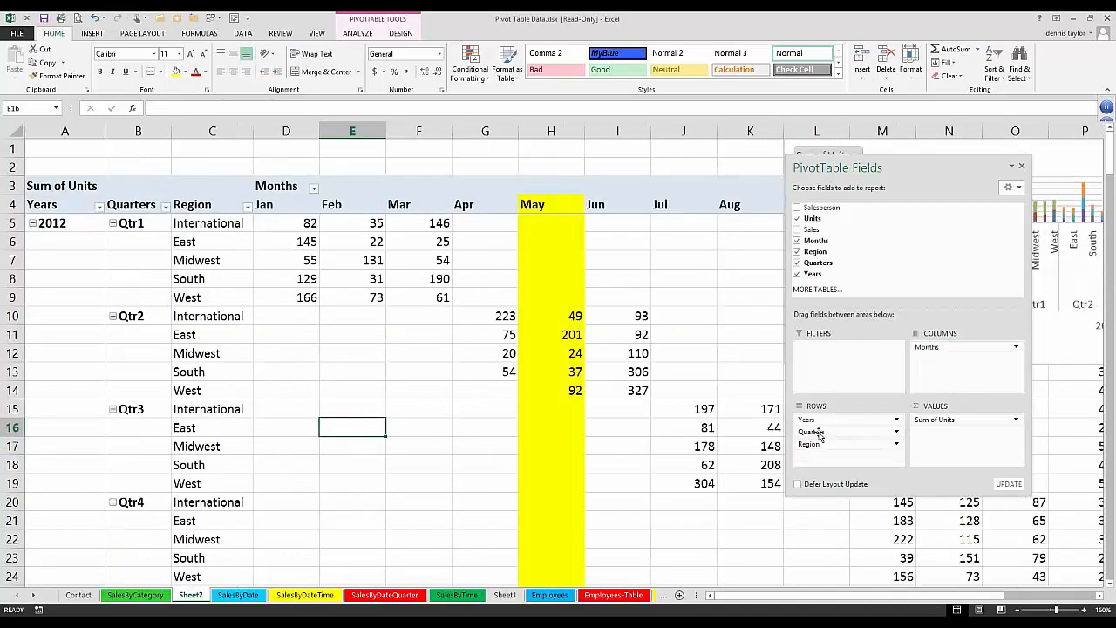
left_click_drag(820, 433, 809, 354)
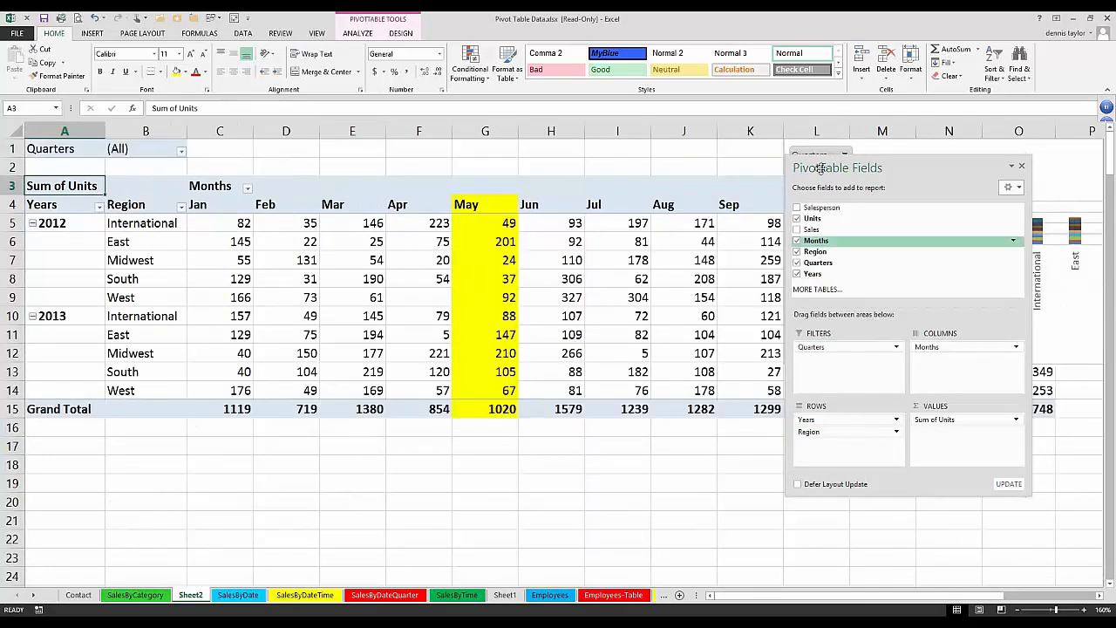
left_click_drag(935, 174, 1047, 181)
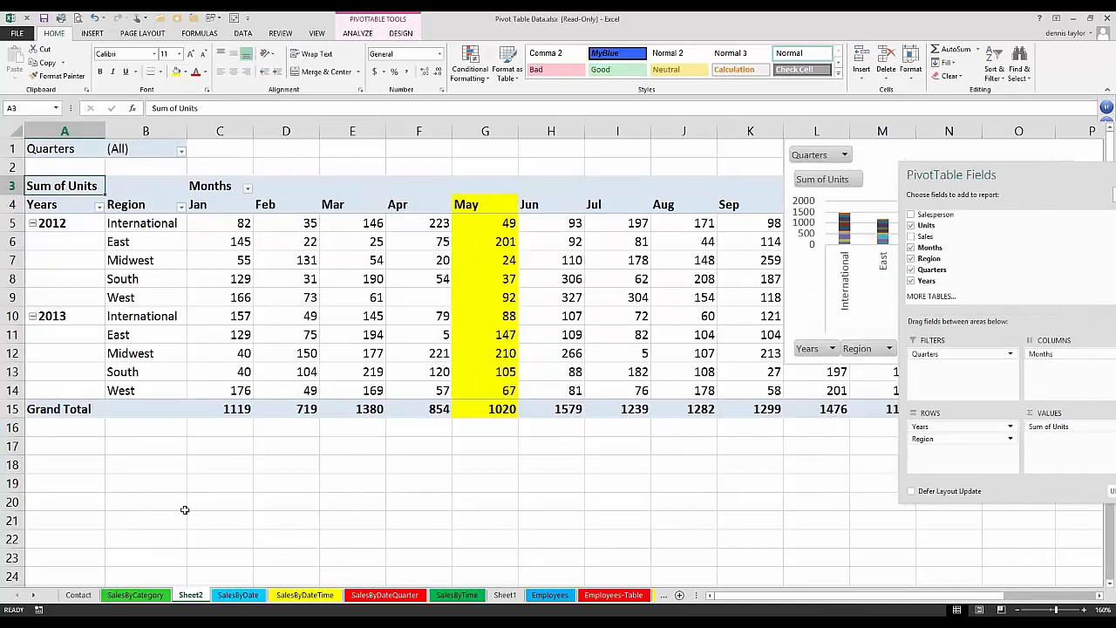
Remove the yellow fill from the May column and undo the removal
left_click(491, 193)
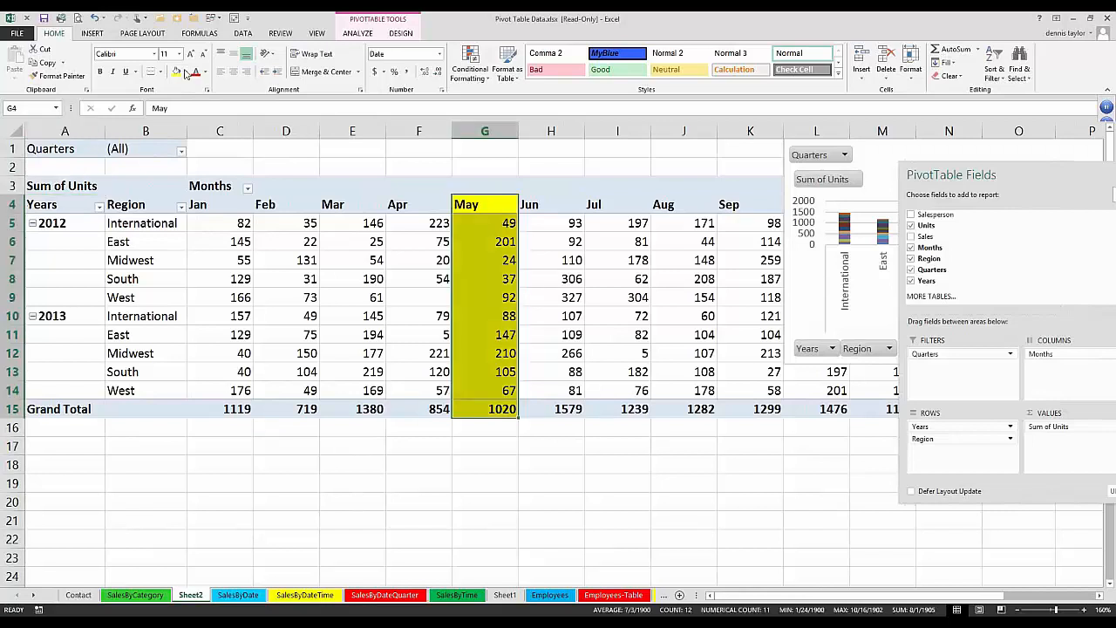
left_click(184, 73)
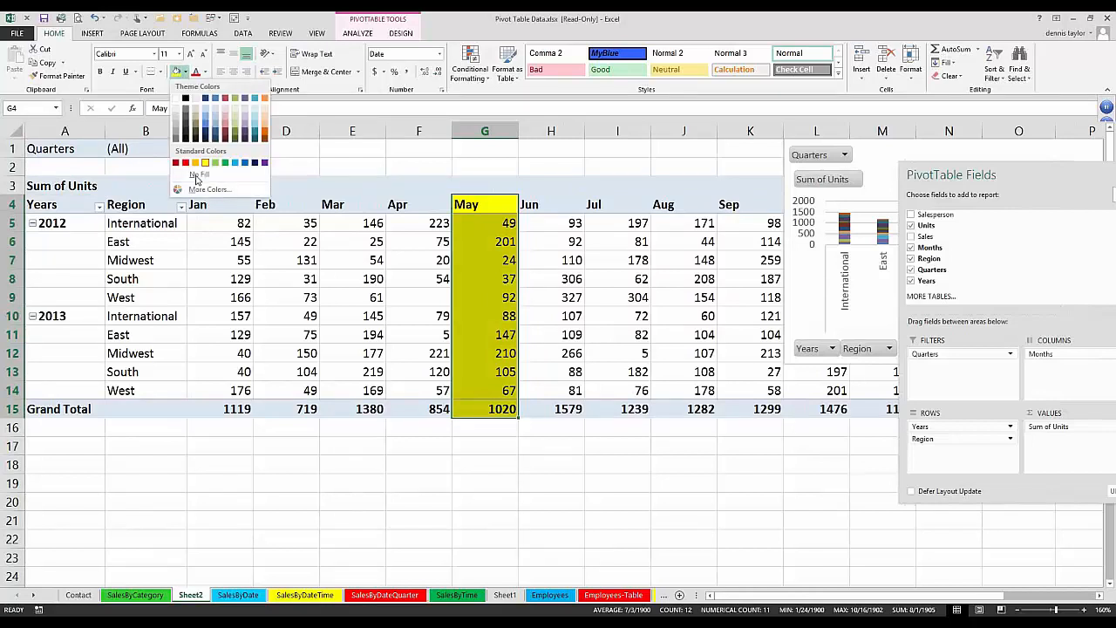
left_click(196, 176)
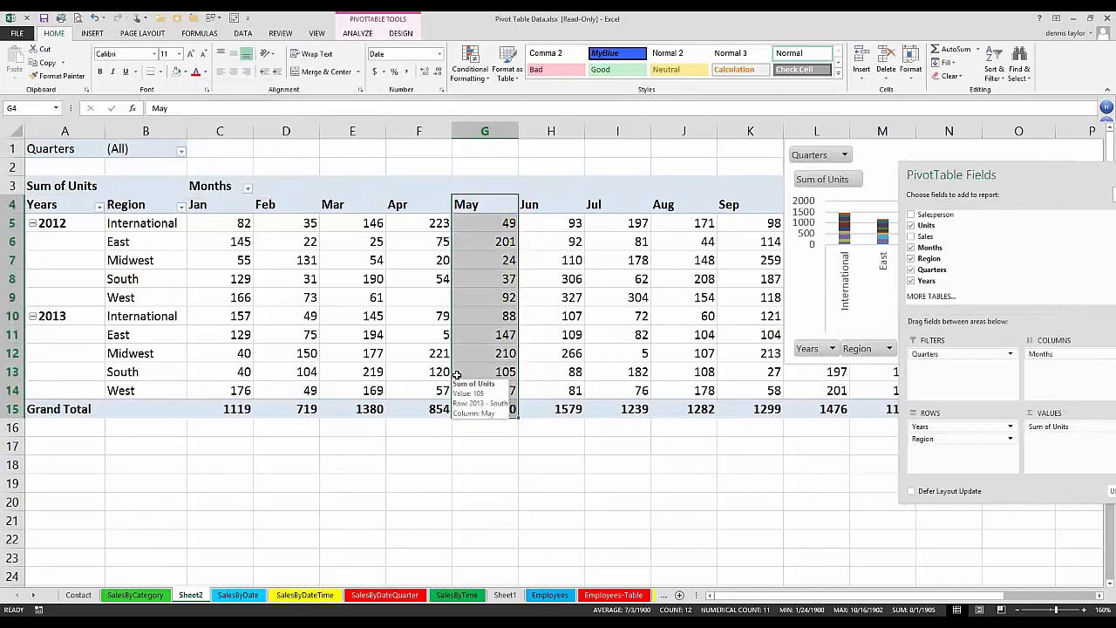
key("ctrl+z")
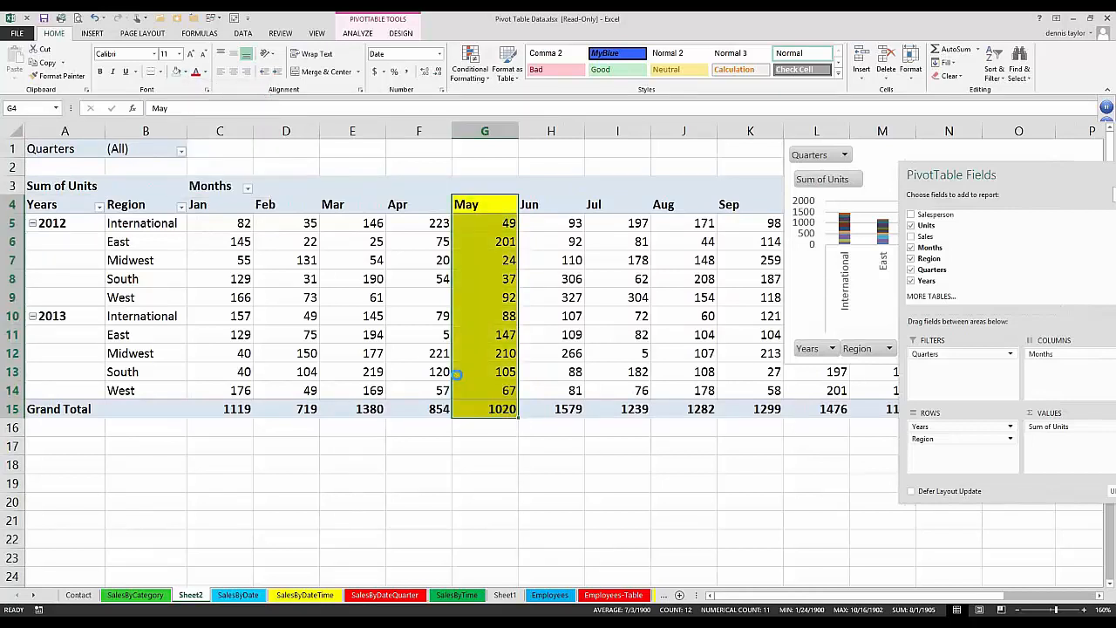
Undo the field rearrangements until Region is back in the columns and Years, Quarters and Months are in the rows
key("ctrl+z")
key("ctrl+z")
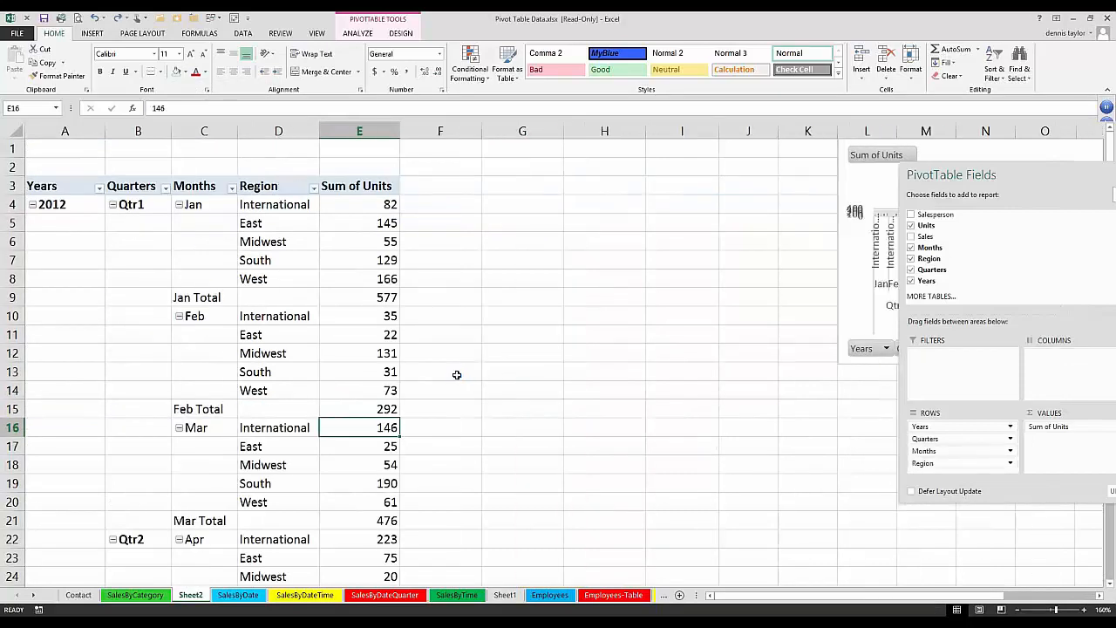
key("ctrl+z")
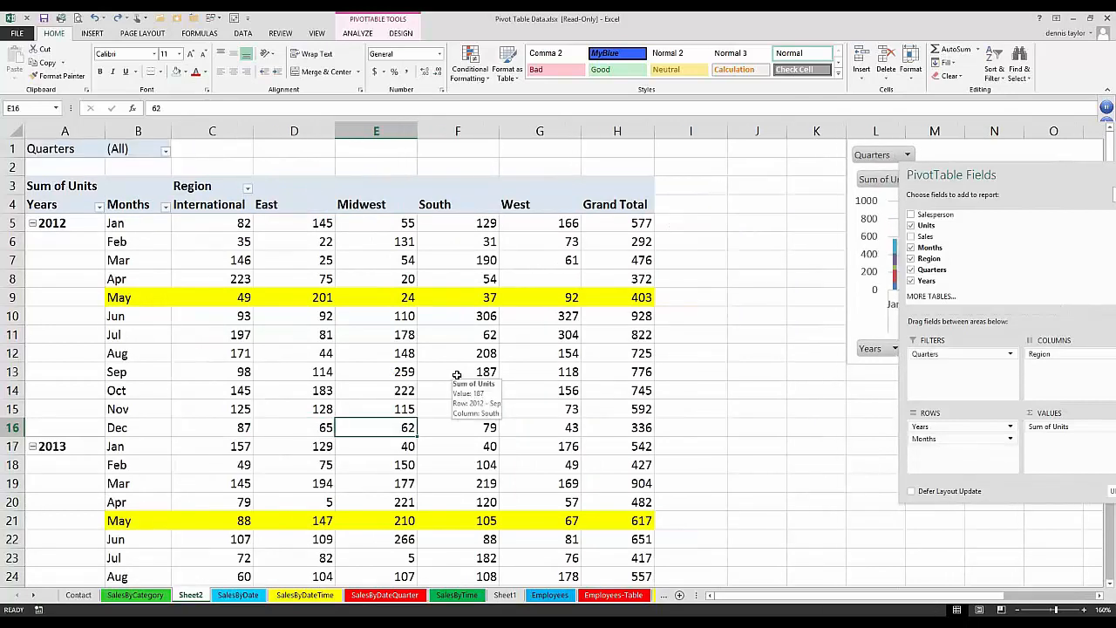
key("ctrl+z")
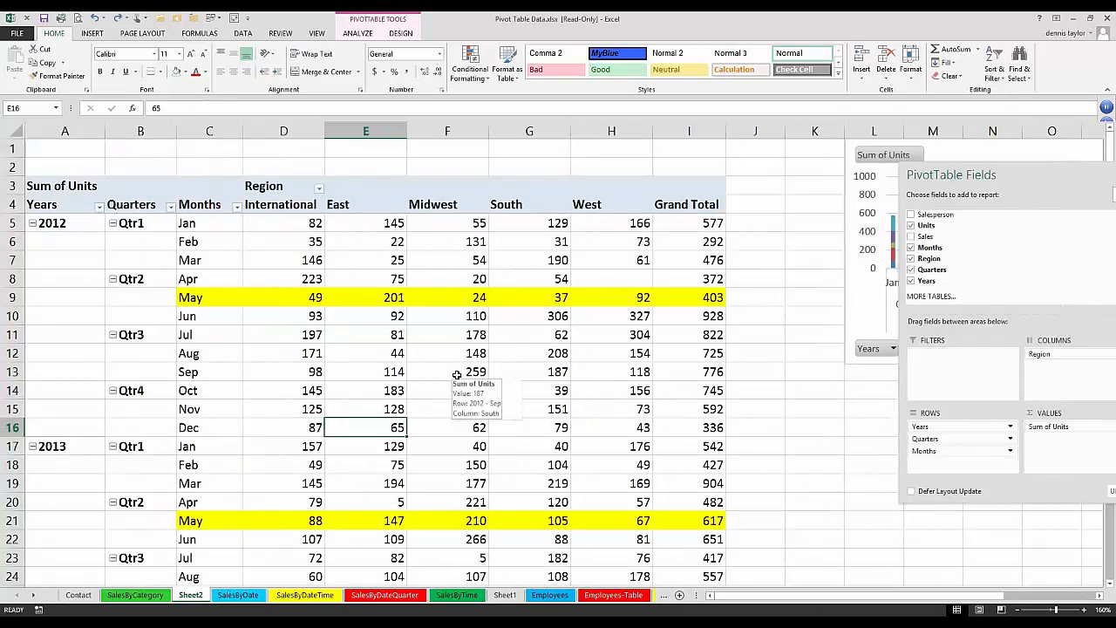
key("ctrl+y")
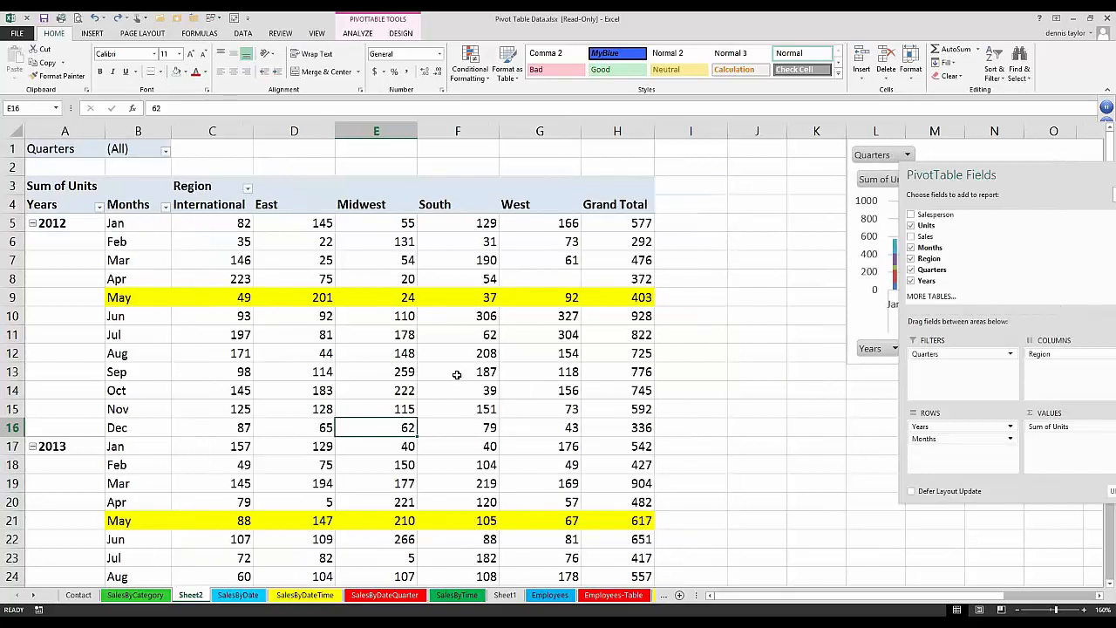
key("ctrl+z")
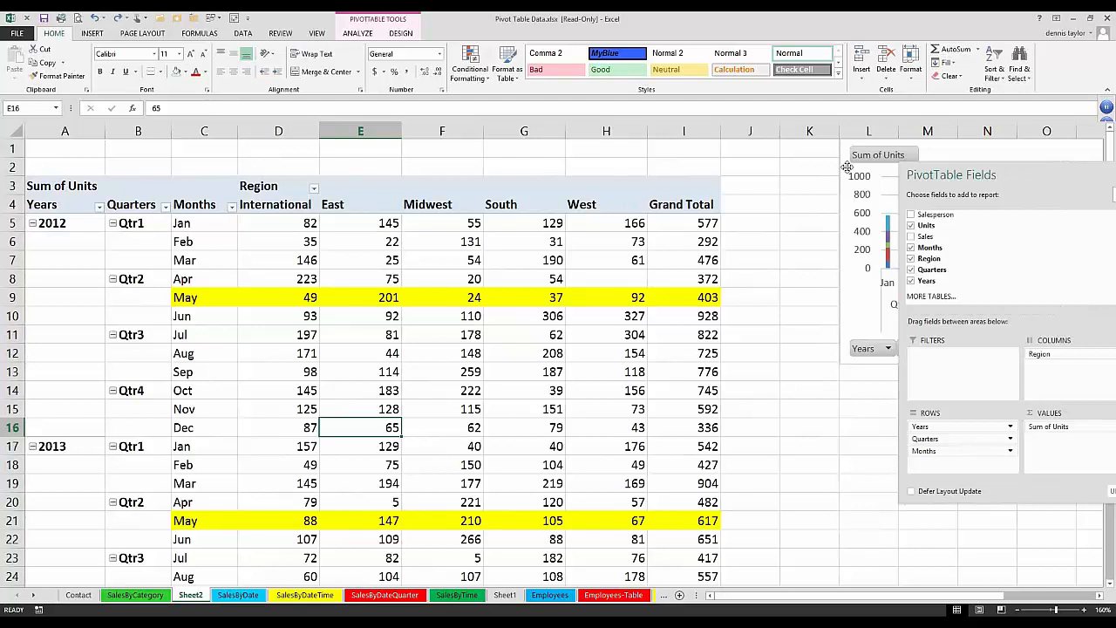
Reopen the grouping of the pivot table's date rows and replace Months, Quarters and Years with Days
left_click_drag(847, 167, 685, 158)
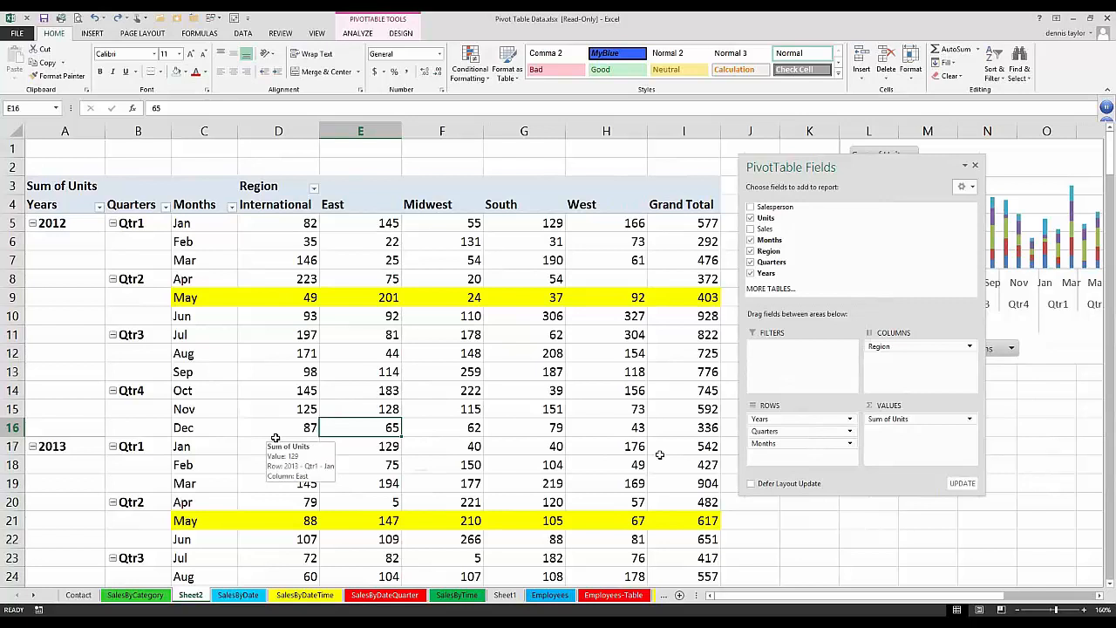
left_click(201, 337)
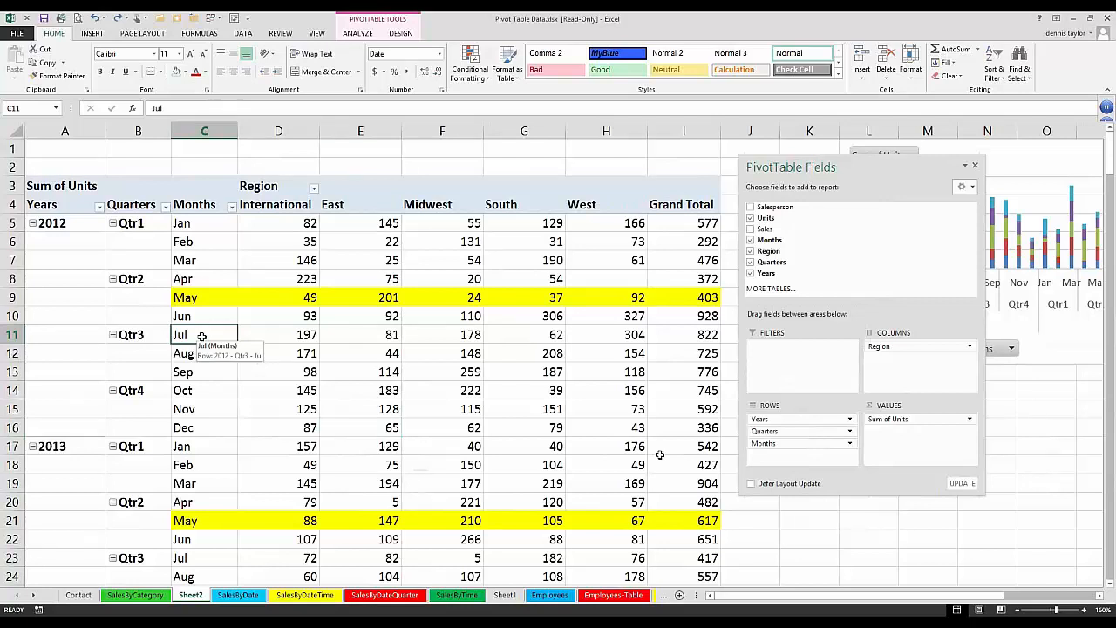
left_click(210, 260)
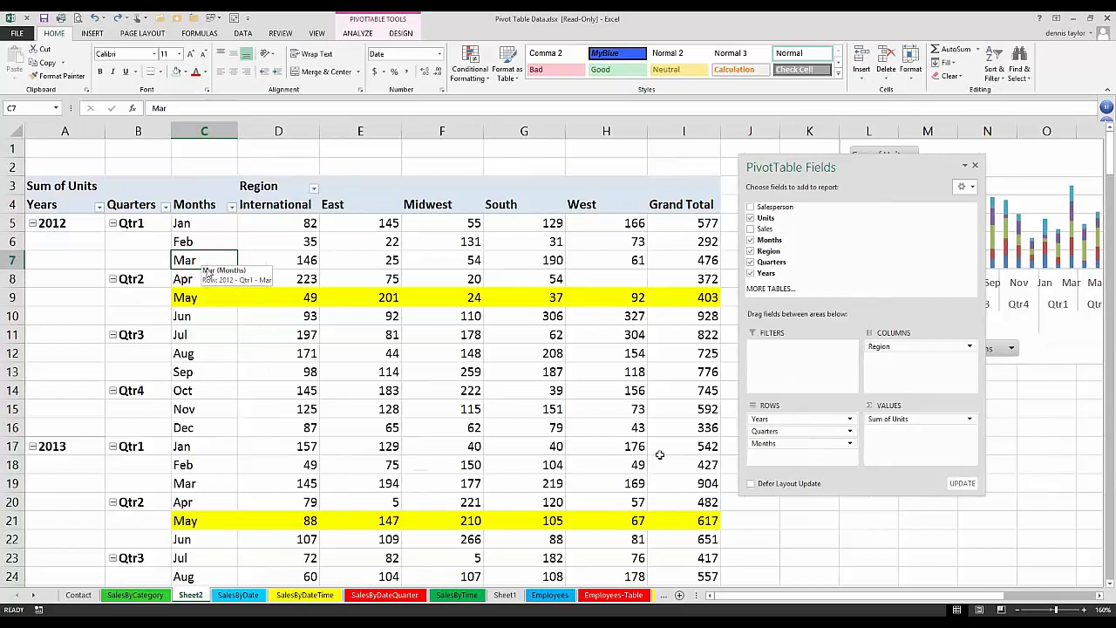
right_click(207, 270)
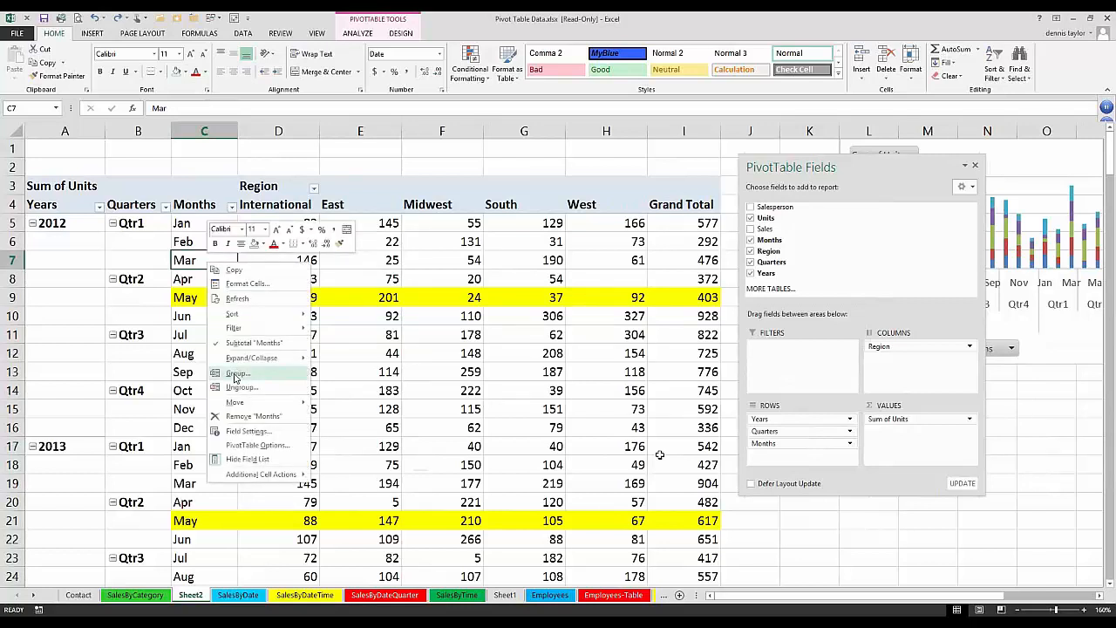
left_click(235, 373)
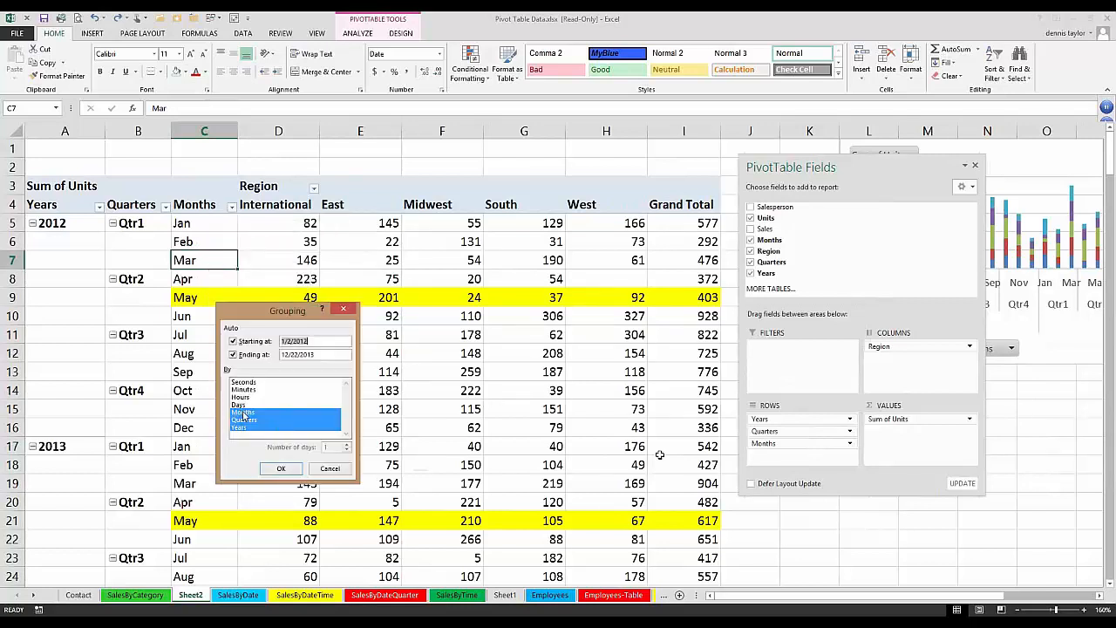
left_click(243, 413)
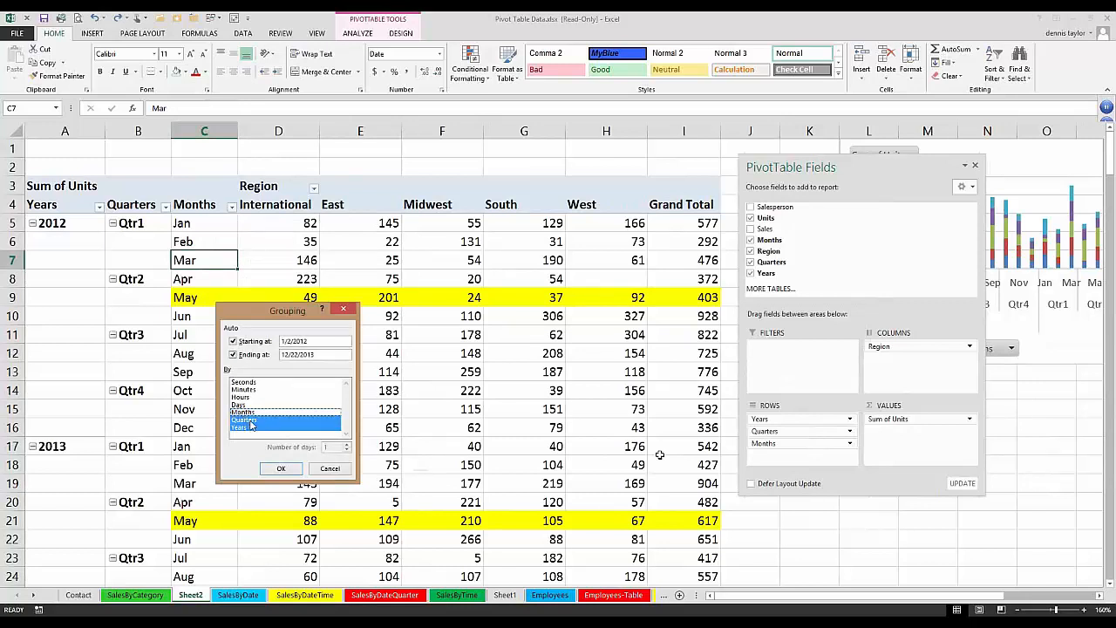
left_click(249, 421)
left_click(248, 427)
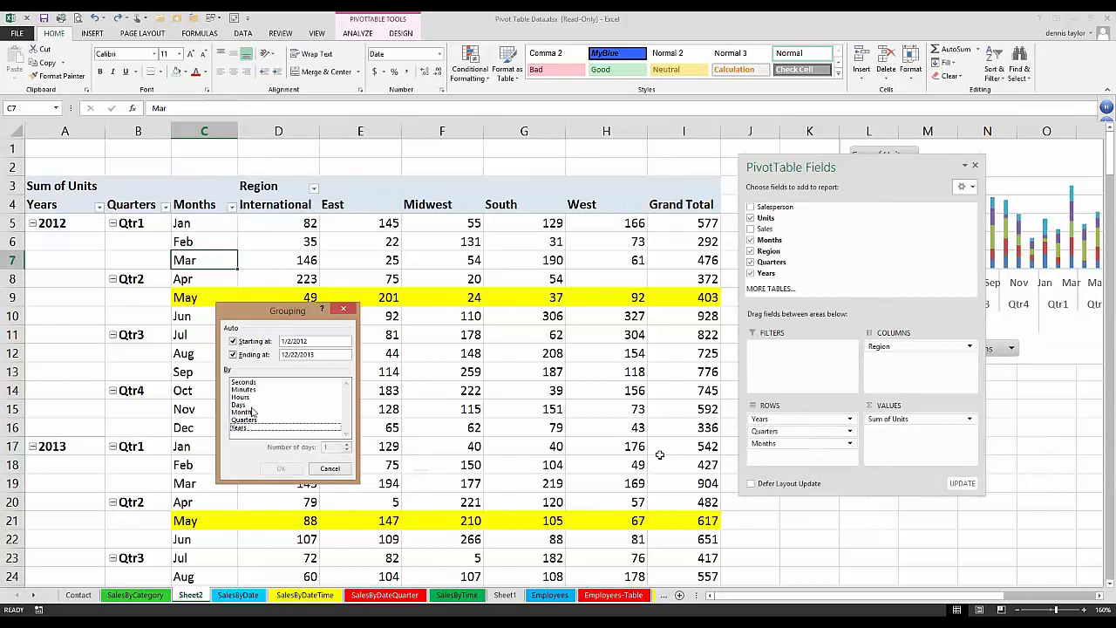
left_click(244, 405)
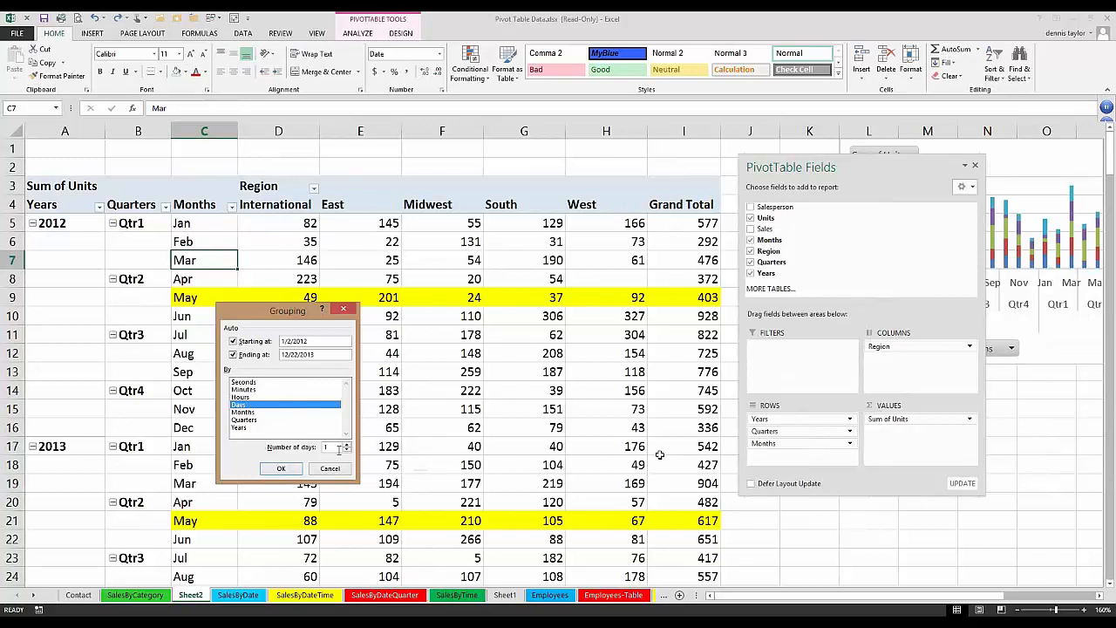
Set the number of days to 14 and apply the grouping to the pivot table dates
left_click_drag(333, 448, 320, 448)
key("Delete")
type("14")
key("BackSpace")
type("1")
type("31")
left_click(233, 341)
left_click(232, 354)
left_click(280, 471)
left_click(280, 471)
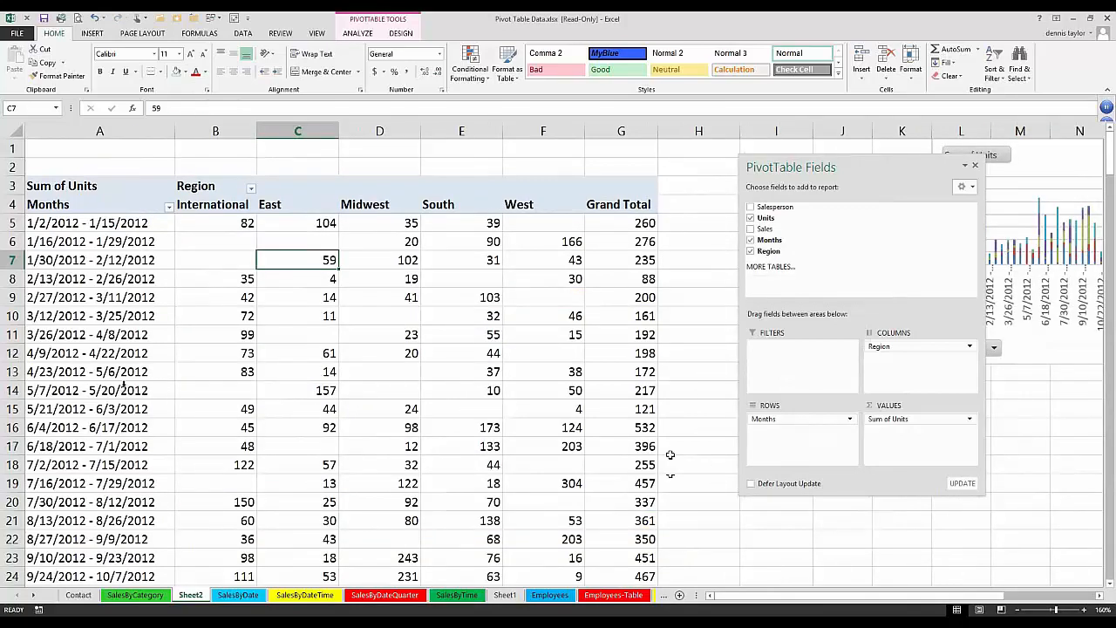
Review the 14-day periods down to the grand total, and shift the fields pane off the pivot chart
left_click(124, 385)
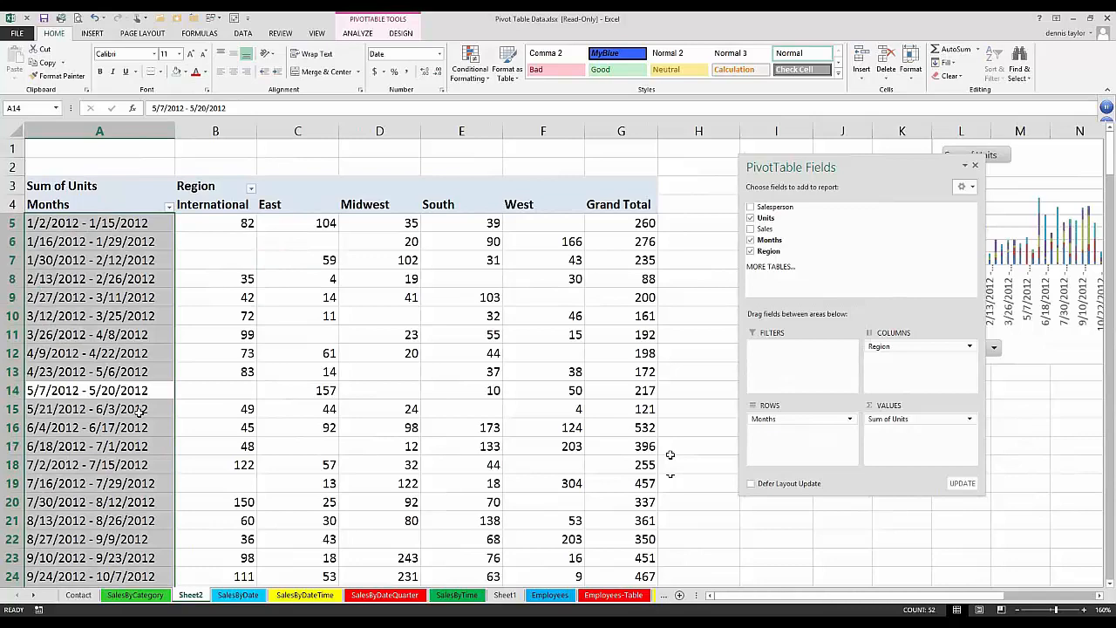
left_click(214, 423)
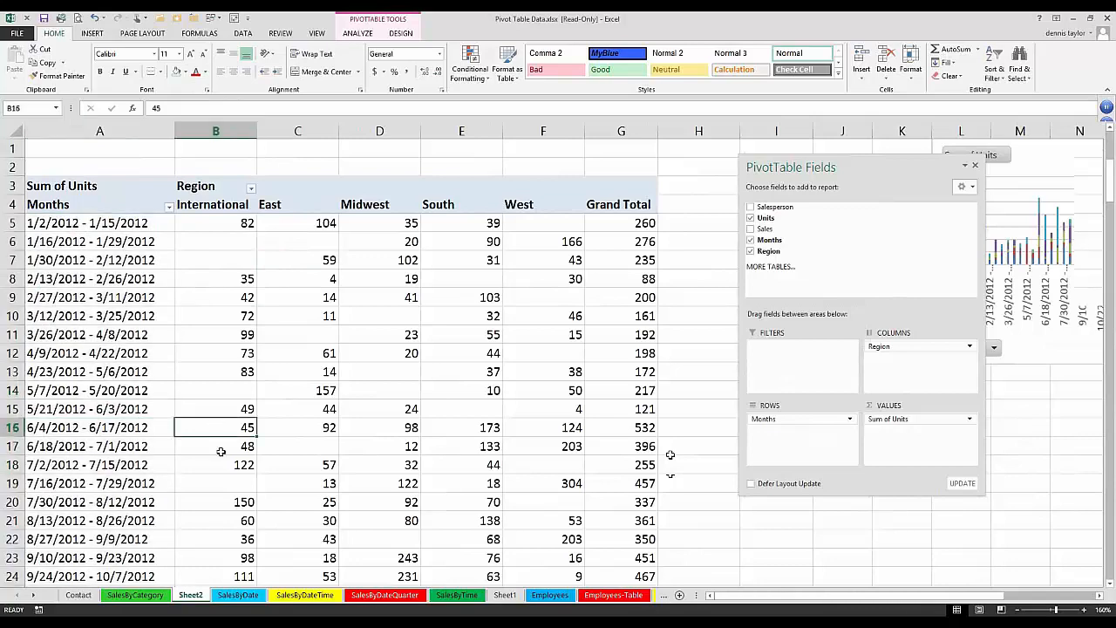
scroll(221, 451, "down", 14)
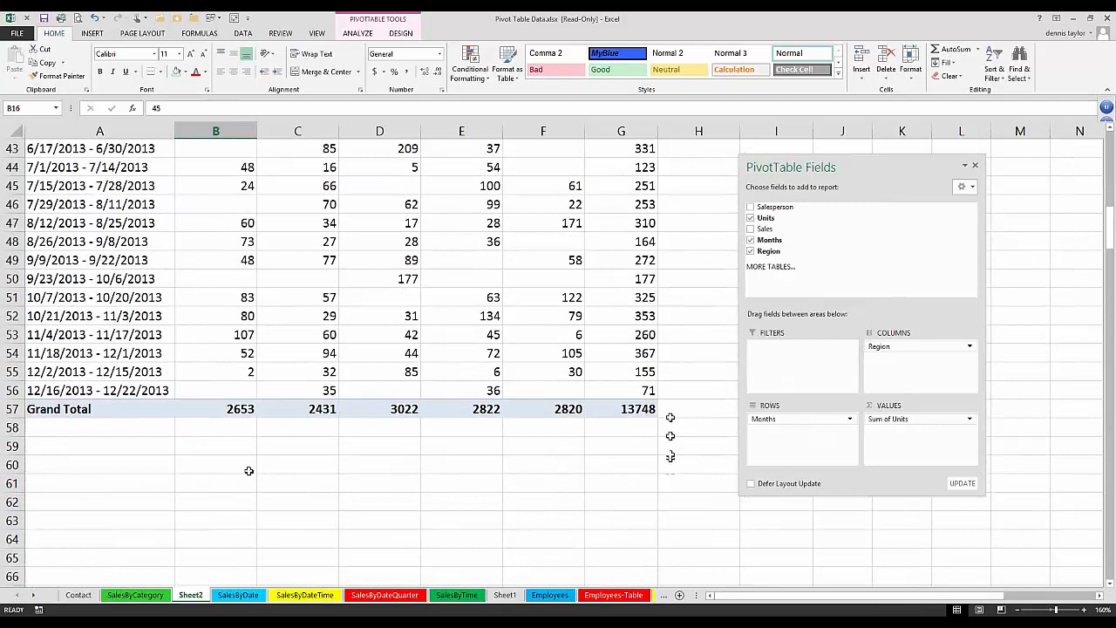
scroll(233, 412, "up", 1)
scroll(233, 412, "up", 7)
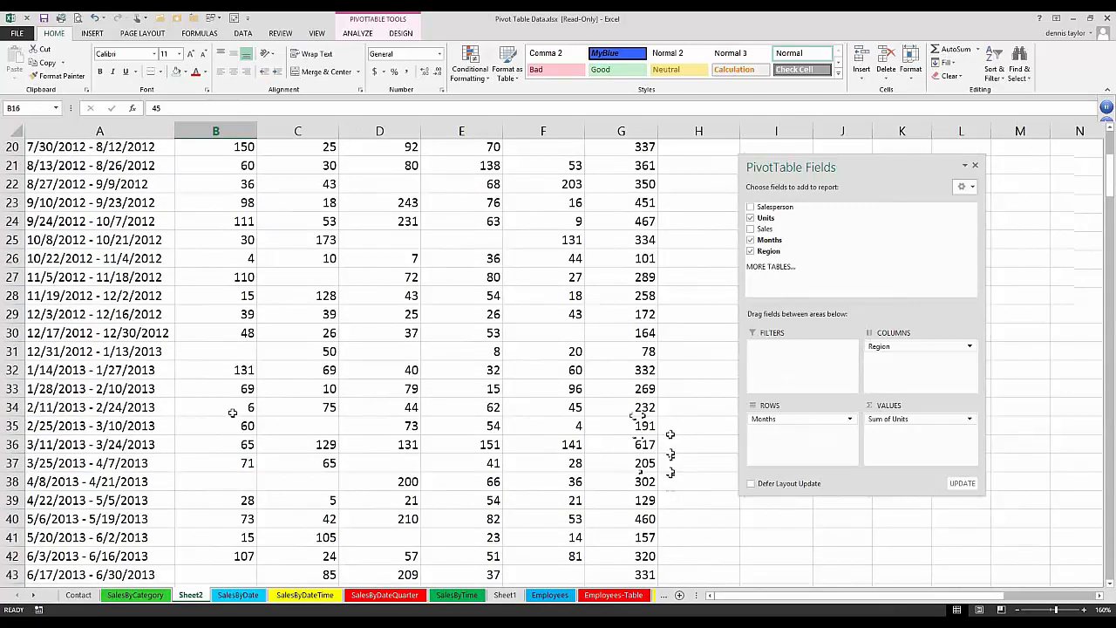
scroll(233, 412, "up", 7)
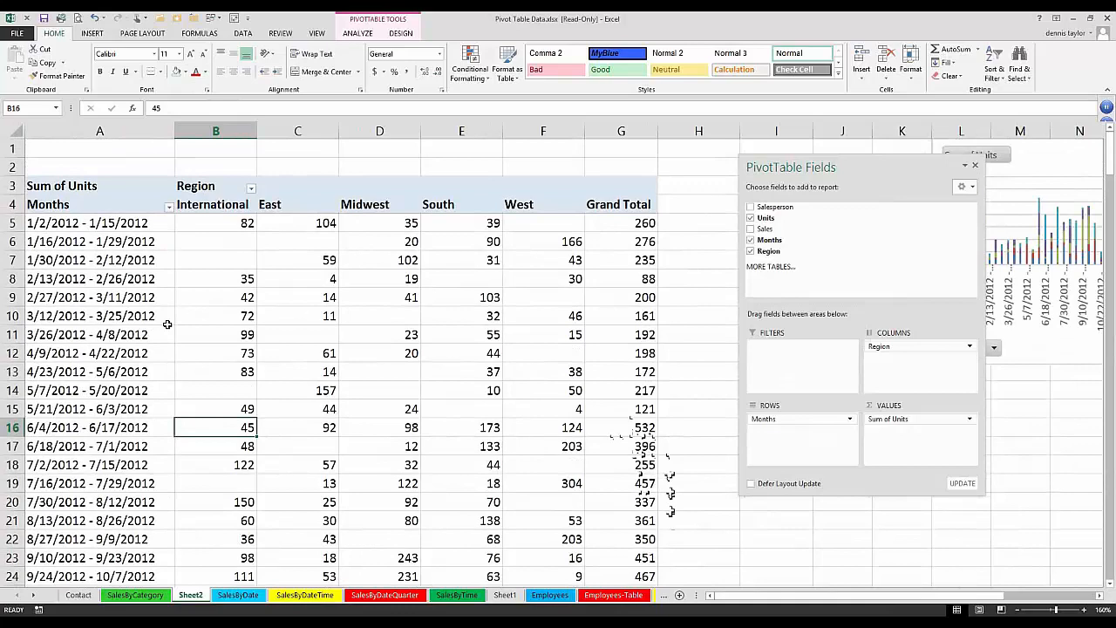
left_click_drag(860, 170, 781, 175)
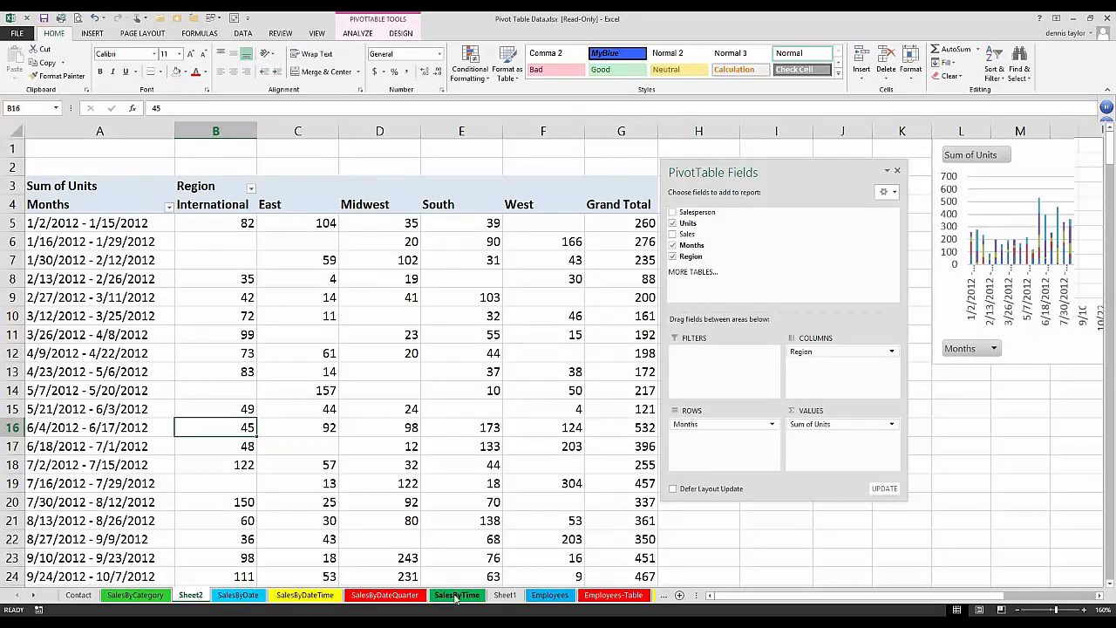
Go to the SalesByTime sheet, inspect the date and time entries, and select cell D5 within the data
left_click(456, 595)
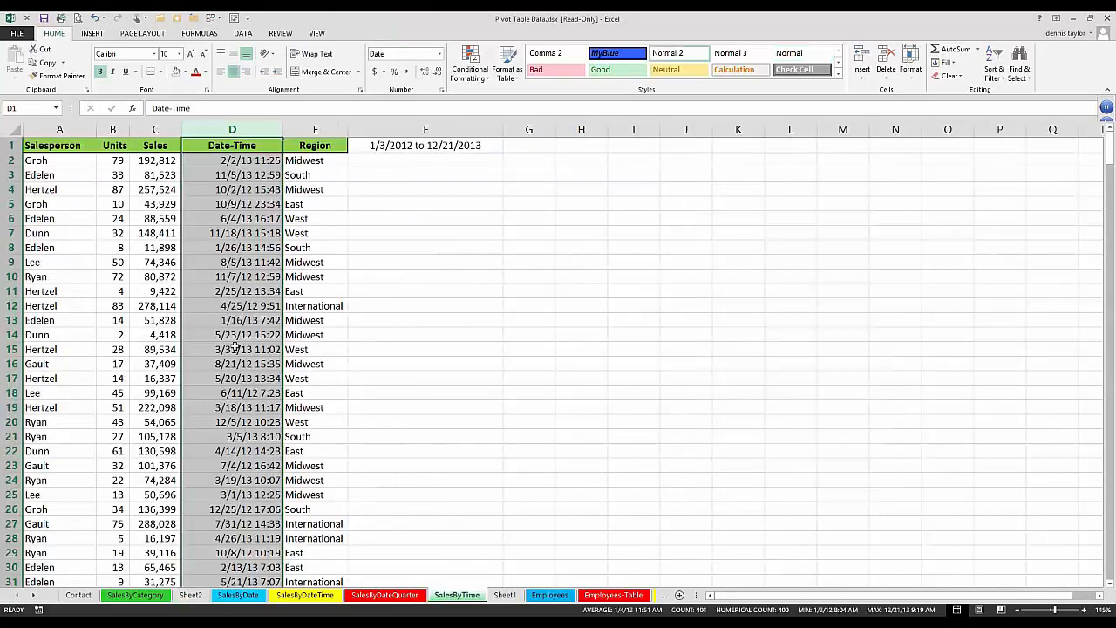
left_click(254, 178)
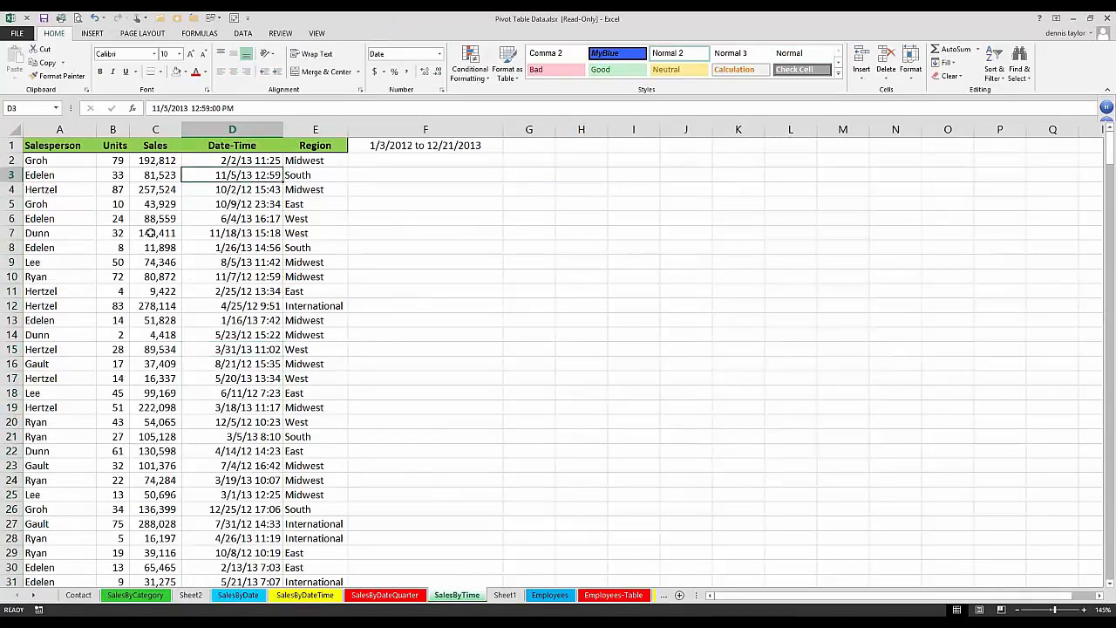
left_click(151, 233)
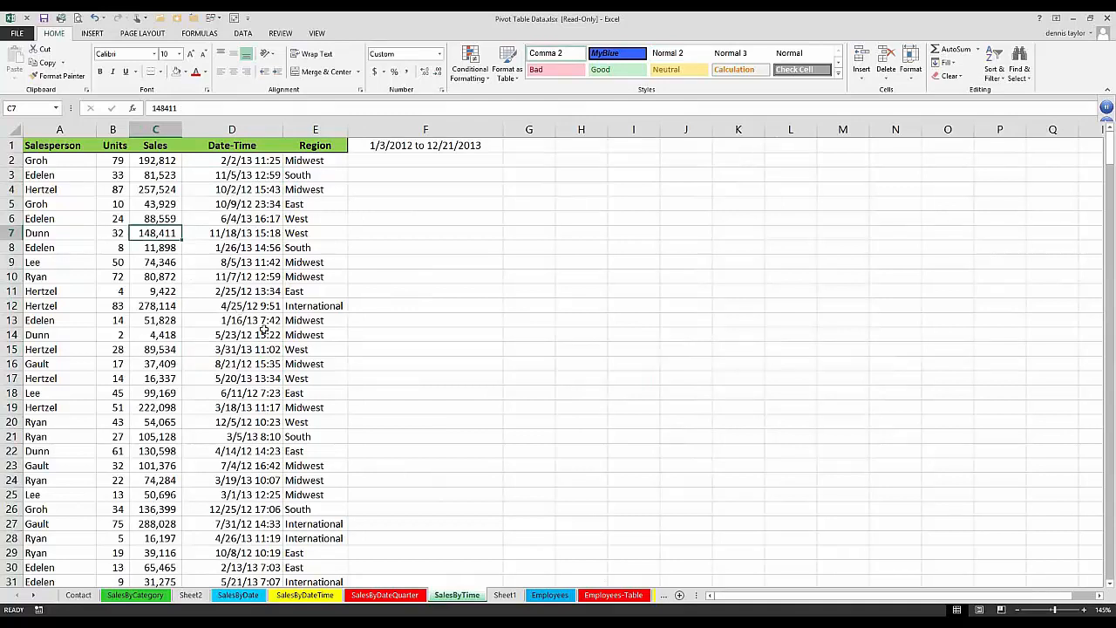
left_click(264, 329)
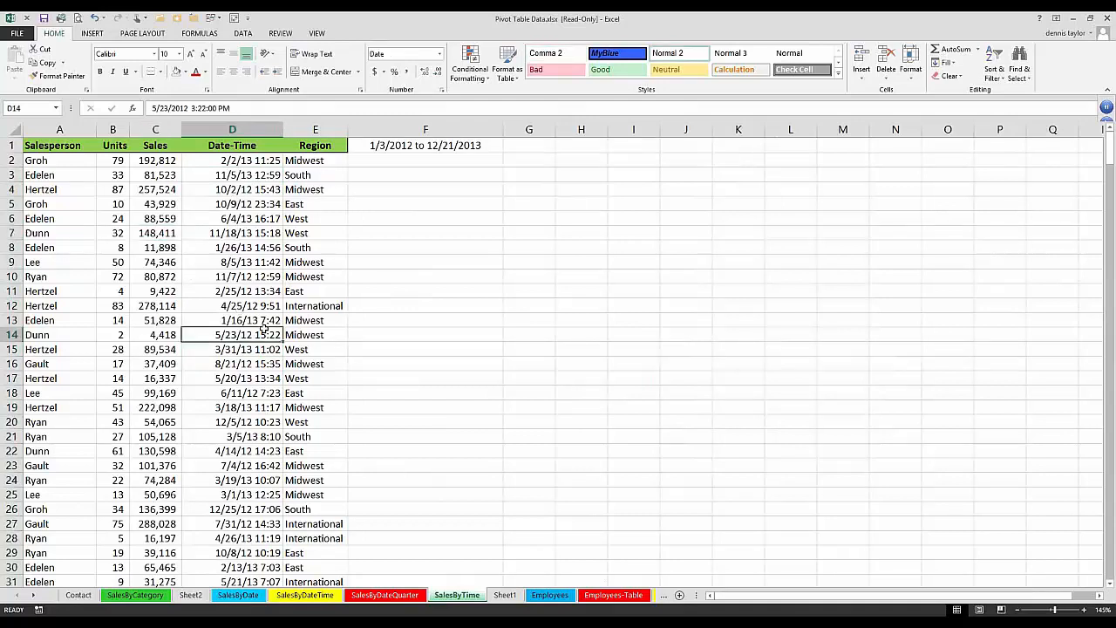
left_click(248, 207)
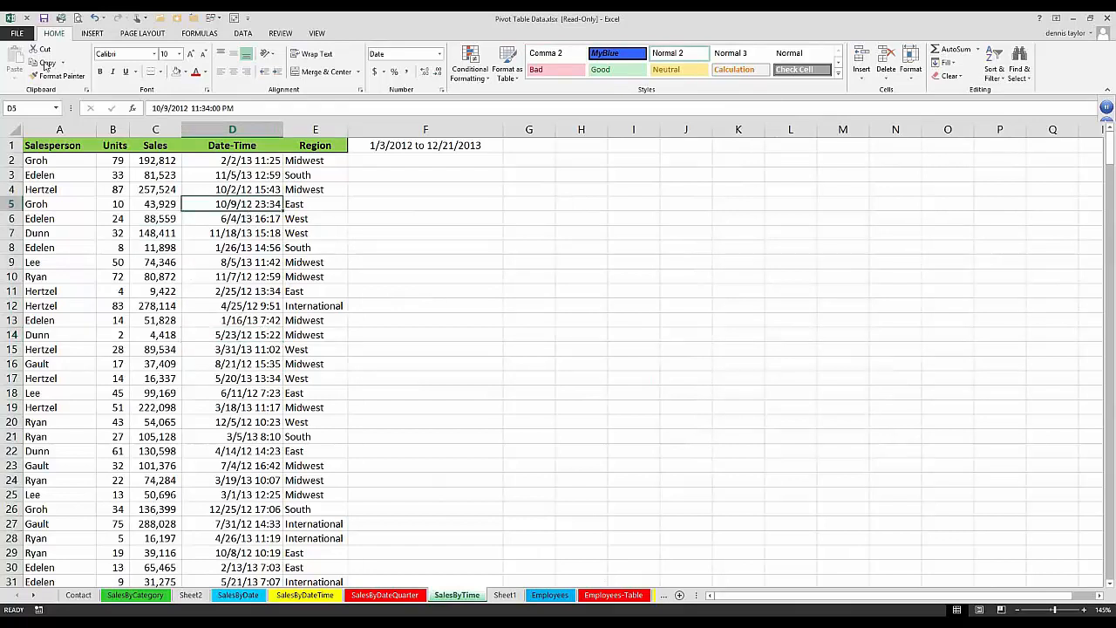
Create a PivotTable from SalesByTime A1:F401 on the existing worksheet at cell H1
left_click(92, 33)
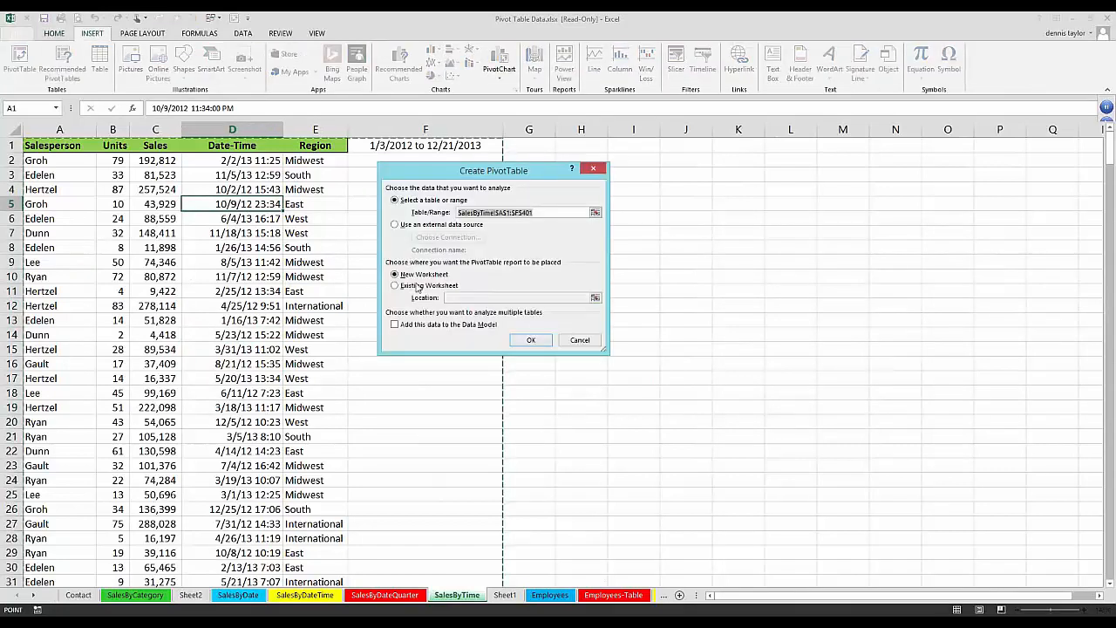
left_click(418, 286)
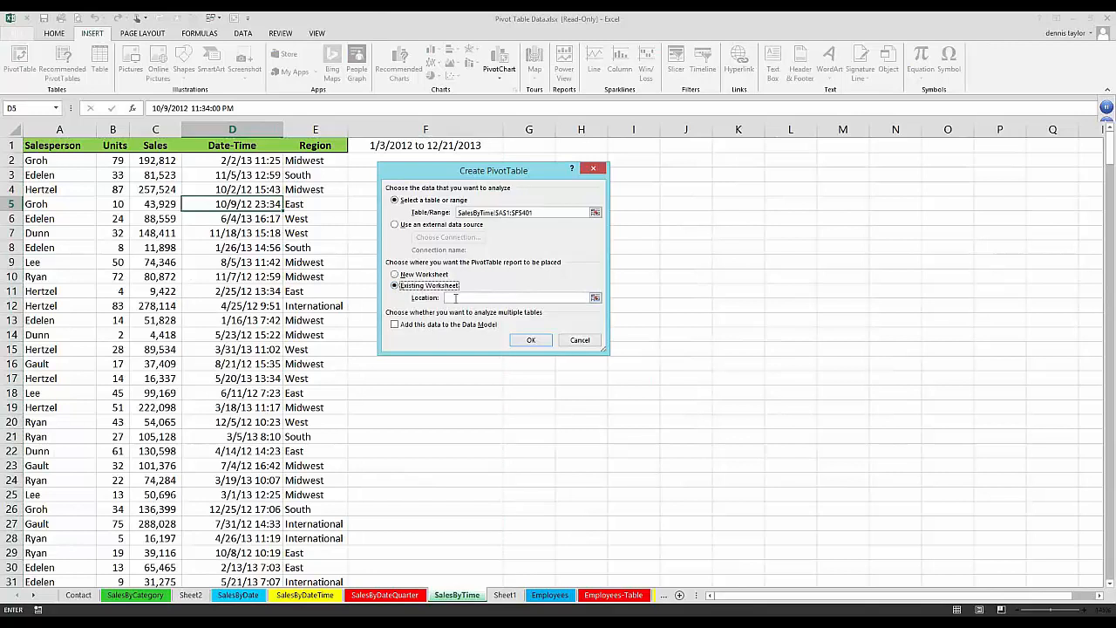
left_click(455, 298)
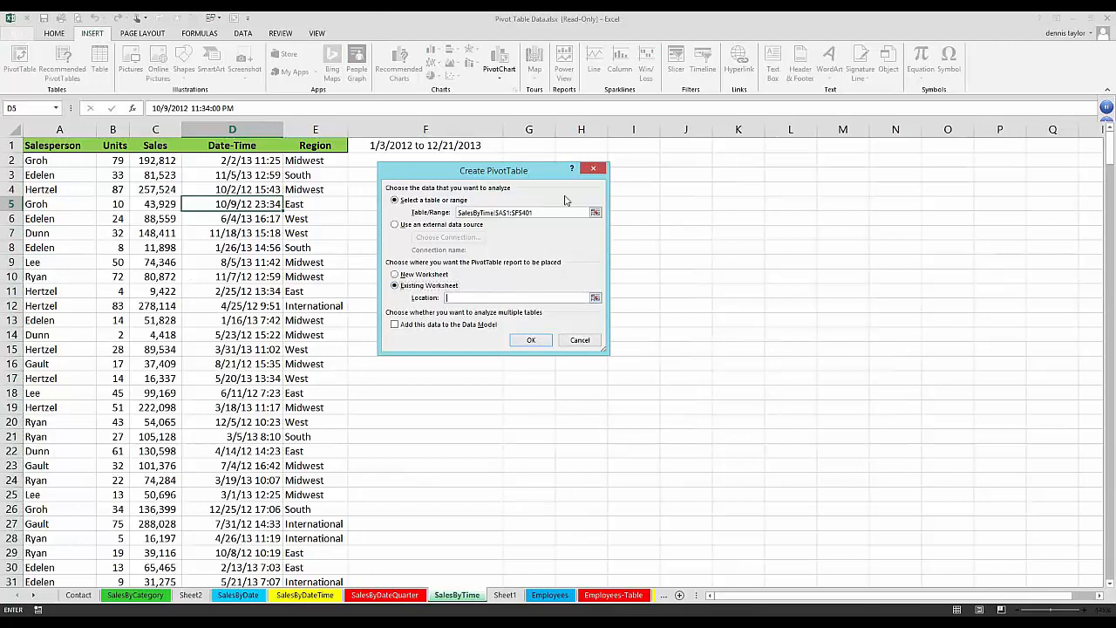
left_click(572, 147)
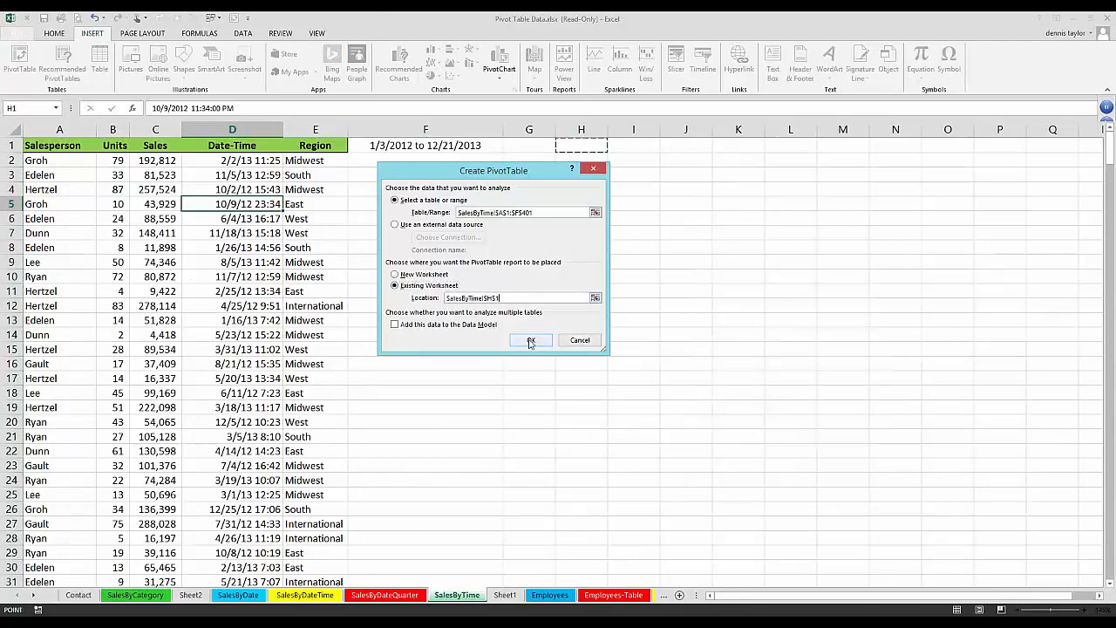
left_click(530, 340)
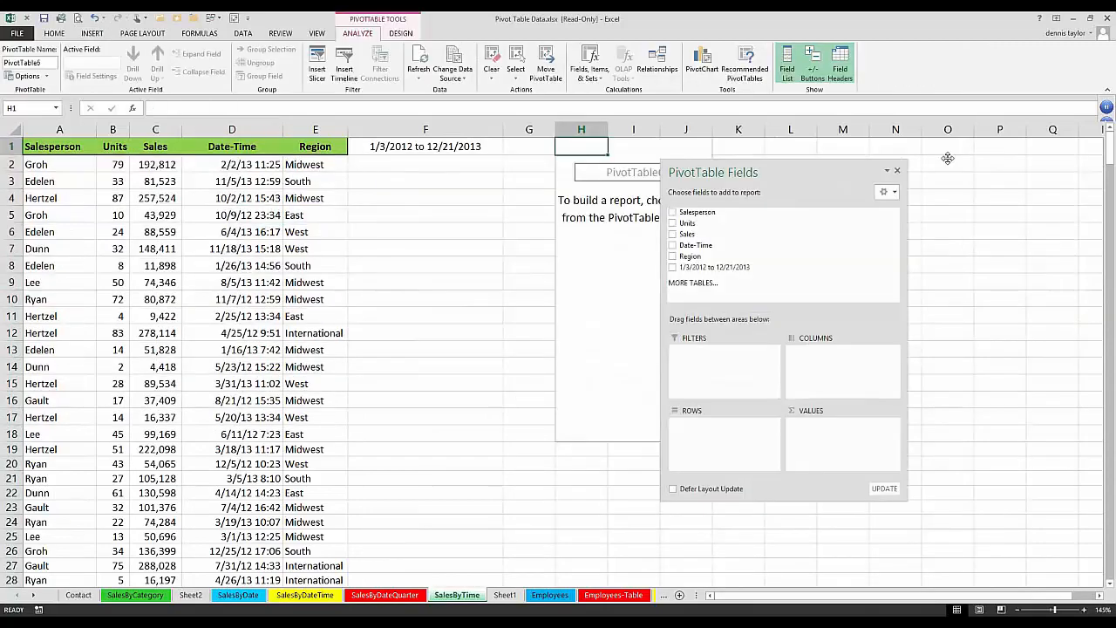
Move the fields pane aside and build the pivot table with Date-Time in rows, Salesperson in columns and Units as values
left_click_drag(947, 158, 948, 157)
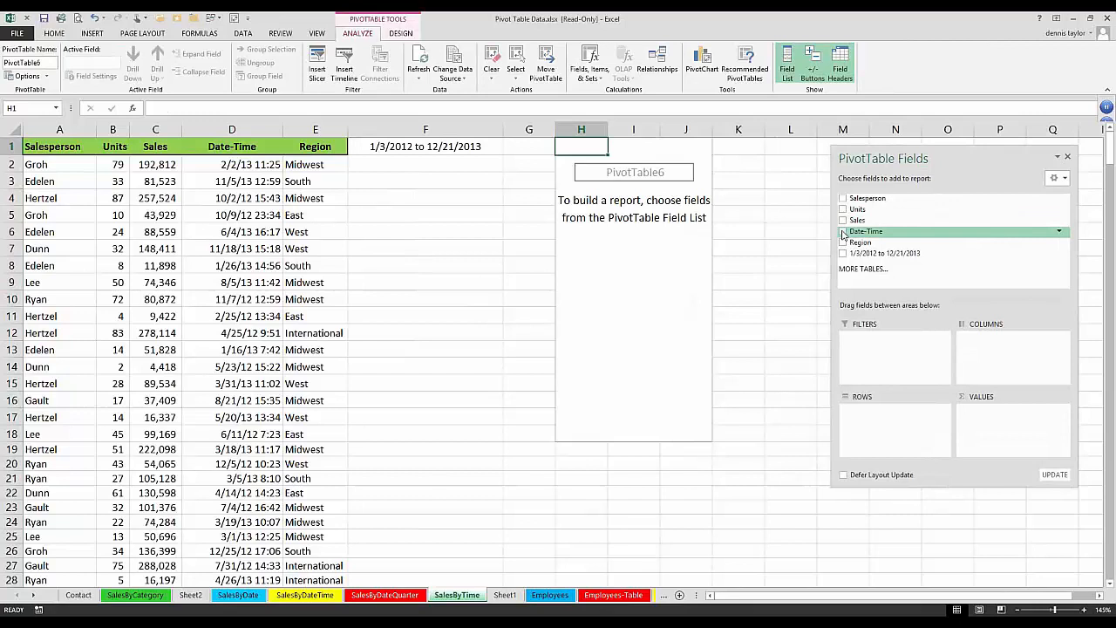
left_click(843, 232)
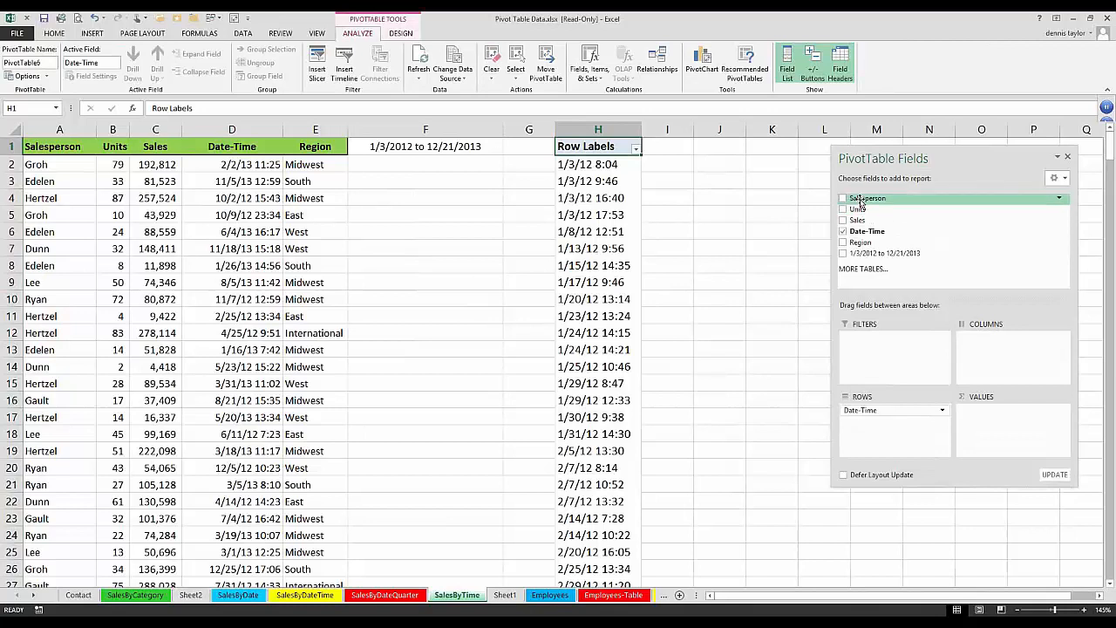
left_click_drag(860, 200, 984, 347)
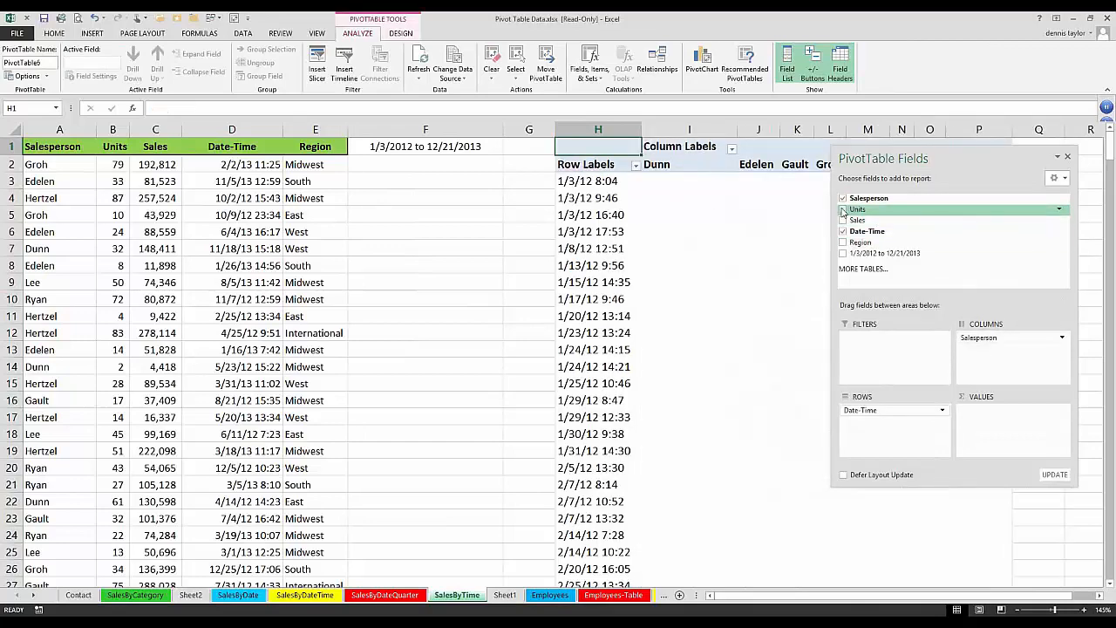
left_click(843, 210)
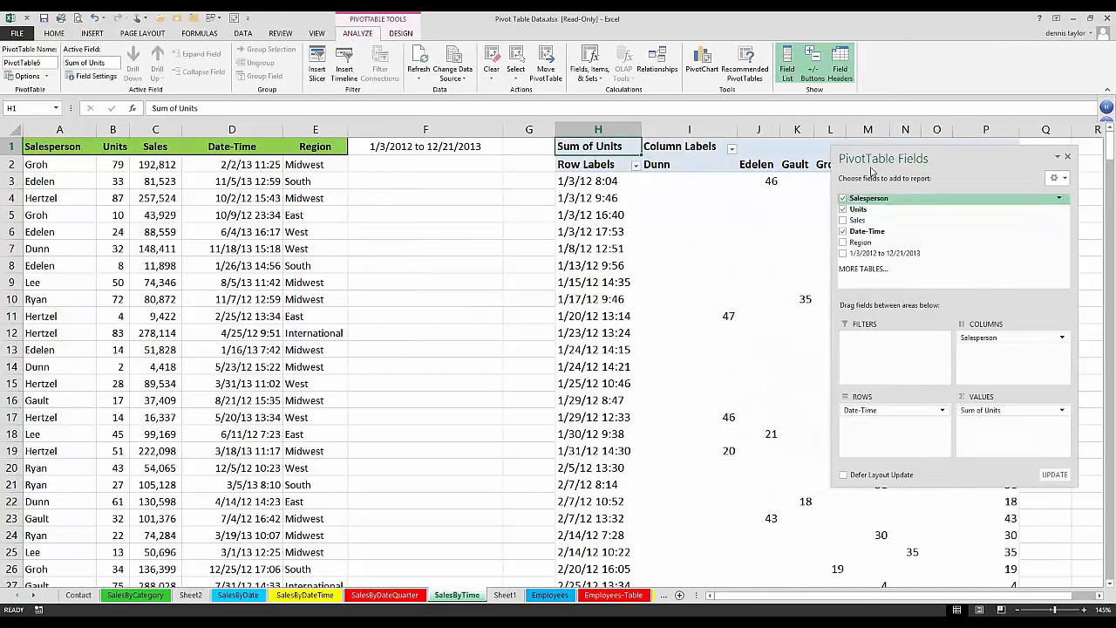
Group the Date-Time row labels of the new pivot table by Hours only, without Months
left_click(586, 332)
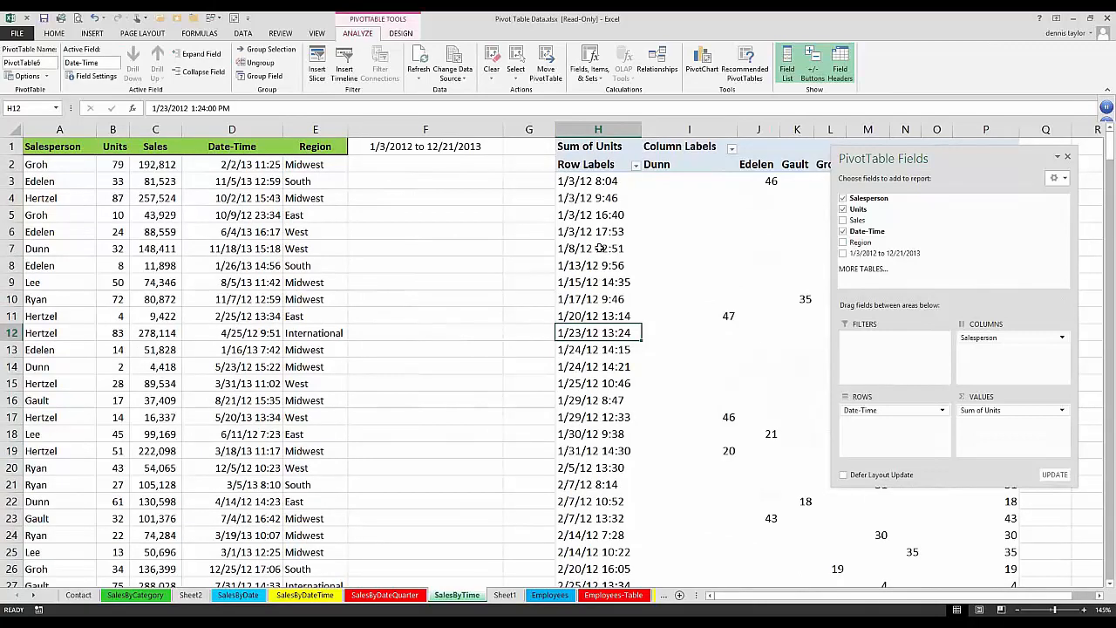
right_click(603, 250)
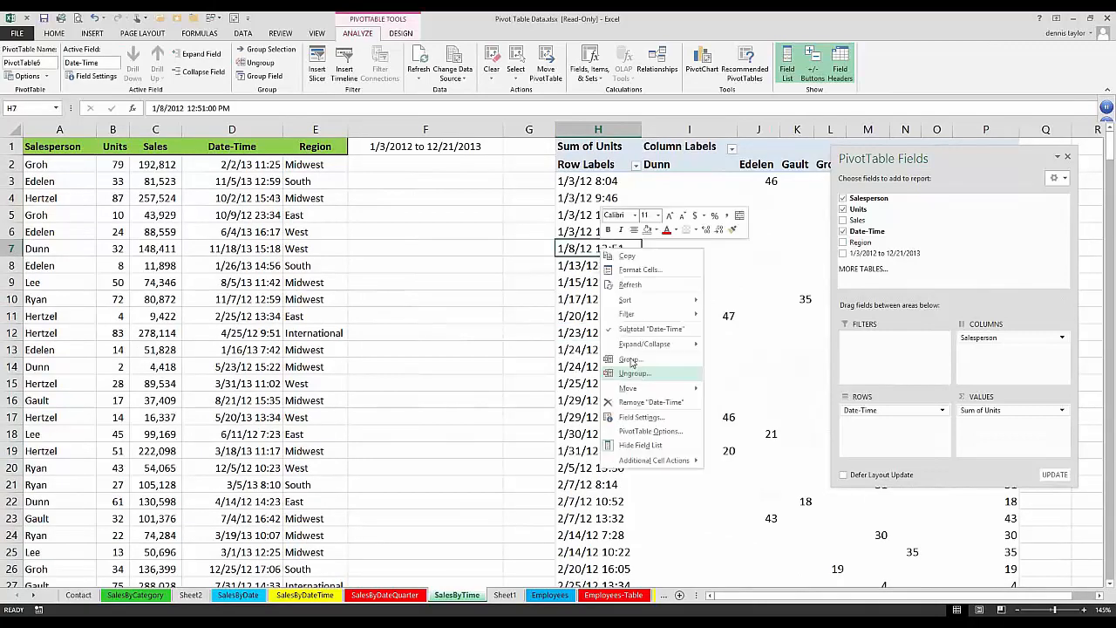
left_click(631, 359)
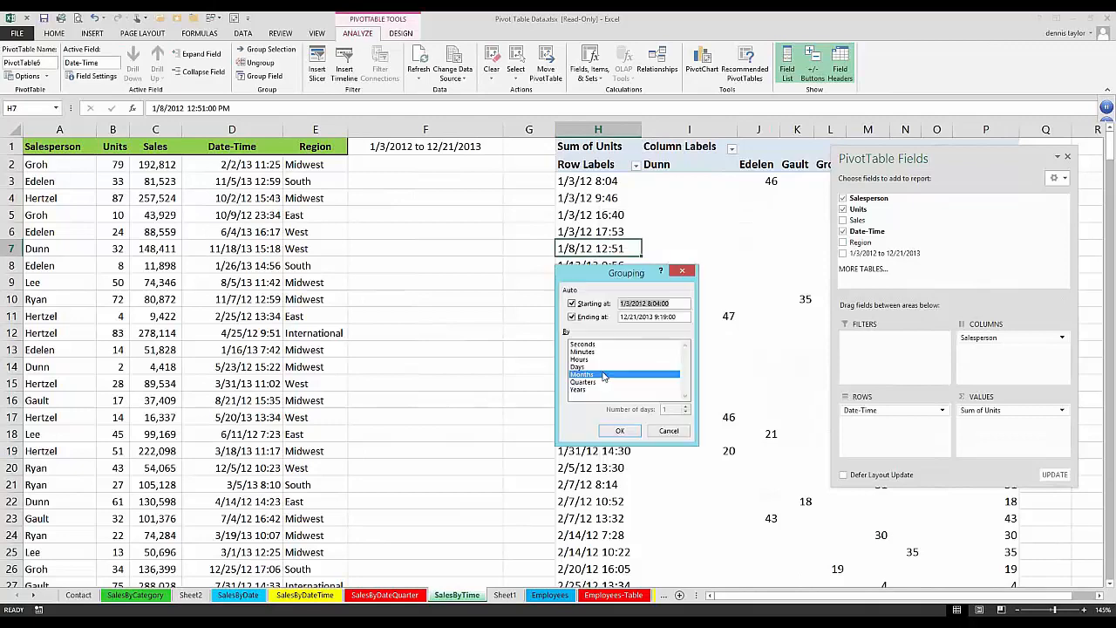
left_click(581, 360)
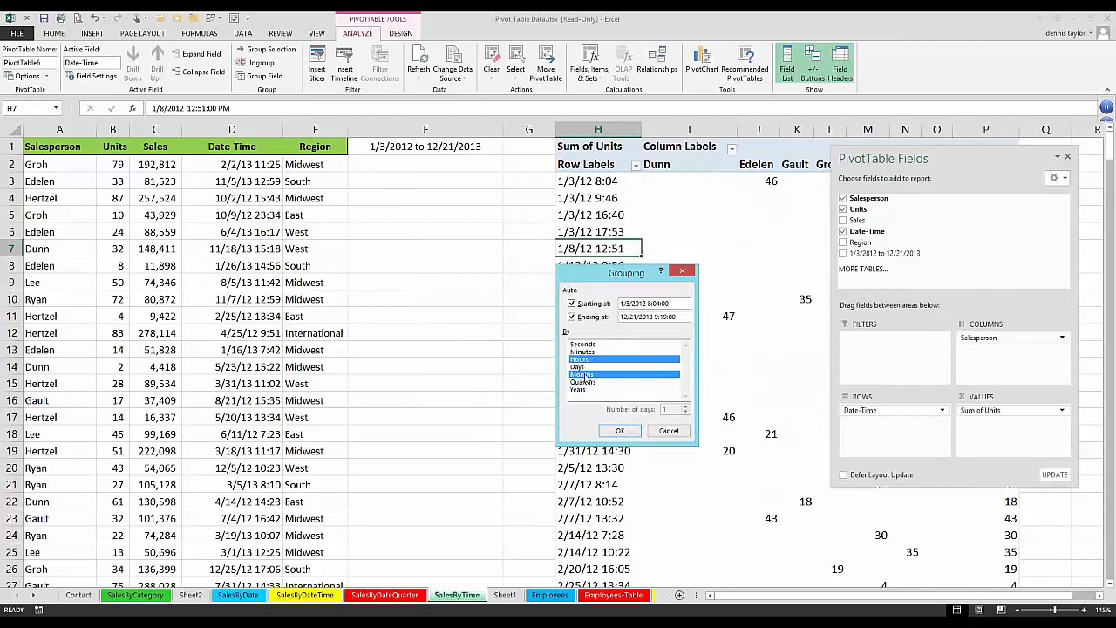
left_click(583, 375)
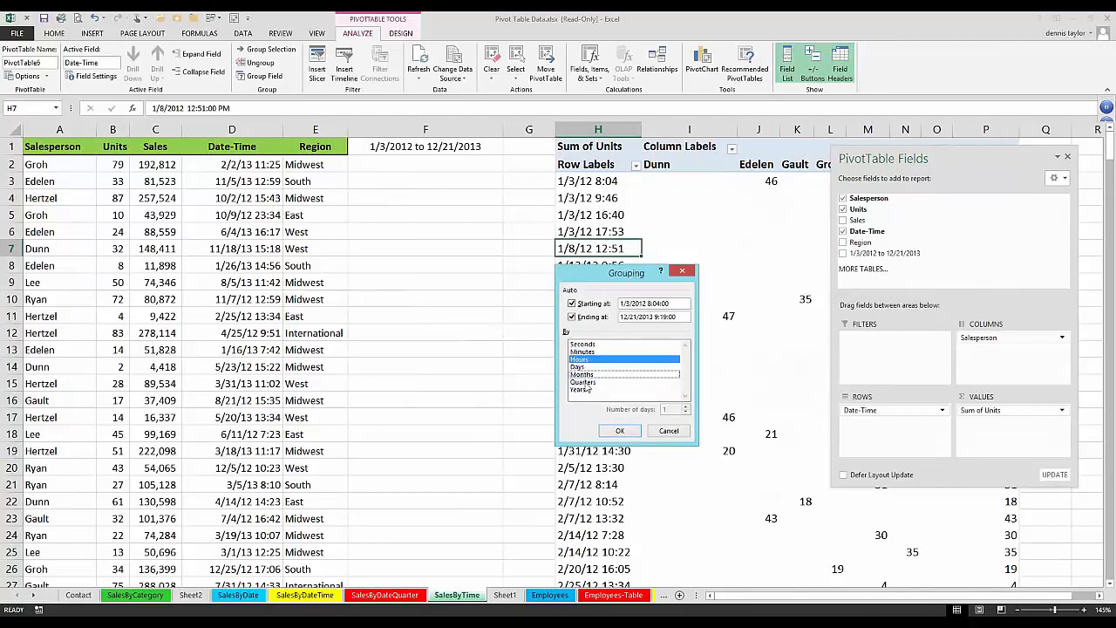
left_click(616, 432)
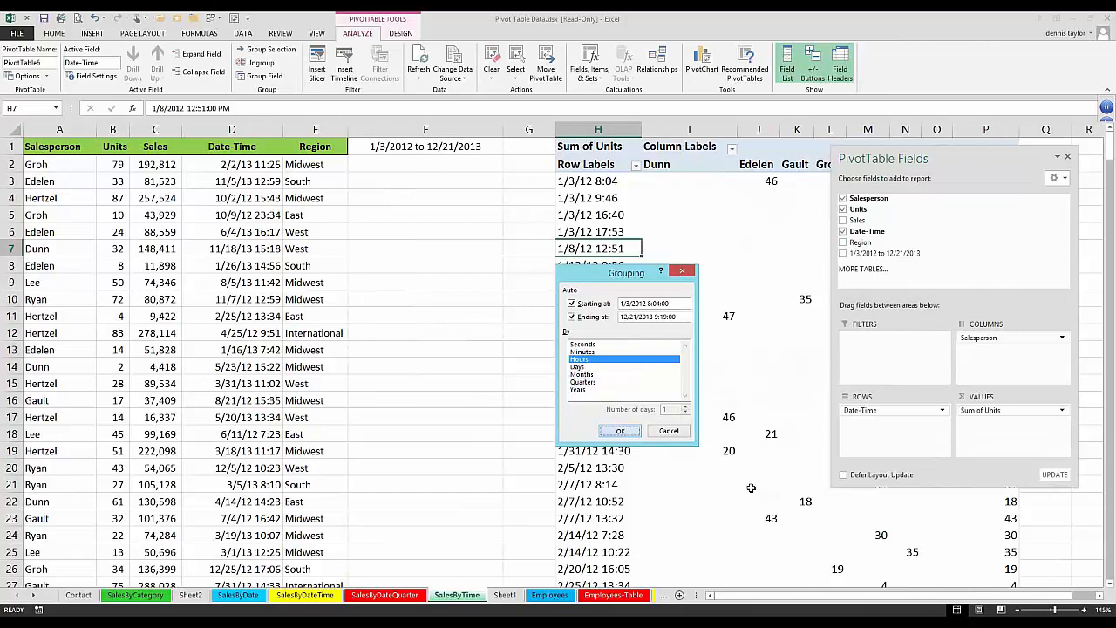
Examine the hourly units table across all salespeople and select the 10 AM row through its Grand Total
left_click(1099, 596)
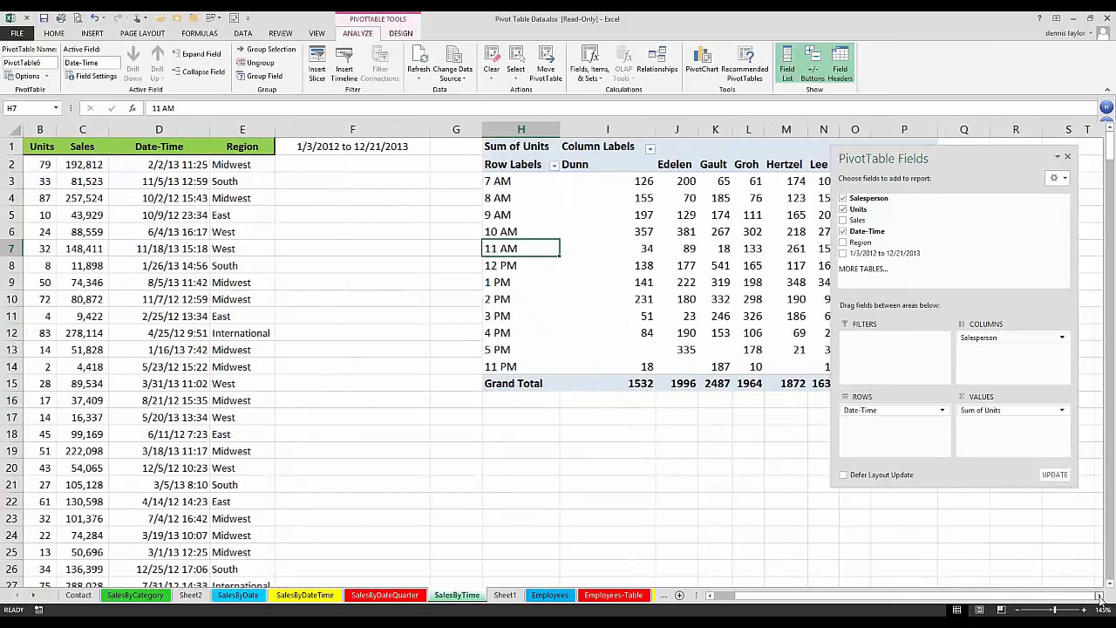
left_click(1099, 597)
left_click(1099, 597)
left_click(1099, 597)
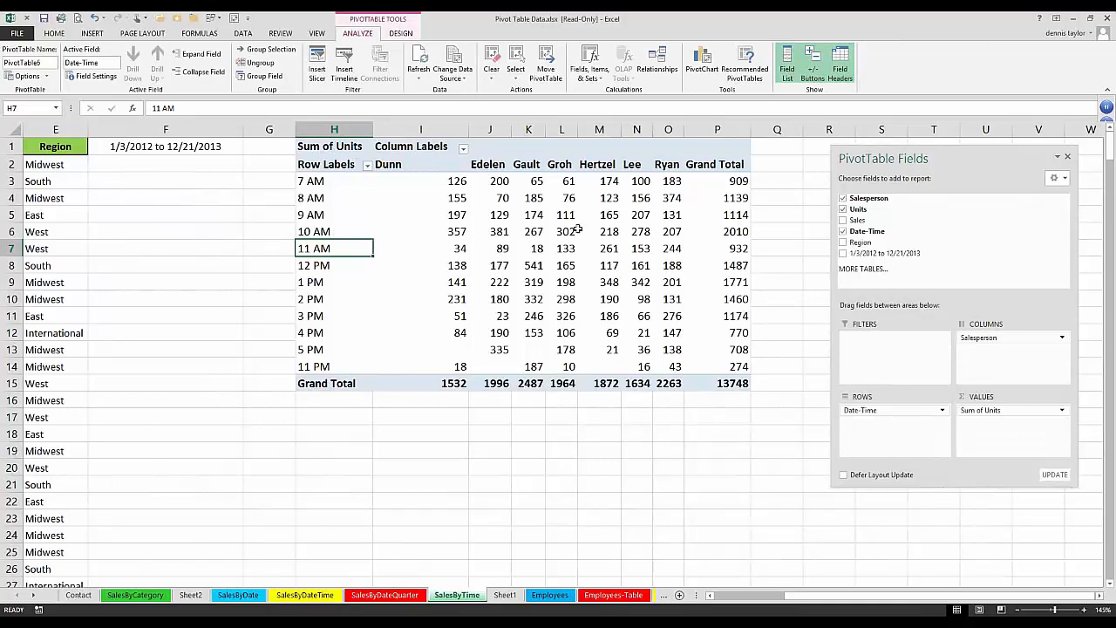
left_click_drag(319, 231, 737, 232)
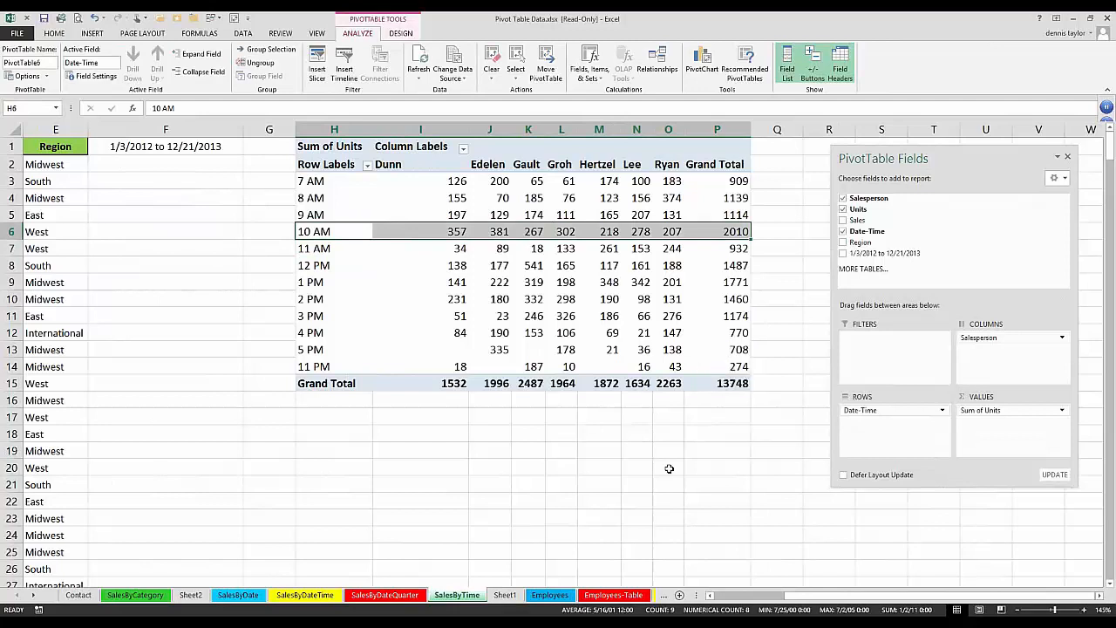
Insert a default chart from the hourly units pivot table
left_click(629, 296)
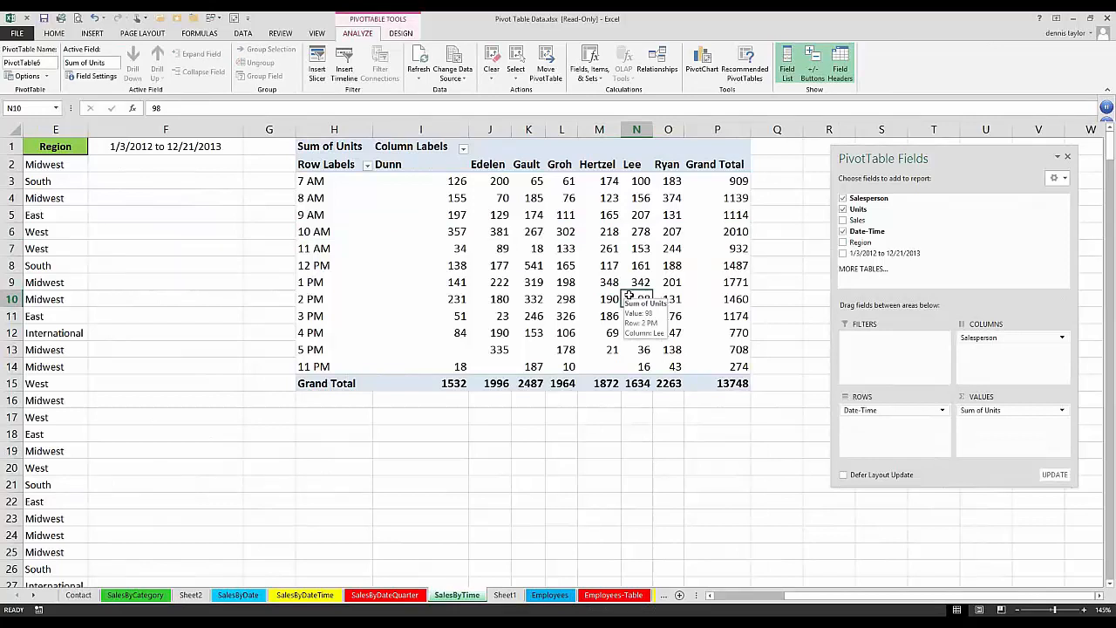
key("alt+F1")
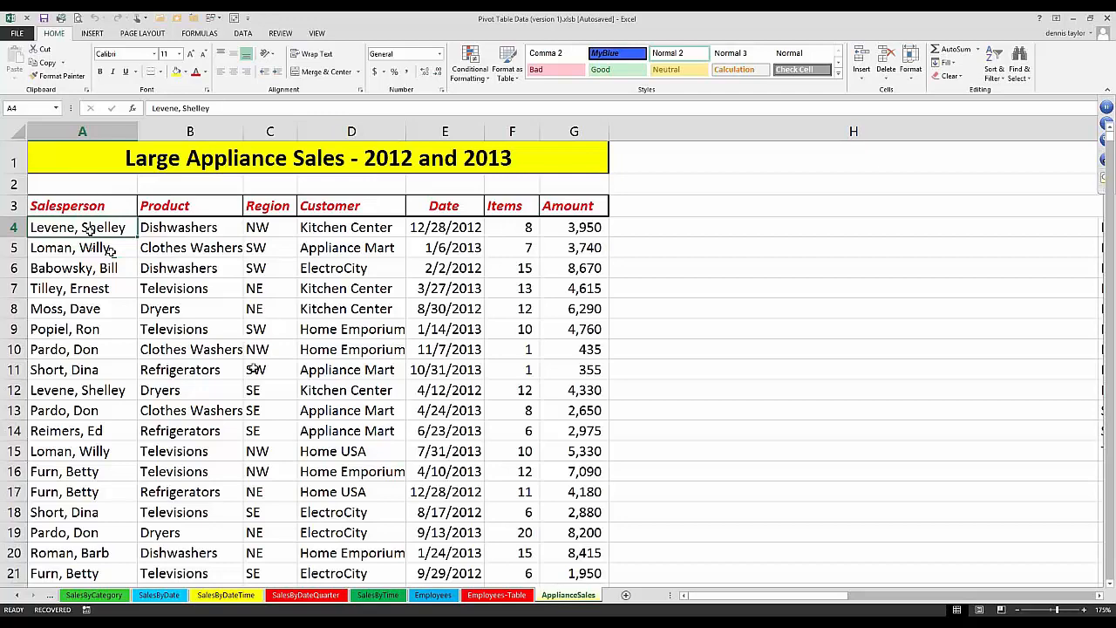
Create a PivotTable from ApplianceSales A3:G912 on a new worksheet
left_click(200, 348)
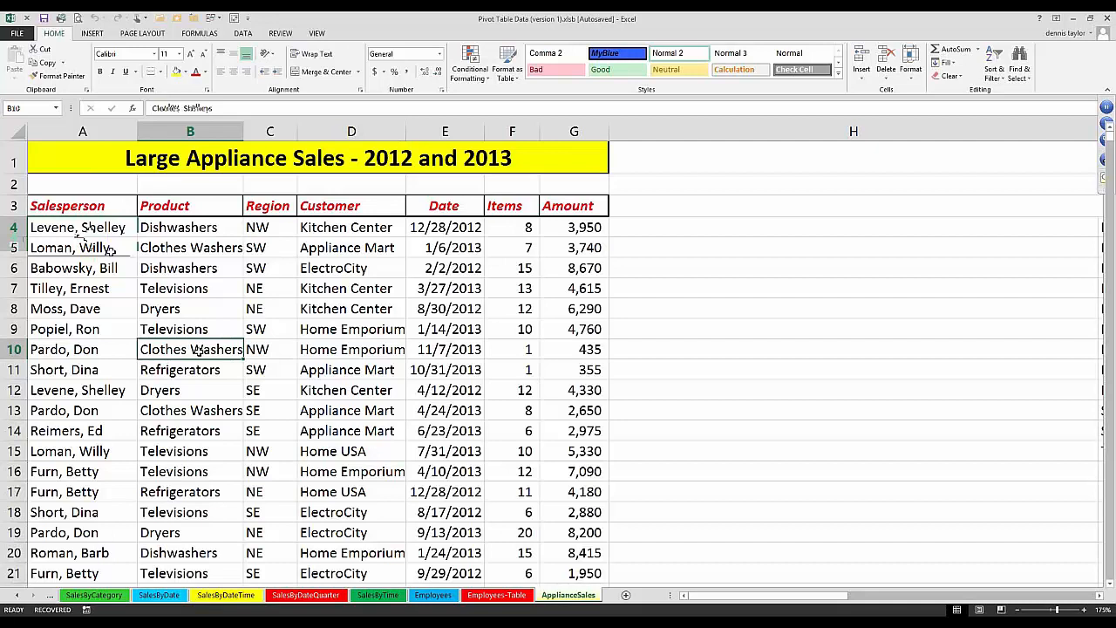
left_click(213, 271)
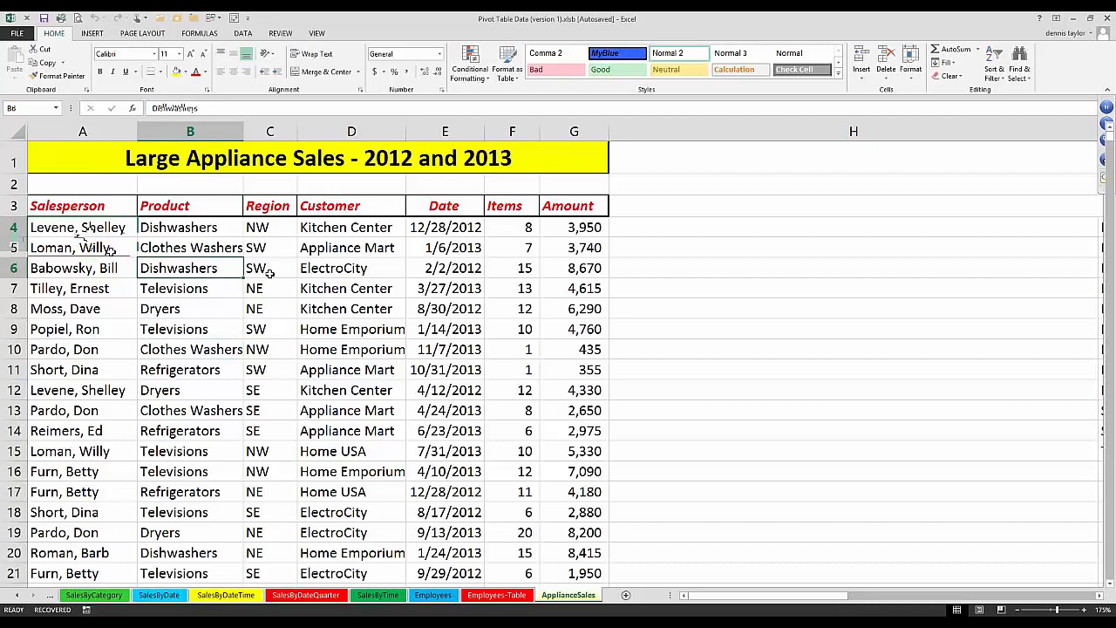
left_click(270, 271)
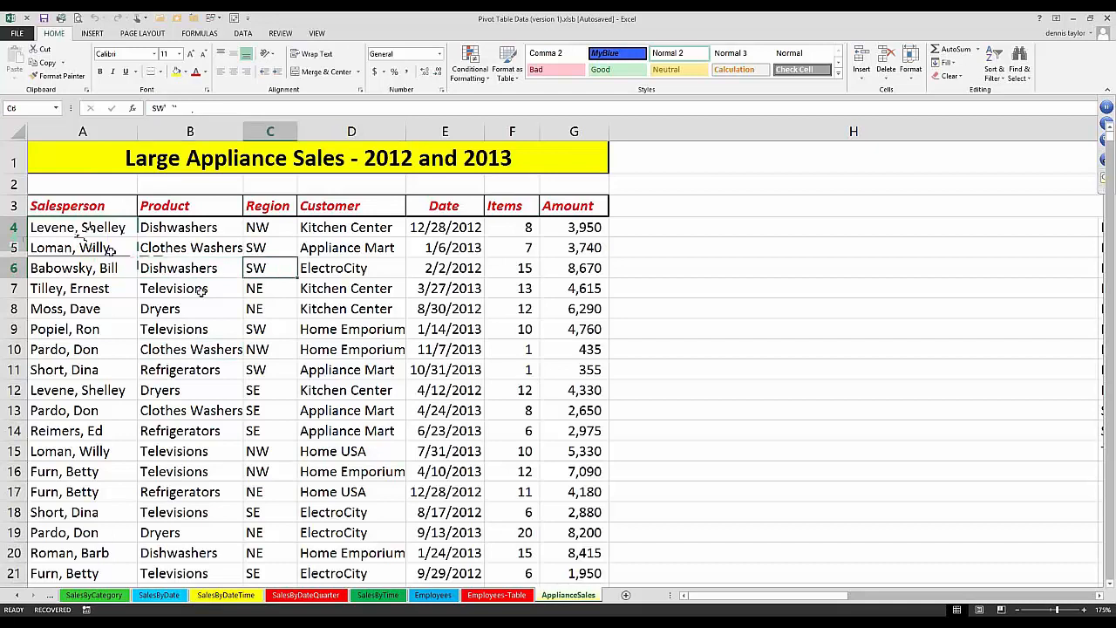
left_click(202, 291)
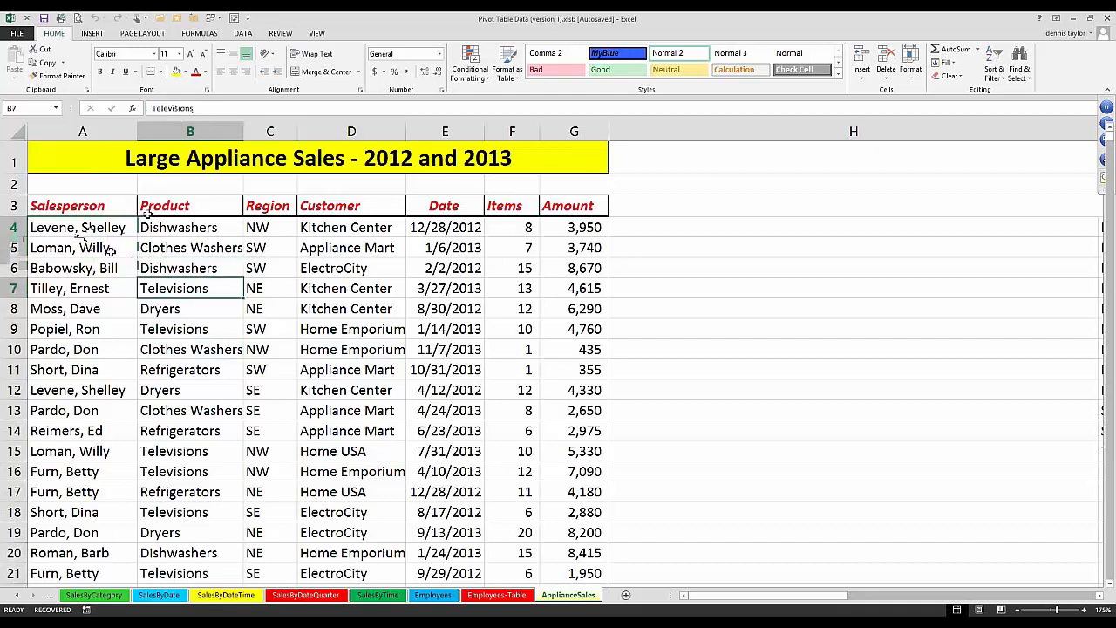
left_click(91, 35)
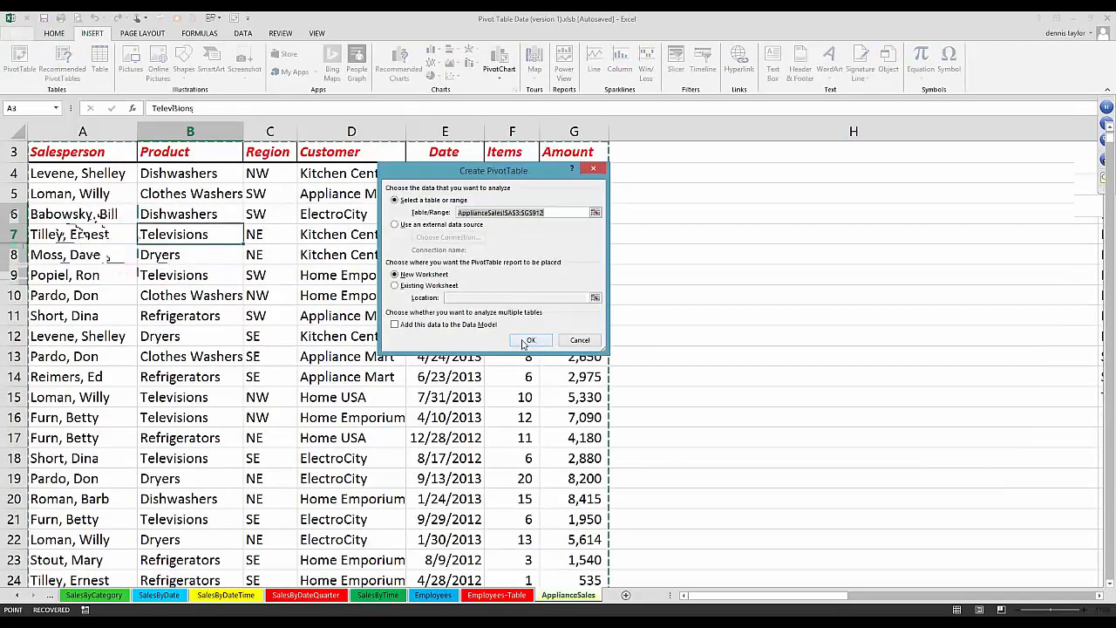
left_click(530, 340)
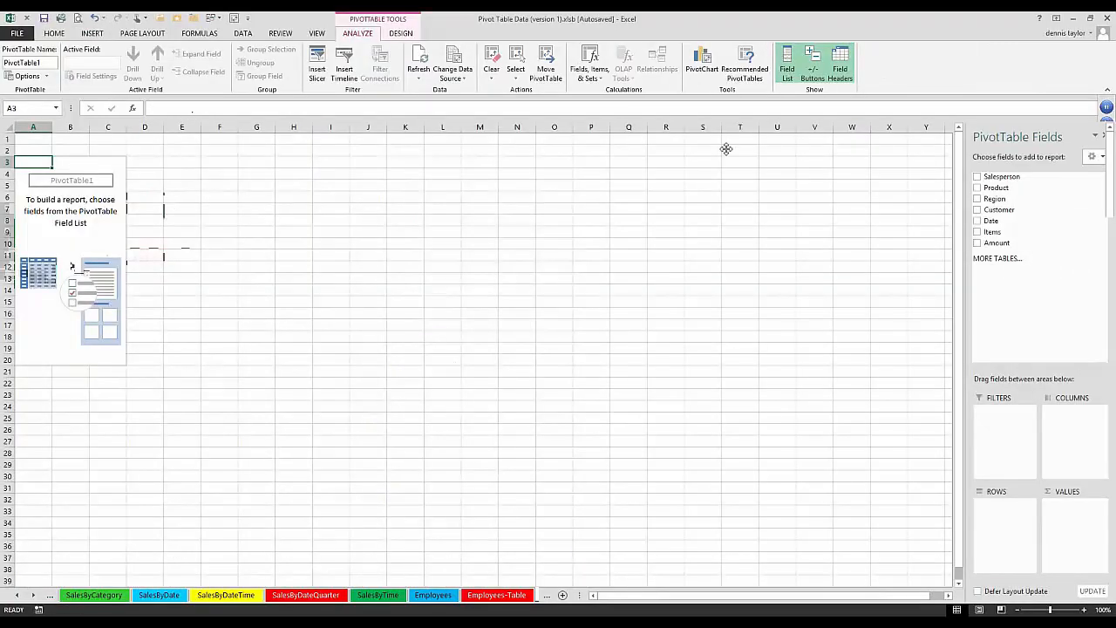
Undock and enlarge the fields pane, and build the pivot table with Salesperson in rows, Region in columns and Items as values
left_click_drag(725, 150, 727, 150)
left_click_drag(832, 330, 981, 512)
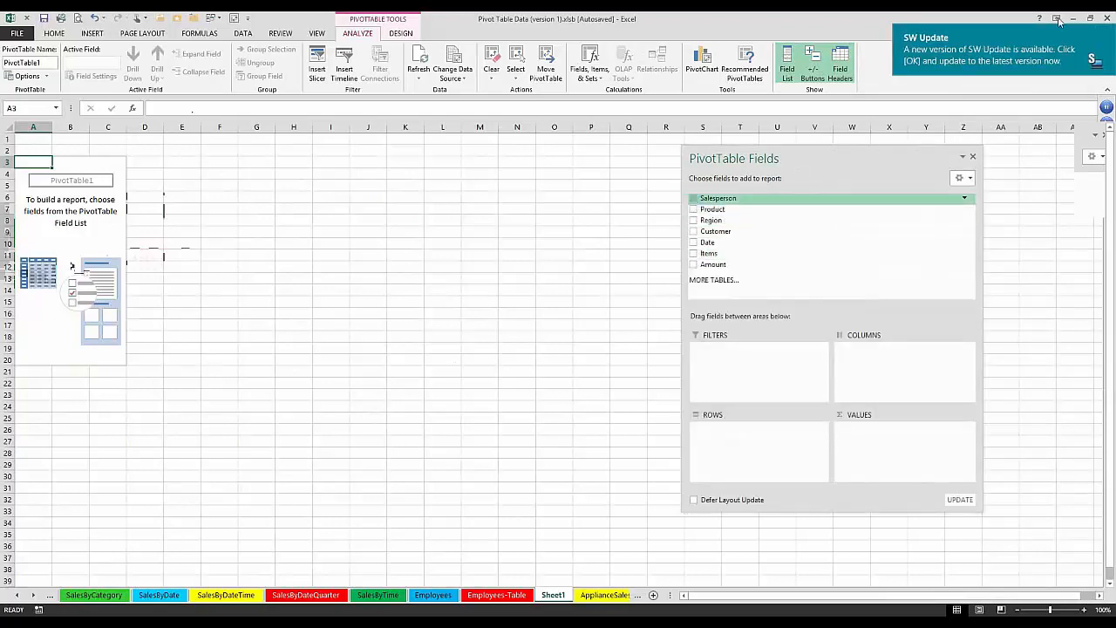
left_click(694, 198)
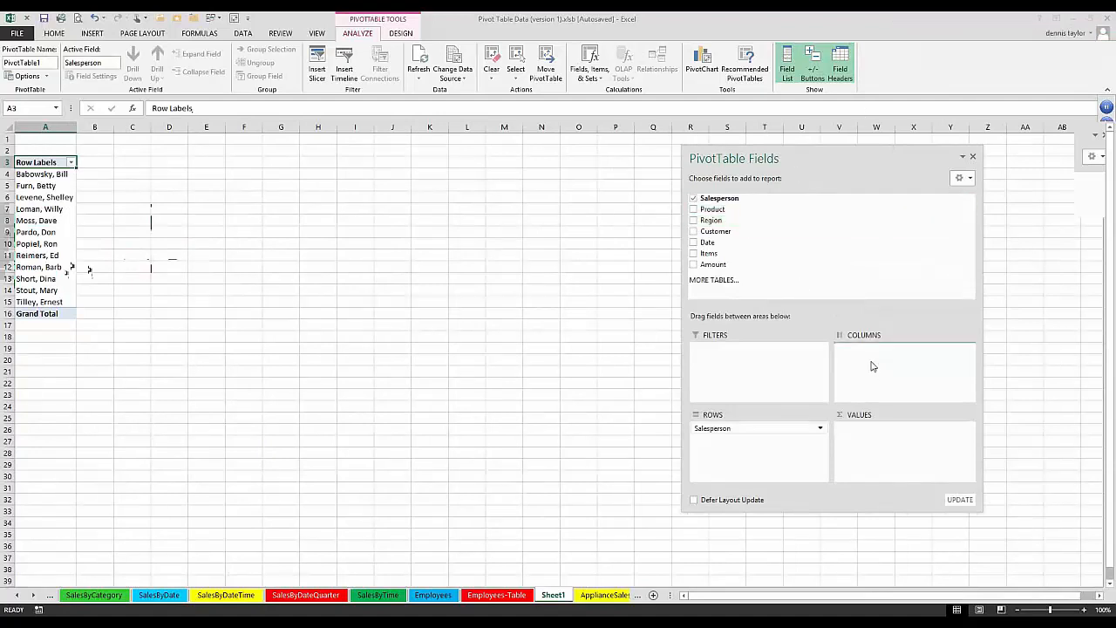
left_click(694, 219)
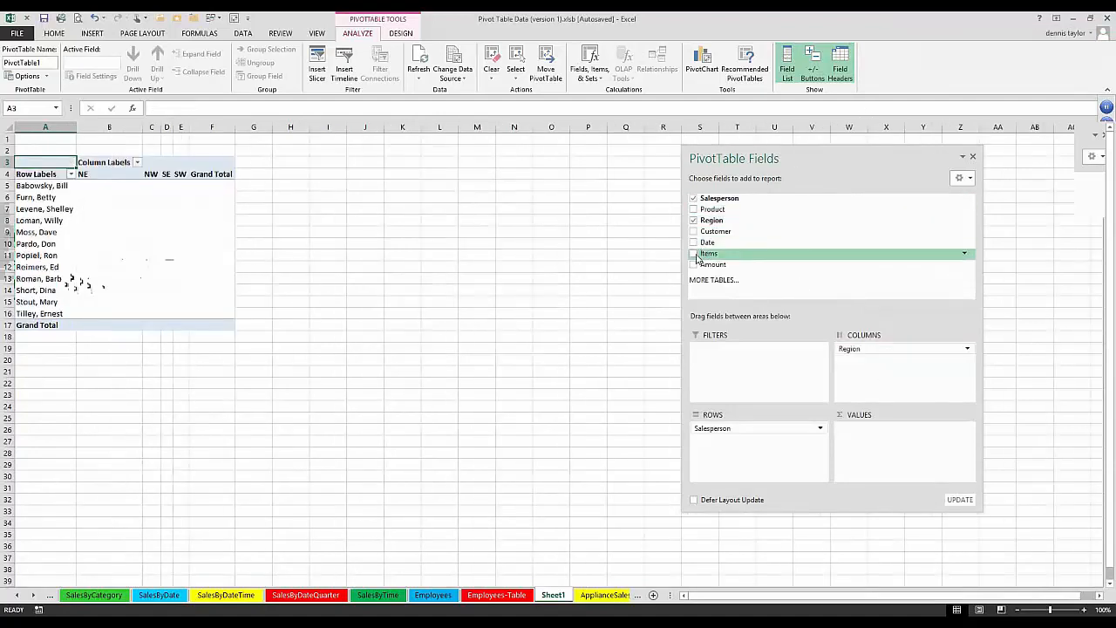
left_click_drag(691, 253, 400, 261)
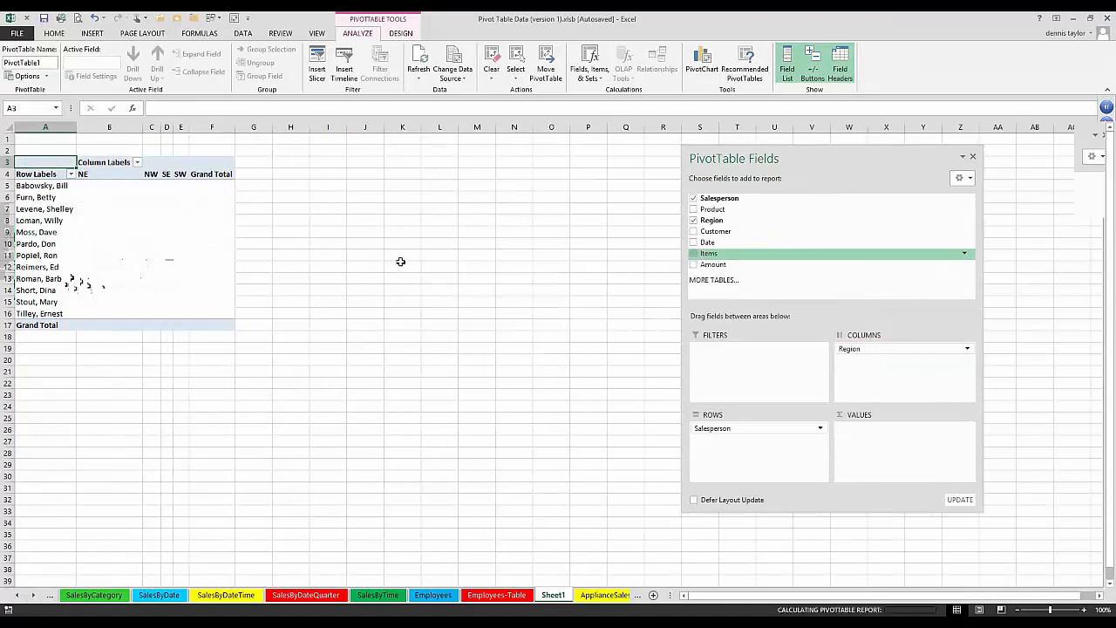
Zoom in on the new pivot table and change its report layout to Tabular Form
left_click(38, 193)
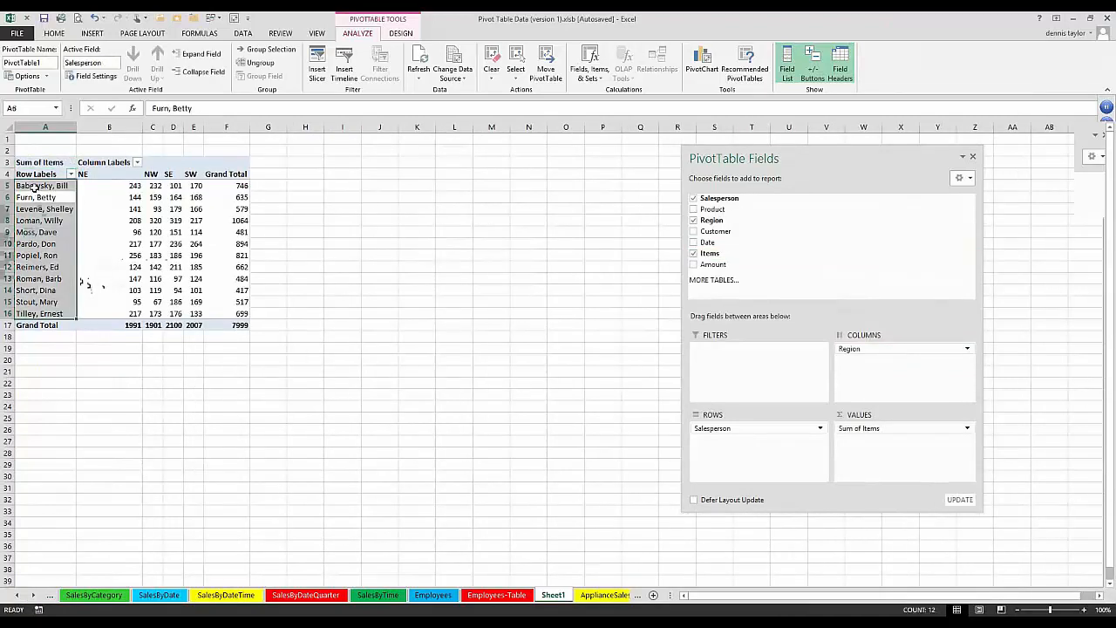
left_click(33, 186)
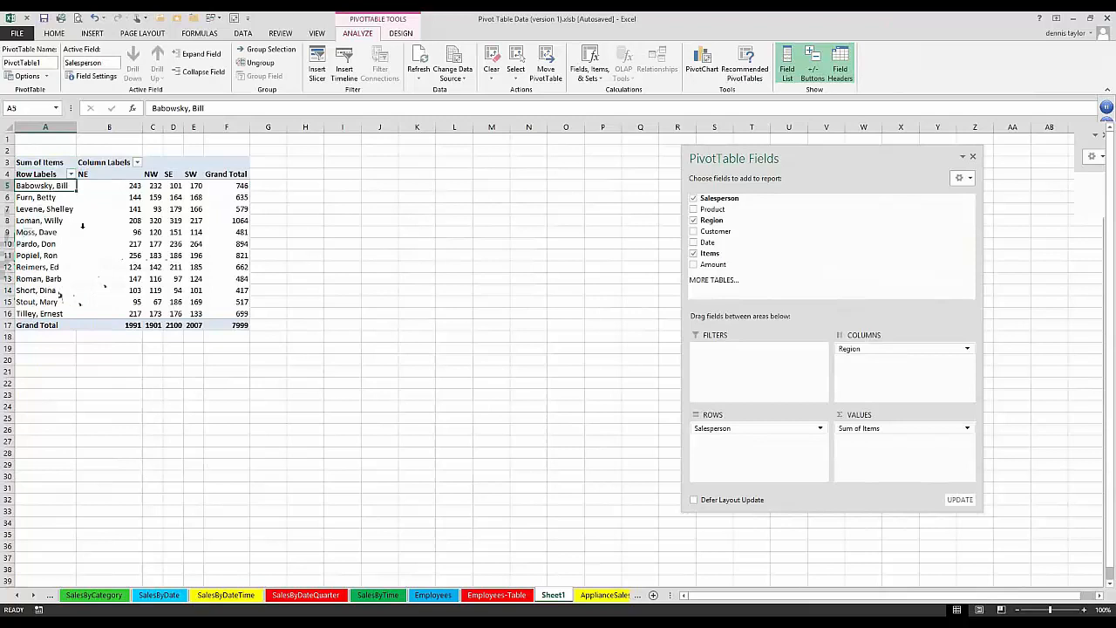
scroll(82, 226, "up", 6)
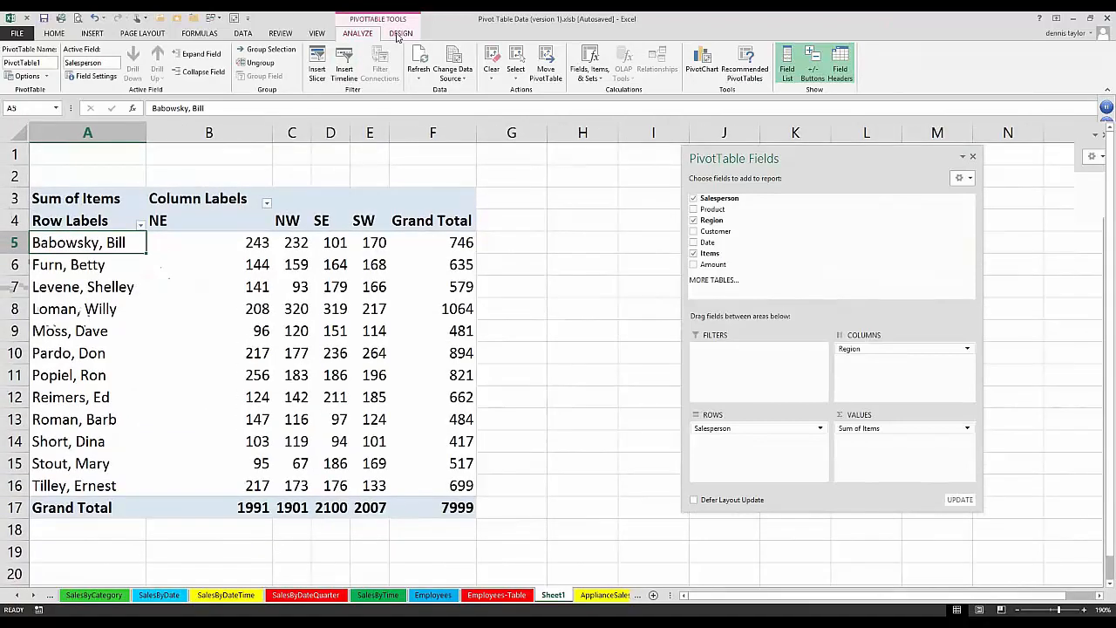
left_click(399, 33)
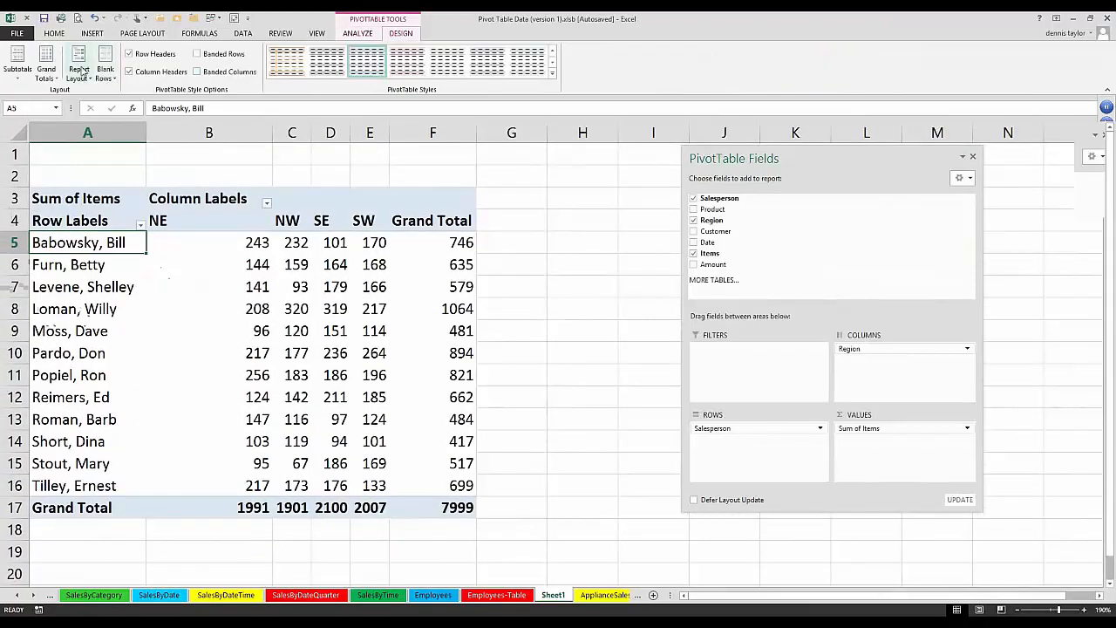
left_click(78, 70)
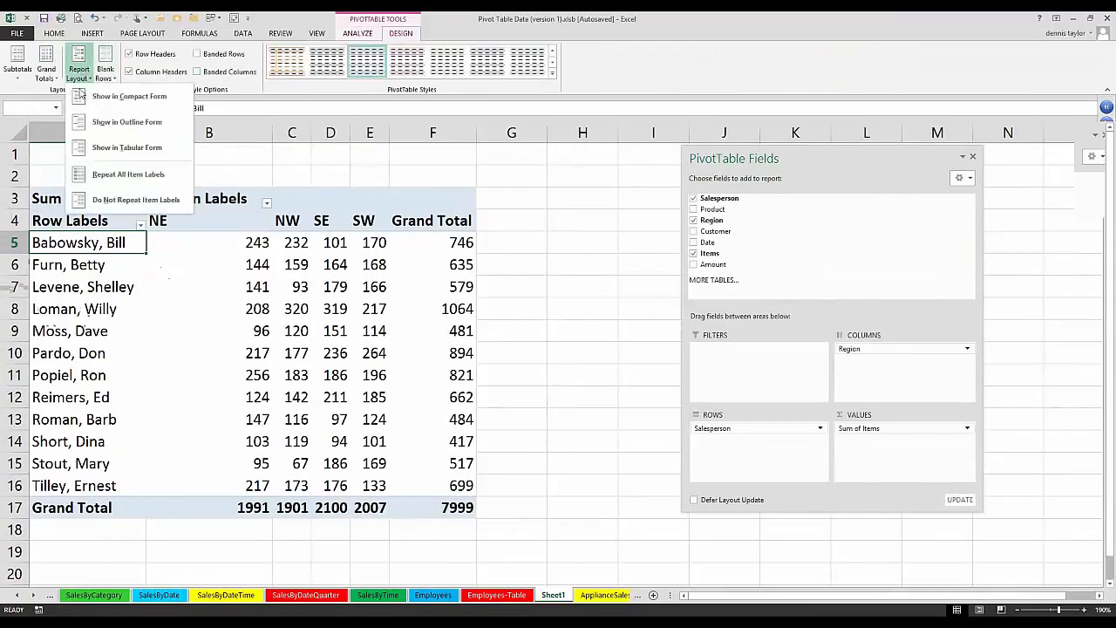
left_click(123, 147)
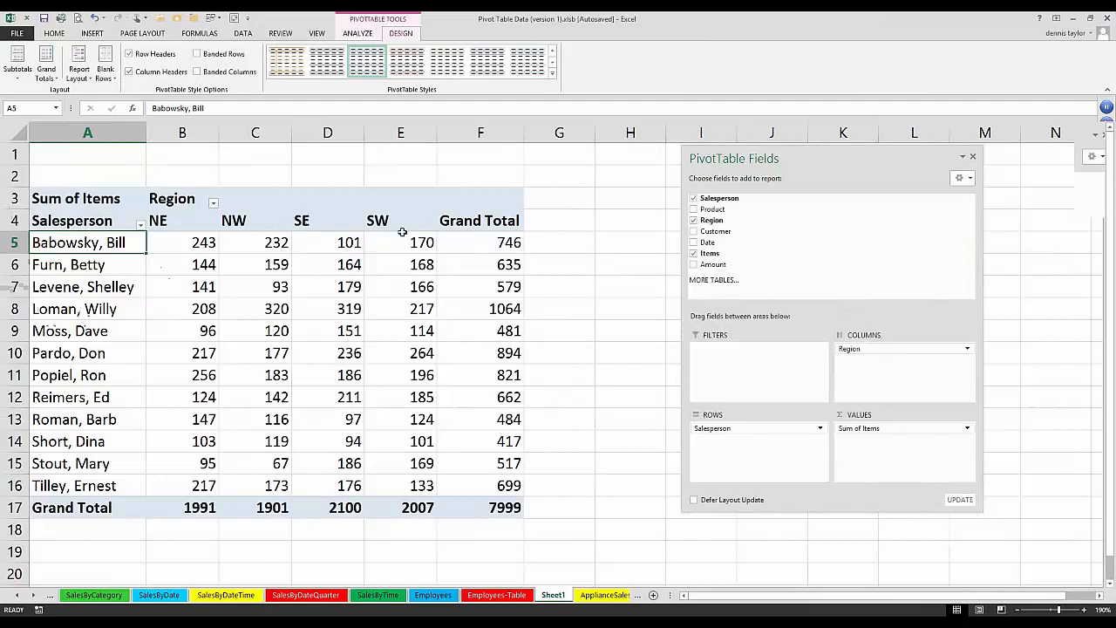
Move the SE region column directly after NE, and check the combined grand total of those two regions
left_click(323, 221)
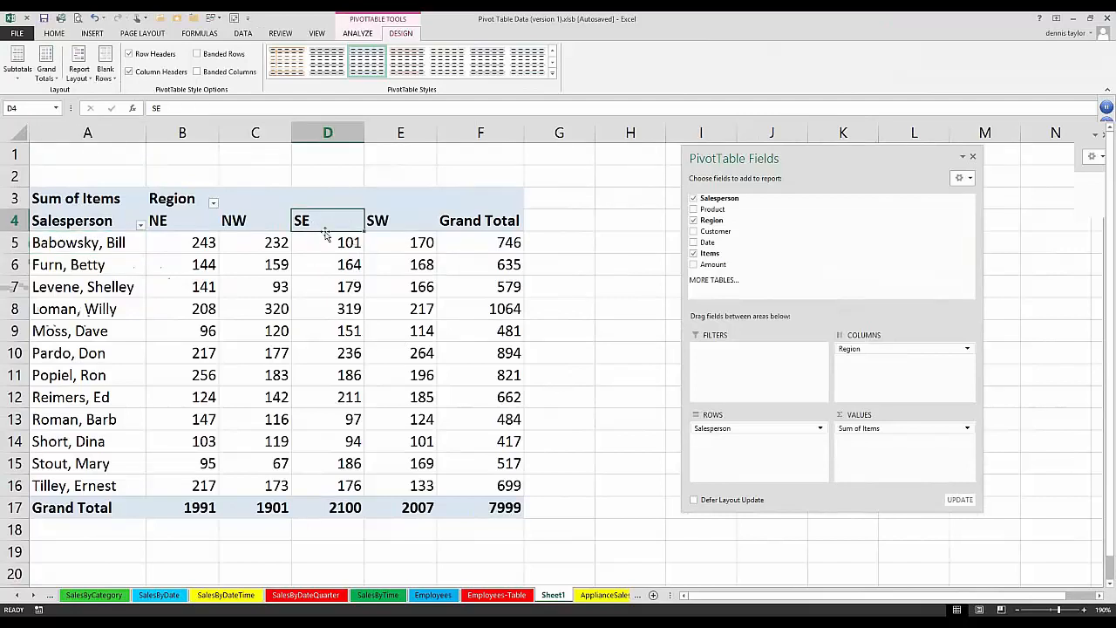
left_click_drag(316, 233, 179, 220)
left_click_drag(370, 220, 331, 221)
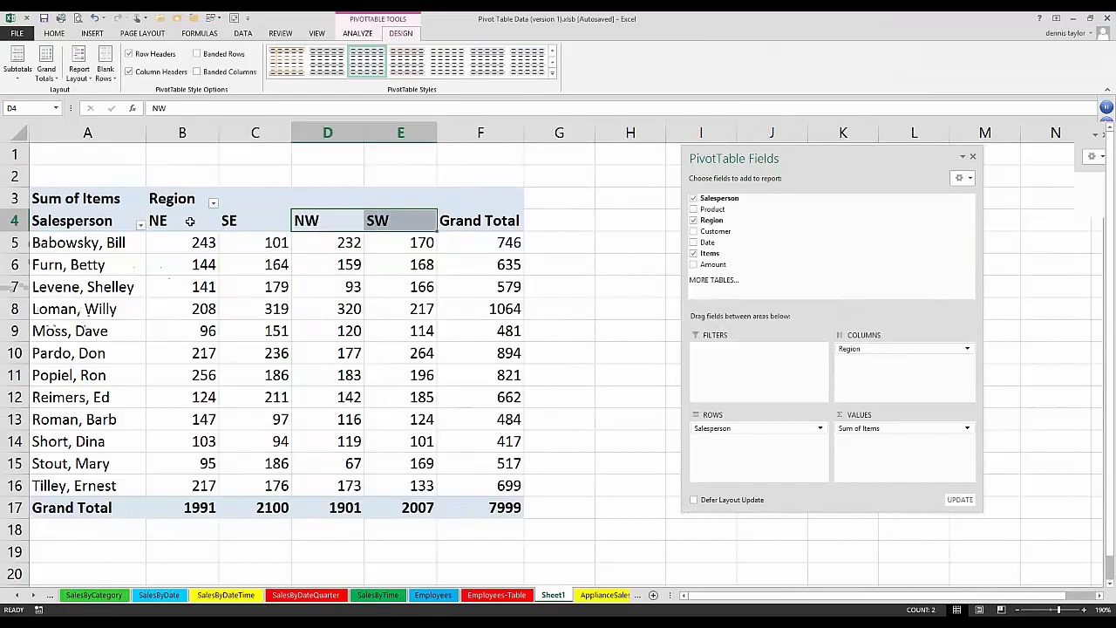
left_click_drag(189, 221, 232, 220)
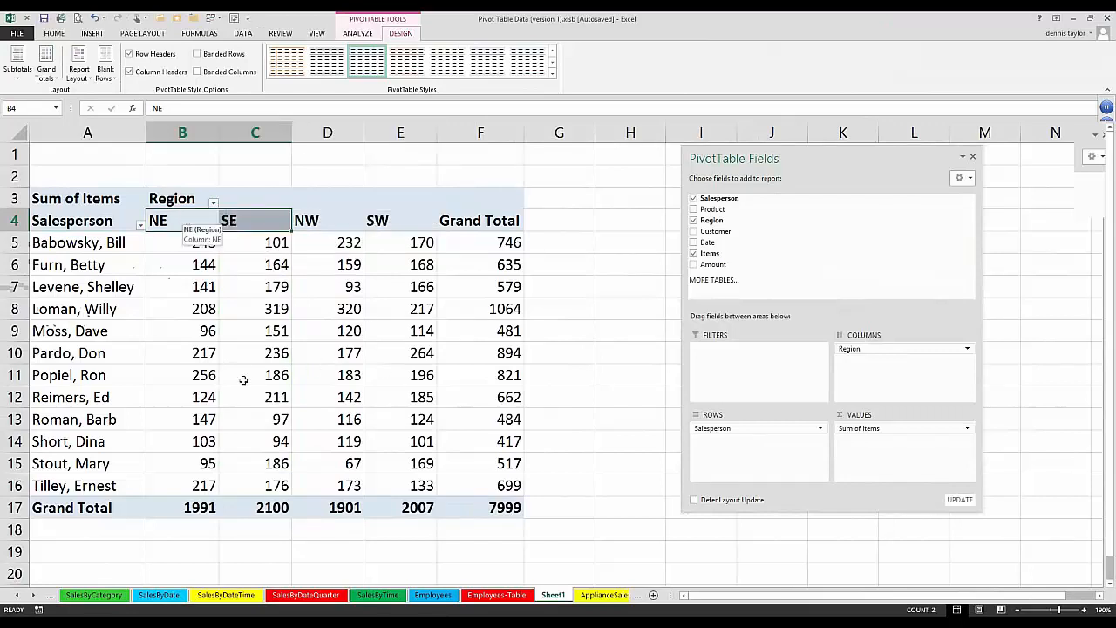
left_click_drag(243, 380, 248, 509)
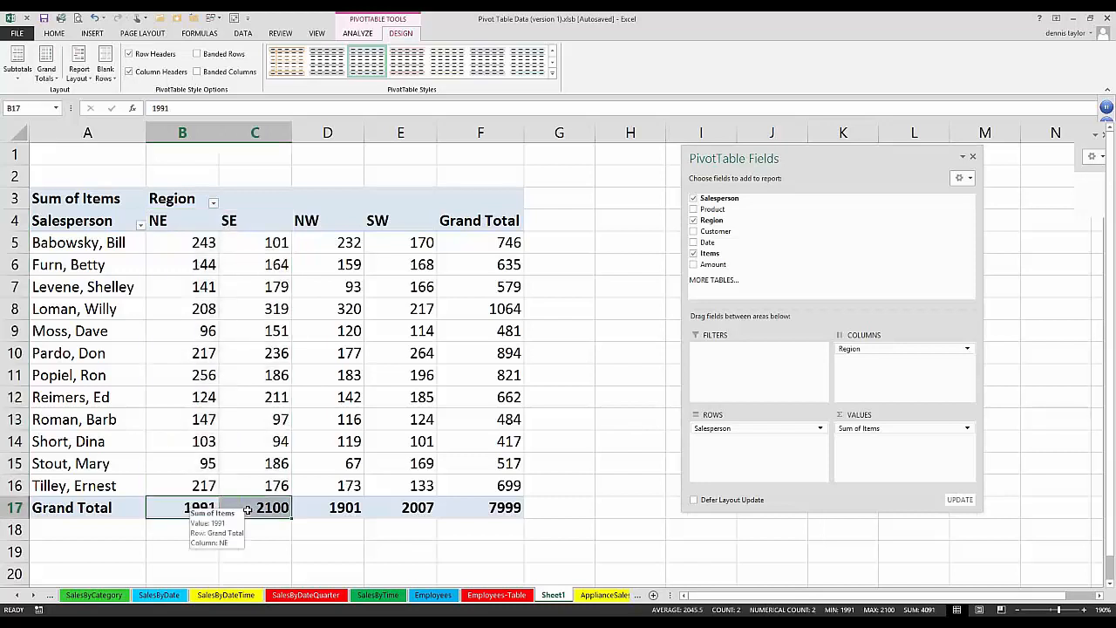
left_click(265, 262)
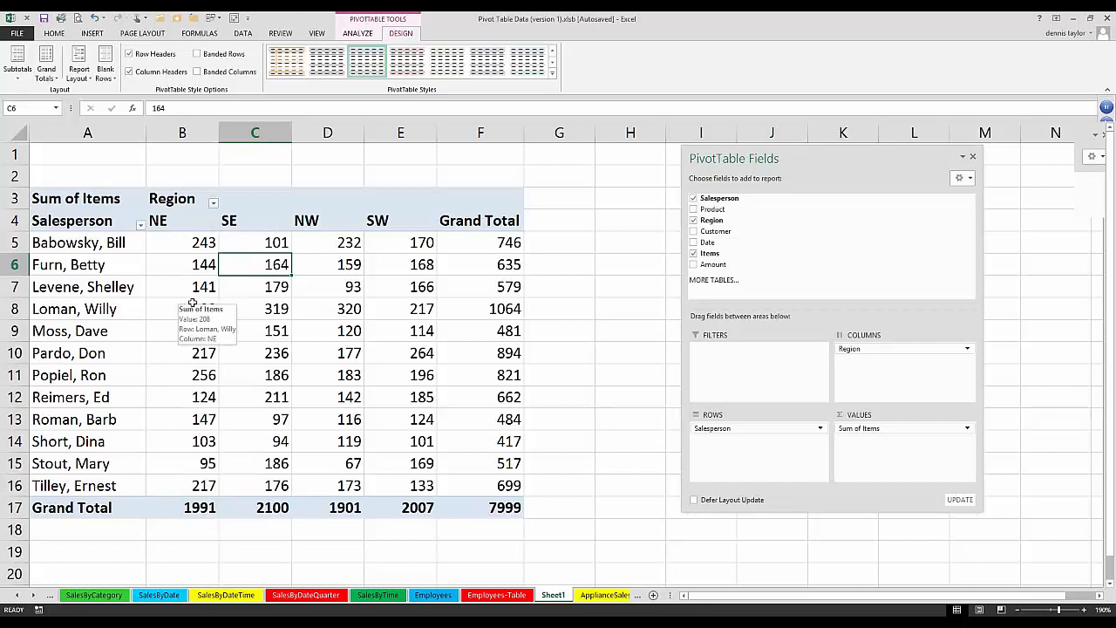
Group the NE and SE region labels and name the group East
left_click(174, 224)
left_click(235, 218, "shift")
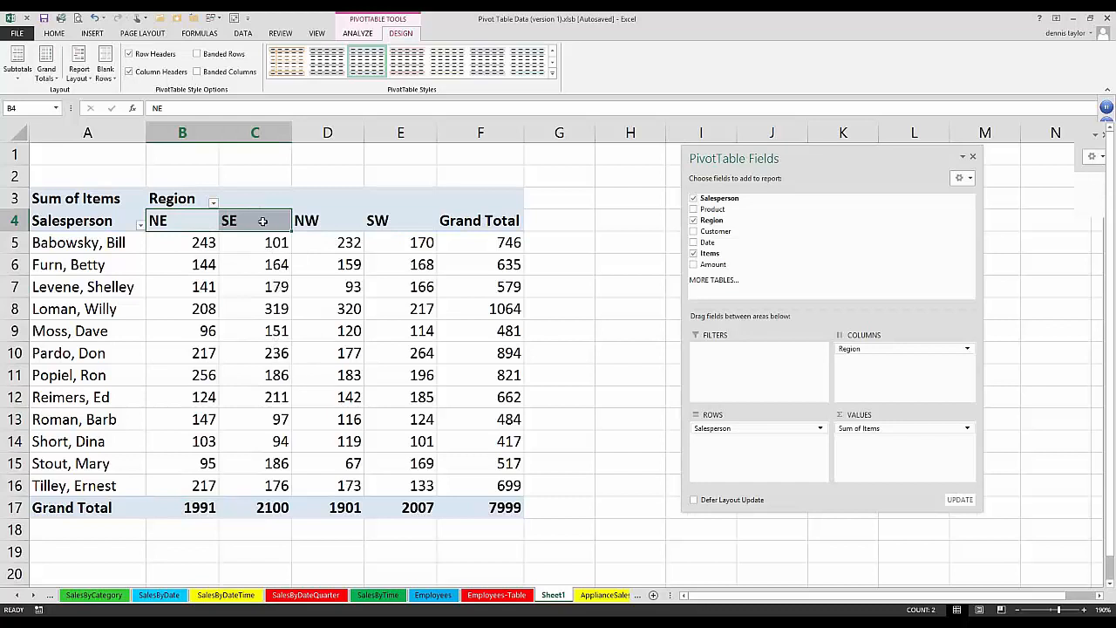
right_click(261, 222)
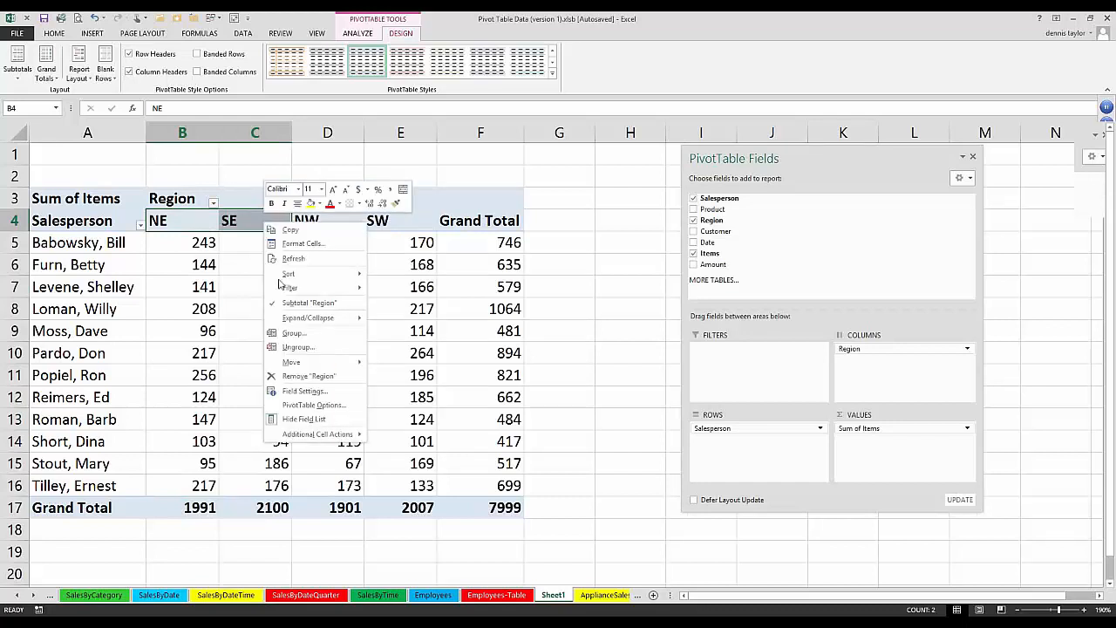
left_click(285, 333)
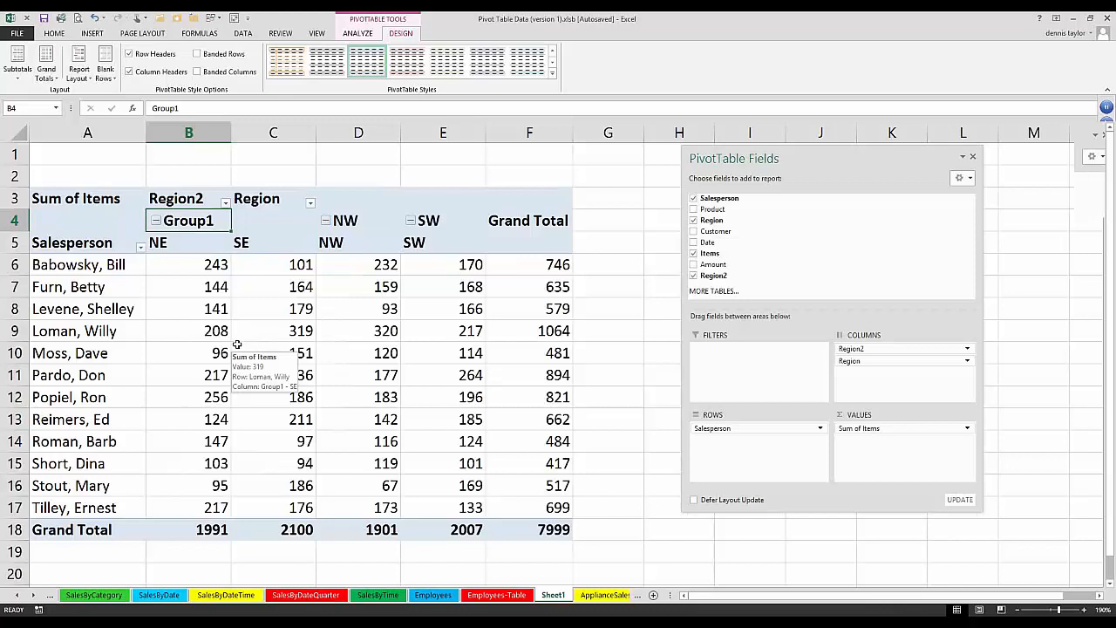
type("East")
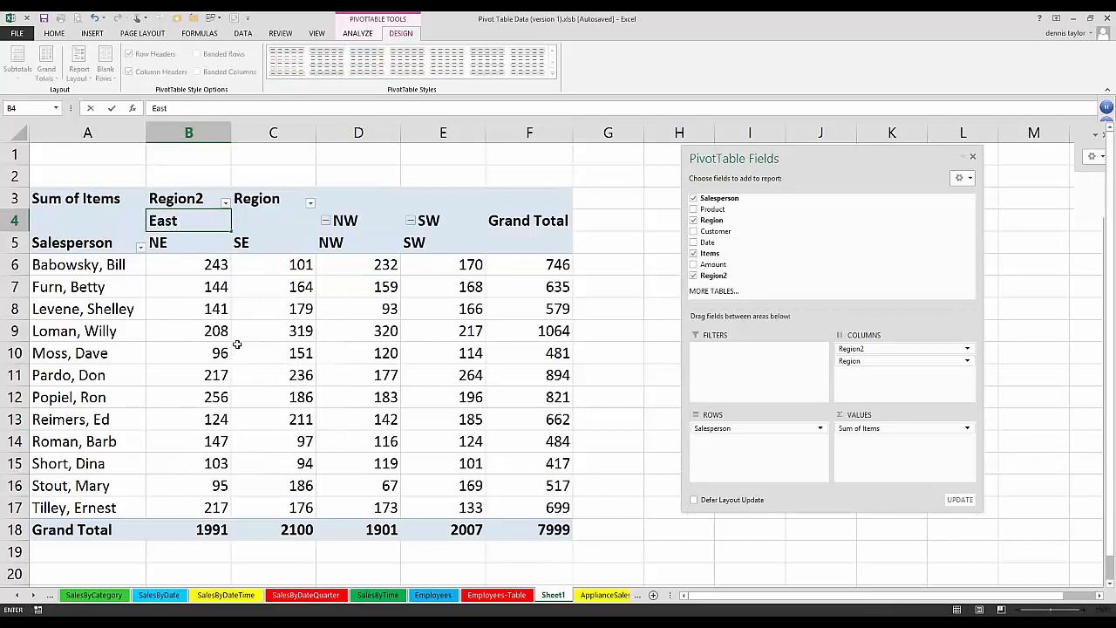
key("Return")
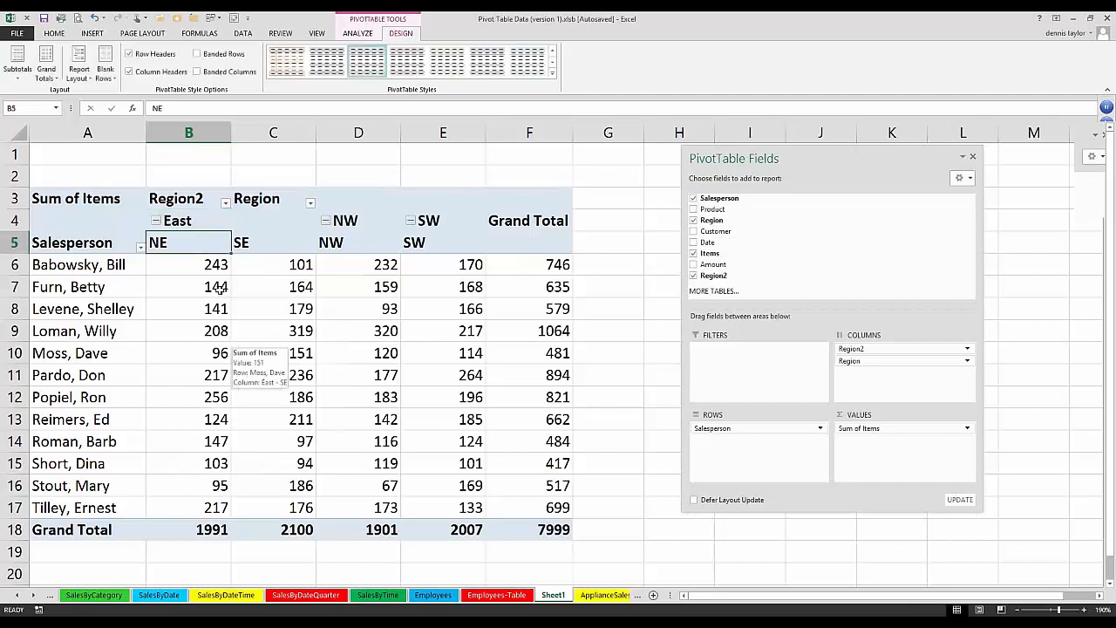
Collapse the East group to check its grand total, and expand it again to show NE and SE
left_click(156, 221)
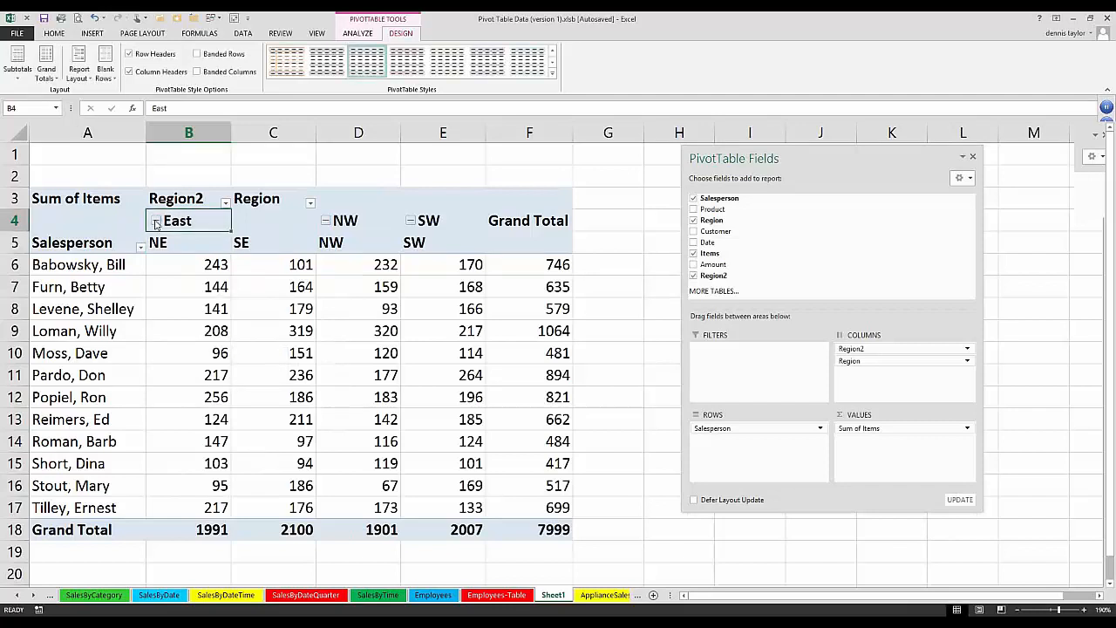
left_click(177, 528)
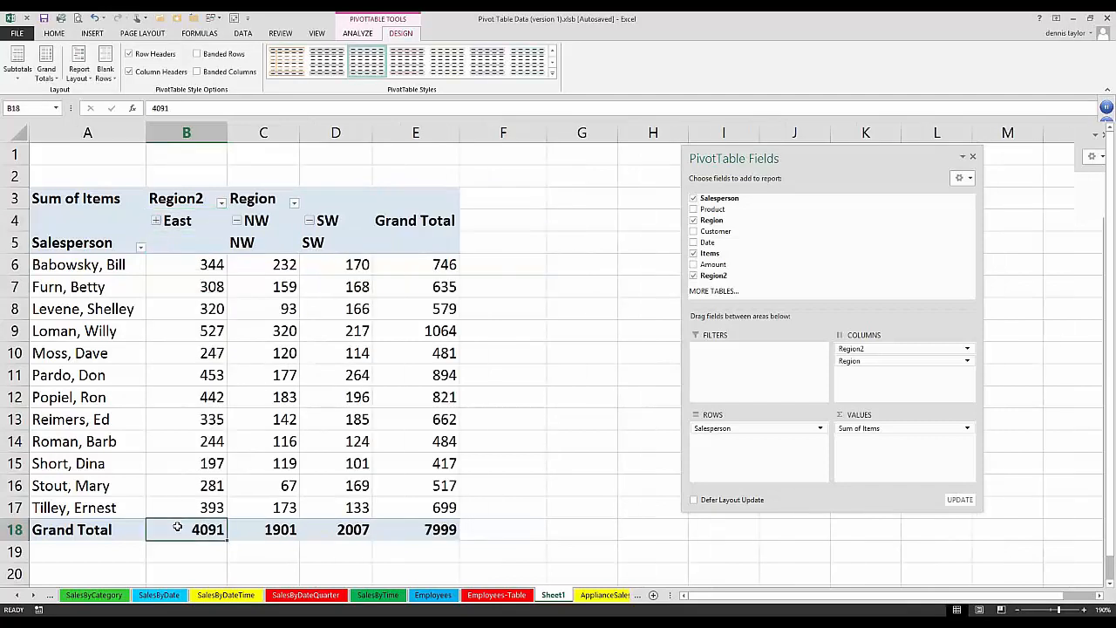
left_click(157, 222)
left_click_drag(162, 243, 255, 244)
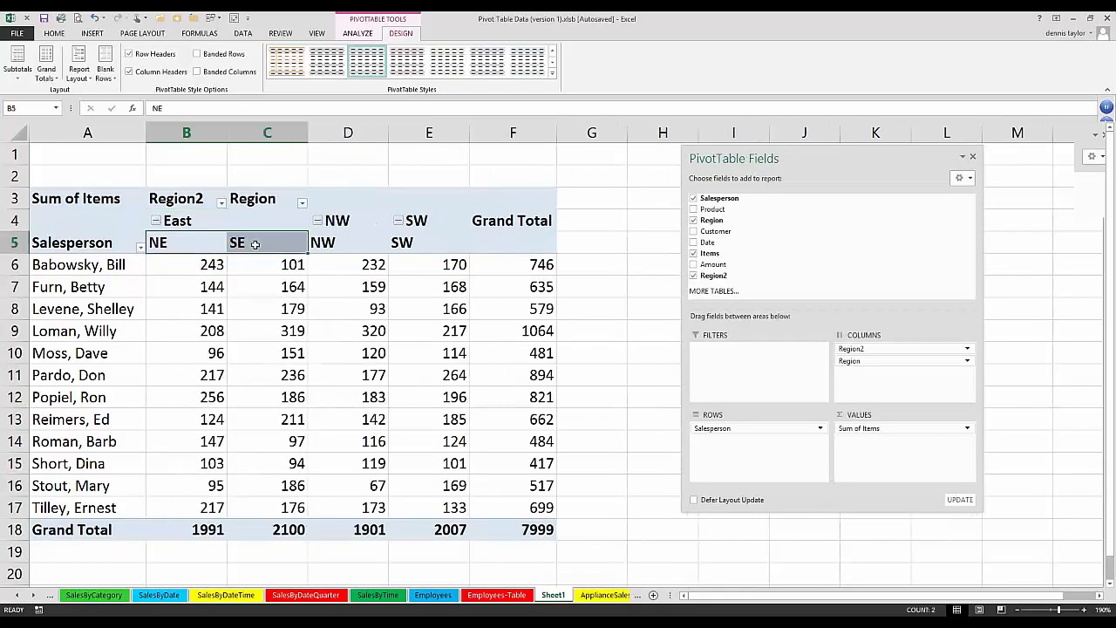
Group the NW and SW region labels and name the group West
left_click(334, 243)
left_click(408, 245, "shift")
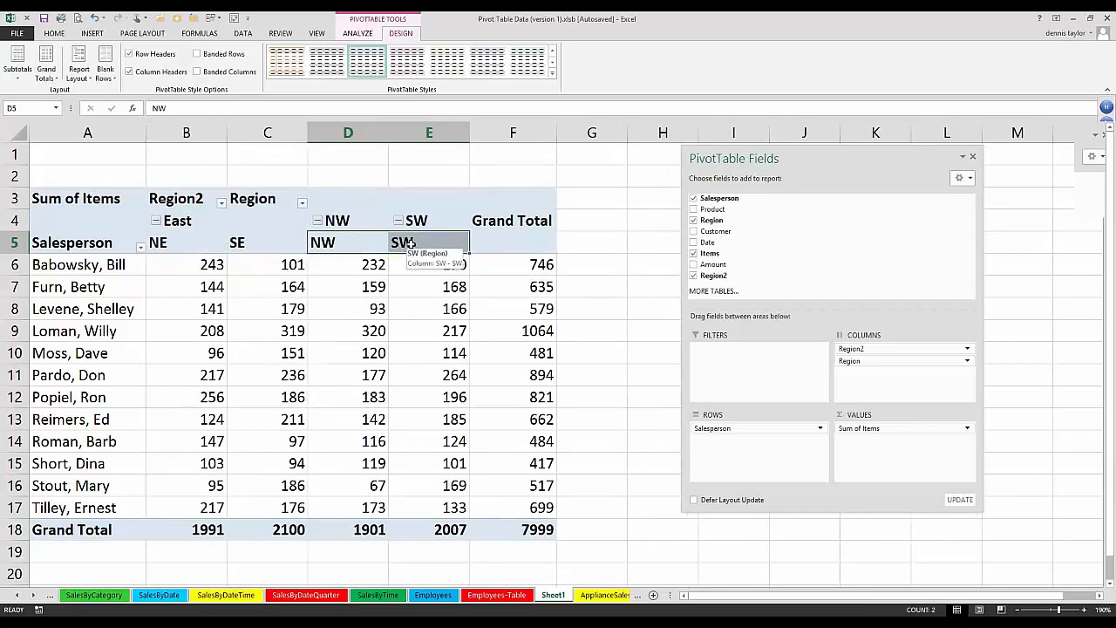
right_click(409, 243)
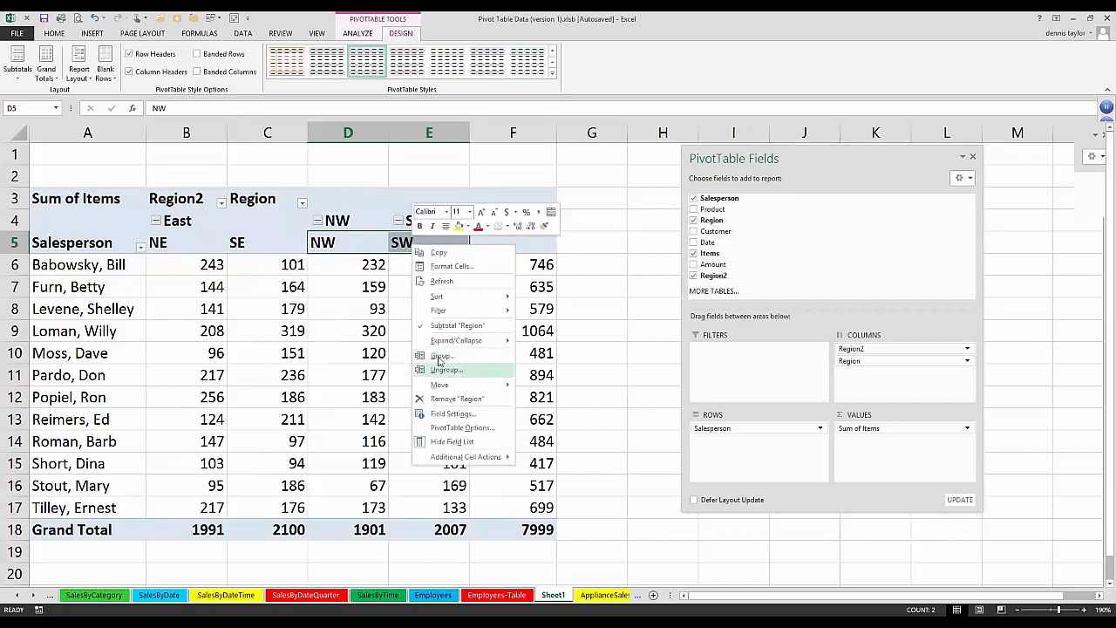
left_click(439, 356)
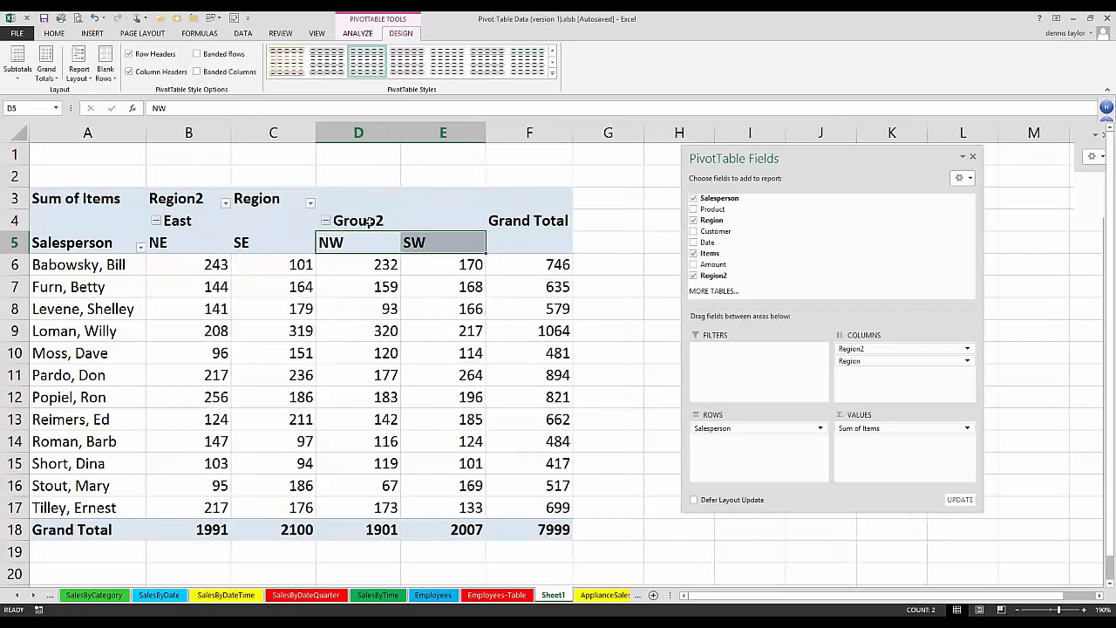
left_click(347, 221)
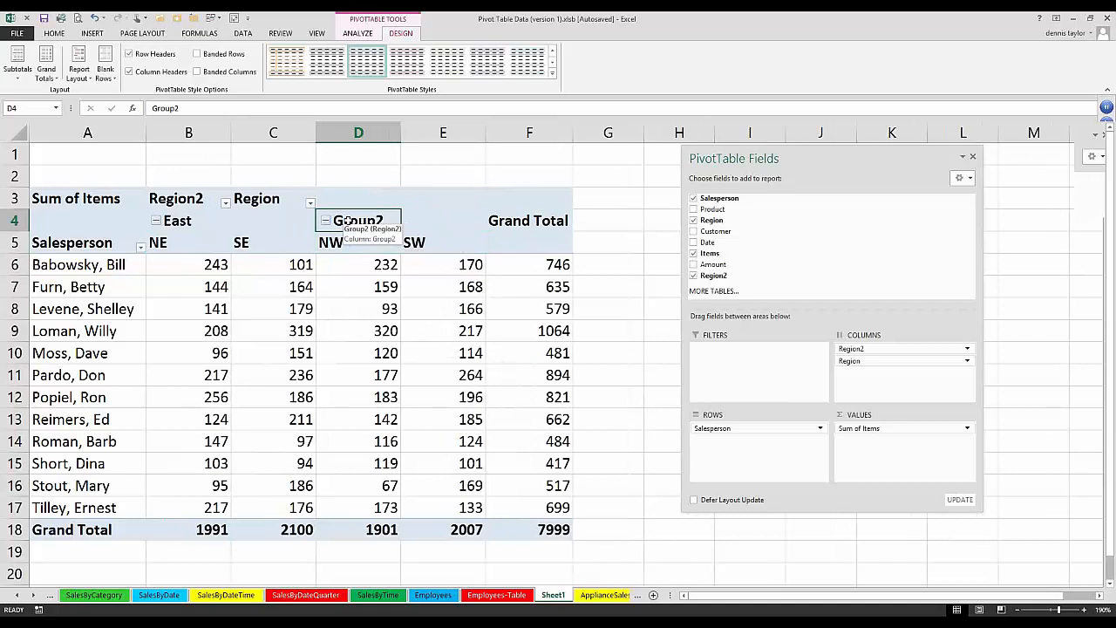
type("West")
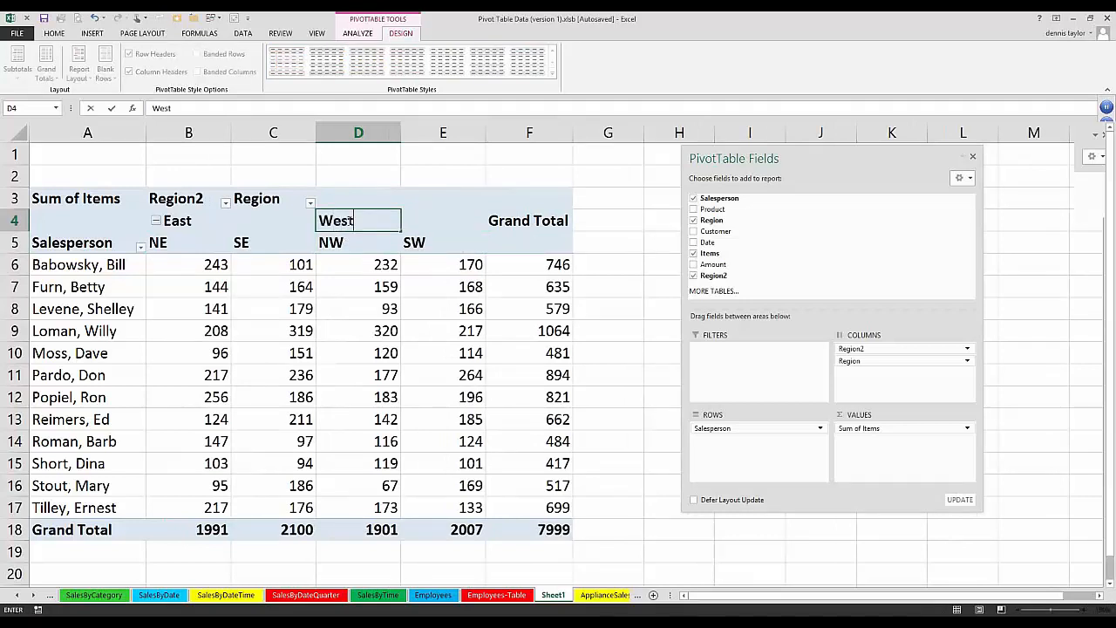
key("Return")
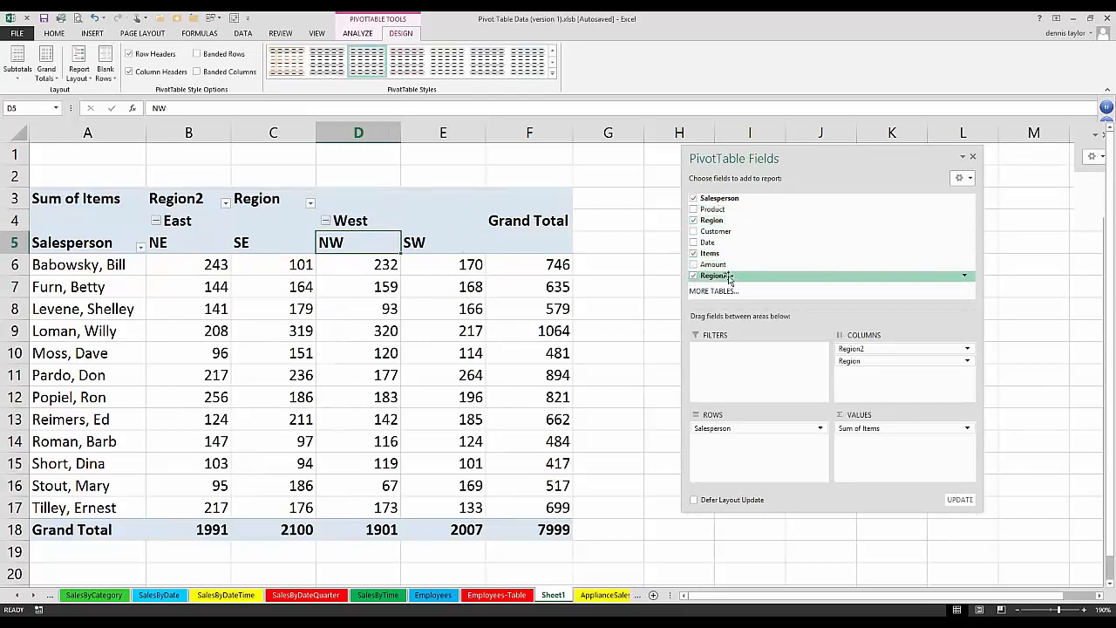
Rename the Region2 field in the pivot table as East-West
left_click(186, 199)
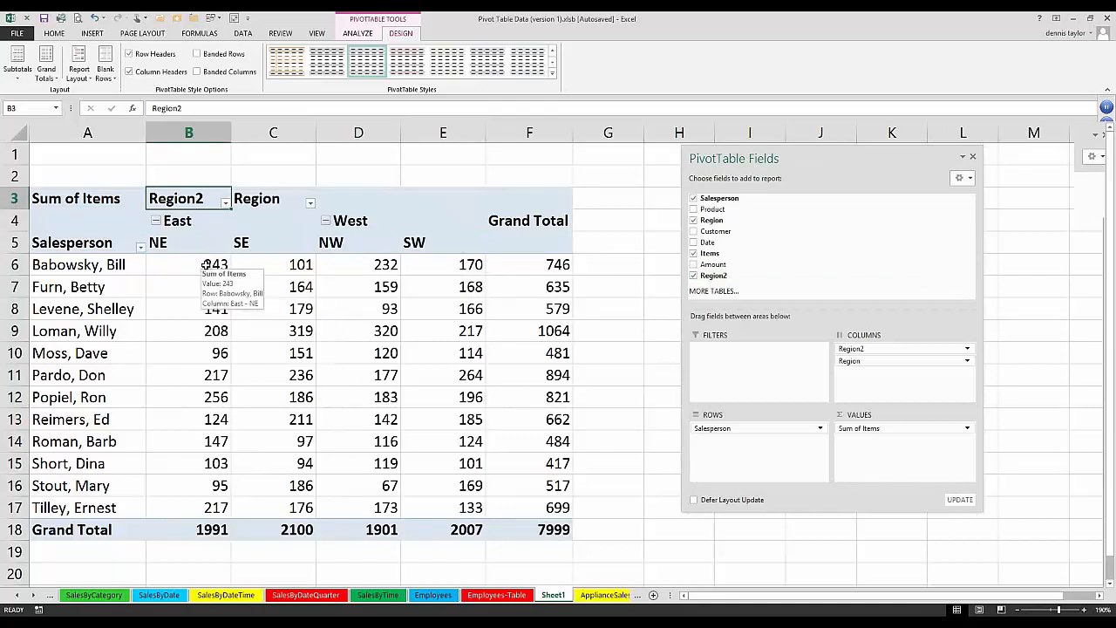
type("East")
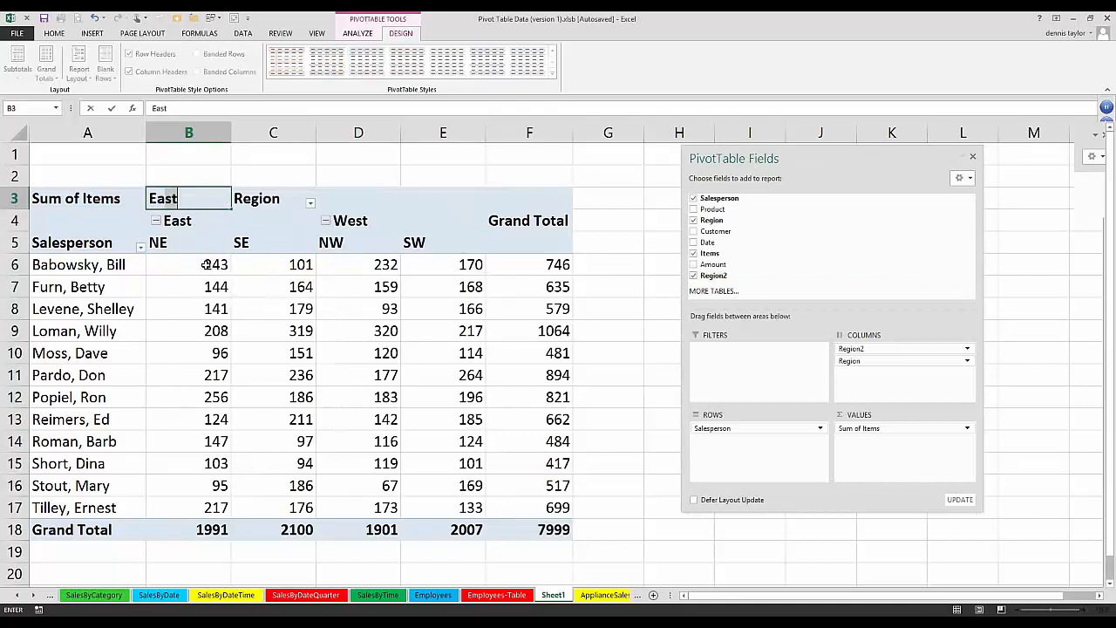
type("-West")
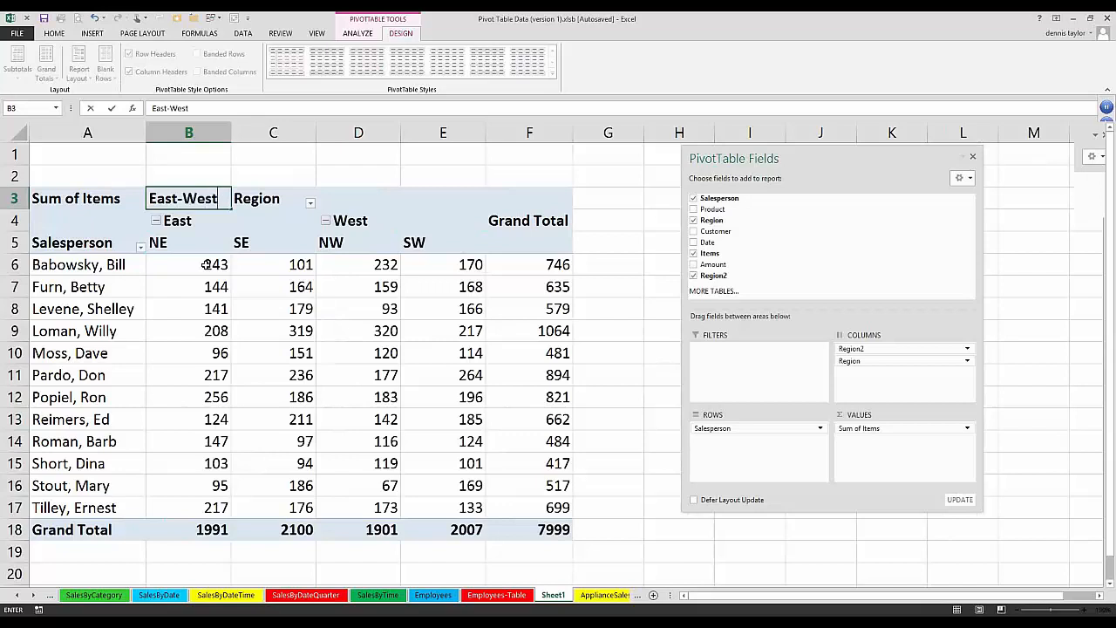
key("Return")
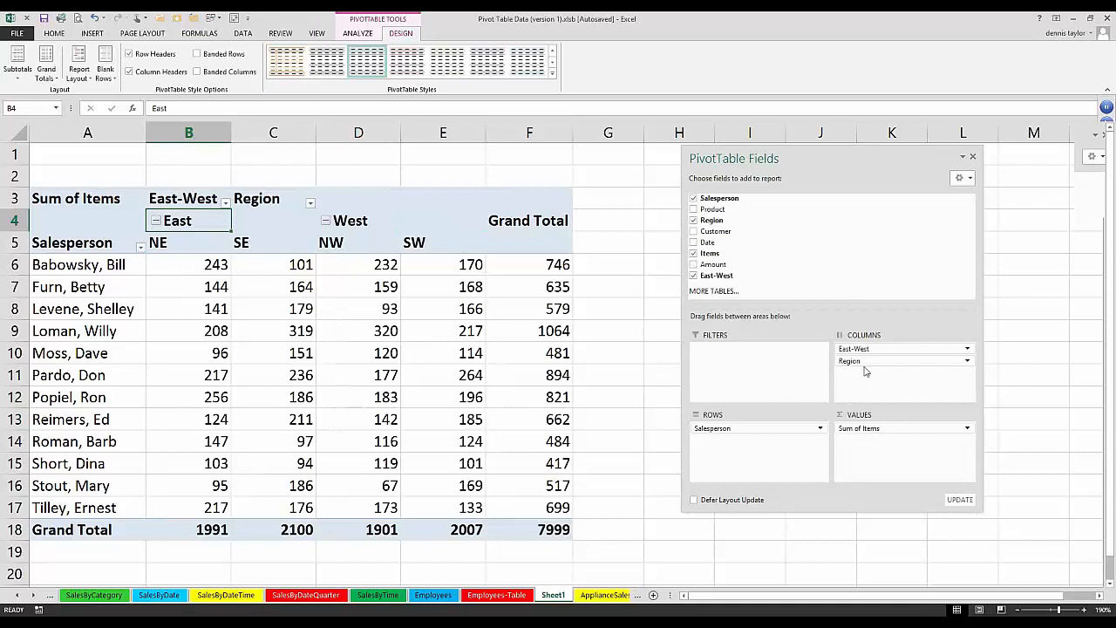
Move the Region field to the filters, and return it to the columns ahead of East-West
left_click_drag(865, 368, 743, 359)
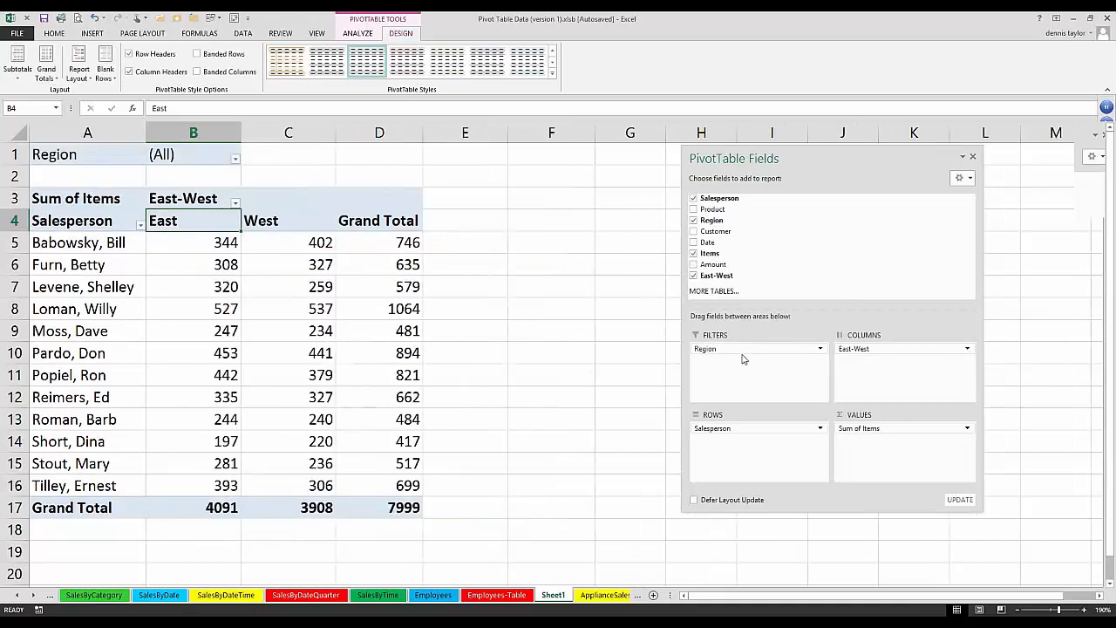
left_click_drag(738, 350, 870, 373)
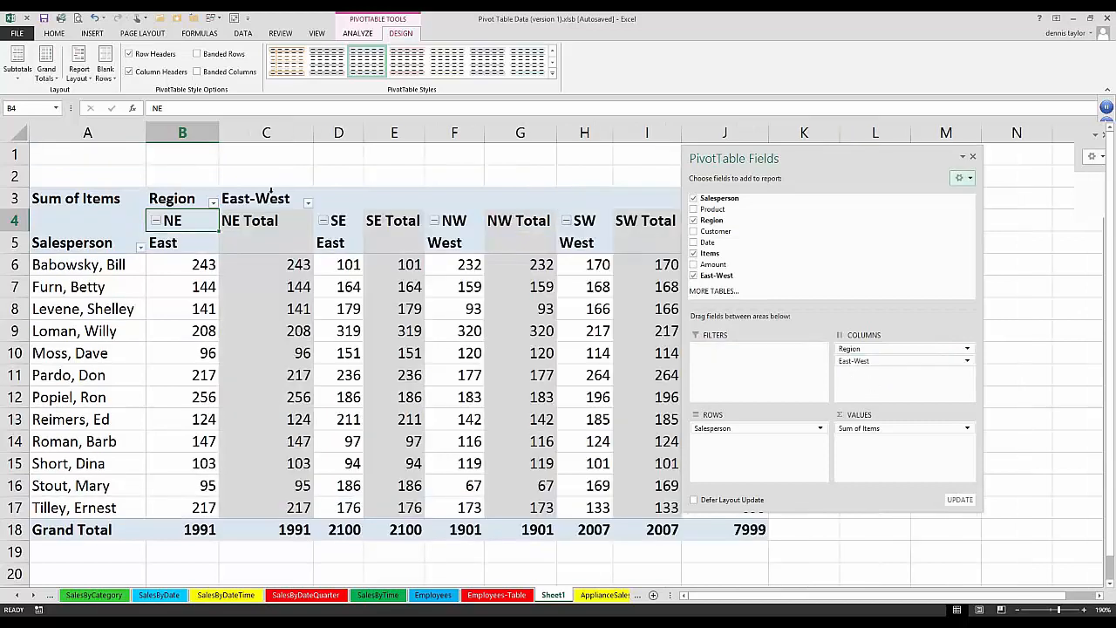
Collapse the SE, NW, SW and NE regions to hide their East-West details
left_click(327, 223)
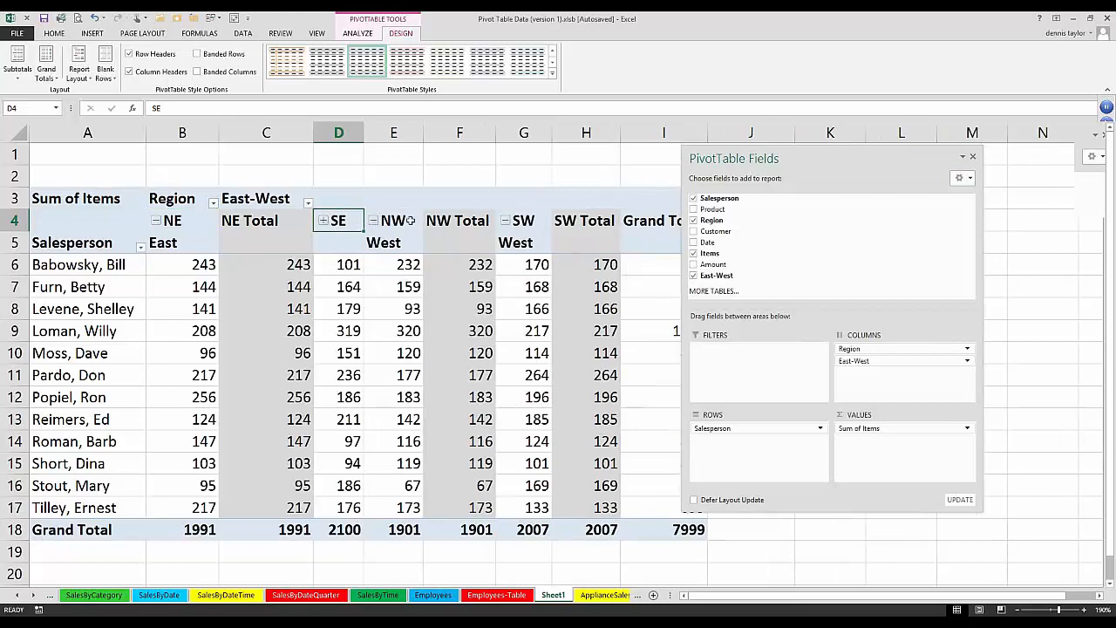
left_click(373, 220)
left_click(433, 221)
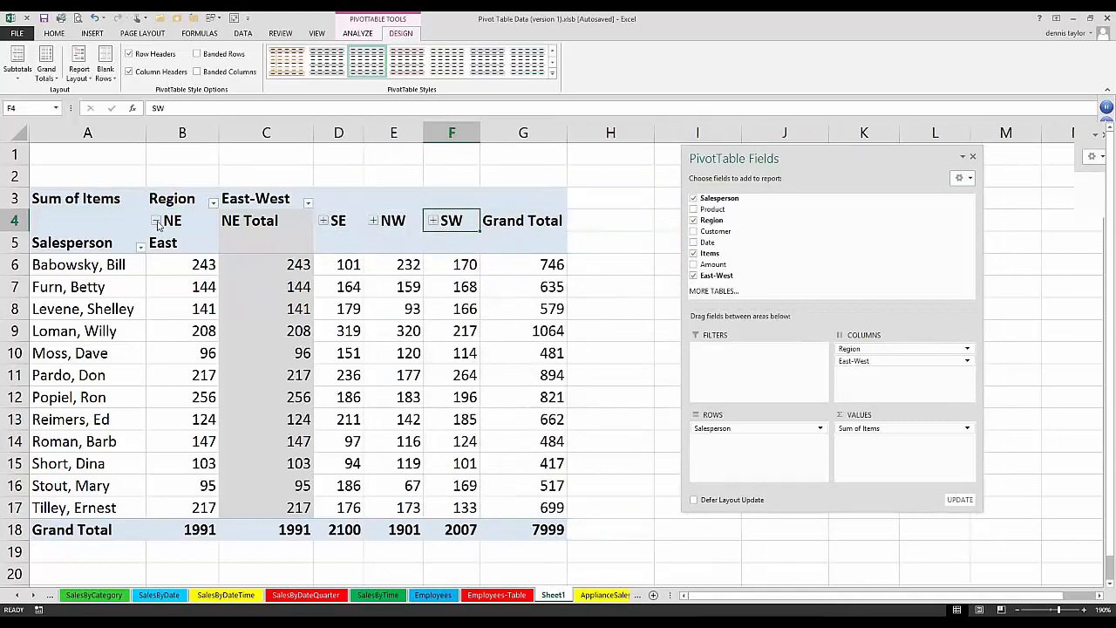
left_click(155, 221)
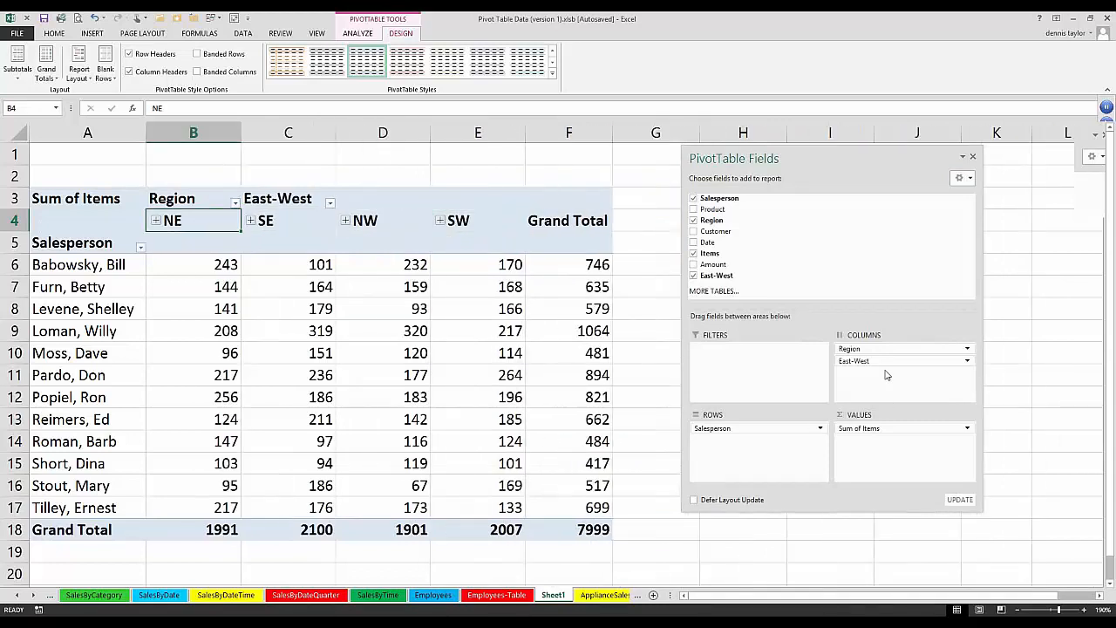
Put East-West ahead of Region in the columns, and collapse the West and East groups
left_click_drag(884, 349, 884, 377)
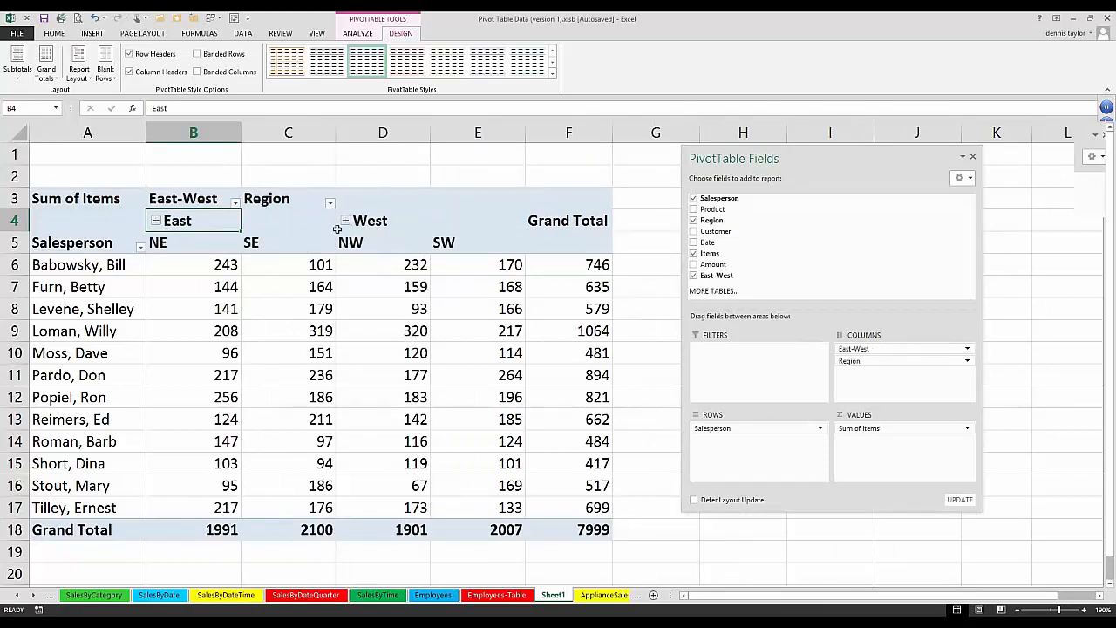
left_click(349, 224)
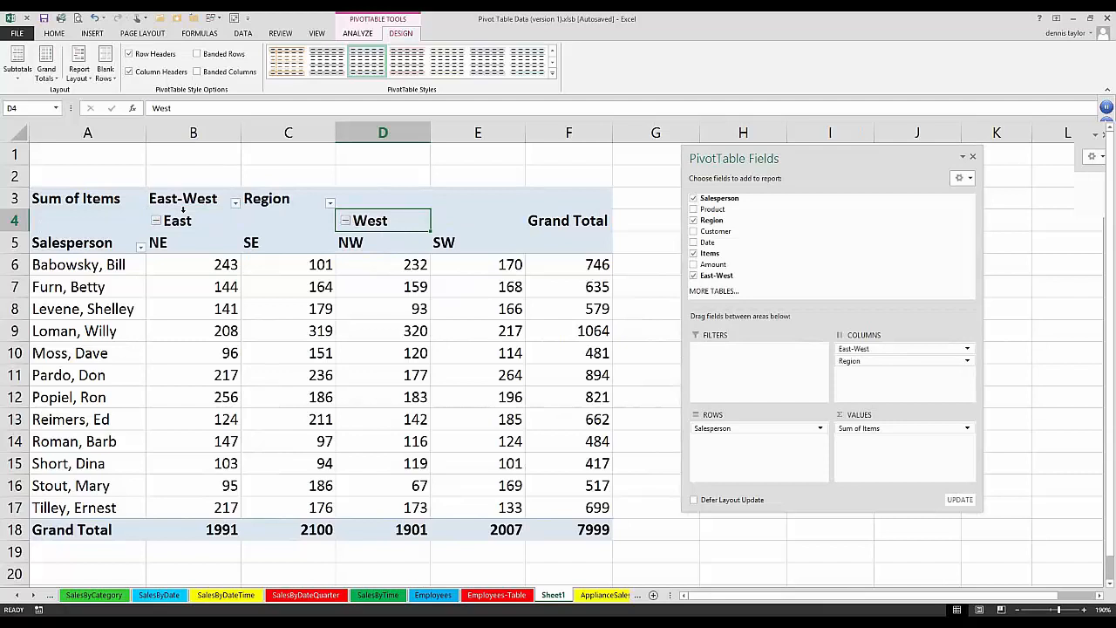
left_click(154, 221)
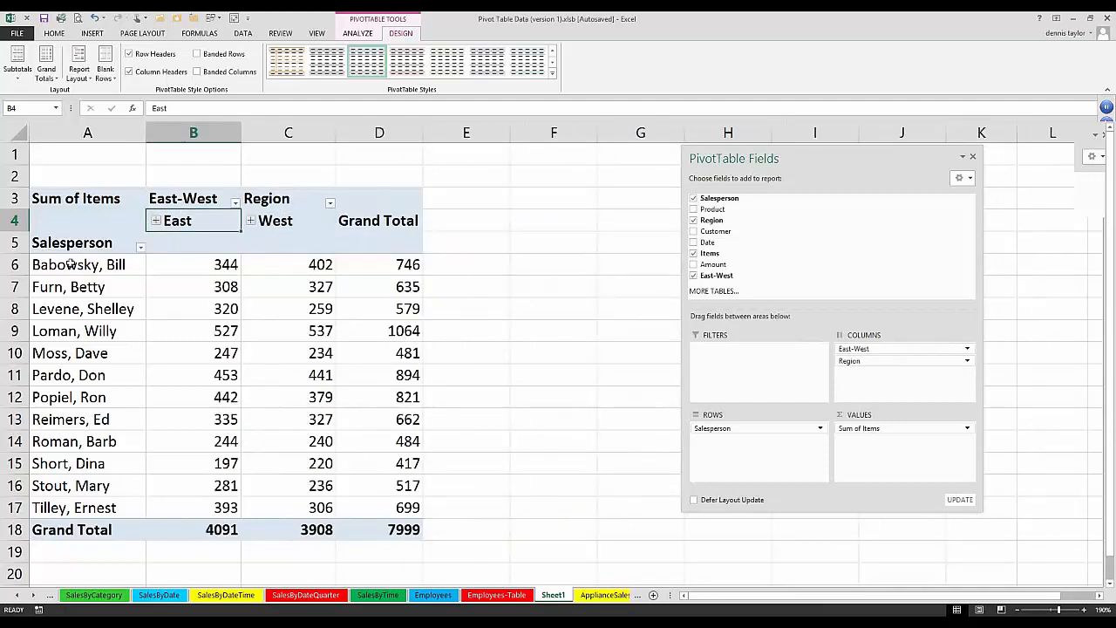
Move the salesperson in row 11 up one position, directly below the salesperson in row 9
left_click_drag(71, 263, 85, 319)
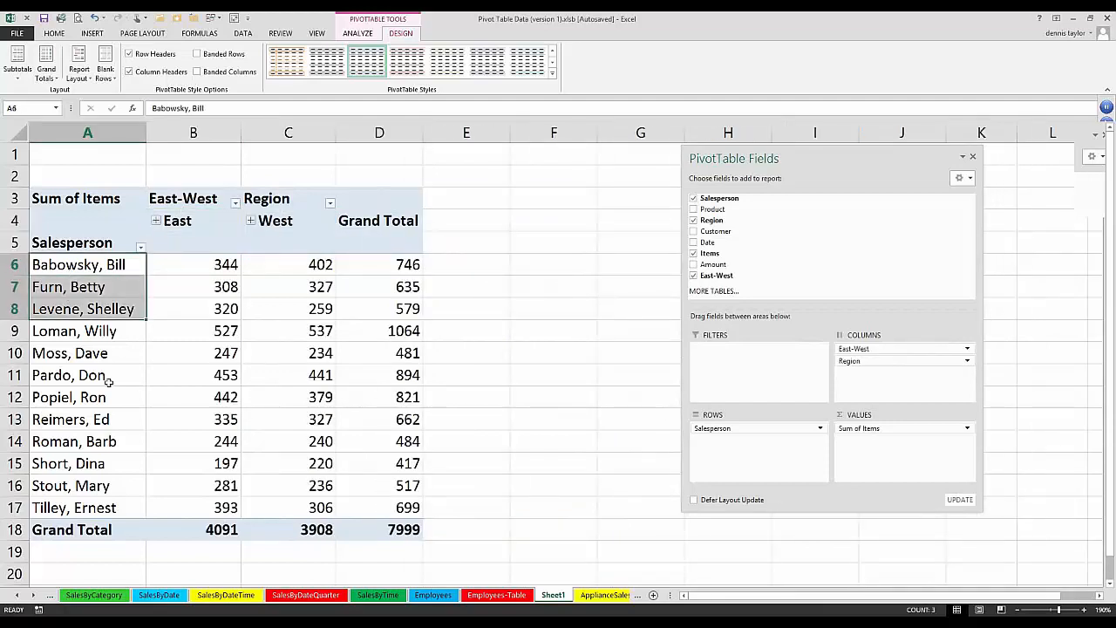
left_click(86, 303)
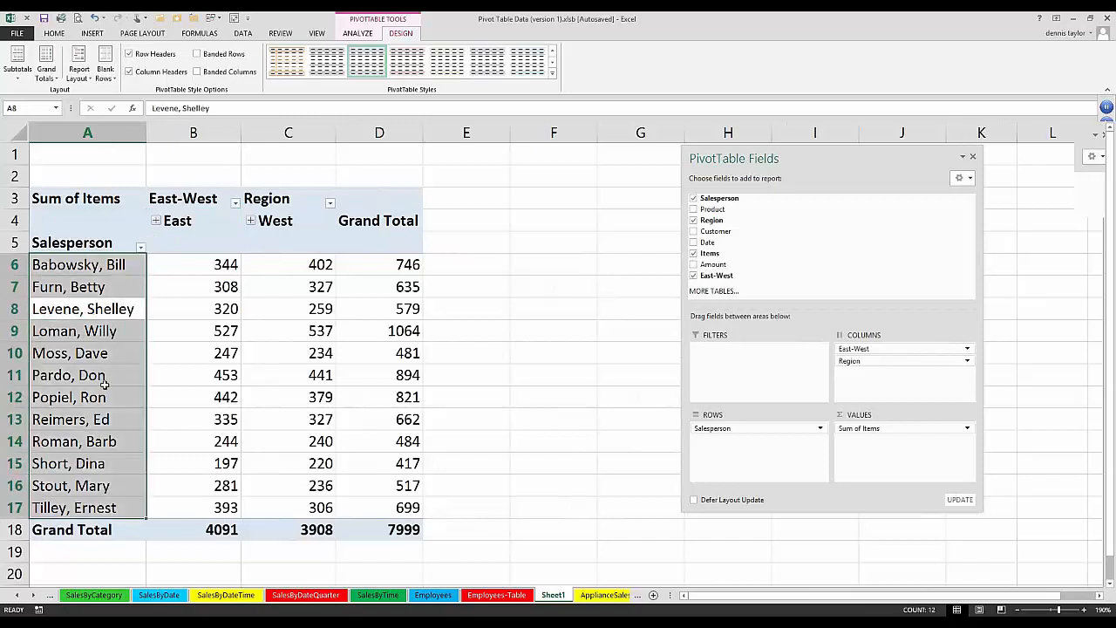
left_click(103, 383)
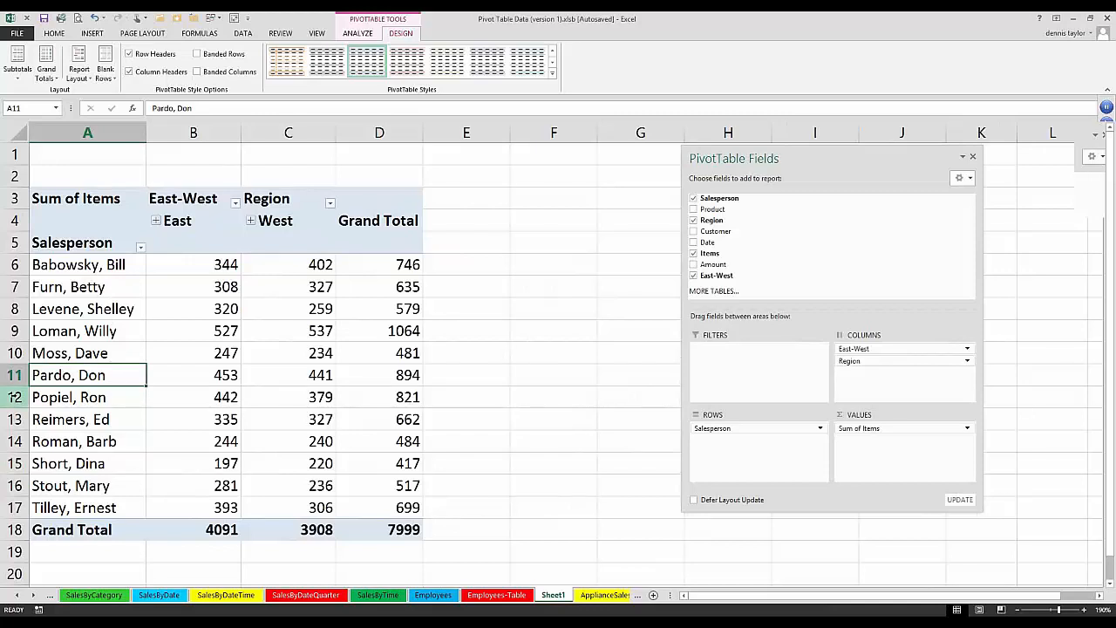
left_click(110, 330)
left_click(112, 375)
left_click_drag(120, 388, 119, 341)
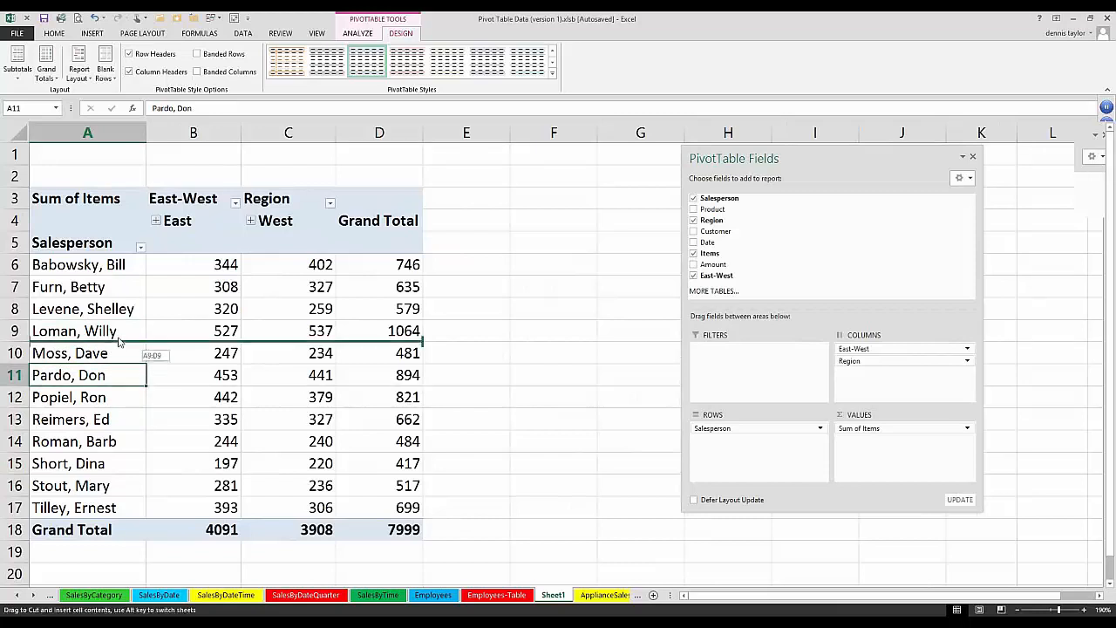
left_click_drag(120, 341, 51, 375)
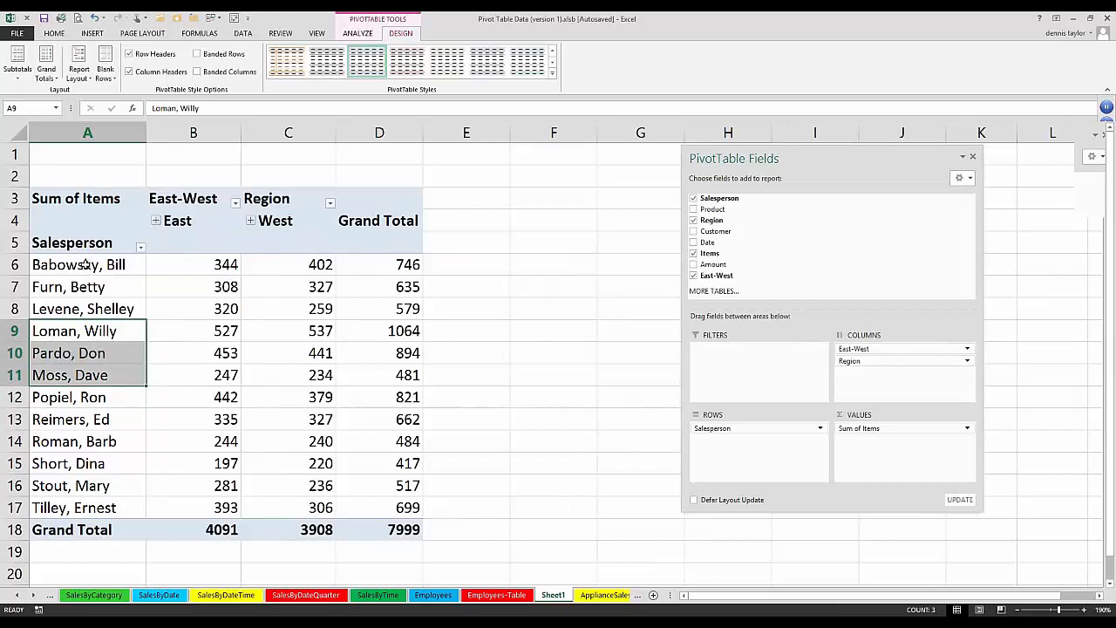
Group the first three salespeople, in rows 6 to 8
left_click_drag(85, 264, 80, 305)
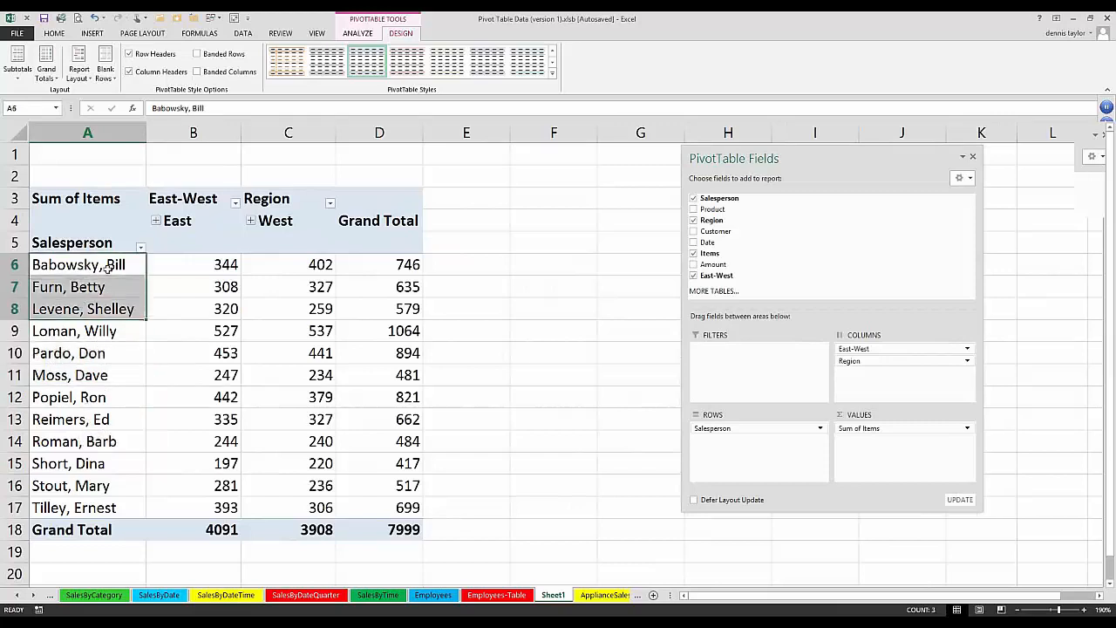
left_click(82, 507, "shift")
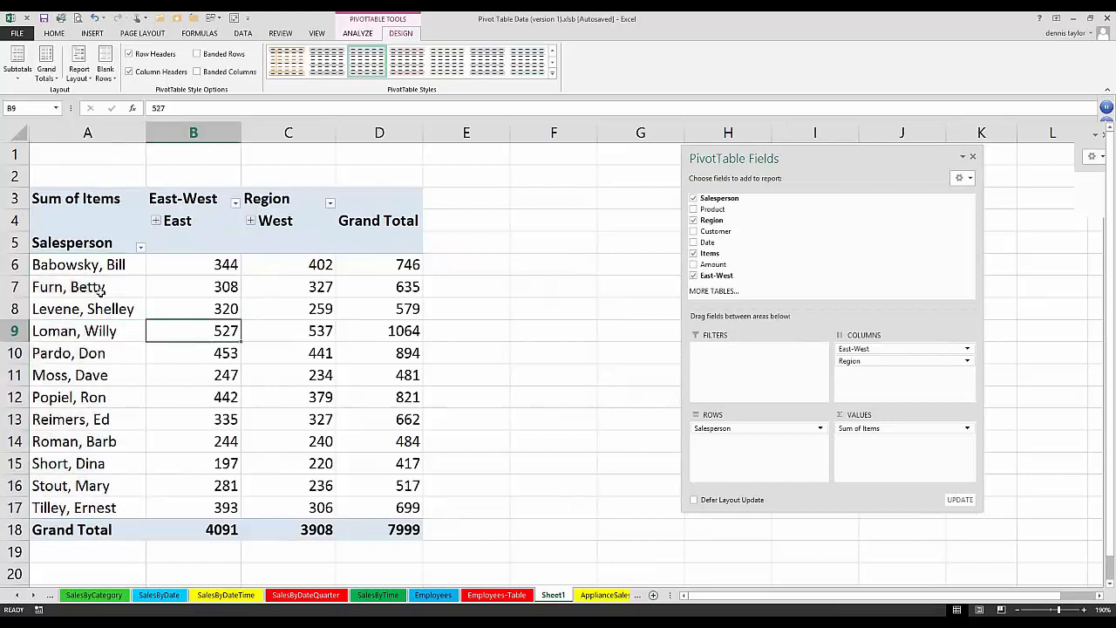
left_click_drag(100, 265, 99, 308)
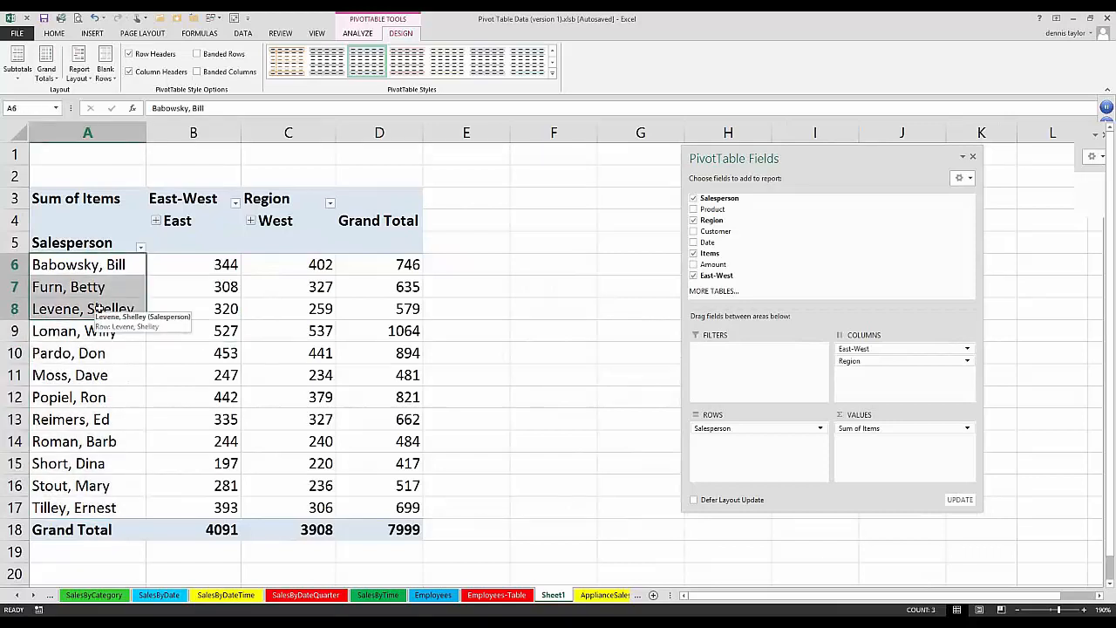
right_click(98, 309)
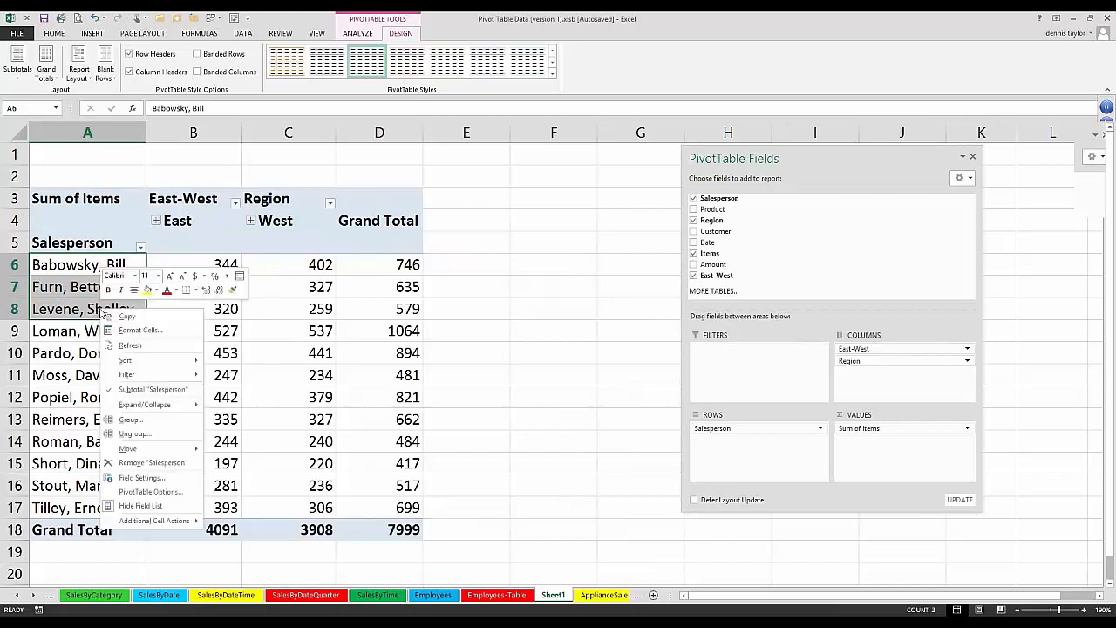
left_click(139, 415)
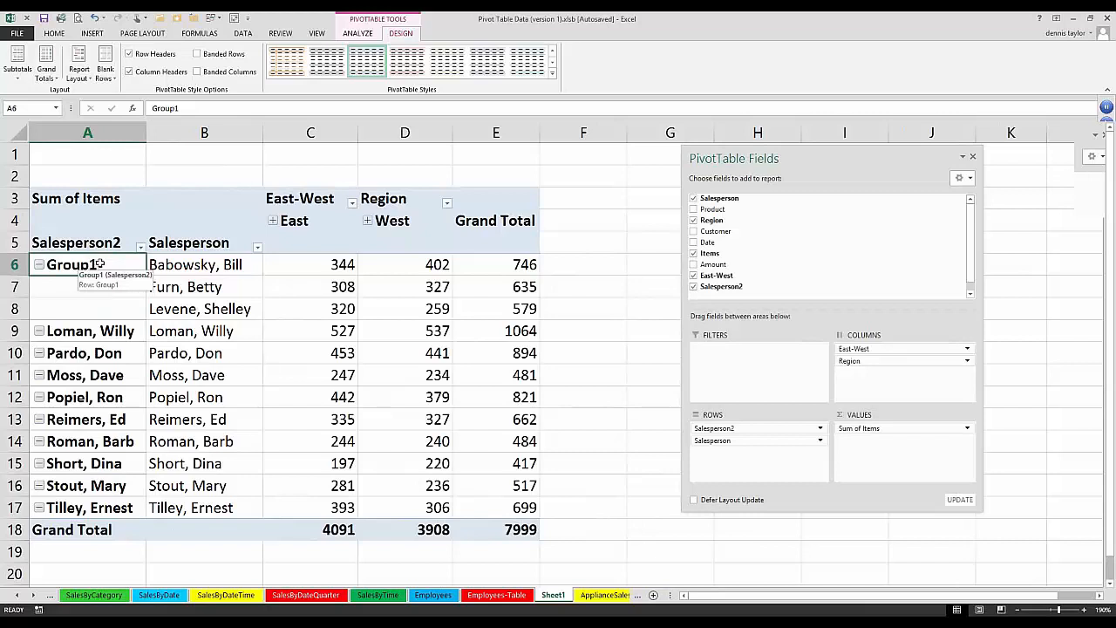
Collapse the new salesperson group to check its totals, and expand it again
left_click(39, 265)
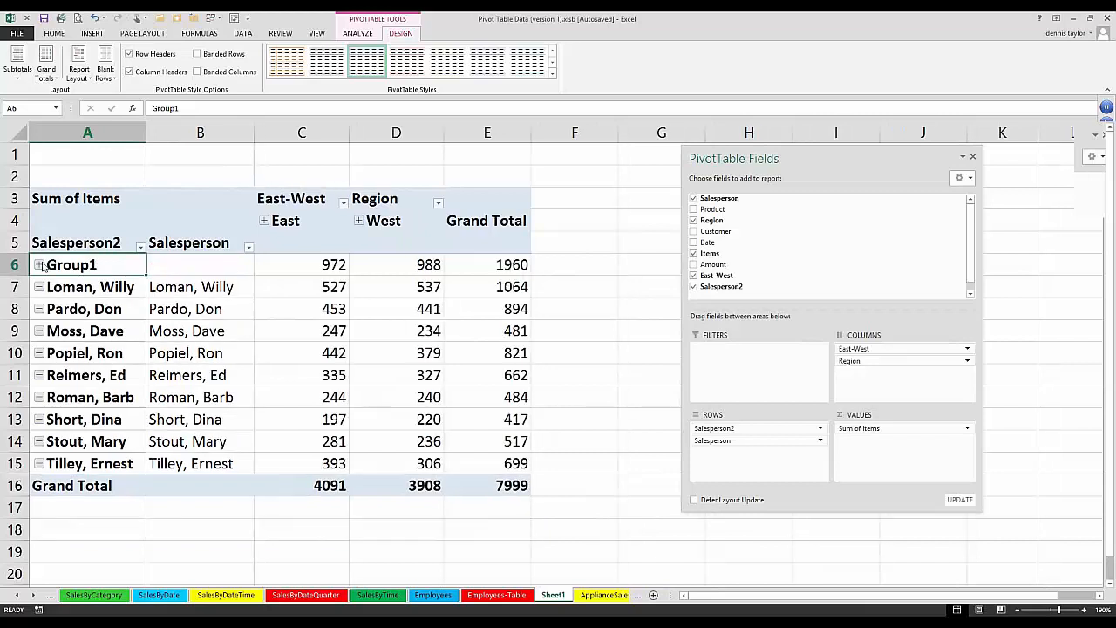
double_click(61, 262)
left_click(61, 261)
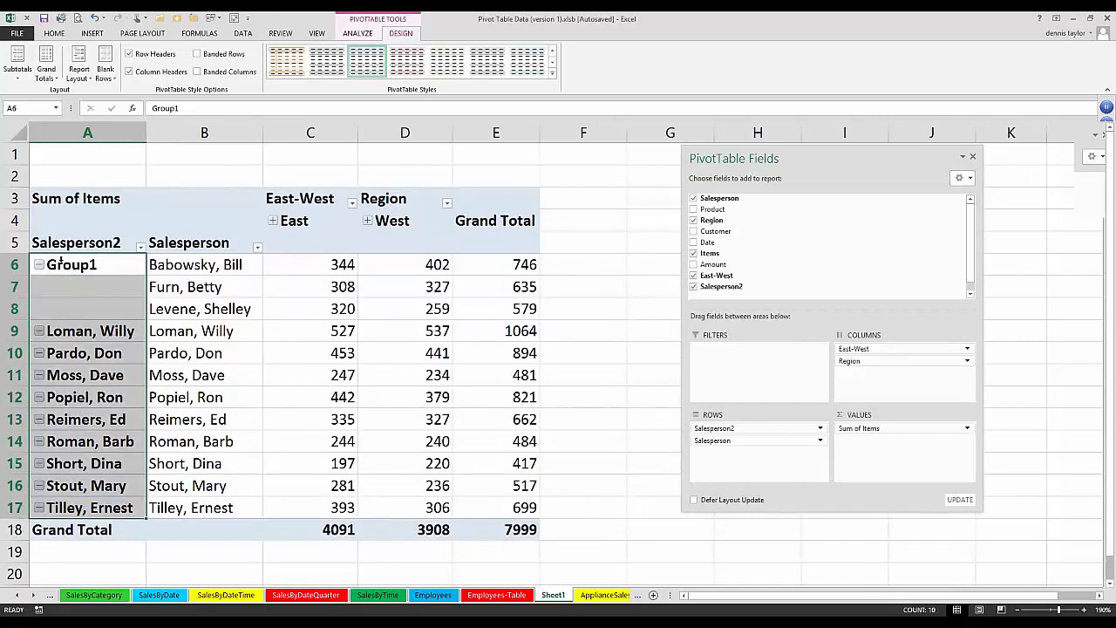
Name the salesperson group New York, and collapse and expand it to check the grouping
left_click(89, 264)
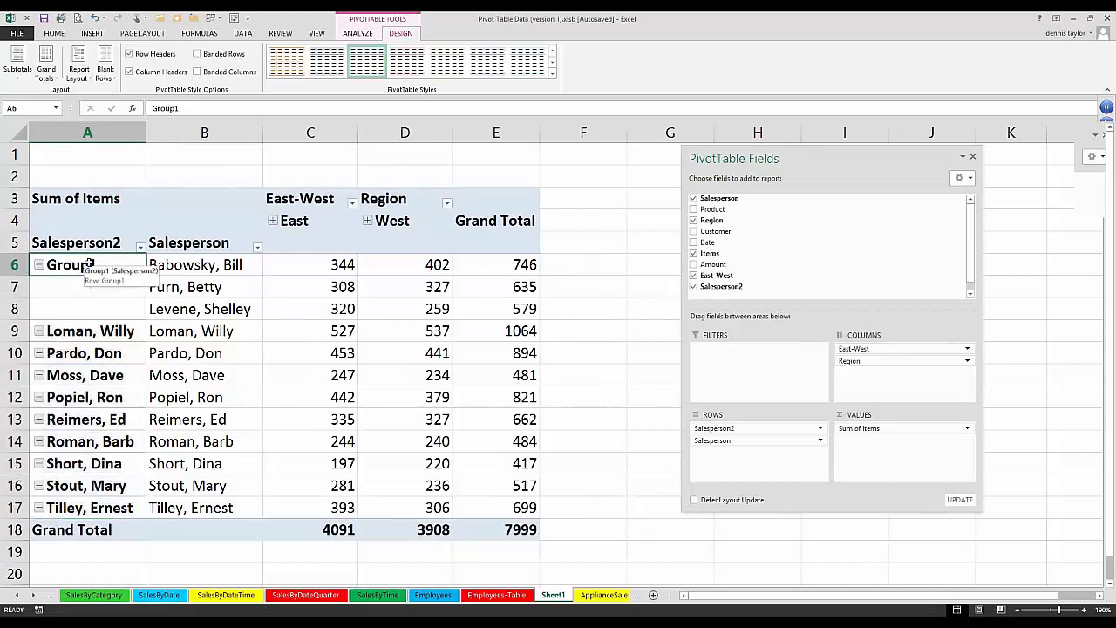
type("New Y")
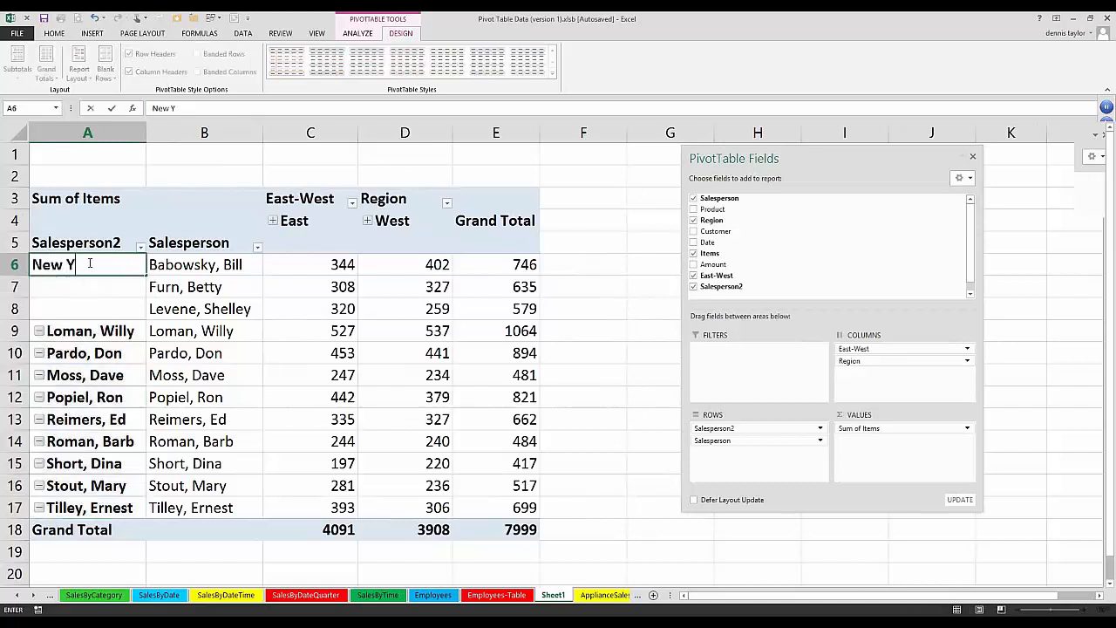
type("ork")
key("Return")
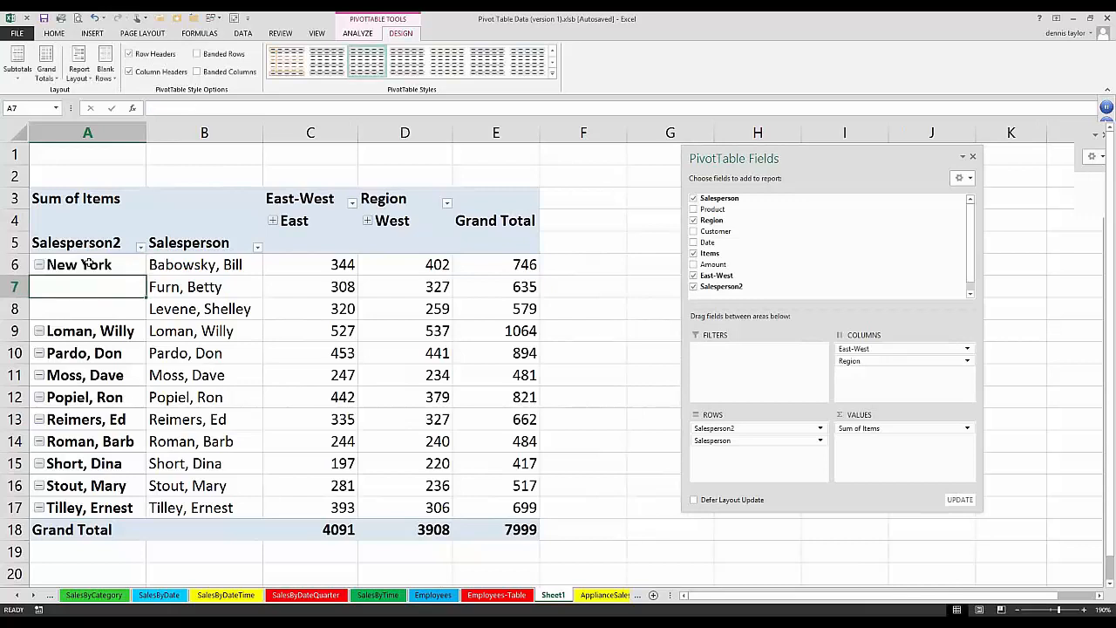
left_click(39, 265)
left_click(39, 265)
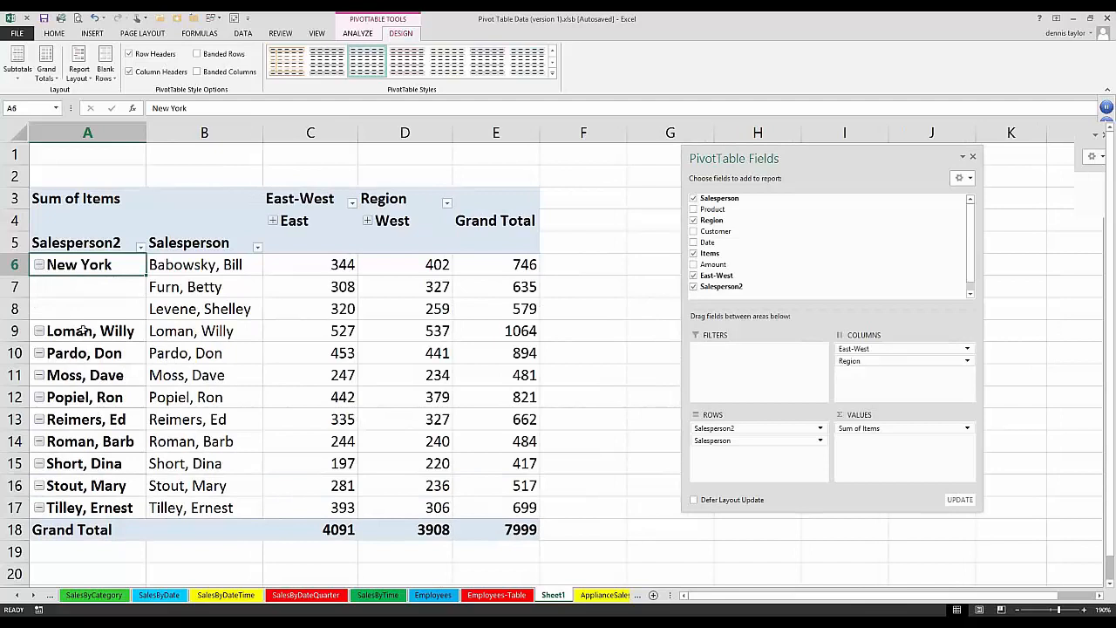
Group the three salespeople in rows 9 to 11 and name the group Ohio
left_click_drag(83, 329, 81, 368)
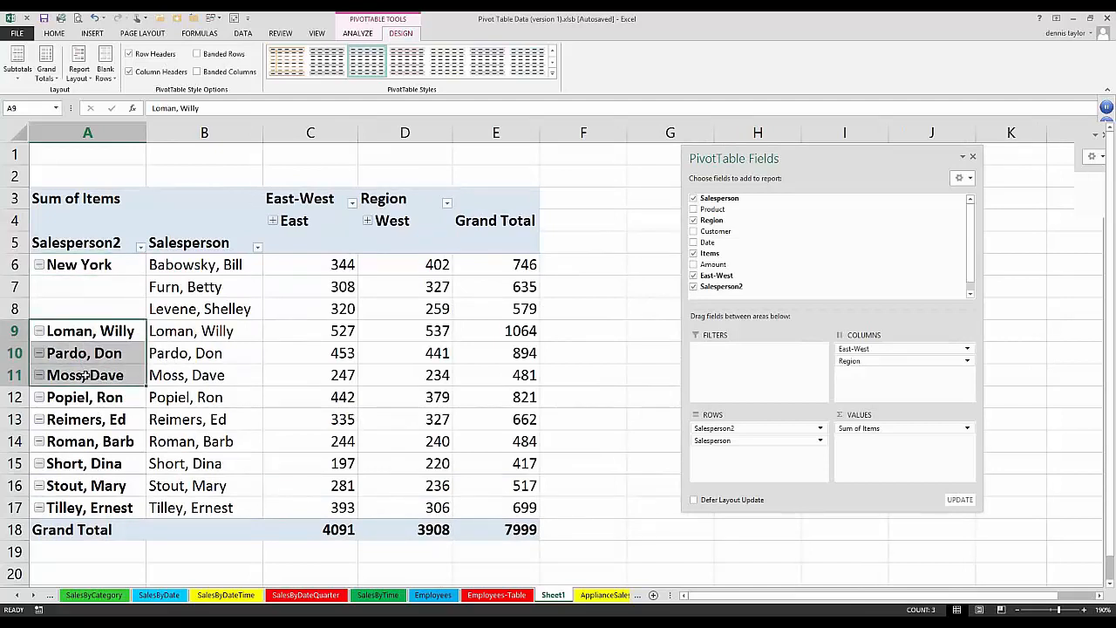
right_click(85, 375)
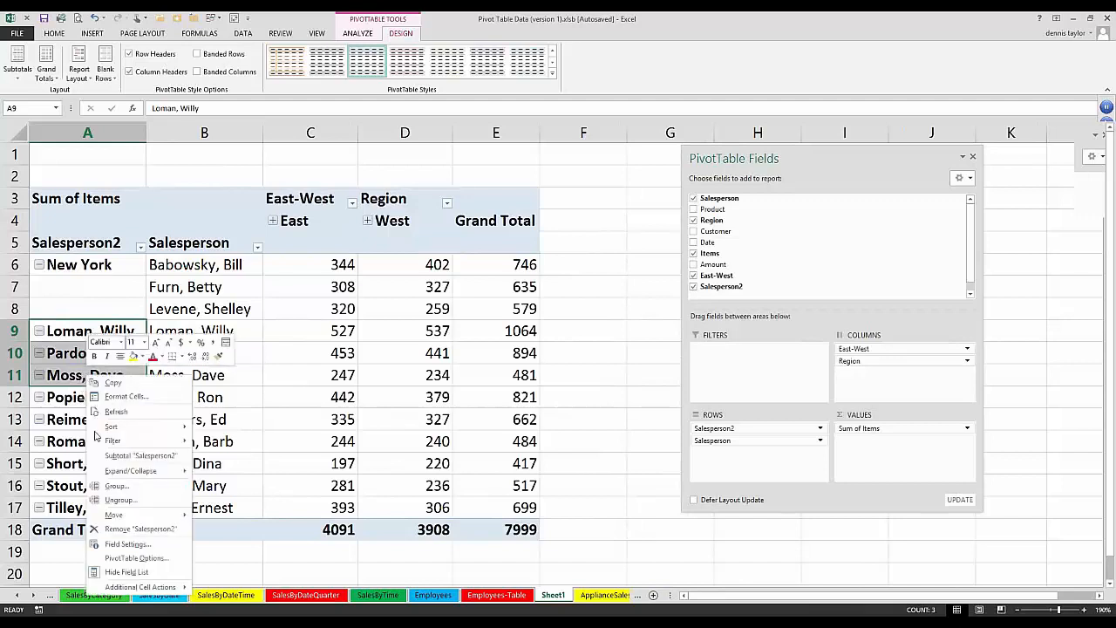
left_click(109, 485)
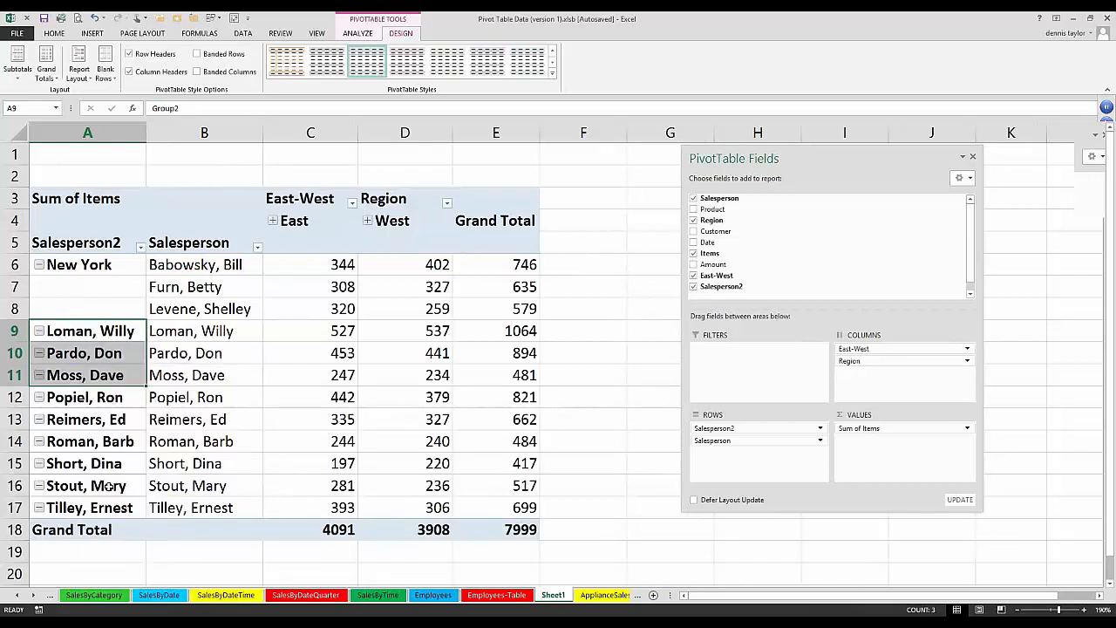
left_click(90, 331)
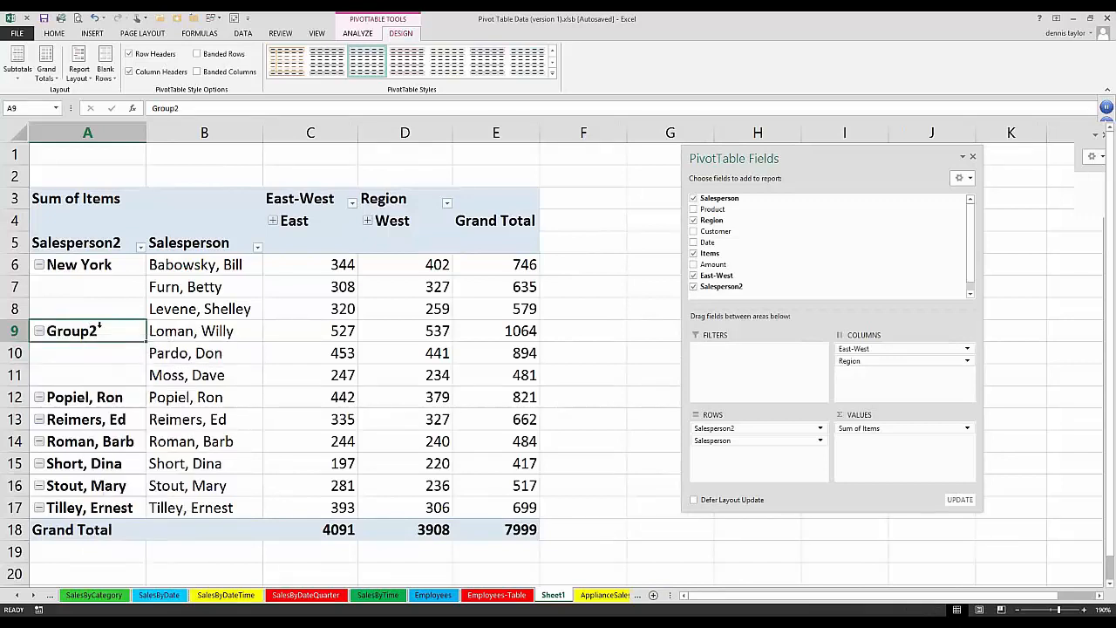
left_click(100, 325)
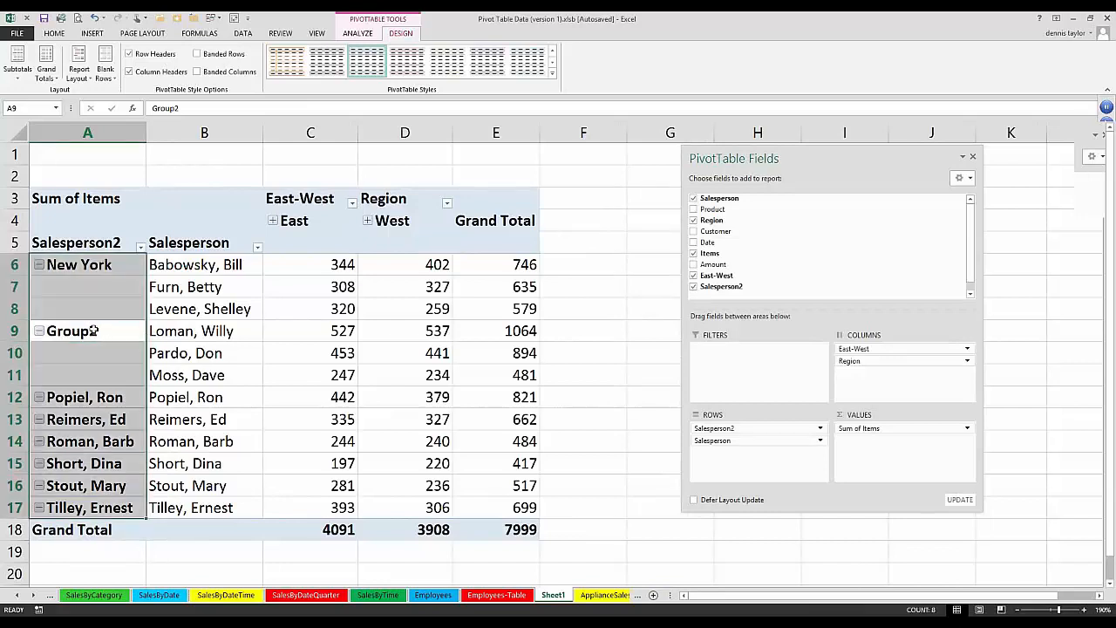
left_click(92, 328)
type("O")
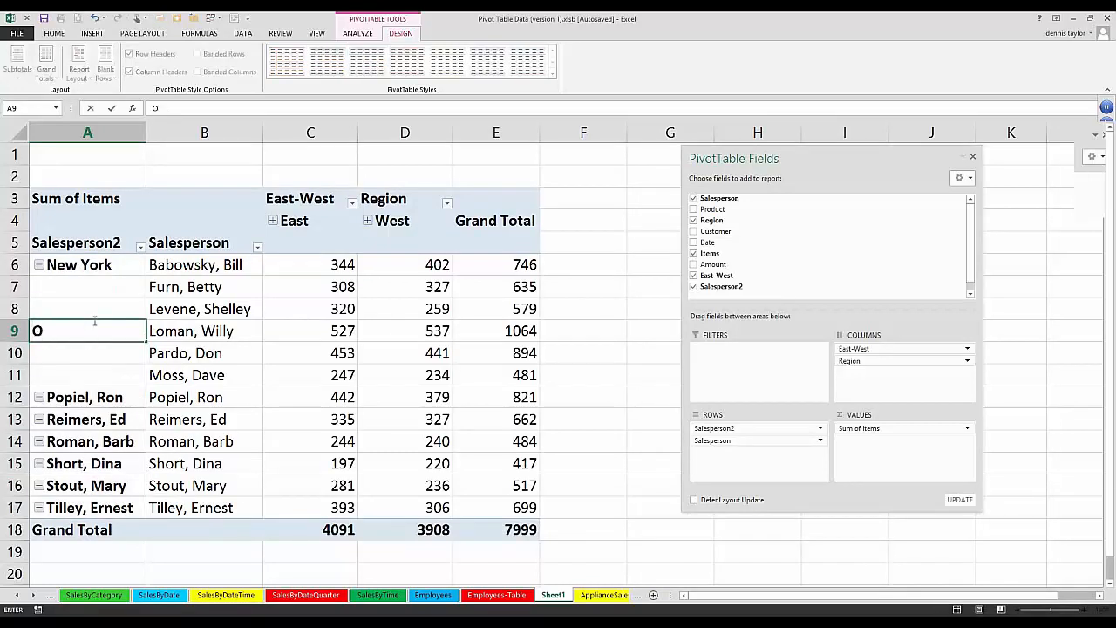
type("hio")
key("Return")
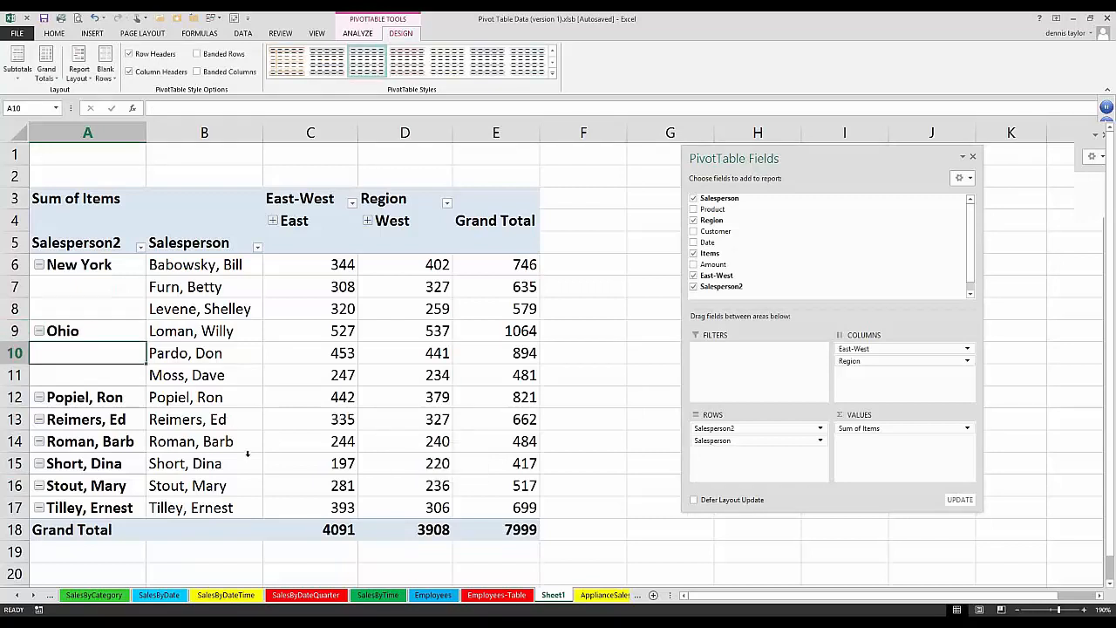
Collapse the Ohio and New York groups to compare their totals, and expand both again
scroll(248, 453, "down", 1)
scroll(35, 292, "up", 1)
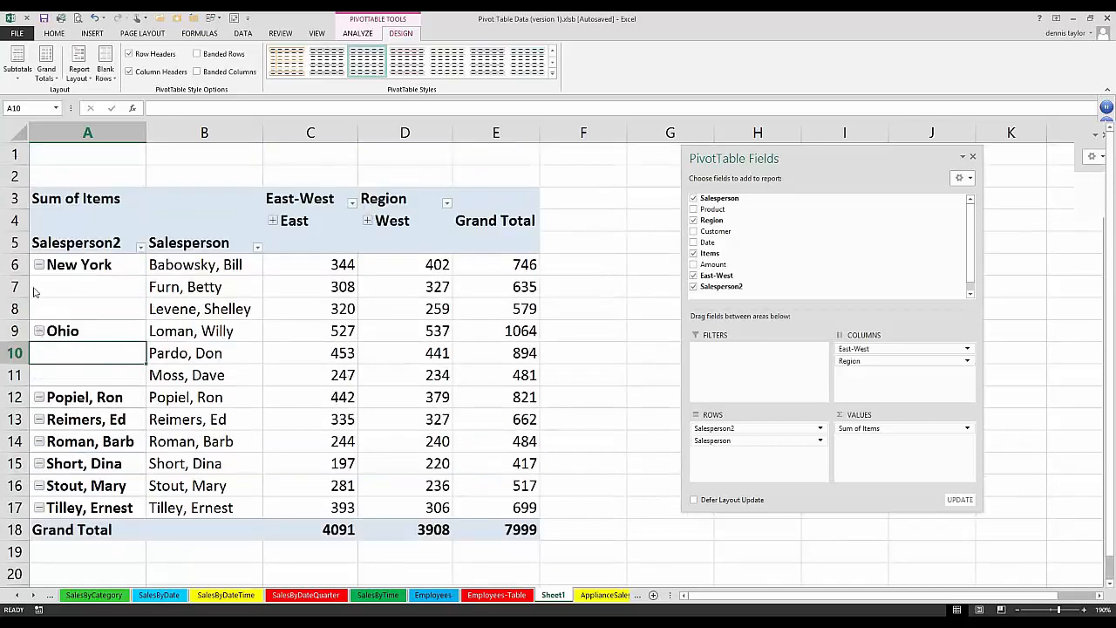
left_click(38, 330)
left_click(38, 265)
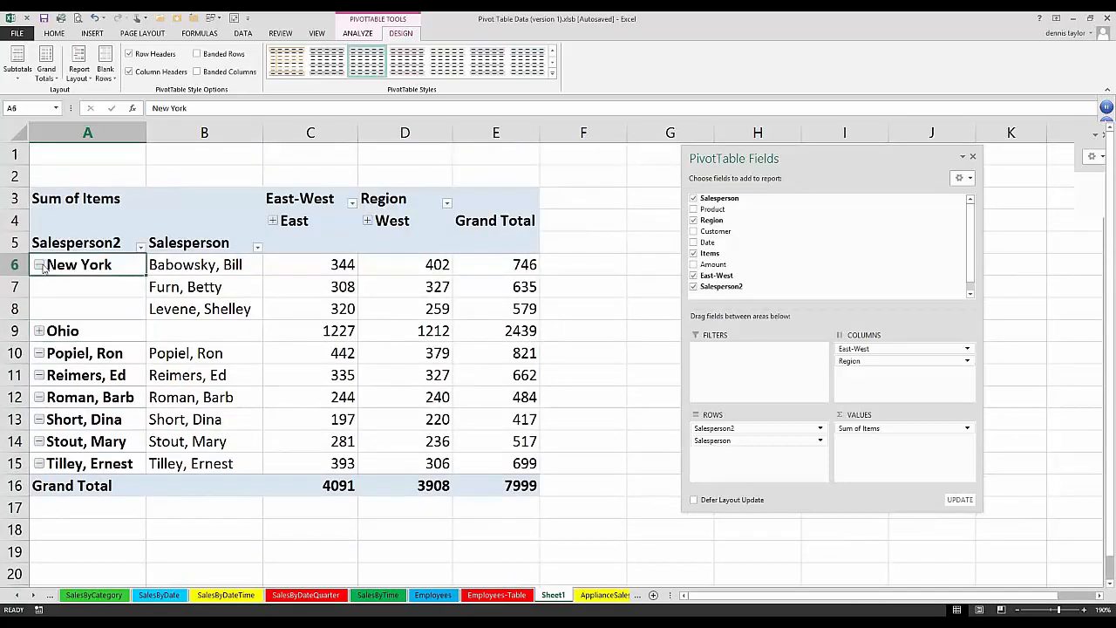
left_click(38, 288)
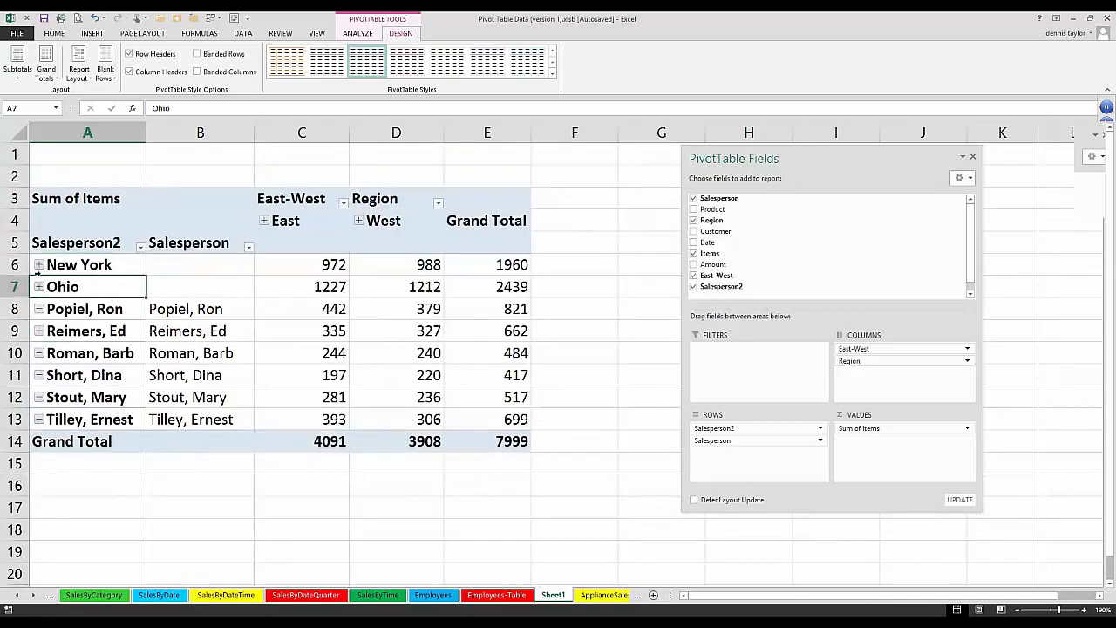
left_click(38, 287)
left_click(39, 265)
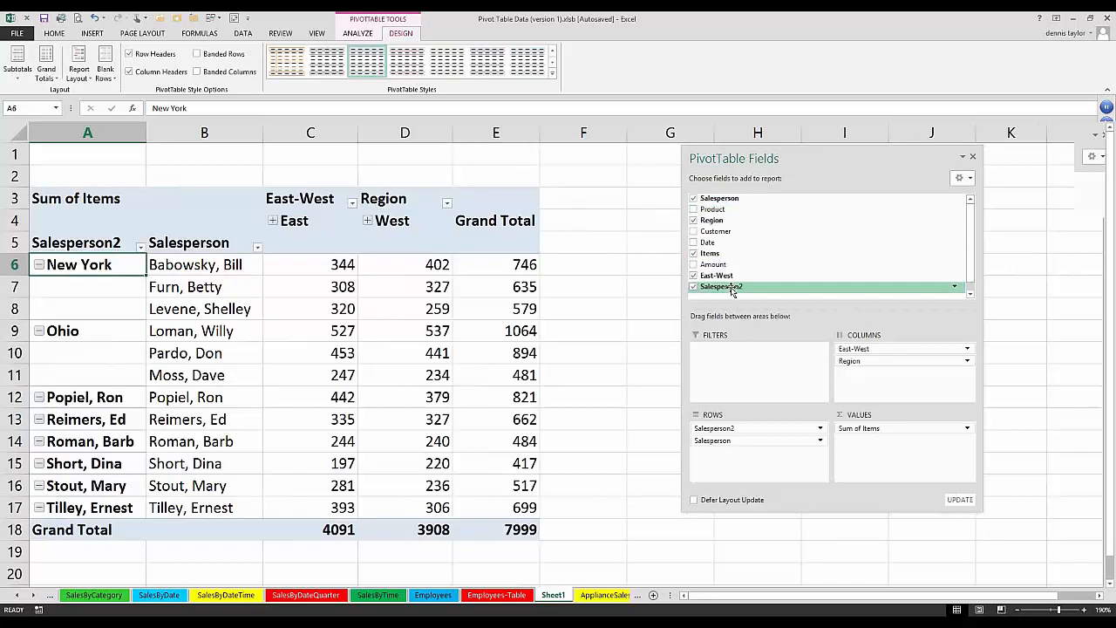
Remove the Salesperson2 field from the pivot table's rows and the East-West field from its columns
left_click(292, 309)
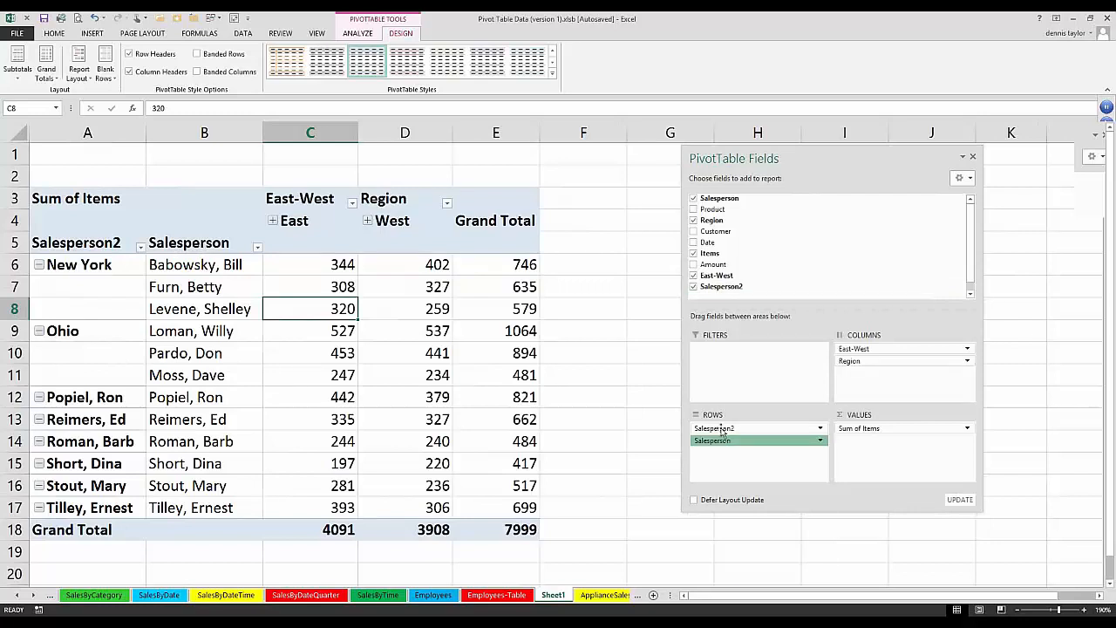
left_click_drag(722, 430, 591, 421)
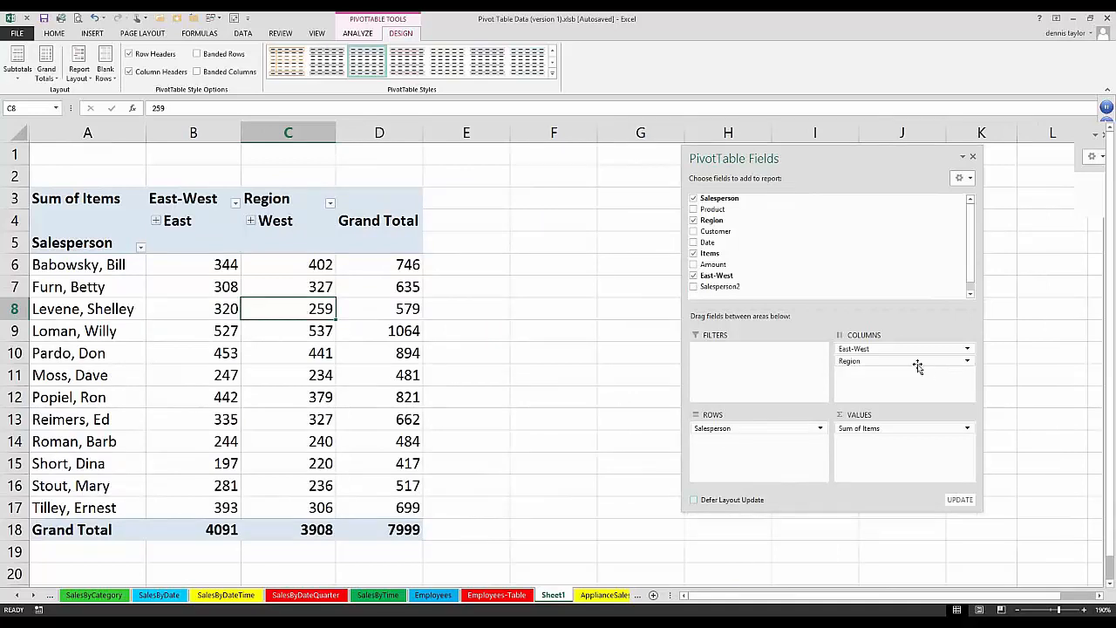
left_click_drag(876, 350, 1025, 344)
left_click_drag(850, 349, 414, 463)
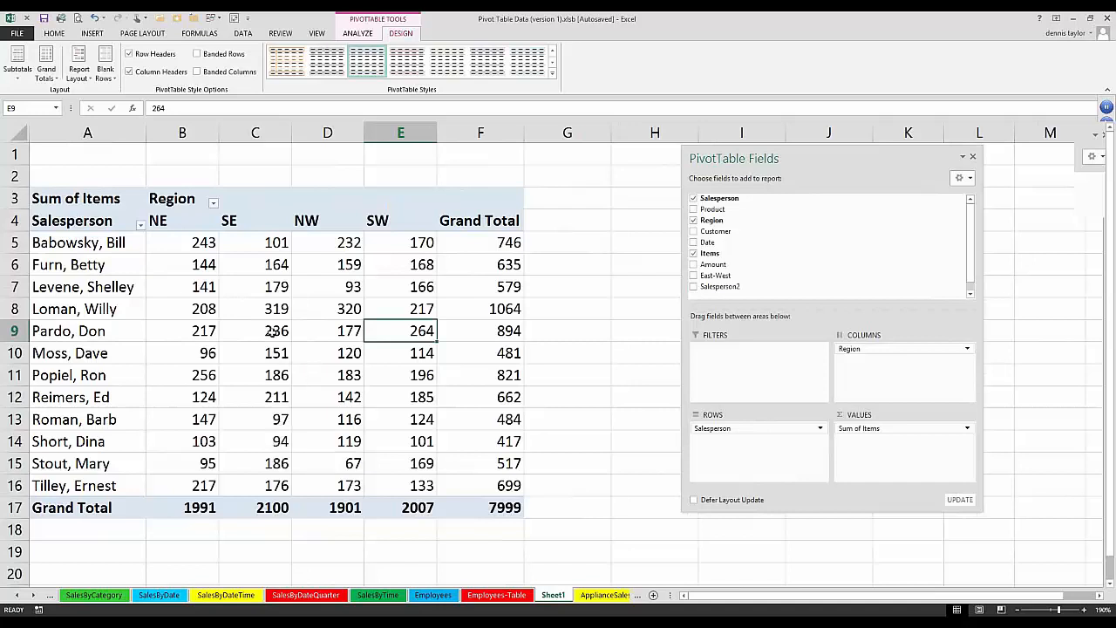
Show the Sum of Items values as % of Row Total
right_click(318, 265)
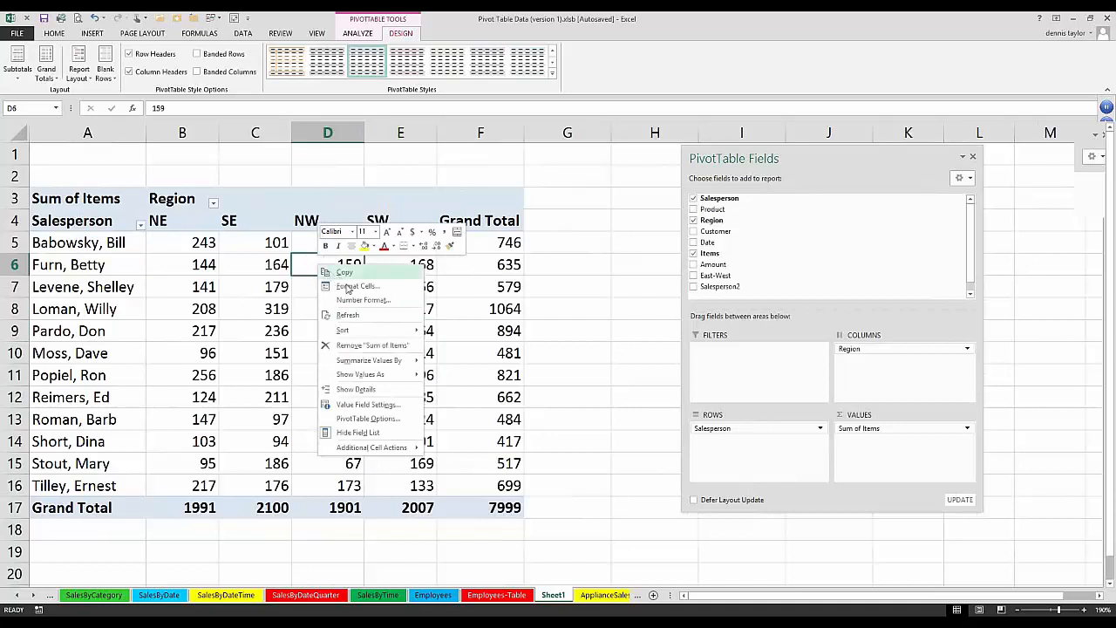
left_click(365, 406)
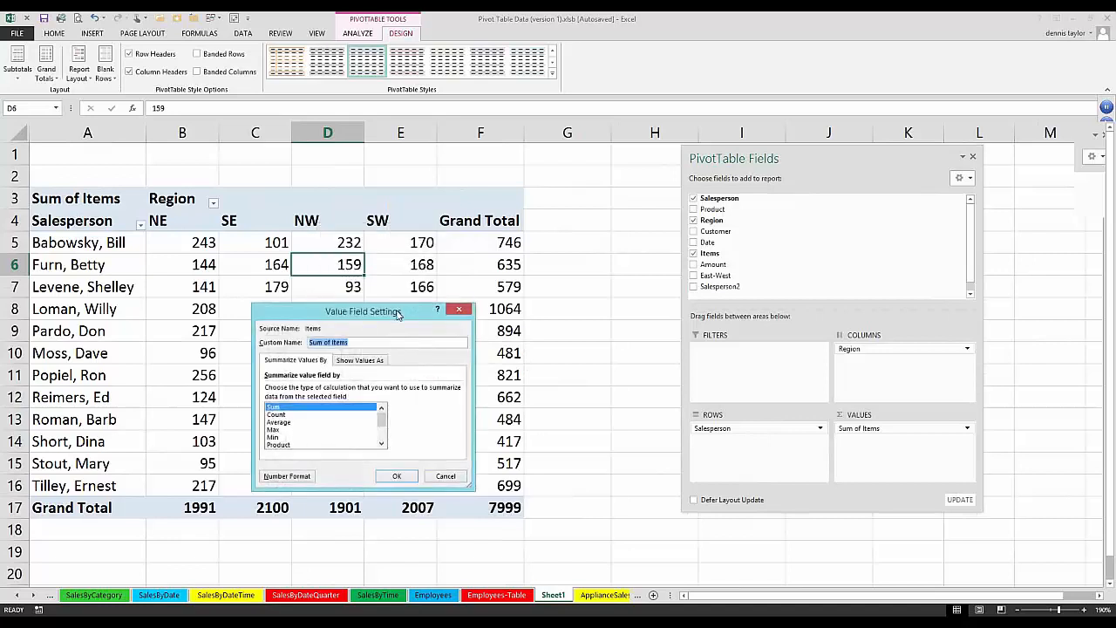
left_click_drag(410, 307, 533, 247)
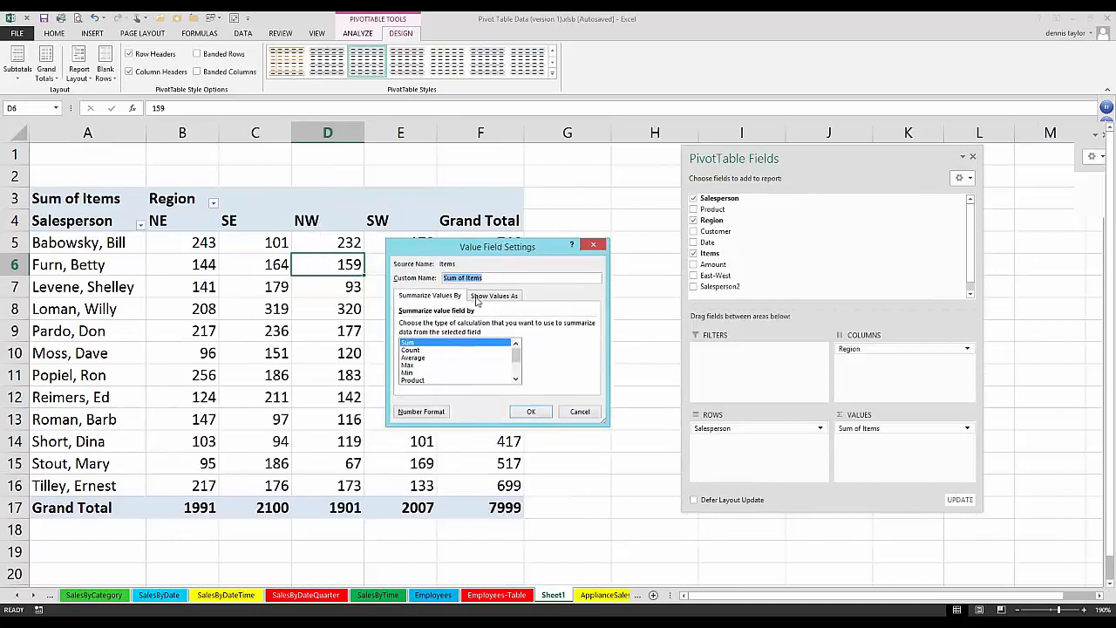
left_click(494, 295)
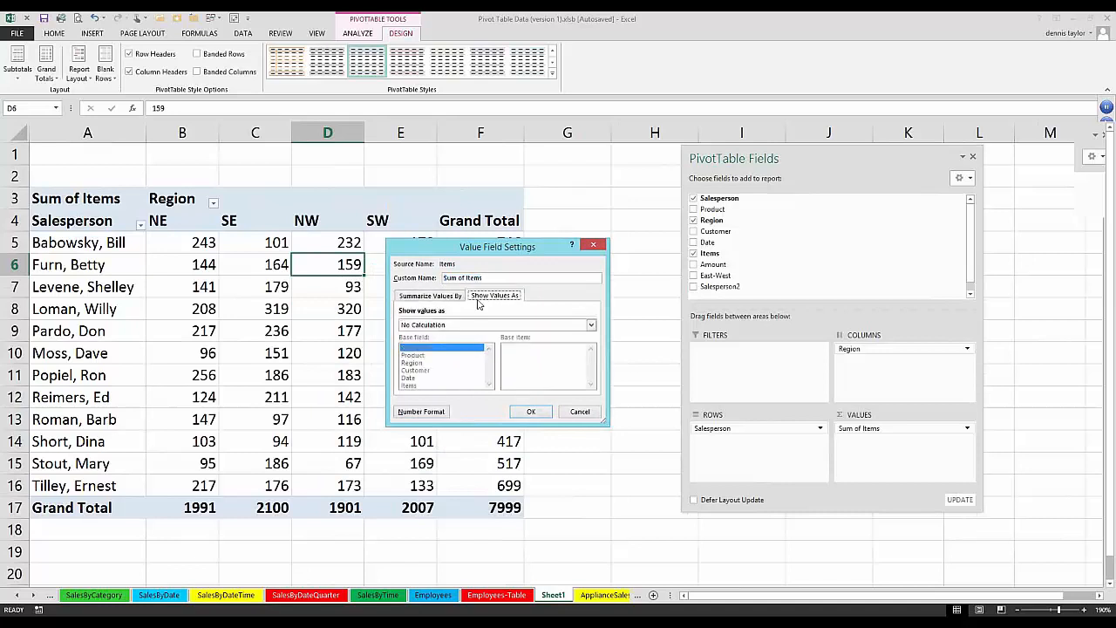
left_click(591, 328)
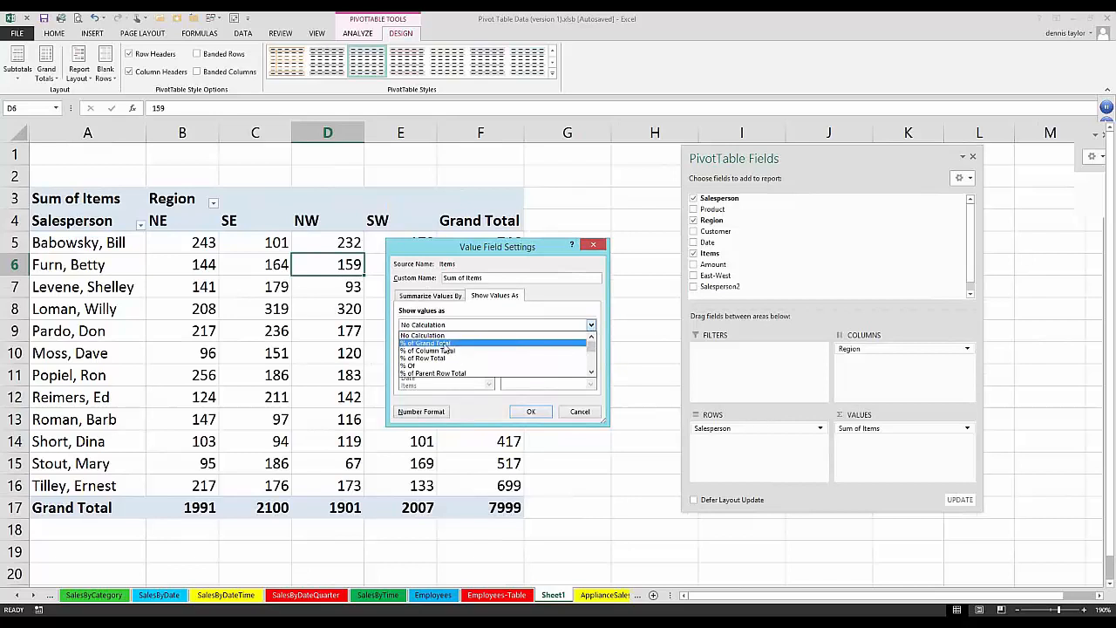
left_click(444, 345)
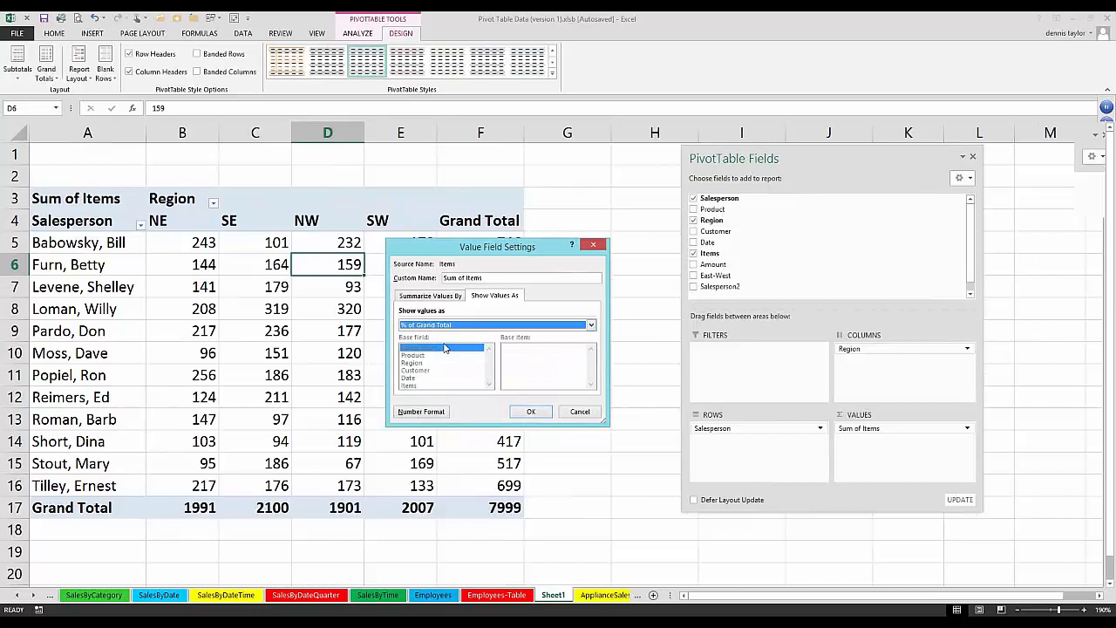
left_click(593, 328)
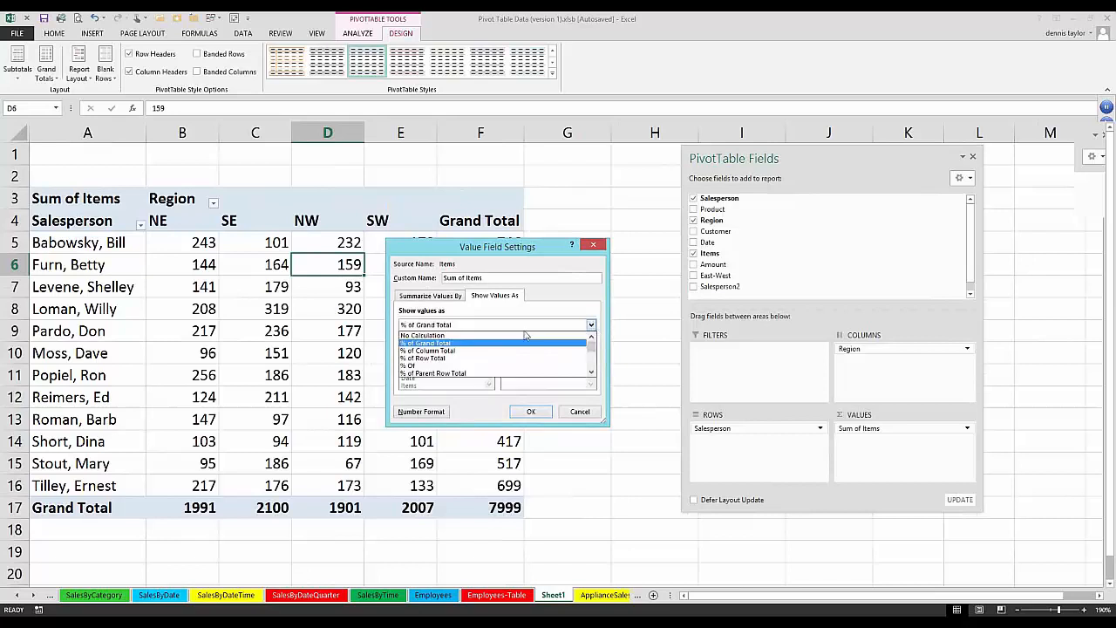
left_click(434, 358)
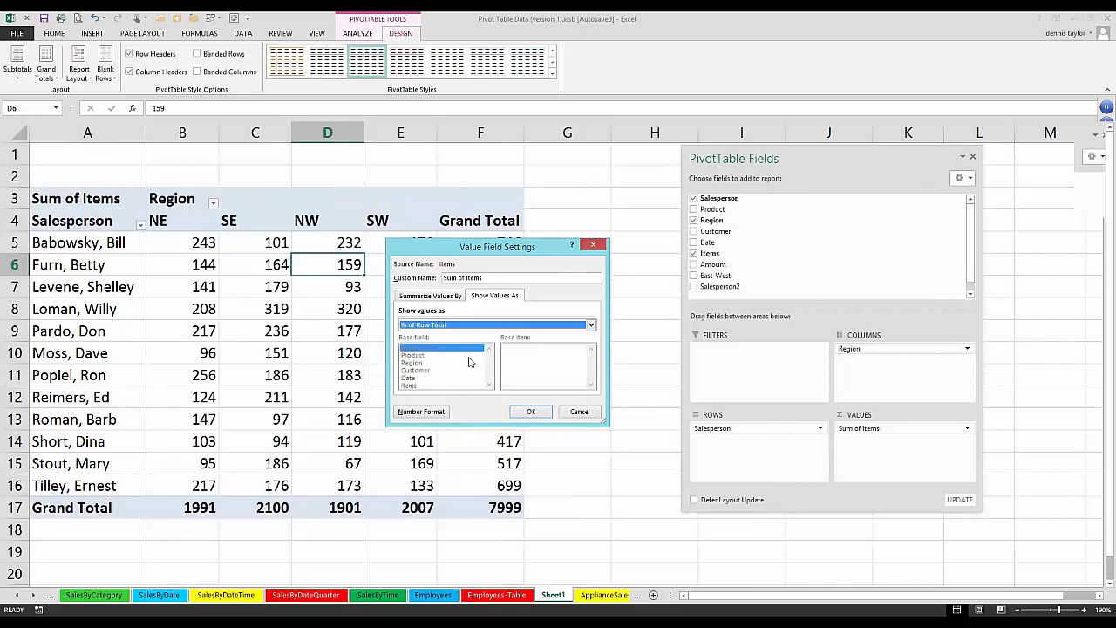
left_click(530, 413)
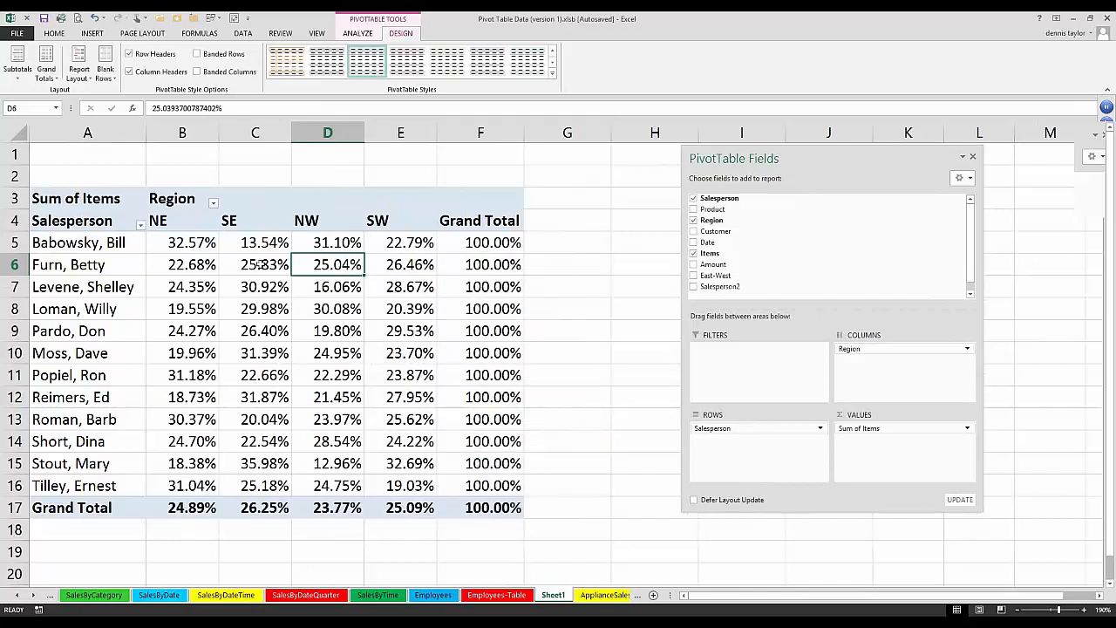
Format the pivot table values as percentages with 1 decimal place
right_click(328, 290)
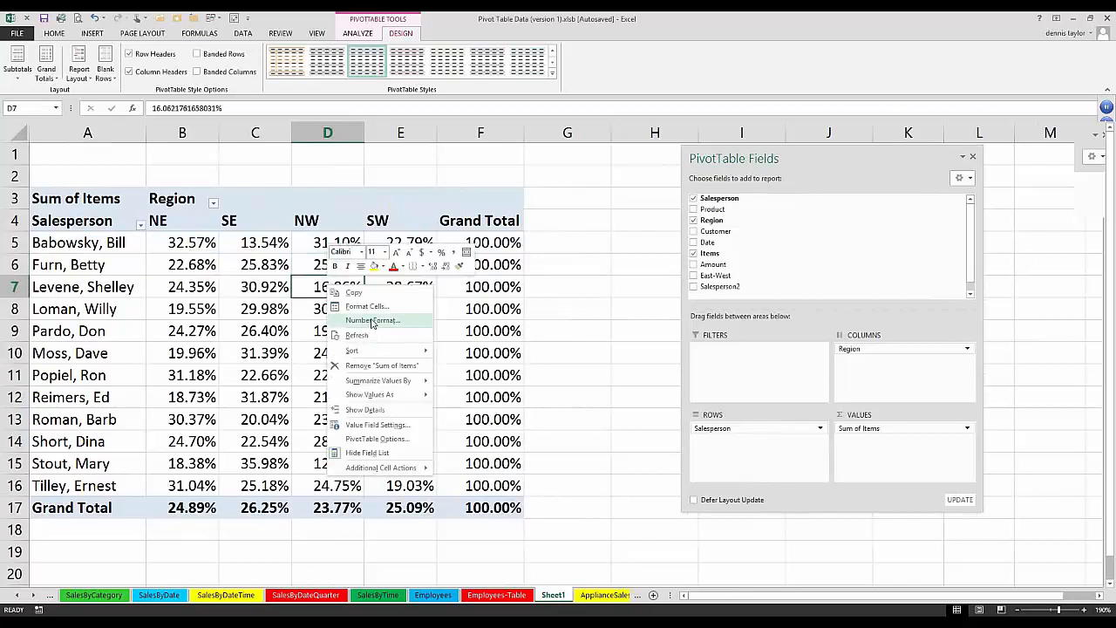
left_click(372, 321)
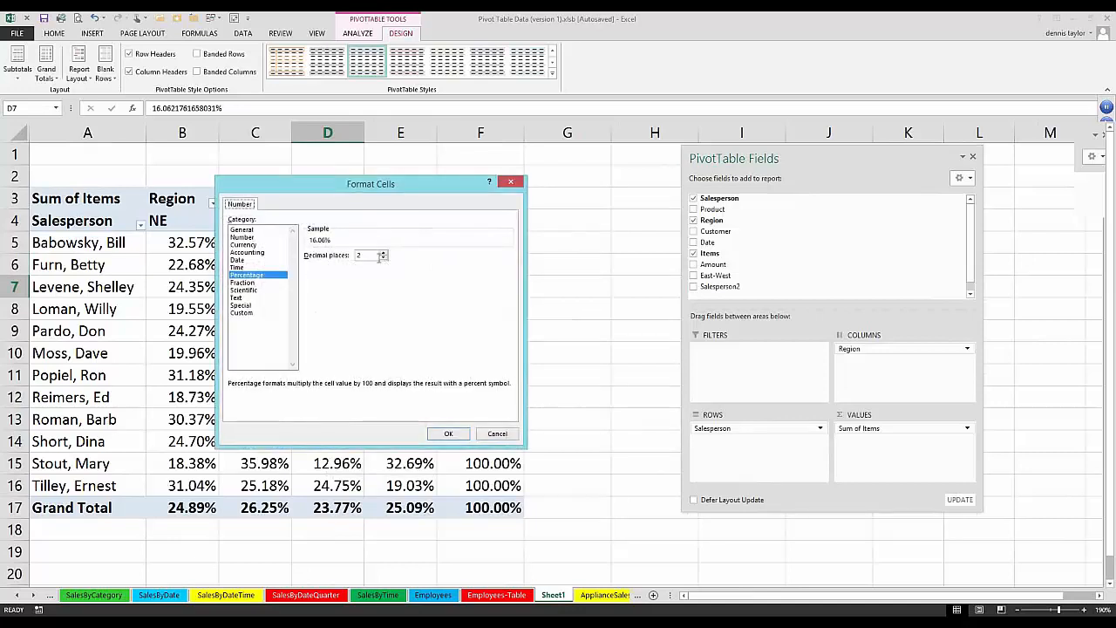
left_click(383, 258)
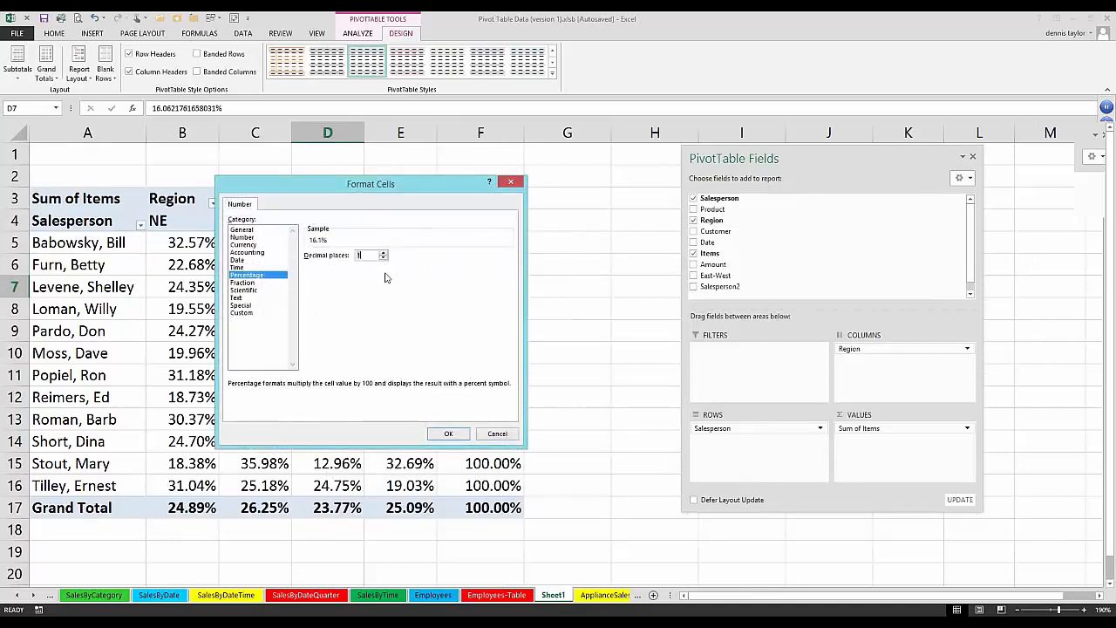
left_click(447, 433)
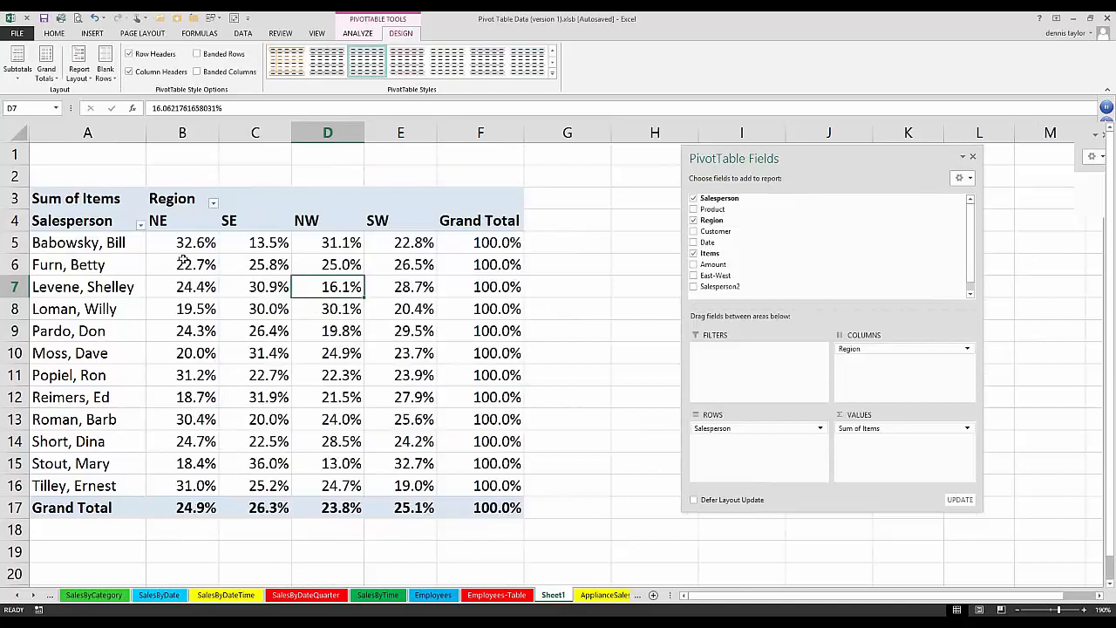
Check how the regional percentages in row 6 add up, and examine the SW to NE shares in row 11
left_click_drag(181, 264, 375, 266)
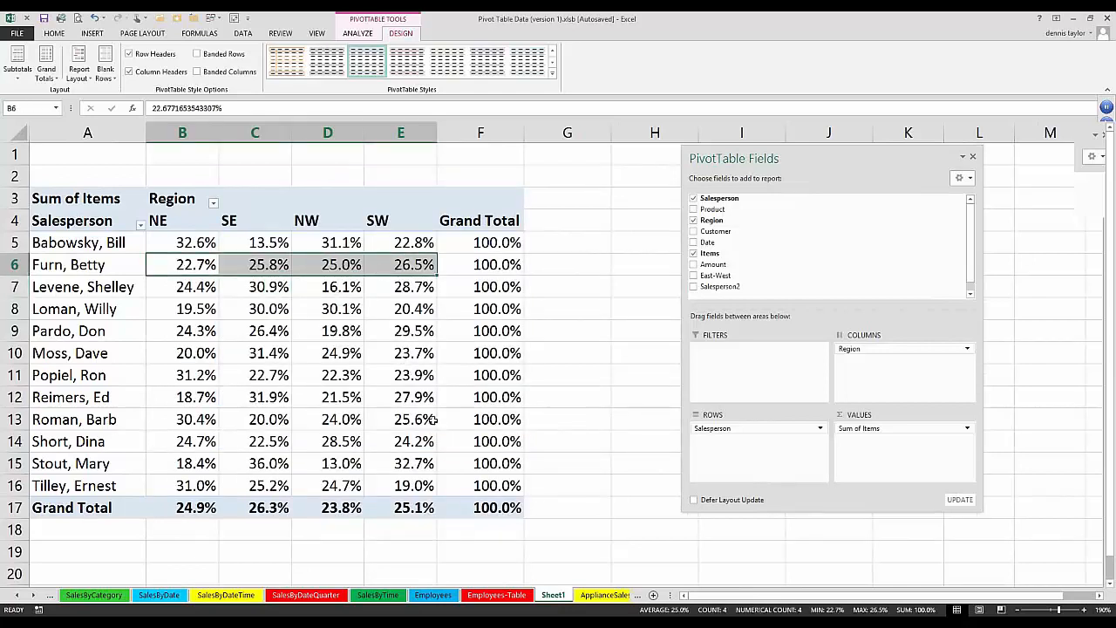
left_click(408, 378)
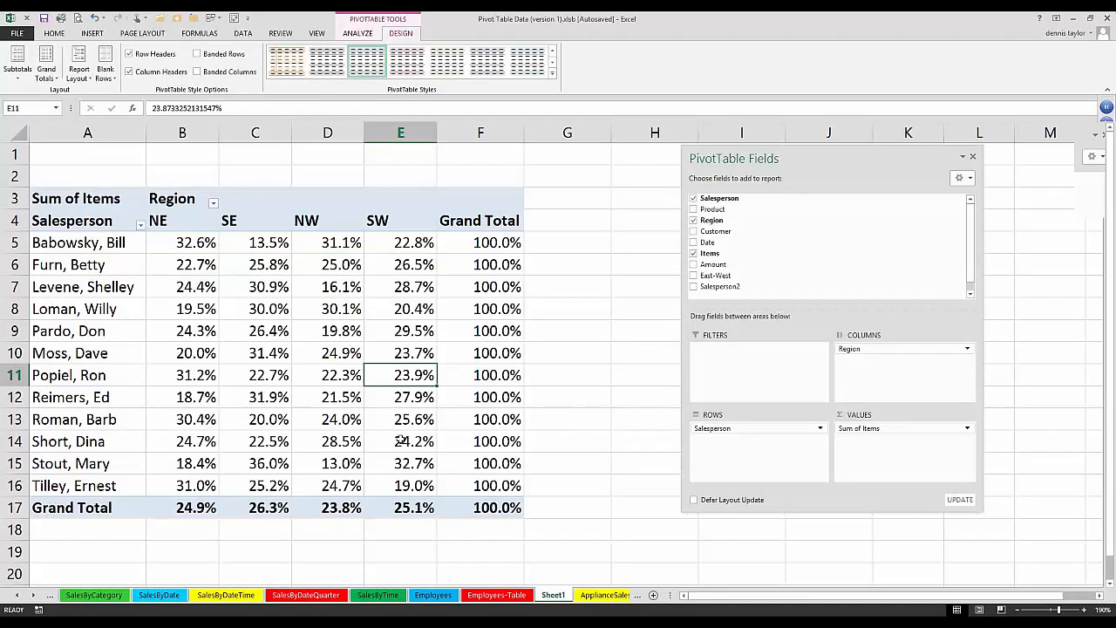
mouse_move(400, 440)
key("Left")
key("Left")
key("Left")
mouse_move(155, 433)
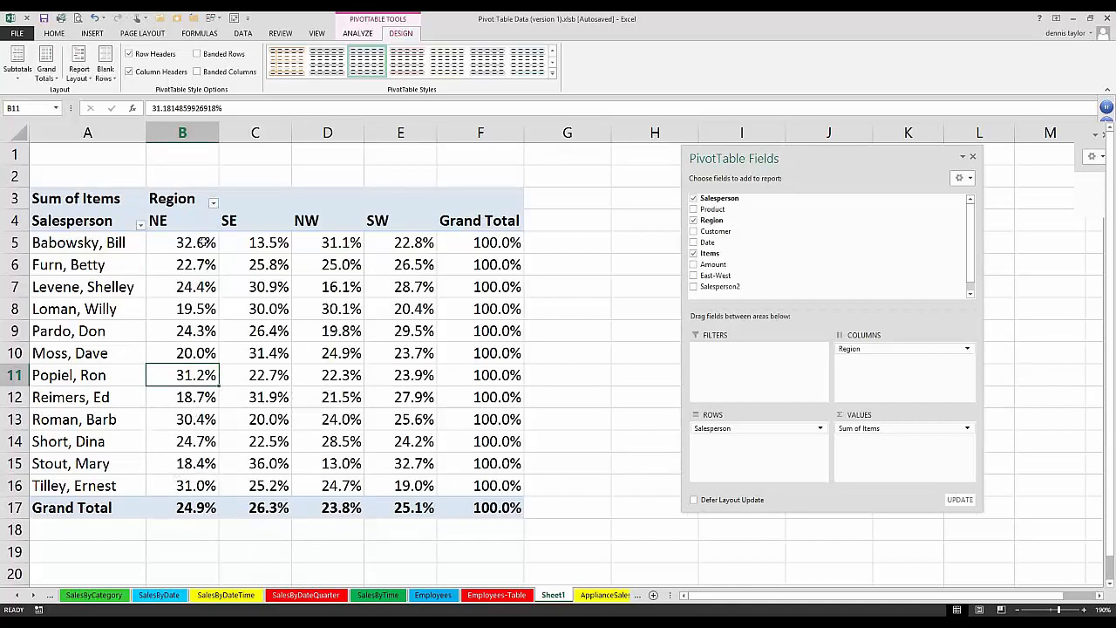
Compare the first salesperson's regional percentages in row 5 with the row's grand total, and check the NW column's percentages in rows 5 to 16
left_click(200, 242)
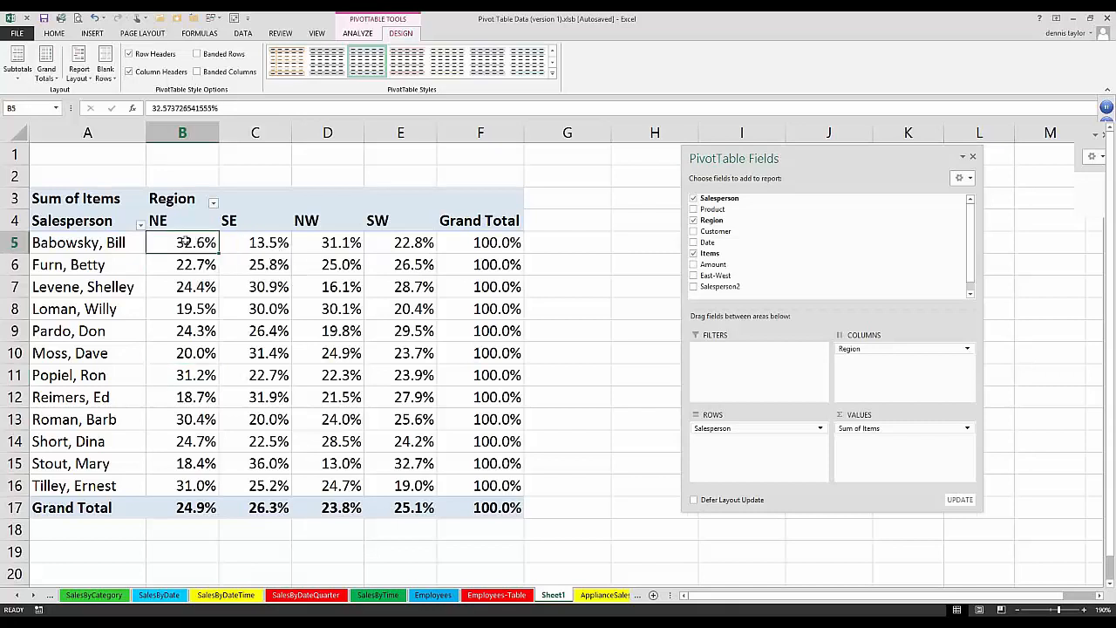
left_click(253, 242)
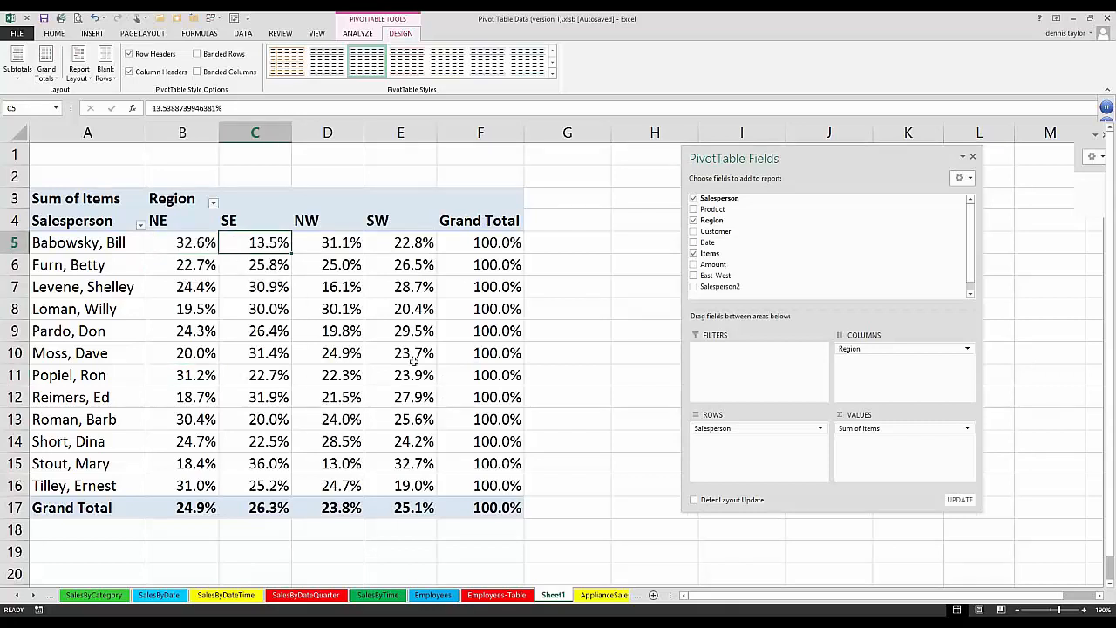
left_click_drag(185, 242, 425, 243)
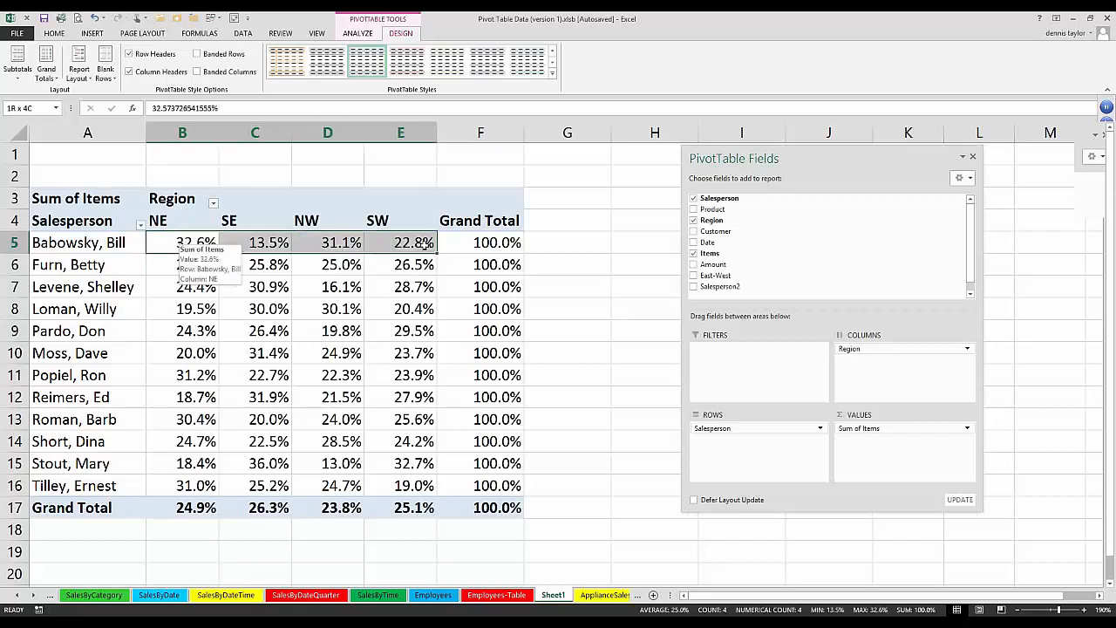
left_click(447, 243)
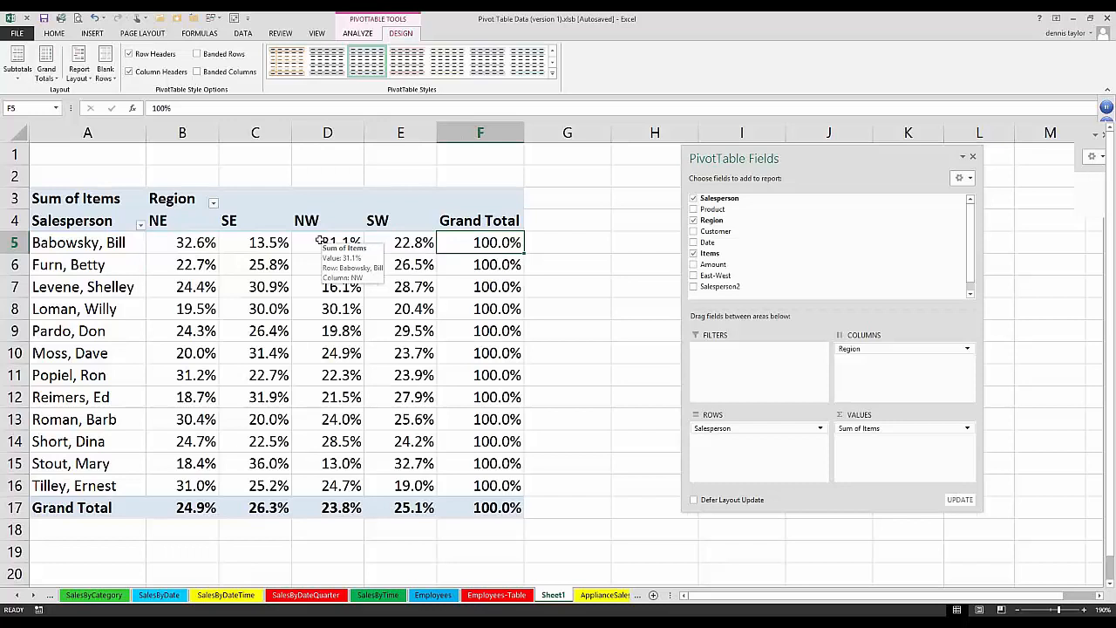
left_click_drag(321, 242, 327, 485)
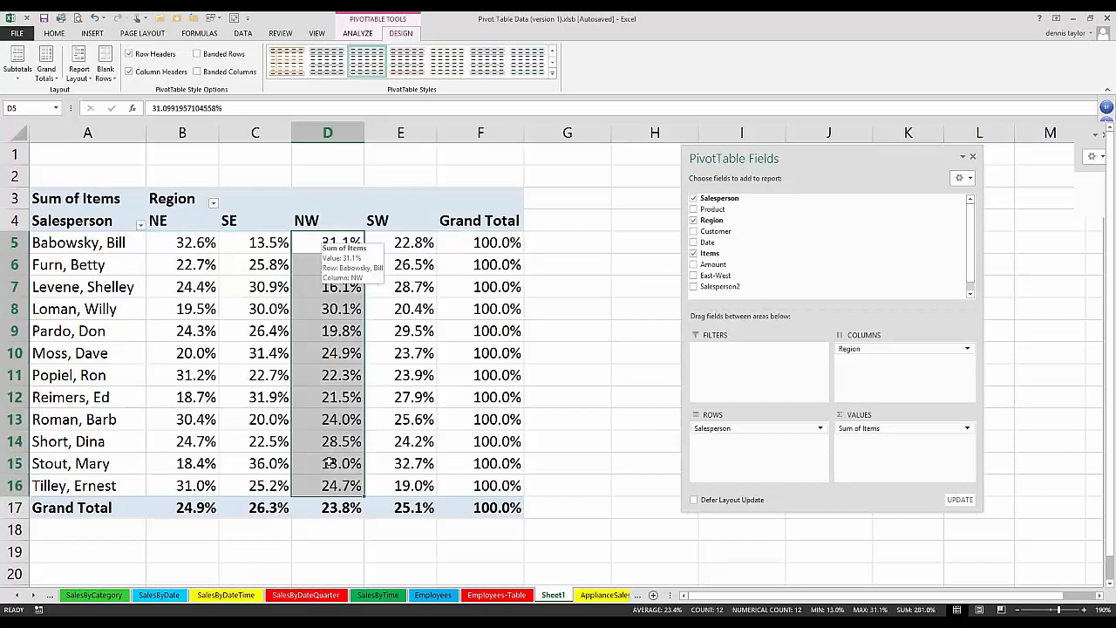
Show the Sum of Items values as % of Column Total
left_click(335, 323)
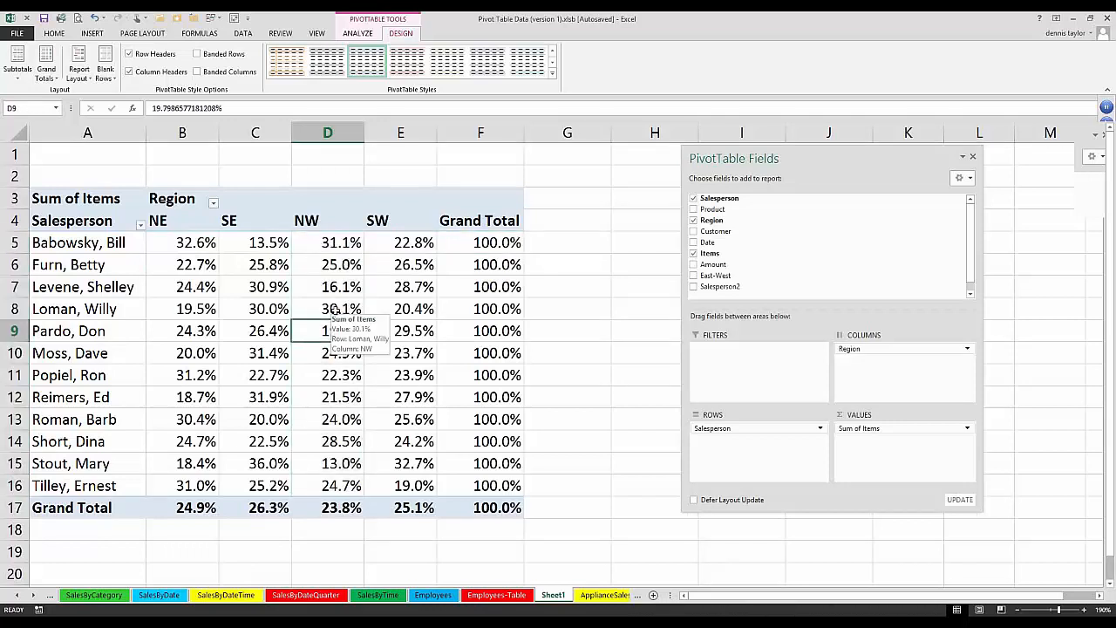
right_click(335, 311)
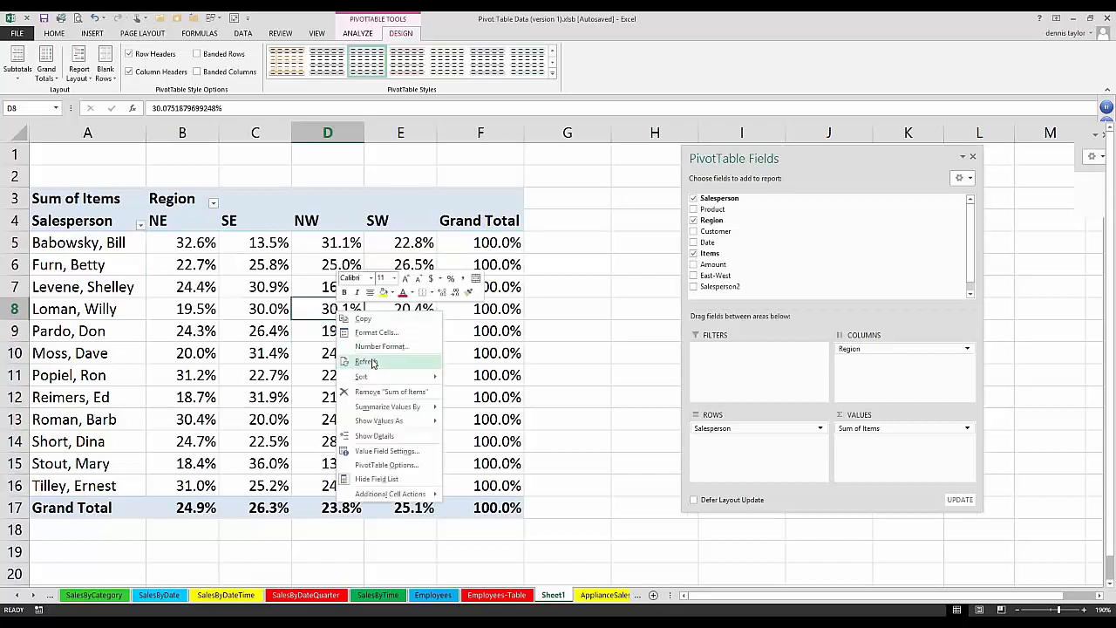
left_click(384, 451)
left_click(376, 403)
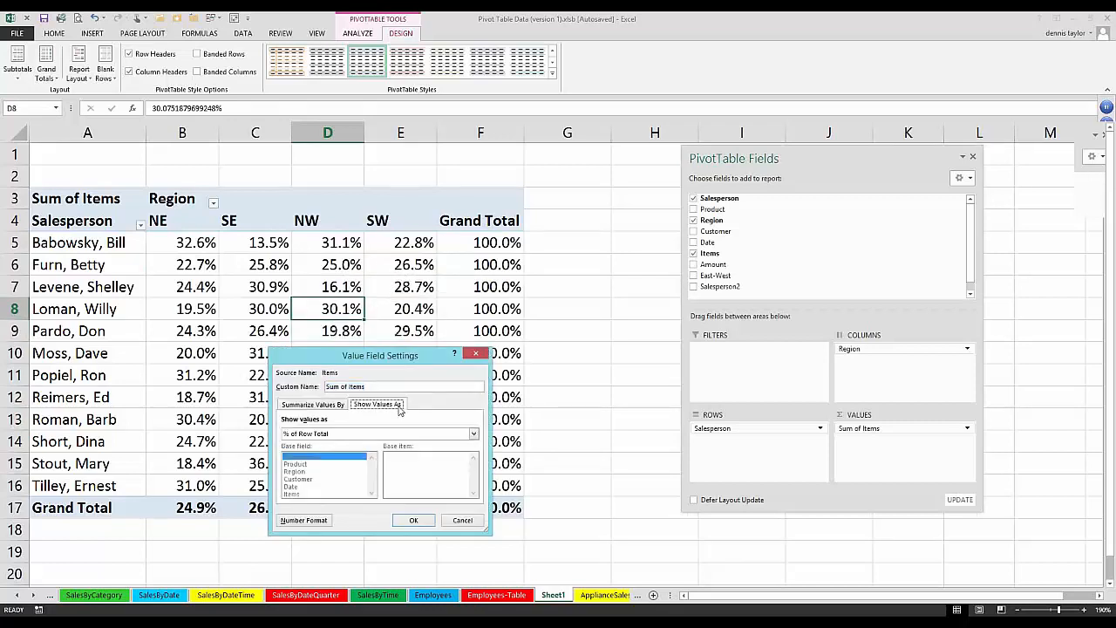
left_click_drag(408, 349, 532, 265)
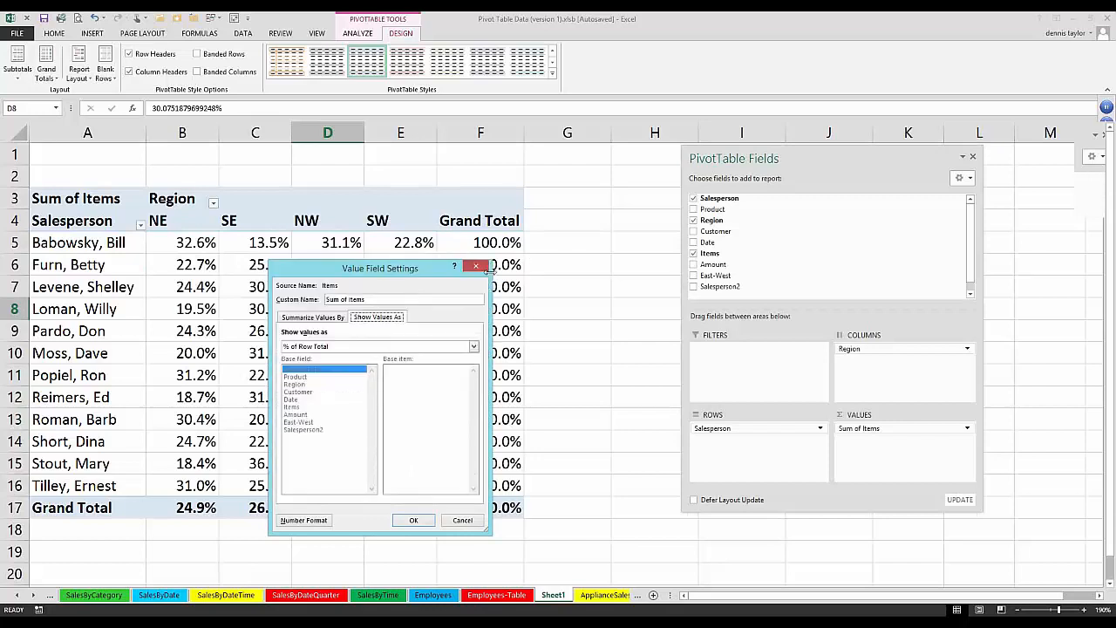
left_click(473, 352)
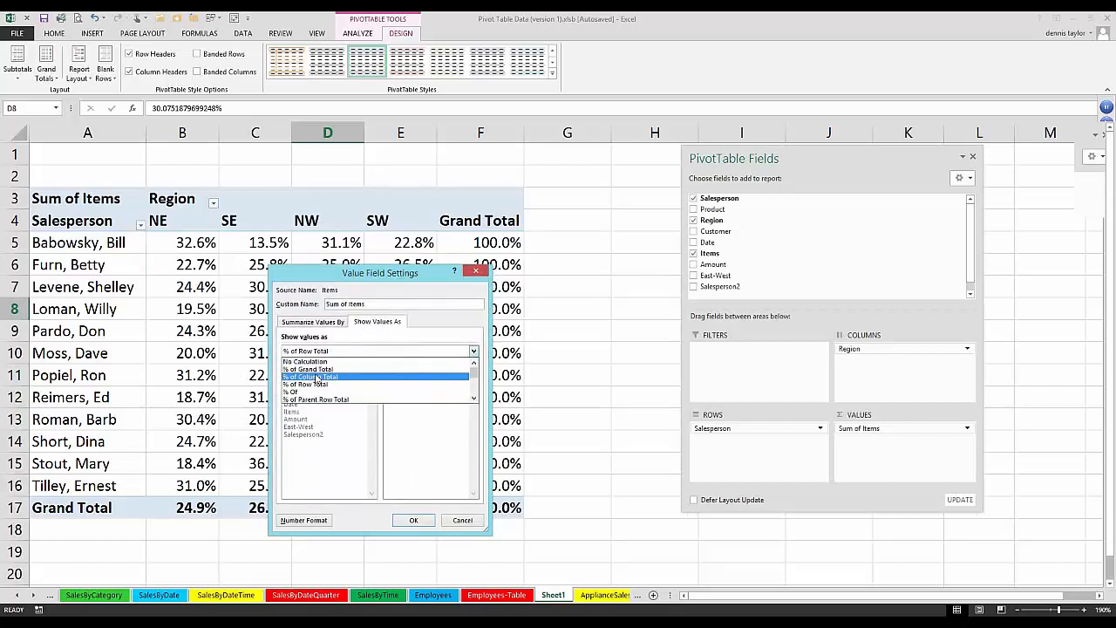
left_click(316, 378)
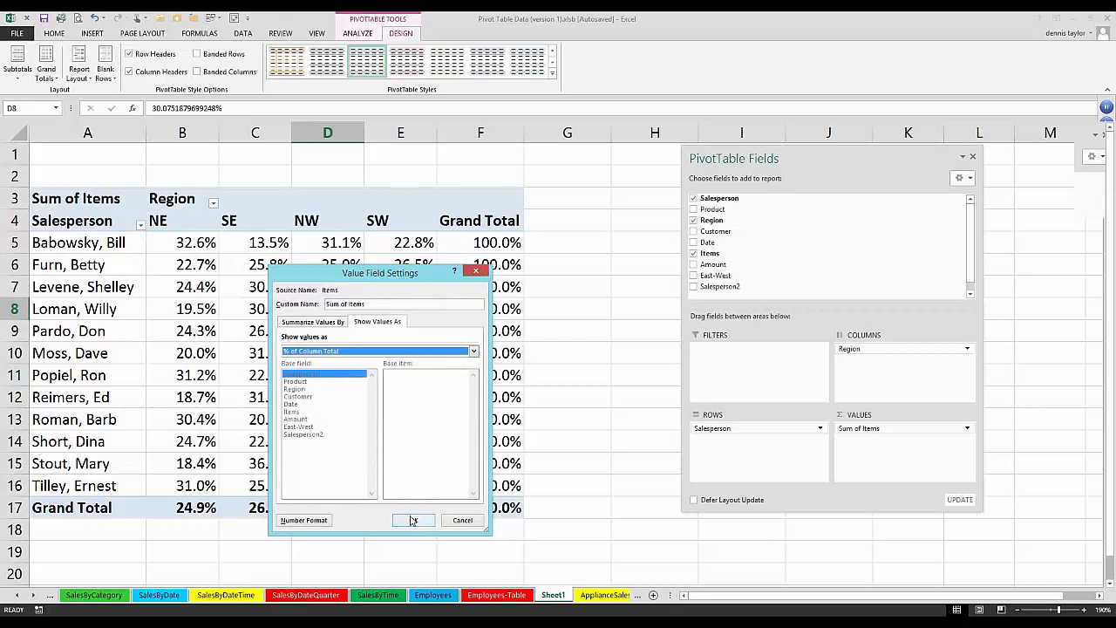
left_click(413, 520)
Examine the NW column's share of the column total for the salespeople in rows 11 up to 8
left_click(358, 381)
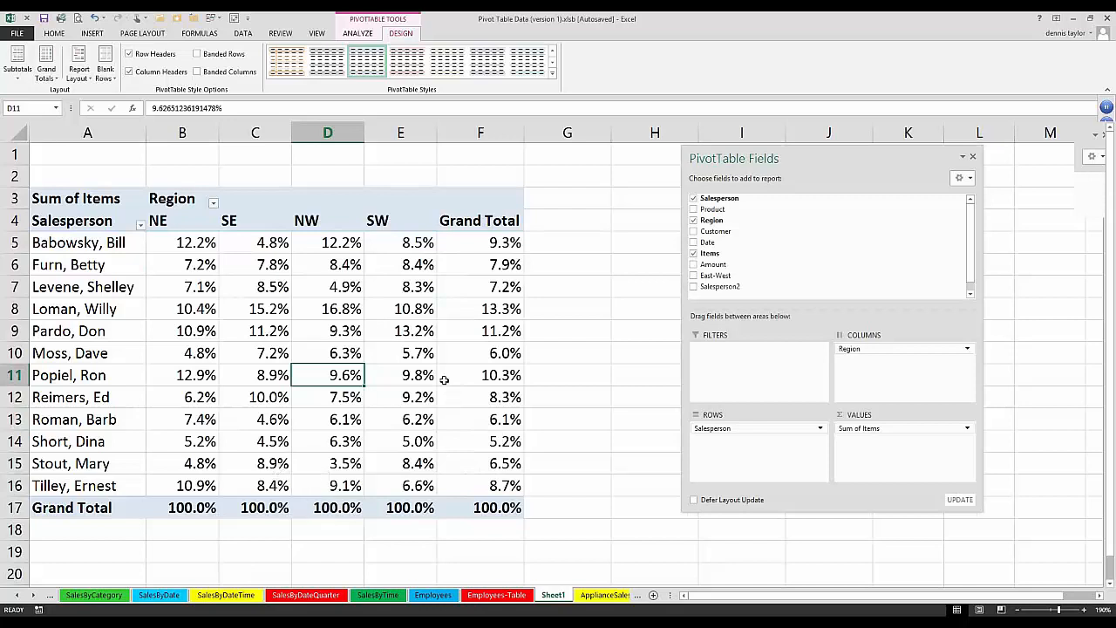
mouse_move(444, 377)
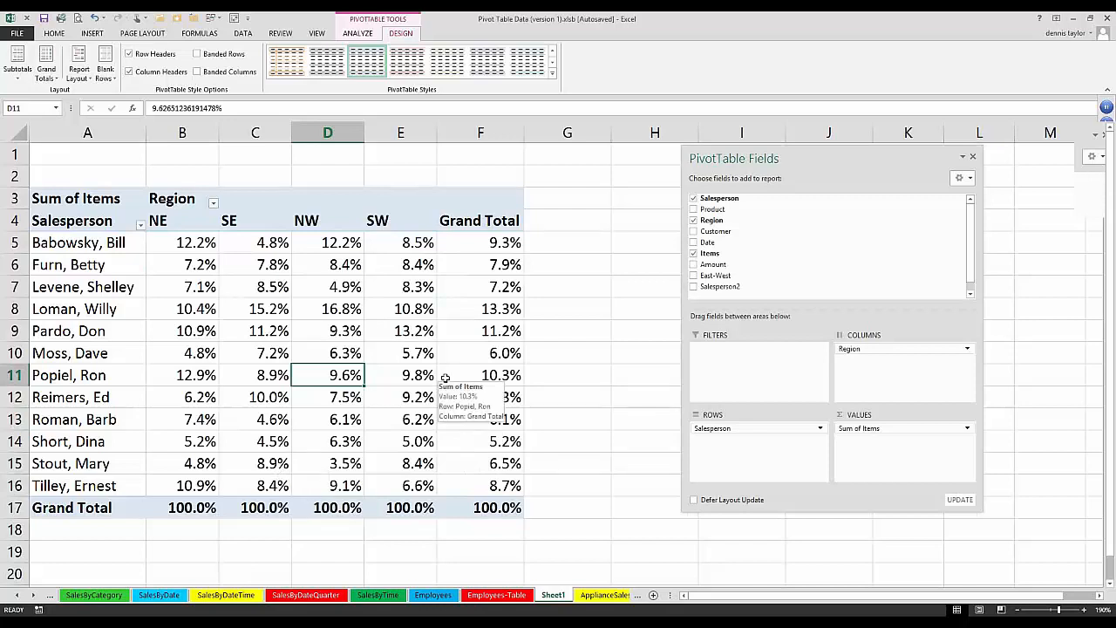
key("Up")
key("Up")
key("Up")
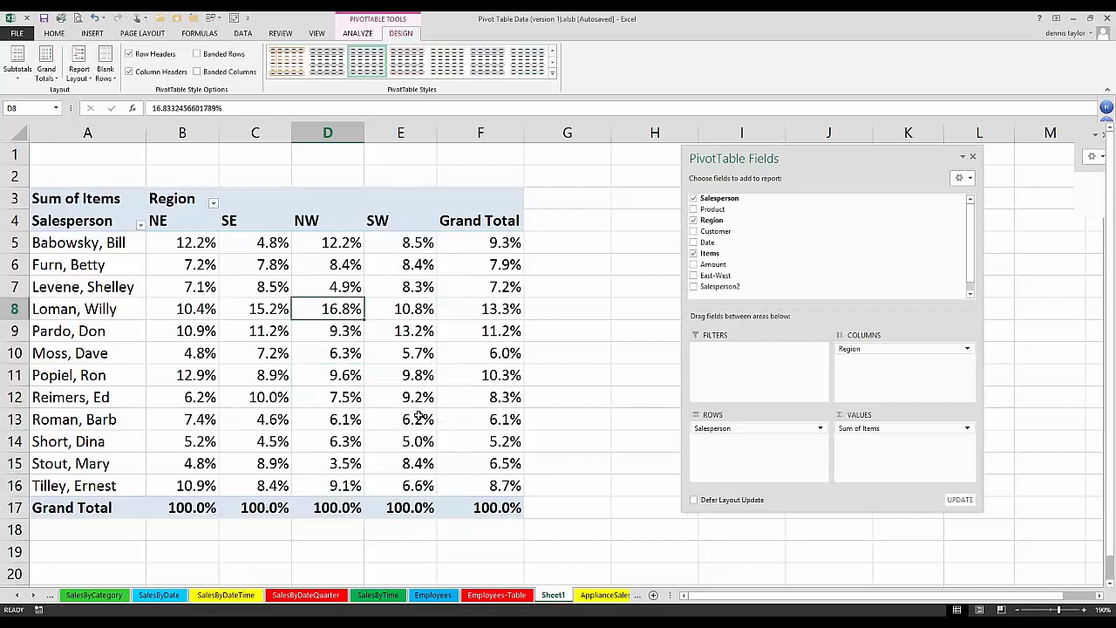
mouse_move(419, 417)
Show the Sum of Items values as % Difference From, with Salesperson as base field and the row 8 salesperson as base item
right_click(321, 309)
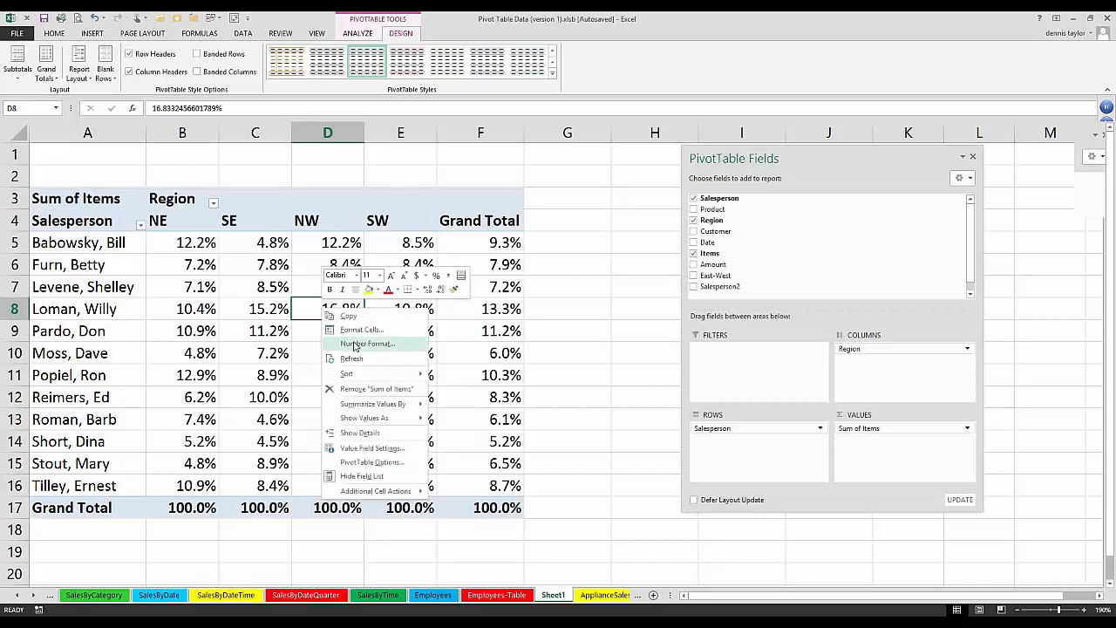
left_click(355, 446)
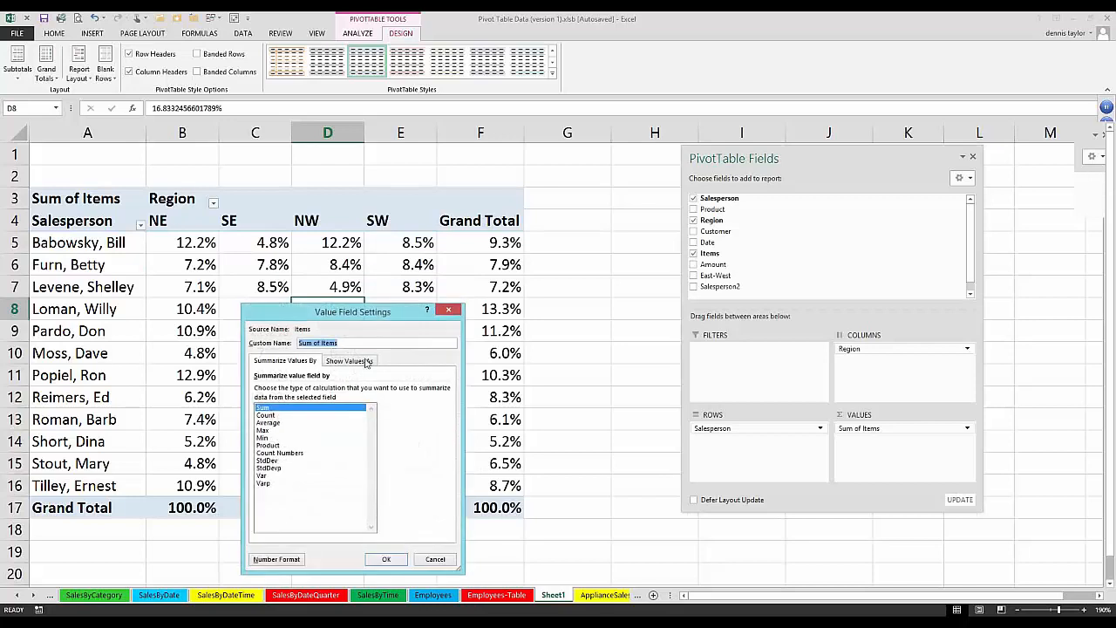
left_click(333, 361)
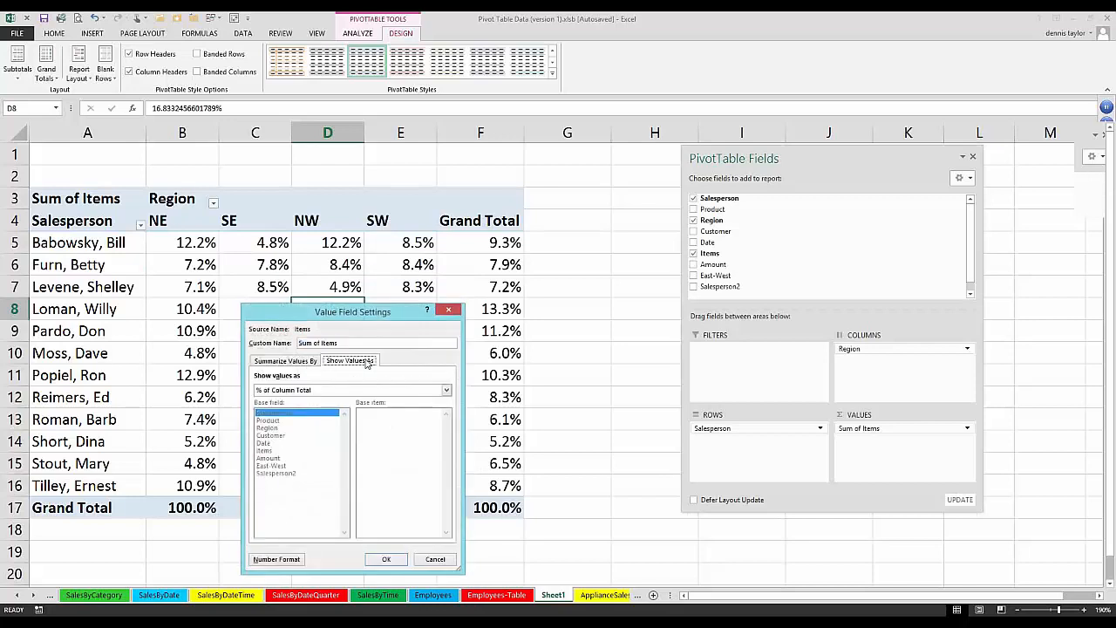
left_click(445, 391)
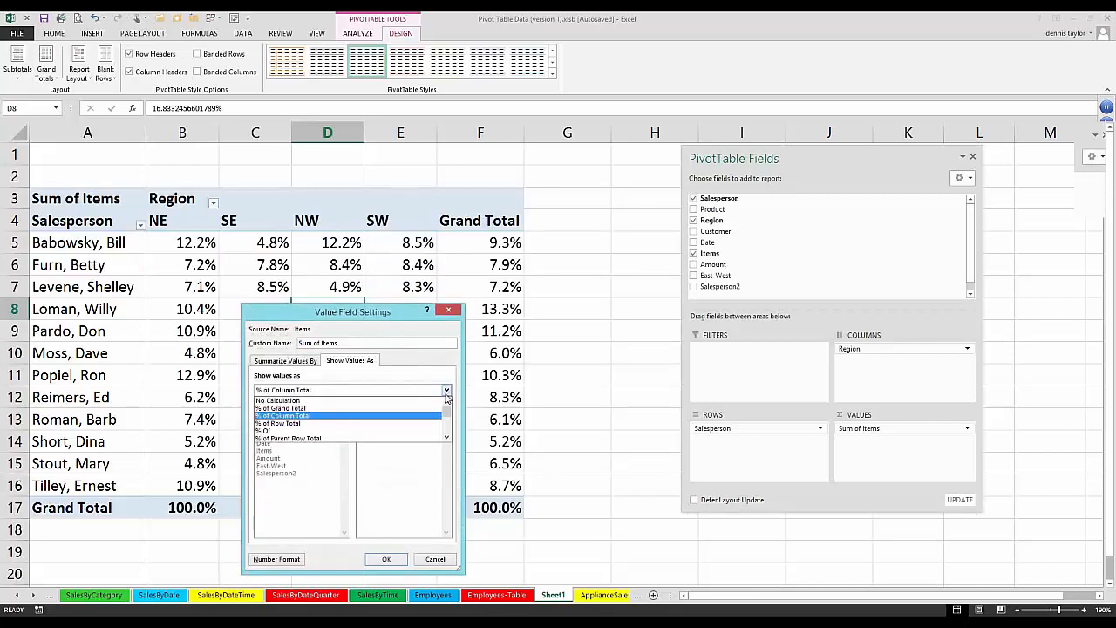
left_click(446, 438)
left_click(447, 438)
left_click(446, 437)
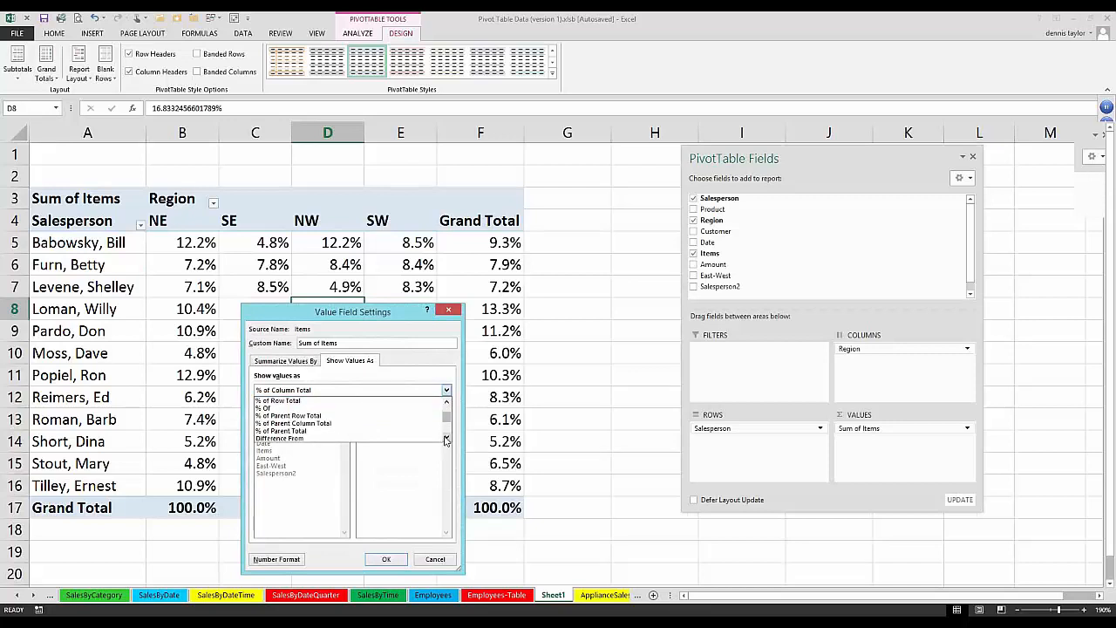
left_click(446, 437)
left_click(447, 437)
left_click(446, 438)
left_click(445, 439)
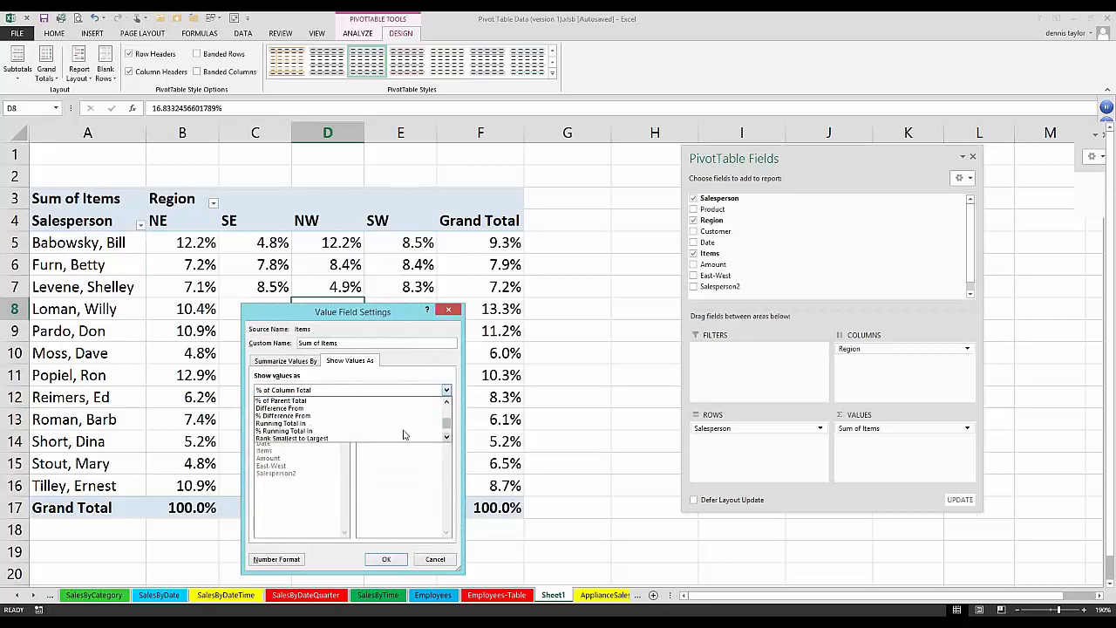
left_click(307, 417)
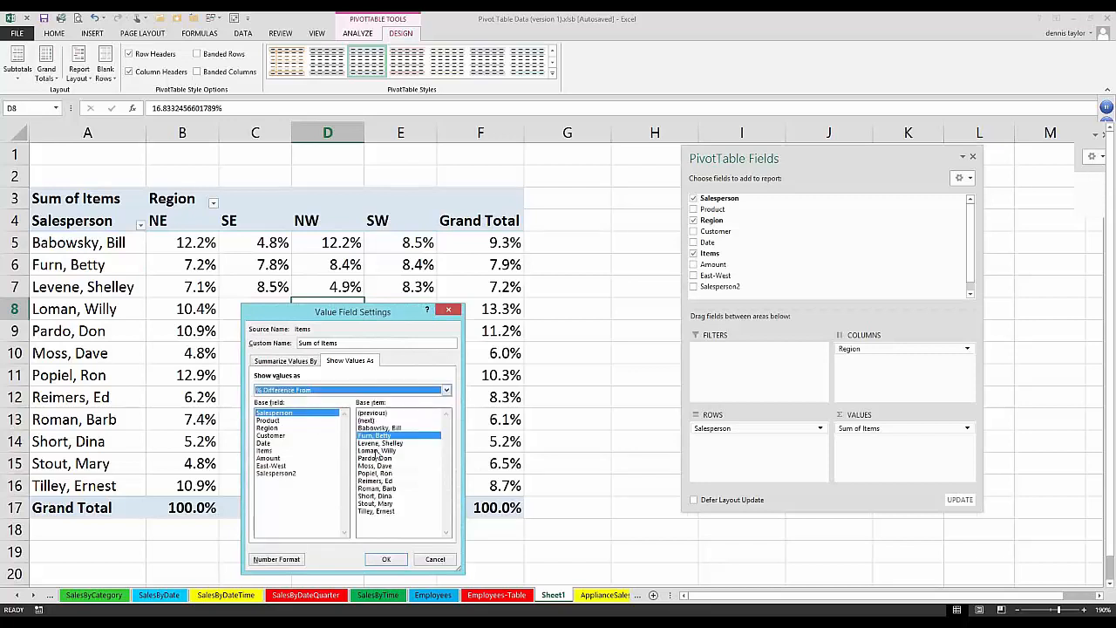
left_click(383, 451)
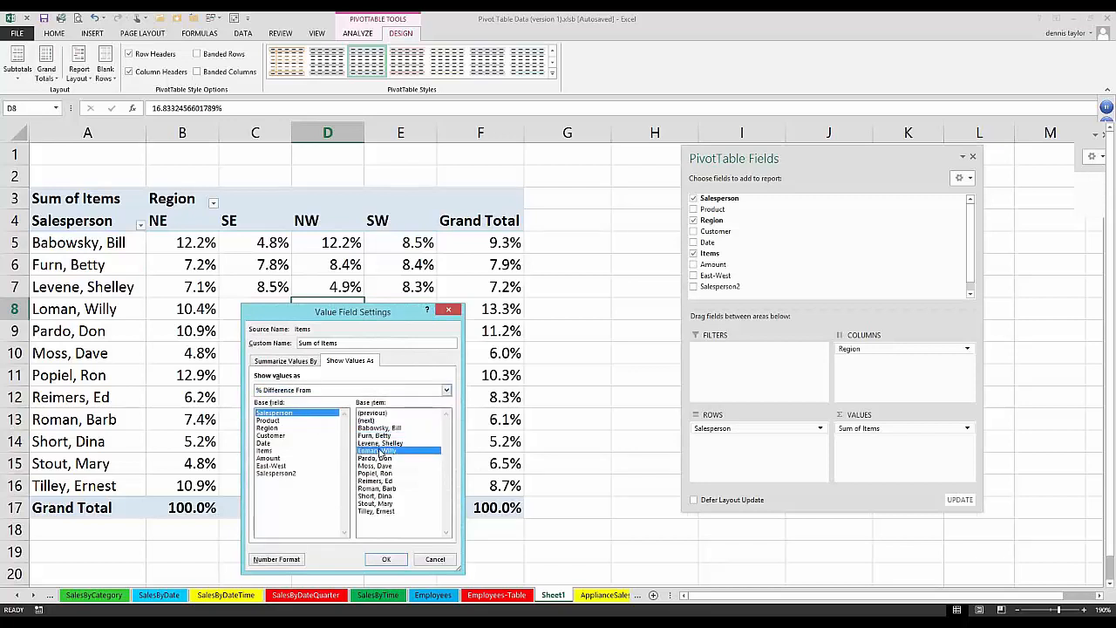
left_click(384, 559)
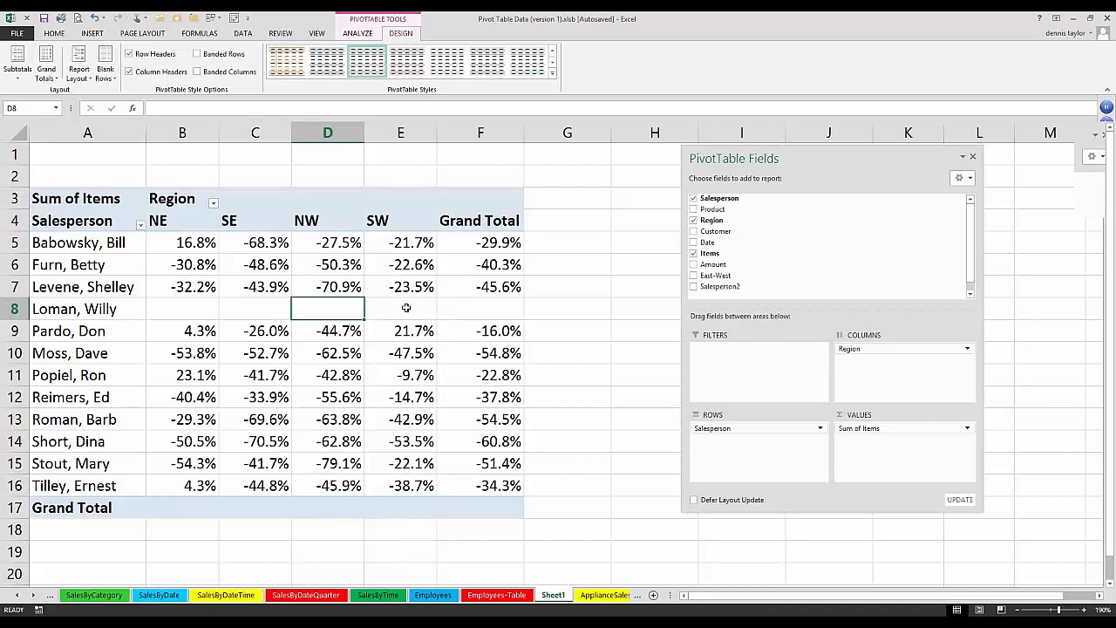
Check the first salesperson's NE percentage difference in row 5 against the base salesperson
mouse_move(174, 240)
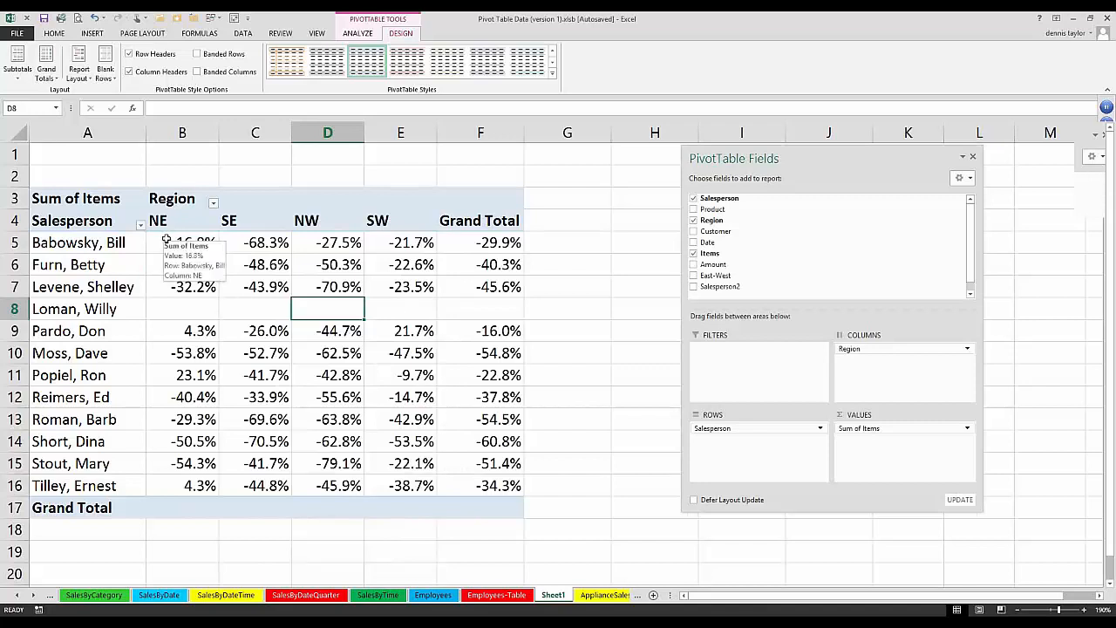
mouse_move(174, 240)
left_mouse_down()
mouse_move(257, 246)
mouse_move(401, 288)
mouse_move(395, 479)
mouse_move(417, 479)
mouse_move(188, 418)
mouse_move(178, 244)
left_mouse_up()
left_click(180, 244)
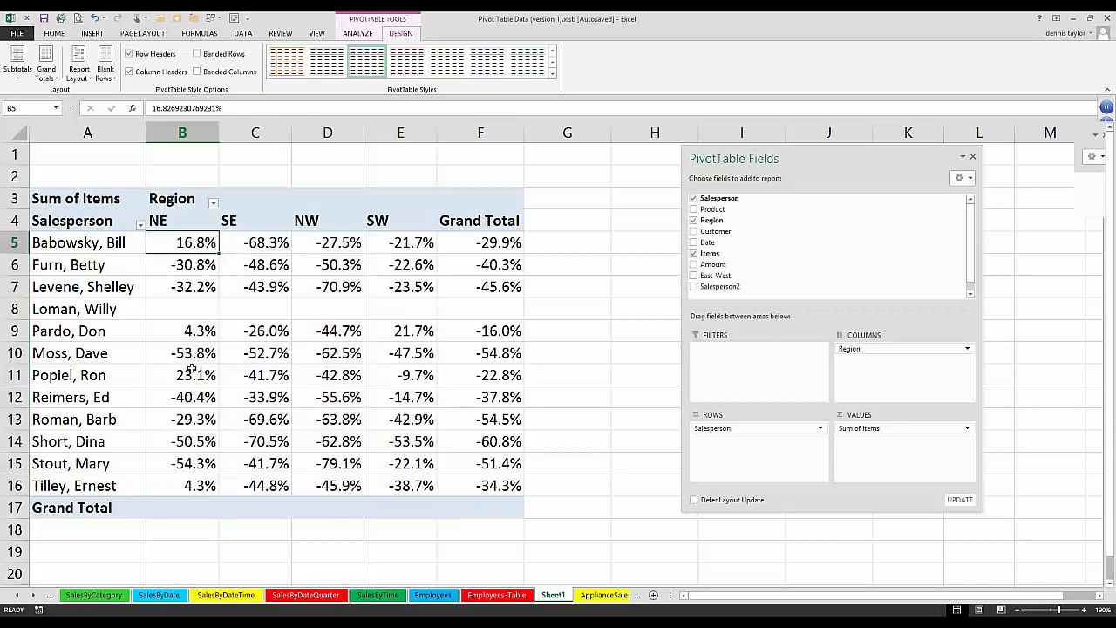
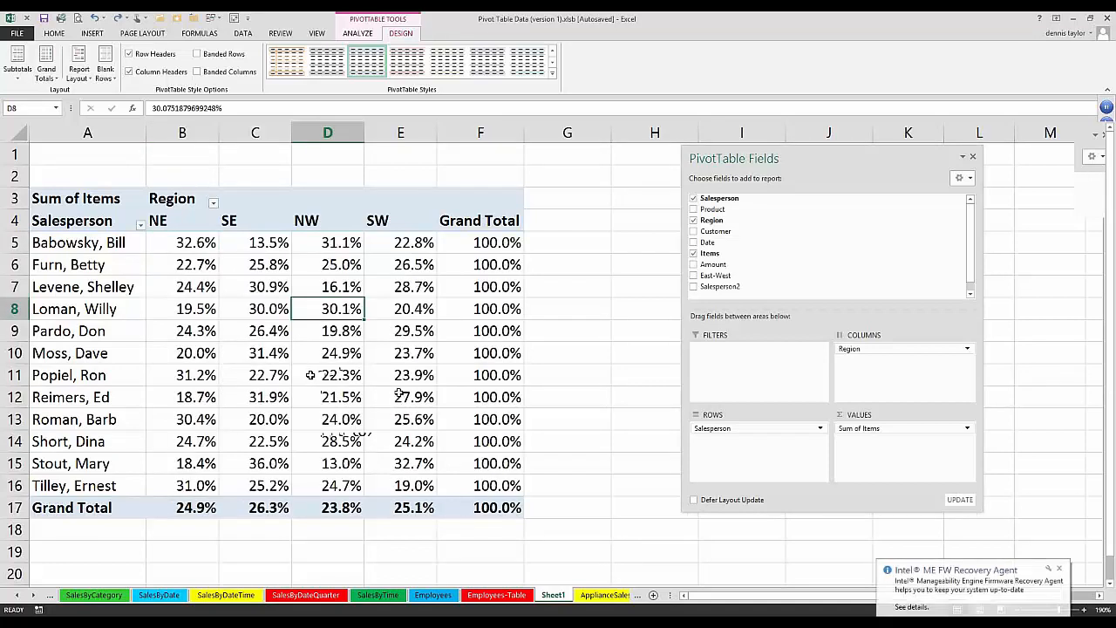
Undo the percentage display changes back to the plain Sum of Items numbers
key("ctrl+z")
key("ctrl+z")
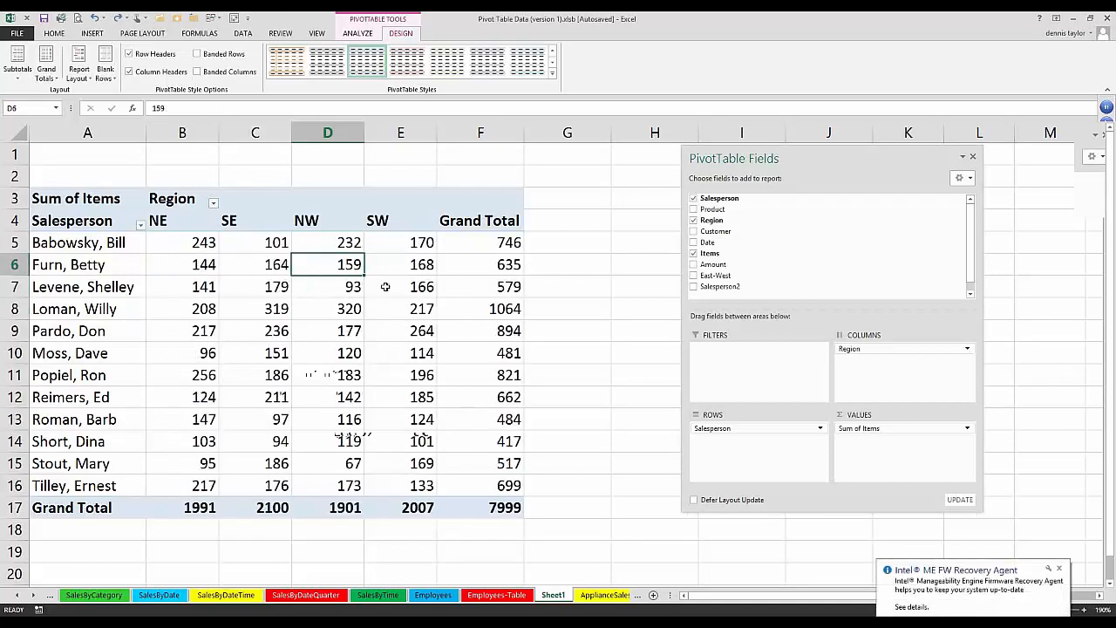
Start a new calculated field for the pivot table and name it Goal
left_click(384, 286)
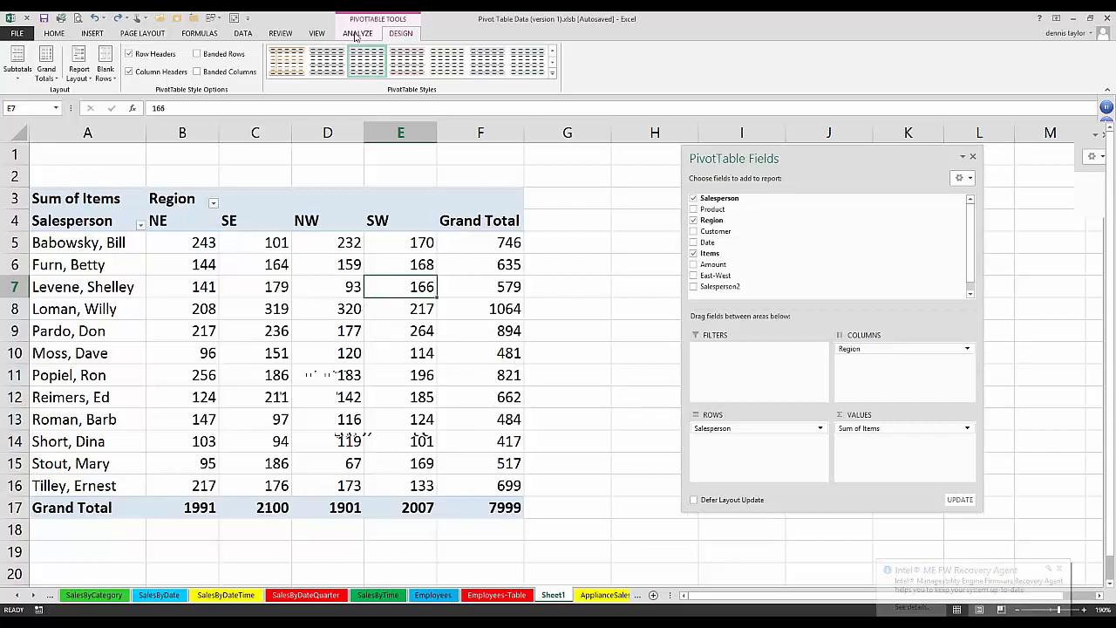
left_click(354, 34)
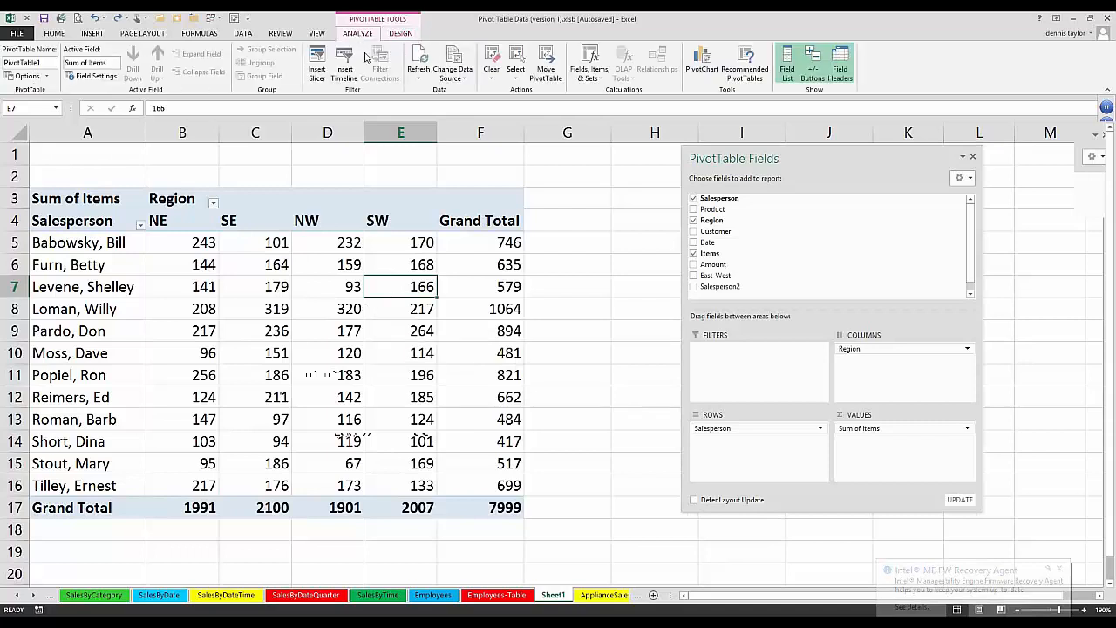
left_click(590, 77)
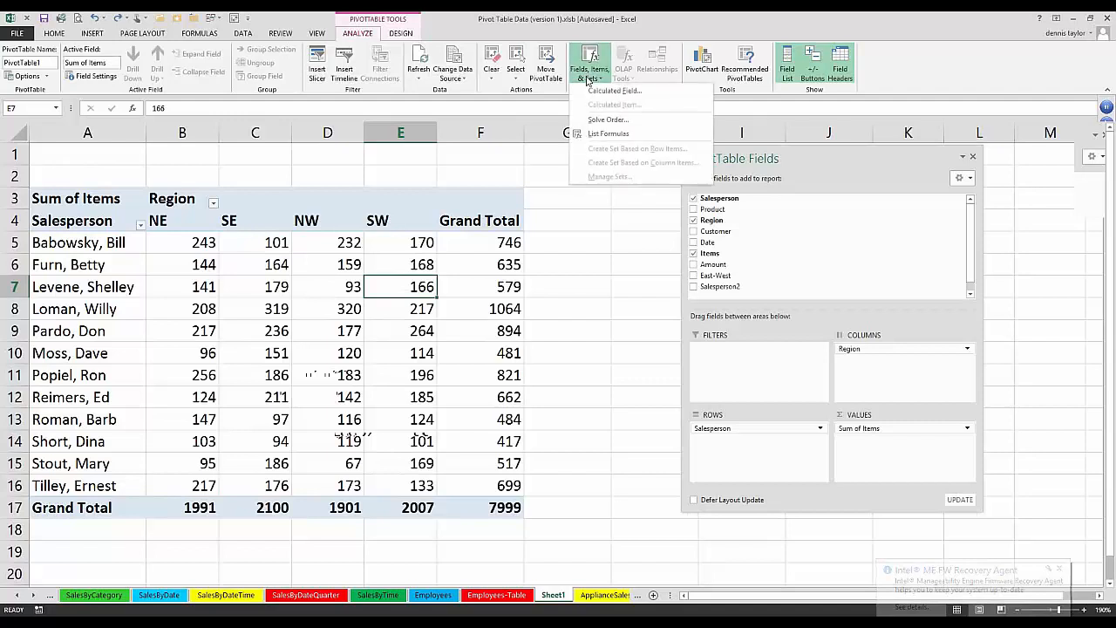
left_click(600, 92)
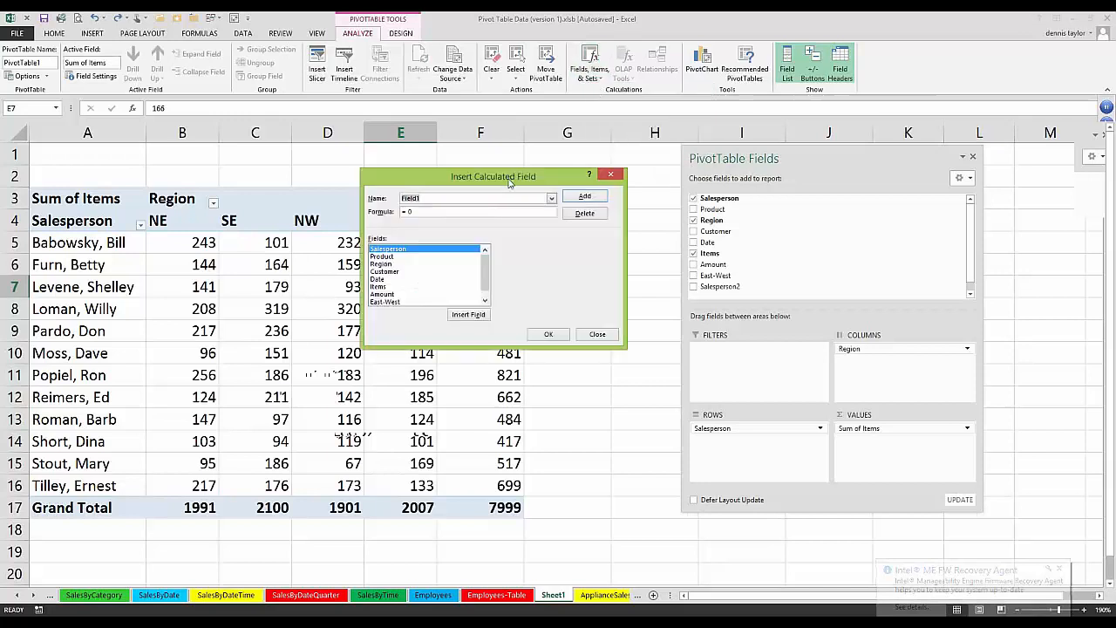
left_click_drag(508, 177, 569, 304)
left_click_drag(490, 325, 456, 326)
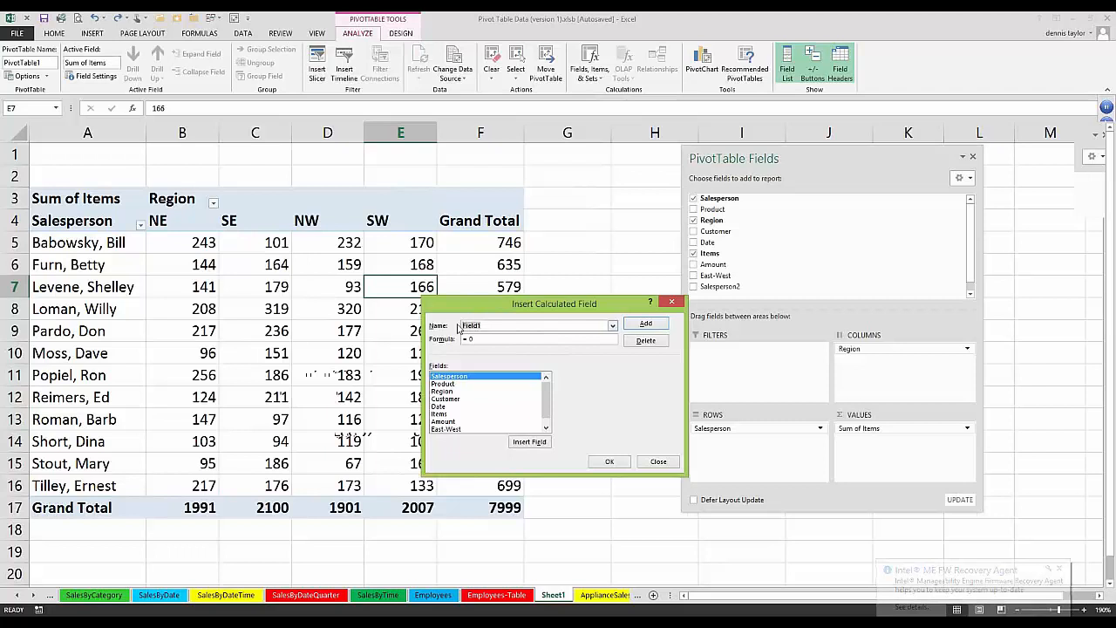
type("Goal")
Set the Goal field's formula to =round(Items*1.1,0) using the Items field, and add the field to the pivot table
double_click(468, 339)
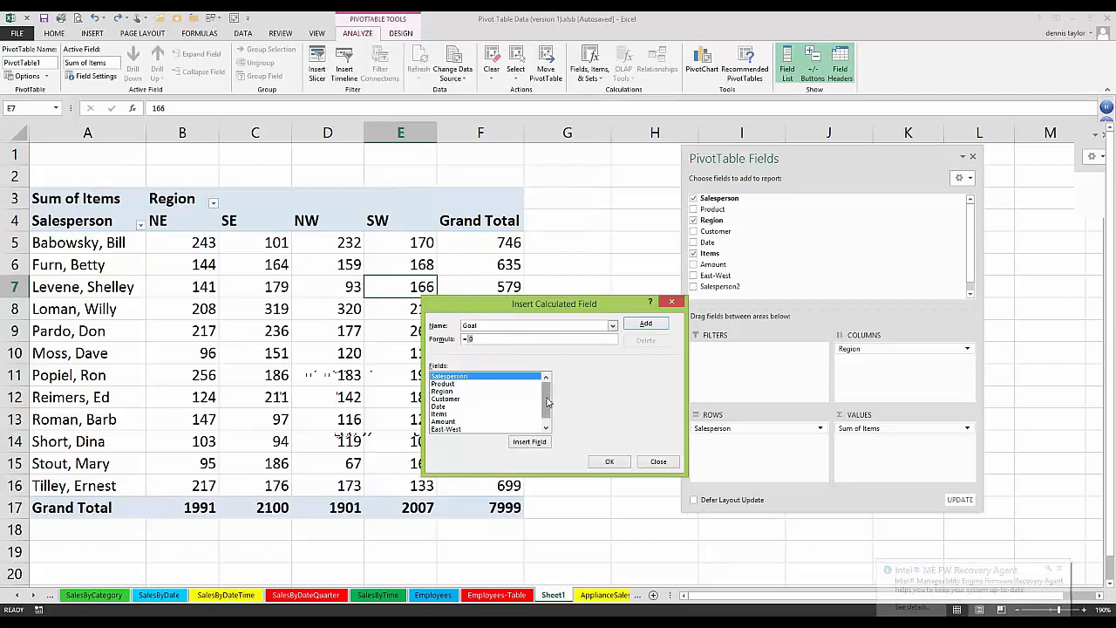
left_click_drag(545, 405, 532, 420)
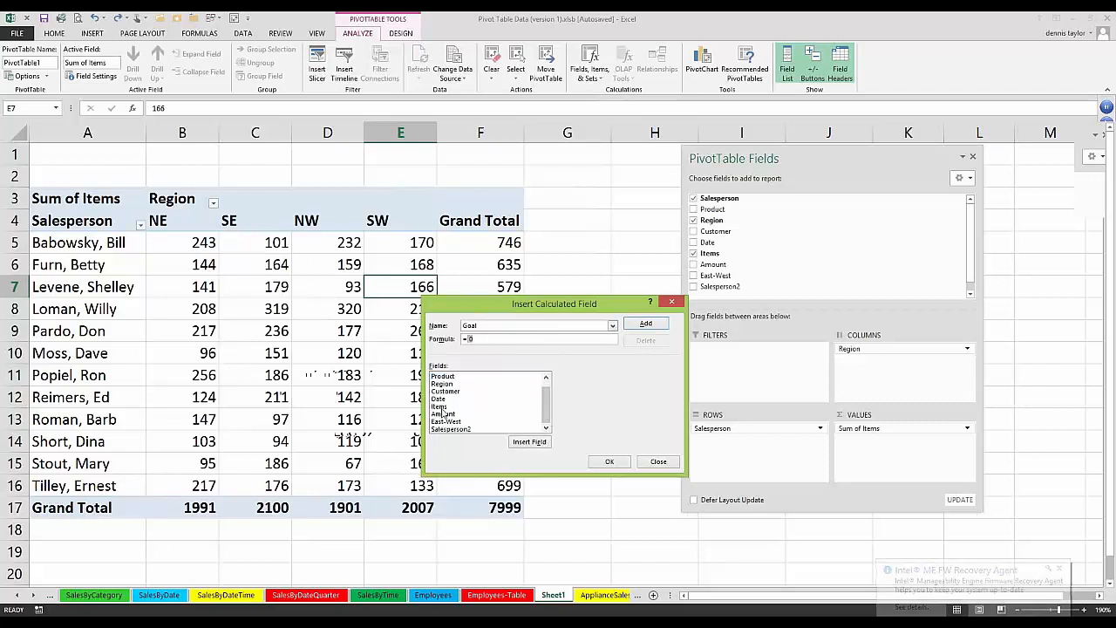
left_click(441, 407)
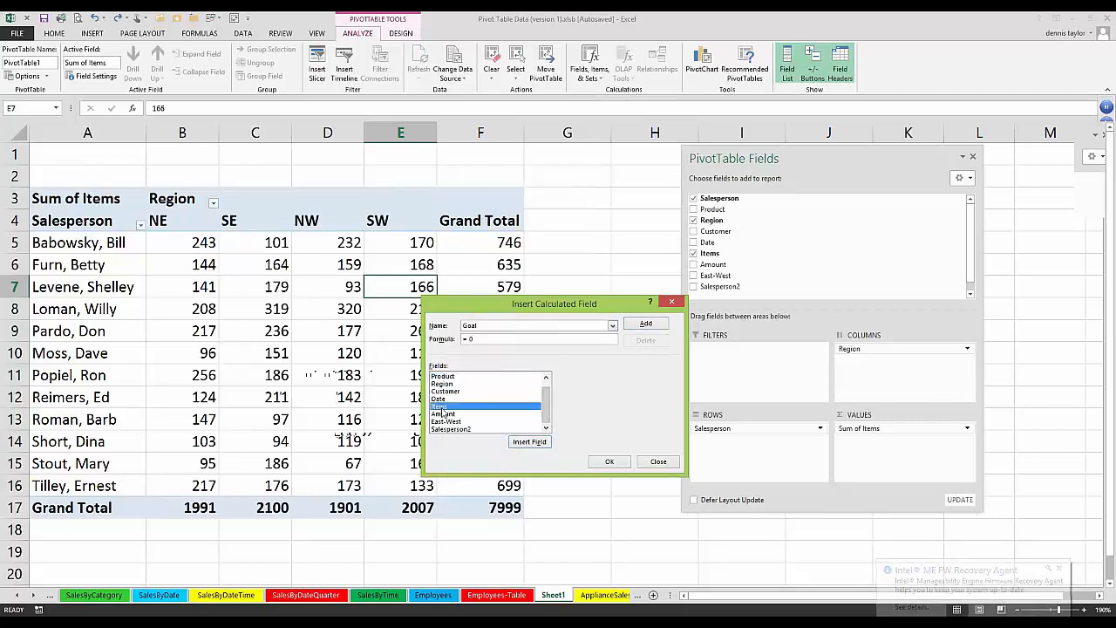
left_click(527, 443)
left_click(467, 339)
type("round(")
type("(")
key("BackSpace")
left_click_drag(504, 305, 623, 318)
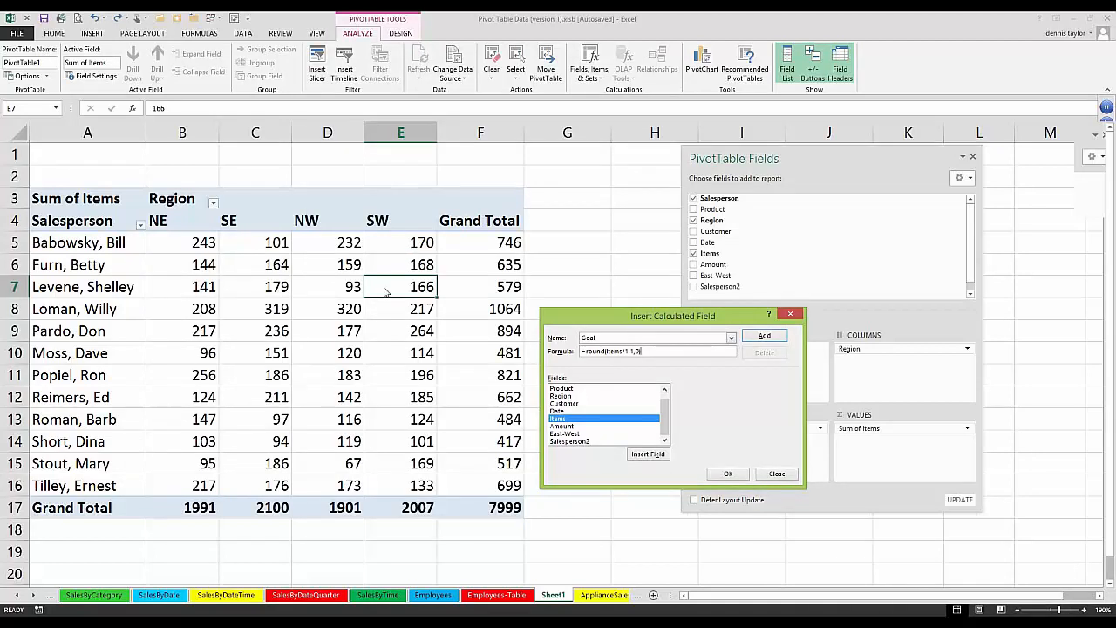
left_click(729, 474)
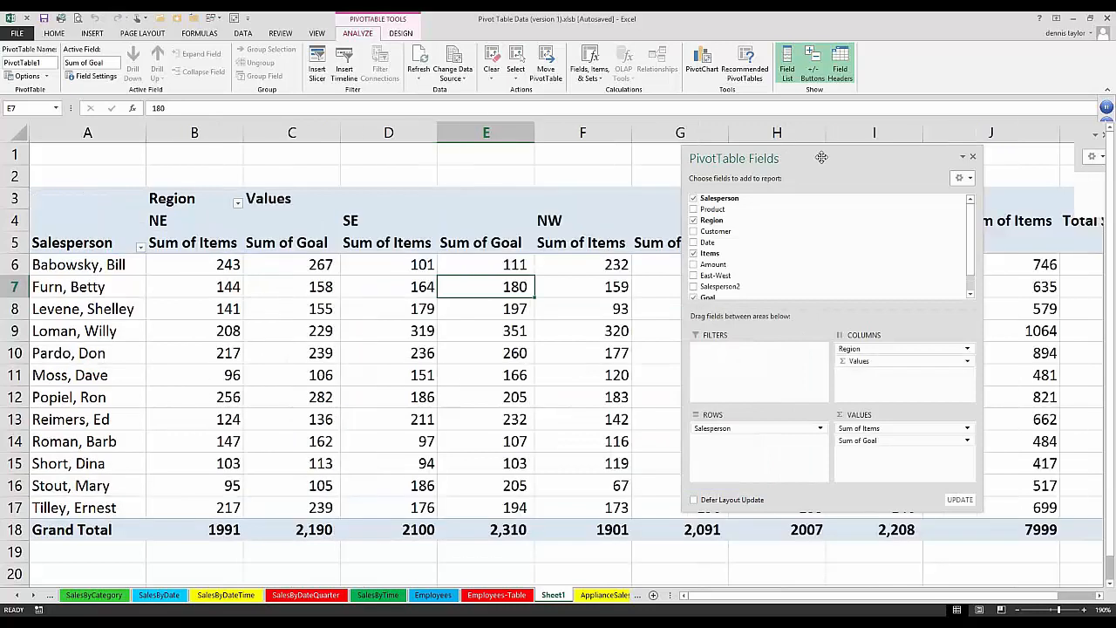
Rename the Sum of Items heading in the pivot table as LastYR, with the field list moved clear of the data
left_click_drag(821, 157, 873, 398)
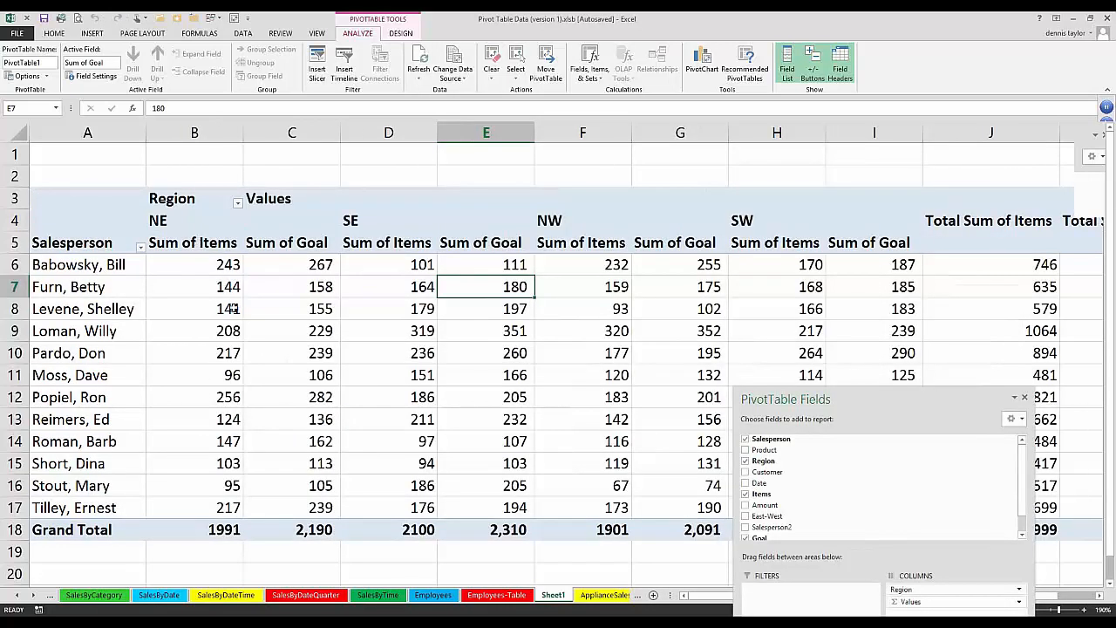
left_click(212, 245)
mouse_move(297, 330)
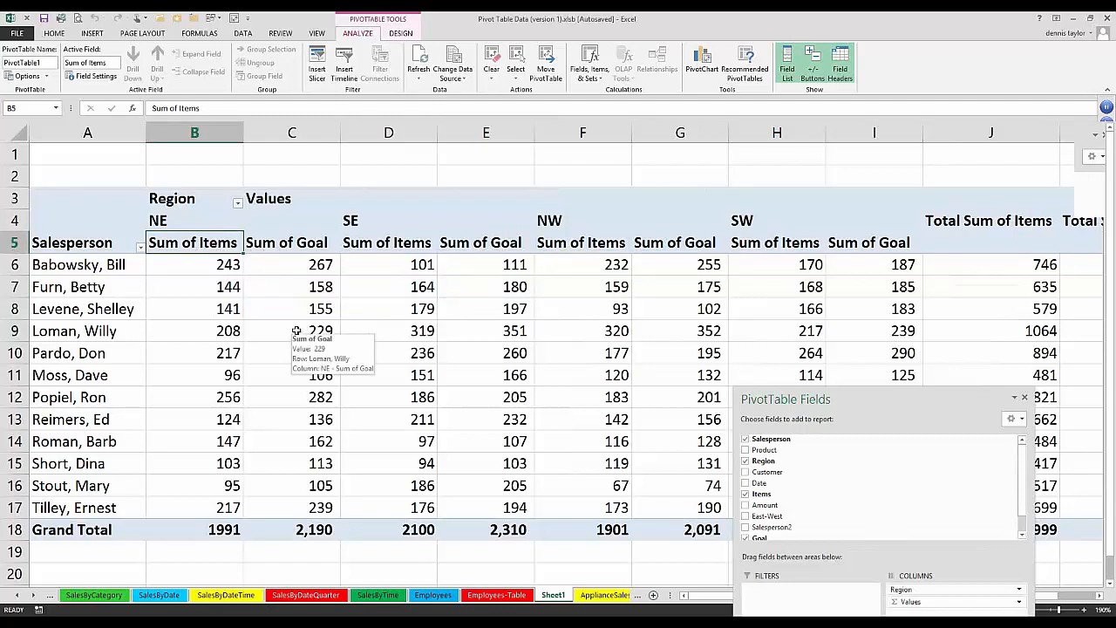
type("Last")
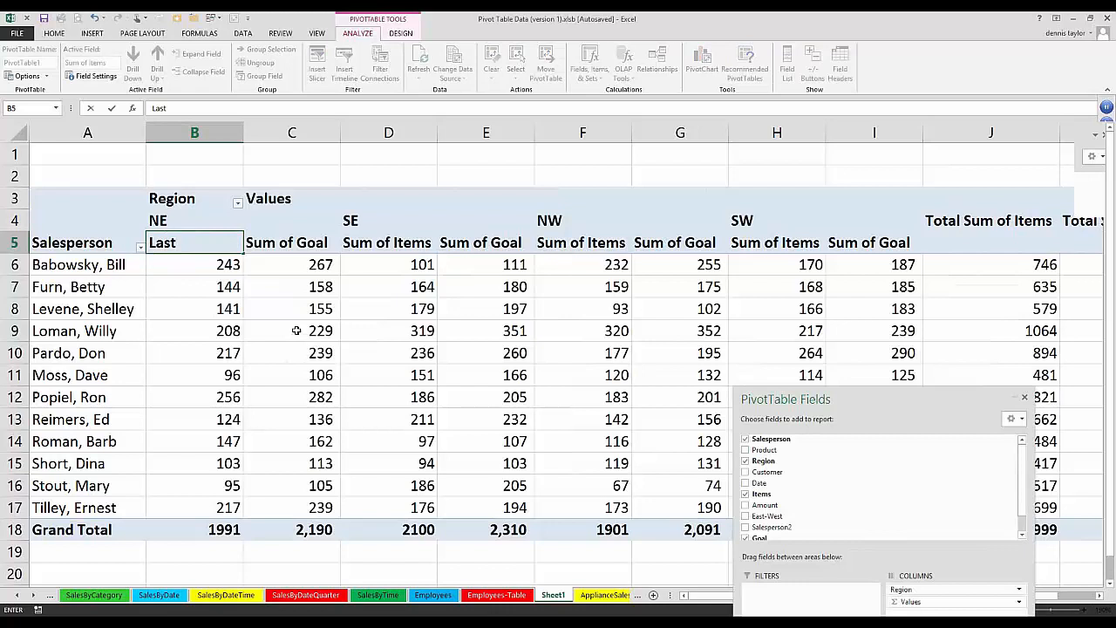
type("YR")
key("Return")
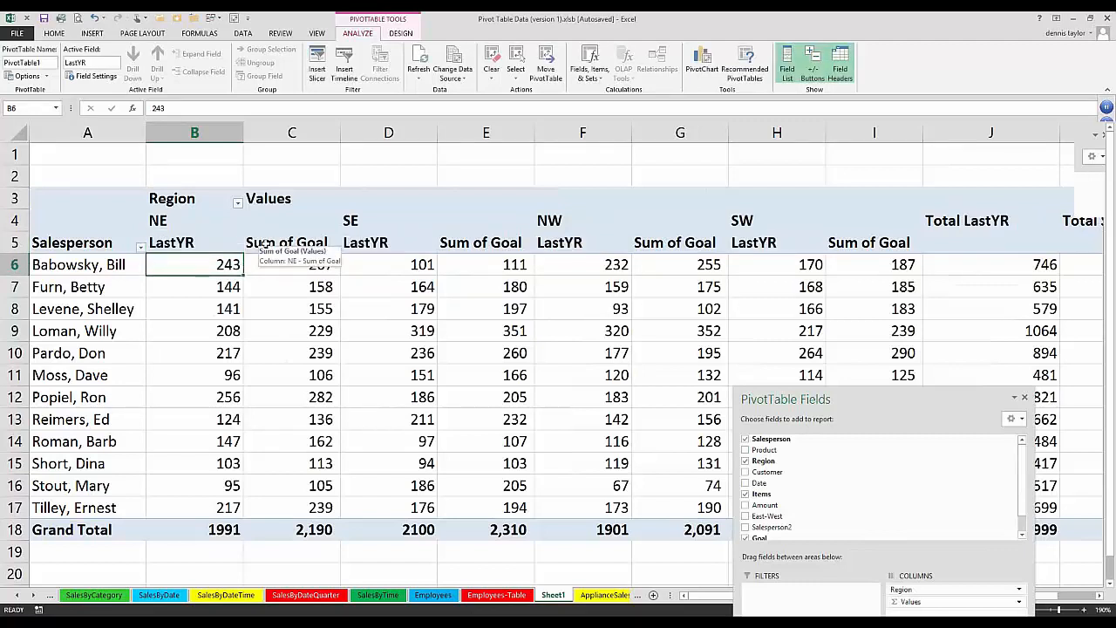
Rename the Sum of Goal heading as Goal with a trailing space
left_click(263, 245)
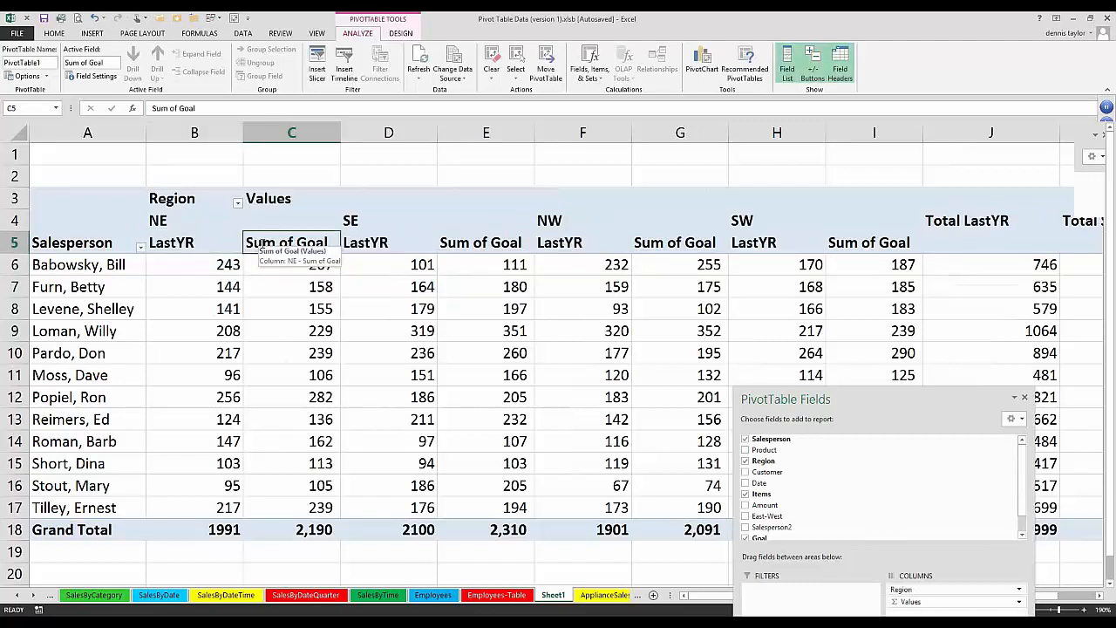
type("Goal")
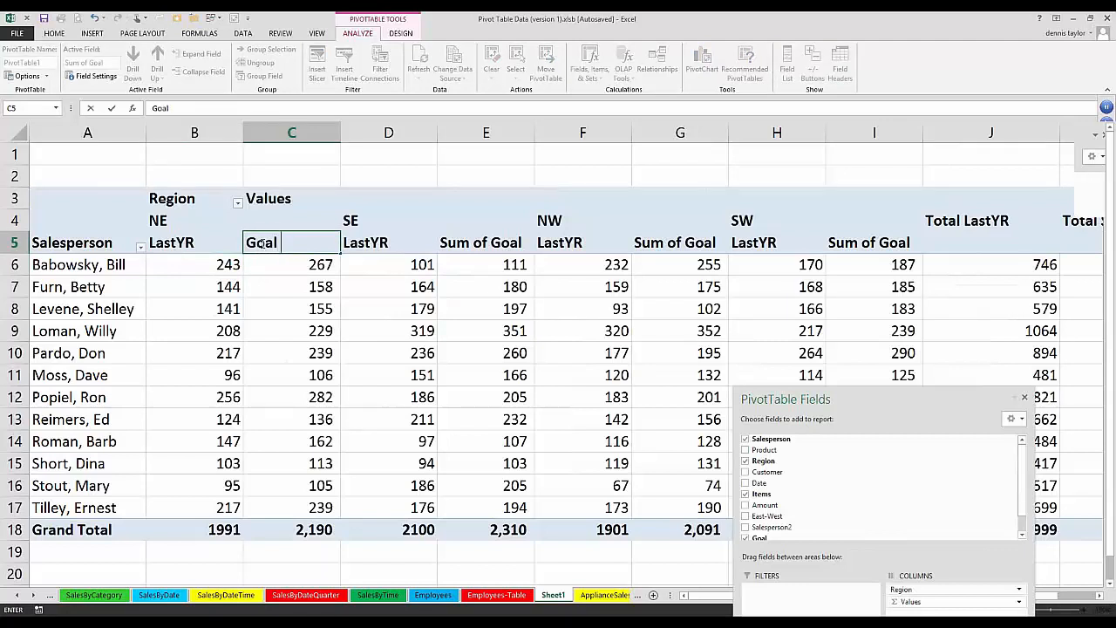
key("Return")
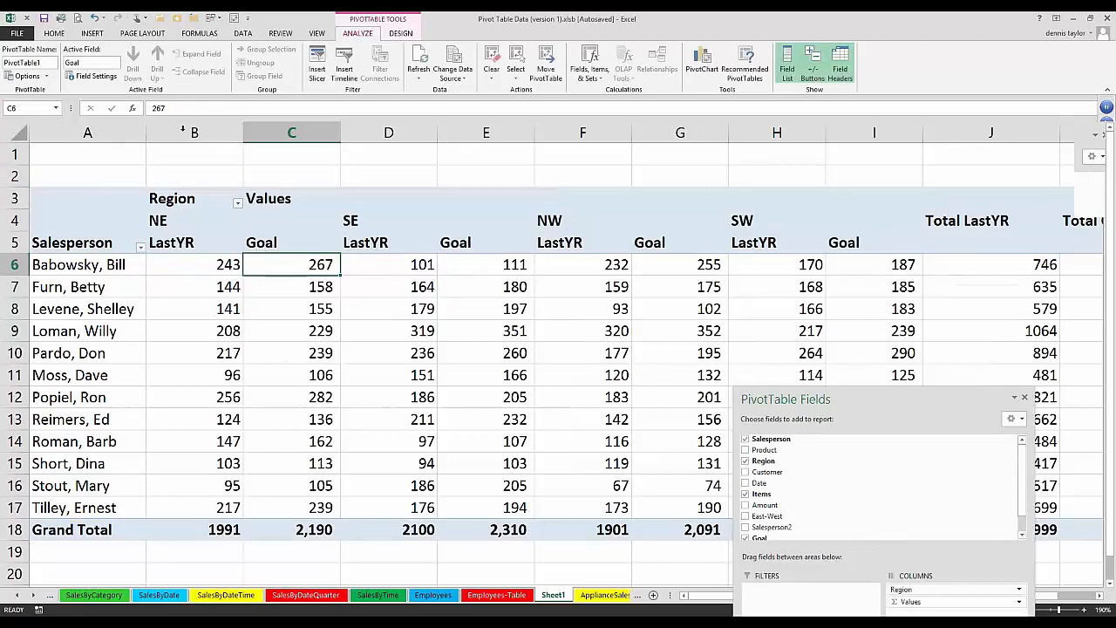
Autofit the widths of all columns on the sheet to their contents
left_click(18, 133)
double_click(147, 133)
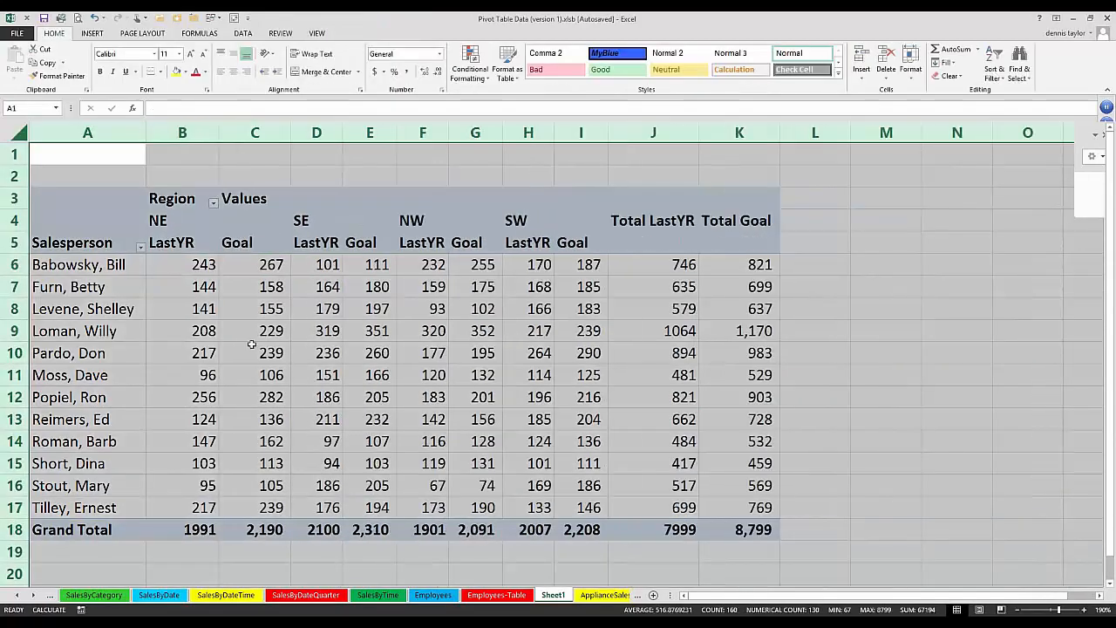
left_click(261, 353)
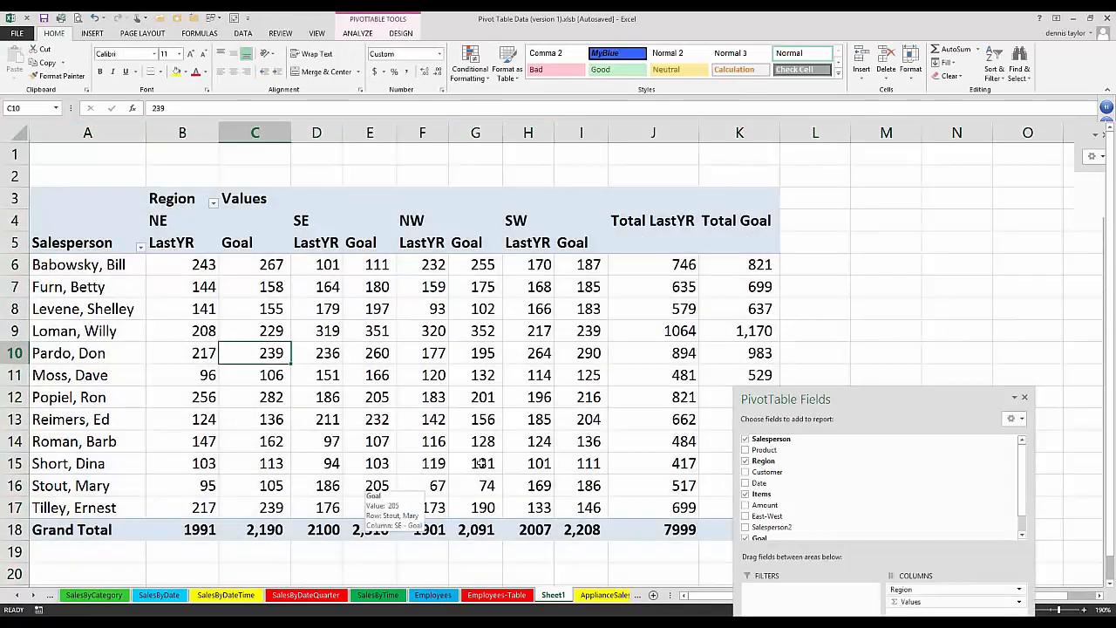
Compare the SW region's LastYR and Goal values down the list of salespeople
left_click(528, 264)
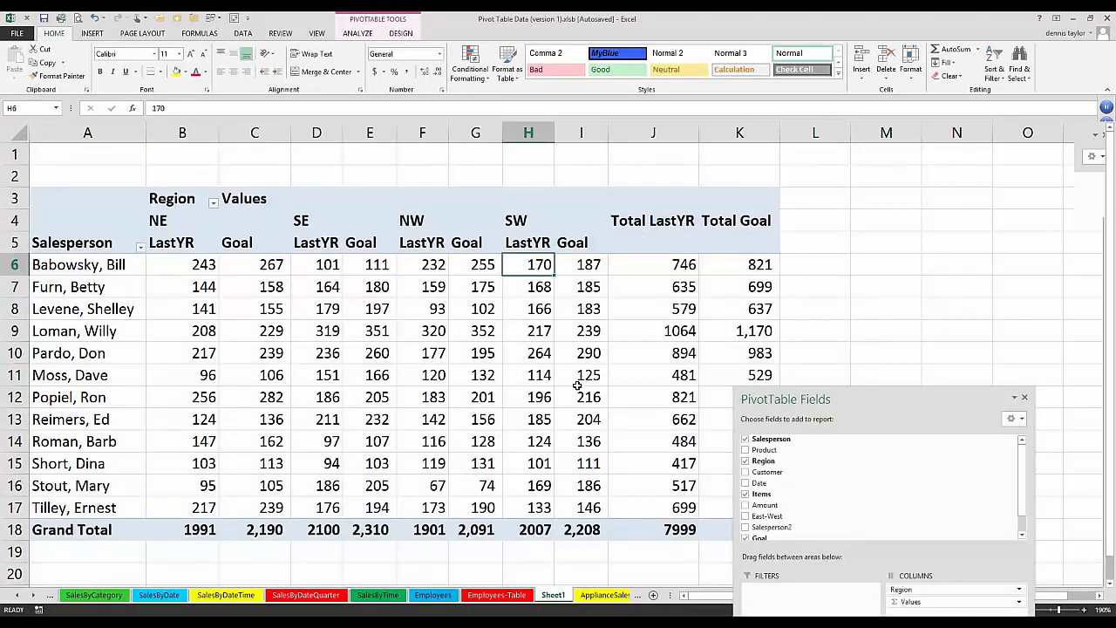
left_click(590, 266)
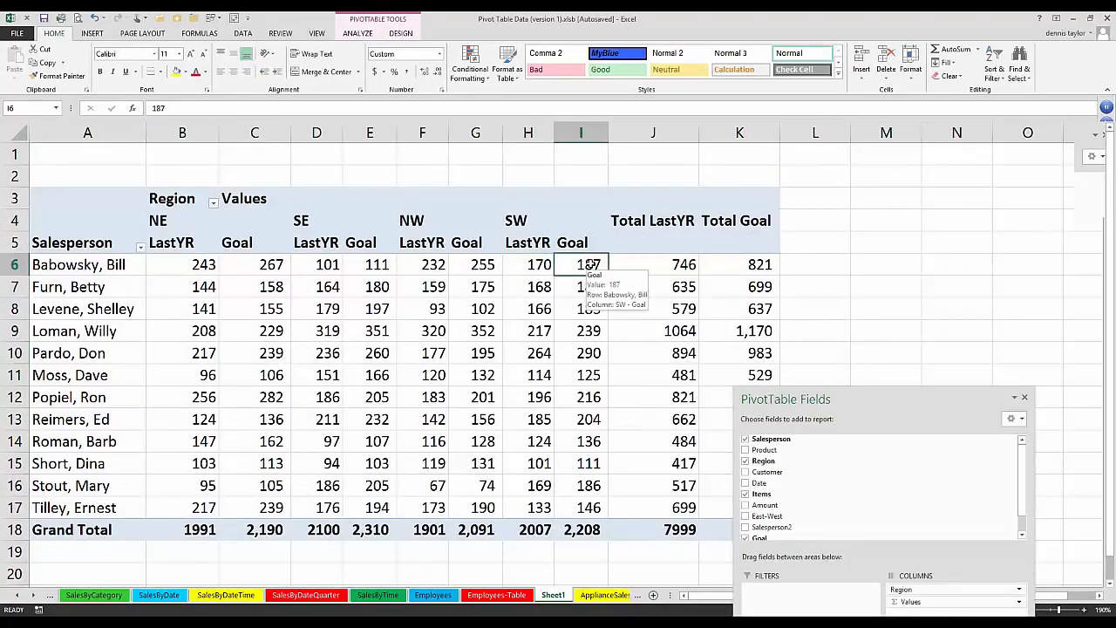
key("shift+Down")
key("shift+Down")
key("shift+Down")
key("shift+Down")
key("shift+Down")
key("shift+Down")
key("shift+Down")
key("shift+Down")
key("shift+Down")
key("shift+Down")
key("shift+Down")
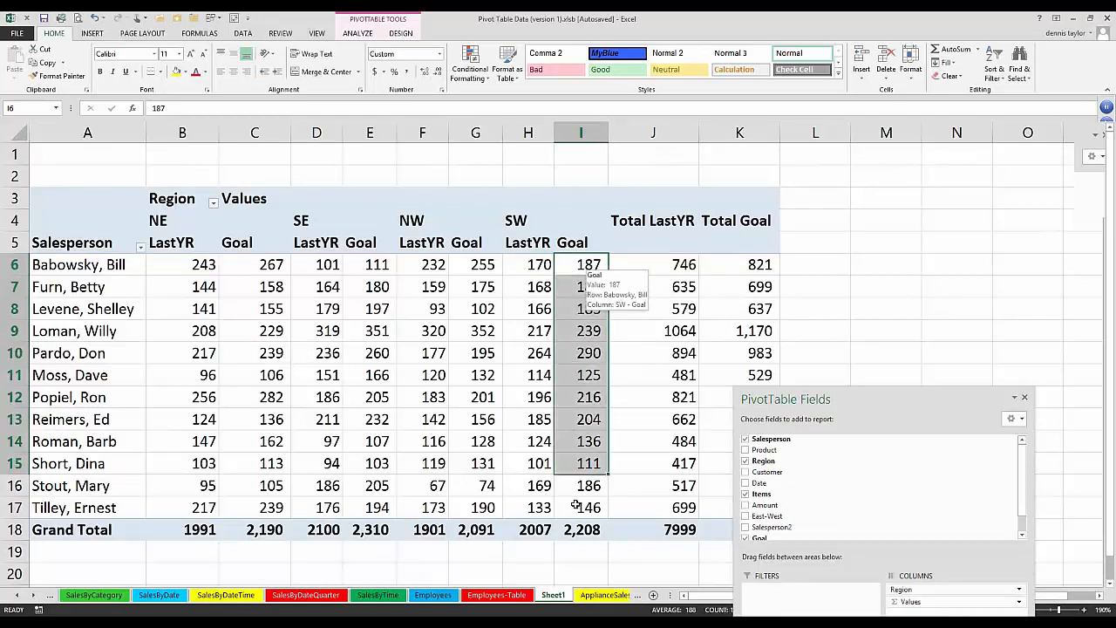
left_click(529, 264)
key("shift+Down")
key("shift+Down")
key("shift+Down")
key("shift+Down")
key("shift+Down")
key("shift+Down")
key("shift+Down")
key("shift+Down")
key("shift+Down")
key("shift+Down")
key("shift+Down")
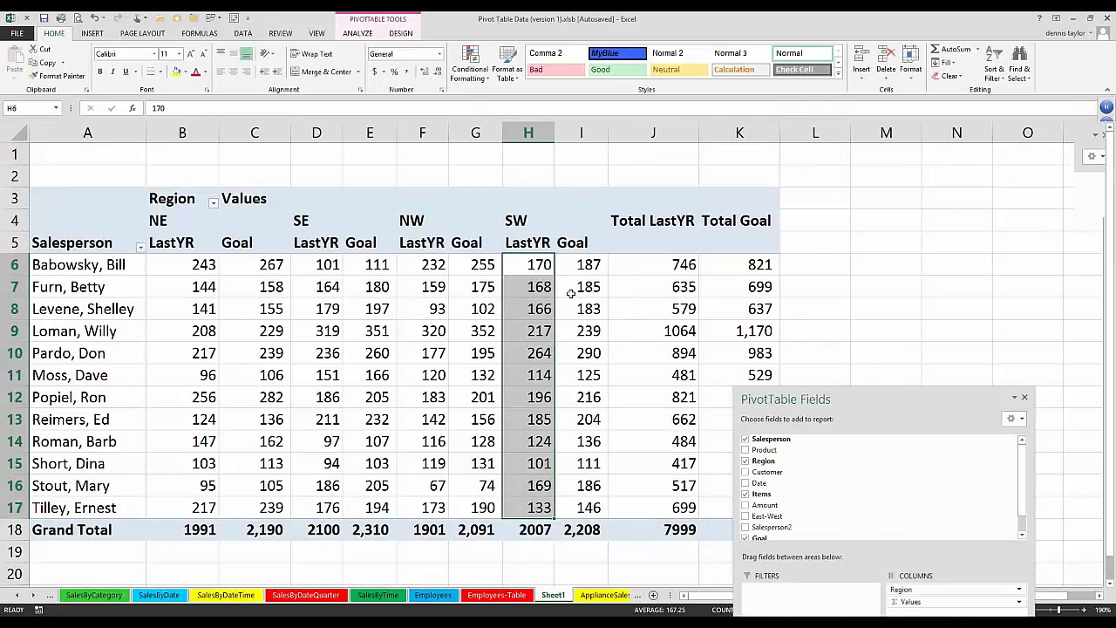
left_click(585, 265)
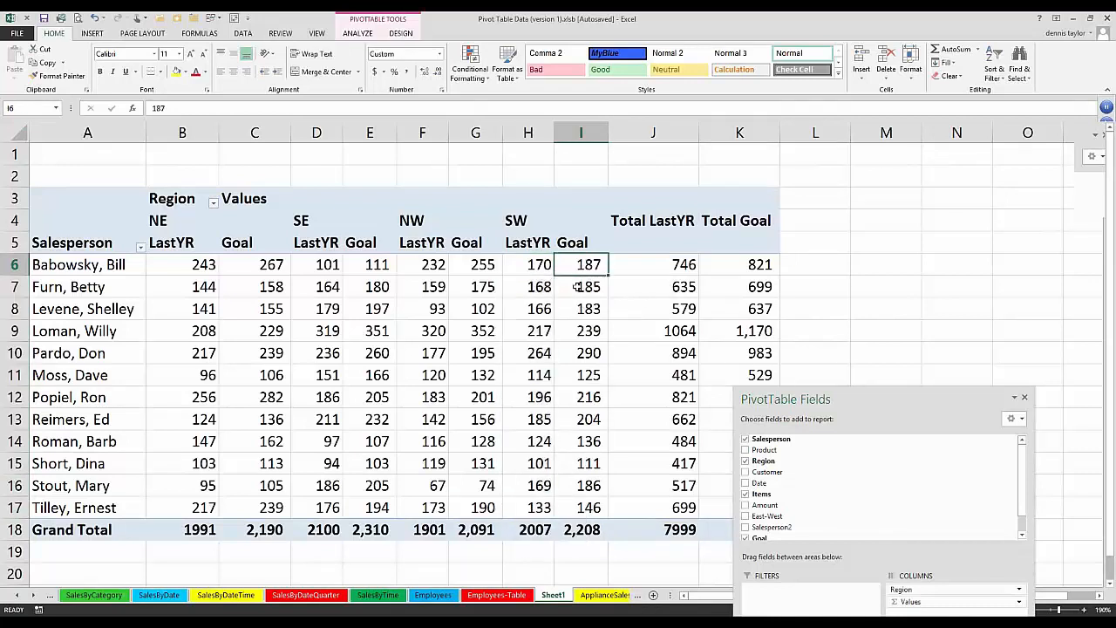
key("Down")
key("Down")
key("Down")
key("Down")
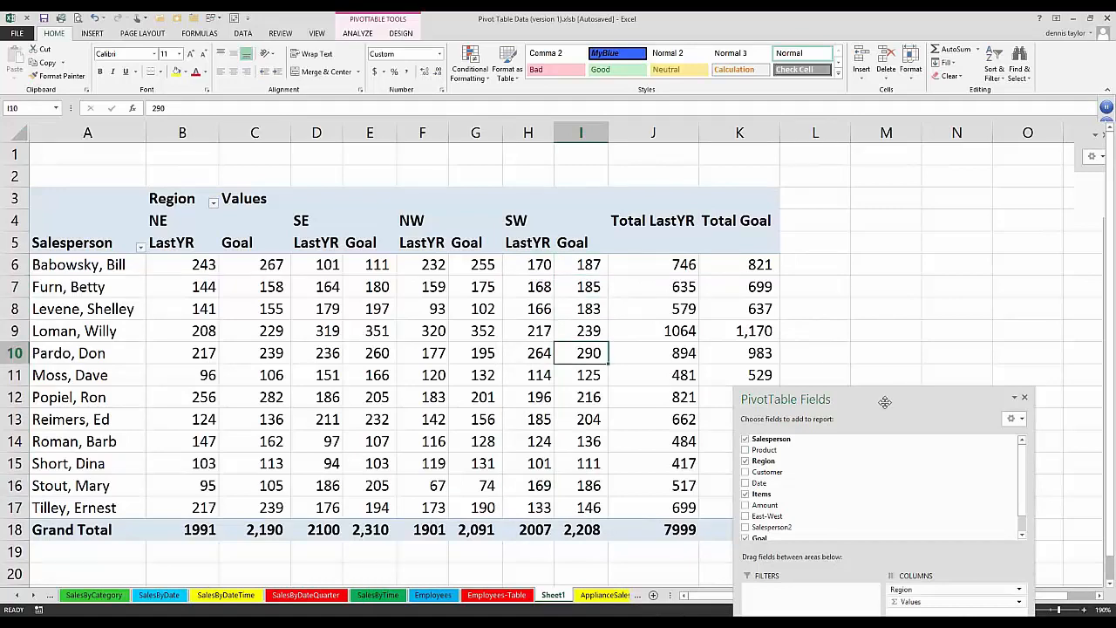
Move the field list clear of the total columns and deselect the pivot table by selecting empty cell E1
left_click_drag(883, 402, 939, 194)
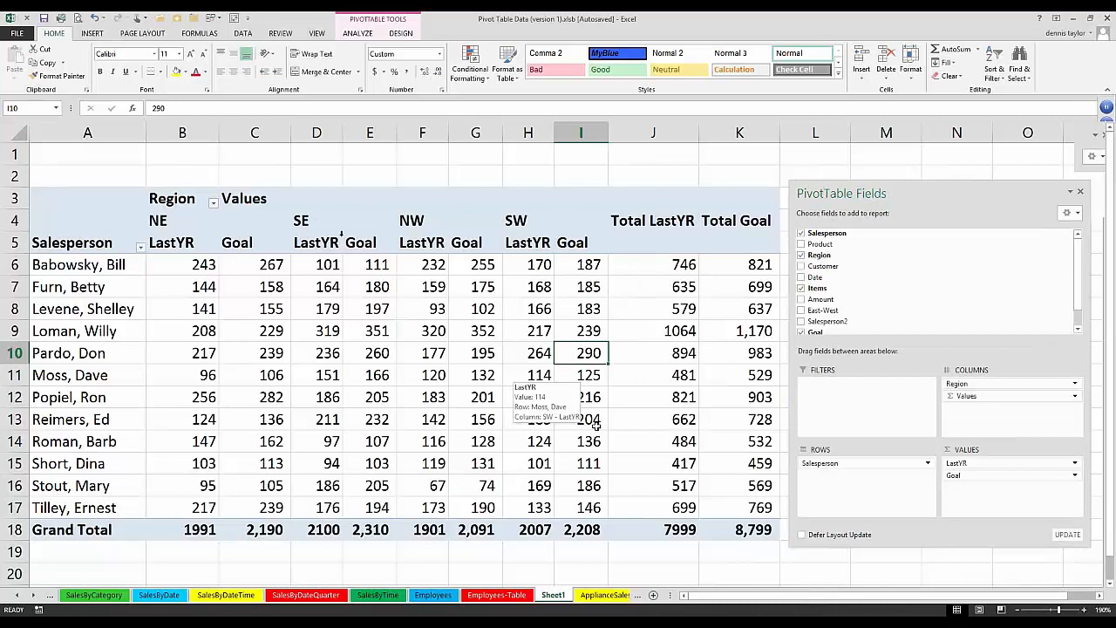
left_click(89, 175)
left_click(365, 154)
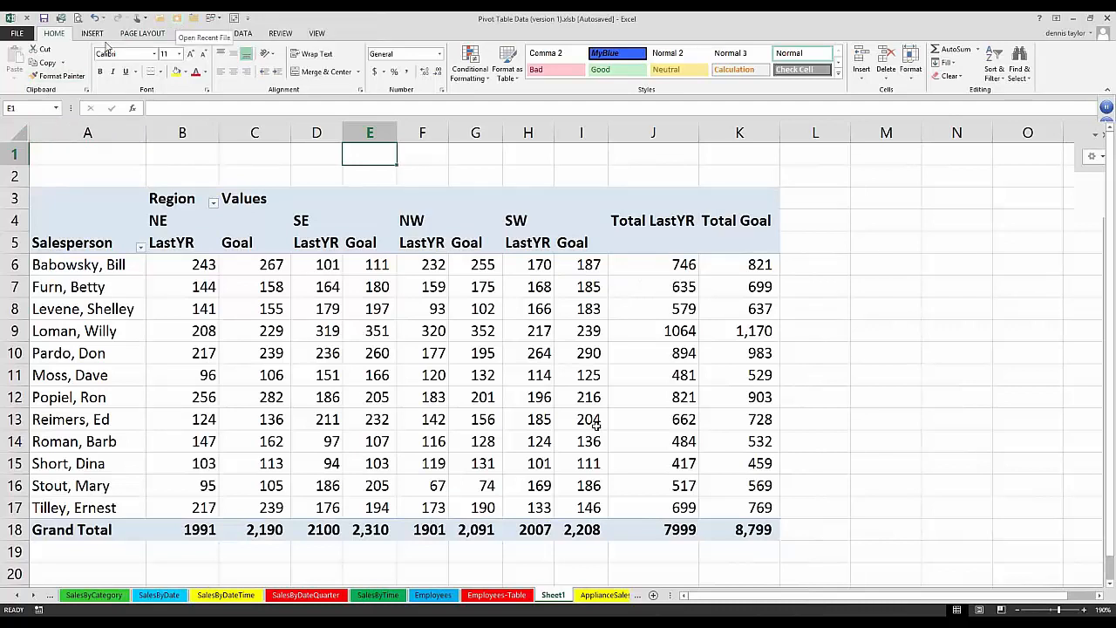
Open the recent workbook PivotTableConsolidatingWorksheets.xlsx from the Excel and Access folder
key("ctrl+o")
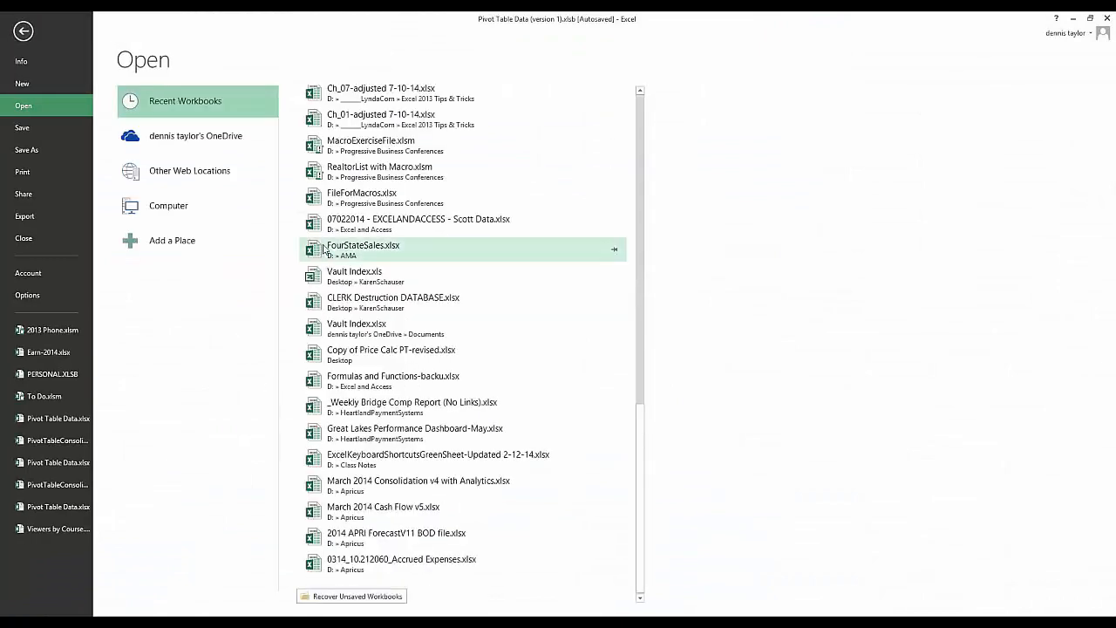
scroll(323, 249, "up", 10)
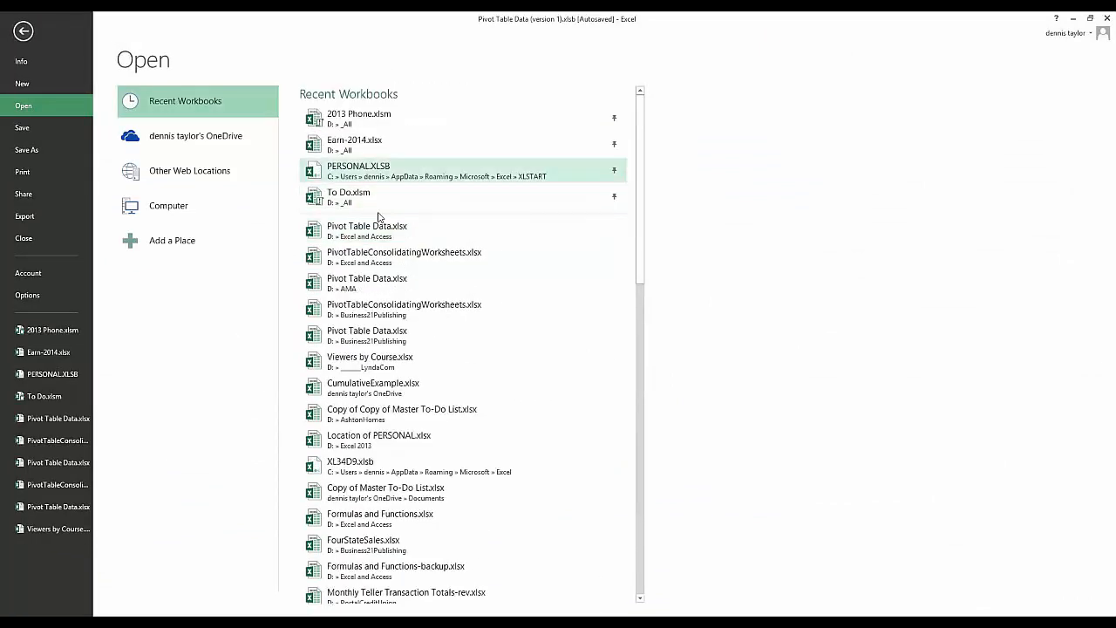
left_click(426, 254)
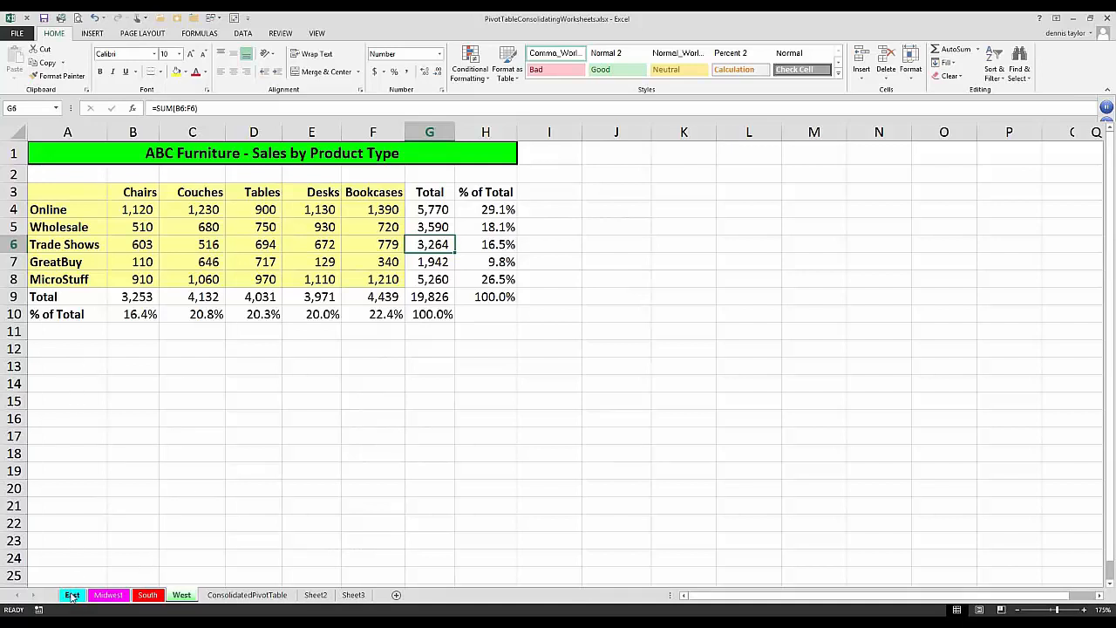
Review the ABC Furniture sales tables on the East, Midwest, South and West sheets
left_click(72, 595)
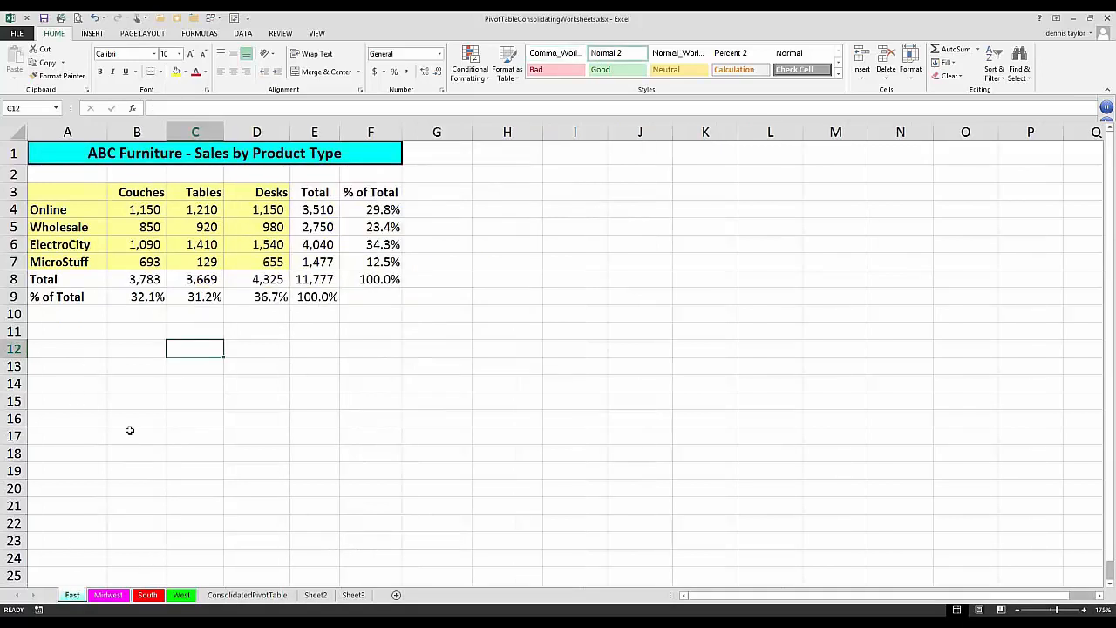
scroll(129, 430, "up", 1)
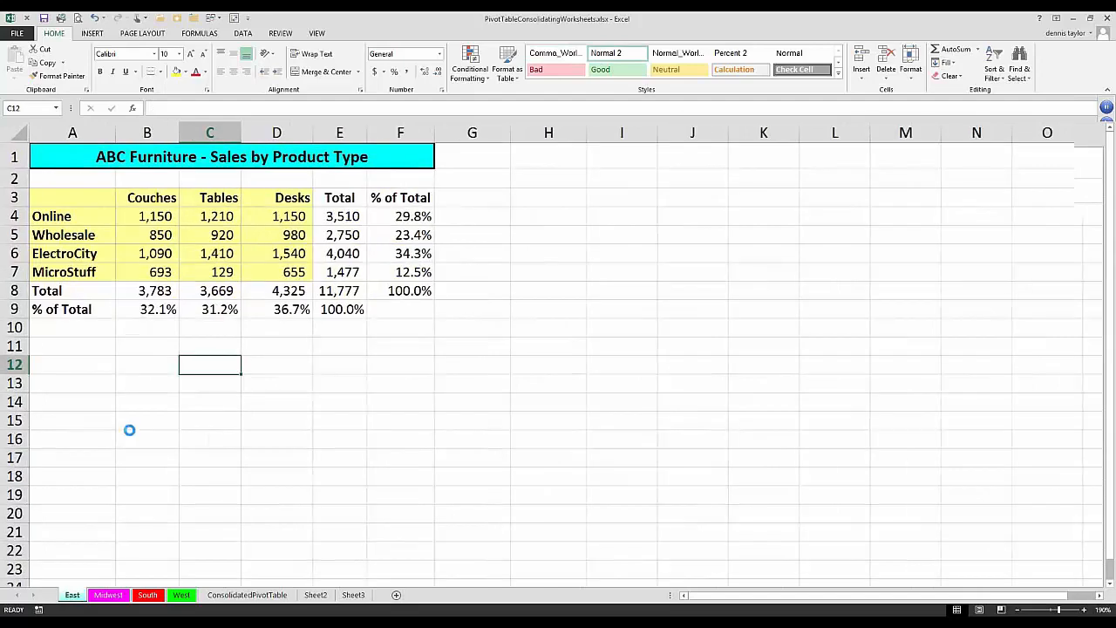
scroll(129, 430, "up", 5)
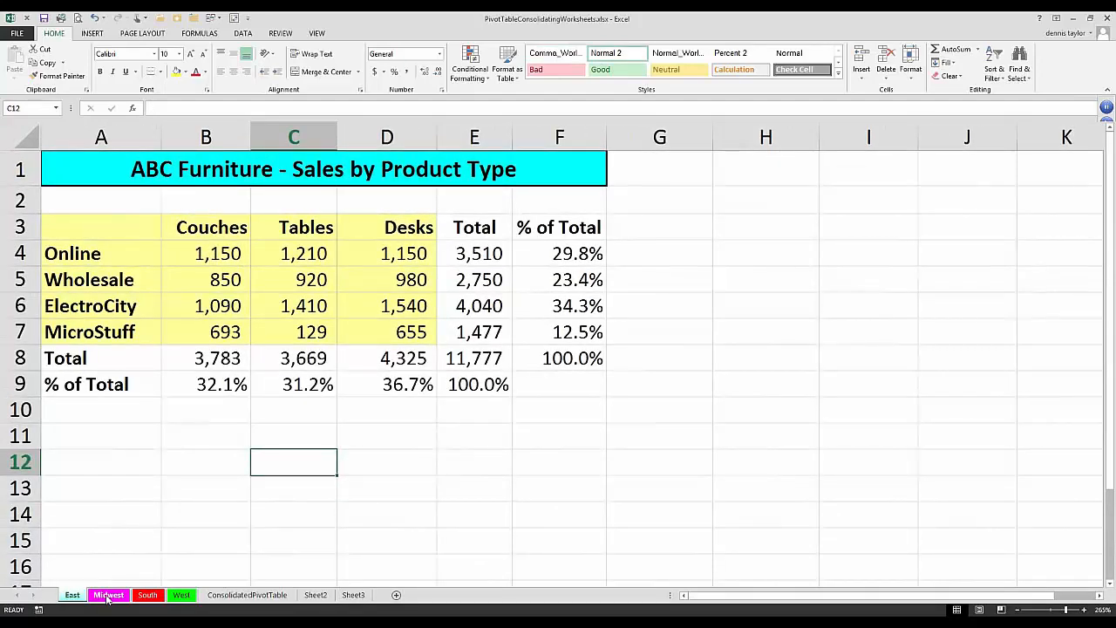
left_click(108, 594)
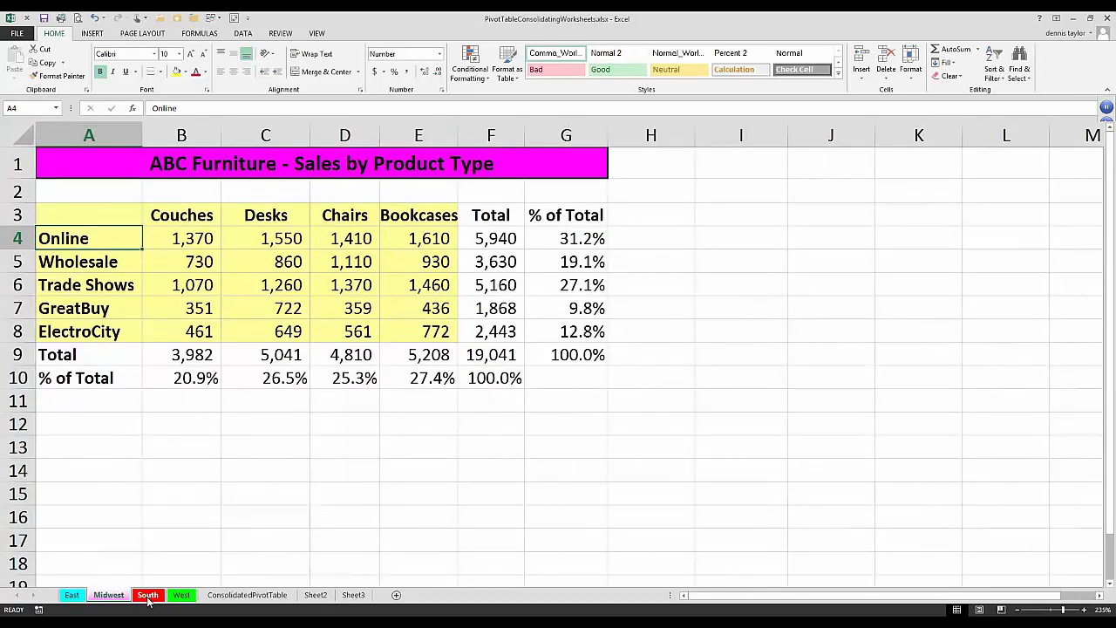
key("ctrl+Page_Down")
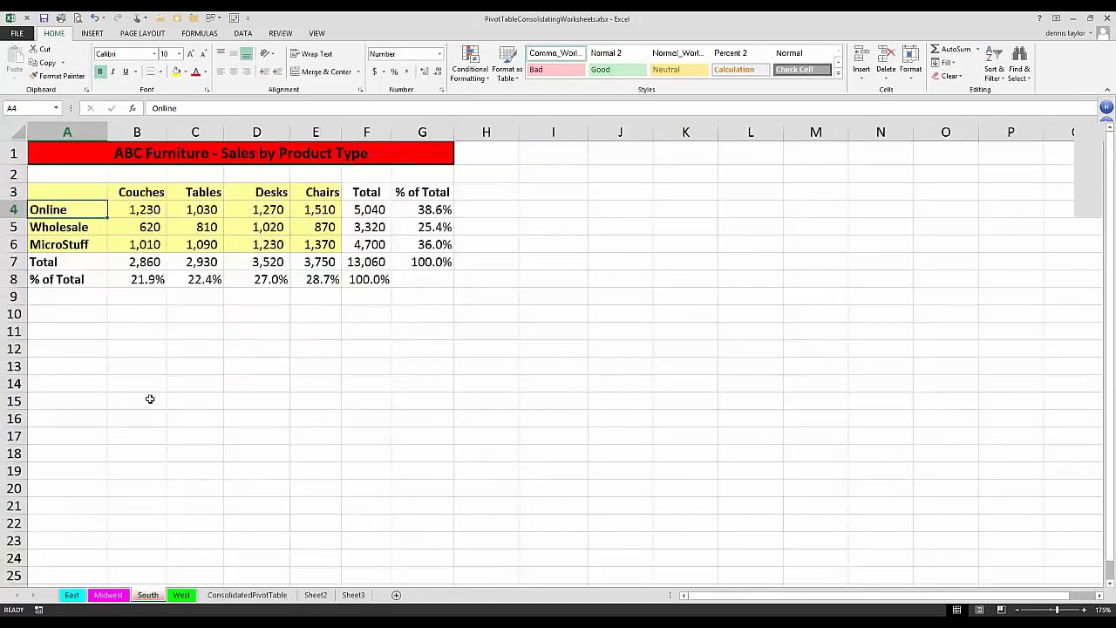
scroll(150, 398, "up", 4)
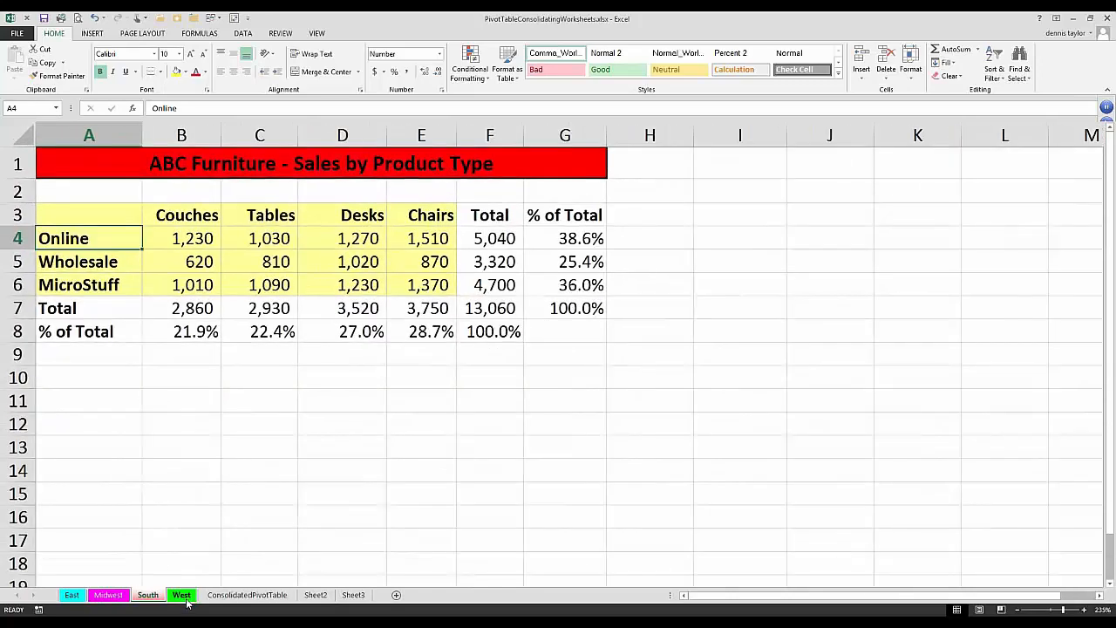
key("ctrl+Page_Down")
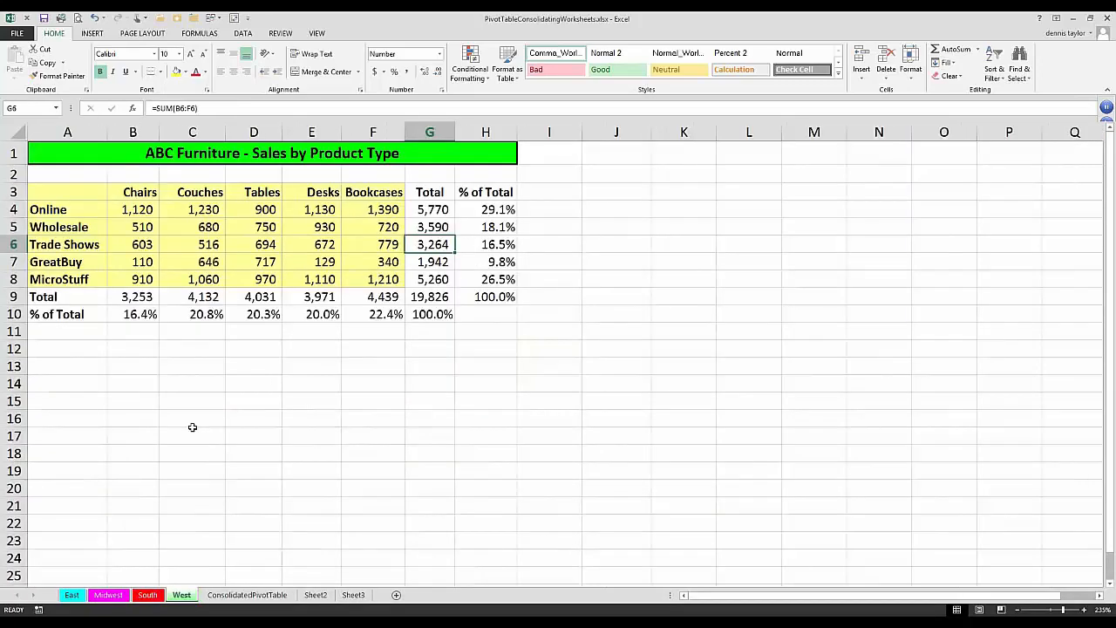
scroll(192, 427, "up", 3)
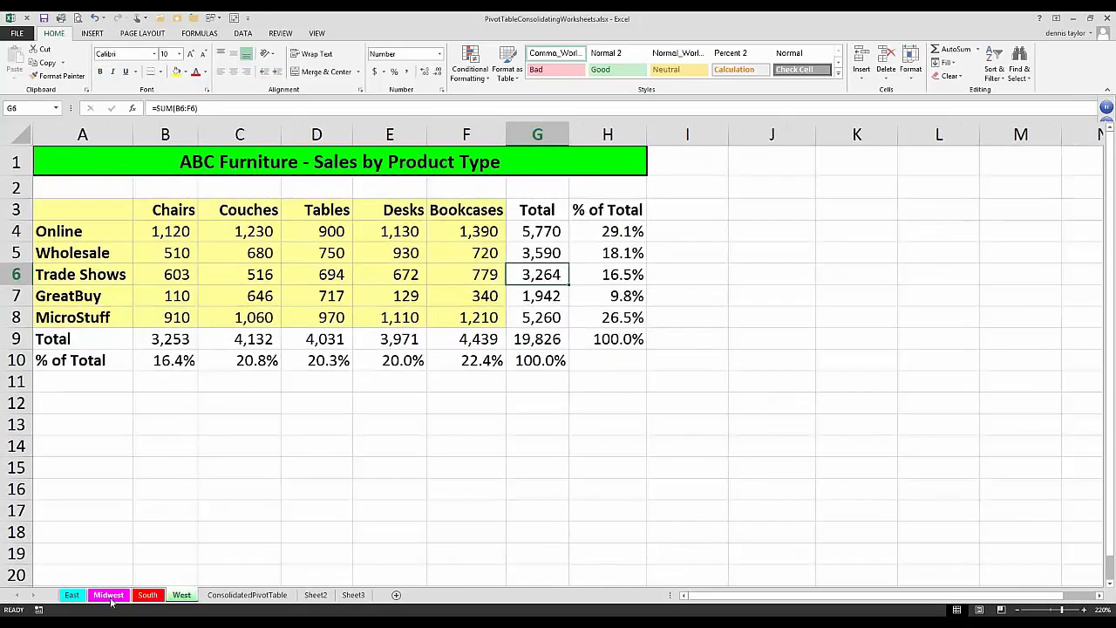
Compare the product column headings in row 3 of the East and Midwest sheets
left_click(109, 596)
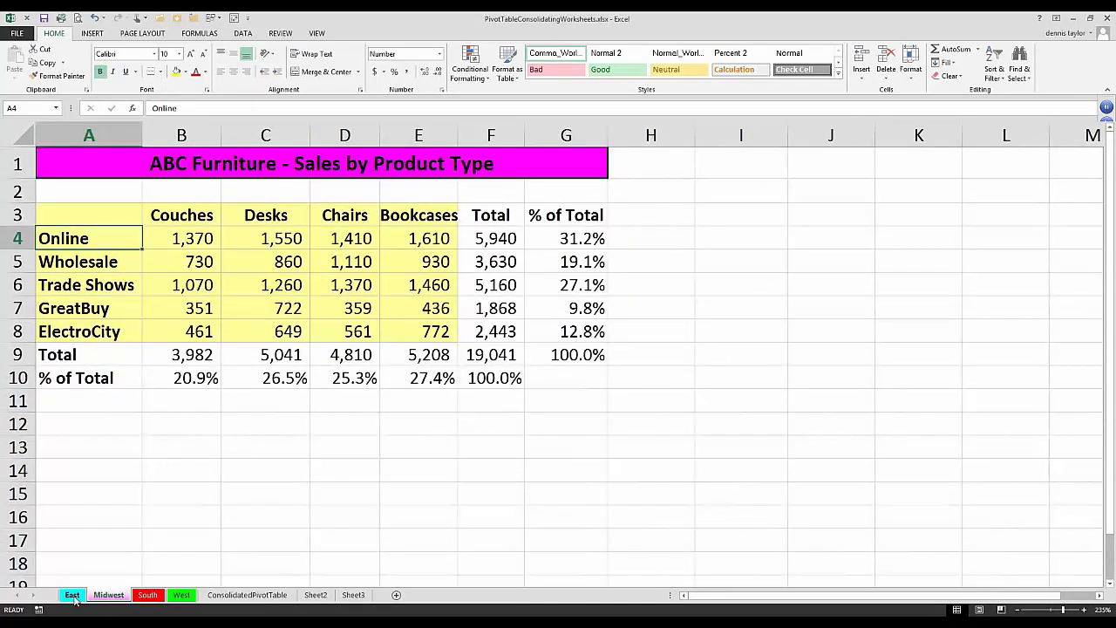
left_click(74, 596)
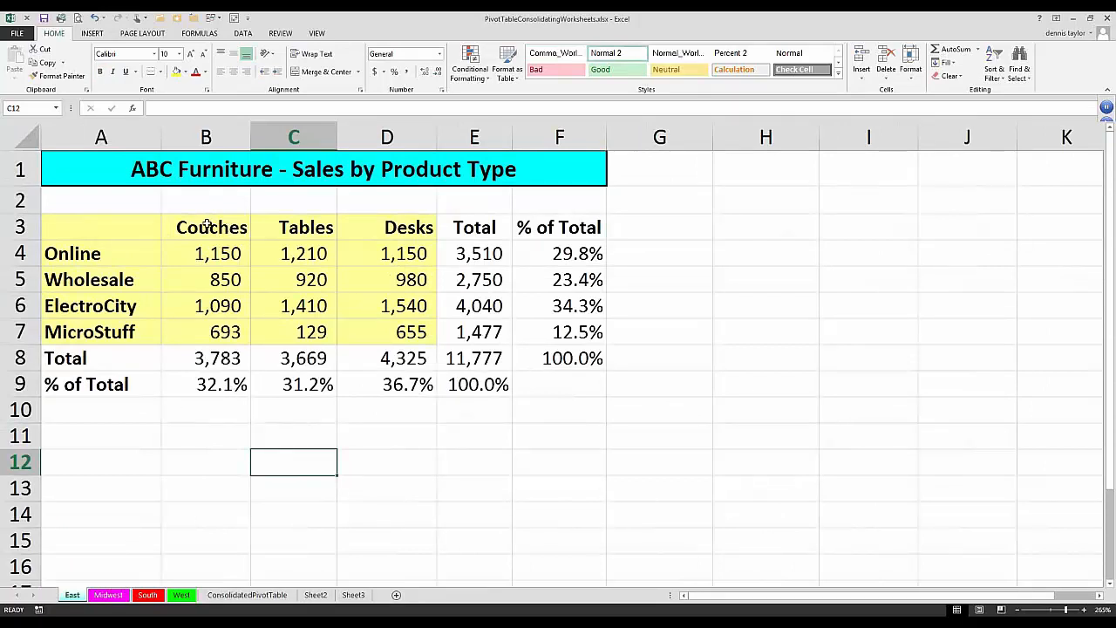
left_click(276, 219)
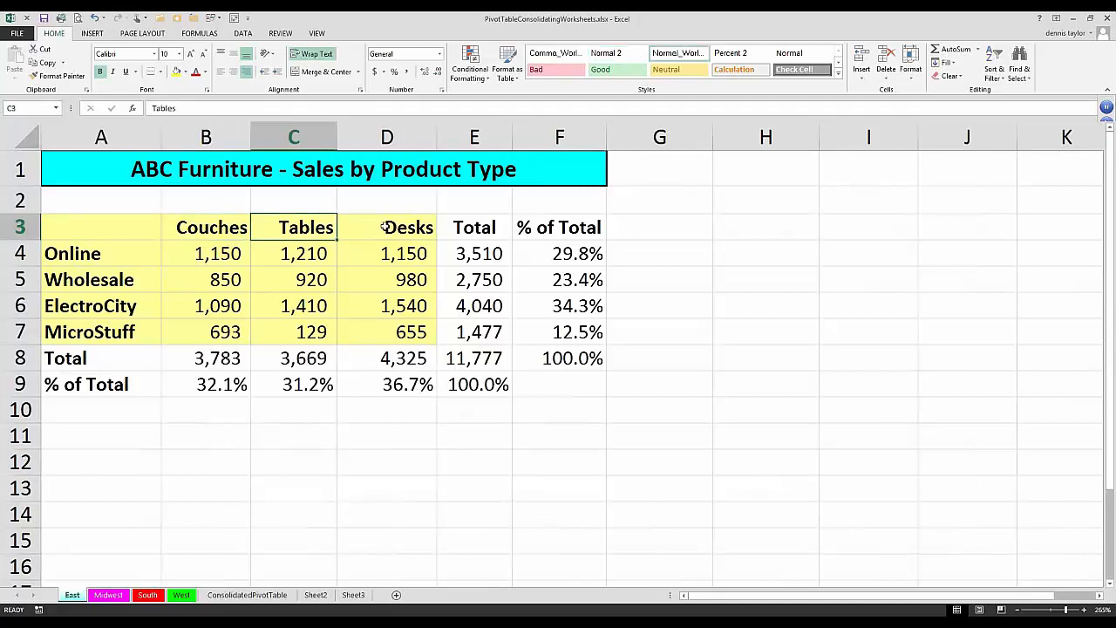
left_click(386, 222)
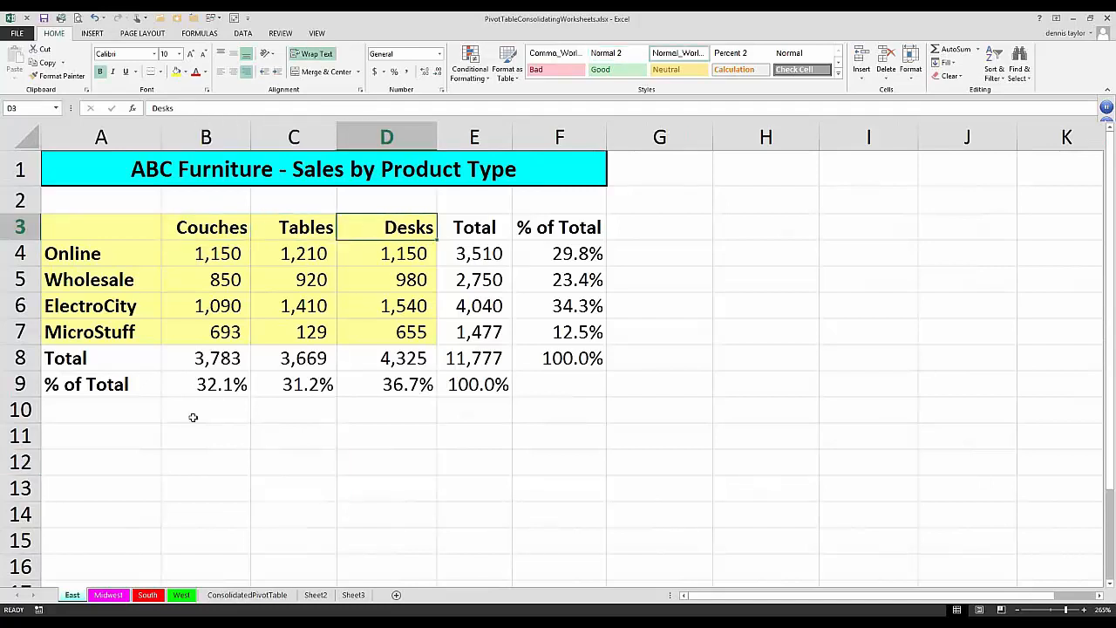
left_click(108, 596)
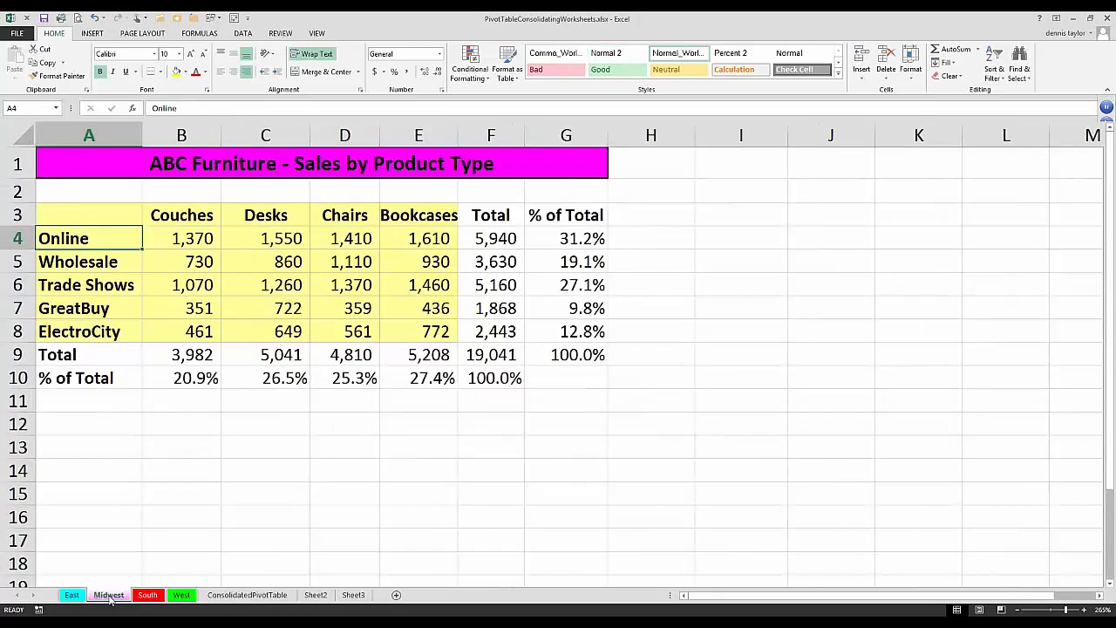
left_click(254, 214)
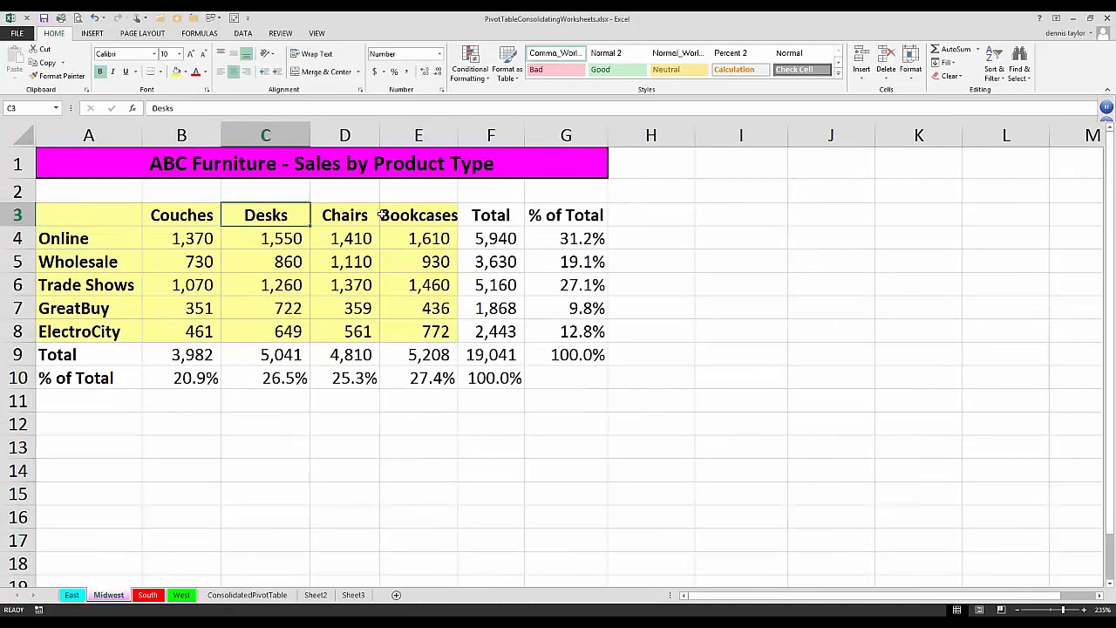
key("Right")
key("Right")
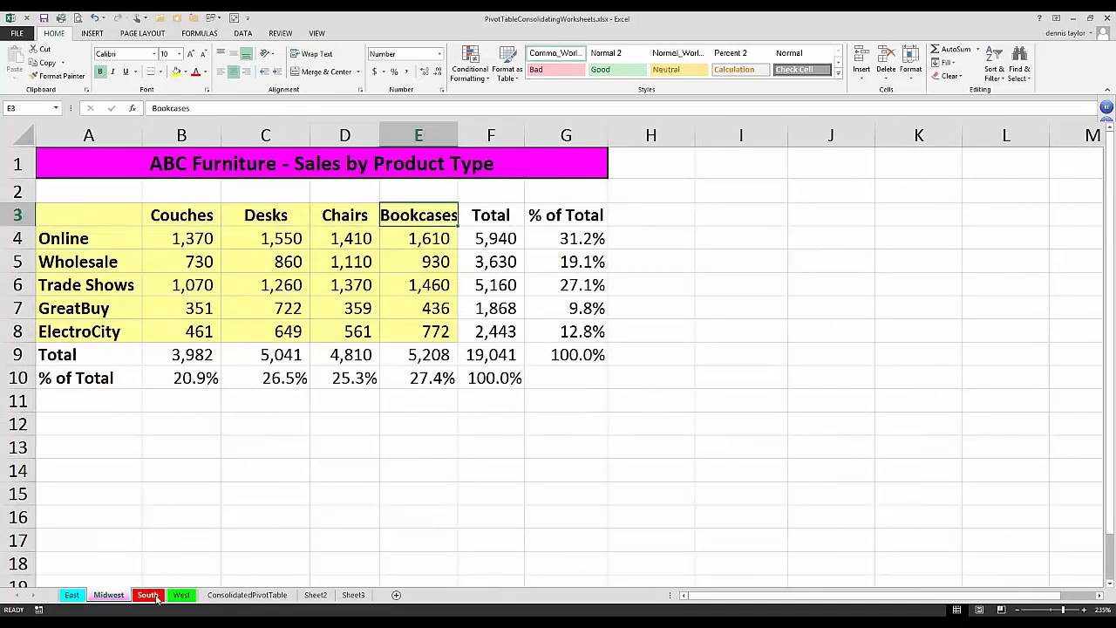
Examine the product column headings in B3:E3 of the South sheet
key("ctrl+Page_Down")
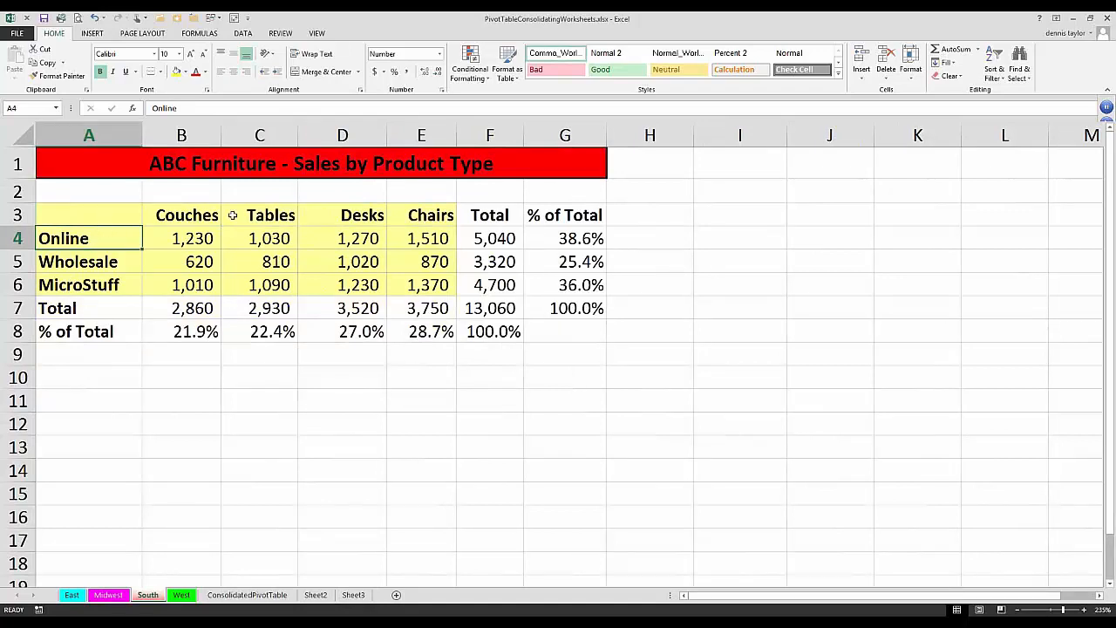
key("Up")
key("Right")
key("shift+Right")
key("shift+Right")
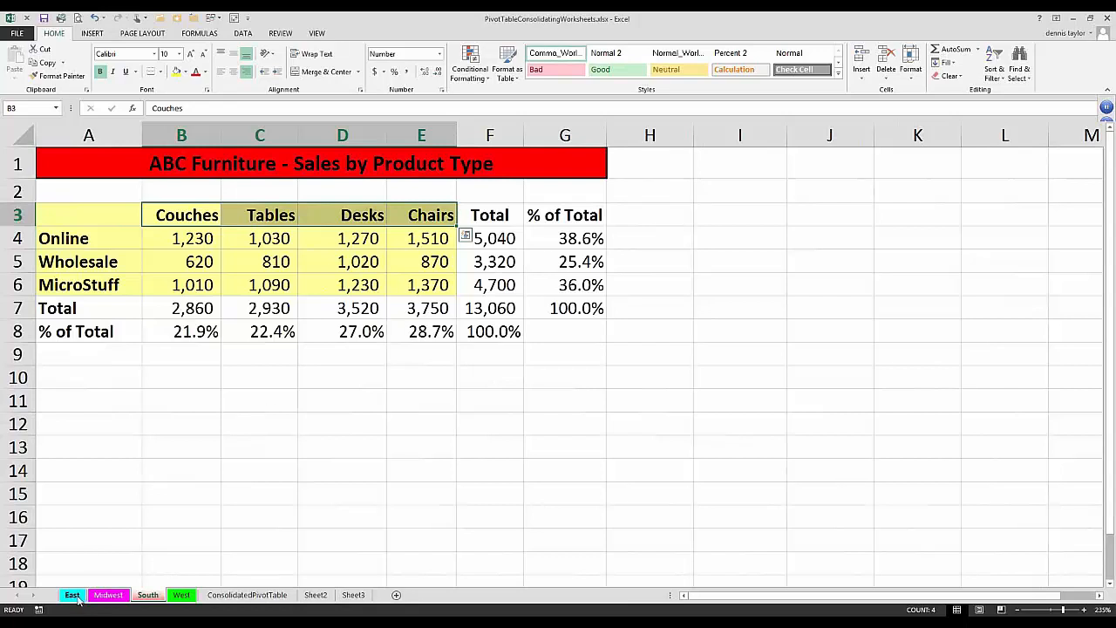
Compare the sales channel row labels in column A across the East, Midwest, South and West sheets
left_click(73, 596)
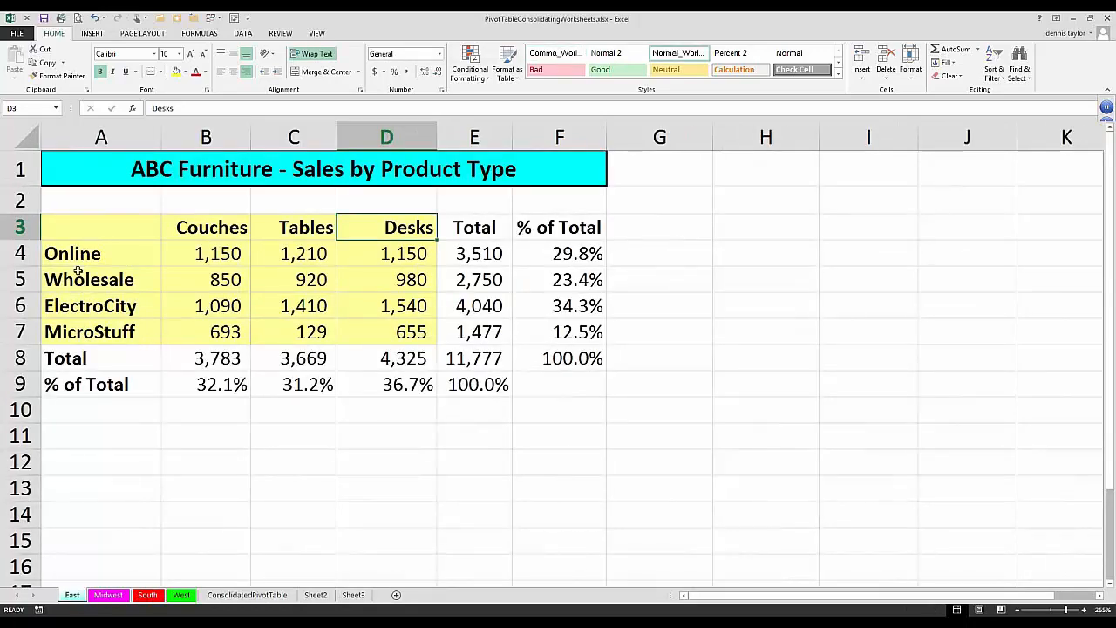
left_click_drag(87, 253, 95, 323)
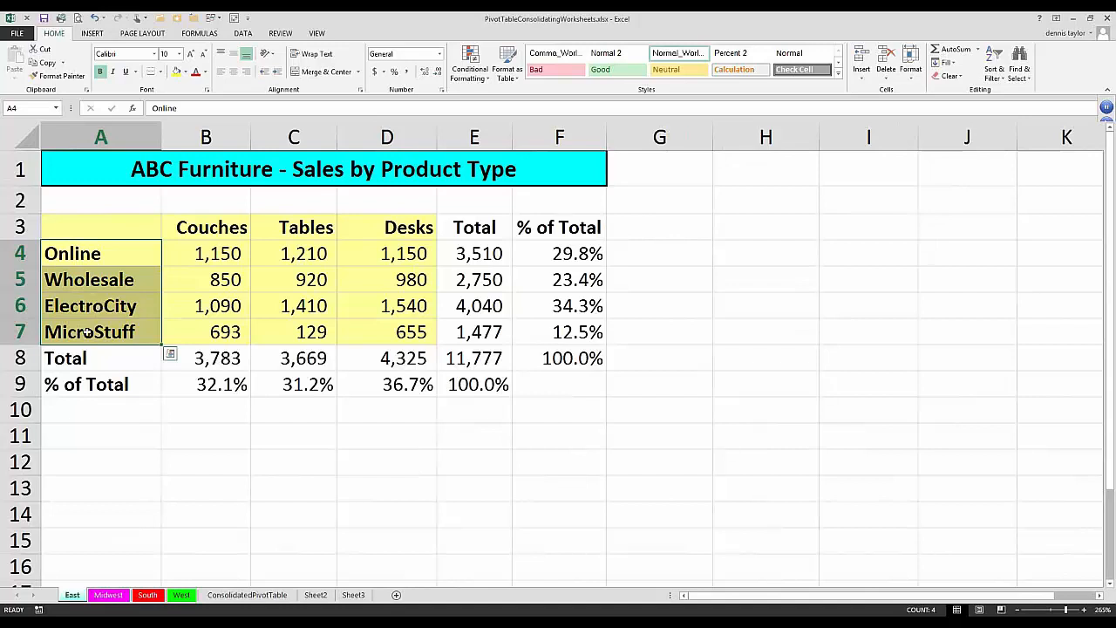
left_click(107, 595)
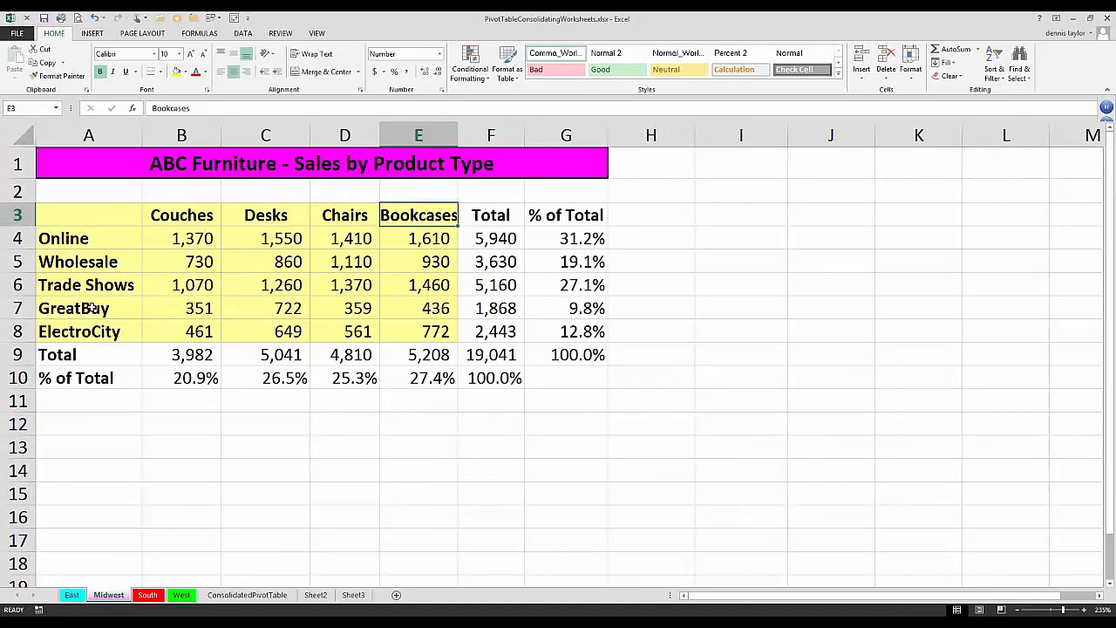
left_click(91, 308)
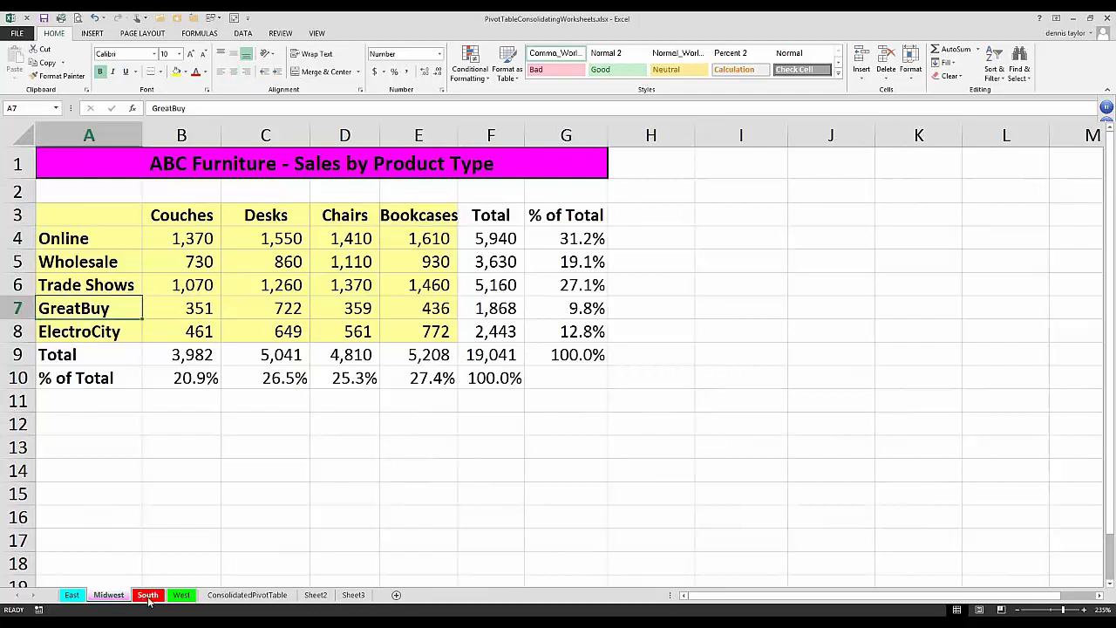
left_click(148, 597)
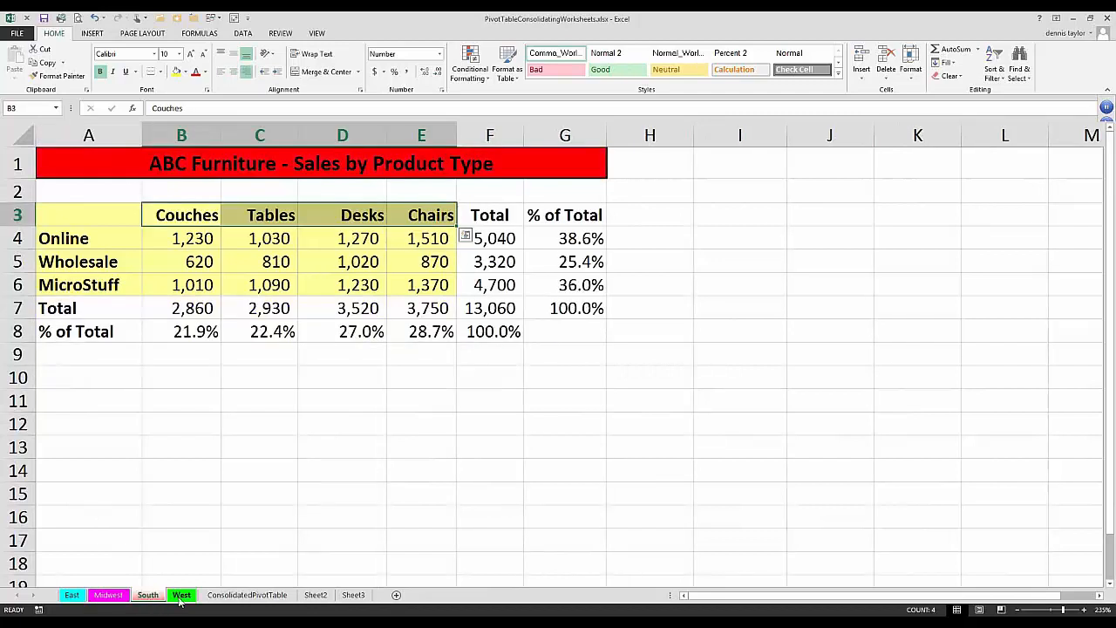
left_click(180, 595)
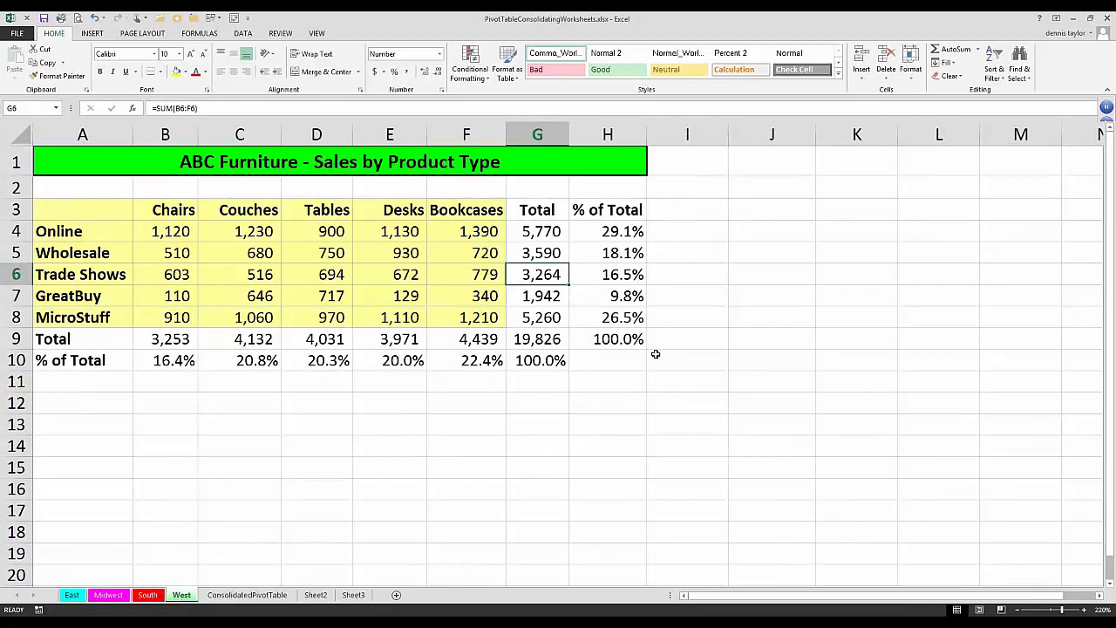
Inspect the West data block A3:F8 without its totals, and review the highlighted data areas on the South, Midwest and East sheets
left_click(616, 360)
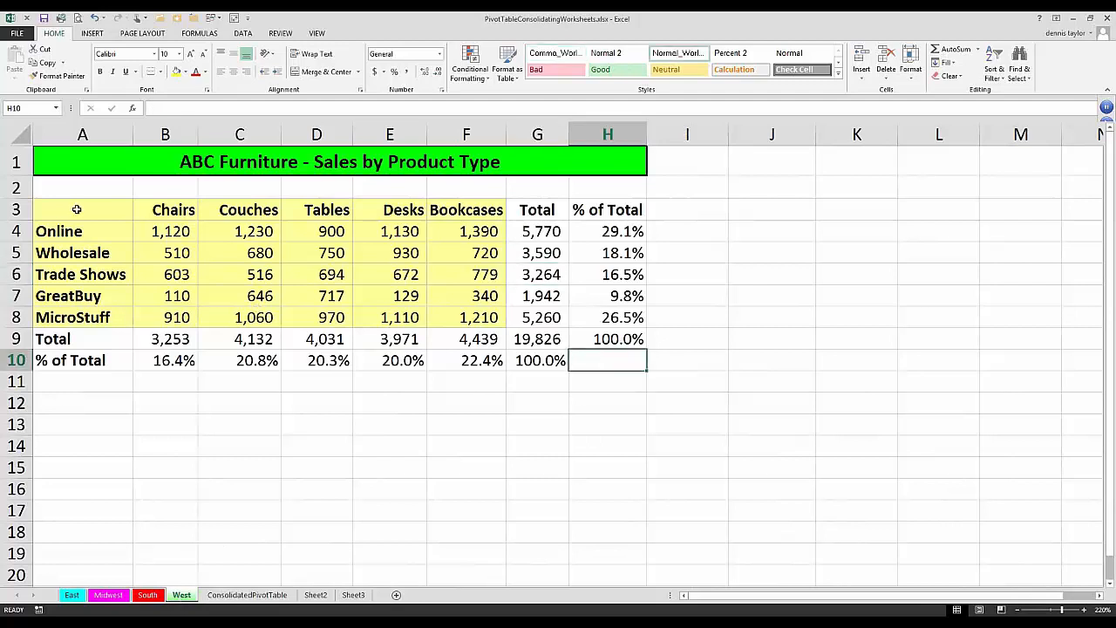
left_click(112, 211)
left_click_drag(387, 219, 441, 318)
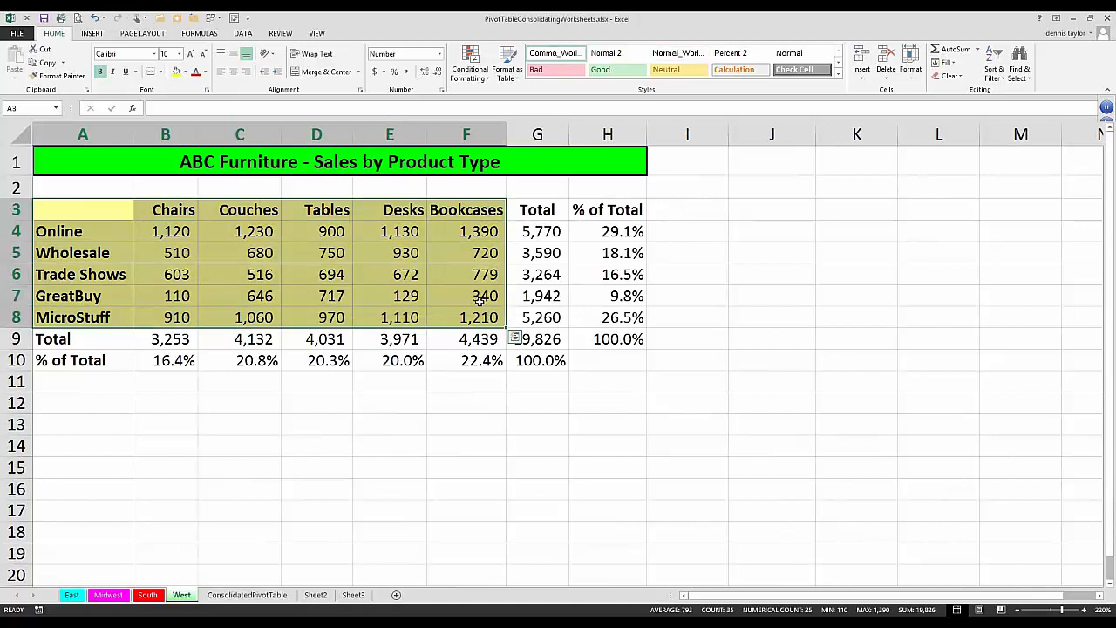
left_click(480, 296)
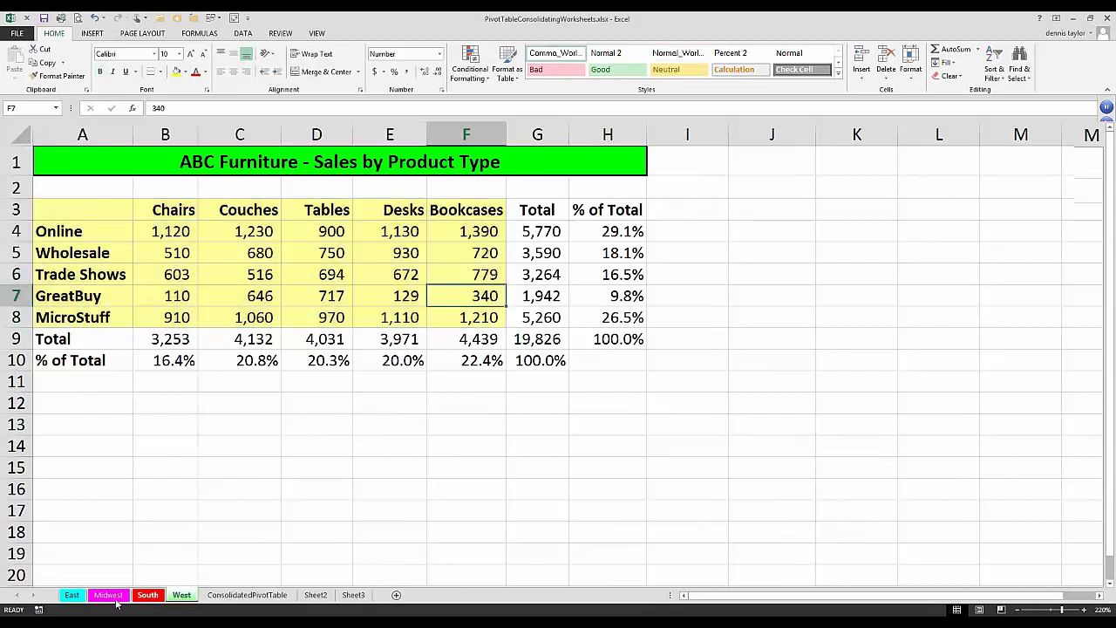
left_click(148, 597)
left_click(109, 597)
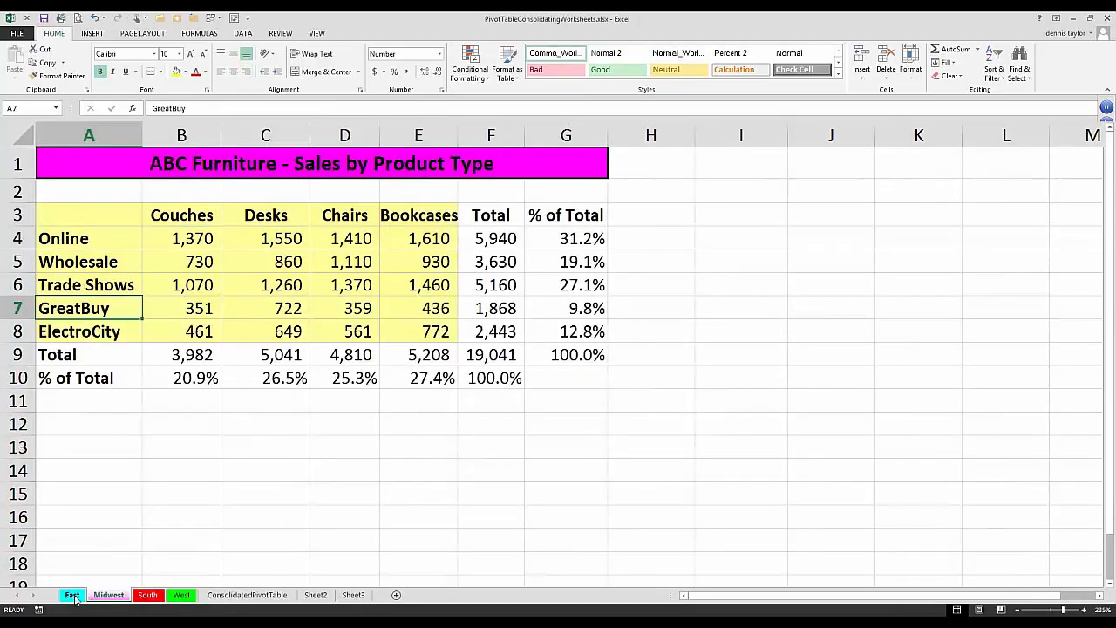
left_click(73, 597)
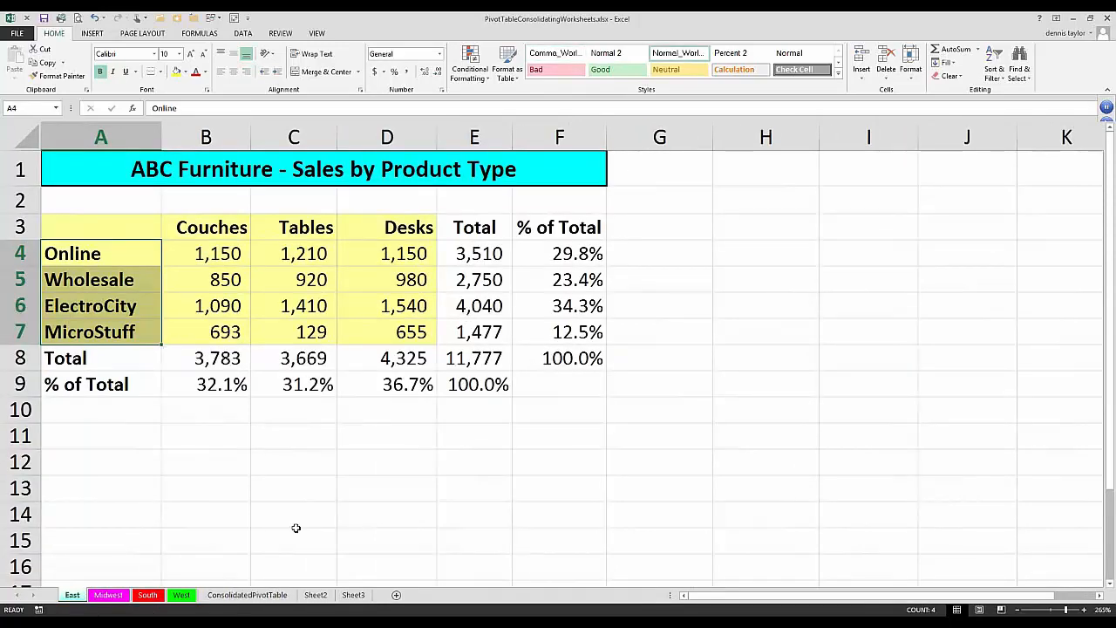
Go to the ConsolidatedPivotTable sheet and make sure PivotTable and PivotChart Wizard from Commands Not in the Ribbon is on the Quick Access Toolbar
left_click(260, 596)
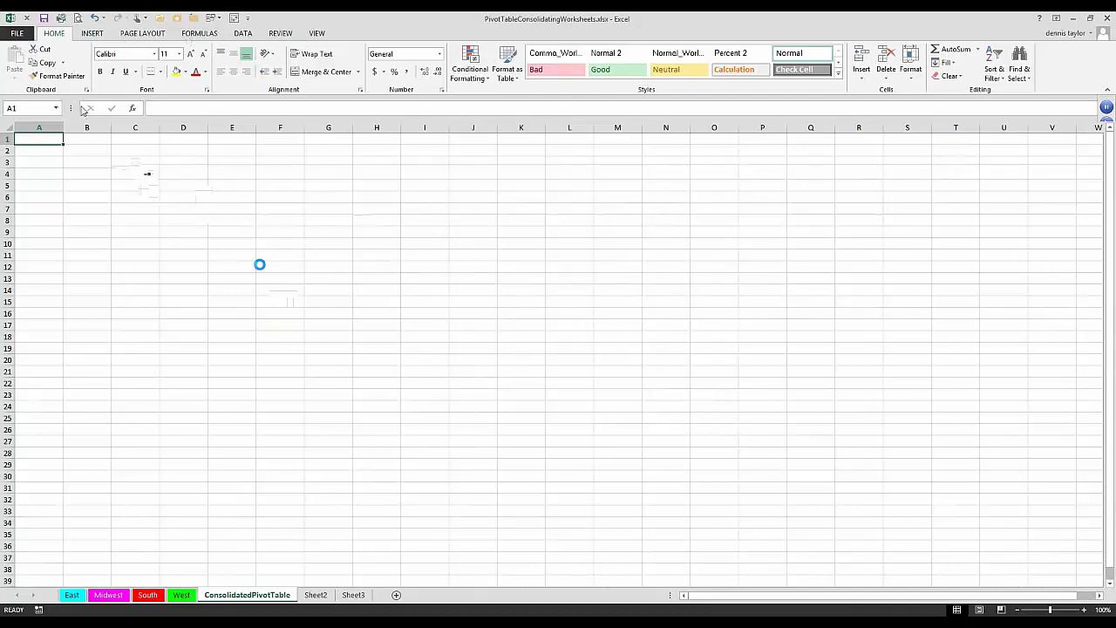
right_click(161, 21)
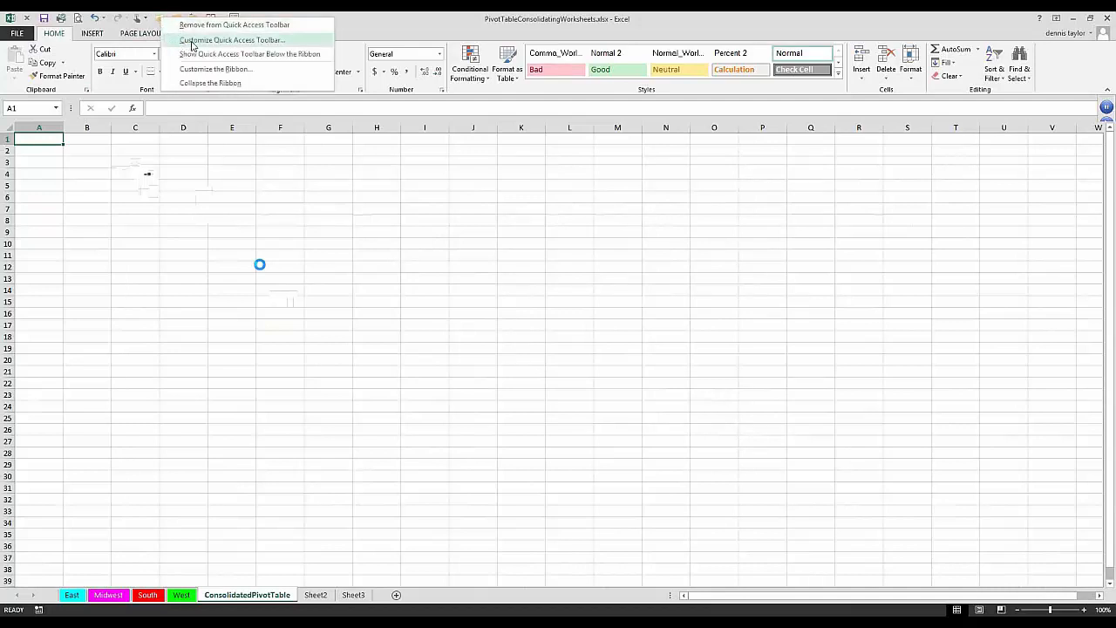
left_click(192, 40)
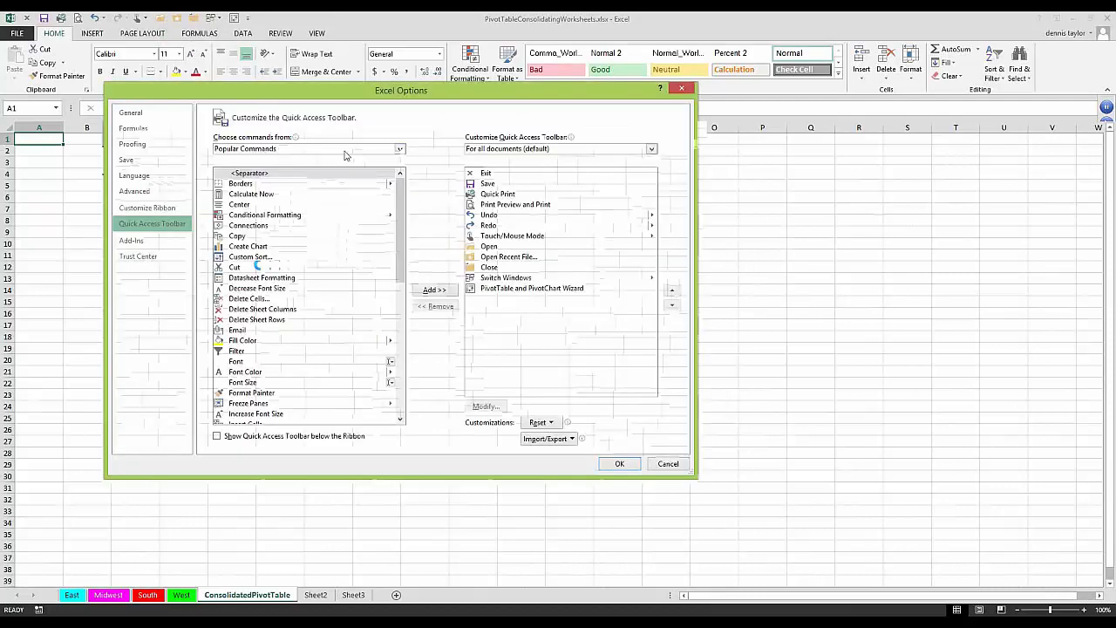
left_click(401, 149)
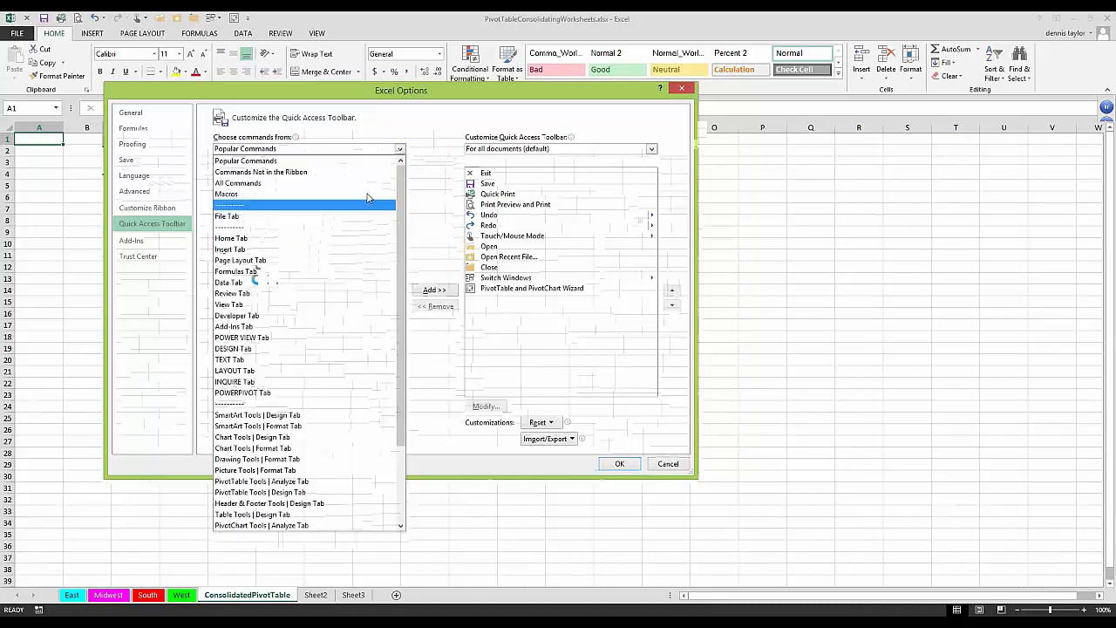
left_click(264, 175)
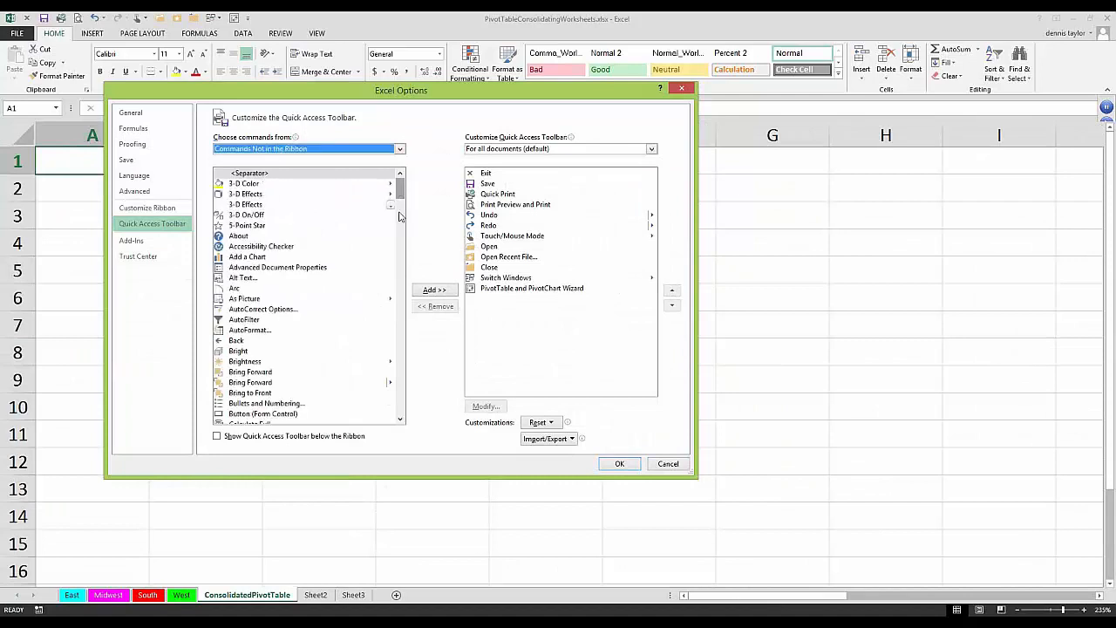
scroll(382, 329, "down", 20)
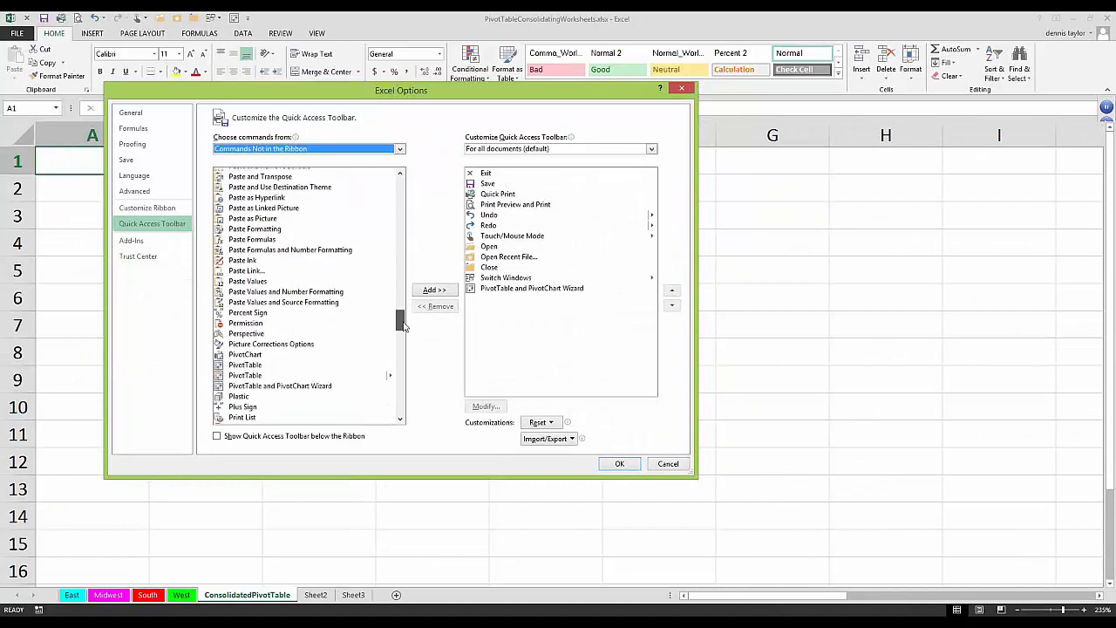
left_click(306, 352)
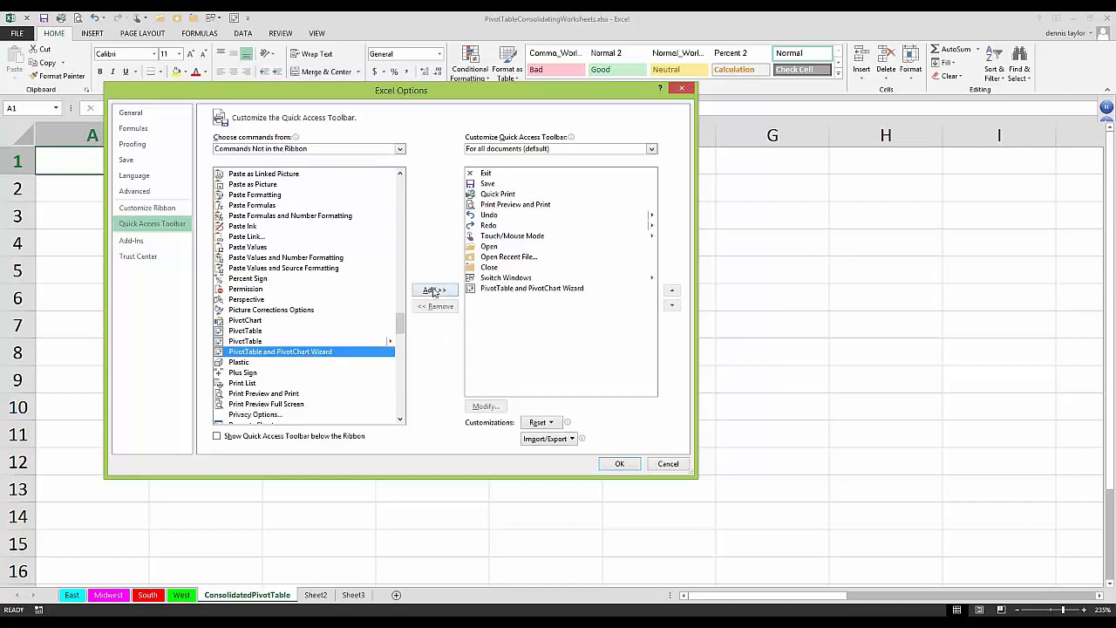
left_click(499, 290)
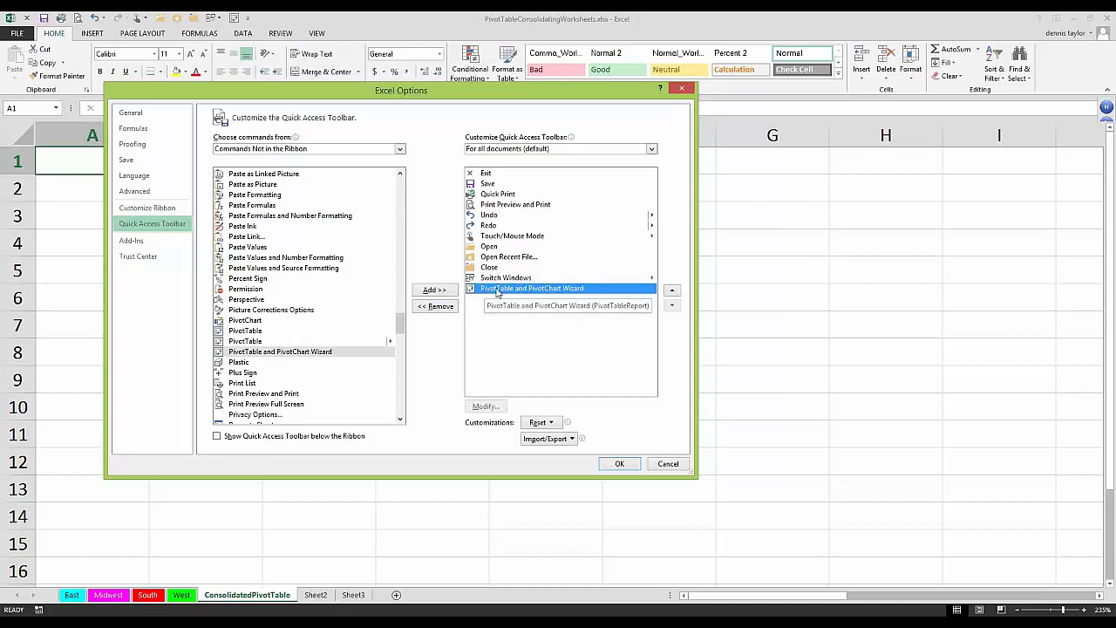
left_click(618, 465)
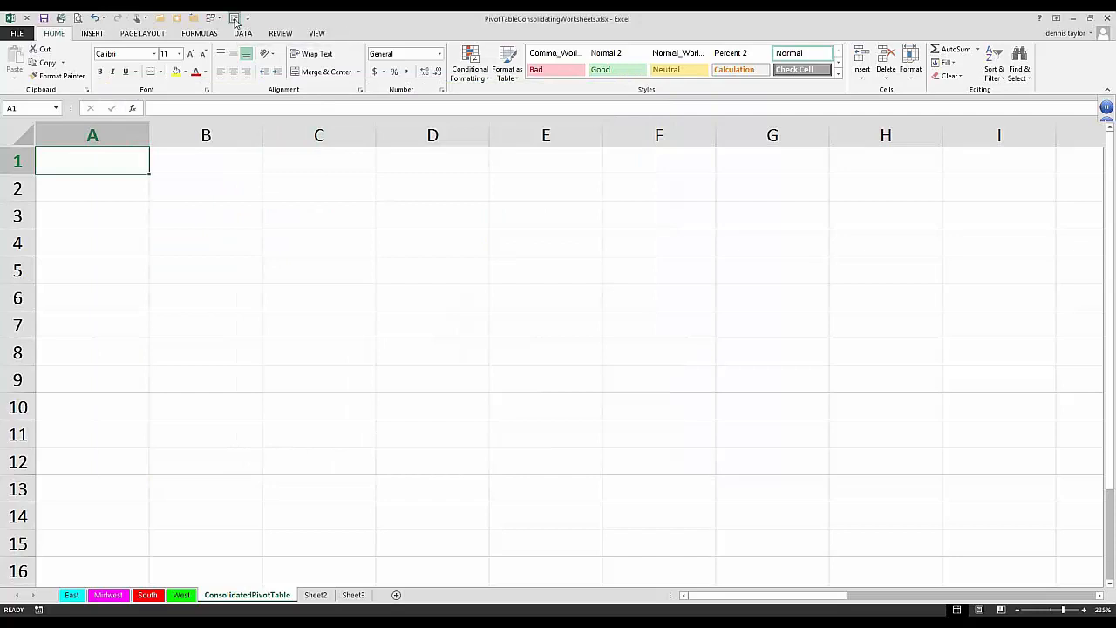
Start the PivotTable and PivotChart Wizard for a PivotTable from multiple consolidation ranges with a single automatically created page field
left_click(235, 18)
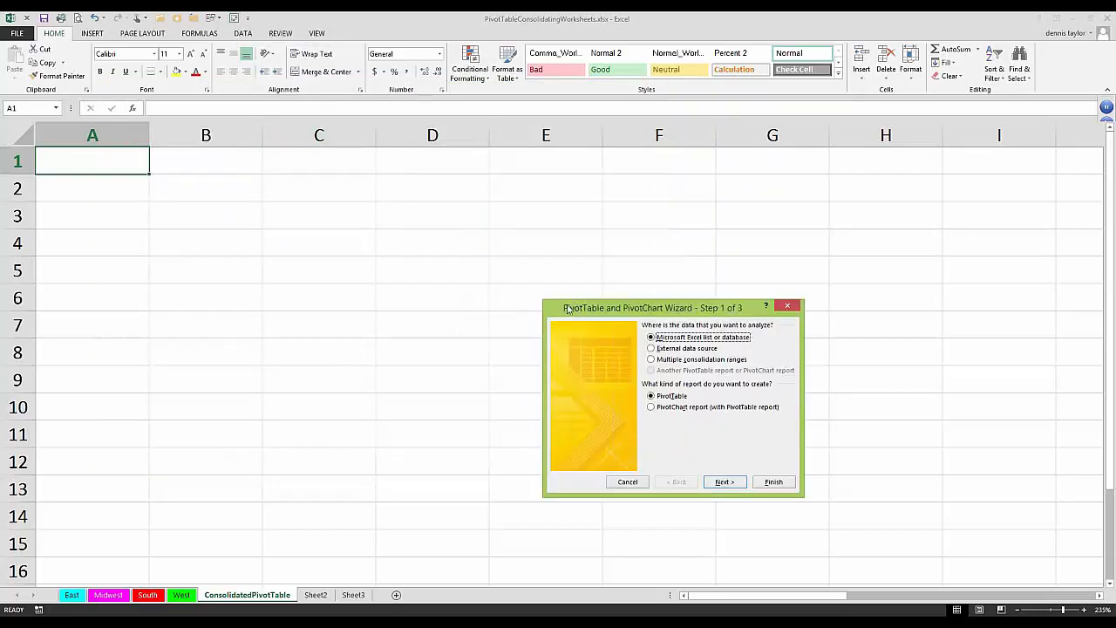
left_click_drag(567, 309, 394, 181)
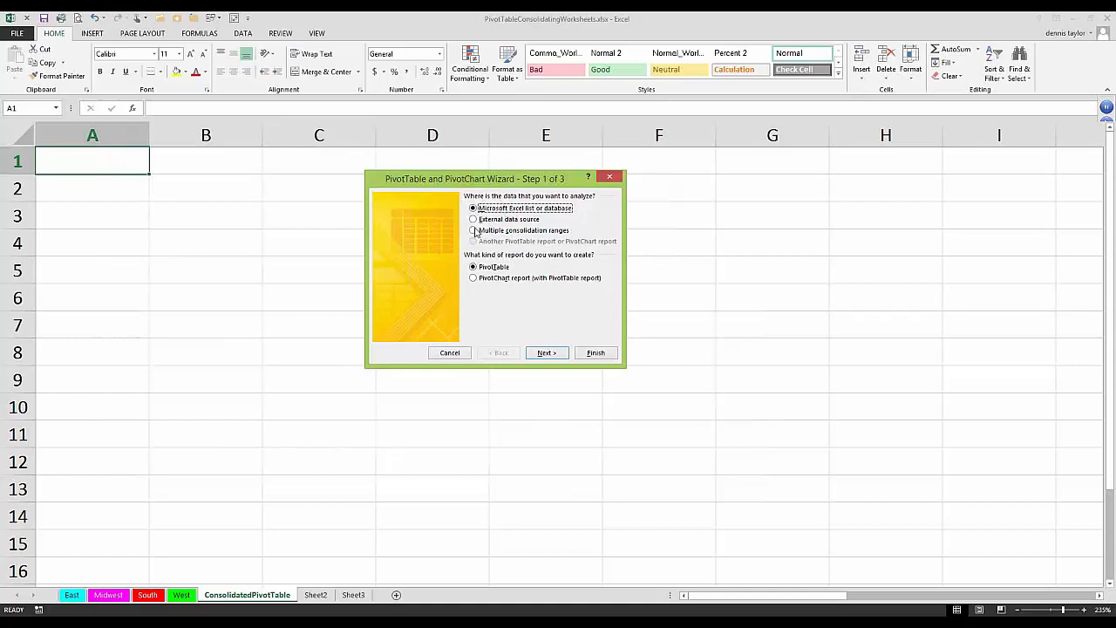
left_click(475, 232)
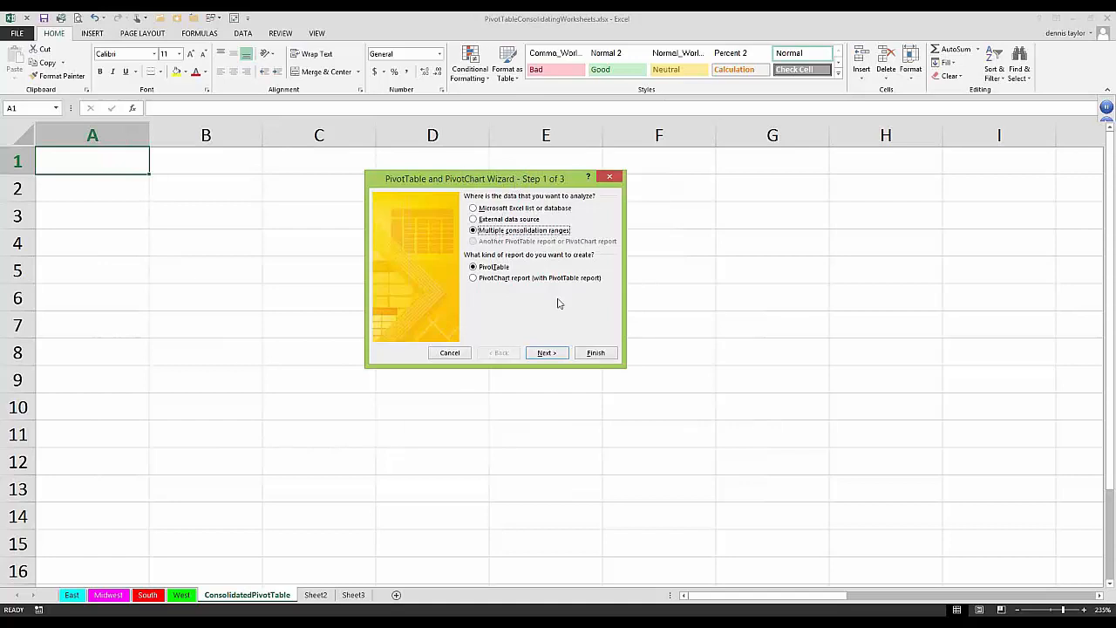
left_click(552, 355)
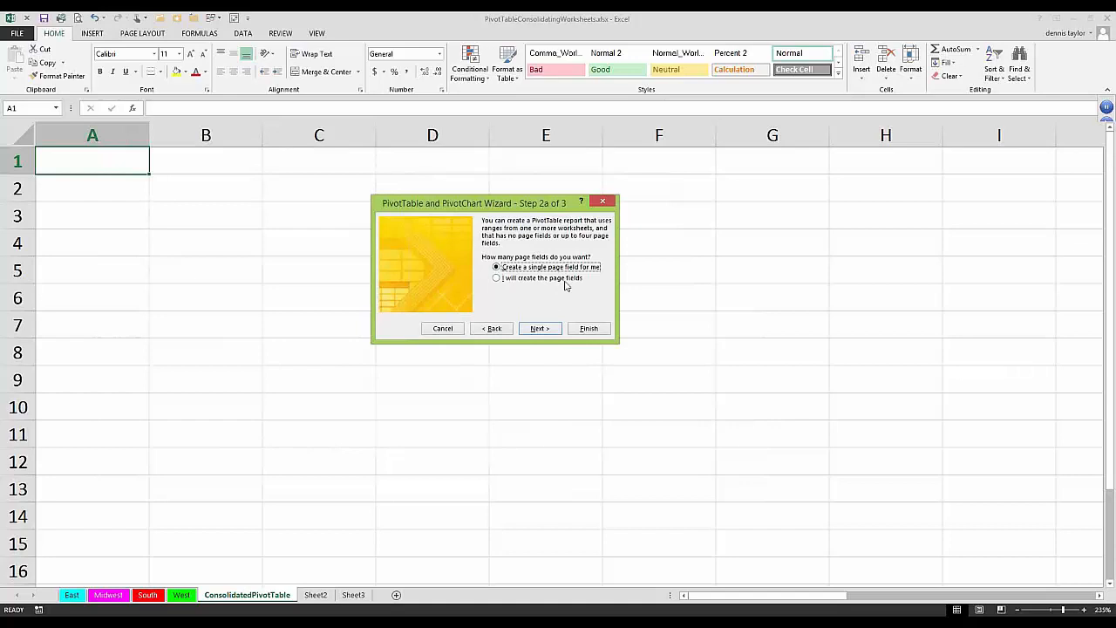
left_click(537, 329)
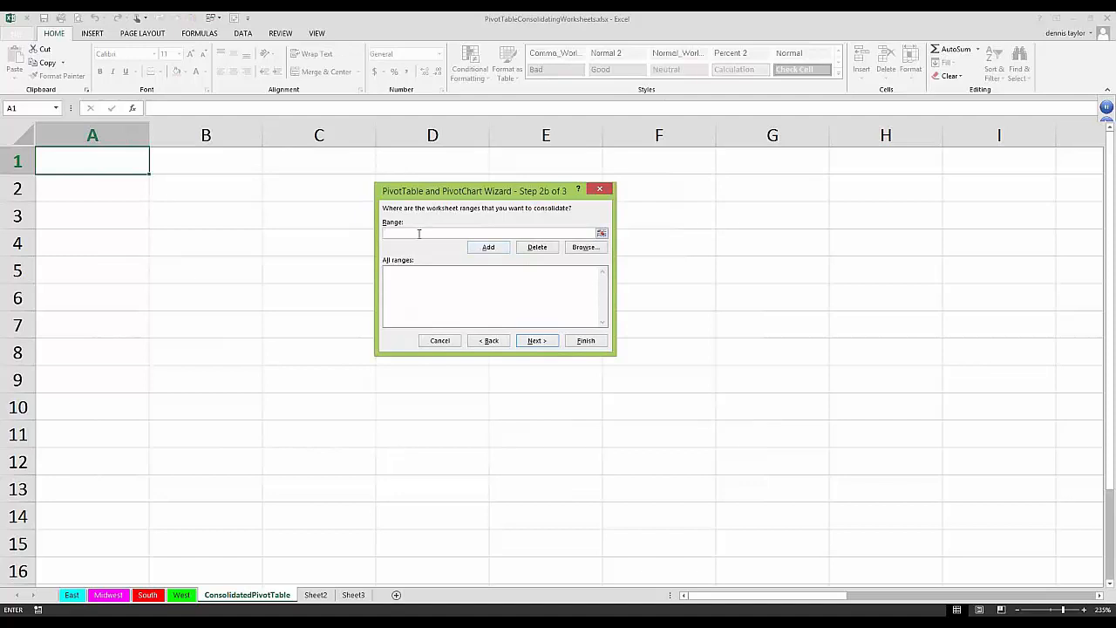
Add the East range A3:D7 and the Midwest range A3:E8 to the list of ranges to consolidate, leaving out the totals
left_click(75, 596)
left_click_drag(87, 229, 410, 338)
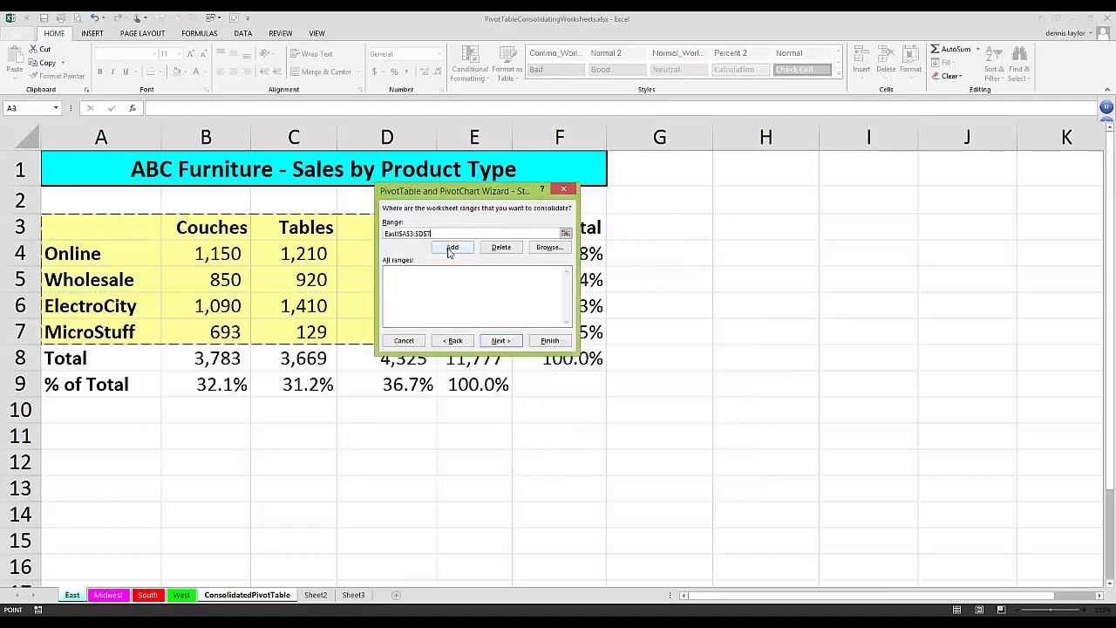
key("Return")
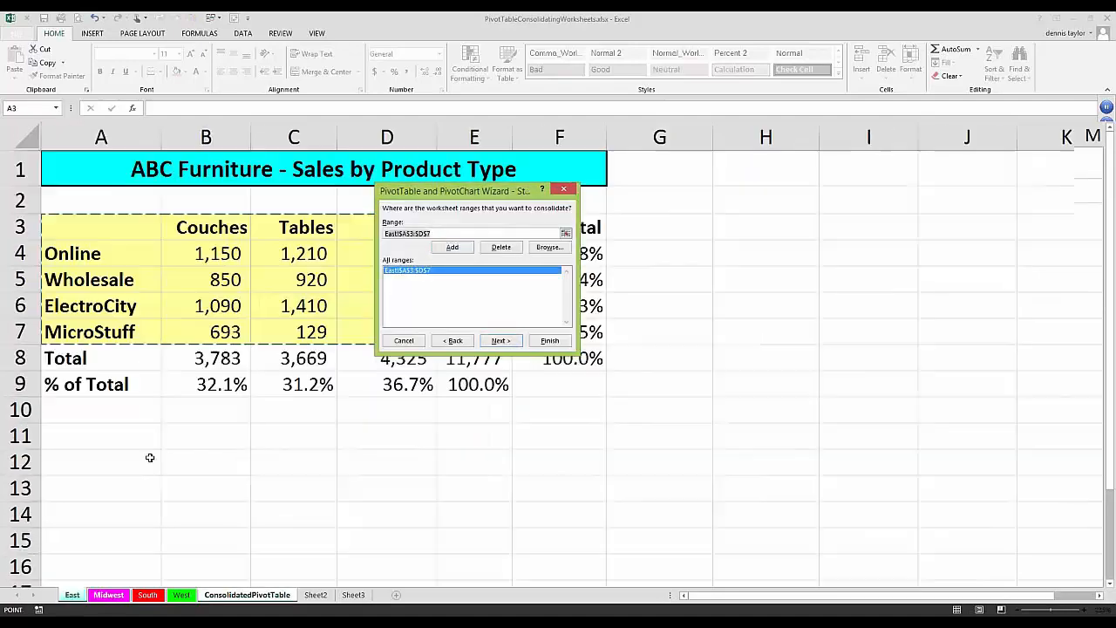
key("ctrl+Page_Down")
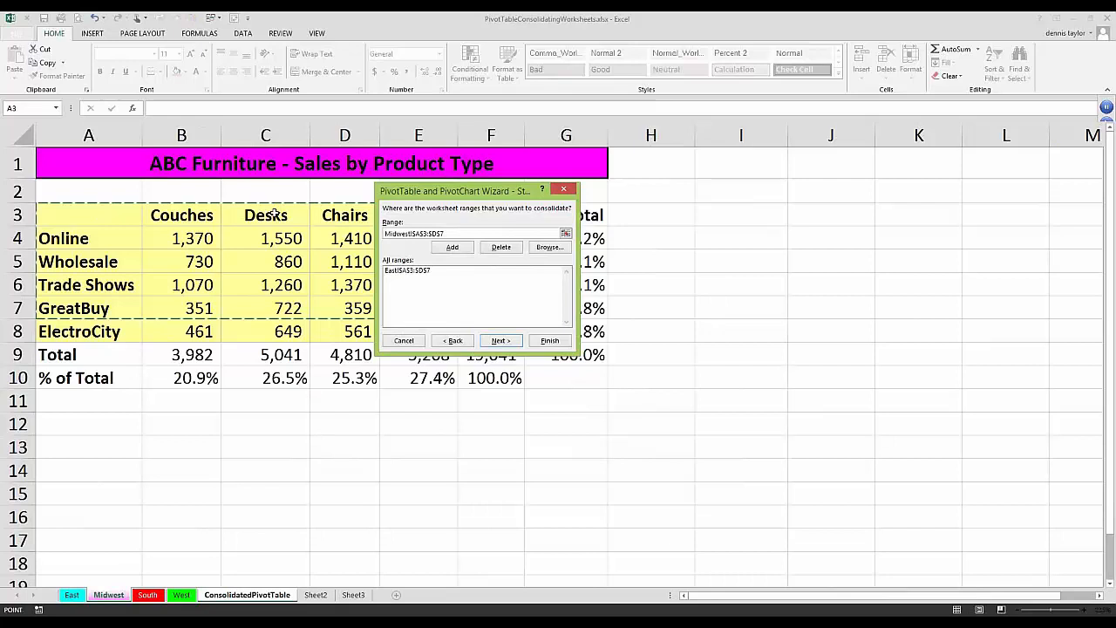
left_click_drag(273, 214, 420, 333)
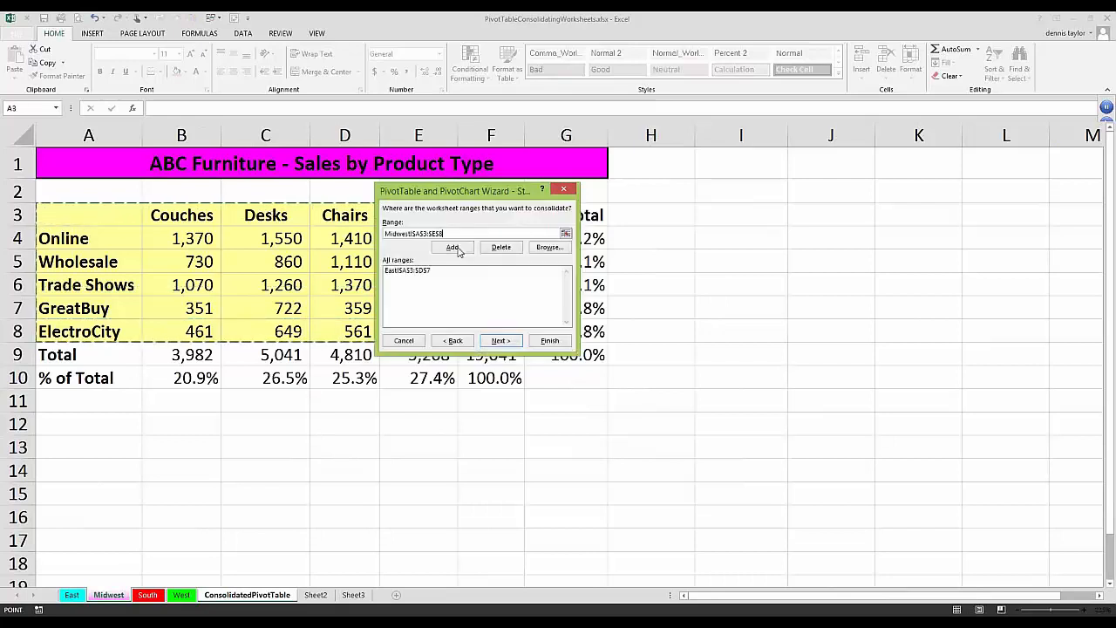
left_click(452, 248)
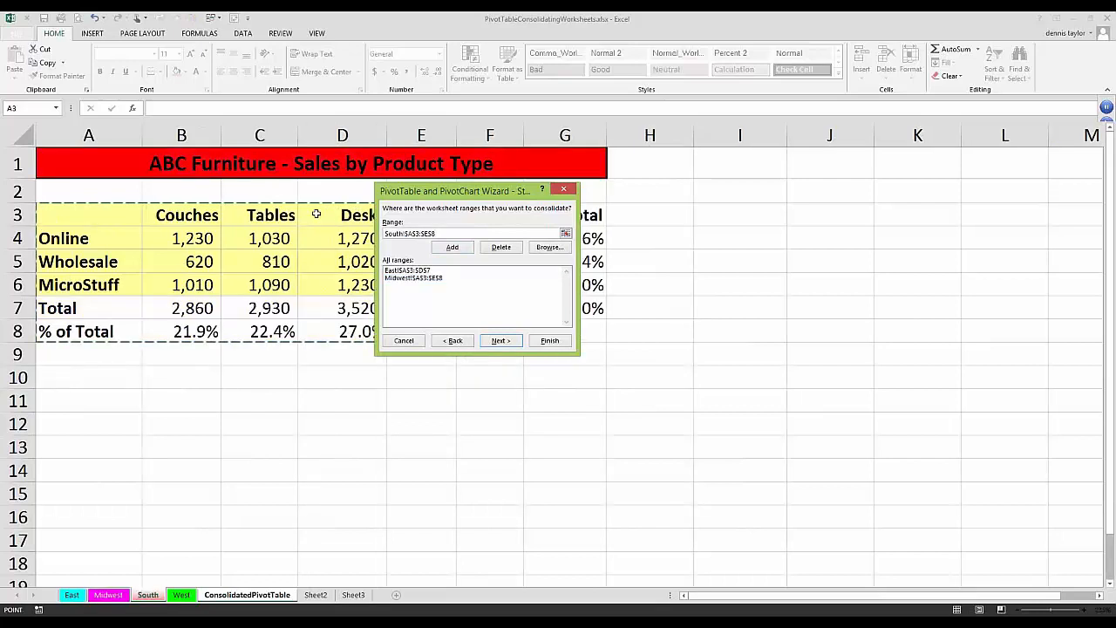
Add the South range A3:E6 and West range A3:F8 to the consolidation list, and create the pivot table at A3 of the existing worksheet
left_click_drag(96, 221, 417, 288)
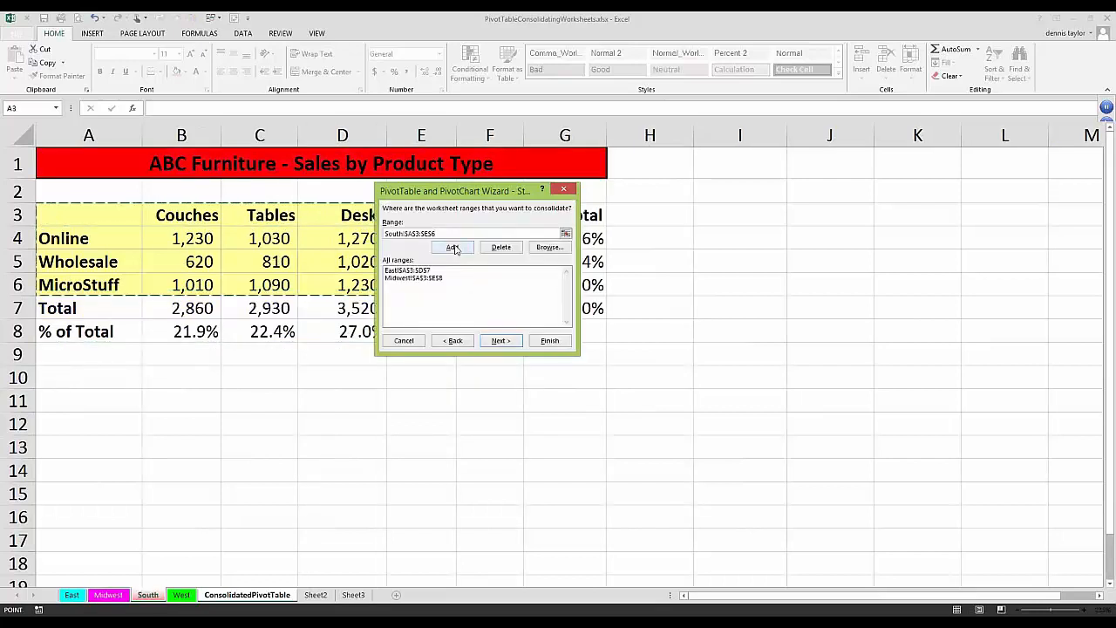
left_click(453, 248)
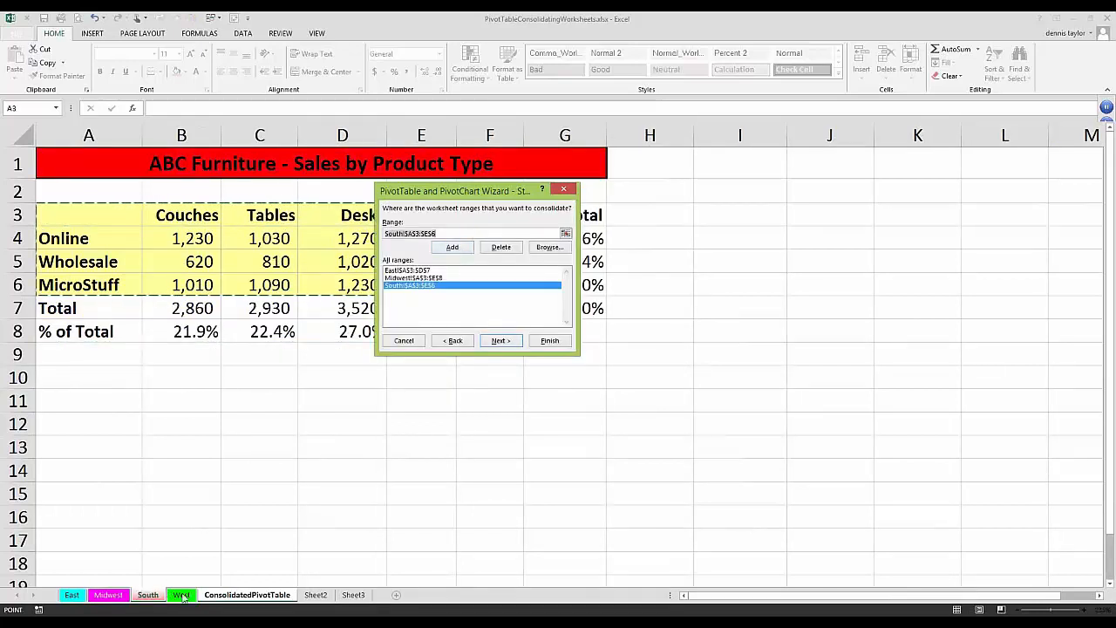
left_click(182, 596)
left_click_drag(123, 213, 488, 321)
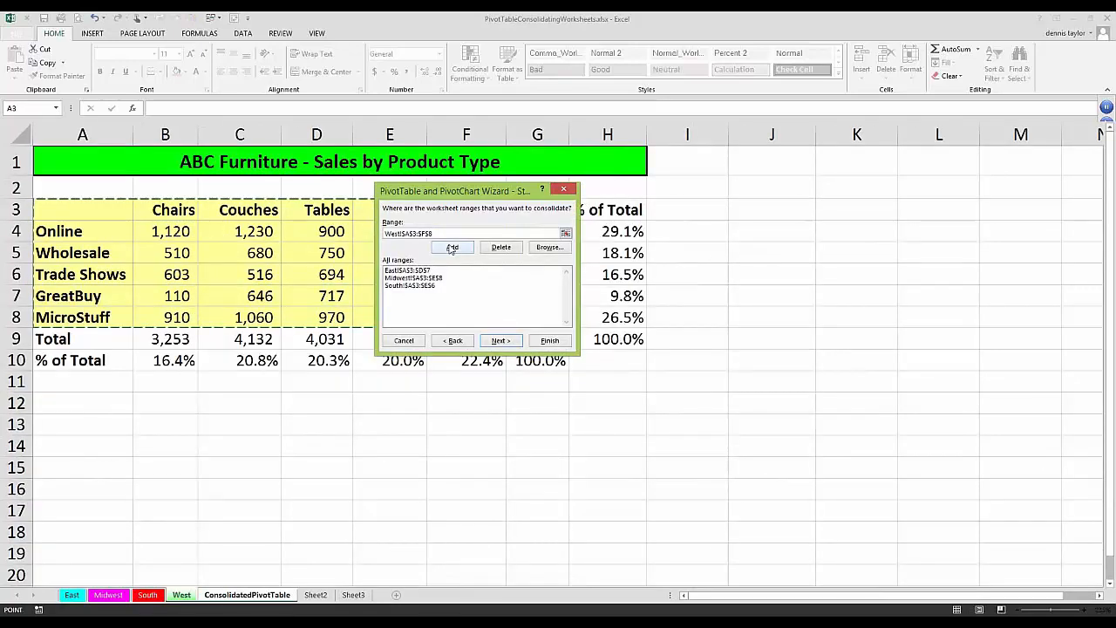
left_click(452, 249)
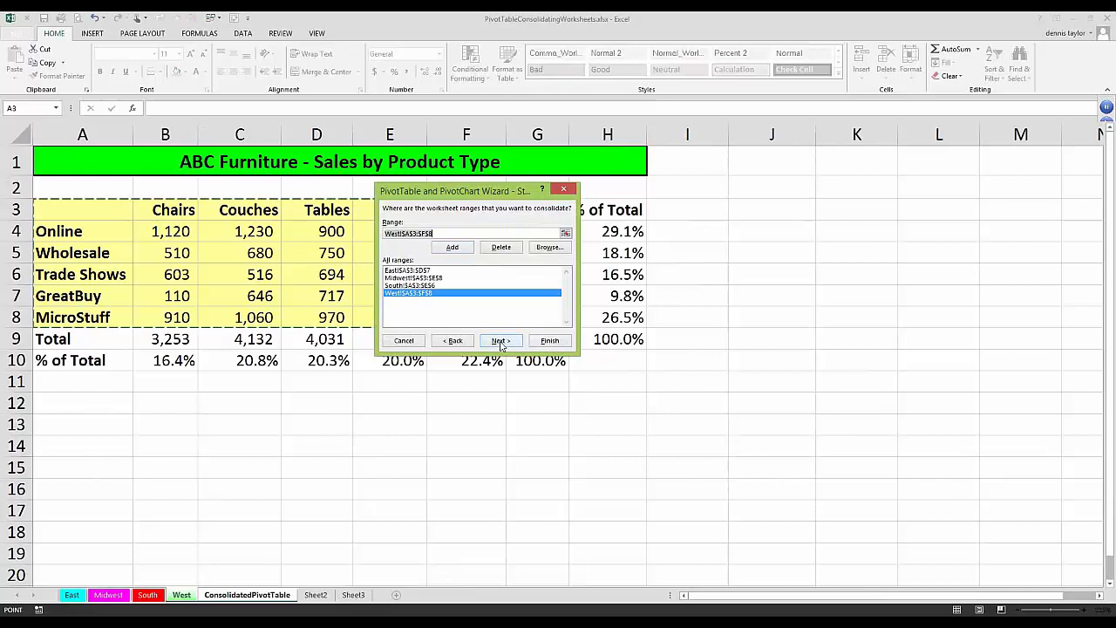
left_click(498, 341)
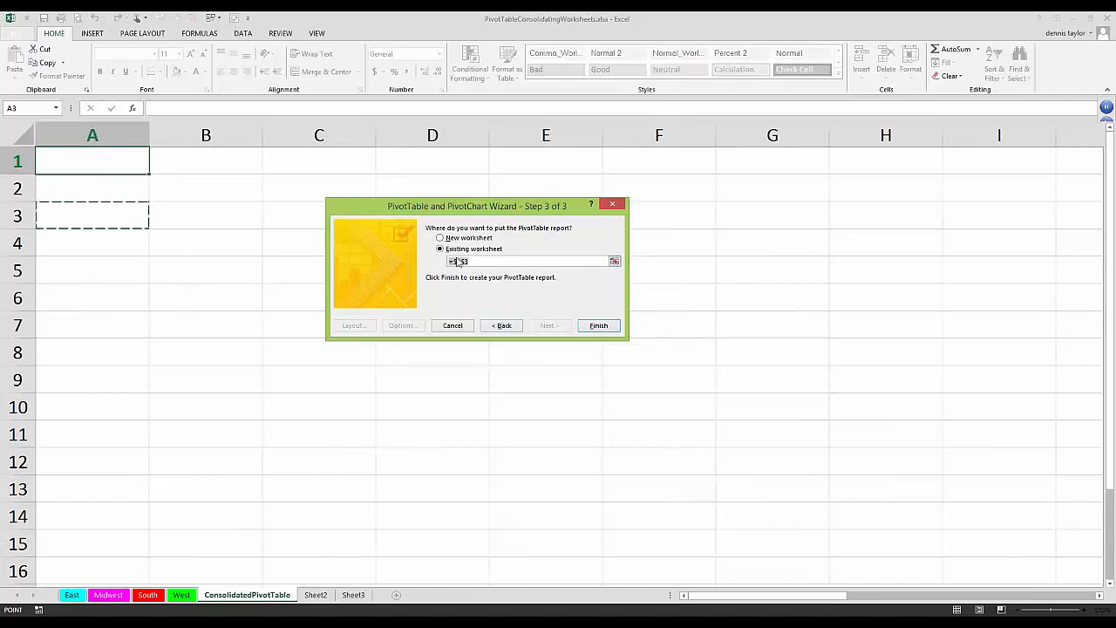
left_click(584, 322)
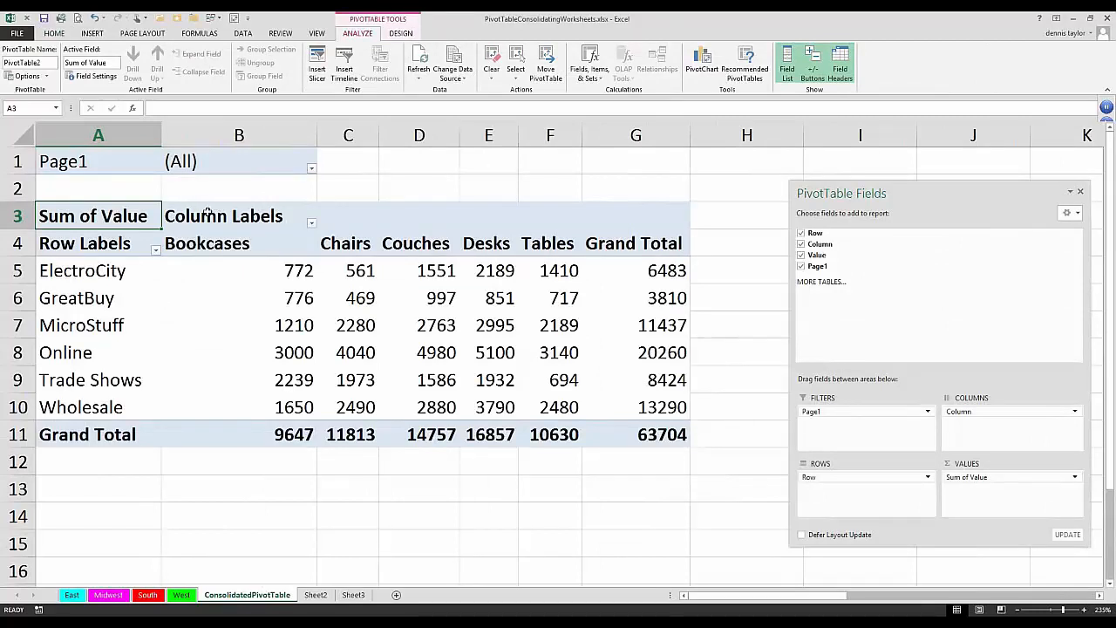
Show the consolidated pivot table's report layout in tabular form
left_click(128, 238)
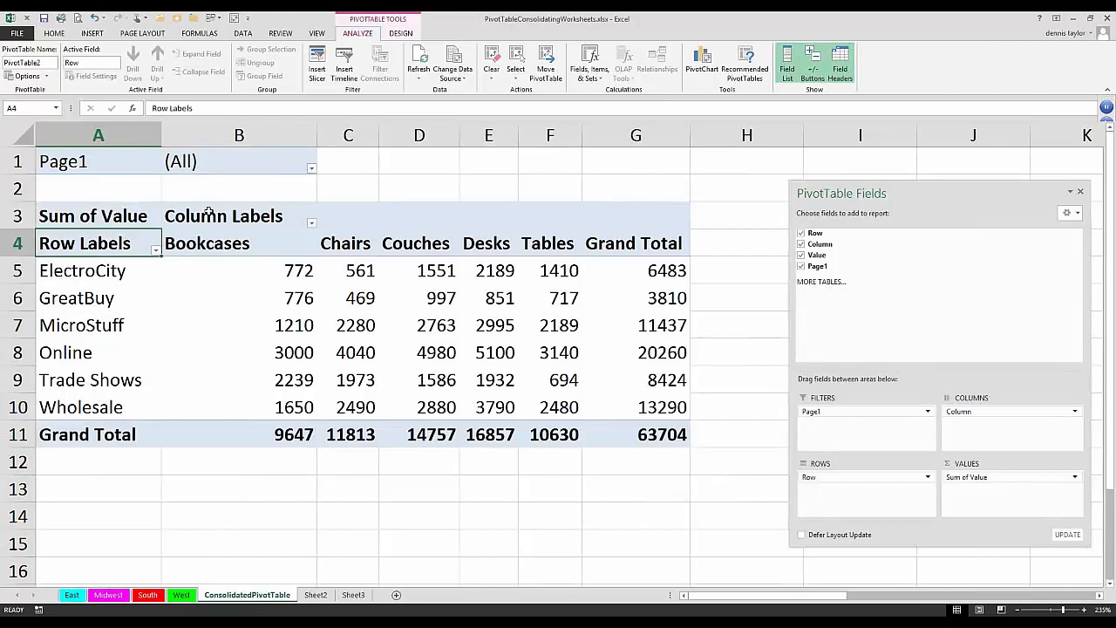
left_click(209, 213)
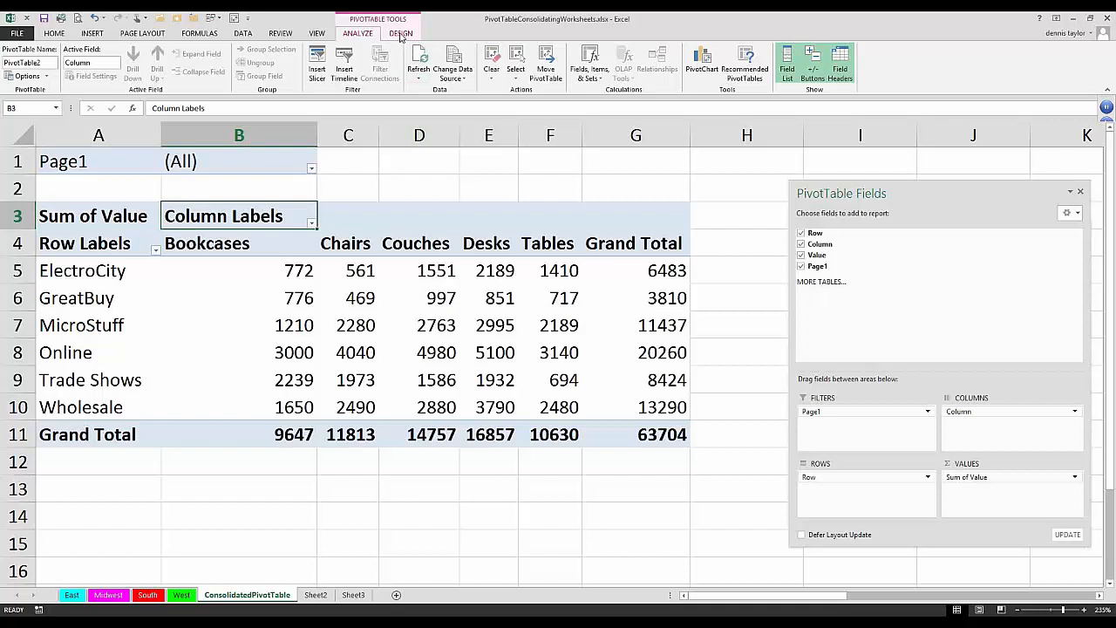
left_click(401, 35)
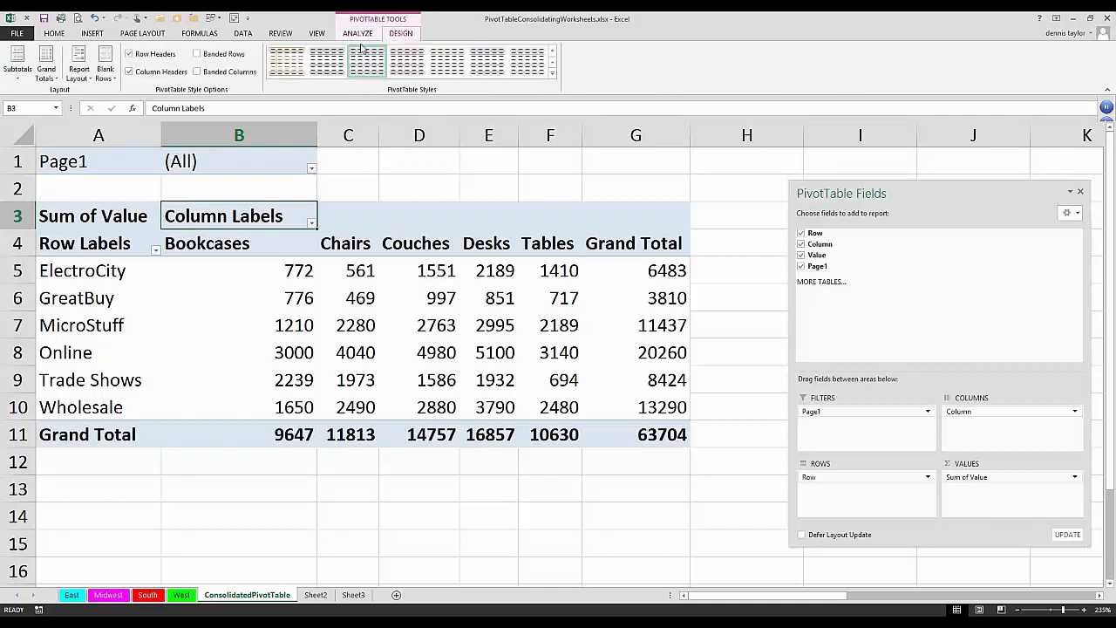
left_click(79, 74)
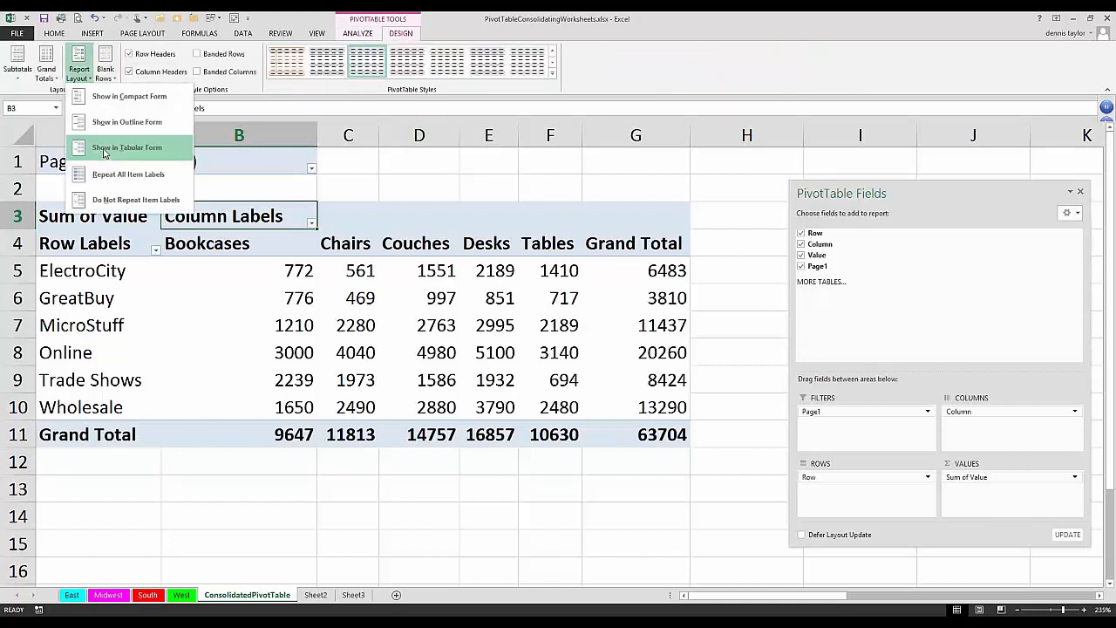
left_click(111, 150)
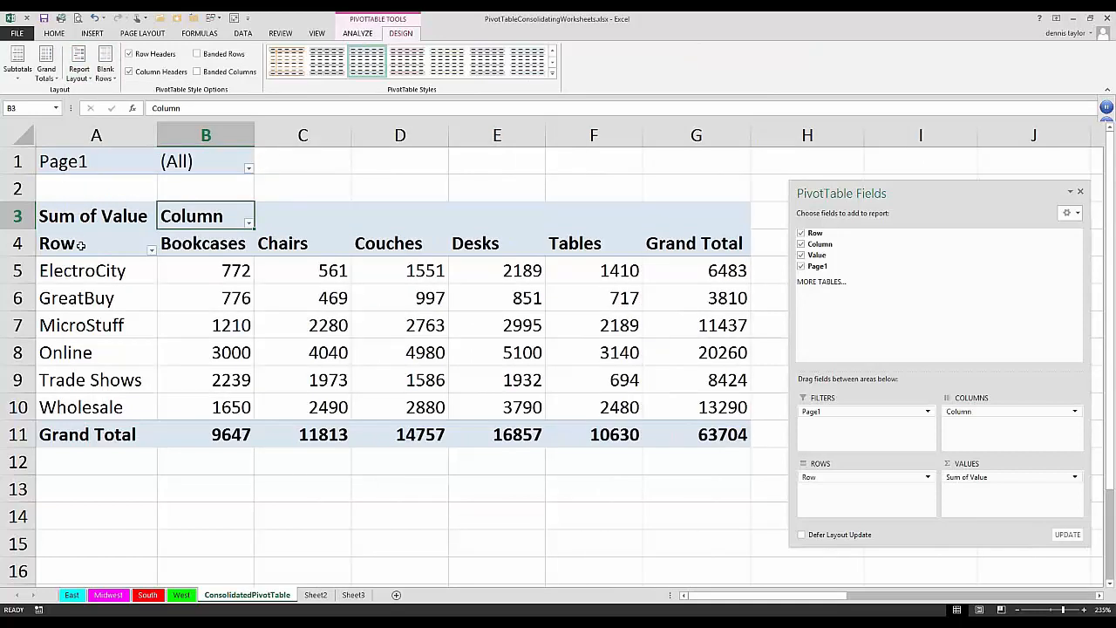
Rename the pivot table's Row field header as Outlet and its Column field header as Item
mouse_move(92, 272)
left_mouse_down()
mouse_move(80, 381)
mouse_move(82, 271)
left_mouse_up()
left_click(82, 243)
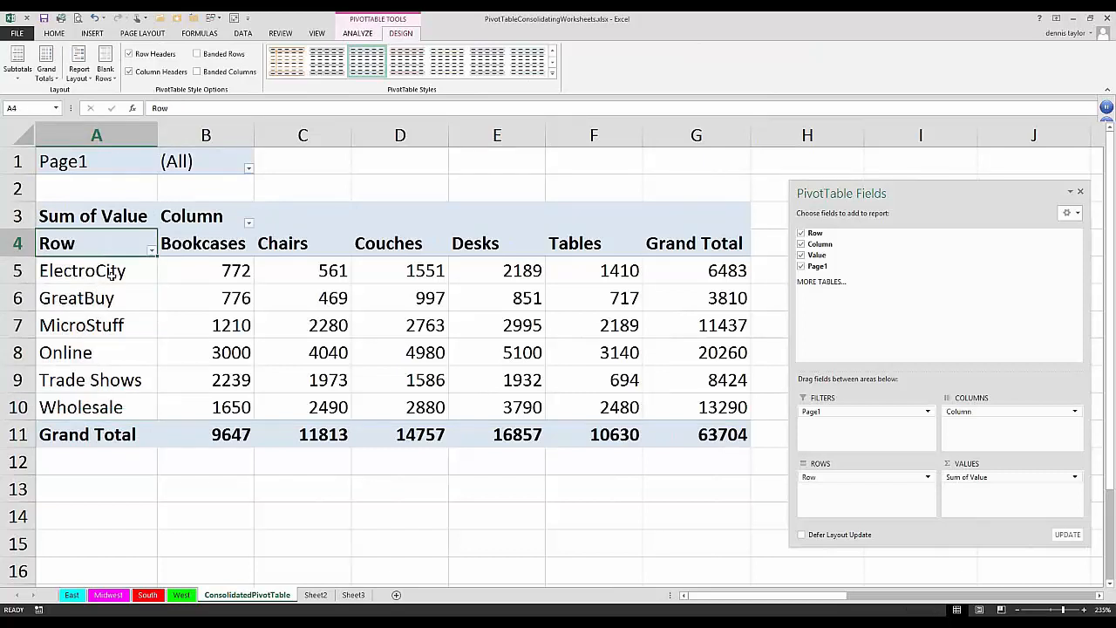
type("Outlet")
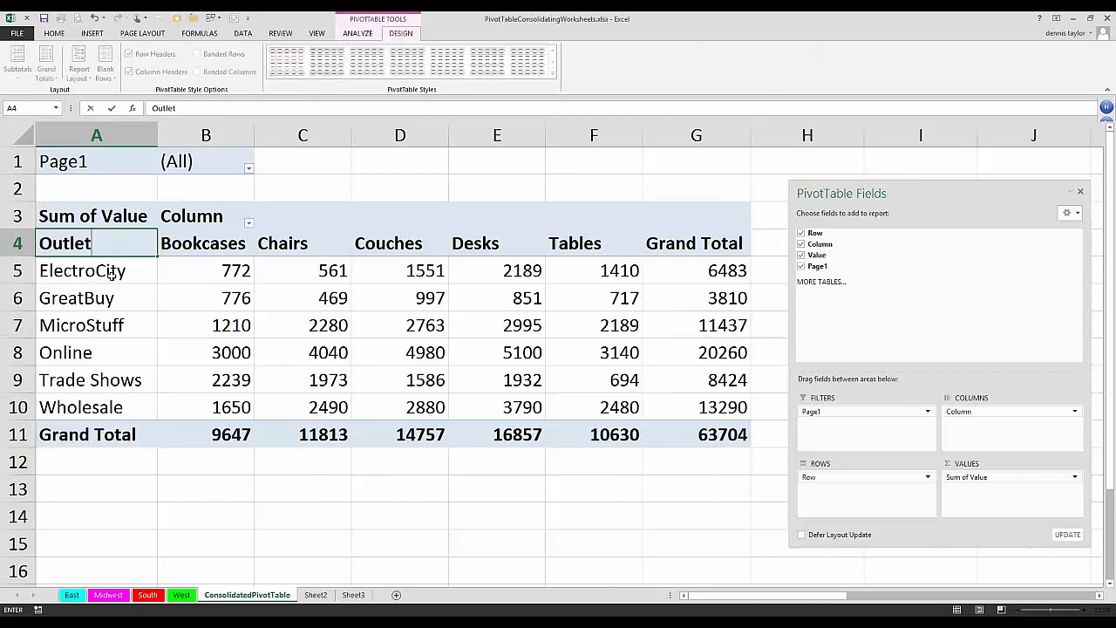
key("Return")
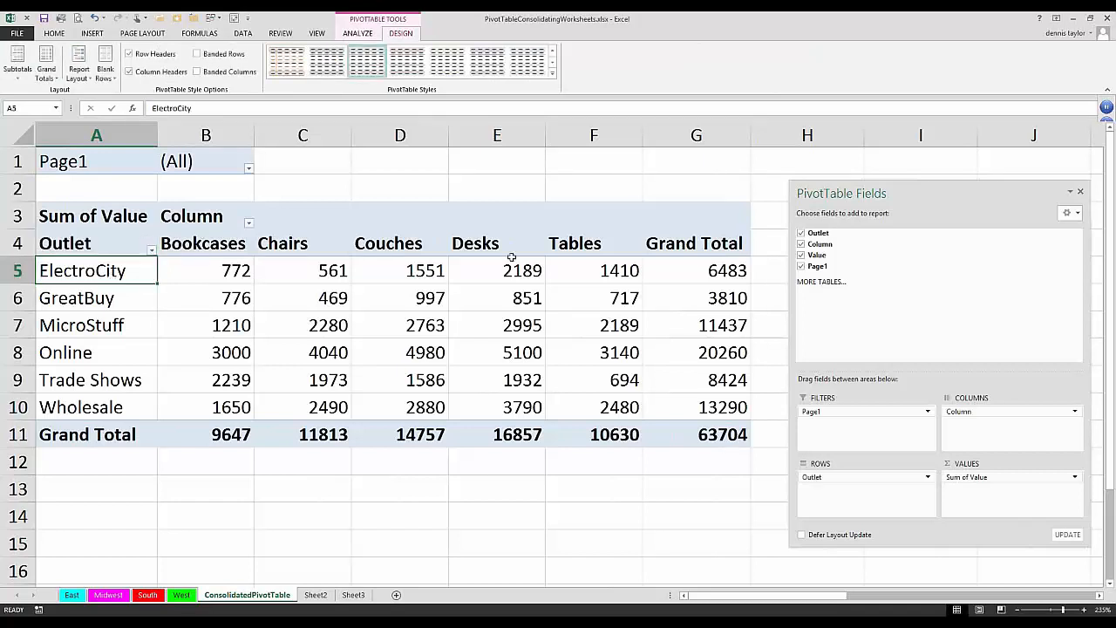
left_click_drag(206, 243, 607, 241)
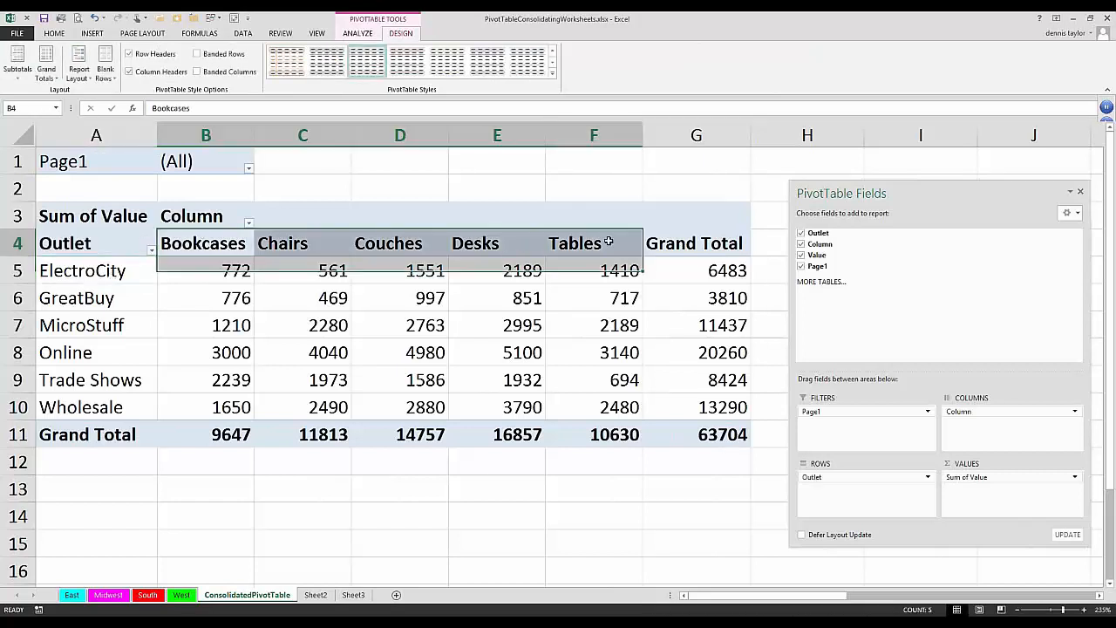
left_click(214, 220)
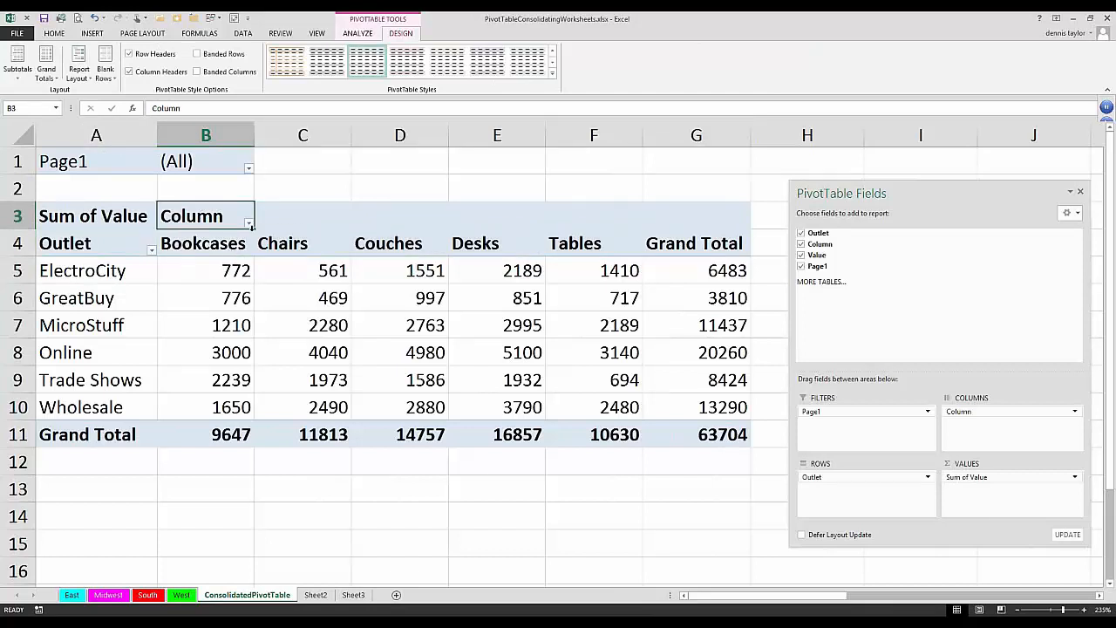
type("Item")
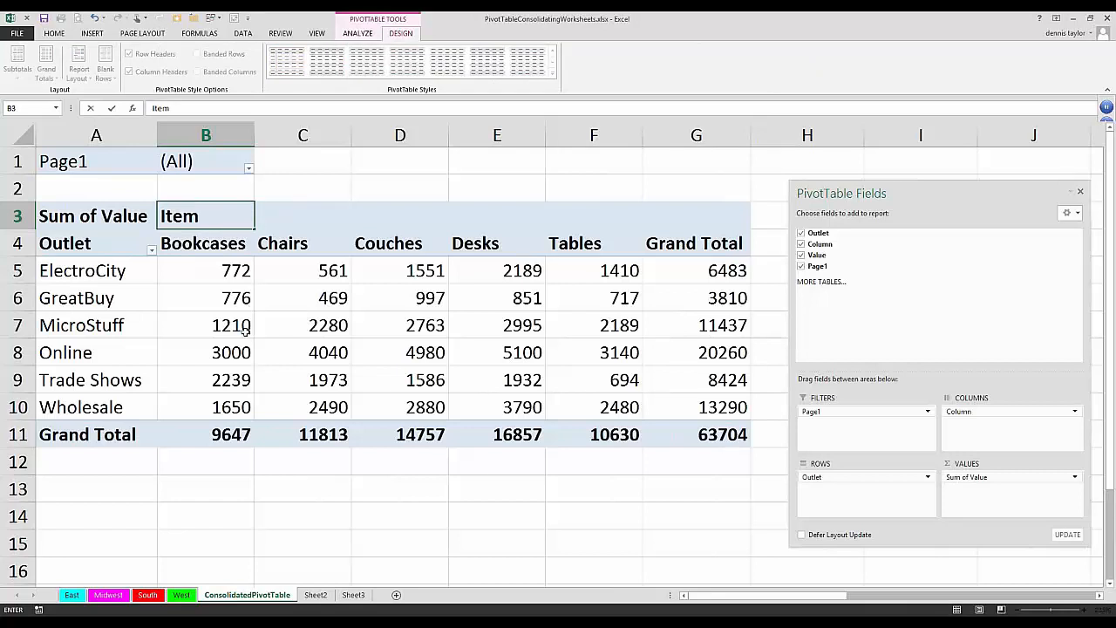
left_click(231, 298)
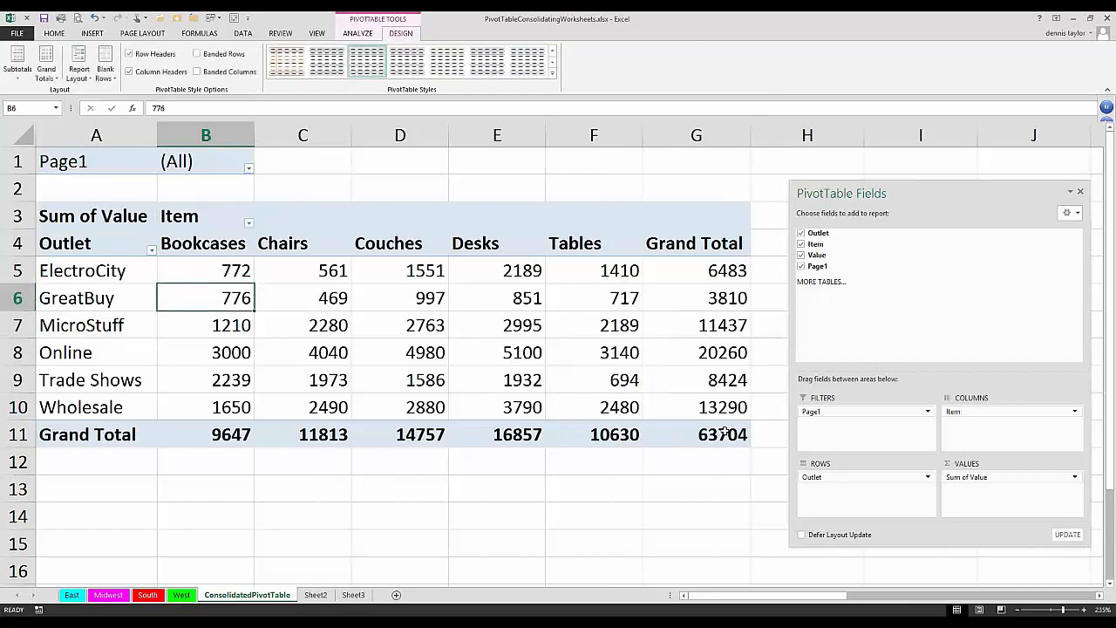
Compare the pivot table's grand total in G11 with the overall totals on the South, Midwest and East sheets
key("ctrl+End")
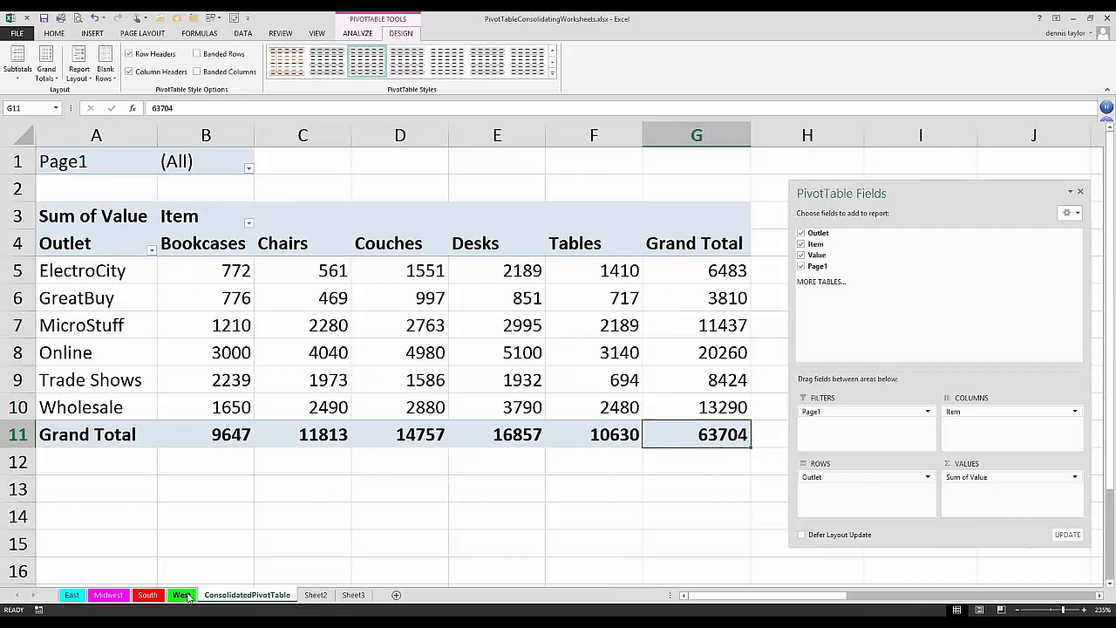
left_click(147, 595)
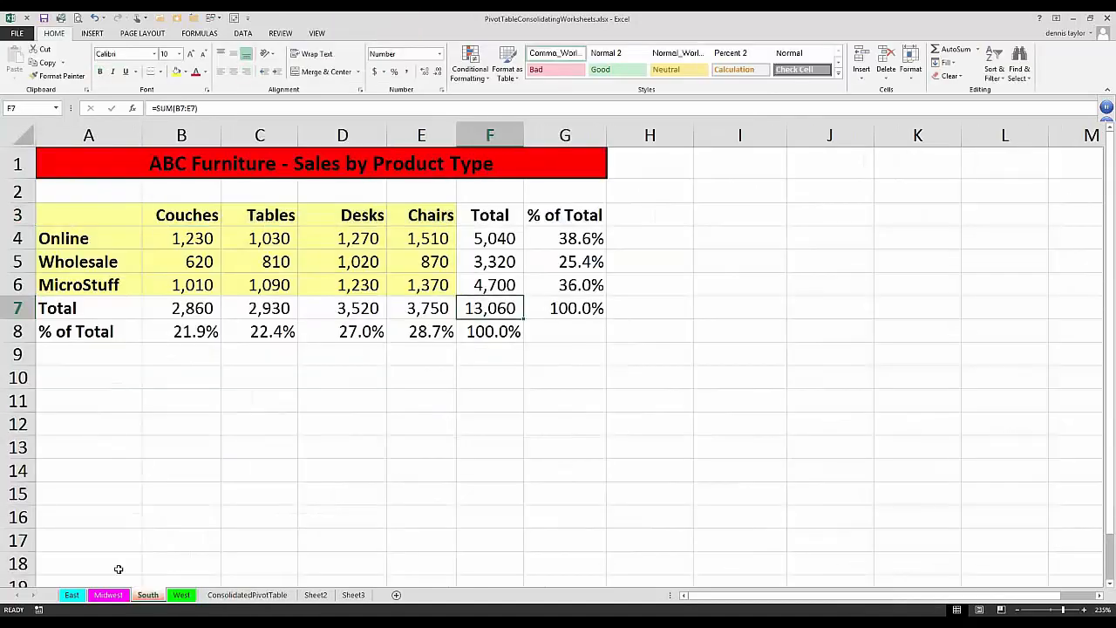
left_click(109, 595)
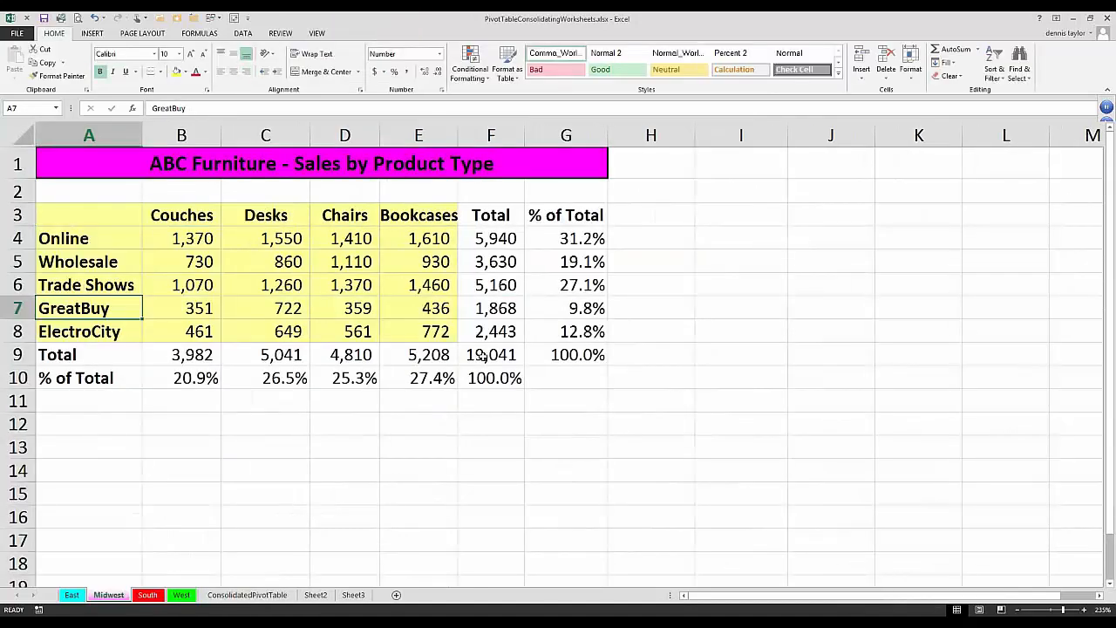
left_click(482, 355)
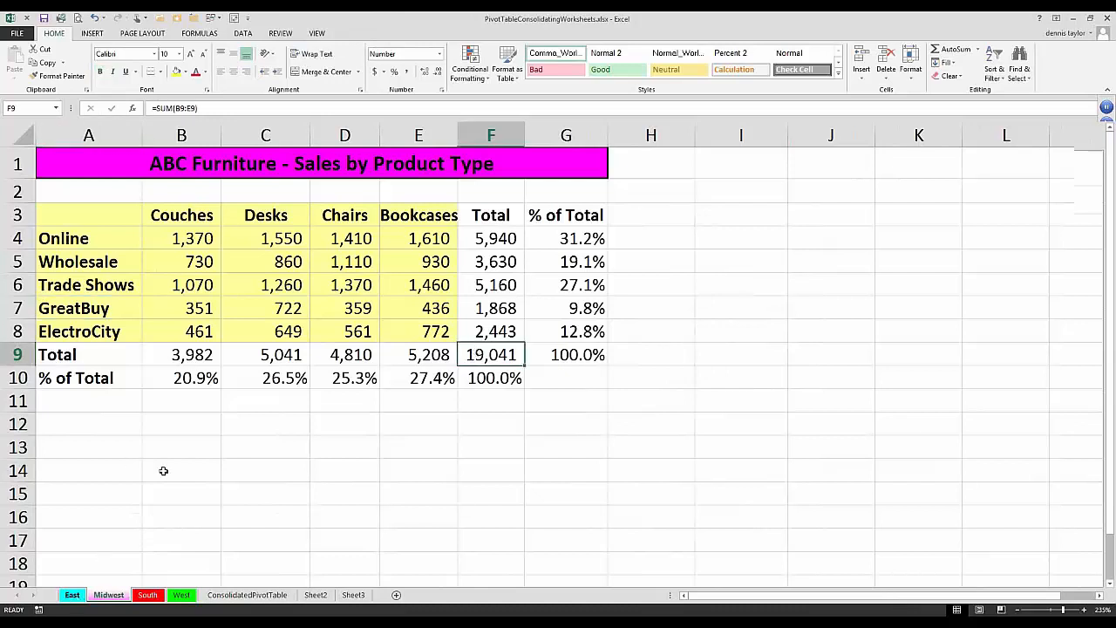
key("ctrl+Page_Up")
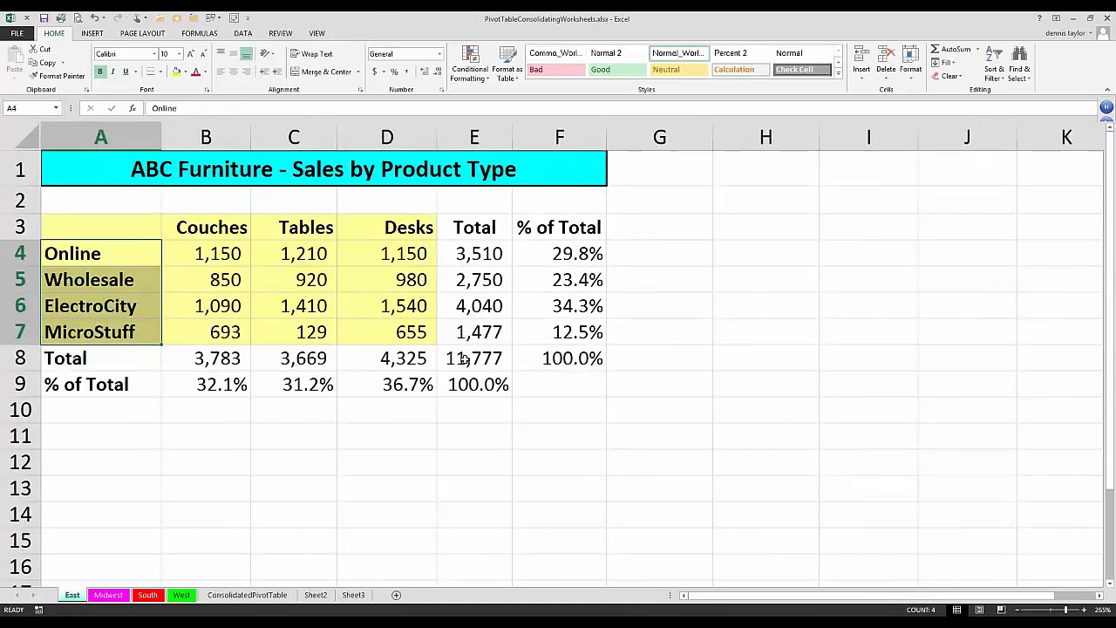
left_click(465, 359)
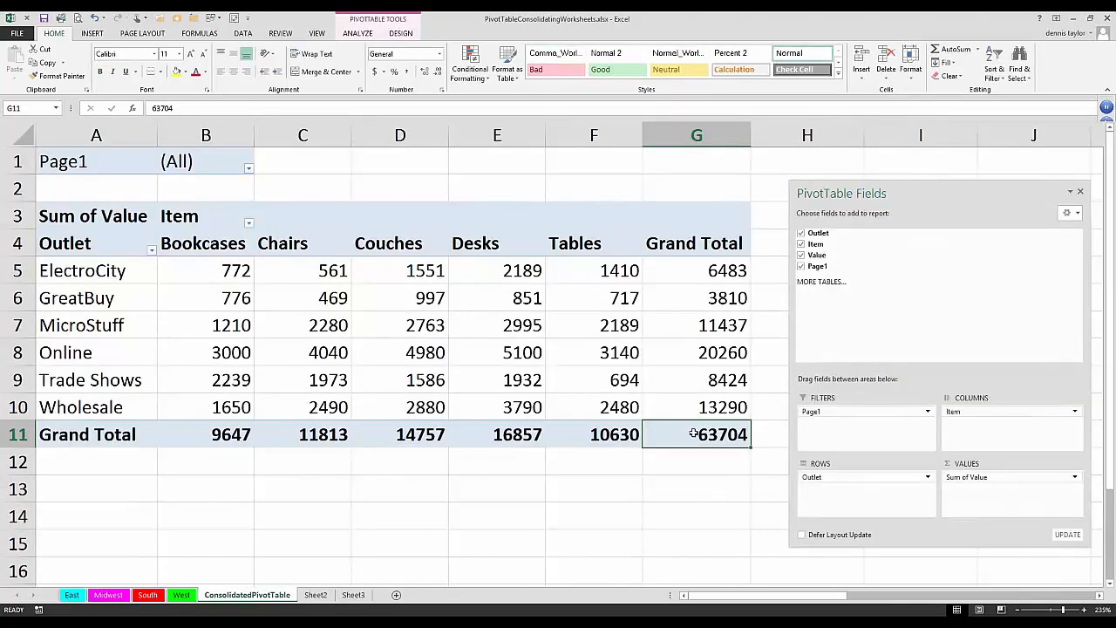
left_click(678, 397)
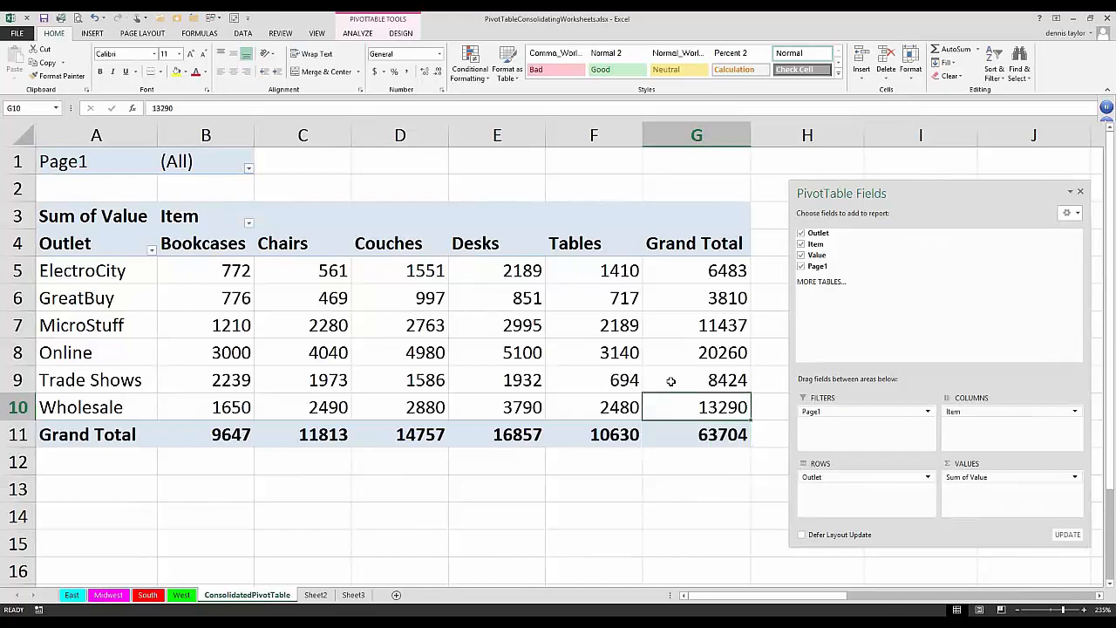
left_click(670, 380)
Shift the PivotTable Fields pane slightly and move the Page1 field from Filters to Rows, above Outlet
mouse_move(260, 335)
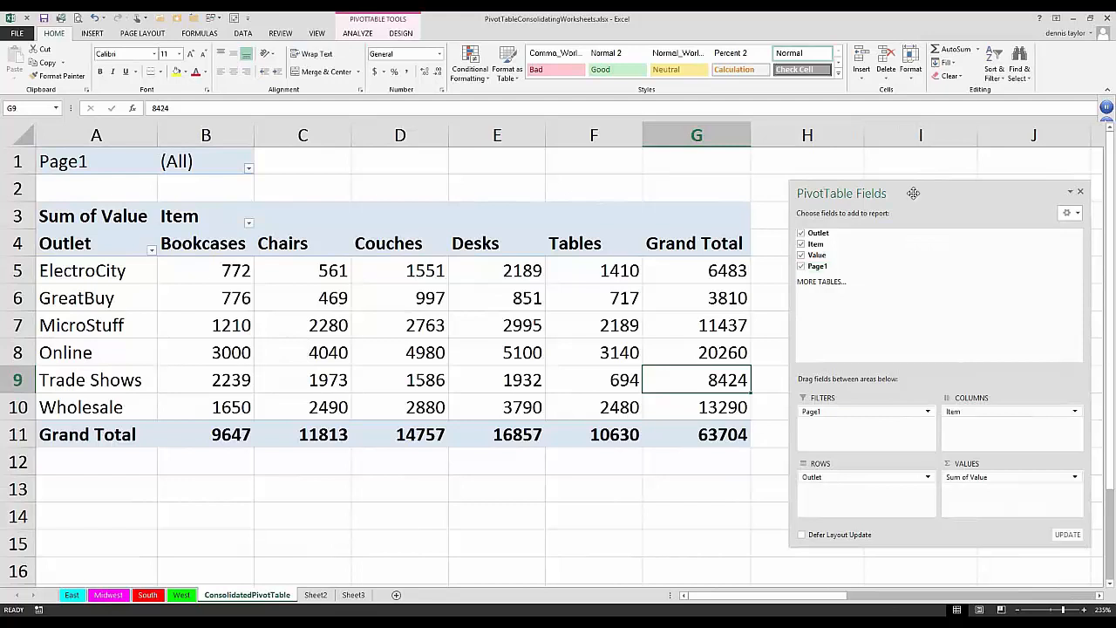
left_click_drag(899, 162, 892, 162)
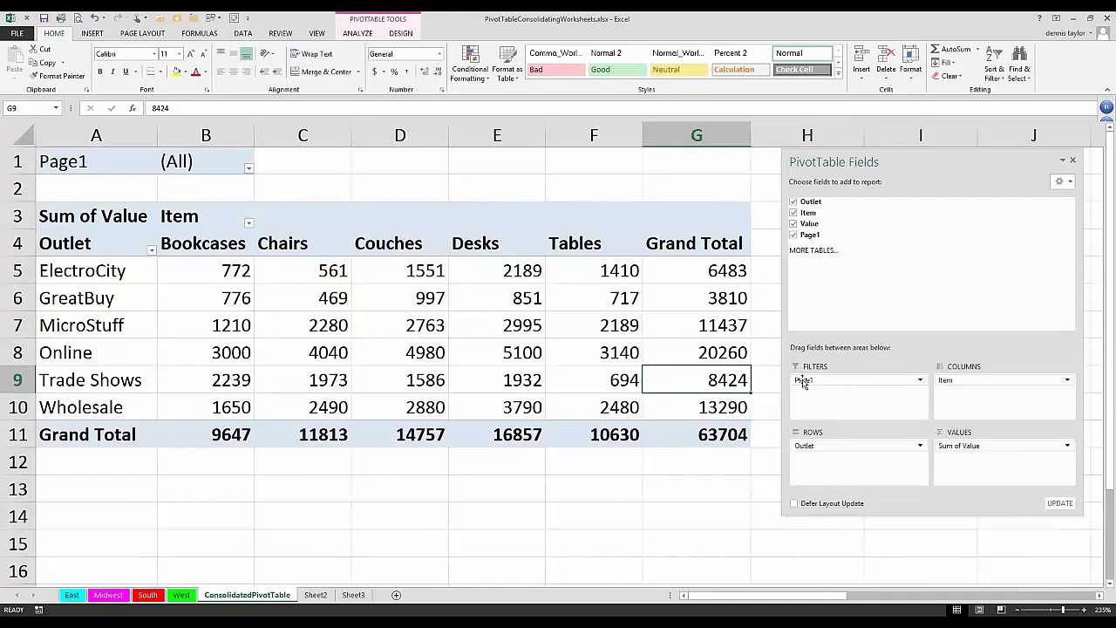
left_click_drag(803, 382, 806, 447)
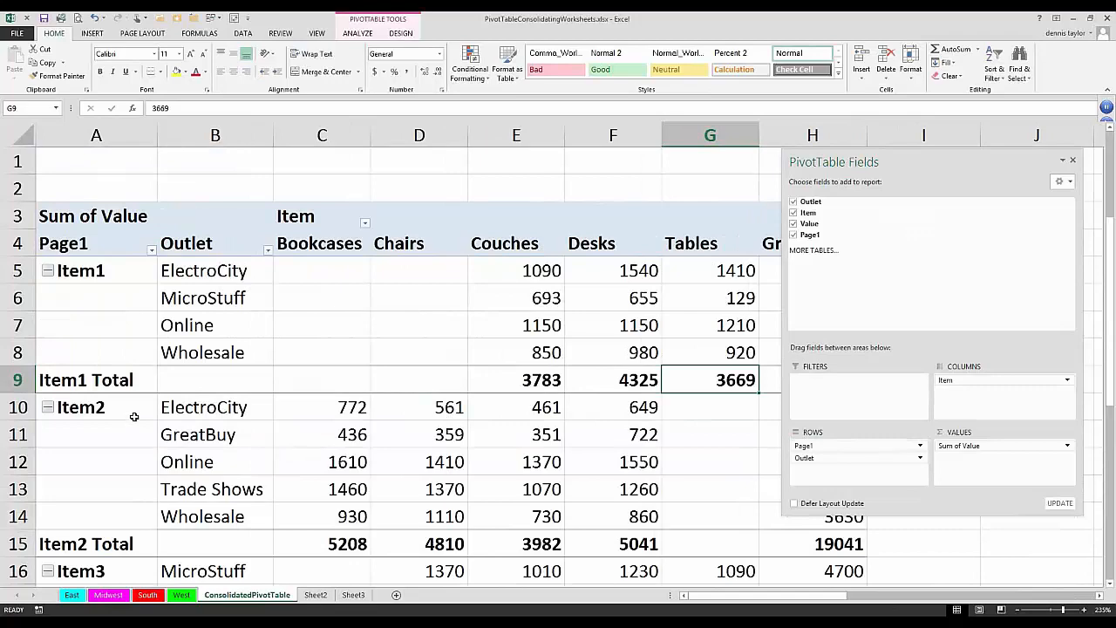
scroll(134, 417, "down", 2)
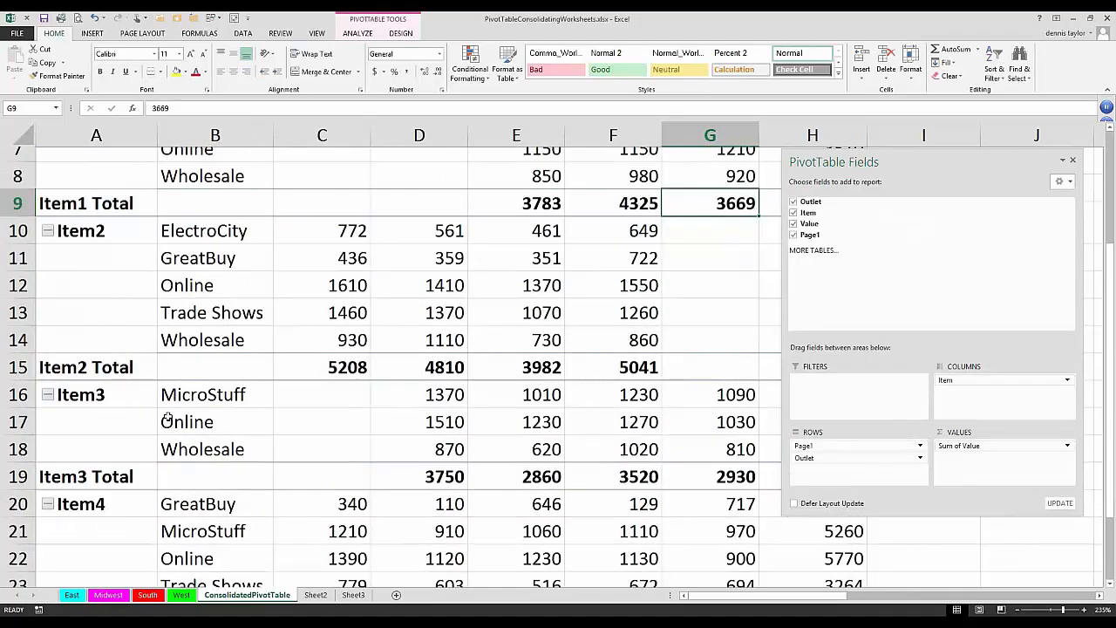
scroll(167, 418, "down", 1)
scroll(291, 426, "up", 3)
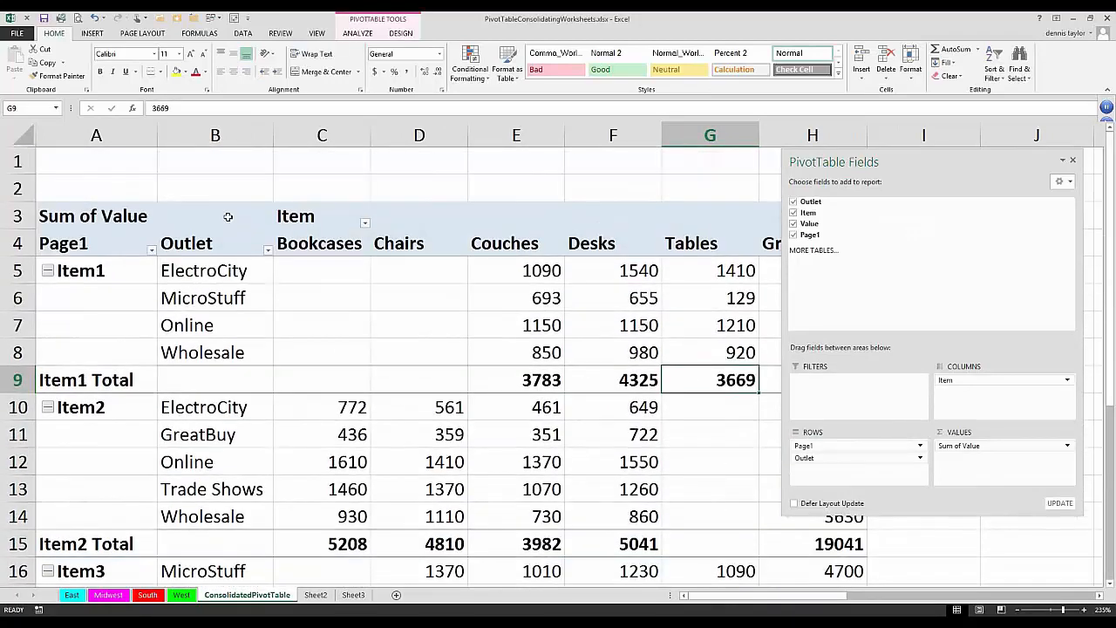
Rename the Page1 field header in A4 as East
left_click(69, 244)
type("E")
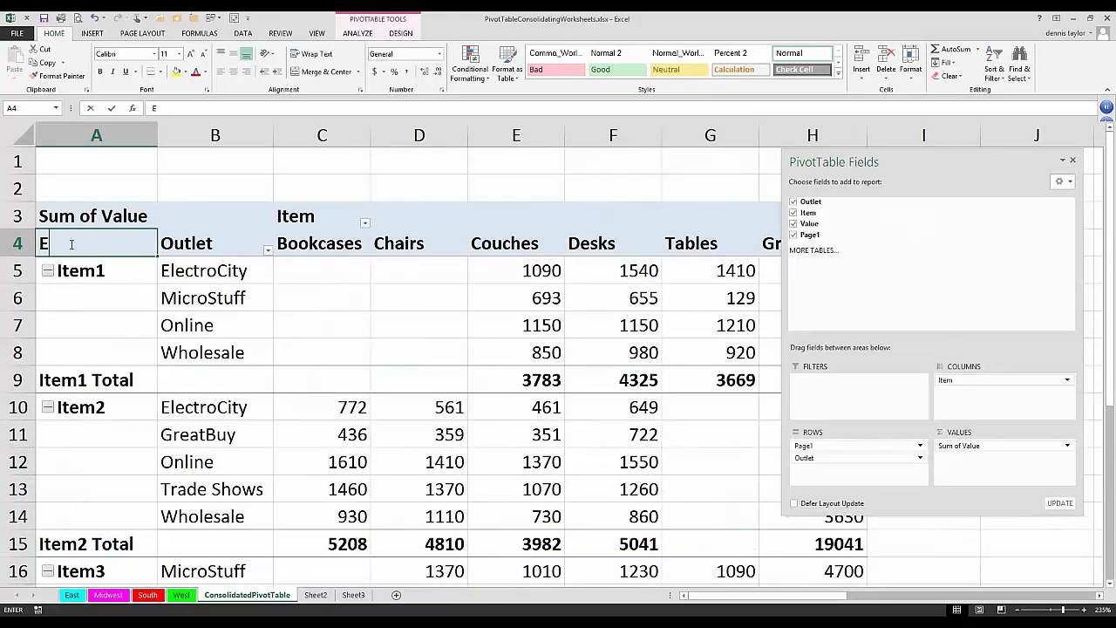
type("ast")
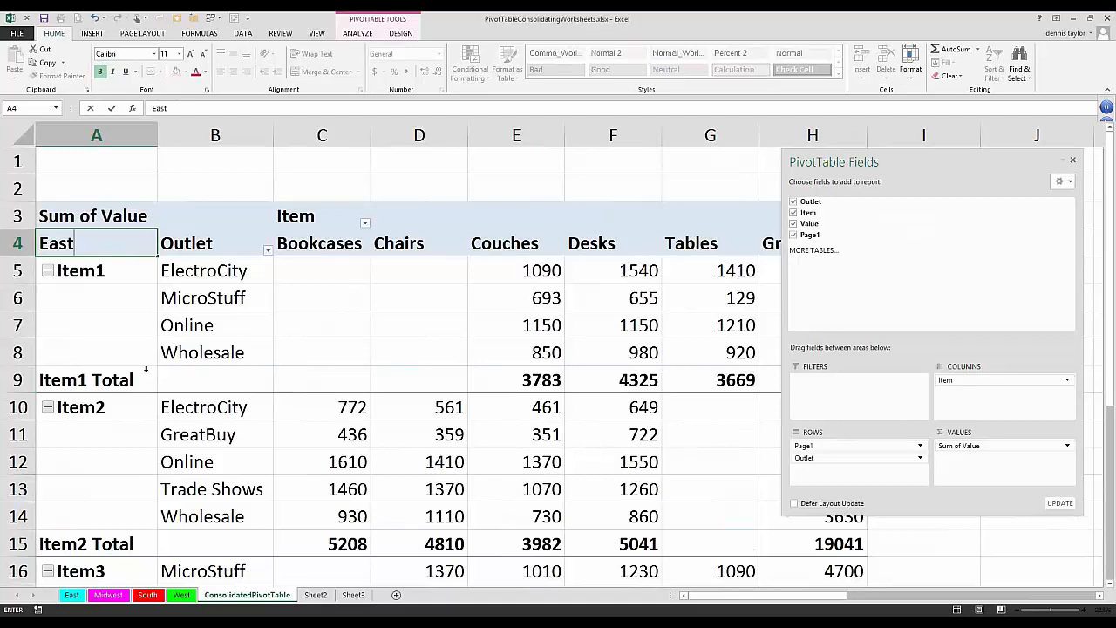
Rename the Item2 row group in A10 as Midwest
left_click(85, 410)
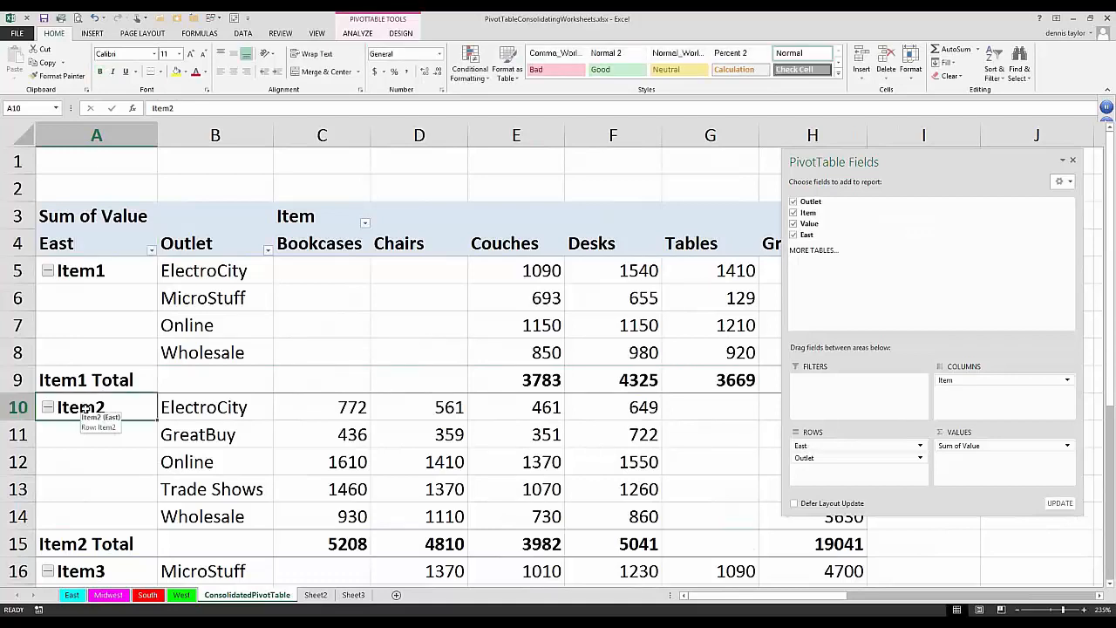
type("Midwest")
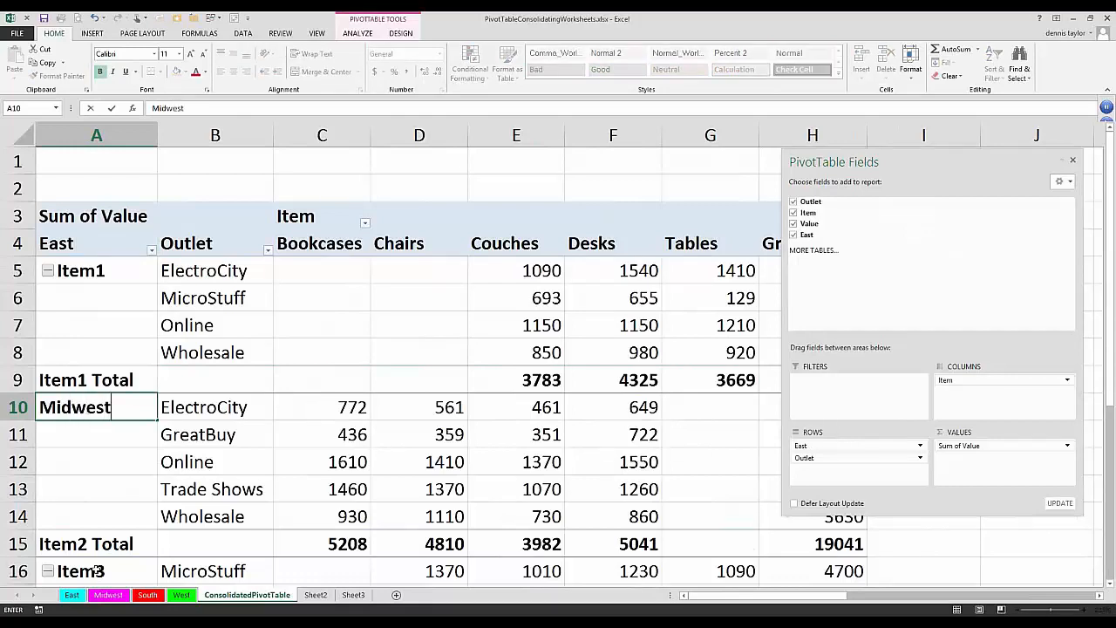
key("Return")
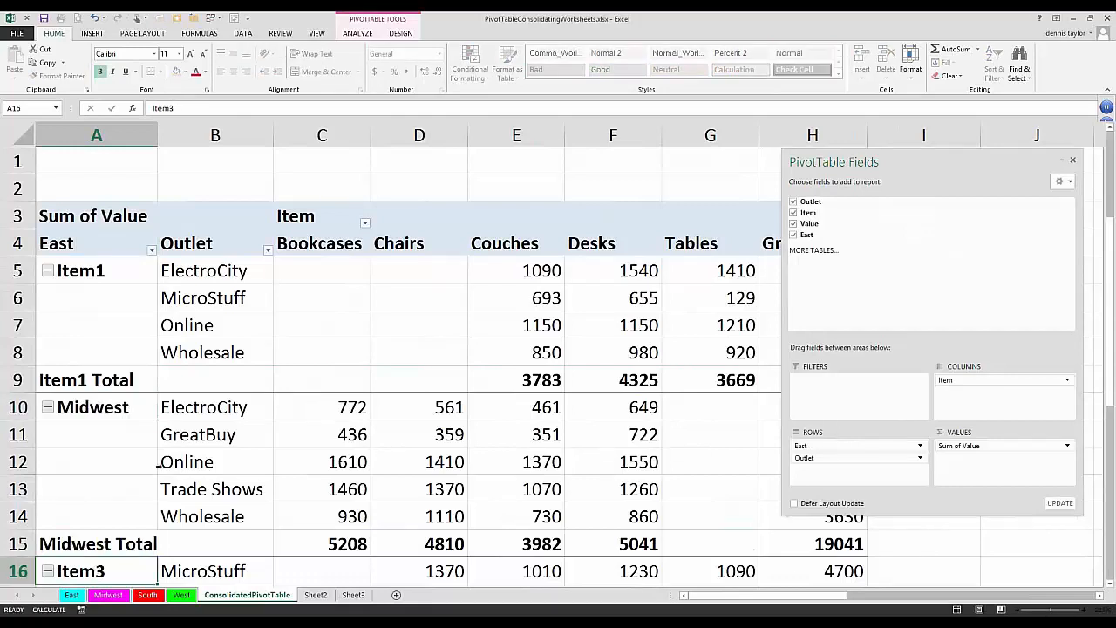
Rename the Item3 row group in A16 as South and the Item4 row group in A20 as West
scroll(159, 467, "down", 4)
type("South")
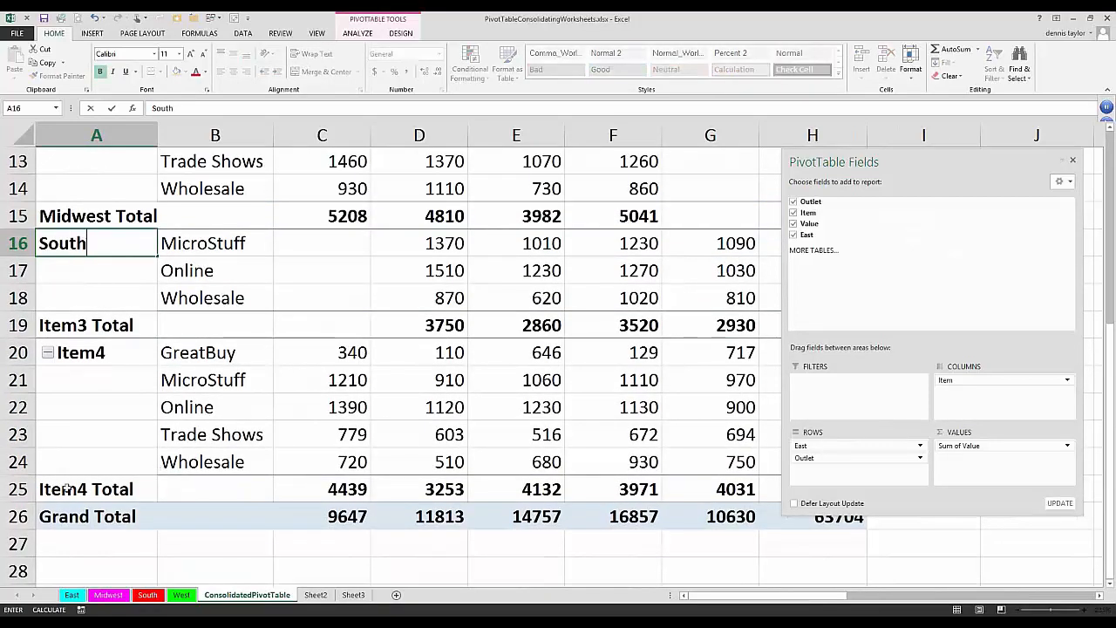
left_click(74, 488)
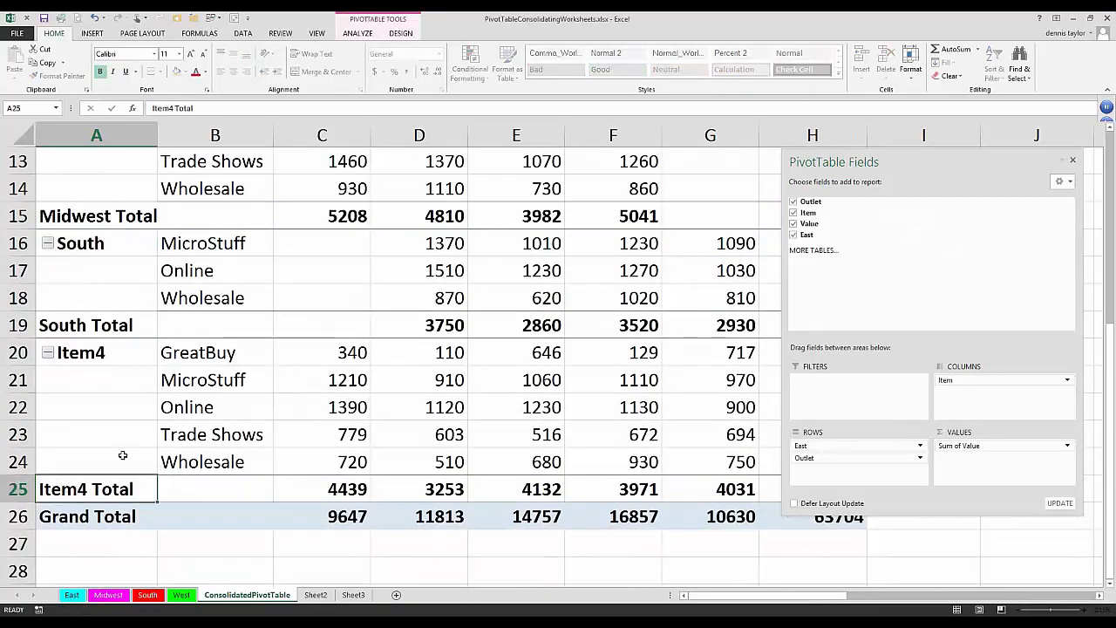
left_click(116, 361)
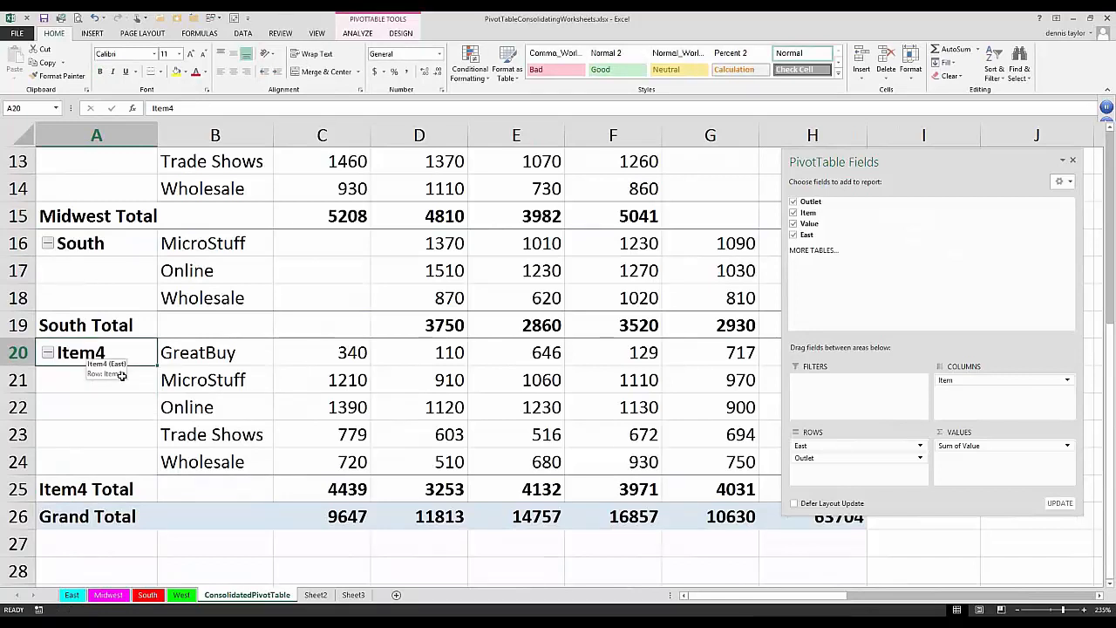
type("West")
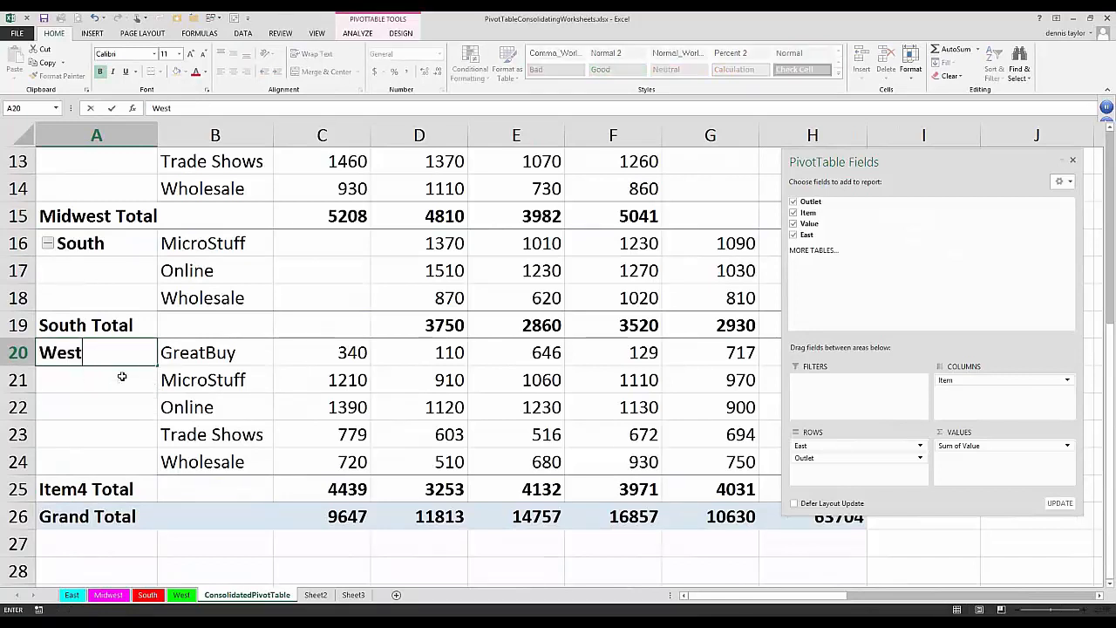
key("Return")
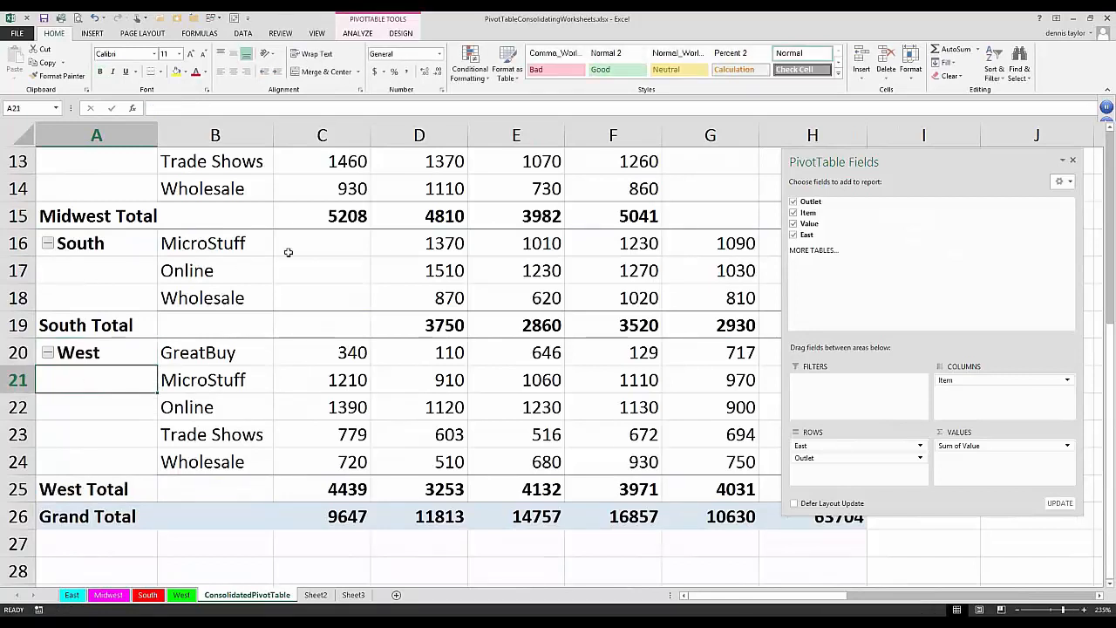
Swap the Item and Outlet fields so Outlet is in Columns and Item is in Rows beneath East
scroll(332, 350, "up", 1)
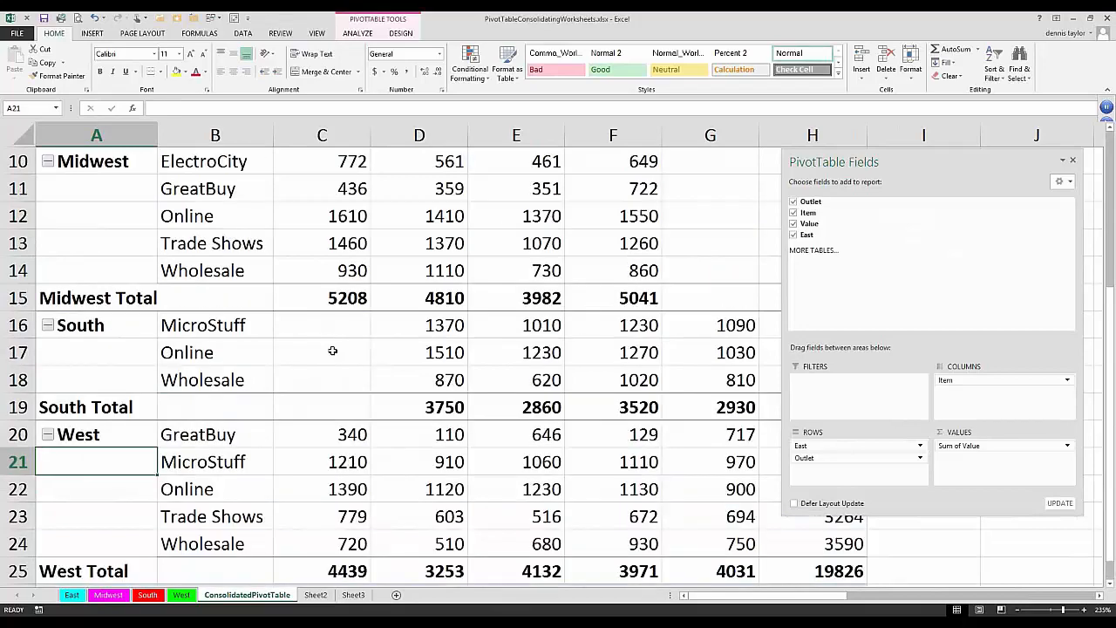
scroll(356, 329, "up", 1)
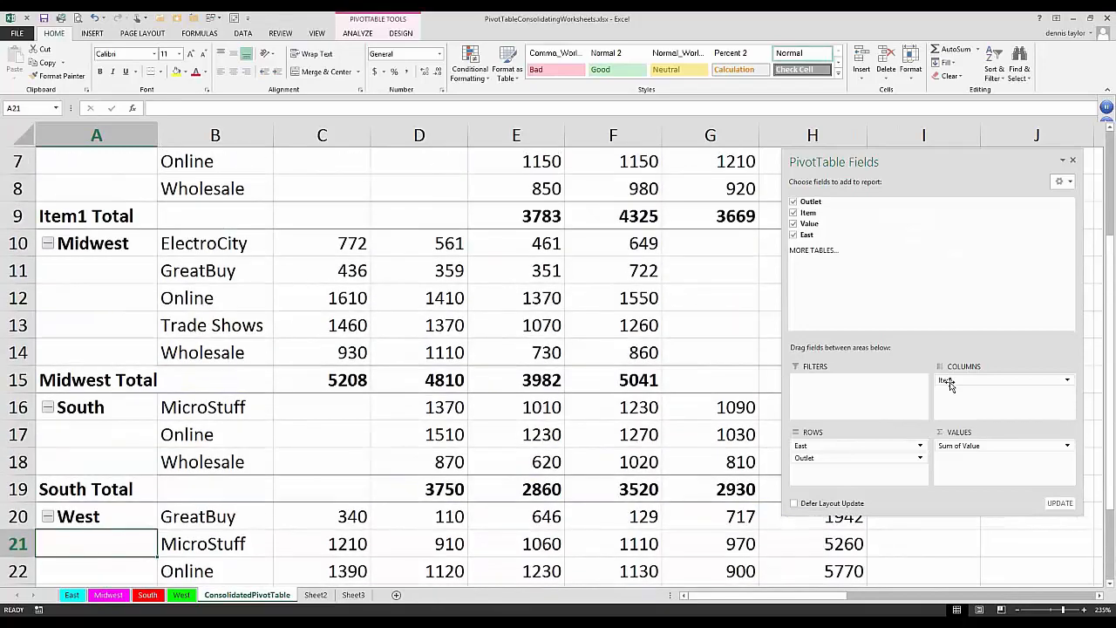
left_click_drag(843, 446, 813, 461)
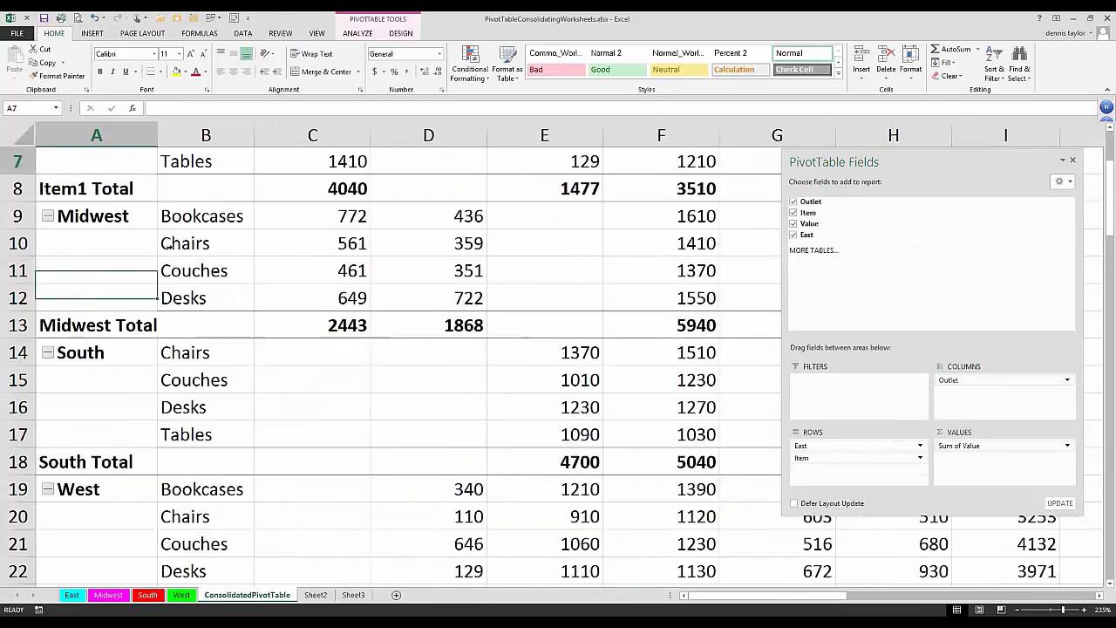
Turn off the display of subtotals in the pivot table
scroll(159, 244, "down", 7)
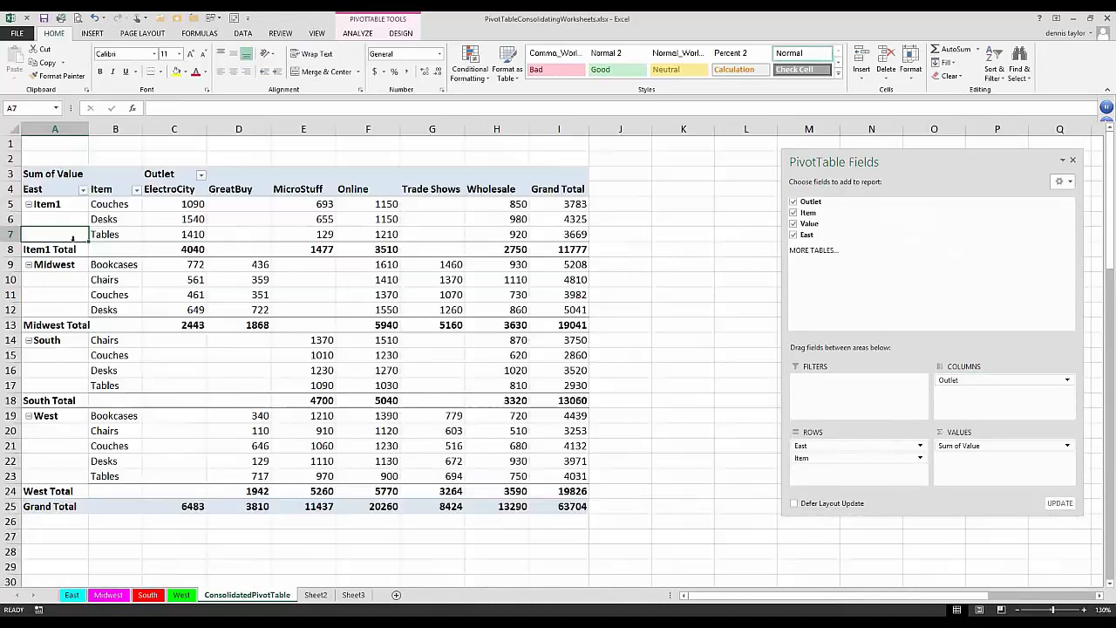
left_click(394, 36)
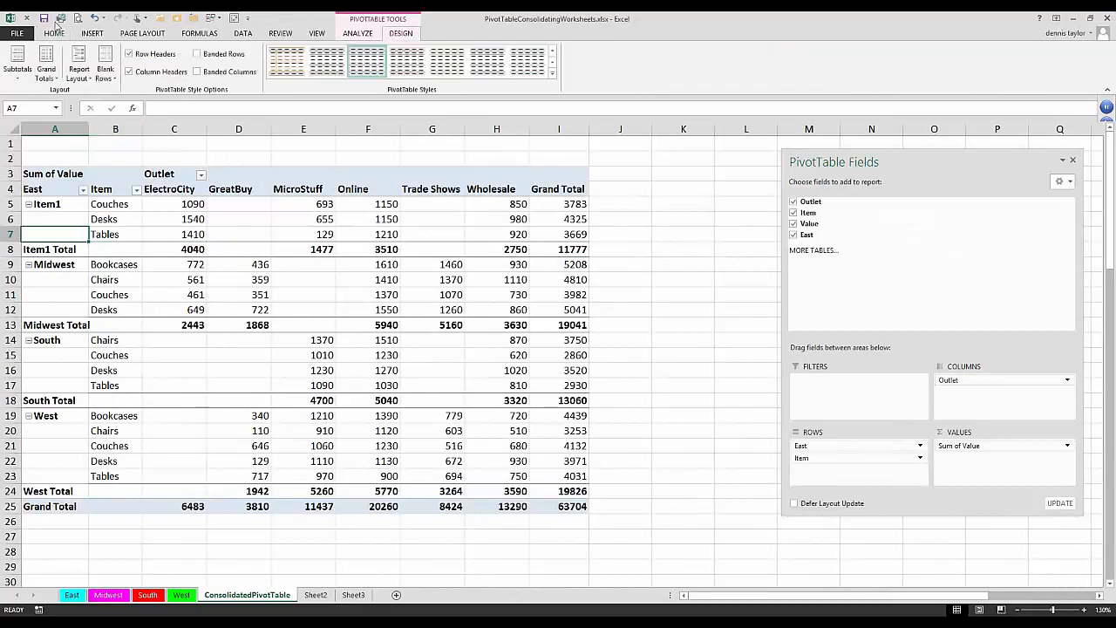
left_click(24, 67)
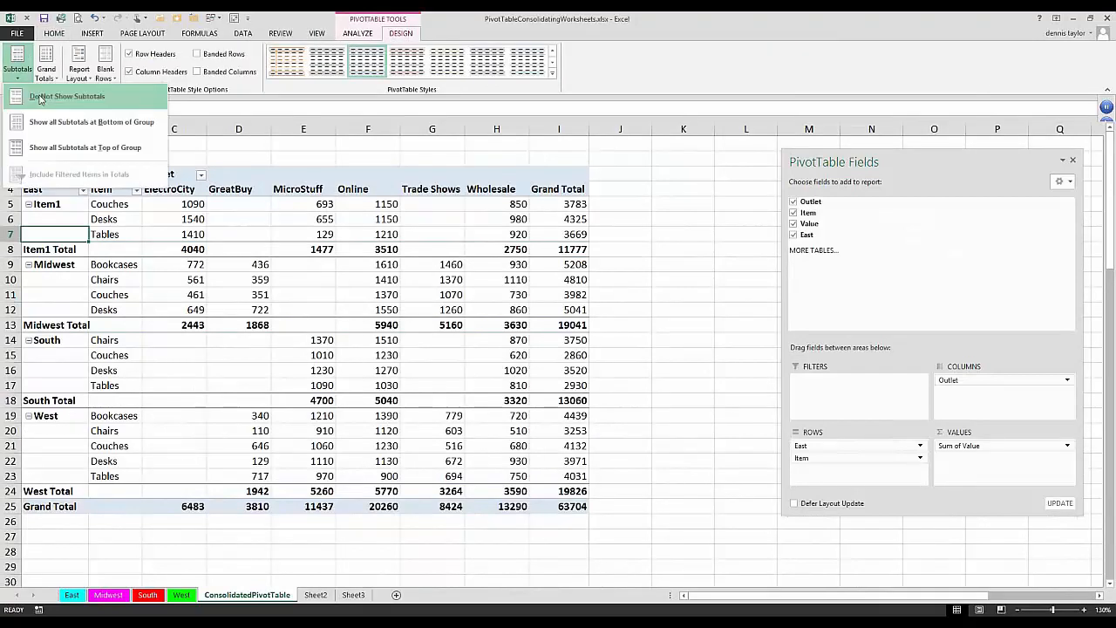
left_click(42, 97)
left_click(239, 385)
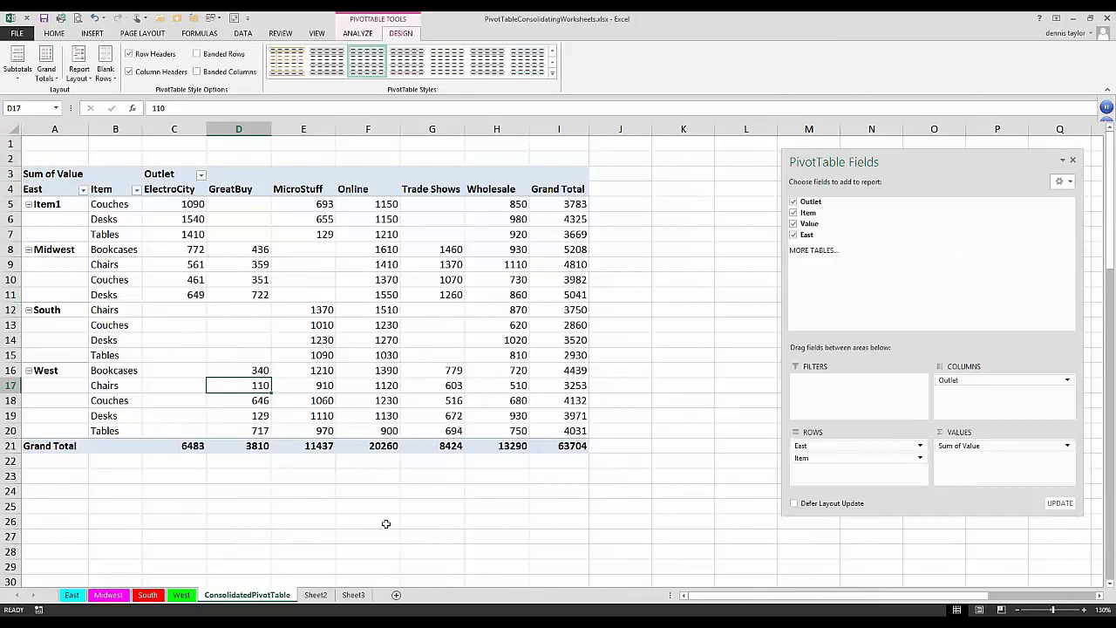
Rename the East field header in A4 as Region
left_click(43, 189)
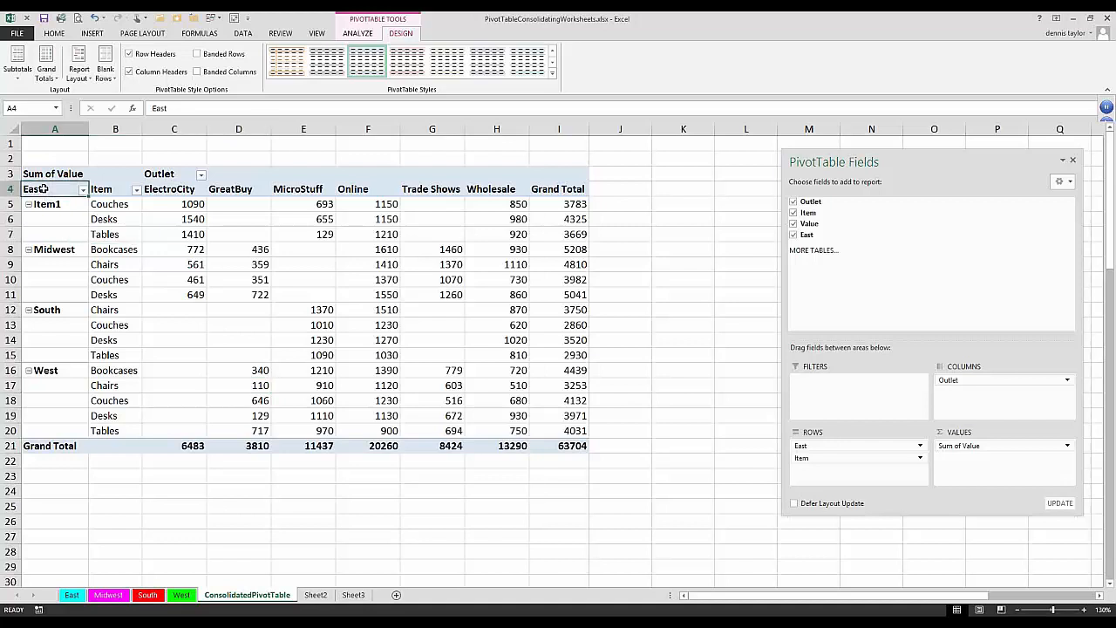
type("Item1")
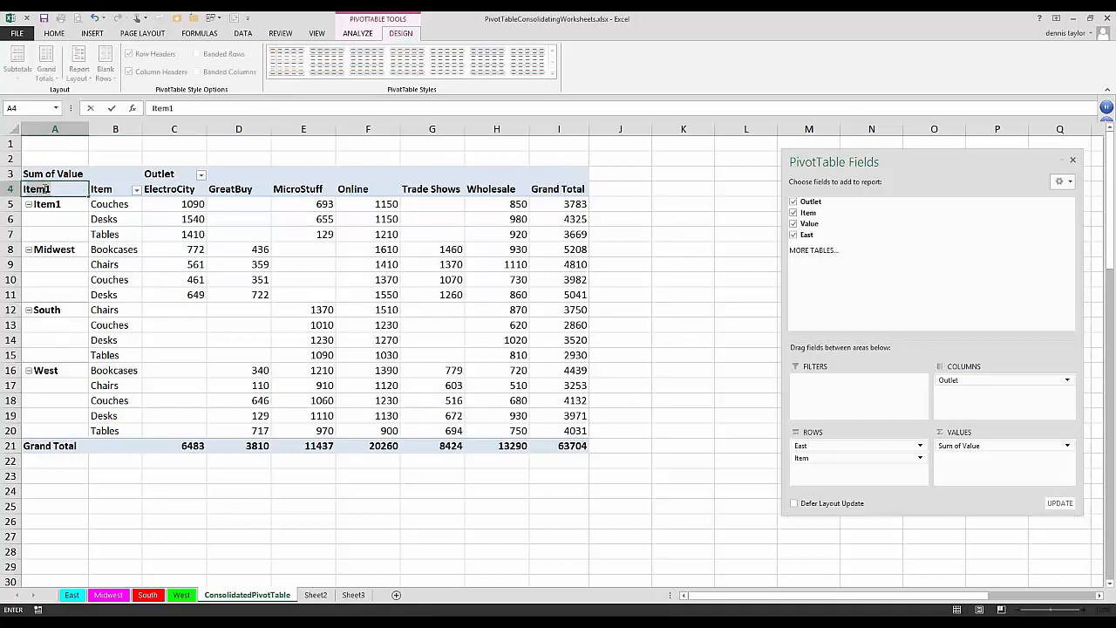
key("BackSpace")
key("BackSpace")
key("BackSpace")
key("BackSpace")
key("BackSpace")
type("Region")
key("Return")
Rename the Item1 row group in A5 as East
type("E")
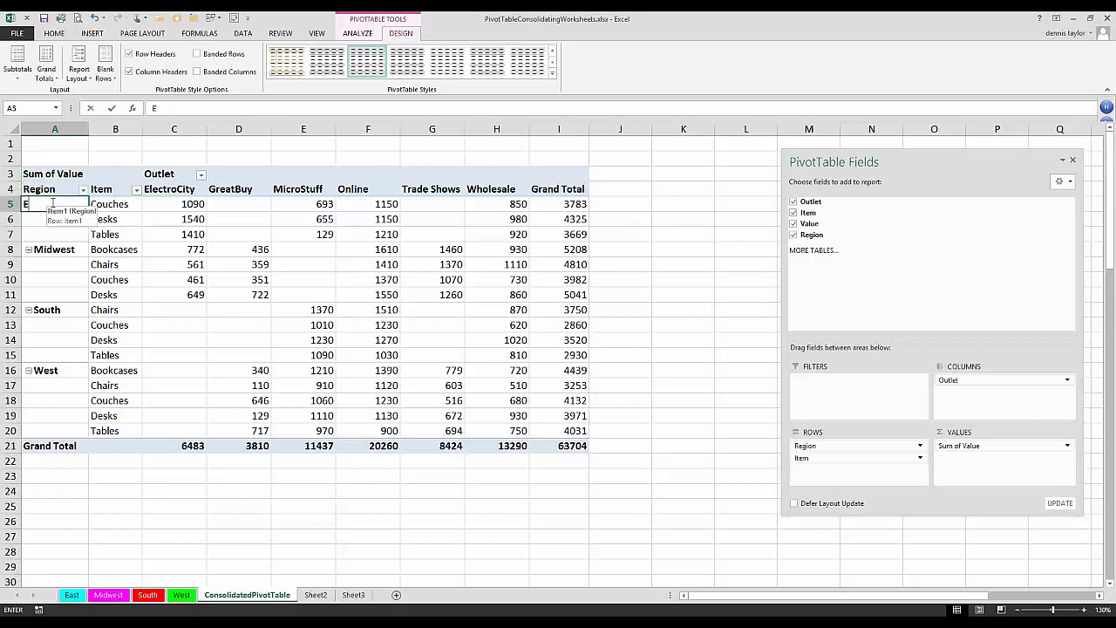
type("ast")
key("Return")
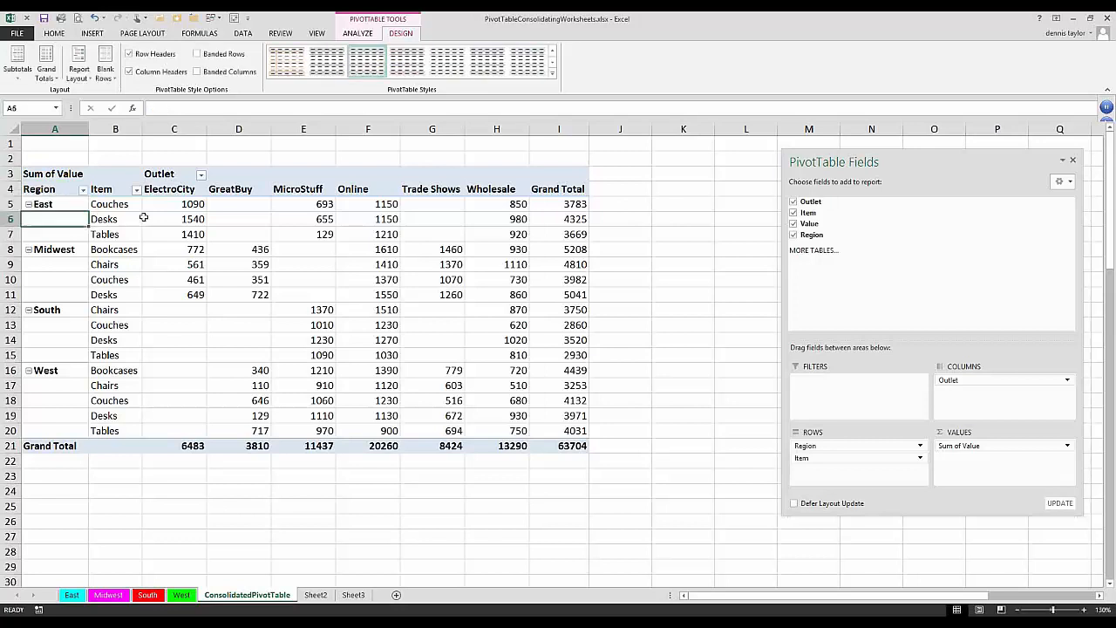
left_click(51, 203)
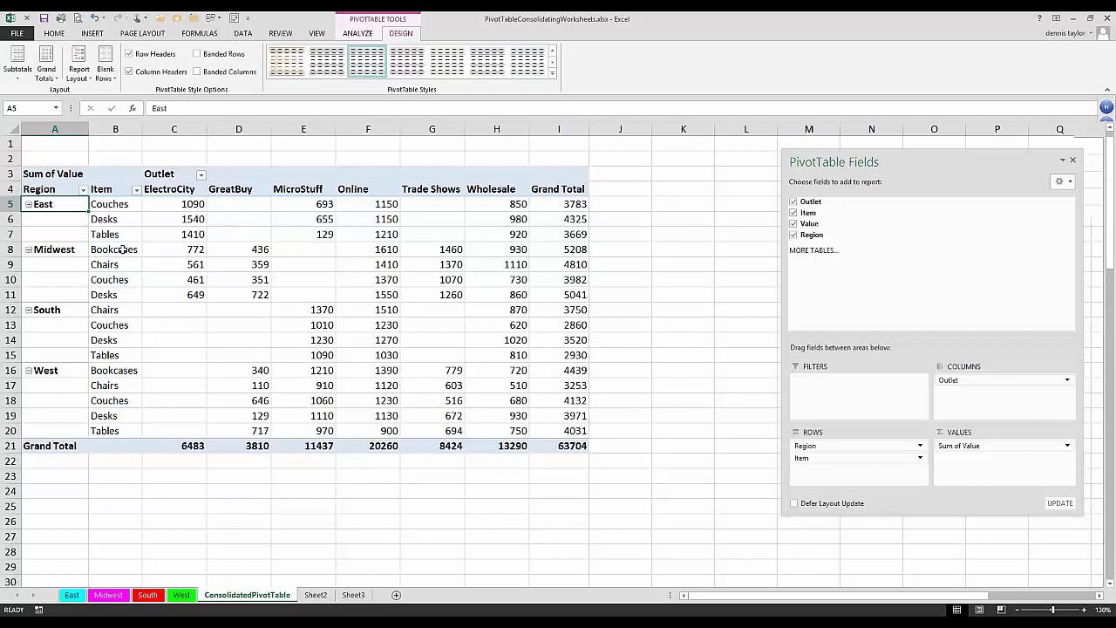
Go back from the Midwest sheet to the ConsolidatedPivotTable sheet to view the pivot table
scroll(539, 259, "up", 1)
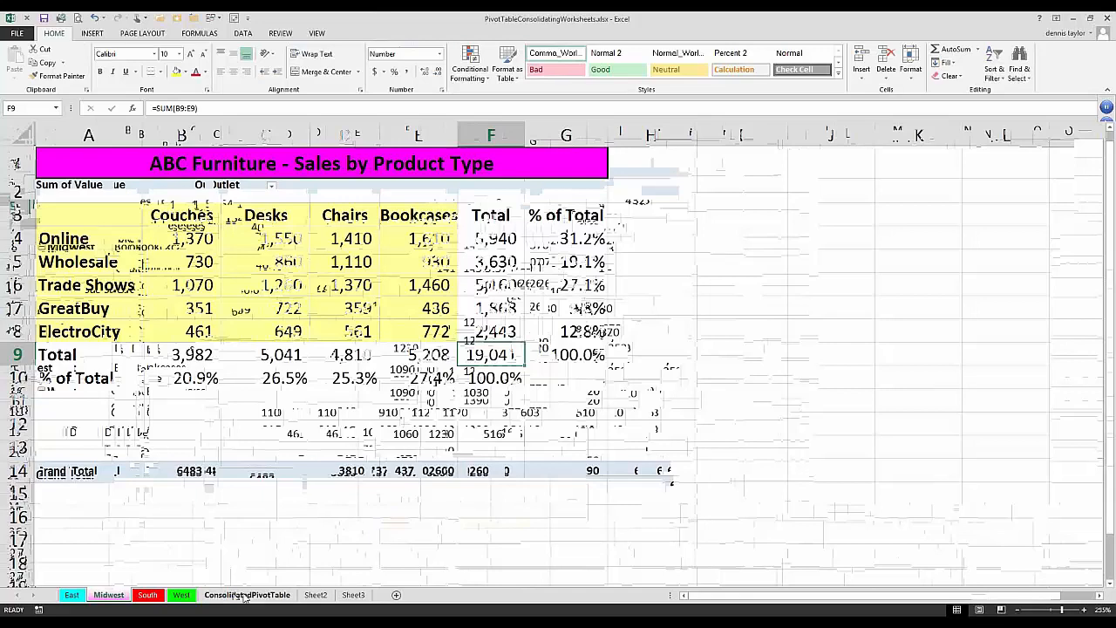
left_click(244, 595)
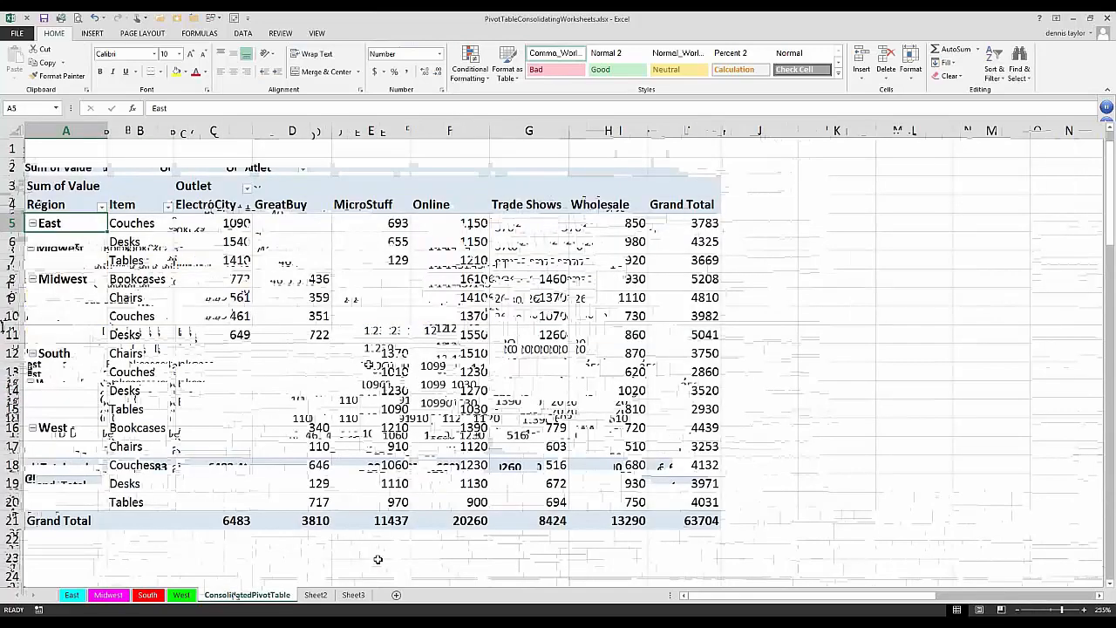